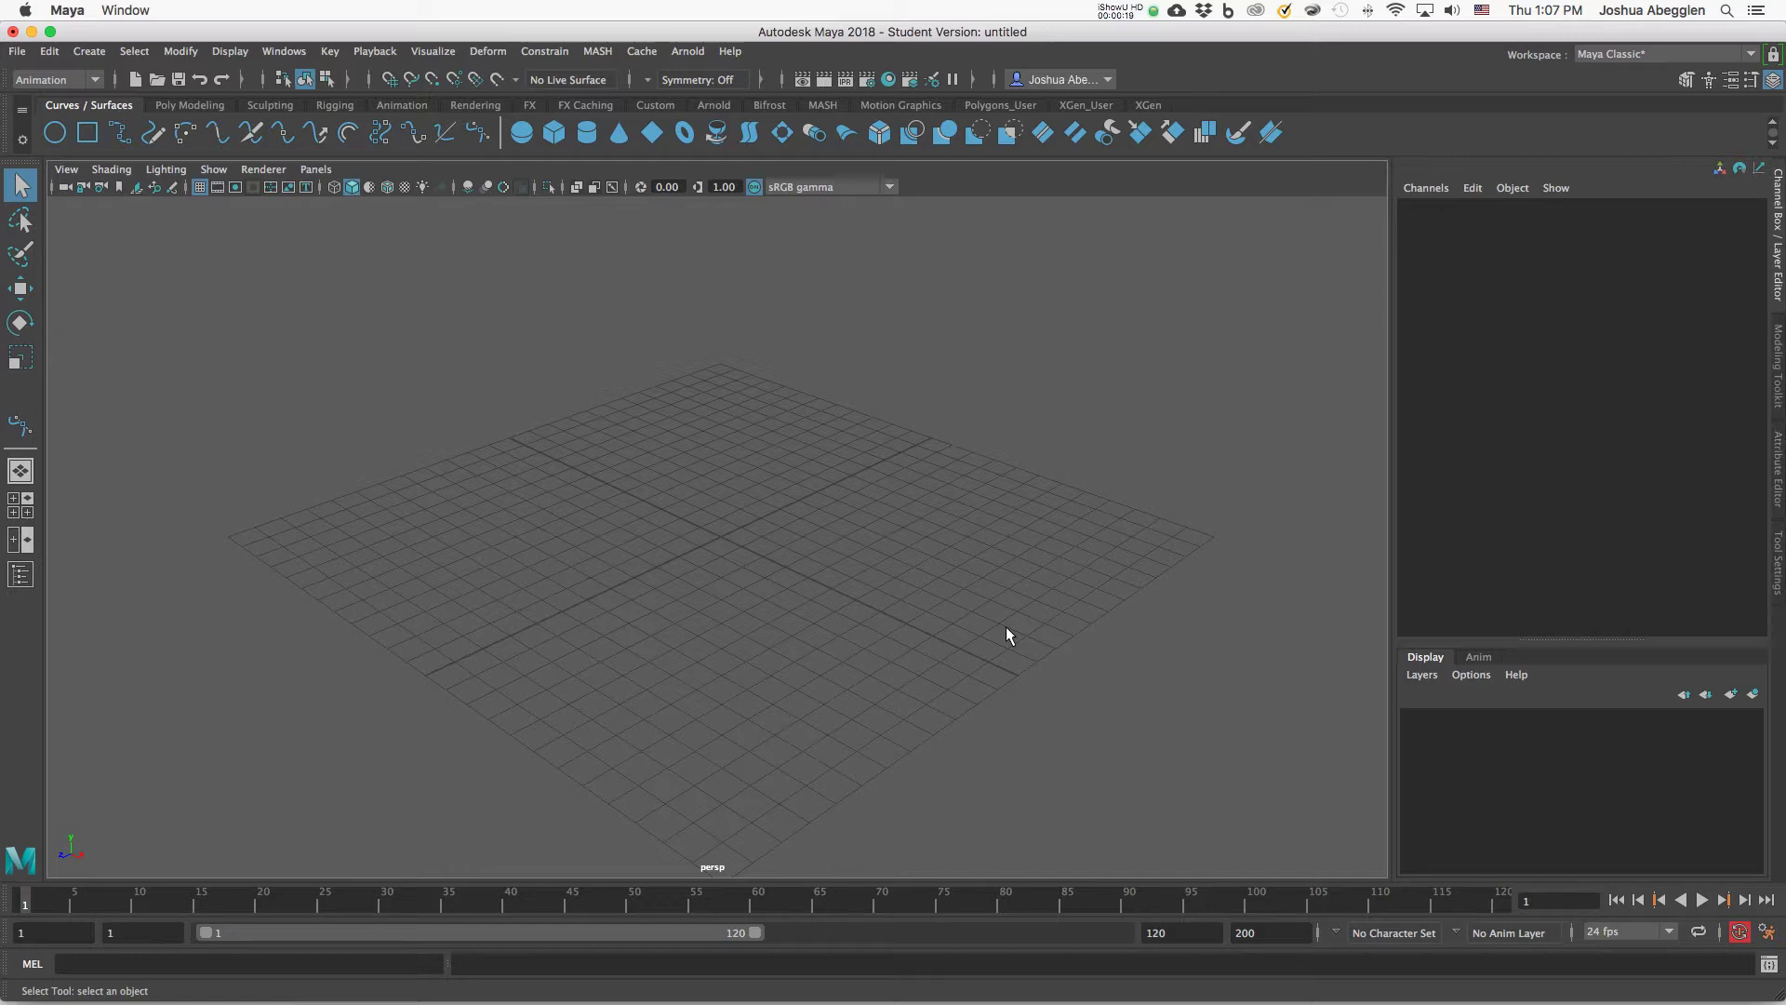
Set the current project to the bowling package folder.
click(15, 52)
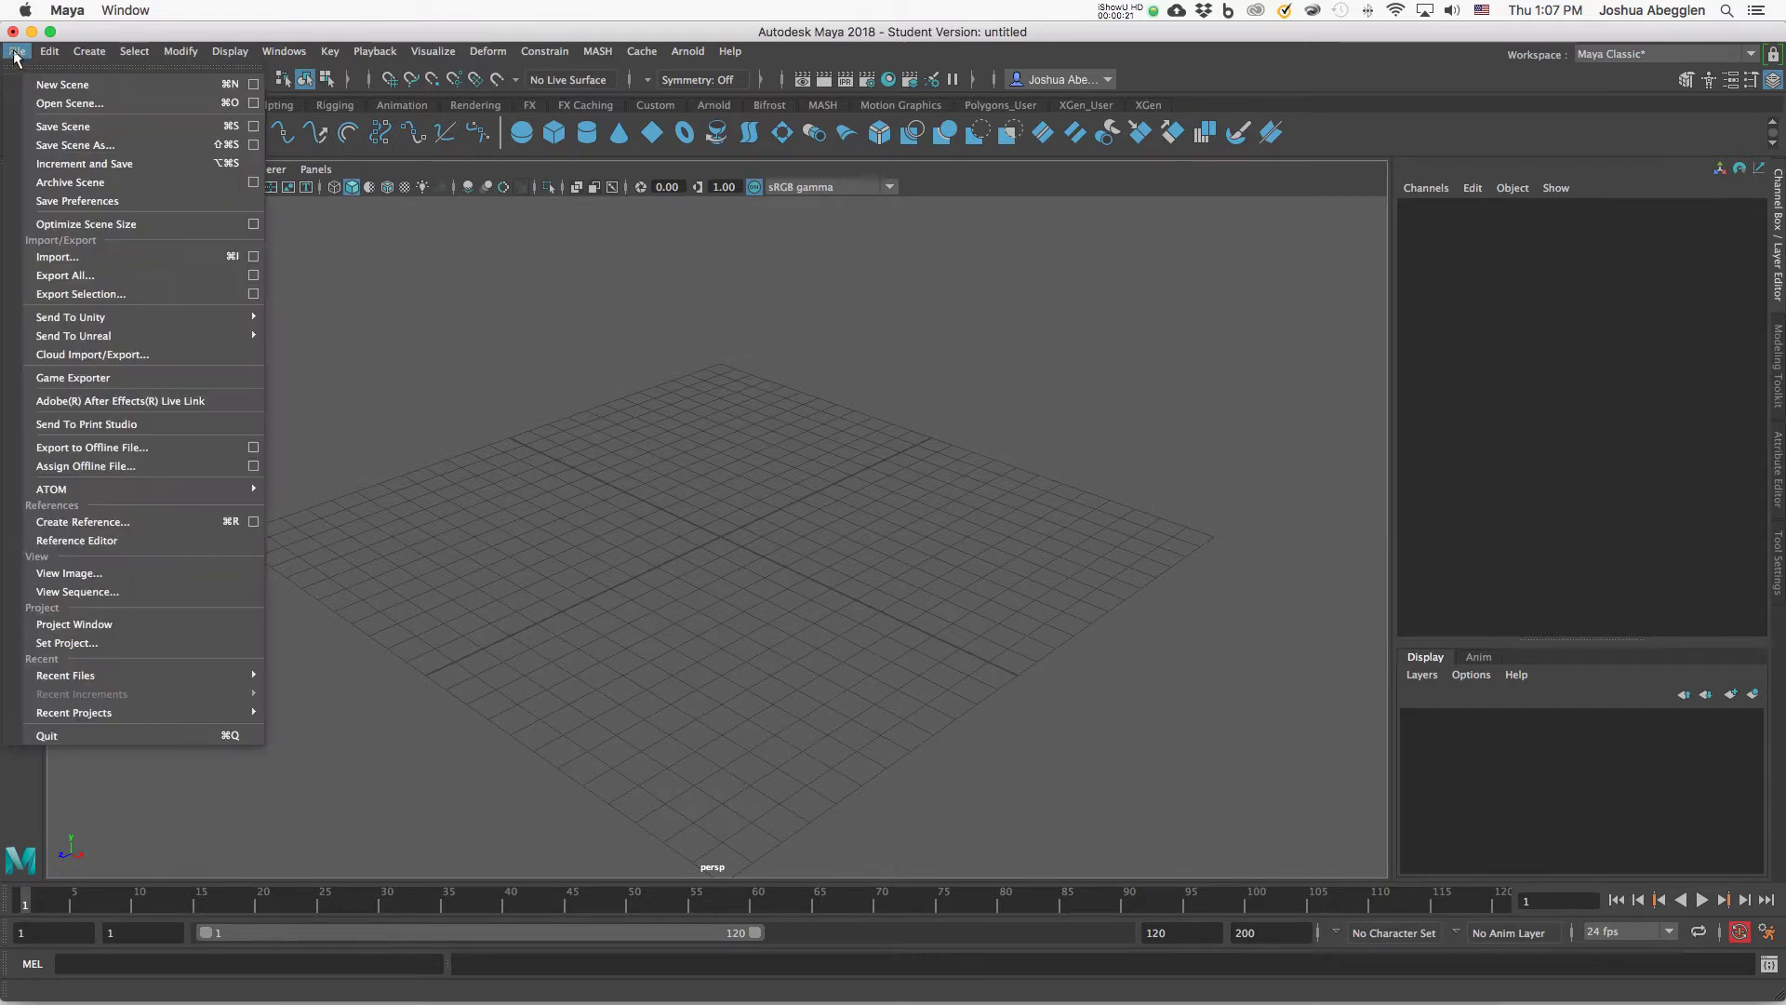
click(141, 643)
double_click(865, 249)
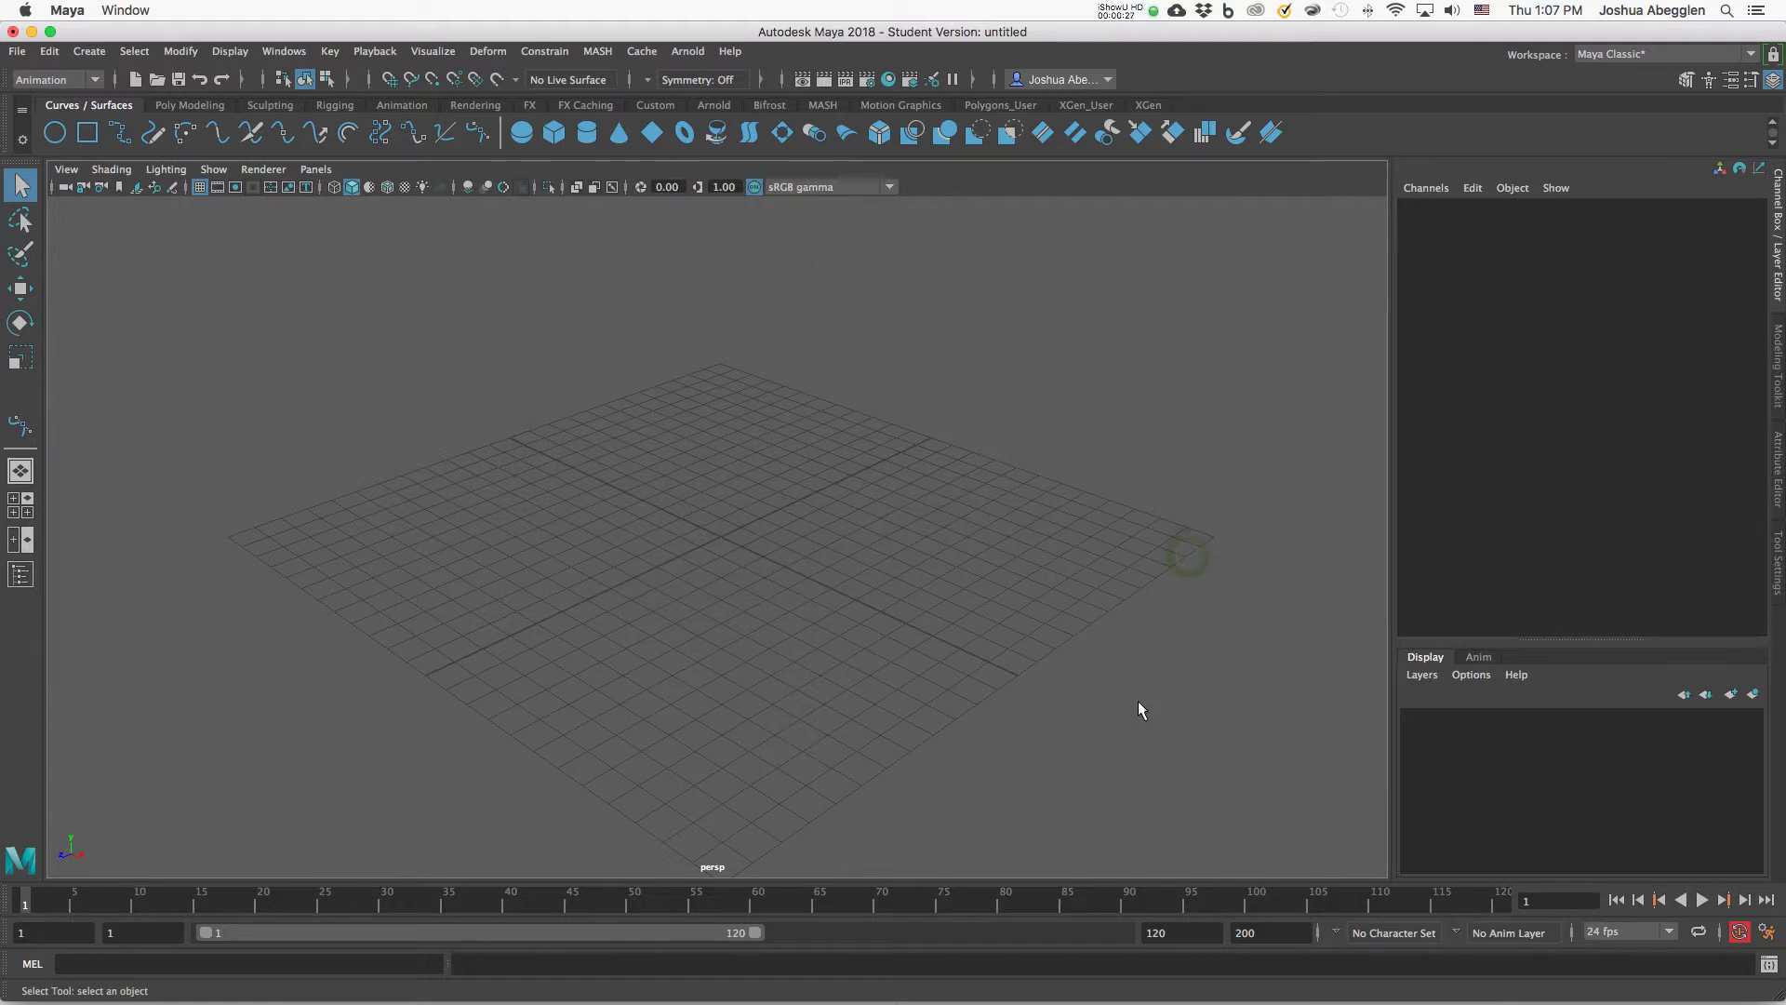
Open the scene bowling ball rig.mb from the project's scenes folder, accepting the student version notice.
key(super+o)
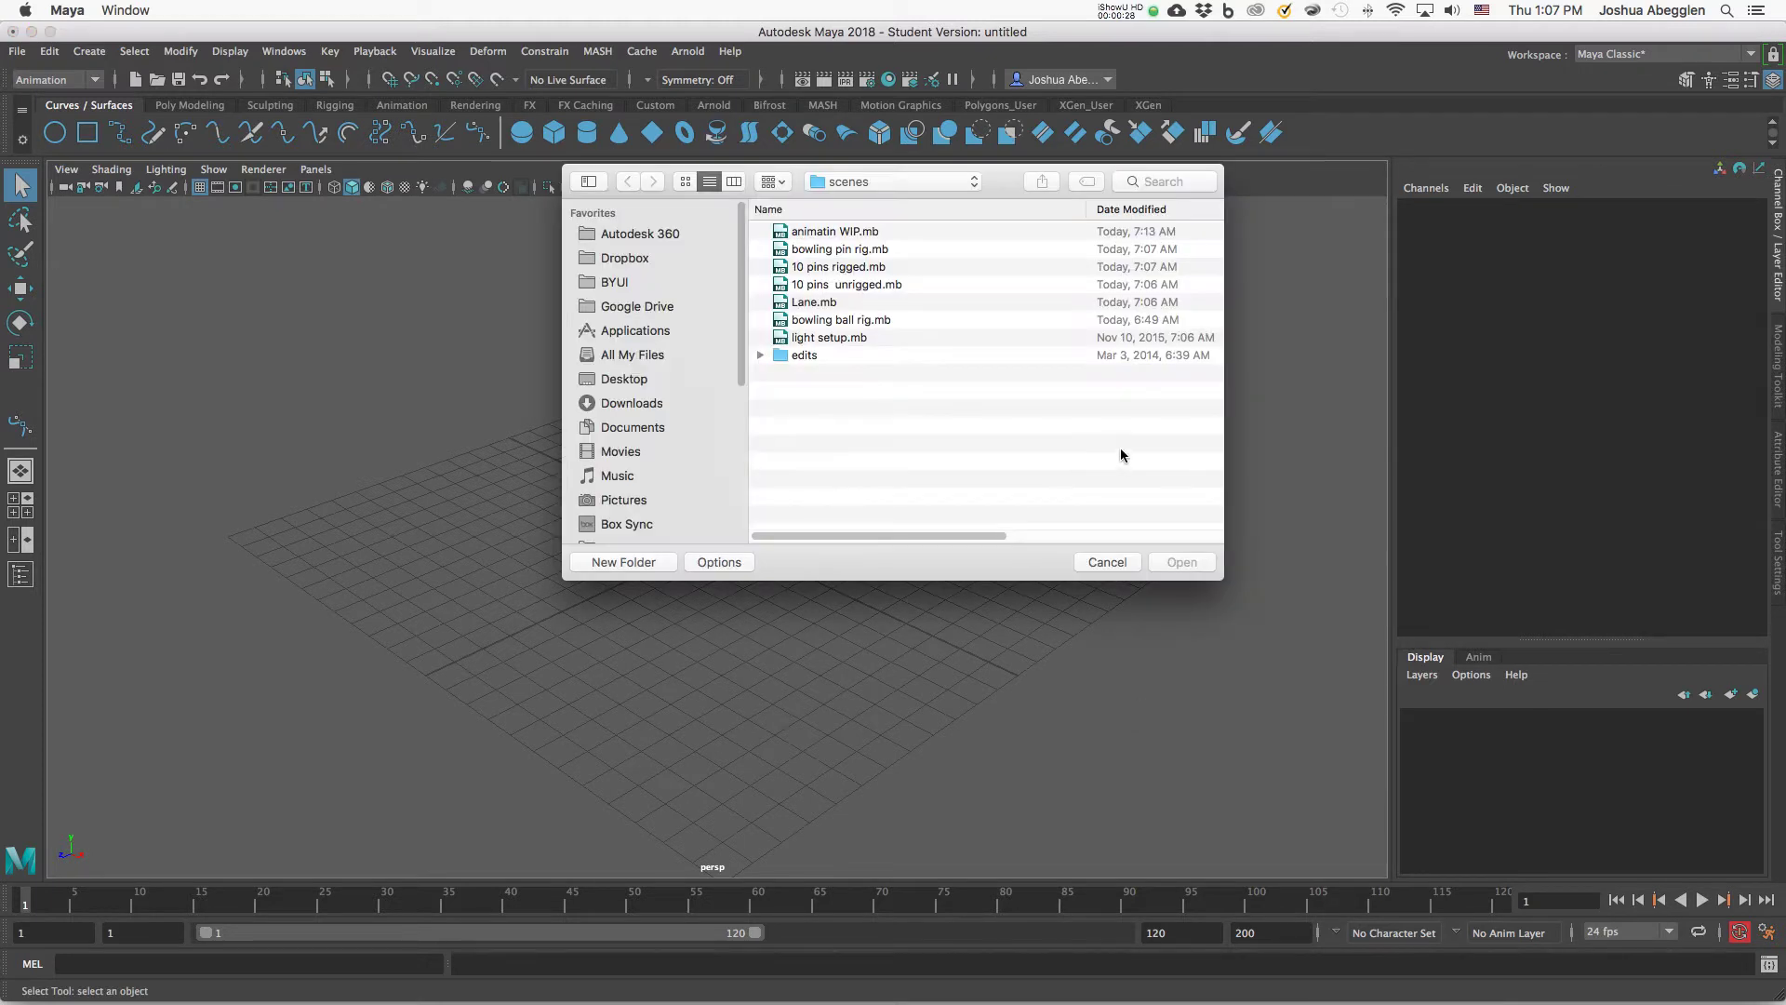
click(903, 320)
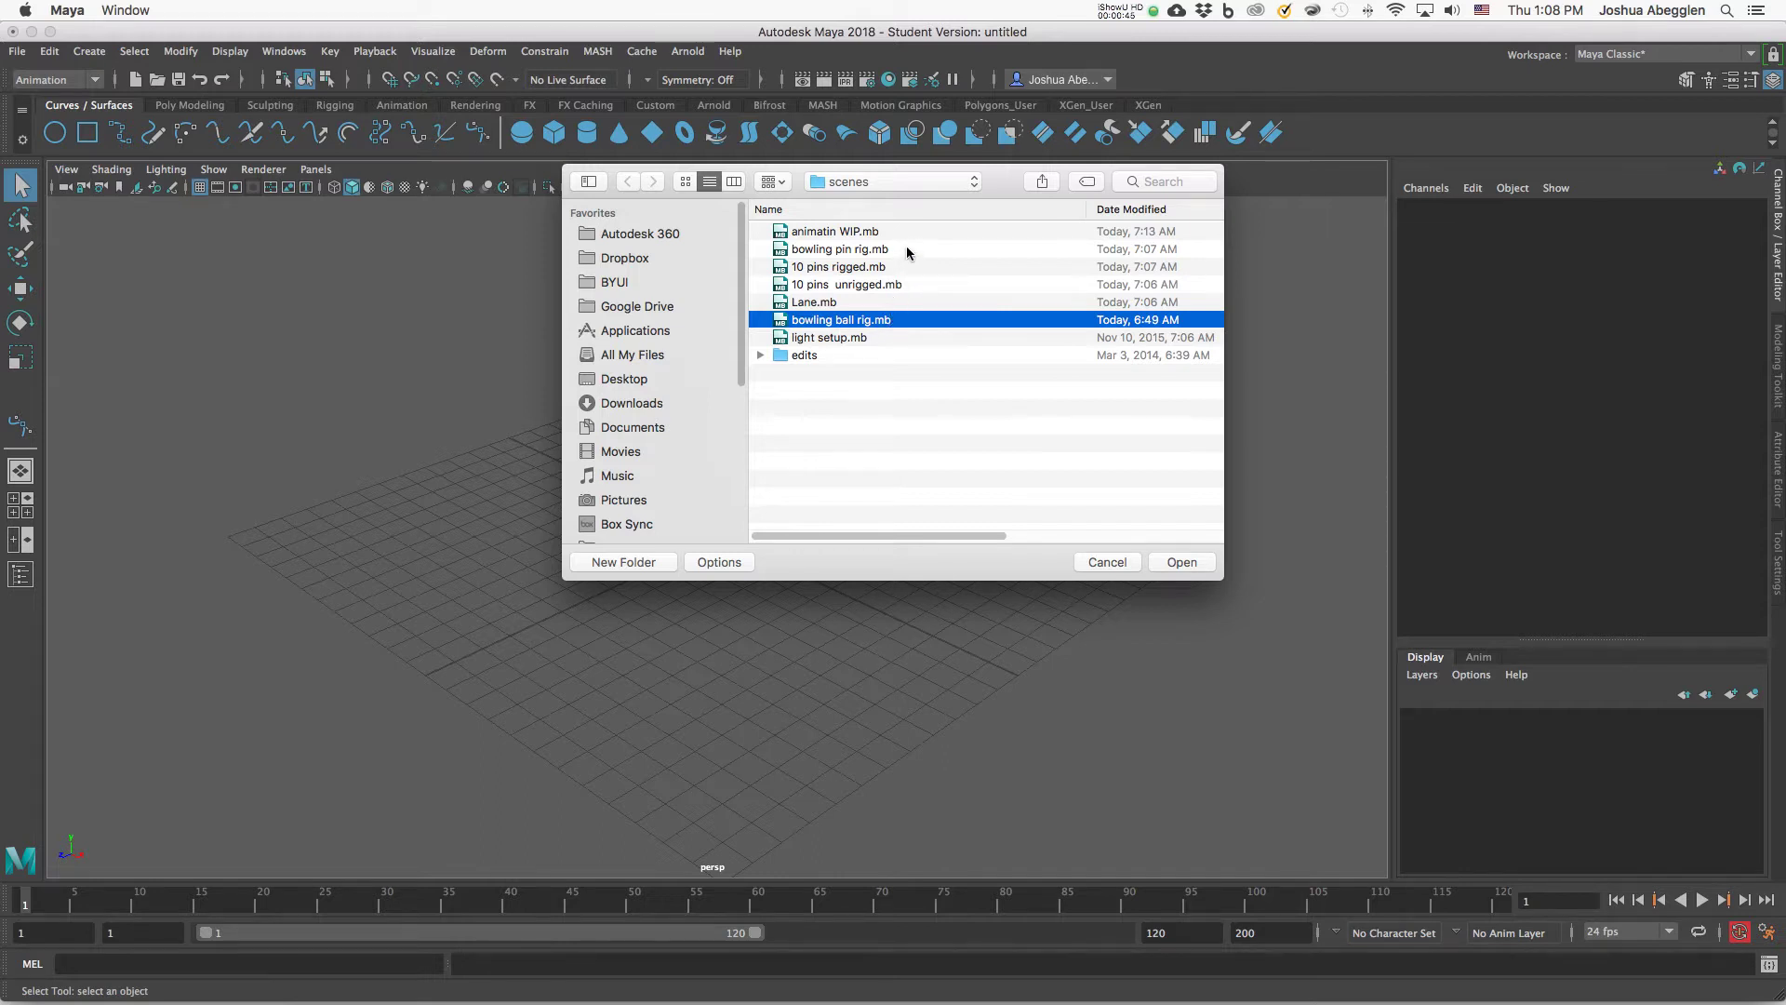
click(906, 247)
click(912, 298)
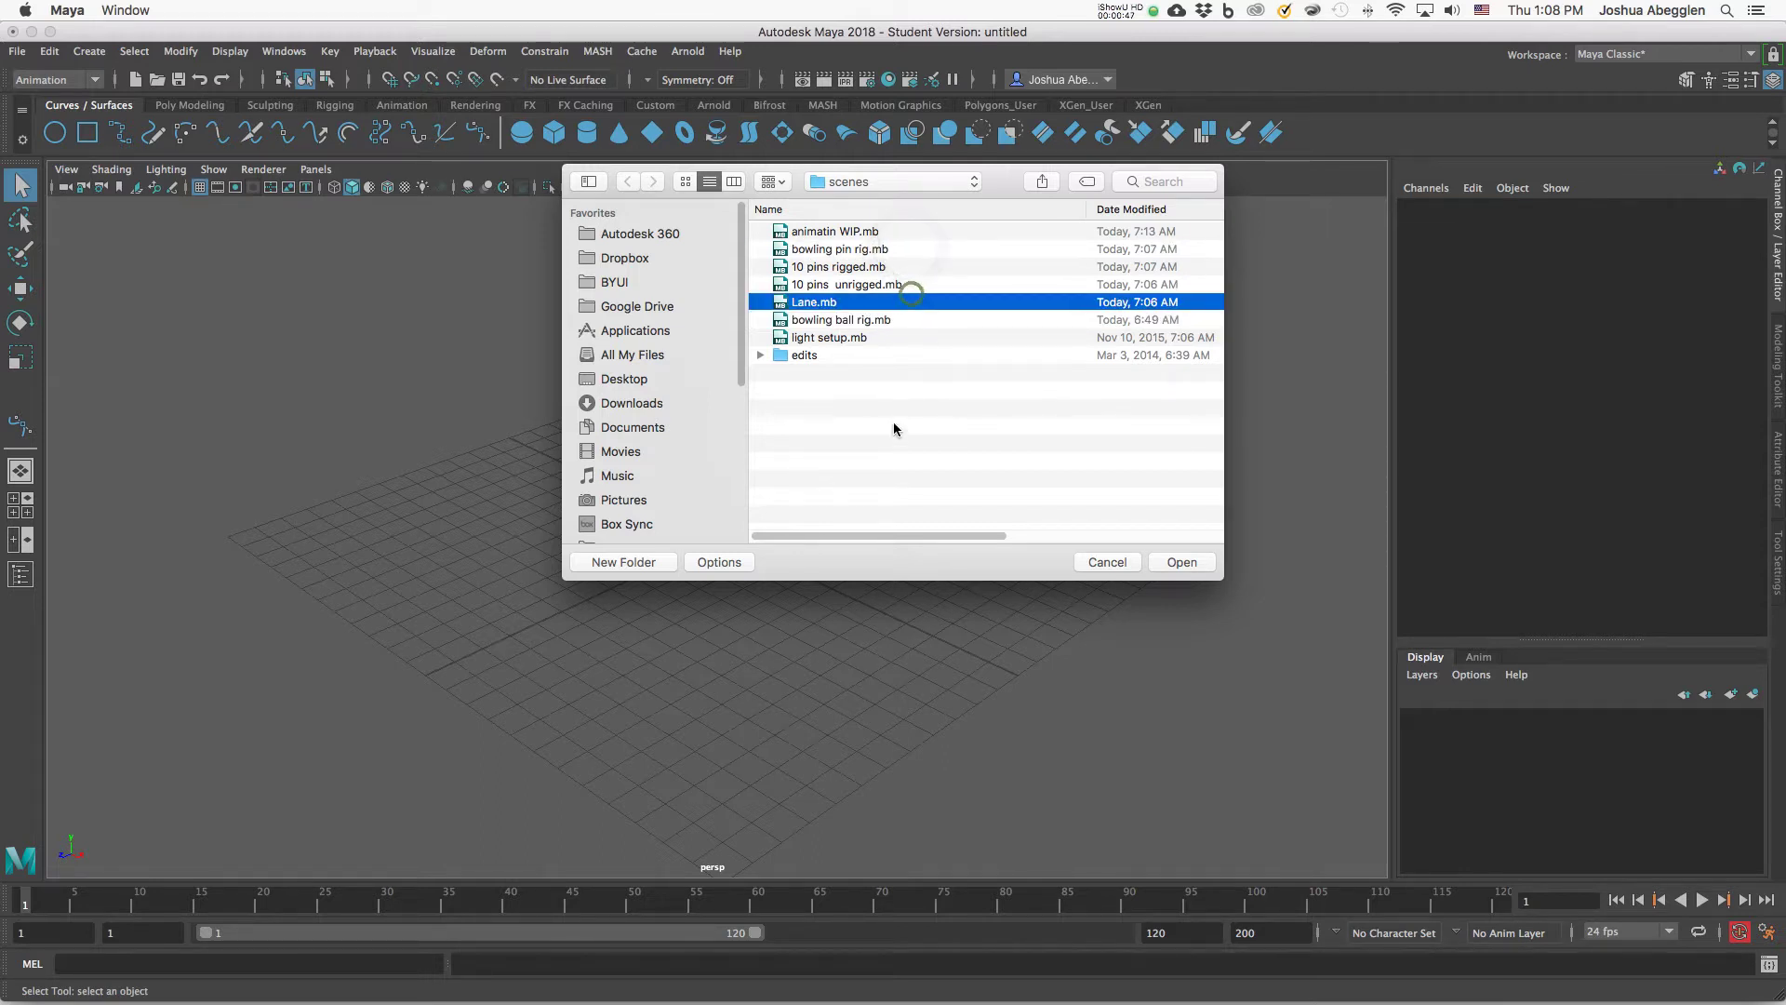
double_click(911, 319)
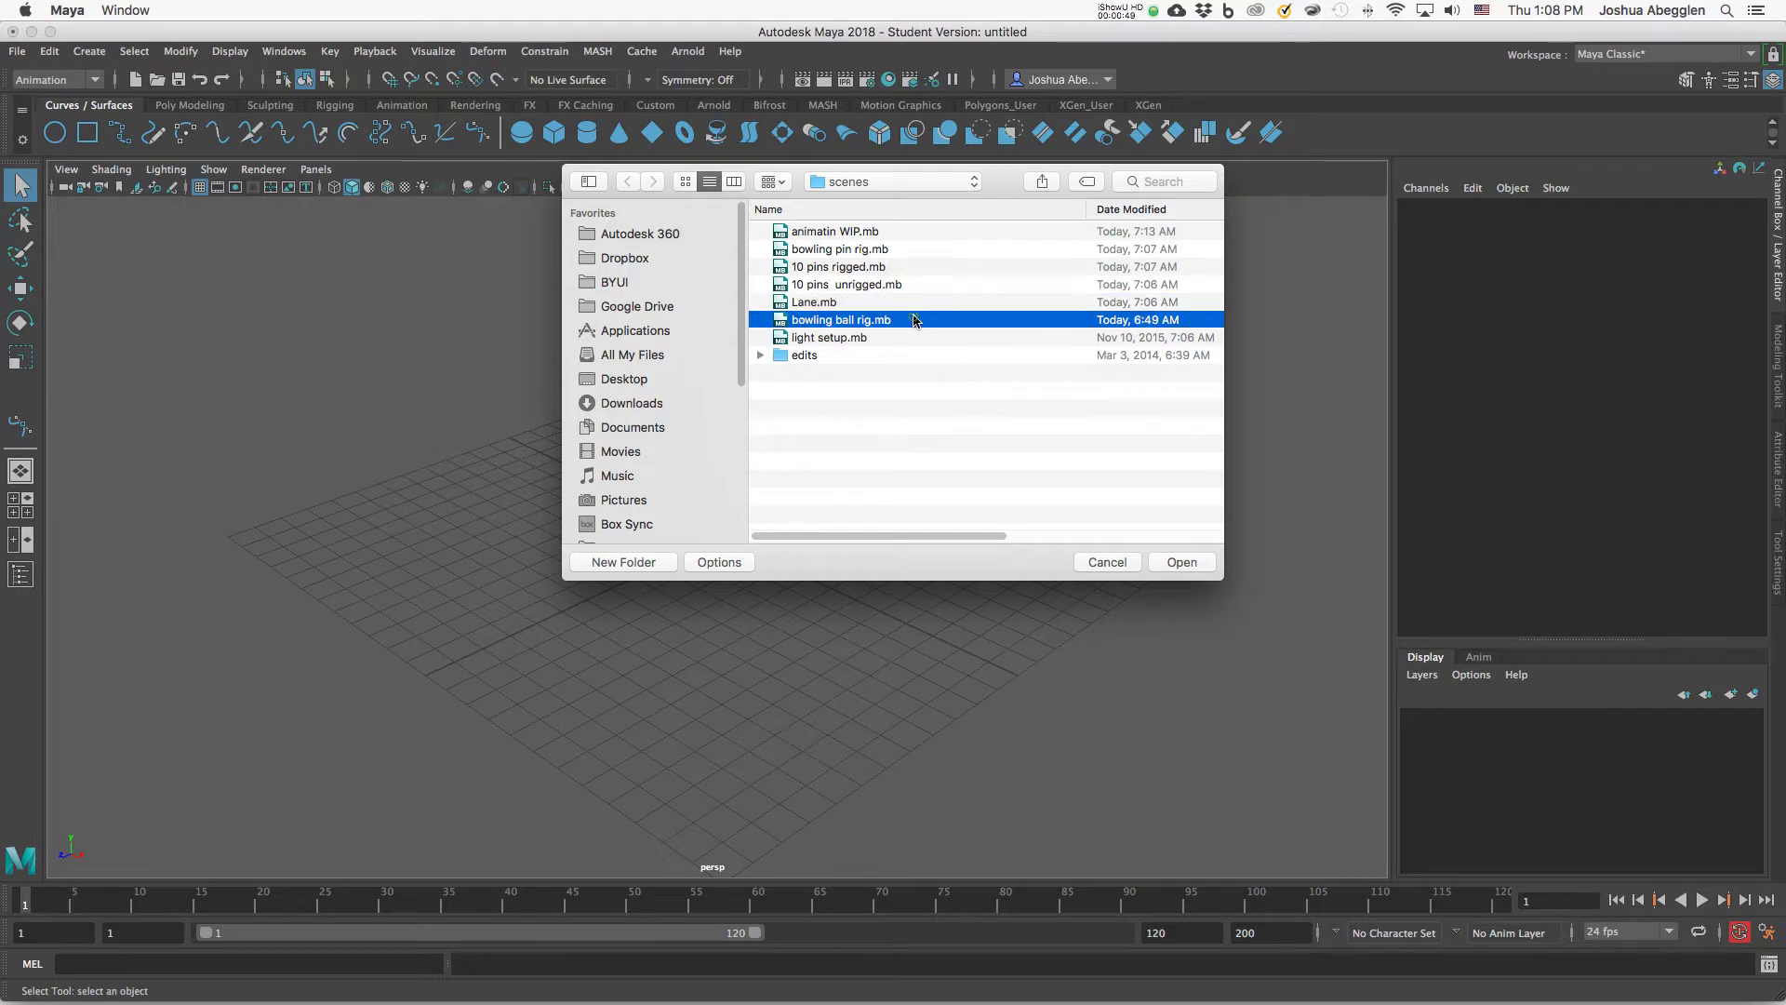
click(875, 509)
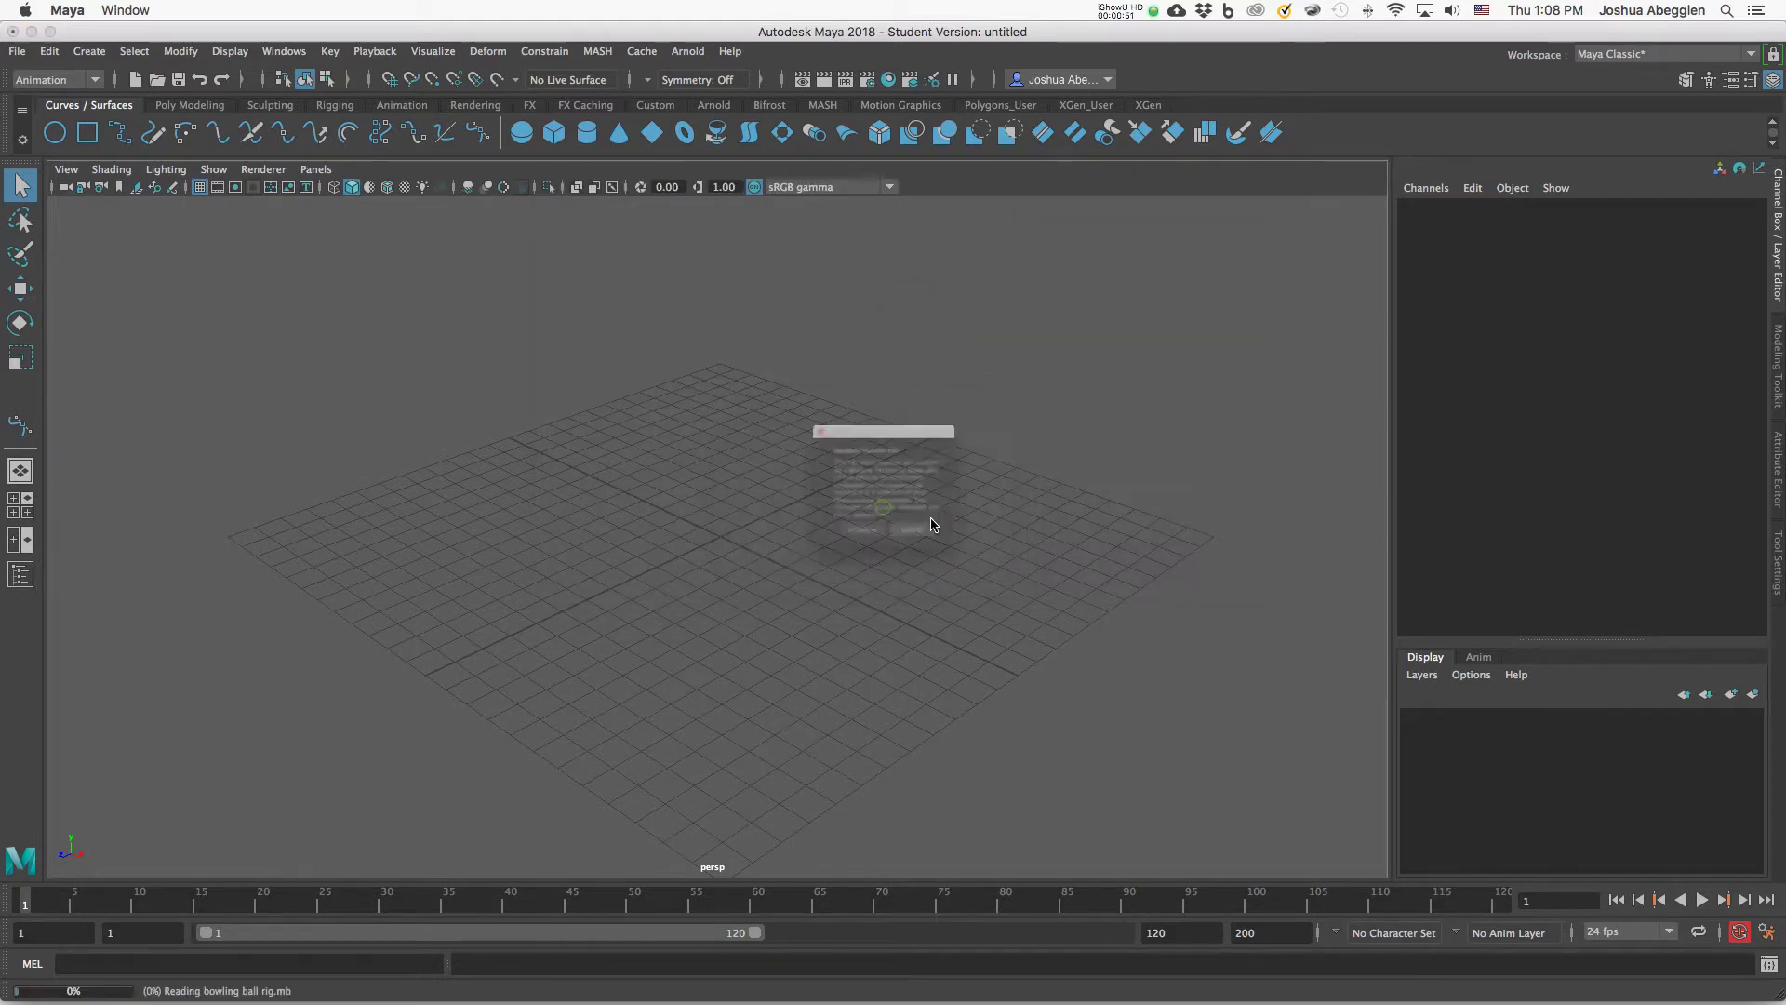
click(850, 555)
Select the ring control under the bowling ball, try out its Squash N Stretch attribute, and deselect it.
alt+middle_drag(933, 593, 1163, 522)
alt+drag(930, 612, 1107, 635)
alt+middle_drag(1004, 630, 1002, 719)
alt+right_drag(930, 610, 1187, 642)
alt+middle_drag(1097, 654, 1042, 687)
alt+drag(1053, 672, 1035, 653)
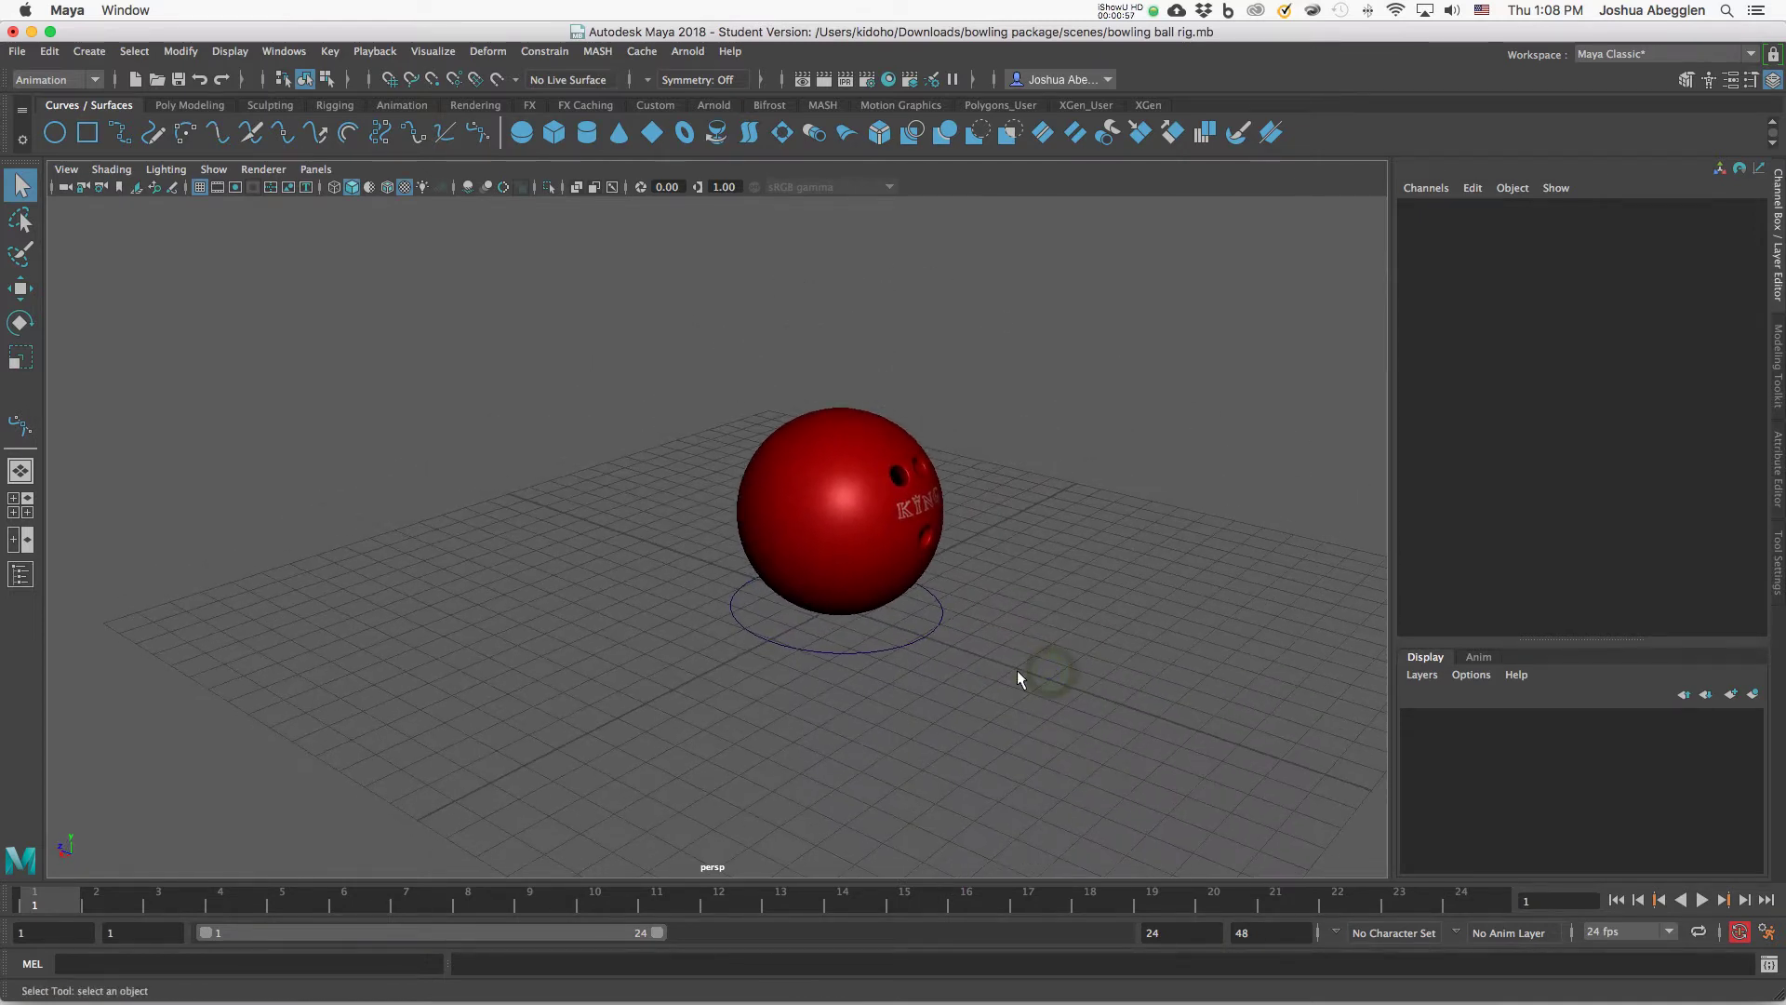
alt+middle_drag(1018, 670, 946, 496)
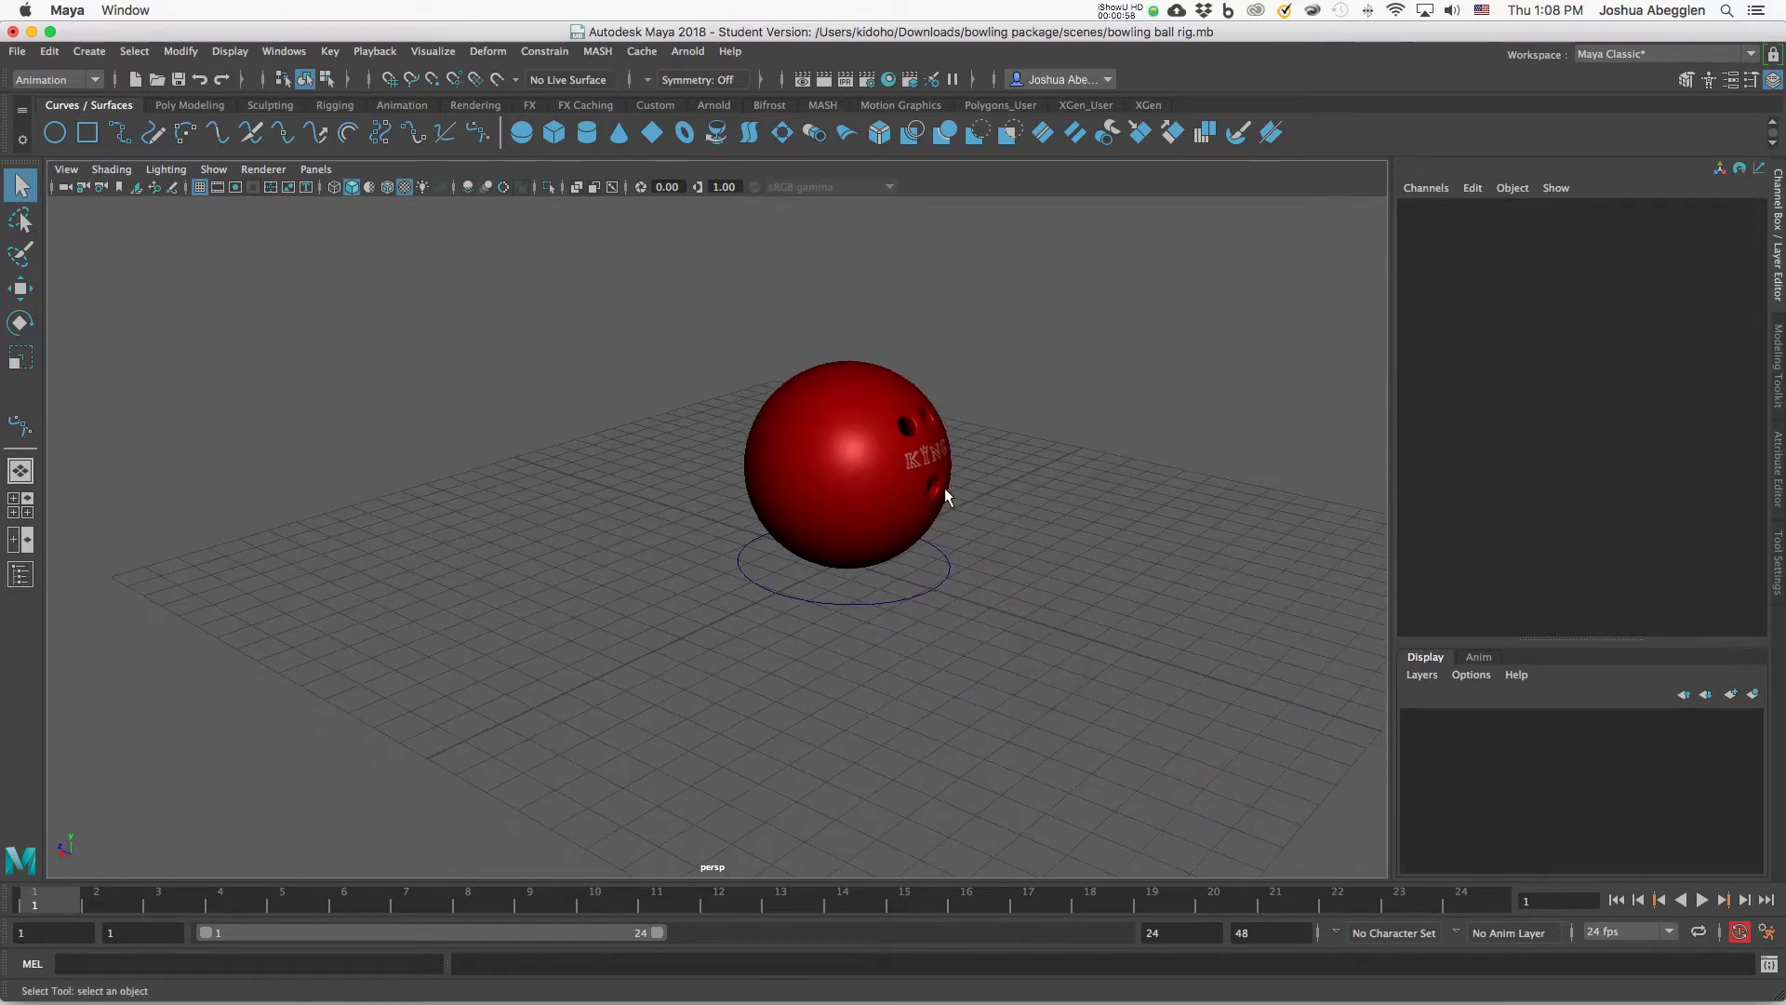
click(945, 579)
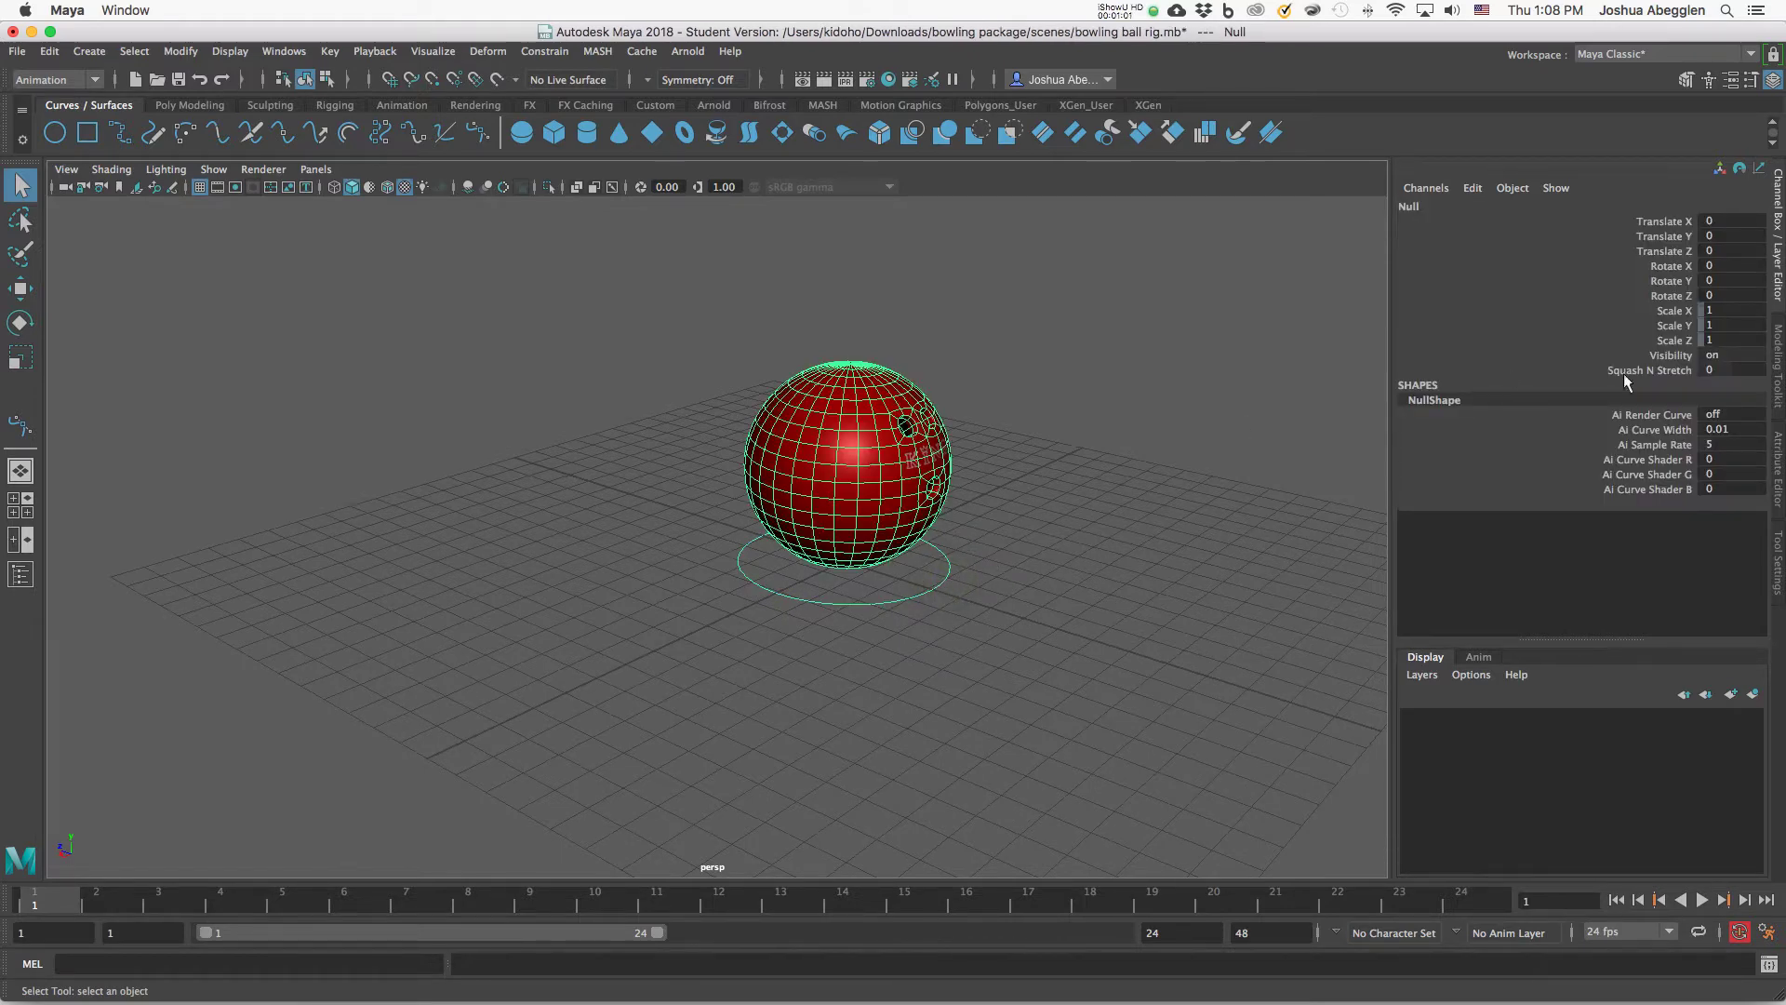
click(1647, 370)
middle_drag(1033, 562, 968, 530)
click(1056, 476)
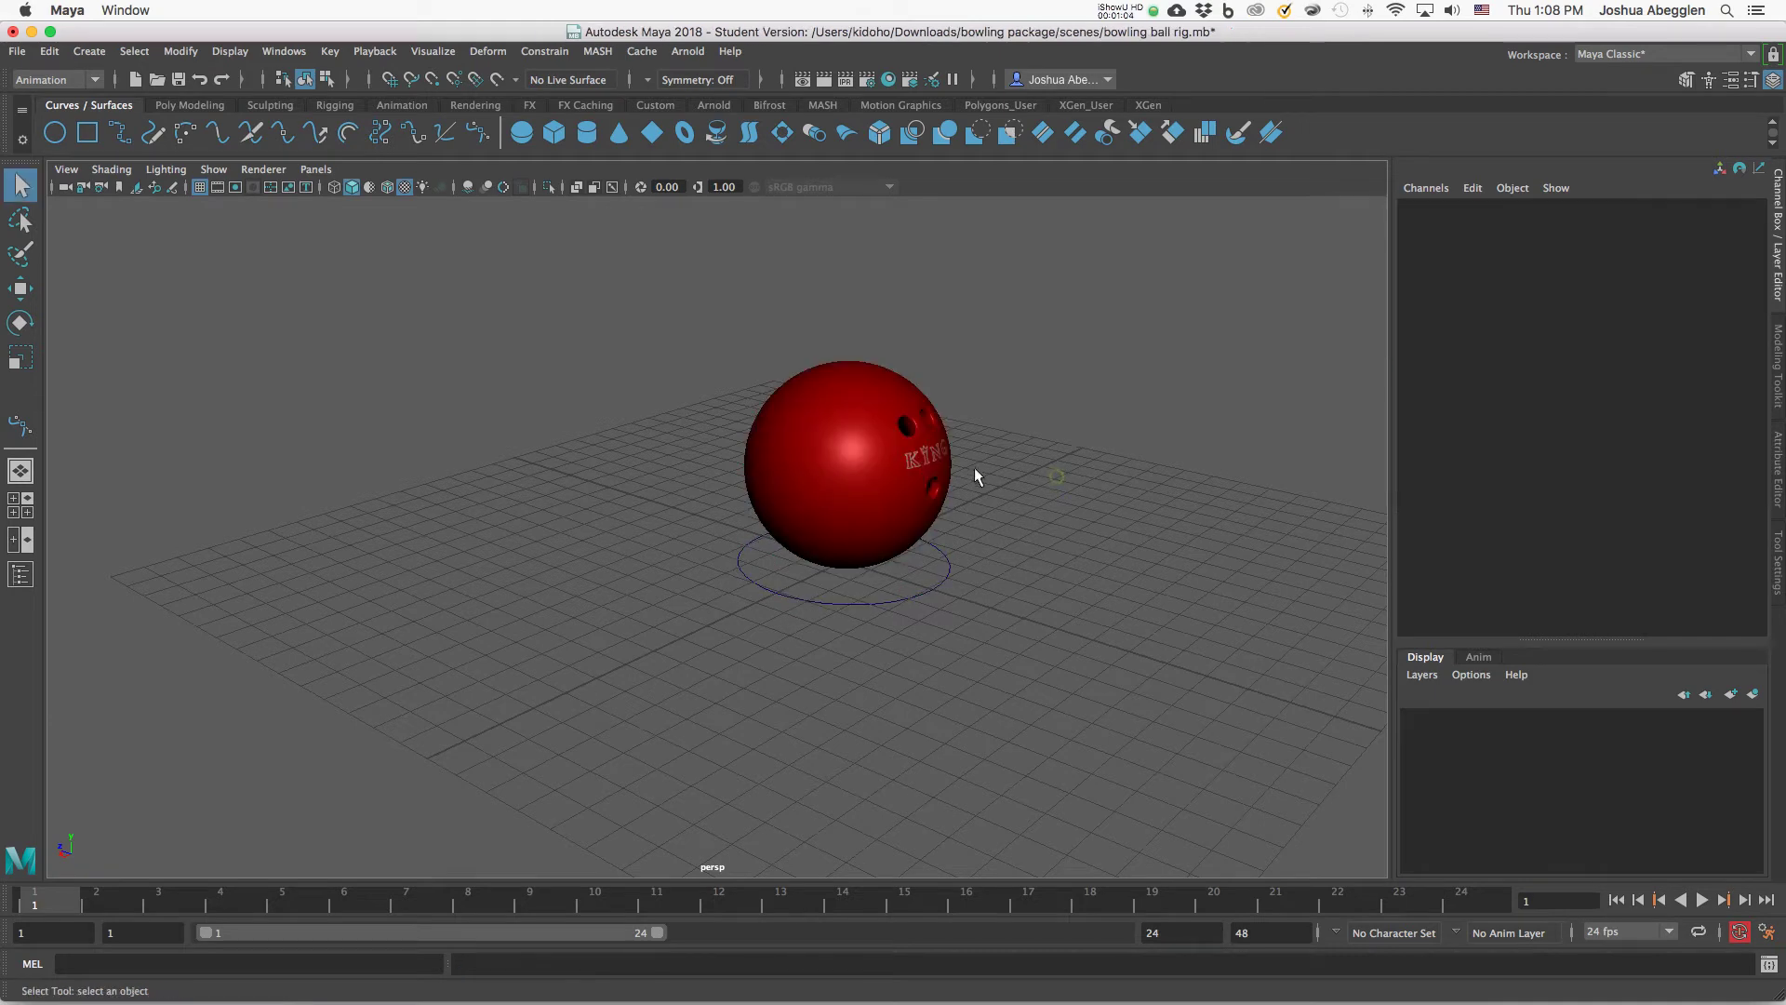
Try rotating the bowling ball mesh about 81° around X, and undo the rotation.
click(921, 468)
key(e)
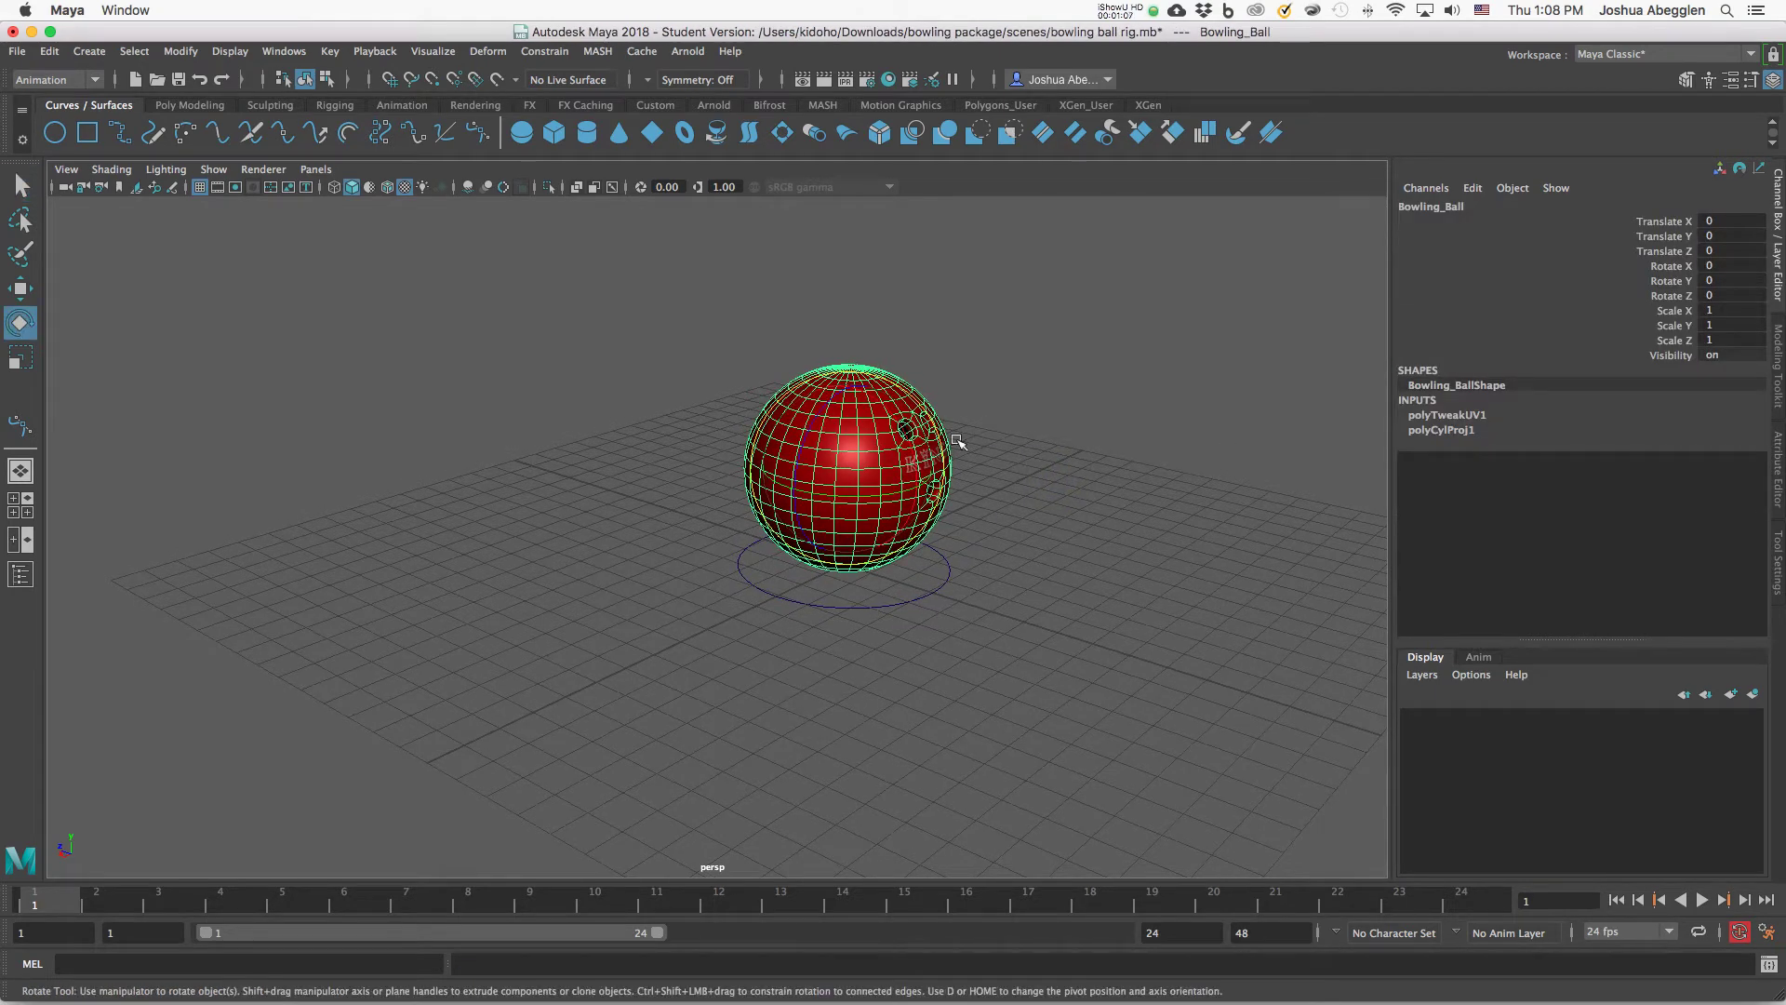
drag(905, 431, 941, 510)
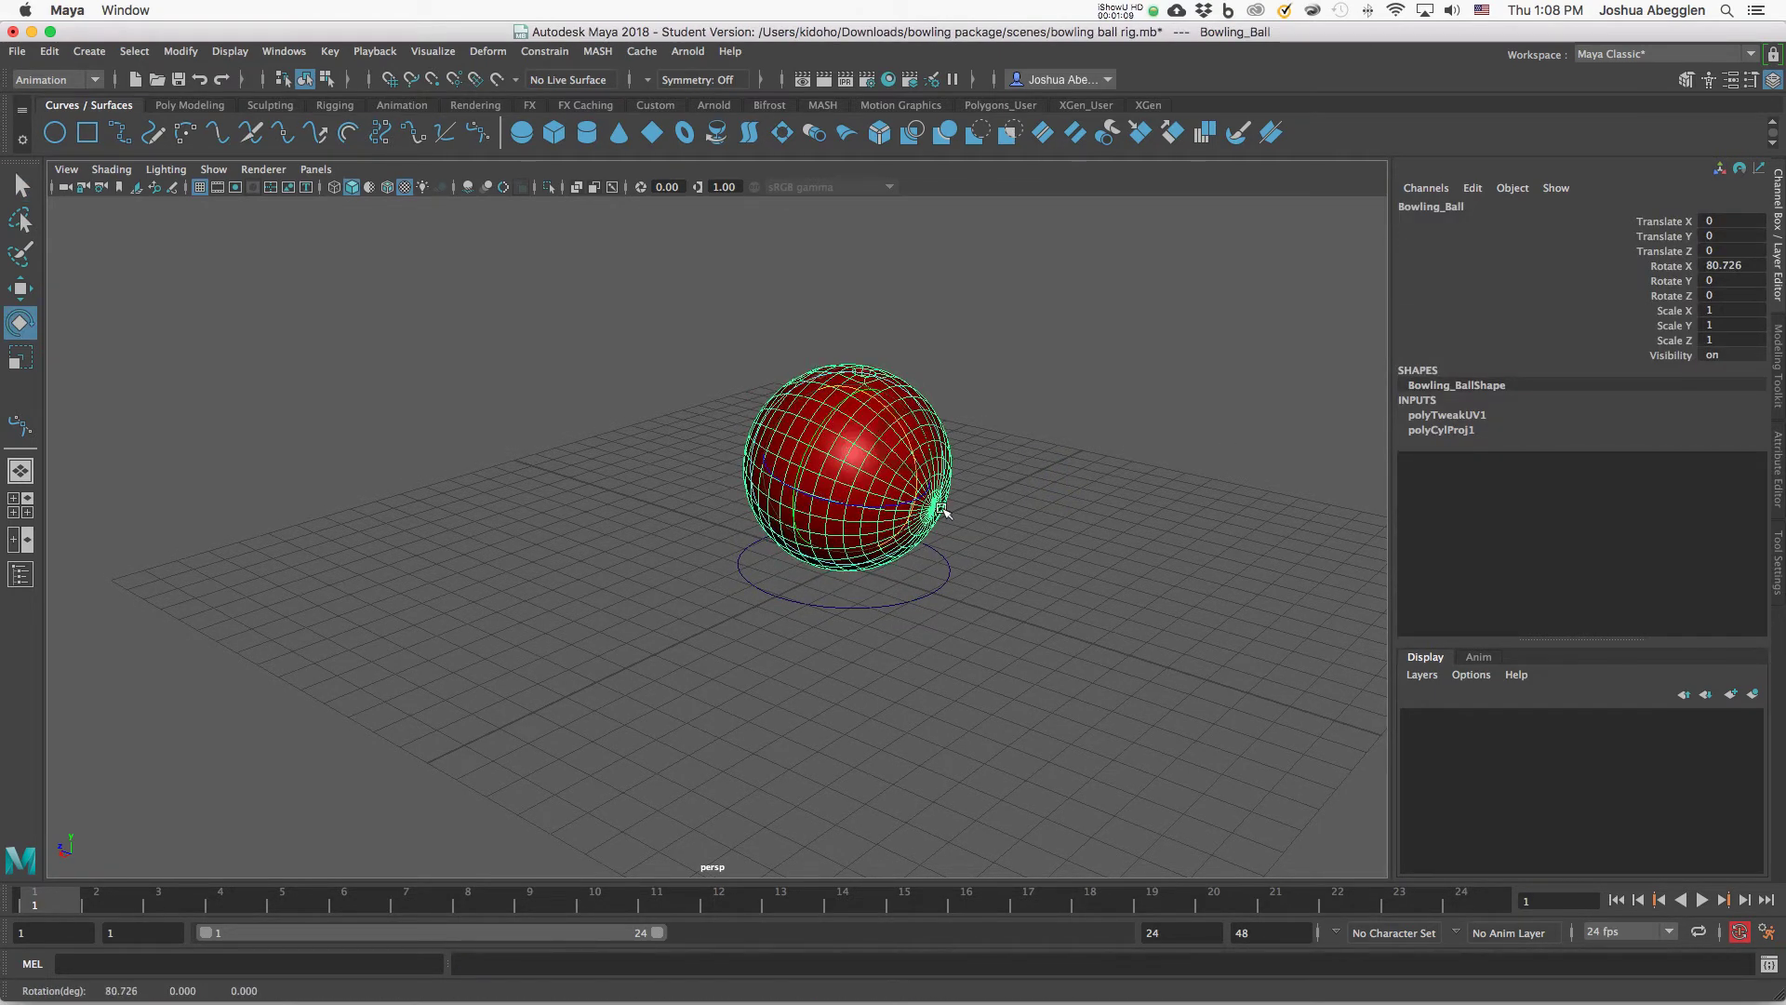
alt+middle_drag(1035, 542, 1018, 551)
alt+right_drag(1018, 552, 1088, 537)
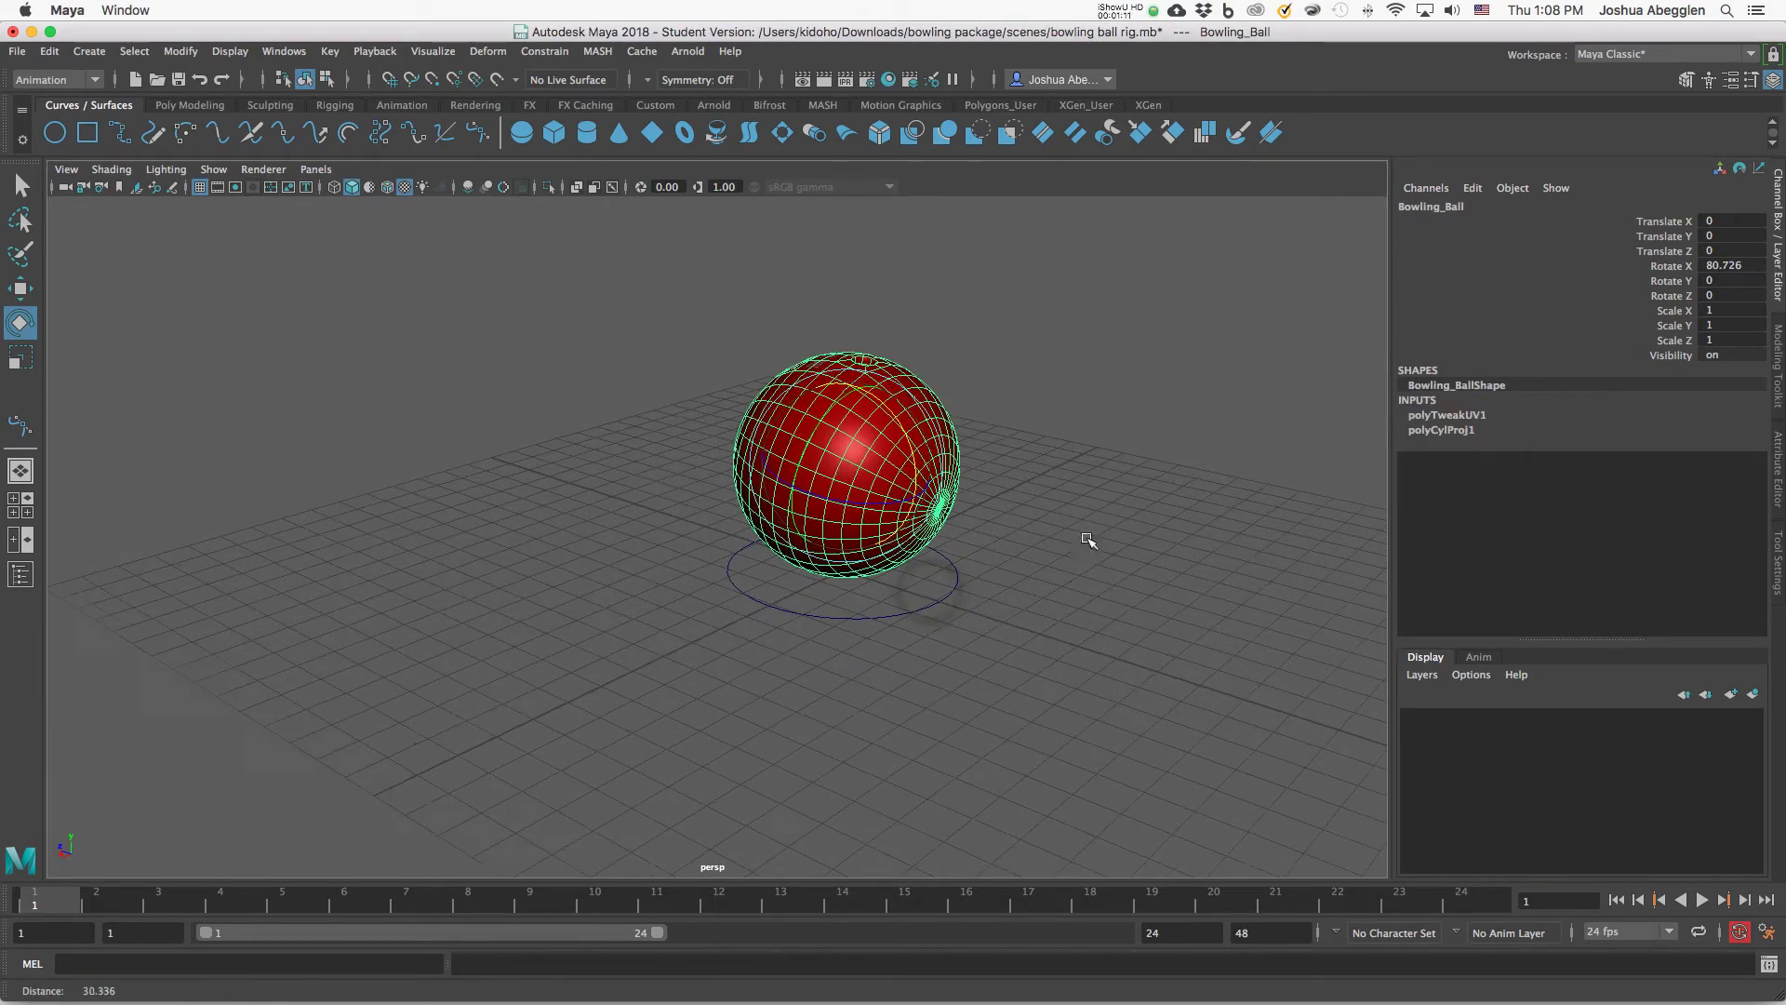
click(1017, 552)
key(super+z)
key(super+z)
Examine the ball's holes and lettering, selecting the ball mesh and the ring control in turn to compare them.
alt+right_drag(1044, 470, 1210, 521)
alt+middle_drag(1115, 506, 1080, 534)
click(1071, 508)
alt+drag(1000, 472, 979, 475)
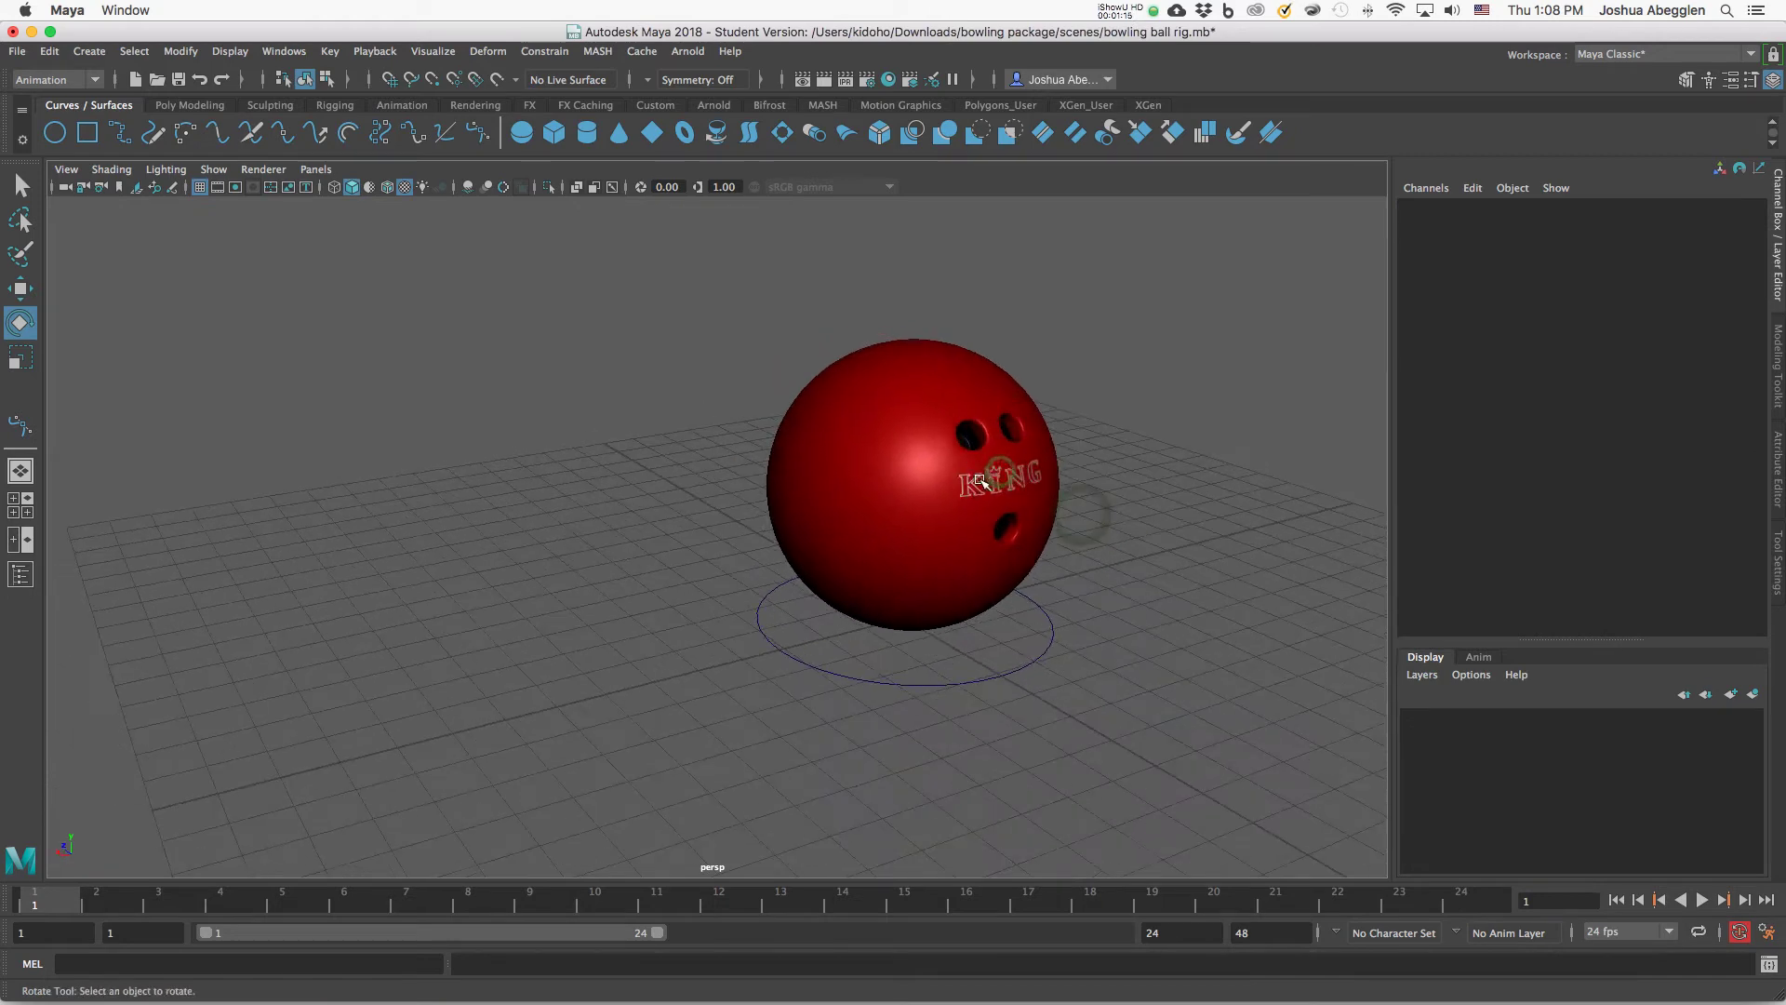
click(978, 475)
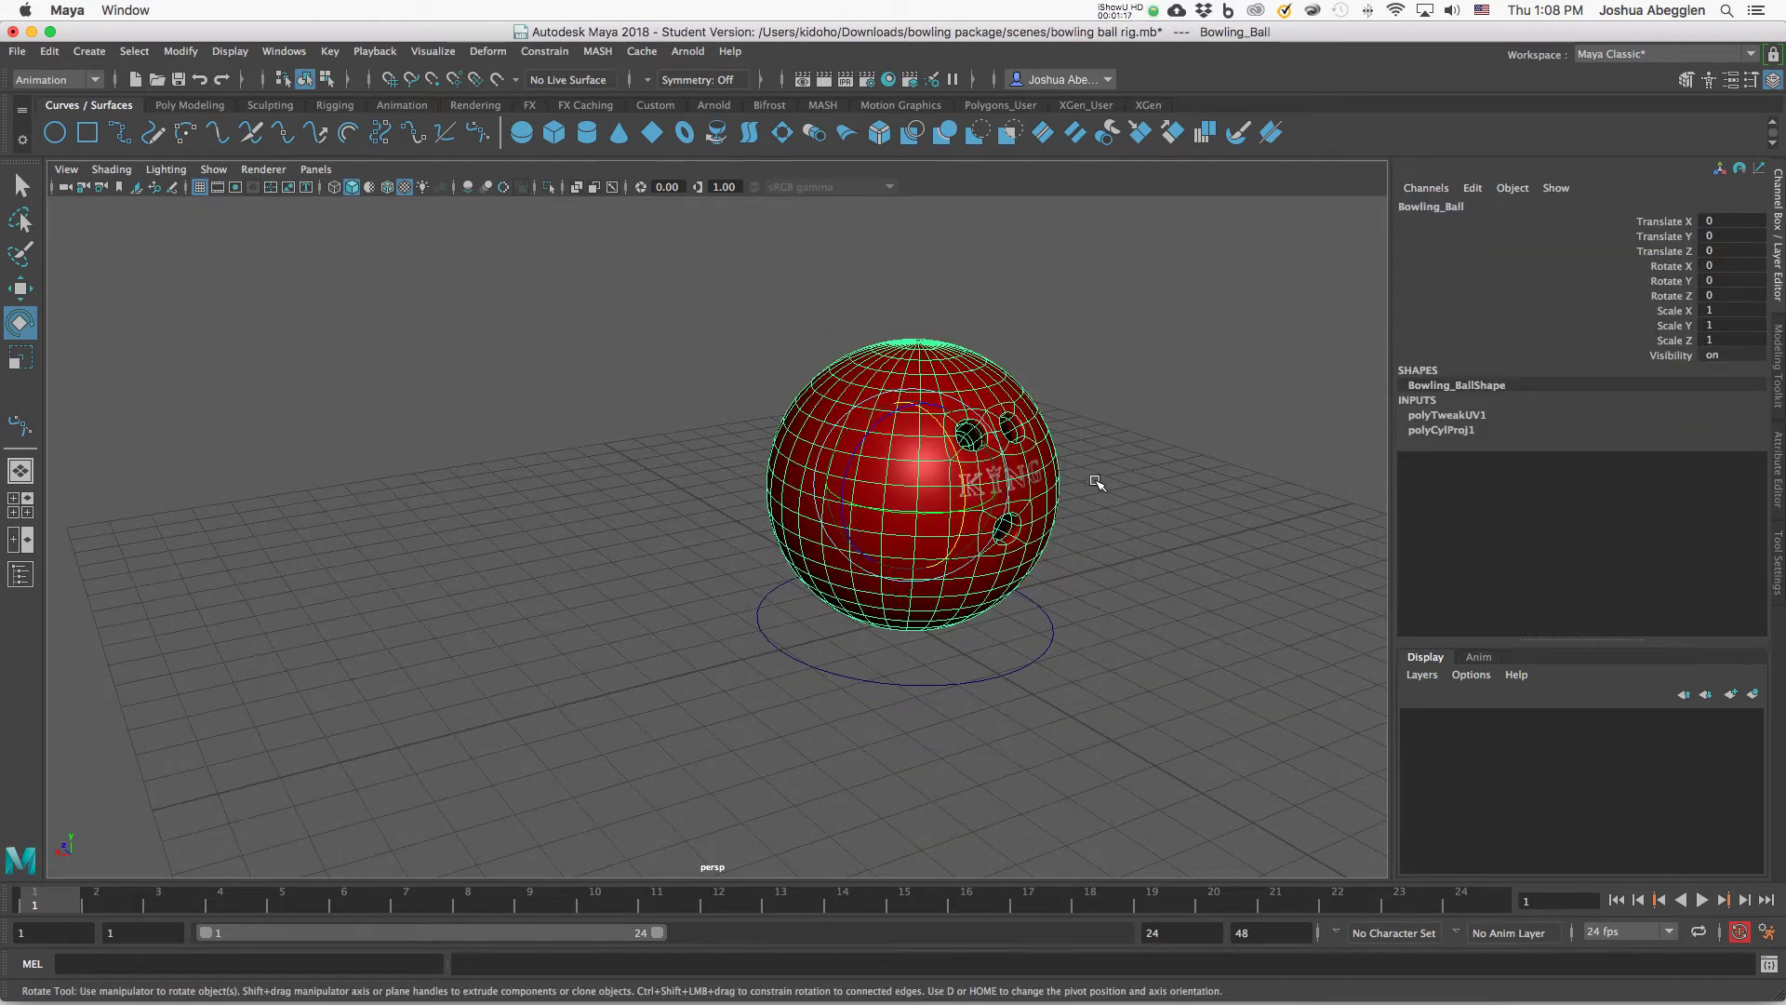
click(1137, 481)
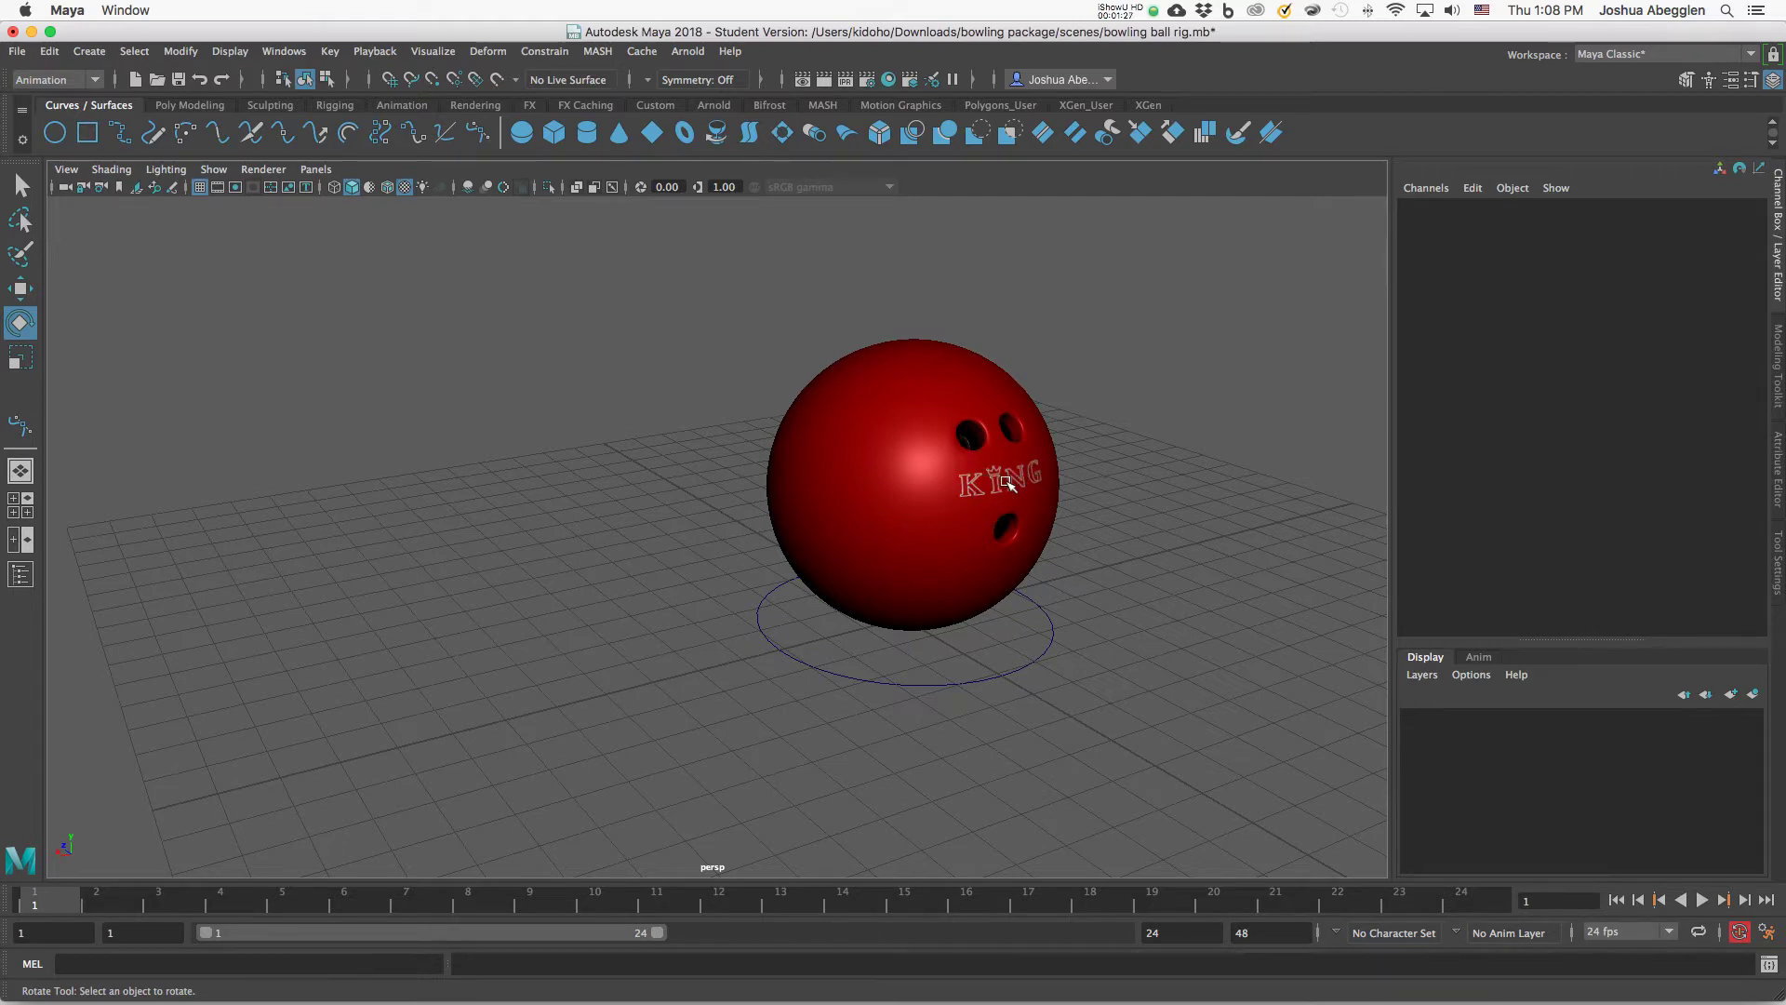
alt+drag(1000, 481, 891, 595)
click(879, 540)
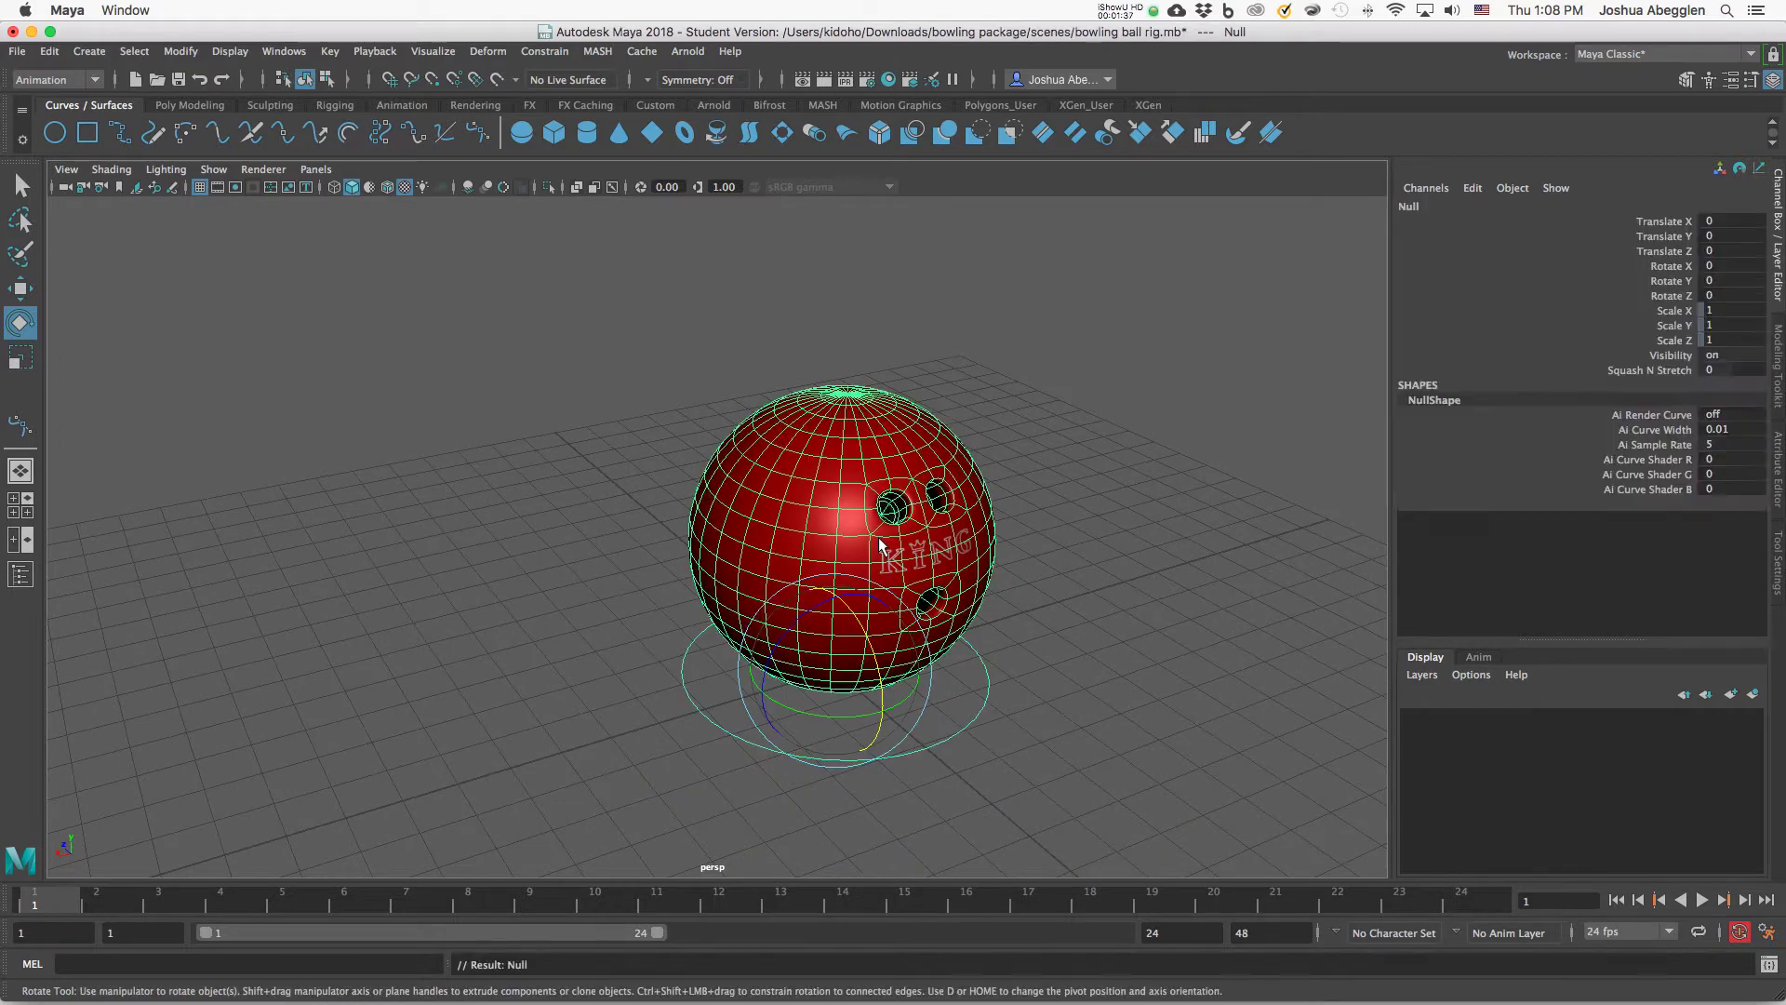
click(1138, 563)
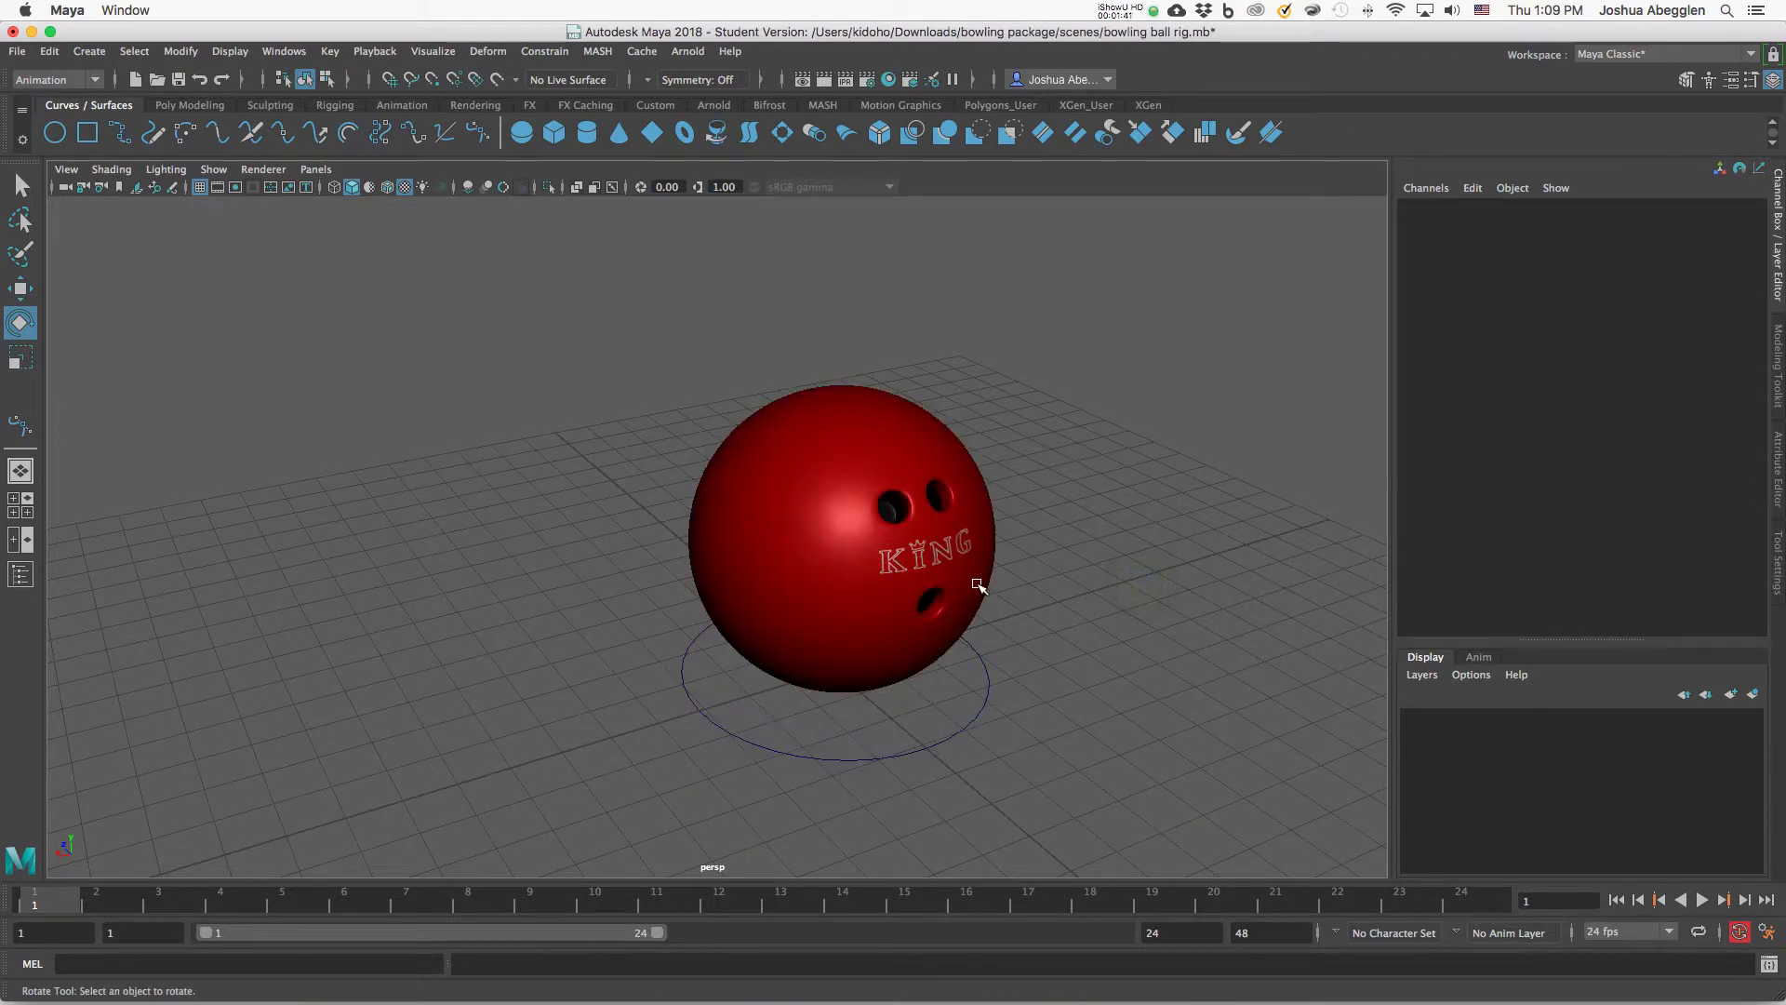
click(989, 553)
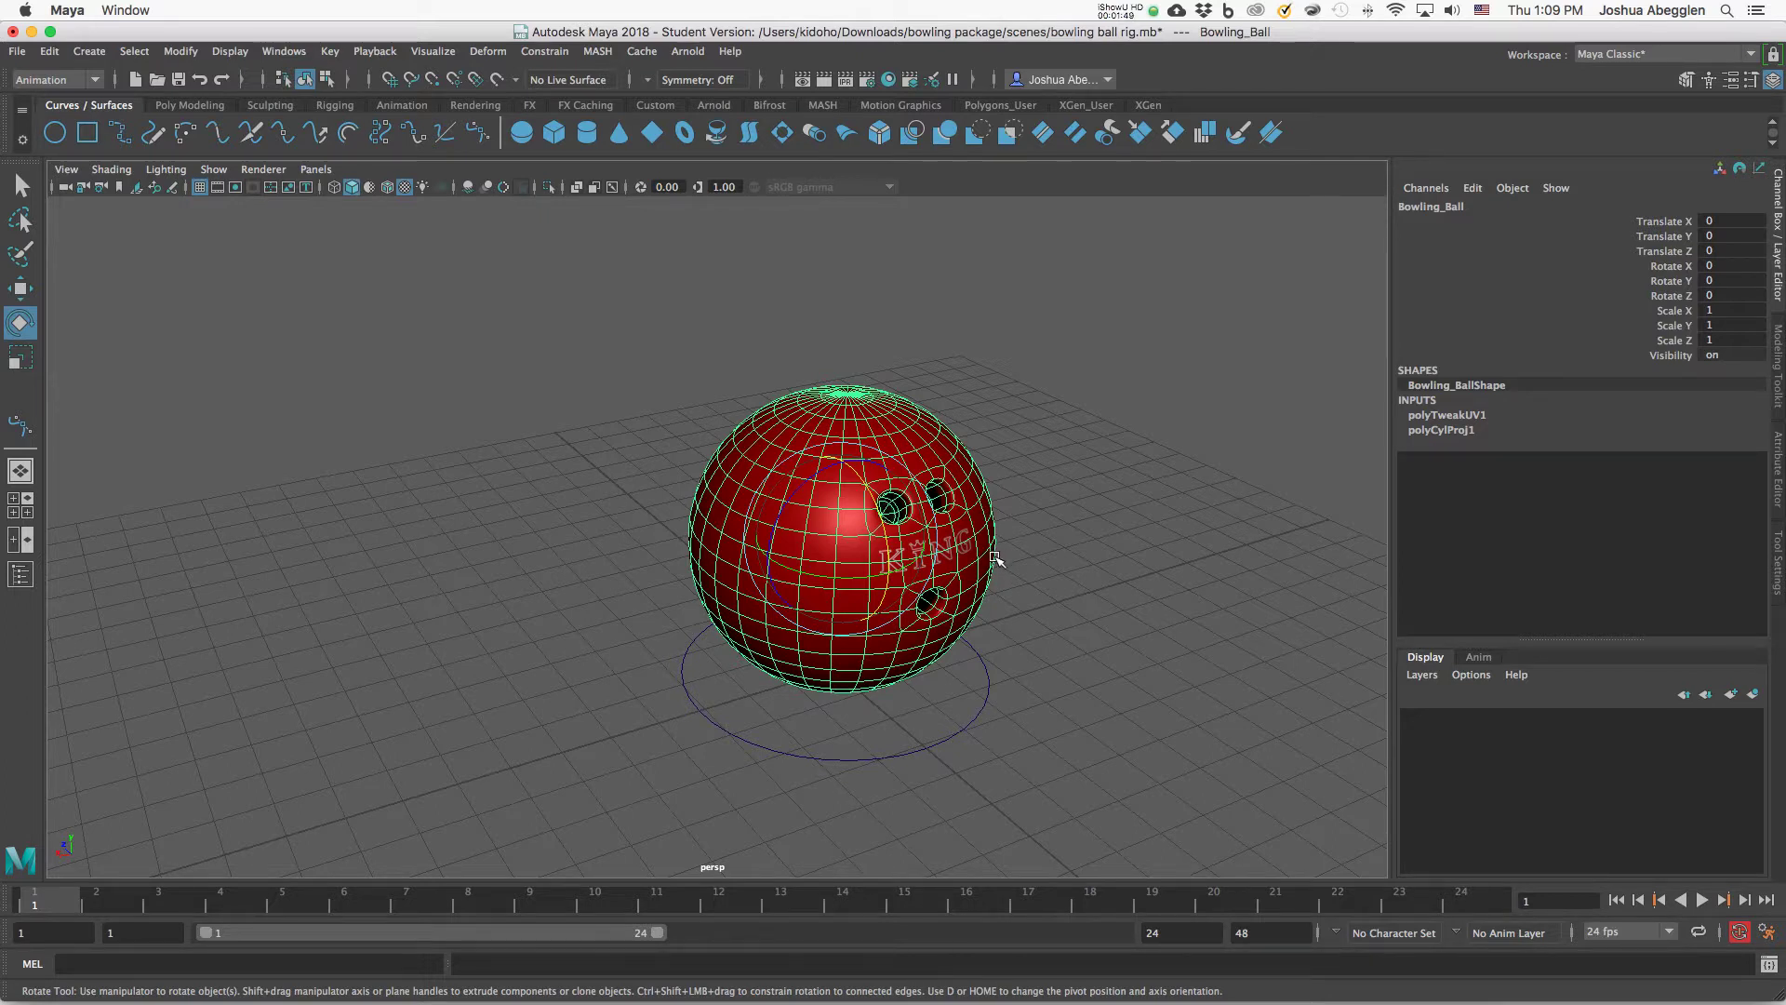
click(1053, 531)
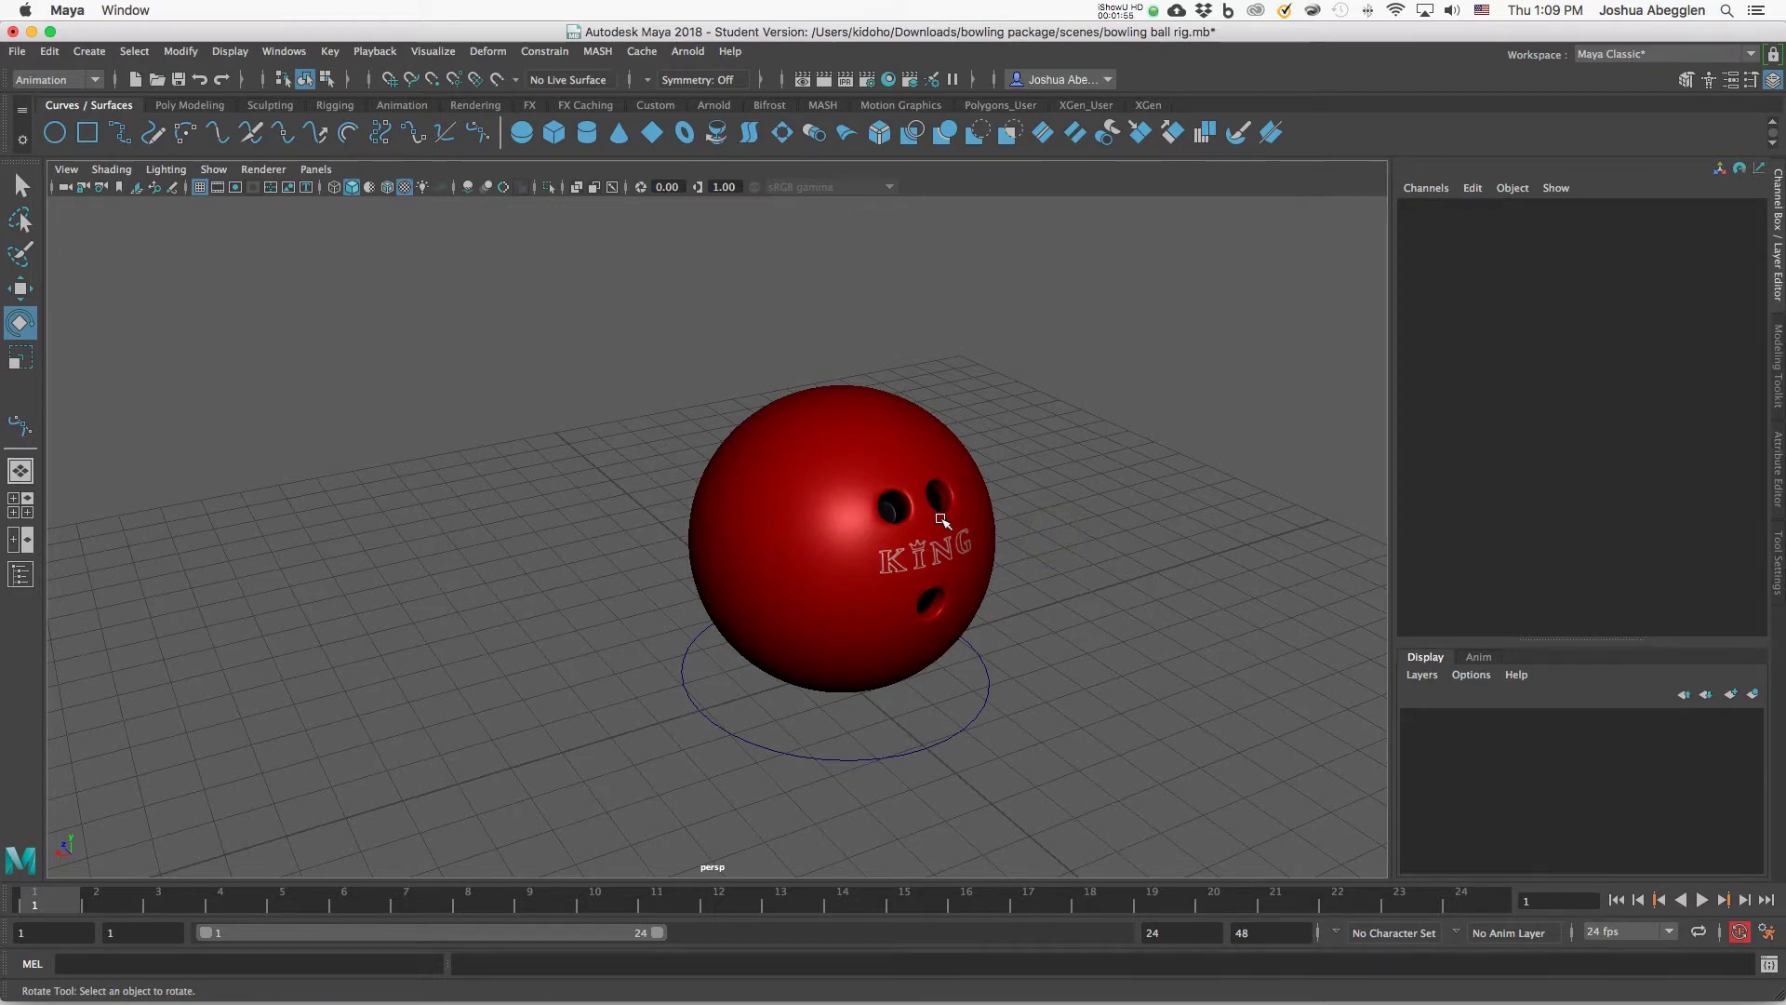
Open the scene bowling pin rig.mb, accepting the student version notice.
key(super+o)
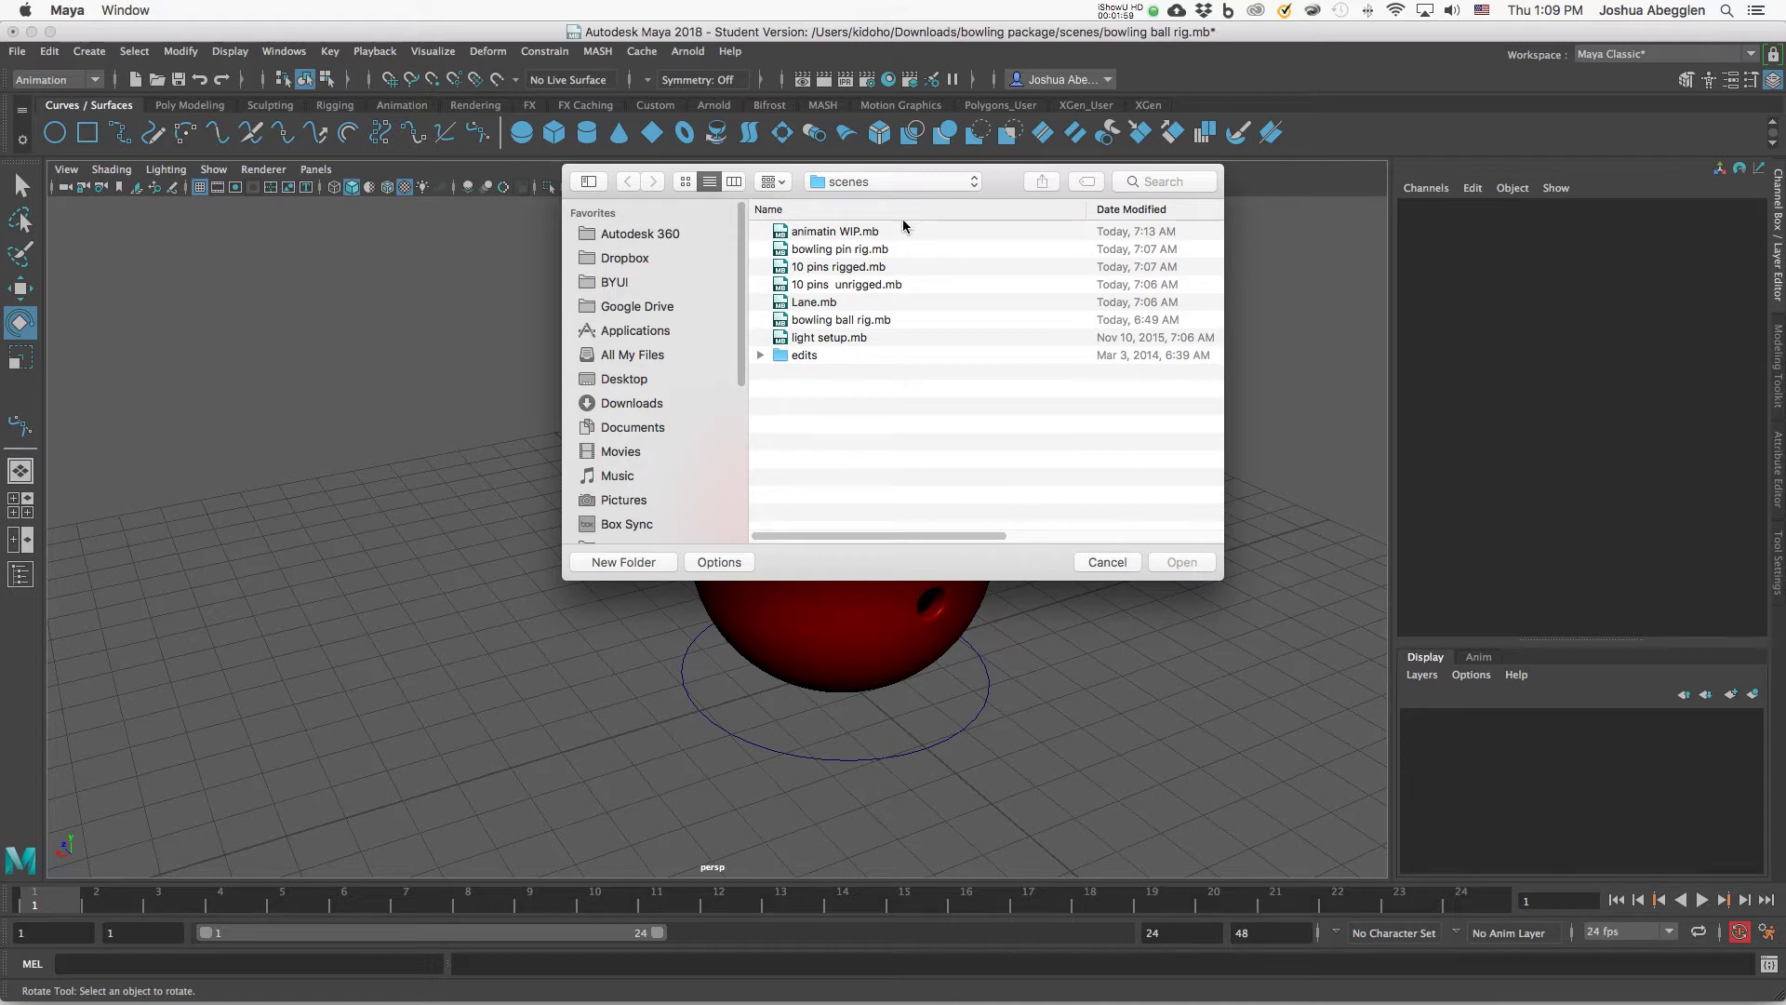
click(897, 250)
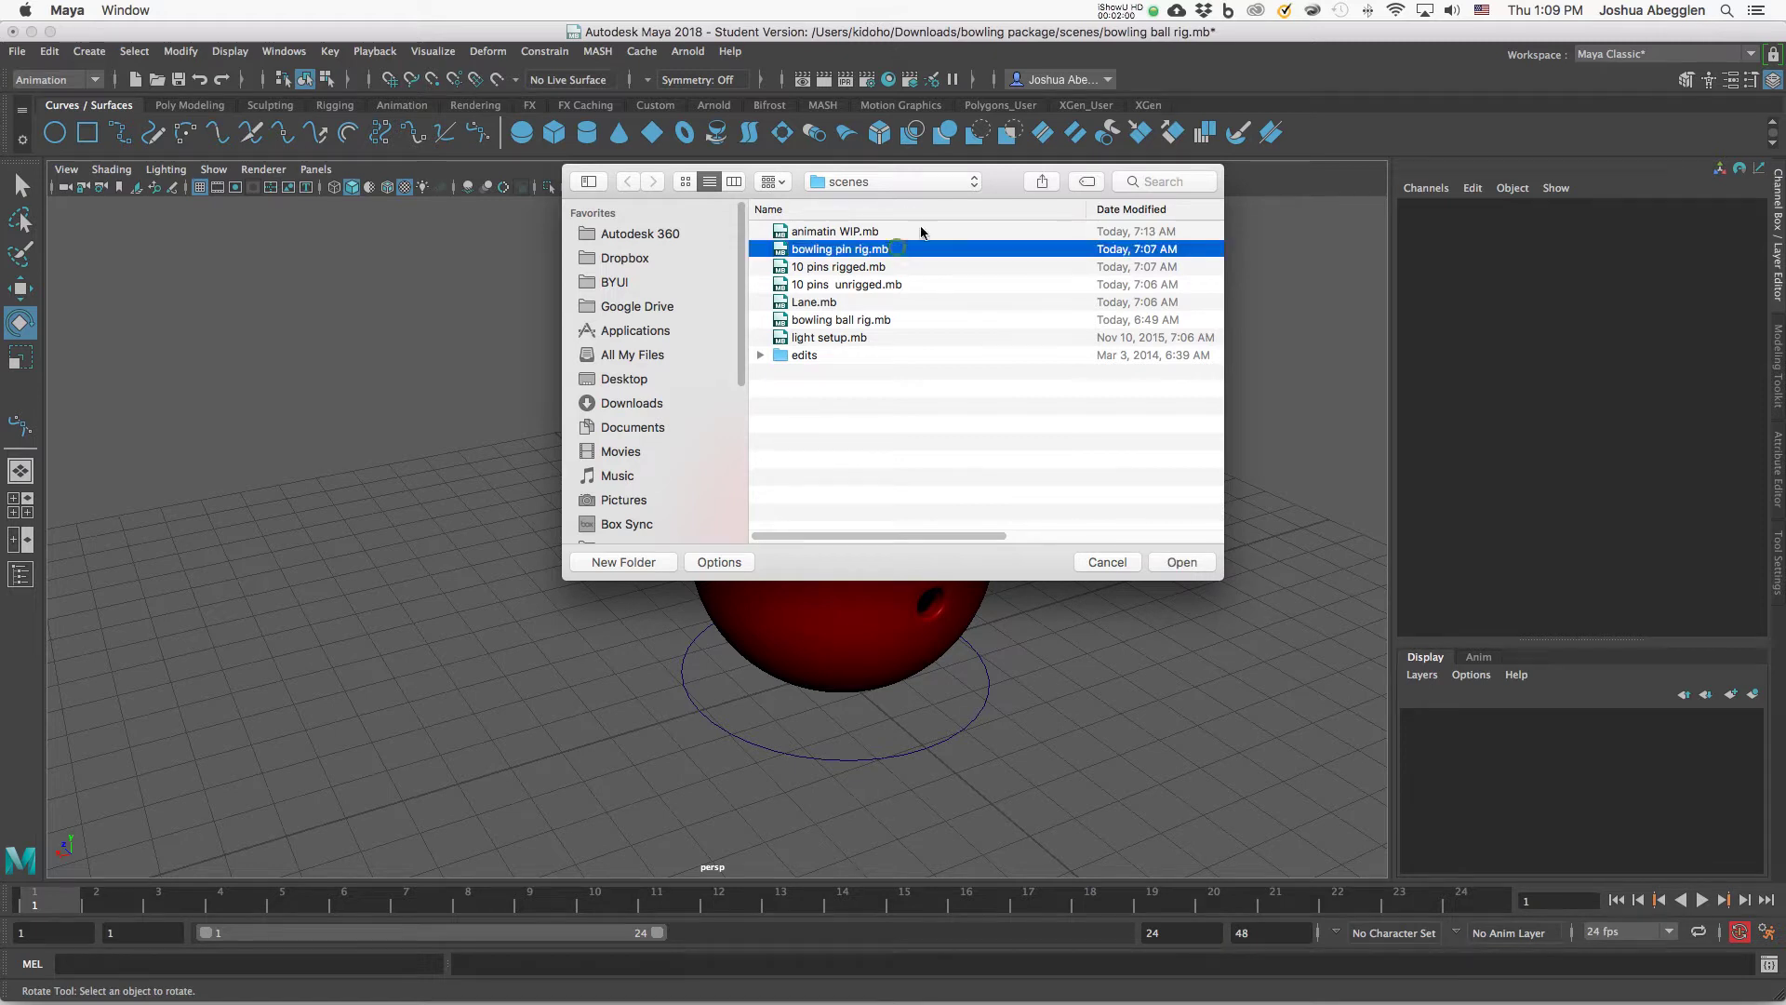
click(1192, 562)
click(893, 524)
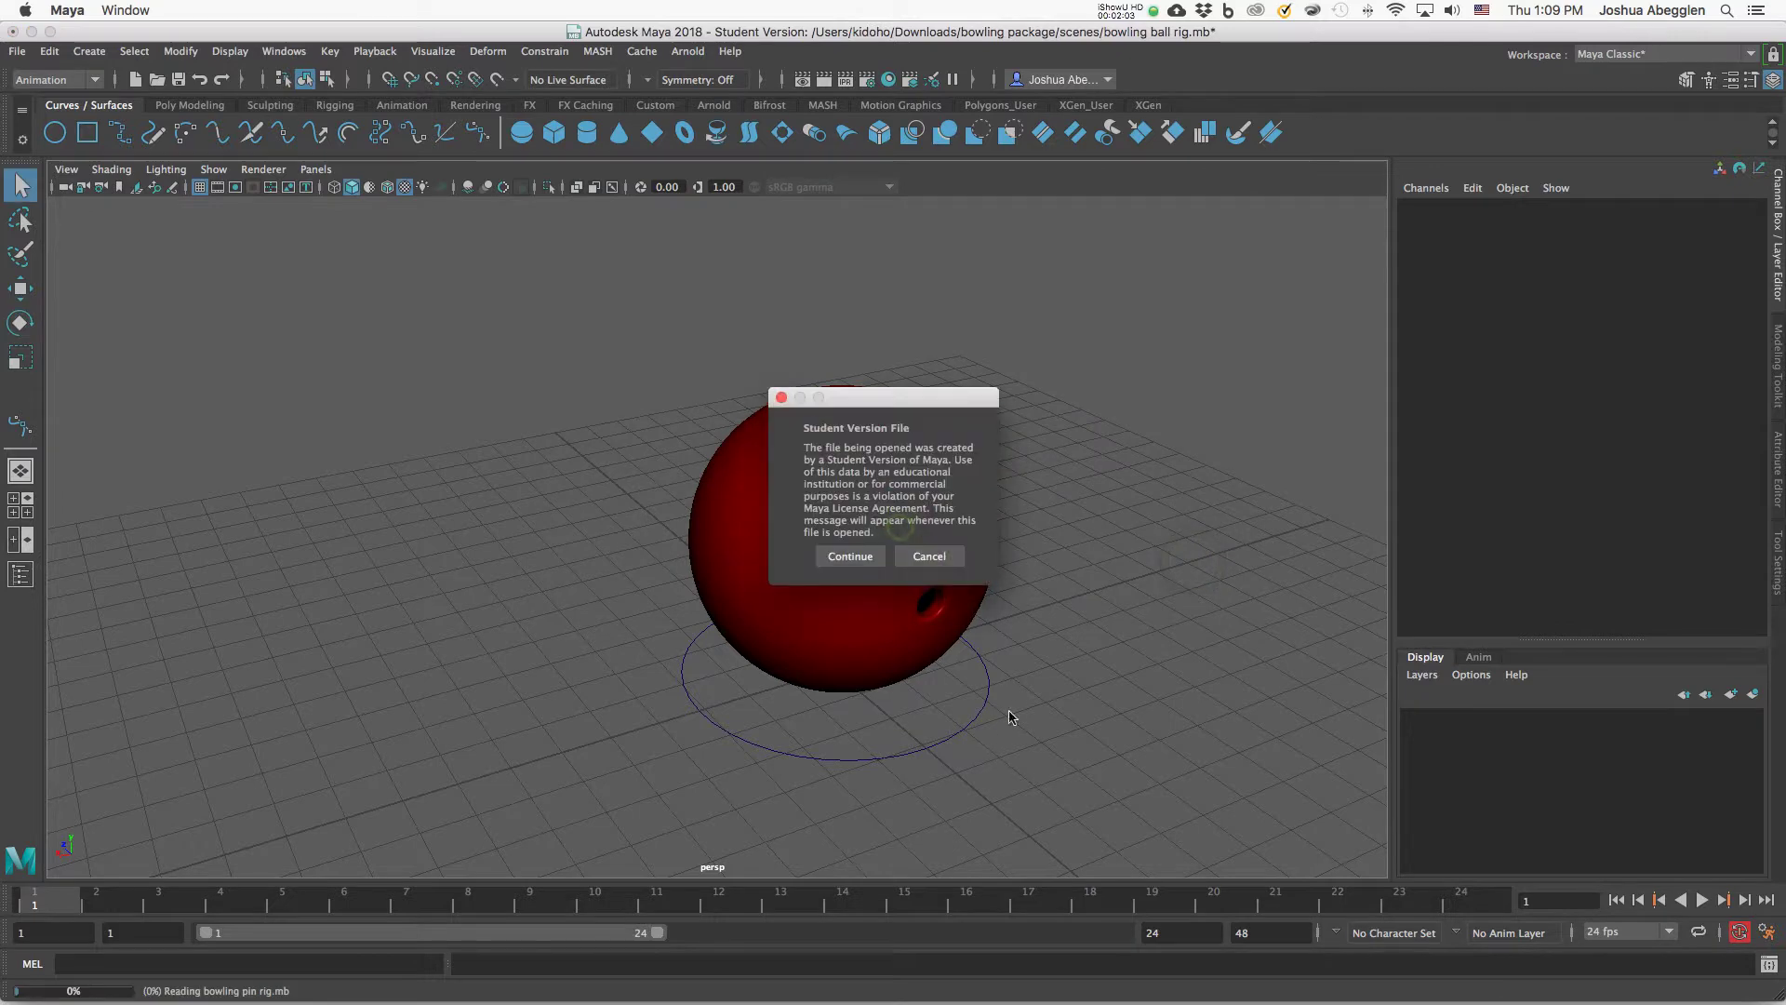
click(848, 556)
Inspect the bowling pin and select its mesh to examine its channels.
alt+middle_drag(927, 631, 1042, 601)
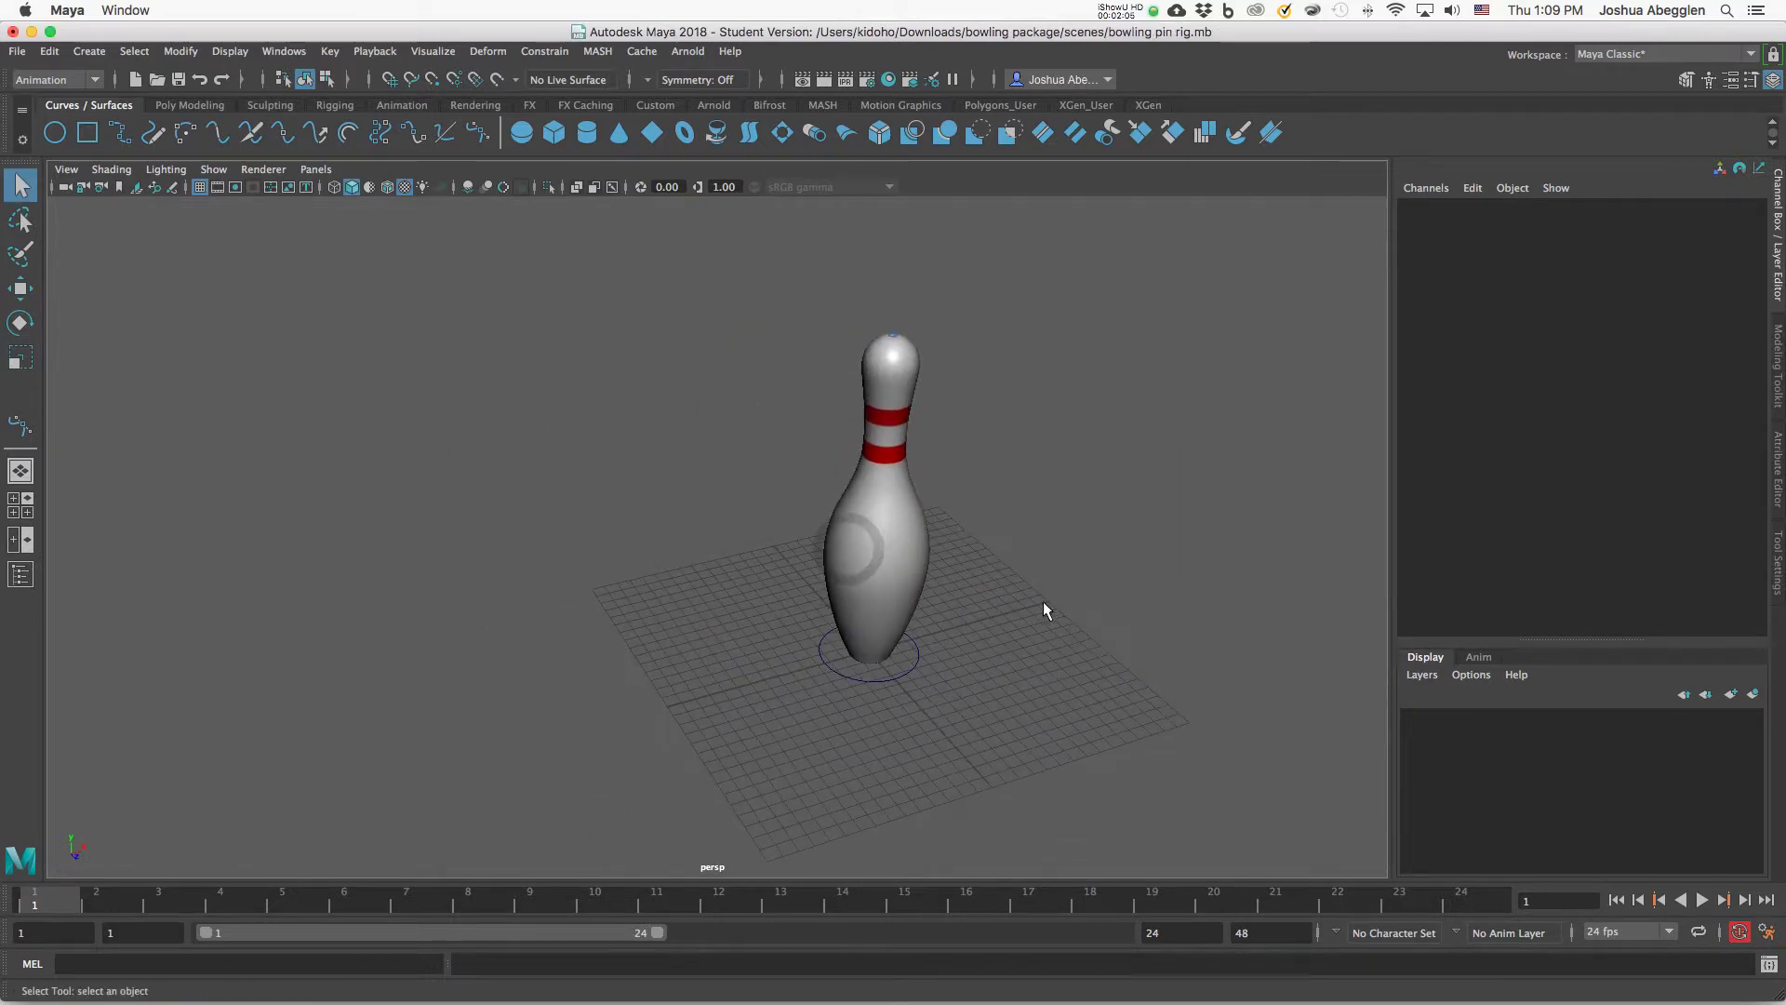
alt+right_drag(1042, 601, 1188, 606)
alt+drag(1187, 607, 1029, 635)
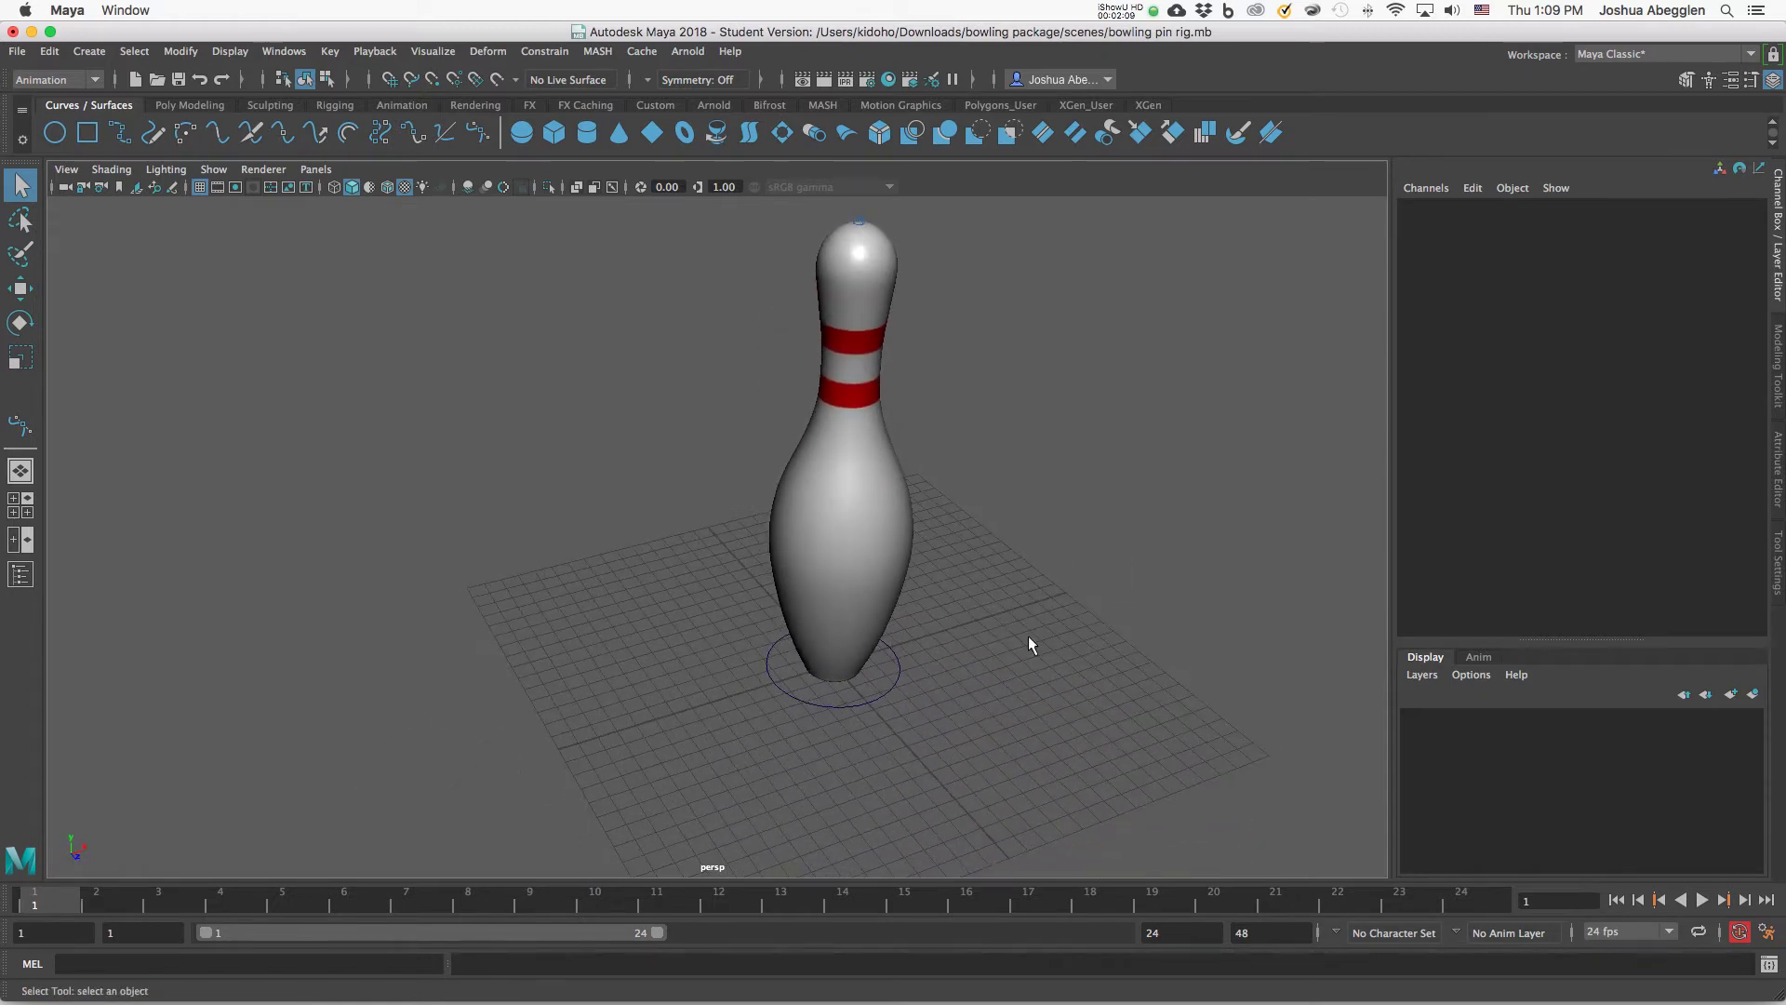
alt+middle_drag(956, 645, 973, 606)
alt+right_drag(974, 607, 1001, 625)
alt+middle_drag(1001, 625, 951, 708)
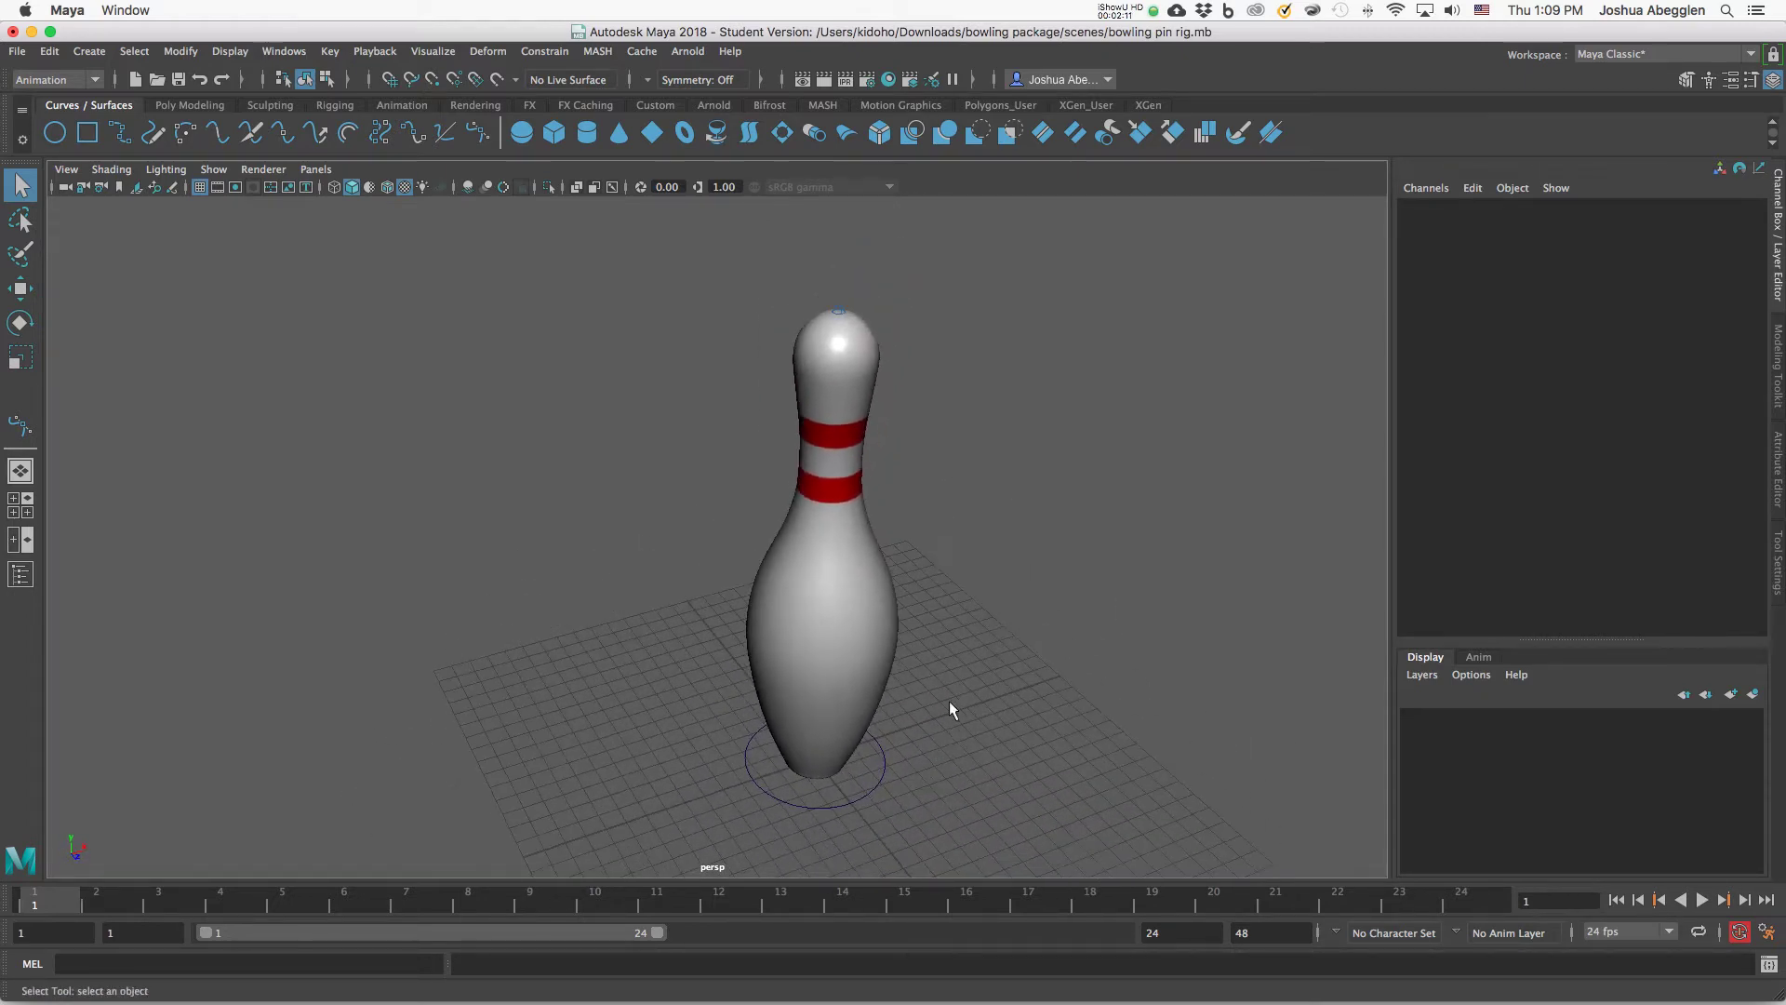
click(887, 649)
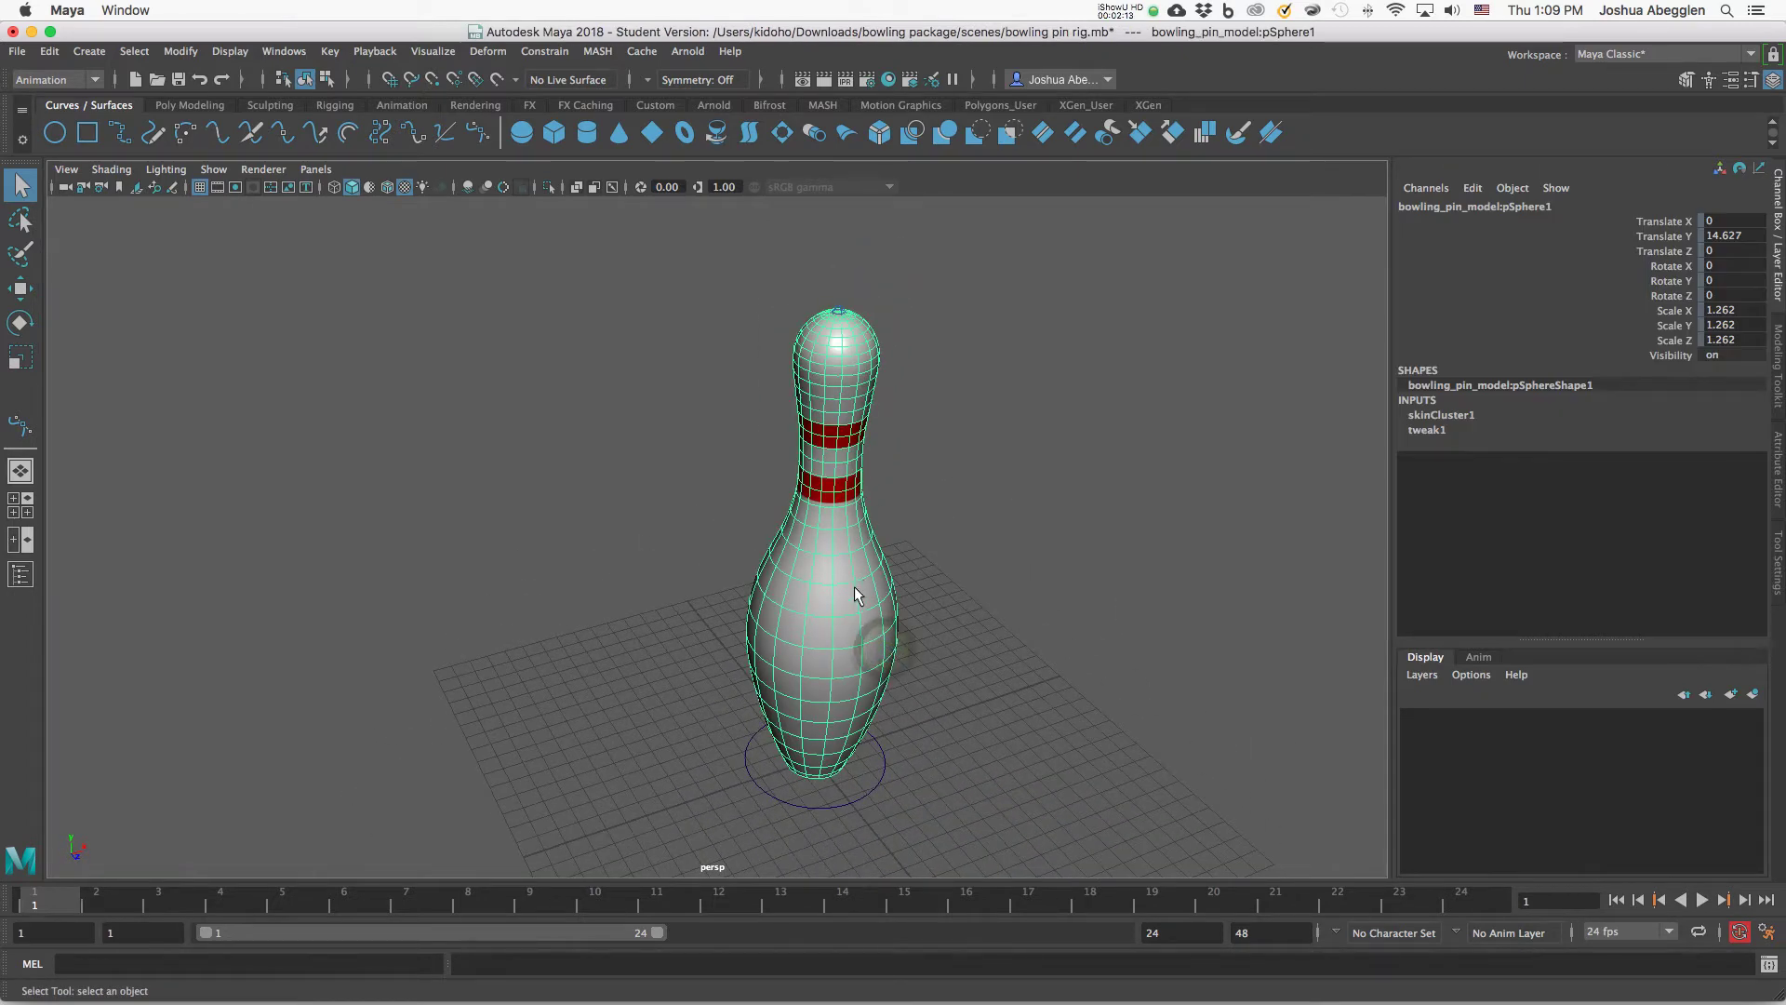
alt+drag(891, 547, 927, 560)
Try the Move, Rotate and Scale tools on the bowling pin's mesh.
key(w)
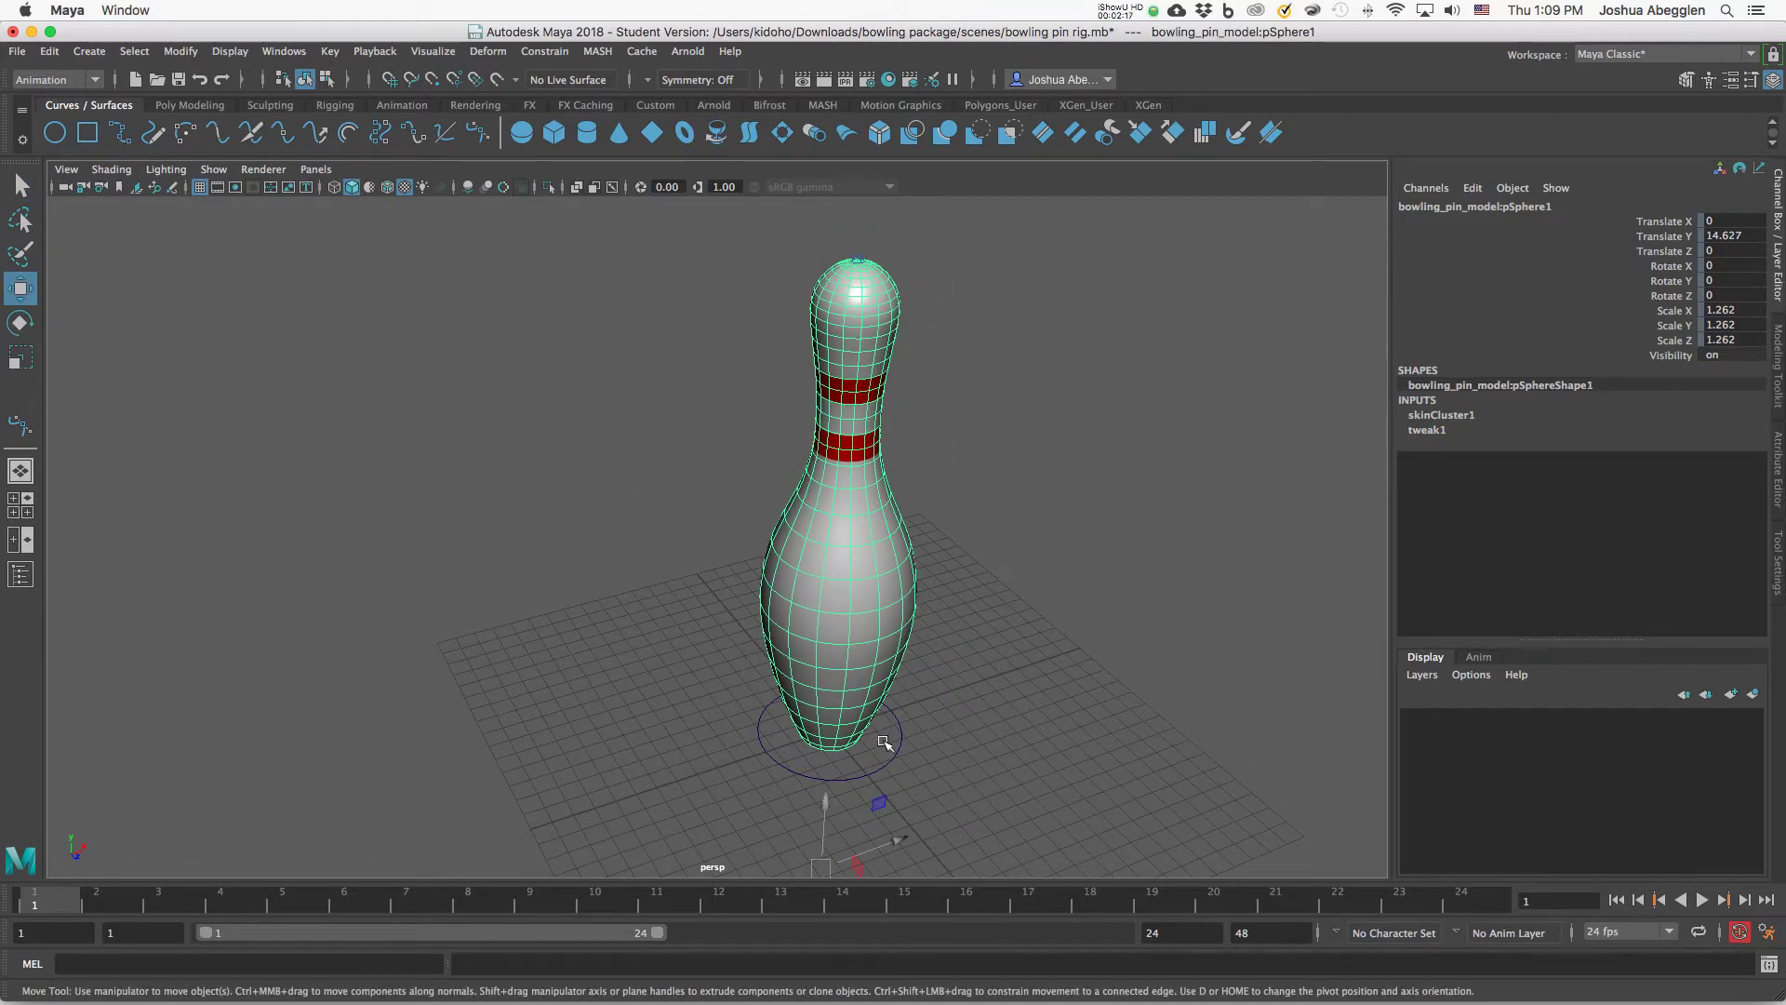
alt+middle_drag(917, 673, 933, 654)
alt+middle_drag(924, 769, 921, 646)
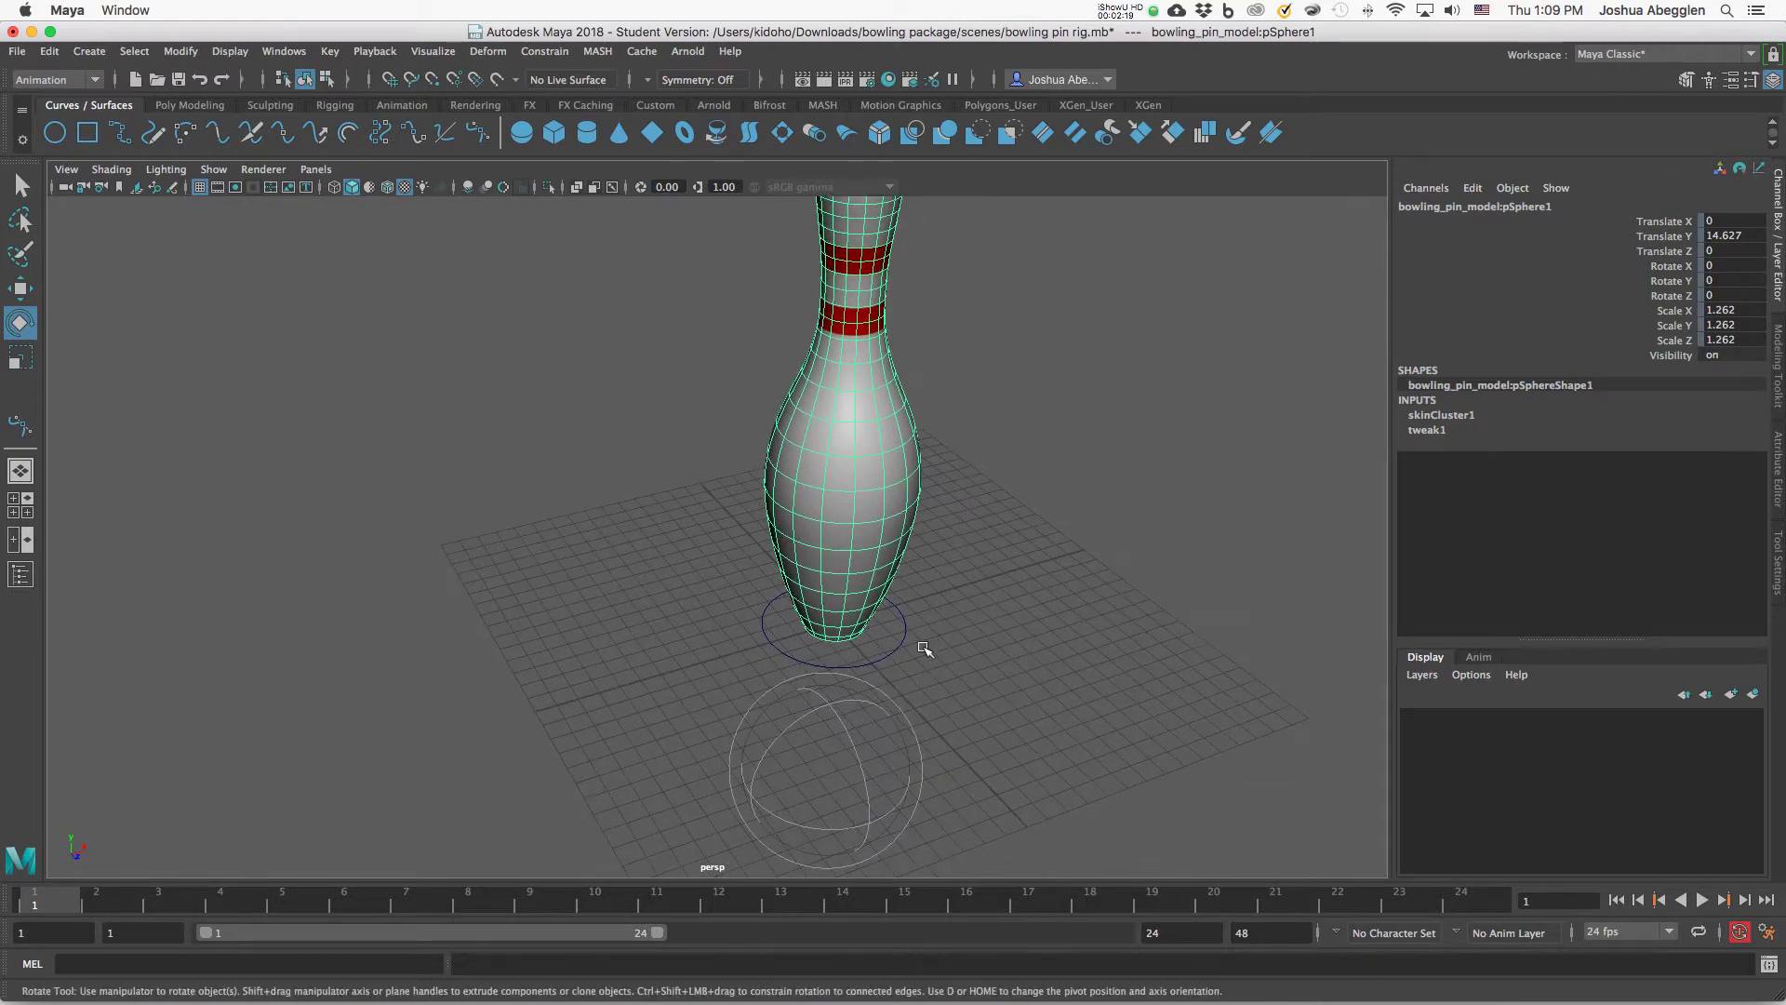
key(r)
alt+middle_drag(955, 662, 951, 680)
alt+drag(966, 698, 945, 710)
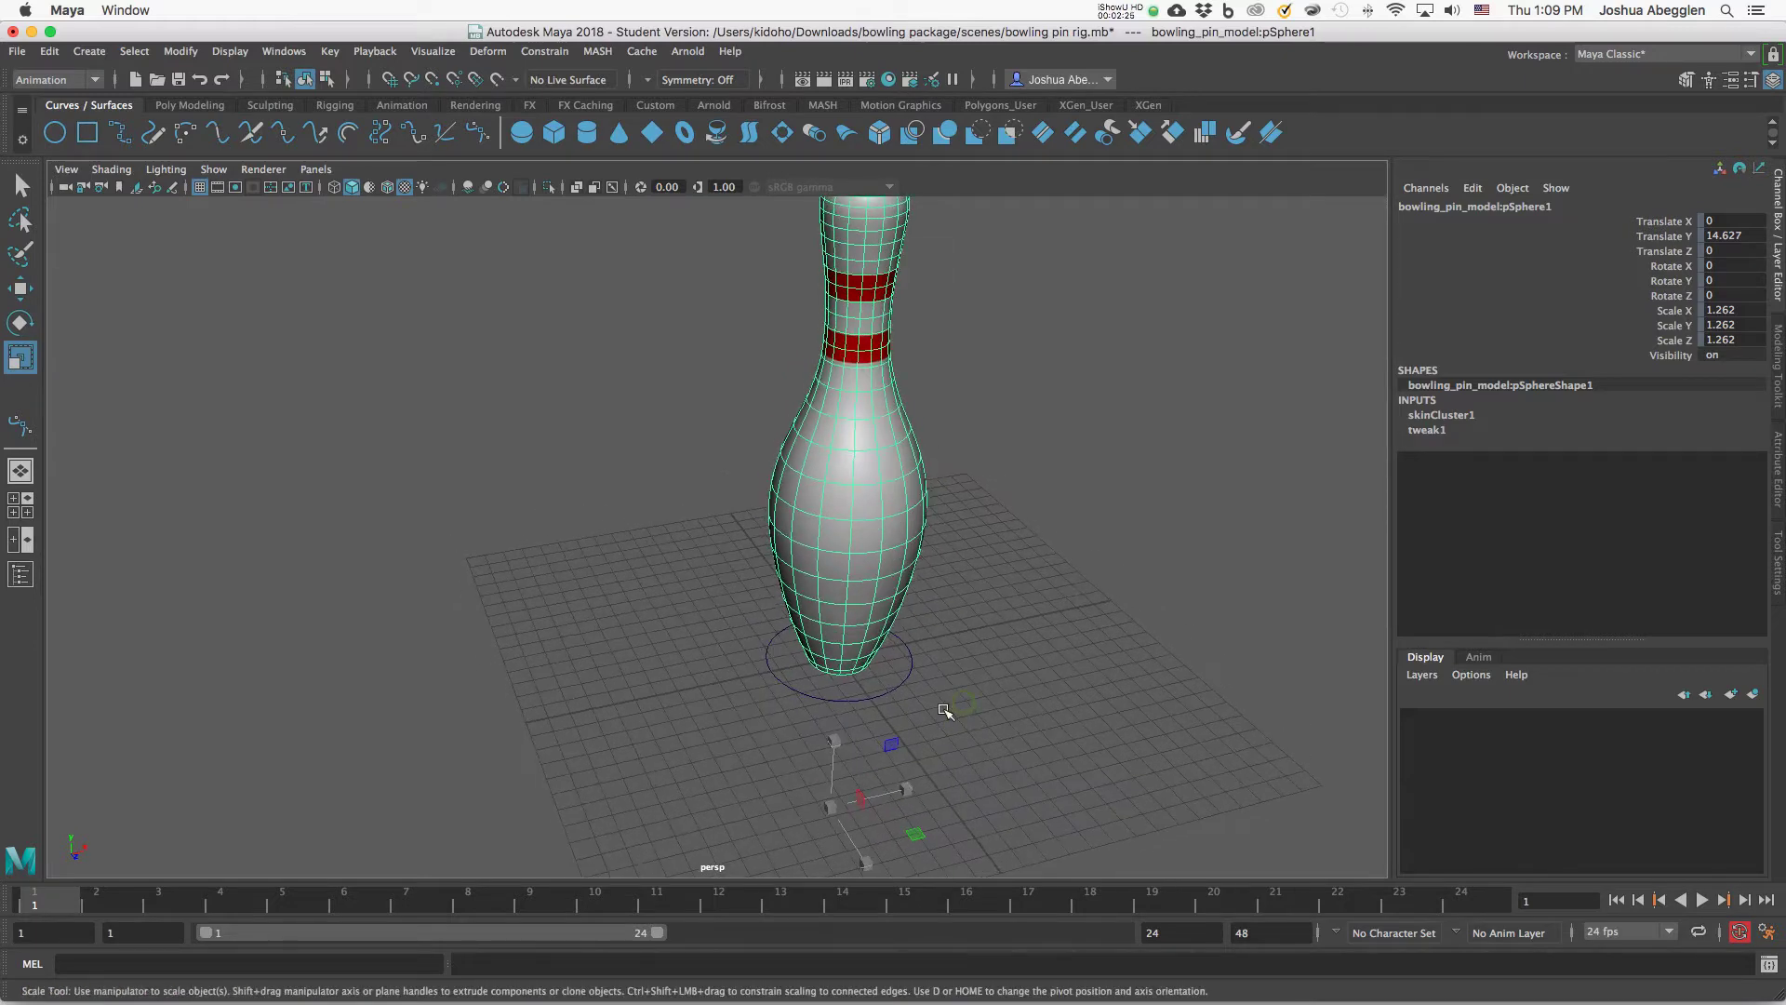
click(832, 804)
click(883, 598)
alt+drag(894, 402, 881, 391)
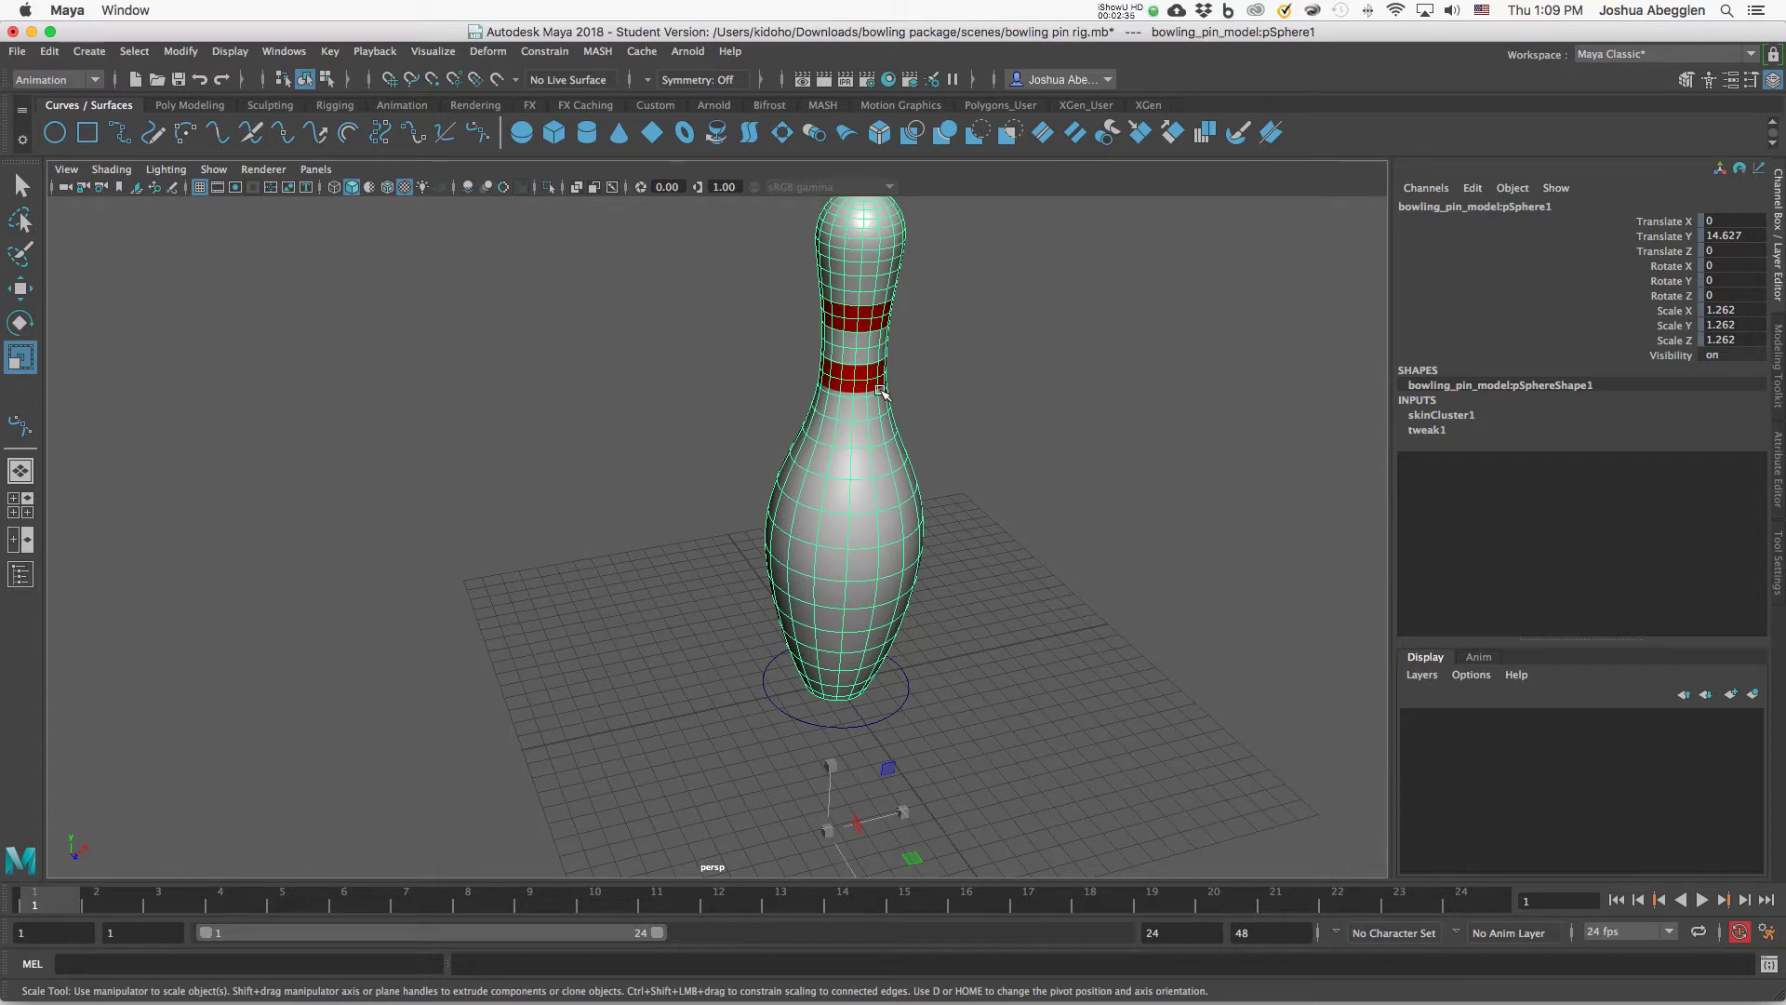
Try moving and rotating the bowling pin with the ring control at its base, undoing each change.
click(908, 692)
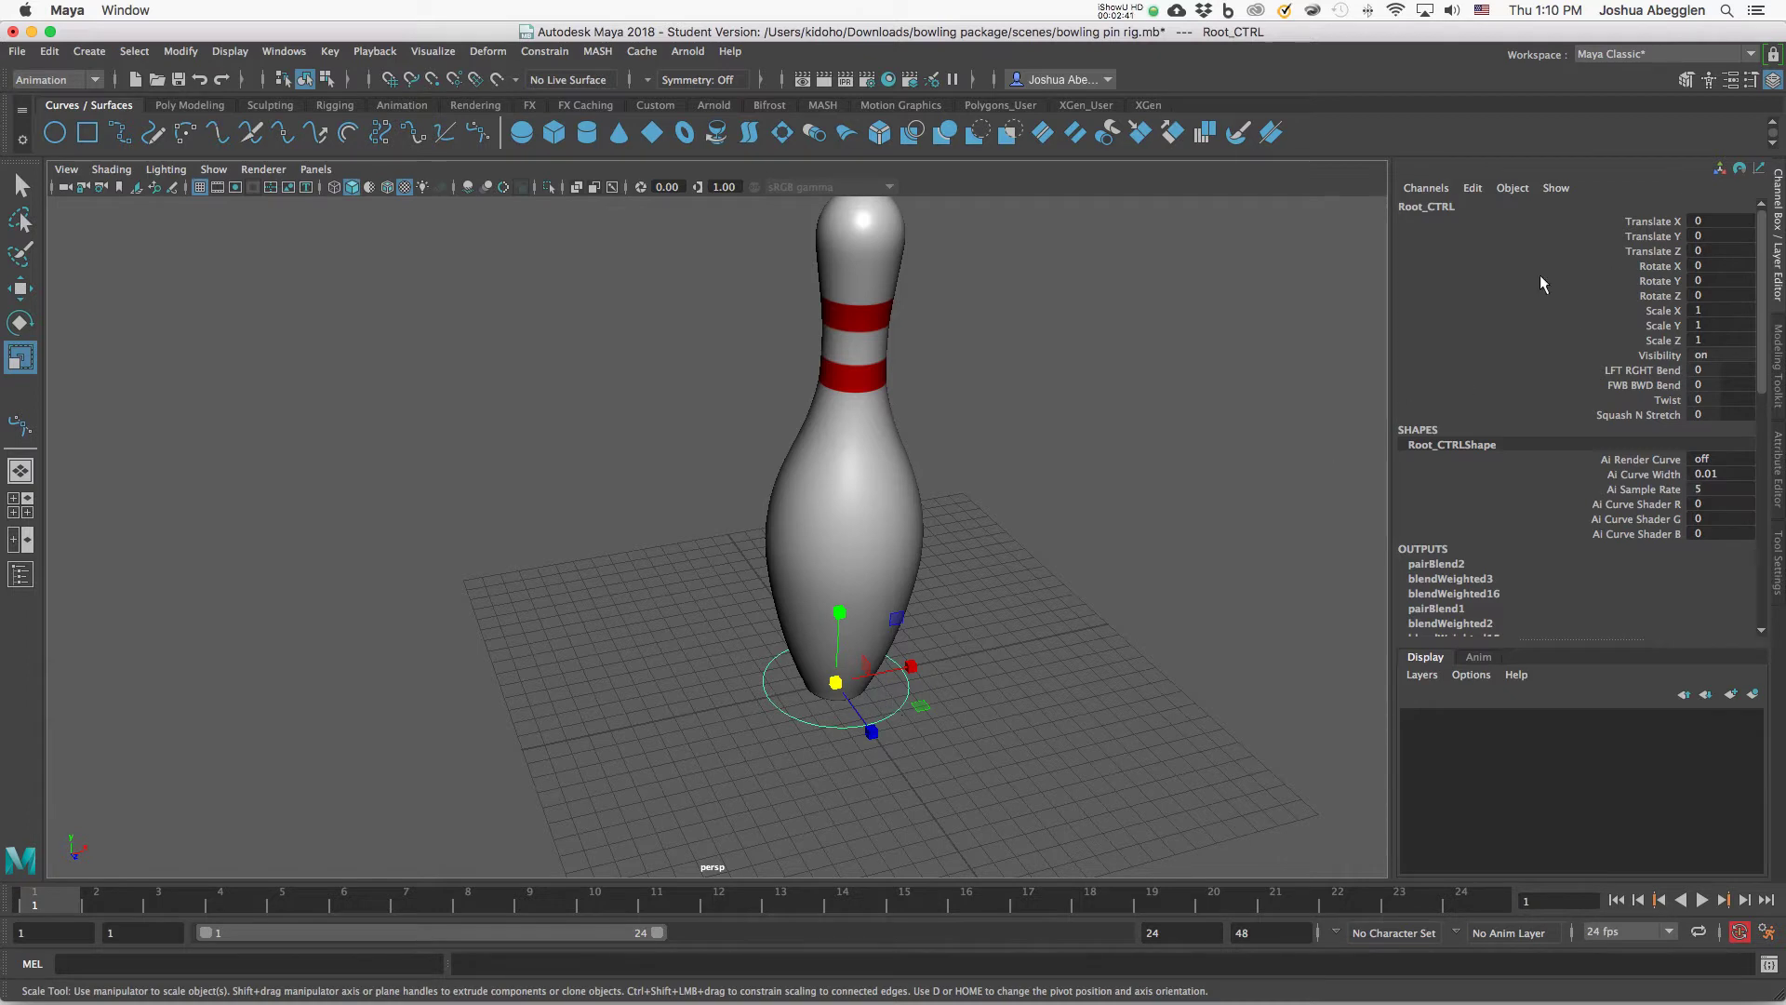
key(w)
drag(911, 667, 874, 718)
key(super+z)
key(e)
key(super+z)
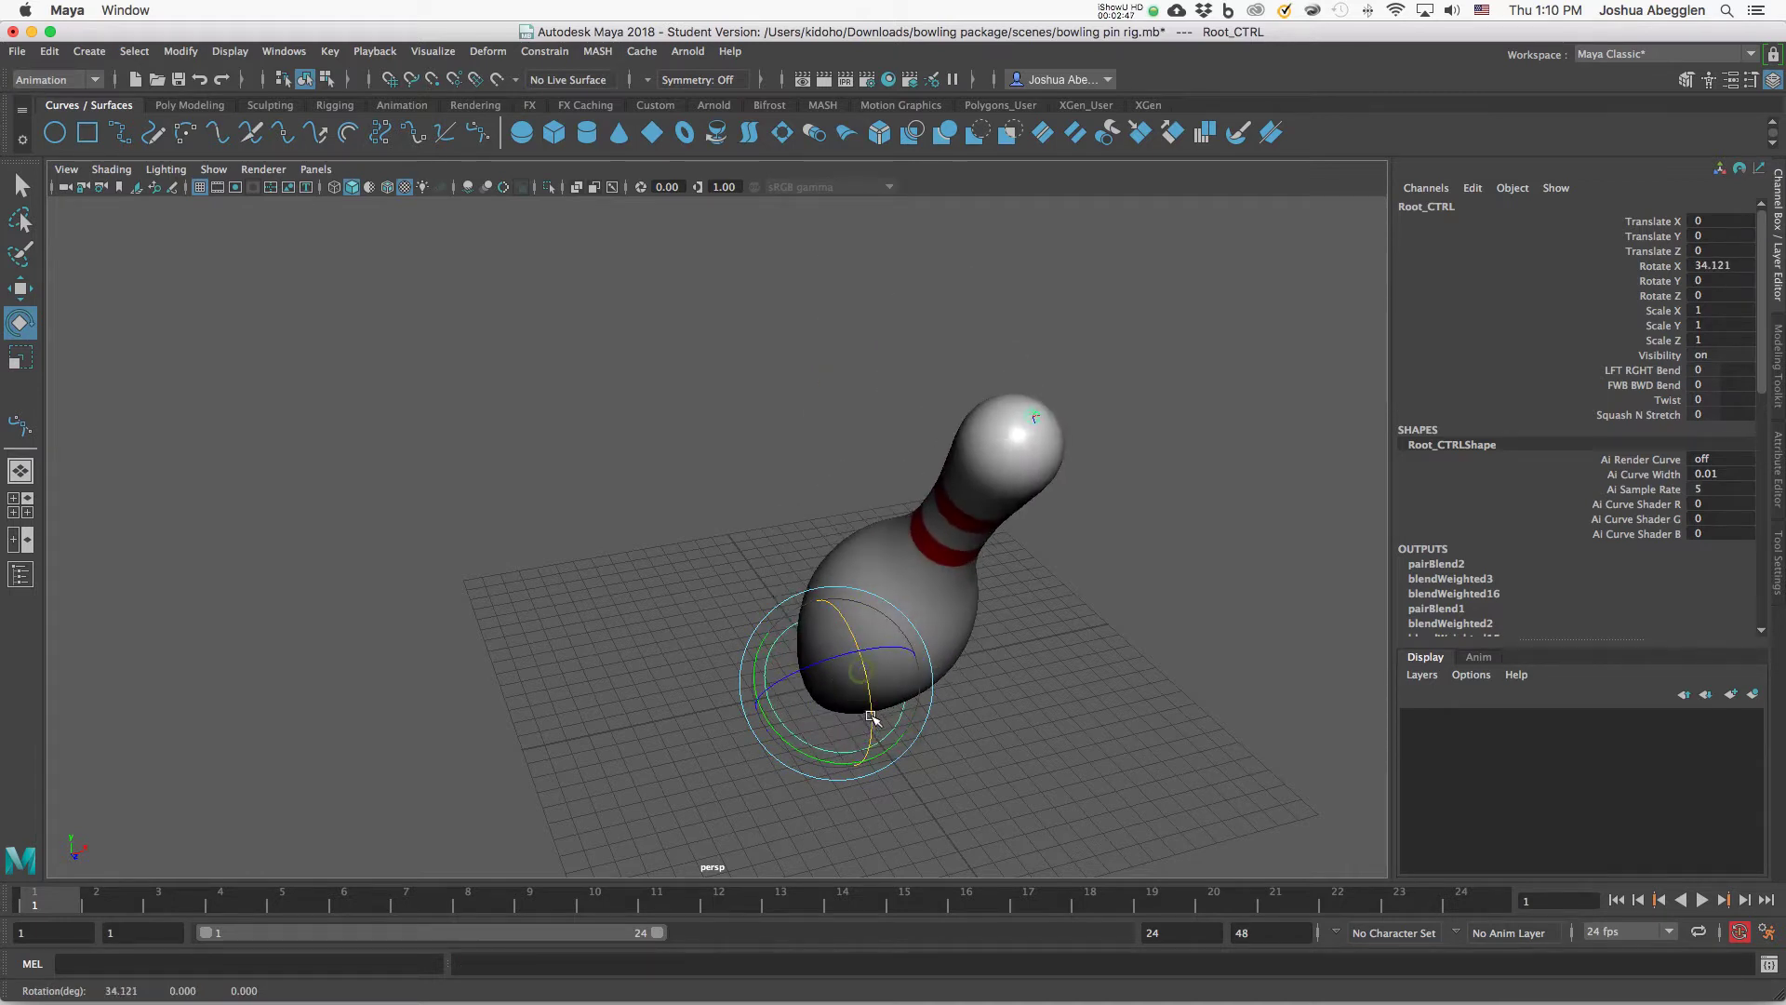
key(super+z)
key(r)
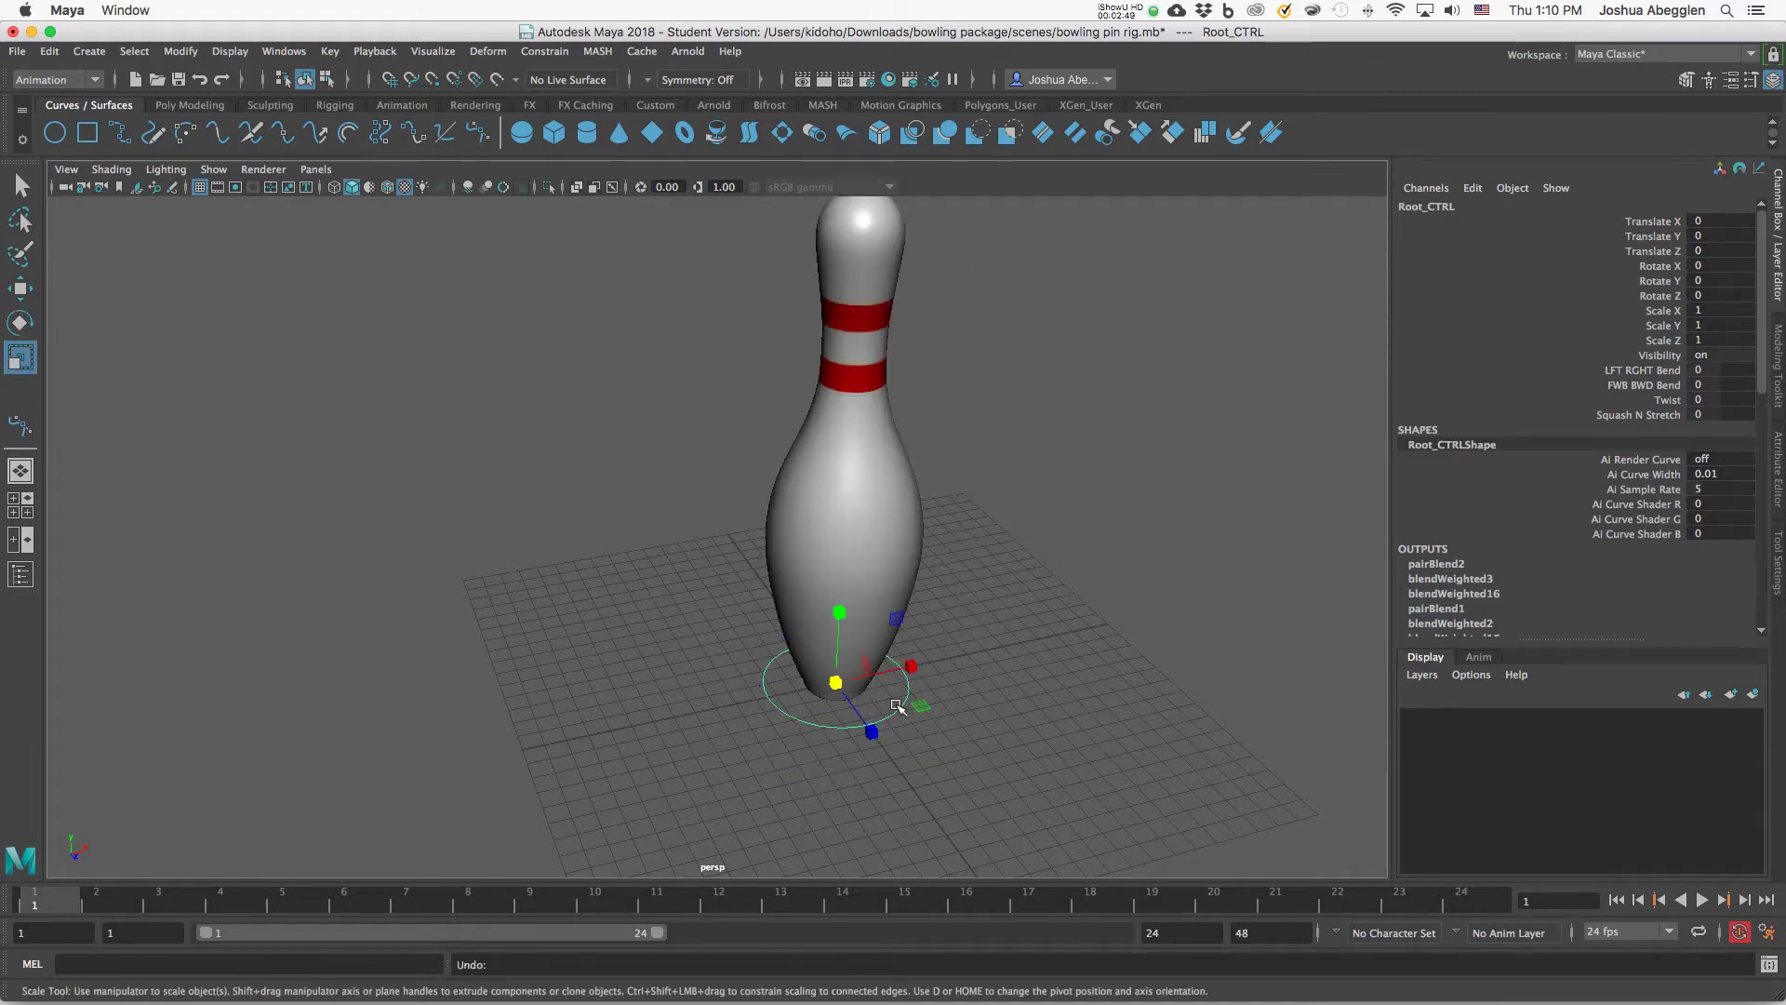
Select the pin's mesh, switch the view to wireframe display and examine the joint chain inside the pin.
click(1665, 371)
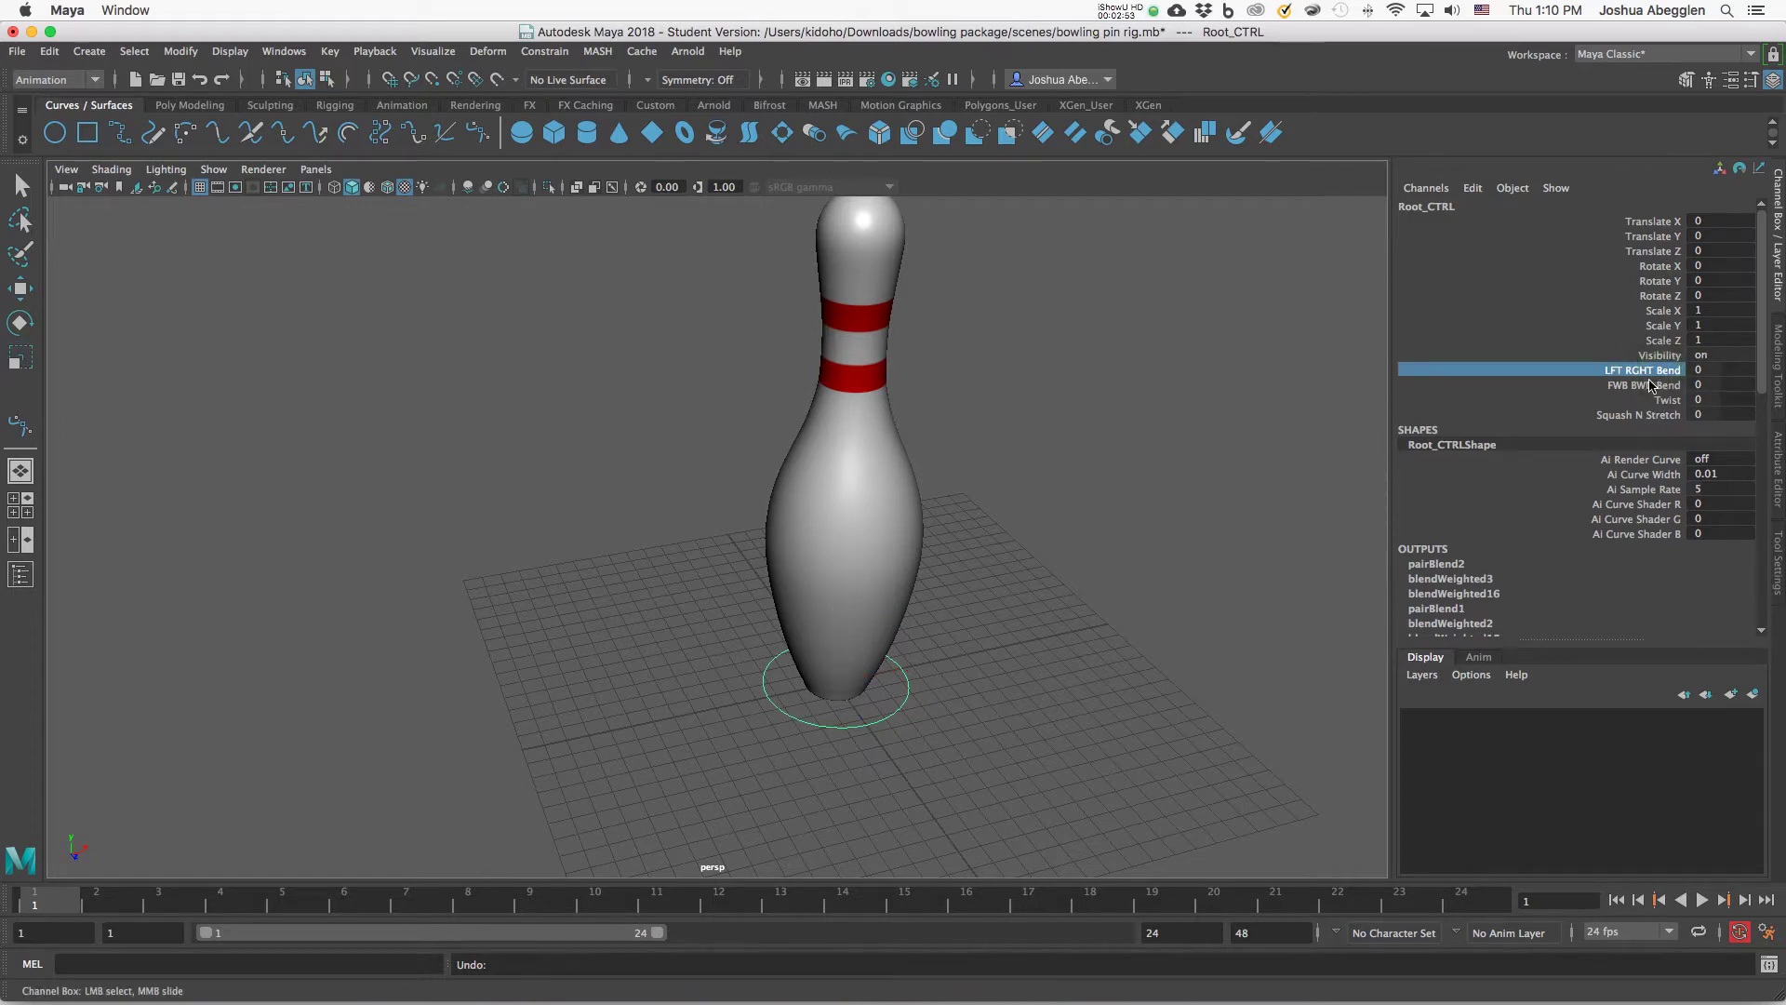
alt+drag(1105, 484, 1056, 592)
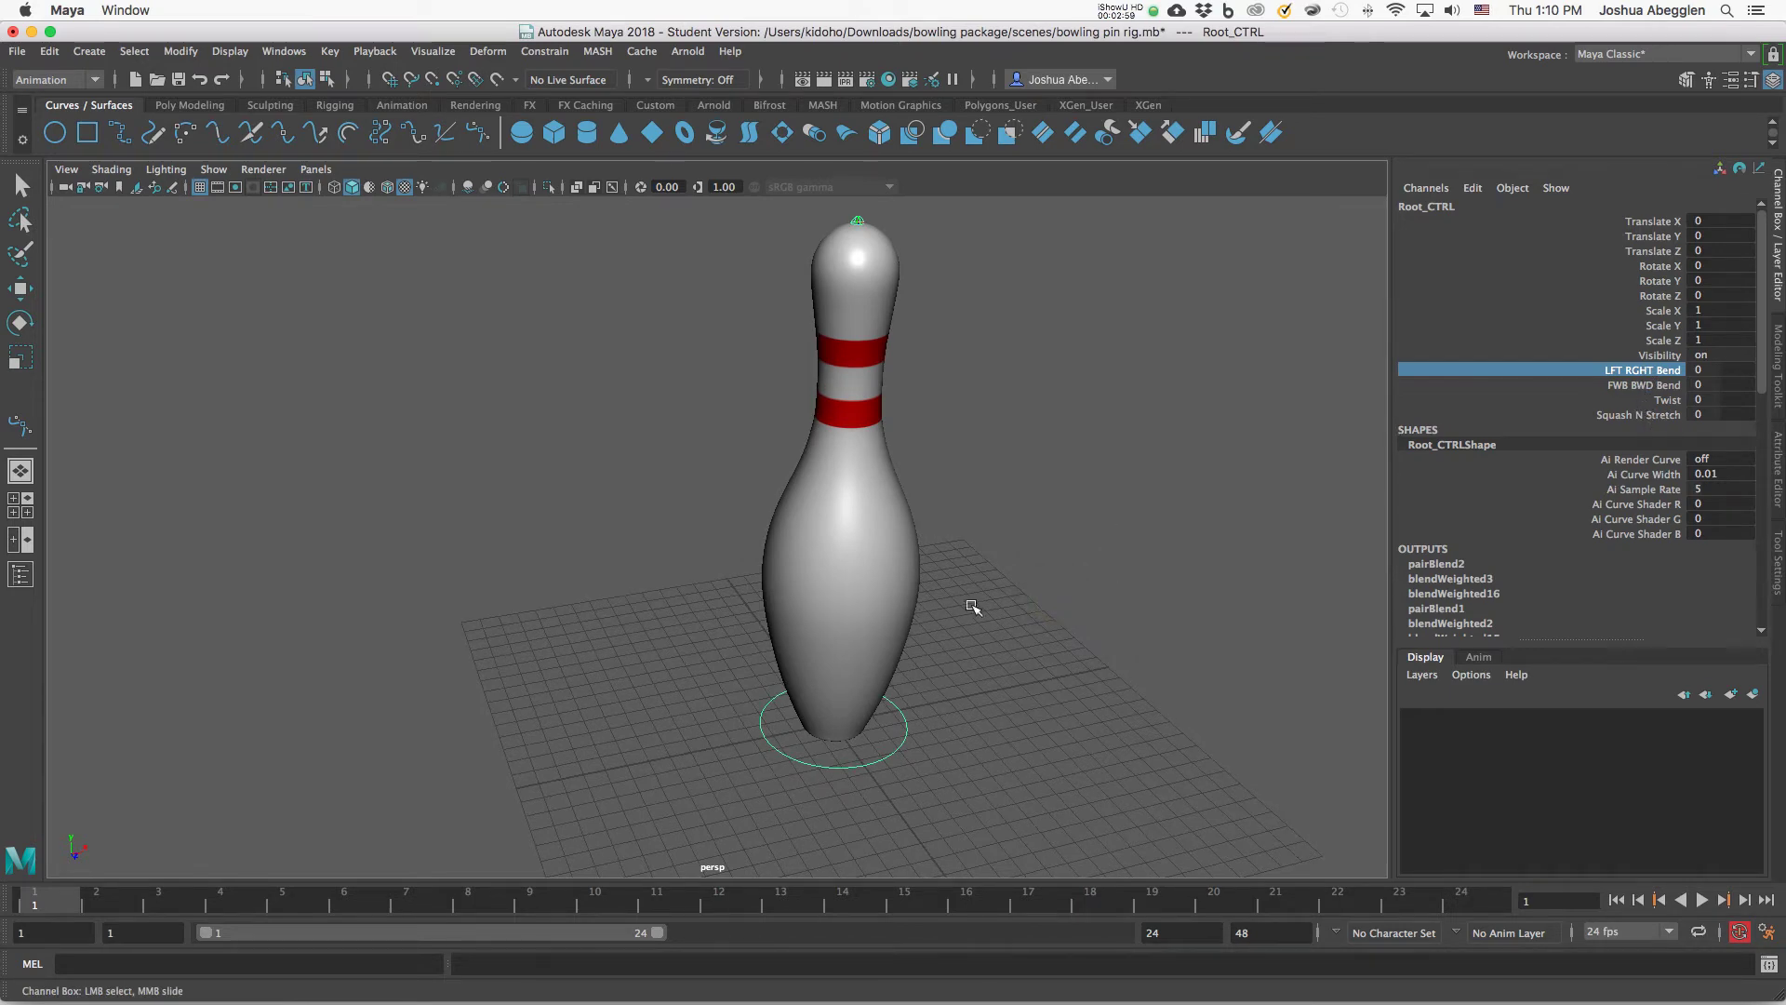
click(919, 571)
key(r)
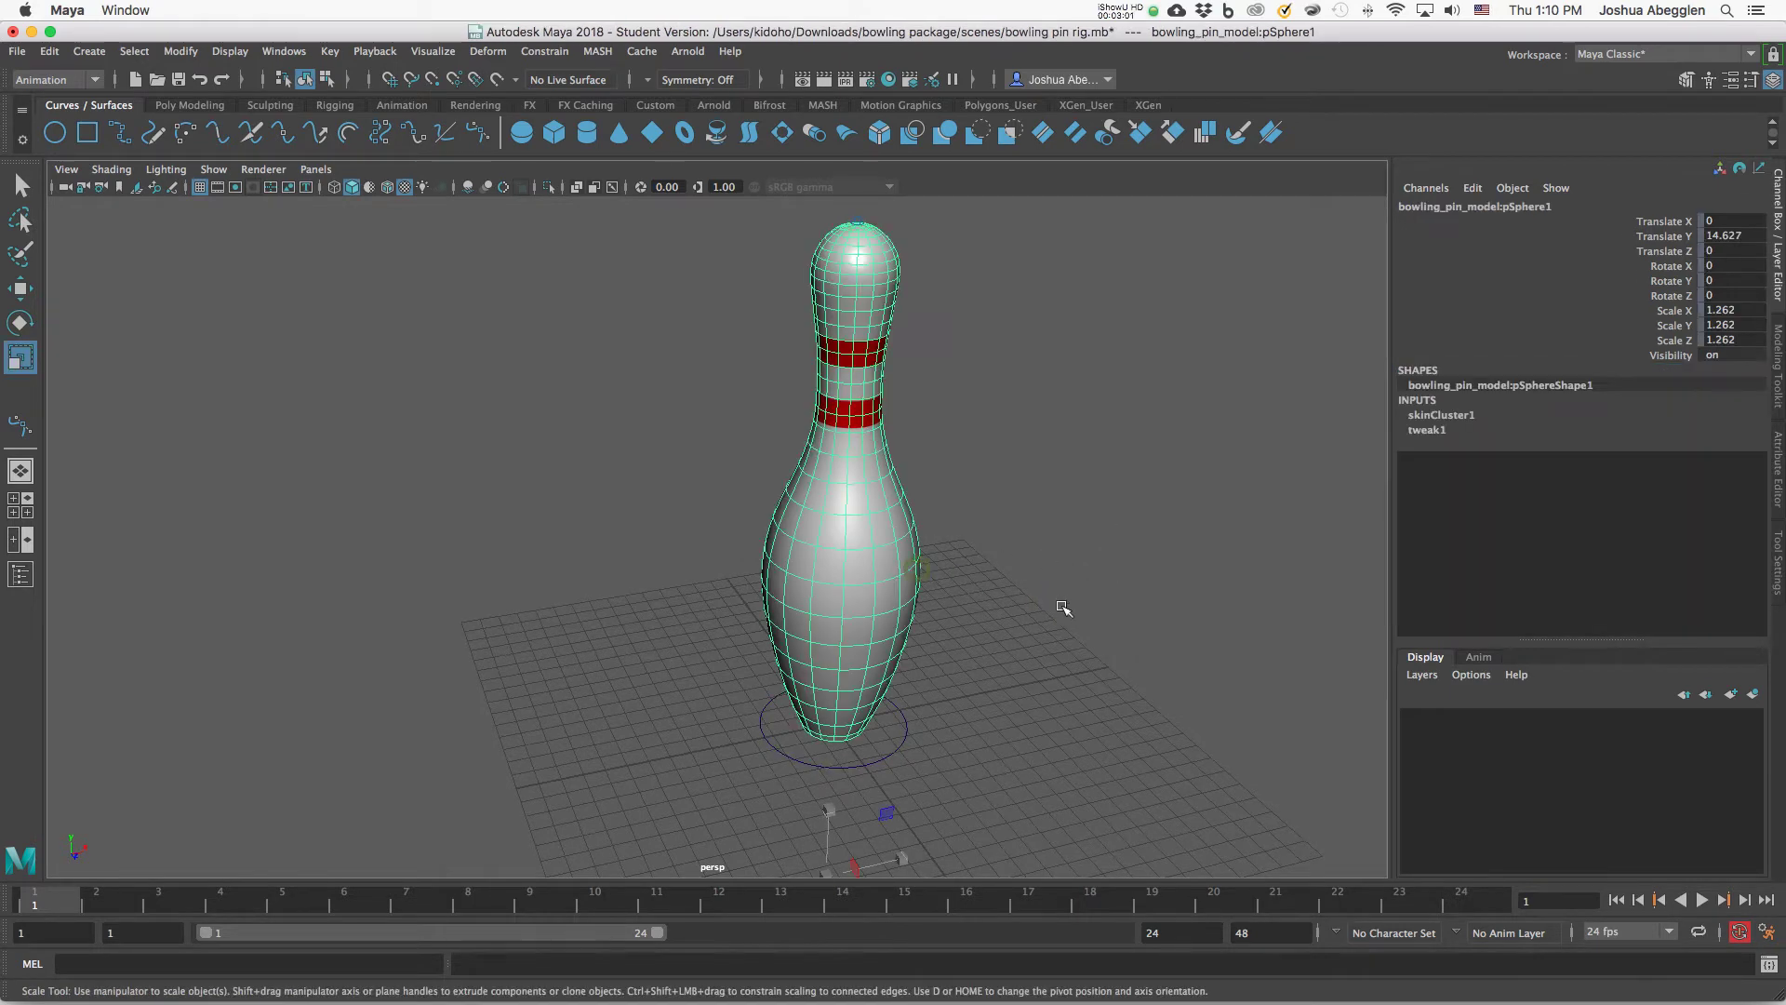
key(4)
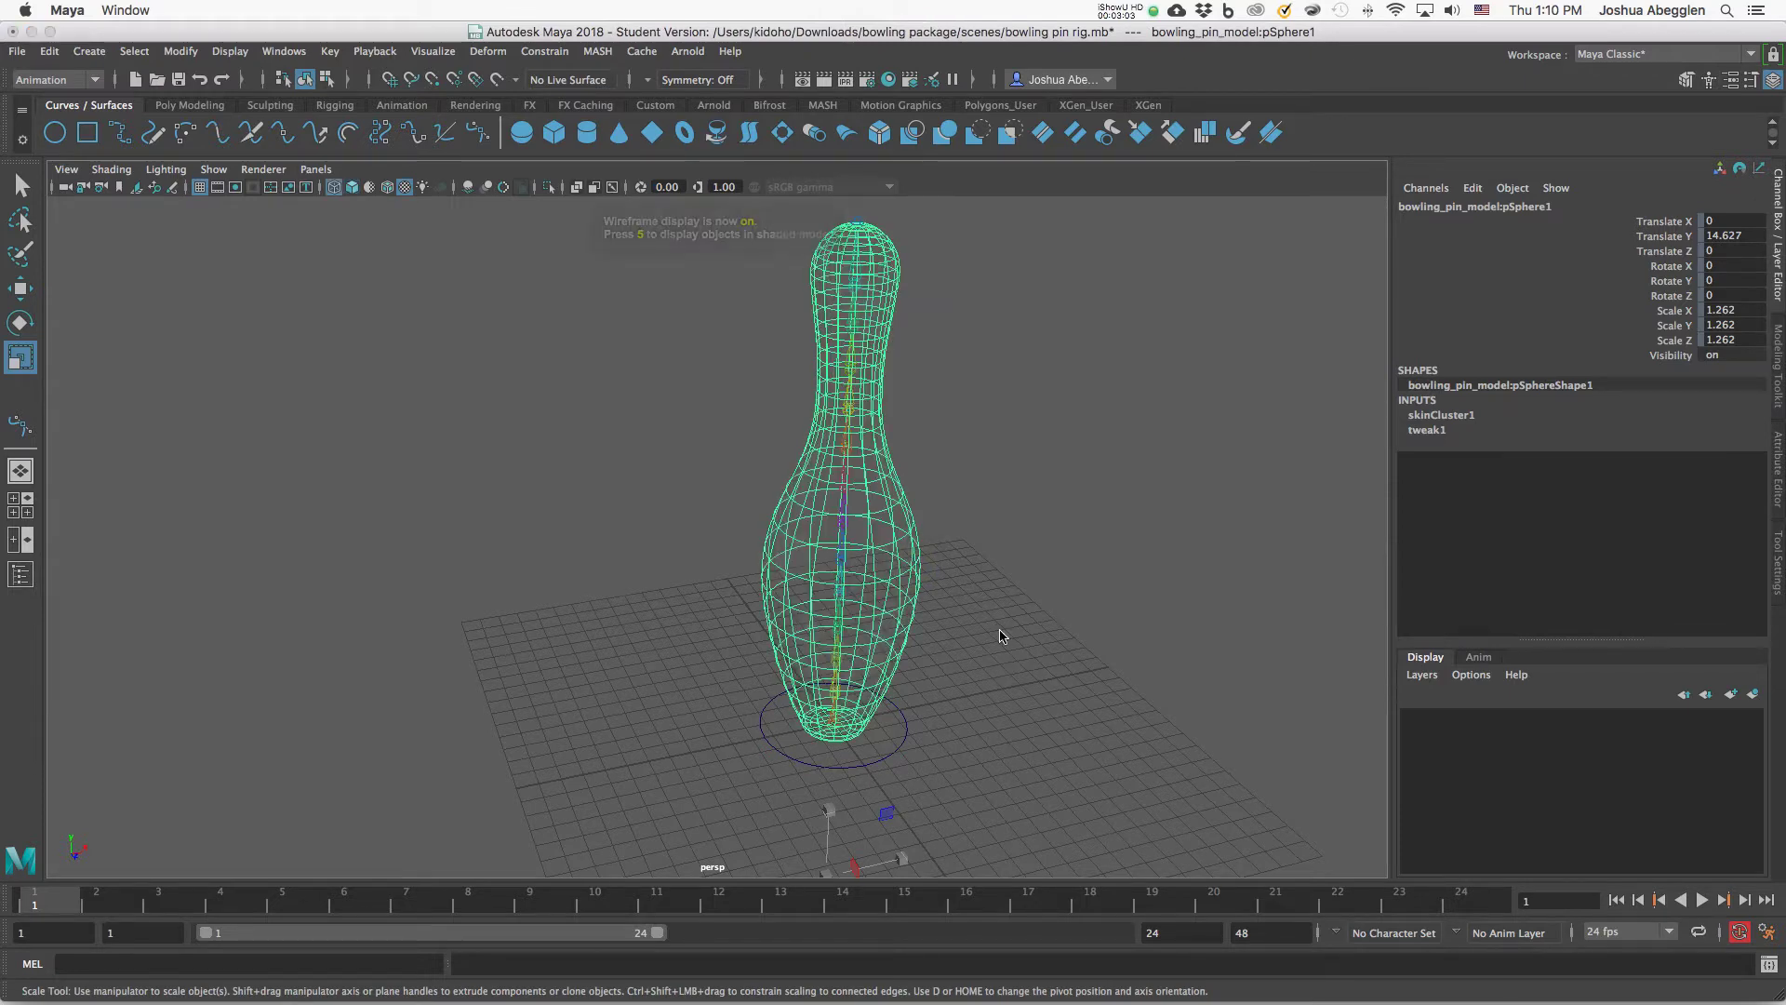
click(1032, 565)
alt+drag(1045, 539, 878, 618)
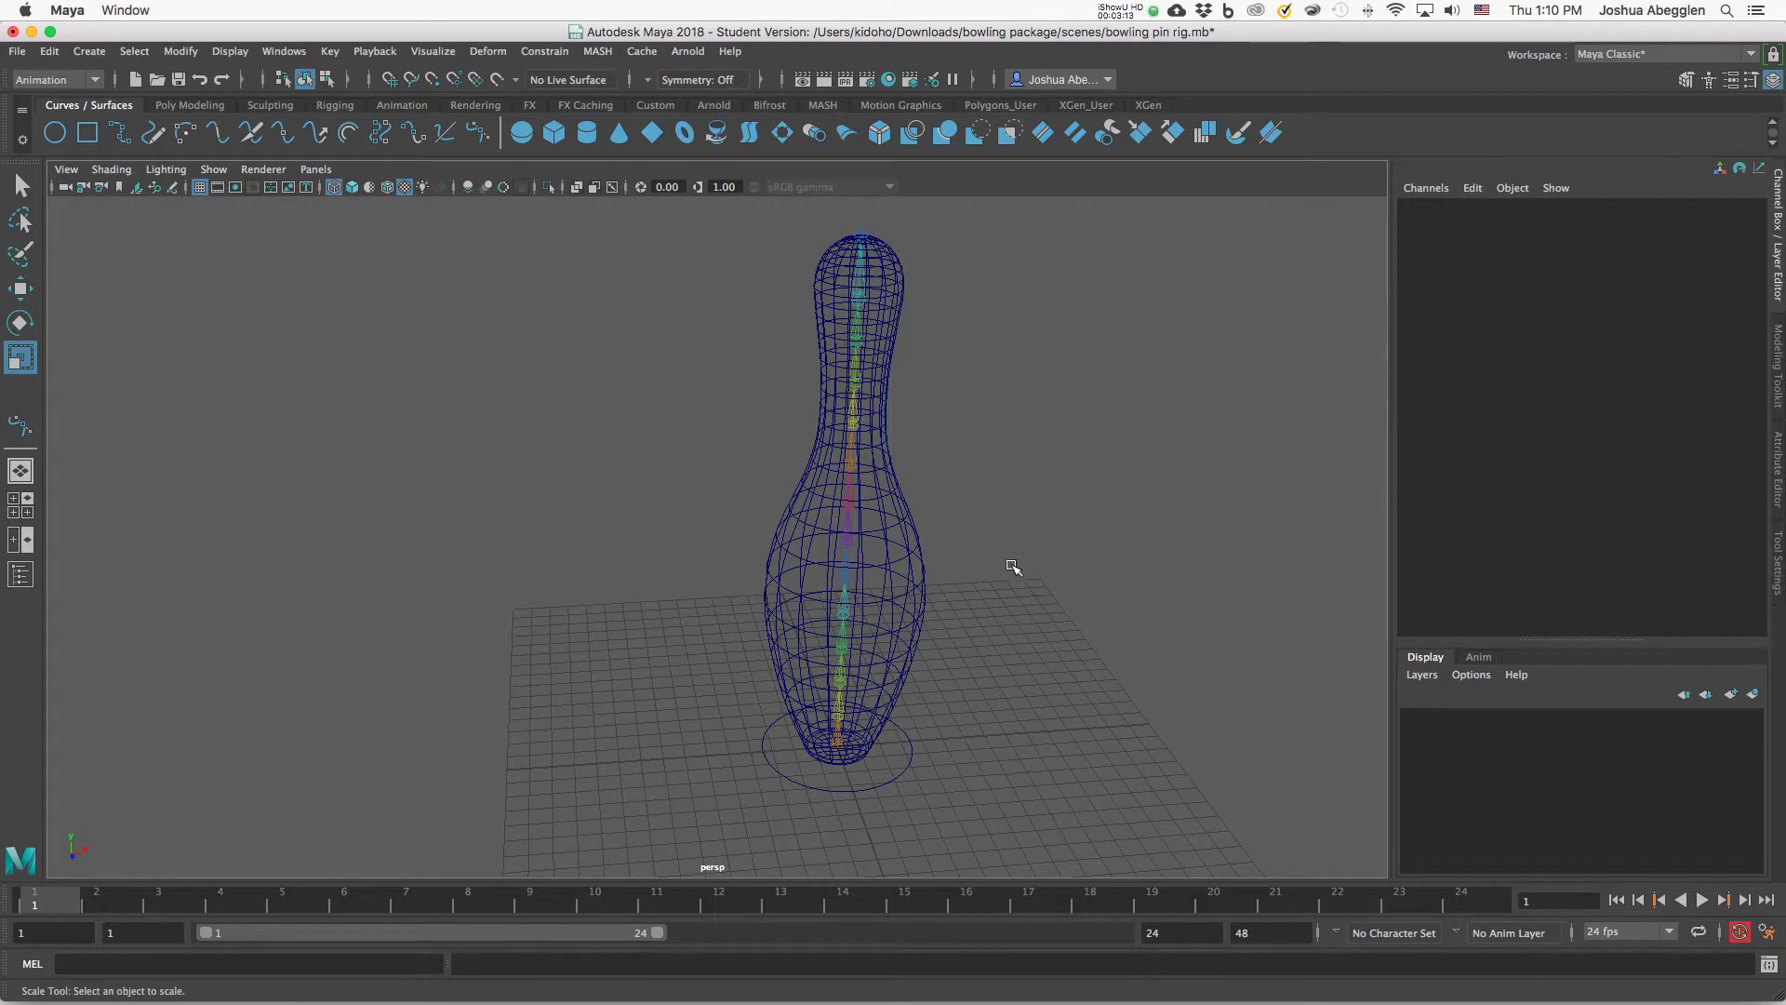
alt+drag(1005, 566, 989, 606)
Try the LFT RGHT Bend channel of the pin's ring control in both directions, undoing each bend.
click(909, 763)
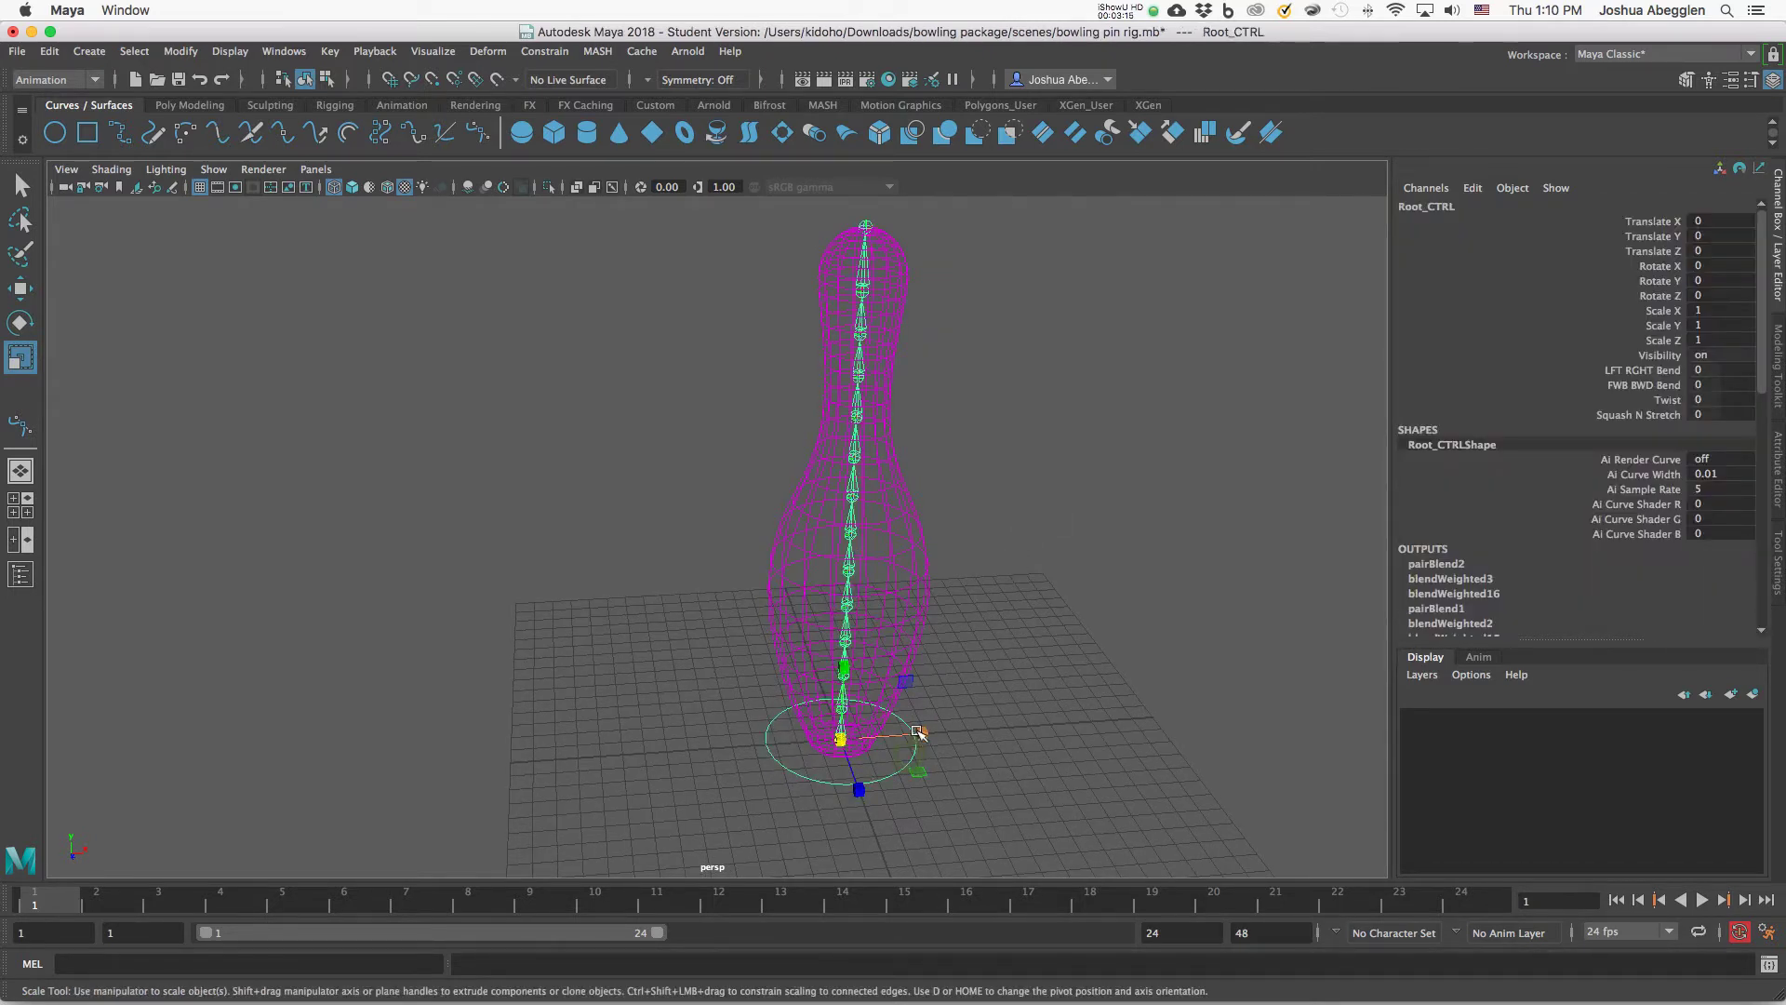
click(1648, 374)
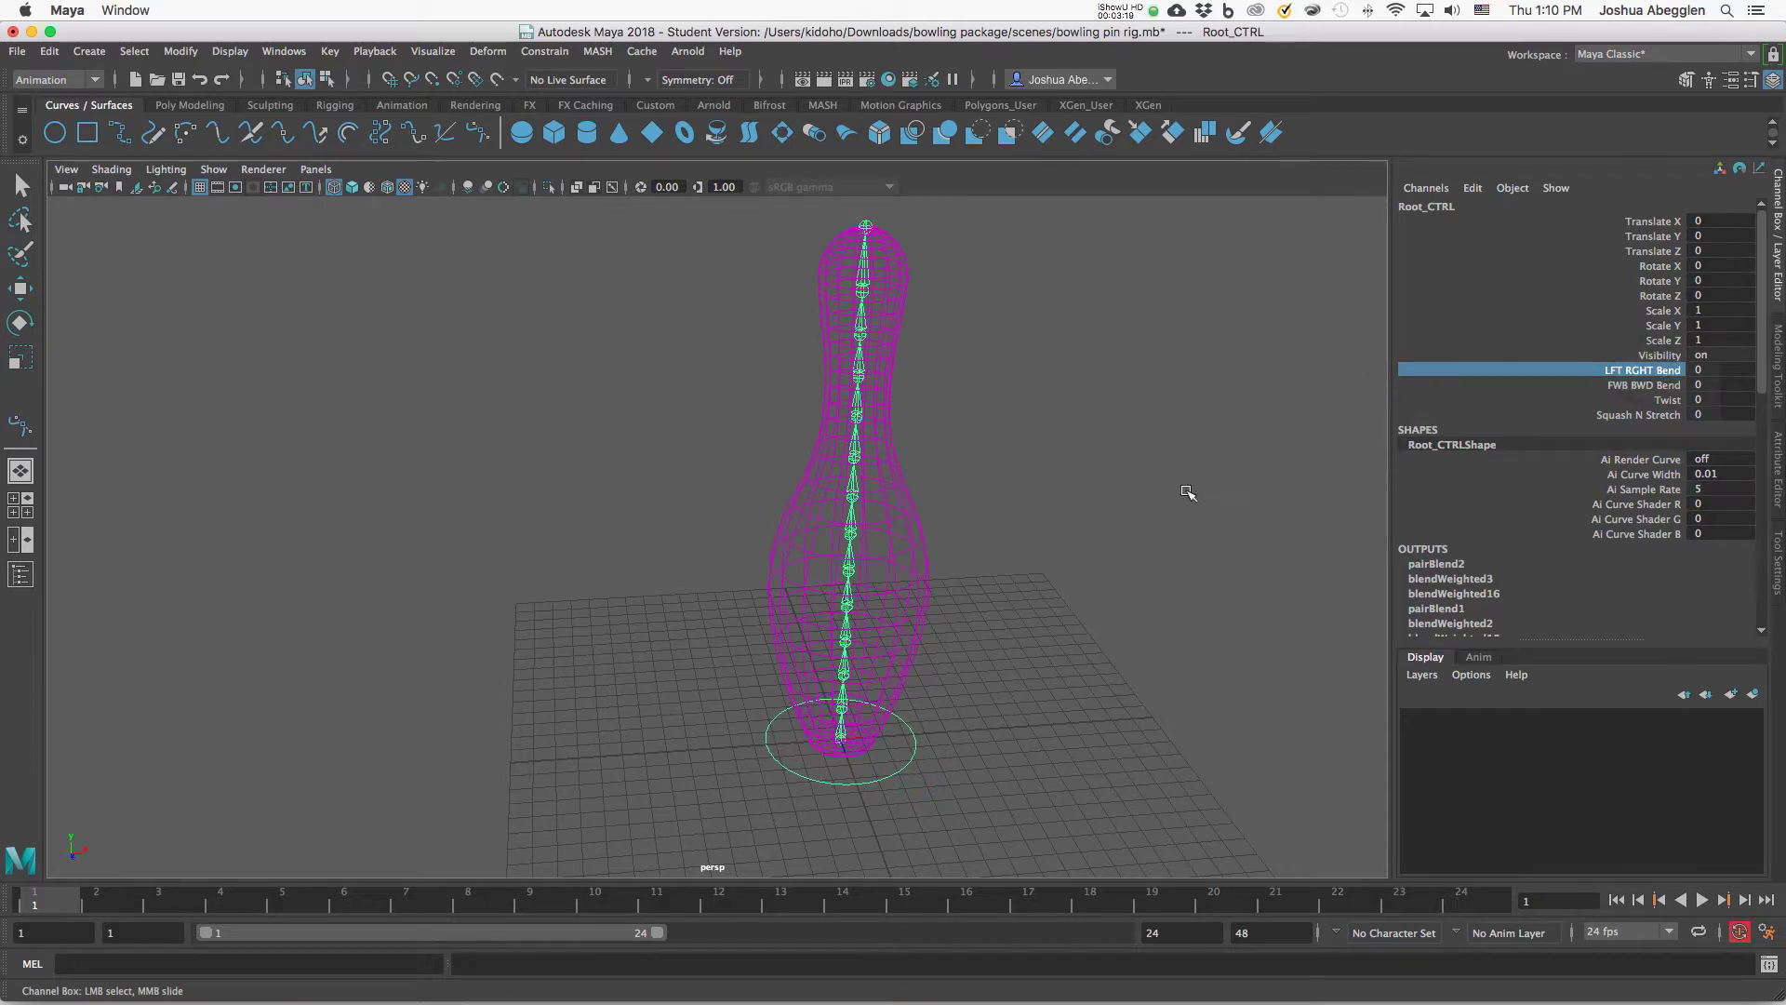
middle_drag(1143, 530, 1138, 570)
key(super+z)
mouse_move(1048, 584)
middle_down()
mouse_move(1104, 614)
mouse_move(1009, 603)
mouse_move(1083, 618)
mouse_move(1029, 606)
mouse_move(1117, 578)
mouse_move(1021, 563)
middle_up()
key(super+z)
Bend the pin with the ring control's FWB BWD Bend channel to 2.4.
click(1645, 385)
key(super+z)
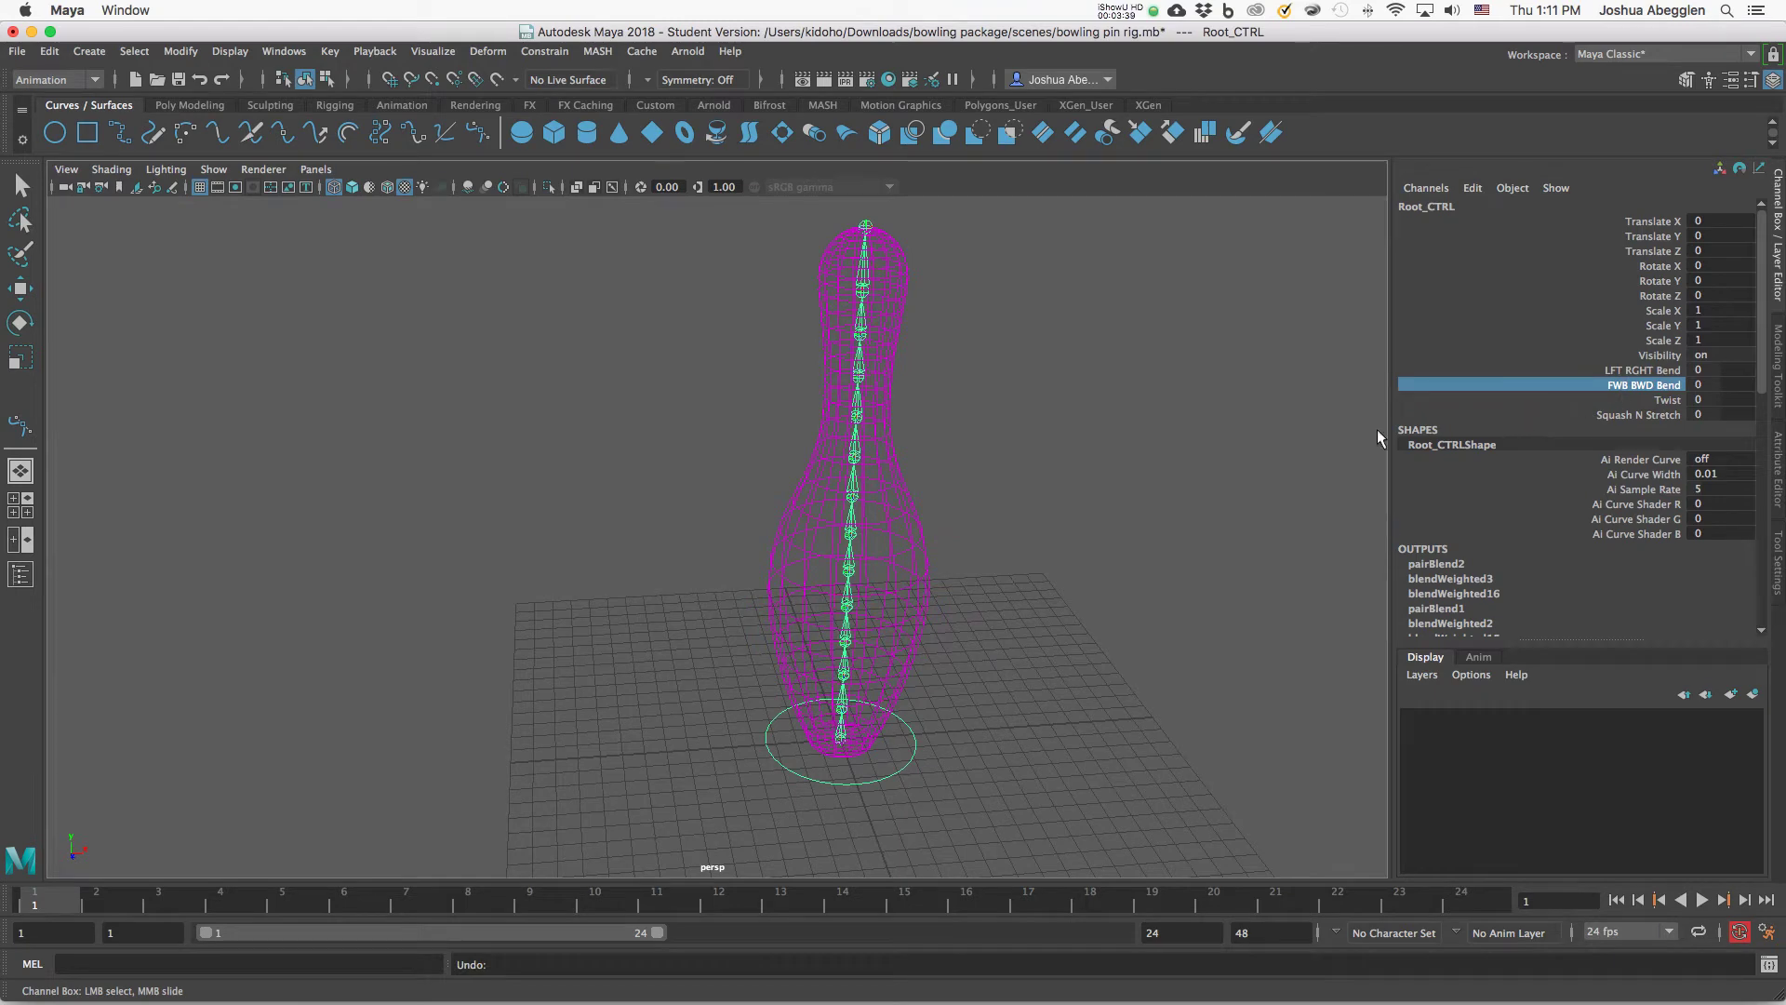
middle_drag(1140, 511, 1215, 492)
Try the Twist channel and undo it, and set Squash N Stretch to -2.8 on the pin's ring control.
click(1665, 404)
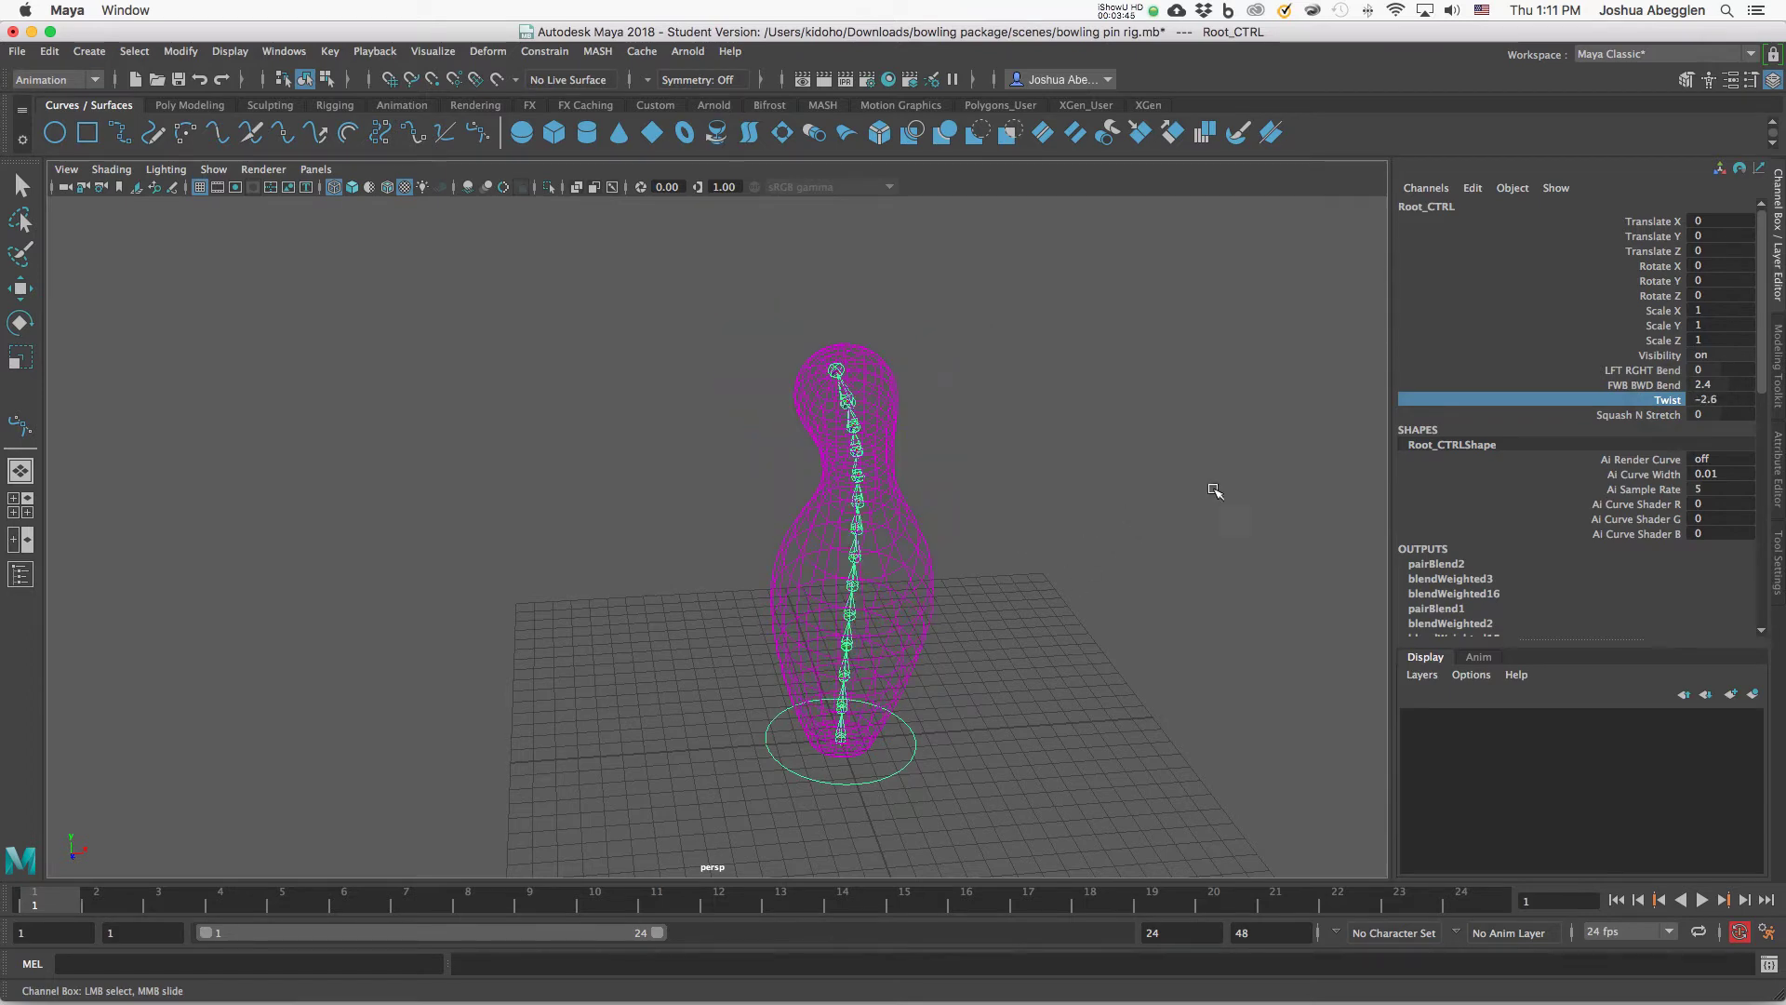
key(super+z)
click(1635, 414)
middle_drag(1043, 581, 1157, 522)
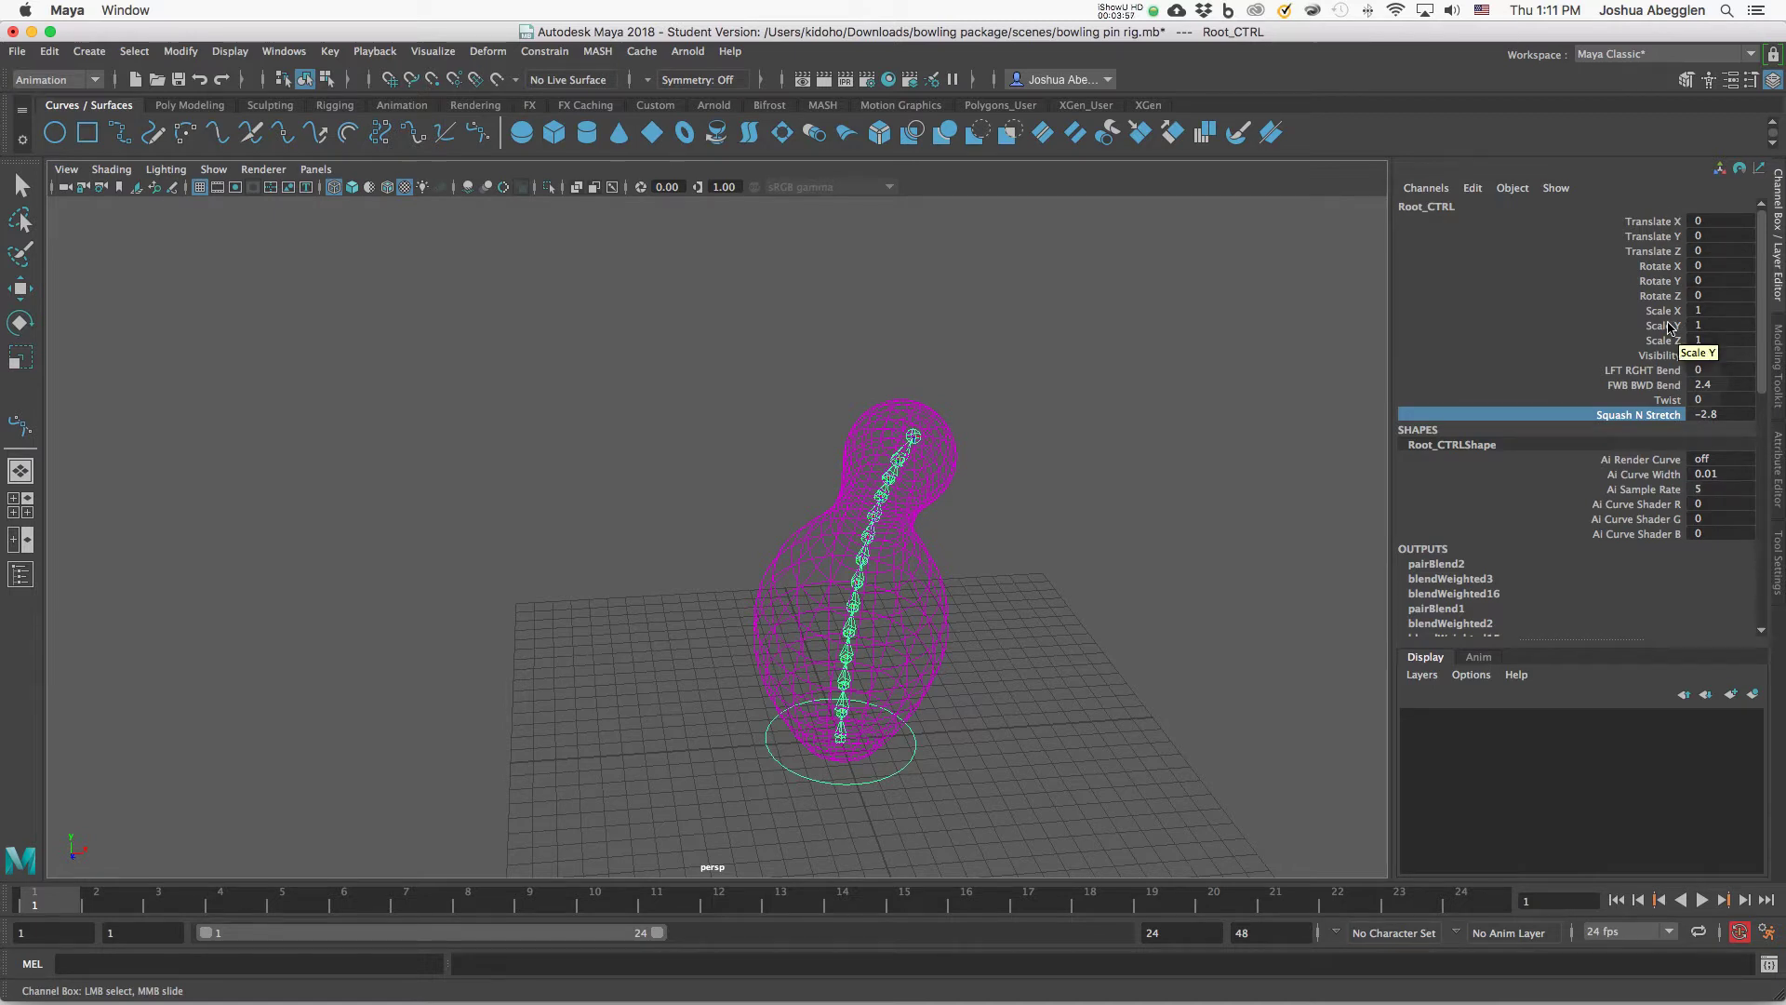
Switch the view to textured shading and examine the bent, squashed pin from other angles.
key(6)
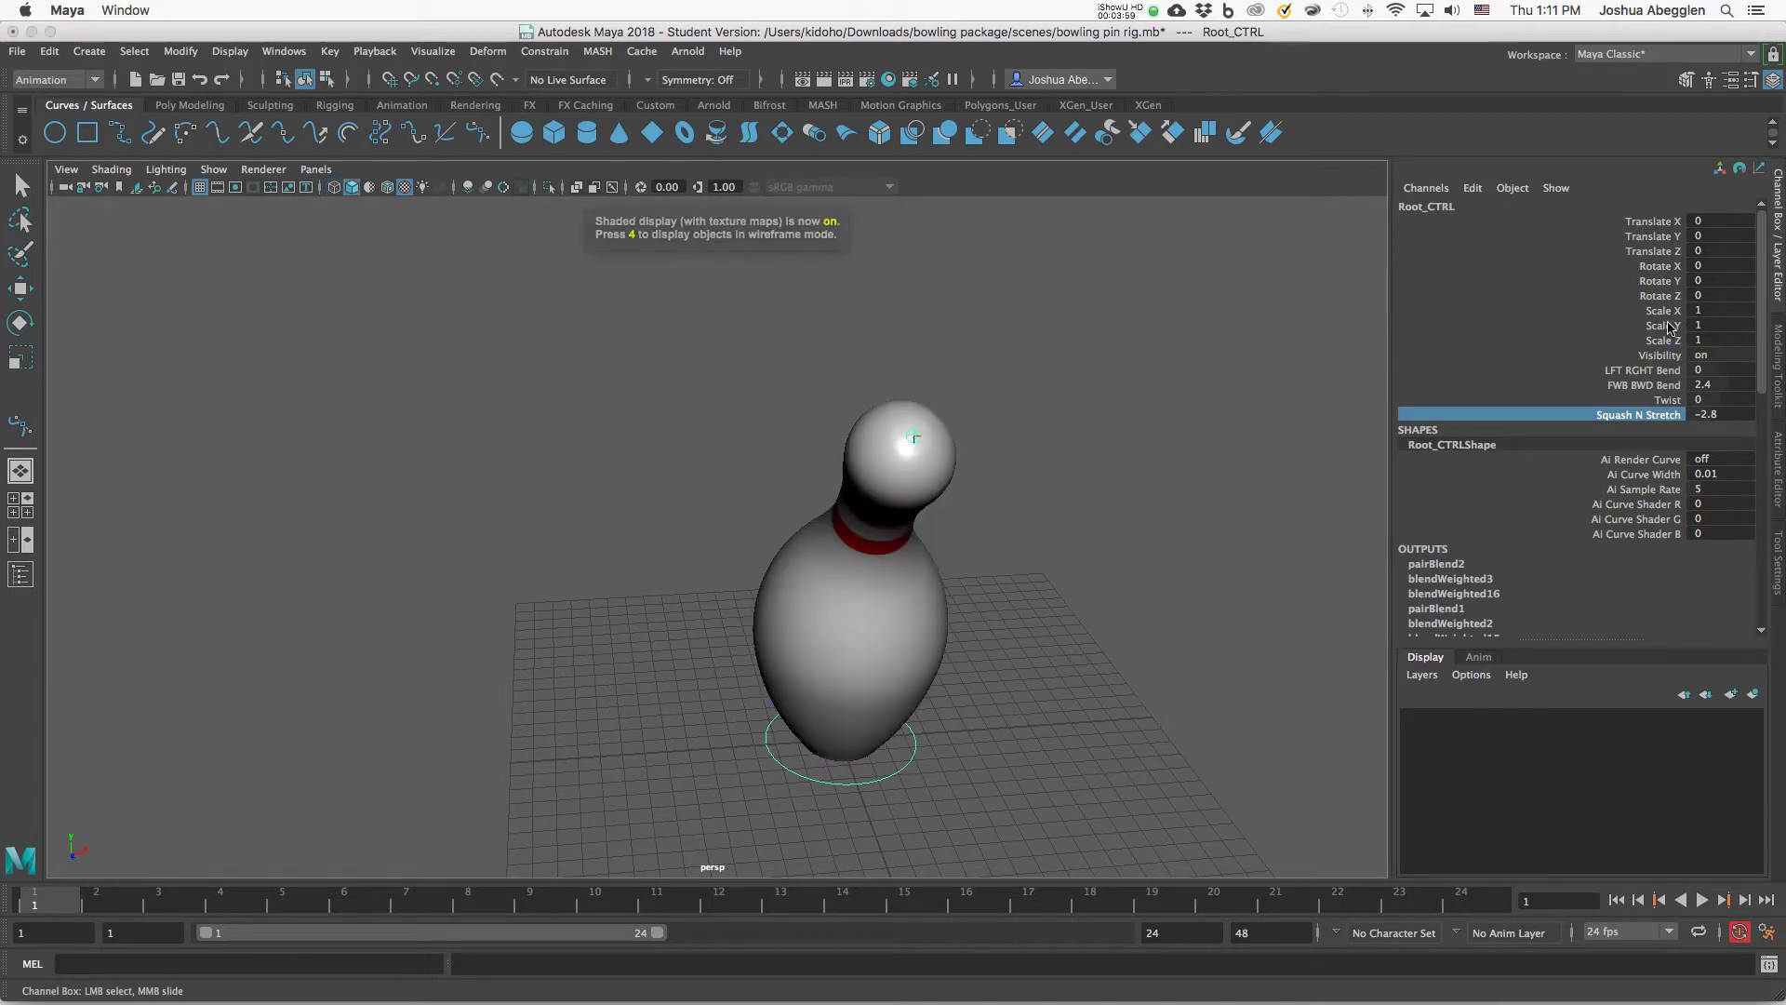
mouse_move(977, 626)
alt+mouse_down()
mouse_move(1024, 646)
mouse_move(977, 655)
alt+mouse_up()
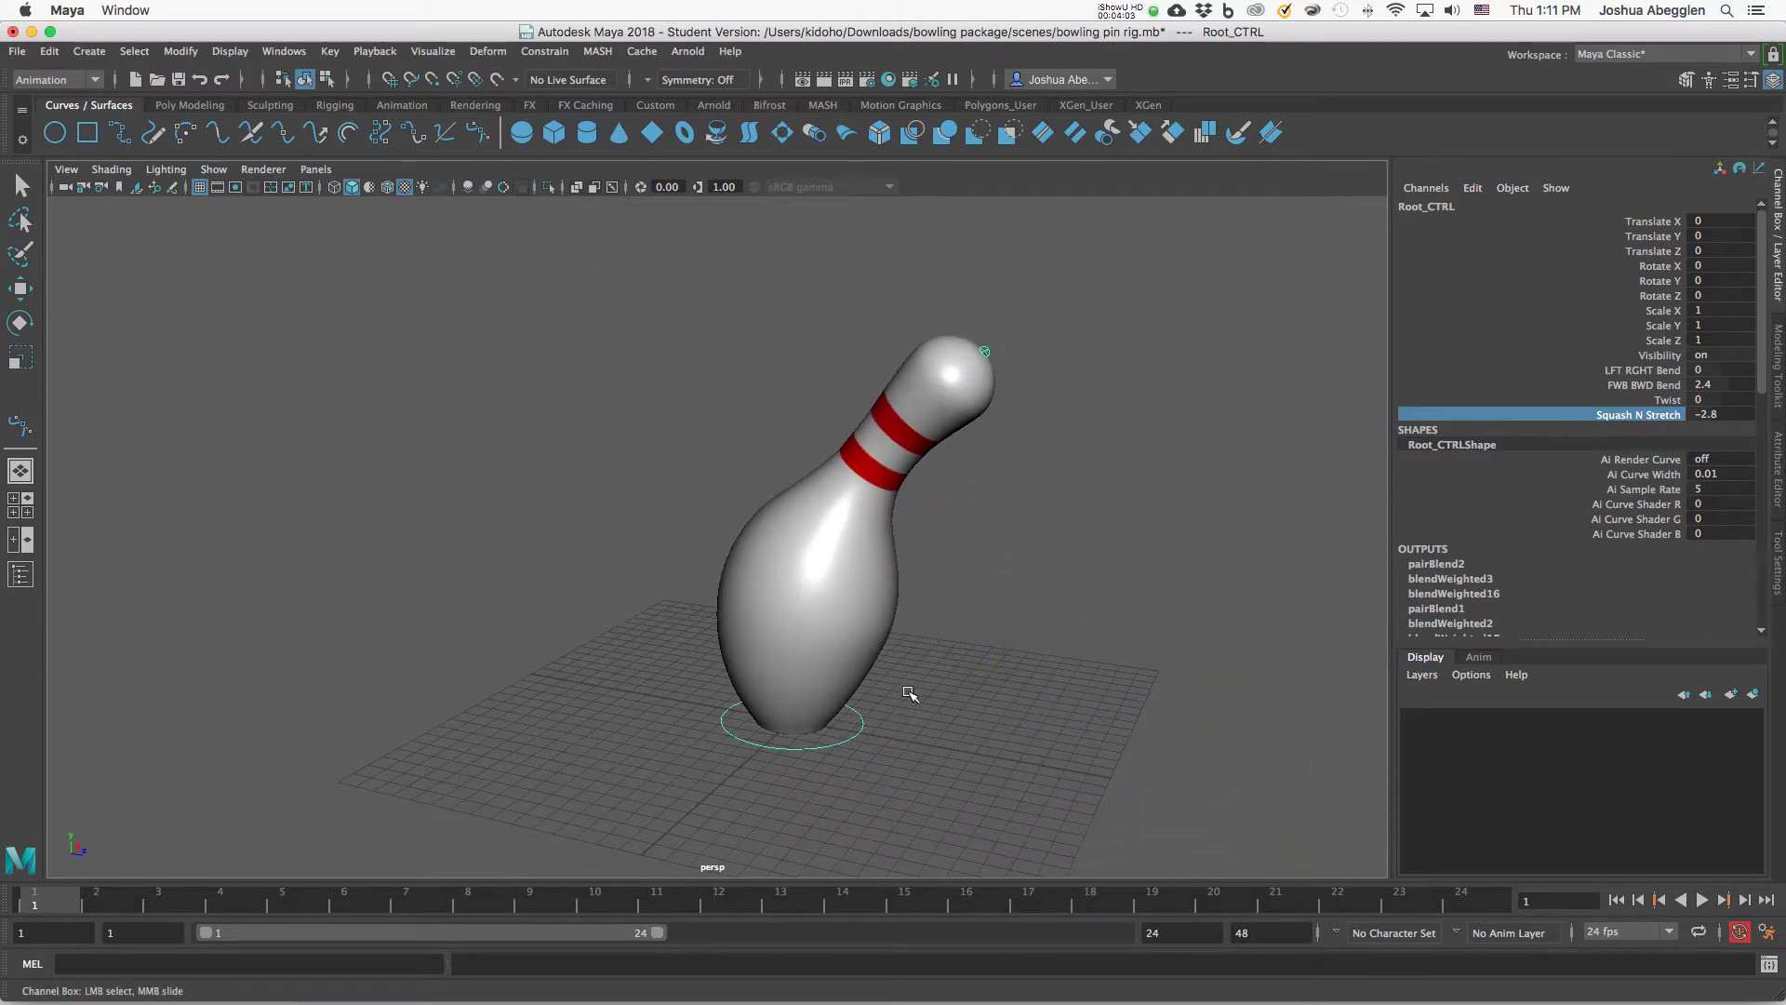
alt+drag(949, 657, 967, 608)
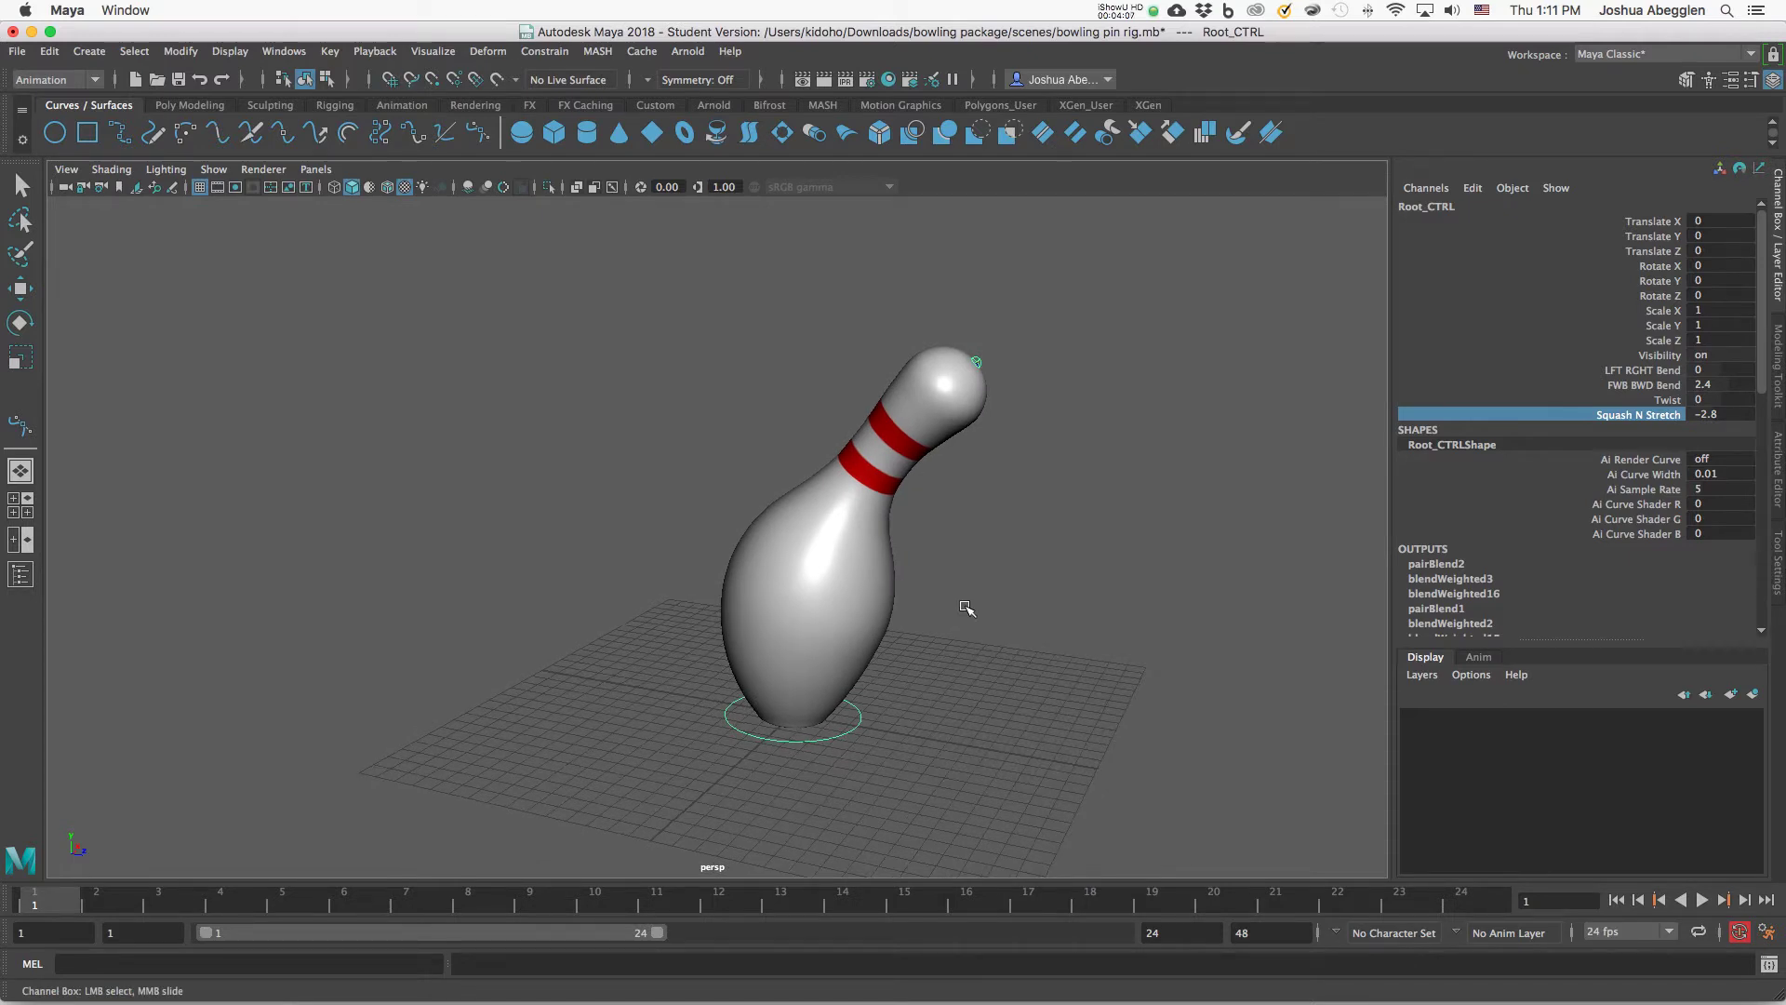
Open the scene 10 pins unrigged.mb, accepting the student version notice.
key(super+o)
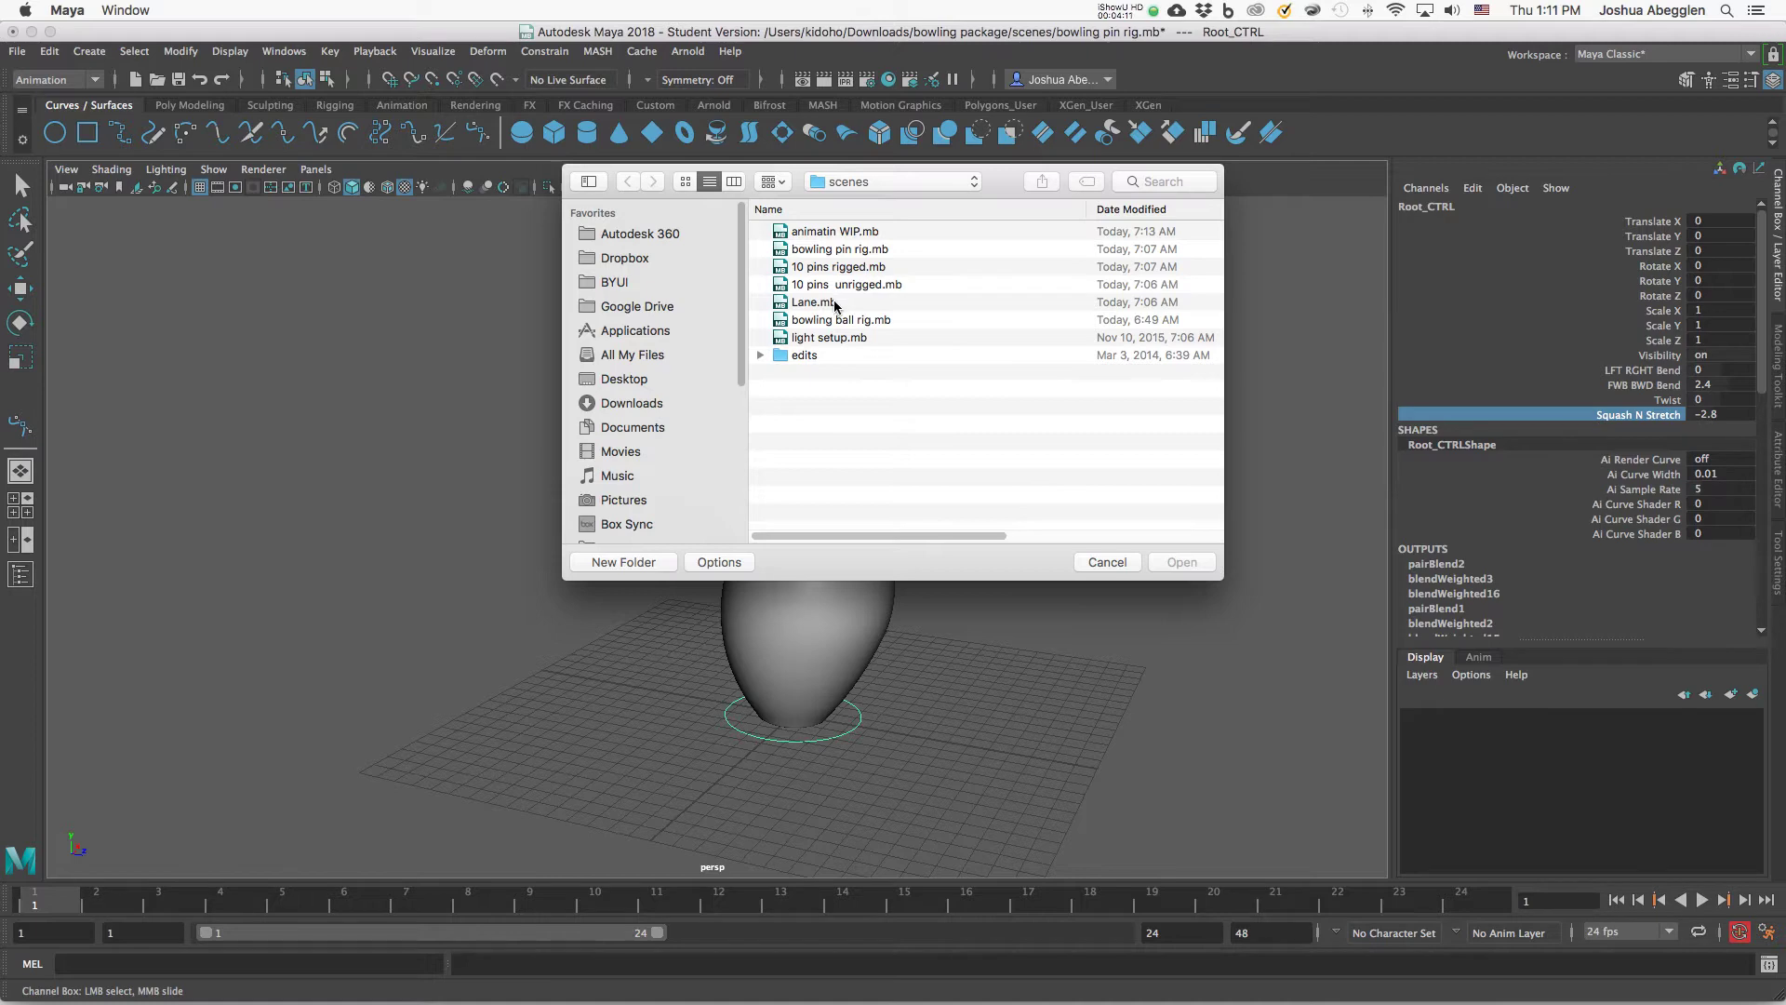
click(886, 267)
click(888, 282)
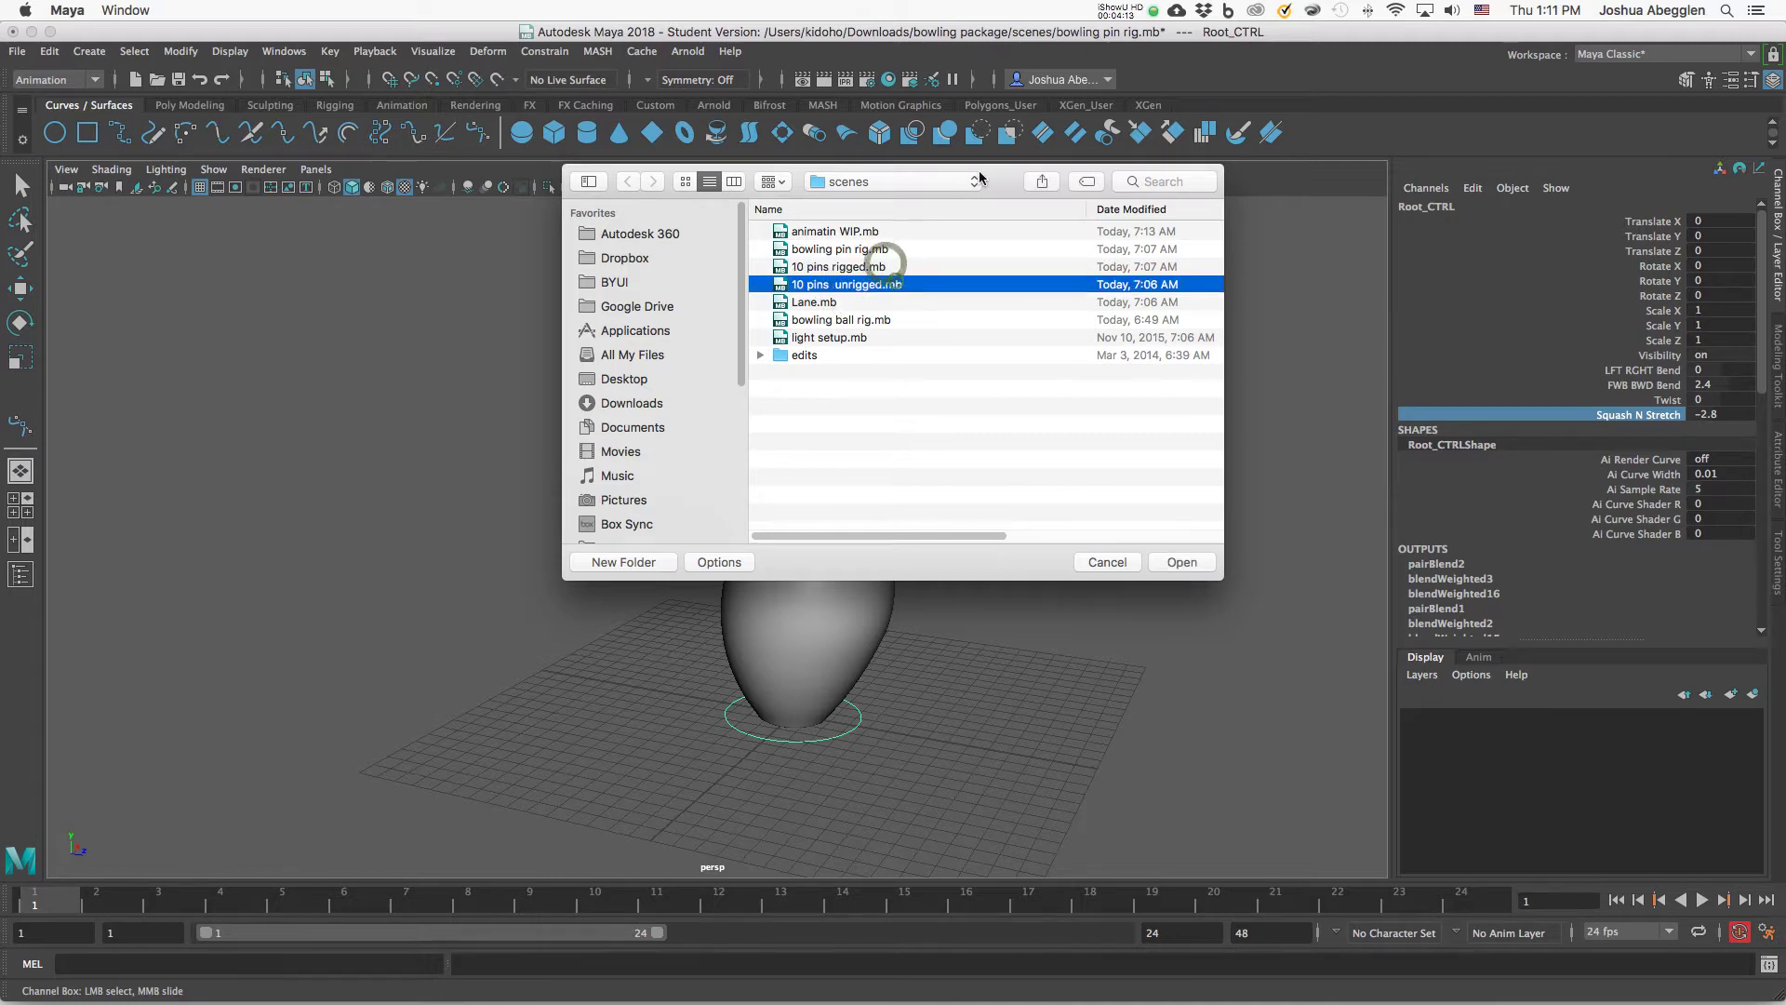
click(1180, 563)
click(896, 520)
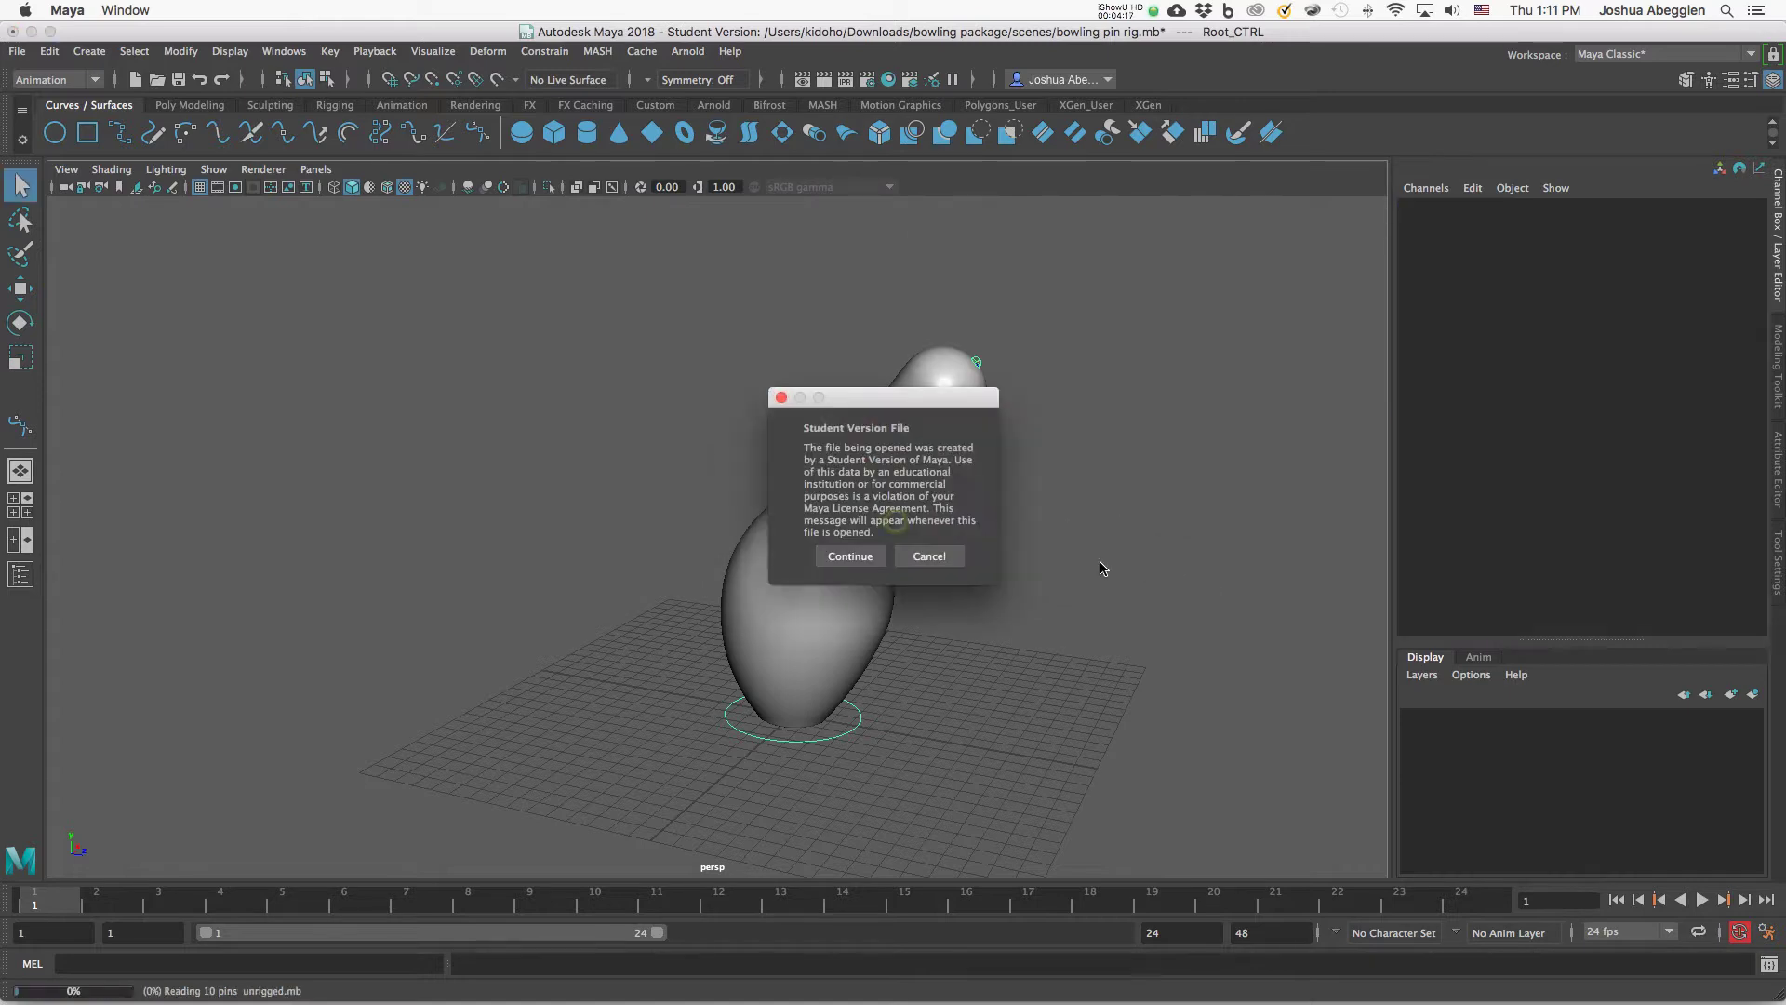
click(856, 555)
Select several individual pins and the ring handle around the set to examine how the unrigged pins are grouped.
alt+drag(1046, 569, 996, 535)
click(908, 424)
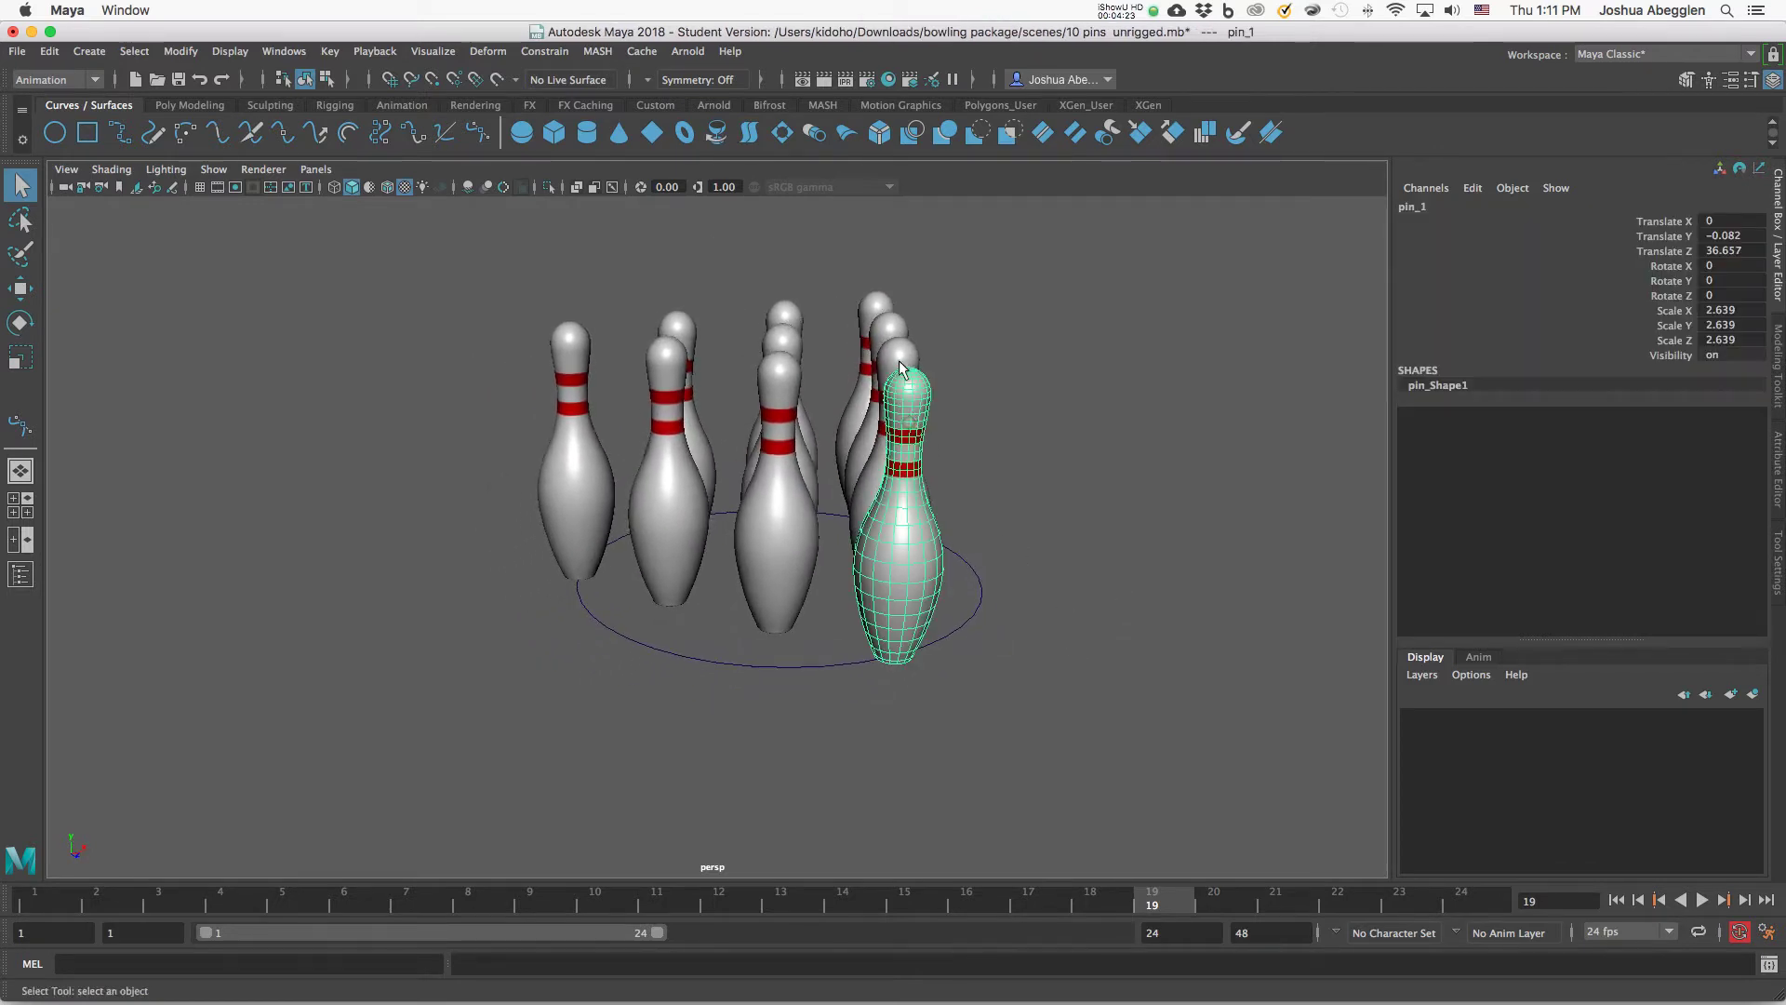
click(779, 400)
click(787, 326)
click(789, 317)
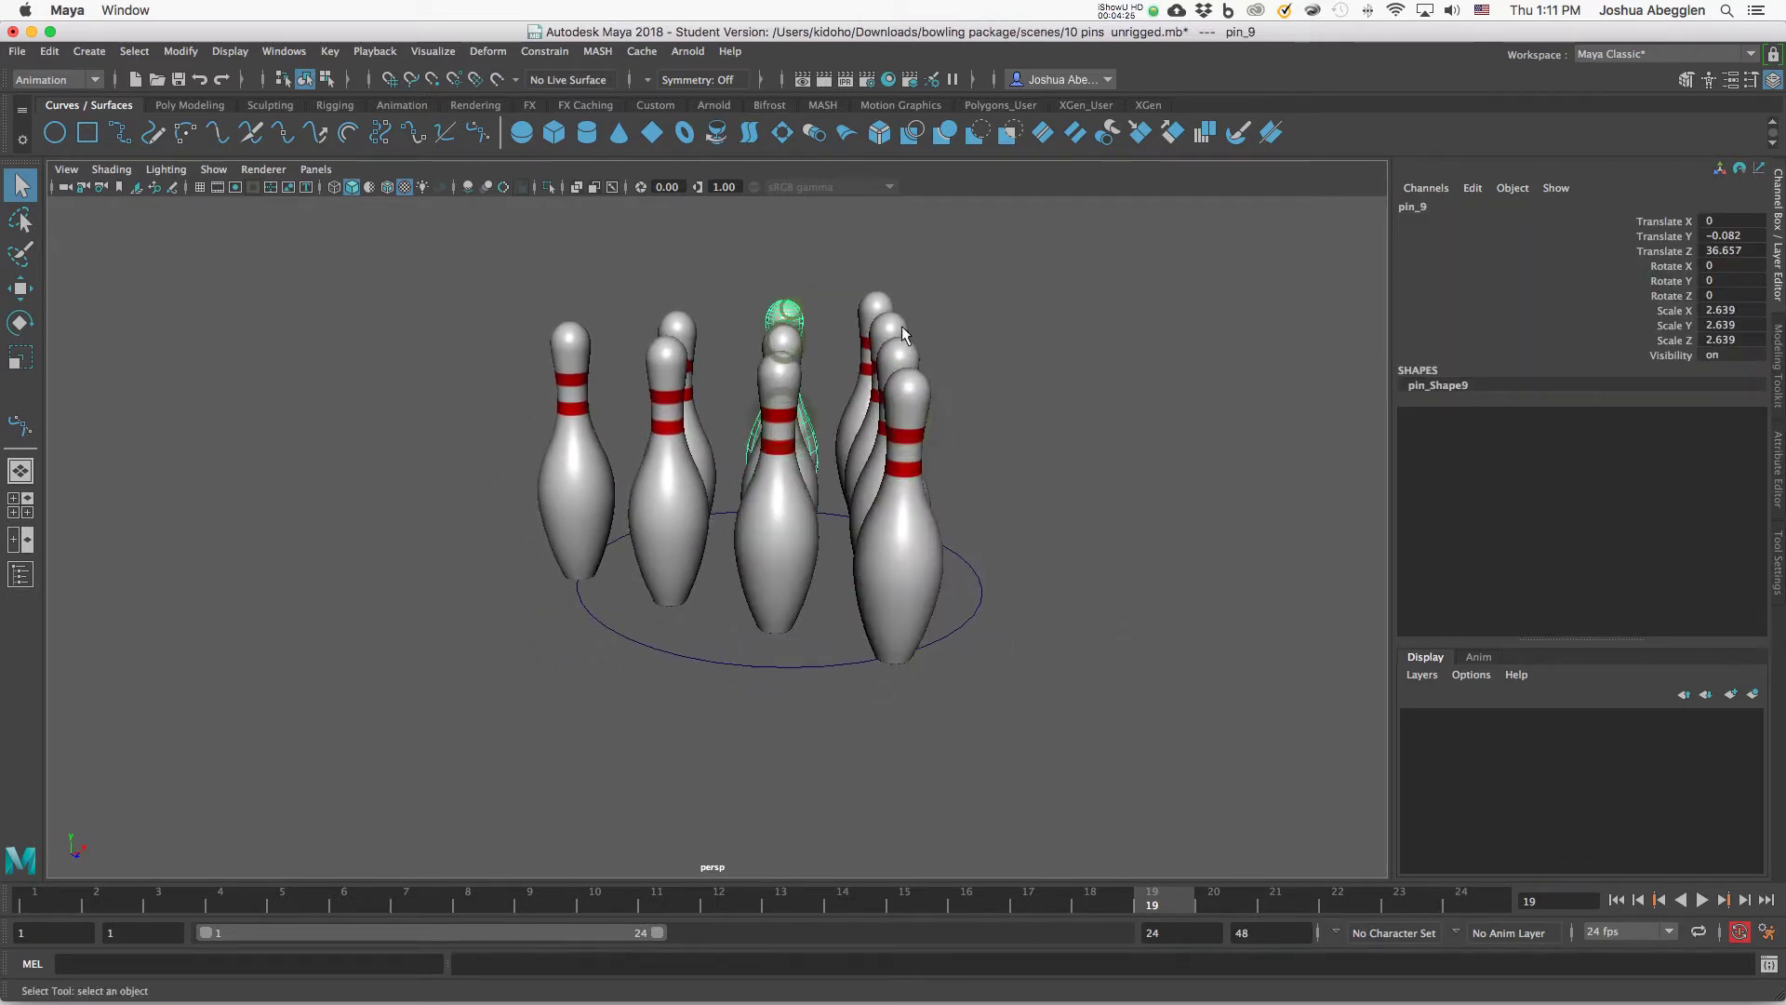
alt+middle_drag(998, 513, 1035, 499)
click(1019, 596)
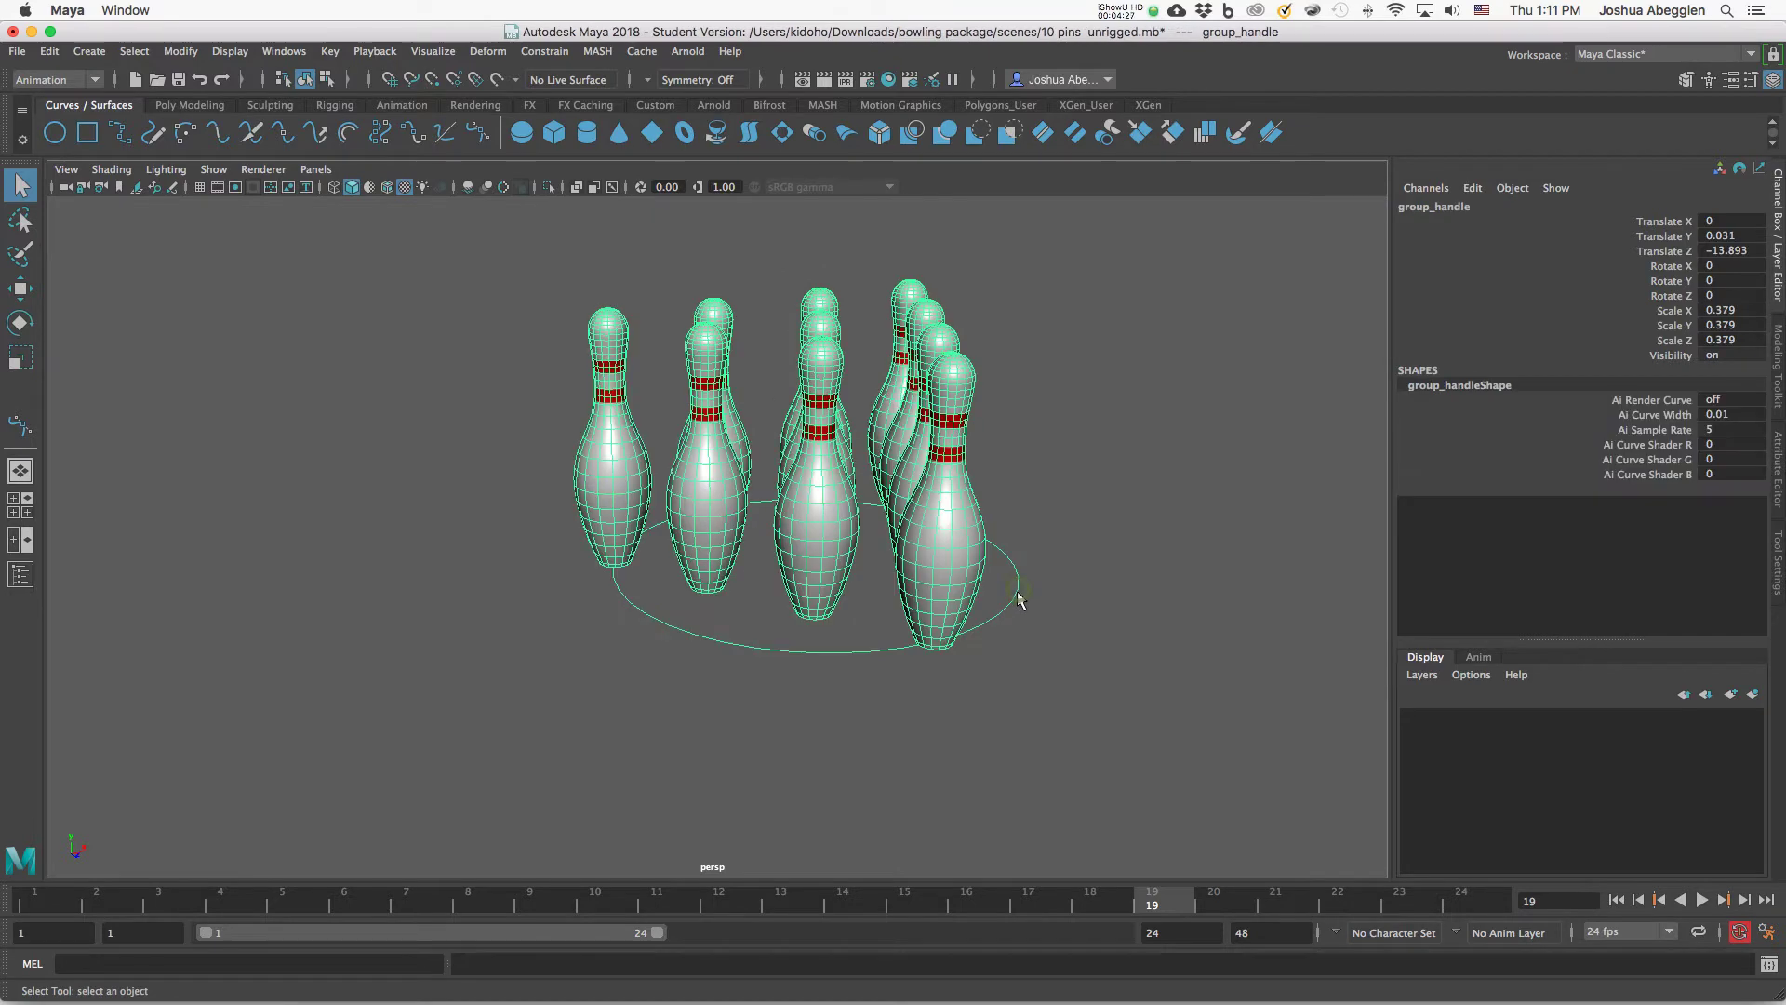
alt+drag(1019, 618, 975, 628)
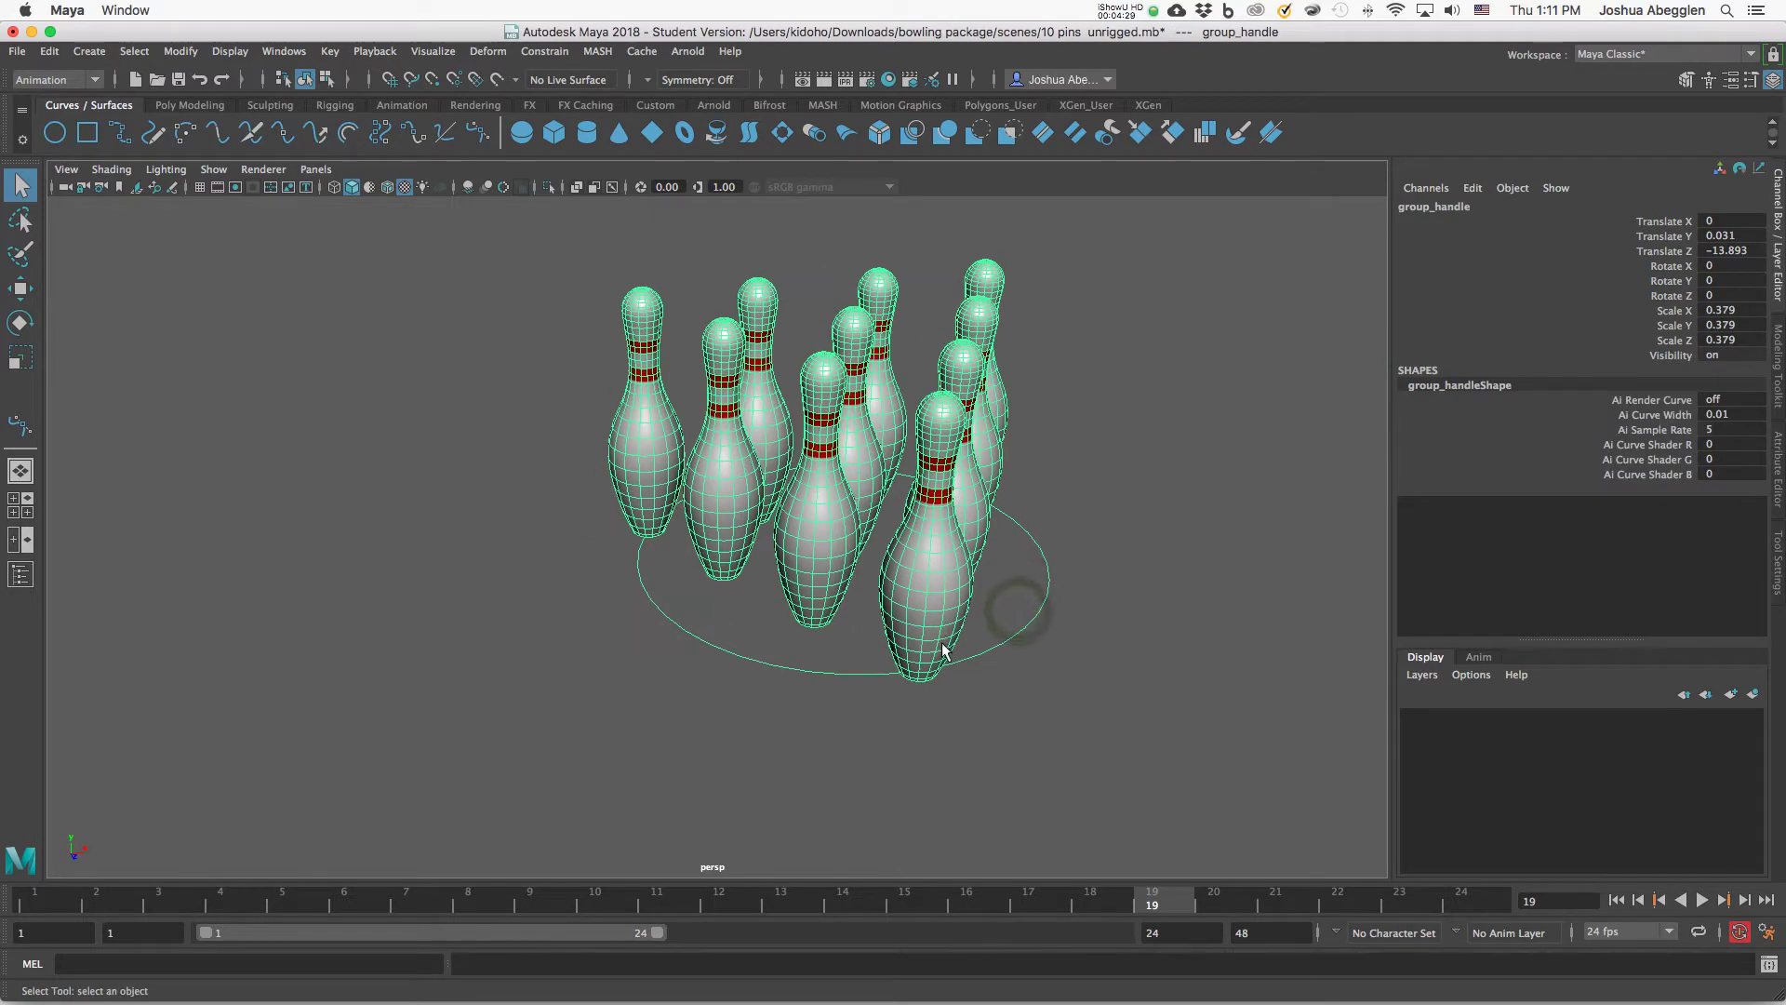
click(941, 672)
alt+middle_drag(942, 672, 983, 639)
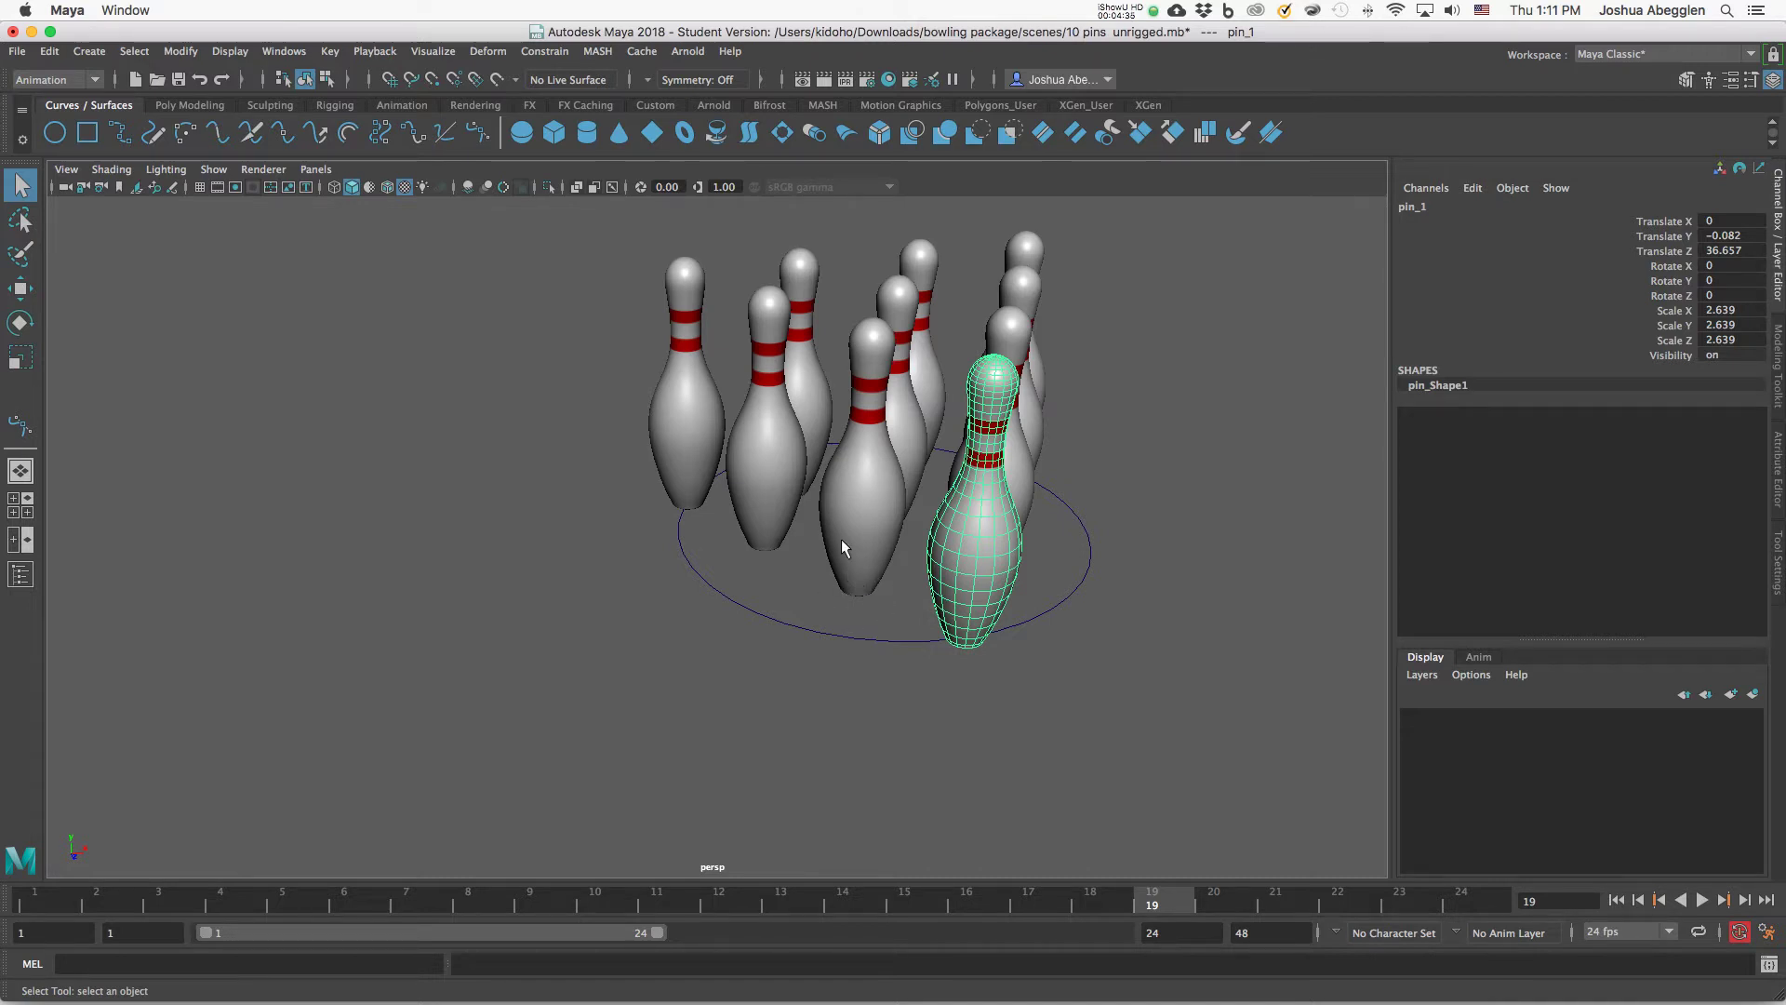
Compare the unrigged pins in wireframe, shaded and textured display, checking for joints inside them.
key(4)
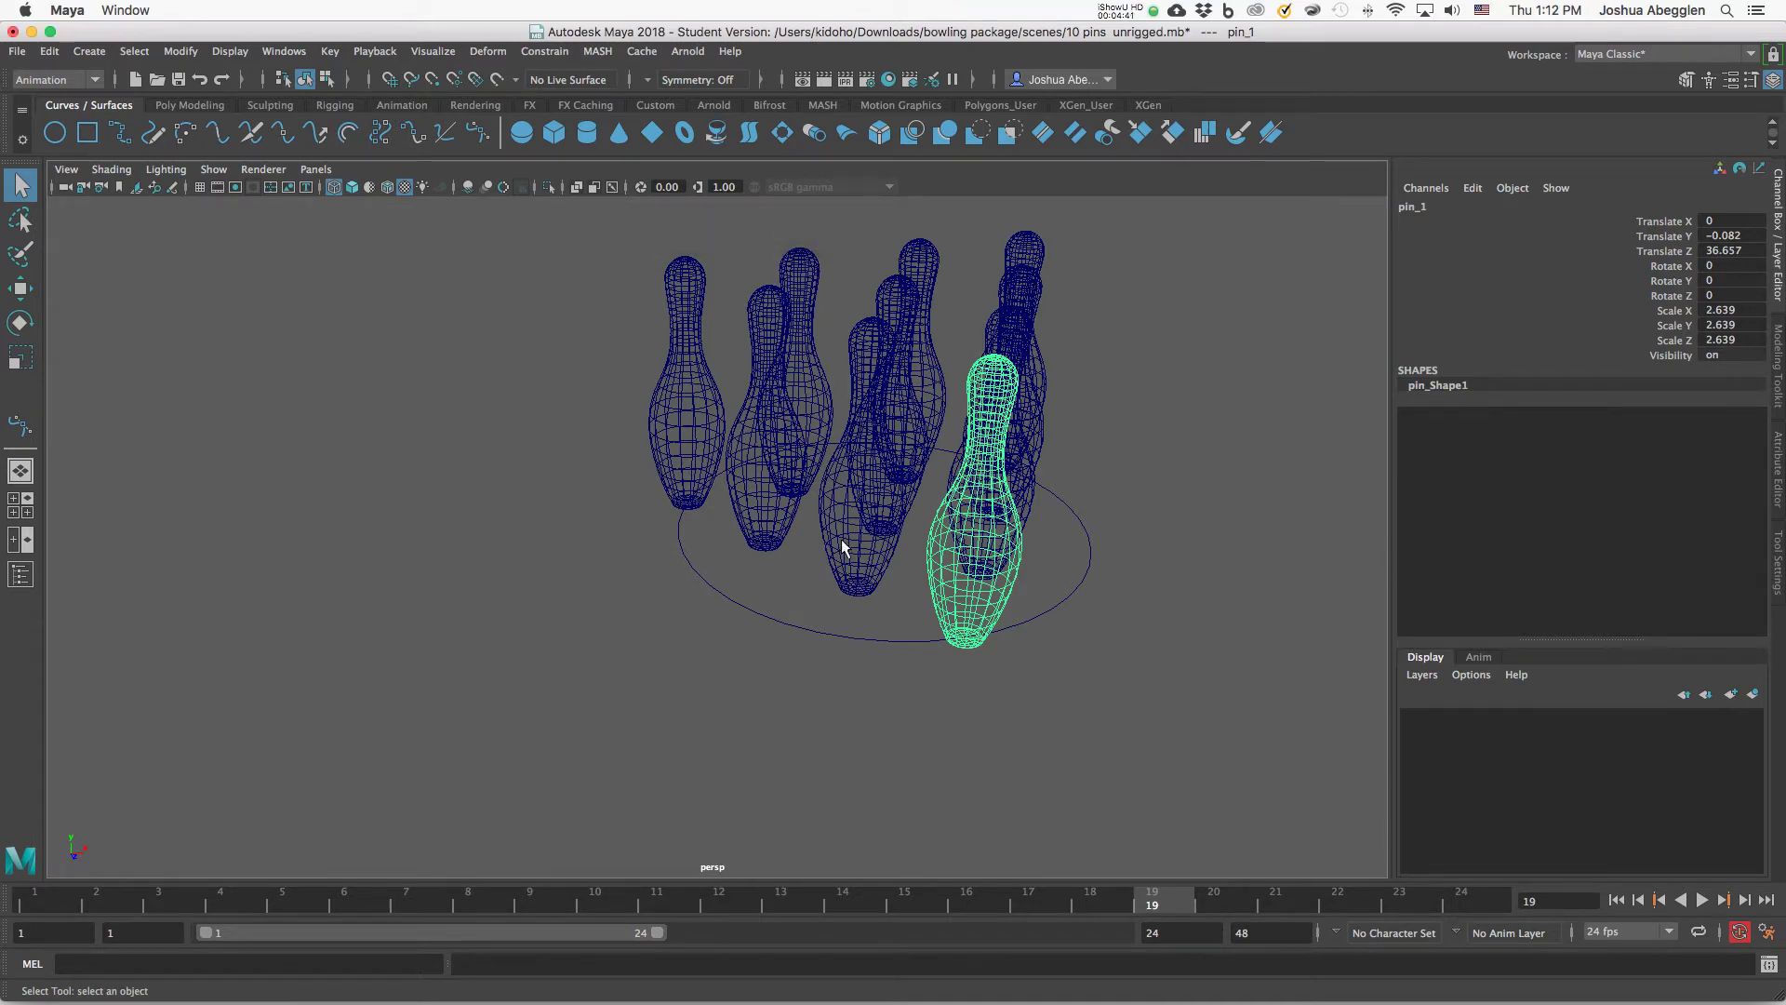
alt+middle_drag(1100, 537, 1083, 641)
key(5)
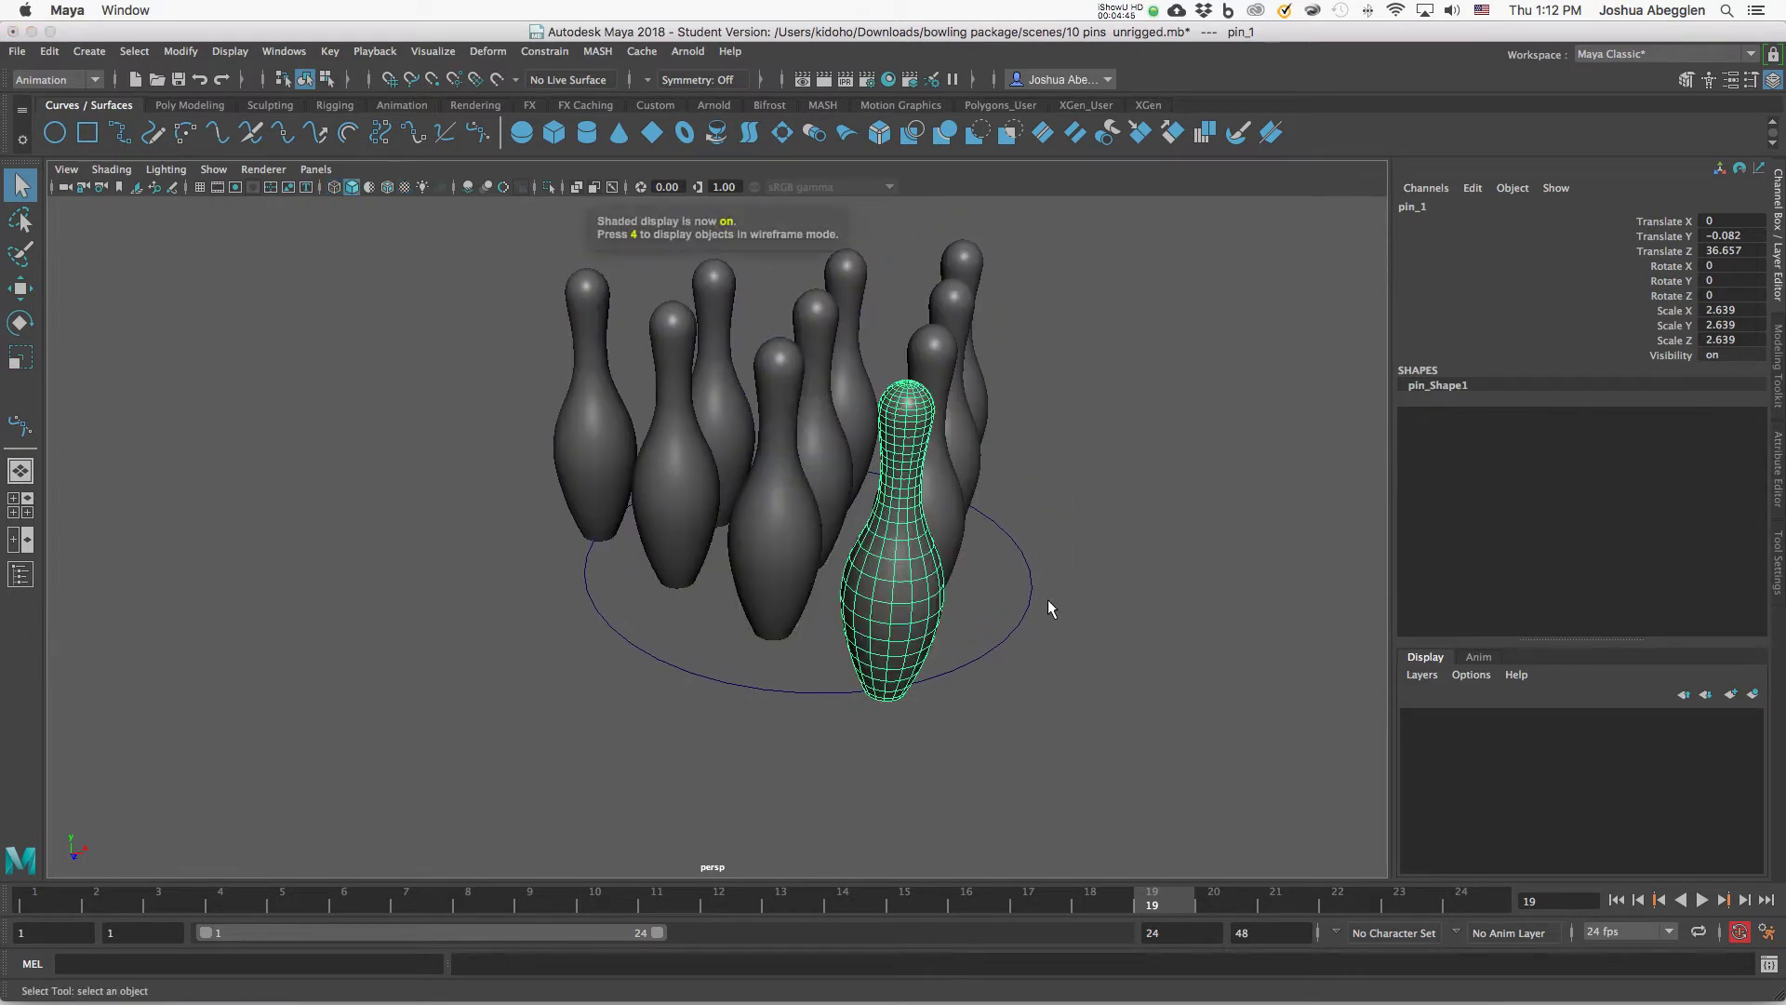
key(6)
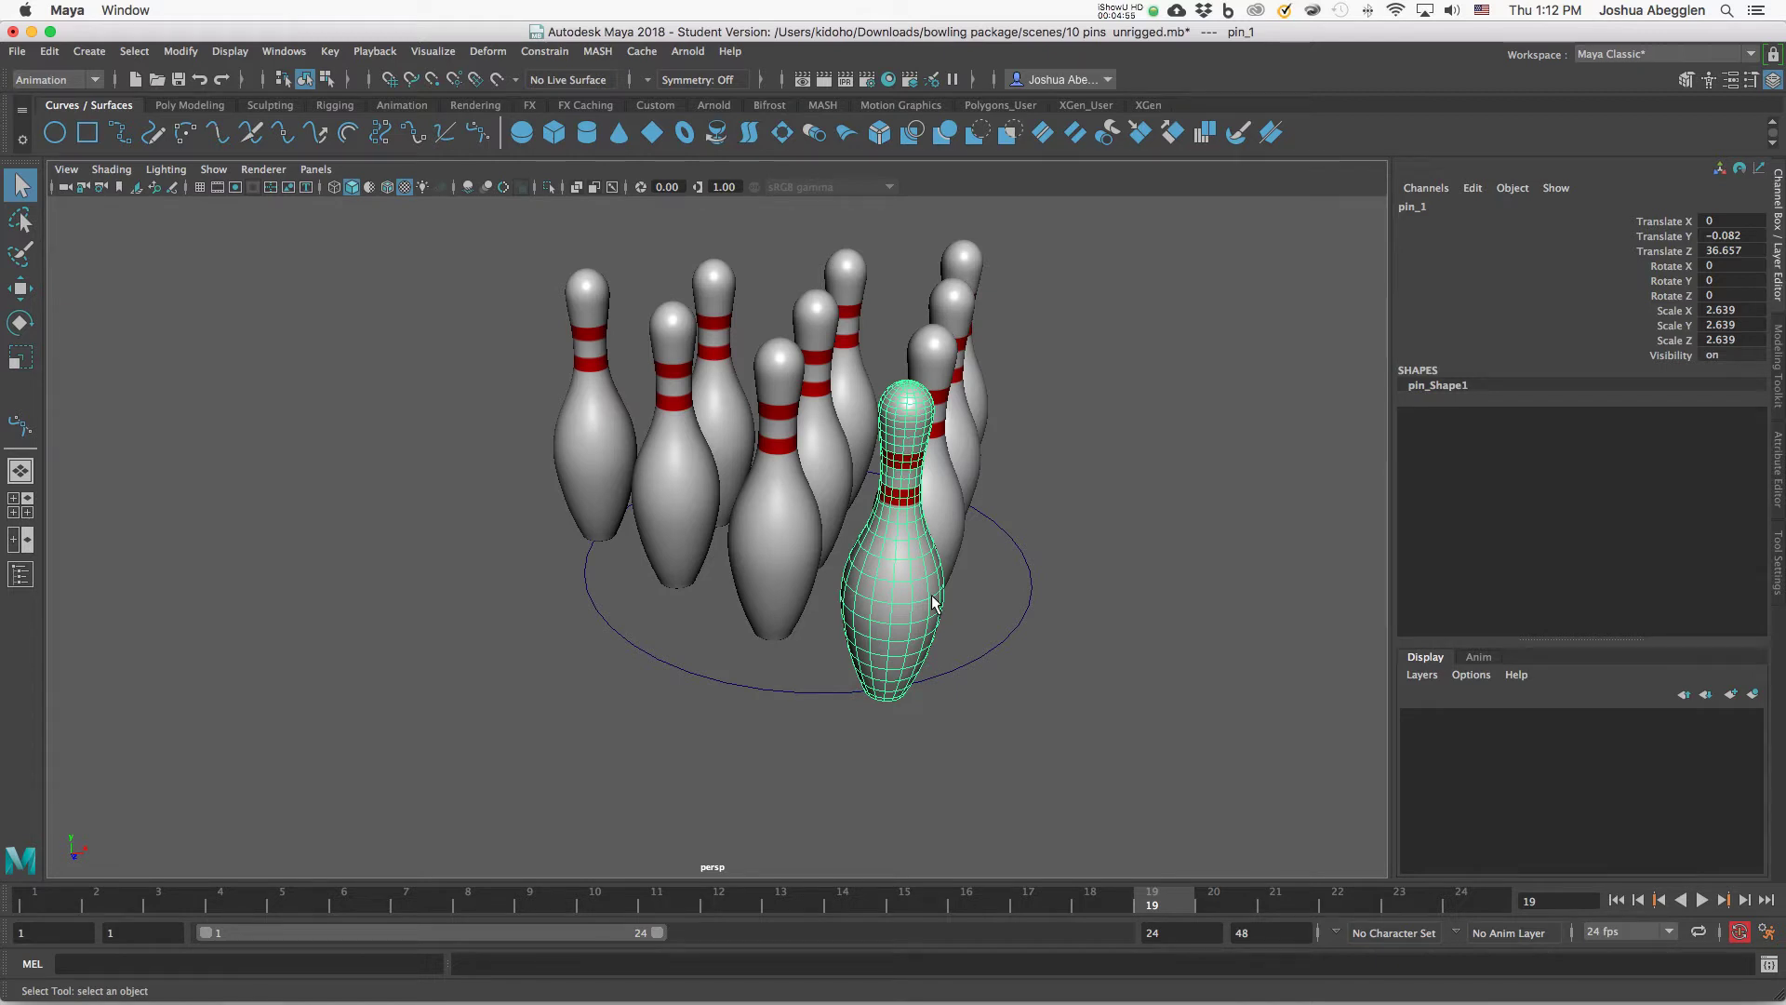
scroll(1060, 587, up, 2)
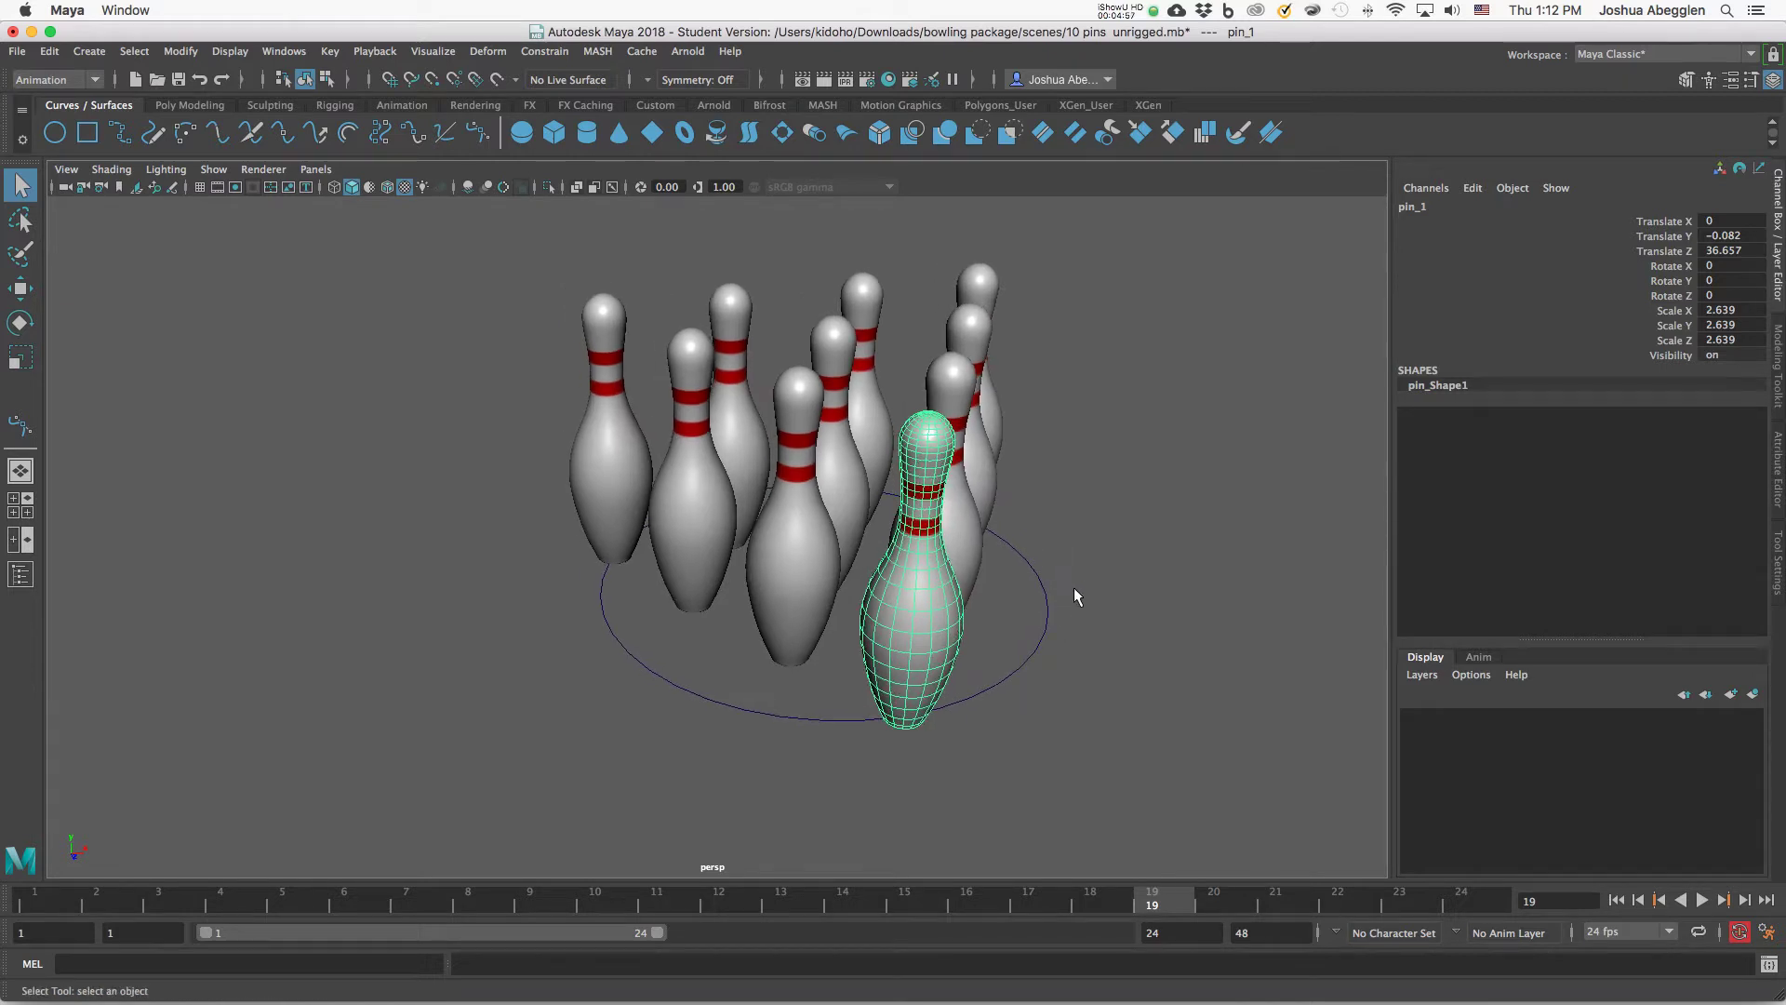
key(ctrl+o)
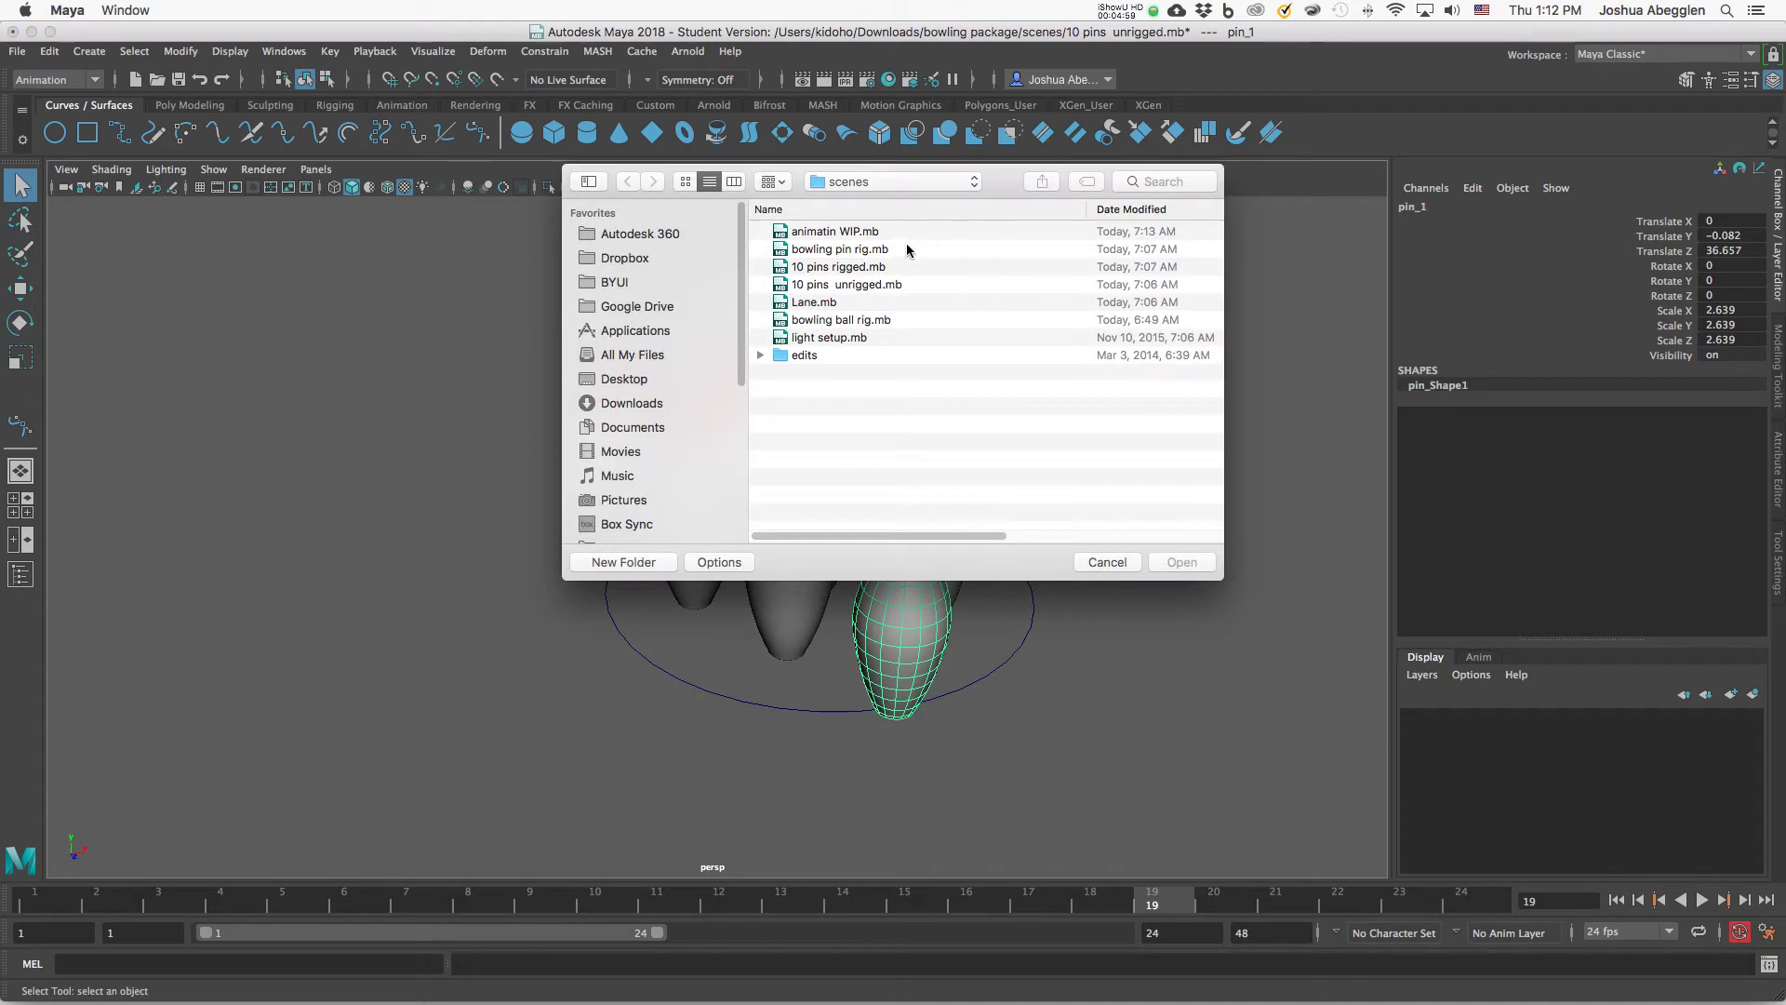
double_click(904, 284)
click(969, 526)
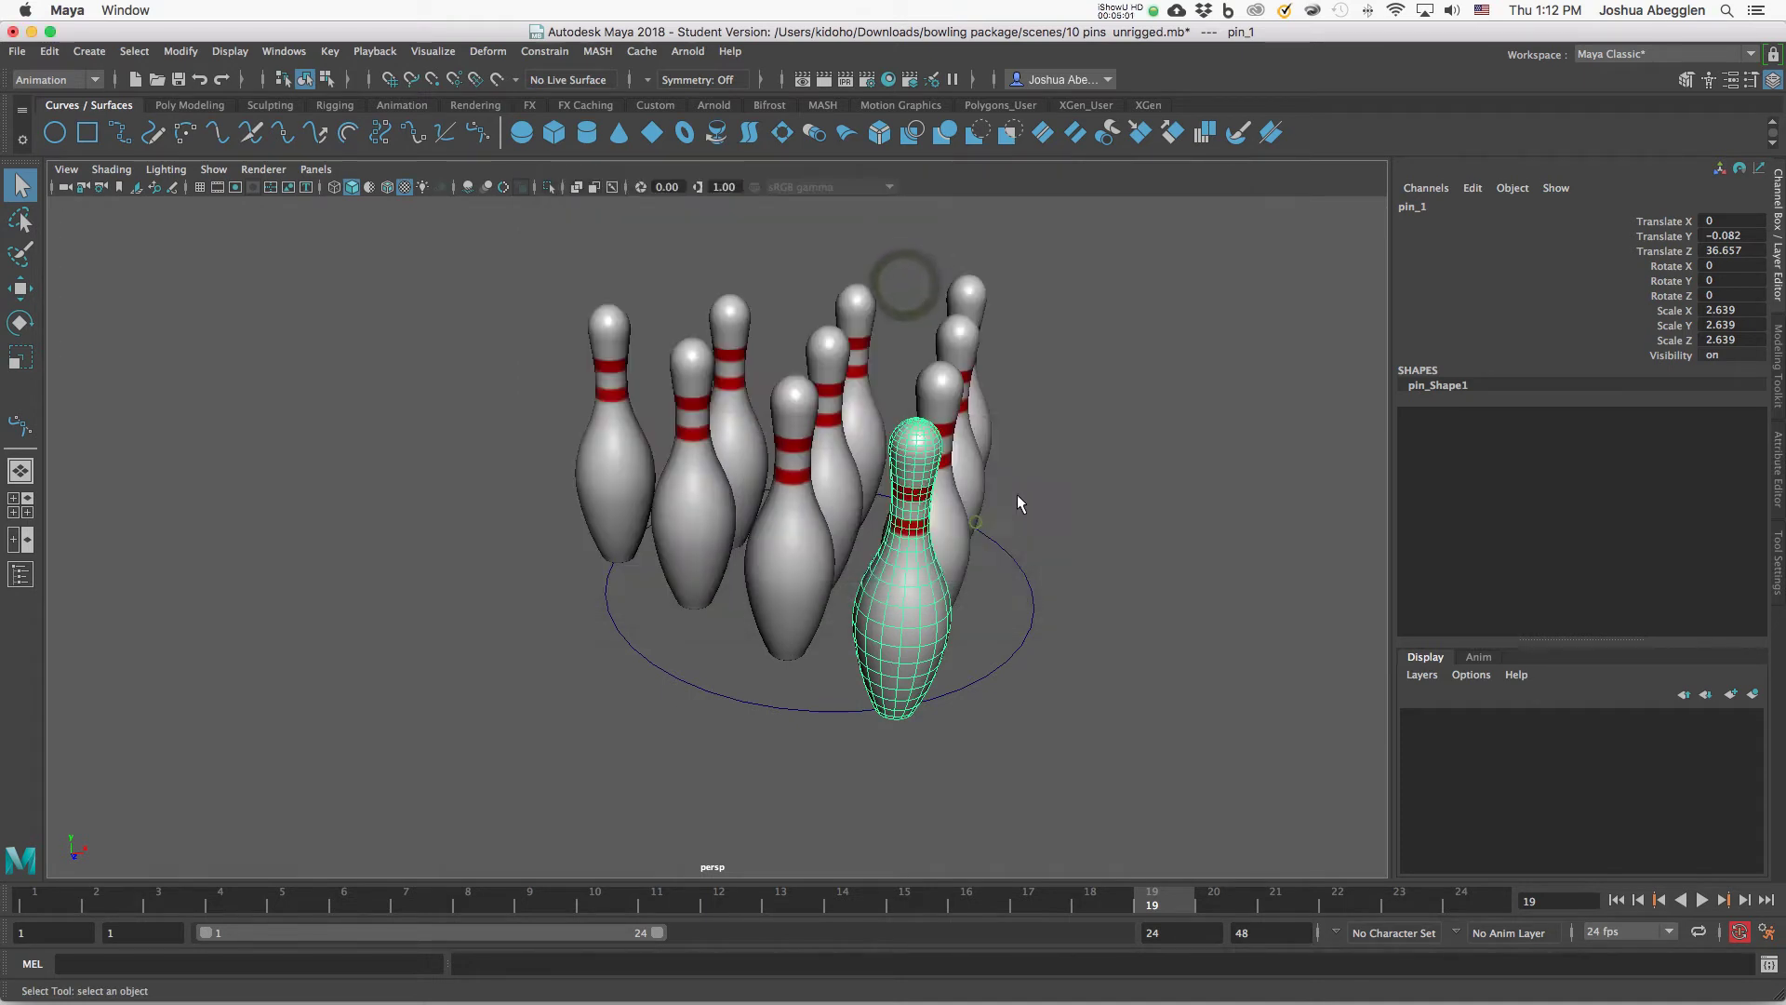
Open the scene 10 pins rigged.mb, accepting the student version notice.
key(ctrl+o)
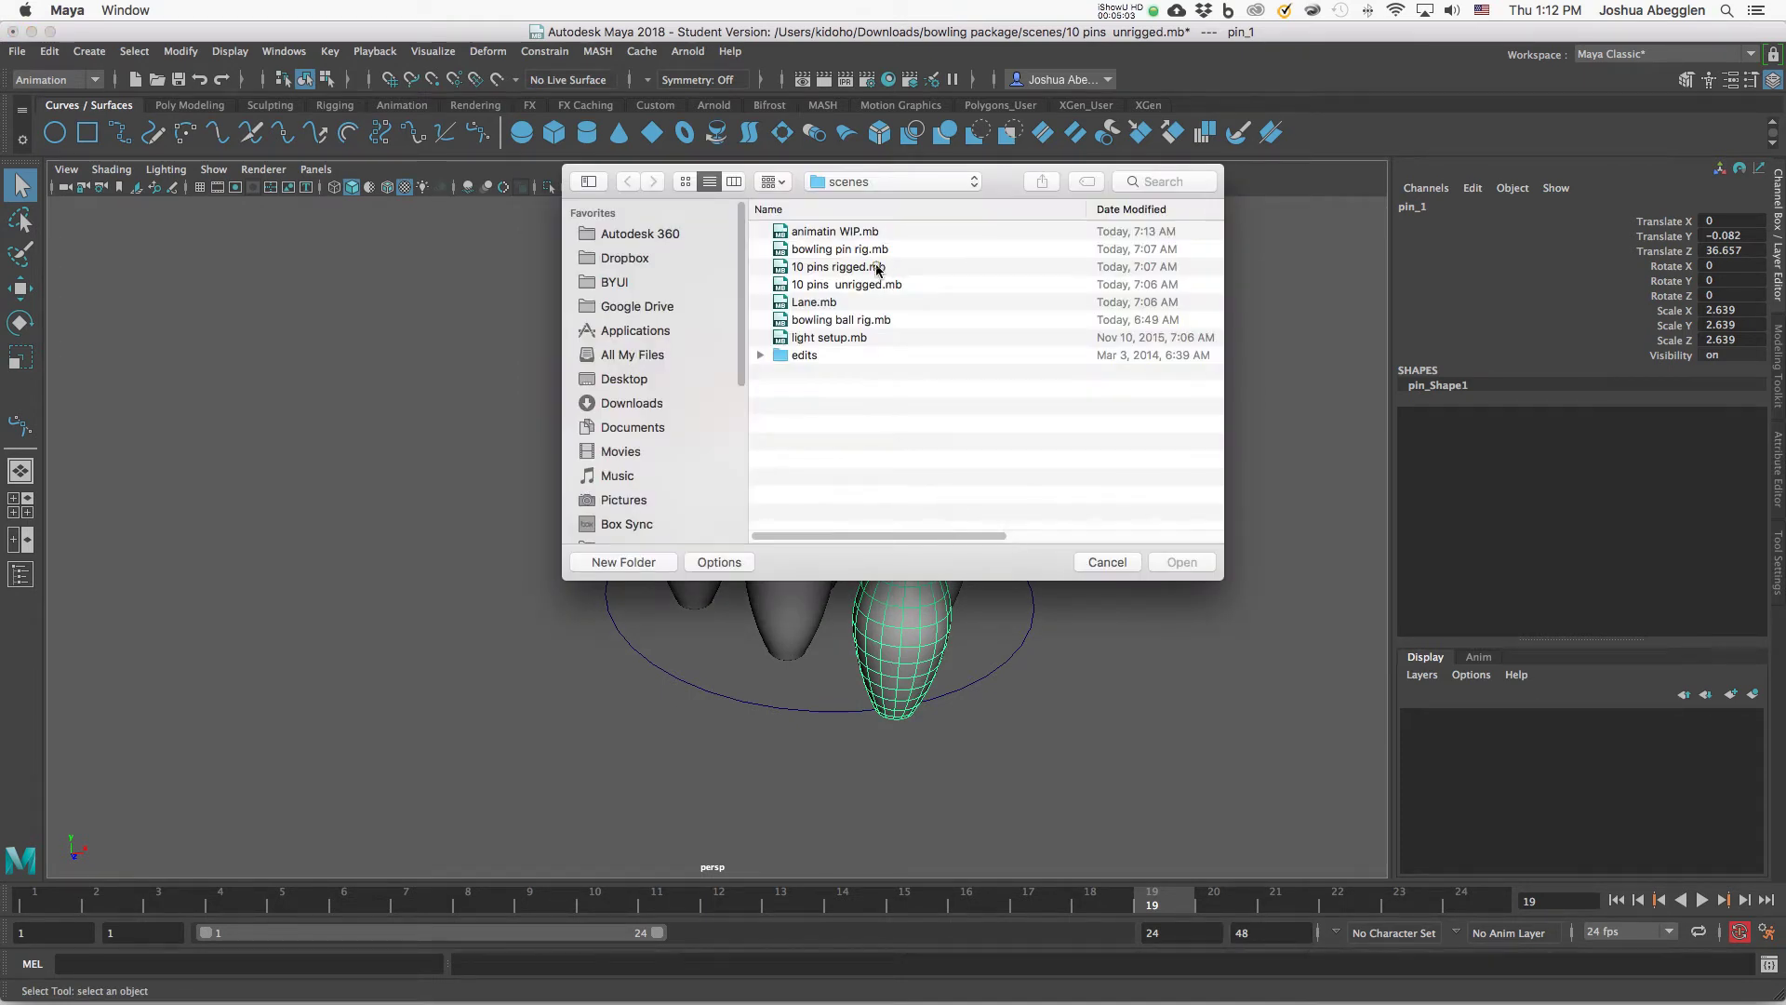
double_click(888, 267)
click(891, 526)
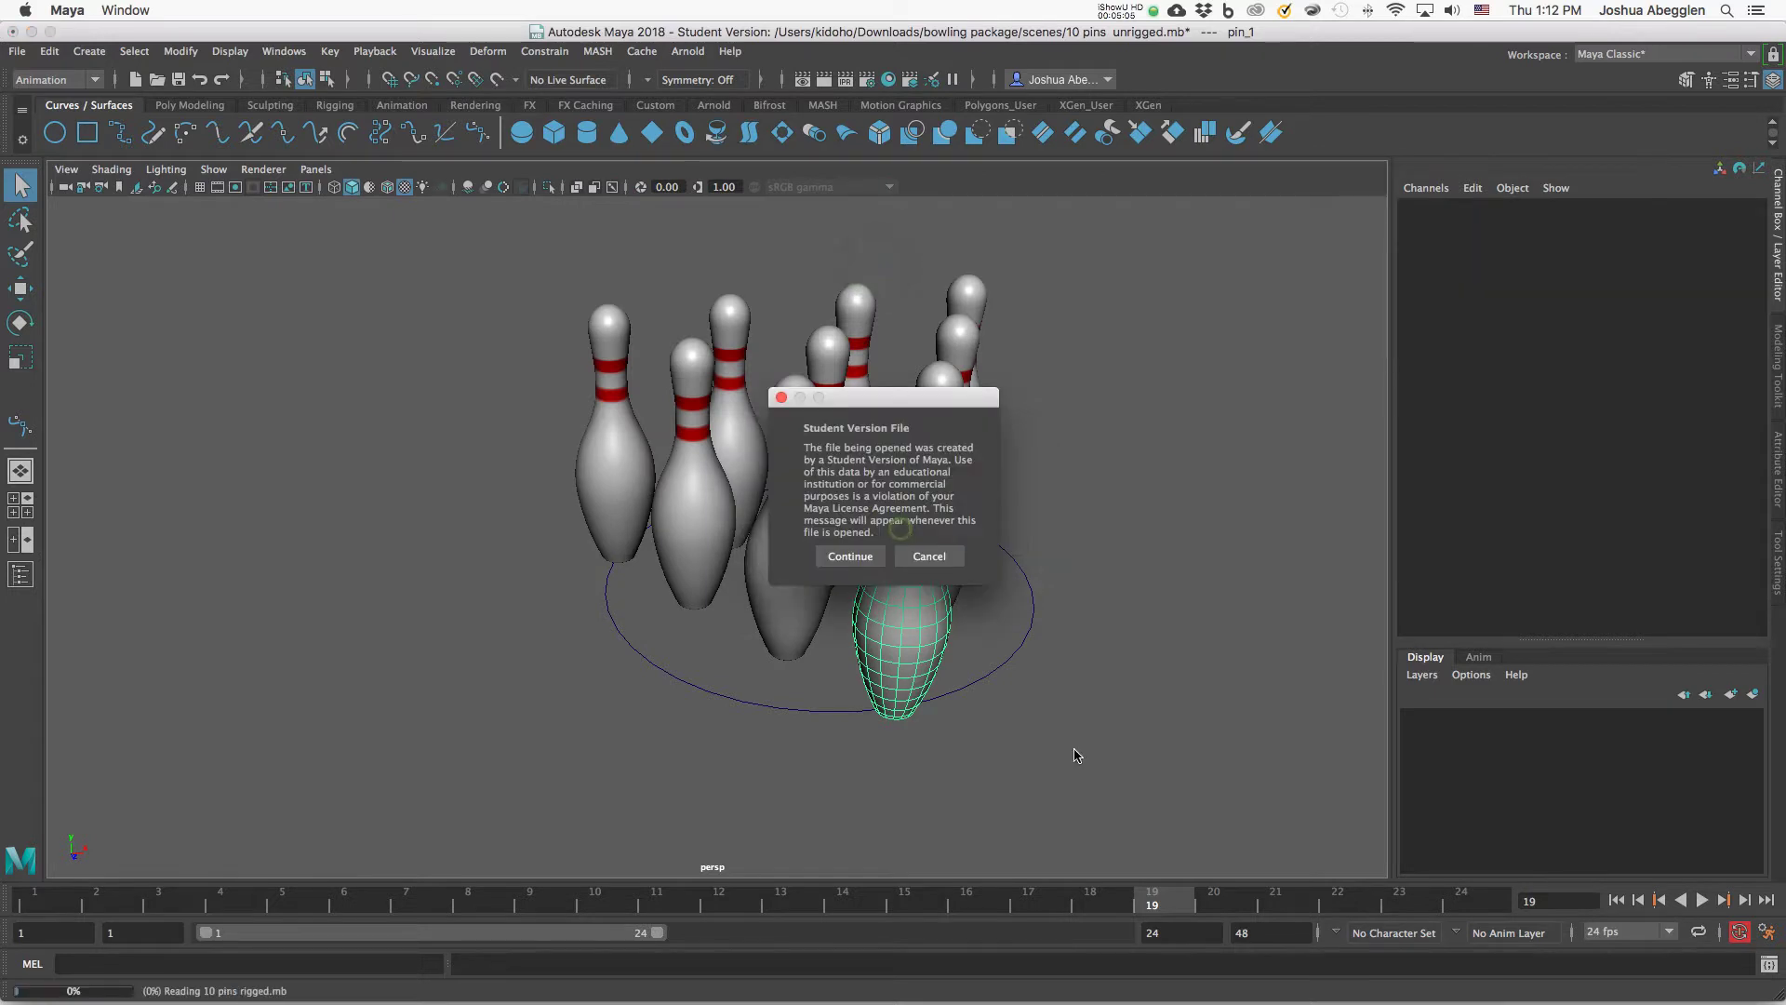
key(Return)
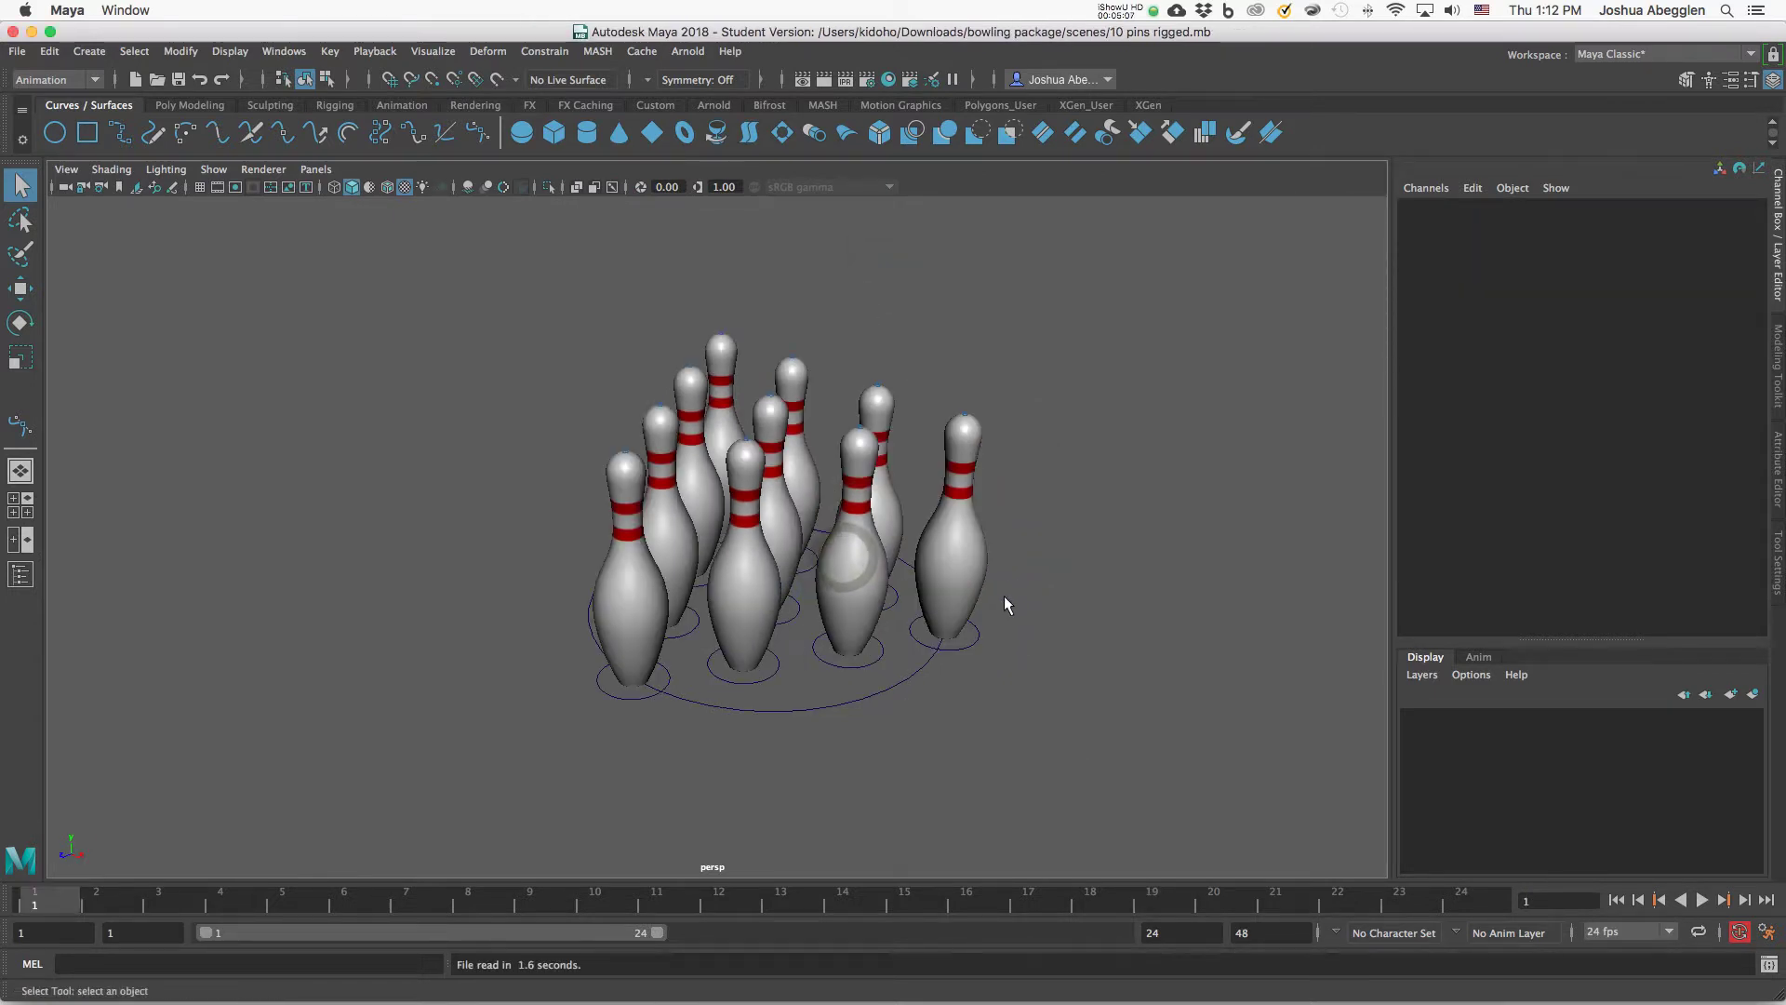
Try moving the whole rigged pin set sideways with the ring handle around it, and undo the move.
alt+drag(1003, 596, 884, 657)
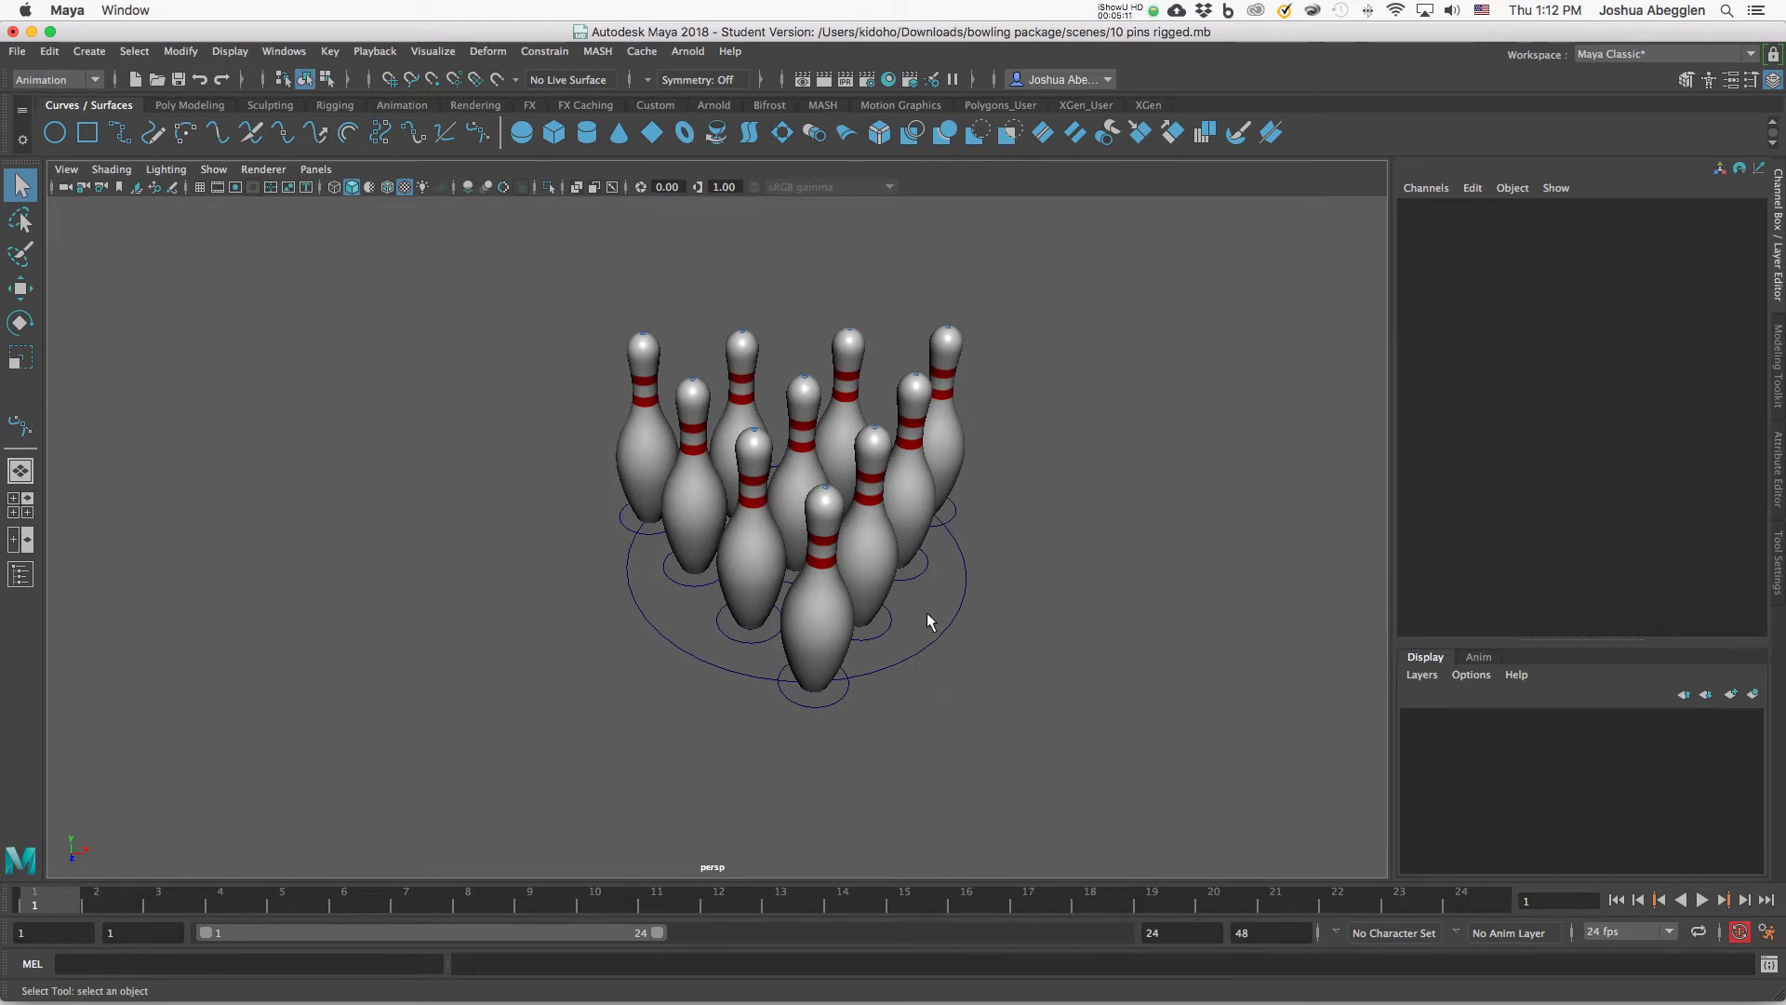
click(938, 642)
key(w)
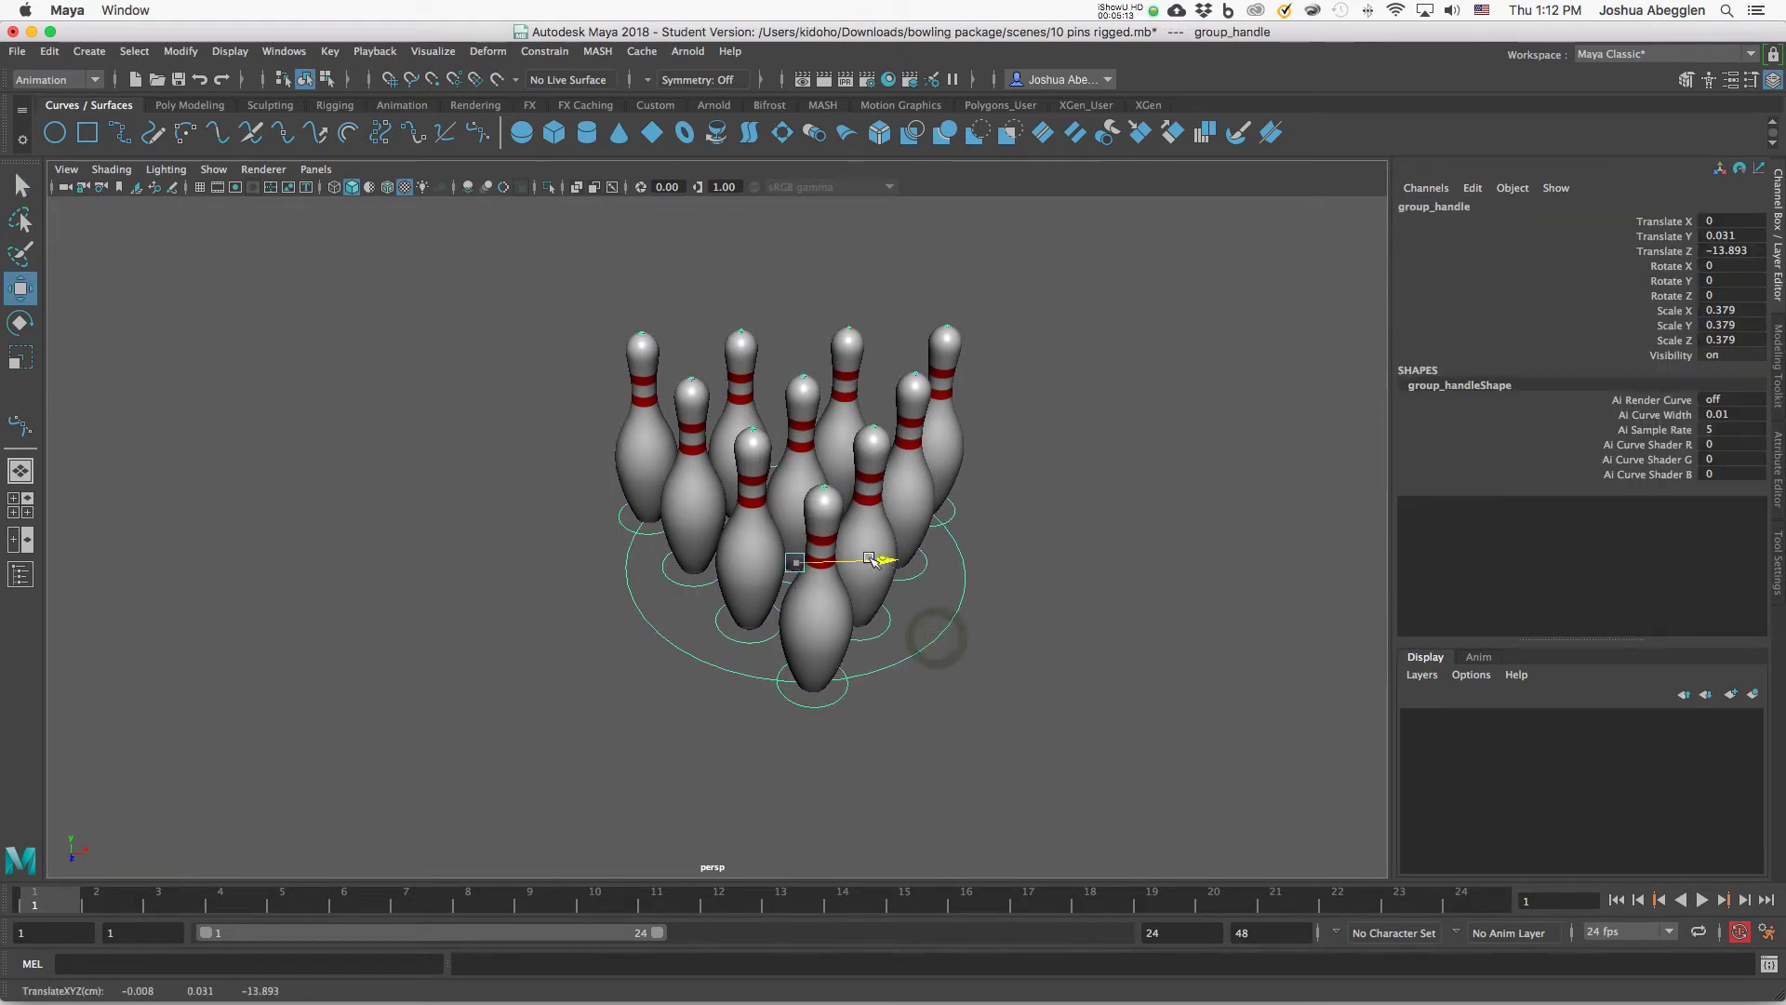
drag(926, 563, 900, 568)
key(super+z)
Try shifting the front pin sideways with its control and setting its FWB BWD Bend to 3.6, and undo both changes.
click(841, 703)
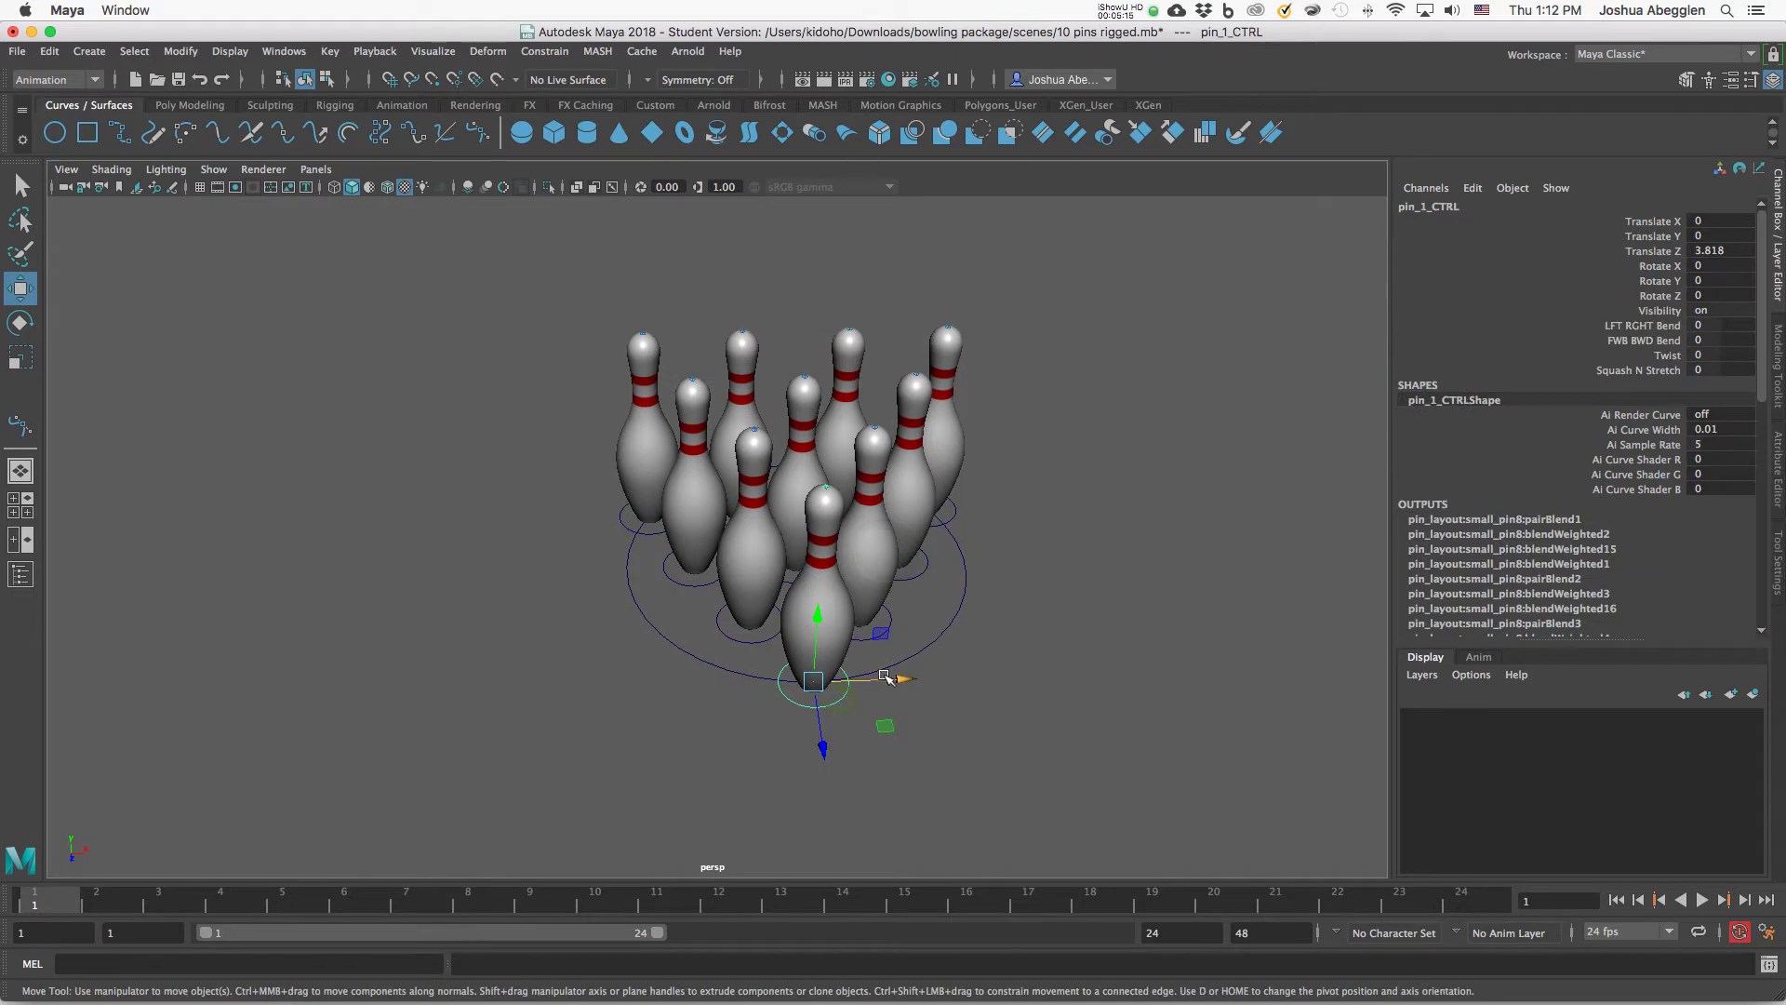
mouse_move(885, 676)
mouse_down()
mouse_move(931, 677)
mouse_move(895, 679)
mouse_up()
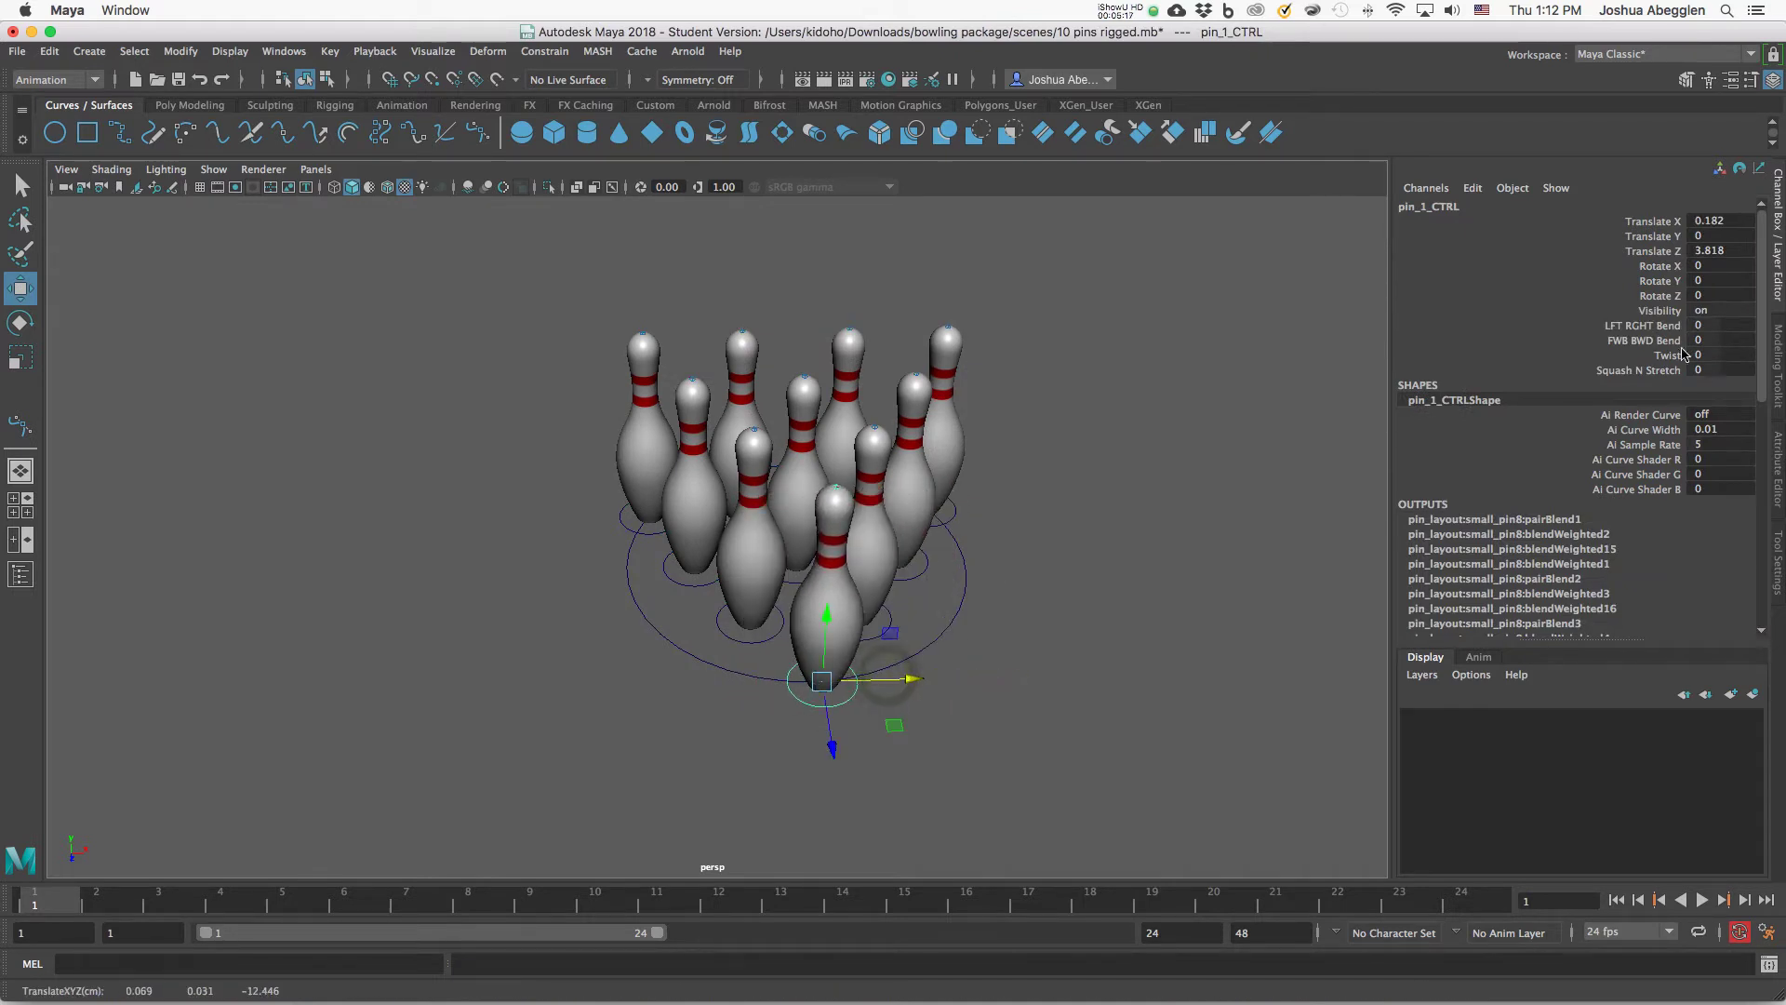
click(1573, 340)
mouse_move(955, 644)
middle_down()
mouse_move(995, 647)
mouse_move(951, 651)
mouse_move(959, 674)
middle_up()
click(1668, 356)
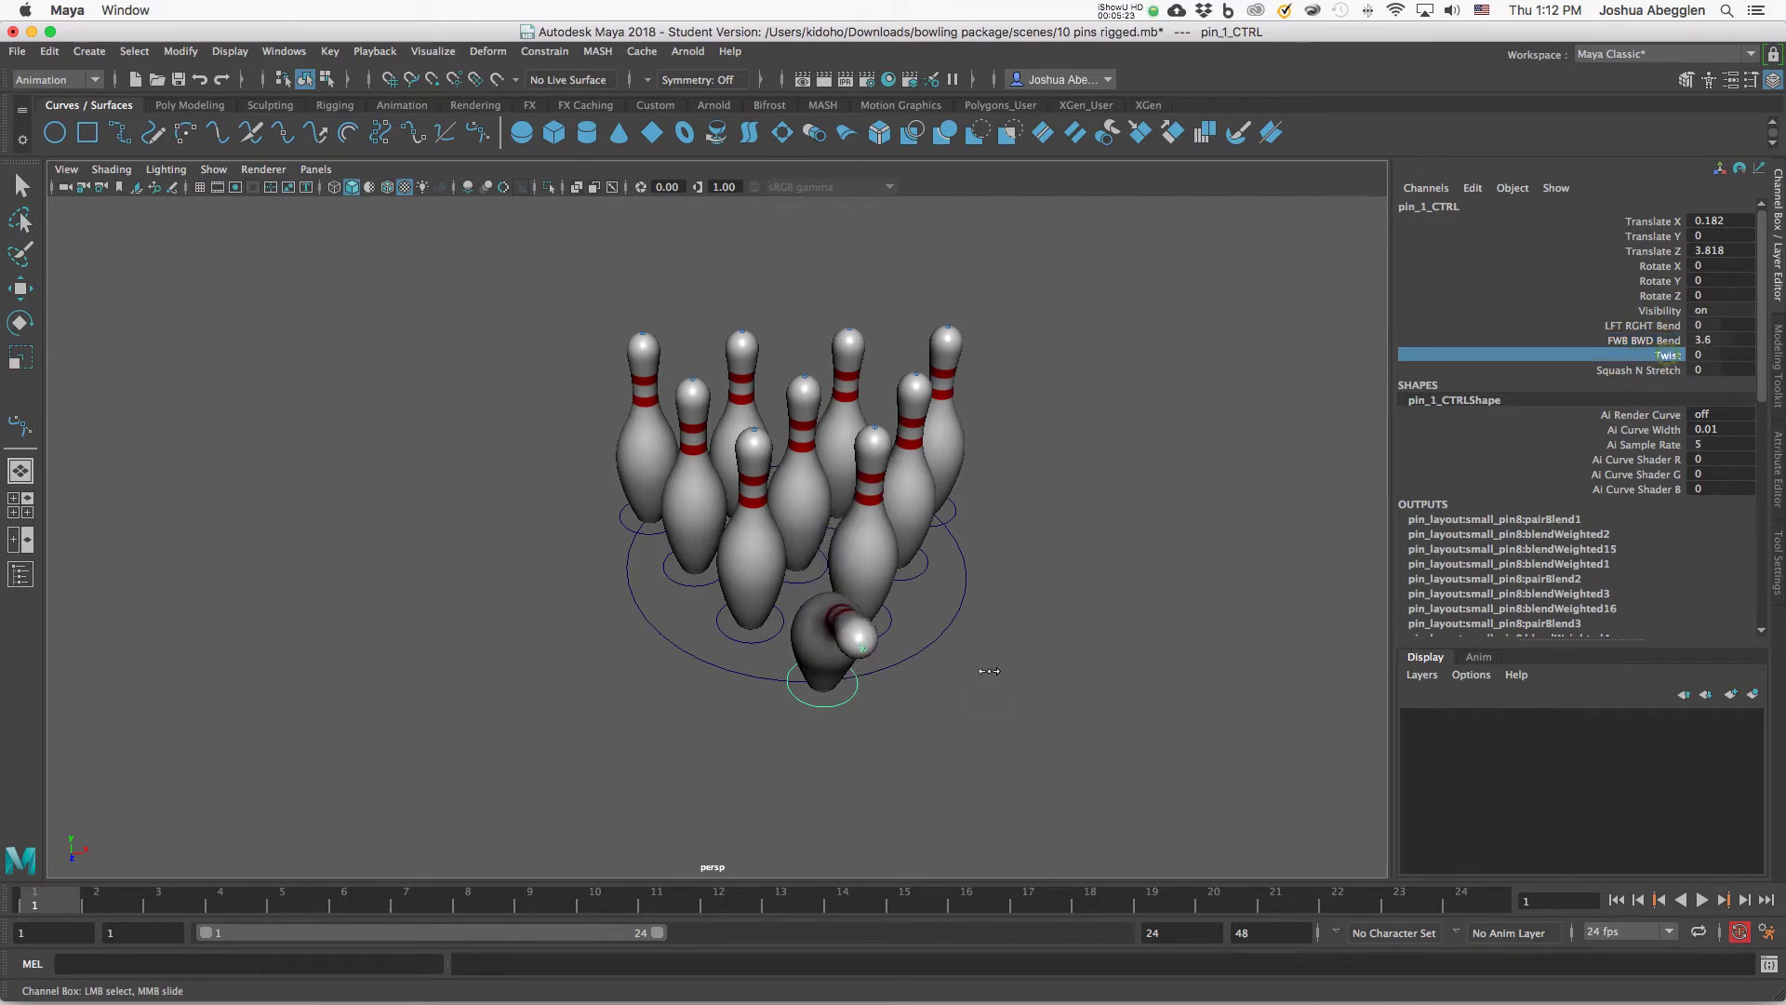
key(z)
key(z)
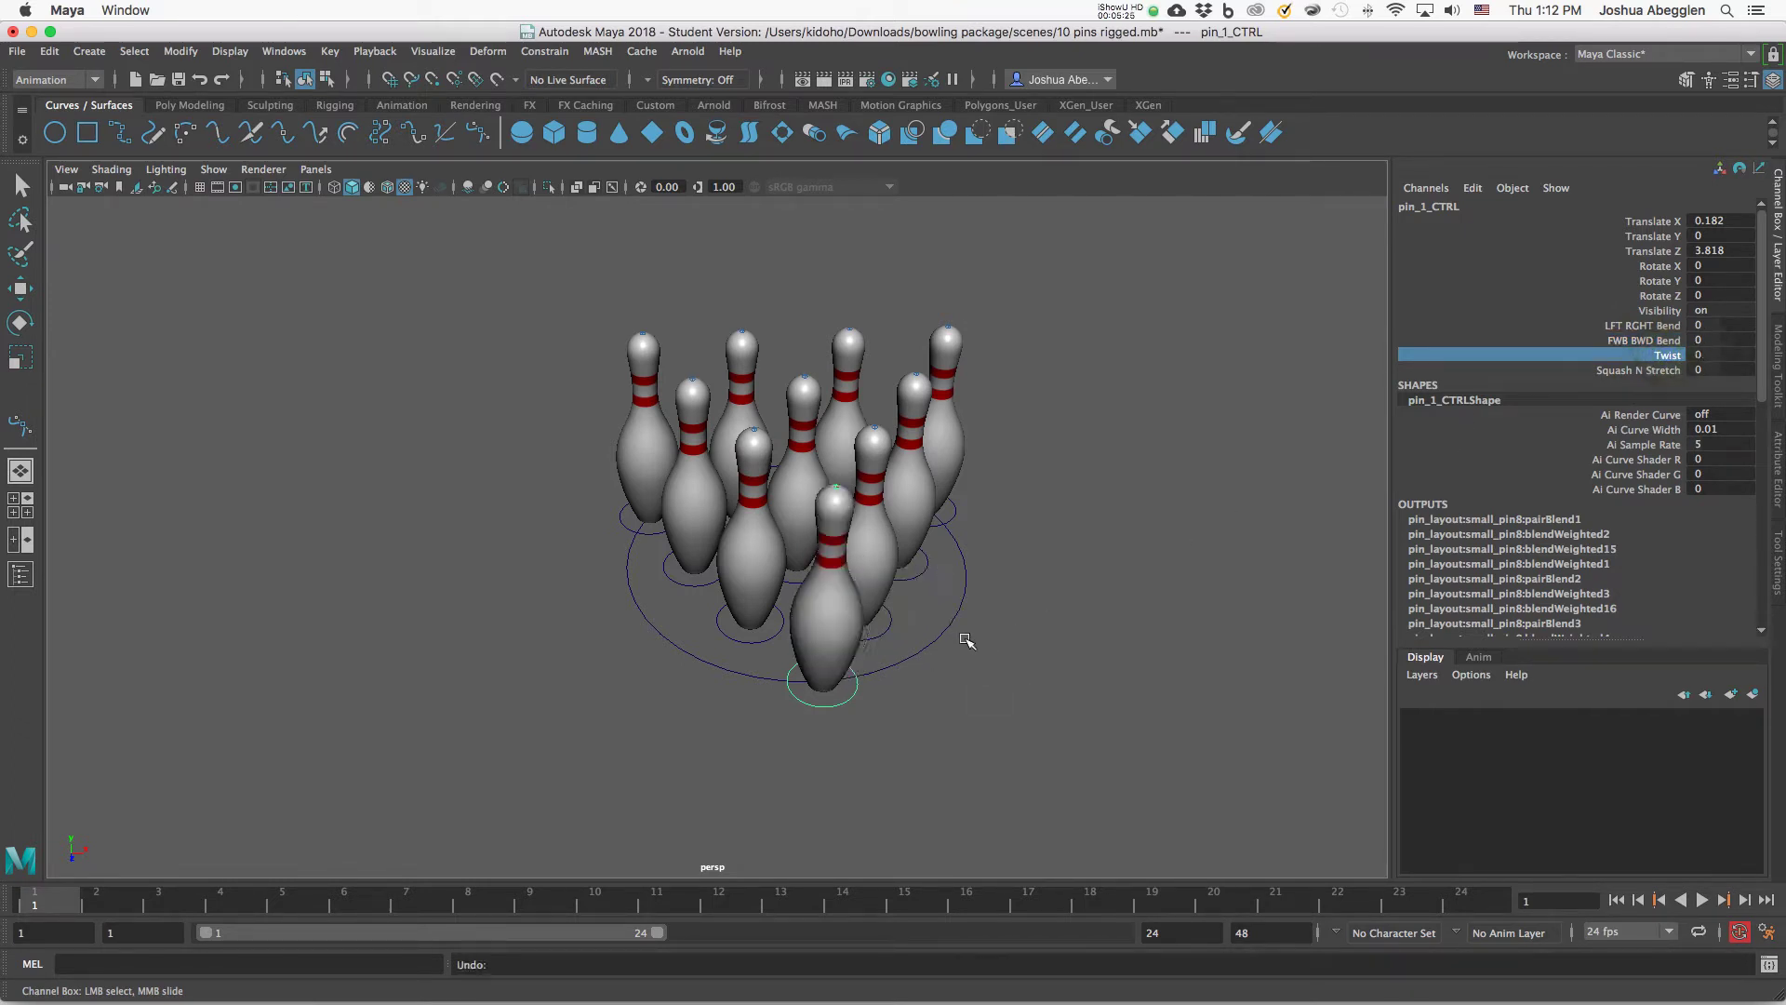
key(z)
Bend the seven pins along the two front sides of the triangle together, with an LFT RGHT Bend of 0.7.
mouse_move(963, 656)
alt+mouse_down()
mouse_move(980, 657)
mouse_move(963, 632)
alt+mouse_up()
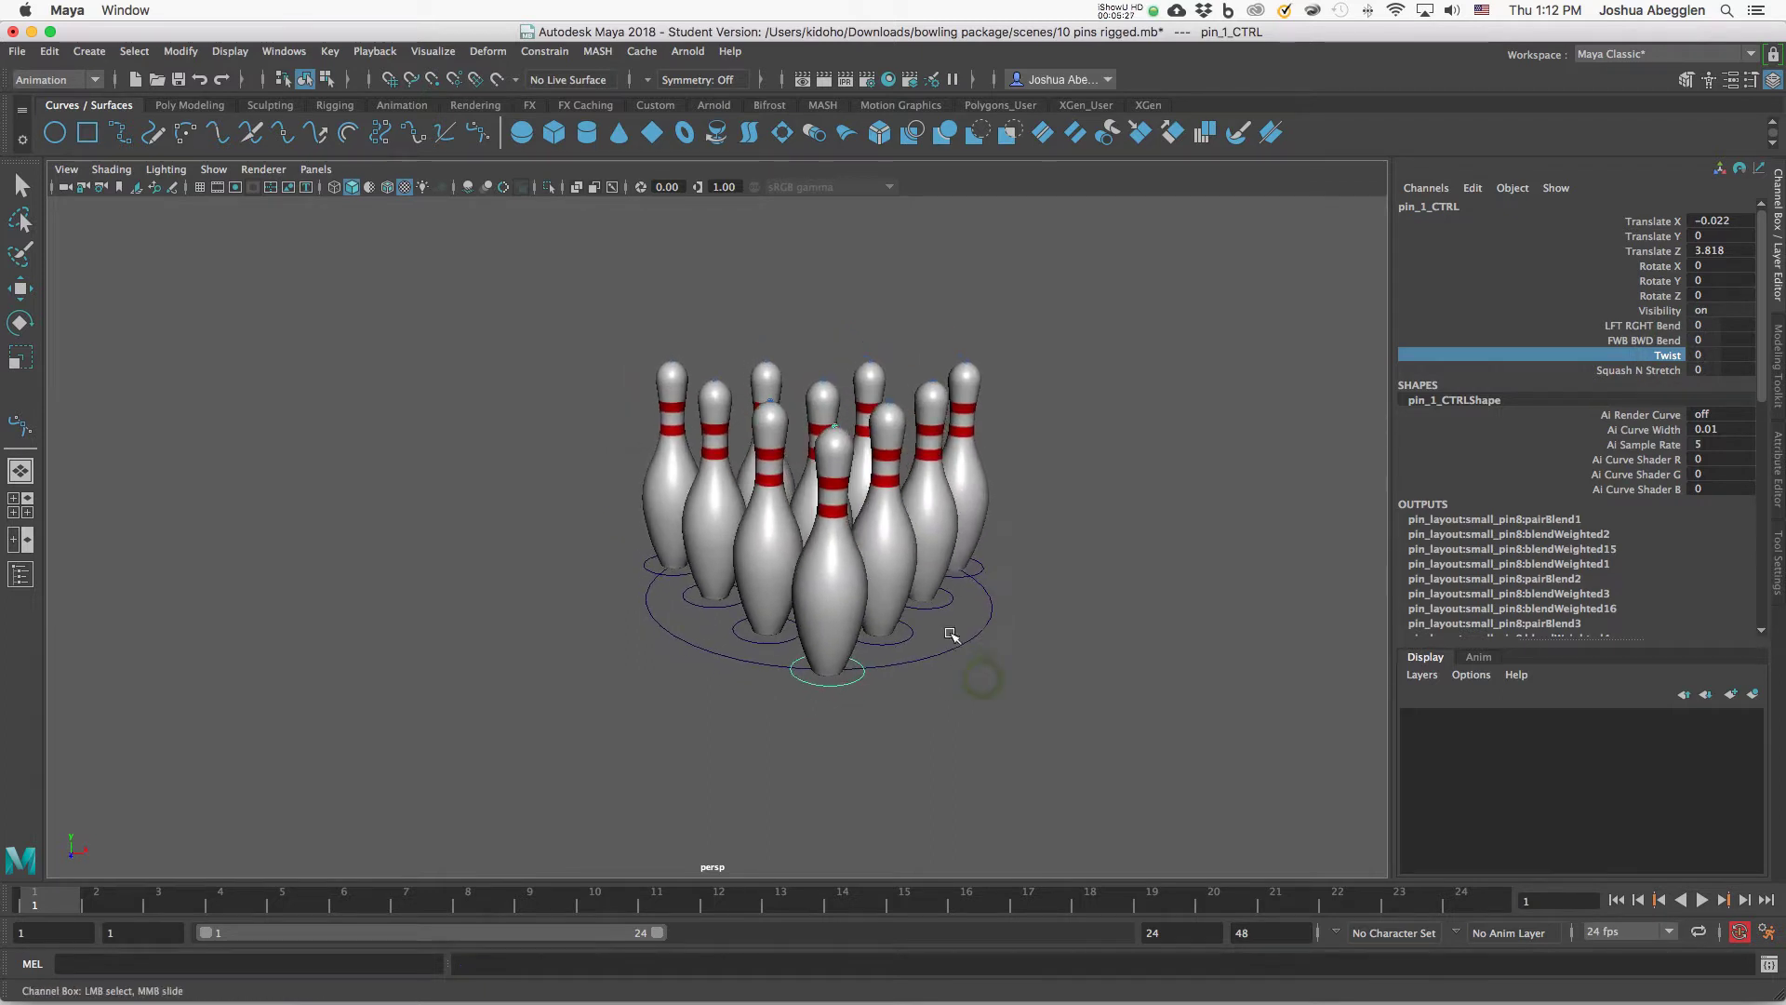
drag(621, 518, 1017, 663)
key(w)
click(915, 688)
click(847, 686)
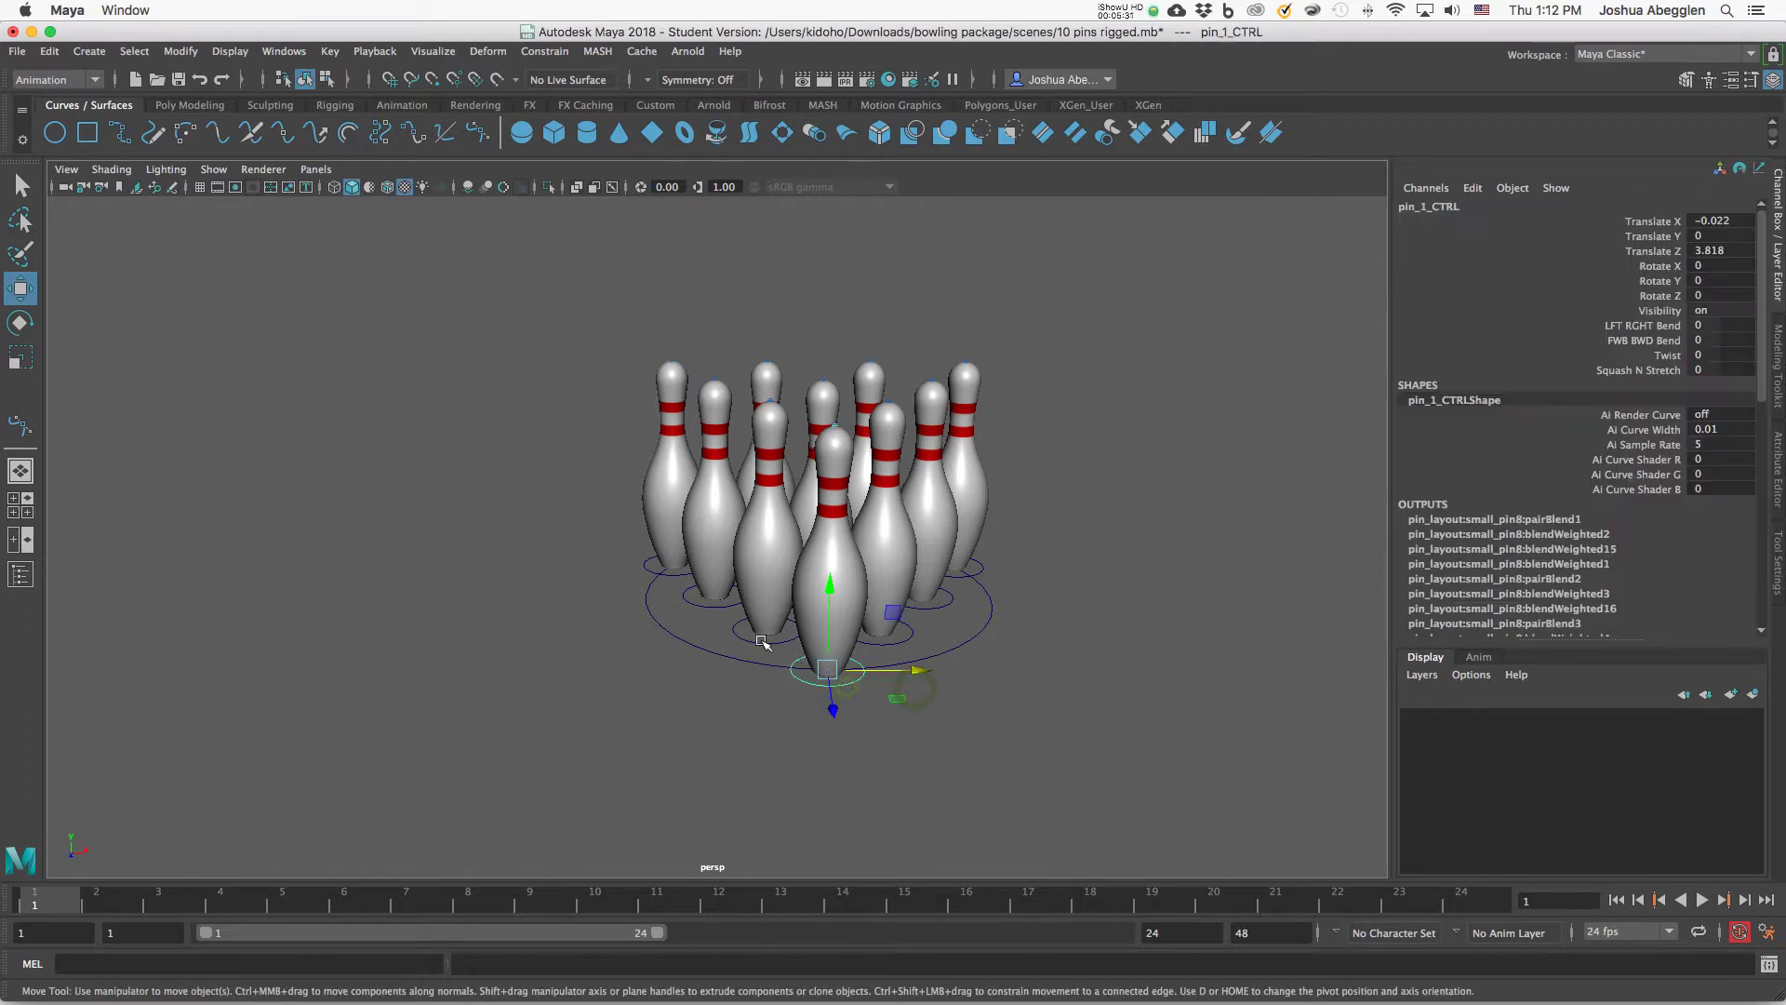
shift+click(898, 683)
shift+click(916, 693)
shift+click(931, 603)
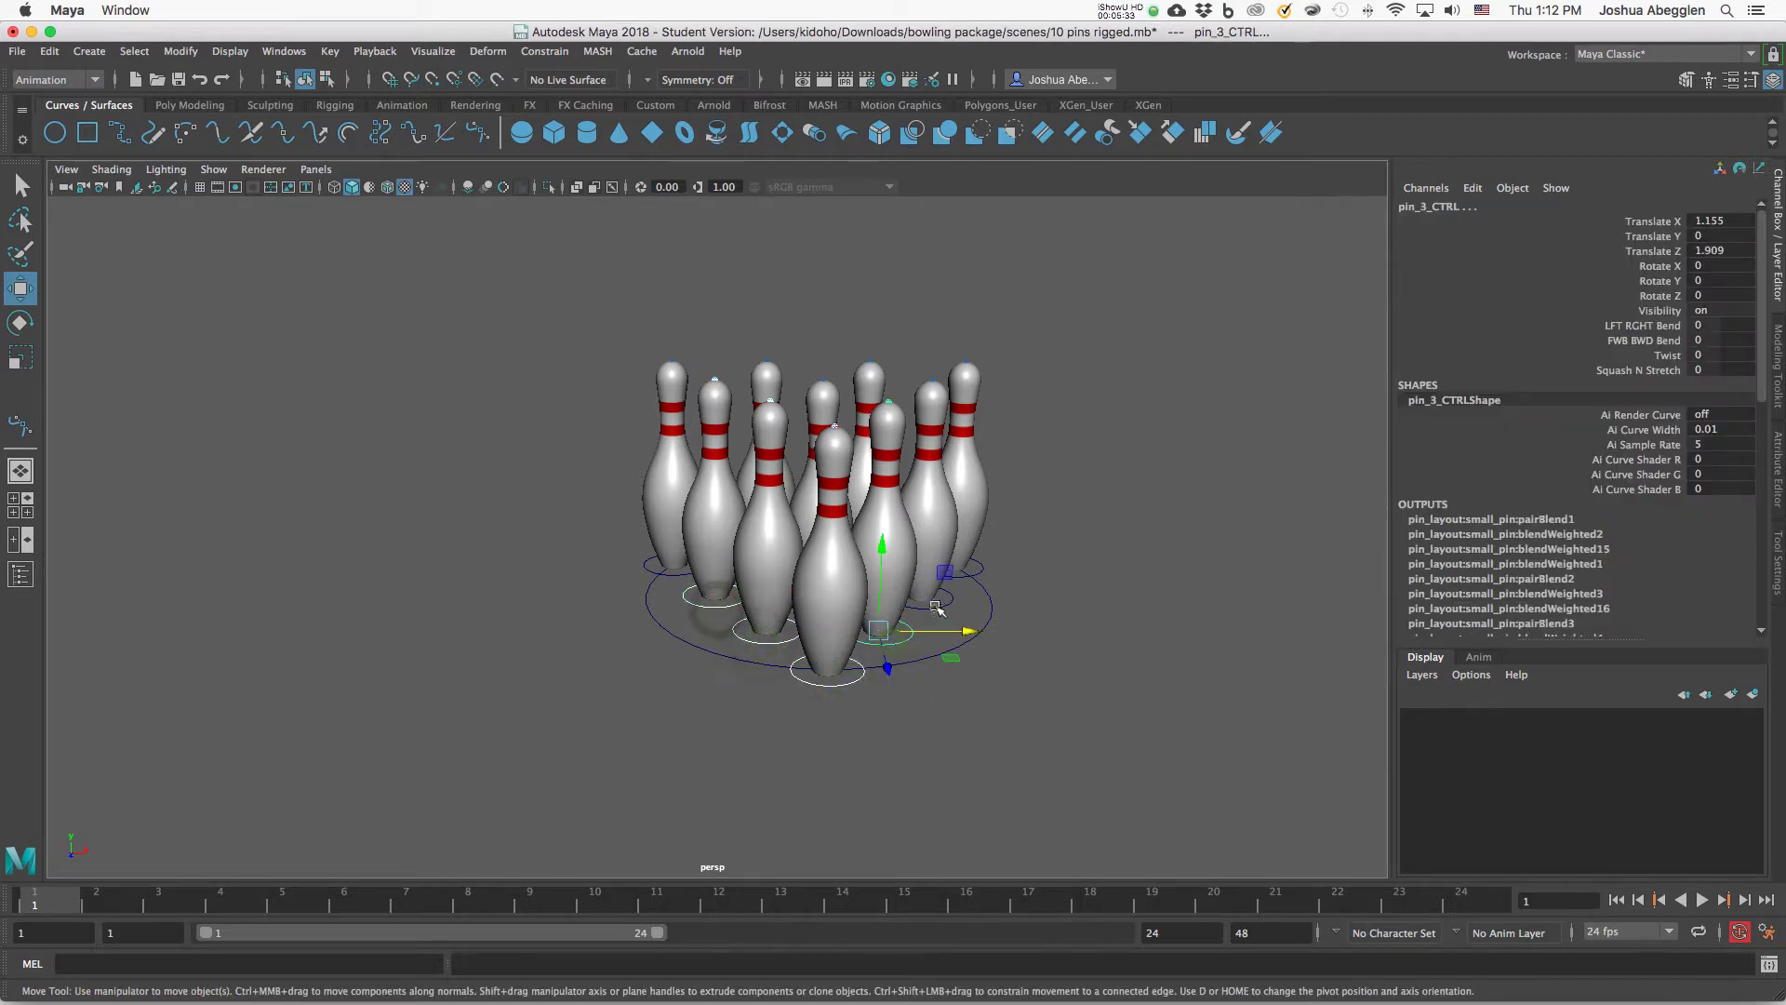
shift+click(986, 567)
shift+click(651, 564)
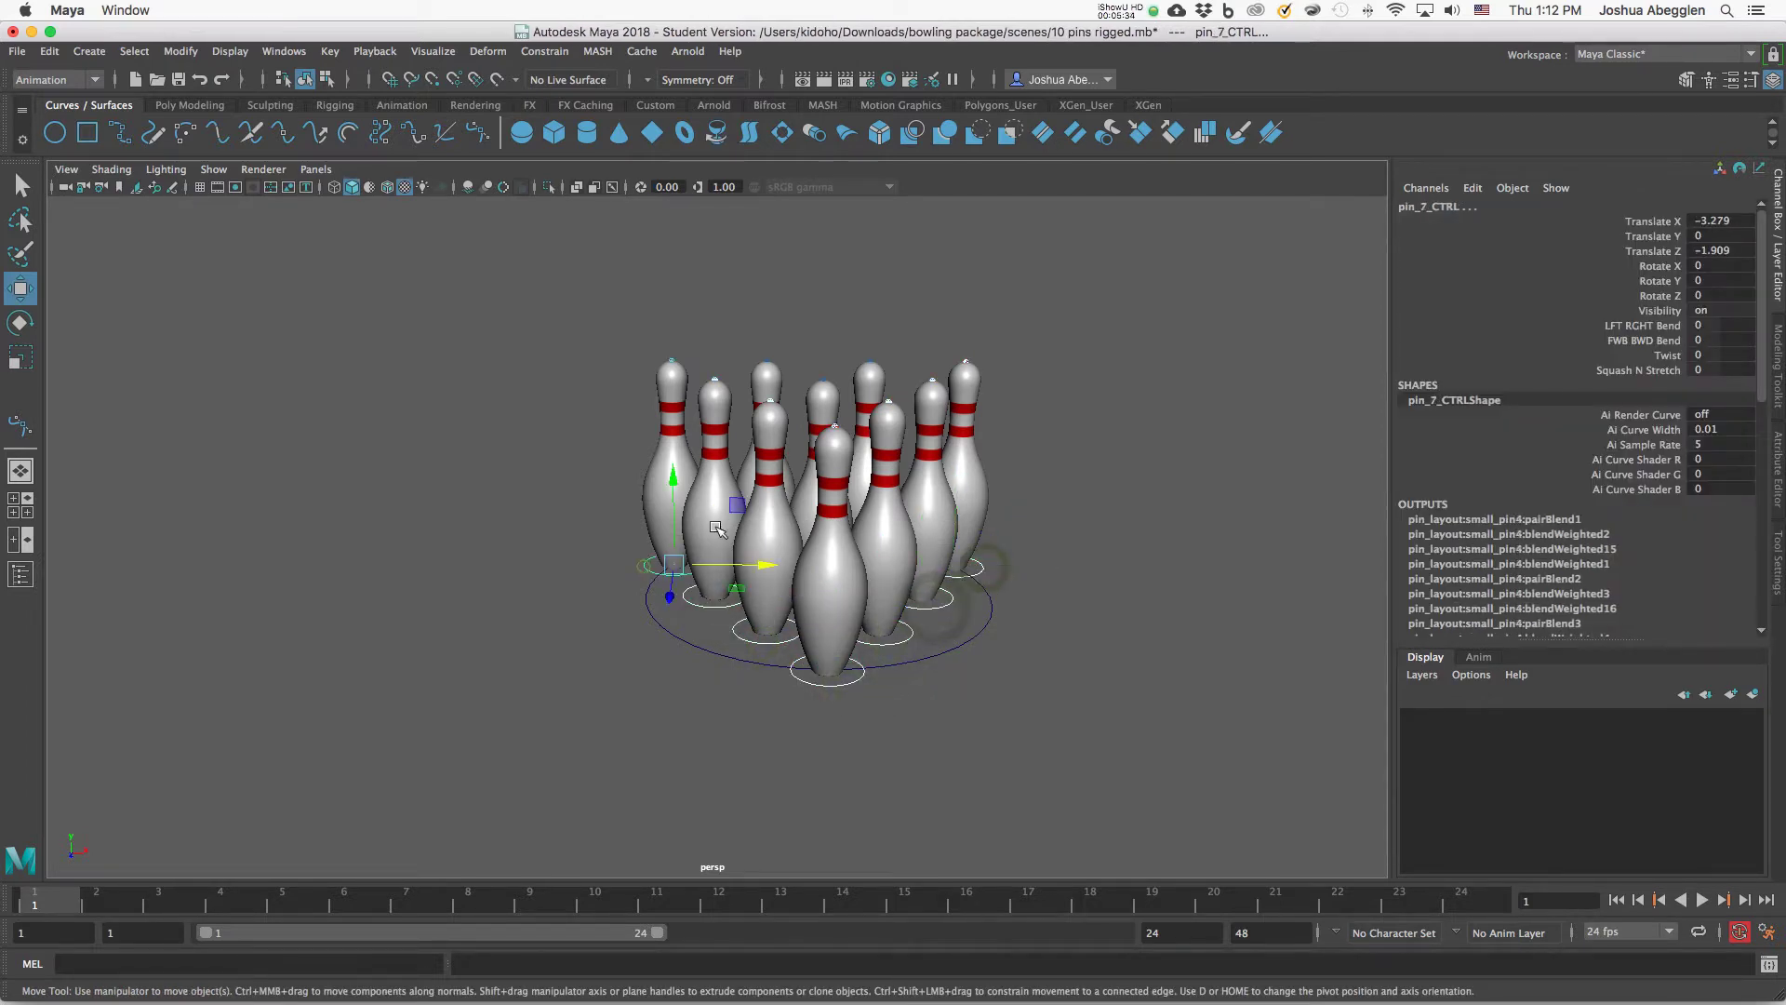
click(1642, 326)
middle_drag(1051, 570, 1037, 614)
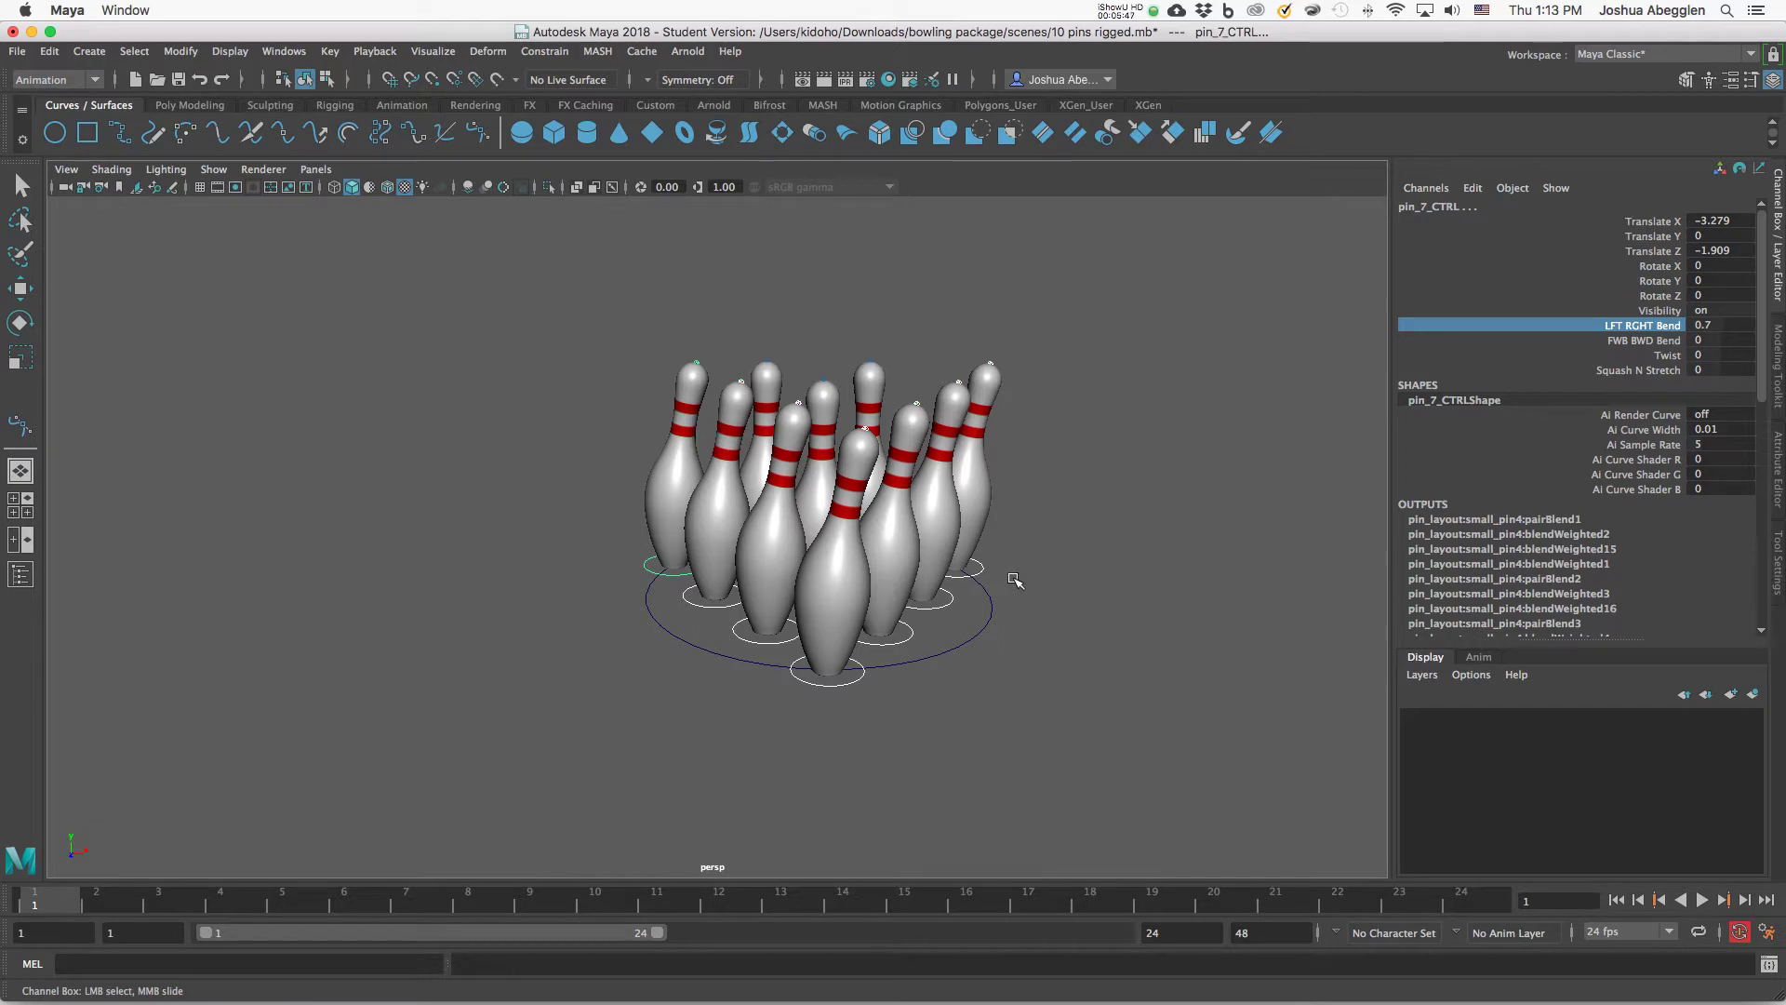
Open the scene Lane.mb without saving the changes to the pins scene, accepting the student version notice.
key(super+o)
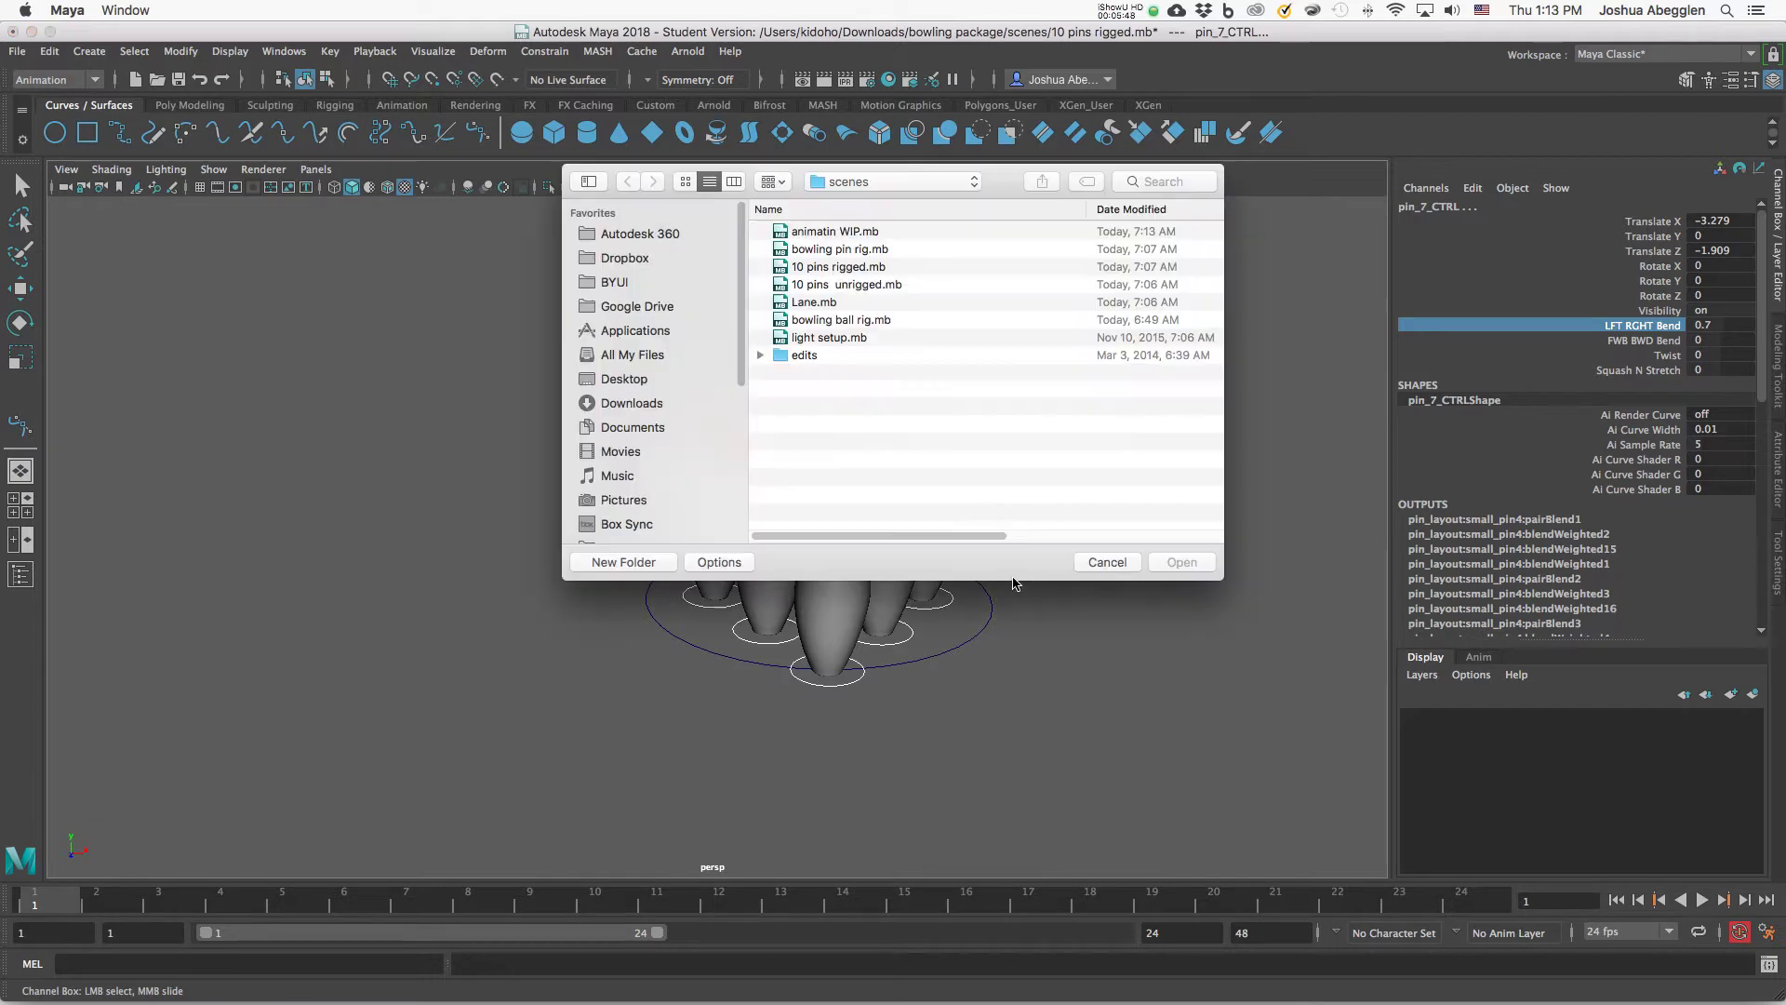
double_click(841, 301)
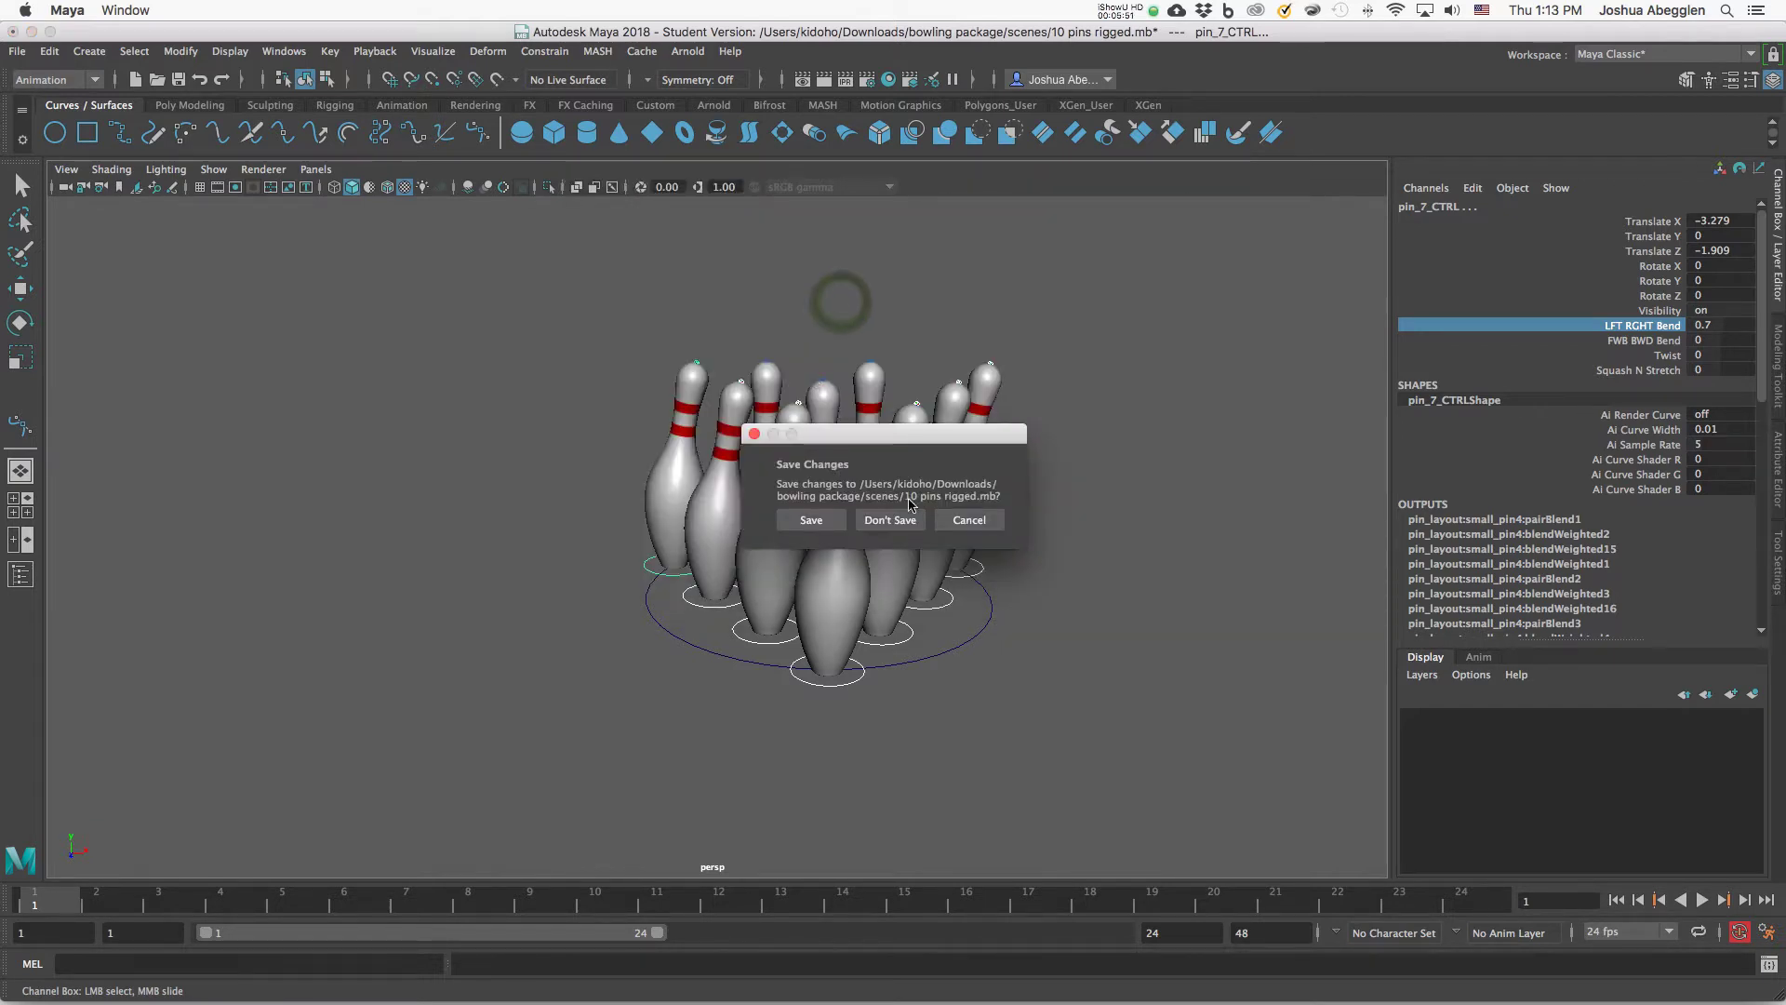
click(900, 522)
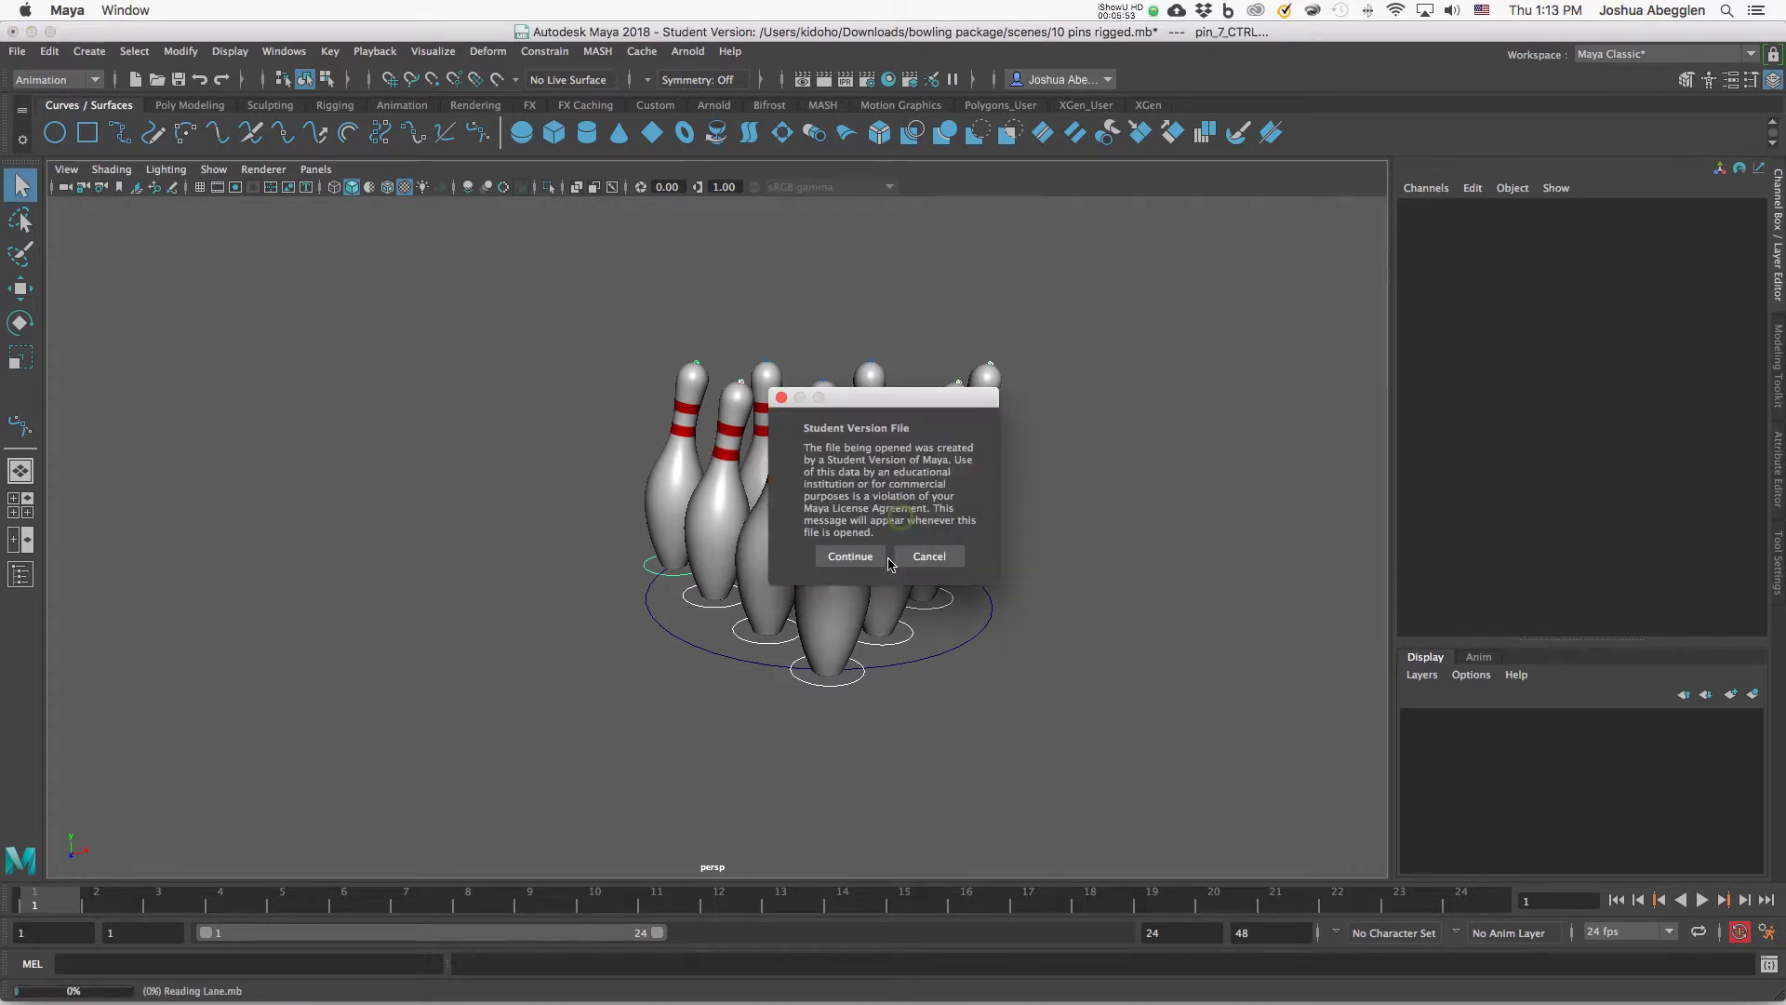
click(860, 557)
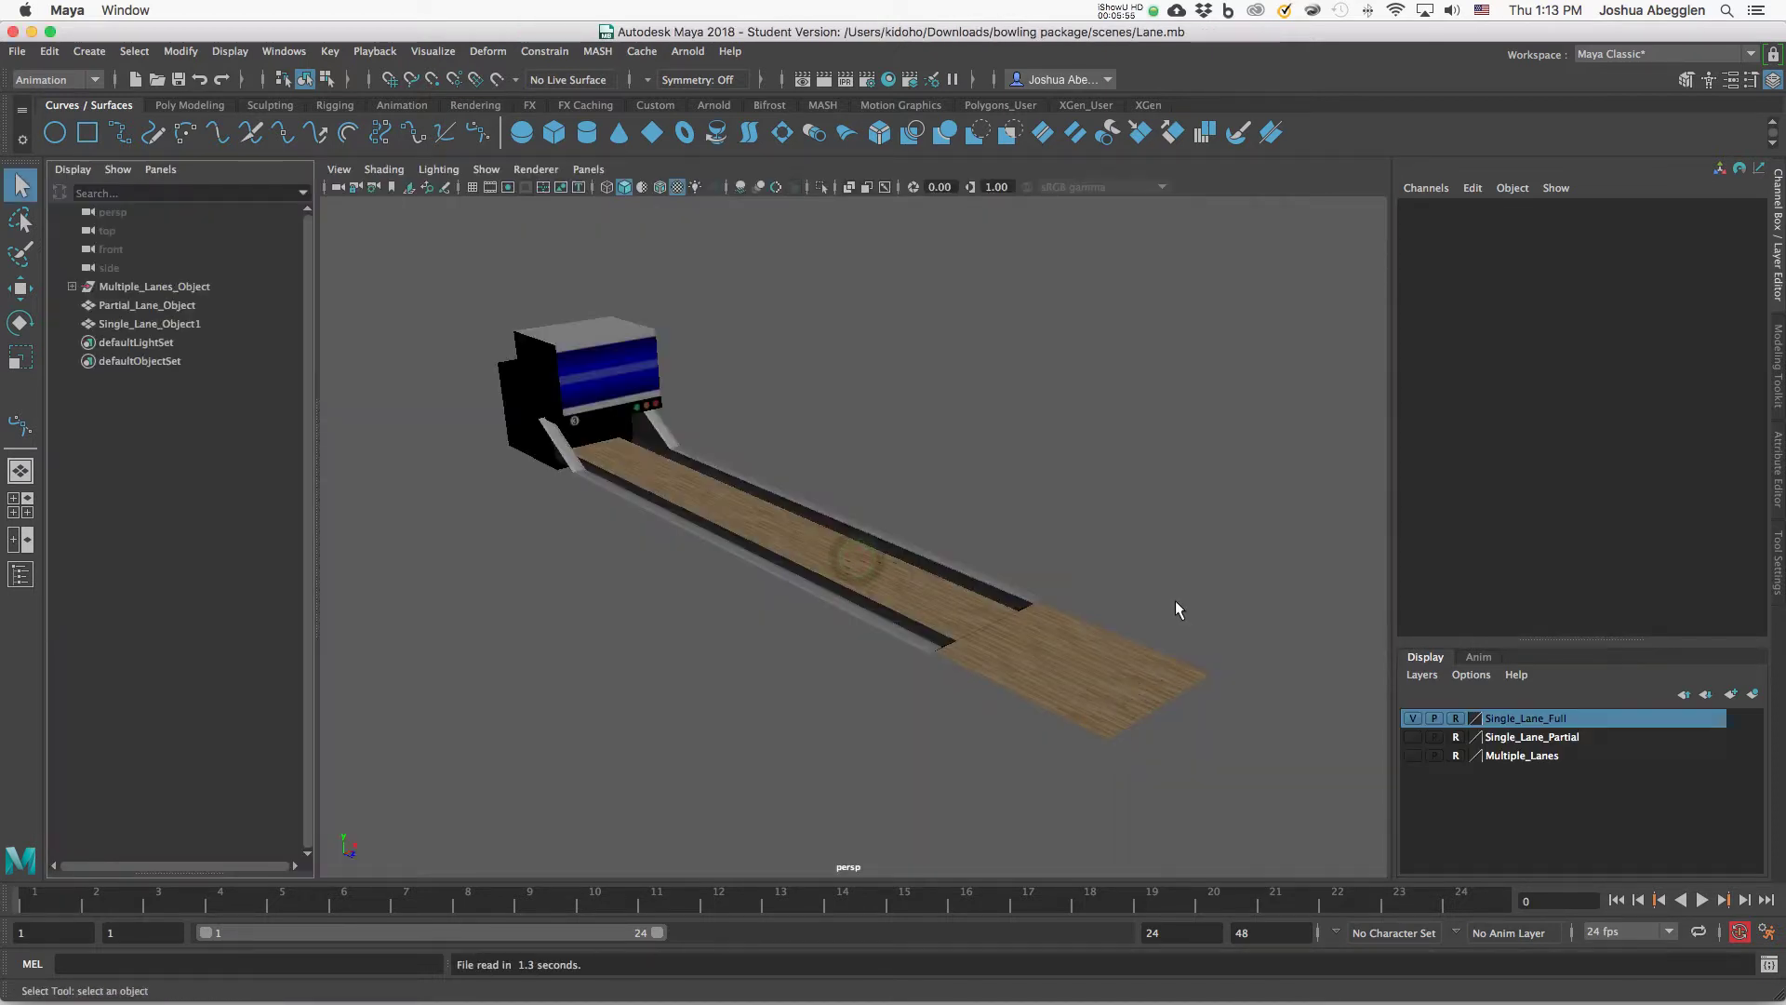
Test selecting the full single lane, and switch the Single_Lane_Full layer to reference to protect it from selection.
alt+drag(1168, 592, 1080, 714)
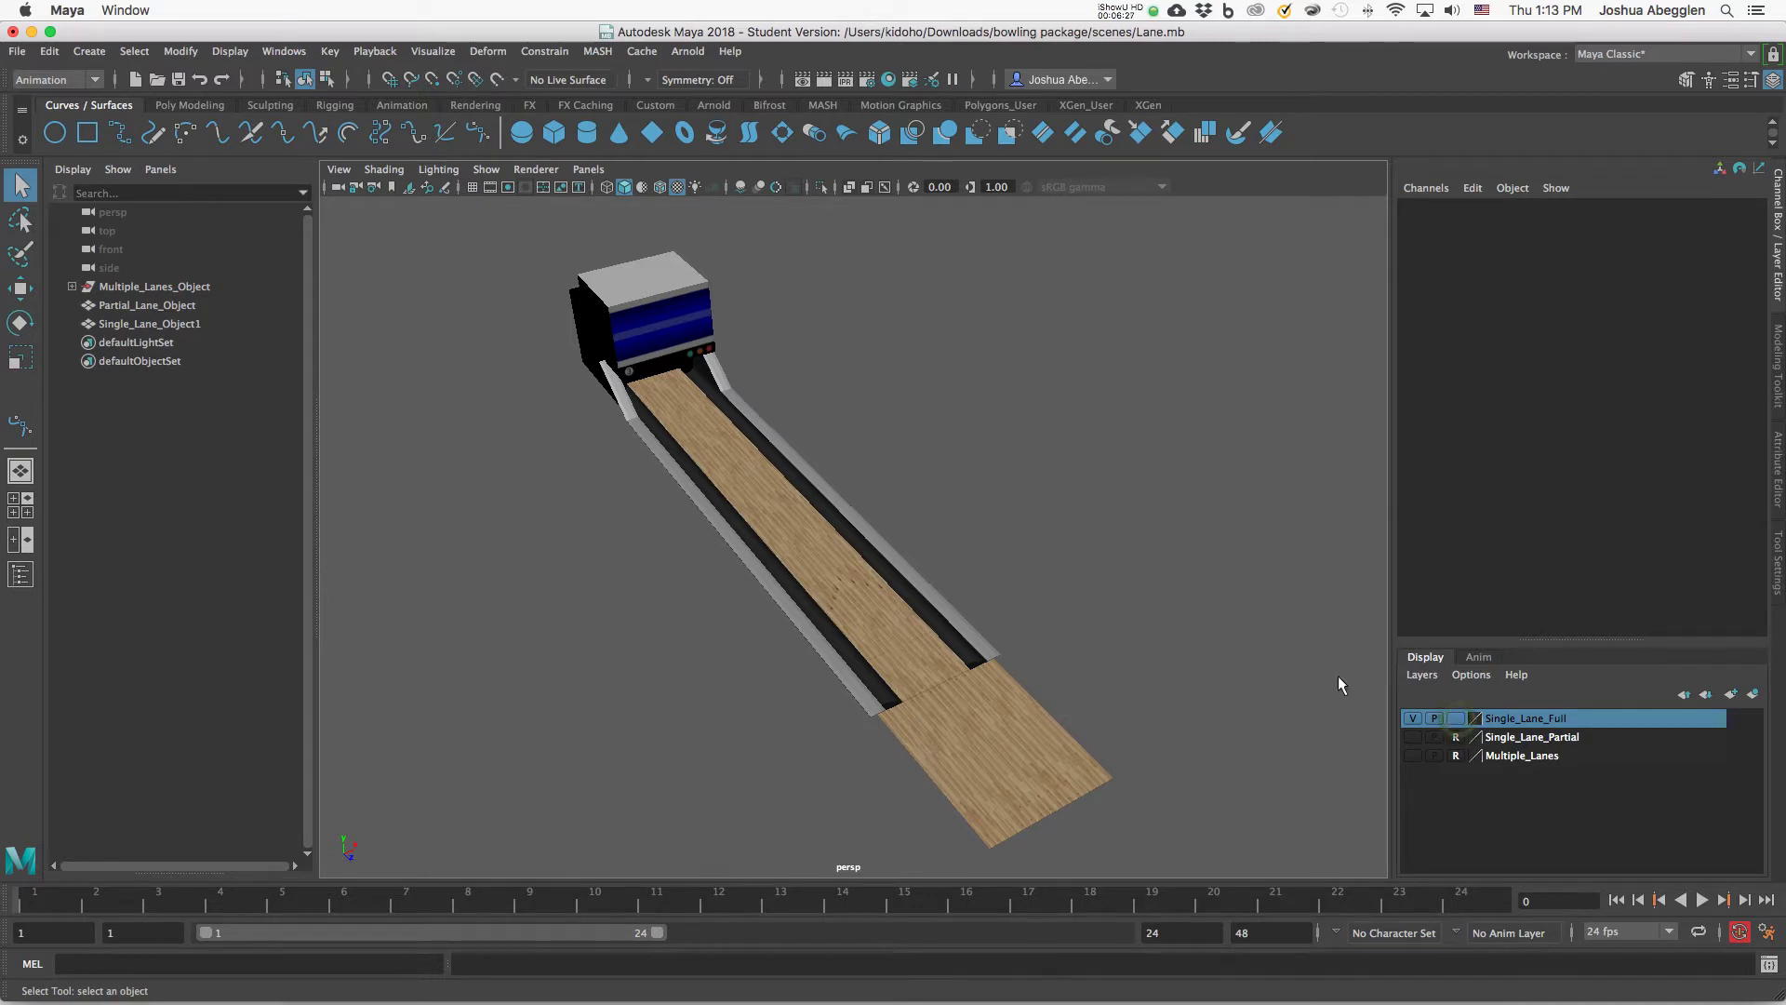
click(1040, 735)
click(1456, 720)
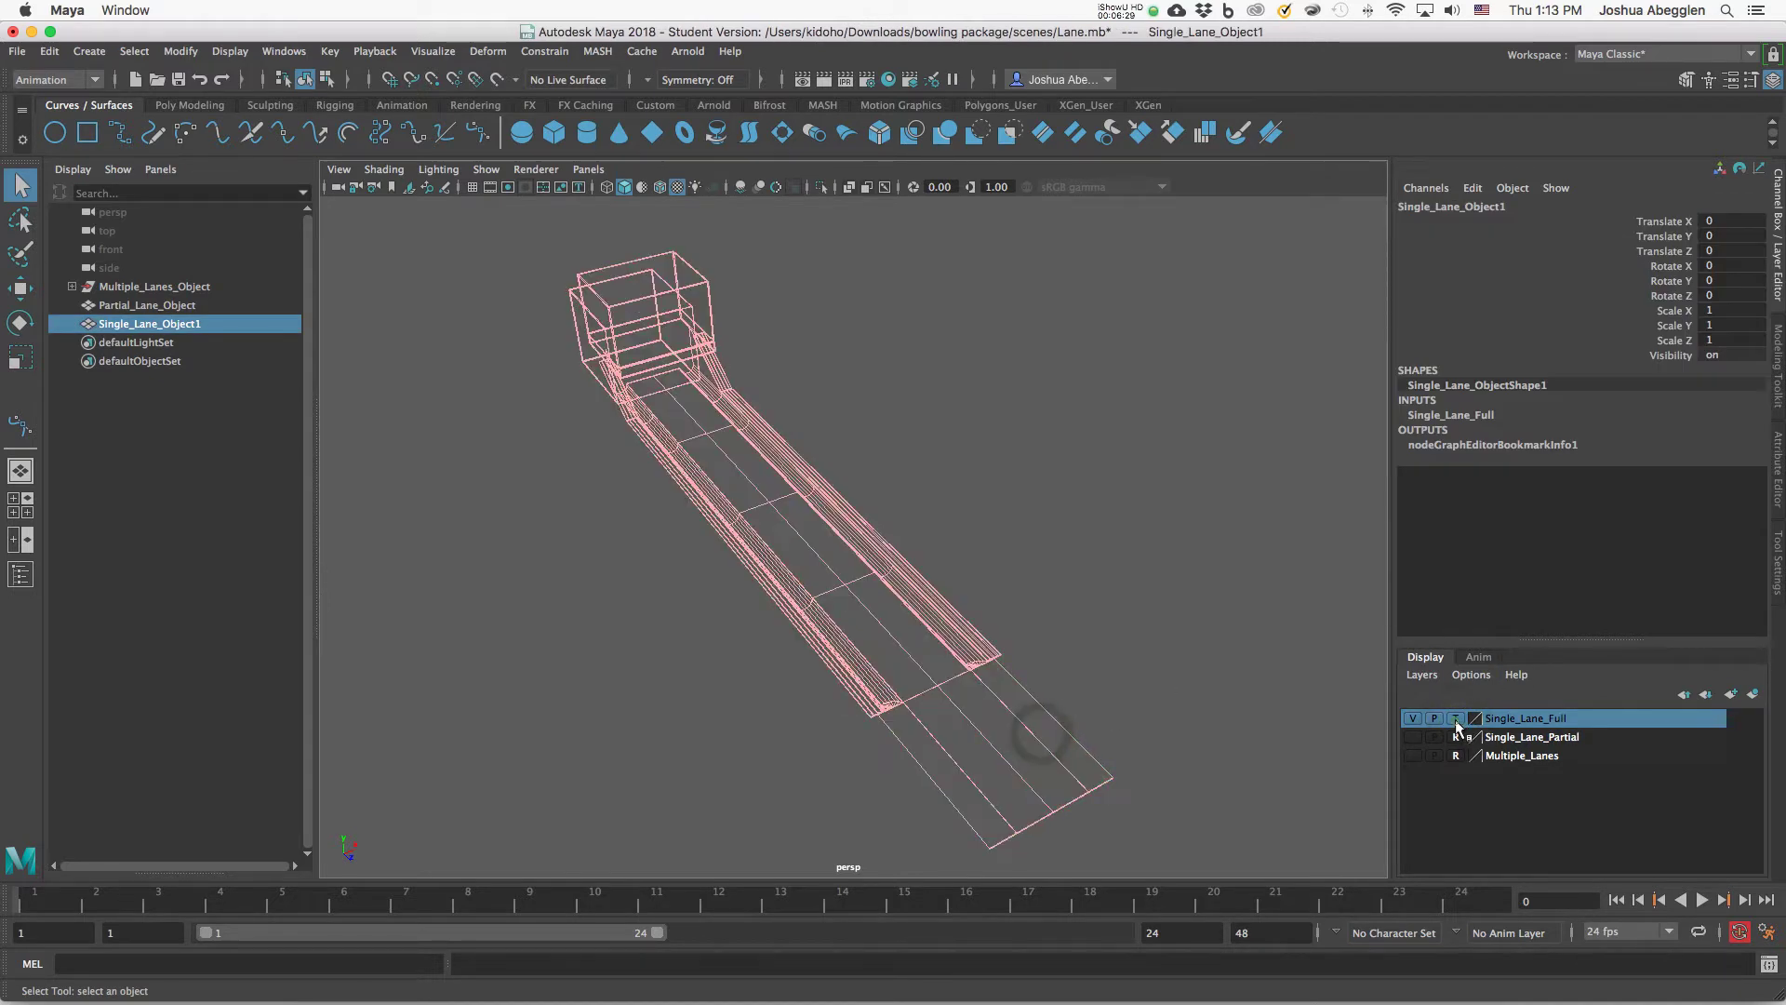
click(1456, 720)
click(1103, 715)
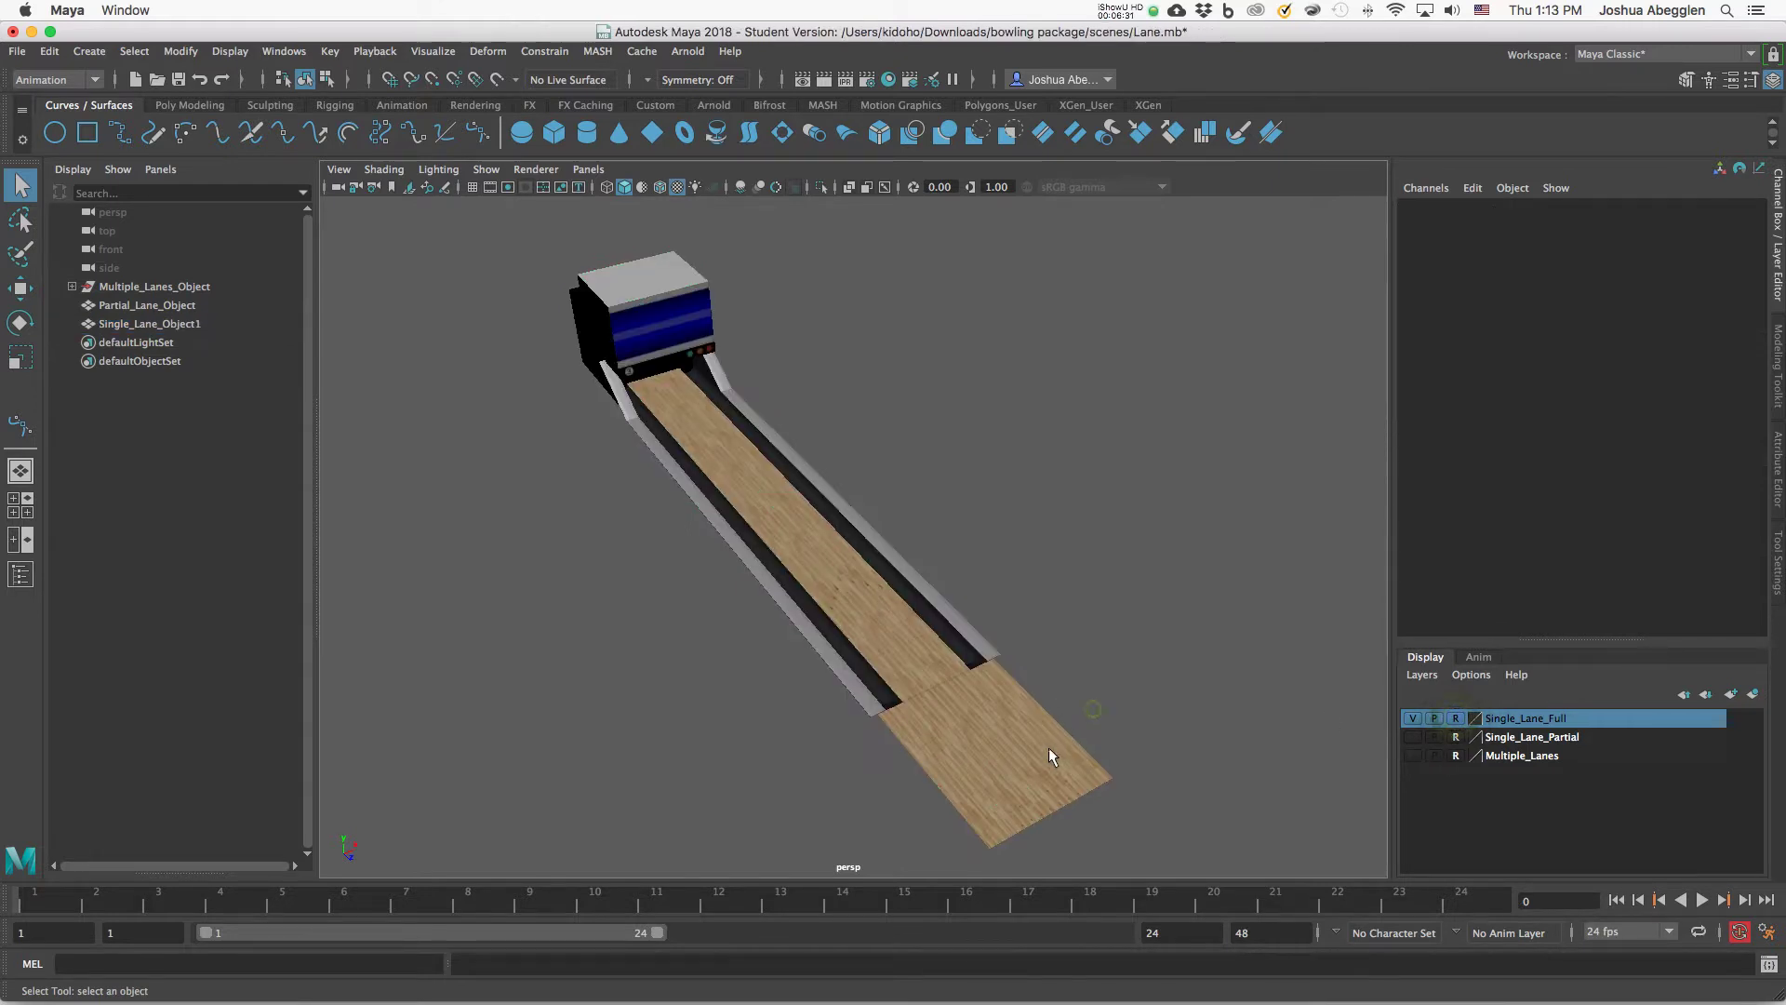
Hide the Single_Lane_Full layer and show the Single_Lane_Partial layer in its place.
click(1414, 719)
click(1414, 719)
click(1414, 719)
click(1413, 737)
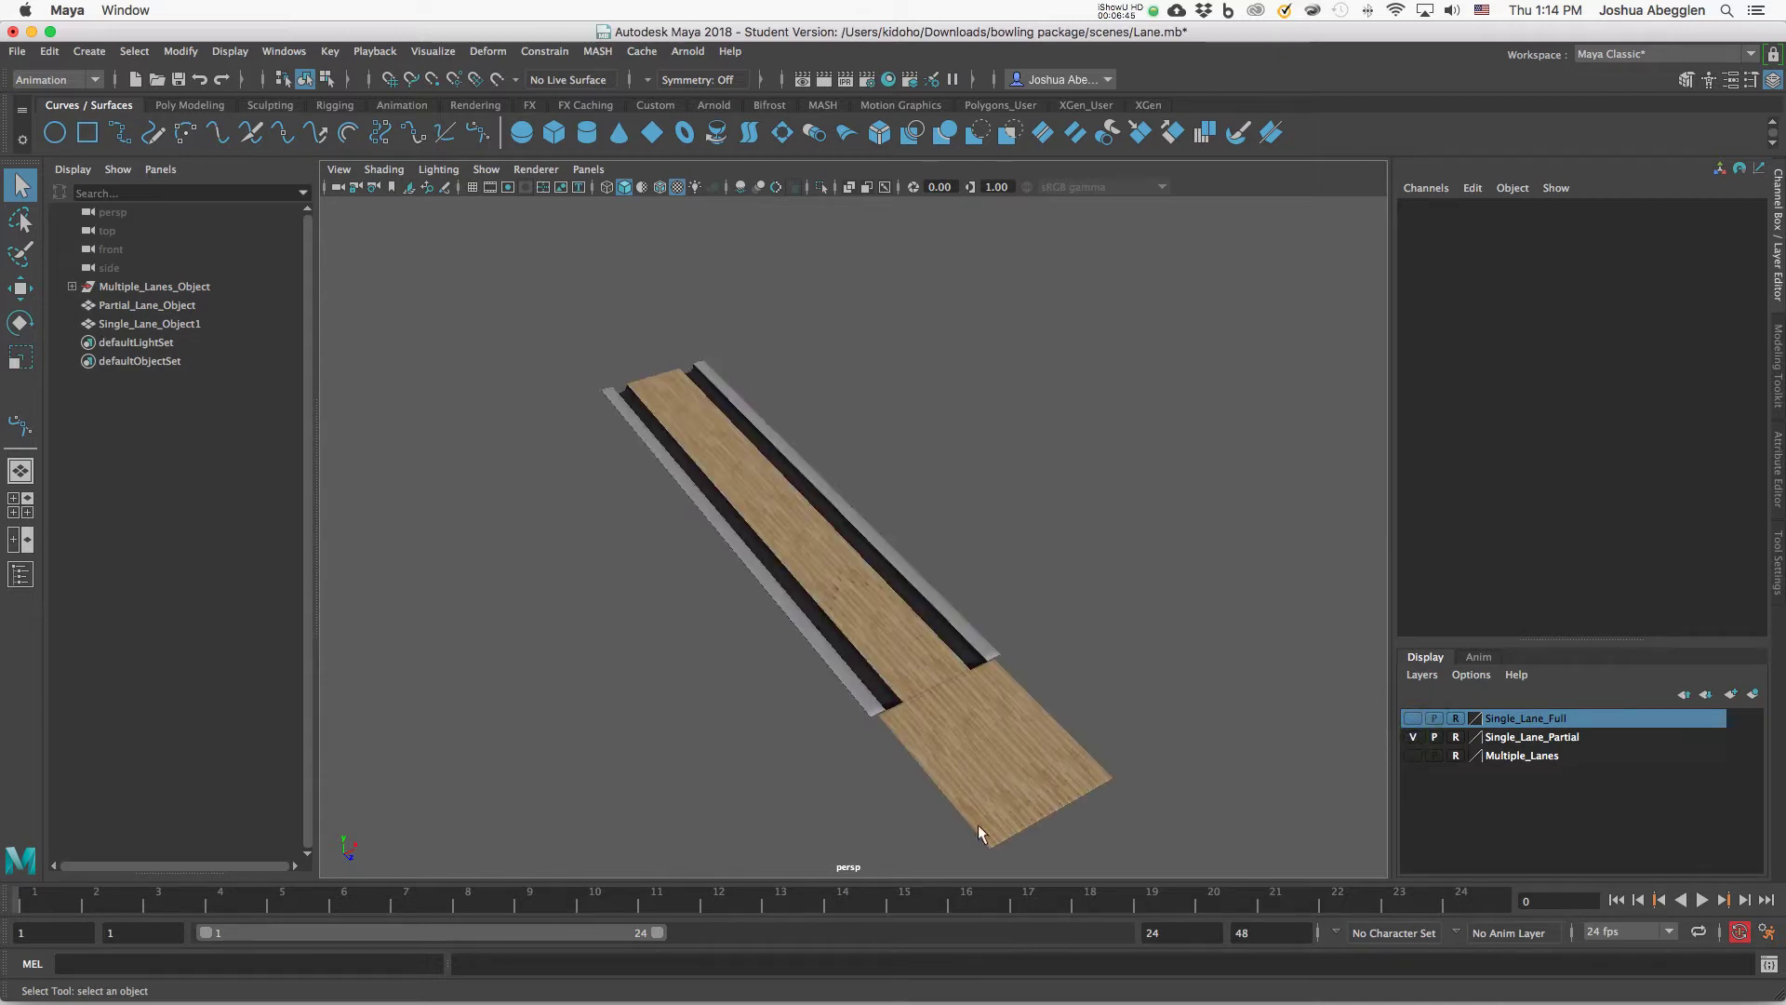
Hide the Single_Lane_Partial layer and show the Multiple_Lanes layer.
click(1414, 736)
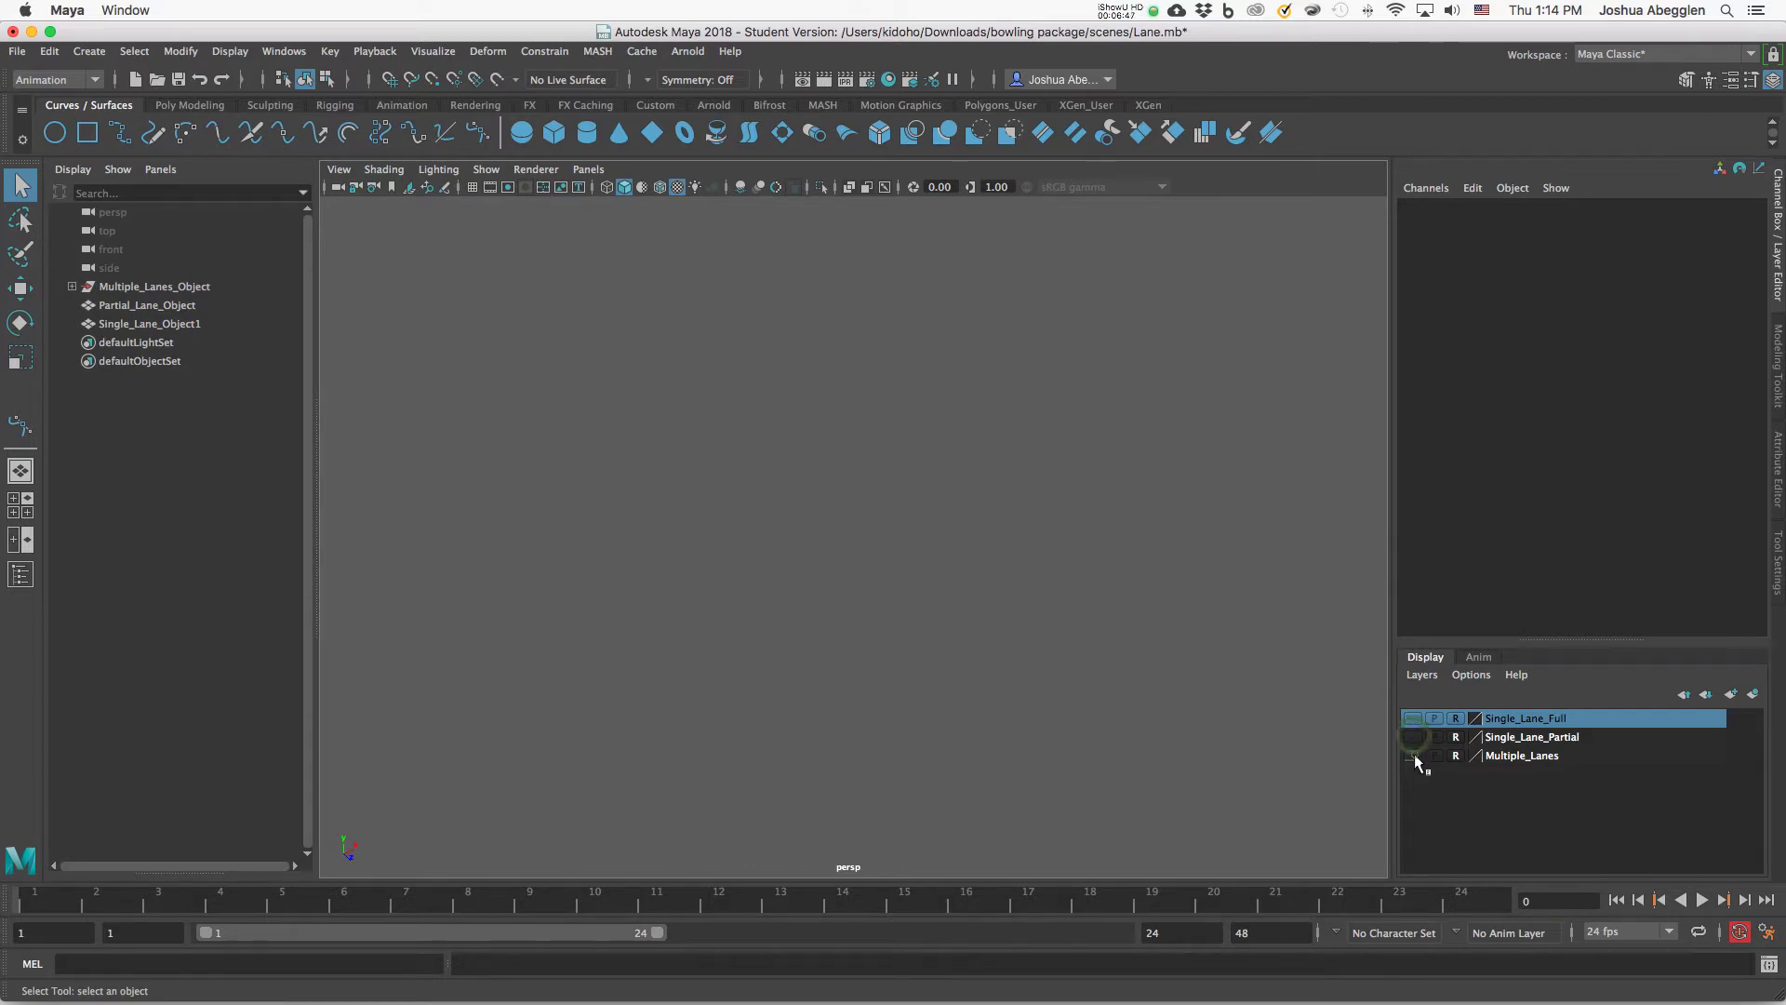
click(1414, 756)
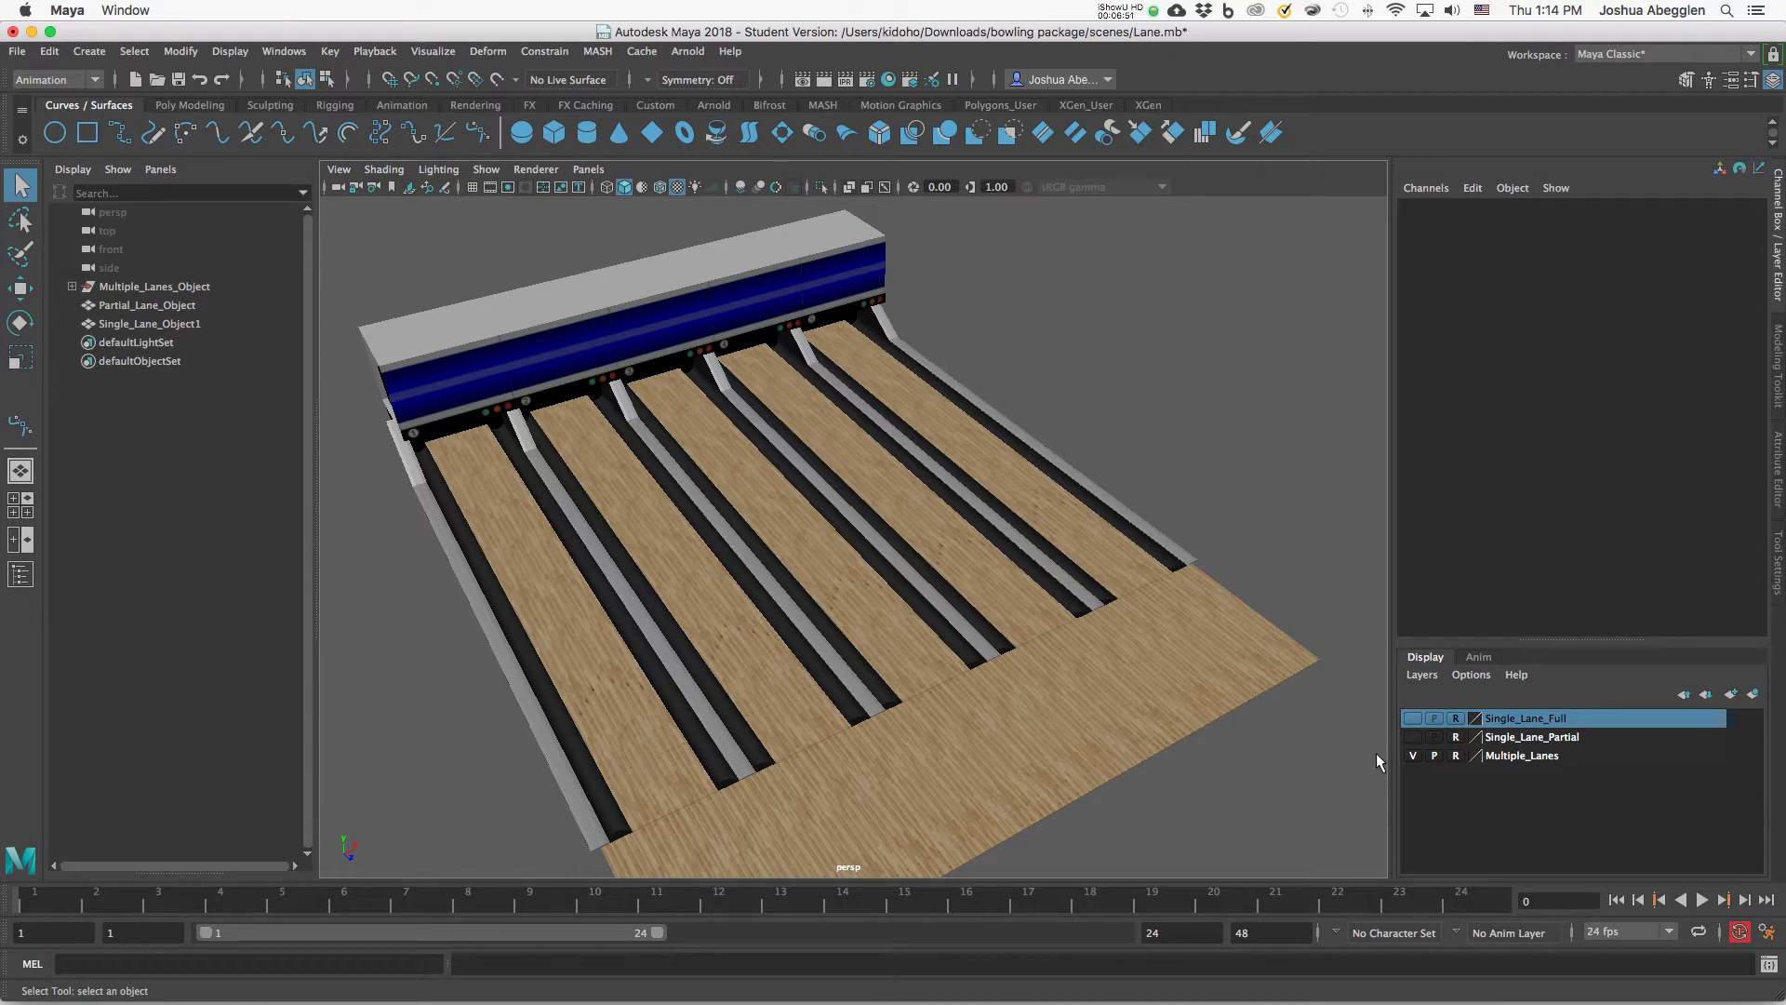
alt+drag(1377, 761, 1069, 638)
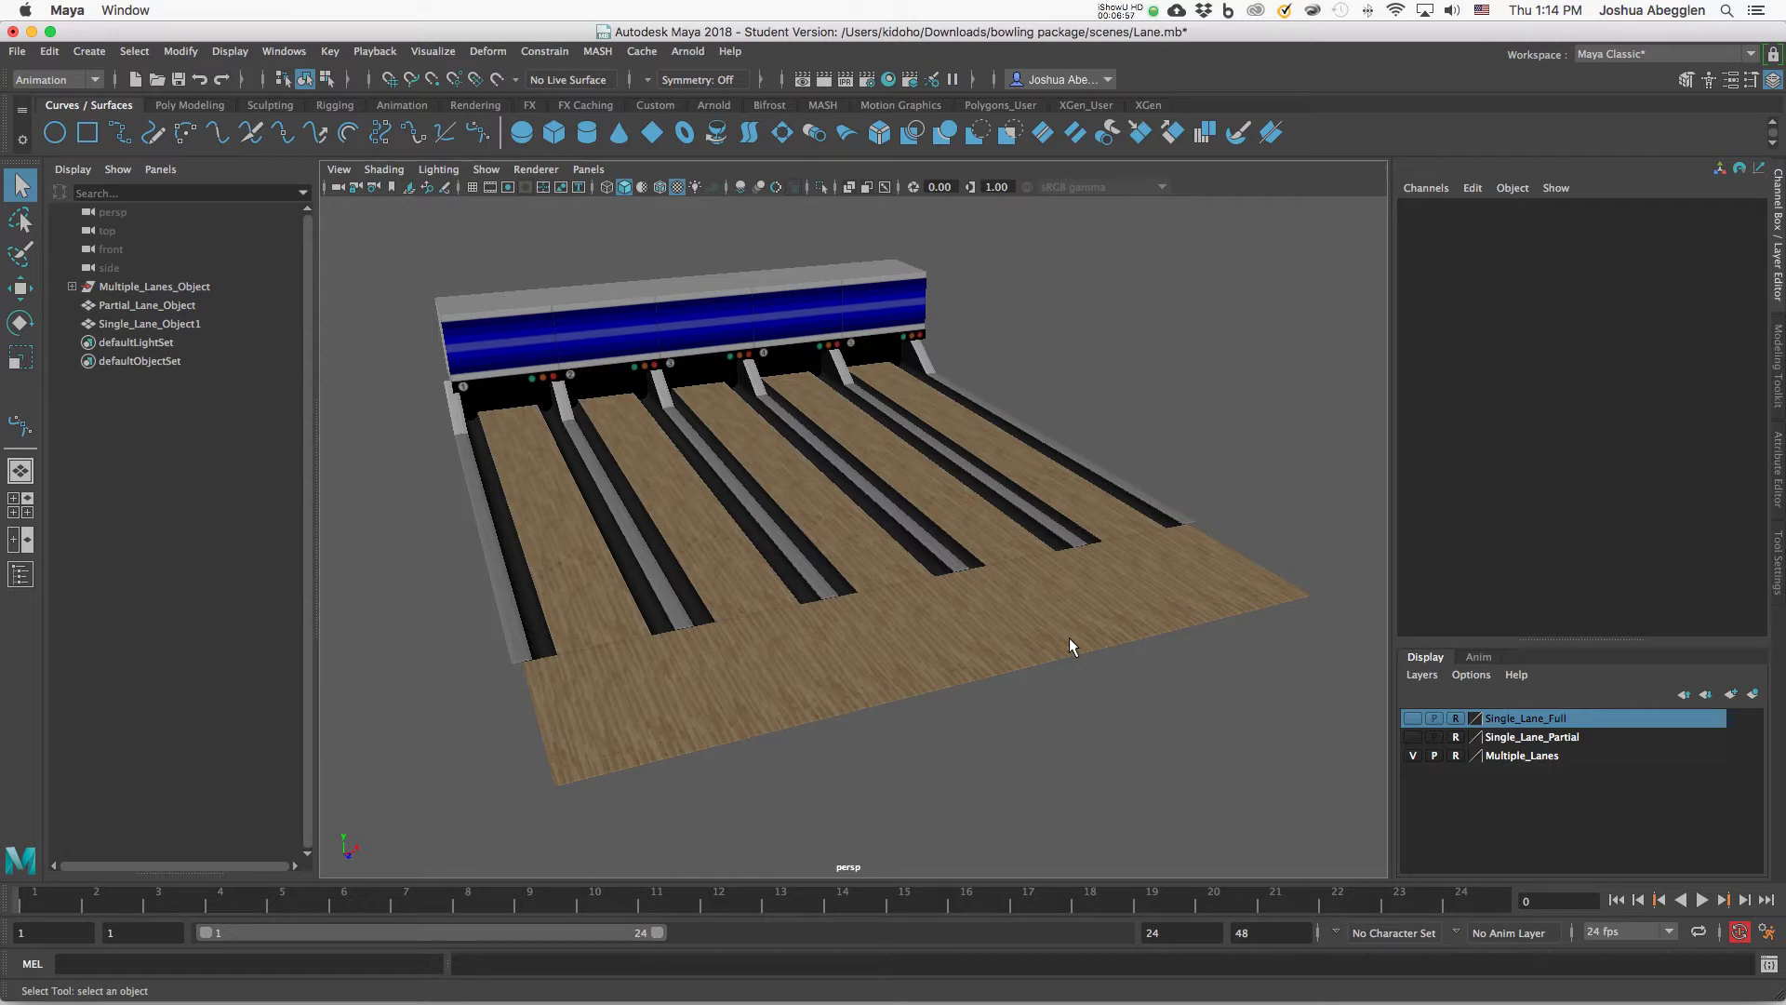
Import 10 pins unrigged.mb into the lane scene, accepting the student version notice.
click(16, 51)
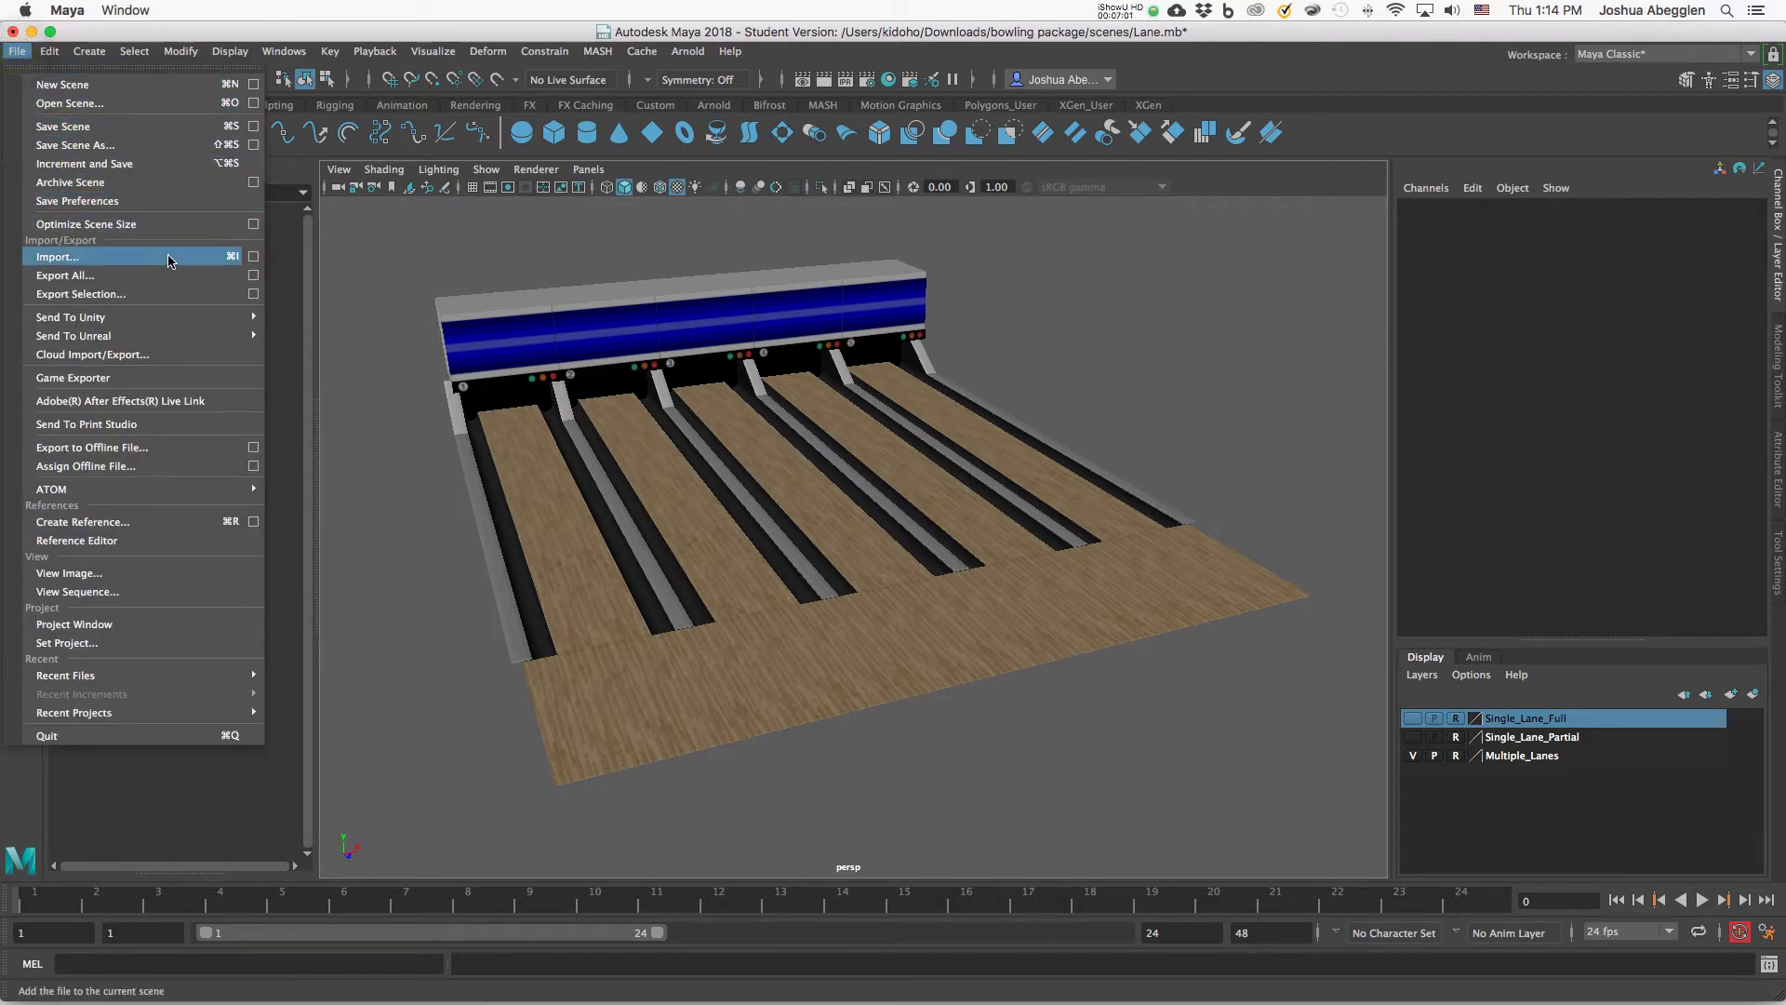
click(231, 258)
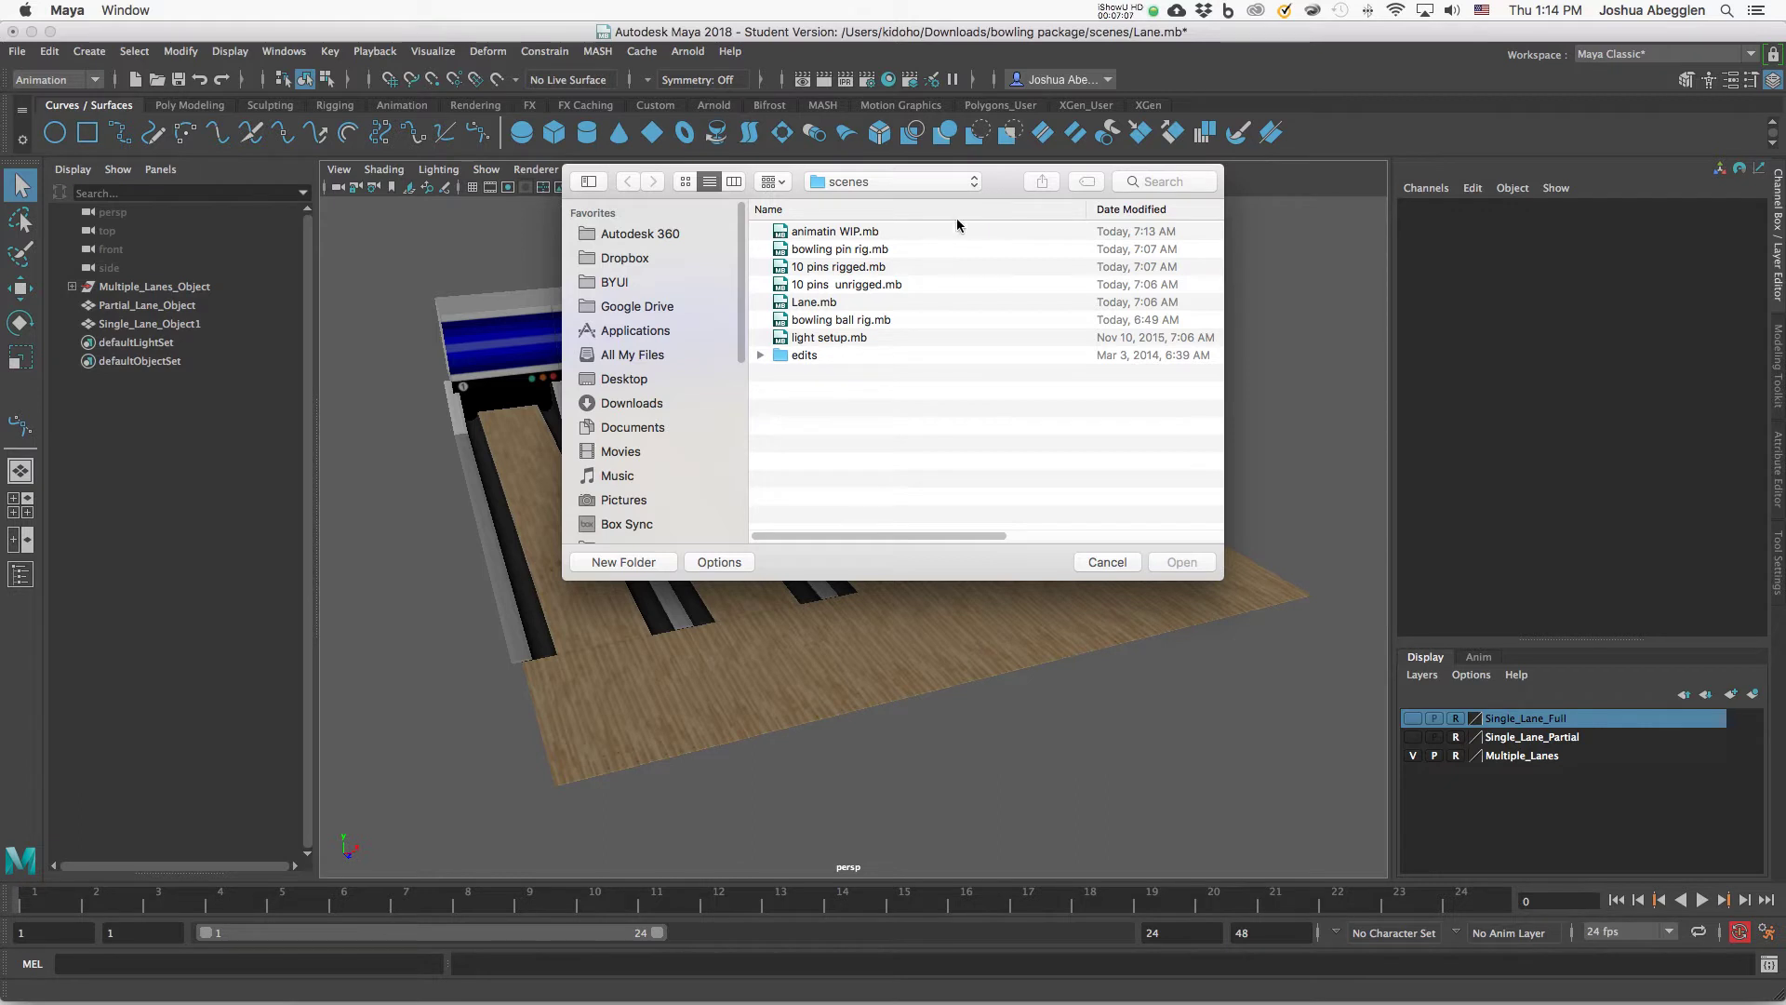
click(917, 286)
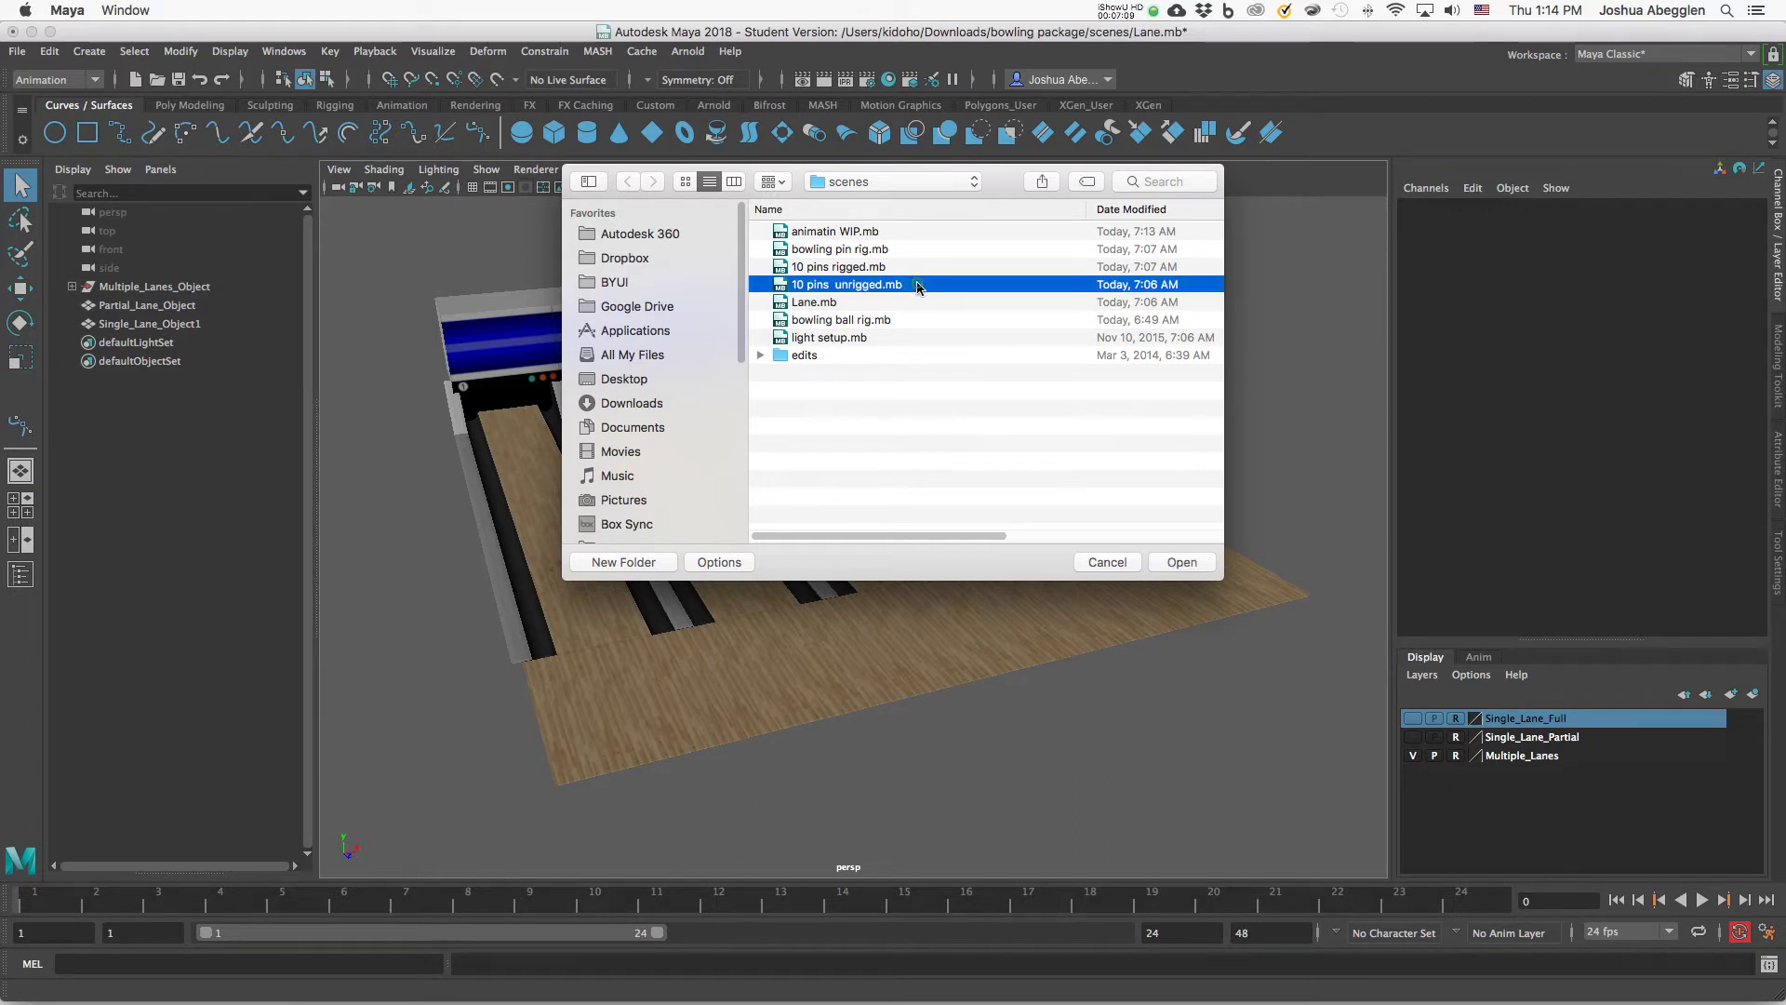
click(1196, 565)
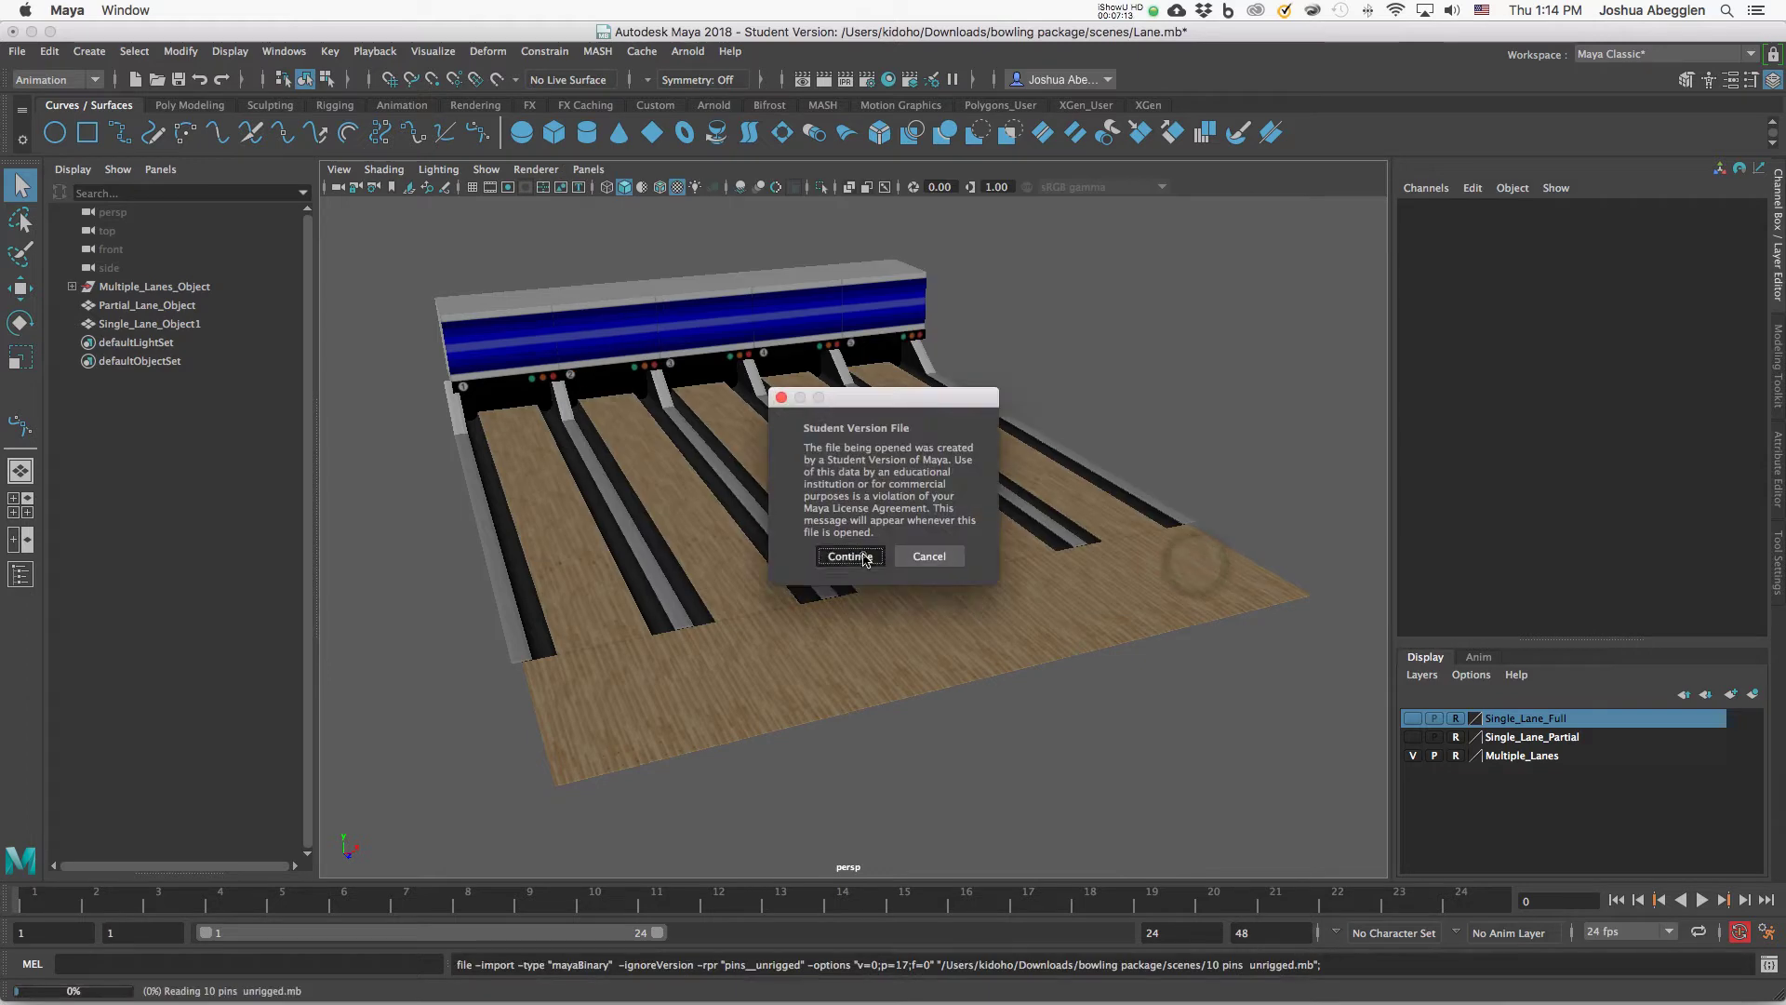
click(851, 556)
Examine the placement of the imported pins on the lanes from close up and several angles.
scroll(1055, 615, up, 5)
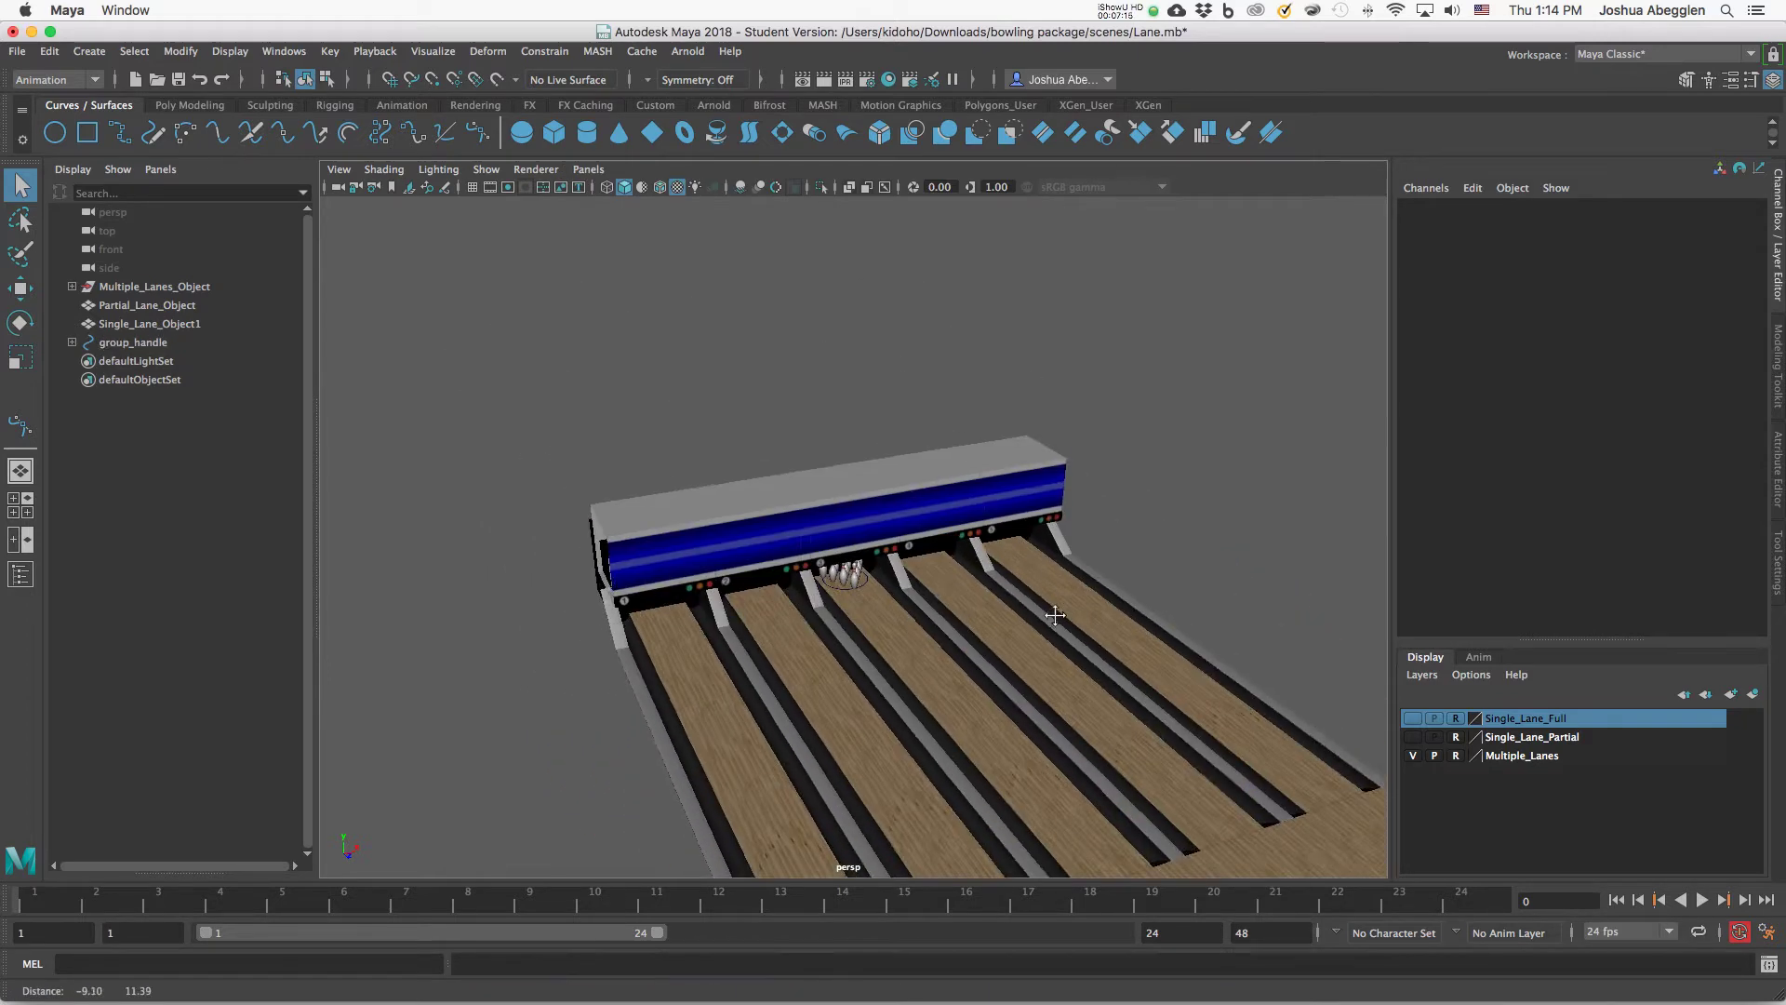
scroll(1054, 615, up, 5)
alt+drag(1054, 615, 1032, 566)
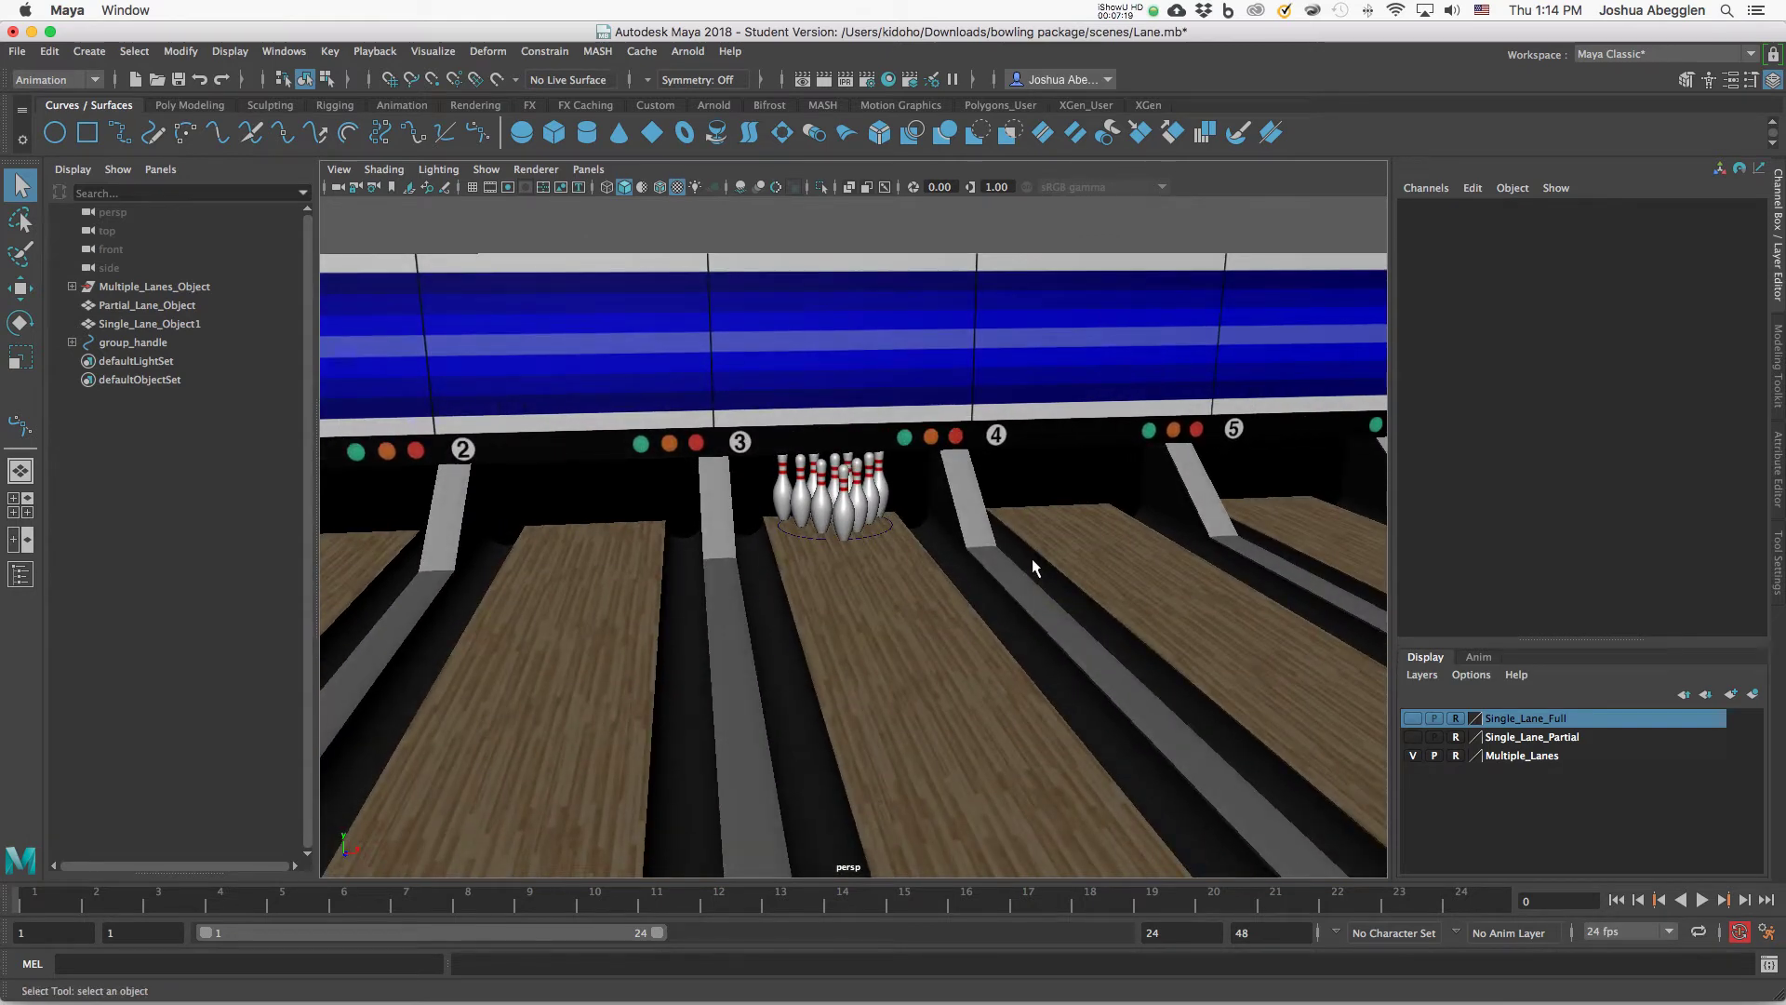
alt+drag(838, 596, 1001, 630)
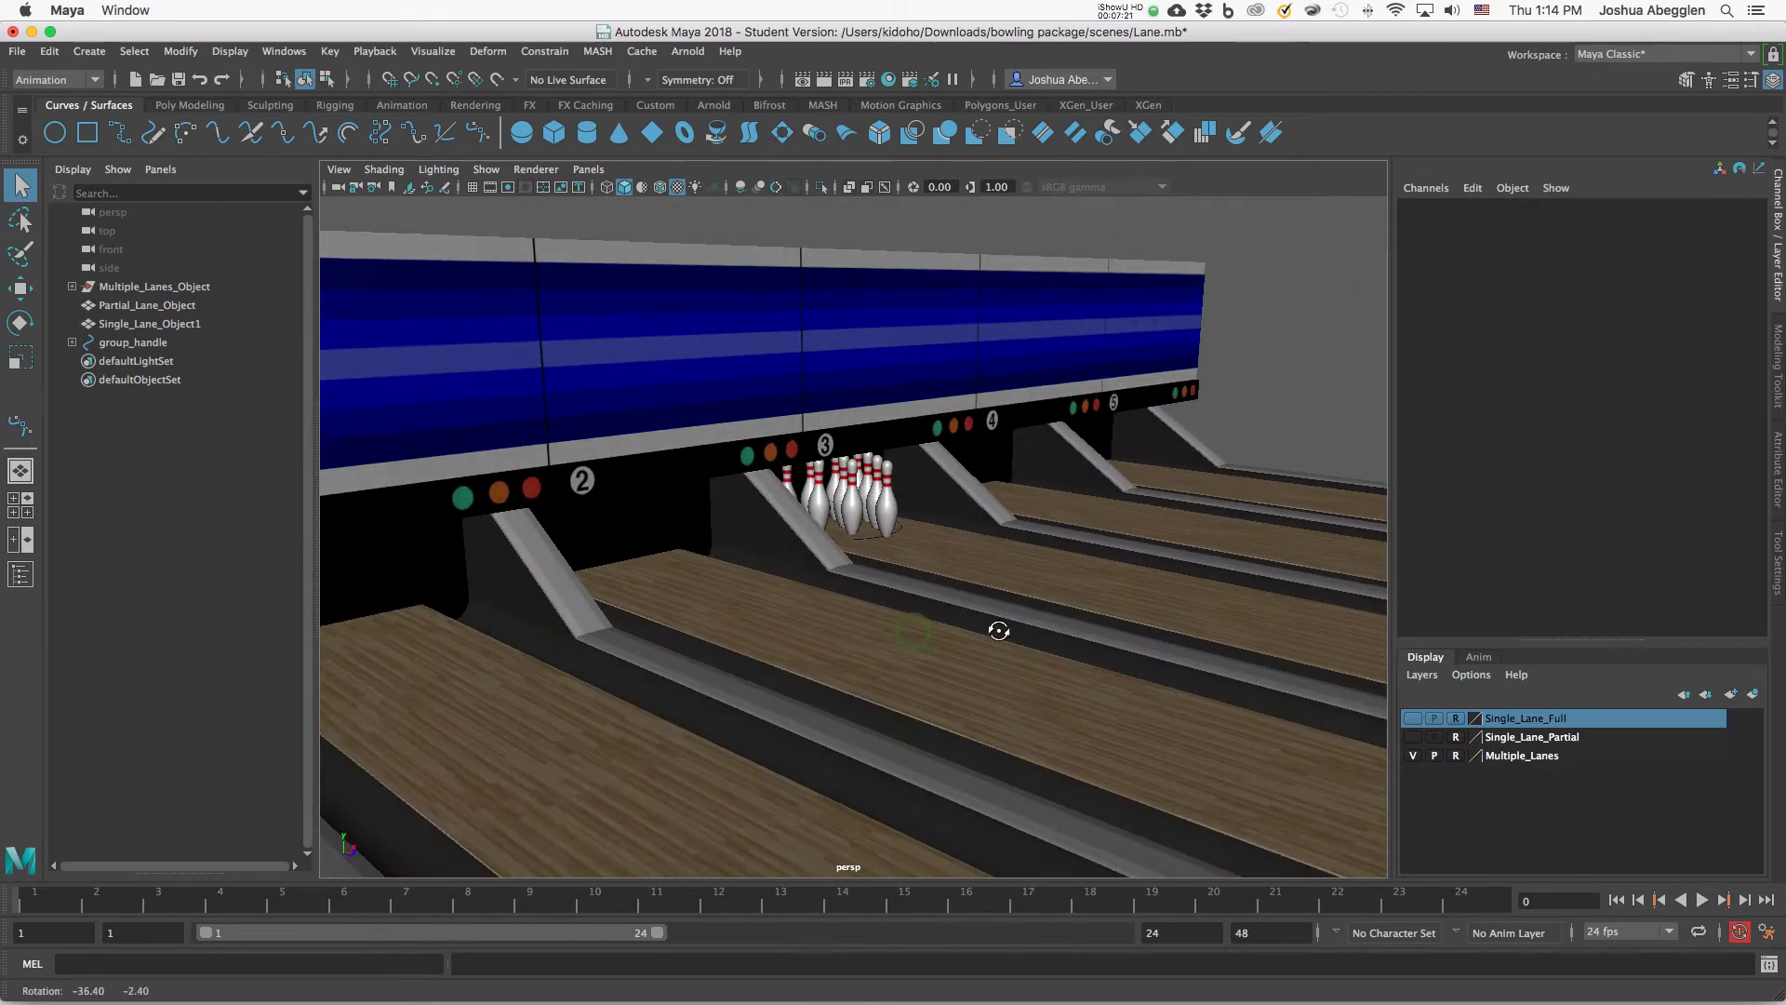
scroll(1049, 549, down, 5)
alt+middle_drag(1016, 583, 1021, 590)
alt+drag(1020, 590, 856, 579)
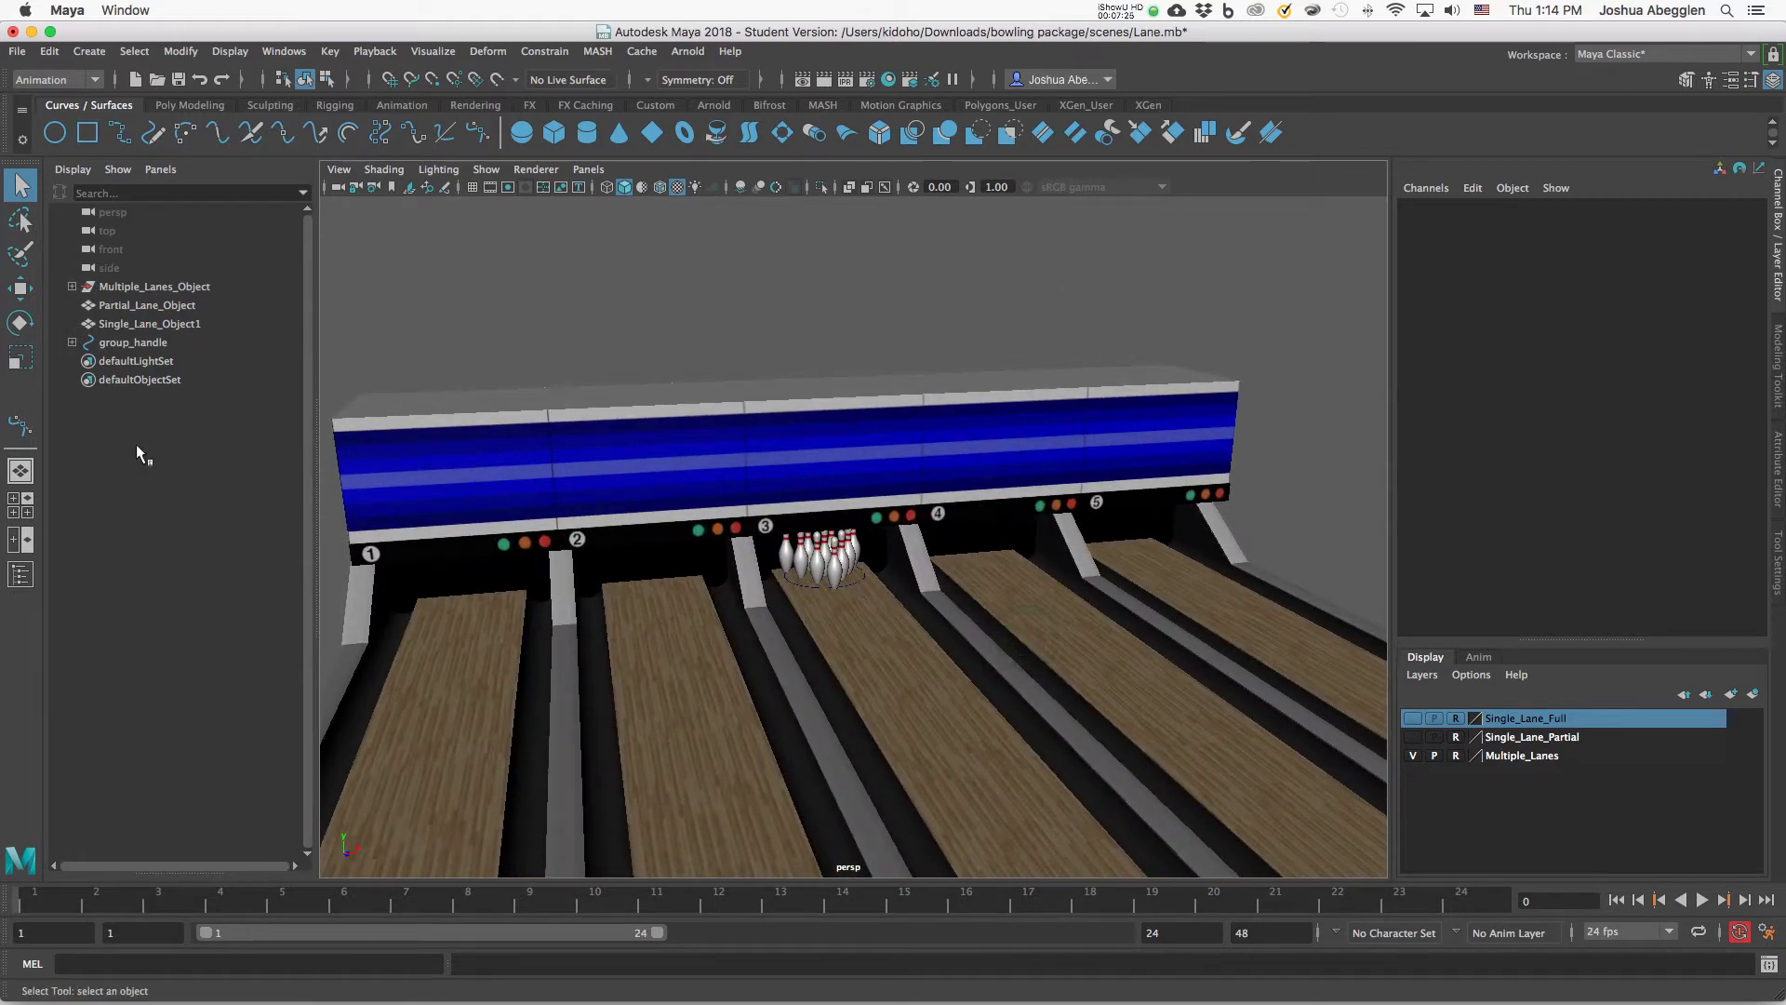
Collapse the docked outliner beside the viewport and open the Outliner as a separate floating window.
click(20, 574)
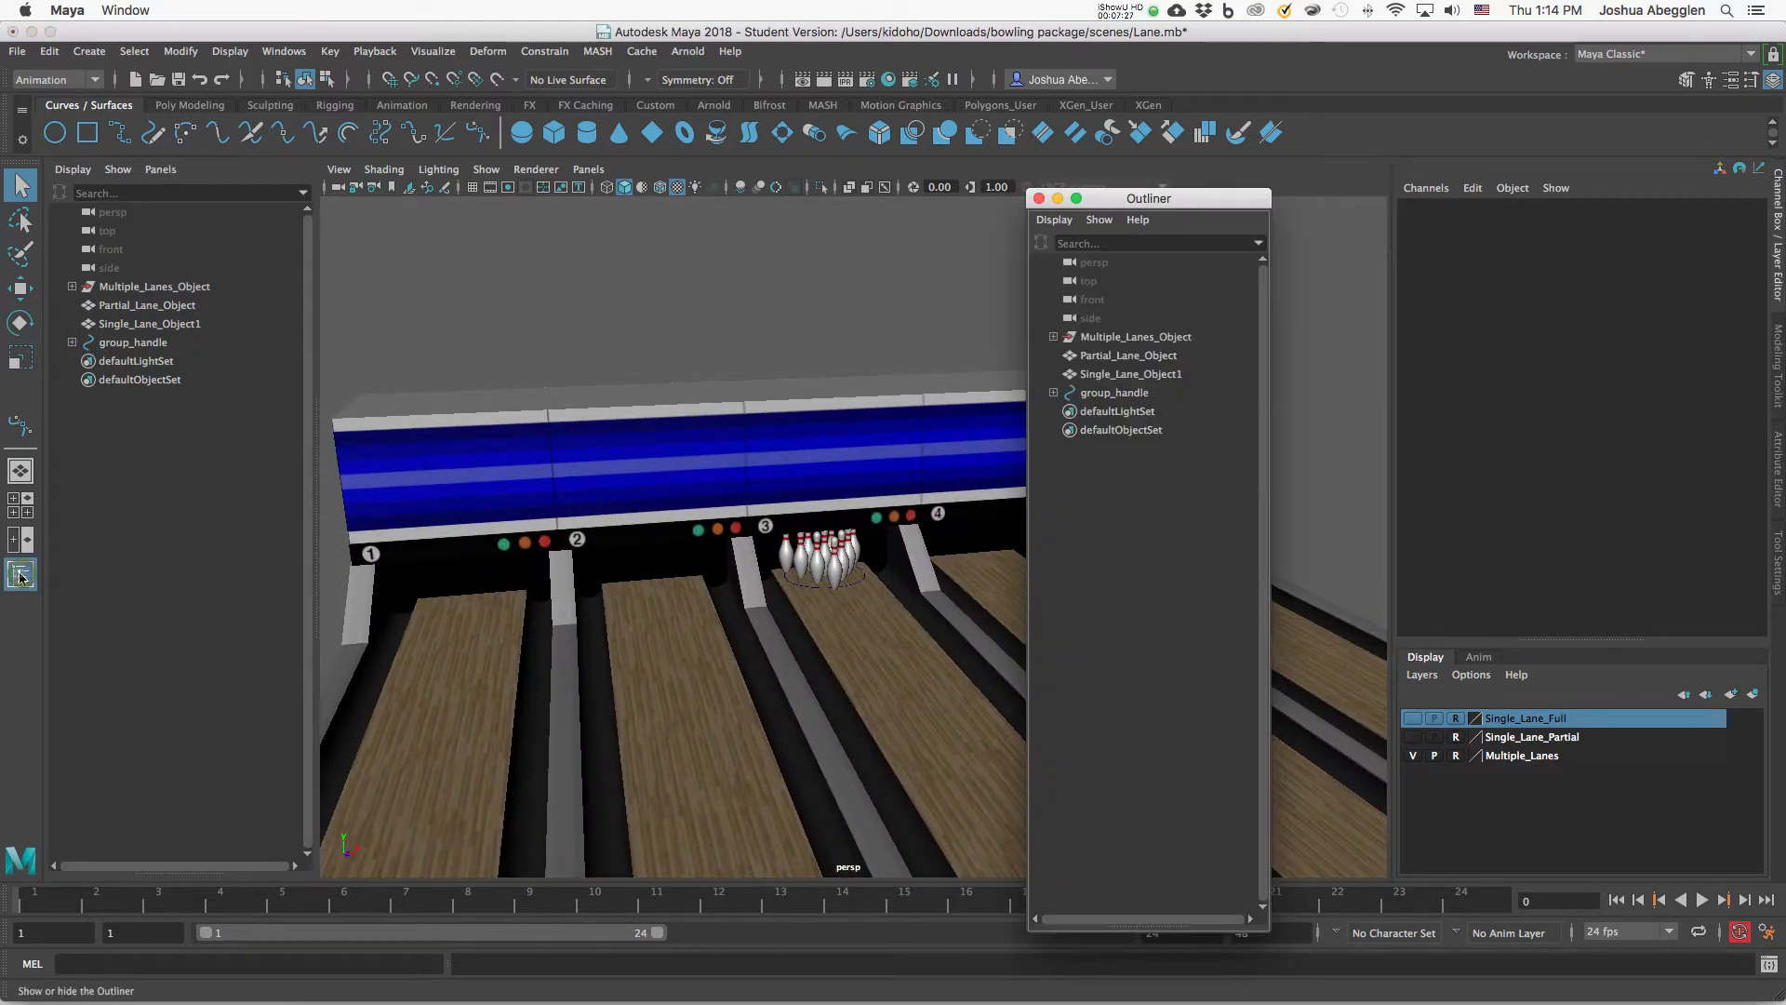
click(20, 574)
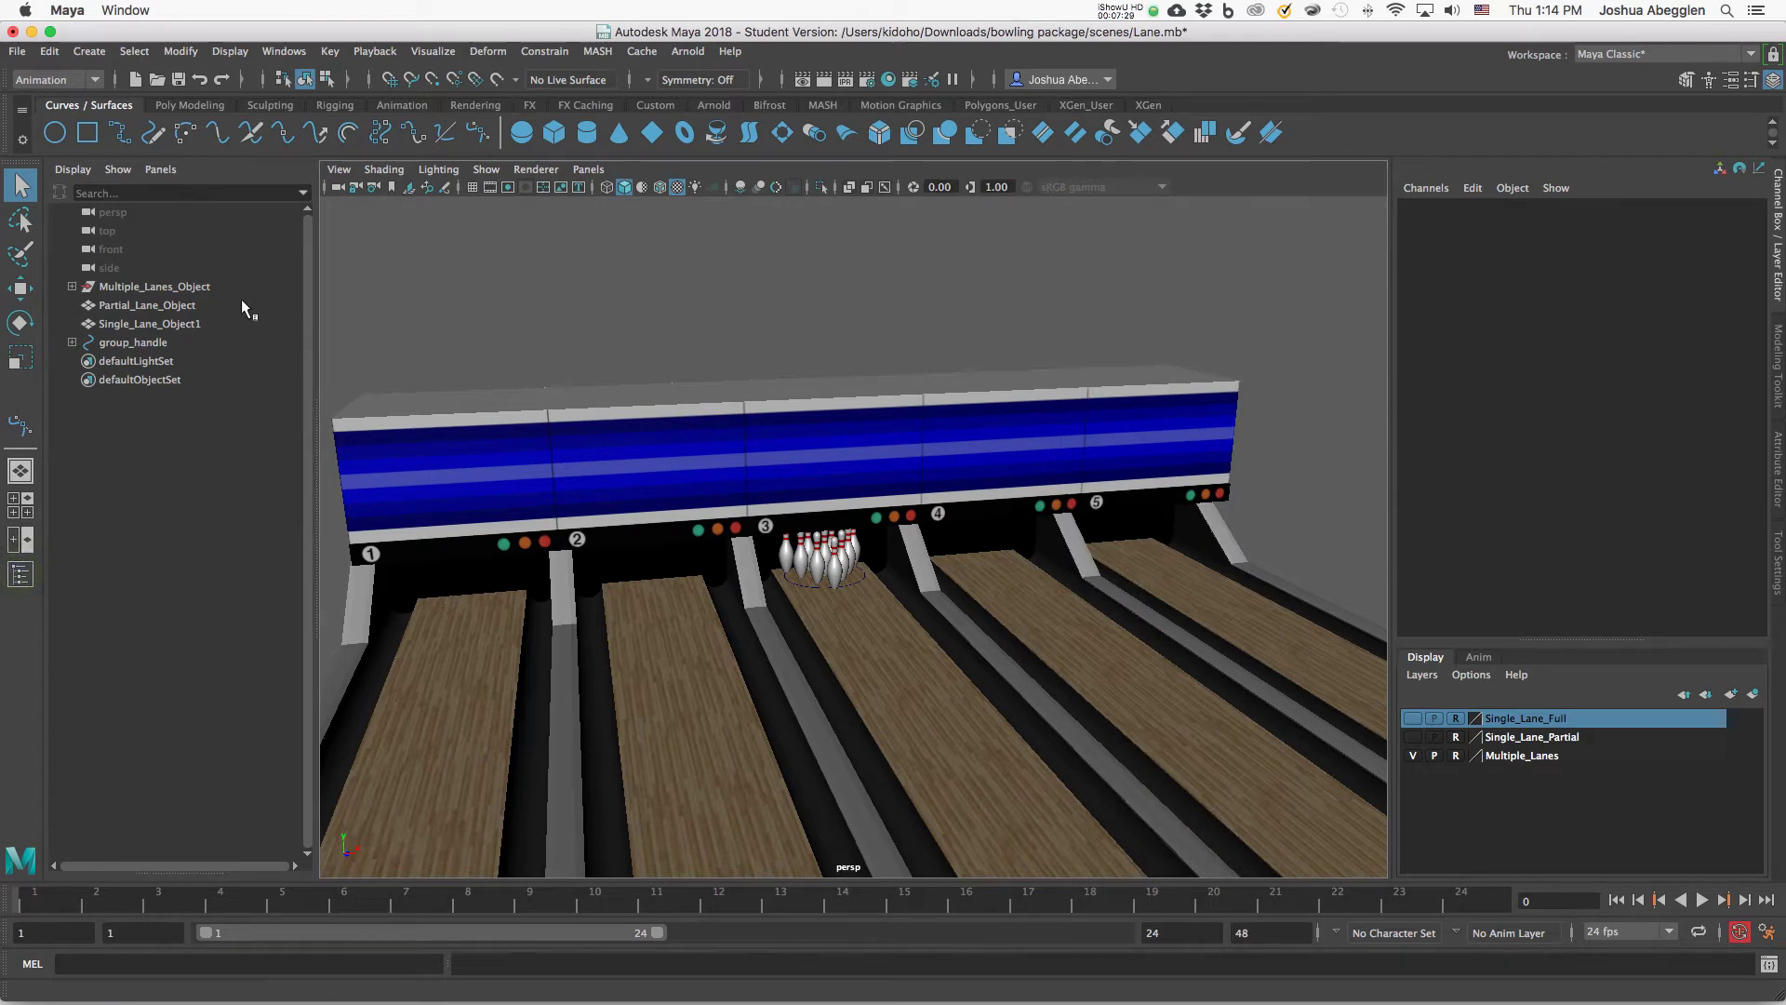
click(205, 170)
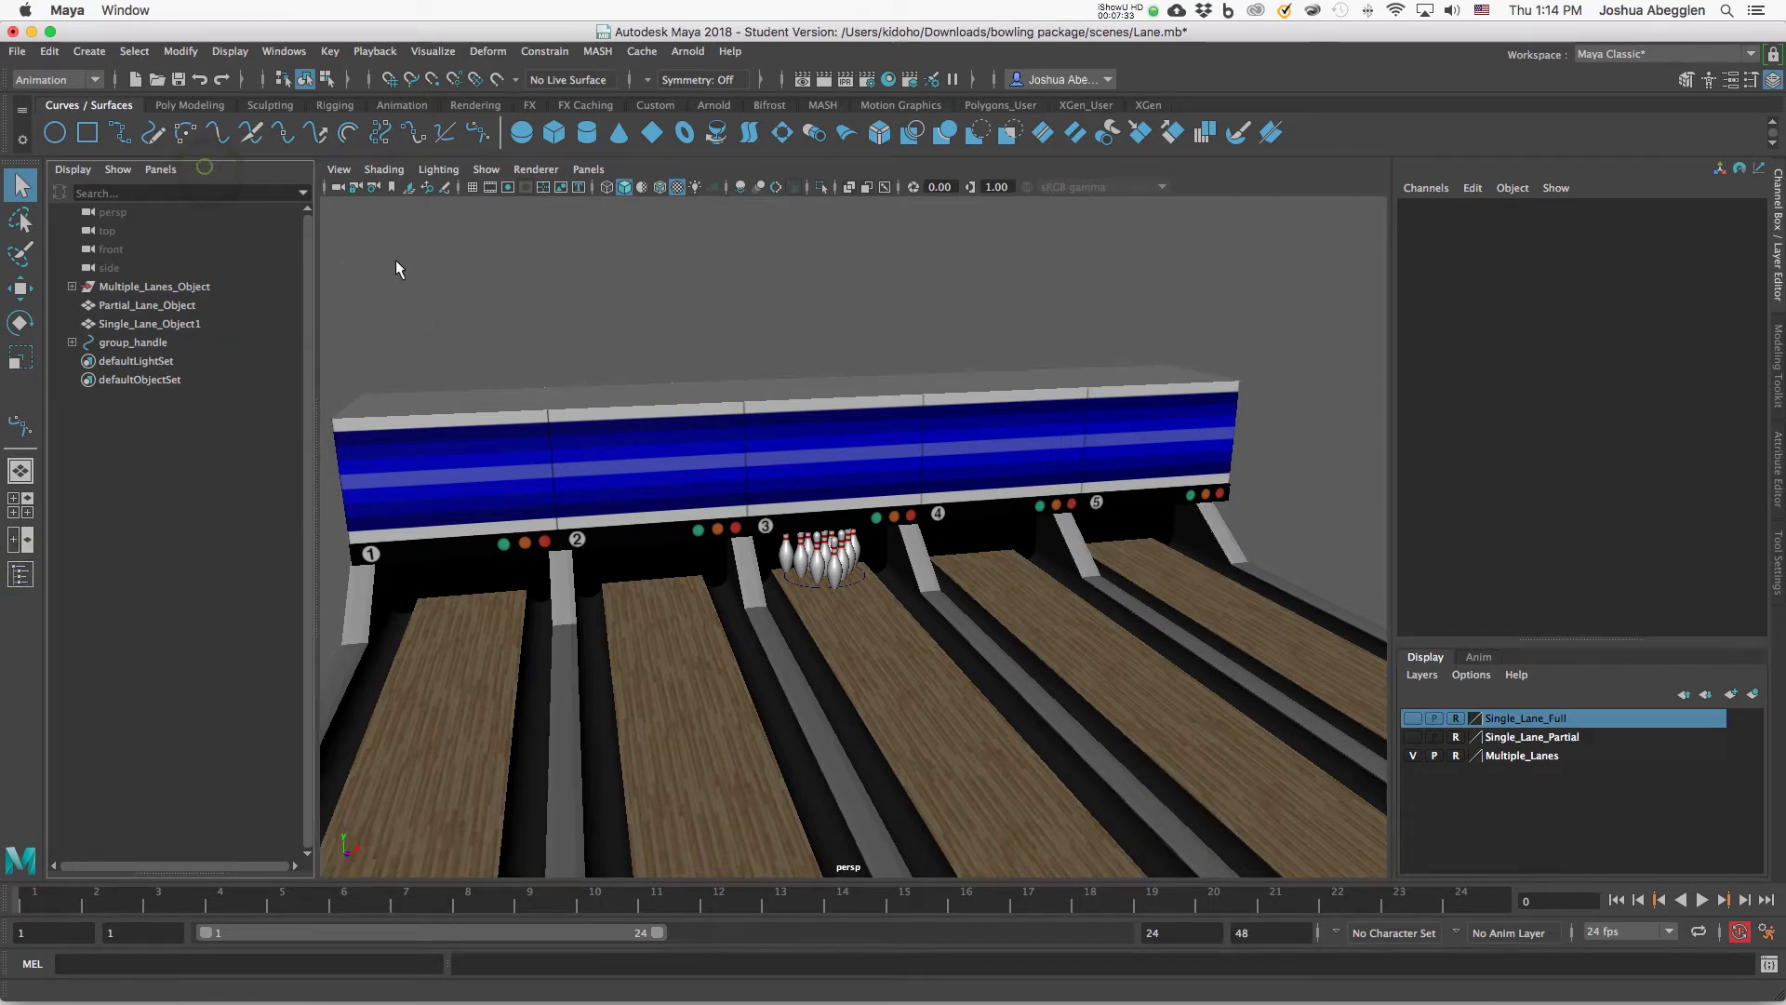
drag(315, 359, 52, 359)
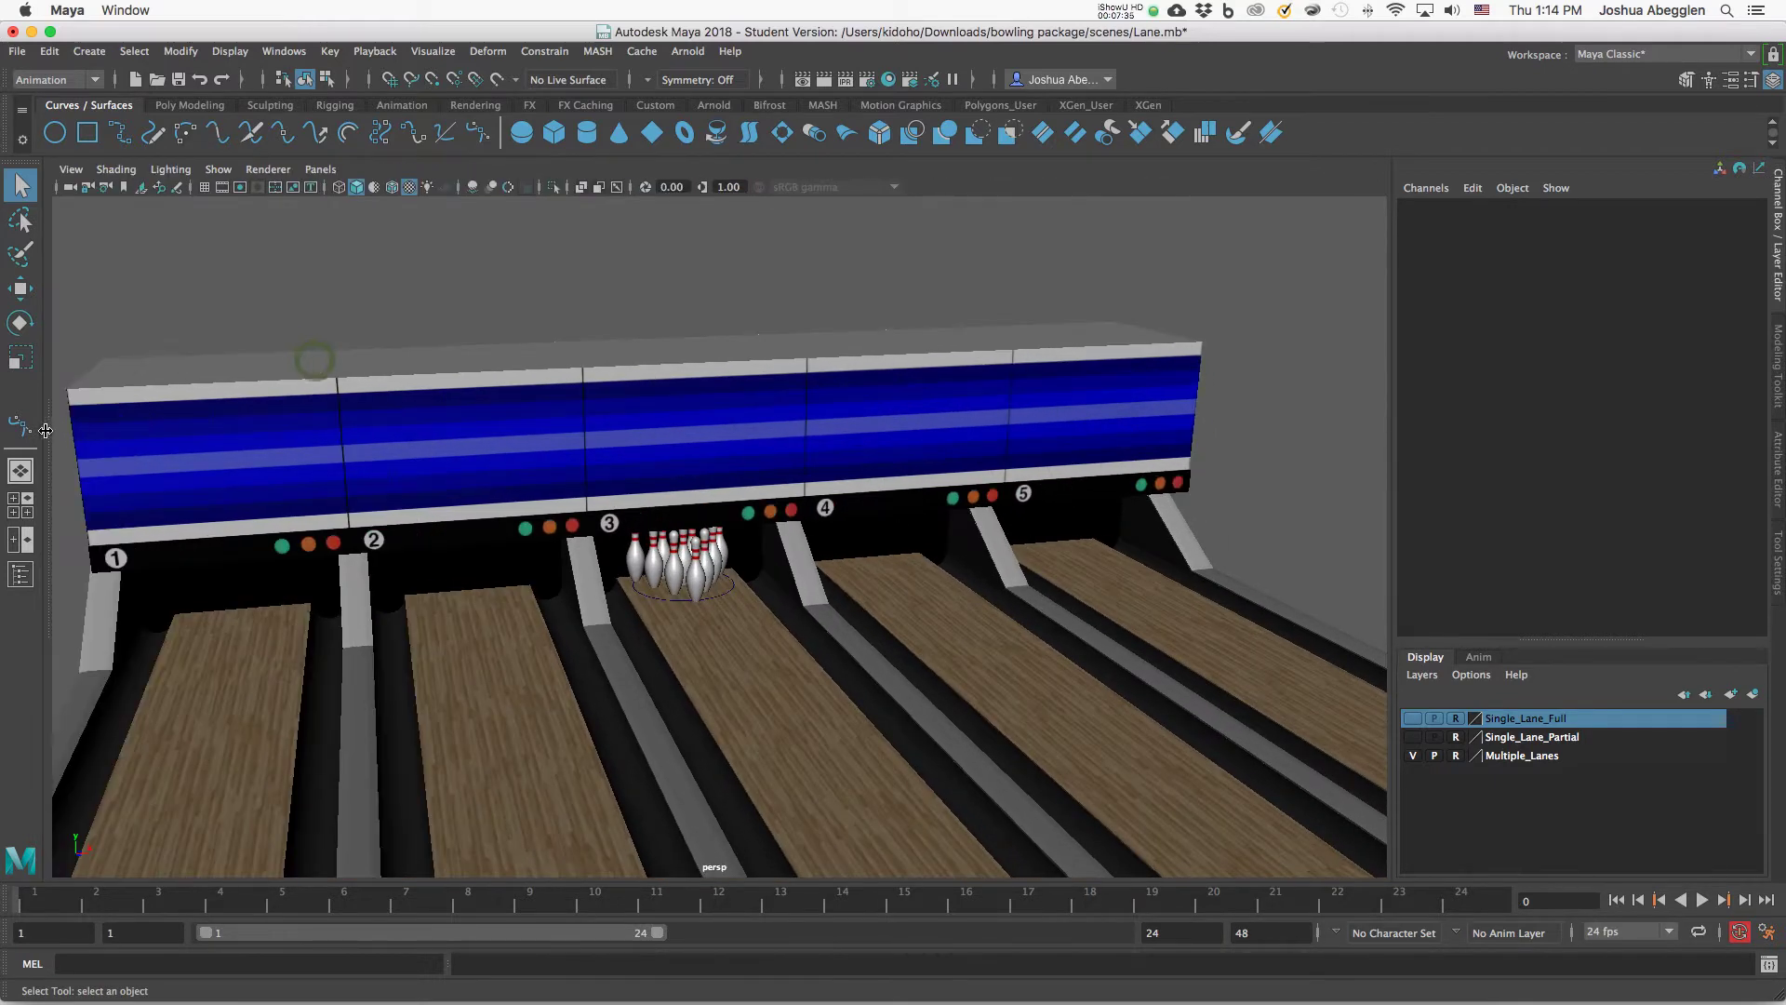
click(20, 574)
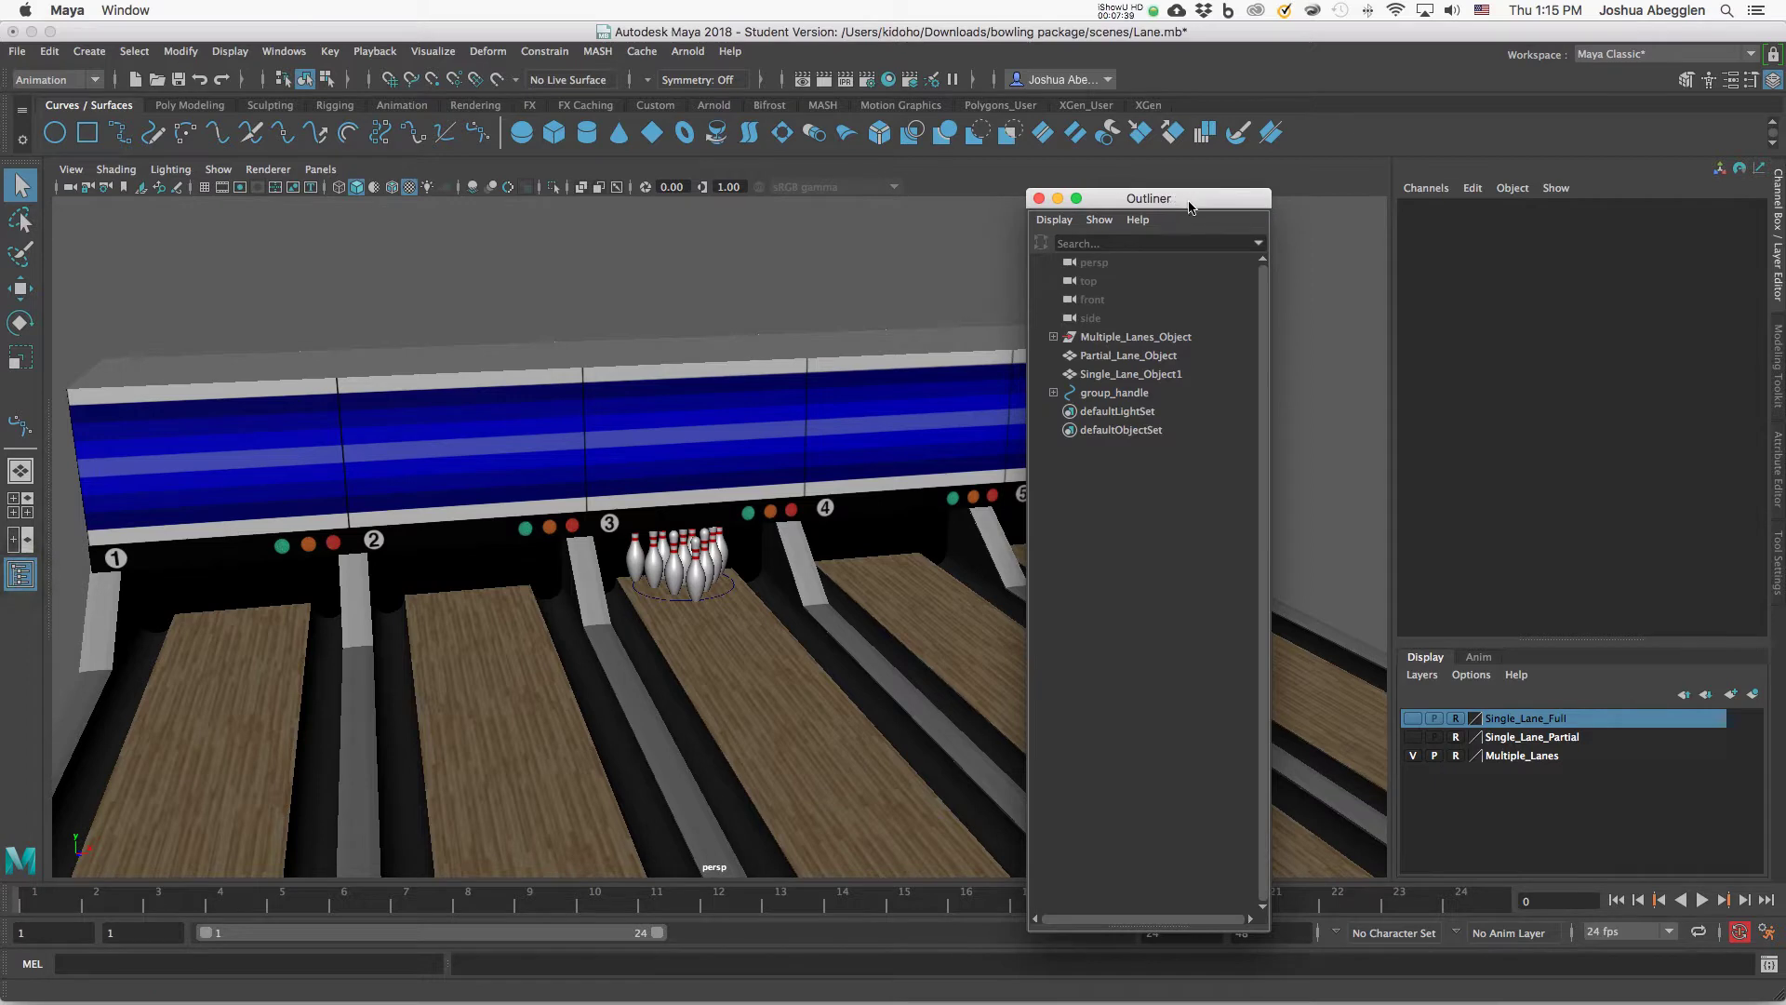
Dock the floating Outliner window beside the viewport.
drag(1189, 205, 37, 209)
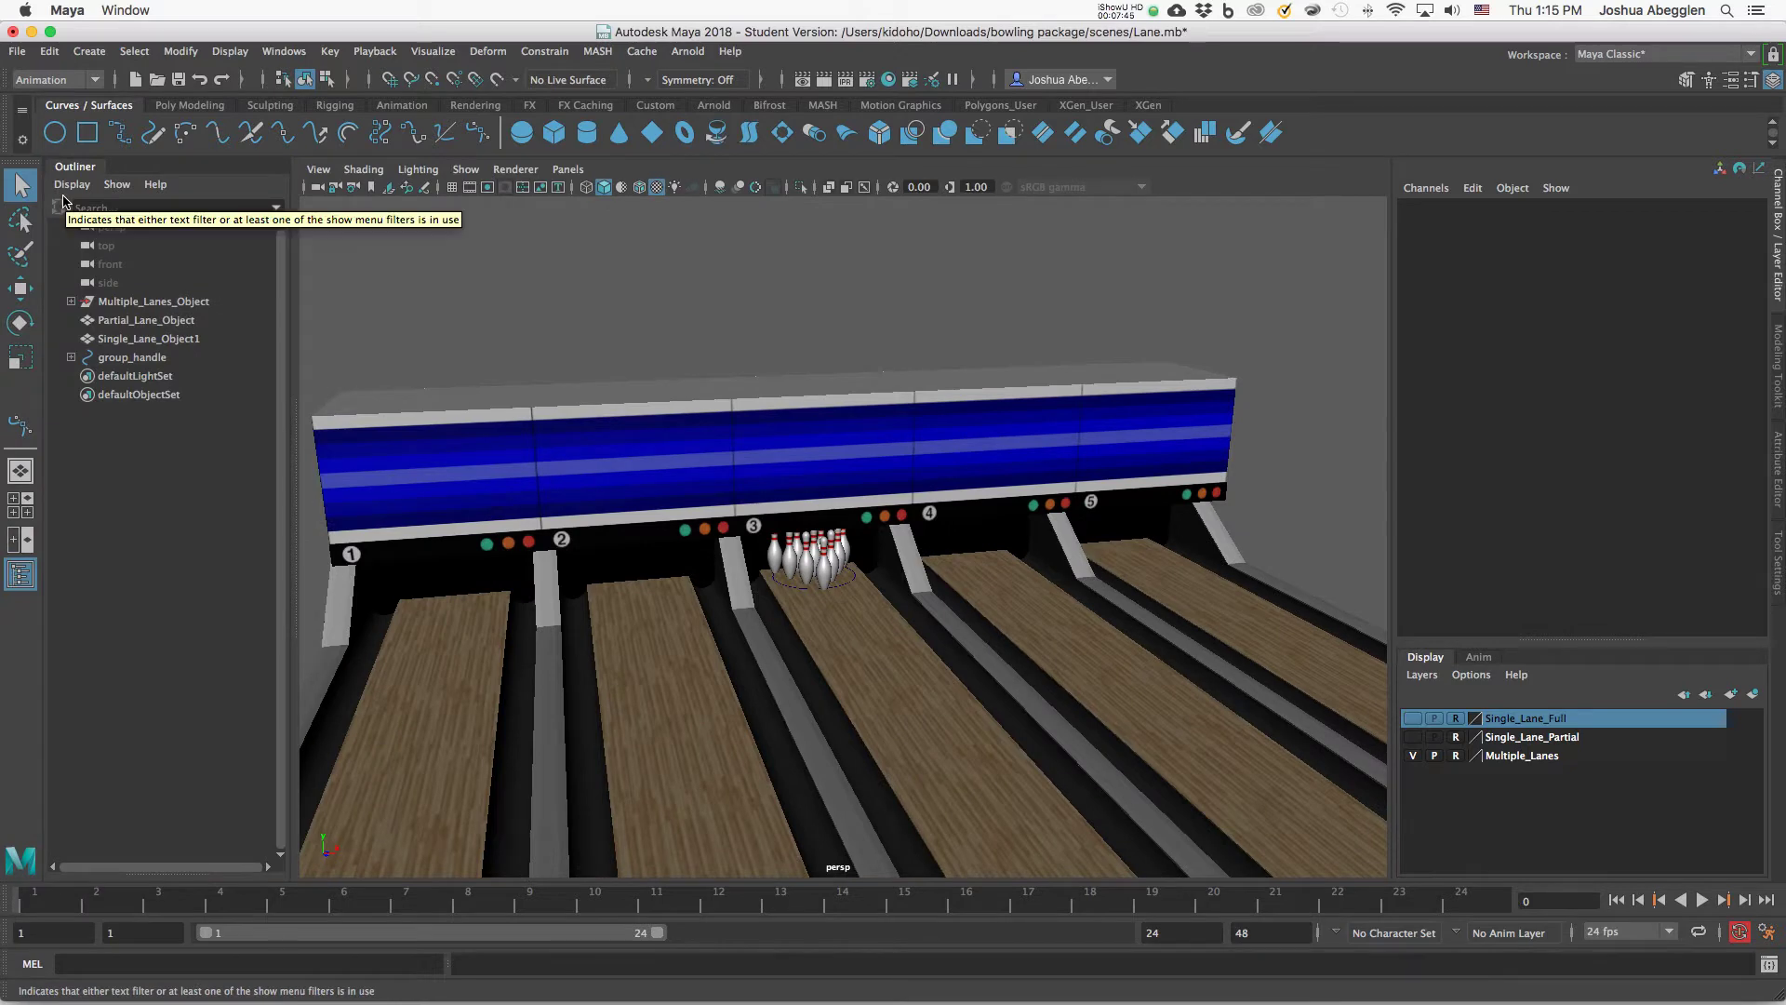
alt+middle_drag(995, 596, 1051, 561)
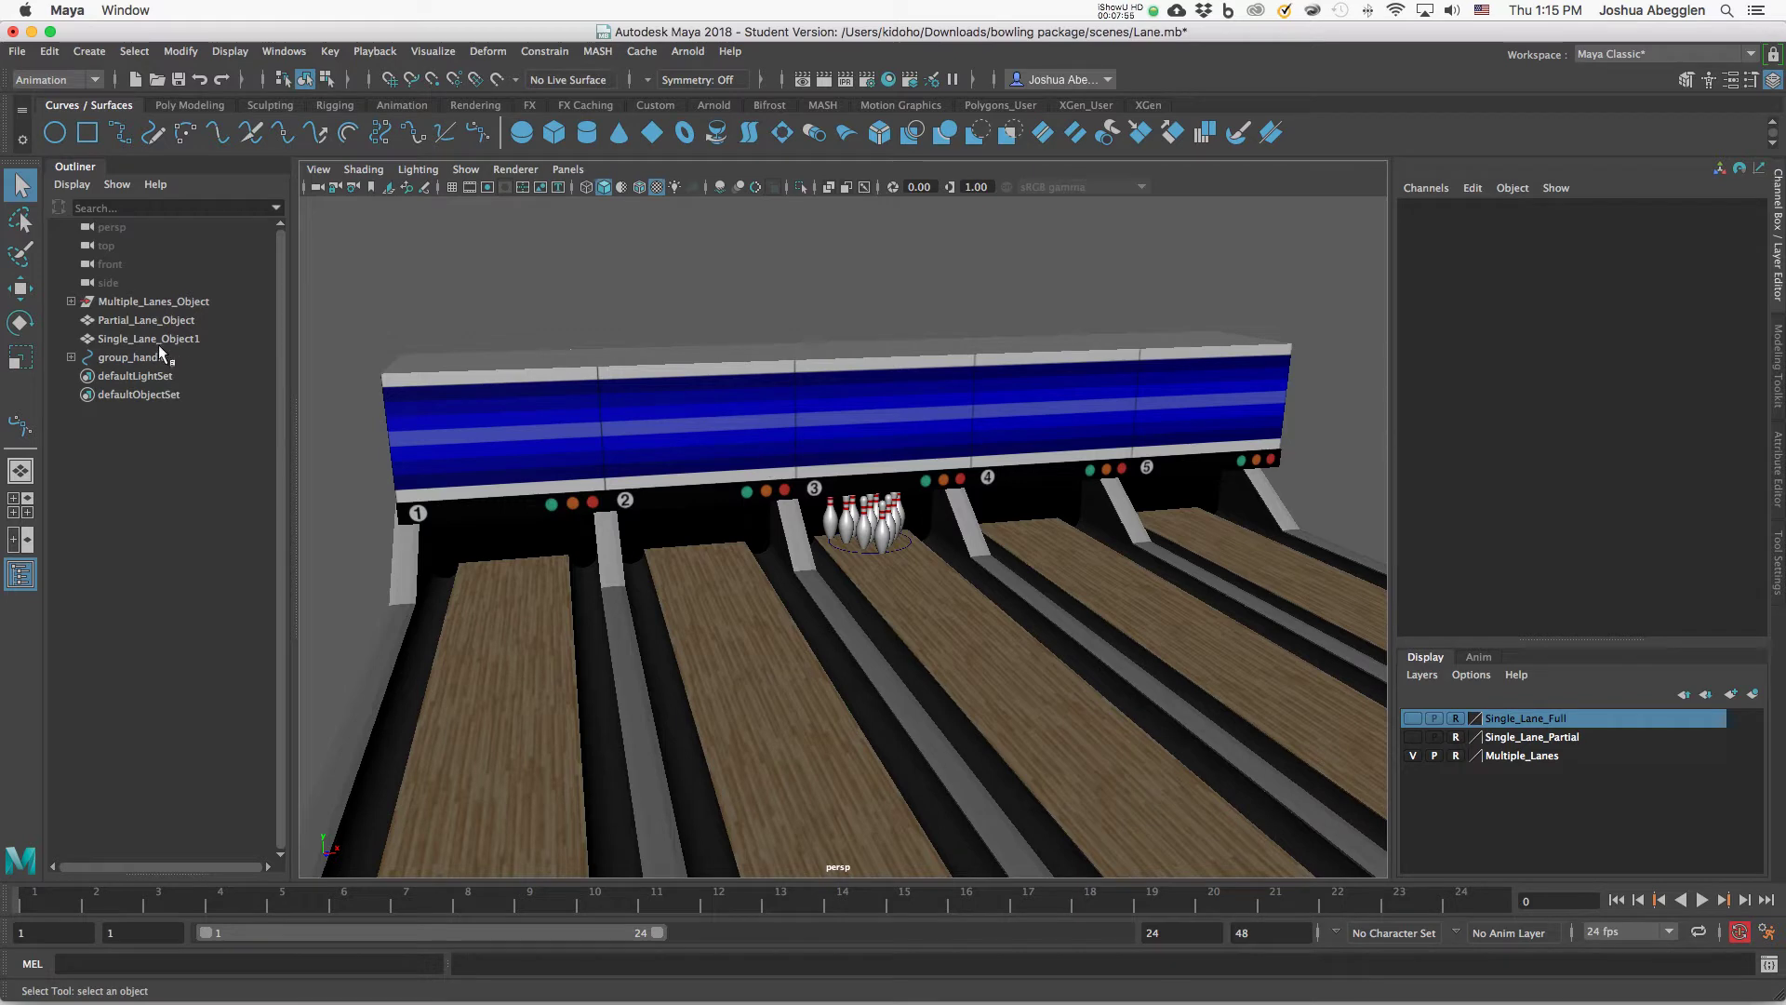
Check what Multiple_Lanes_Object, Partial_Lane_Object and Single_Lane_Object1 each highlight in the scene.
click(160, 301)
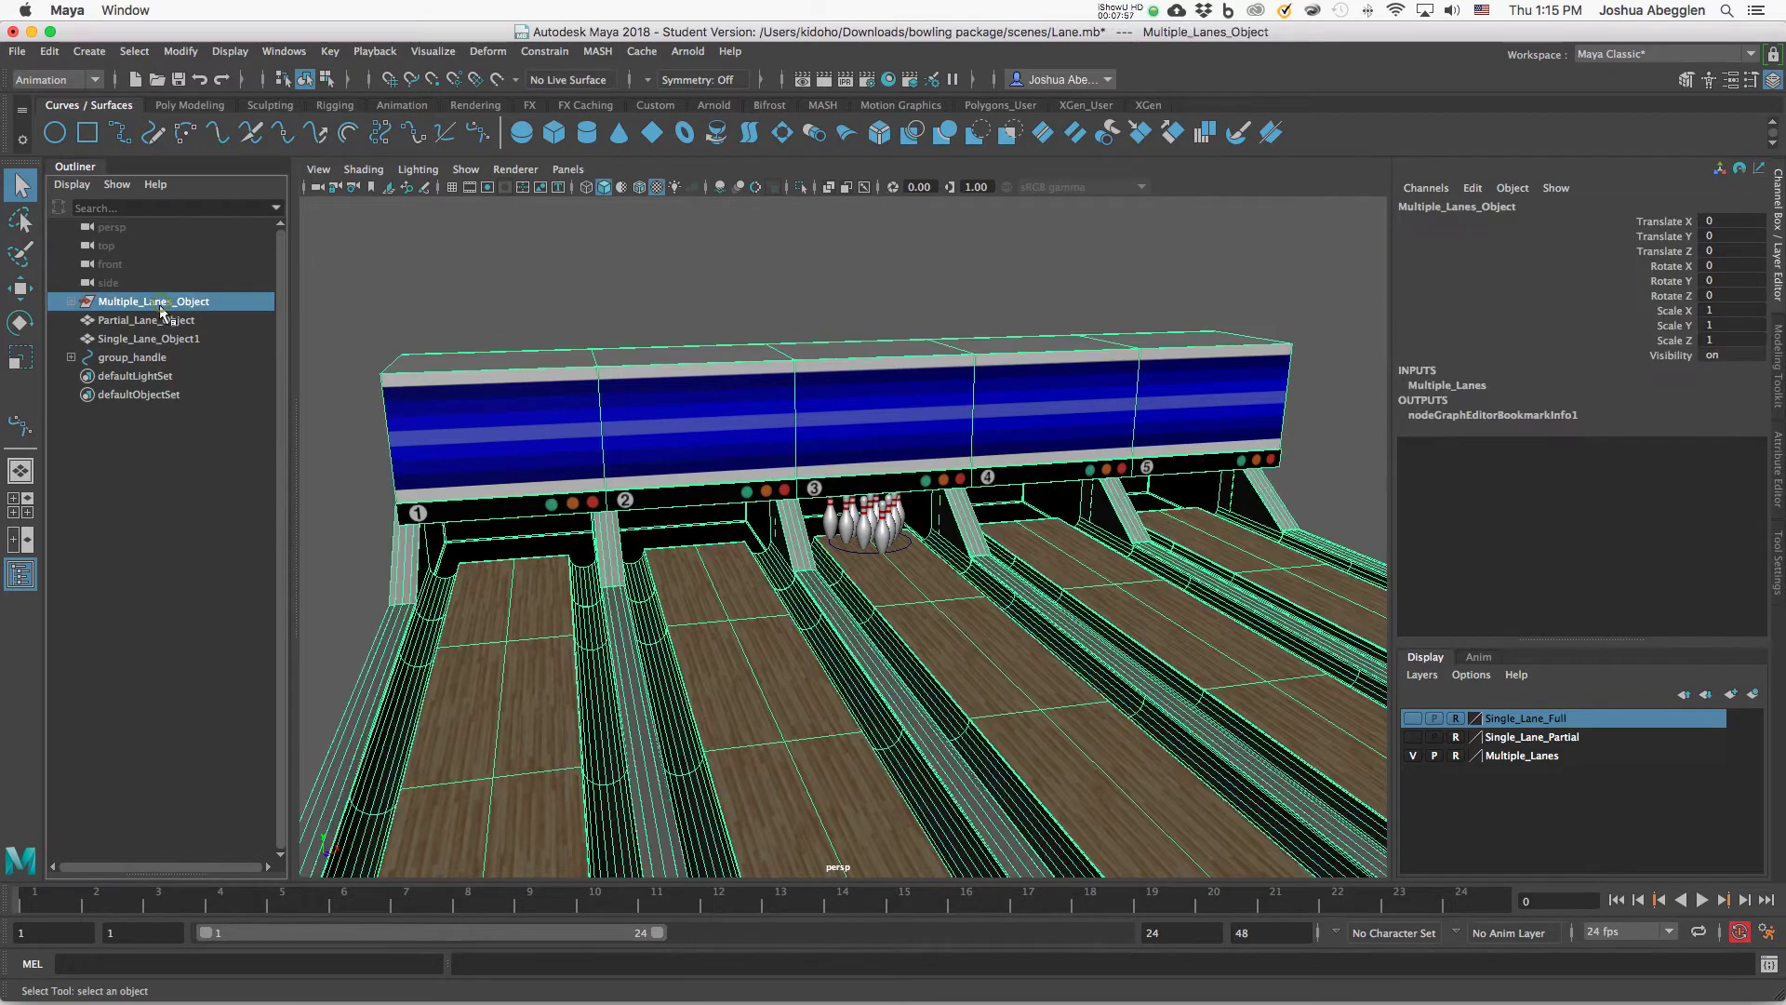
click(168, 321)
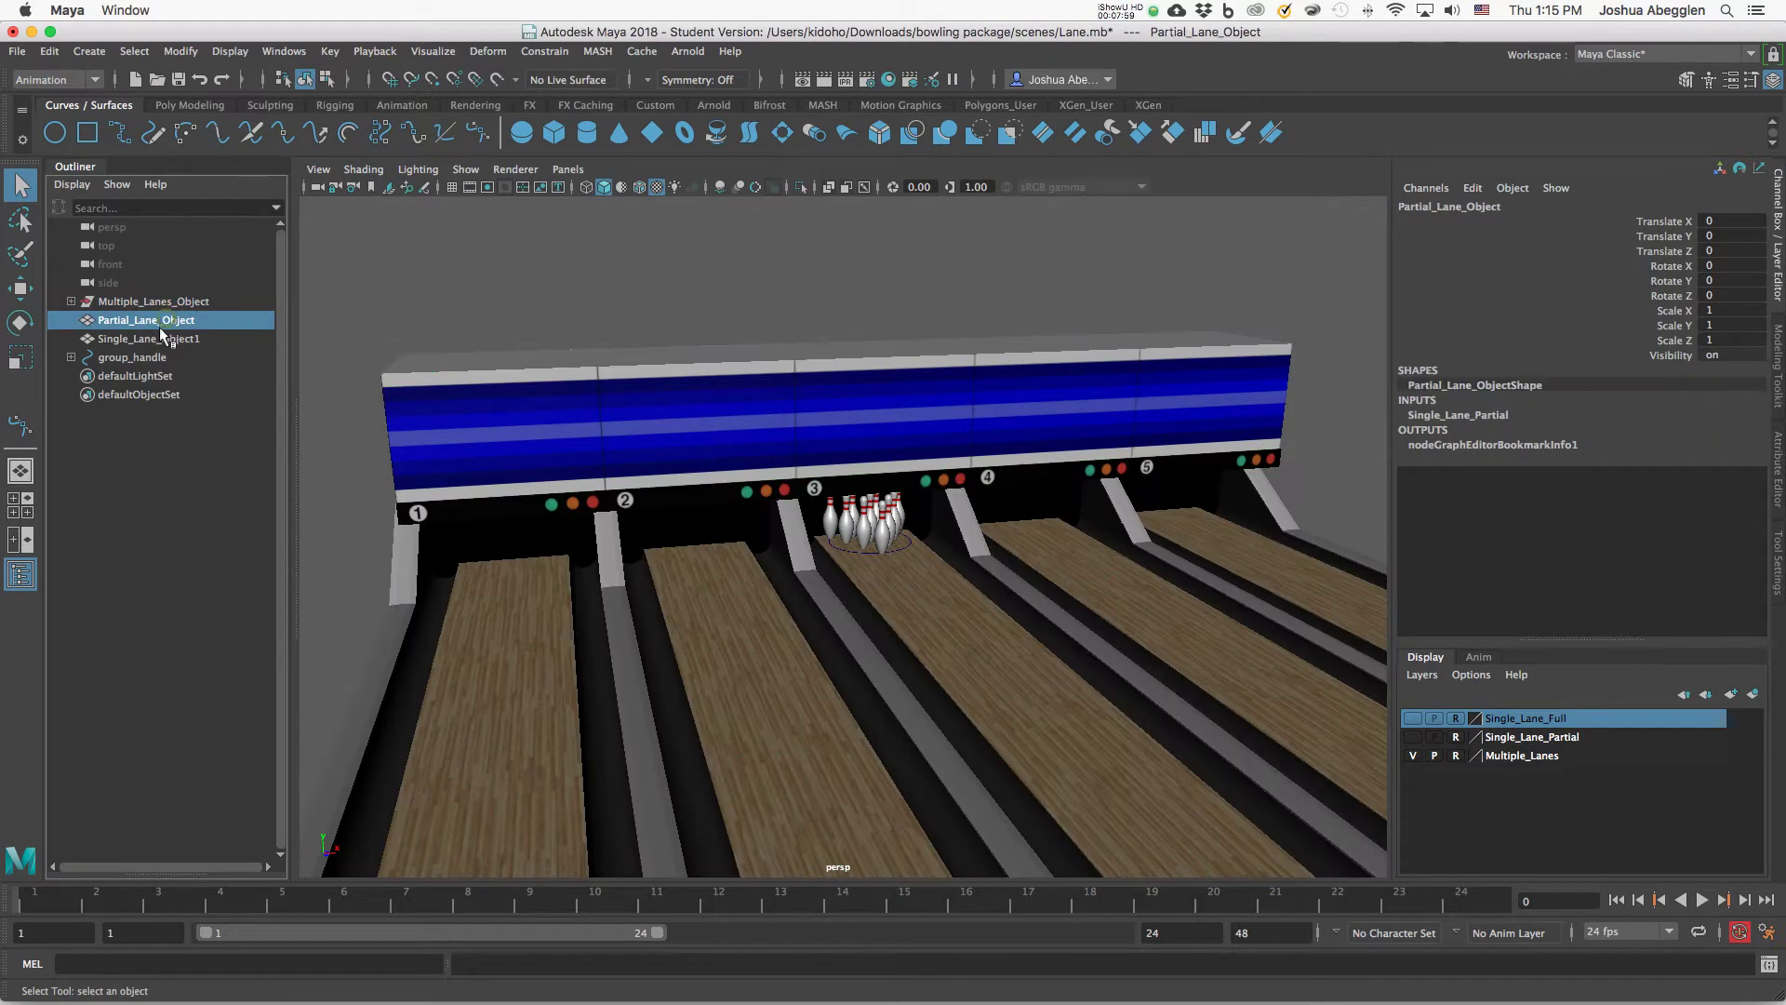
click(166, 341)
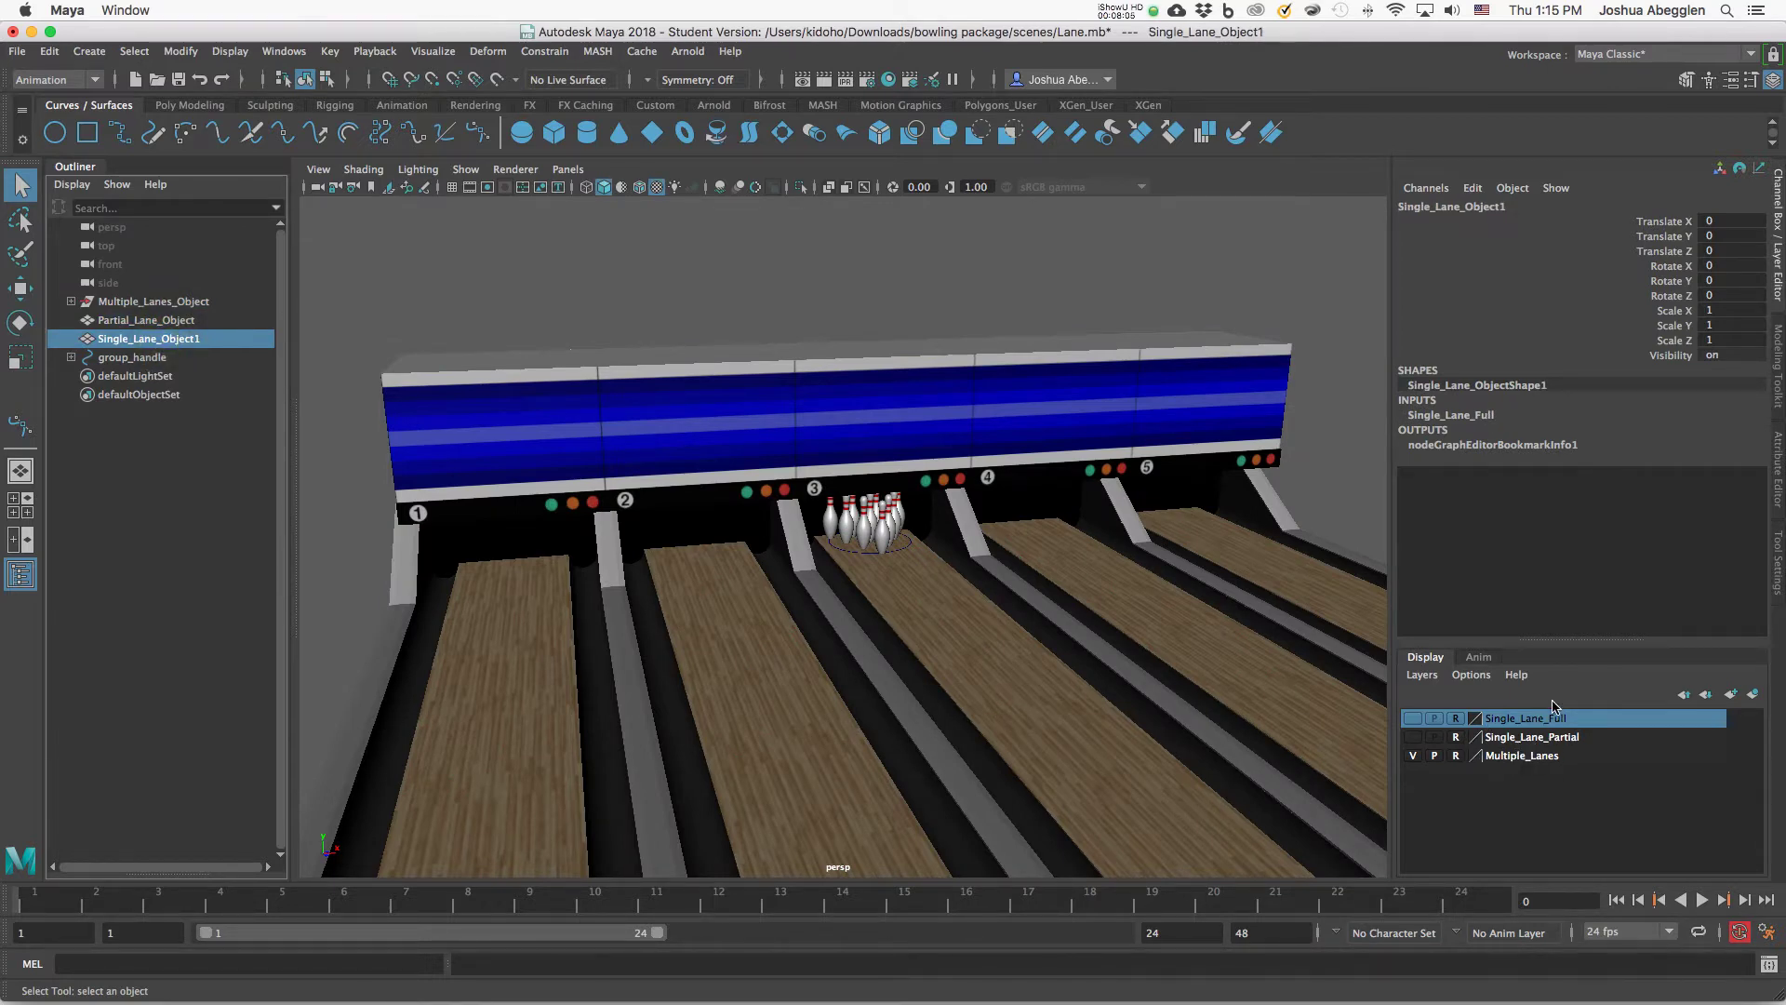
Examine the group_handle pin group by expanding it, selecting its individual pins one after another, and collapsing it again.
click(137, 359)
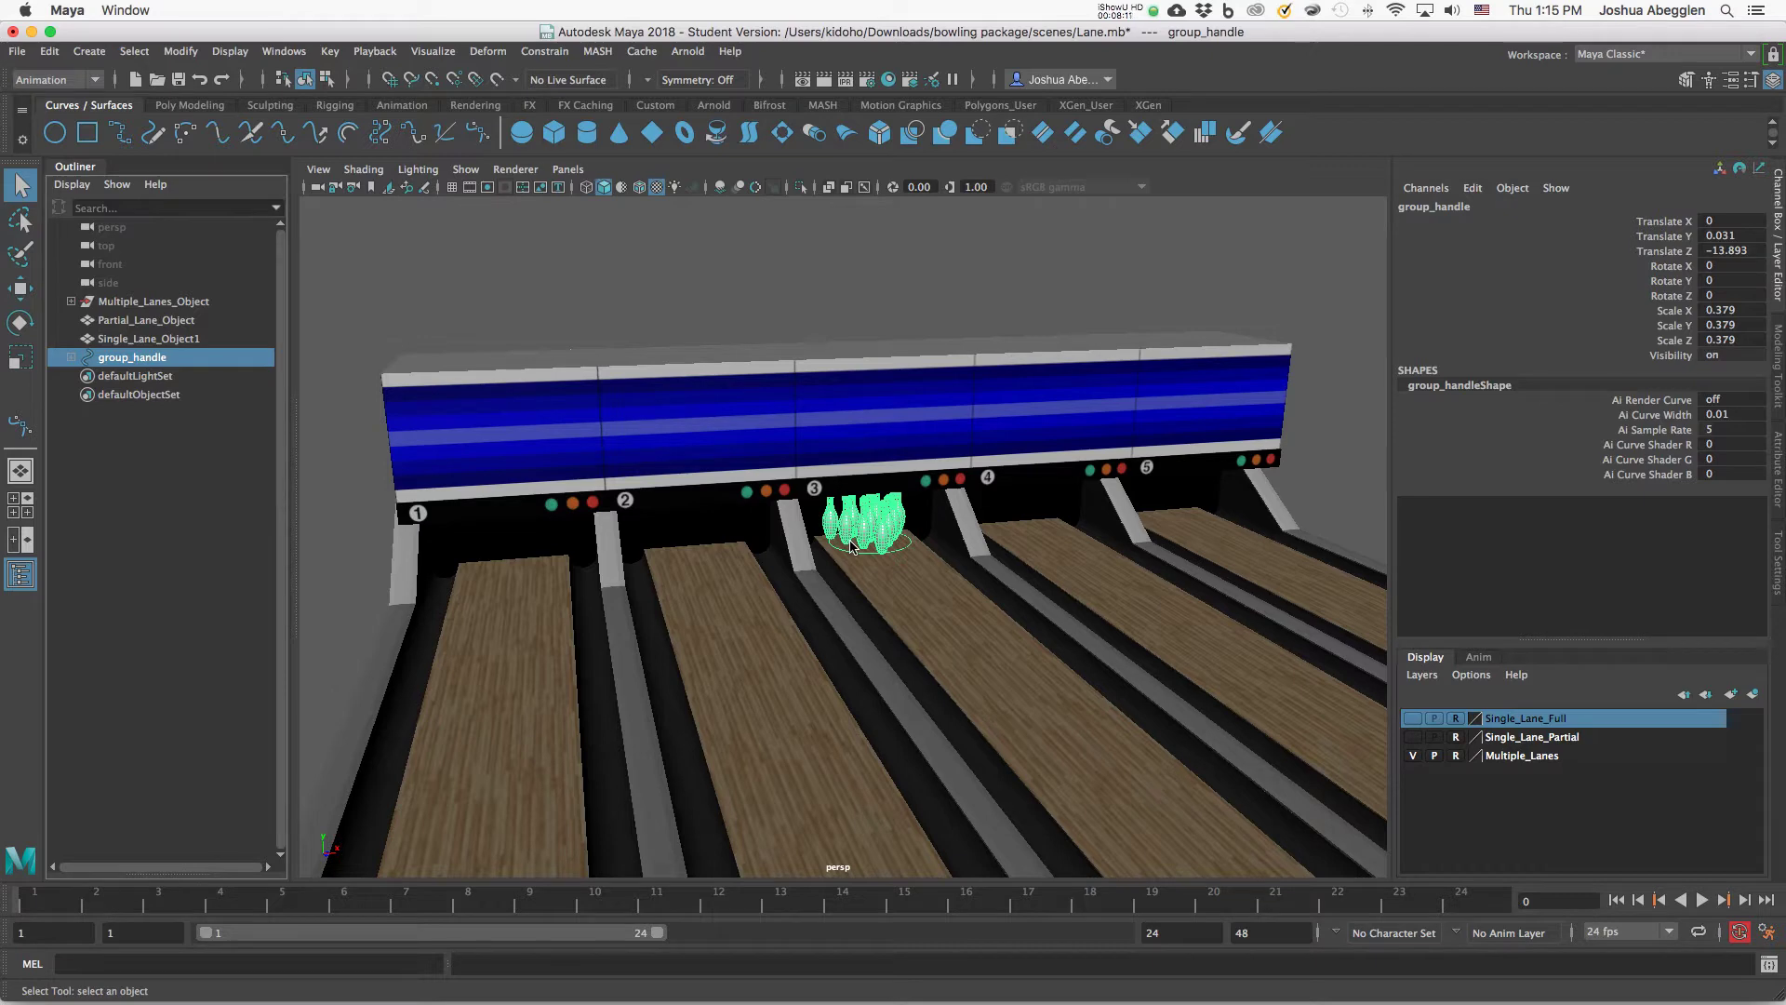
click(71, 357)
click(137, 393)
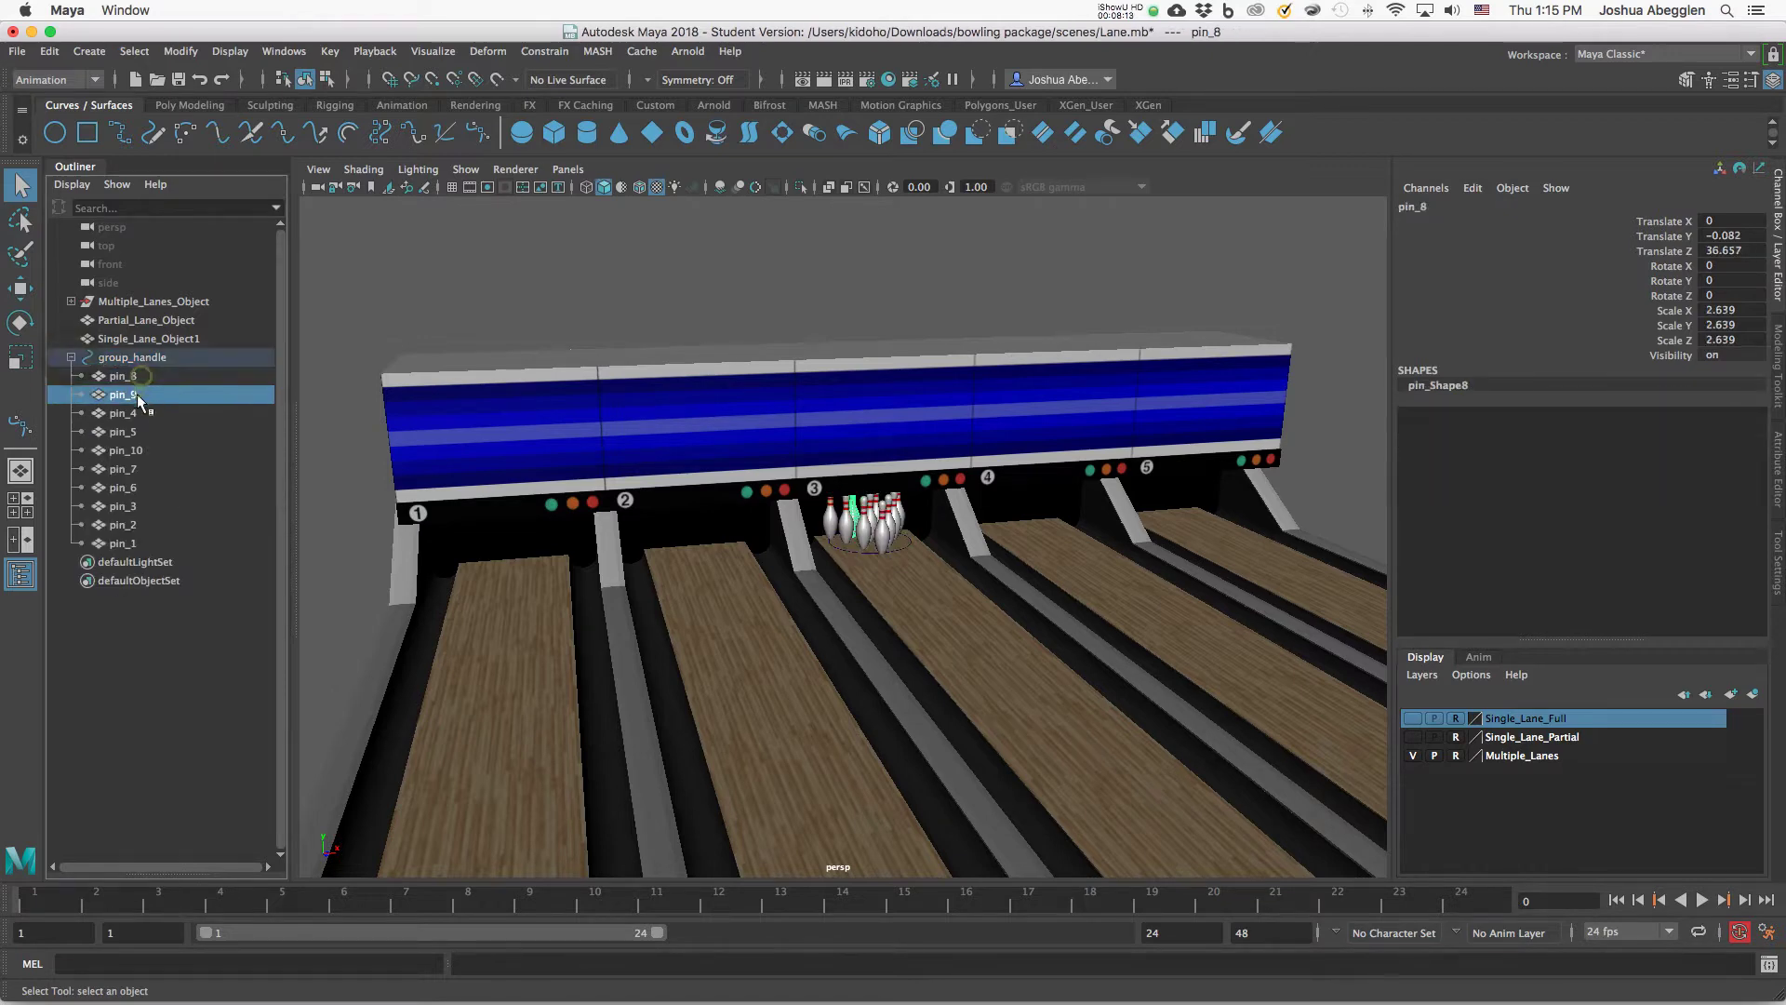
click(134, 413)
click(124, 432)
click(125, 450)
click(124, 469)
click(124, 488)
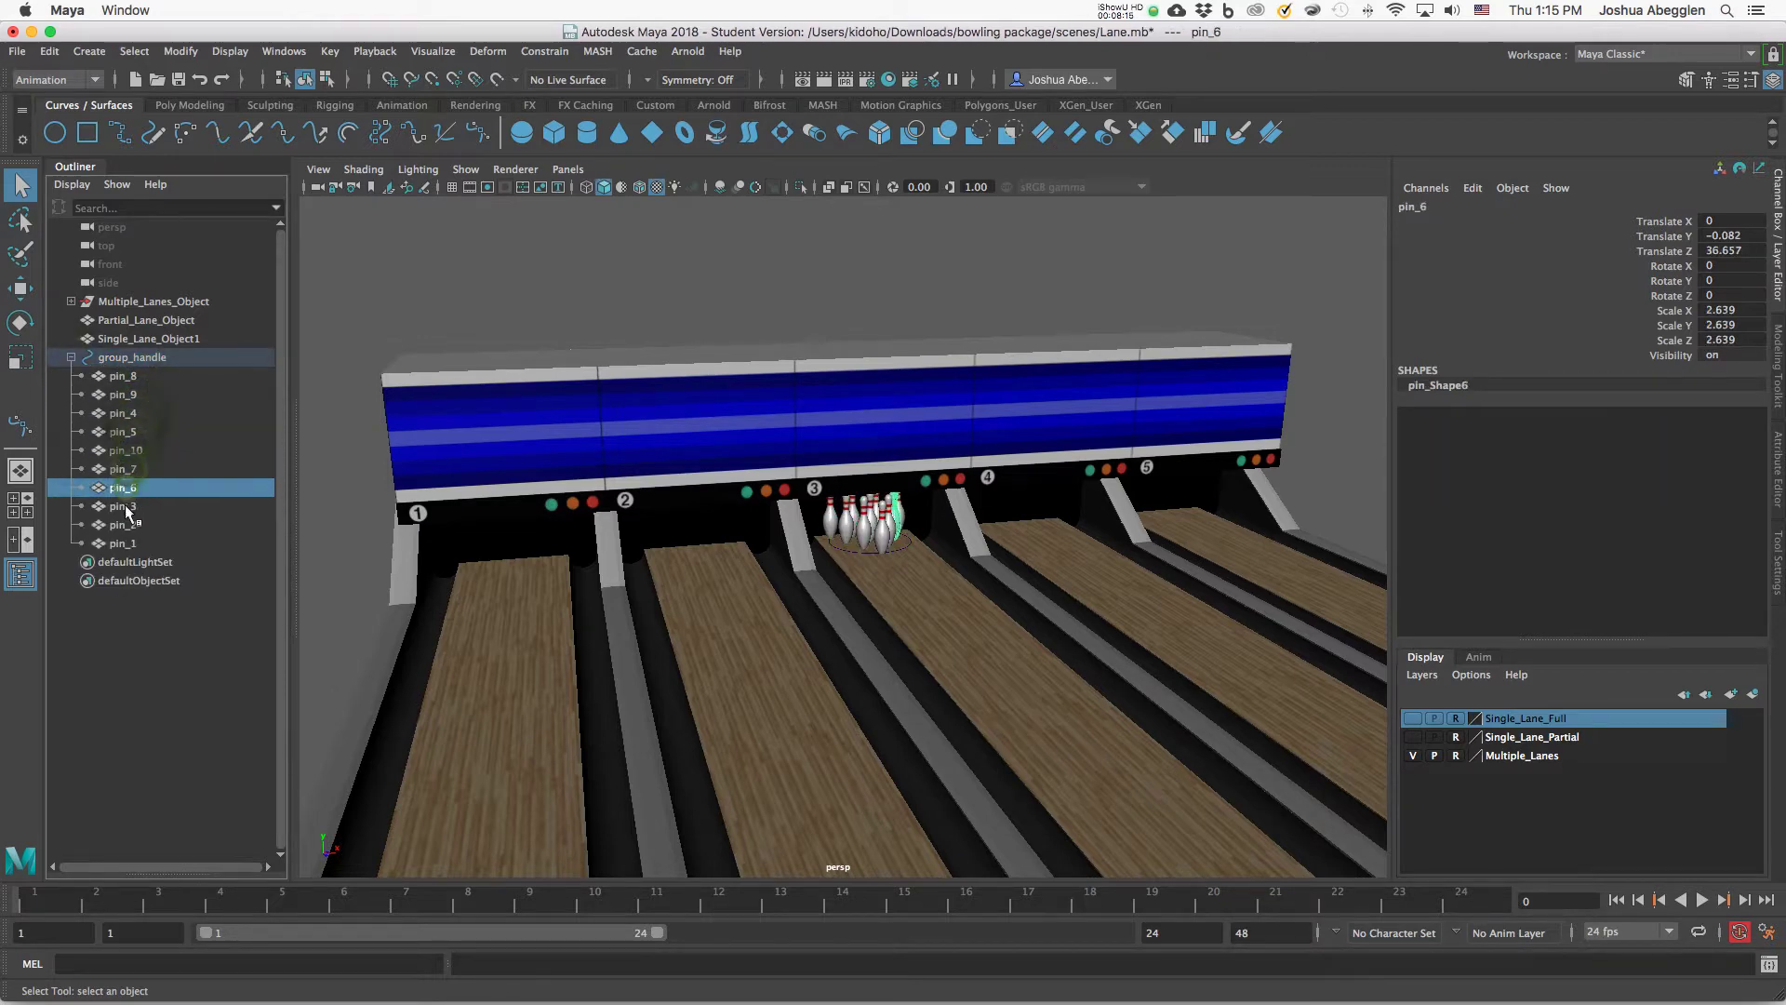
click(124, 506)
click(123, 524)
click(123, 544)
click(70, 357)
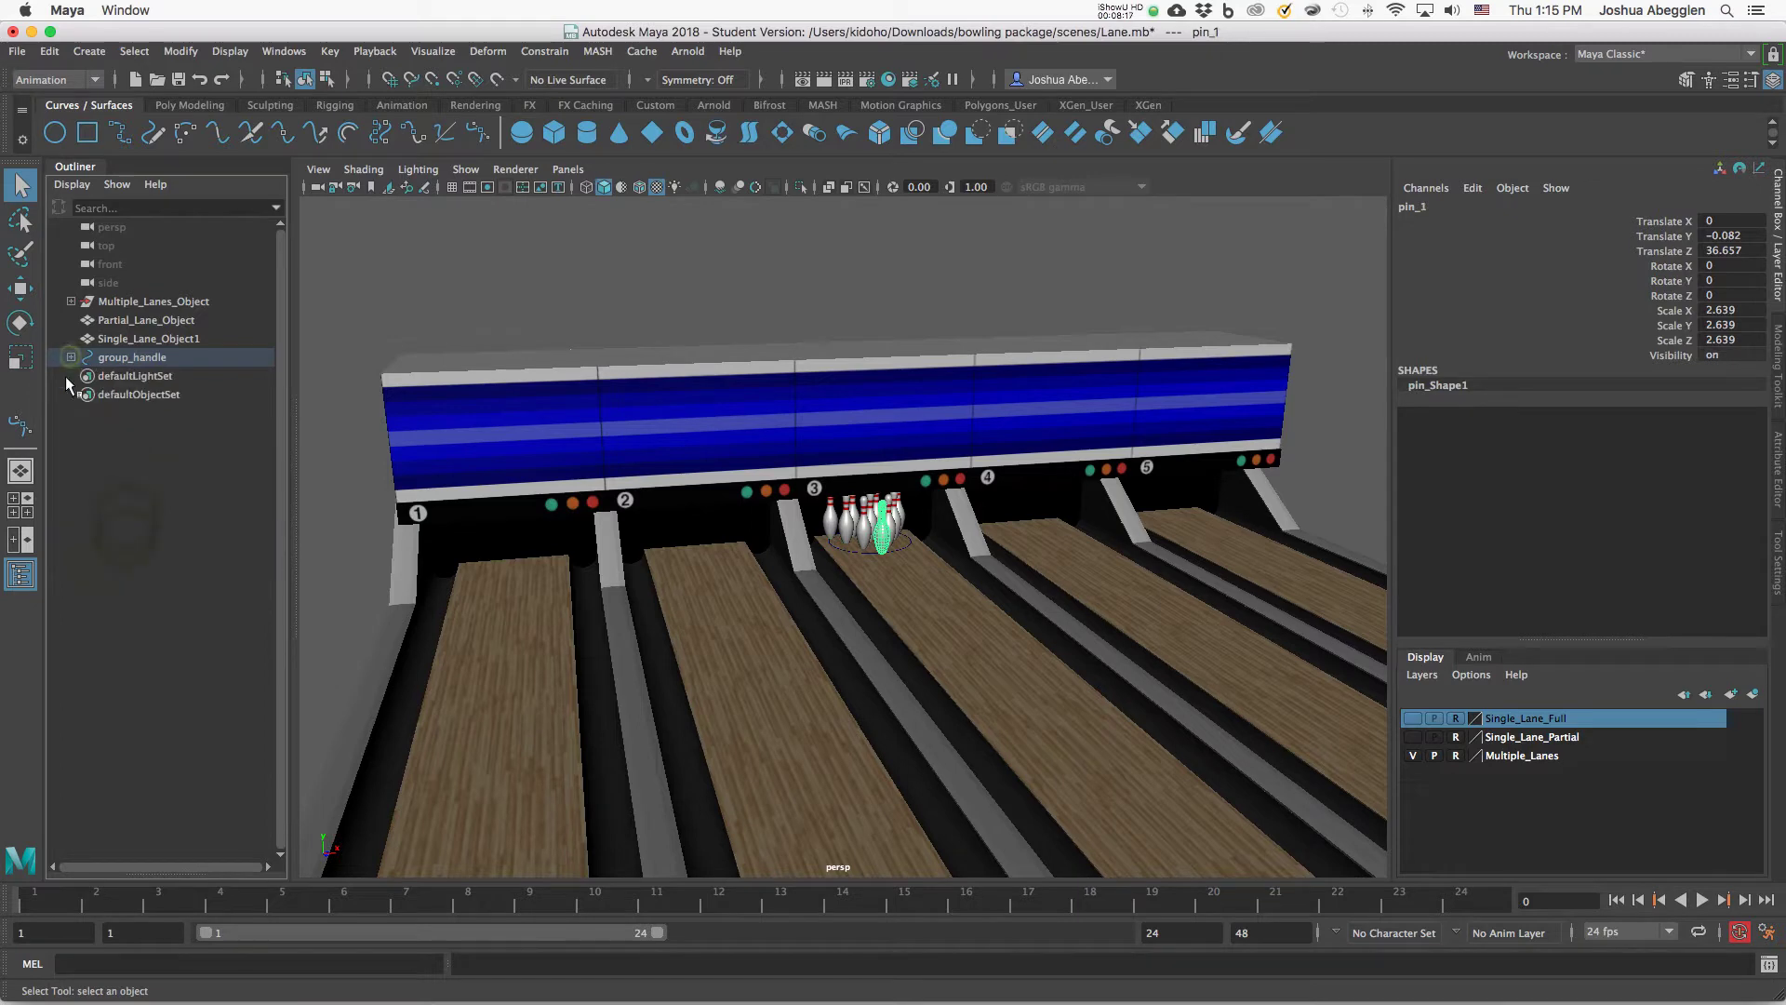
Duplicate the whole group_handle pin set on lane 3 and clear the selection.
click(149, 357)
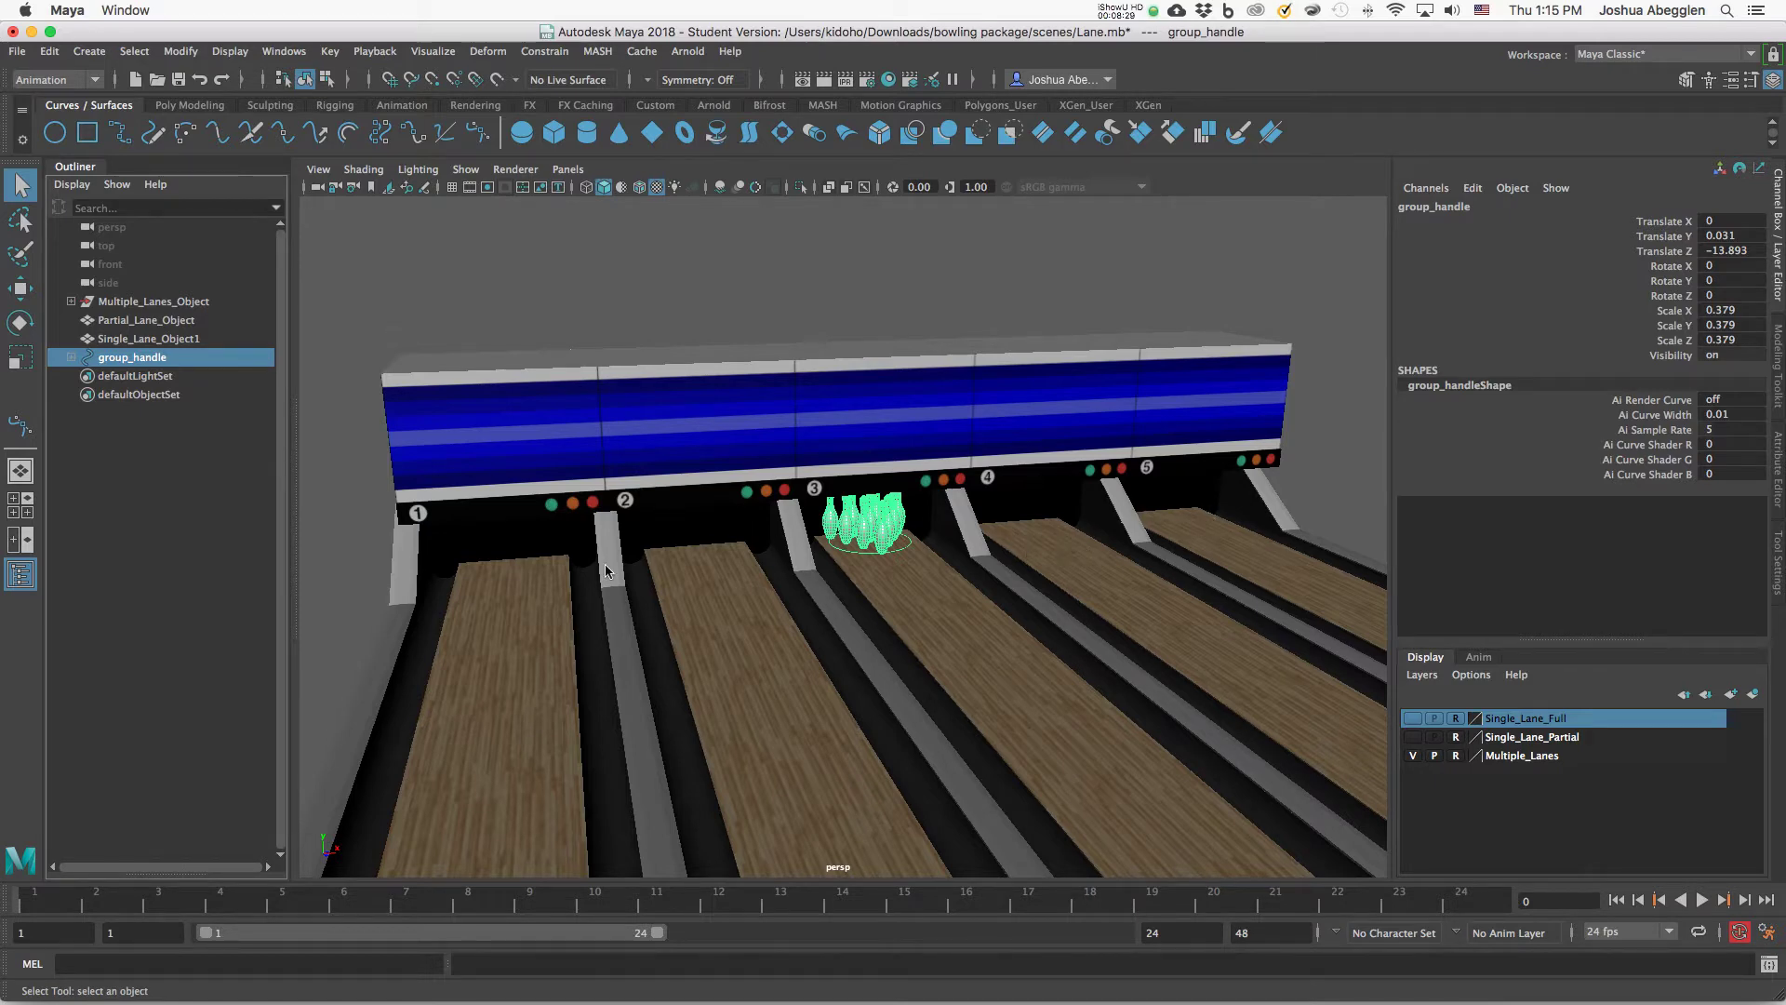
click(907, 554)
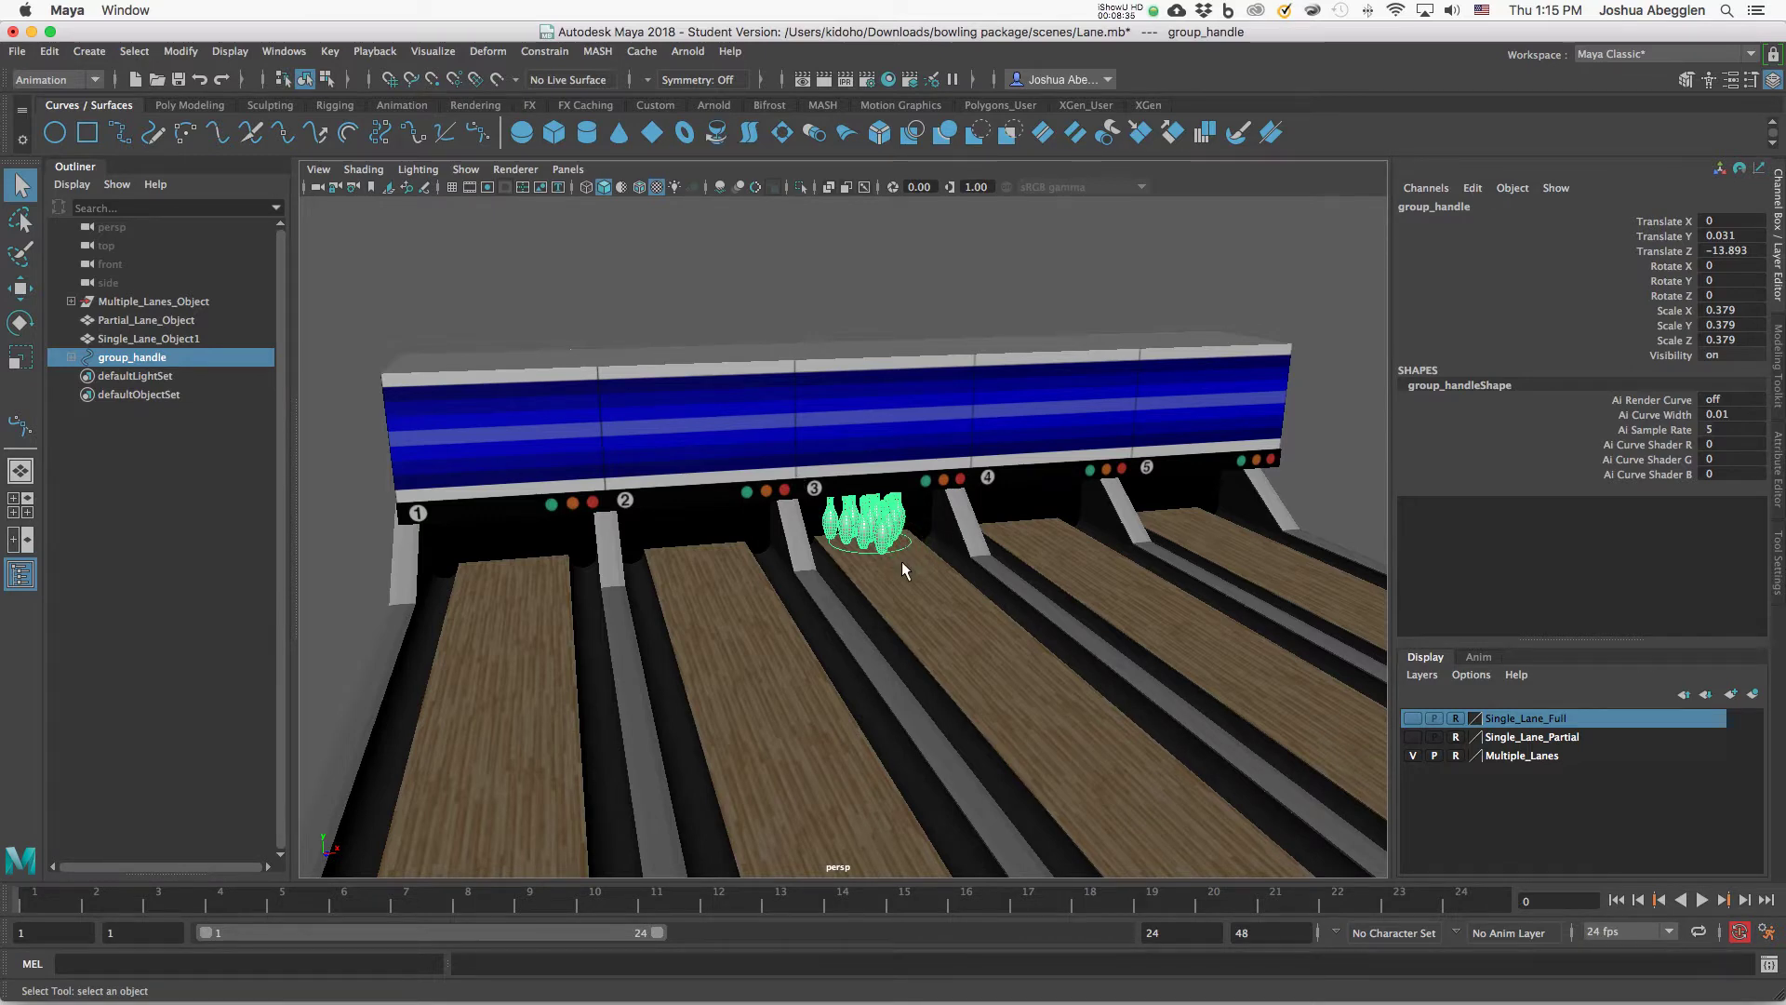
key(super+d)
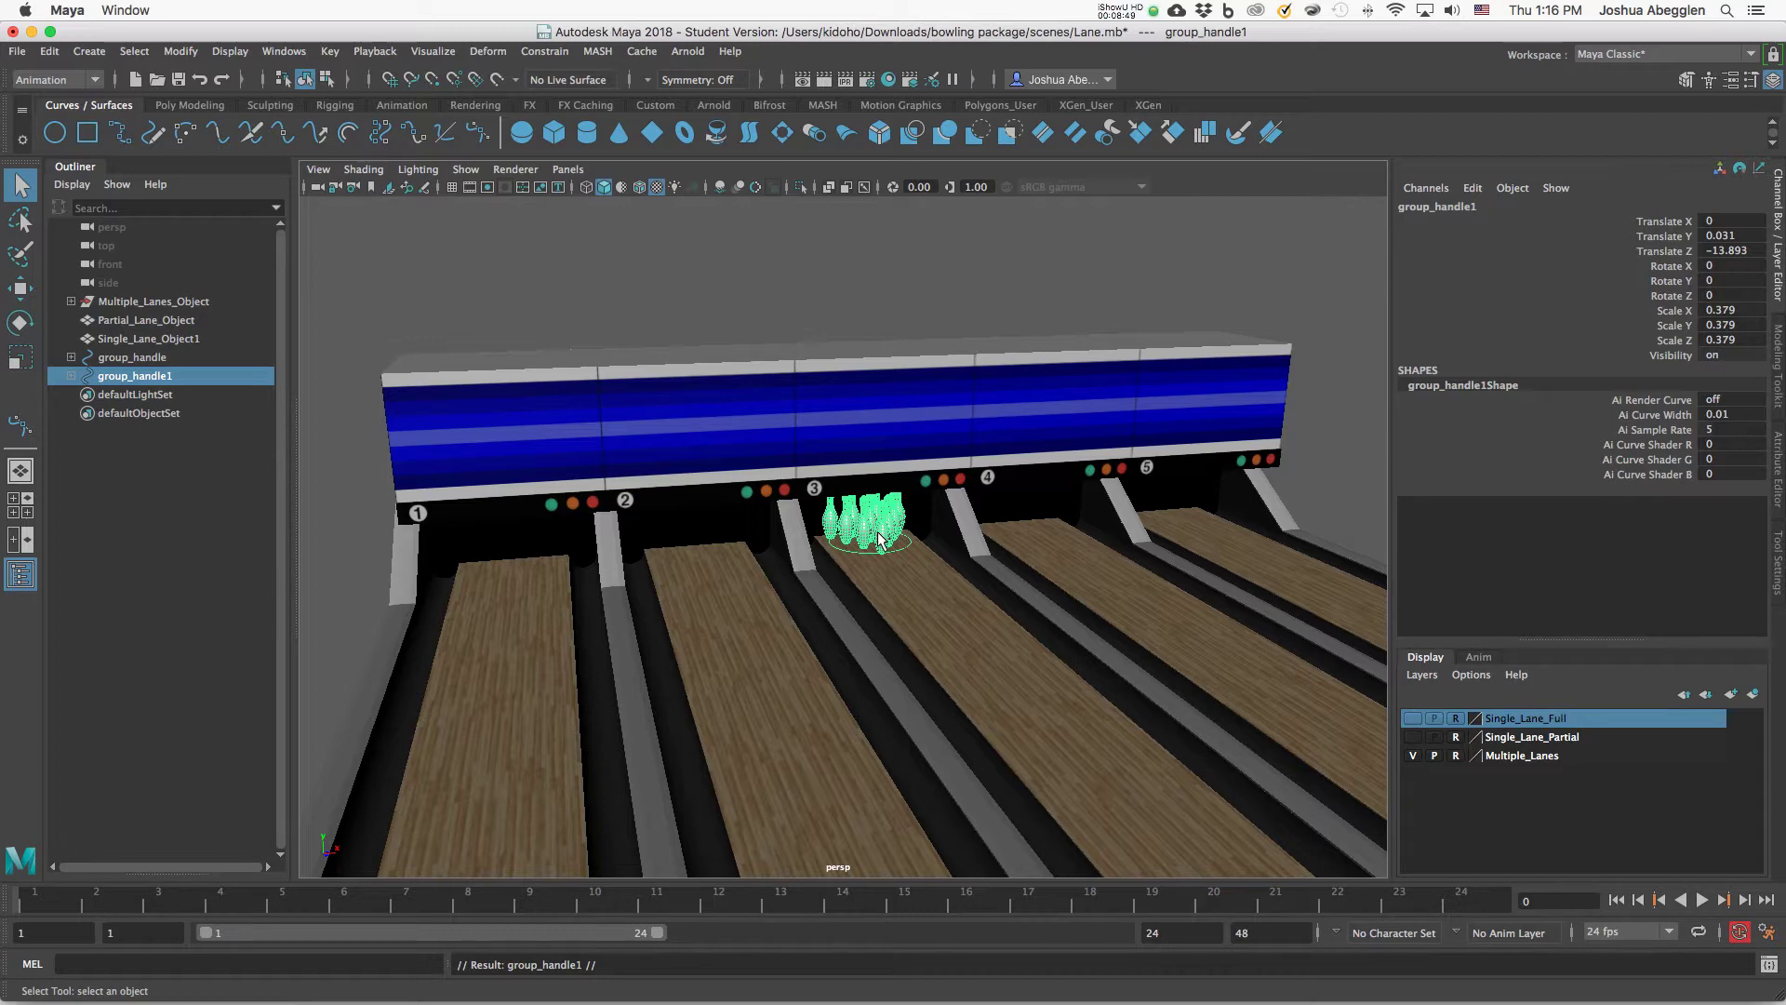
click(159, 527)
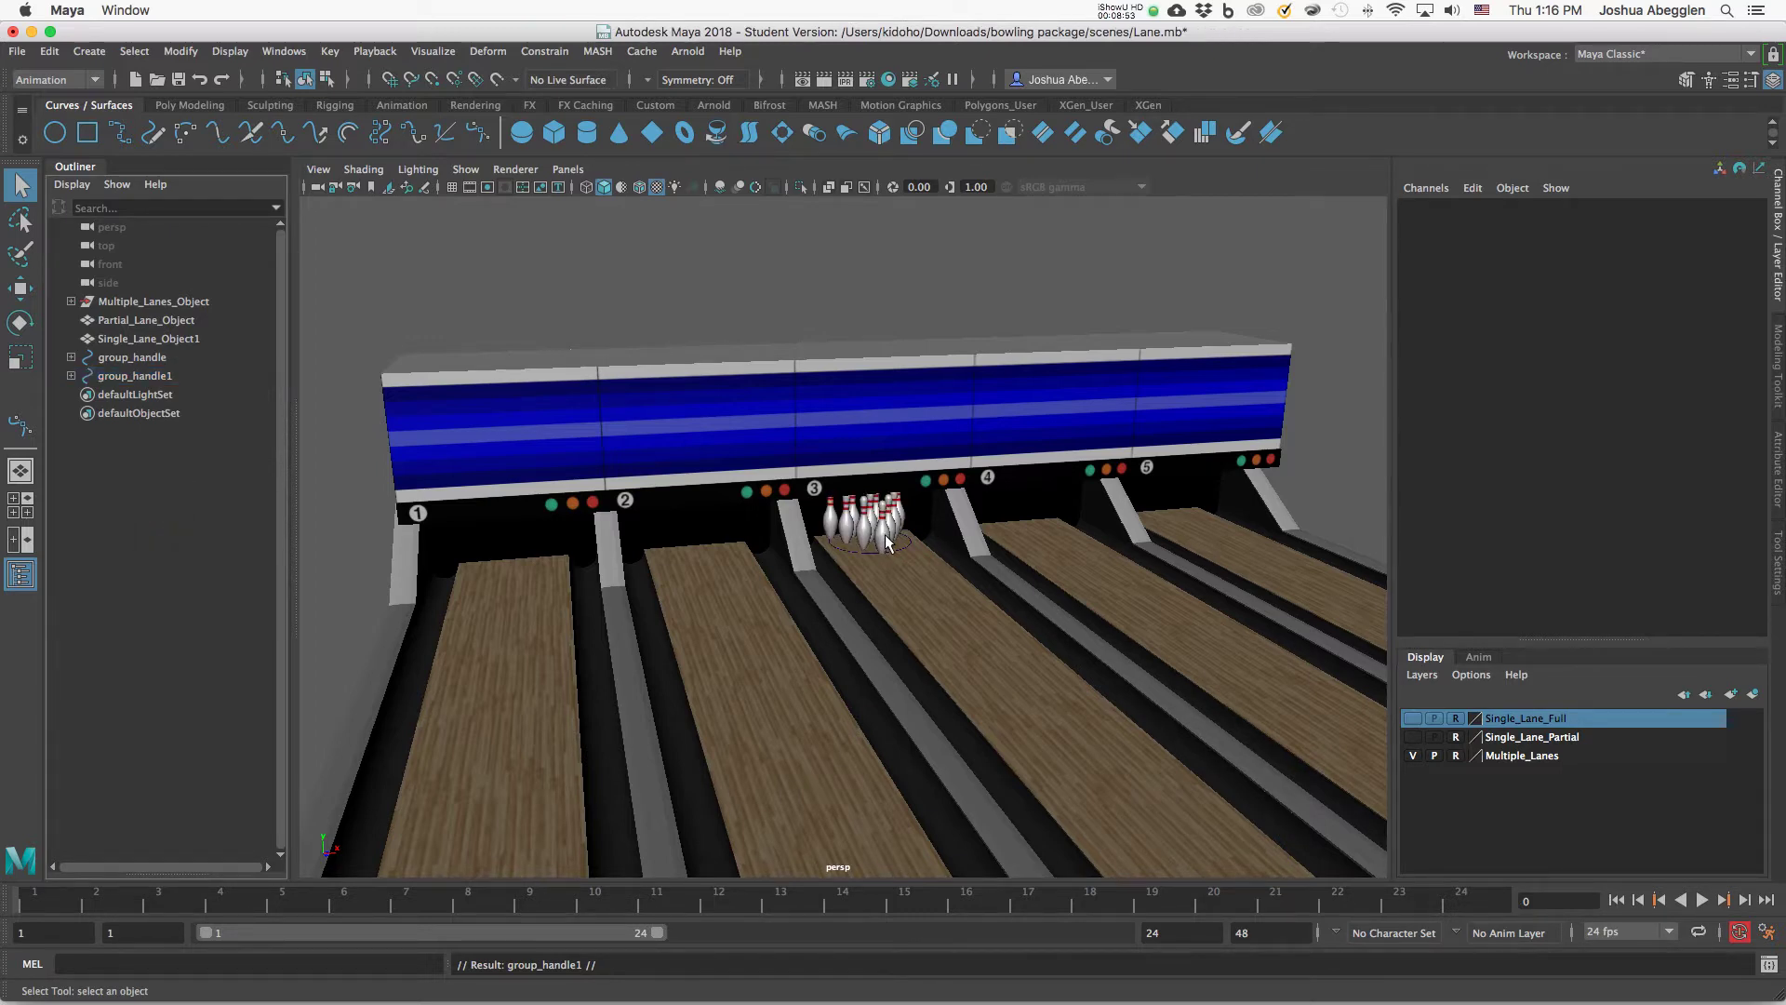
Try moving only the front pin of the duplicated set sideways, and undo that move.
click(896, 509)
scroll(895, 509, up, 10)
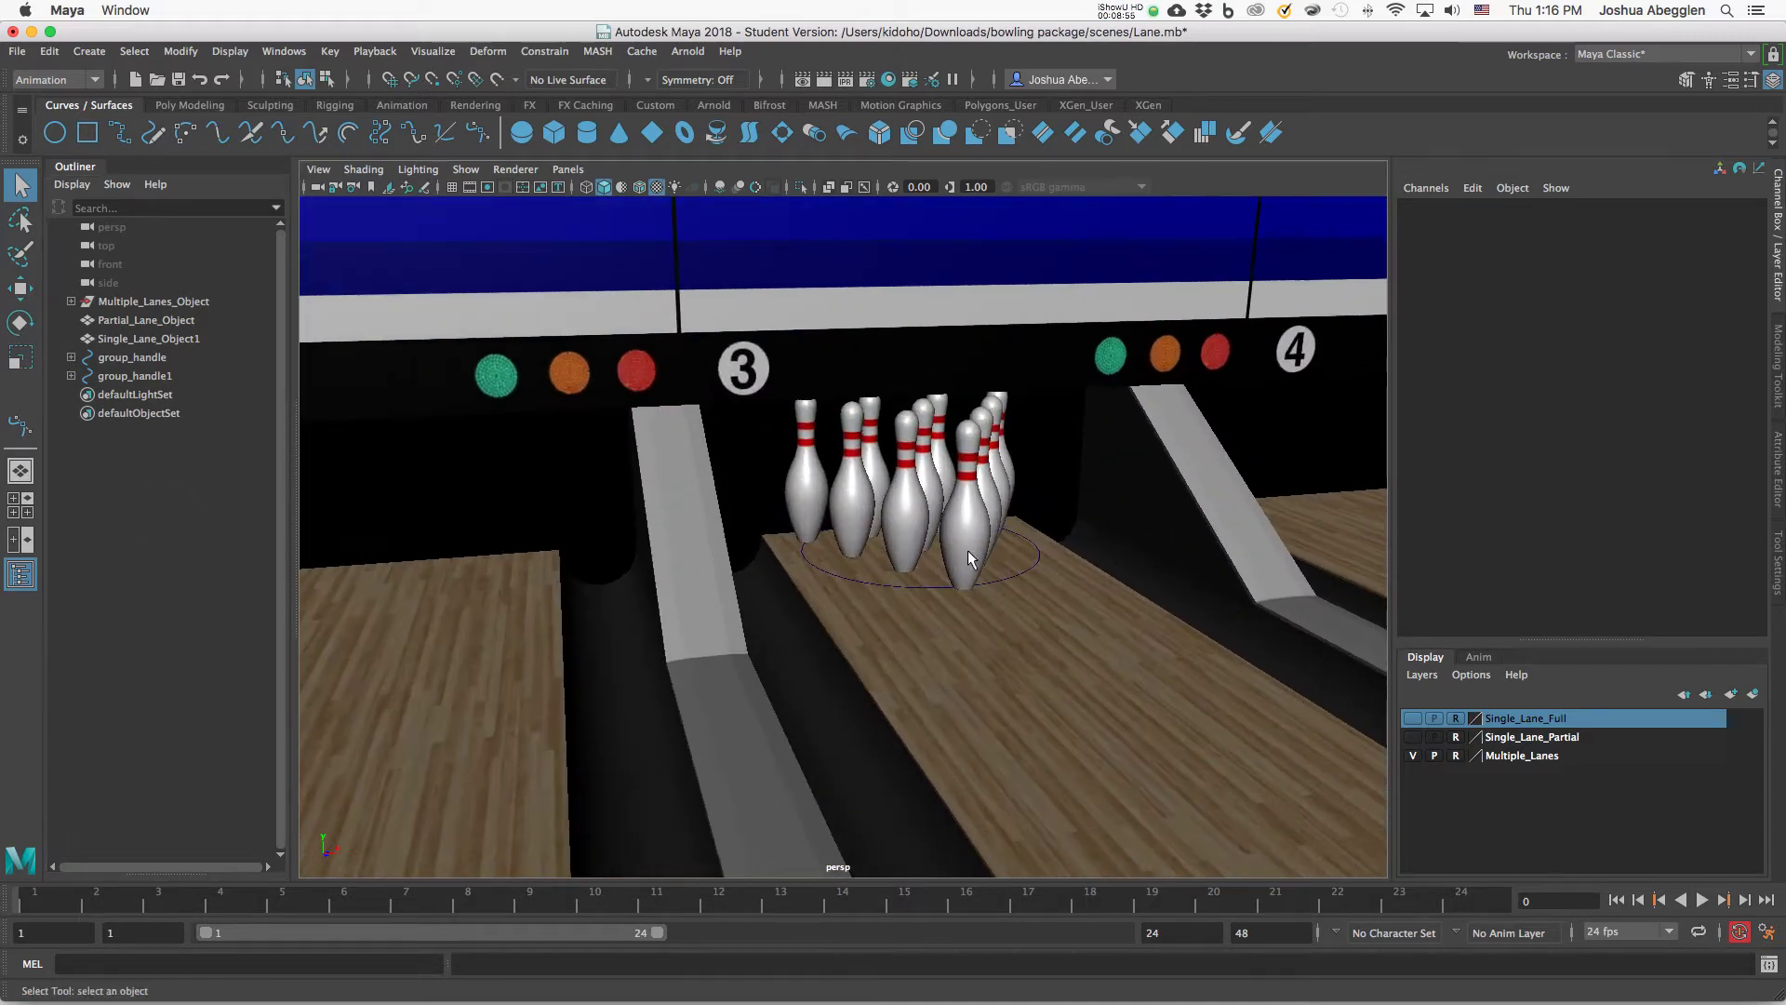
click(967, 550)
key(w)
middle_drag(1025, 547, 1091, 523)
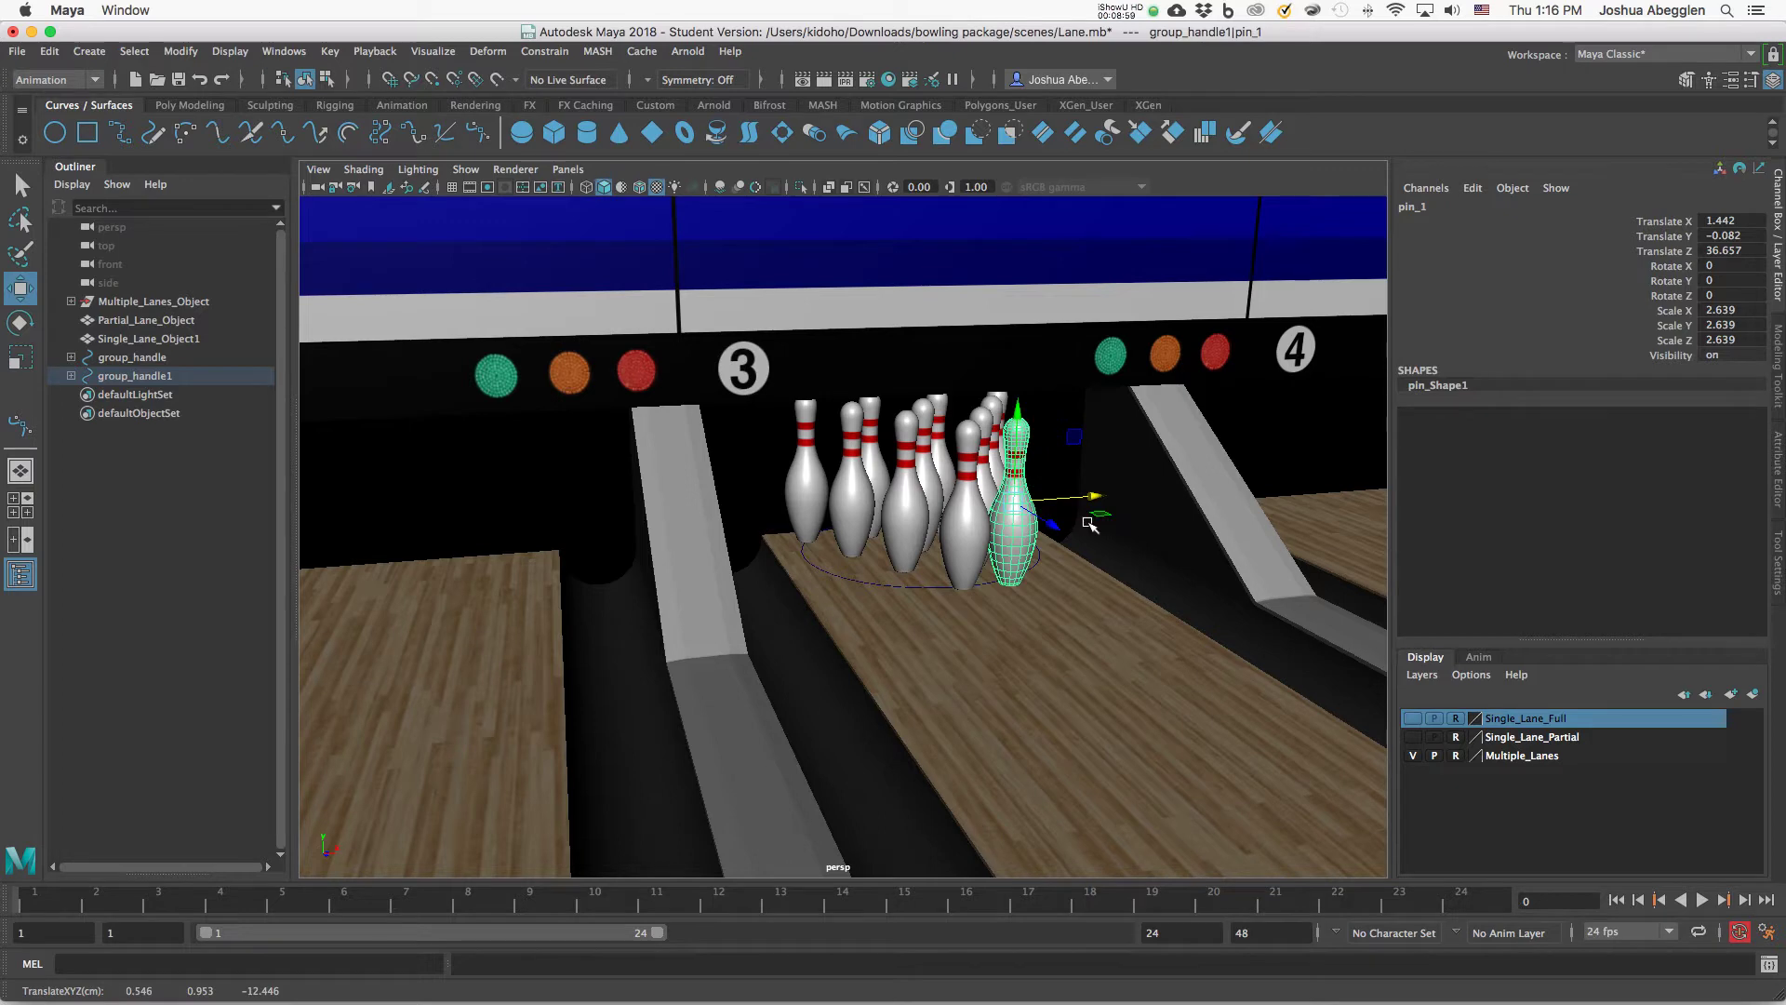
key(ctrl+z)
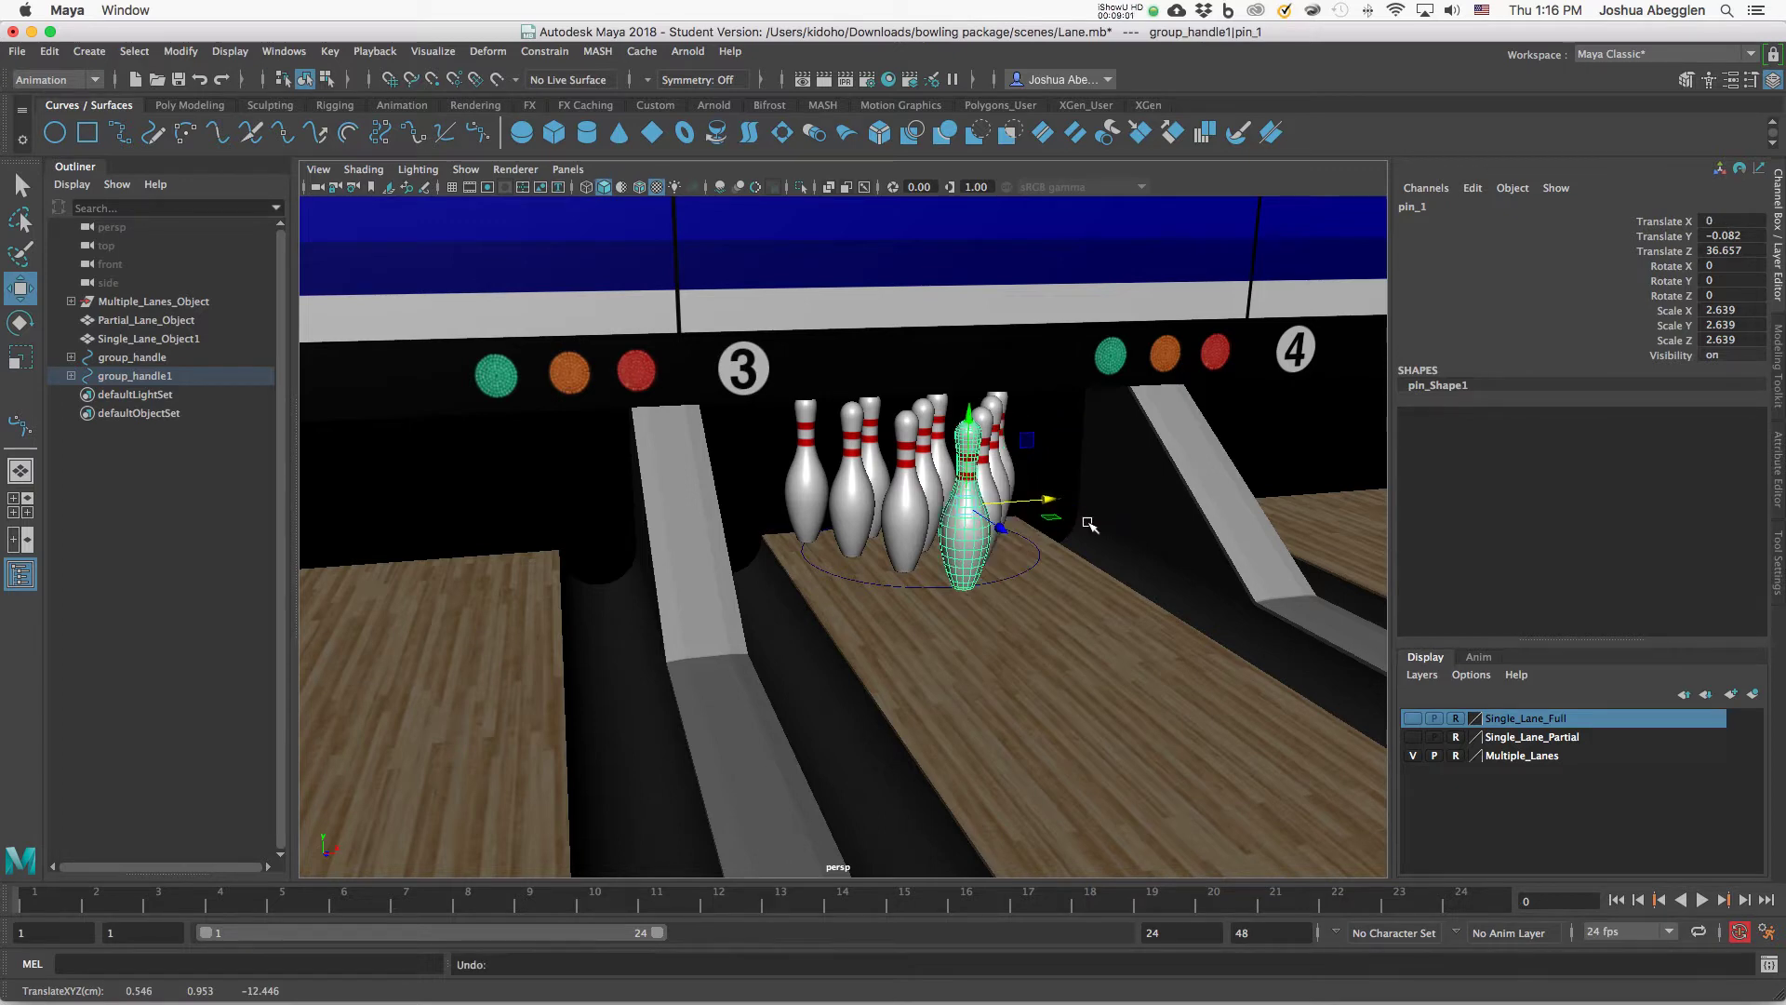
Move the whole duplicated pin set group_handle1 onto lane 1 and set its Translate X to -12.
alt+drag(1098, 595, 798, 561)
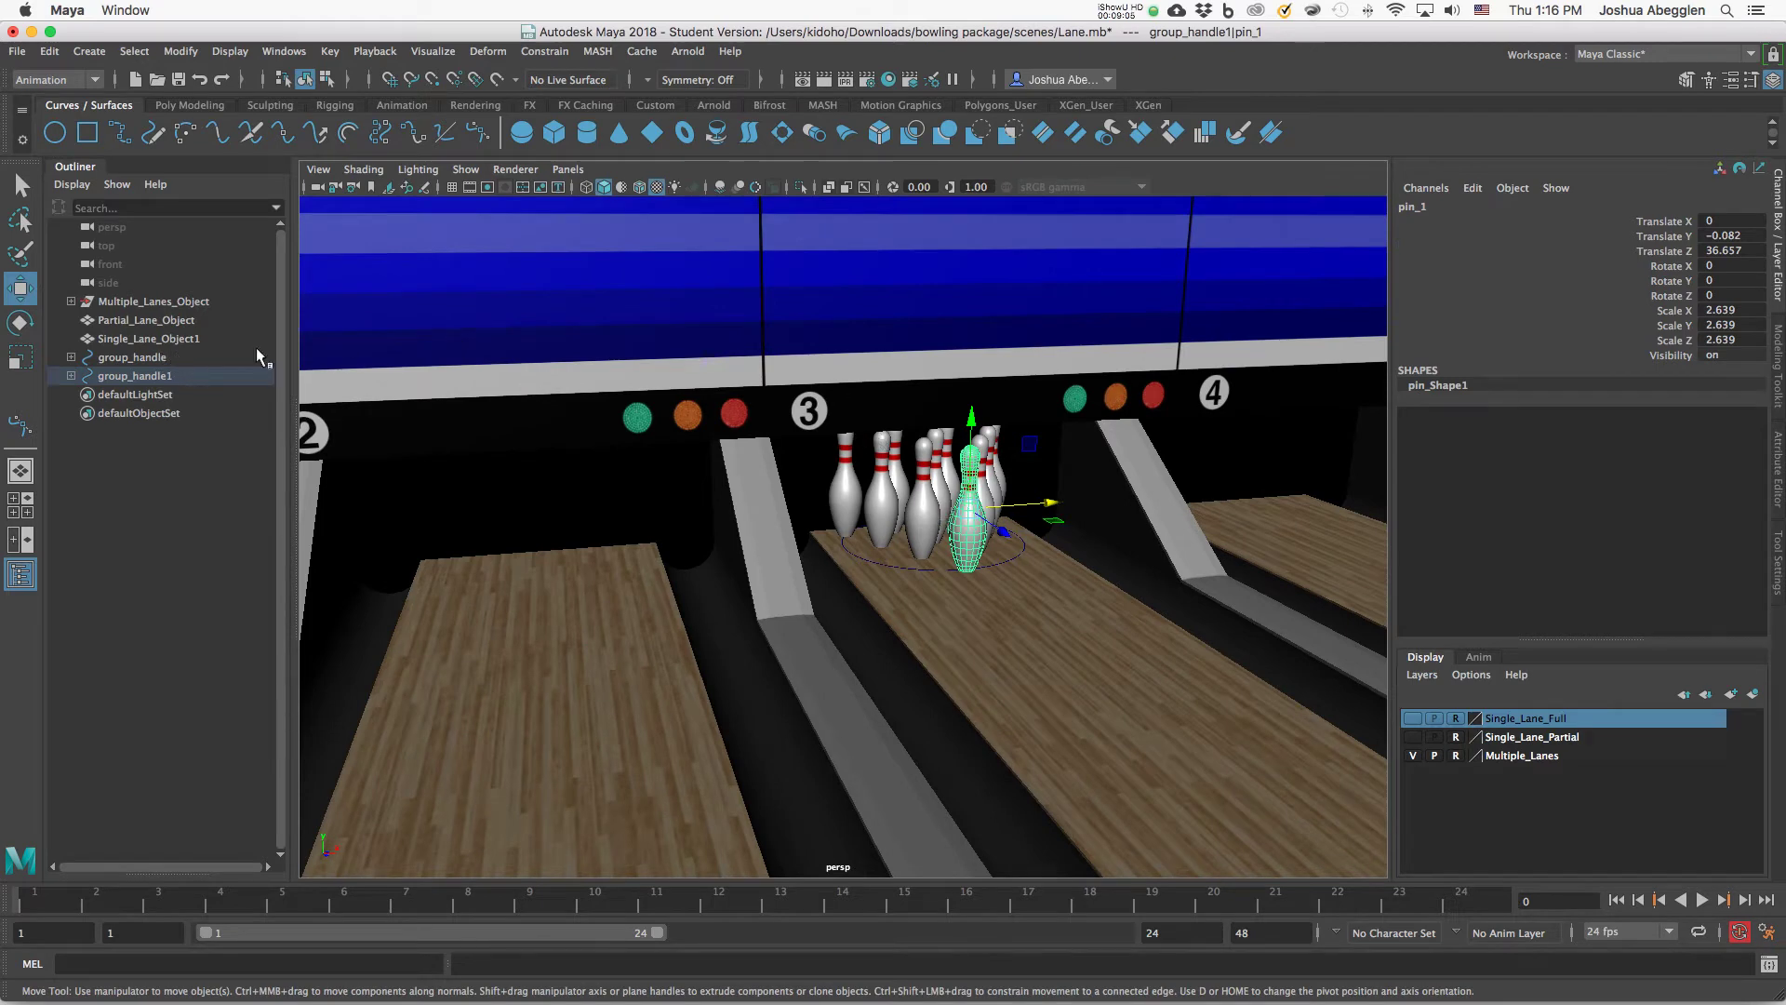
click(166, 374)
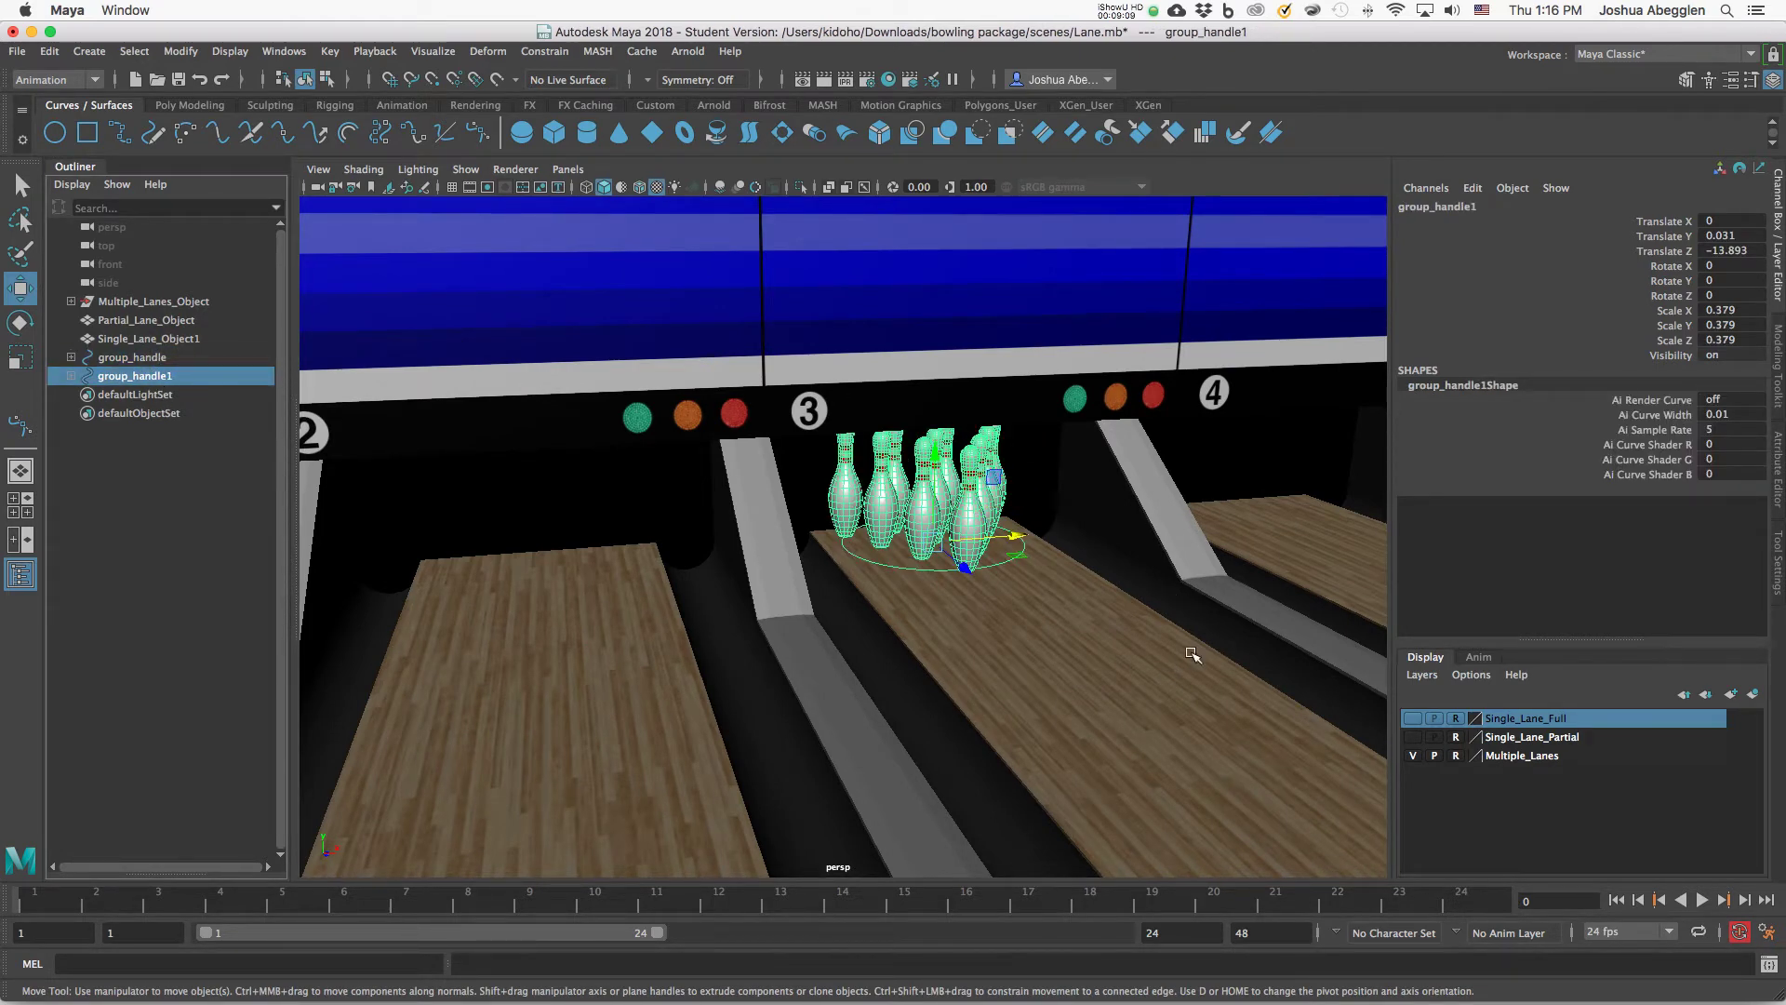
alt+right_drag(1188, 649, 1023, 549)
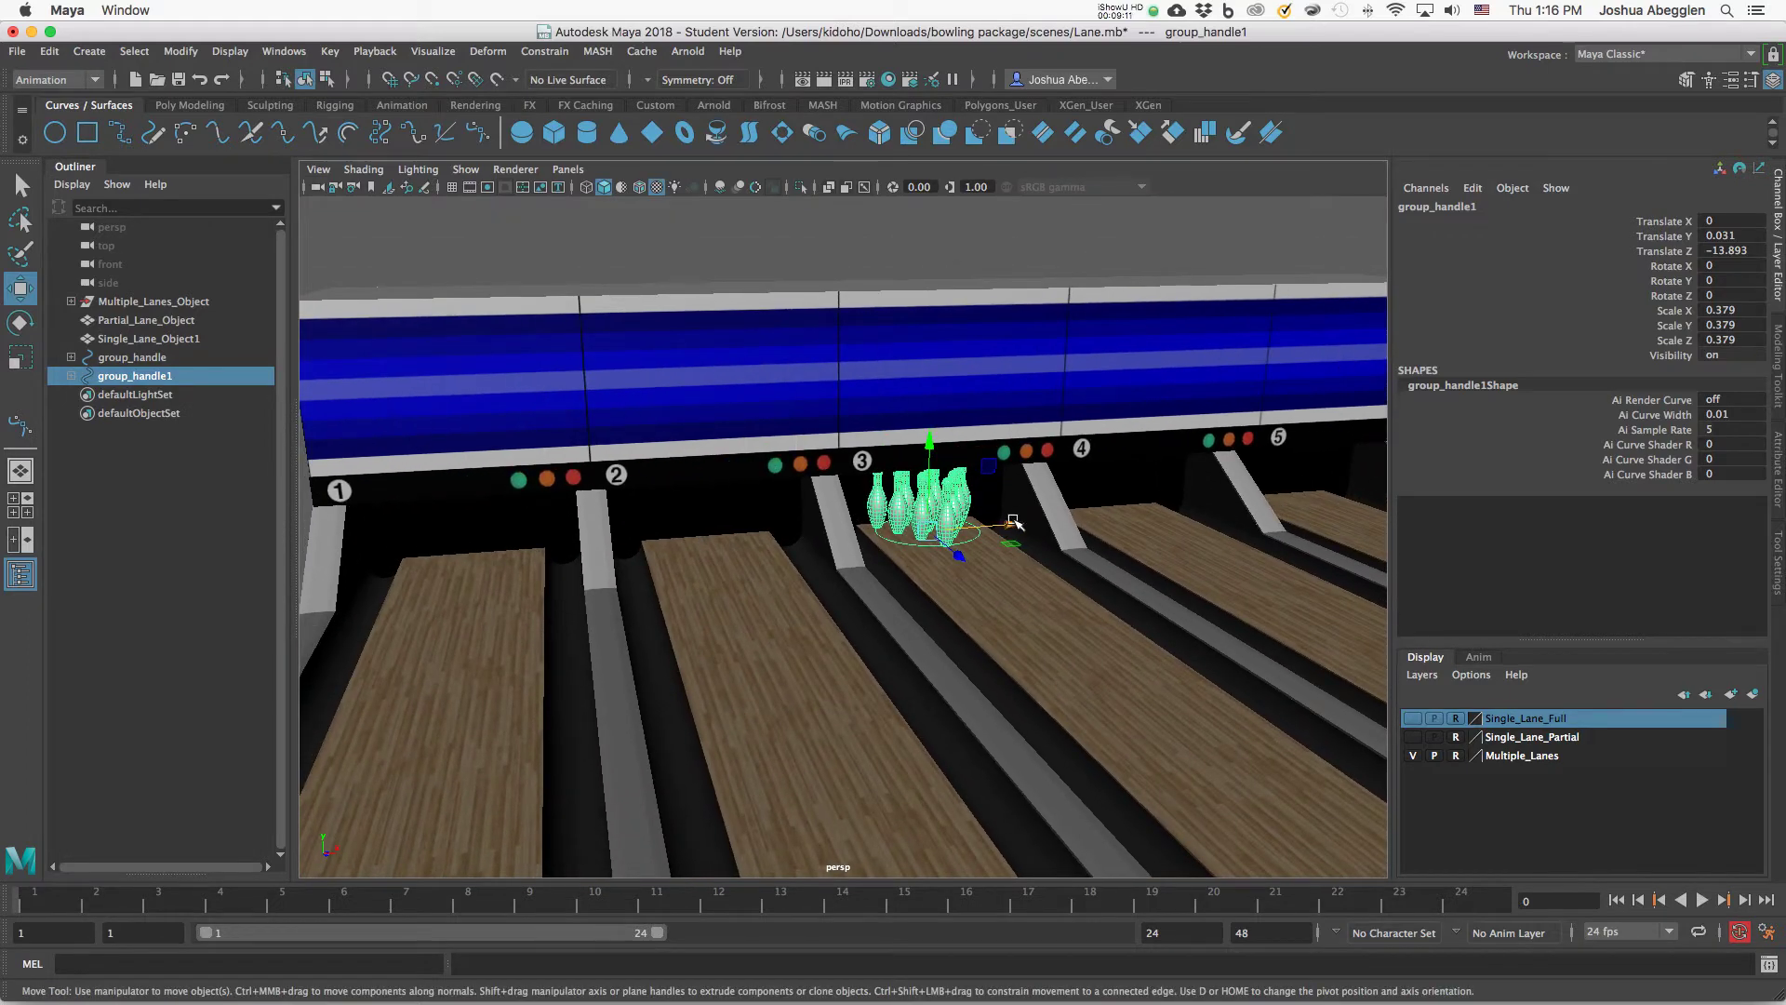
drag(1016, 524, 585, 590)
alt+middle_drag(586, 590, 696, 545)
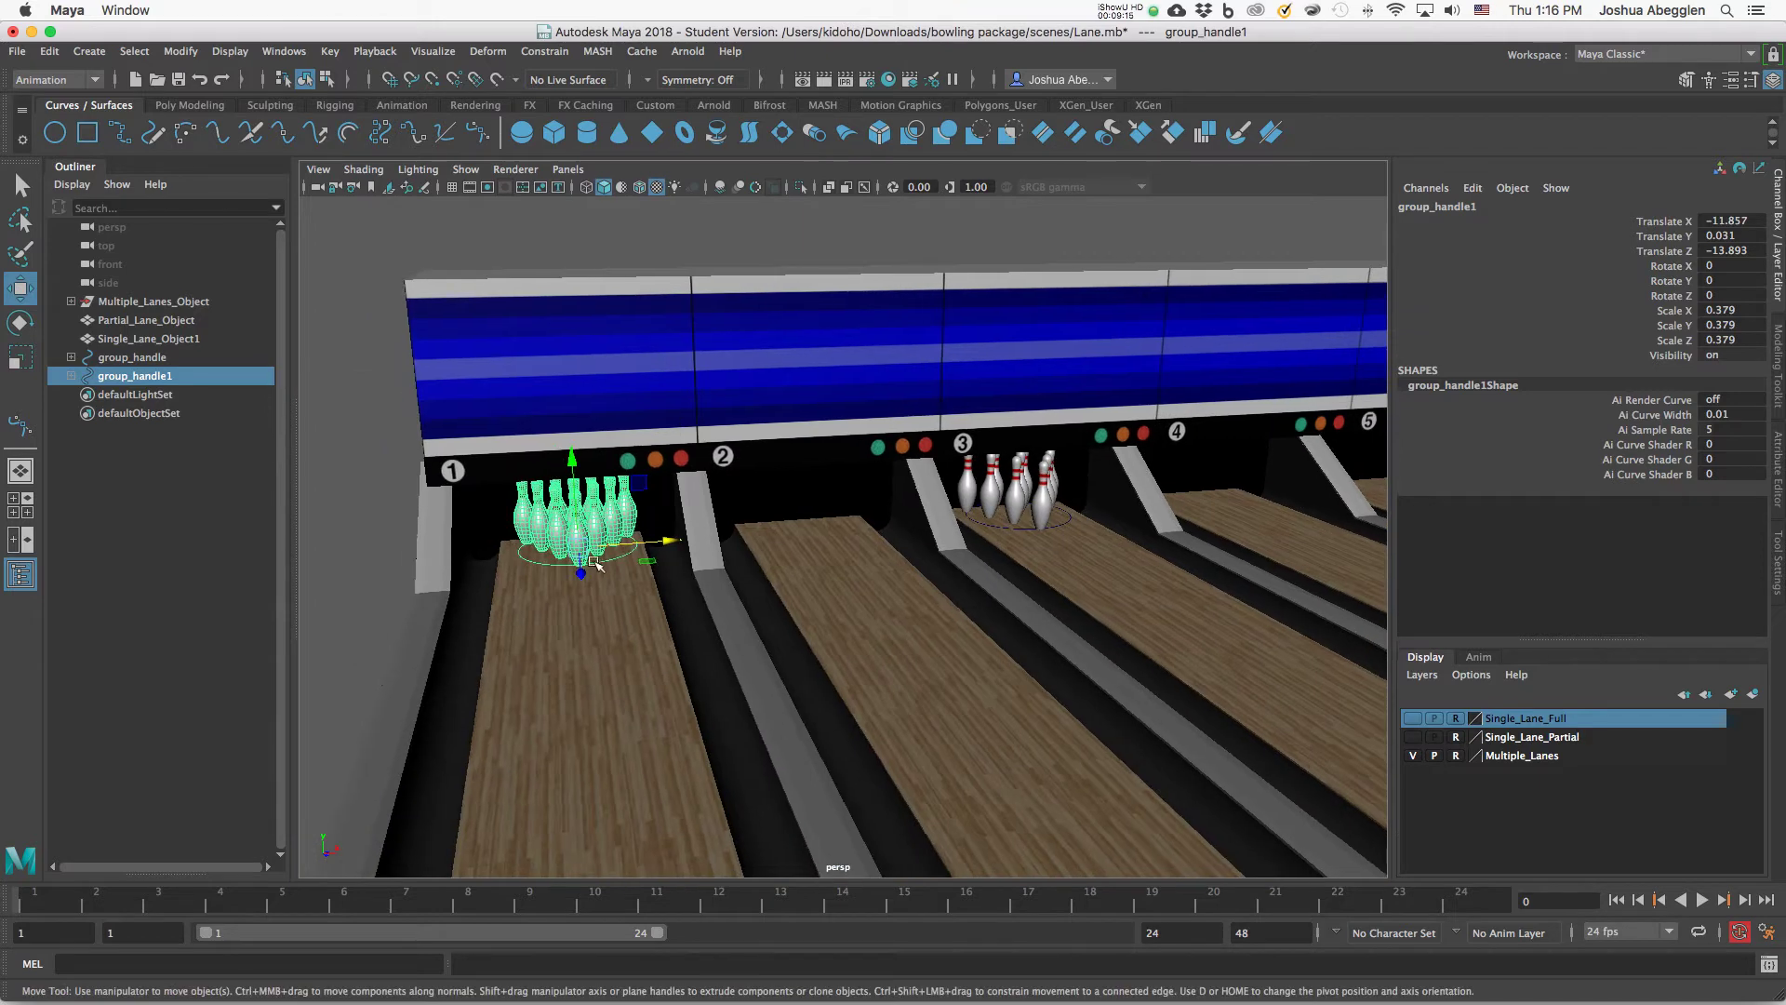
alt+right_drag(1042, 606, 605, 570)
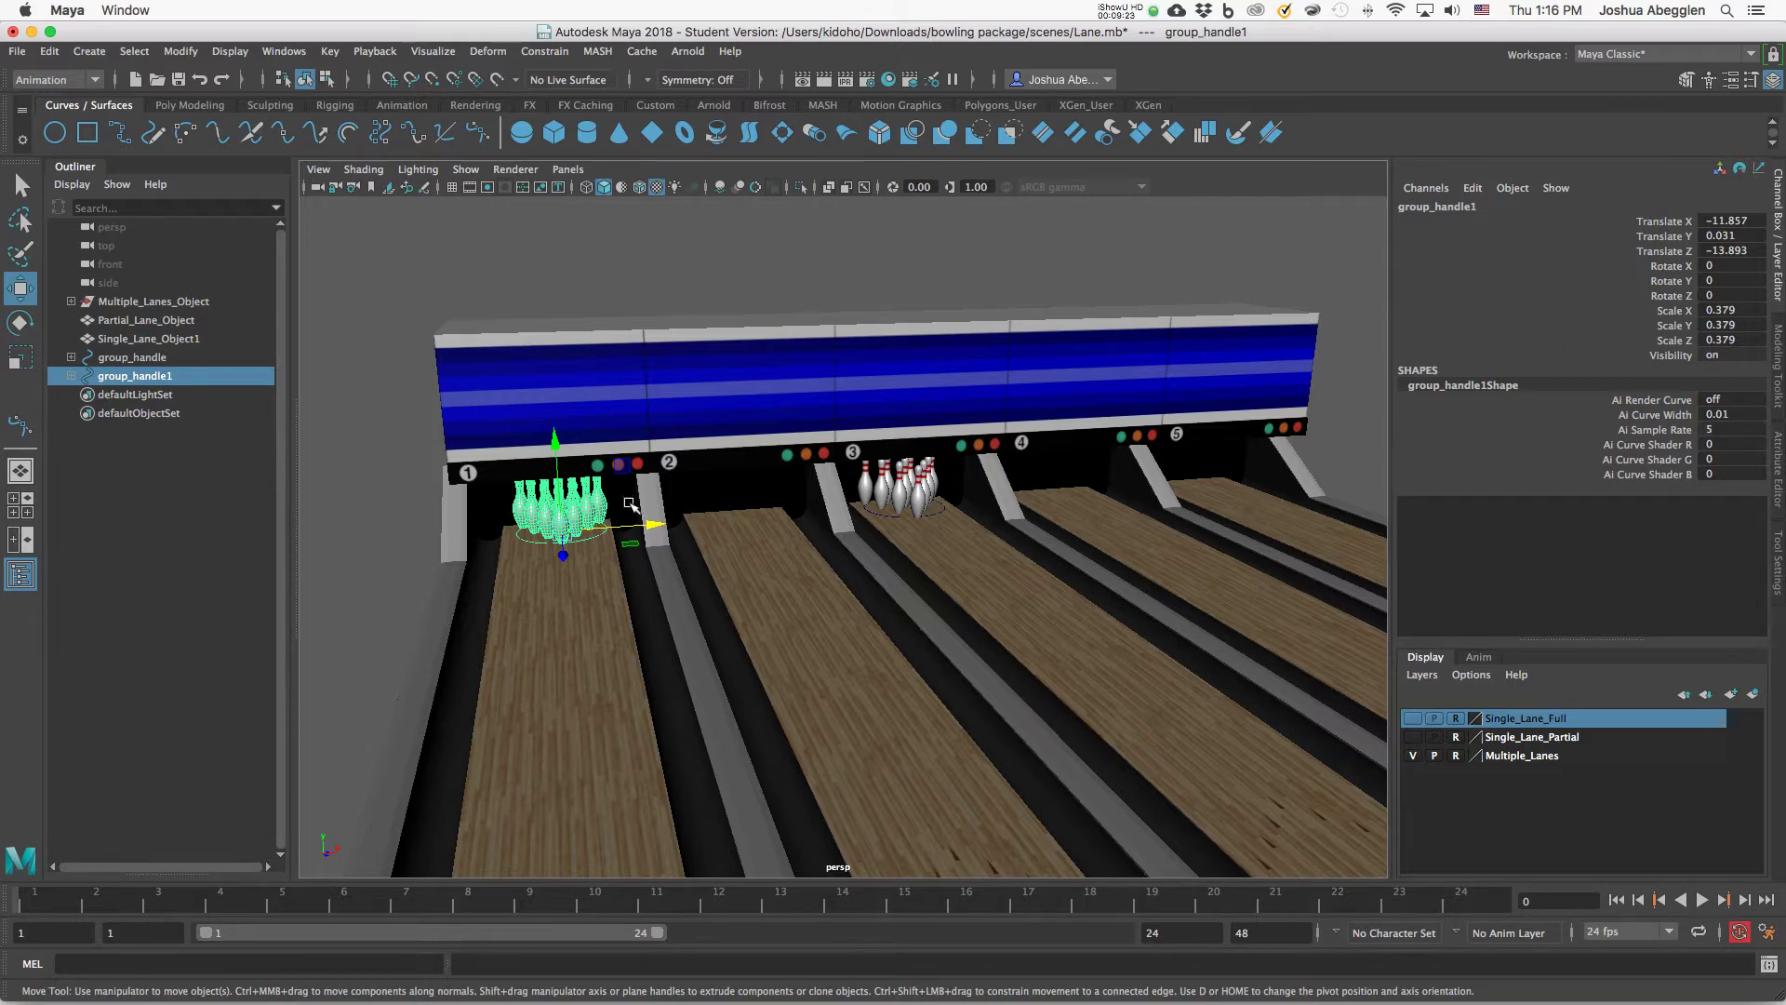
click(1749, 221)
text(-12)
key(Return)
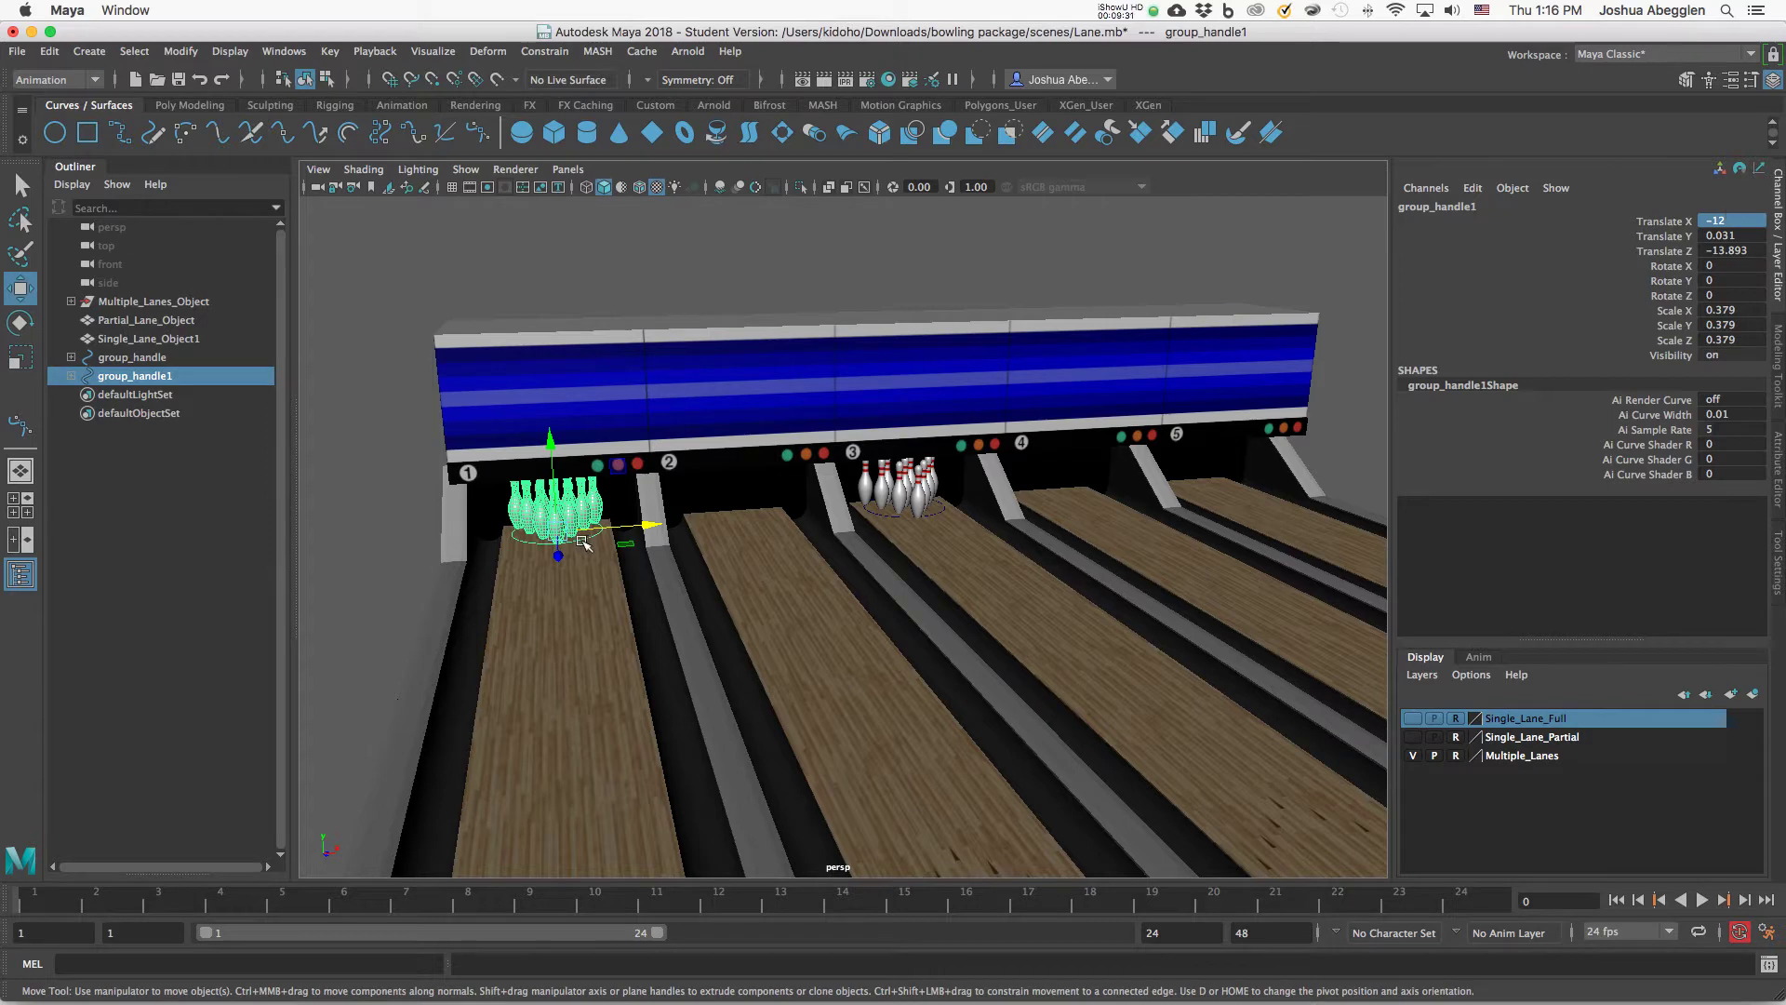
Duplicate the lane 1 pin set, move the copy onto lane 2 and set its Translate X to -6.
key(ctrl+d)
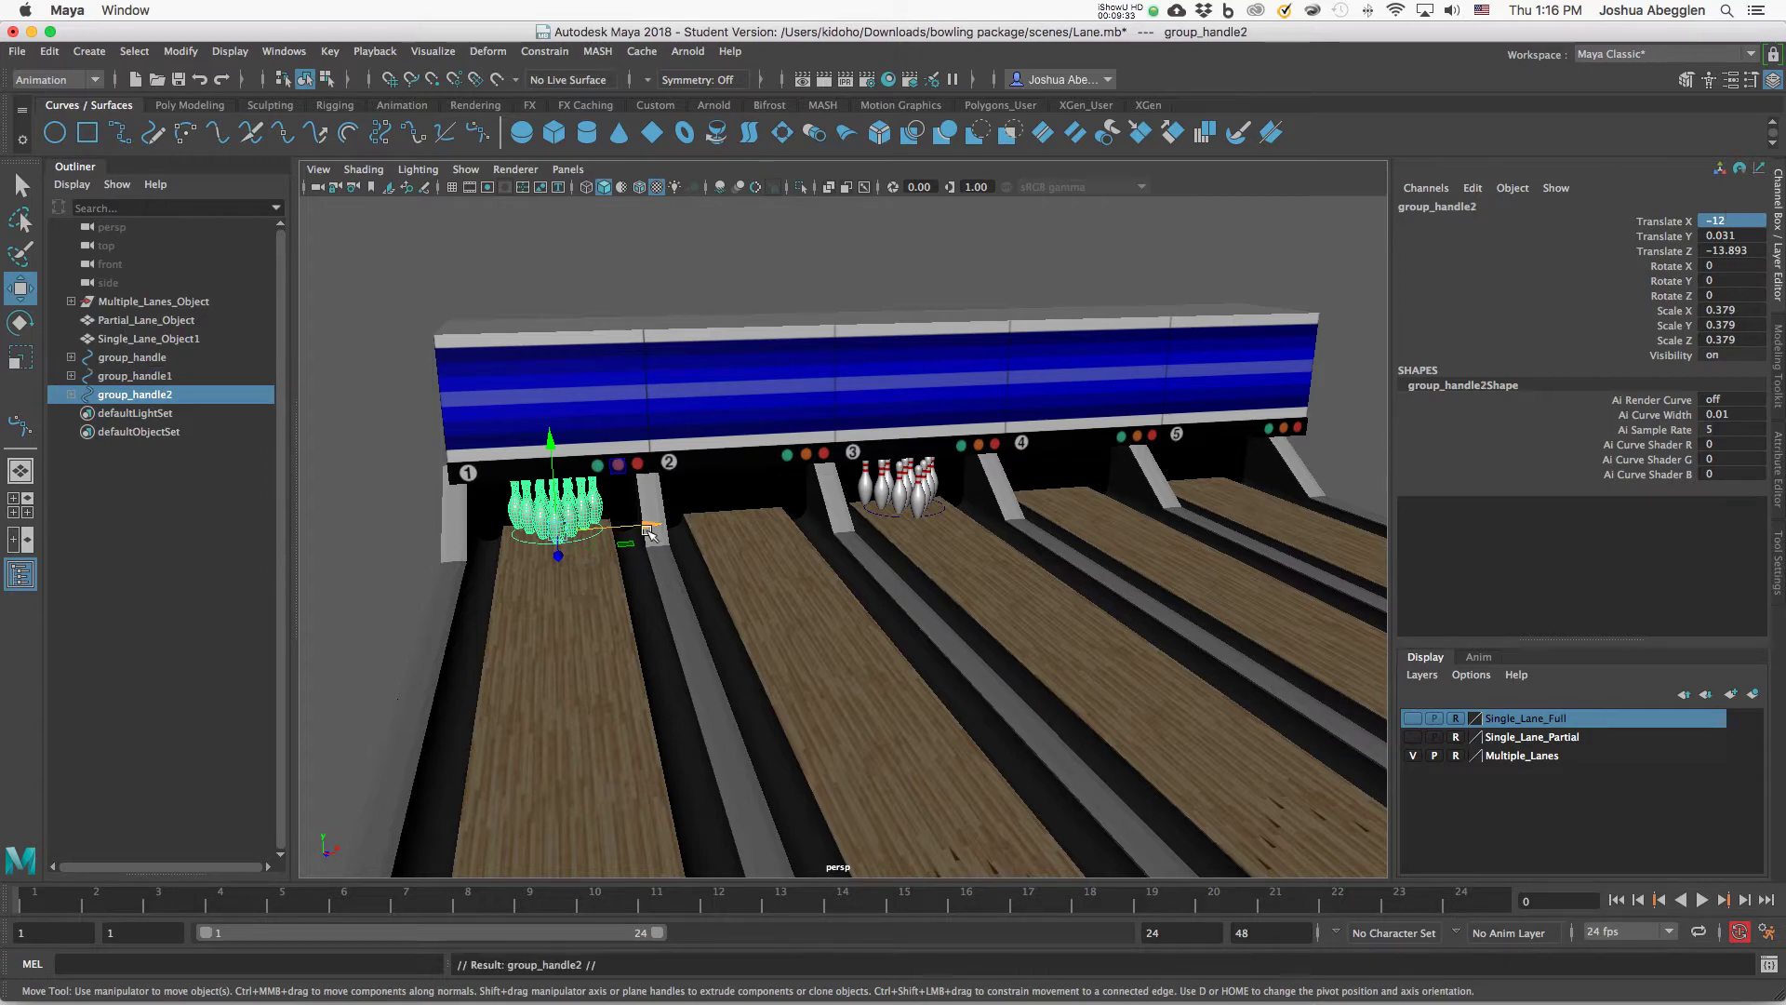
drag(648, 526, 816, 513)
click(1740, 219)
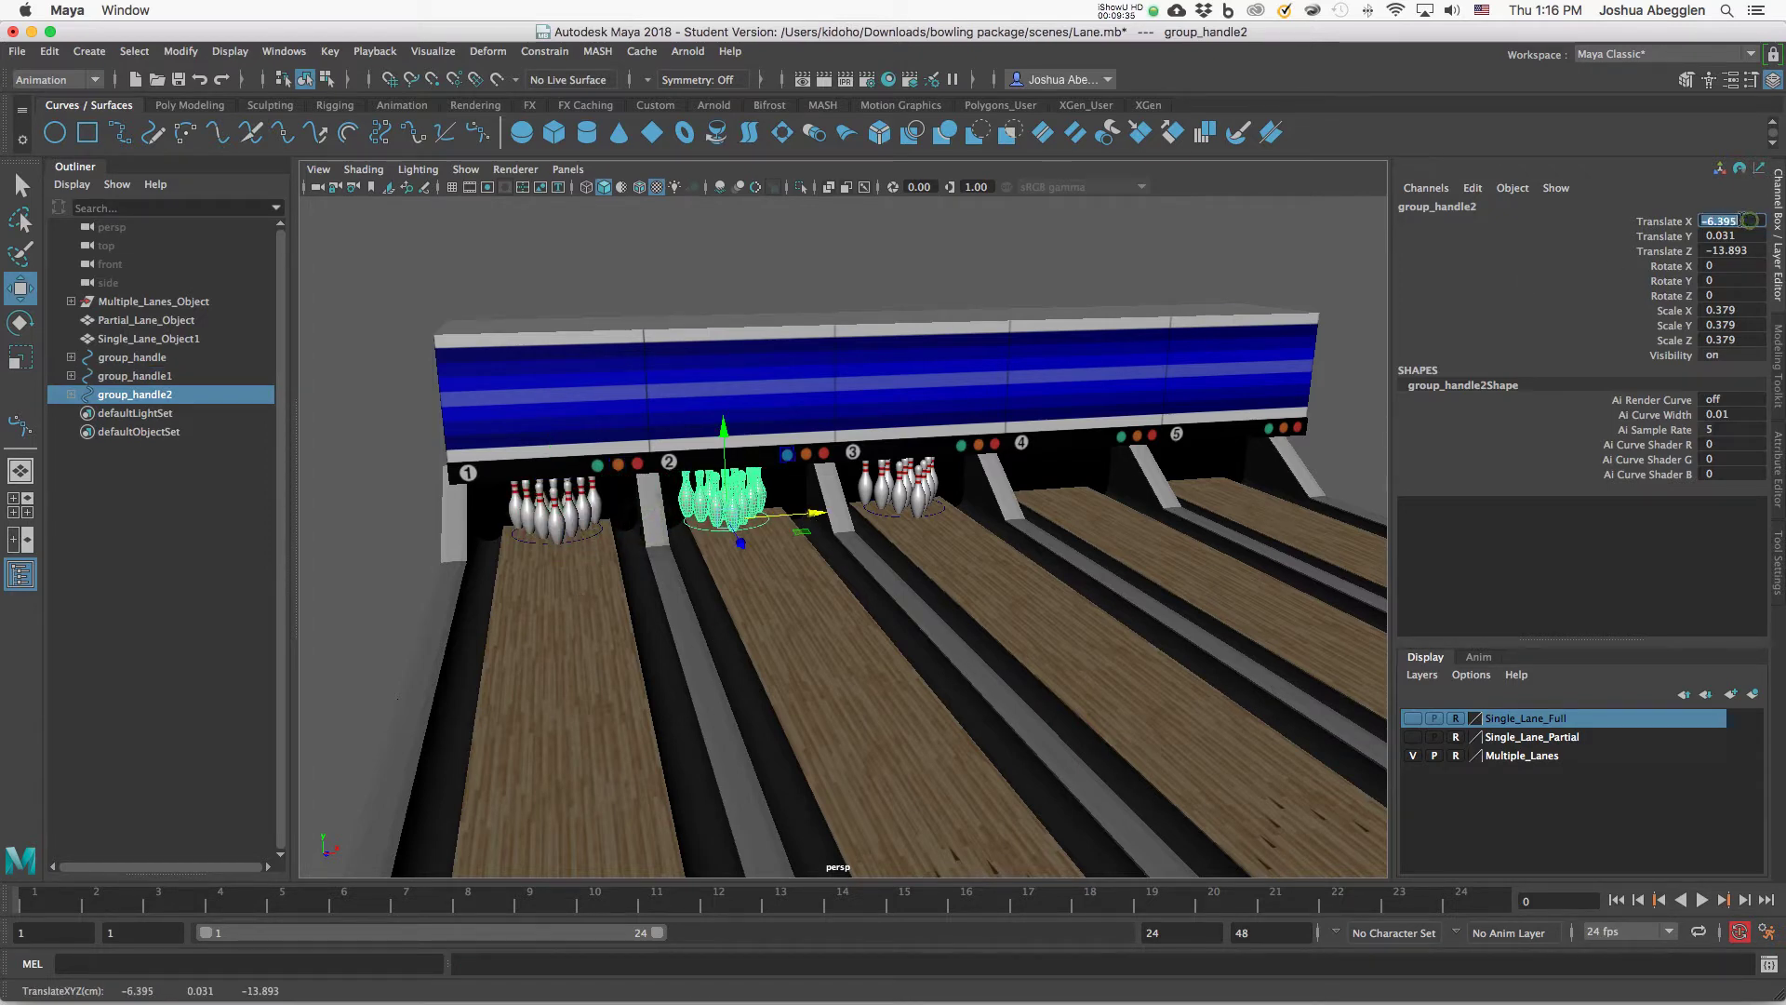
text(-6)
key(Return)
alt+drag(1064, 666, 1003, 714)
Duplicate the lane 2 pin set, move the copy onto lane 4 and set its Translate X to 6.
key(ctrl+d)
drag(737, 526, 1061, 514)
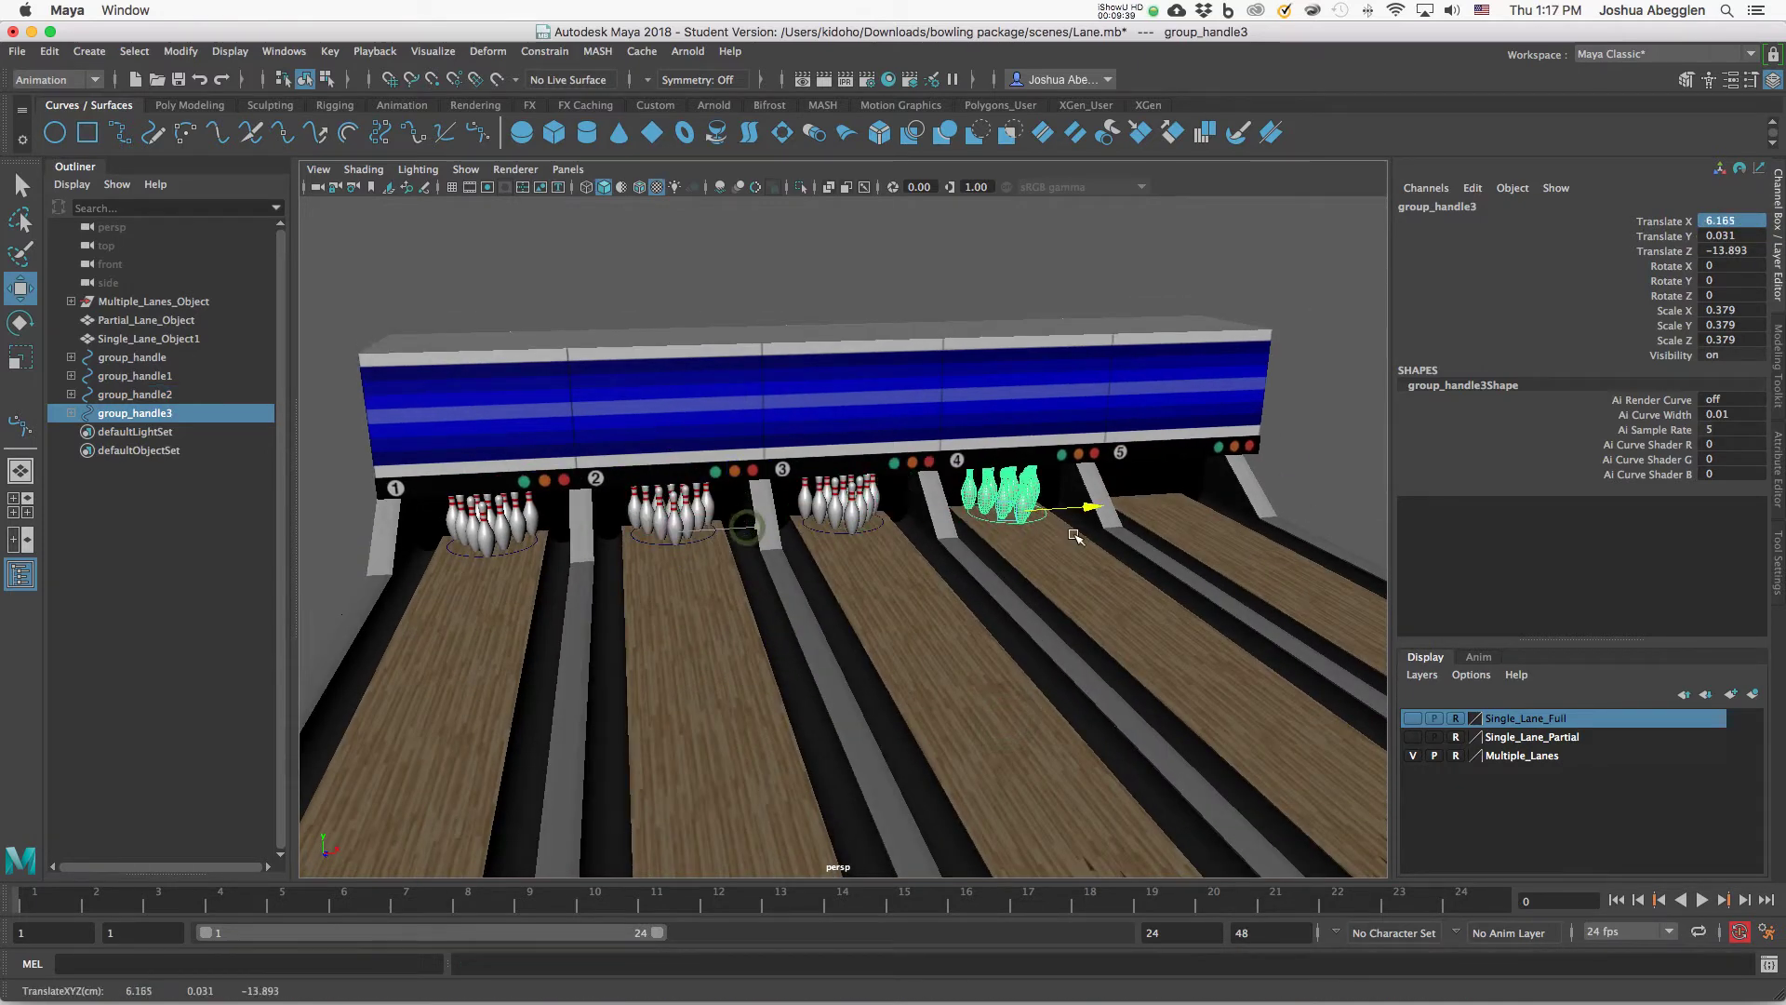
alt+drag(1029, 614, 1338, 411)
click(1734, 220)
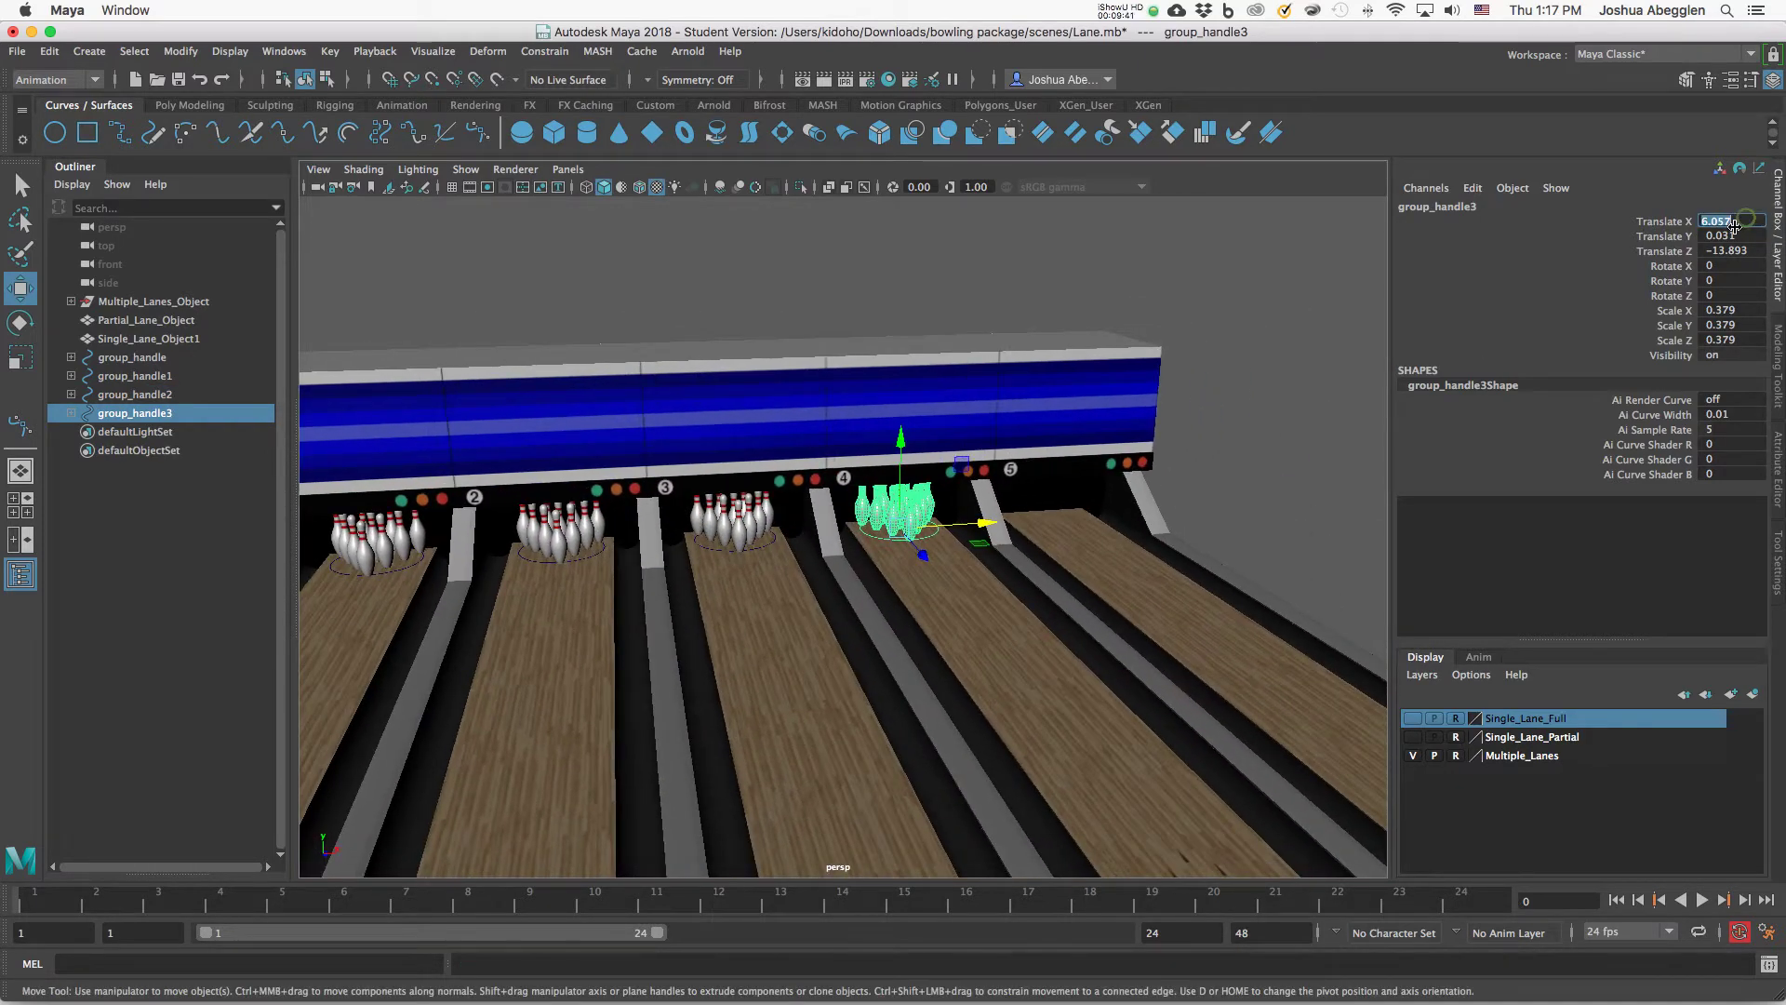
text(6)
key(Return)
Duplicate the lane 4 pin set, place the copy on lane 5 with Translate X 12, and deselect it.
key(ctrl+d)
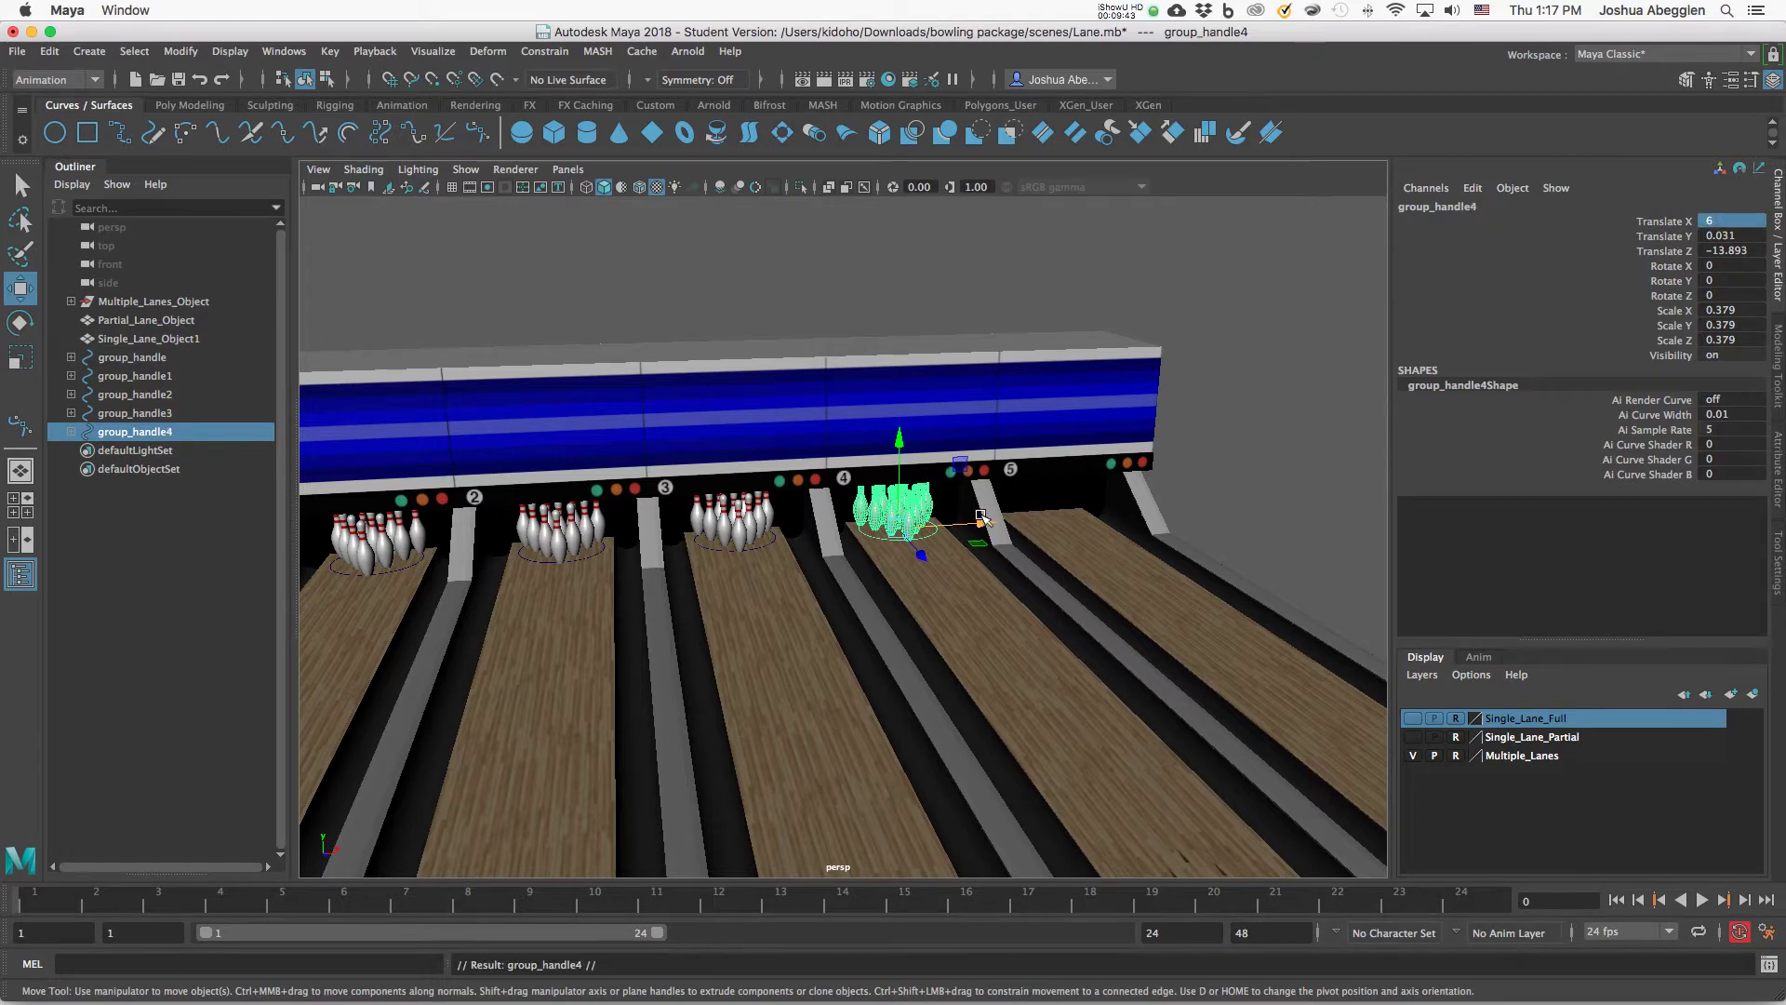
middle_drag(1734, 227, 1728, 218)
click(1729, 217)
text(12)
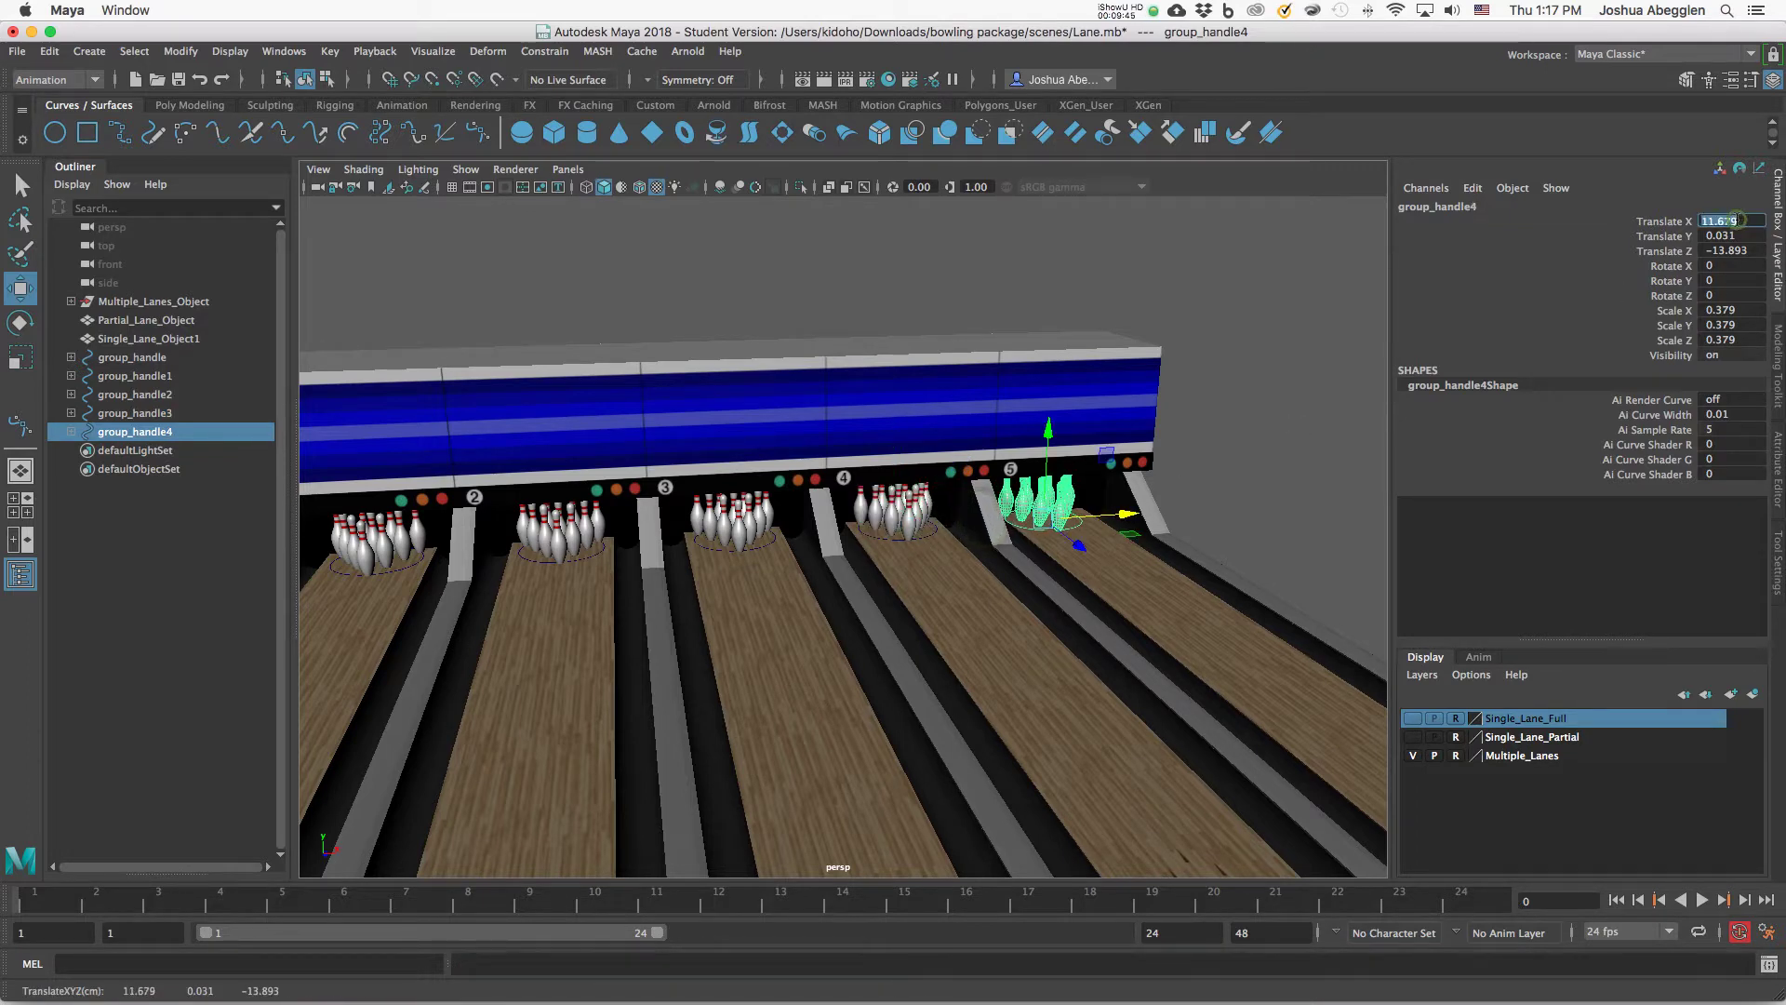
key(Return)
alt+right_drag(1300, 505, 1051, 496)
alt+drag(1201, 584, 1115, 552)
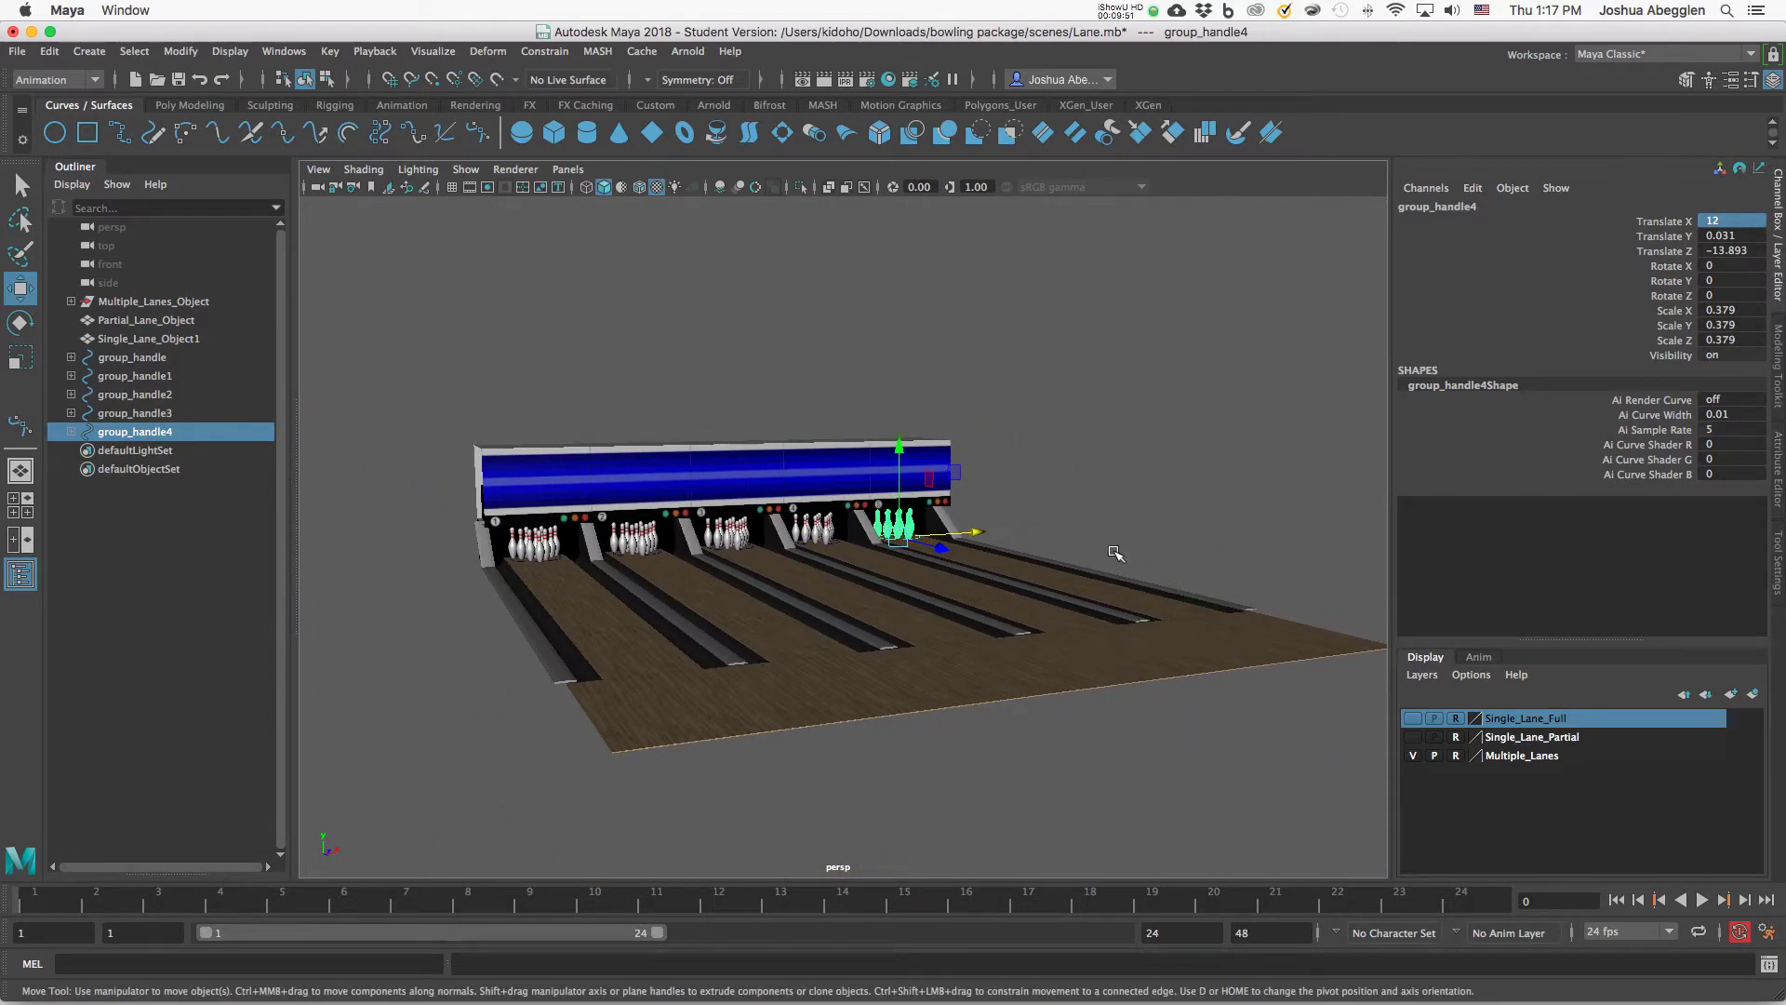
click(1219, 519)
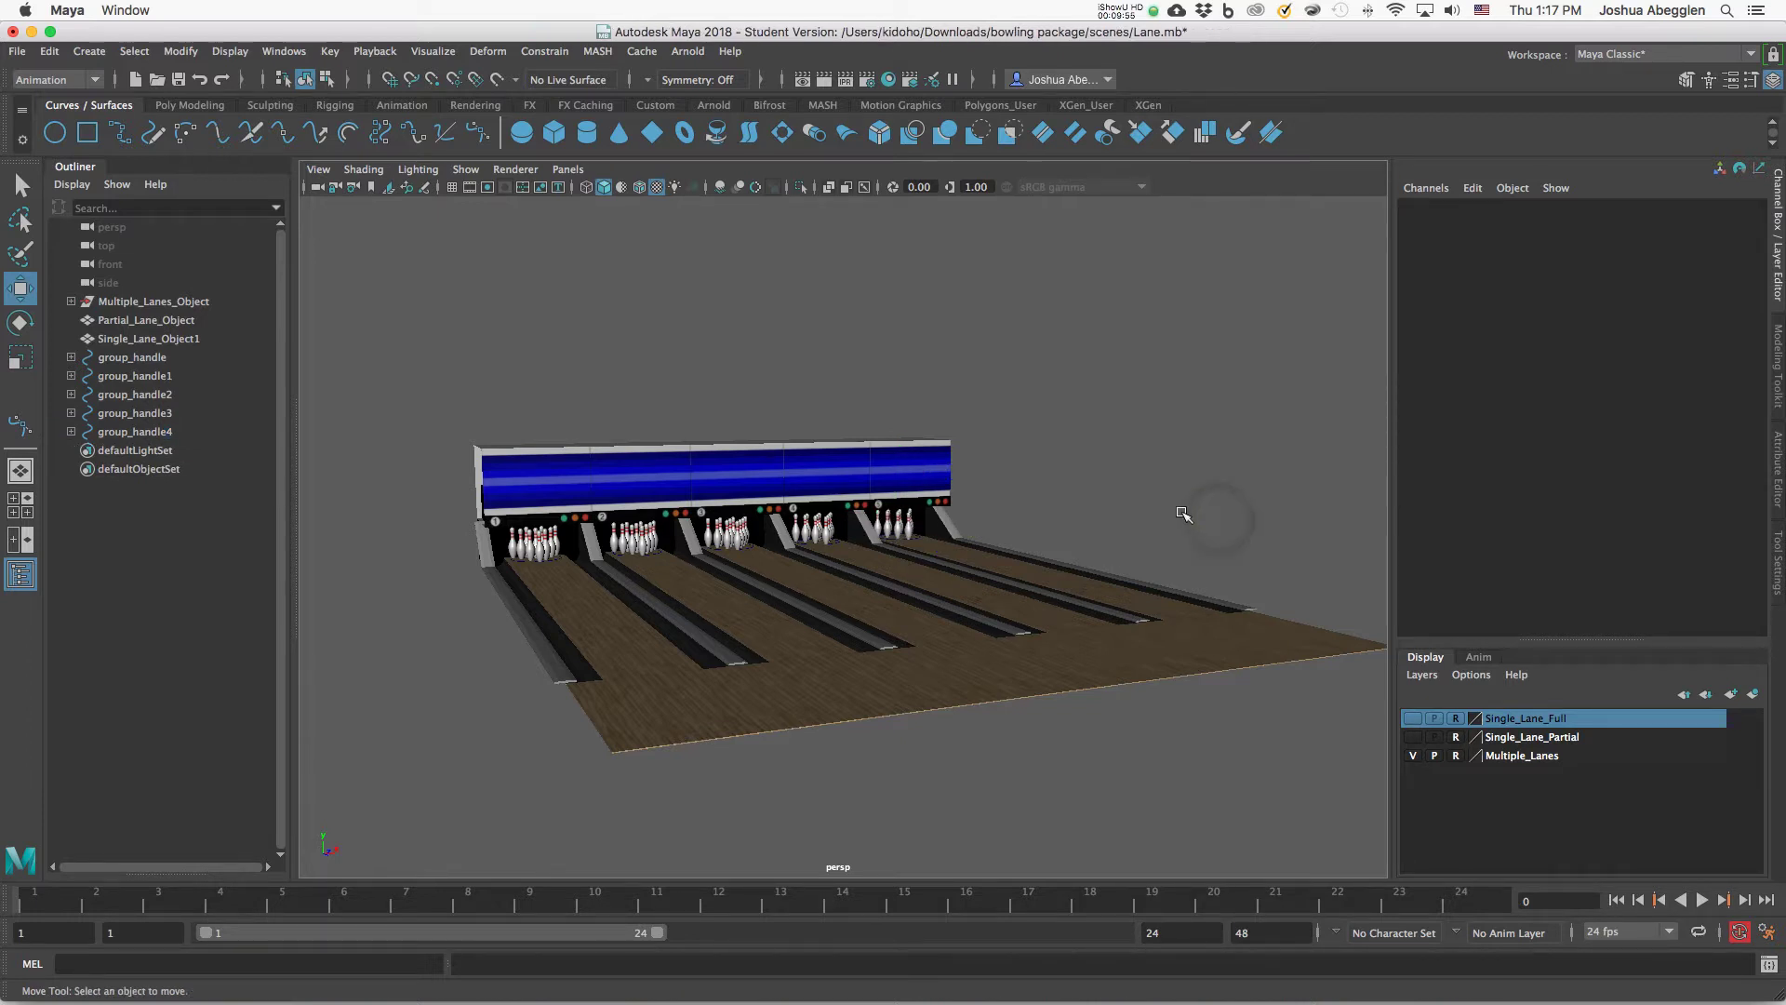
Save the scene as a new Maya Binary file named animation WIP in the scenes folder, accepting the student version notice.
click(17, 51)
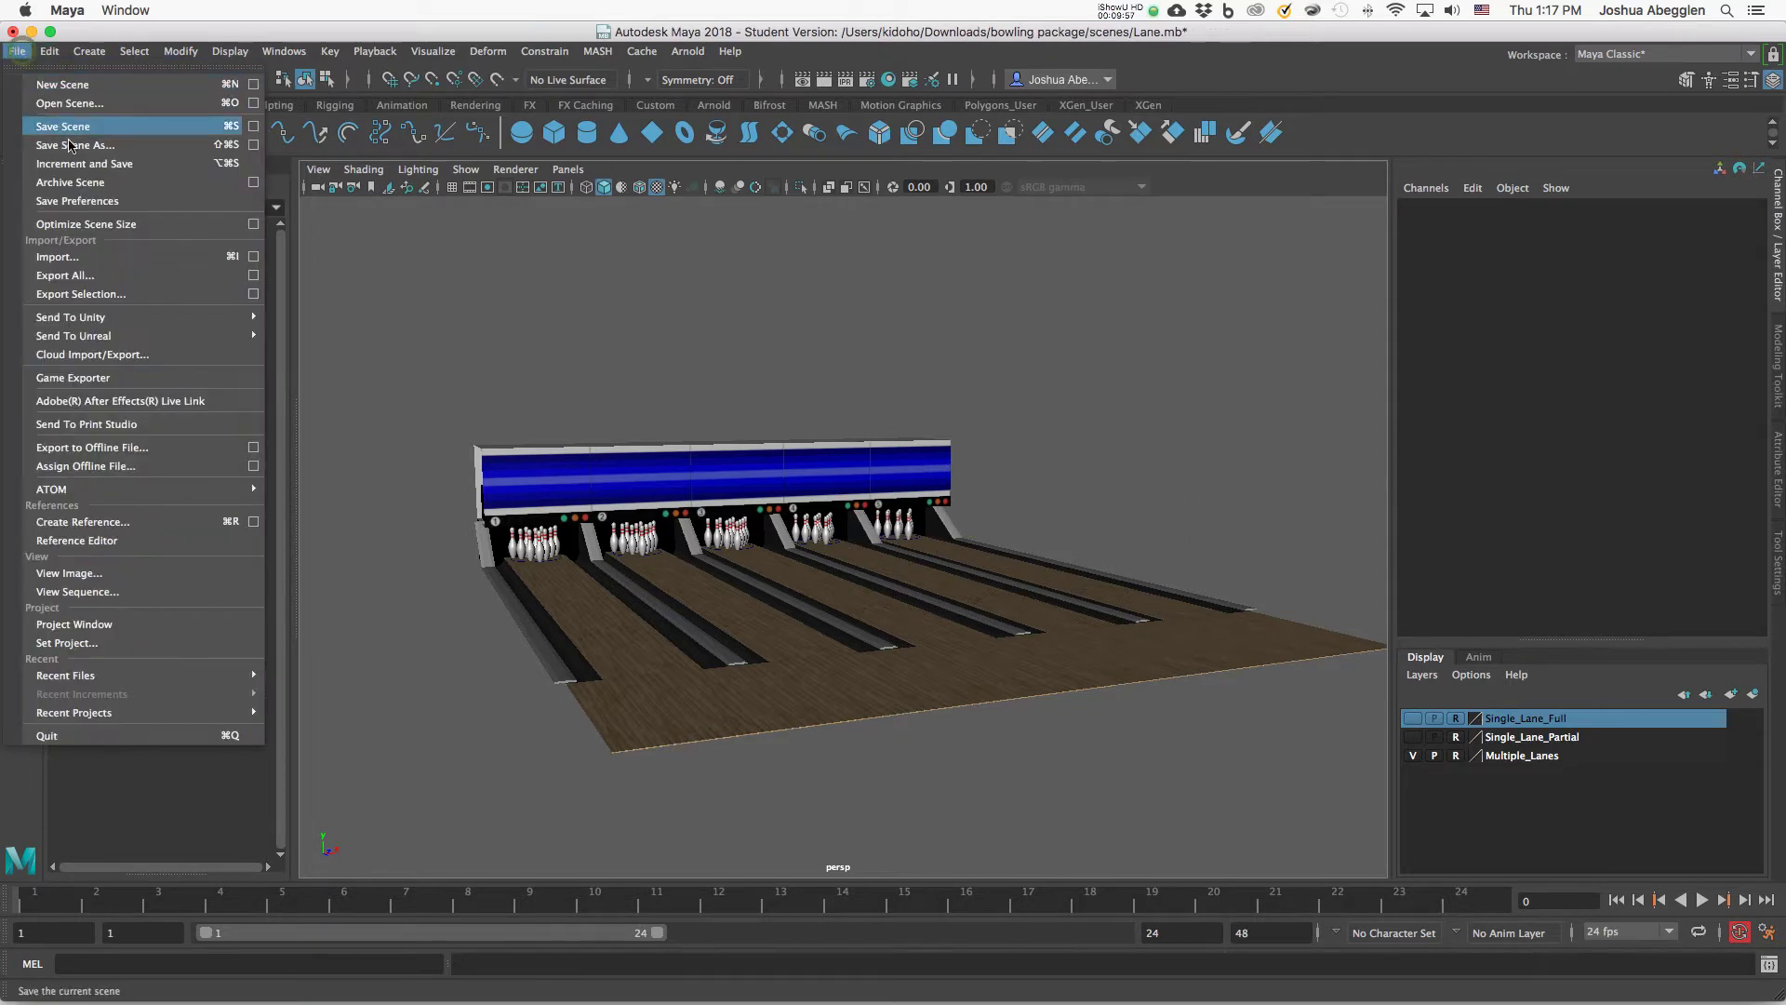
click(147, 146)
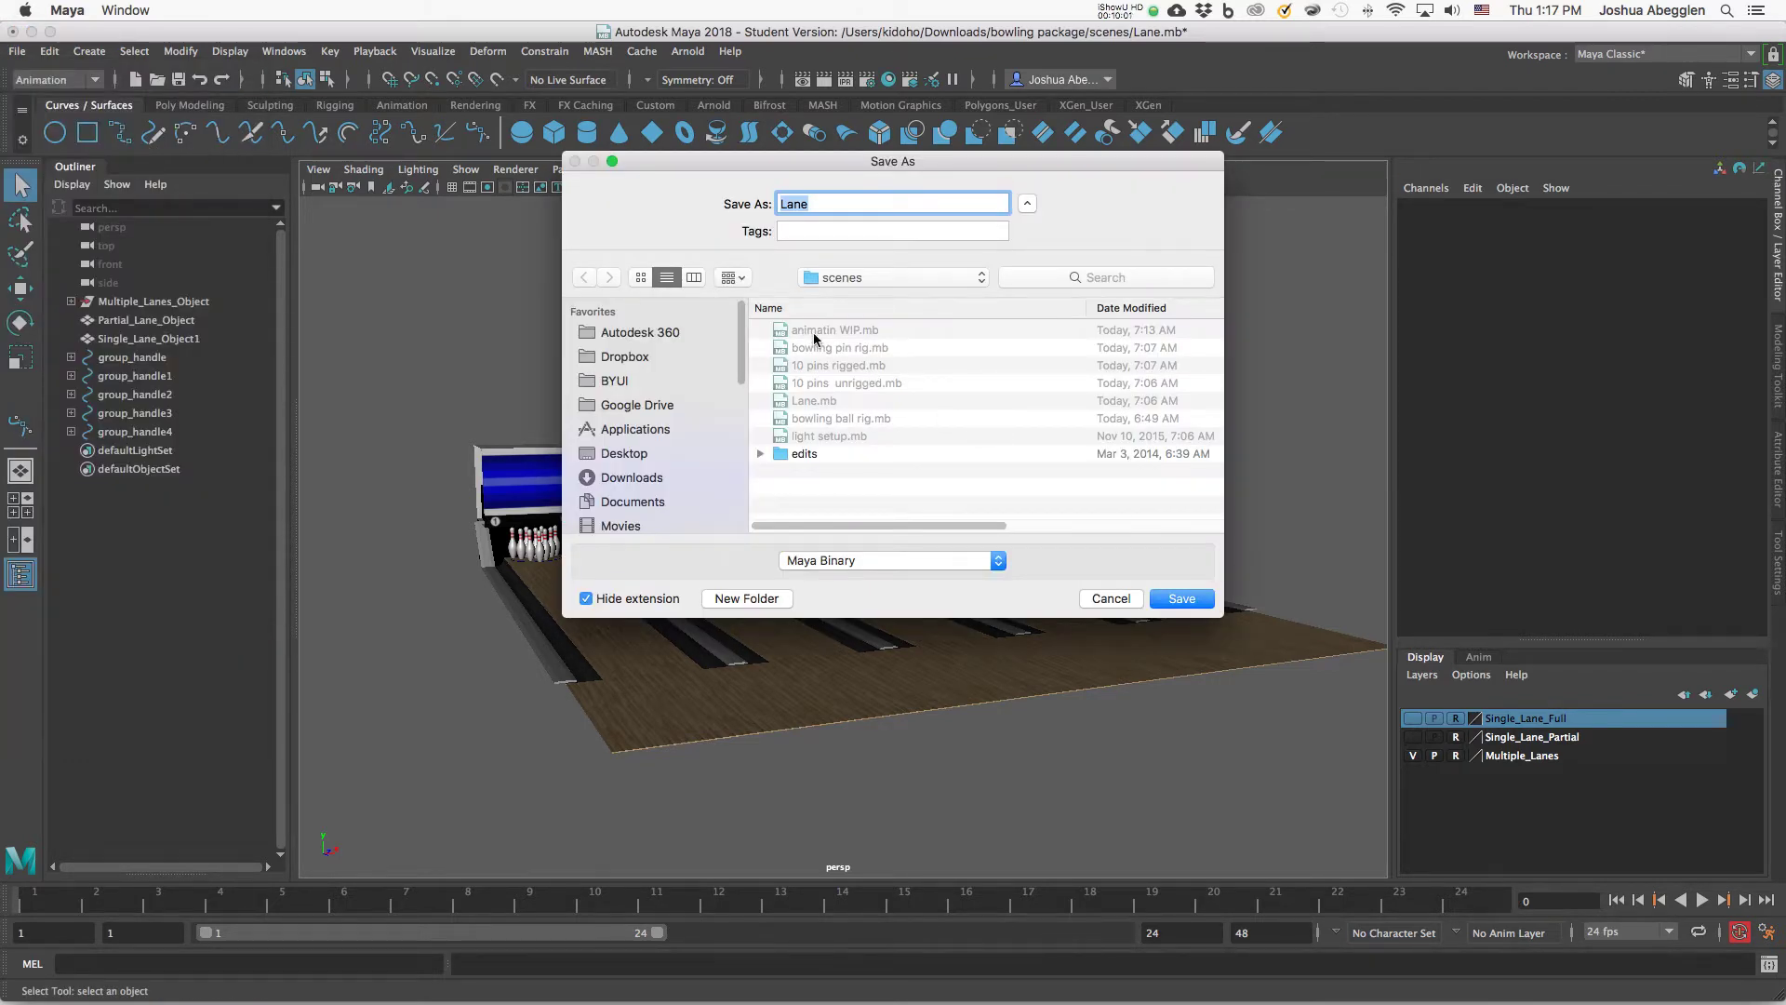
click(815, 331)
click(823, 203)
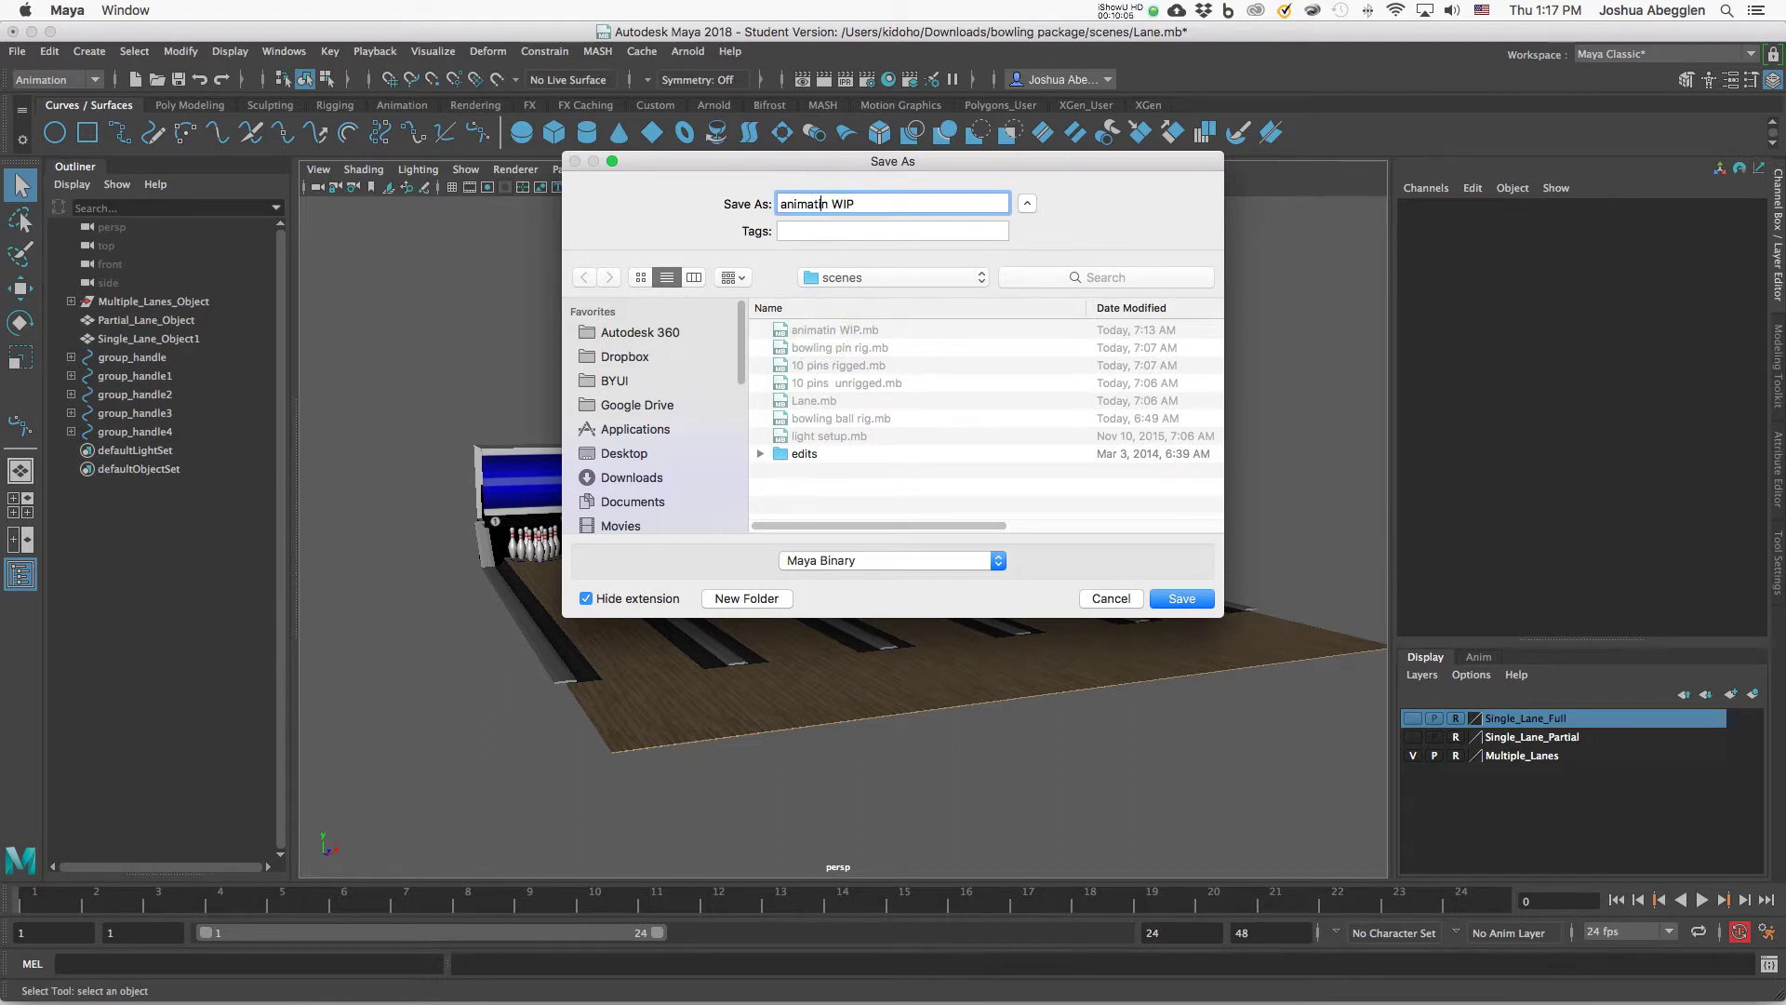
text(o)
click(1182, 599)
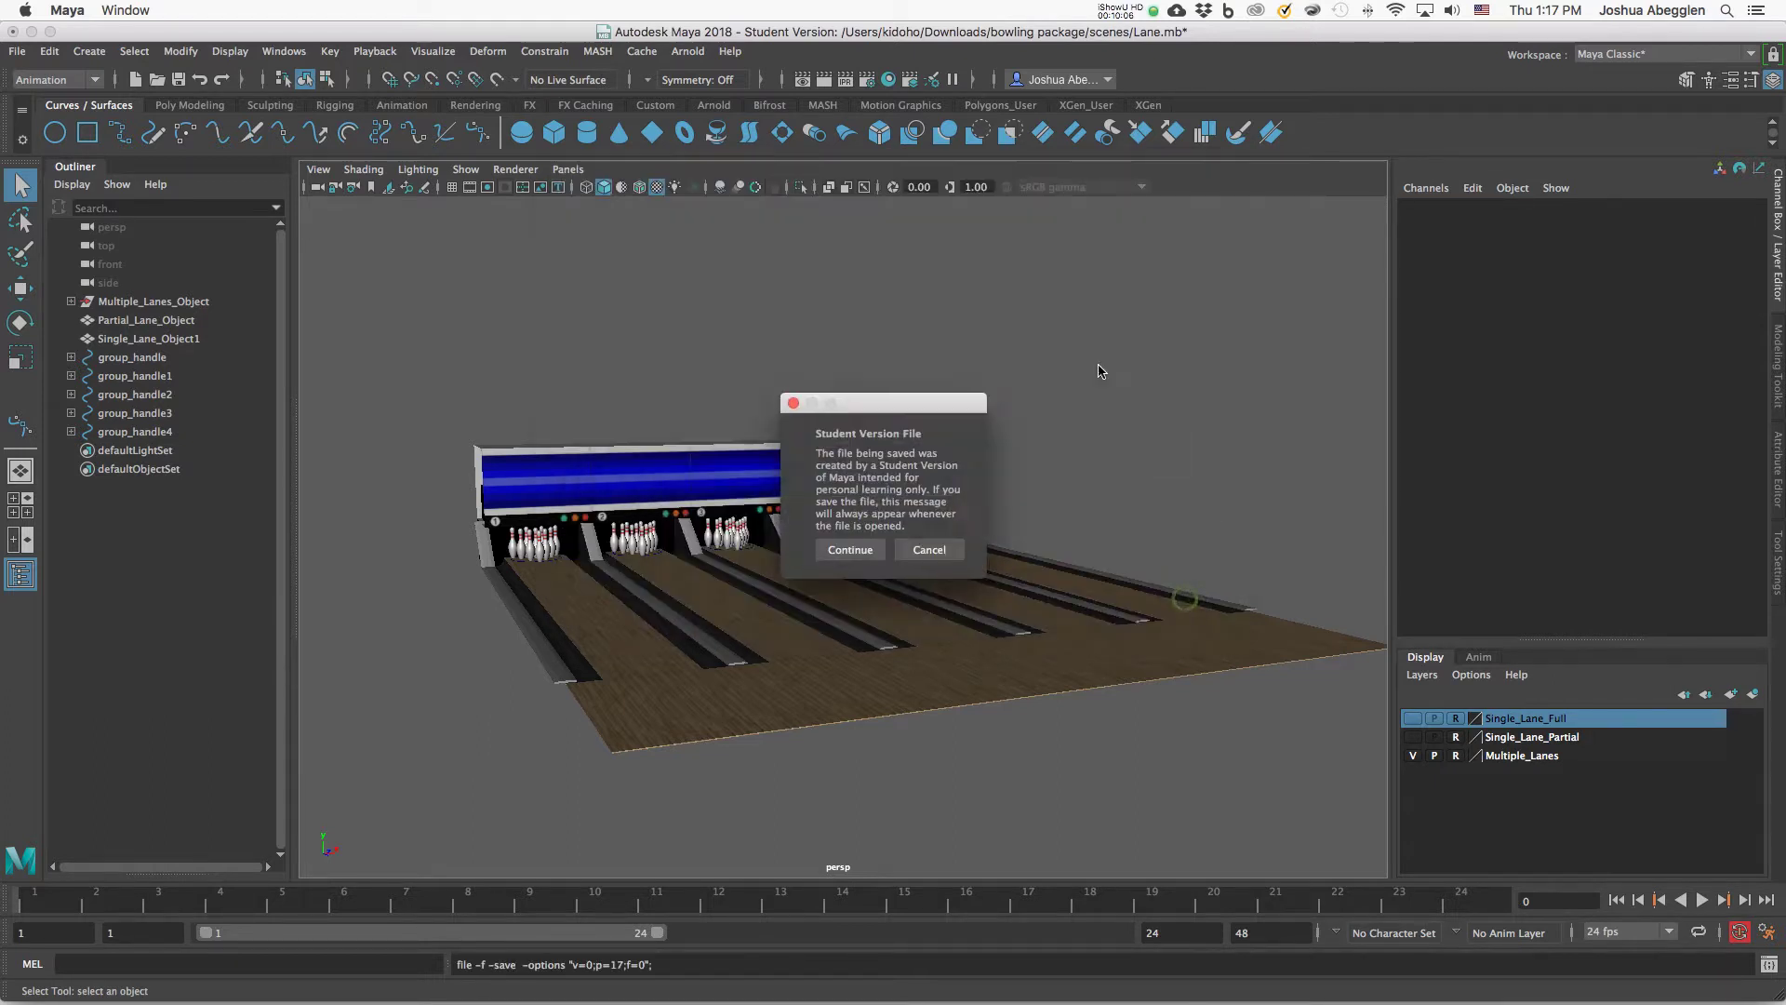
click(860, 554)
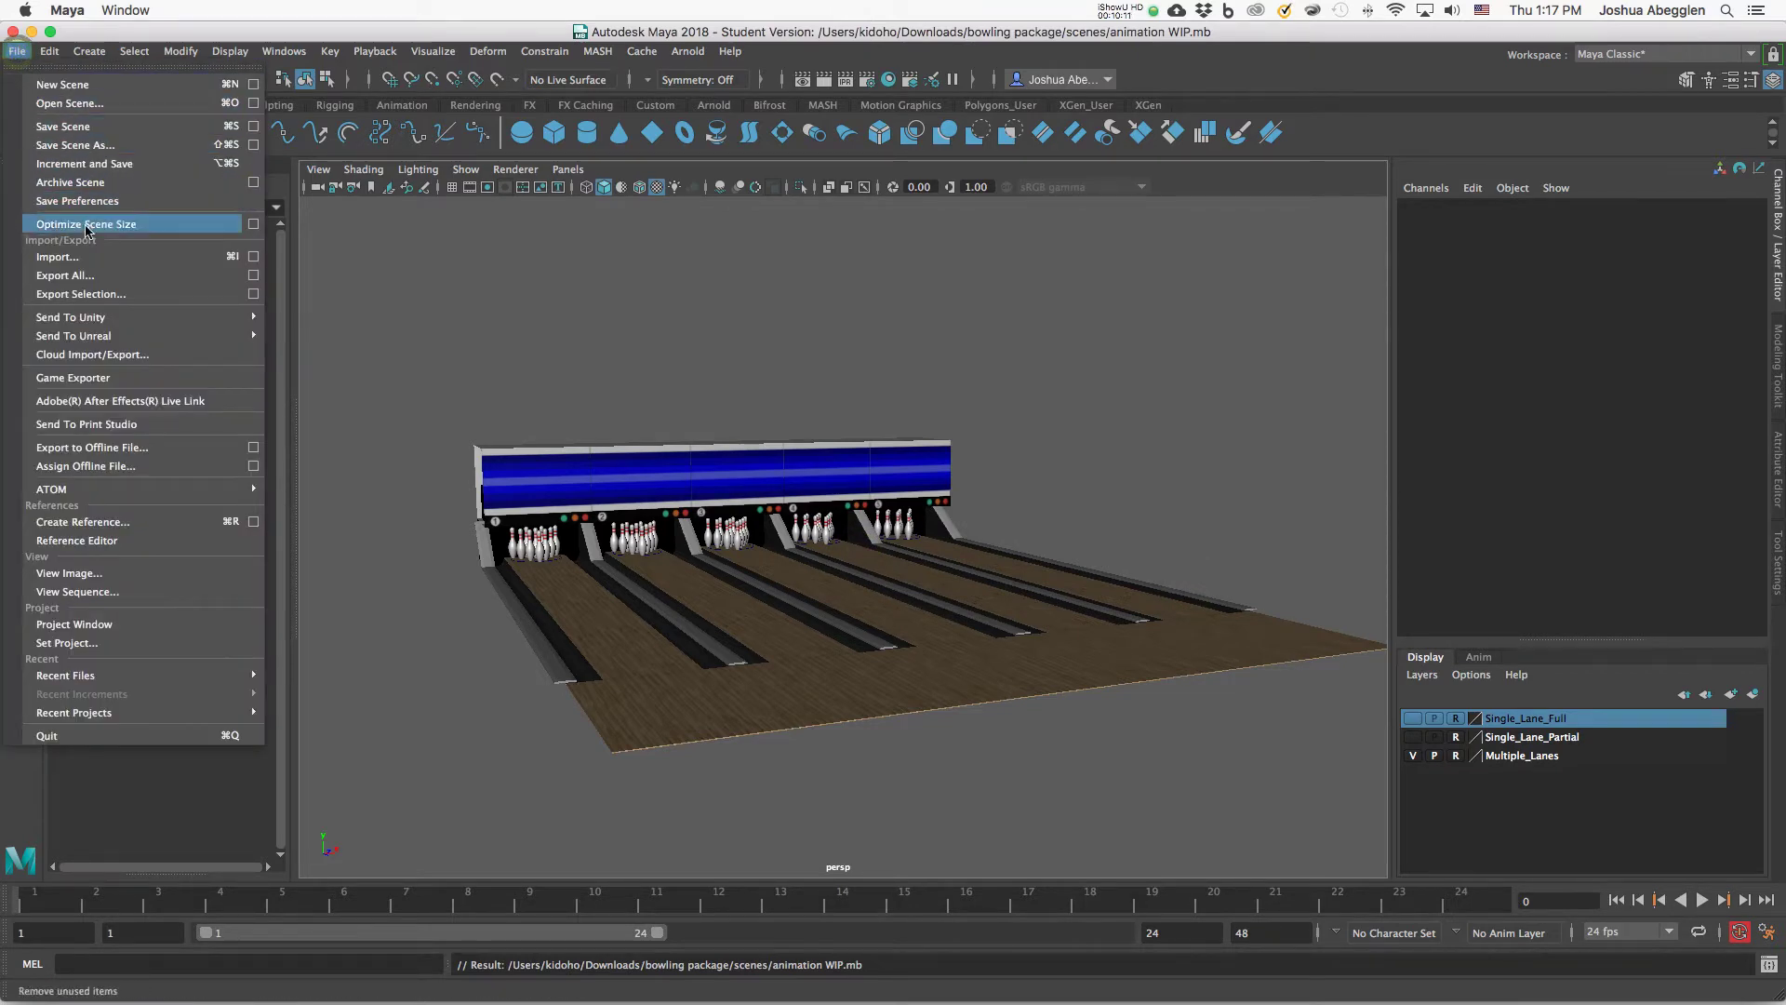
Import bowling ball rig.mb from the scenes folder into the current scene.
click(108, 260)
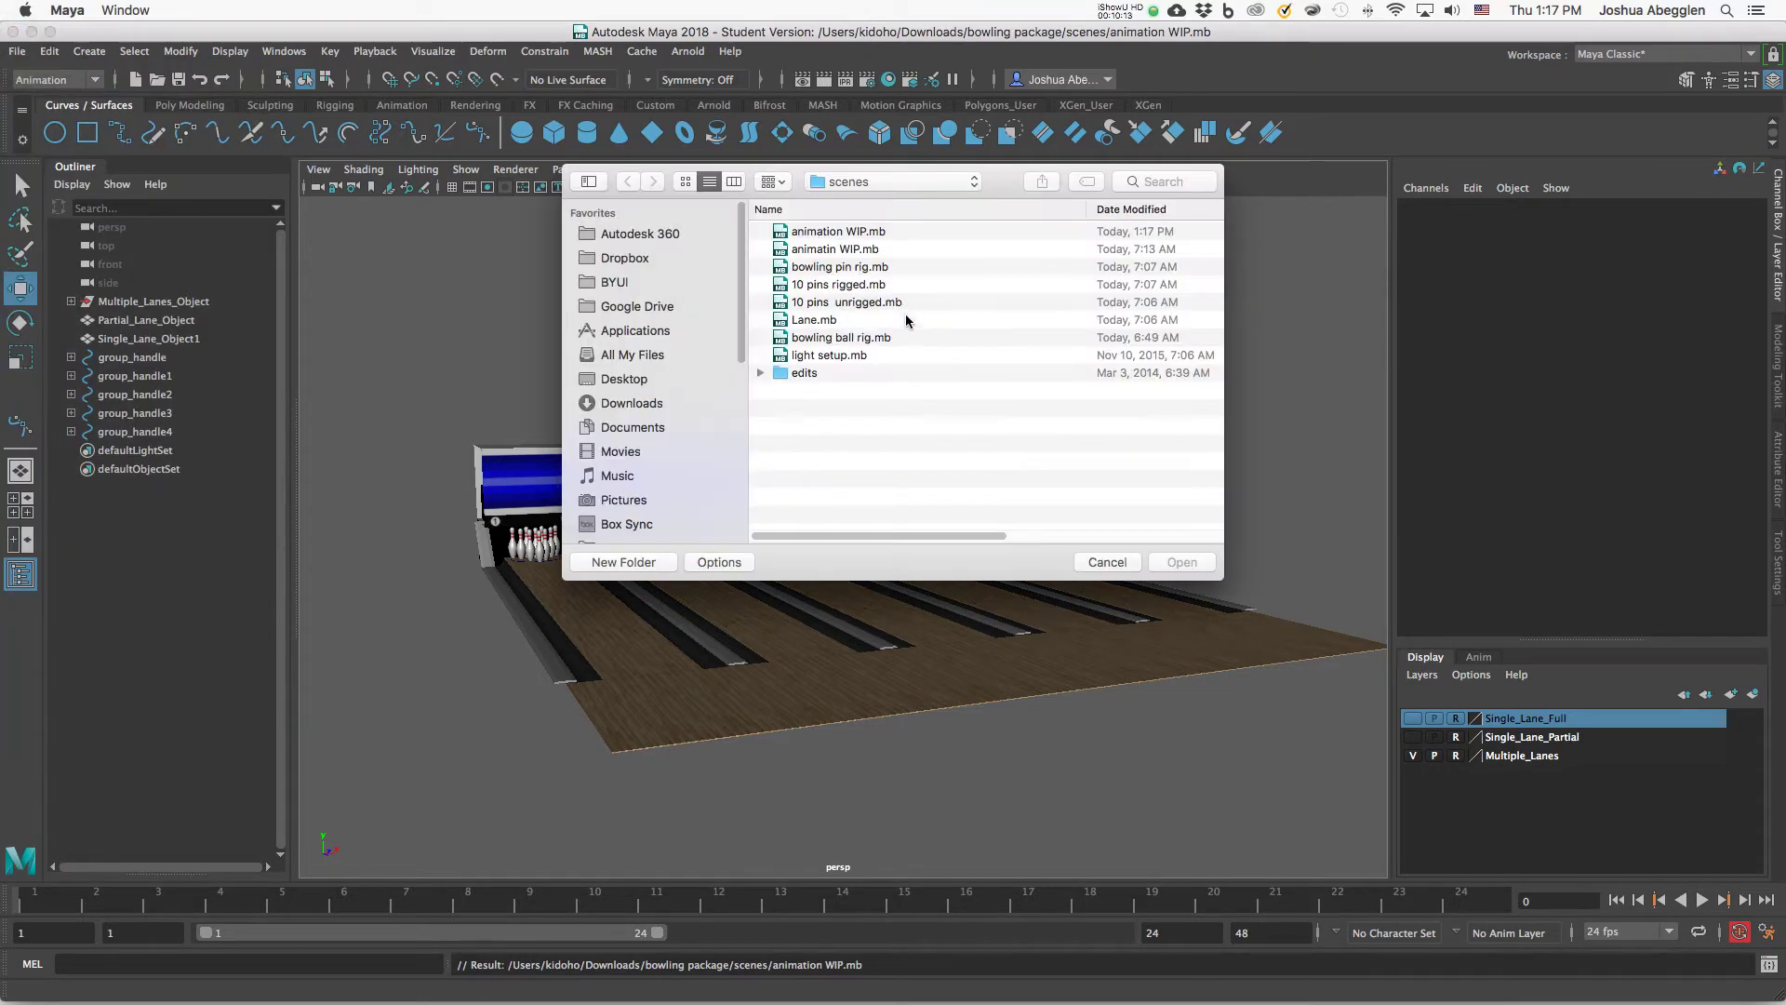
click(893, 336)
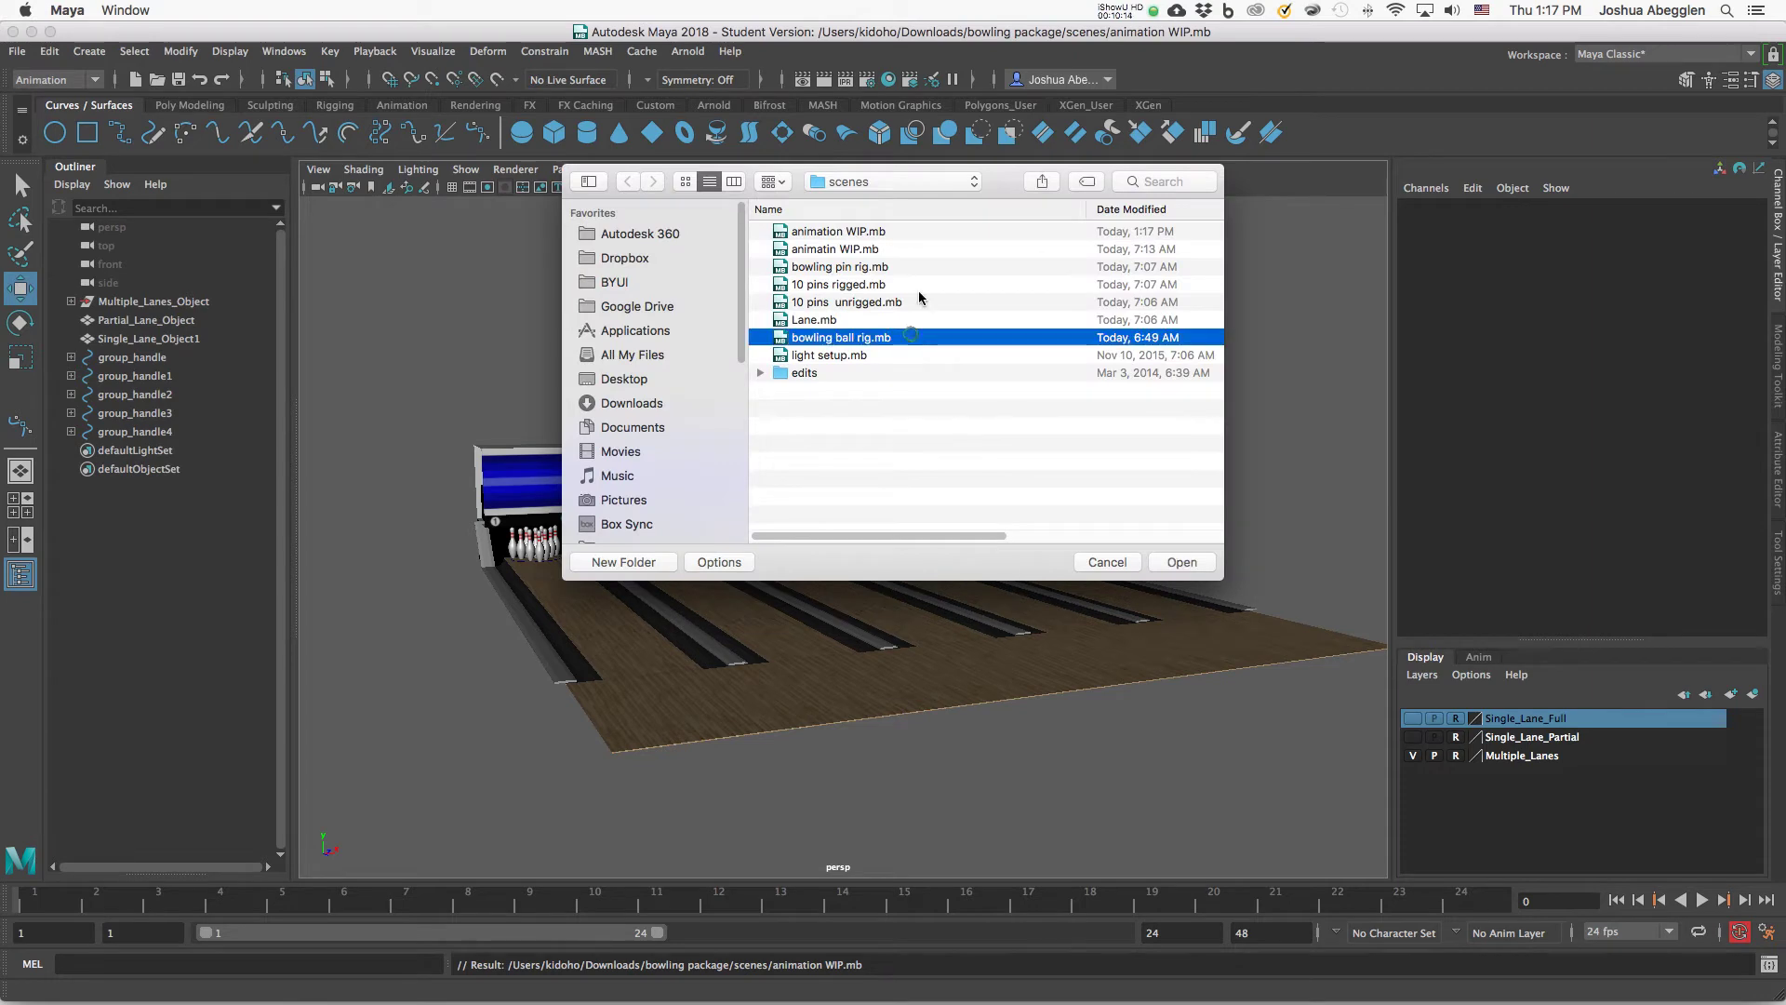
click(1182, 563)
click(848, 556)
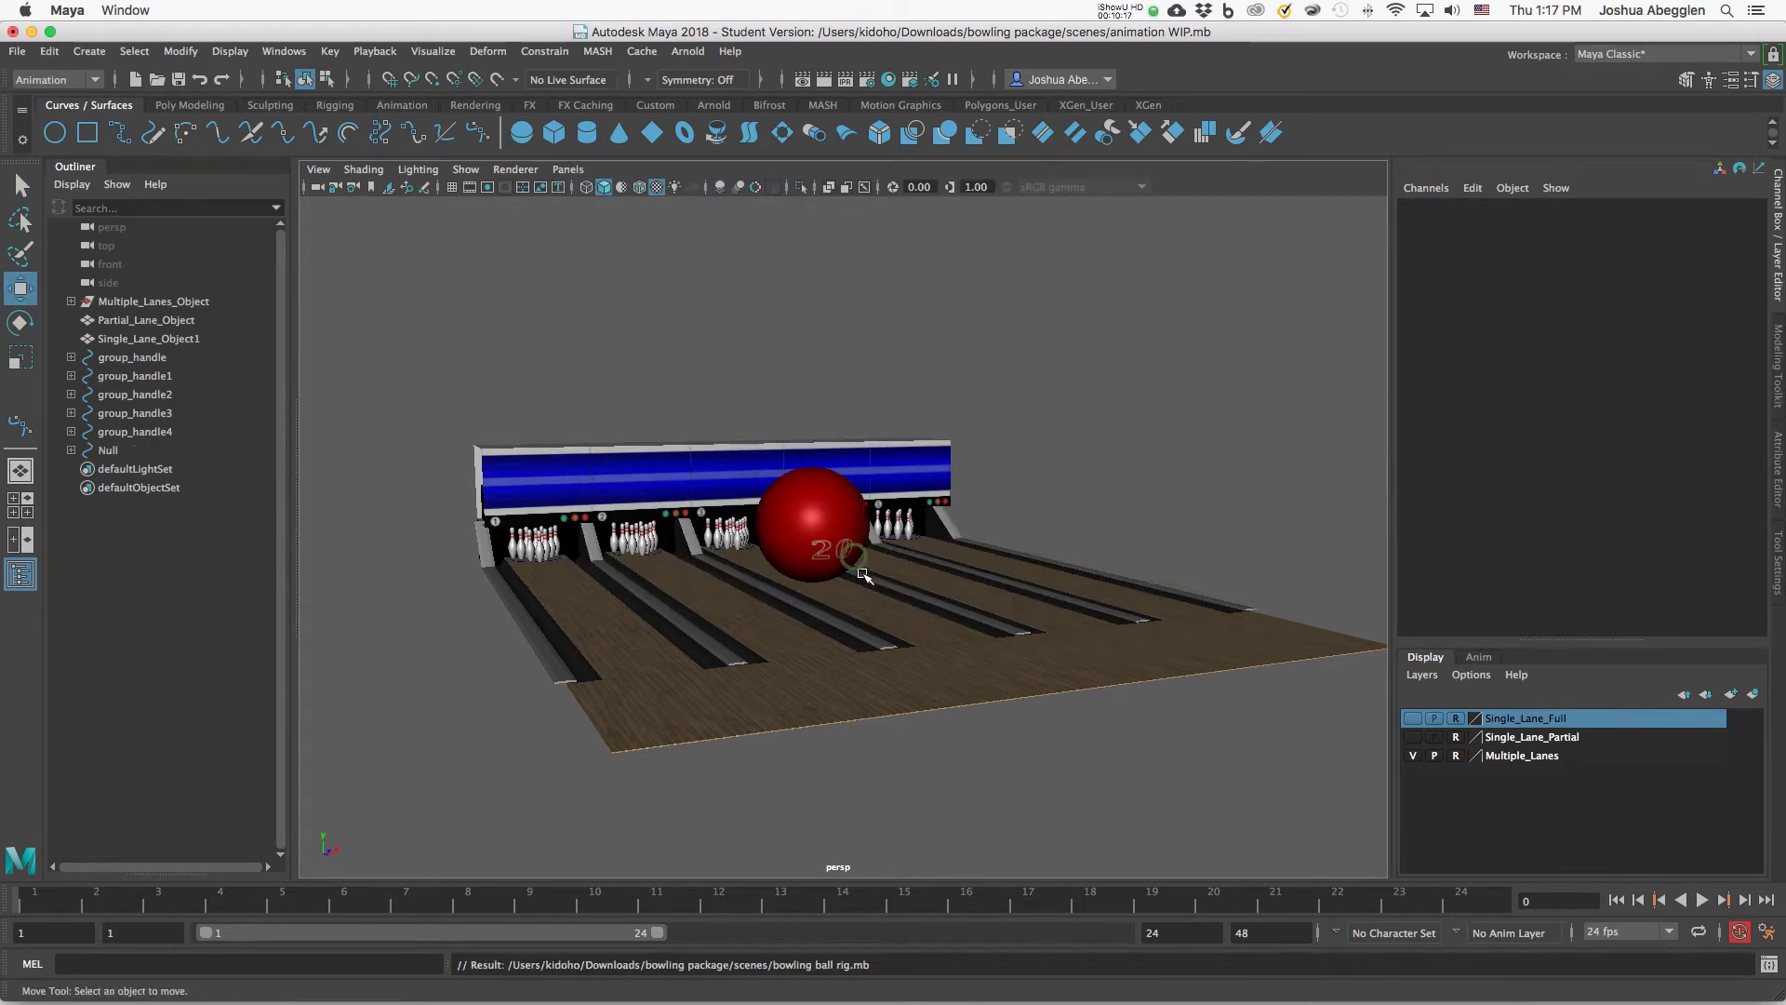
Raise the ball rig's control curve just above the lane surface by setting its Translate Y to 0.031, and deselect it.
alt+right_drag(1005, 681, 1182, 670)
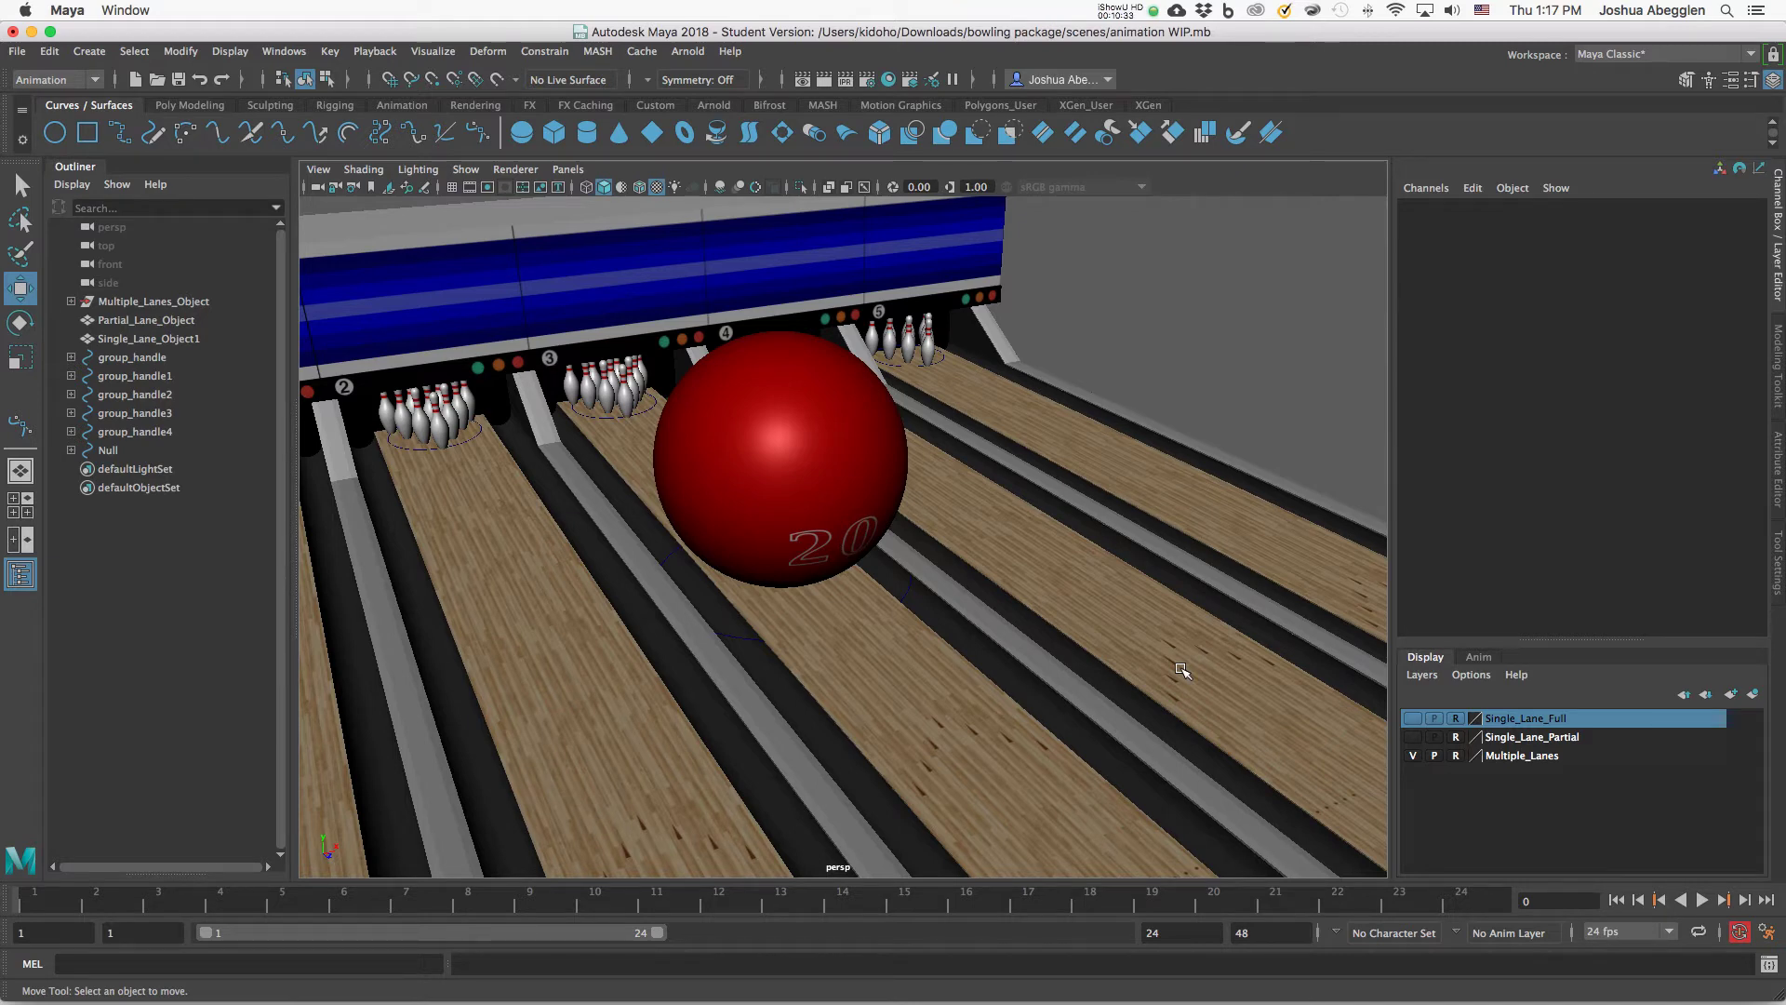
alt+middle_drag(1182, 668, 1148, 558)
alt+right_drag(1148, 558, 1070, 534)
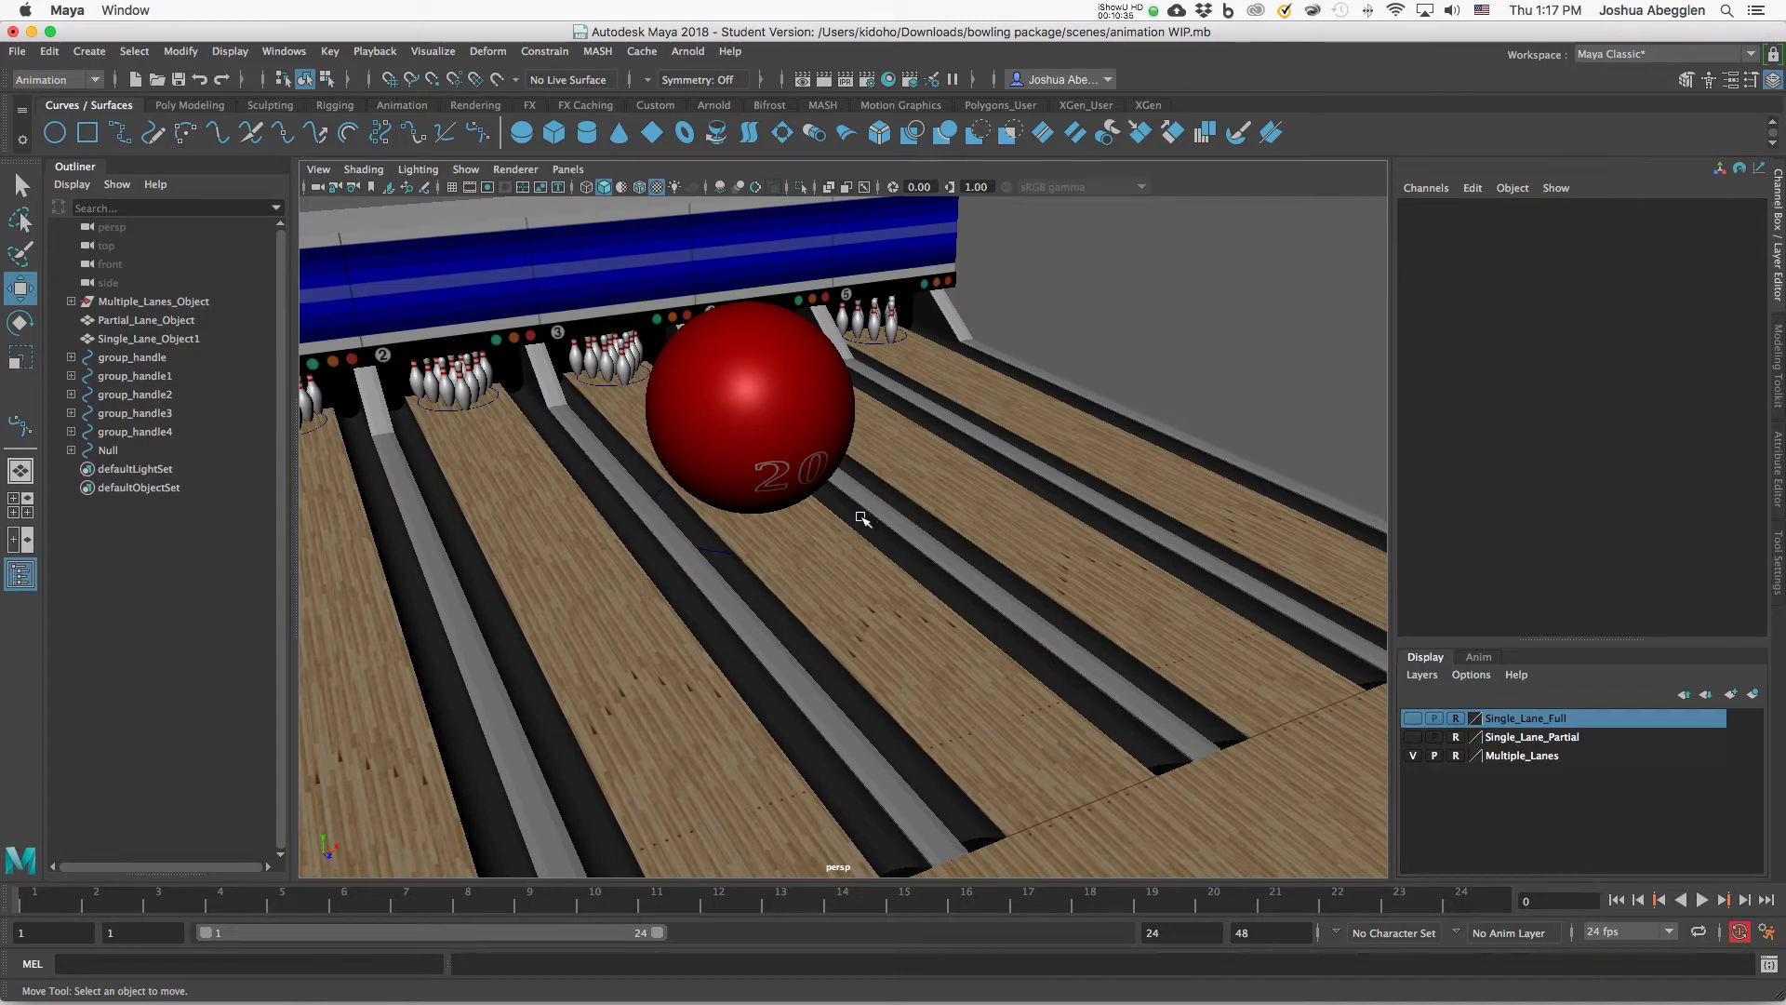
alt+right_drag(866, 472, 986, 456)
alt+drag(858, 510, 848, 554)
alt+right_drag(847, 550, 1011, 643)
alt+middle_drag(1010, 643, 1120, 531)
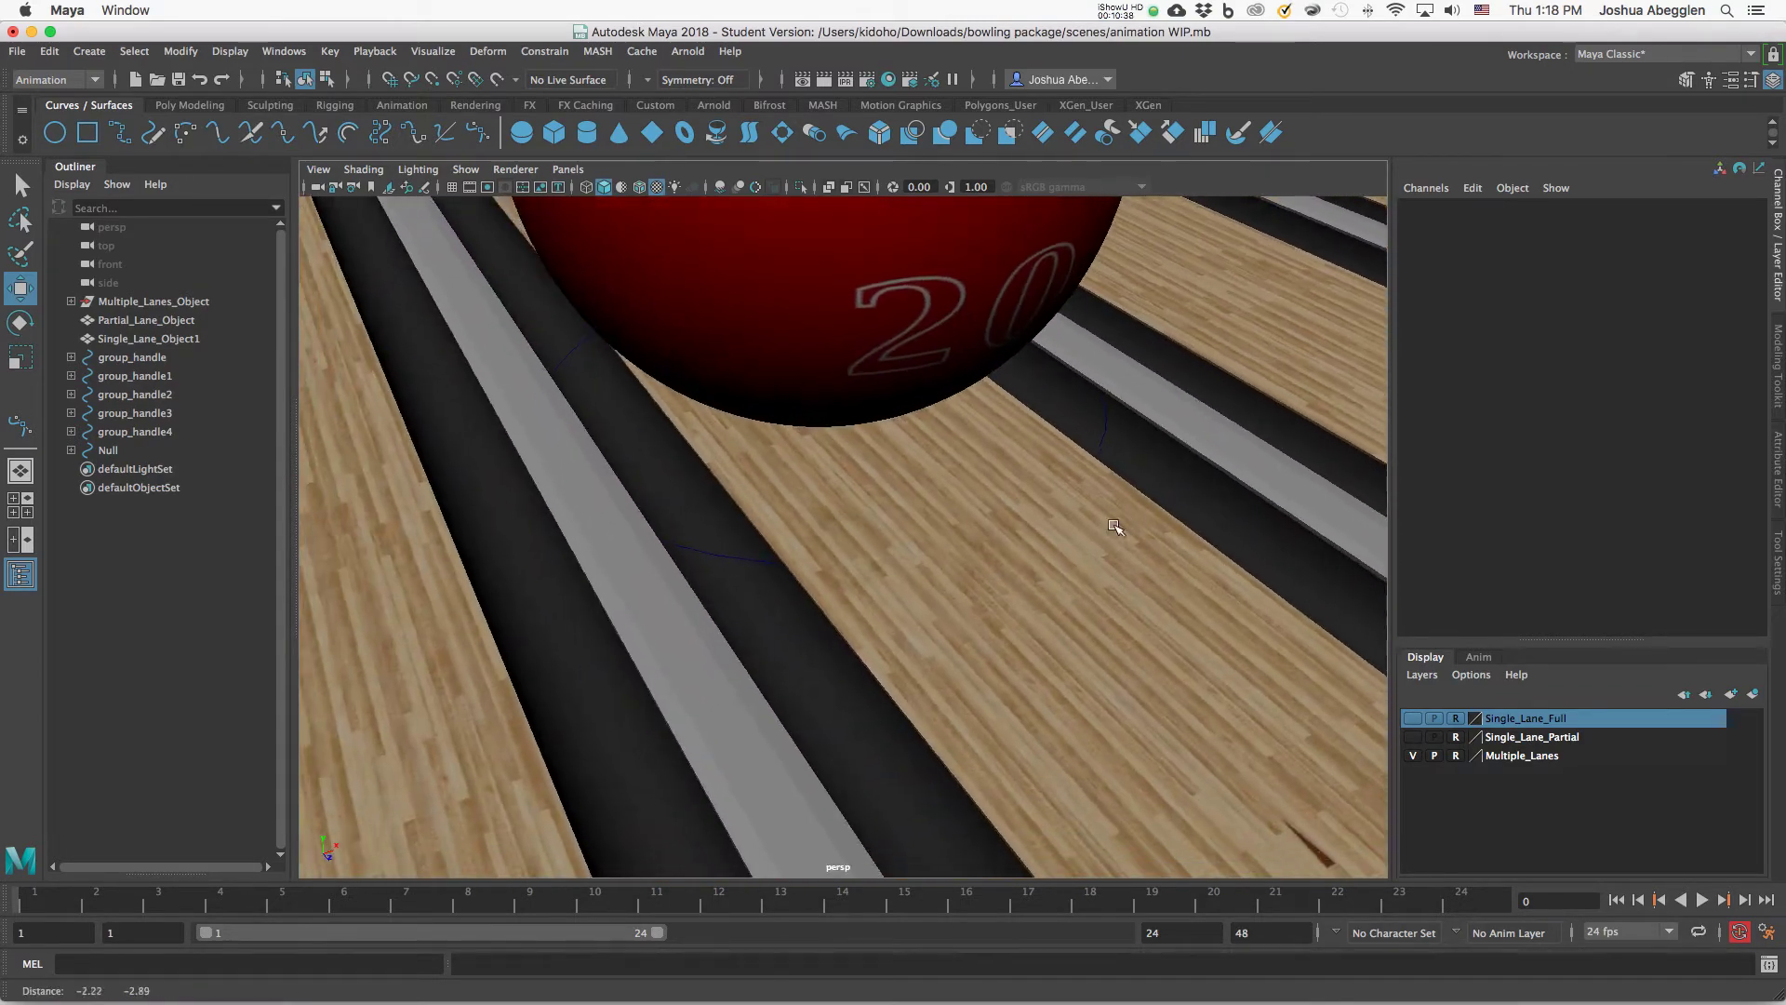
click(752, 559)
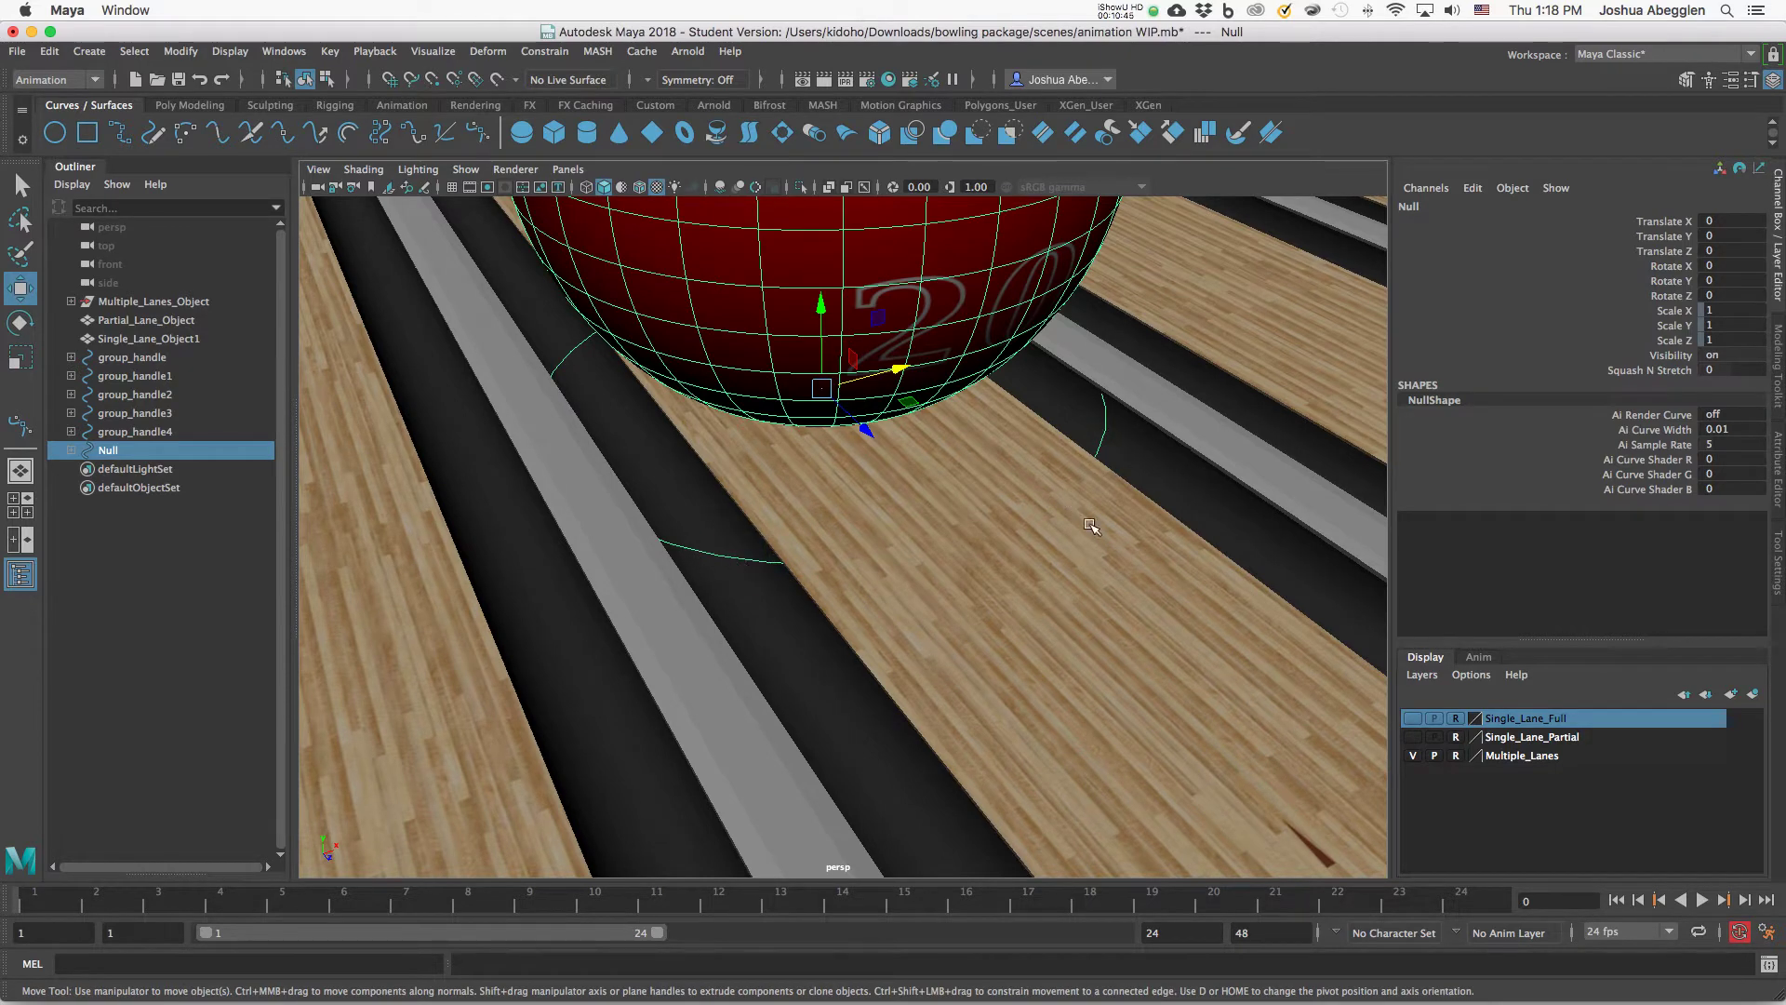
alt+right_drag(1090, 527, 957, 560)
alt+drag(957, 560, 979, 637)
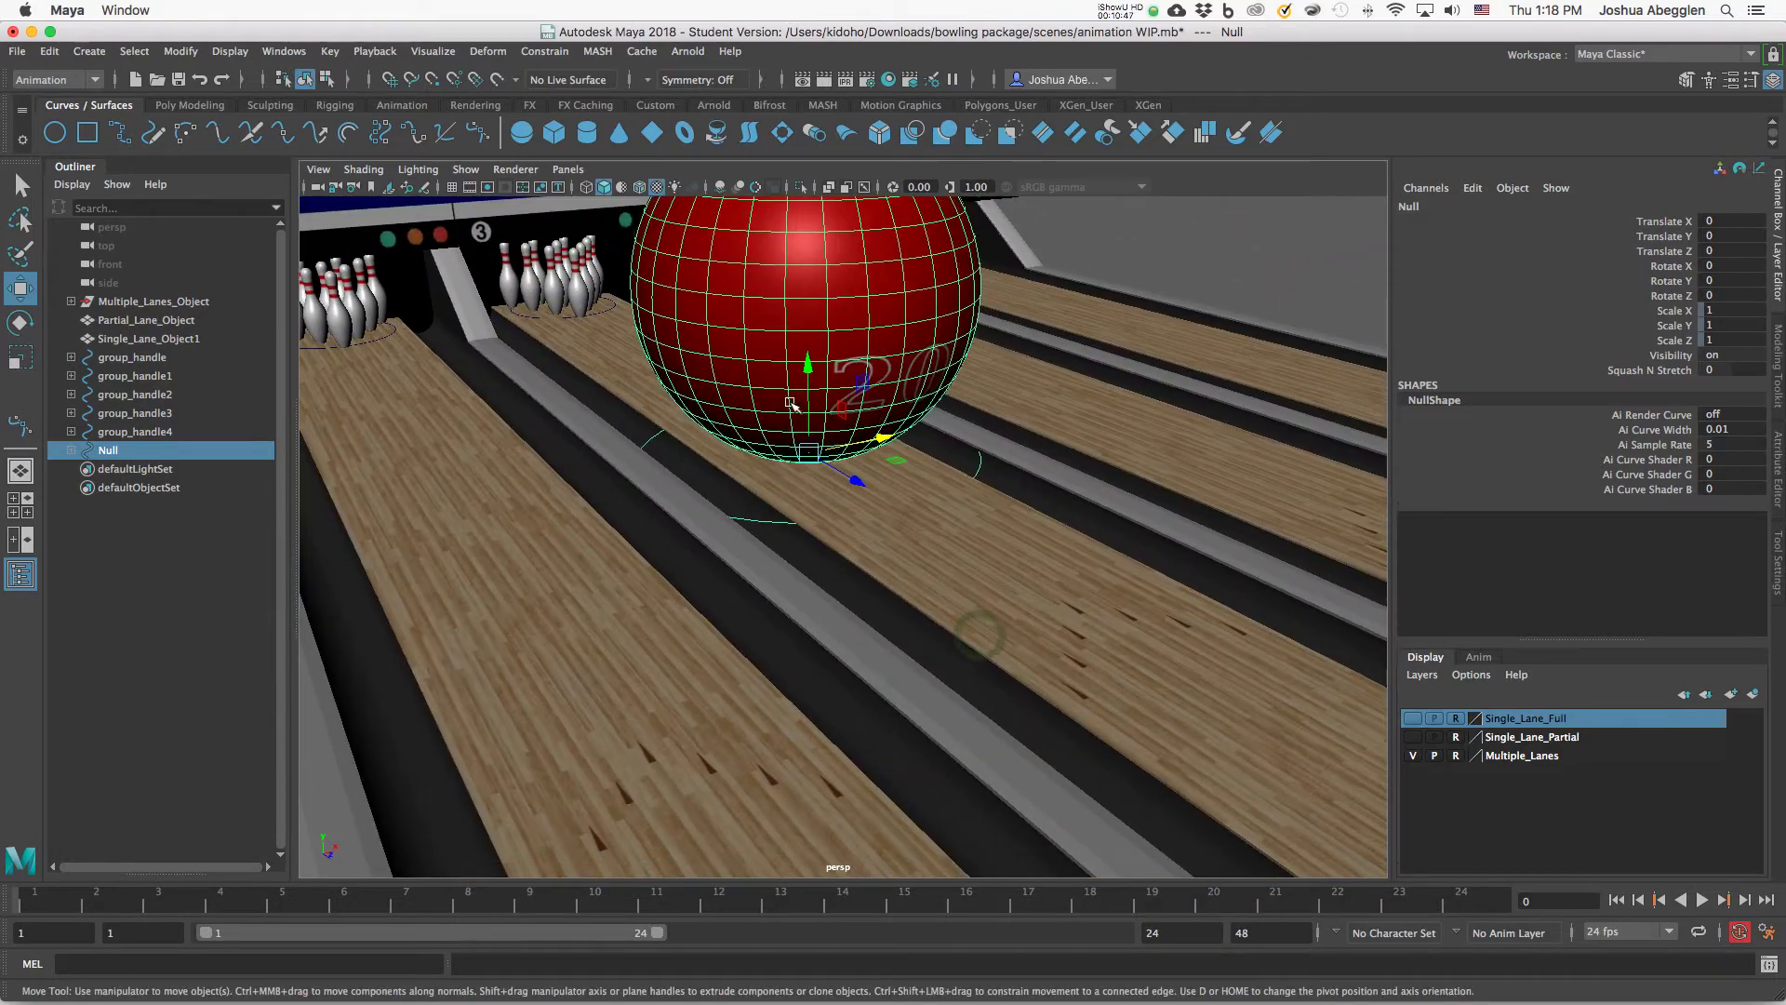
drag(791, 405, 812, 407)
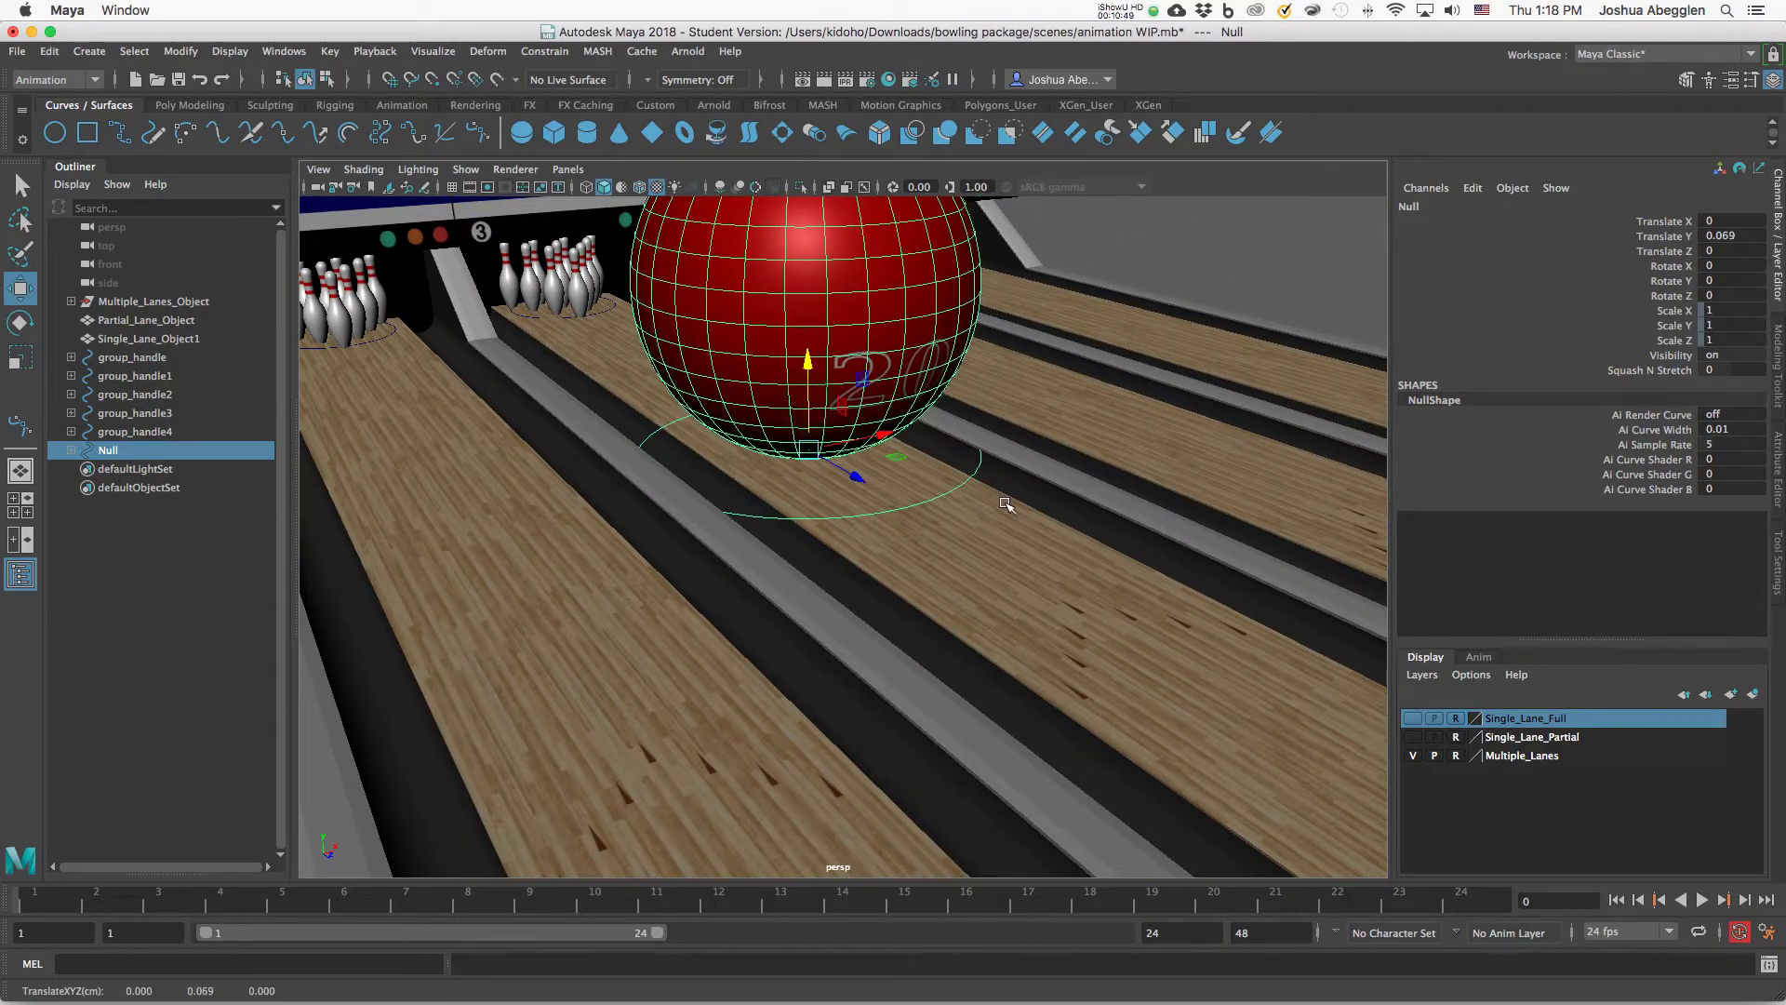
click(1719, 236)
key(Return)
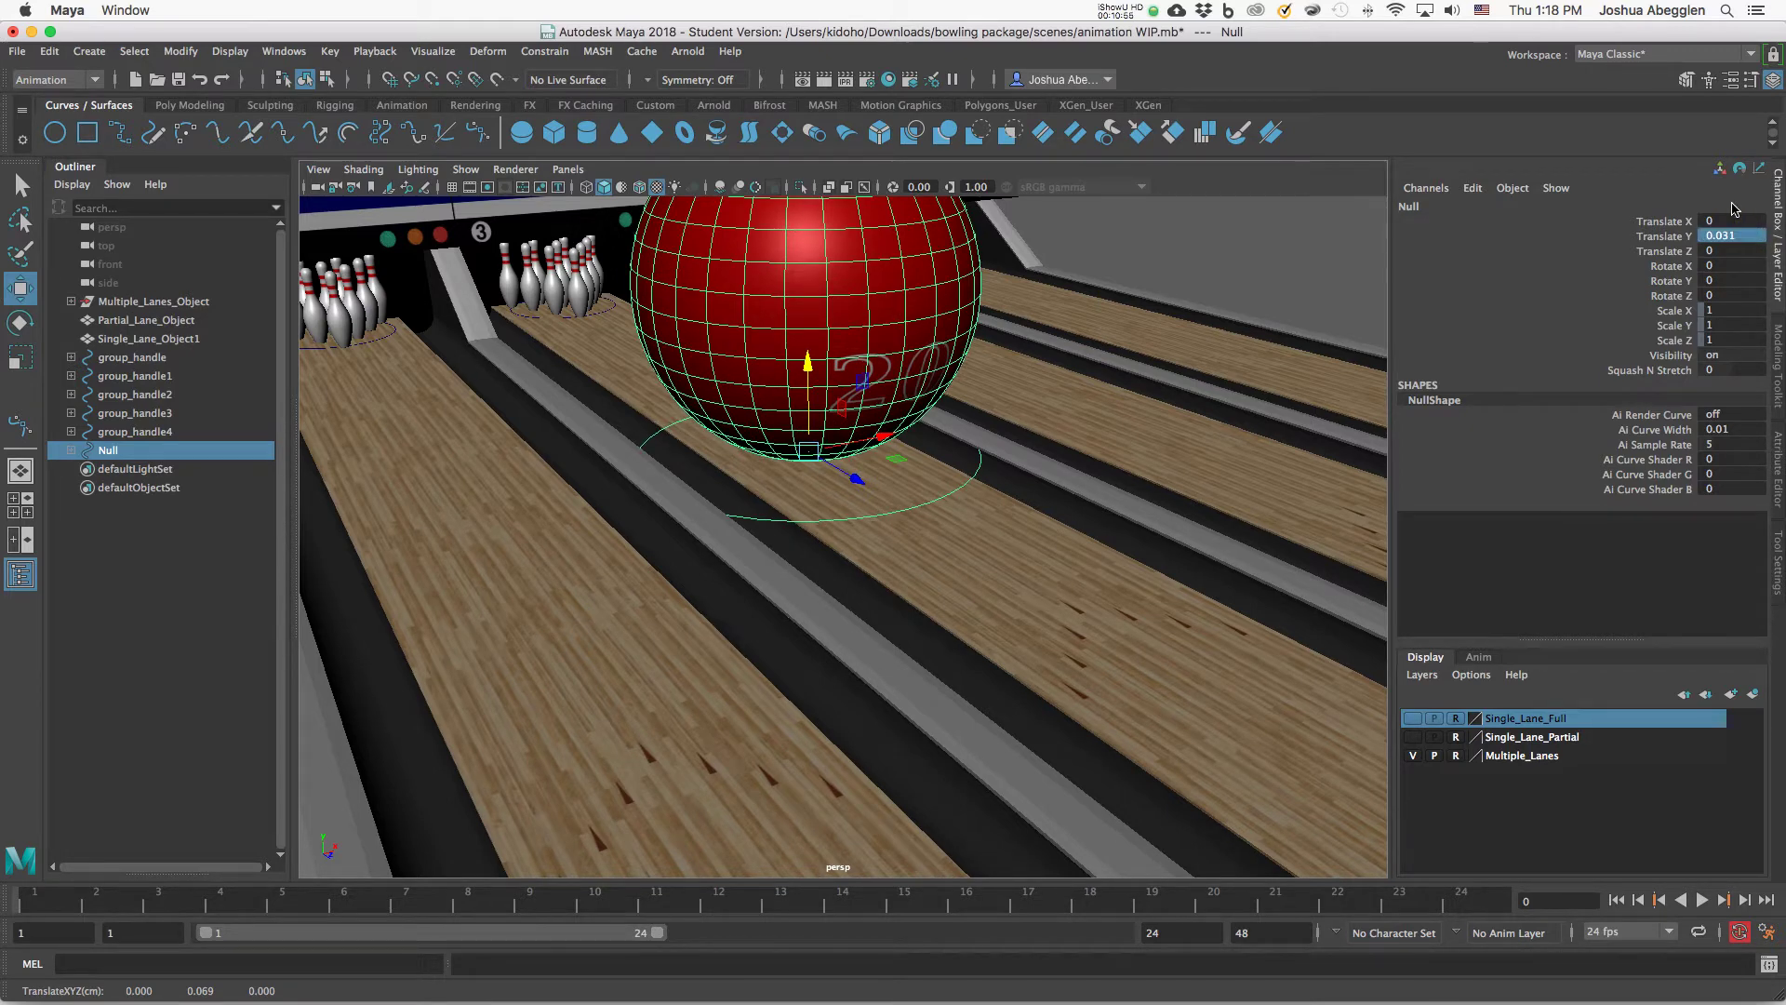
click(1019, 461)
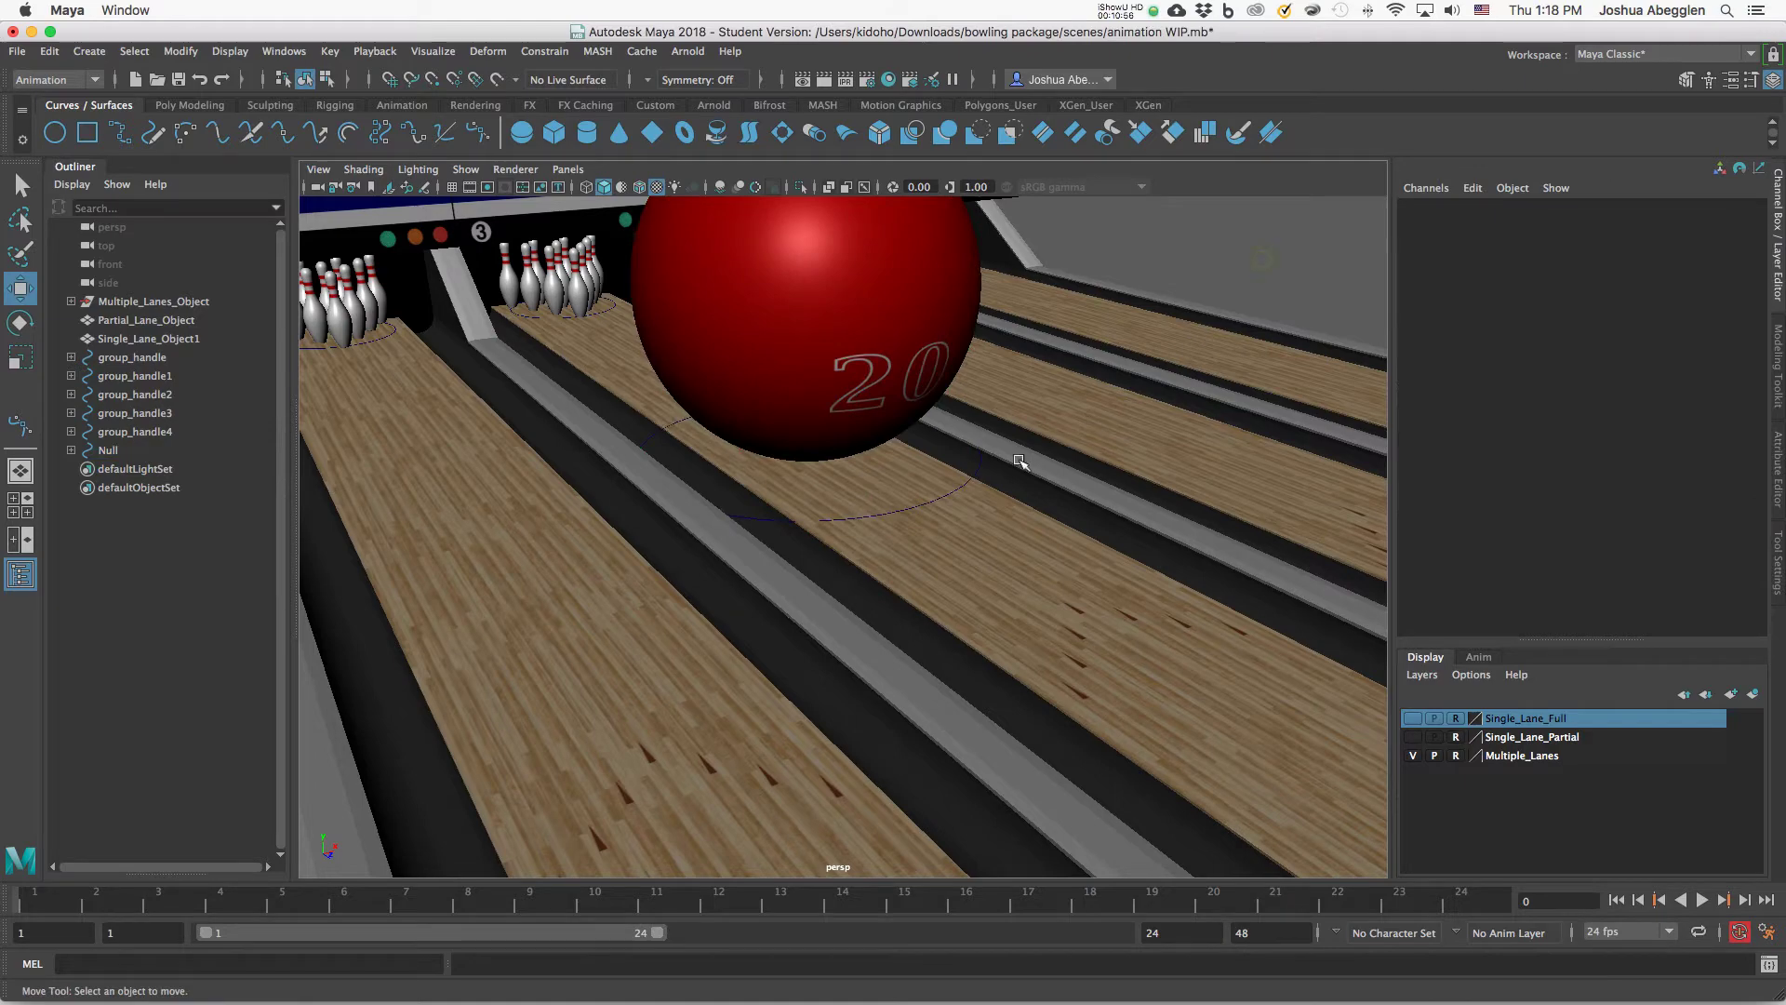
Move the ball rig's control curve along the lane to its front end, at a Translate Z of about 14.786.
click(921, 505)
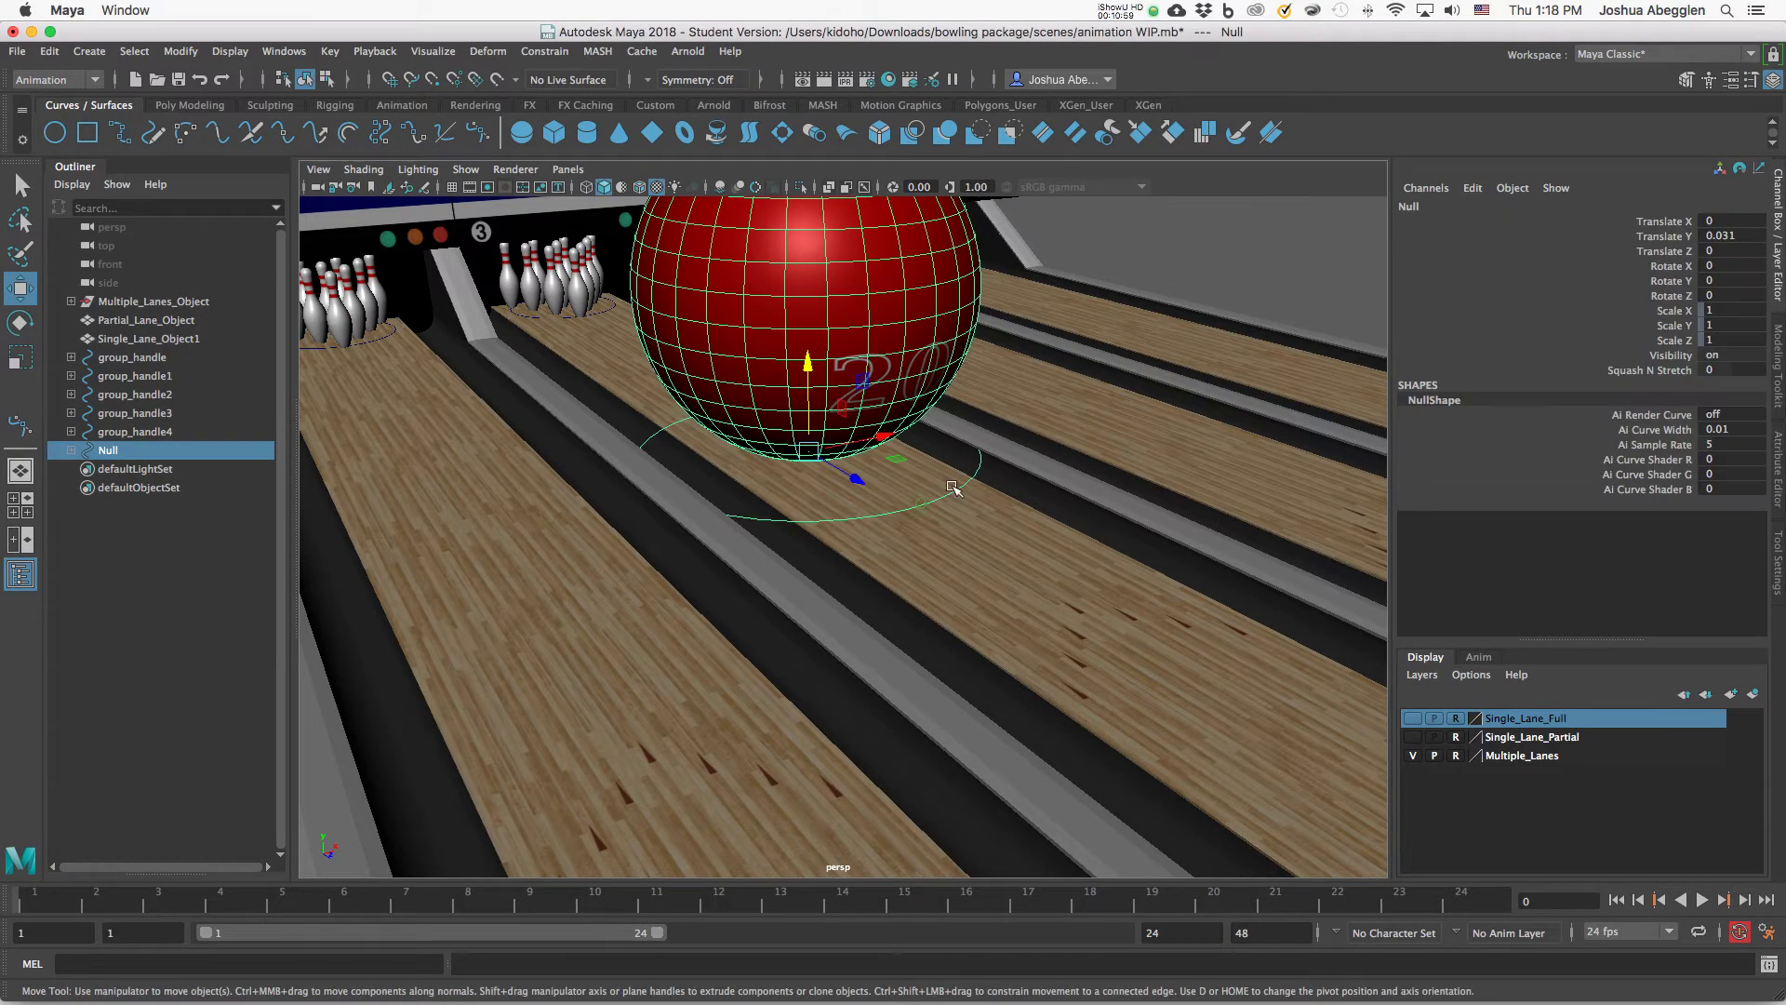
scroll(1104, 546, down, 10)
drag(889, 537, 1116, 714)
scroll(1116, 714, up, 5)
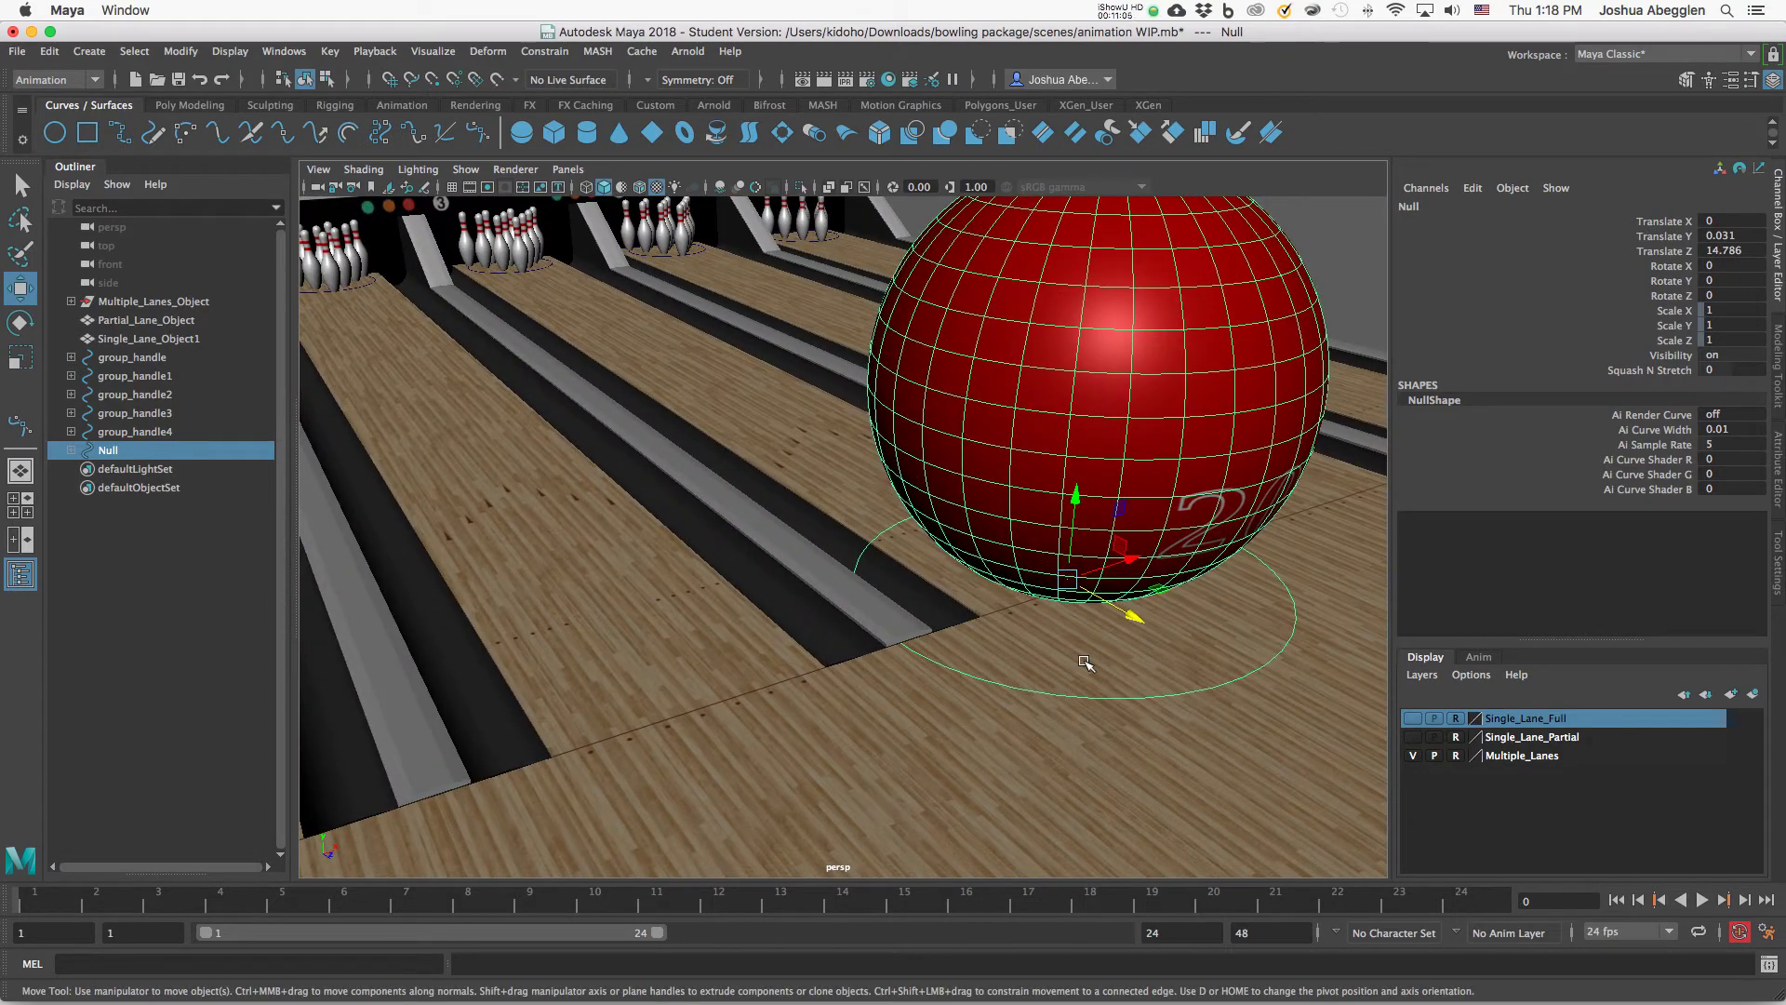
Examine the ball mesh and its control curve up close, including the control's Squash N Stretch attribute.
click(1256, 248)
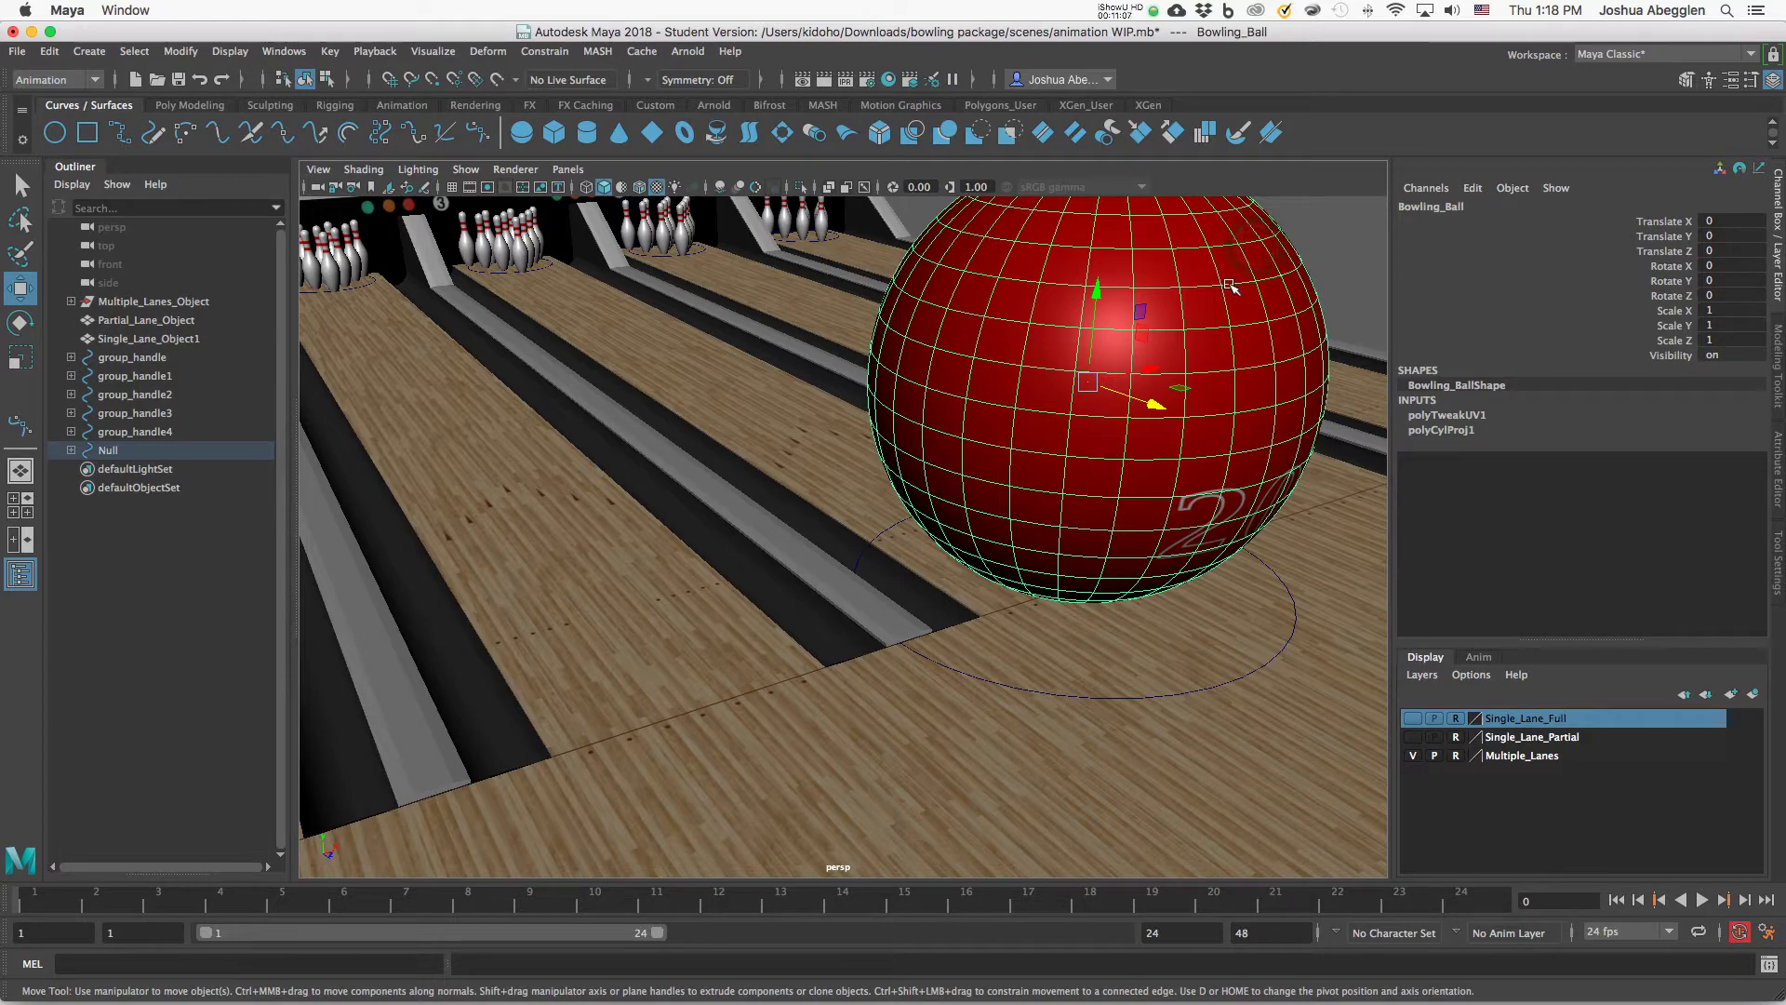
click(1226, 684)
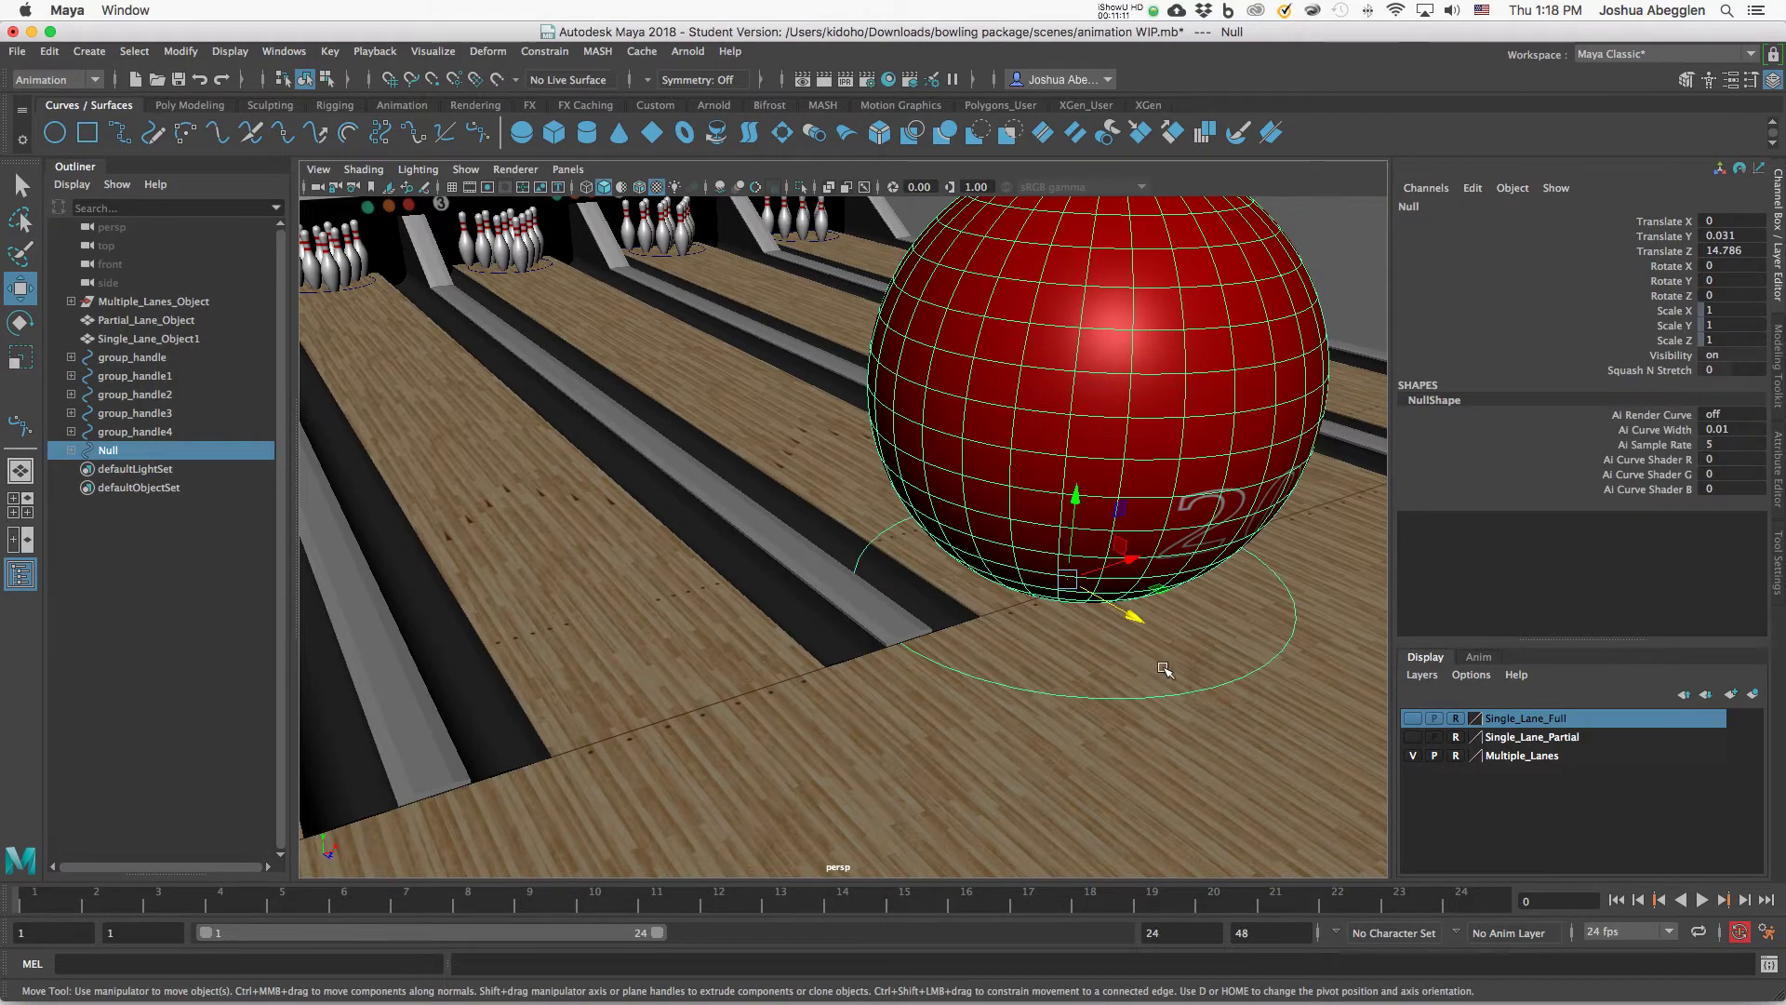
alt+right_drag(1164, 669, 1116, 610)
alt+drag(1116, 610, 1110, 654)
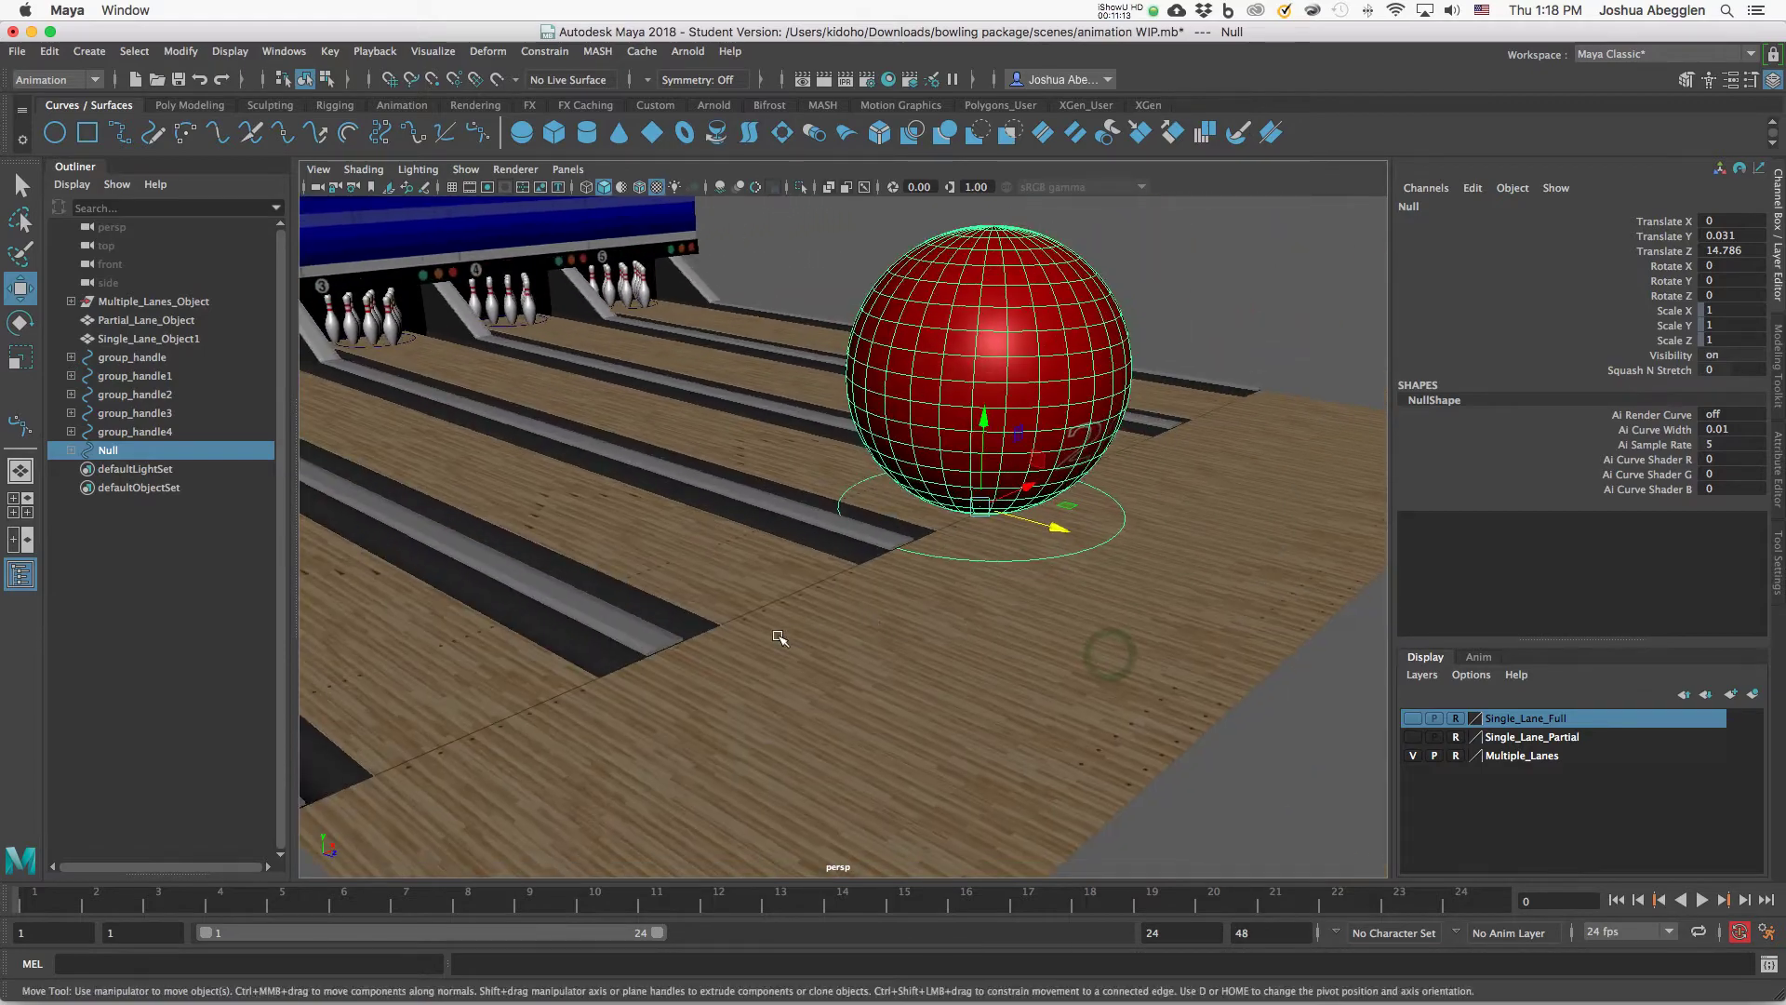
alt+middle_drag(921, 624, 923, 648)
alt+right_drag(1021, 614, 1184, 608)
mouse_move(1185, 608)
alt+mouse_down()
mouse_move(1220, 522)
mouse_move(1148, 605)
mouse_move(1184, 594)
alt+mouse_up()
alt+middle_drag(1184, 594, 1148, 590)
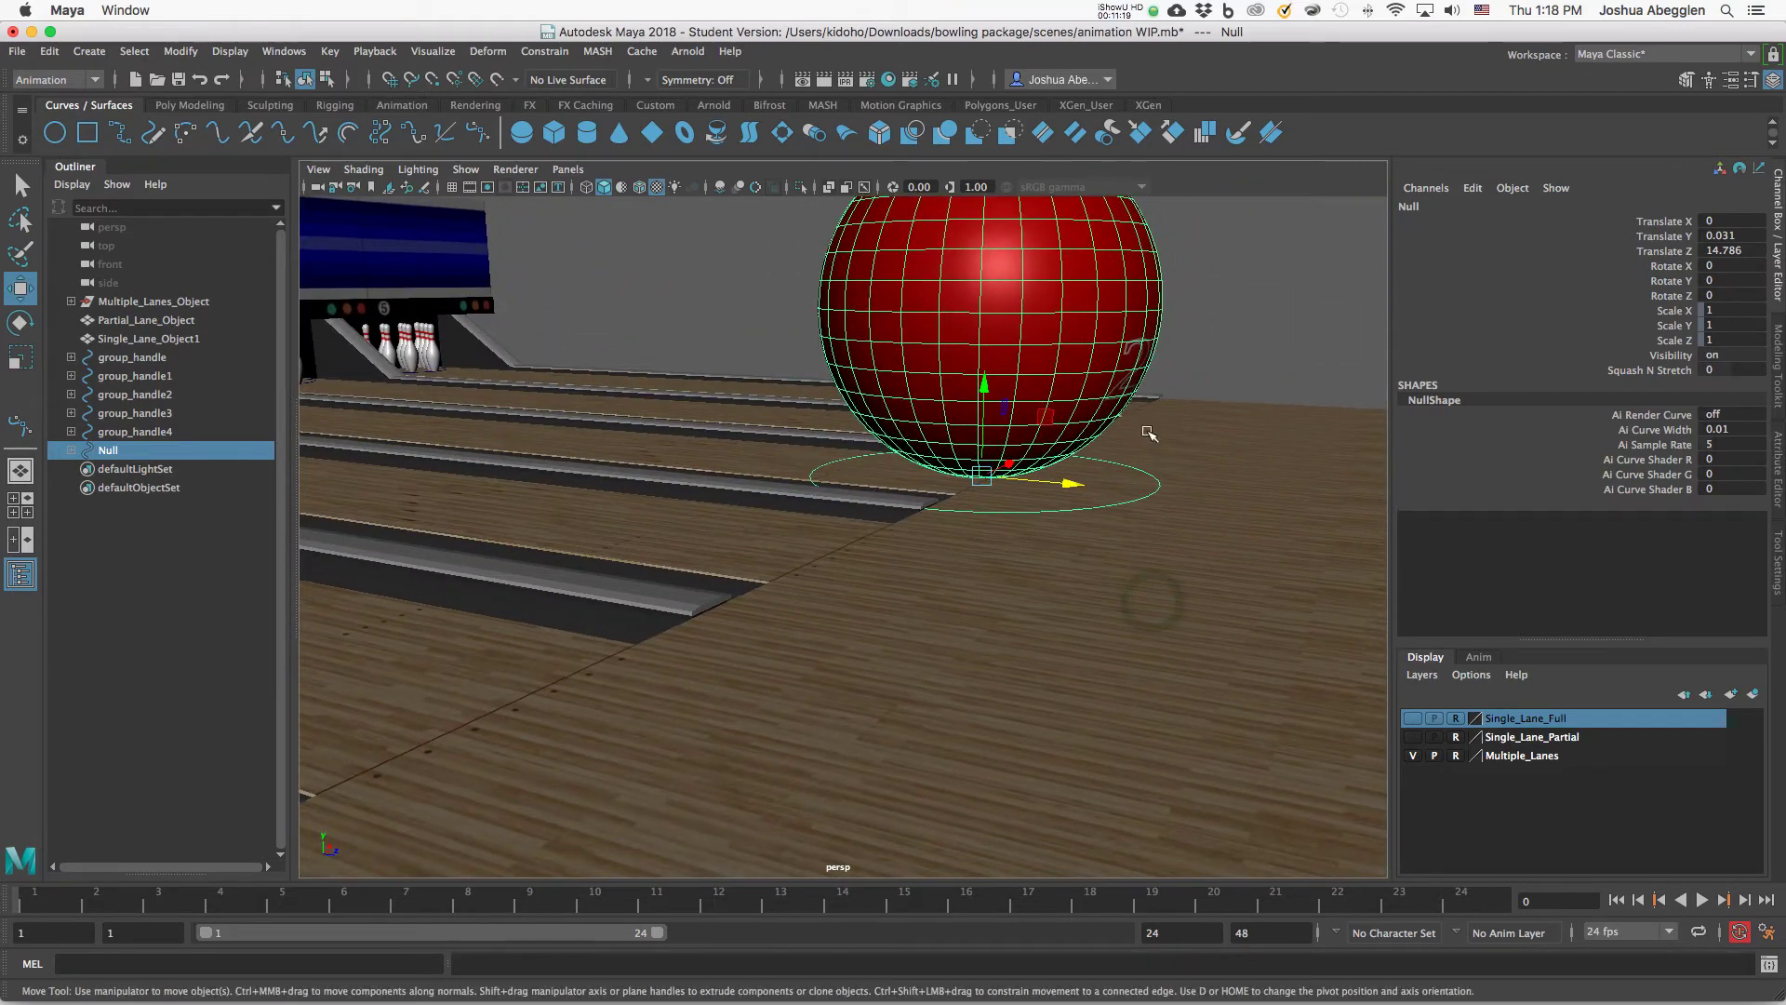
key(r)
click(984, 481)
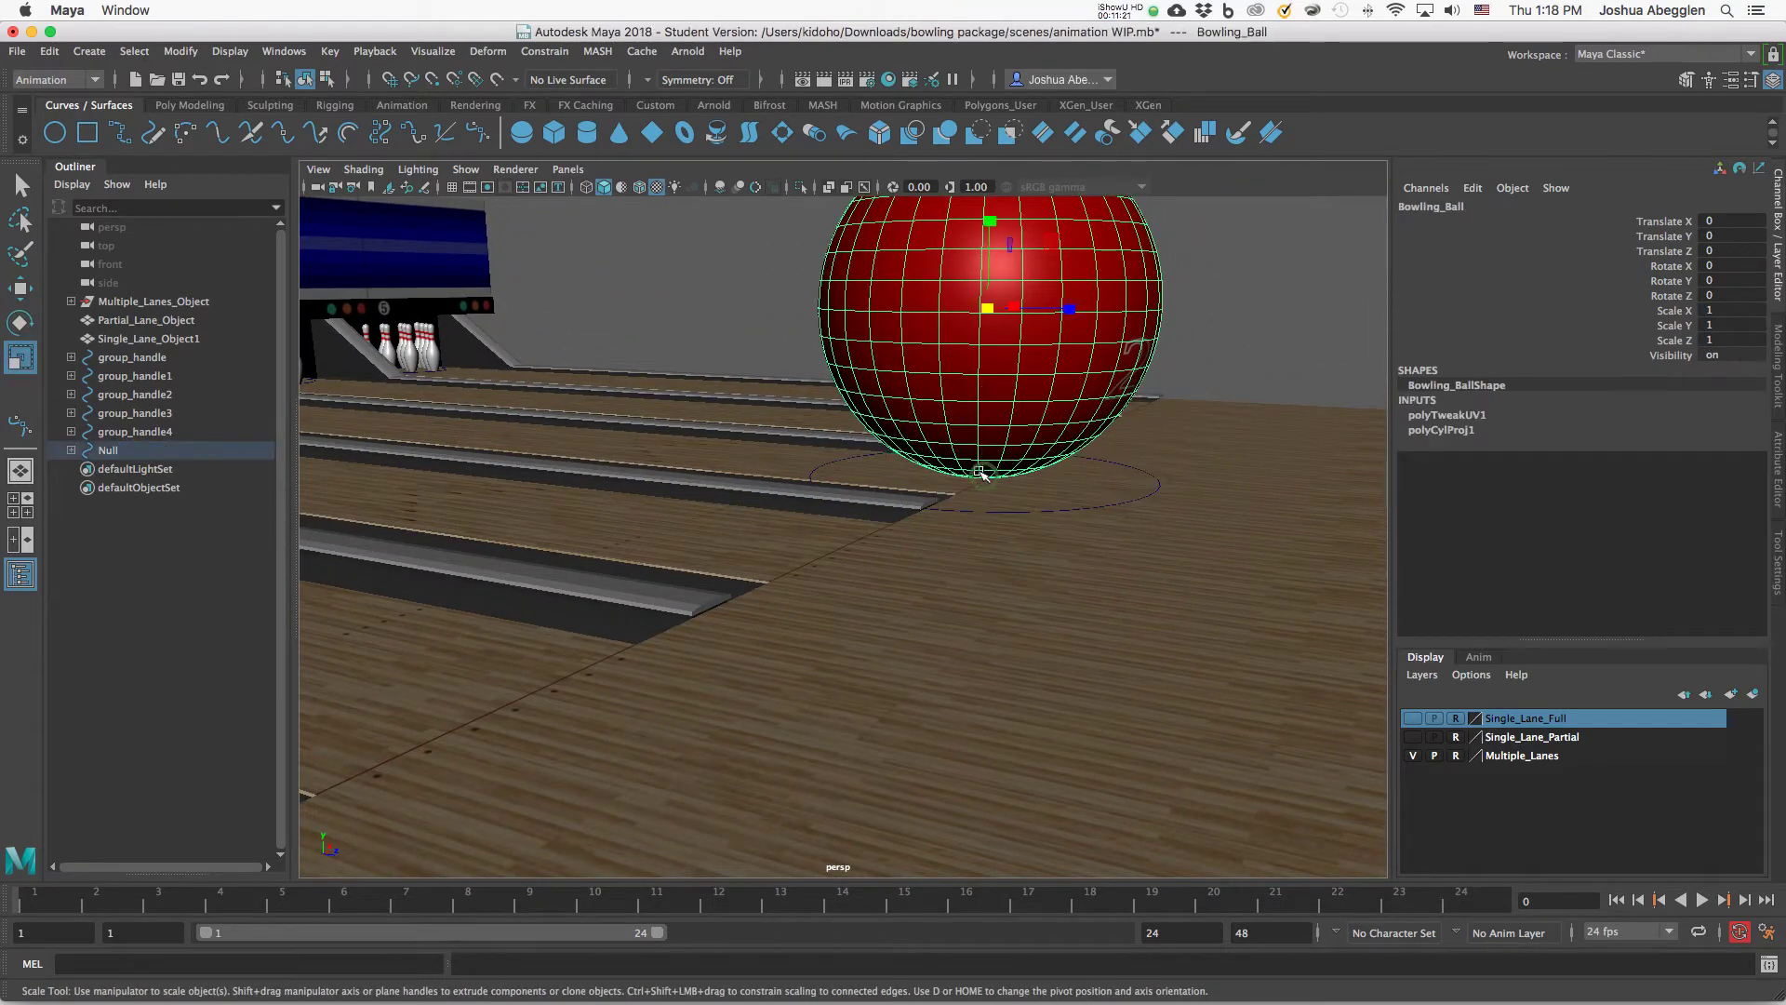
click(1021, 511)
click(1649, 369)
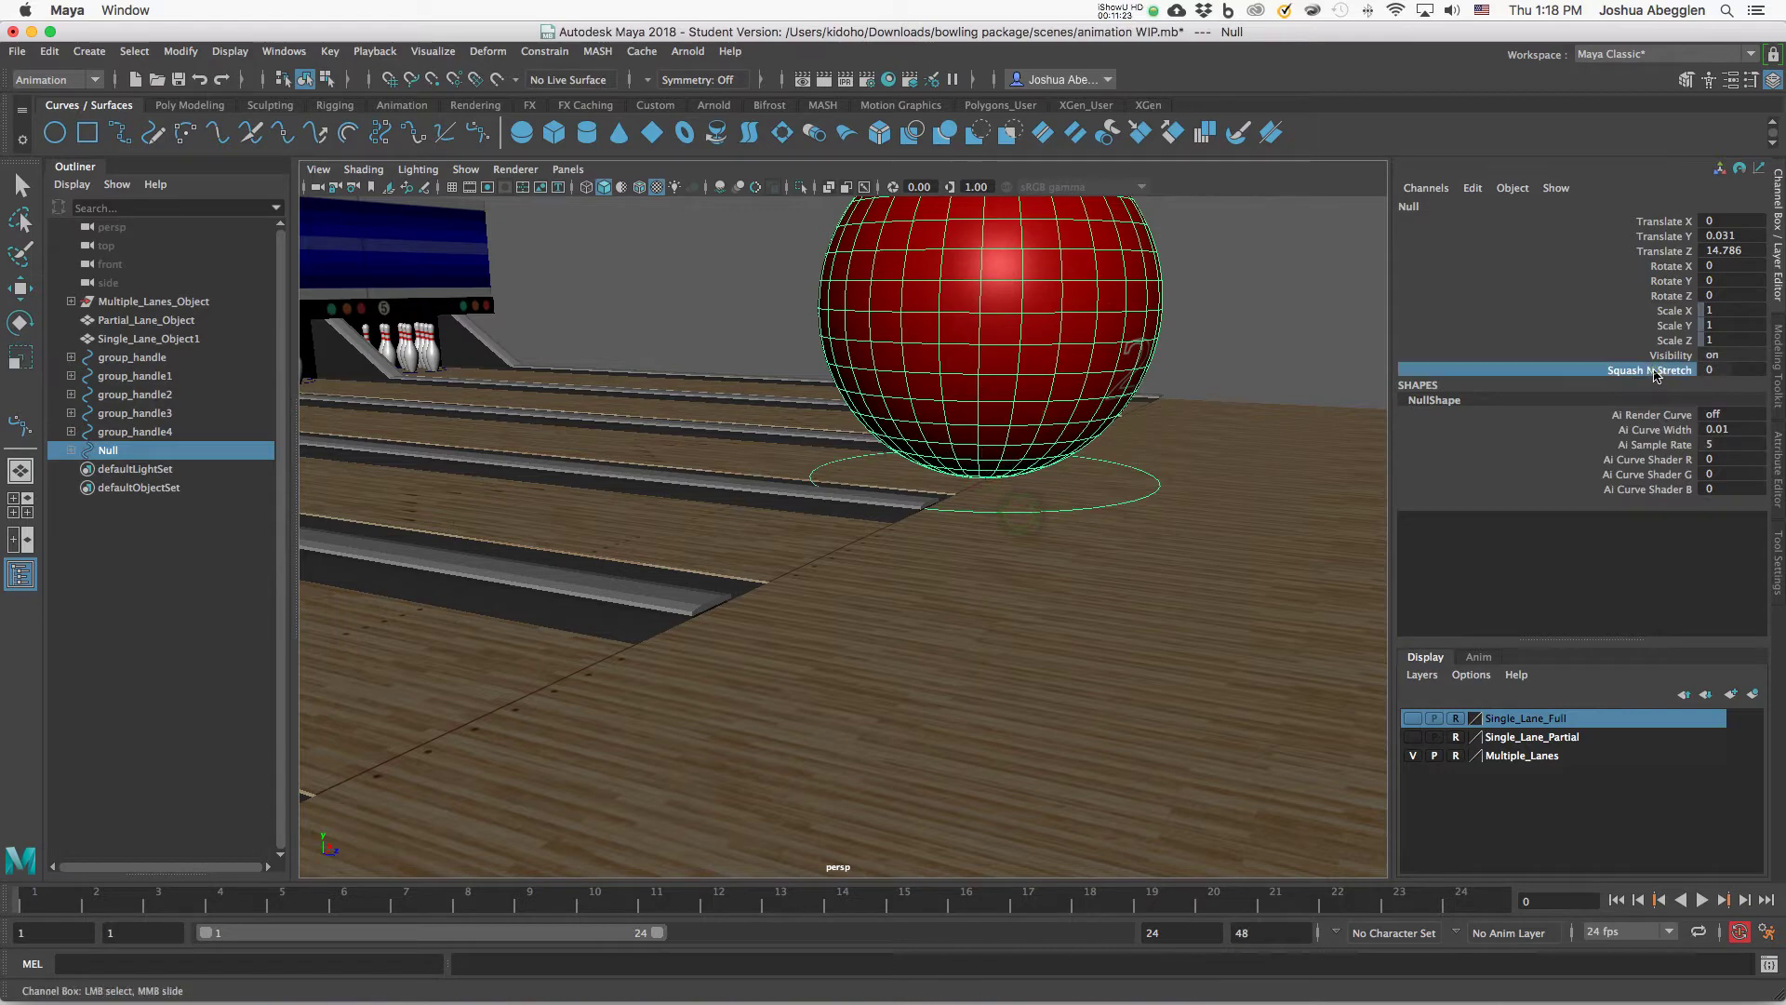
middle_drag(1284, 417, 949, 572)
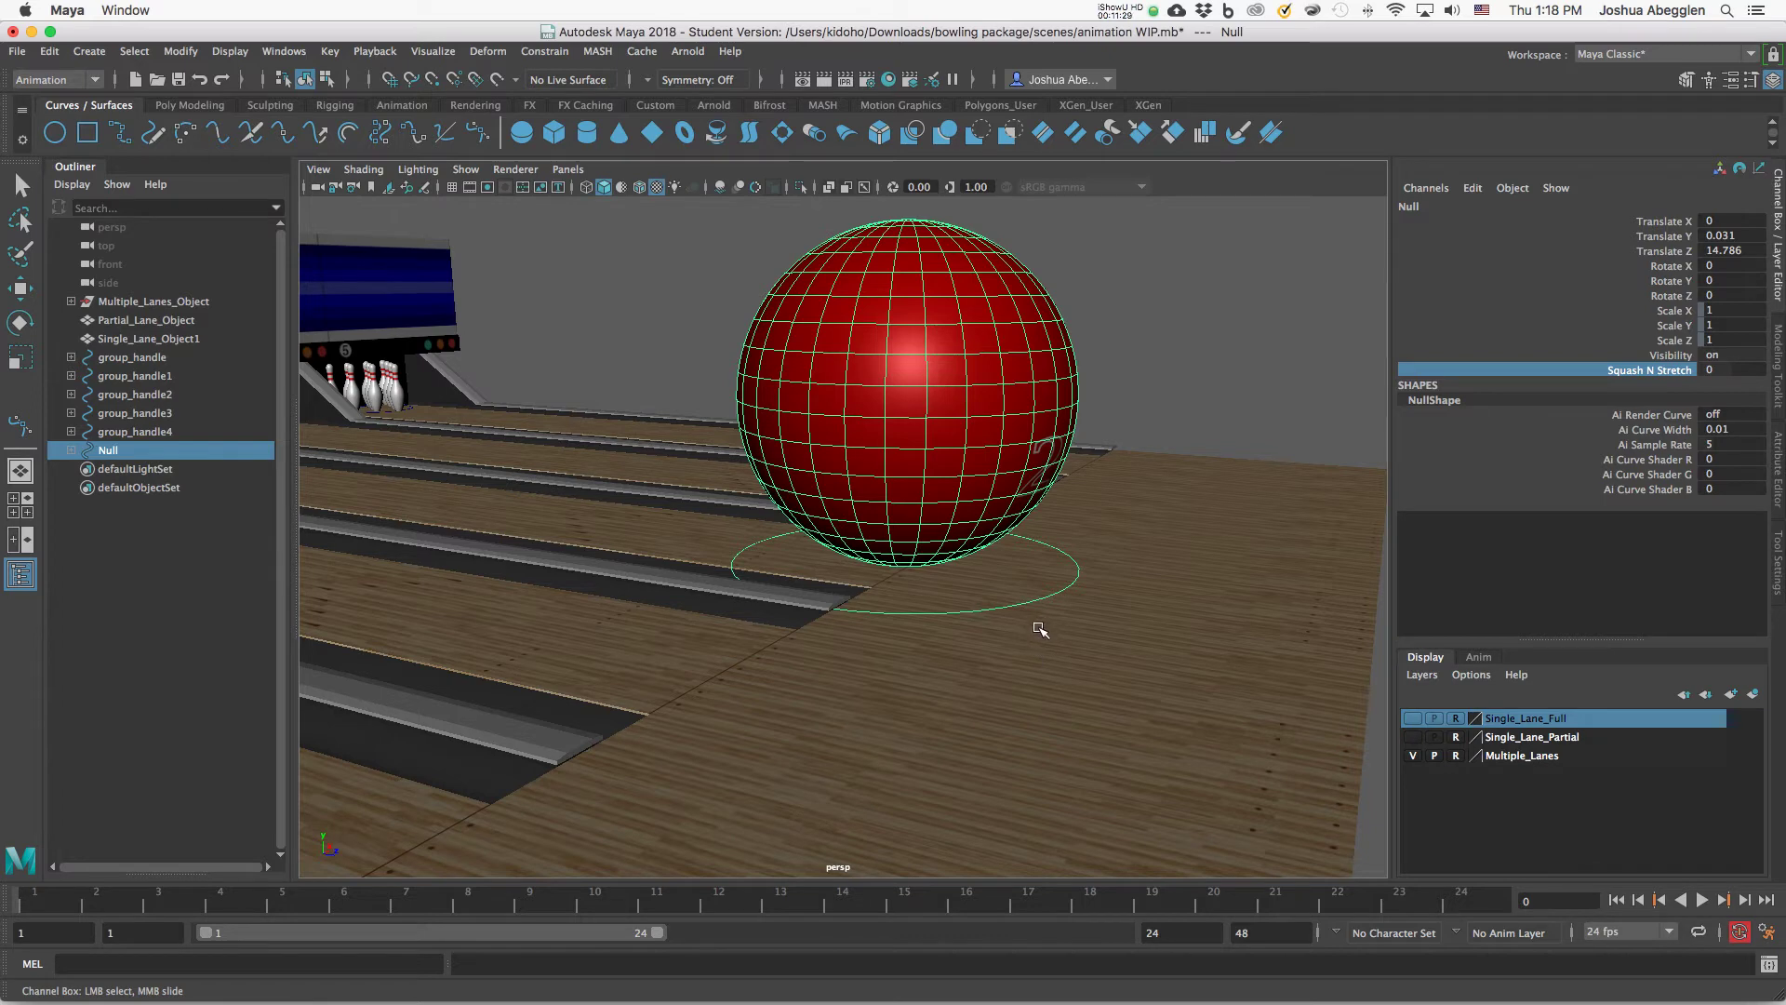
Shrink the bowling ball mesh uniformly by setting its Scale X, Scale Y and Scale Z to 0.15.
click(1137, 258)
key(r)
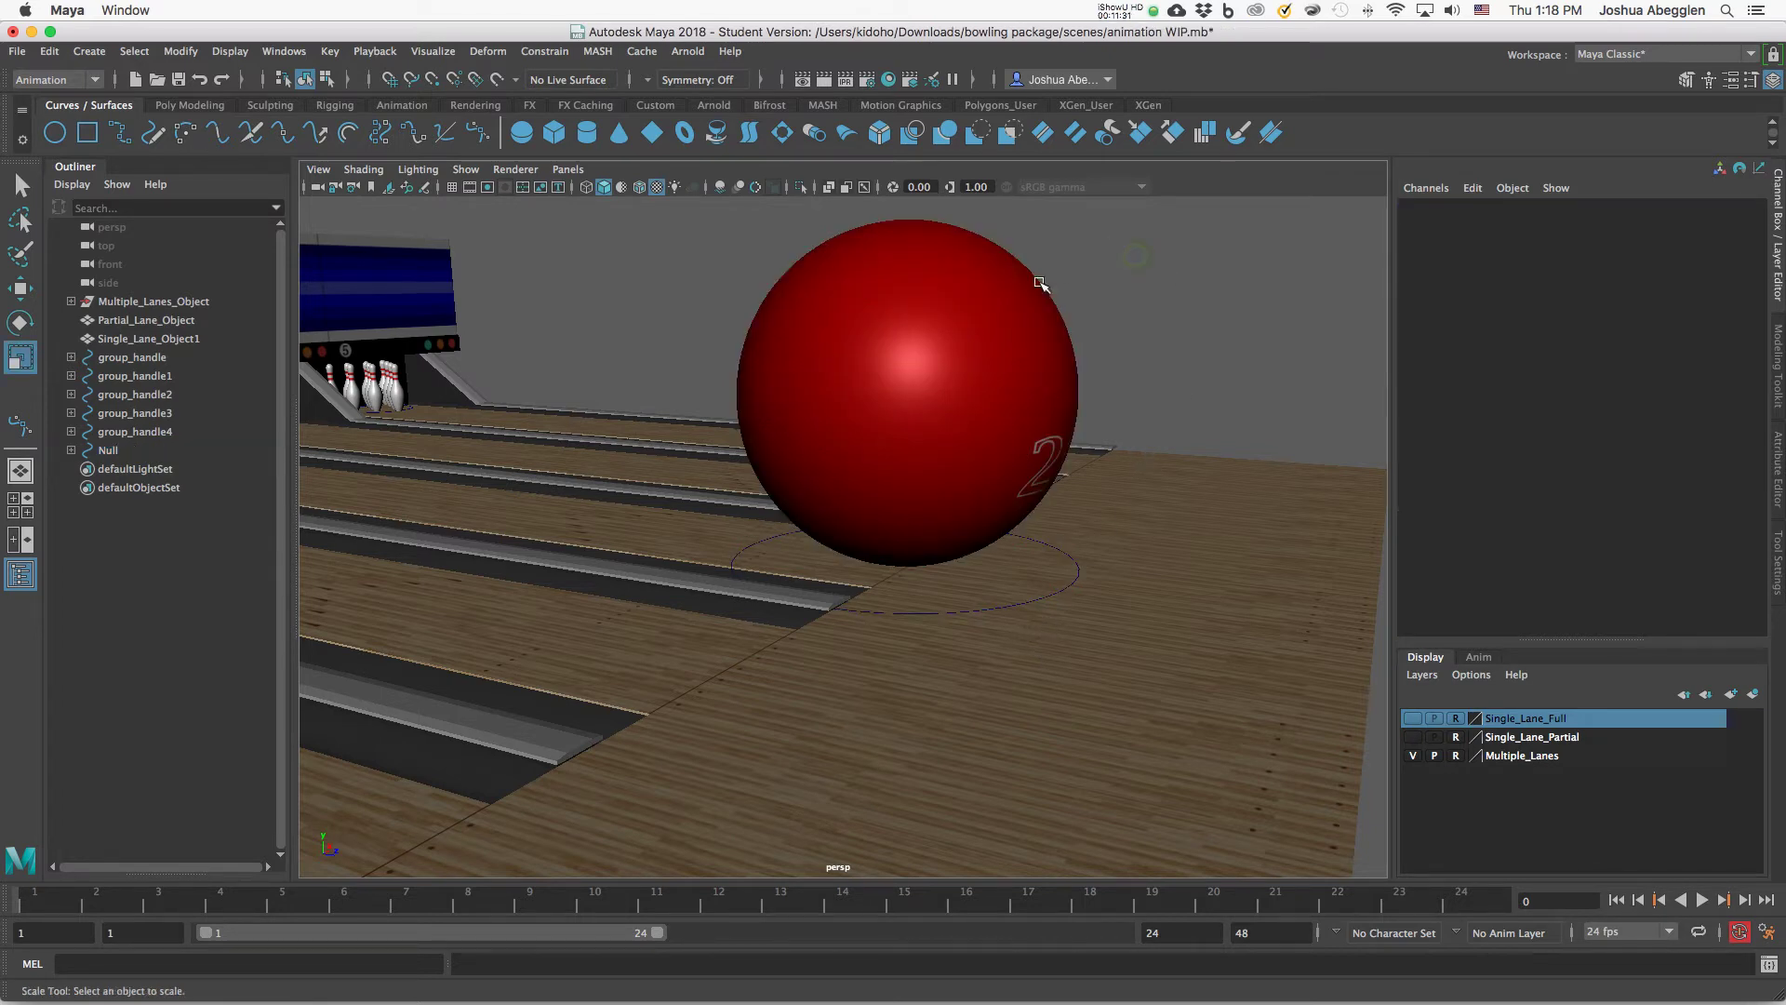
click(1040, 293)
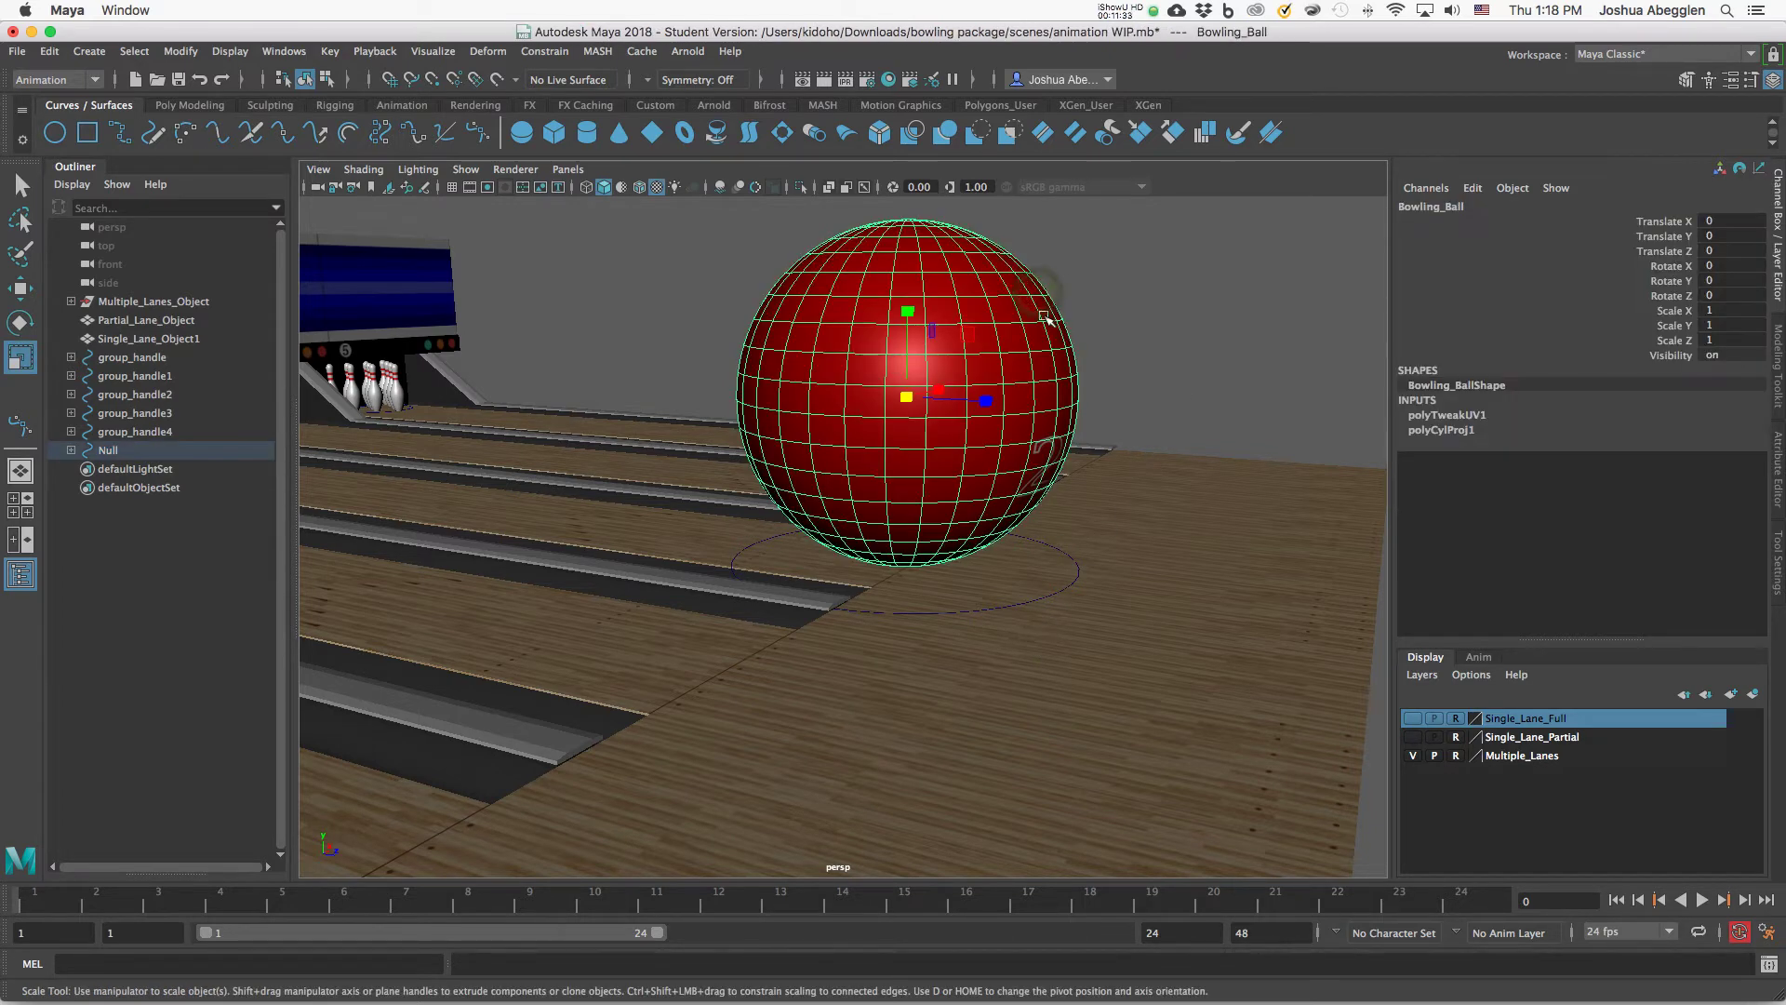
drag(905, 398, 710, 521)
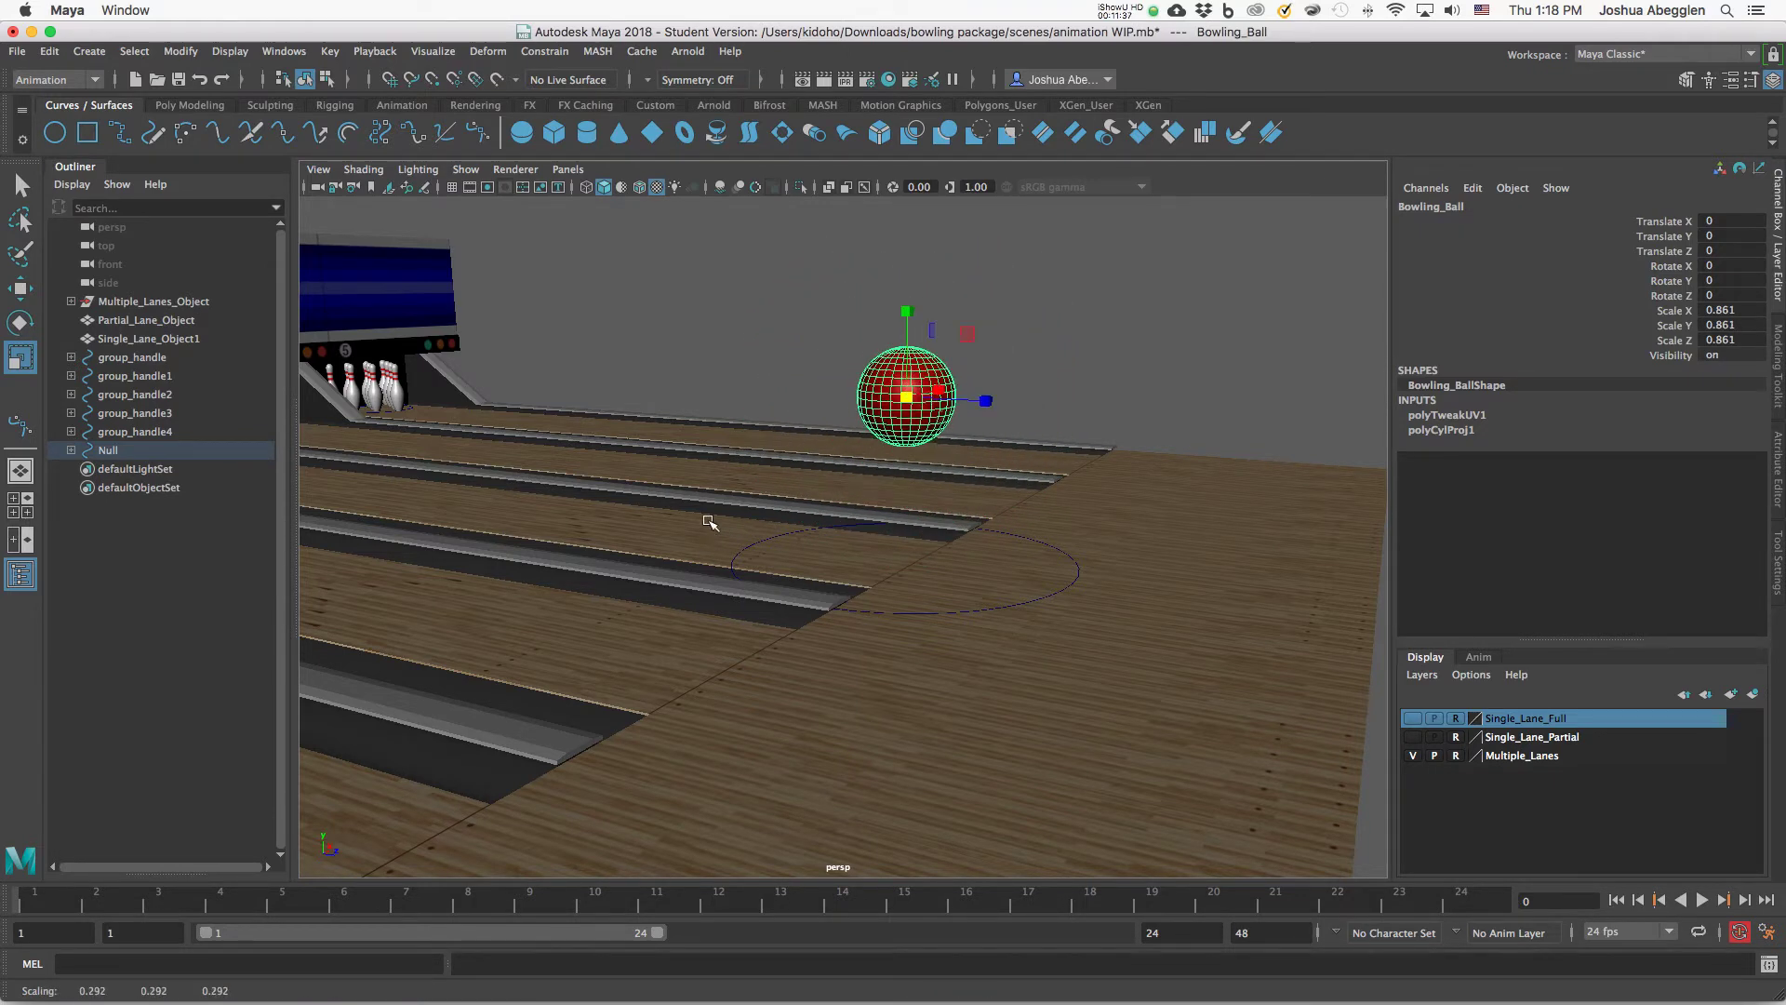
click(1748, 311)
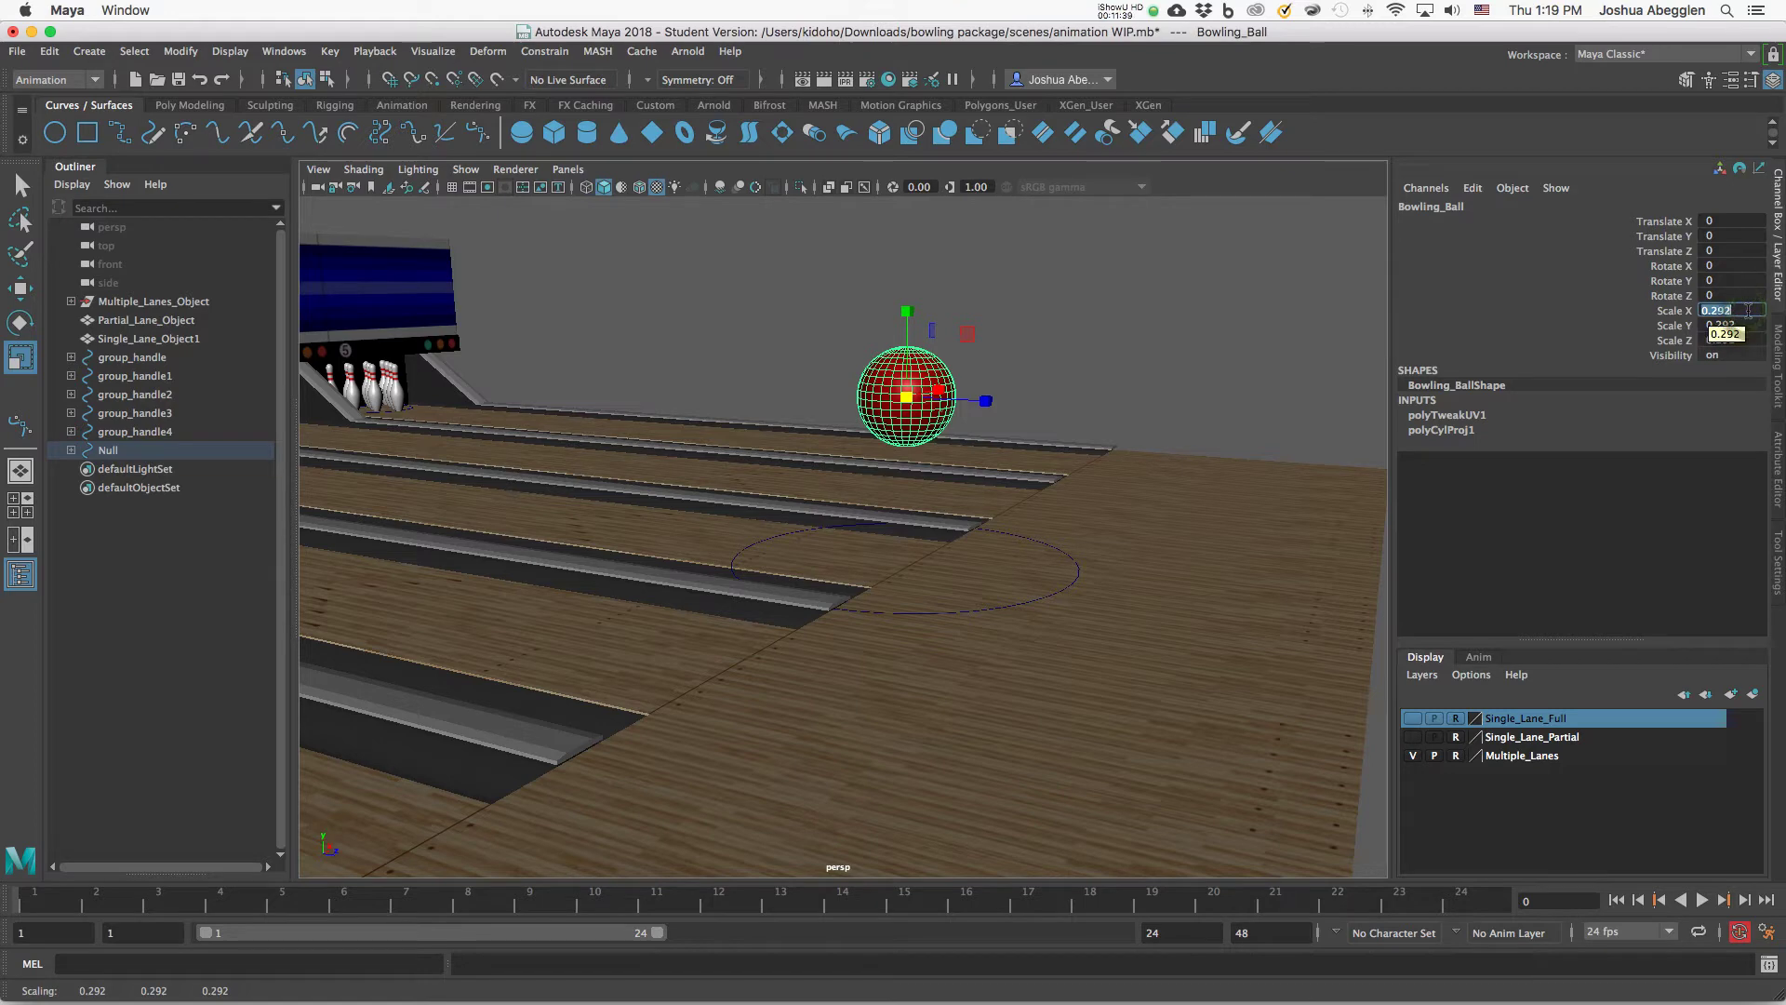
text(.15)
key(Return)
drag(1753, 327, 1754, 340)
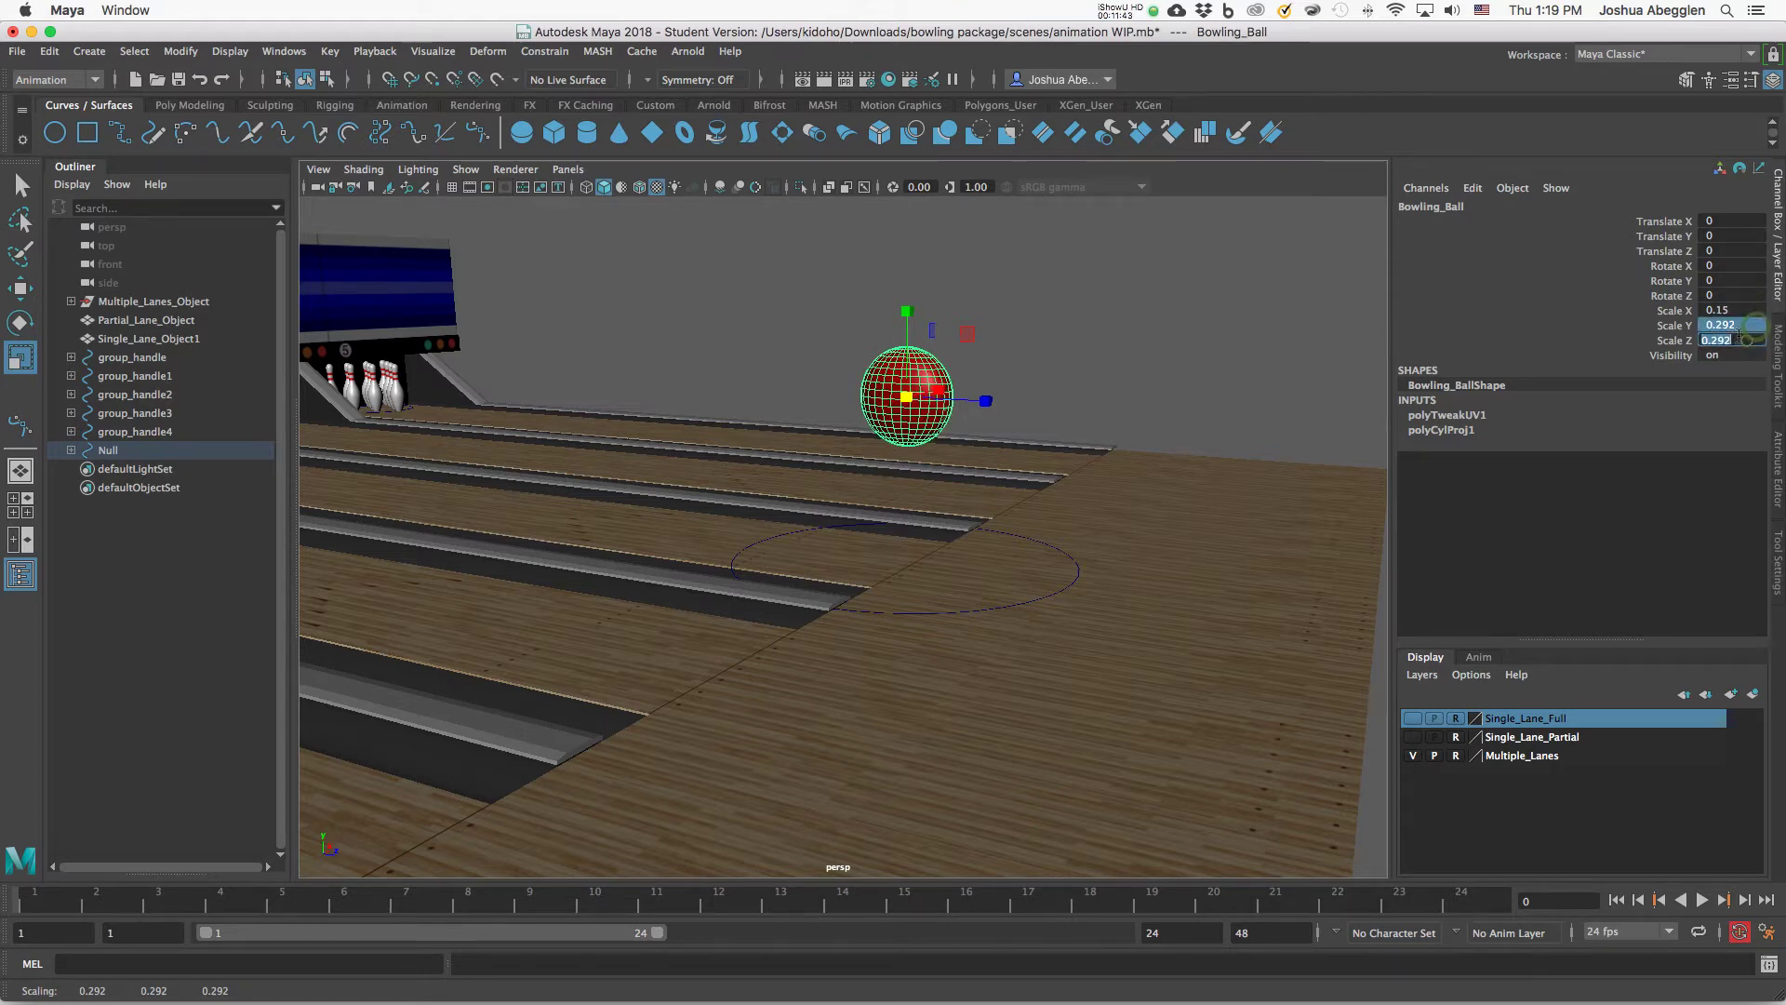
text(.15)
key(Return)
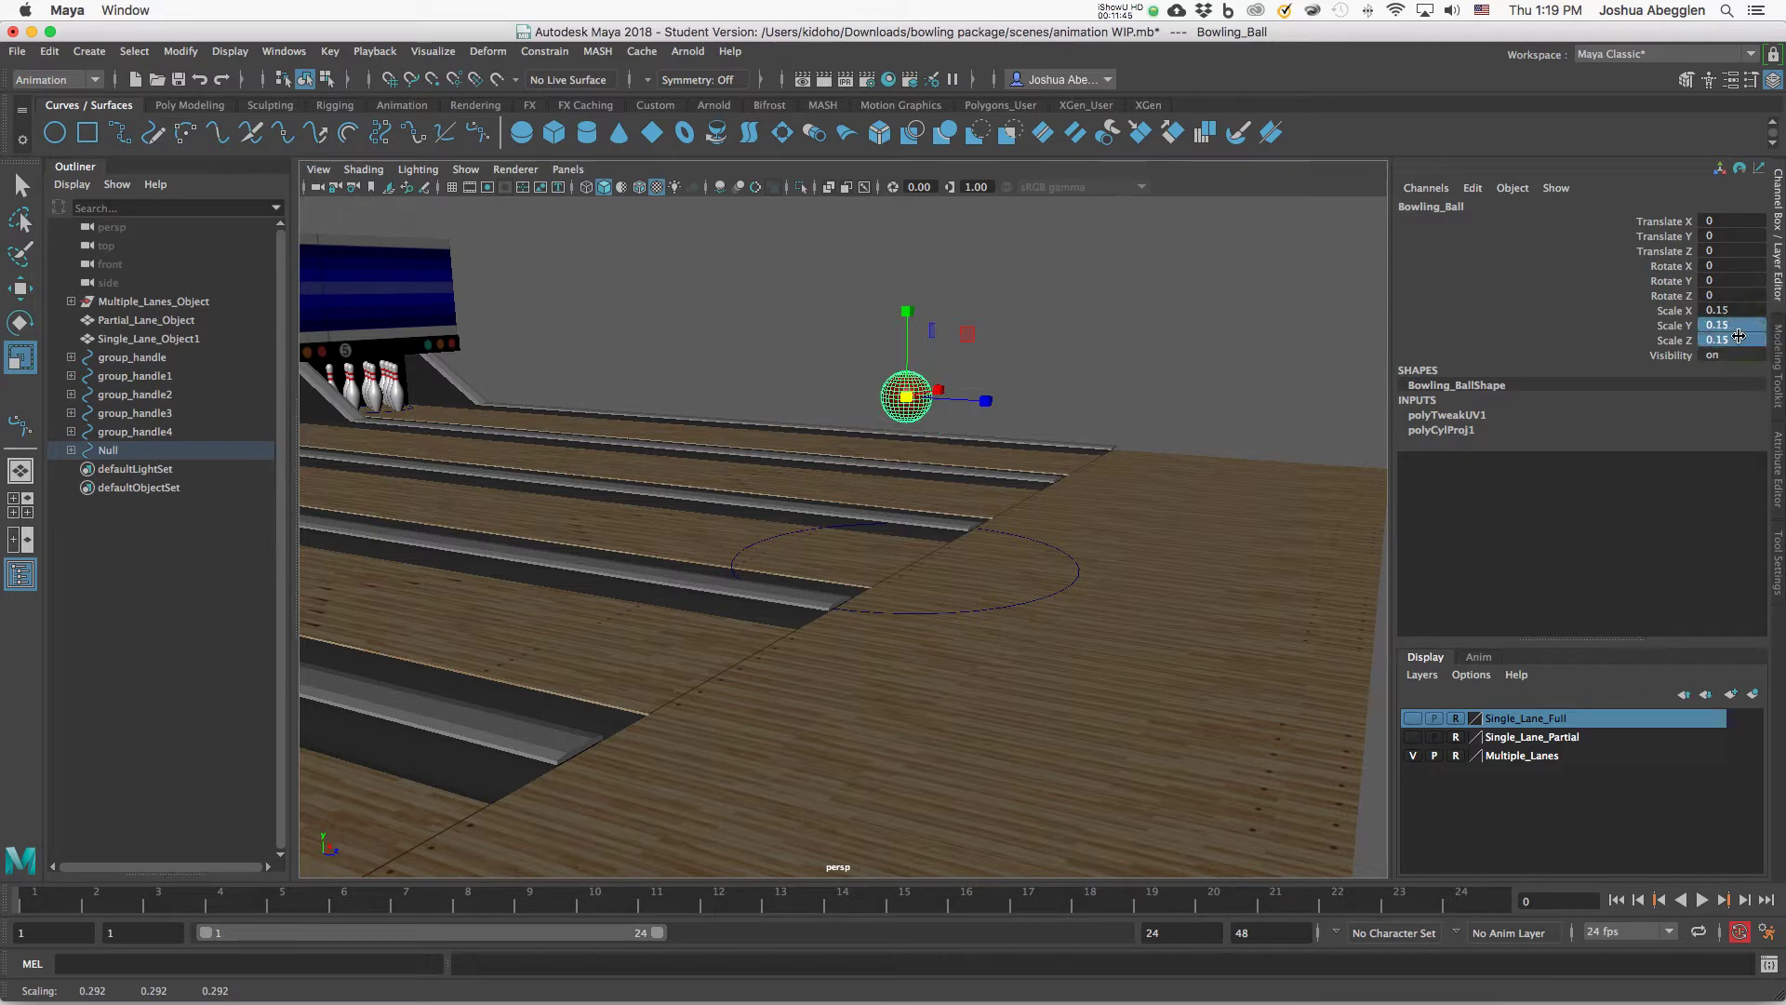
Lower the shrunken ball mesh to the lane surface, at a Translate Y of about -2.554.
key(w)
drag(913, 349, 907, 493)
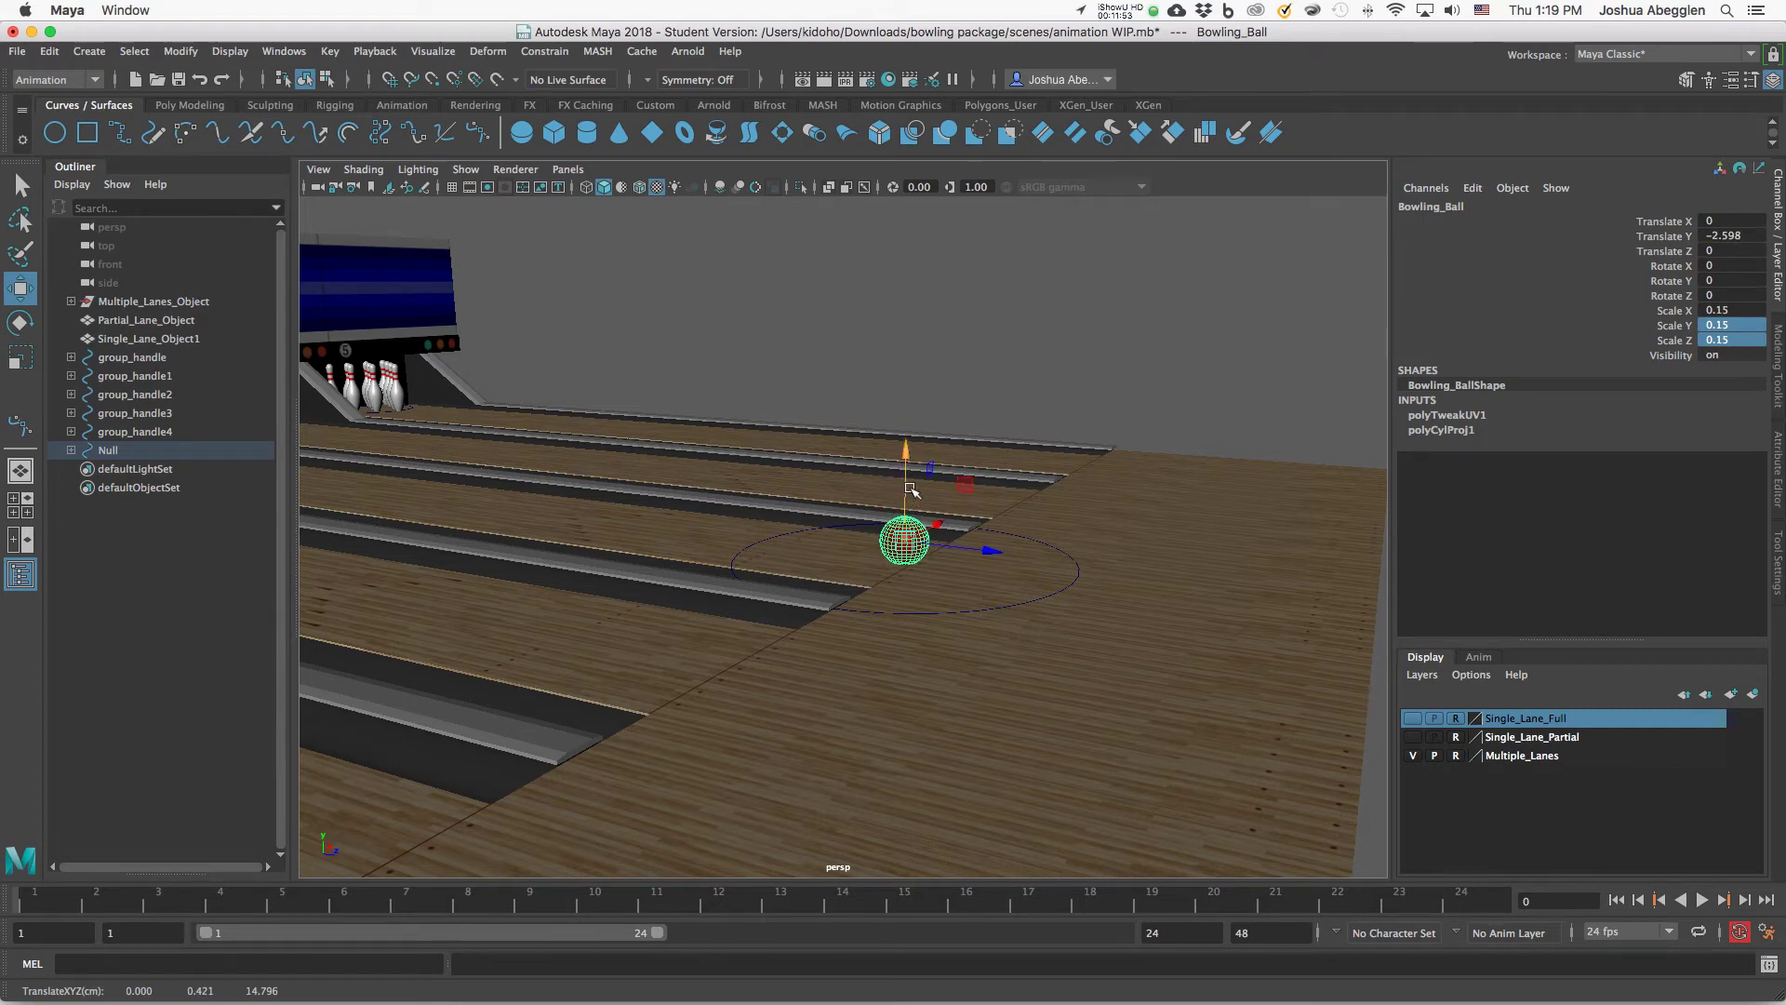
alt+right_drag(1053, 688, 1116, 470)
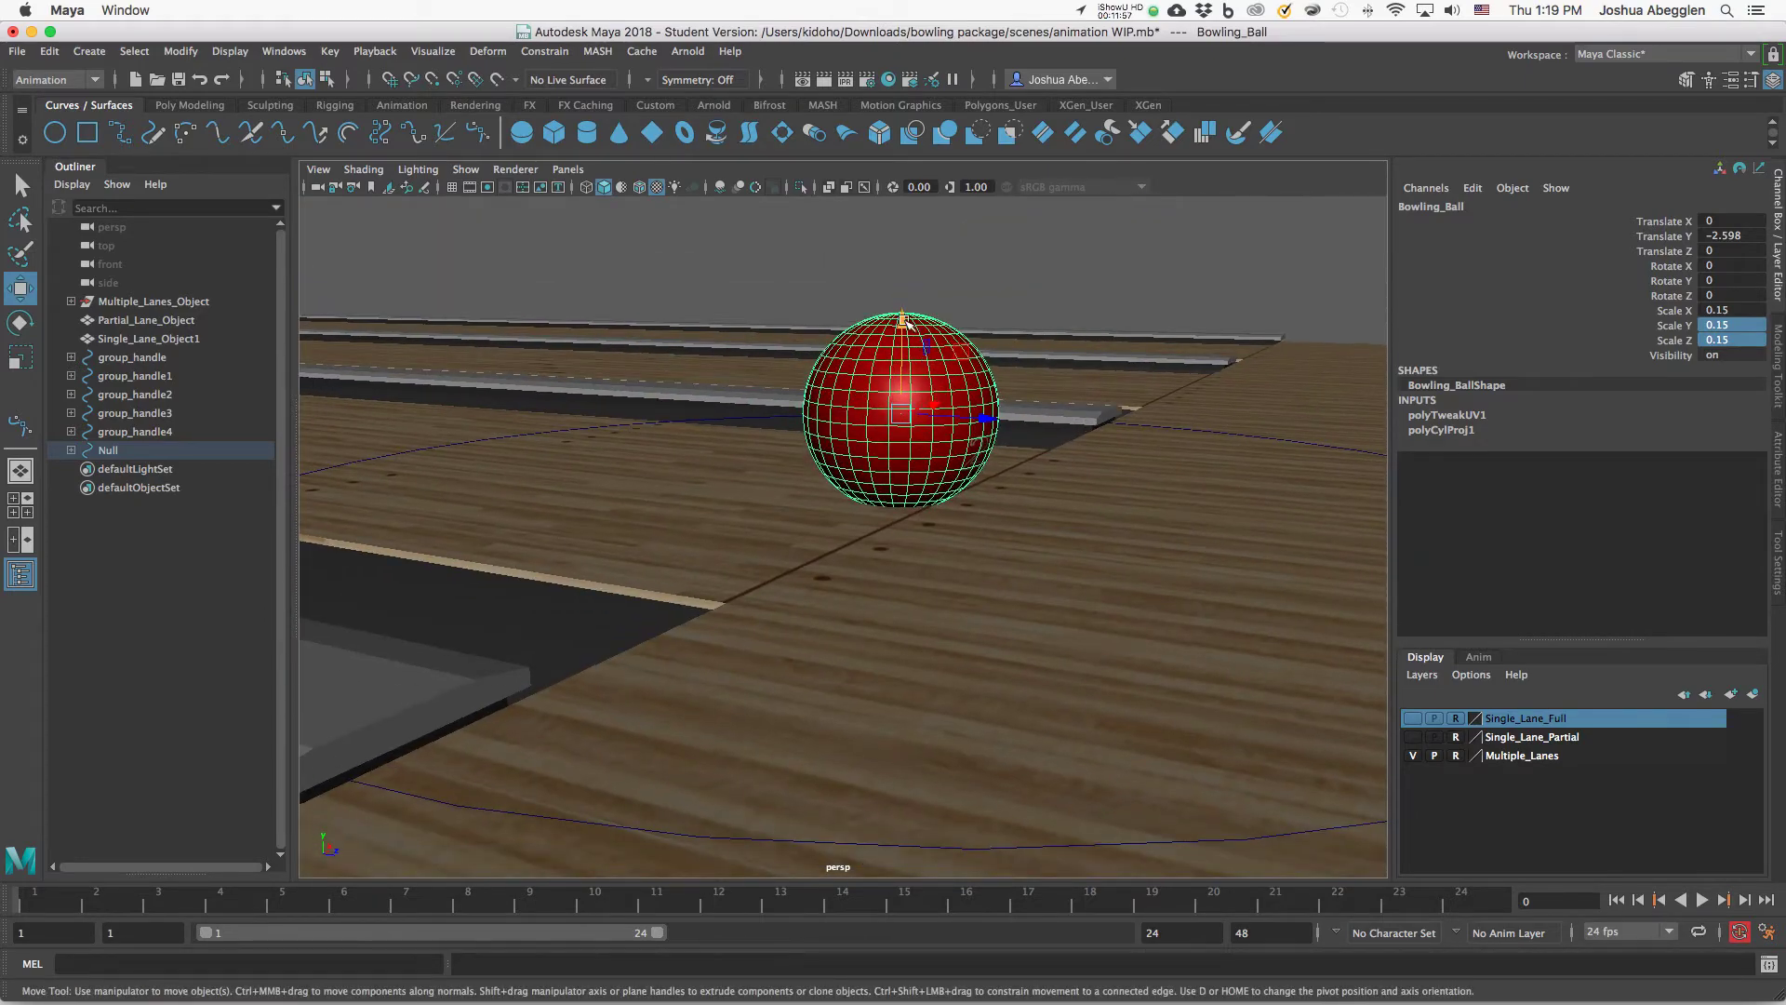
drag(907, 321, 908, 311)
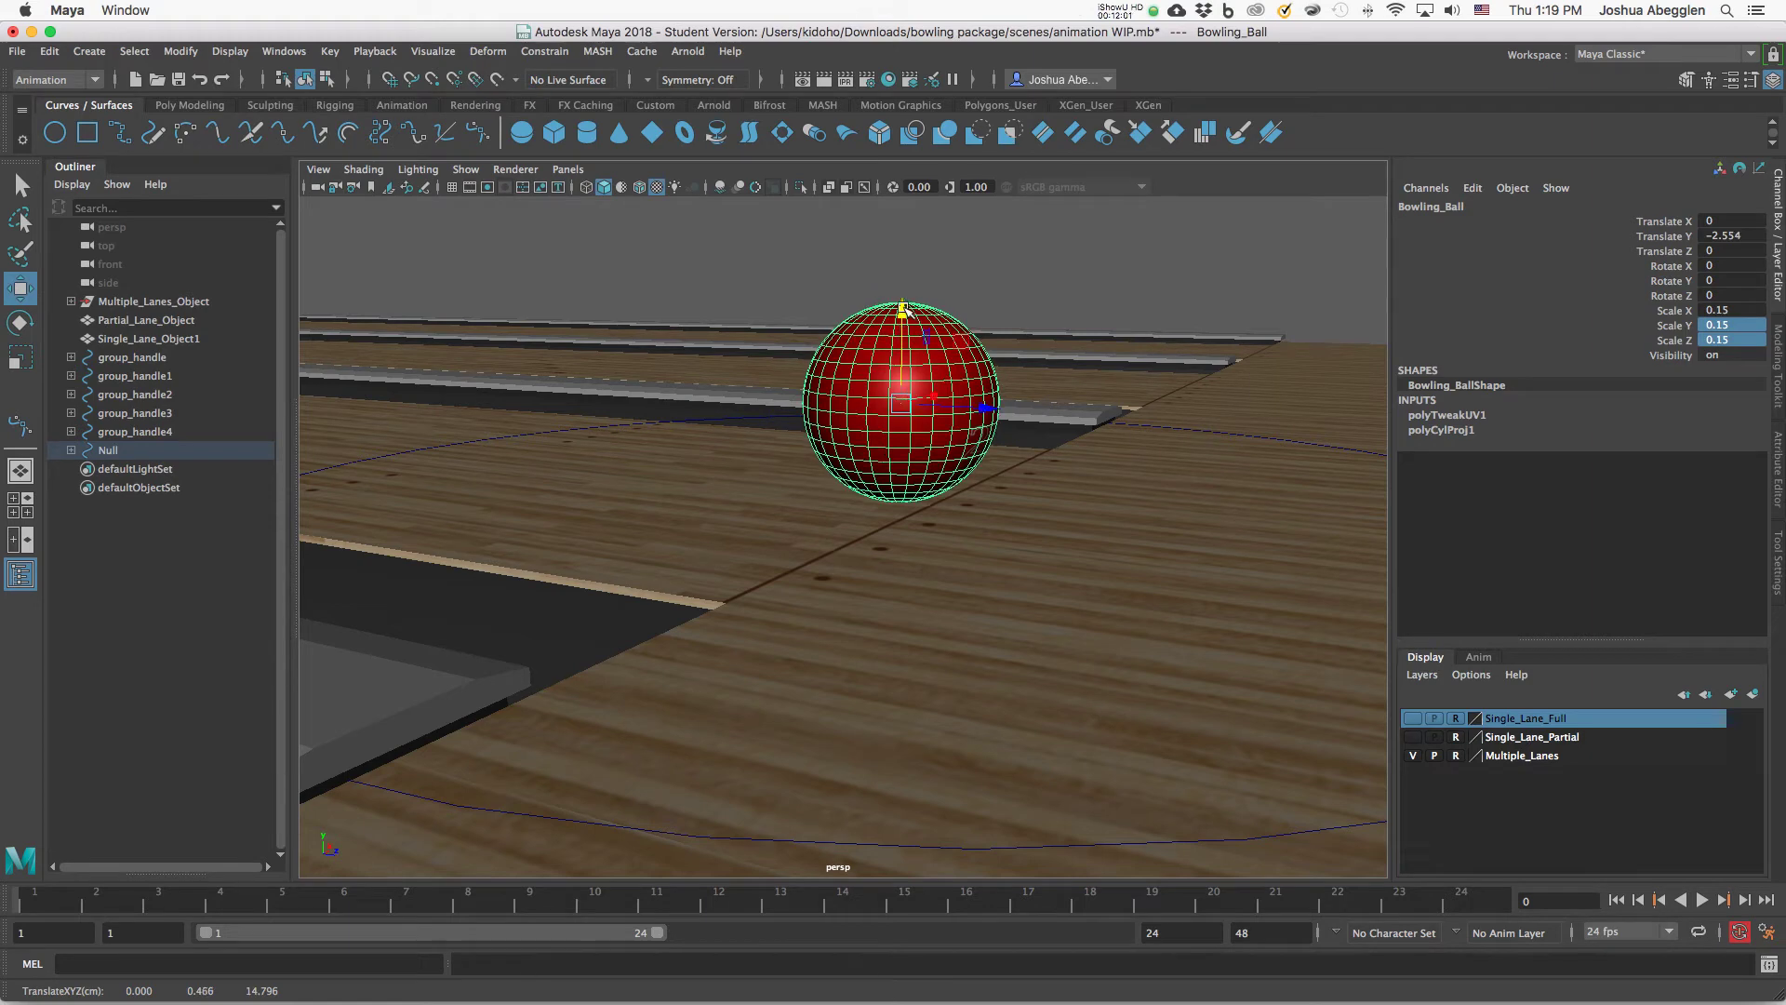
Check the ball from beneath the floor and raise it slightly to a Translate Y of about -2.542.
alt+right_drag(1076, 450, 1017, 438)
alt+drag(1017, 438, 978, 539)
alt+right_drag(978, 540, 1041, 546)
alt+drag(1041, 546, 1041, 498)
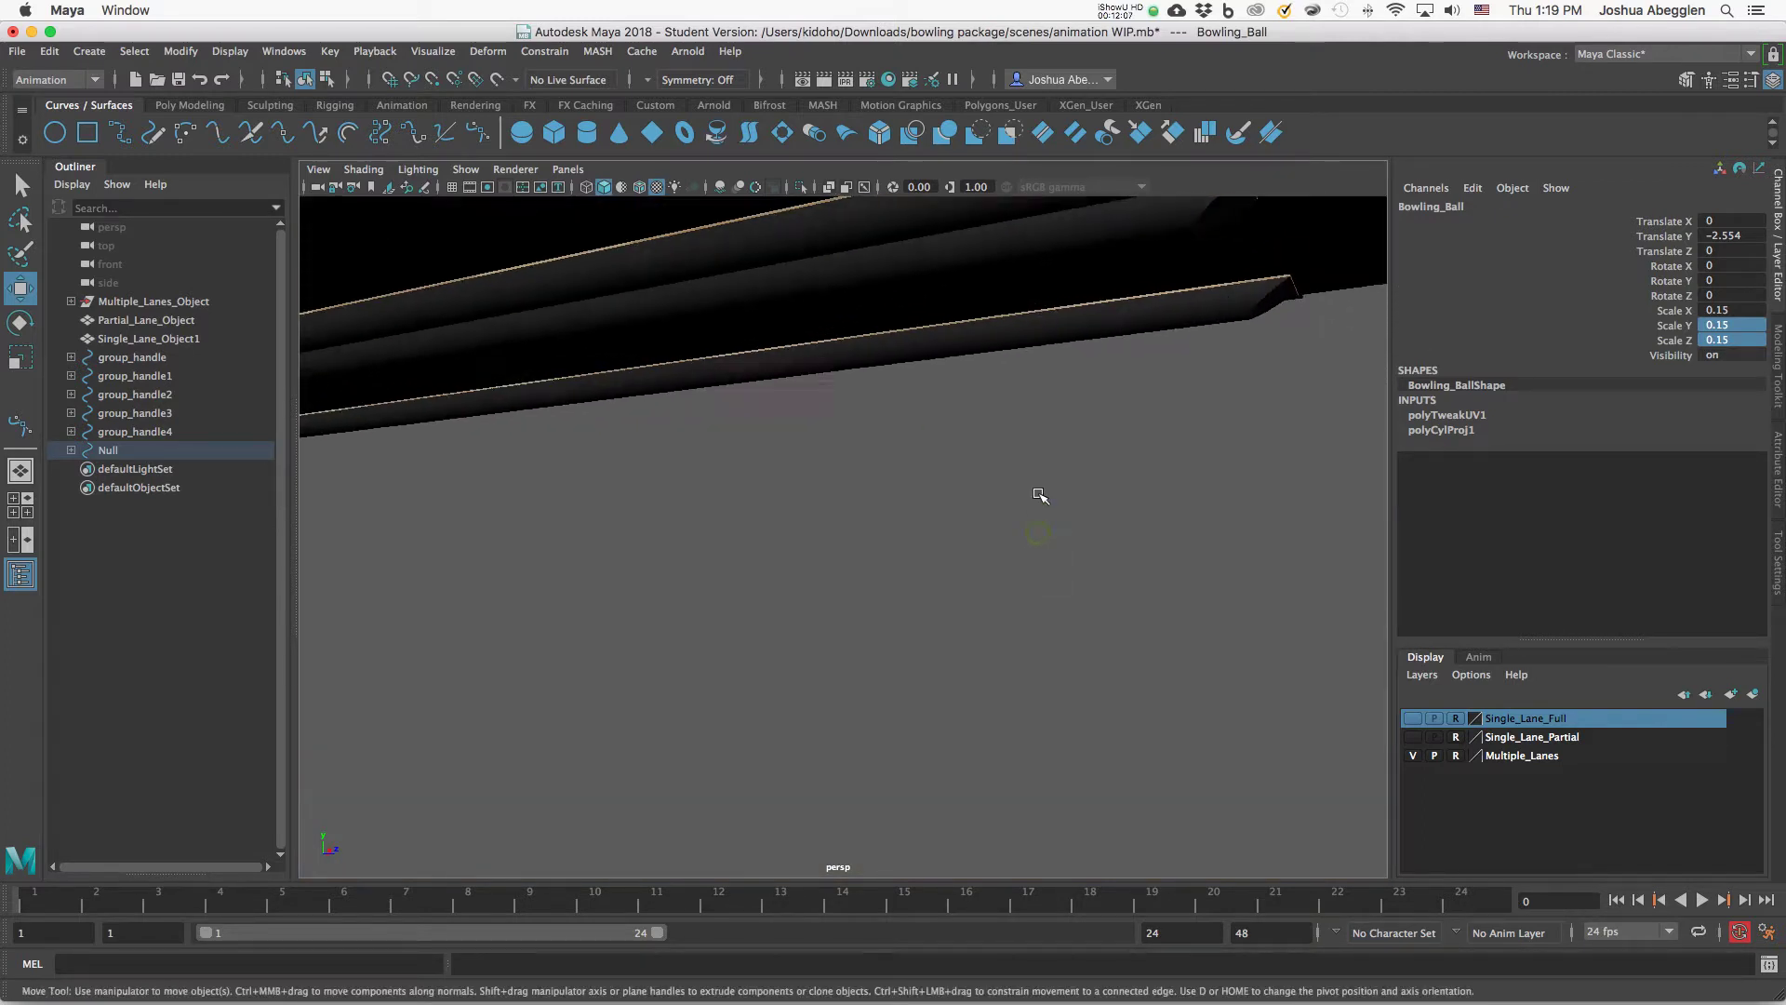
alt+middle_drag(1041, 499, 1043, 654)
alt+middle_drag(1023, 579, 1045, 626)
alt+middle_drag(1027, 521, 1037, 598)
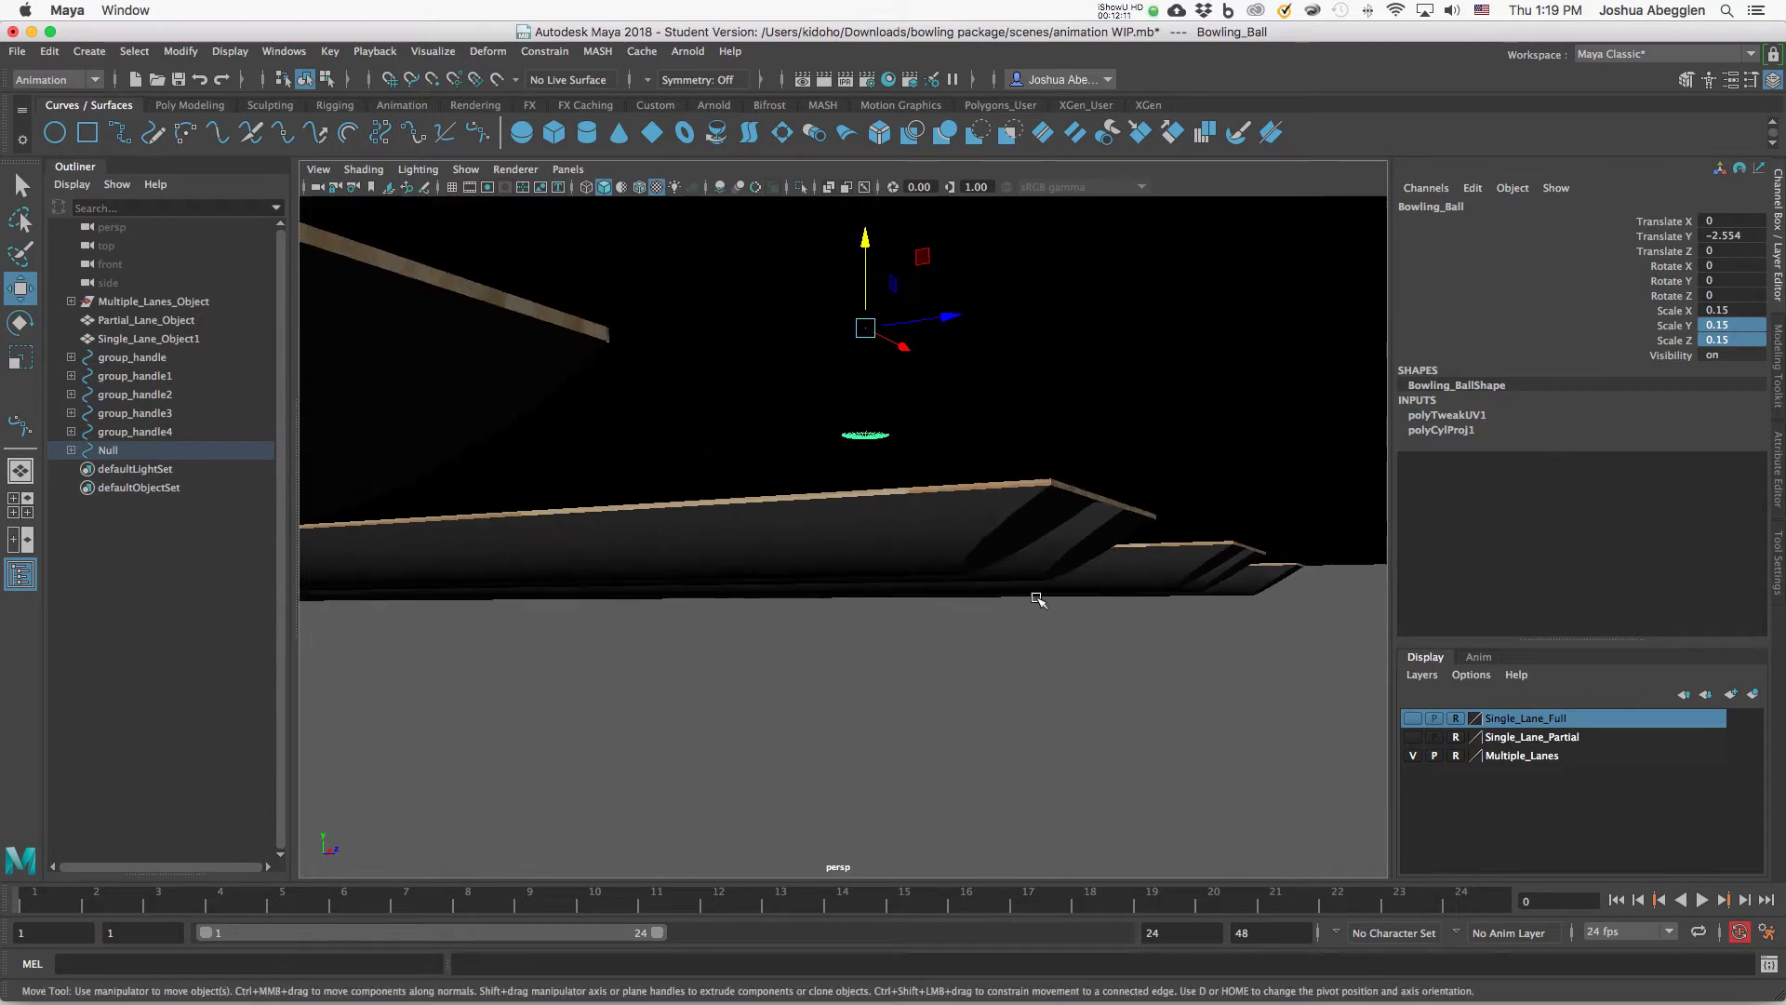
drag(863, 278, 866, 281)
Select the ball's control curve and move it back past the foul line to a Translate Z of about 15.281.
alt+right_drag(1071, 396, 957, 406)
alt+drag(988, 519, 993, 551)
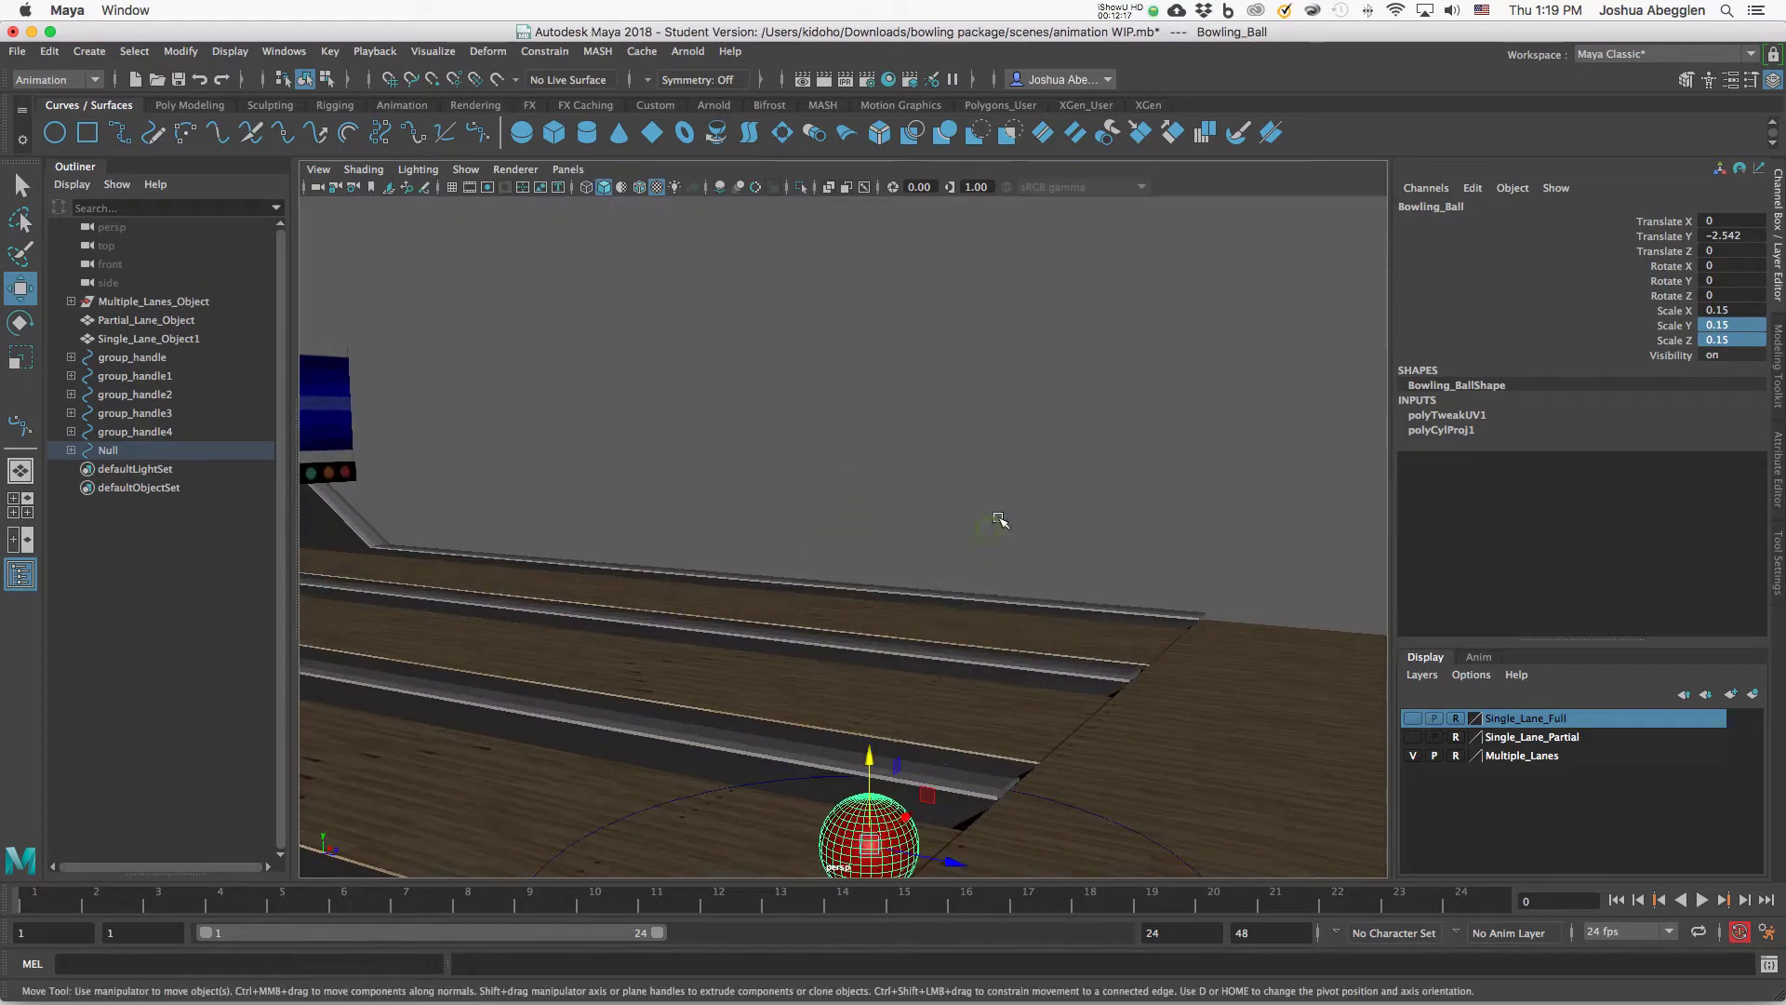
key(f)
alt+right_drag(1141, 590, 860, 568)
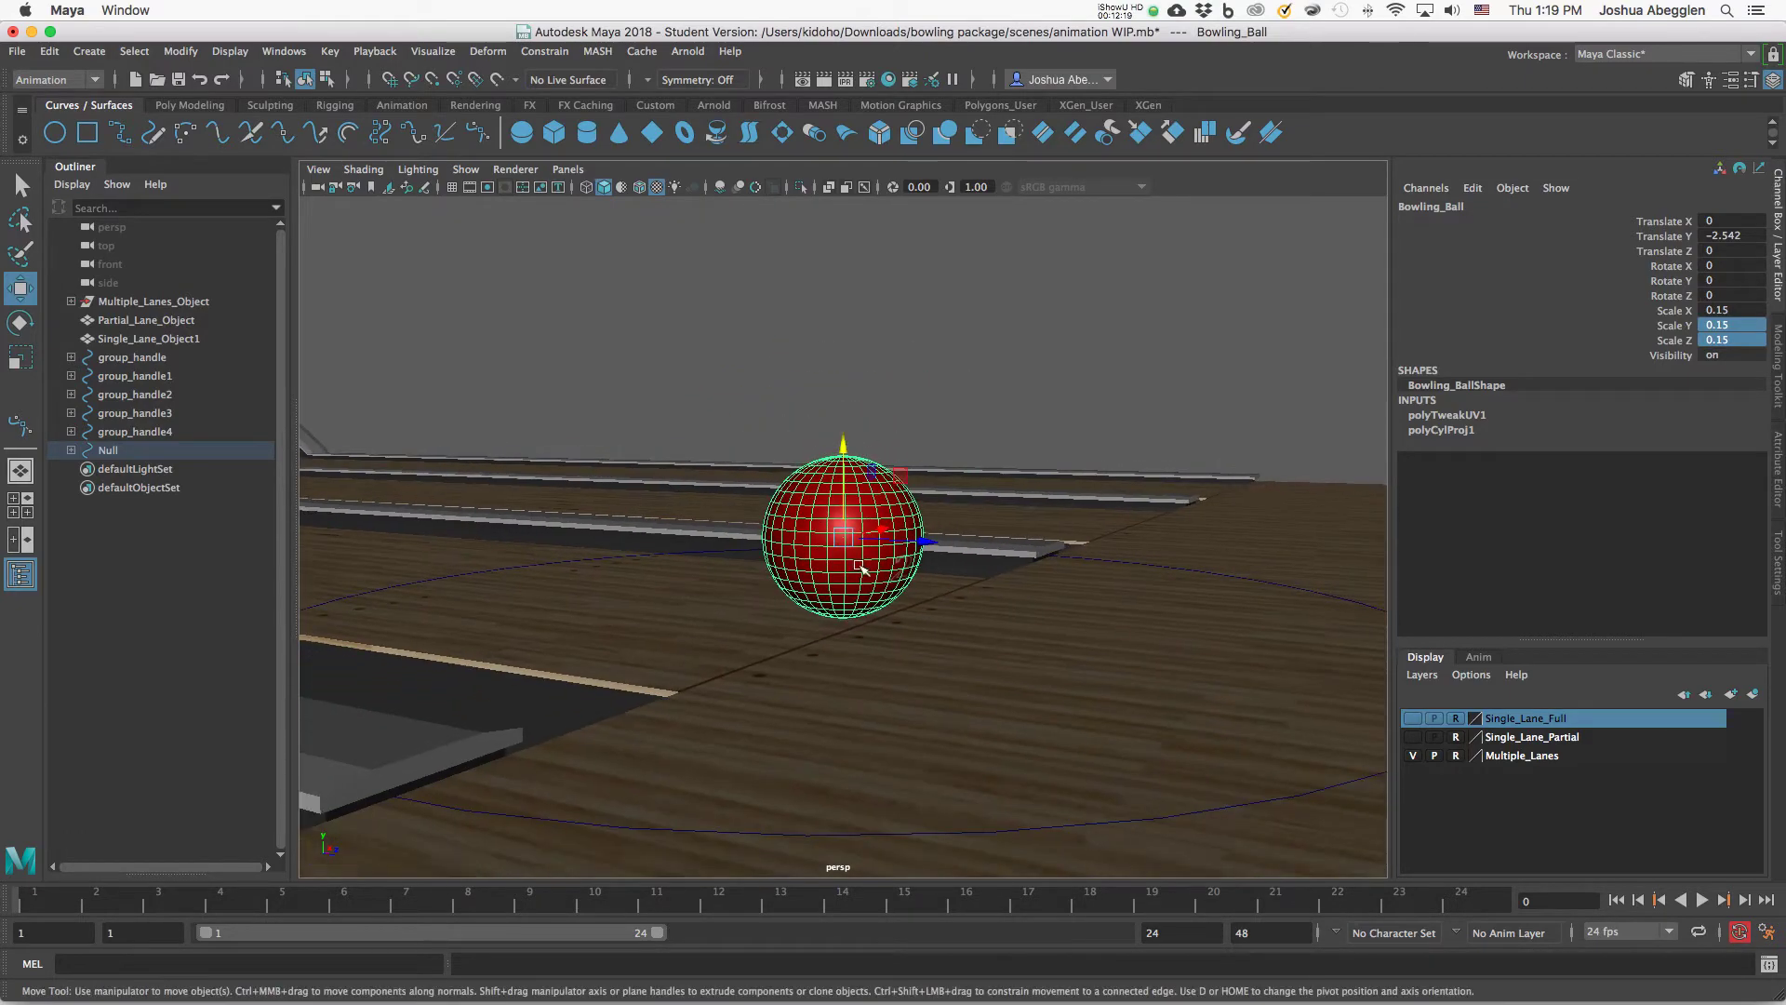
alt+drag(860, 567, 1186, 619)
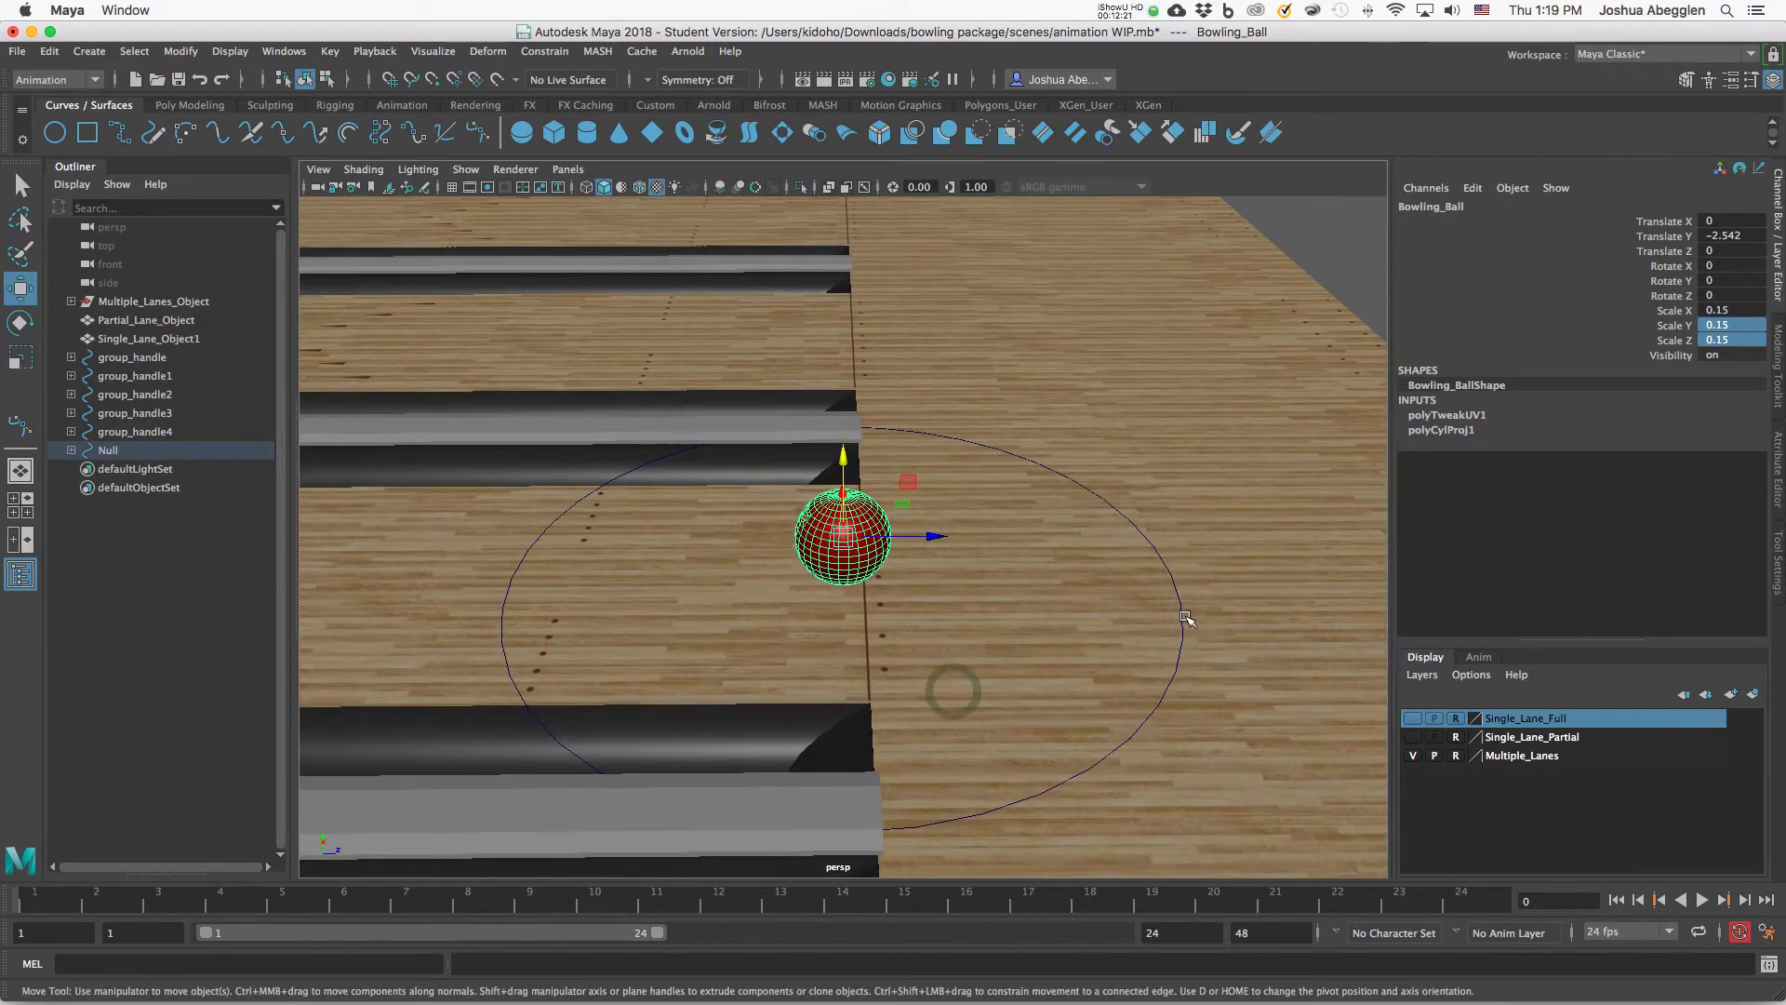
click(1186, 619)
drag(940, 578, 997, 584)
alt+right_drag(1170, 534, 1098, 552)
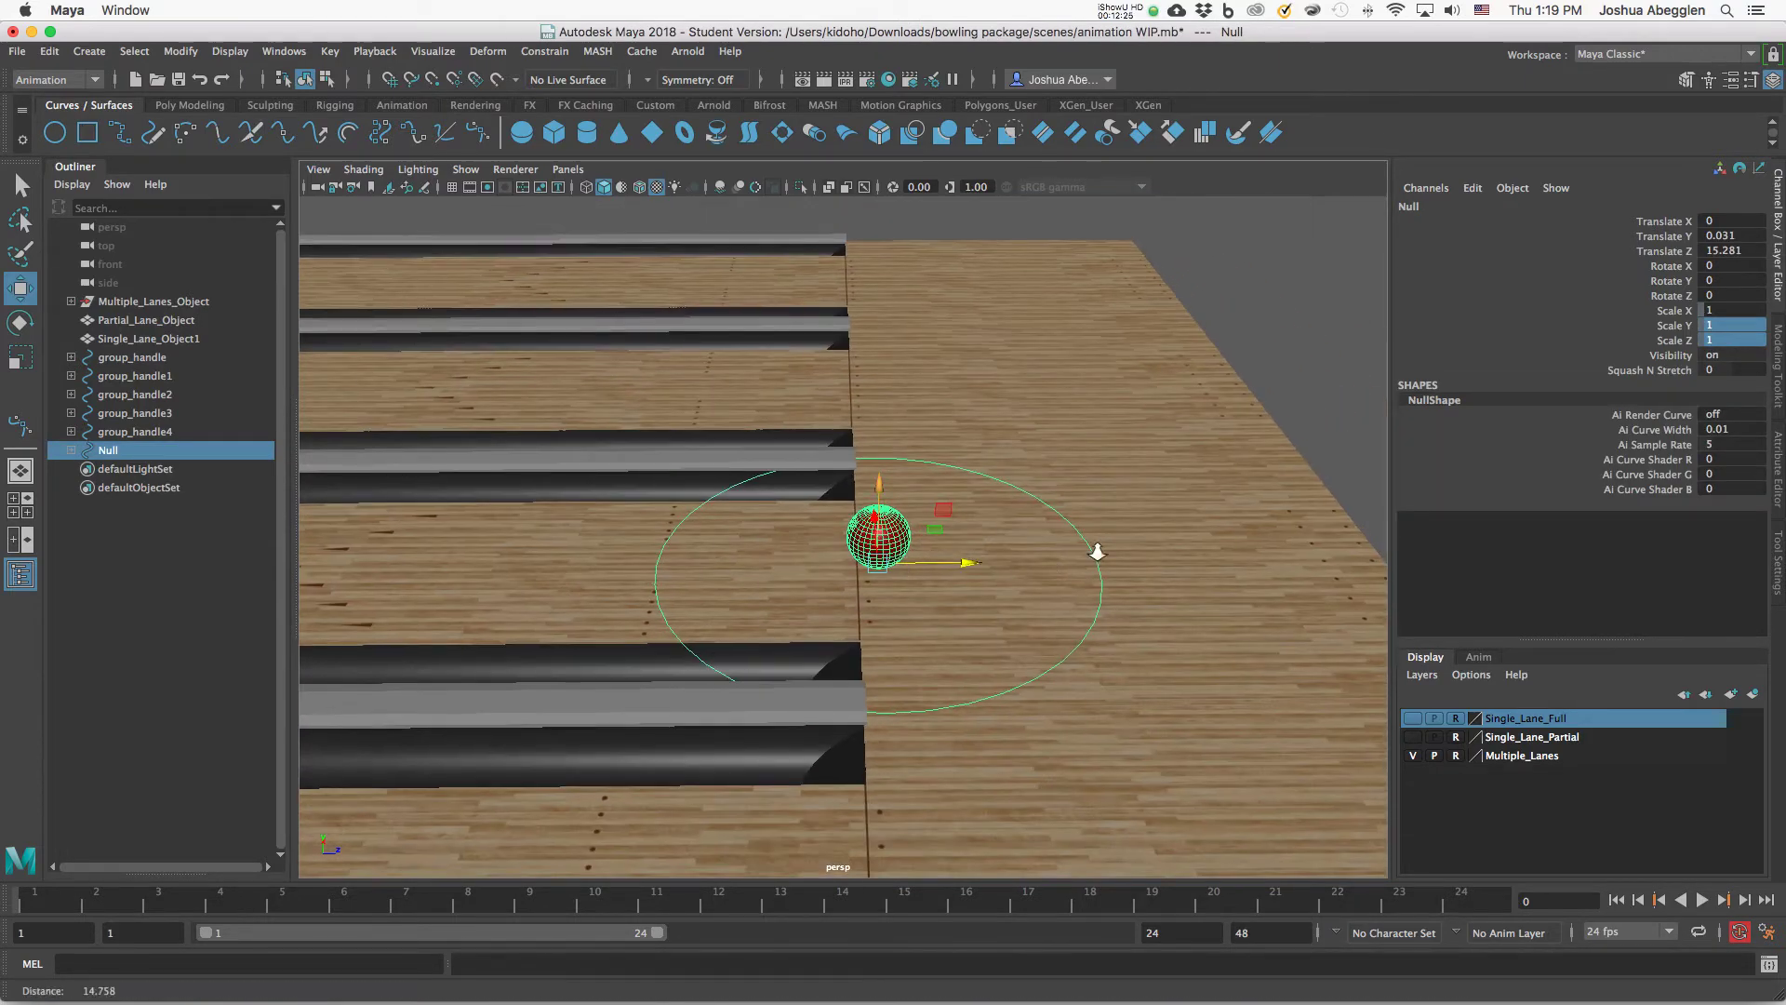
Save the scene, accept the student version notice, and clear the selection.
alt+drag(1028, 668, 911, 681)
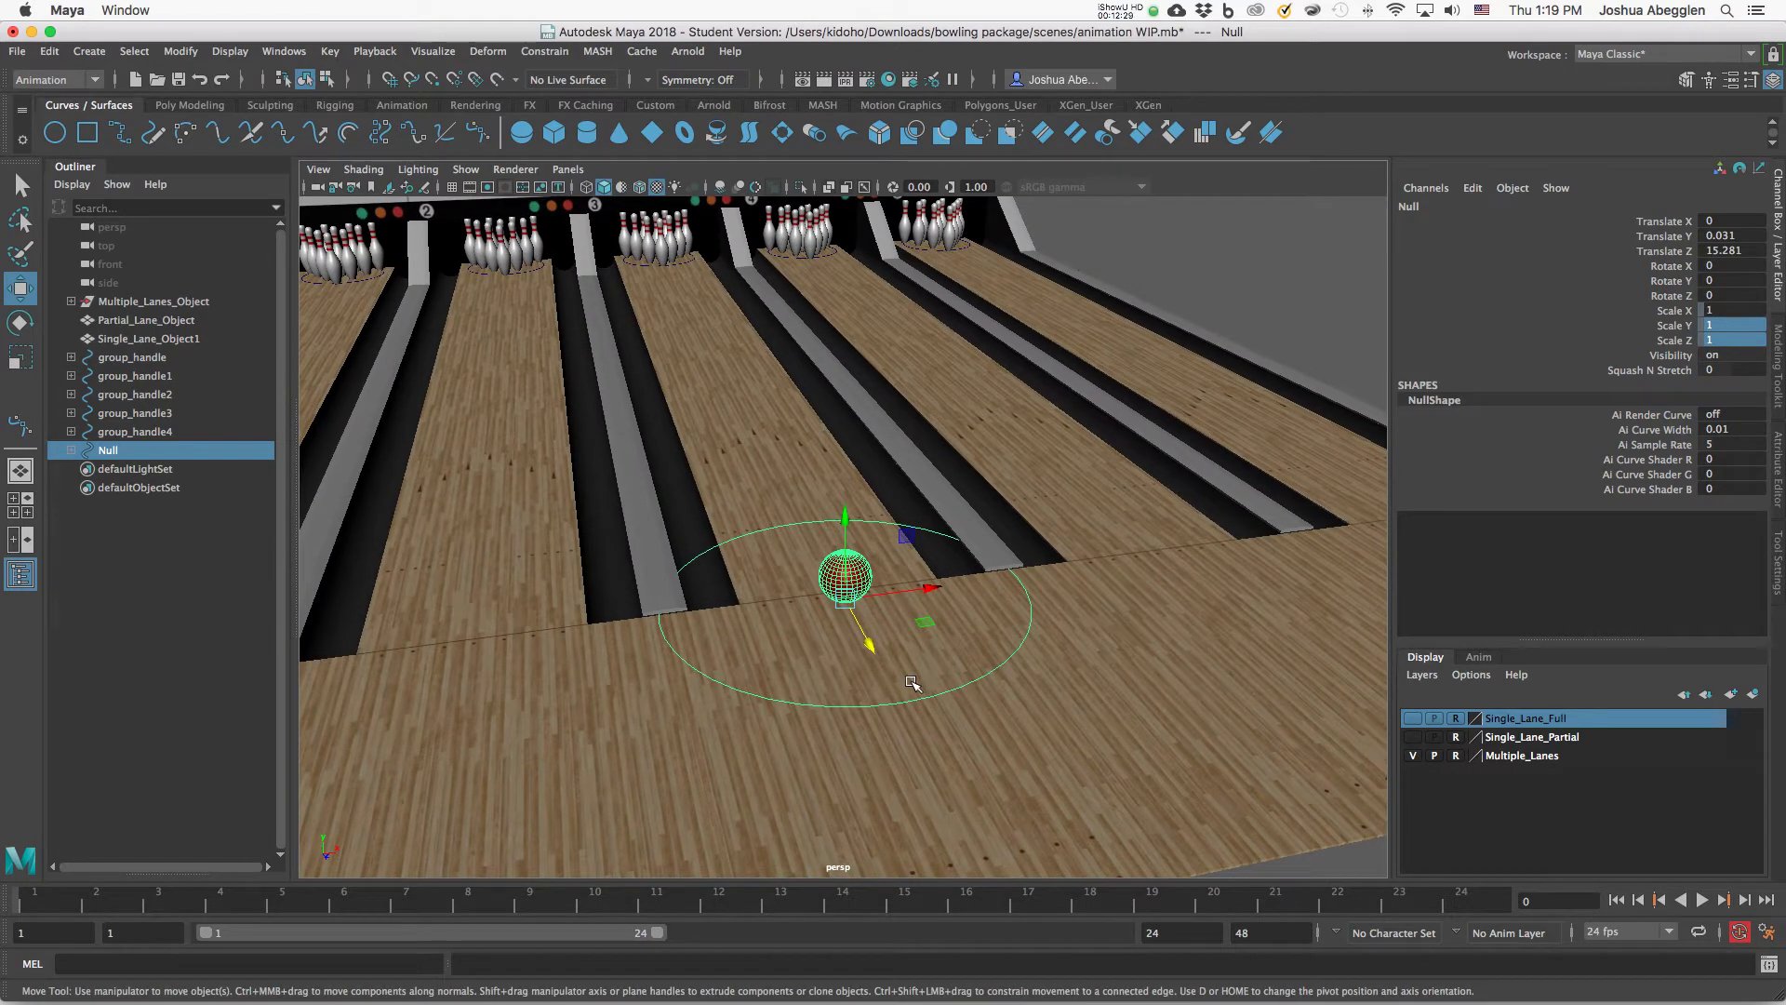
key(super+s)
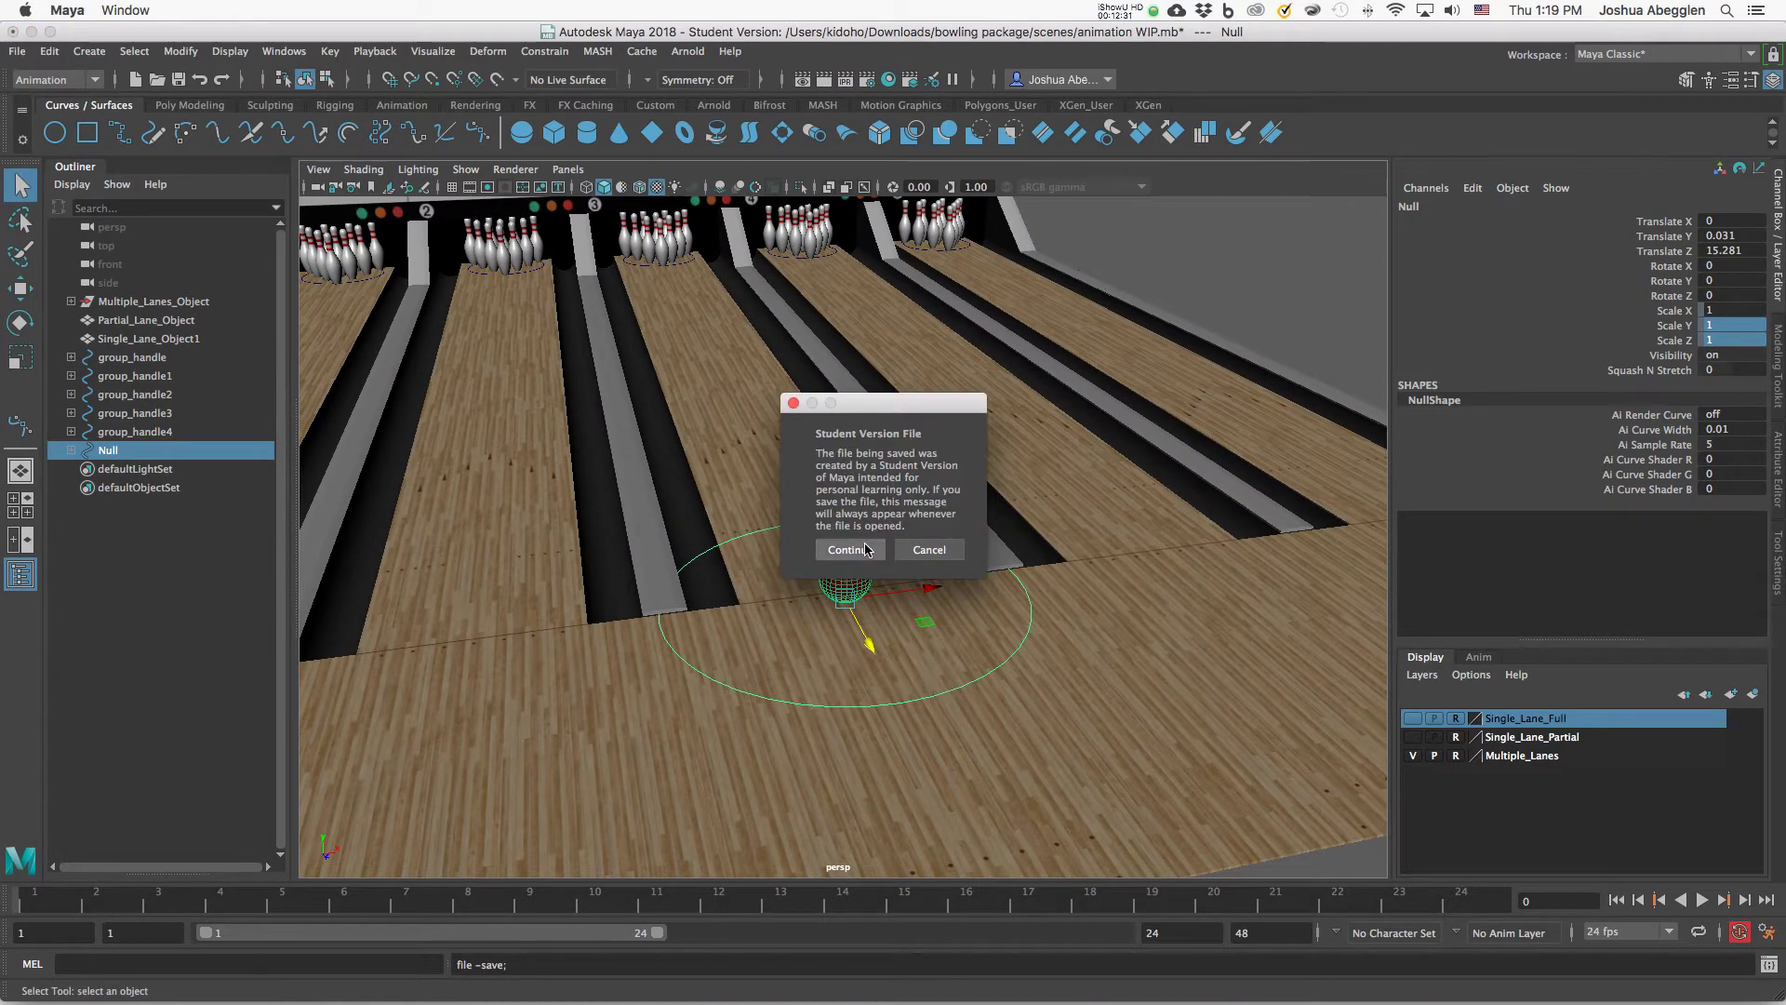
key(Return)
click(1286, 358)
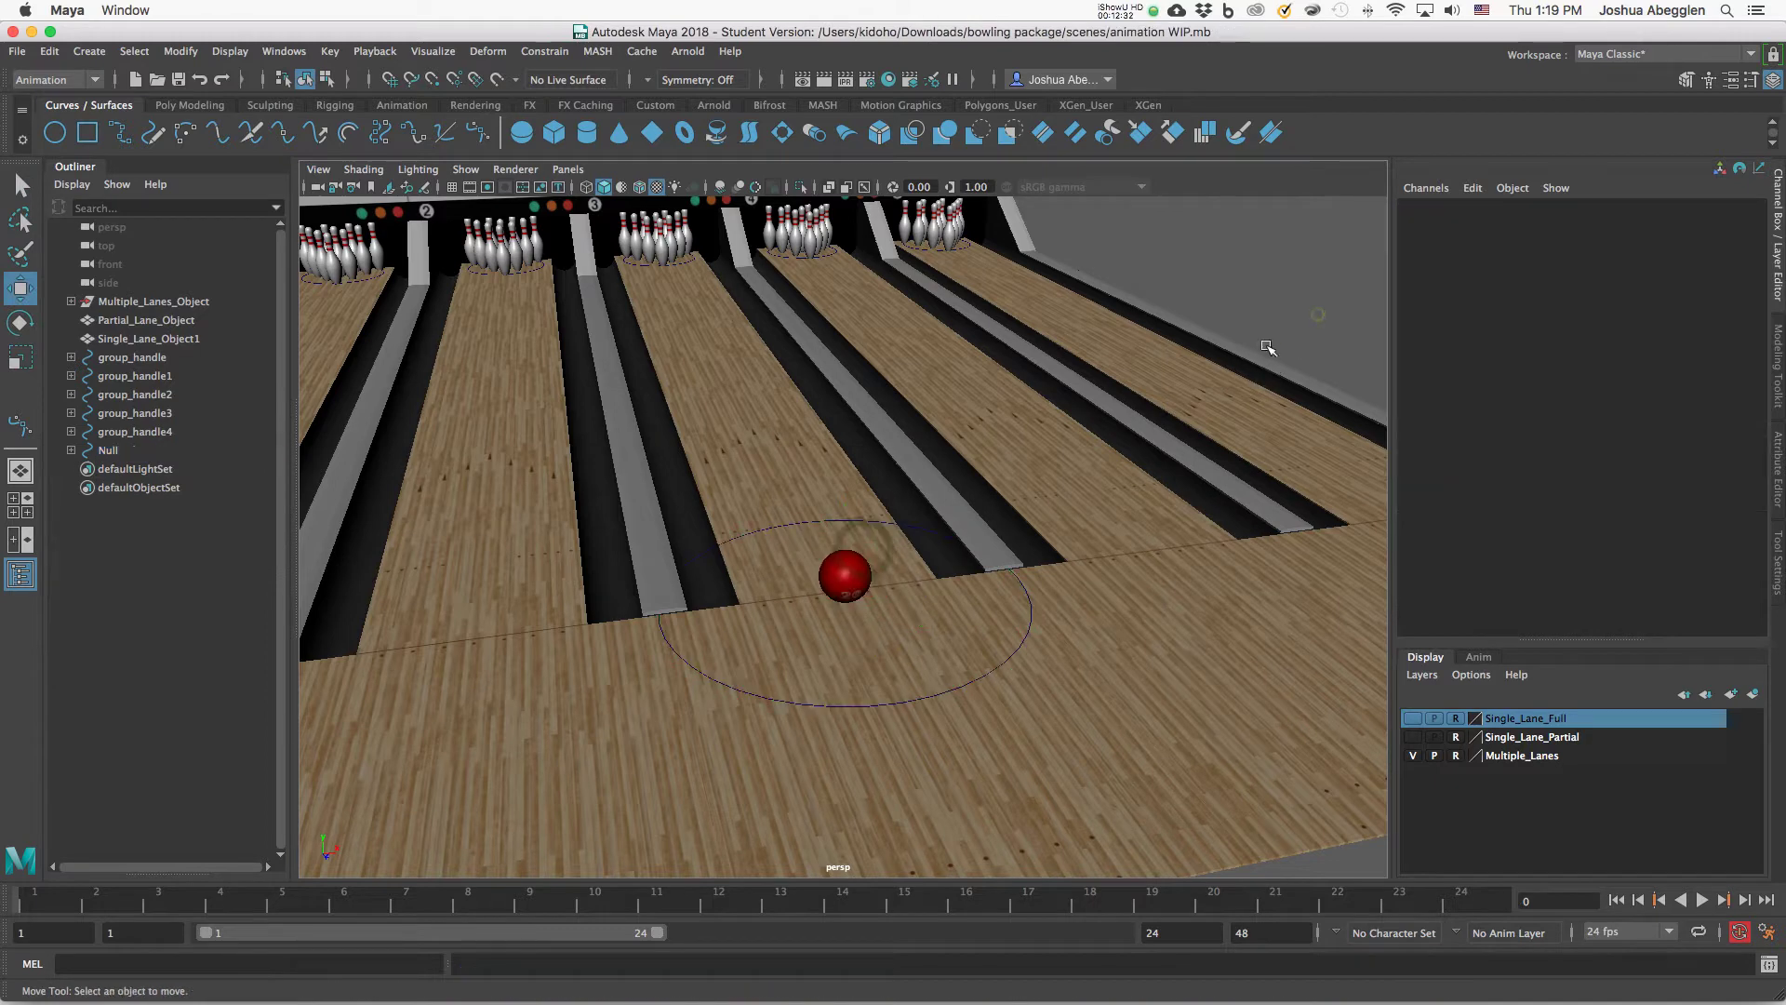
Scrub the timeline to frame 18 and try sliding the playback range to frames 25–48 and back.
click(847, 577)
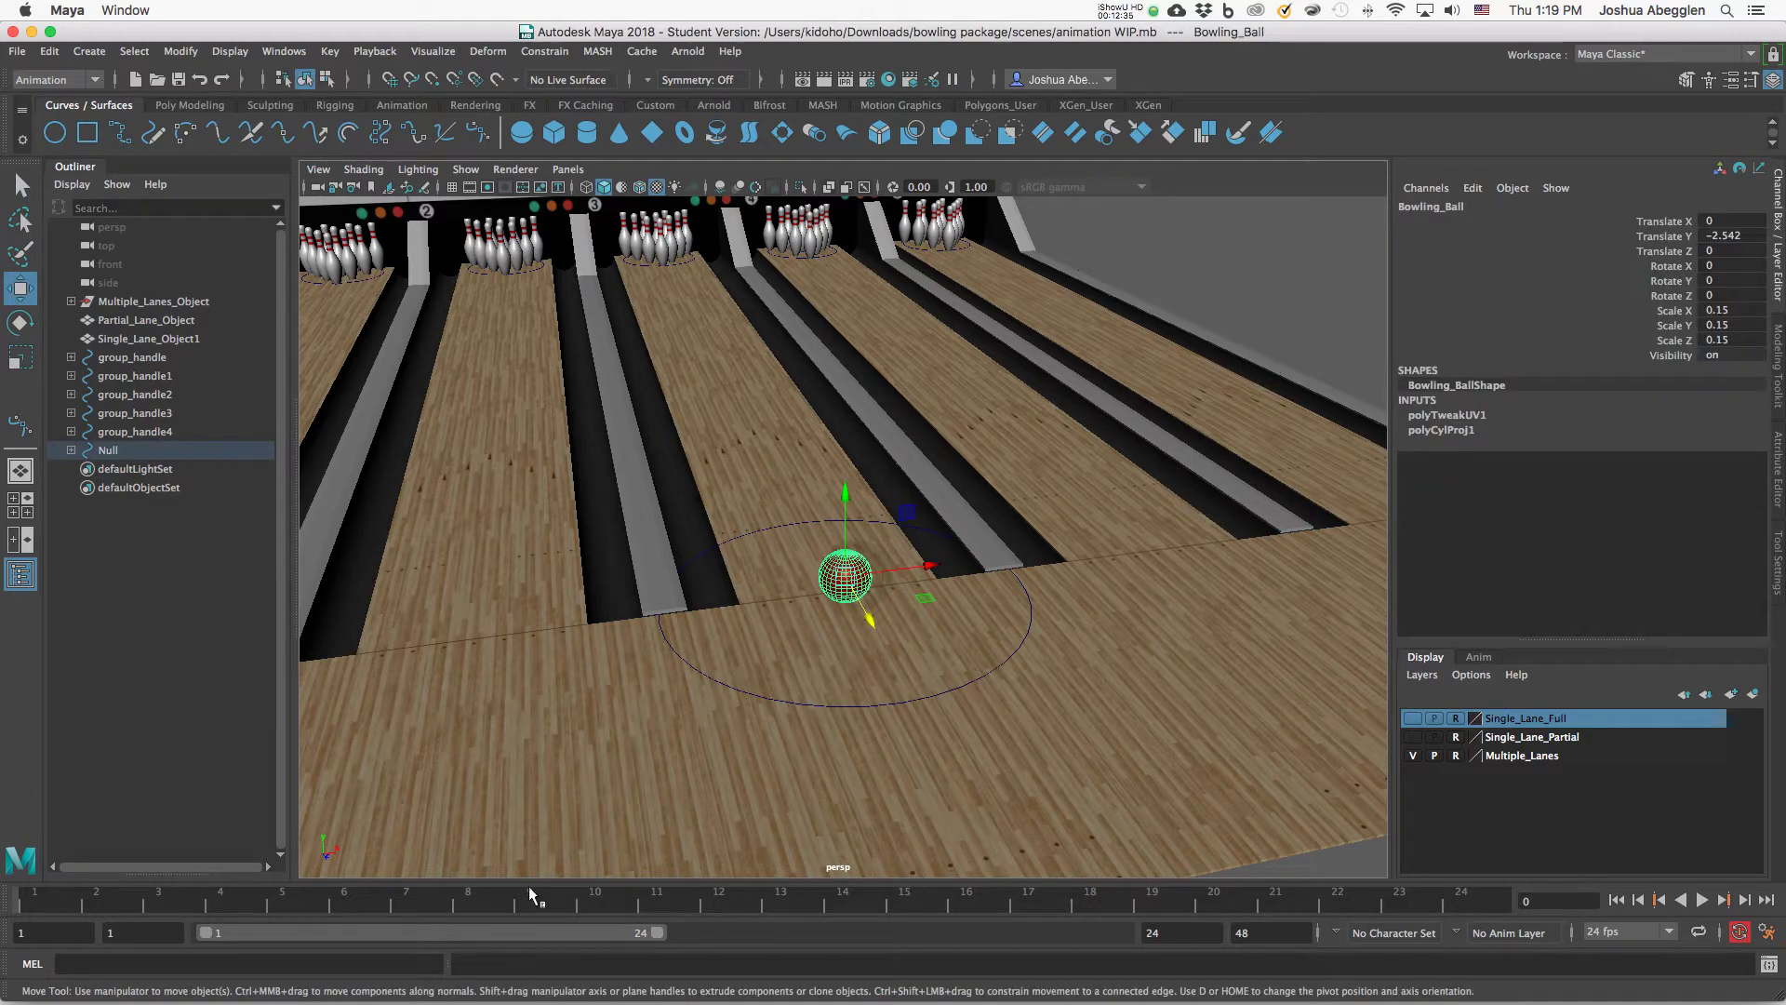
drag(522, 895, 1090, 898)
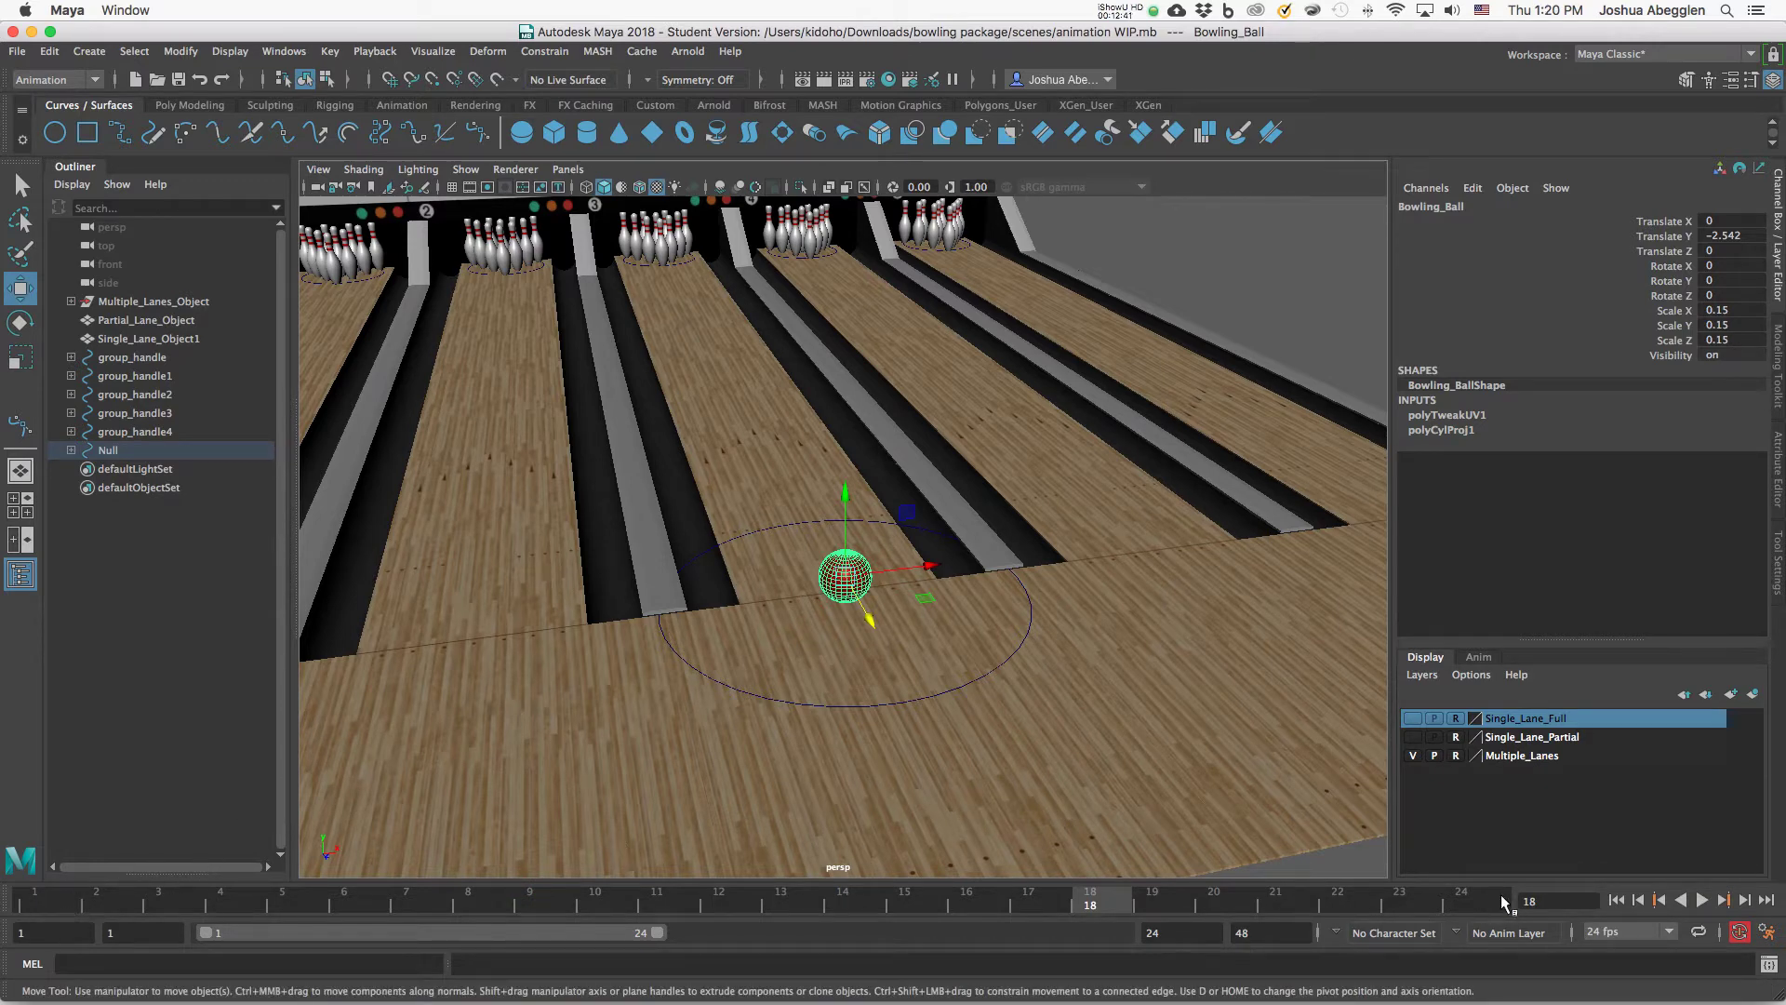
drag(440, 940, 1039, 935)
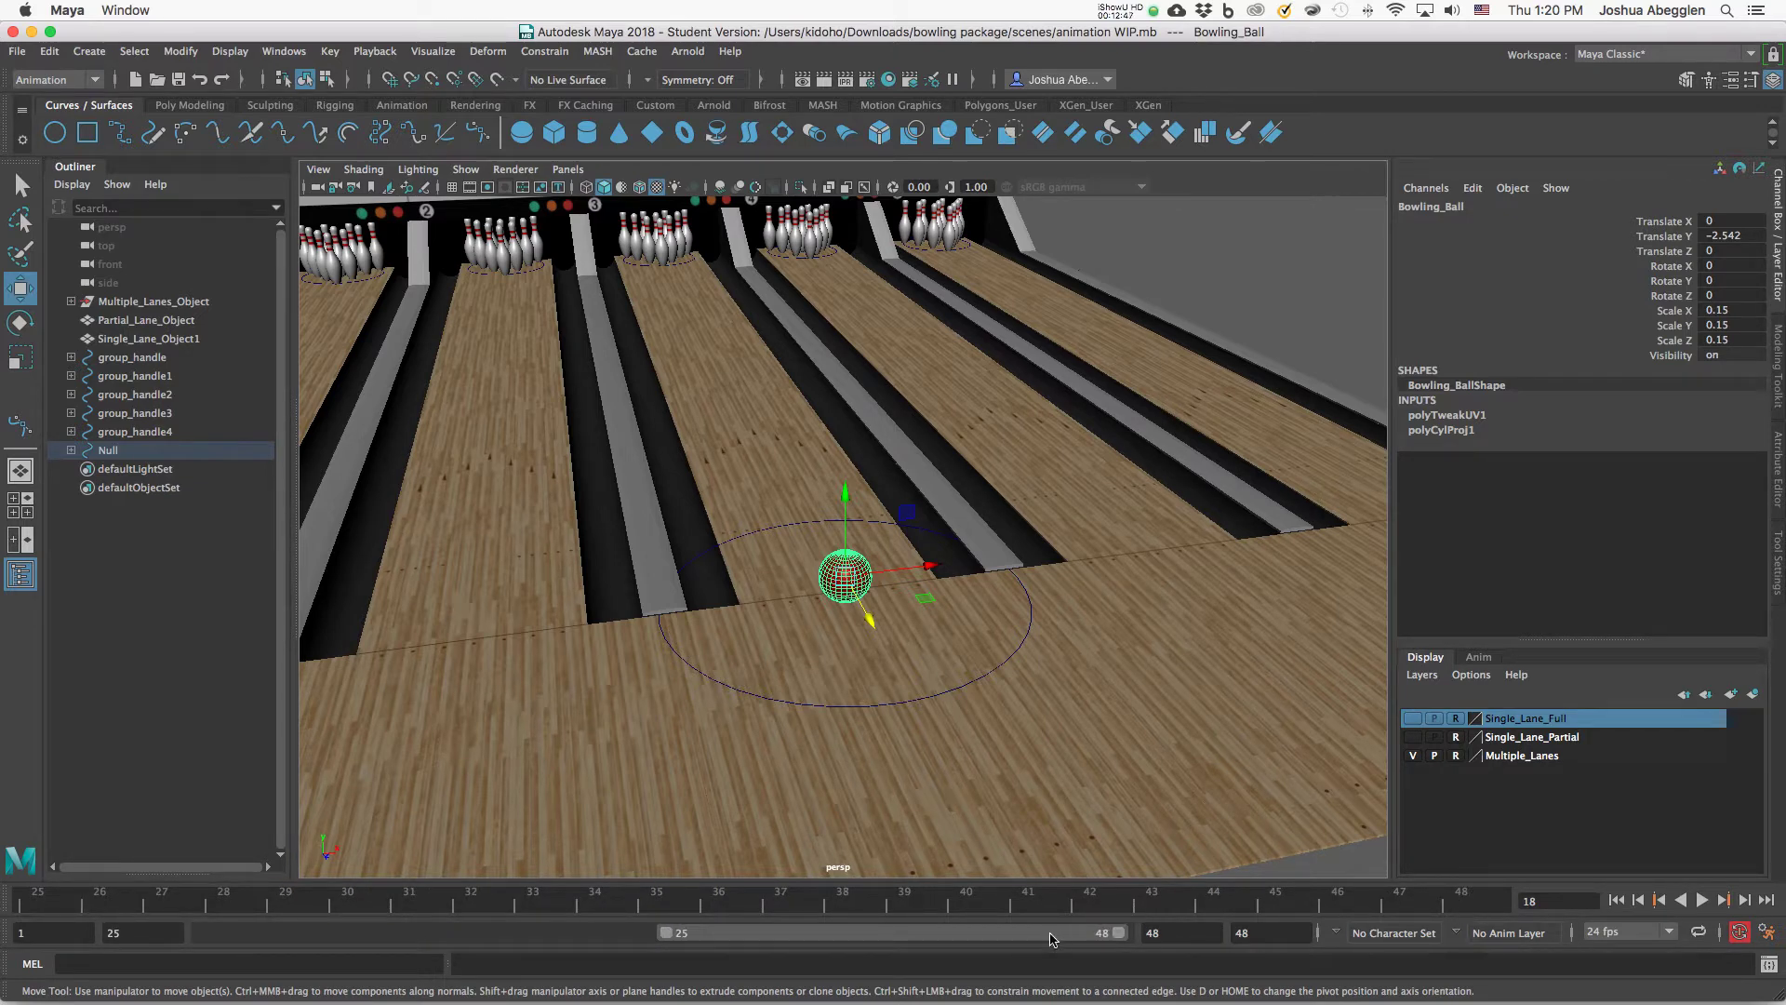
drag(1039, 934, 577, 938)
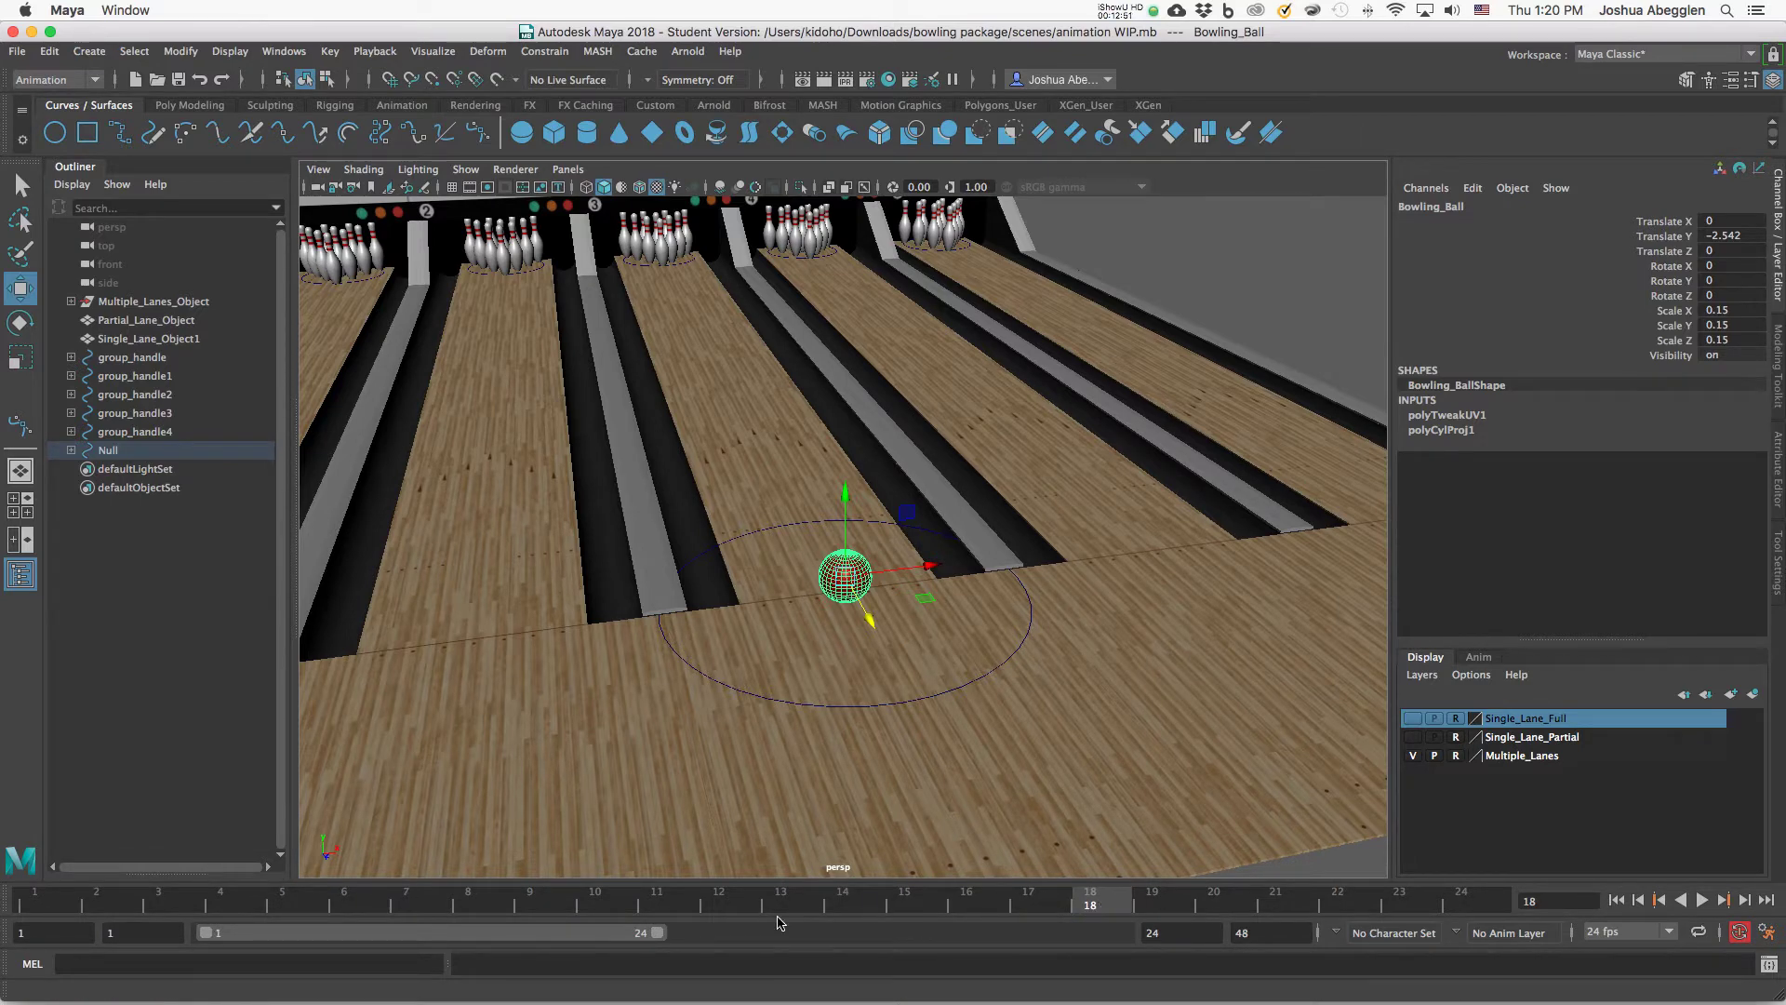
Extend the playback range to end at frame 72.
click(1174, 933)
text(72)
key(Return)
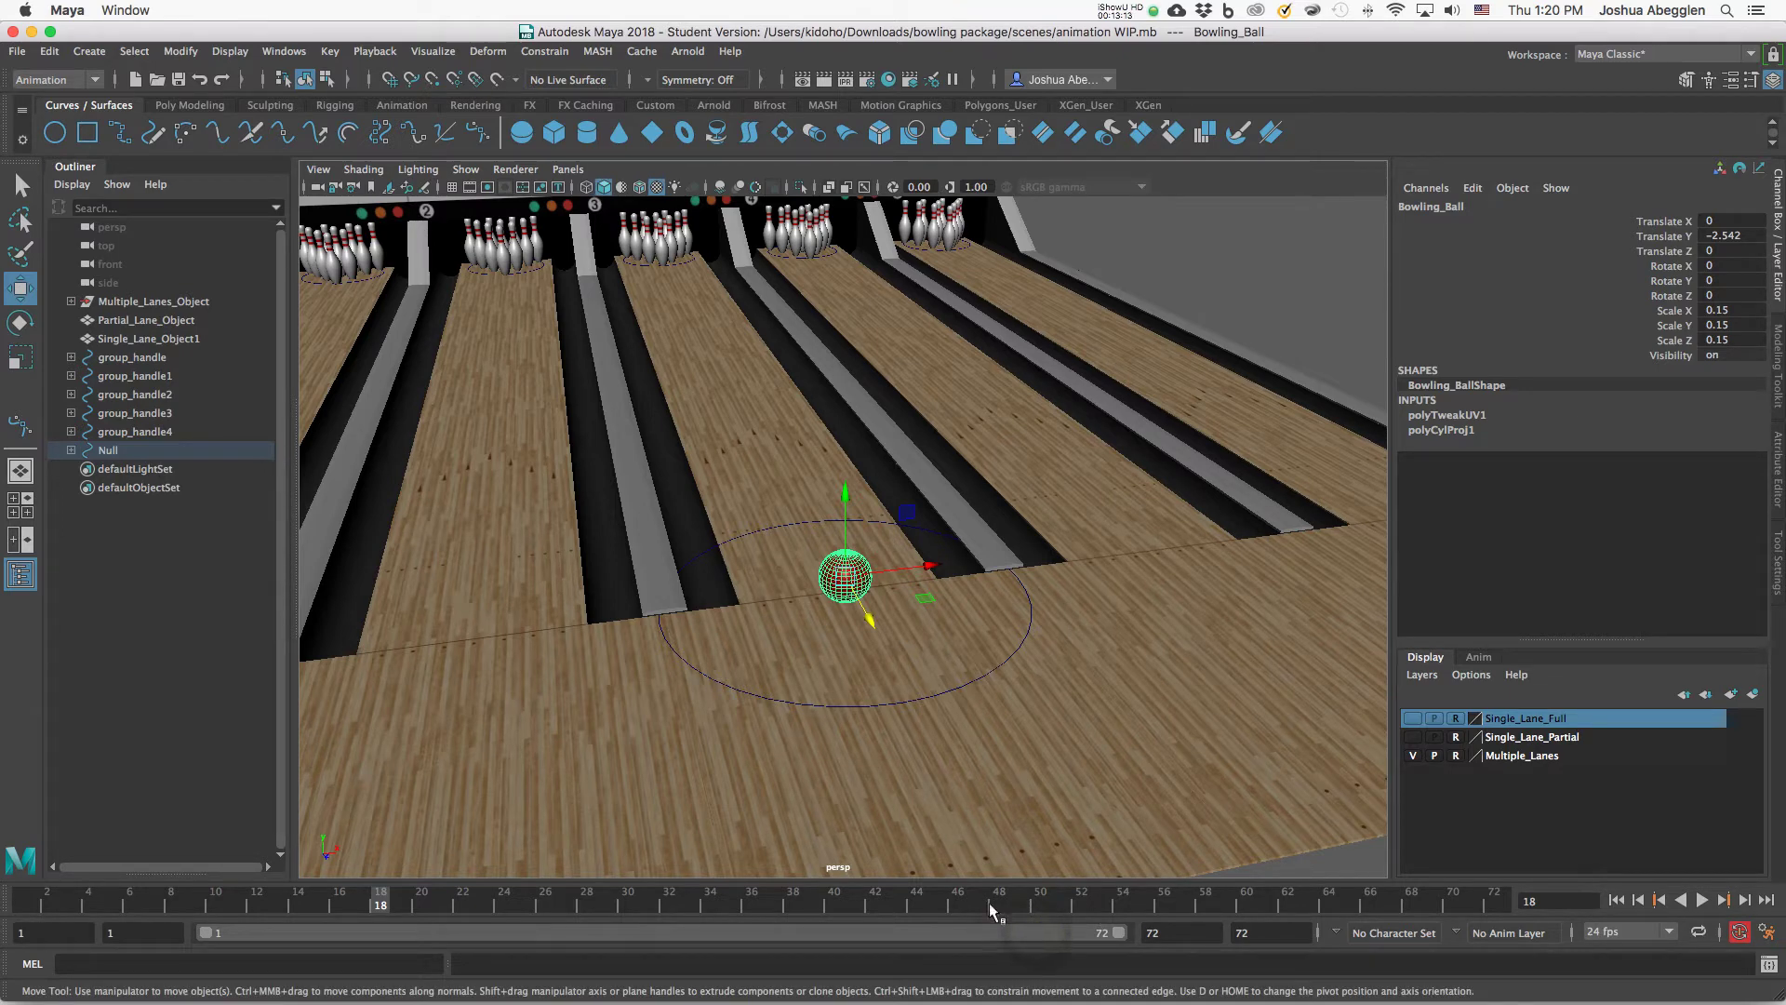
Play back the extended timeline, stop it, and return to frame 1.
key(alt+v)
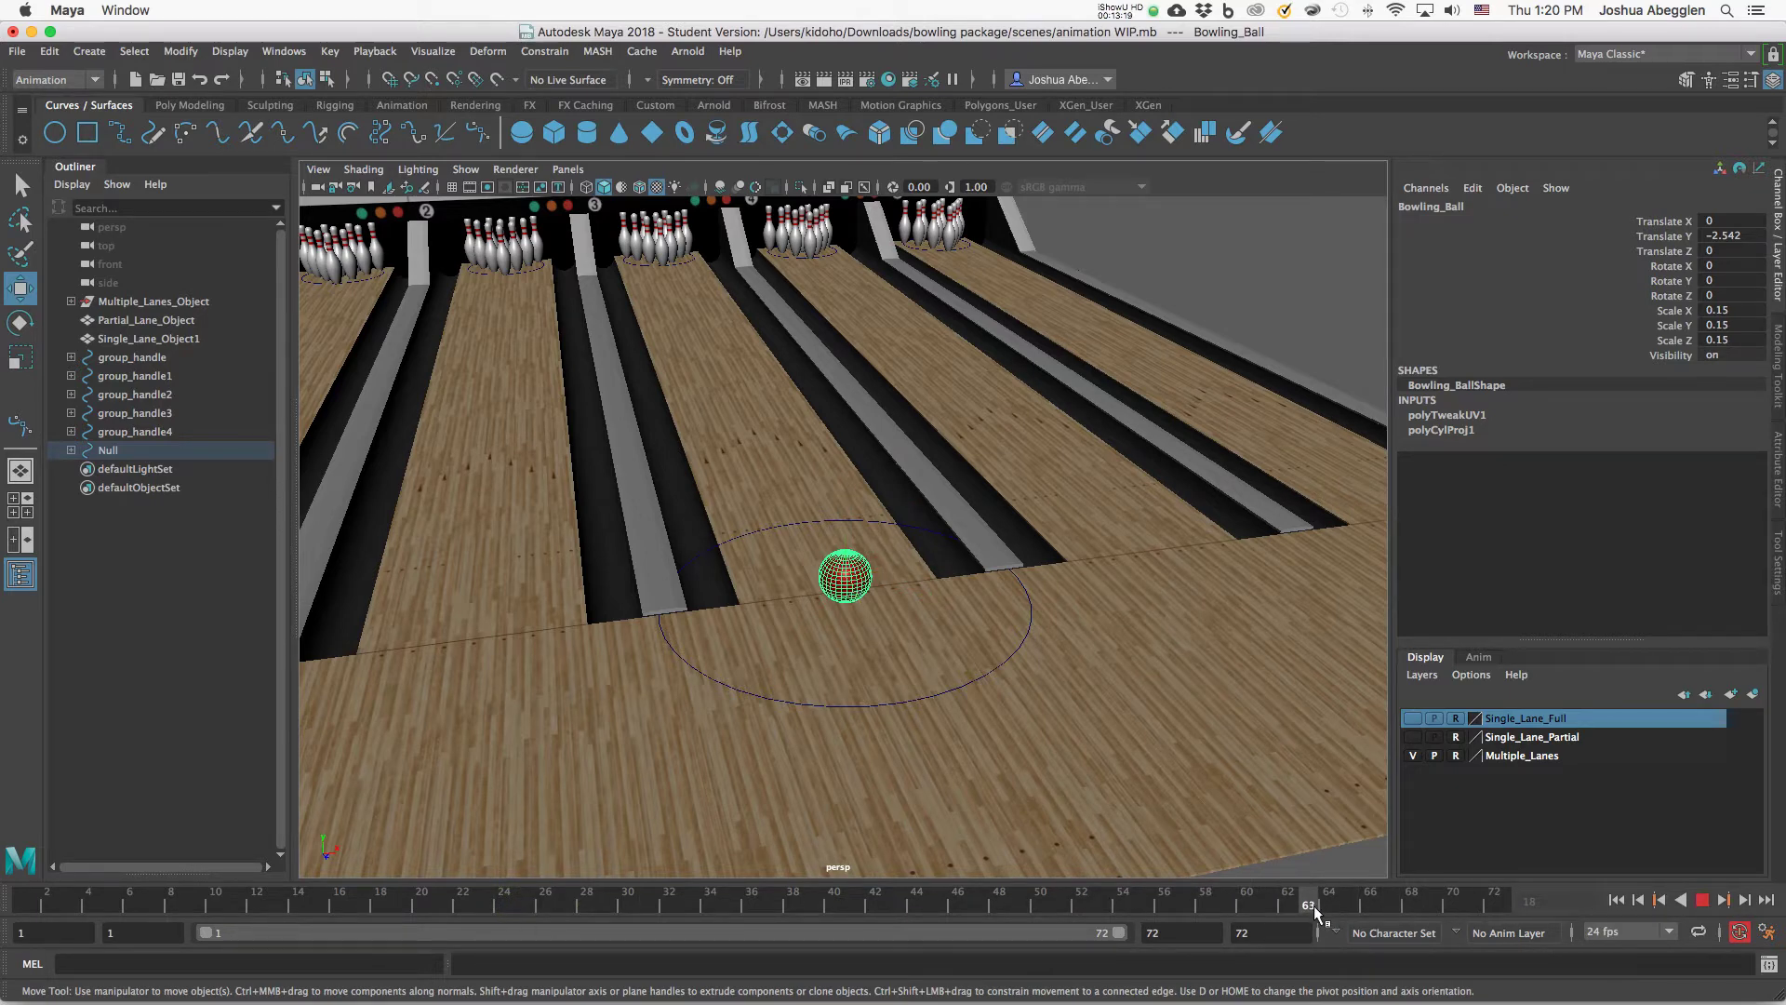
click(1081, 903)
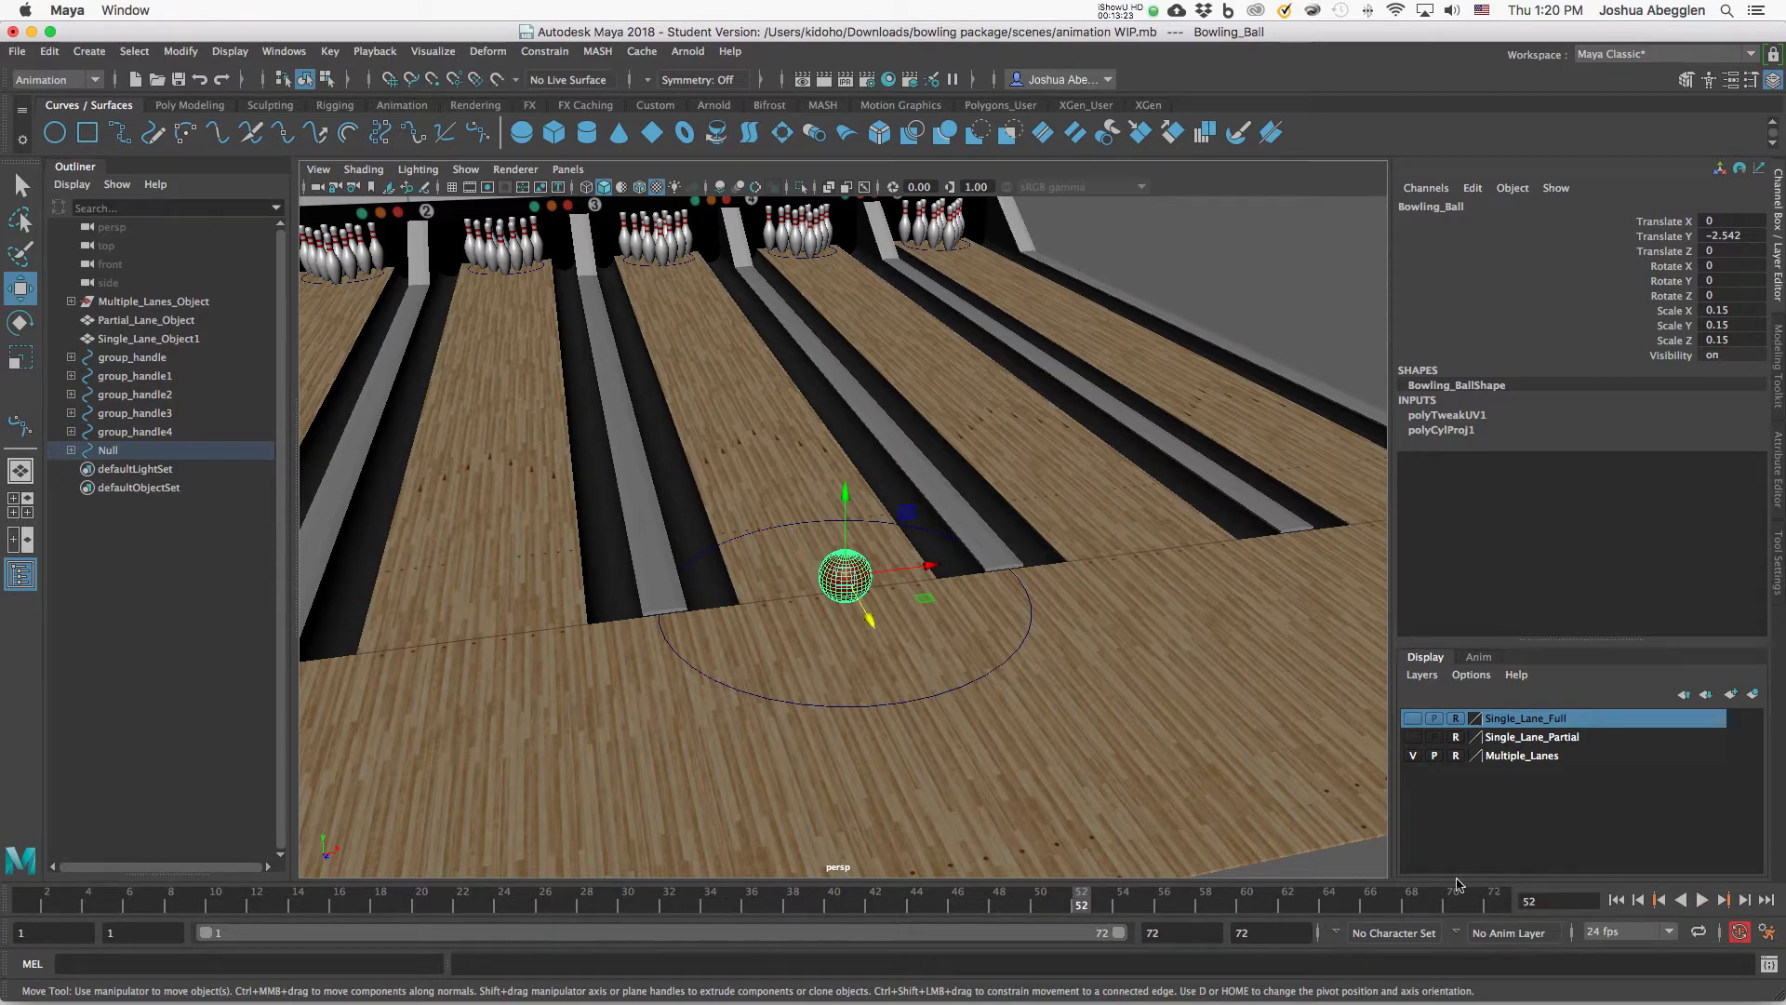
click(26, 903)
alt+drag(893, 701, 727, 638)
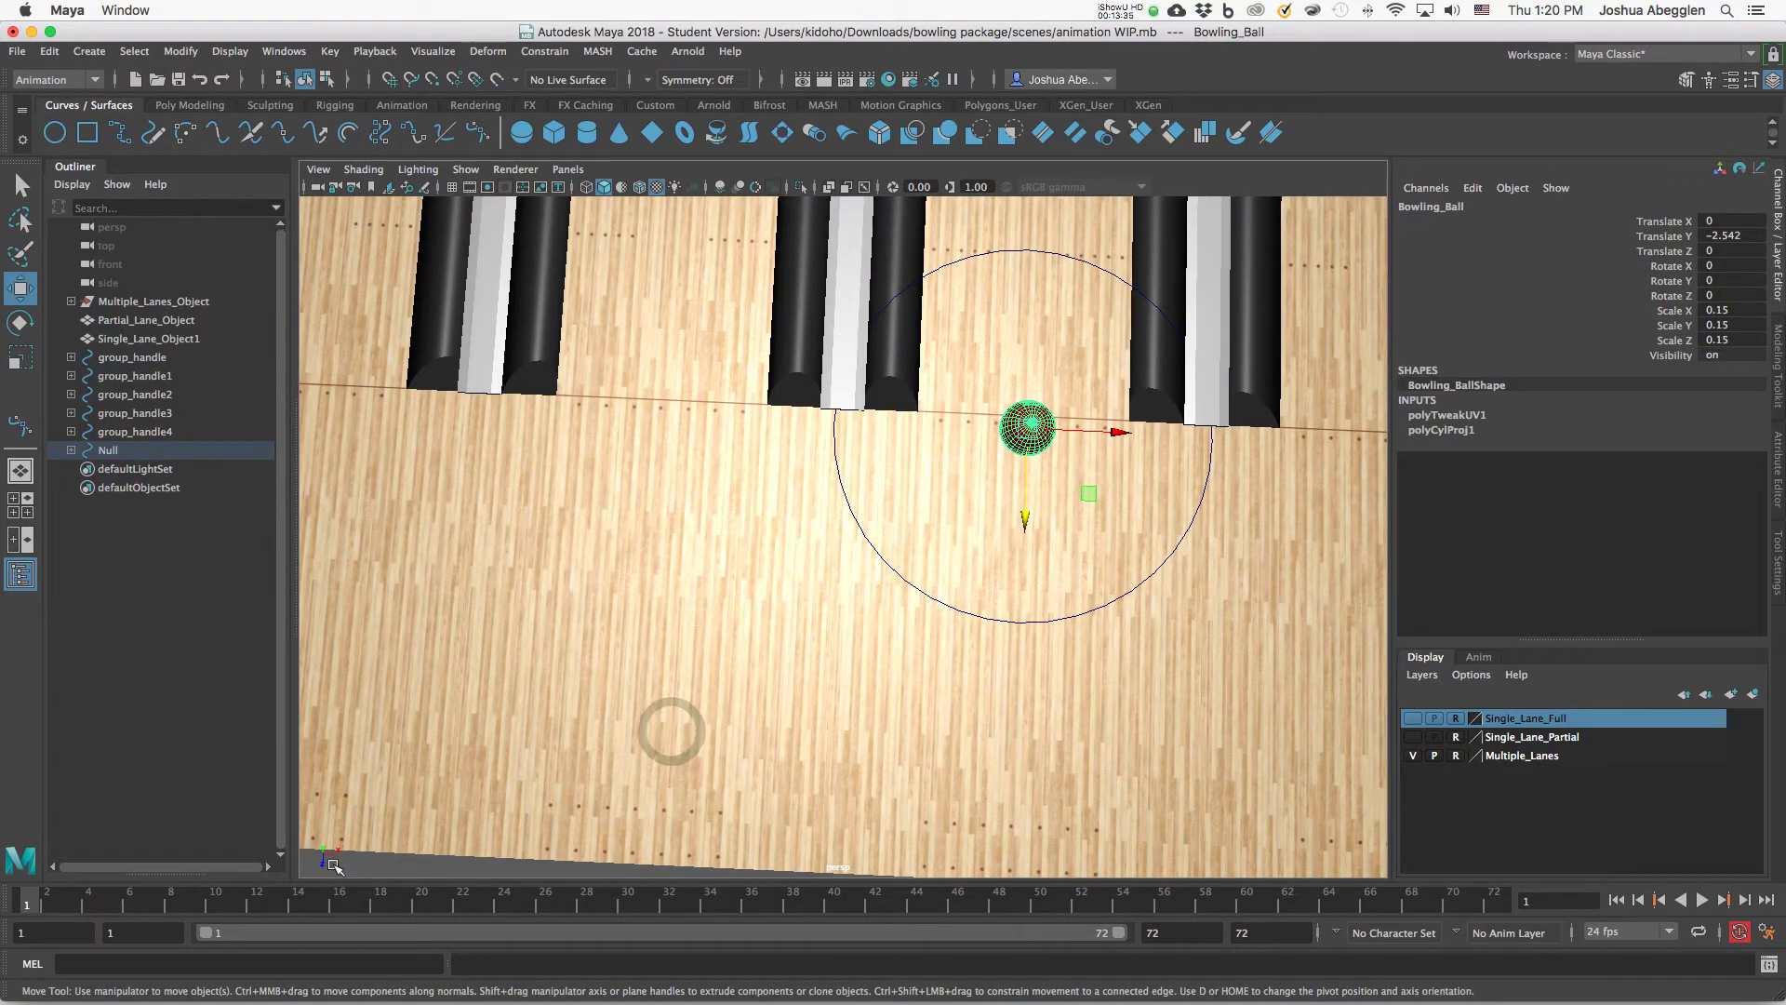
alt+middle_drag(397, 797, 377, 870)
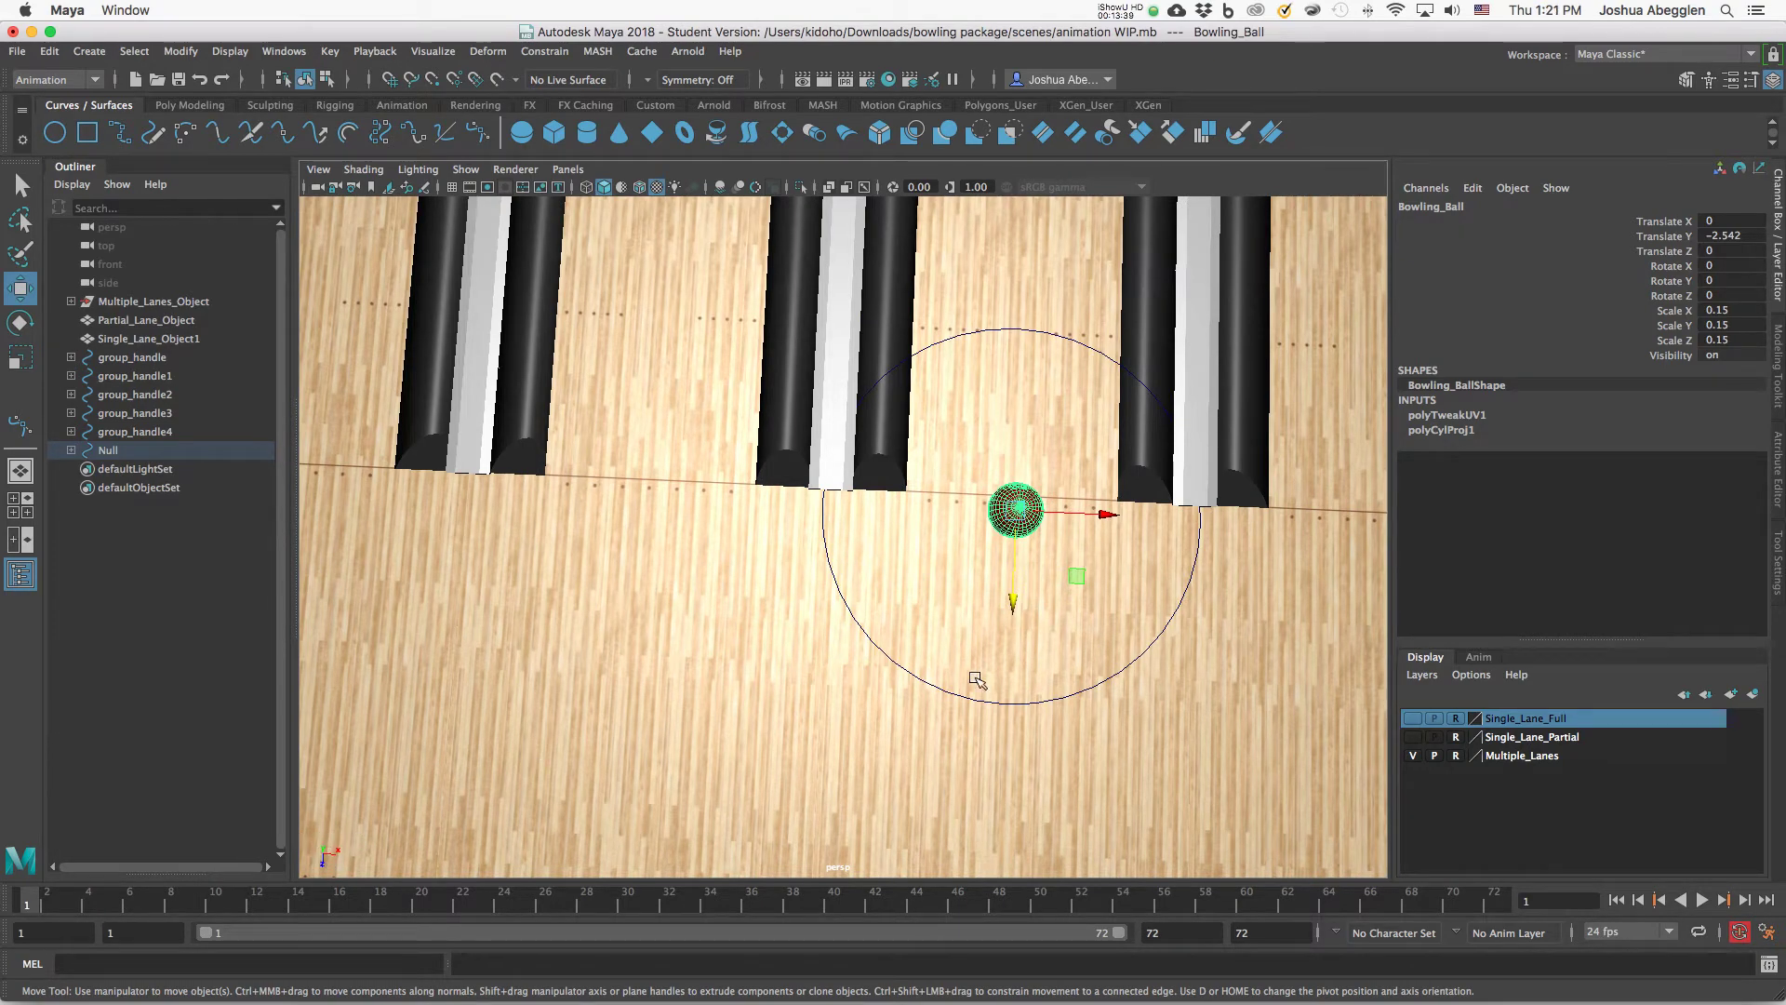
alt+drag(984, 758, 964, 705)
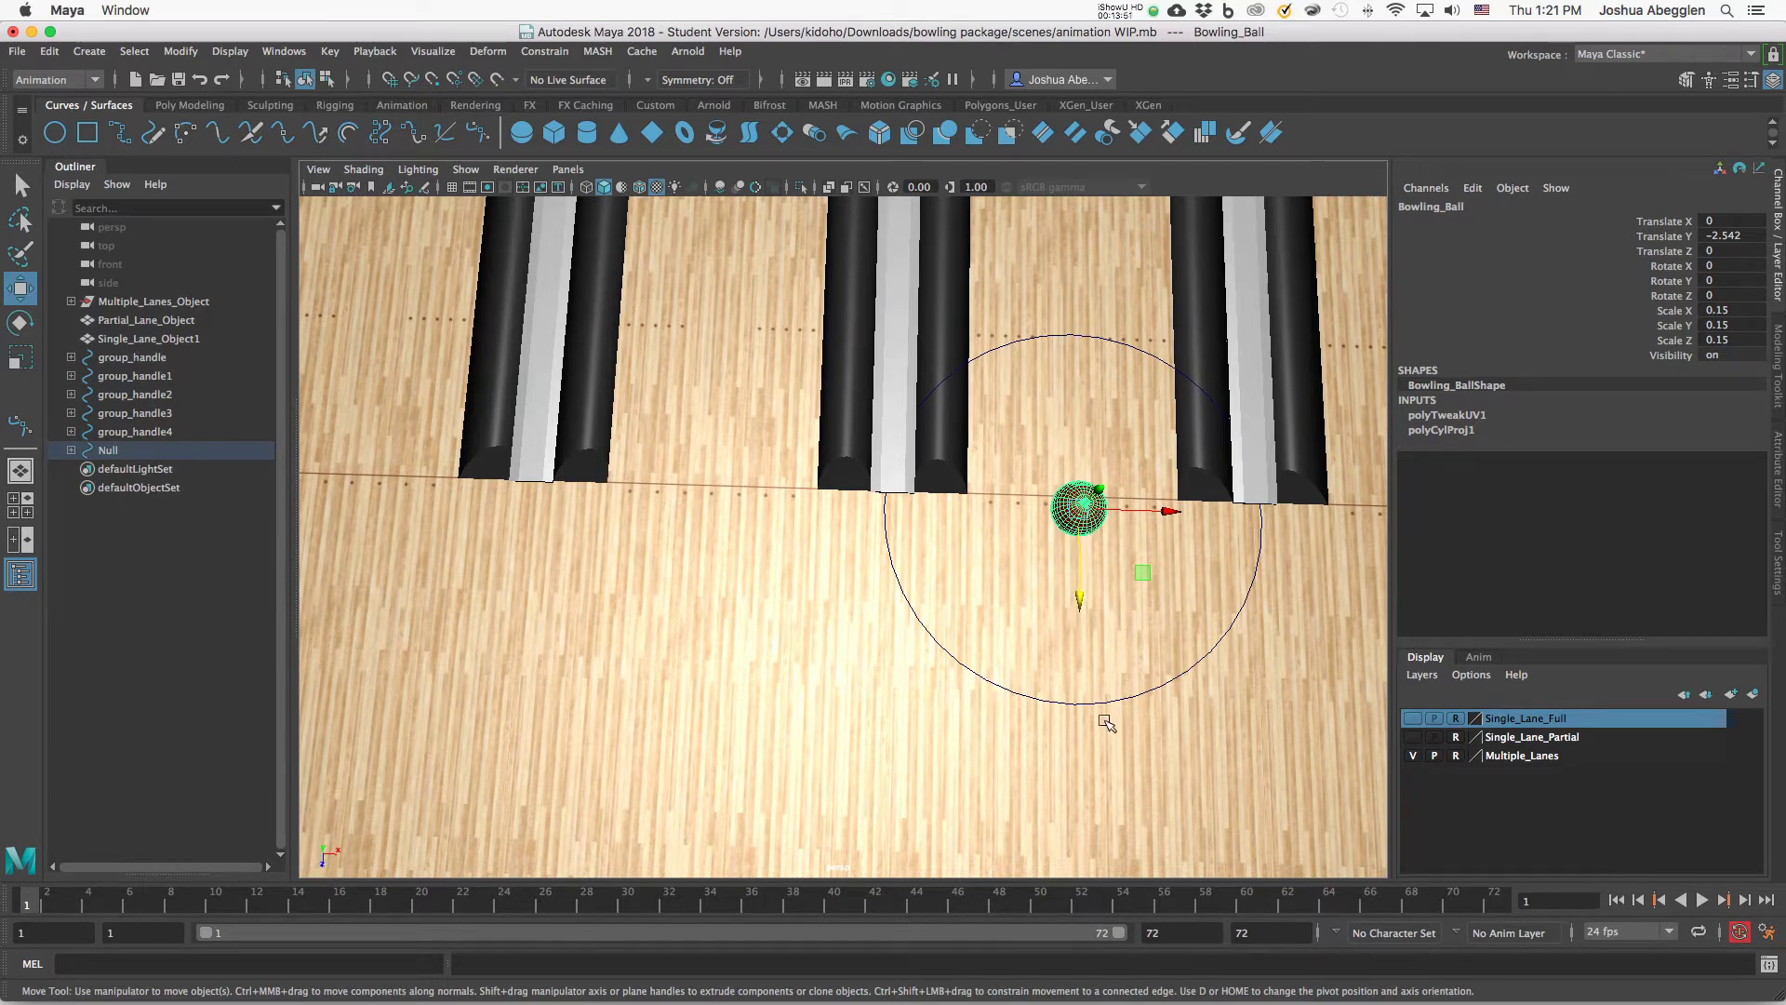
alt+drag(1127, 709, 1067, 623)
alt+middle_drag(1067, 623, 1008, 702)
alt+right_drag(1008, 704, 1289, 668)
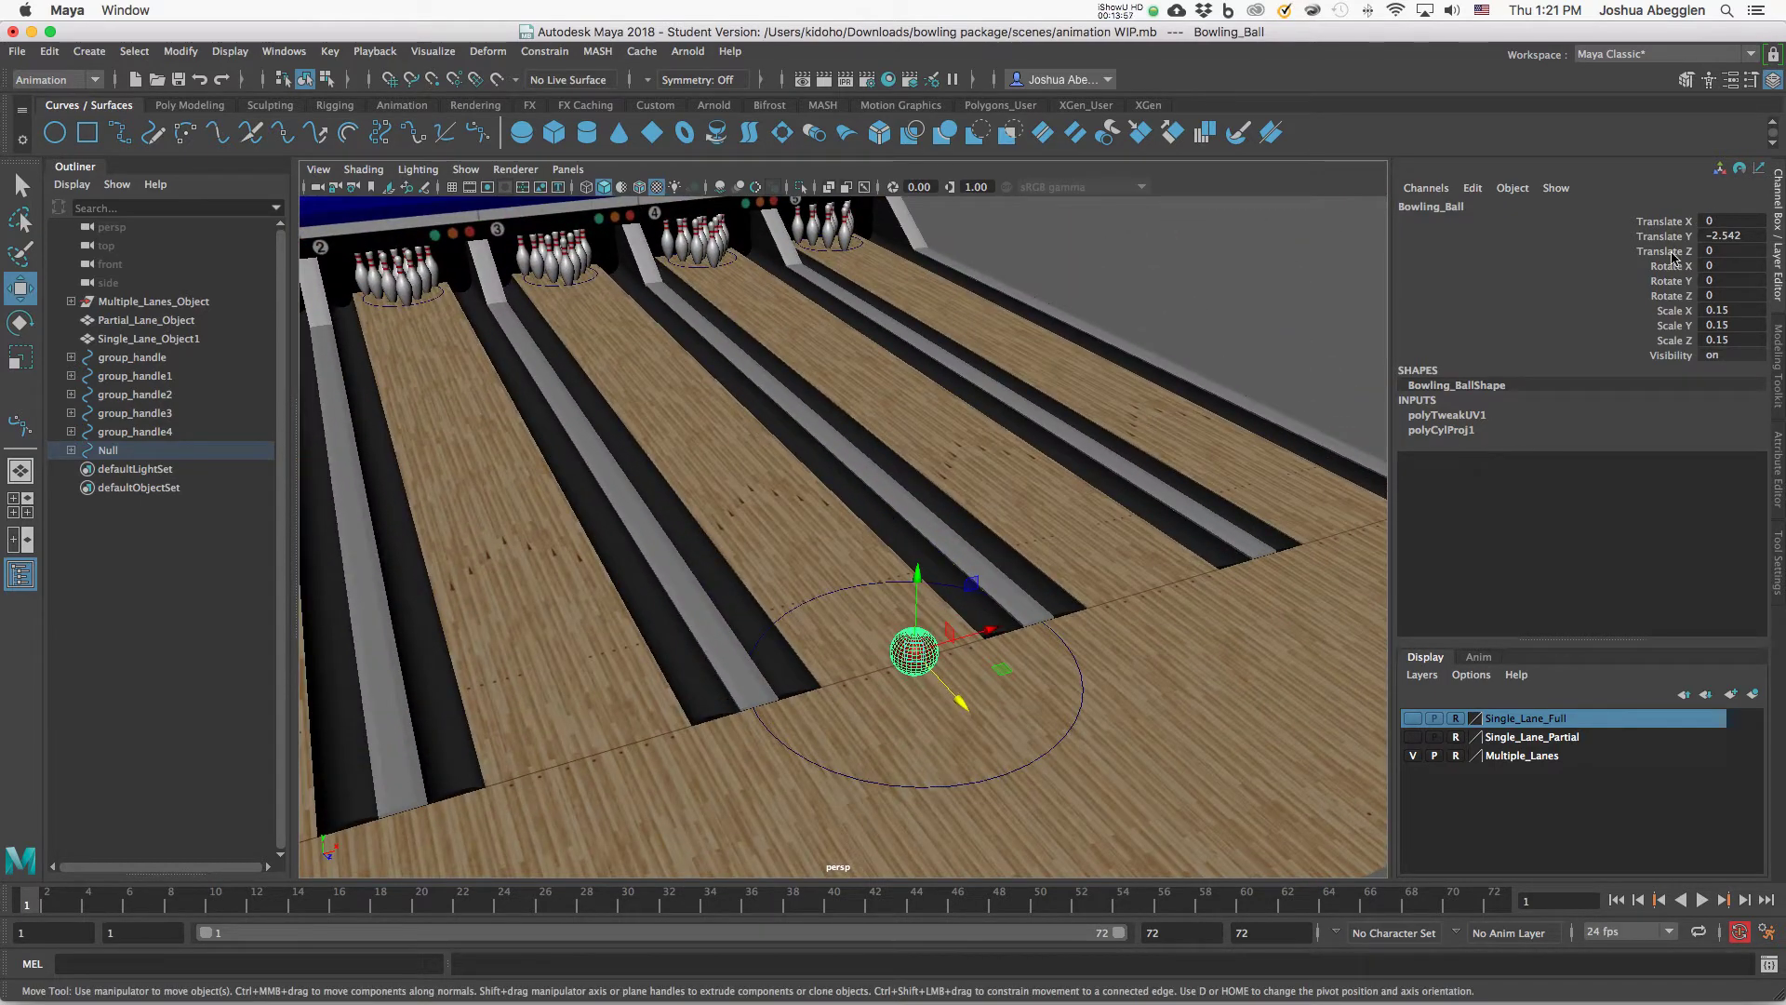
right_drag(1675, 254, 1665, 293)
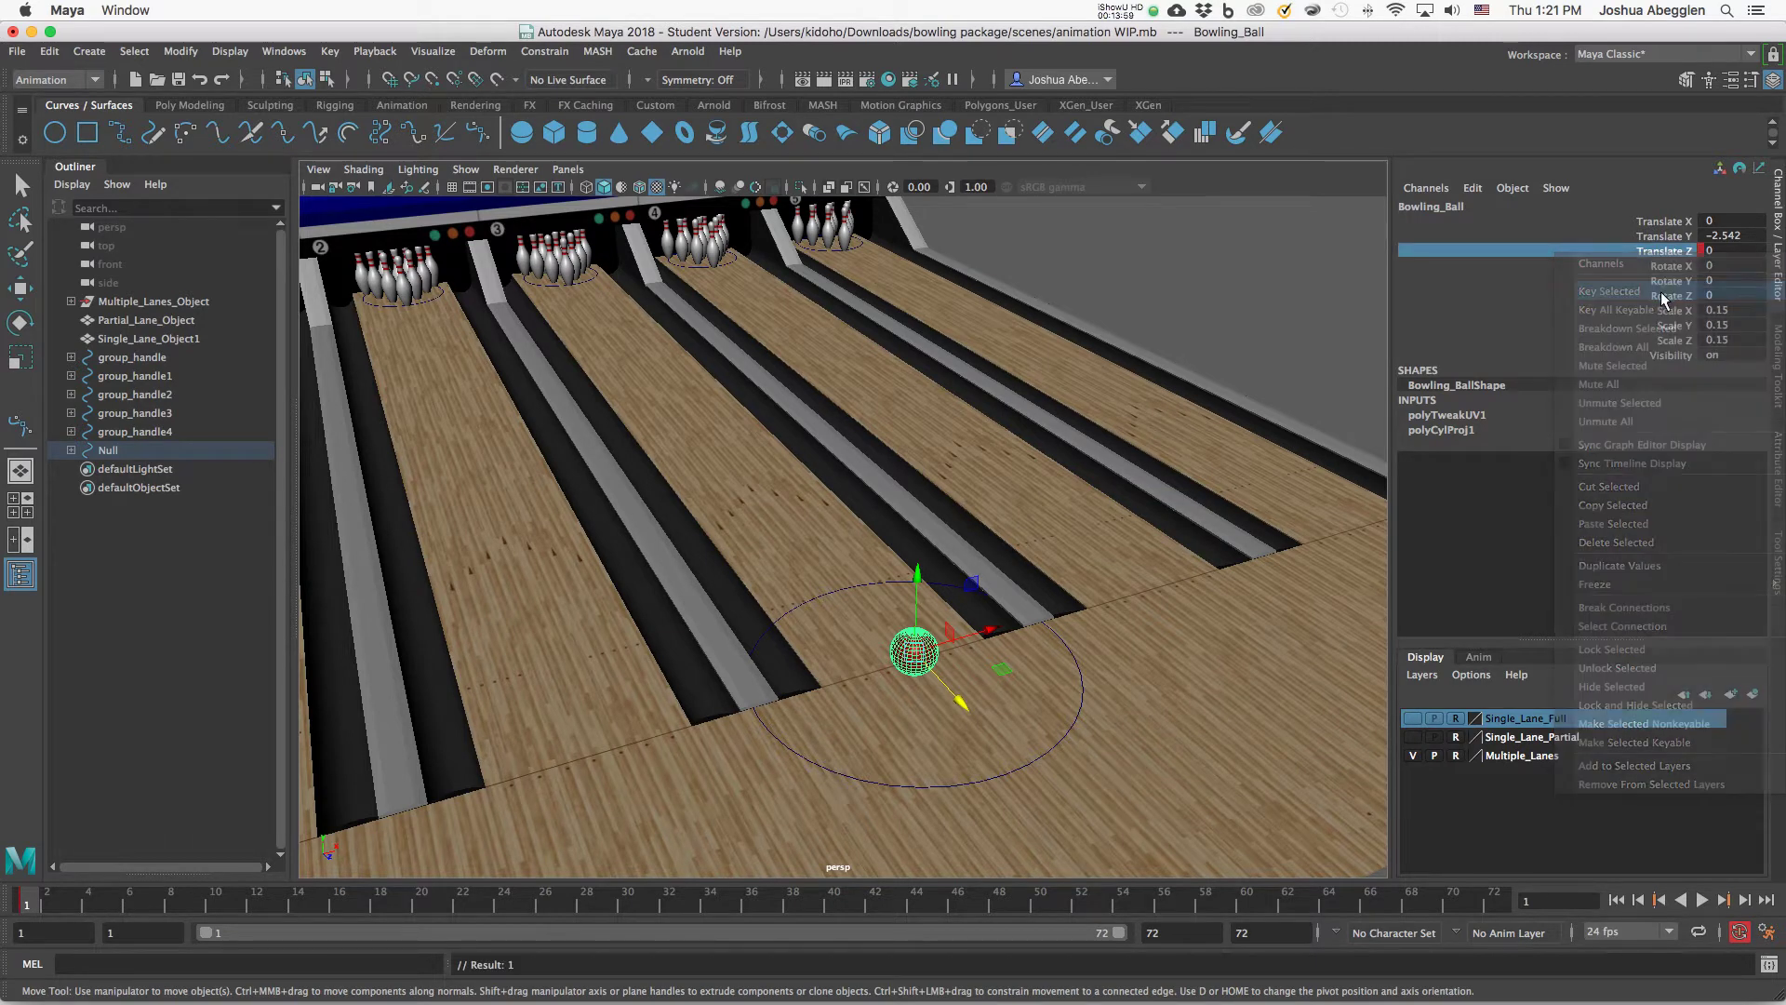
click(1494, 903)
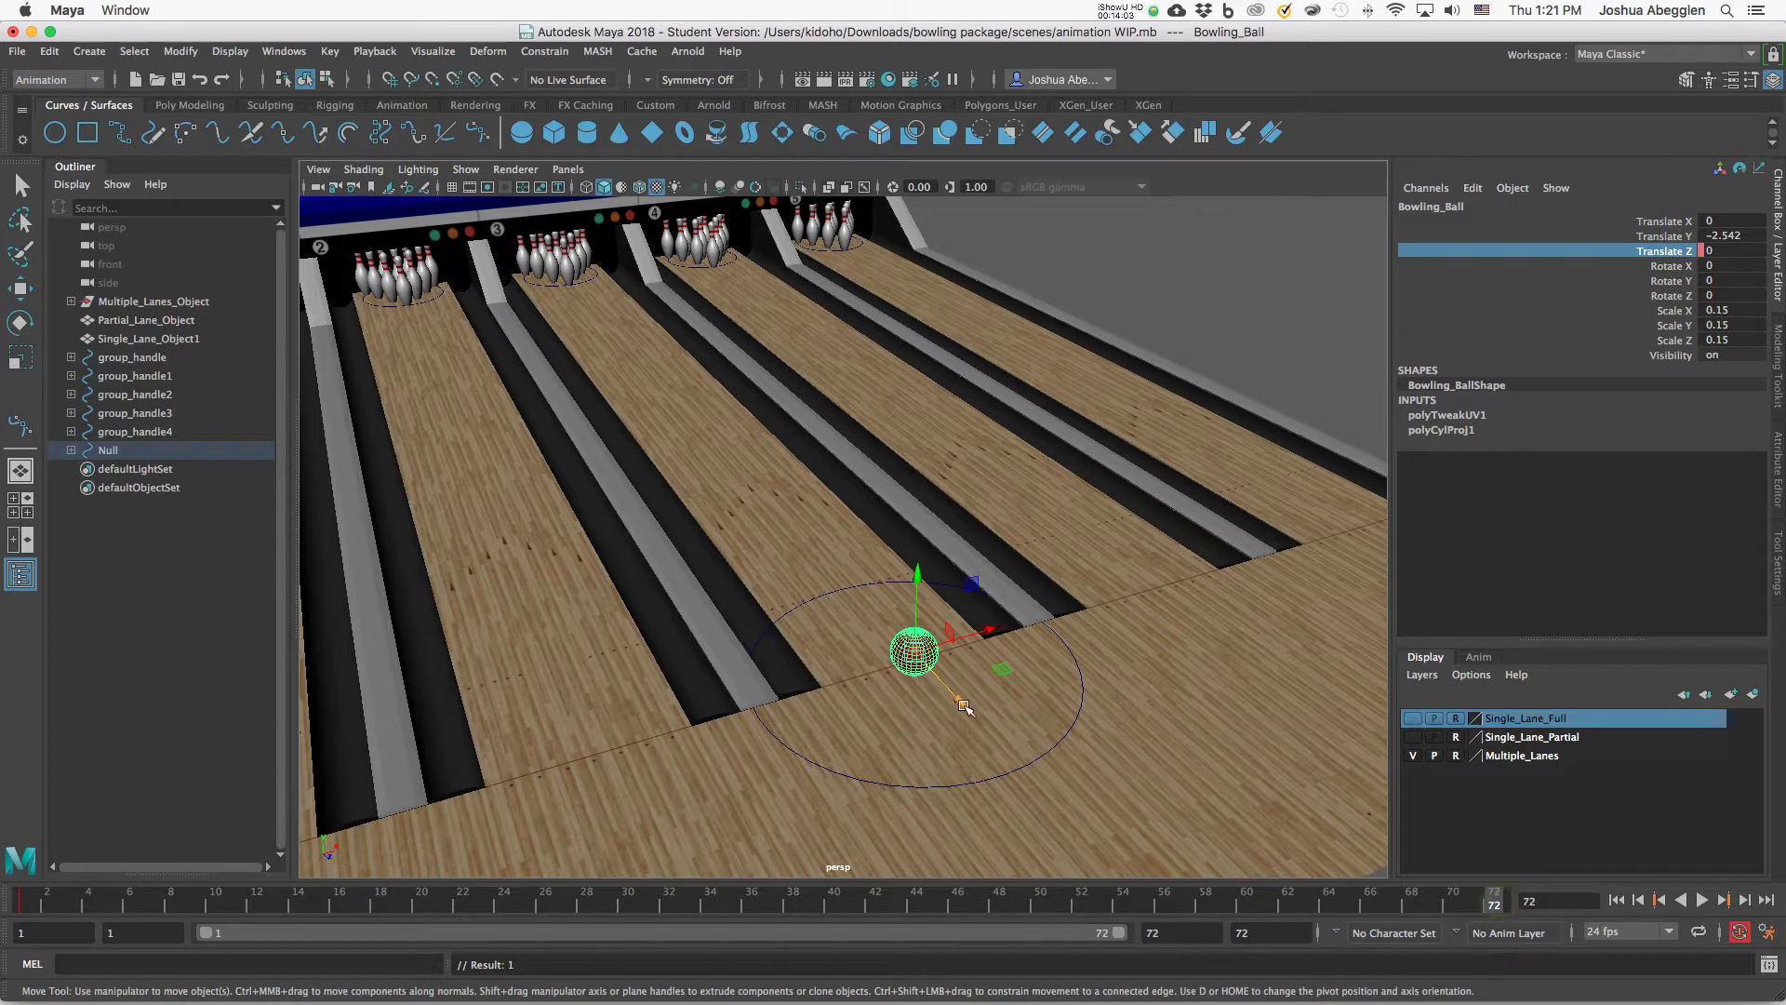
drag(963, 707, 524, 332)
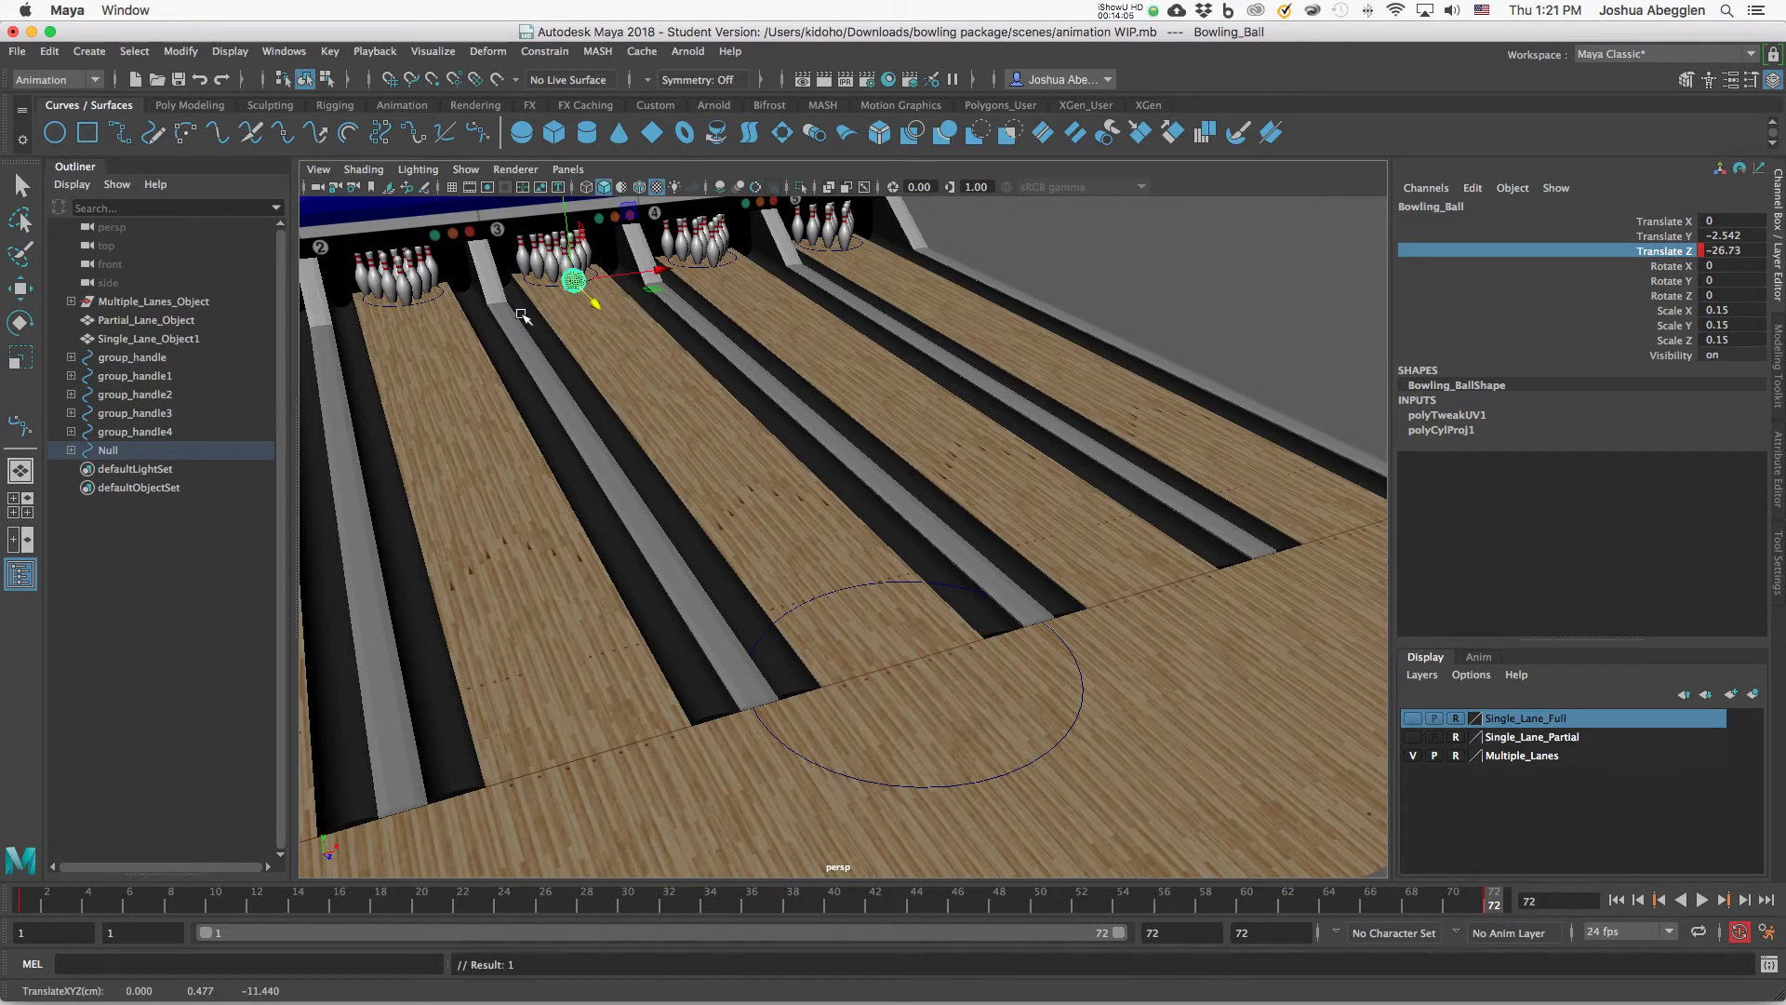
key(ctrl+z)
key(alt+shift+v)
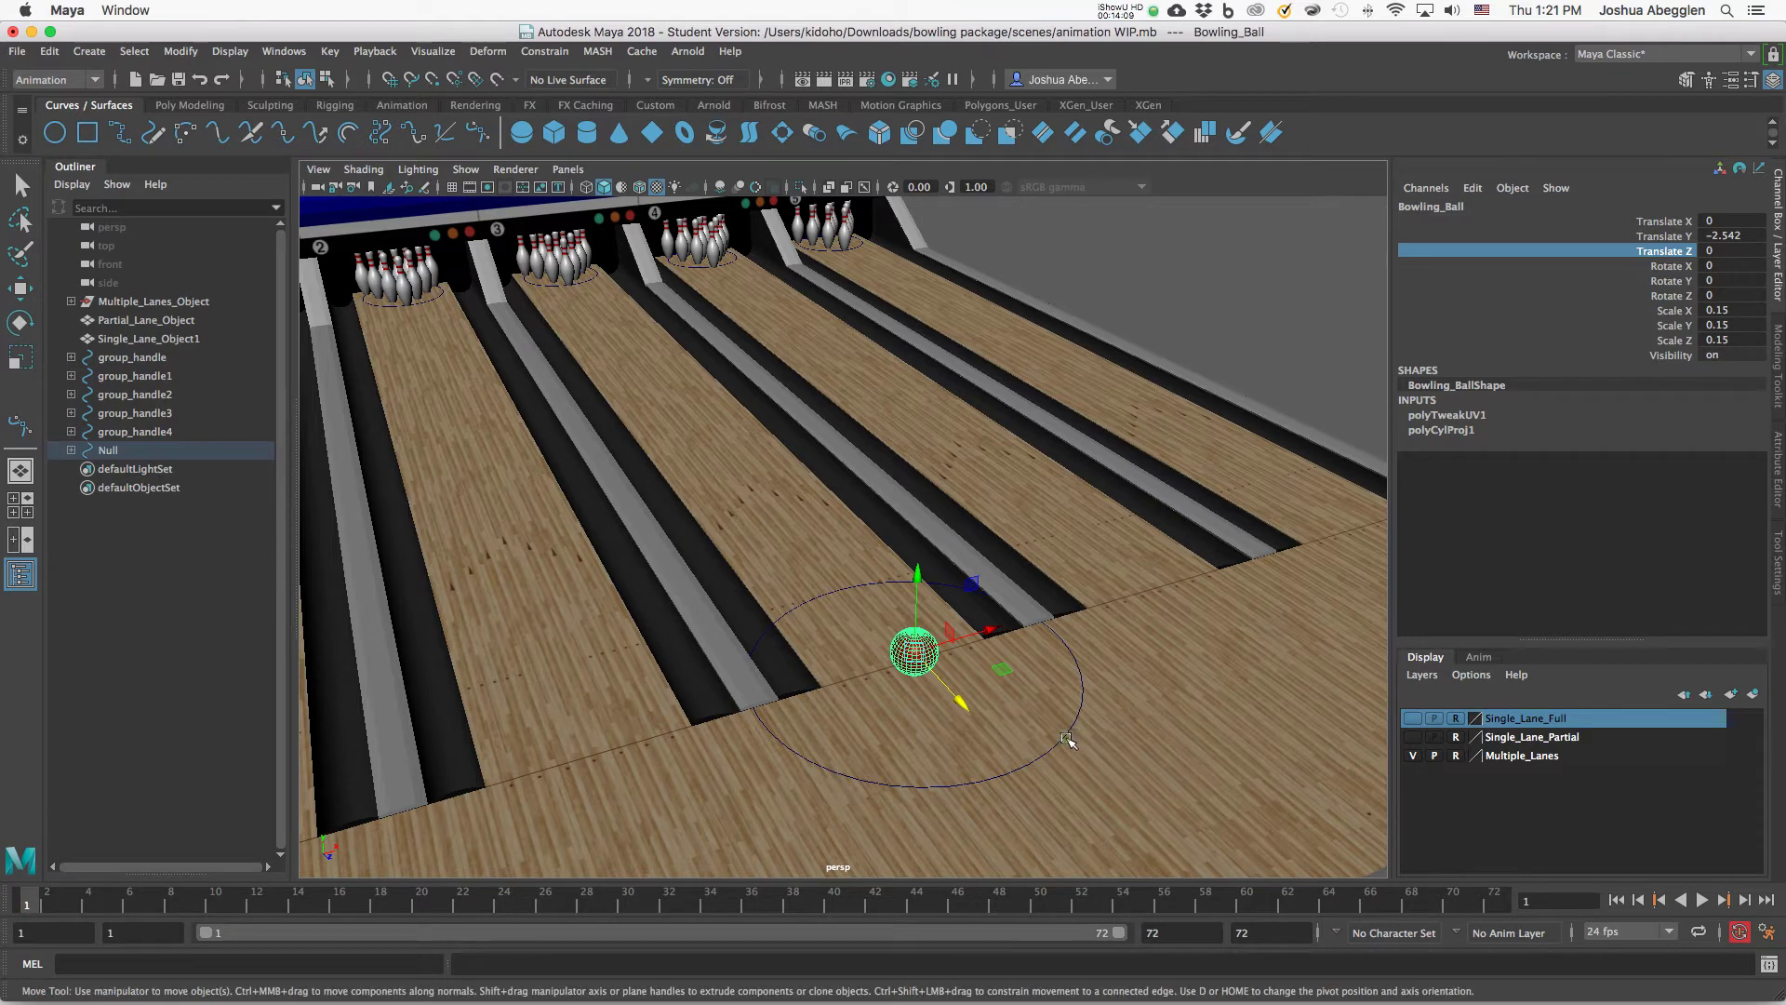
Key the ball control curve's Translate Z at frame 1, and move it to the pins at frame 72, at a Translate Z of about -12.399.
click(1069, 739)
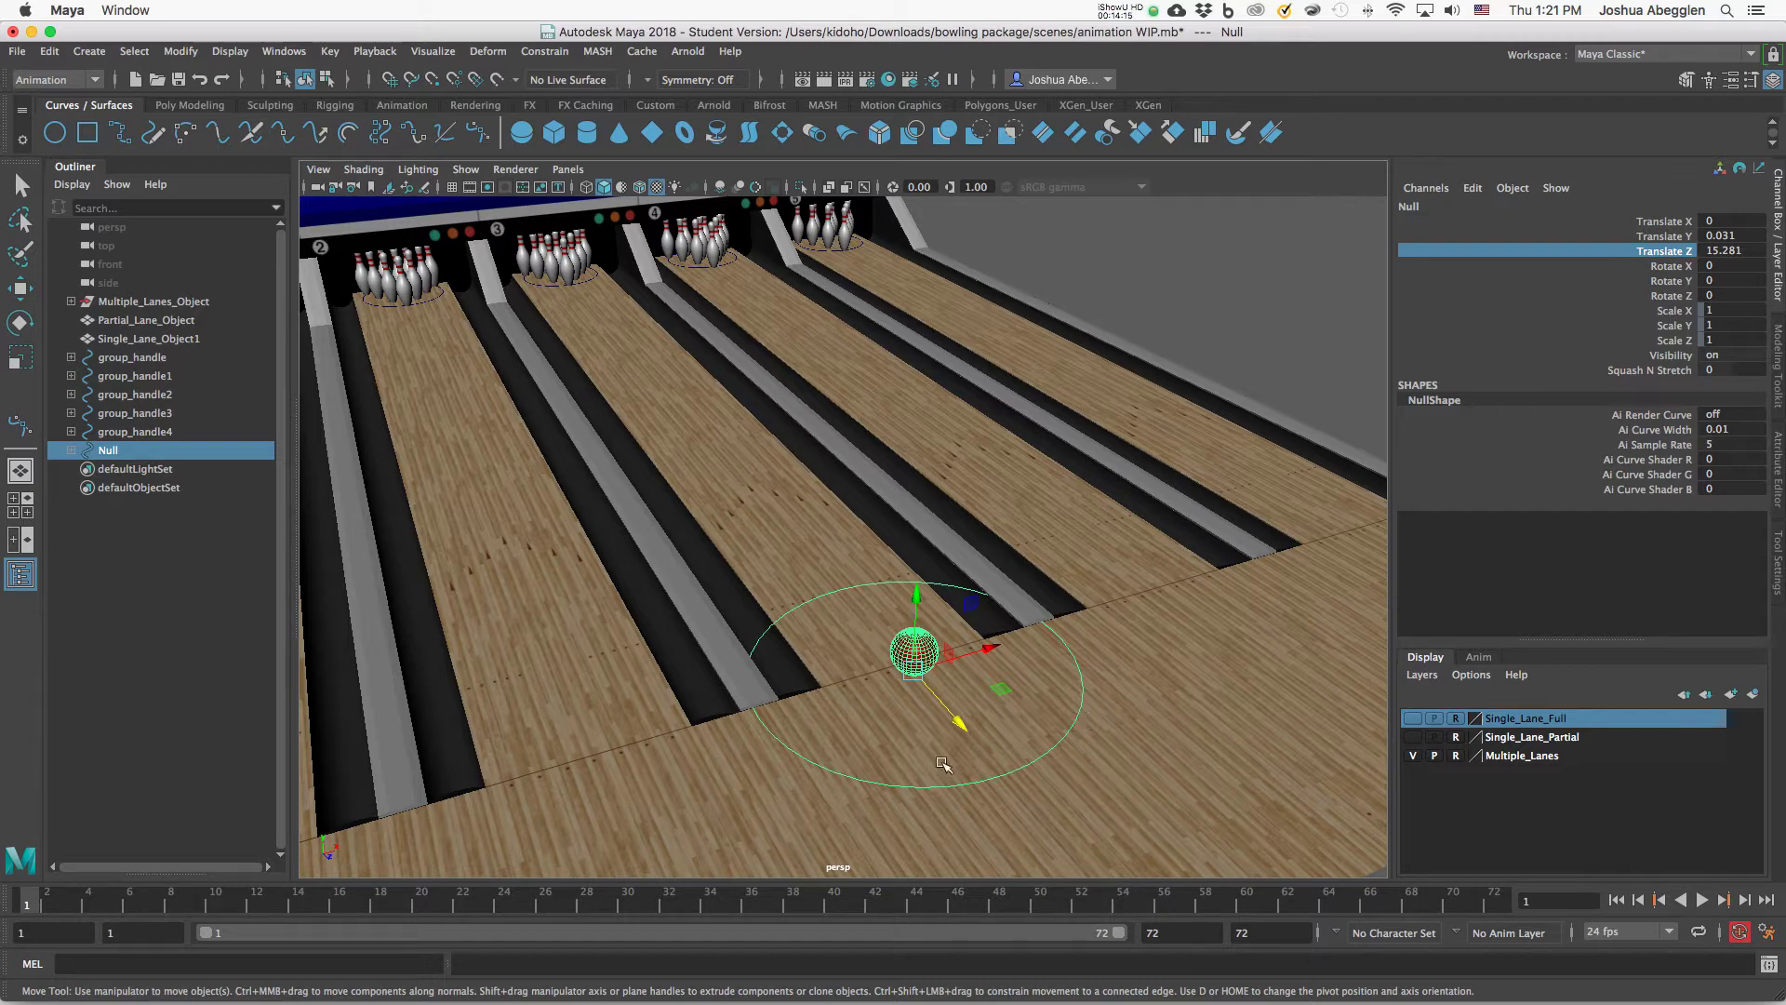
right_click(1674, 255)
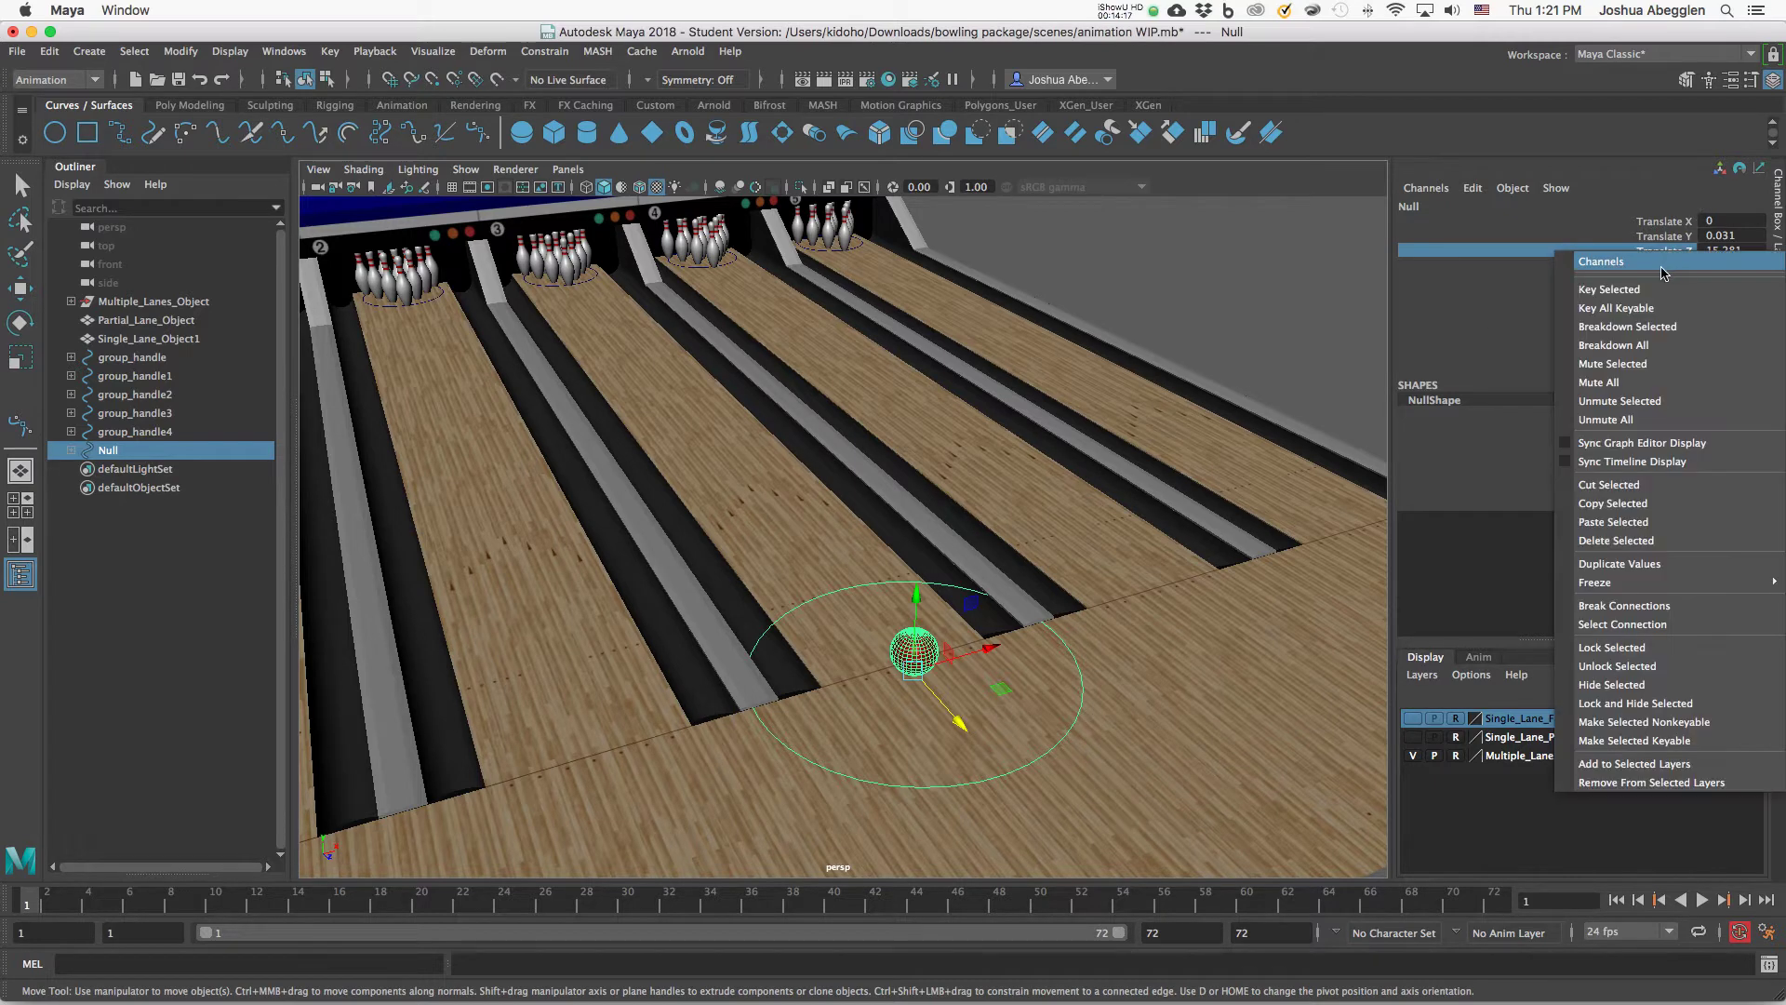
click(1660, 290)
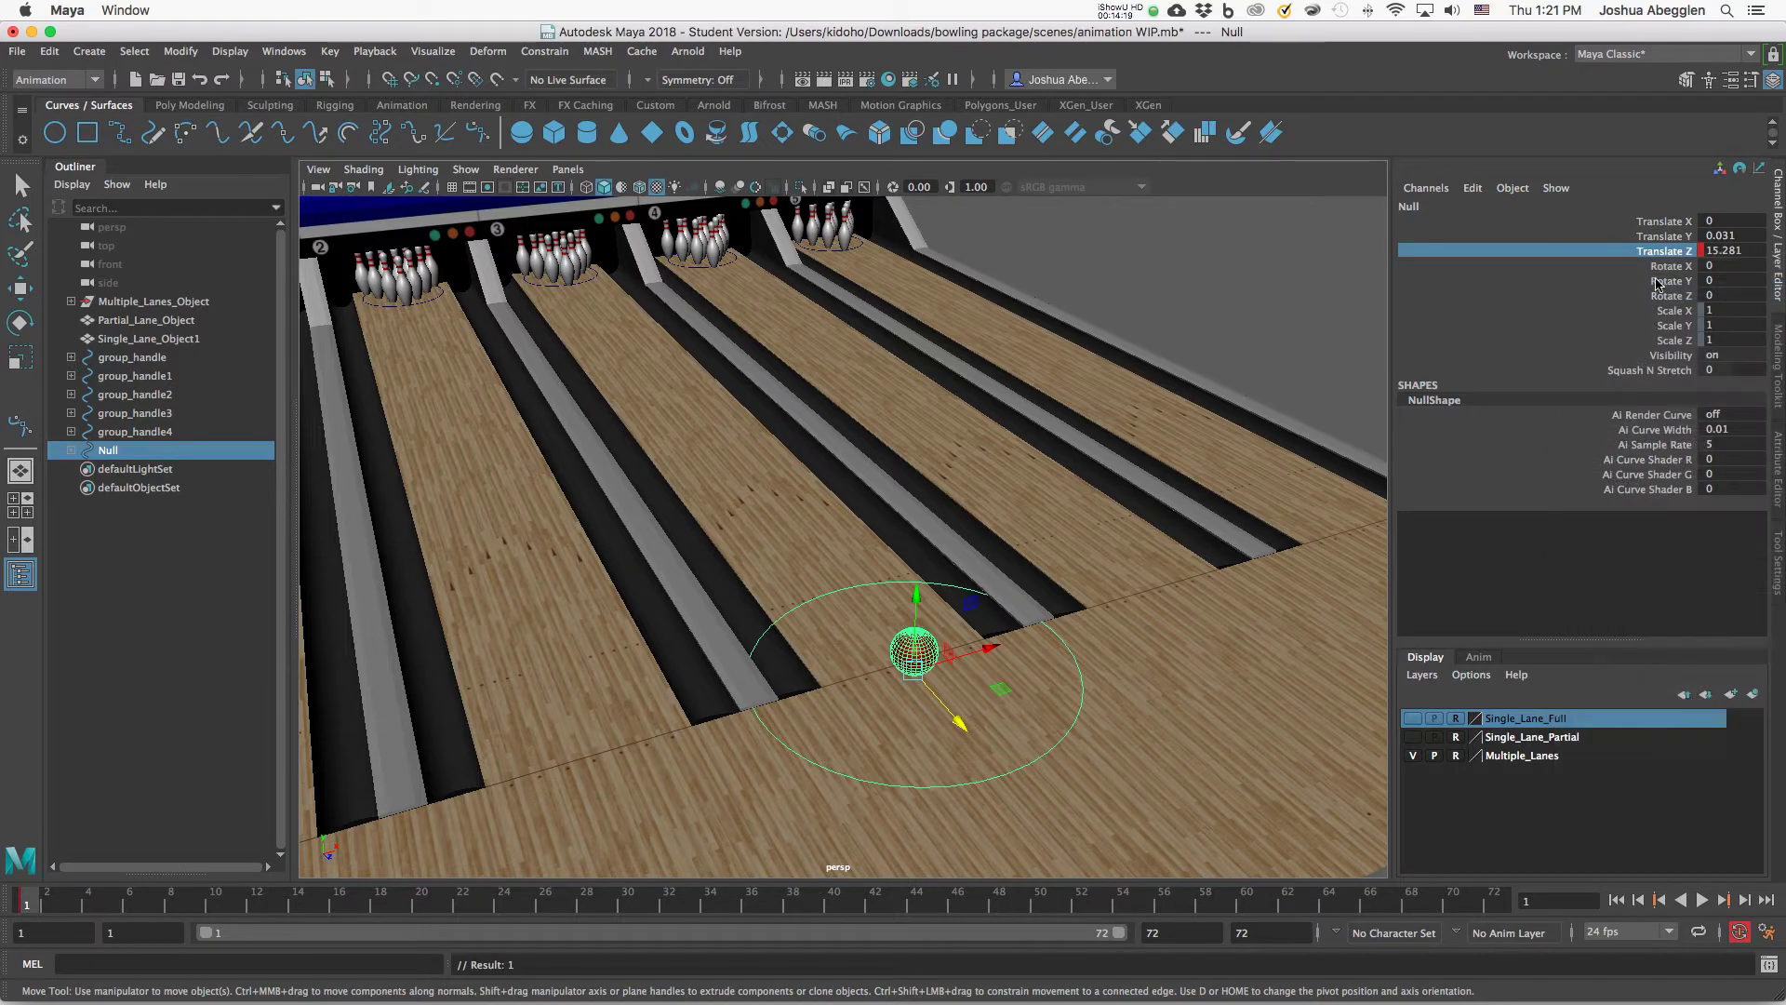
click(1493, 899)
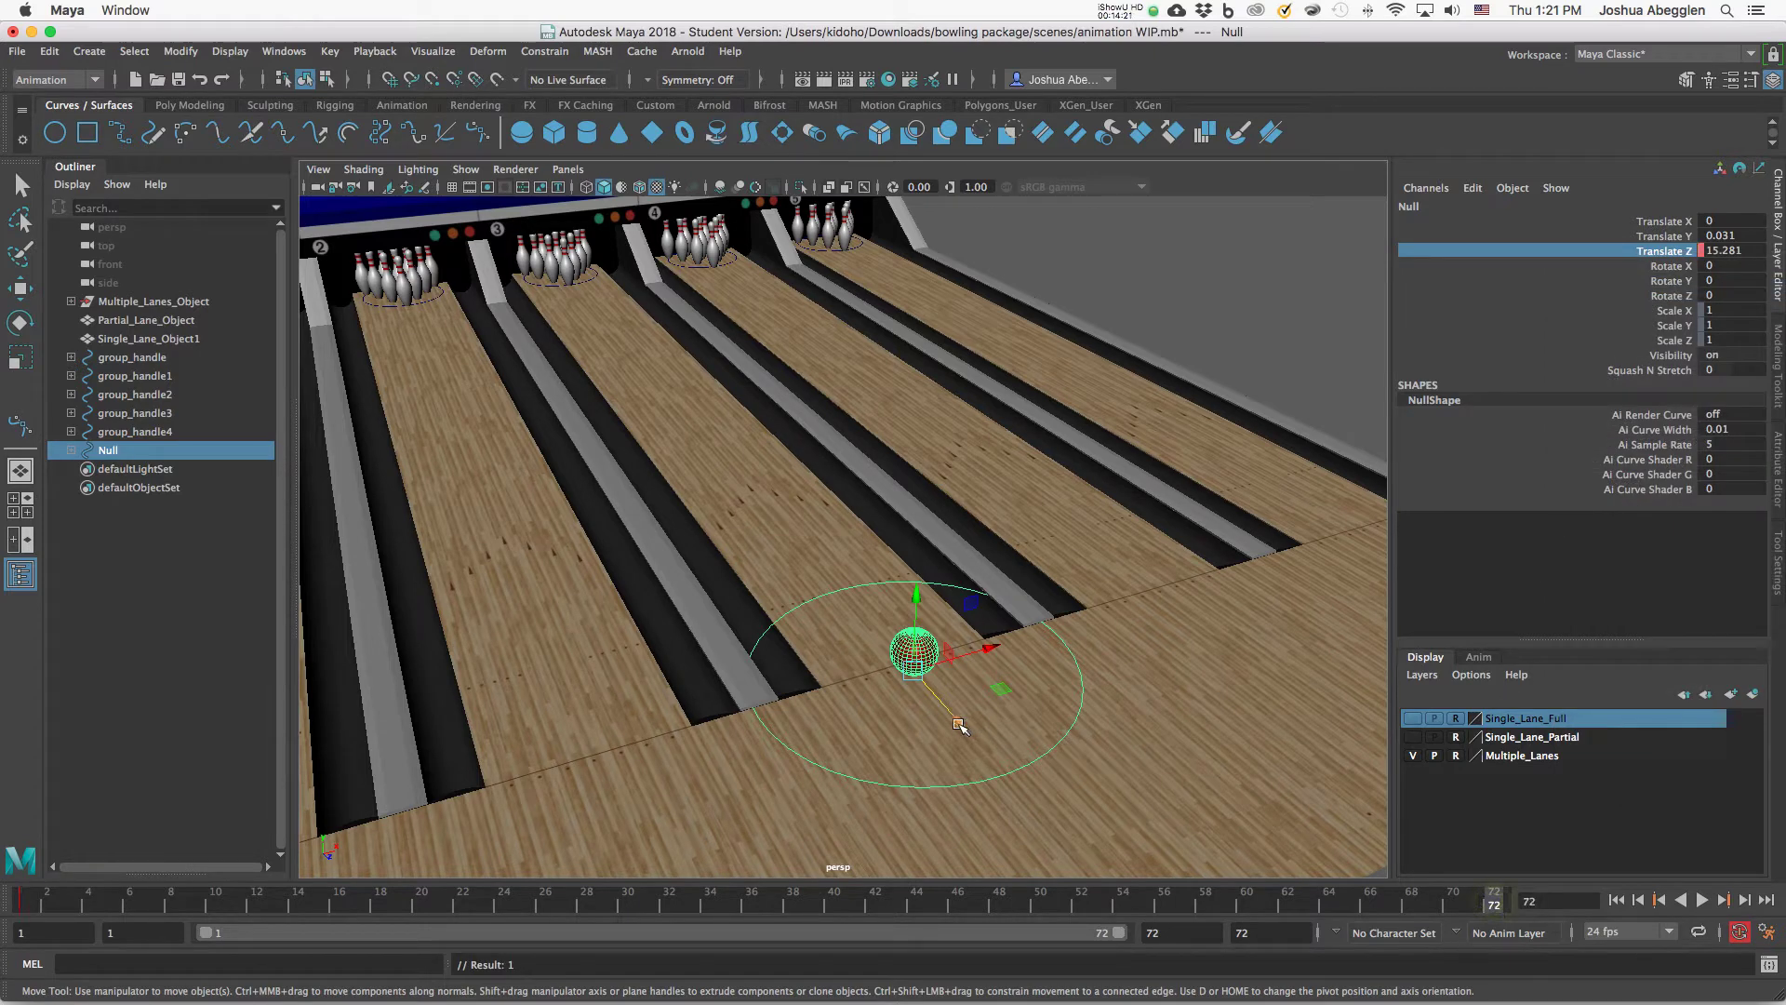
drag(963, 726, 457, 335)
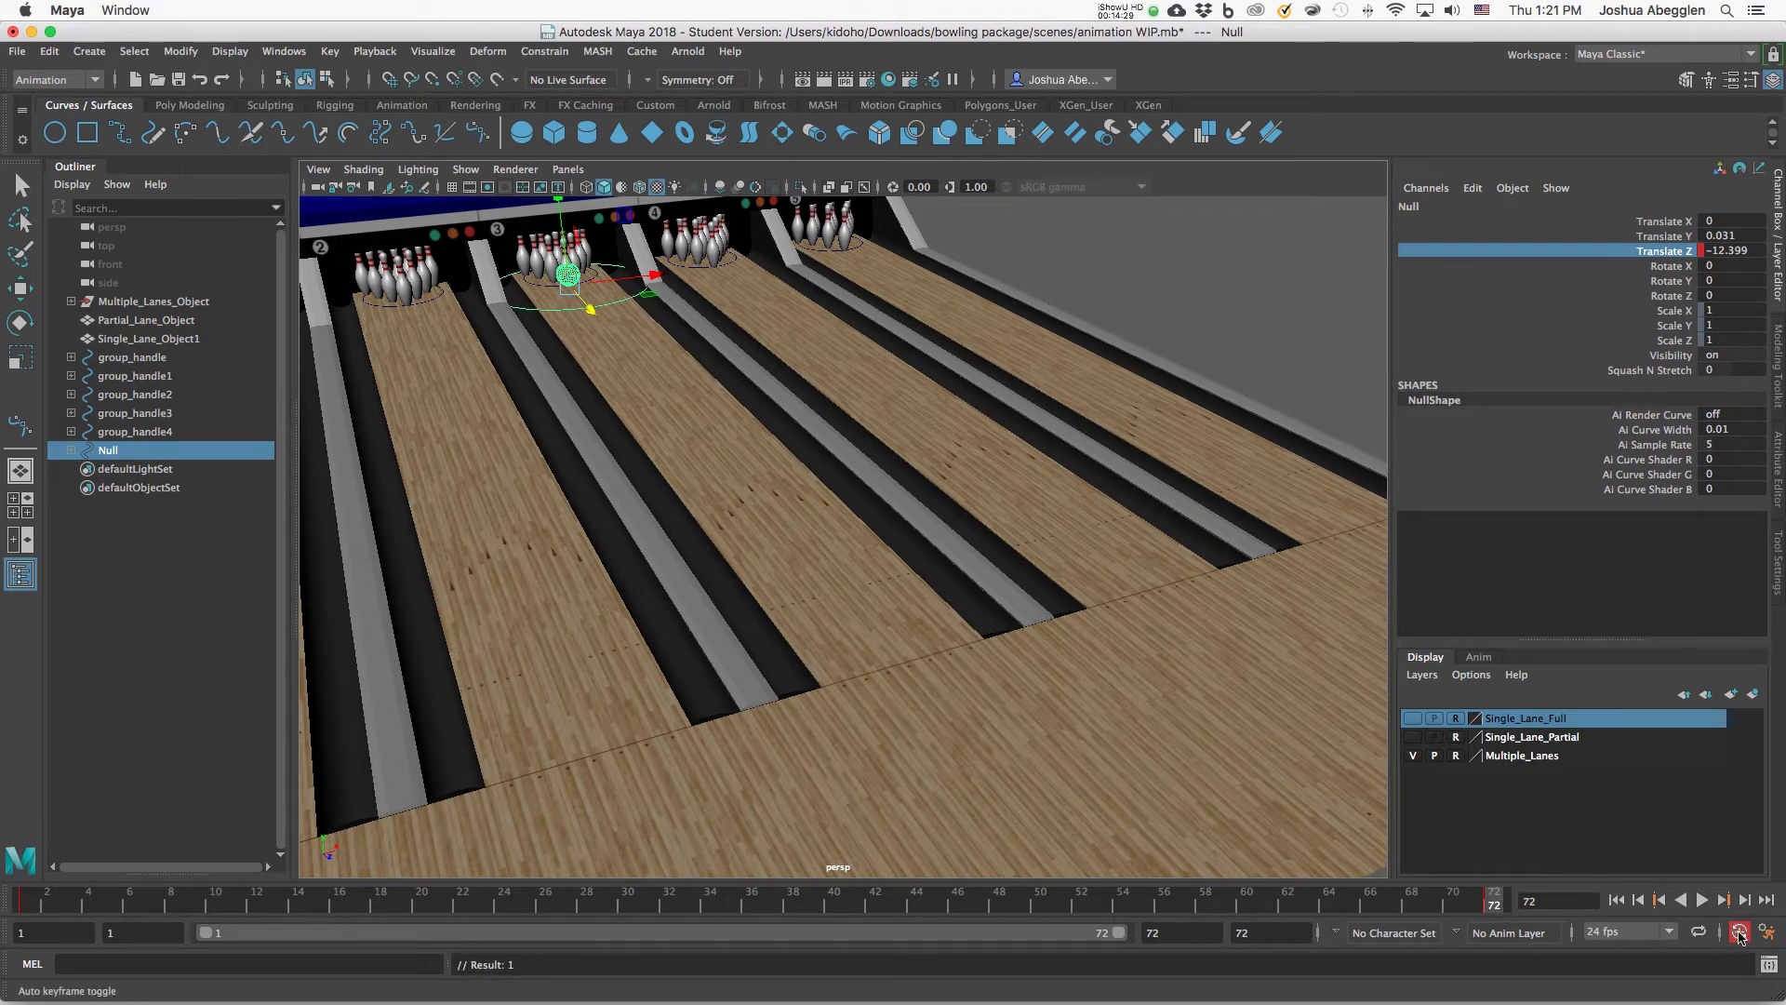
click(1741, 933)
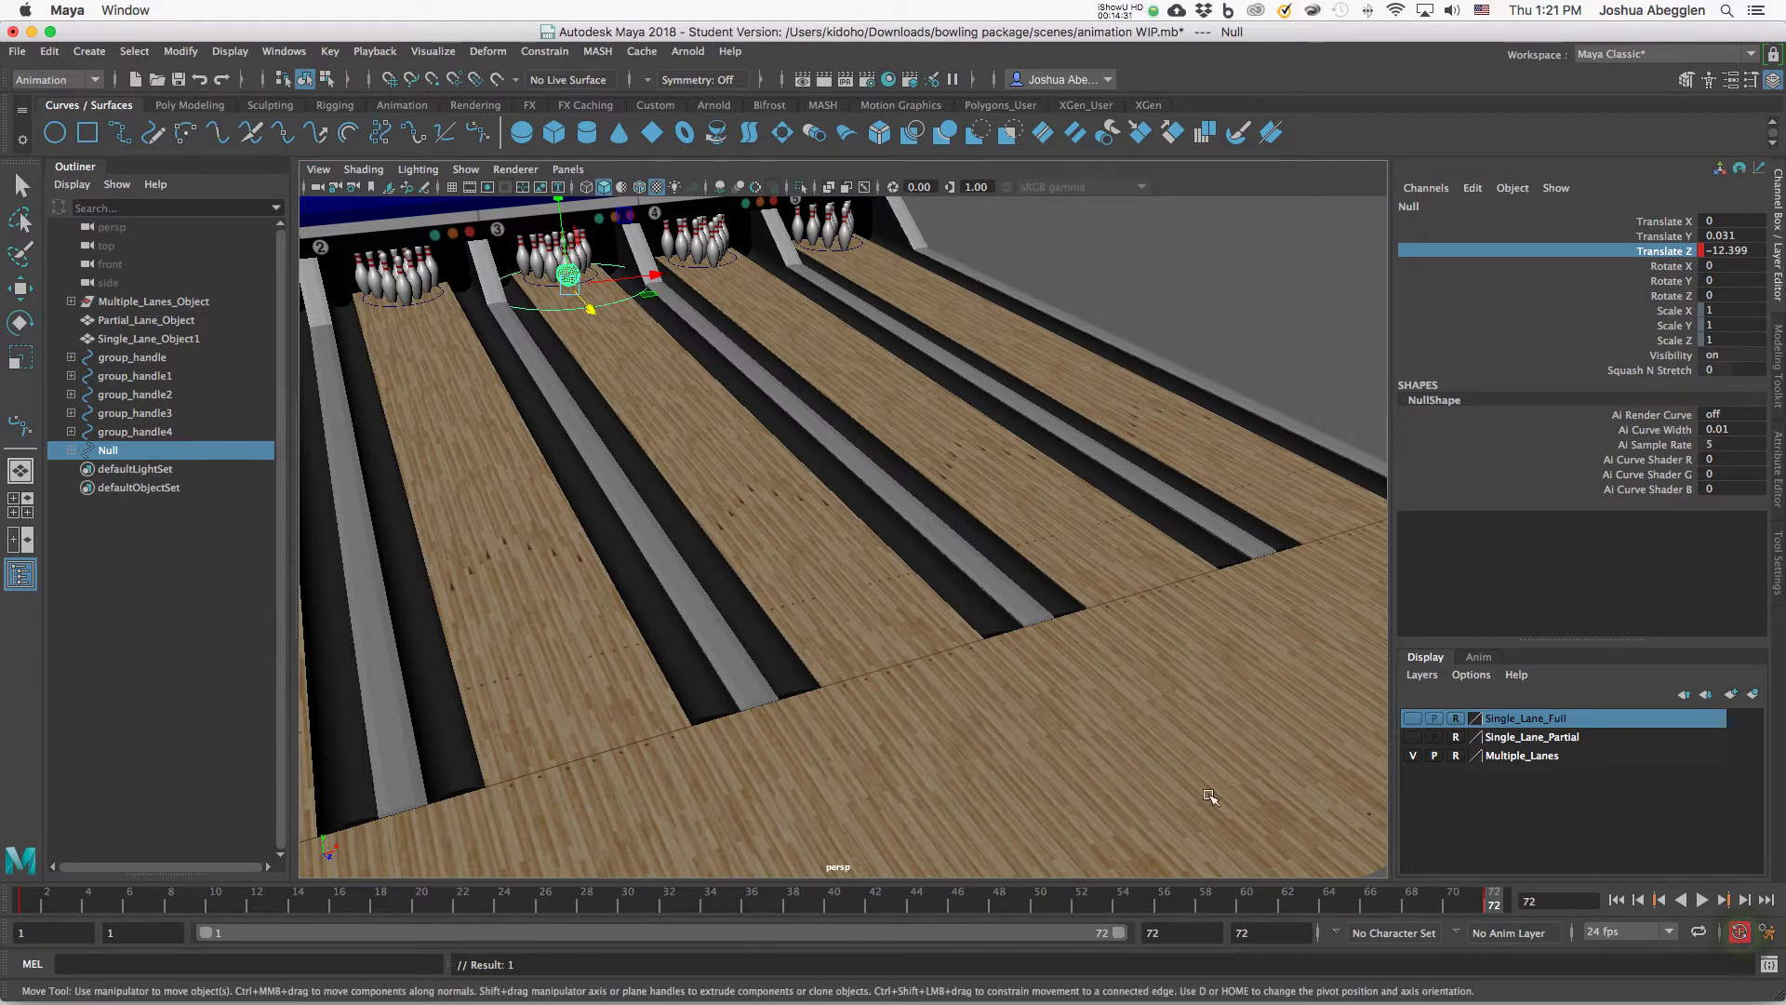
Play the ball's roll from the start, stop it, clear the selection, and return to frame 1.
click(1640, 901)
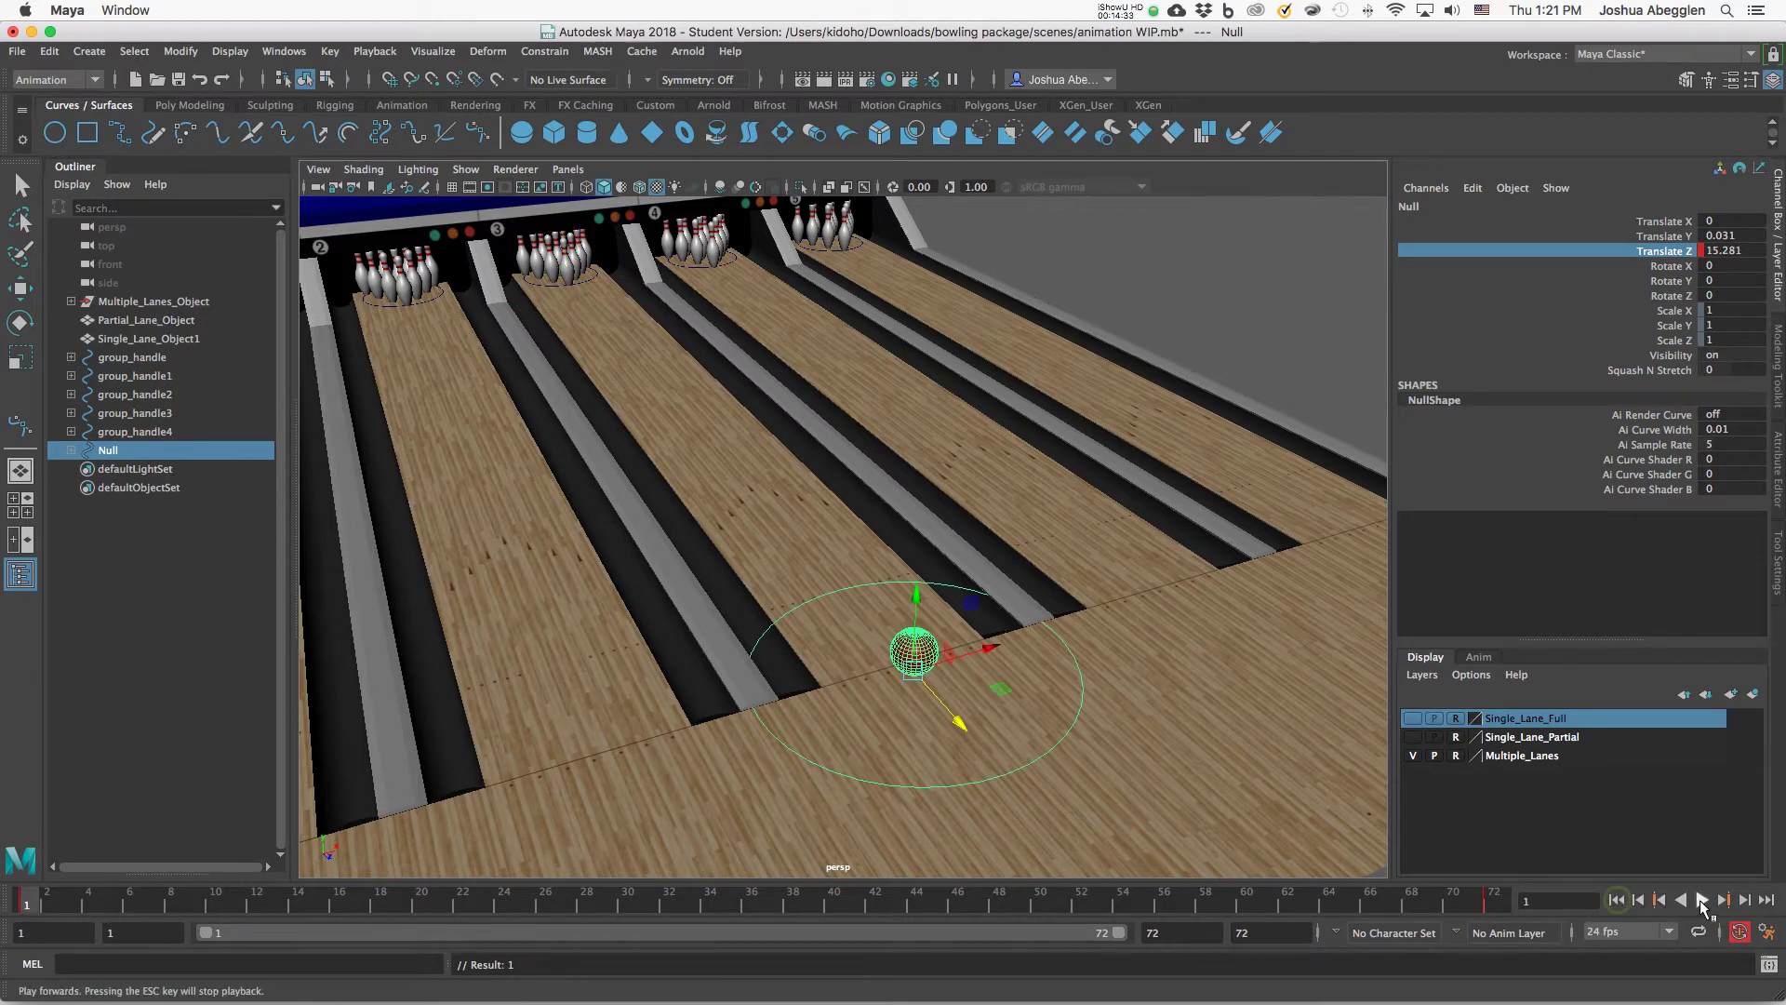
click(1702, 900)
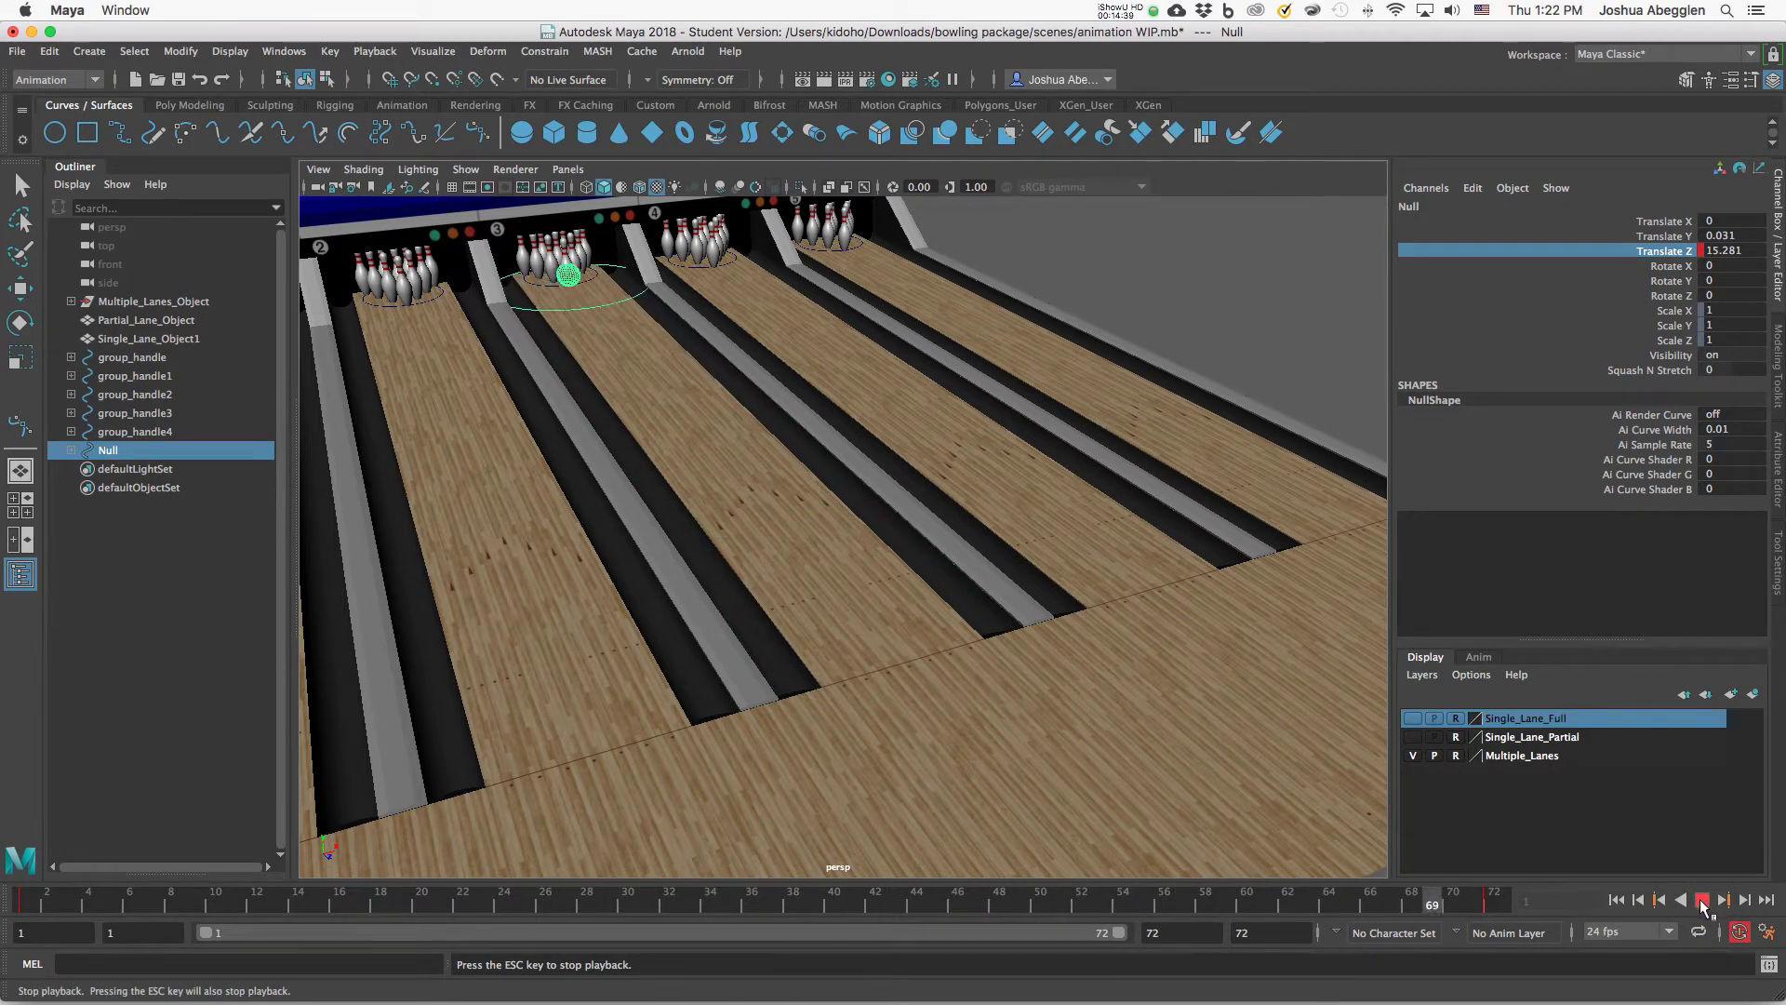
click(1701, 899)
key(w)
click(1336, 366)
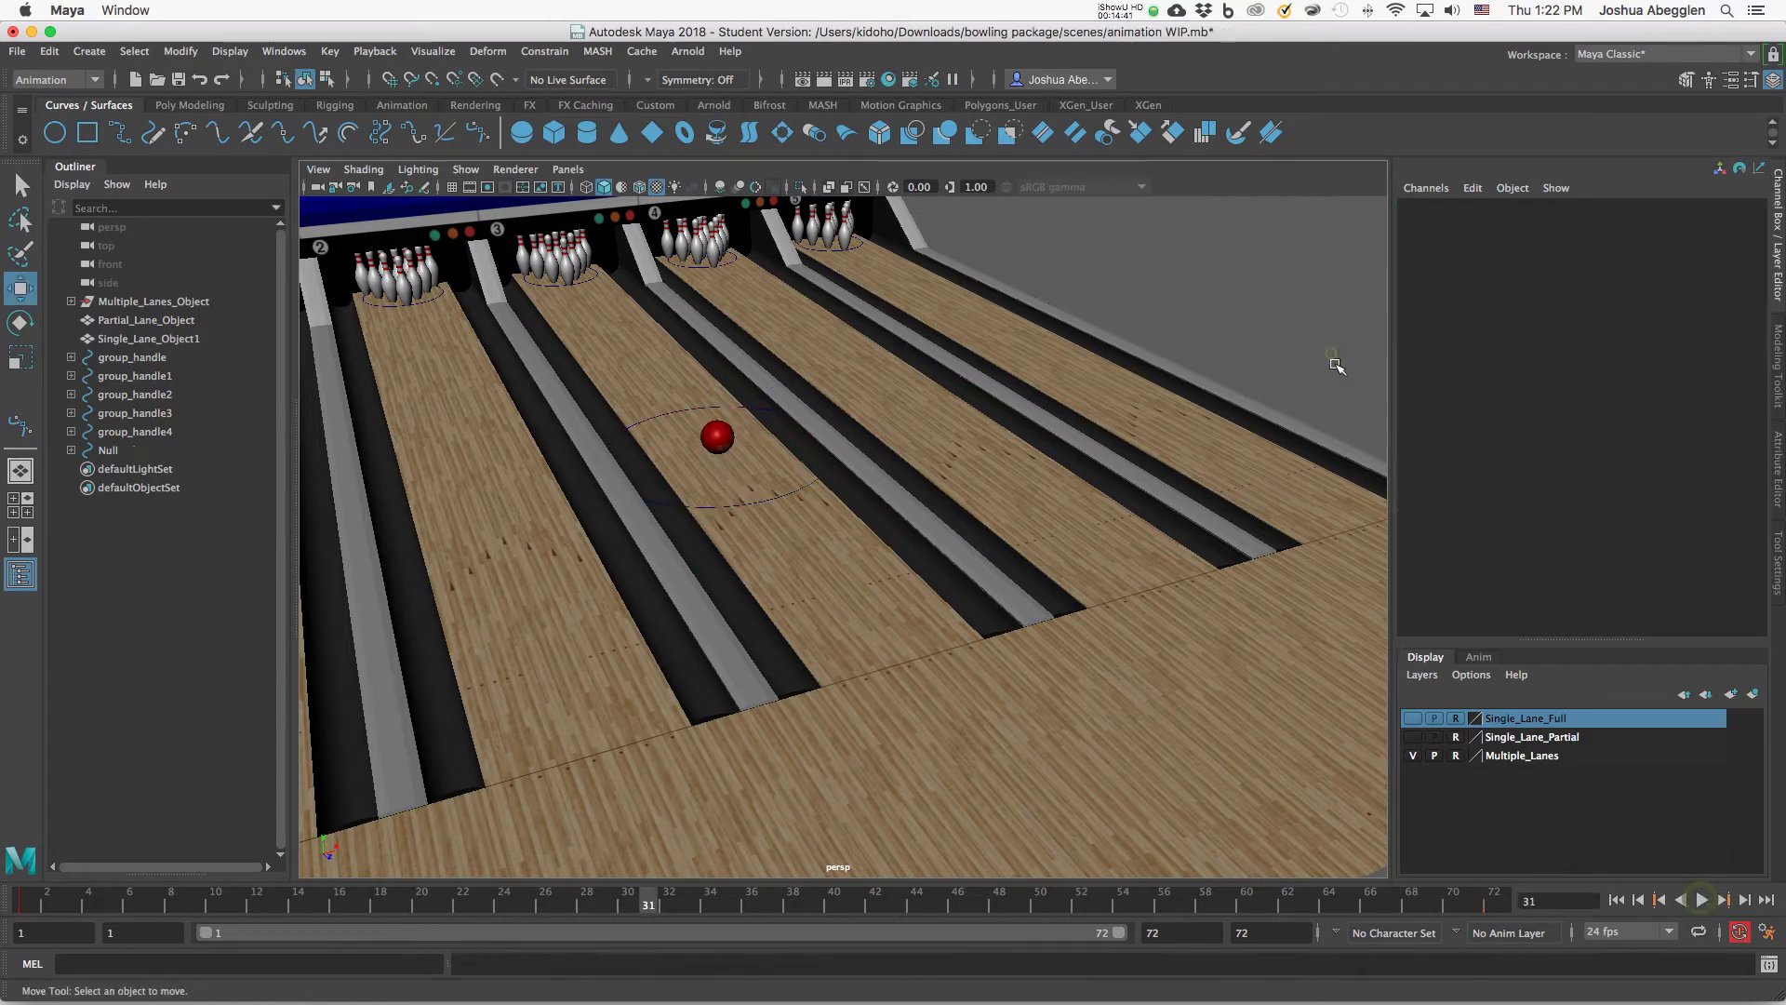
drag(649, 900, 26, 901)
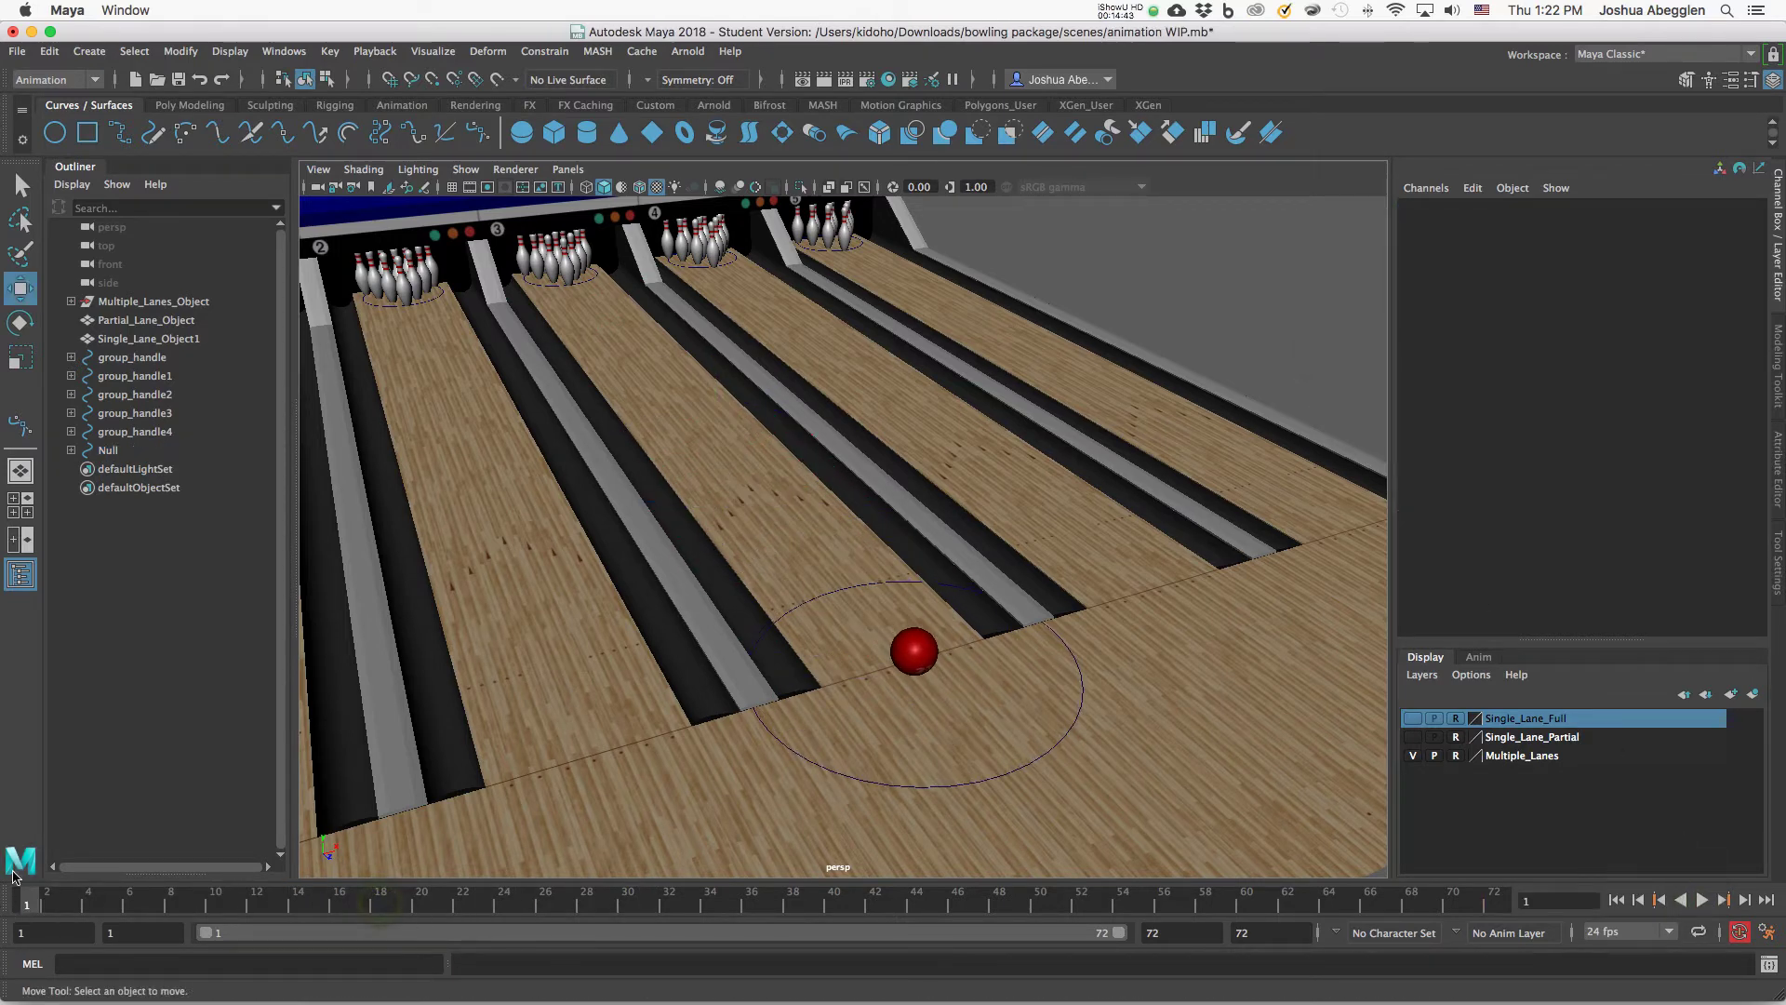
Select the ball's control curve and key its Translate X at 0 on frame 1.
click(1057, 741)
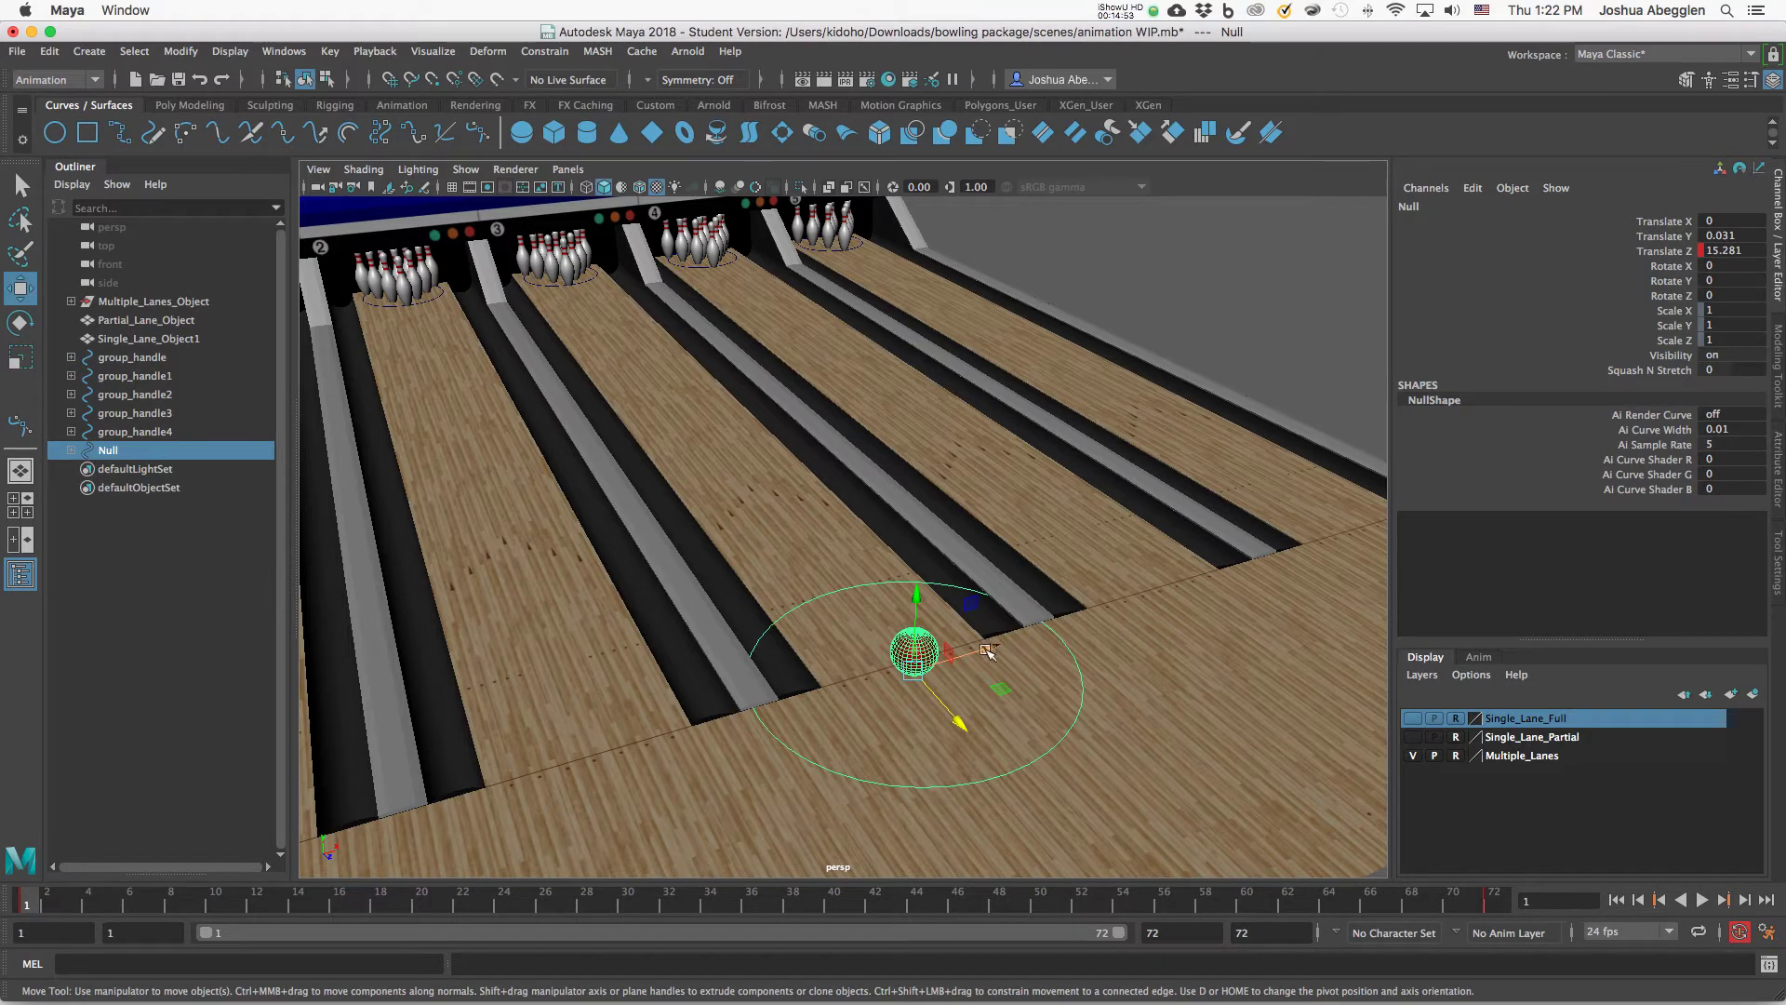
drag(988, 653, 1014, 655)
key(z)
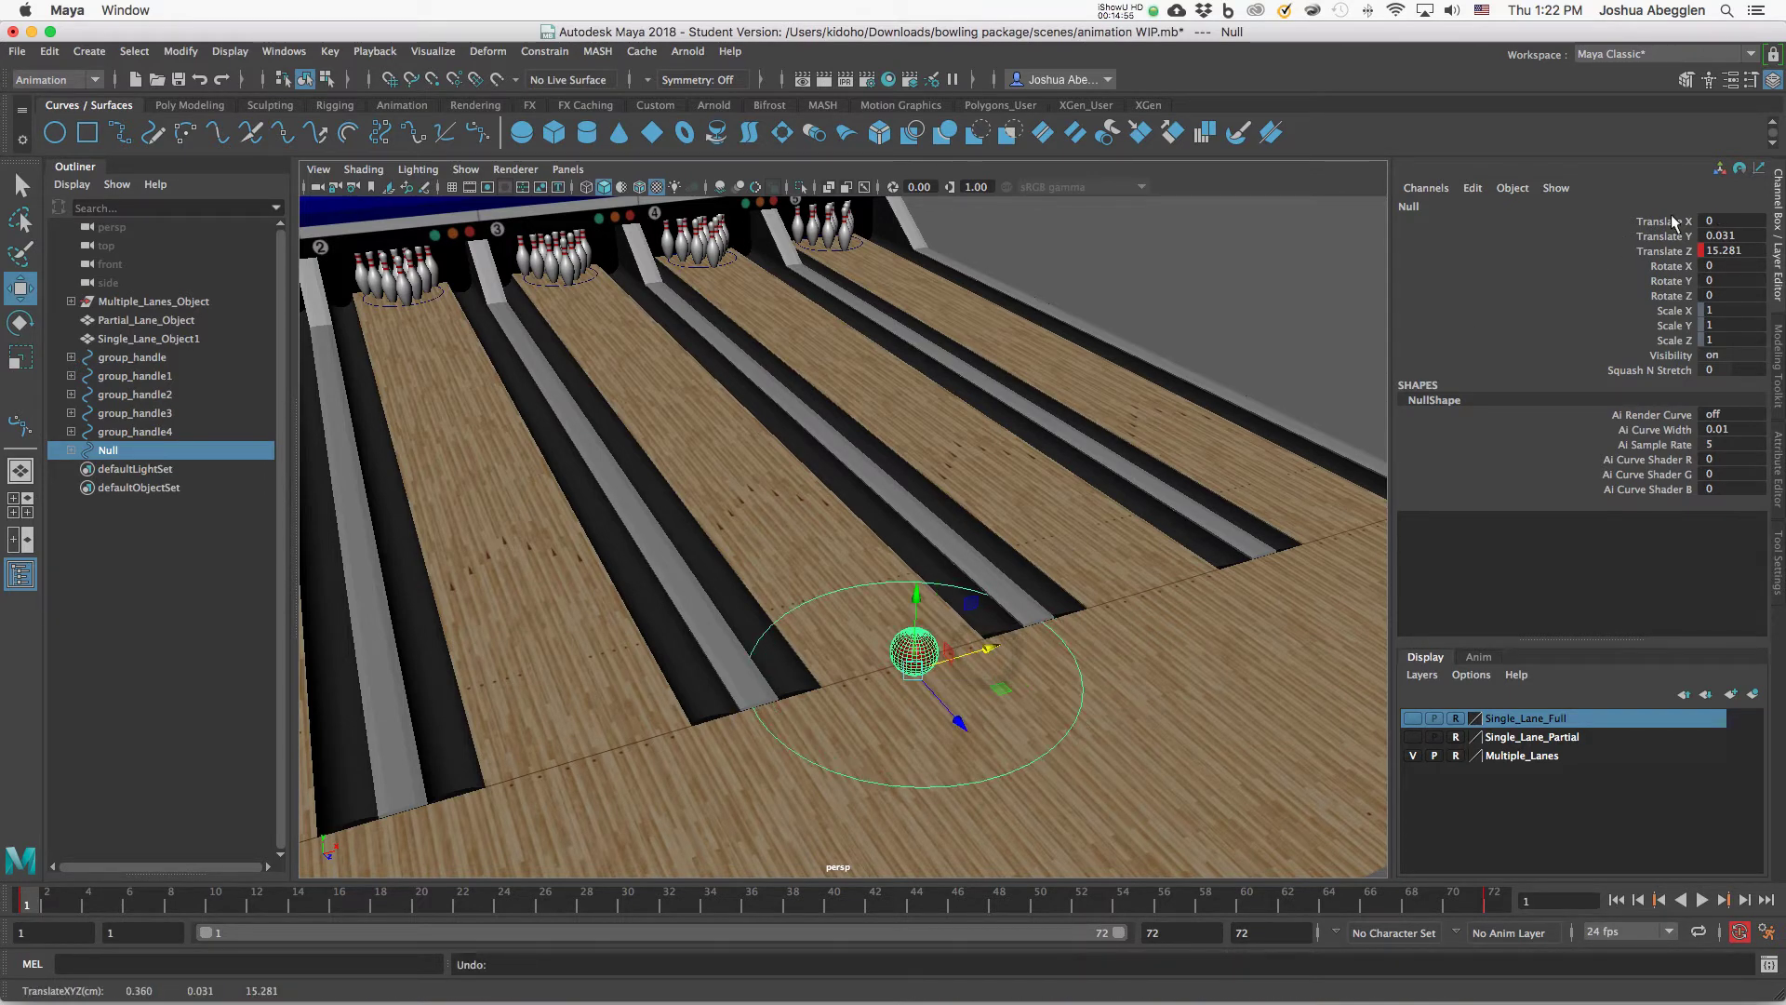
drag(1670, 221, 1675, 251)
right_click(1674, 252)
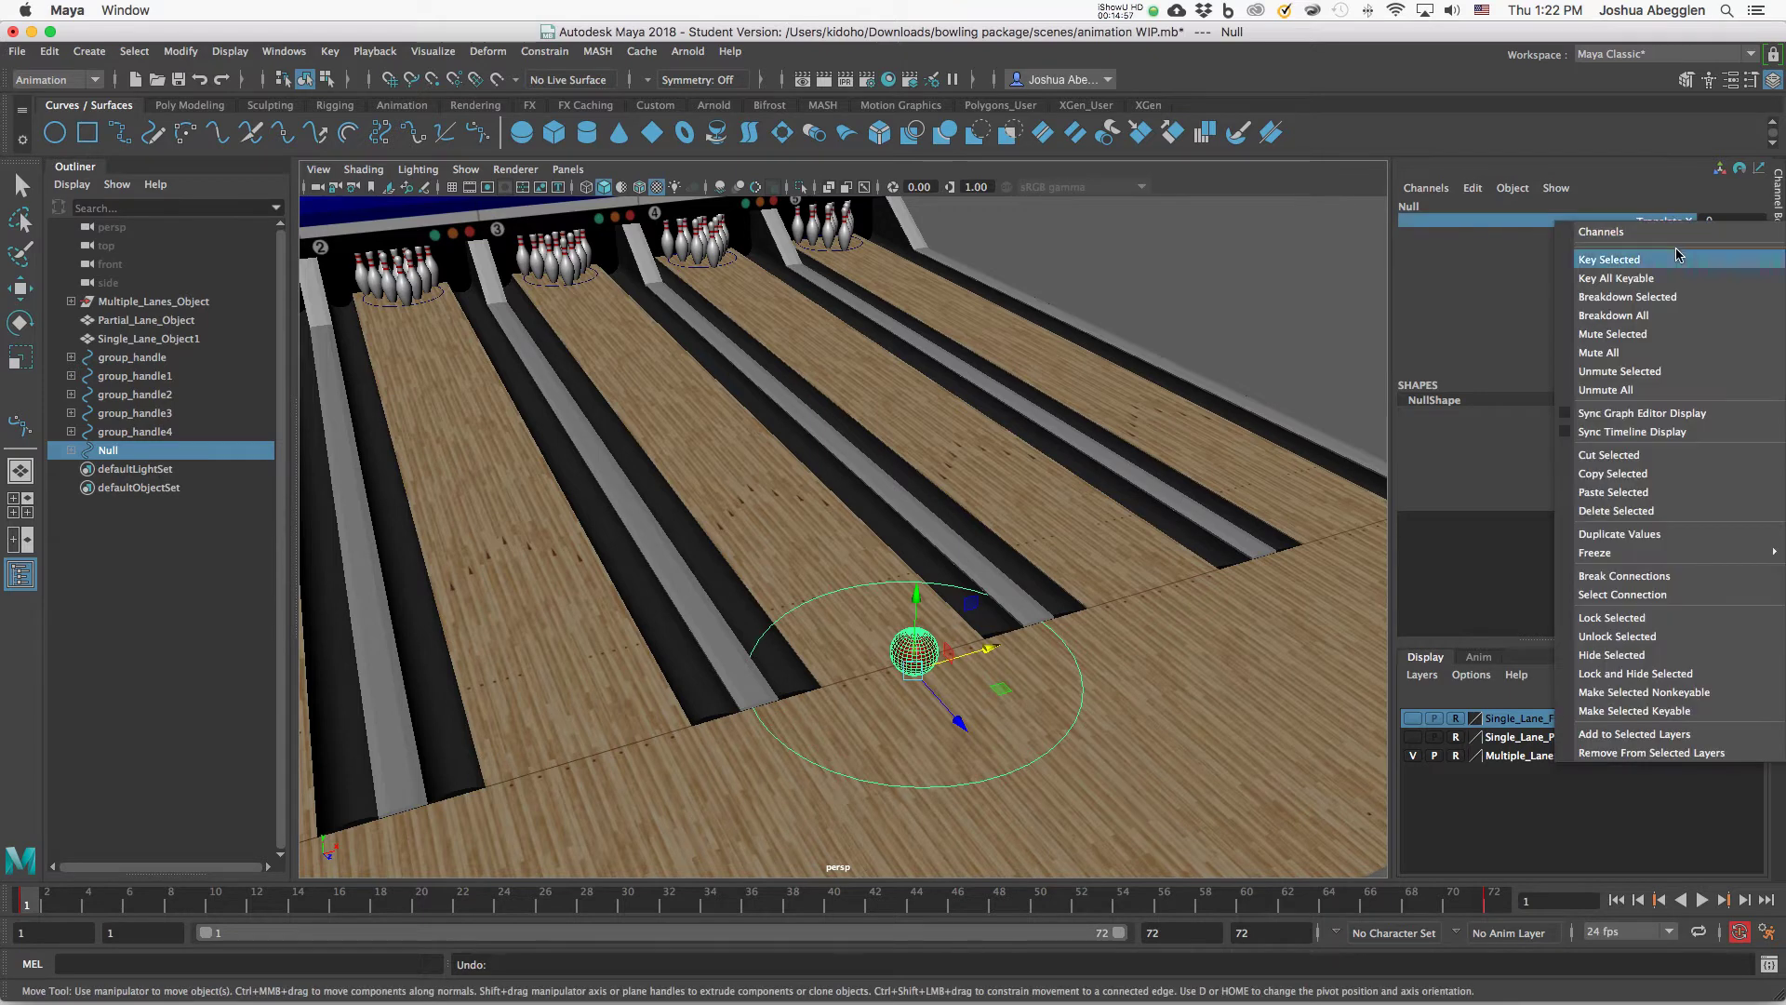
click(1674, 260)
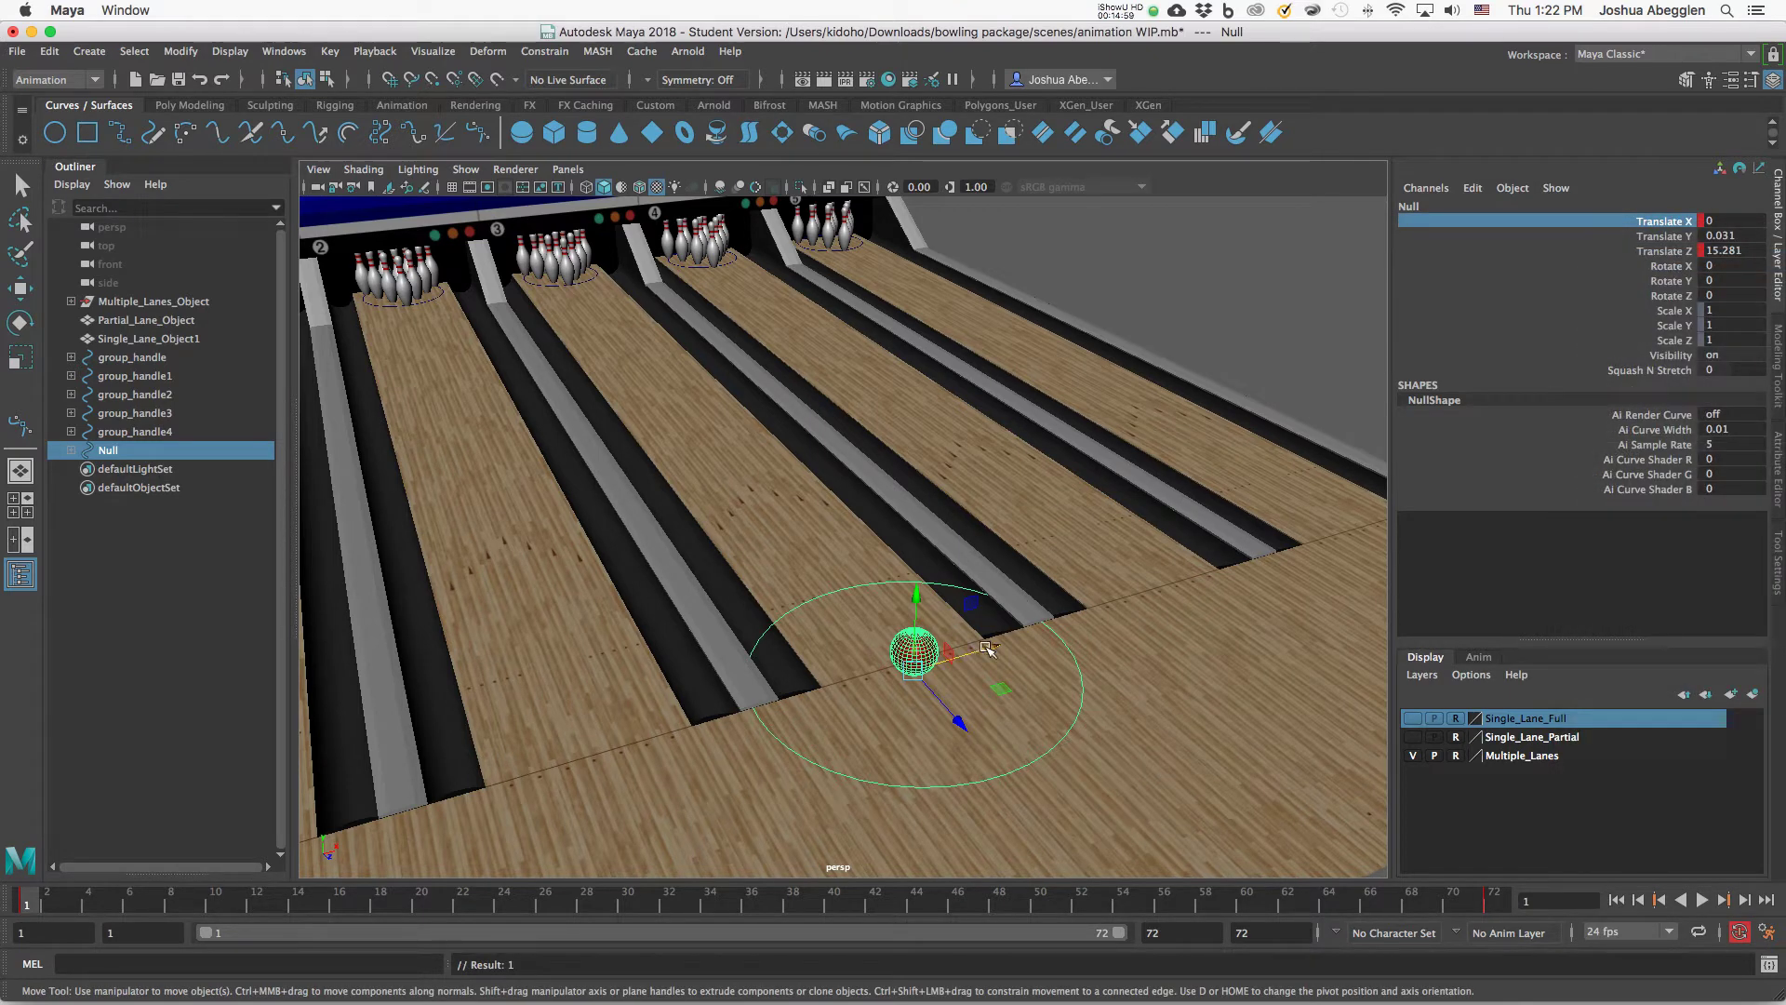
Angle the ball's path by moving the control curve to a Translate X of about 0.841 at frame 1 and -0.525 at frame 72.
drag(988, 650, 1047, 611)
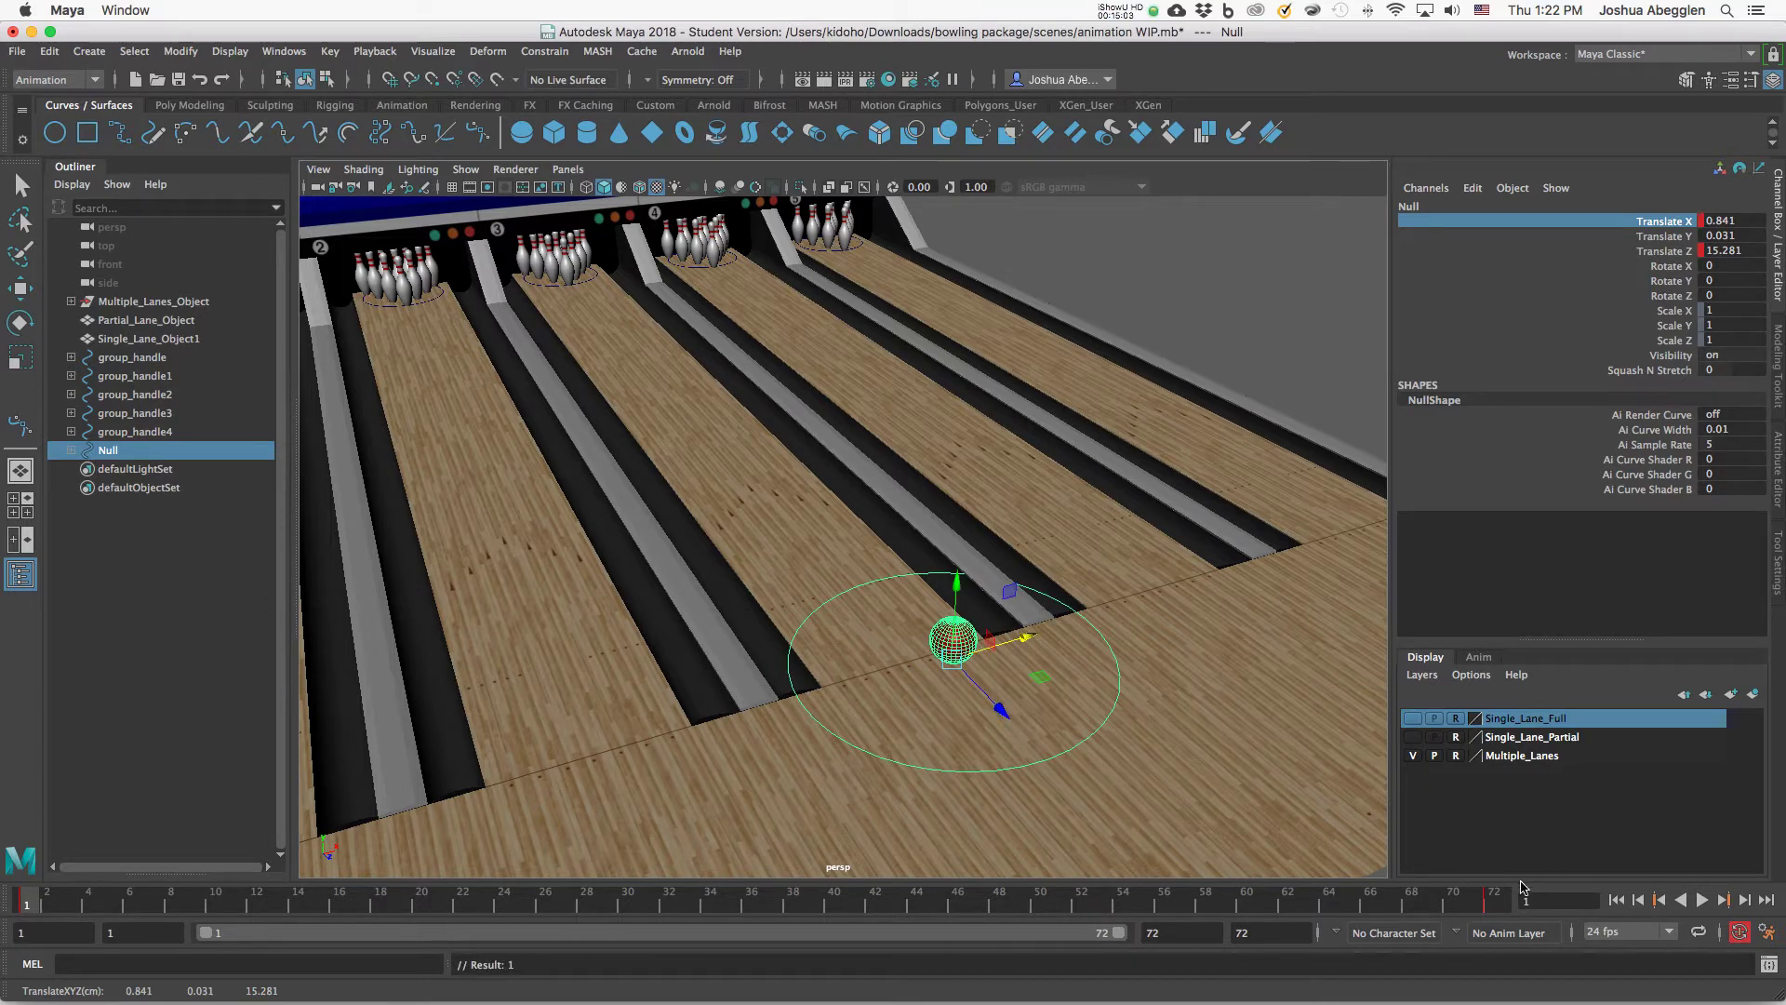
click(1520, 893)
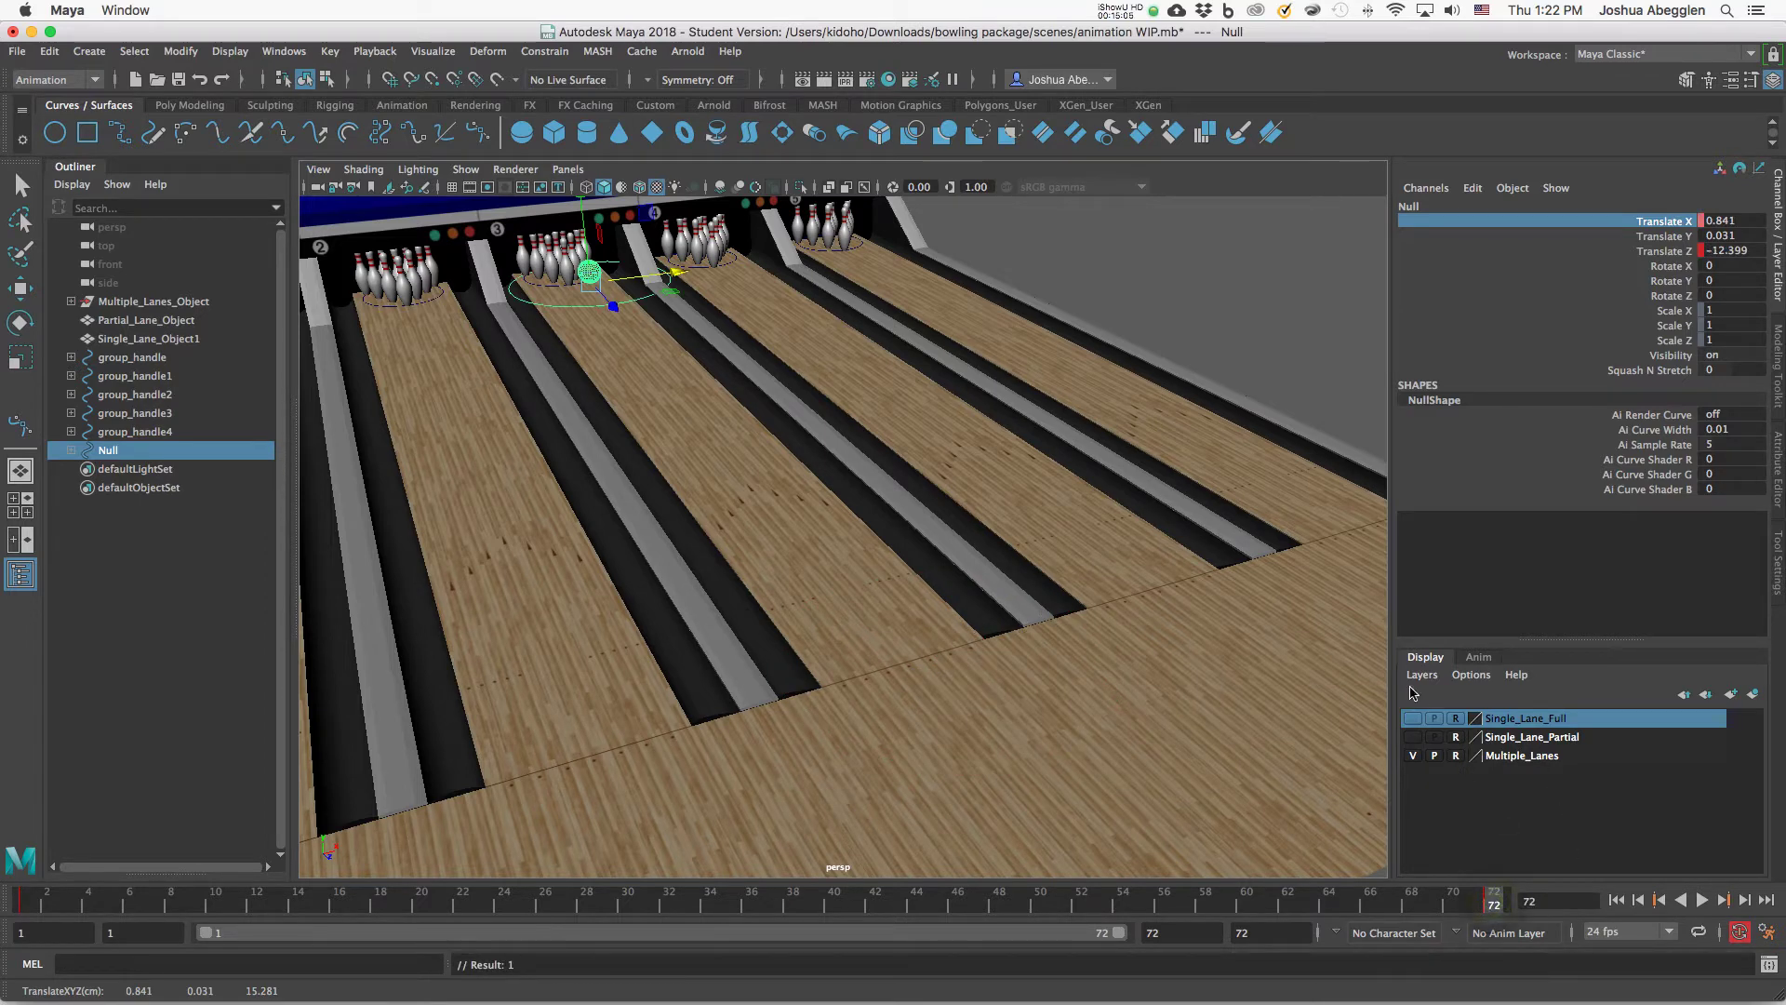
drag(673, 273, 644, 284)
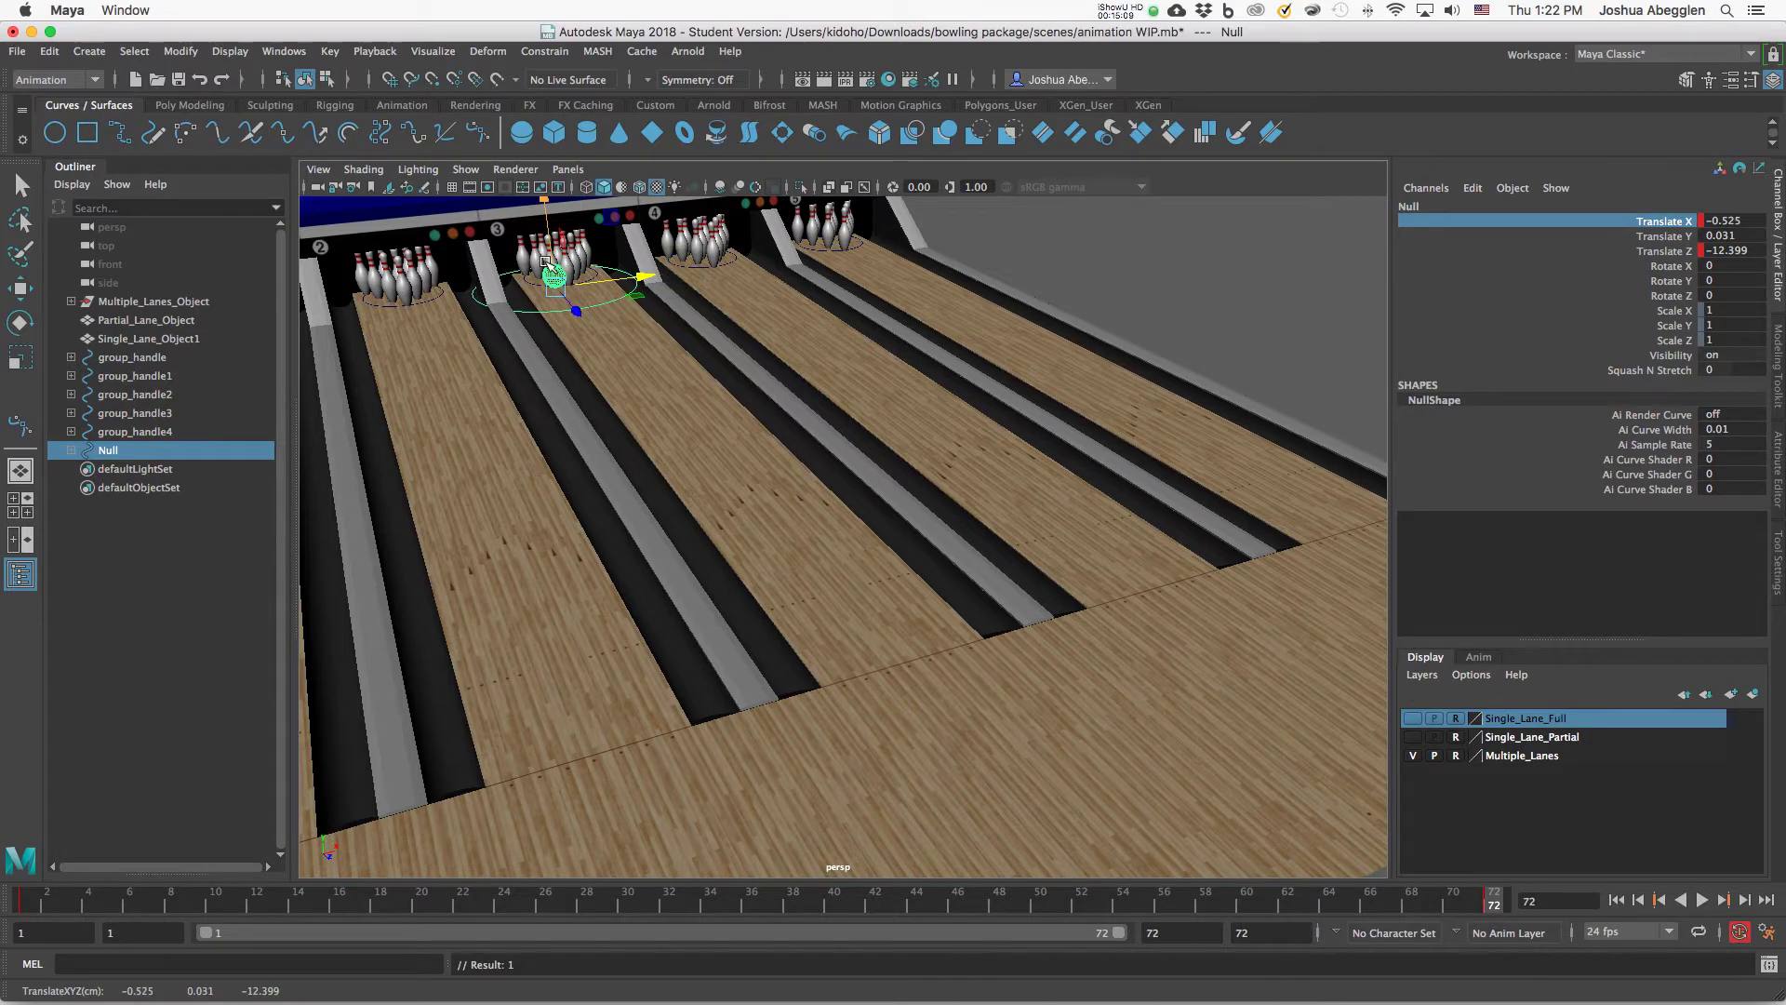
Curve the ball's path by moving the control curve to a Translate X of about -1.612 at frame 36.
click(752, 907)
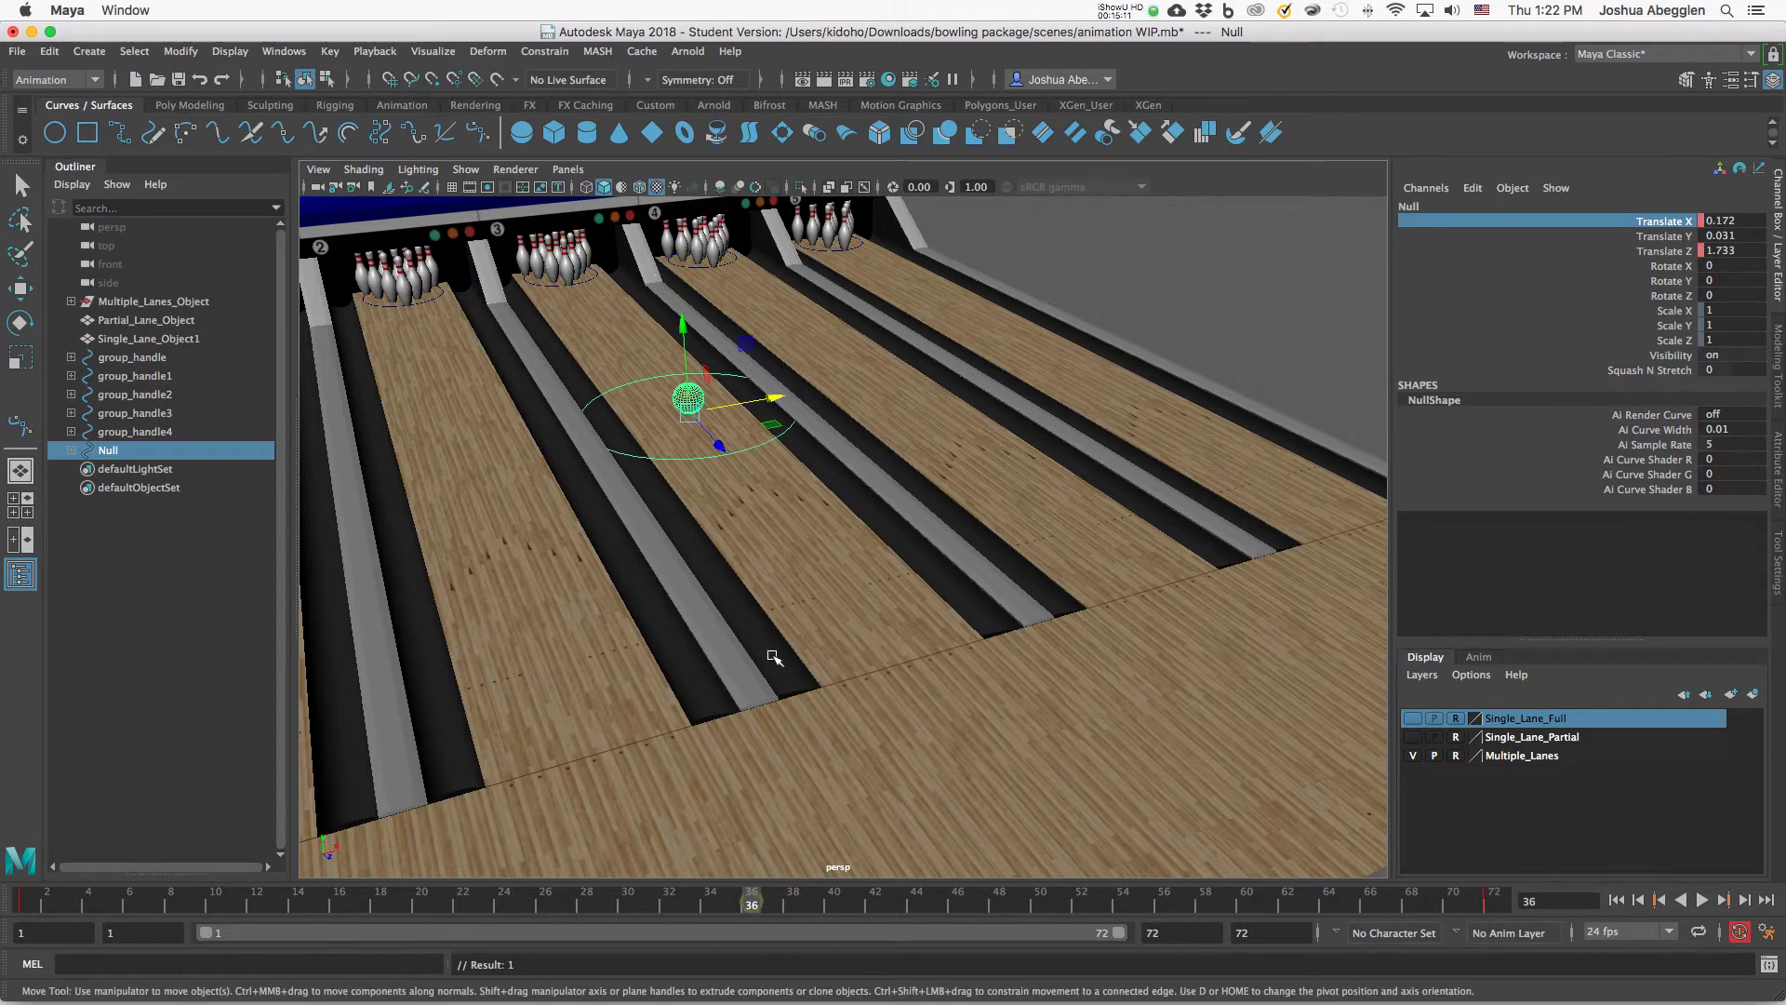
drag(772, 398, 728, 413)
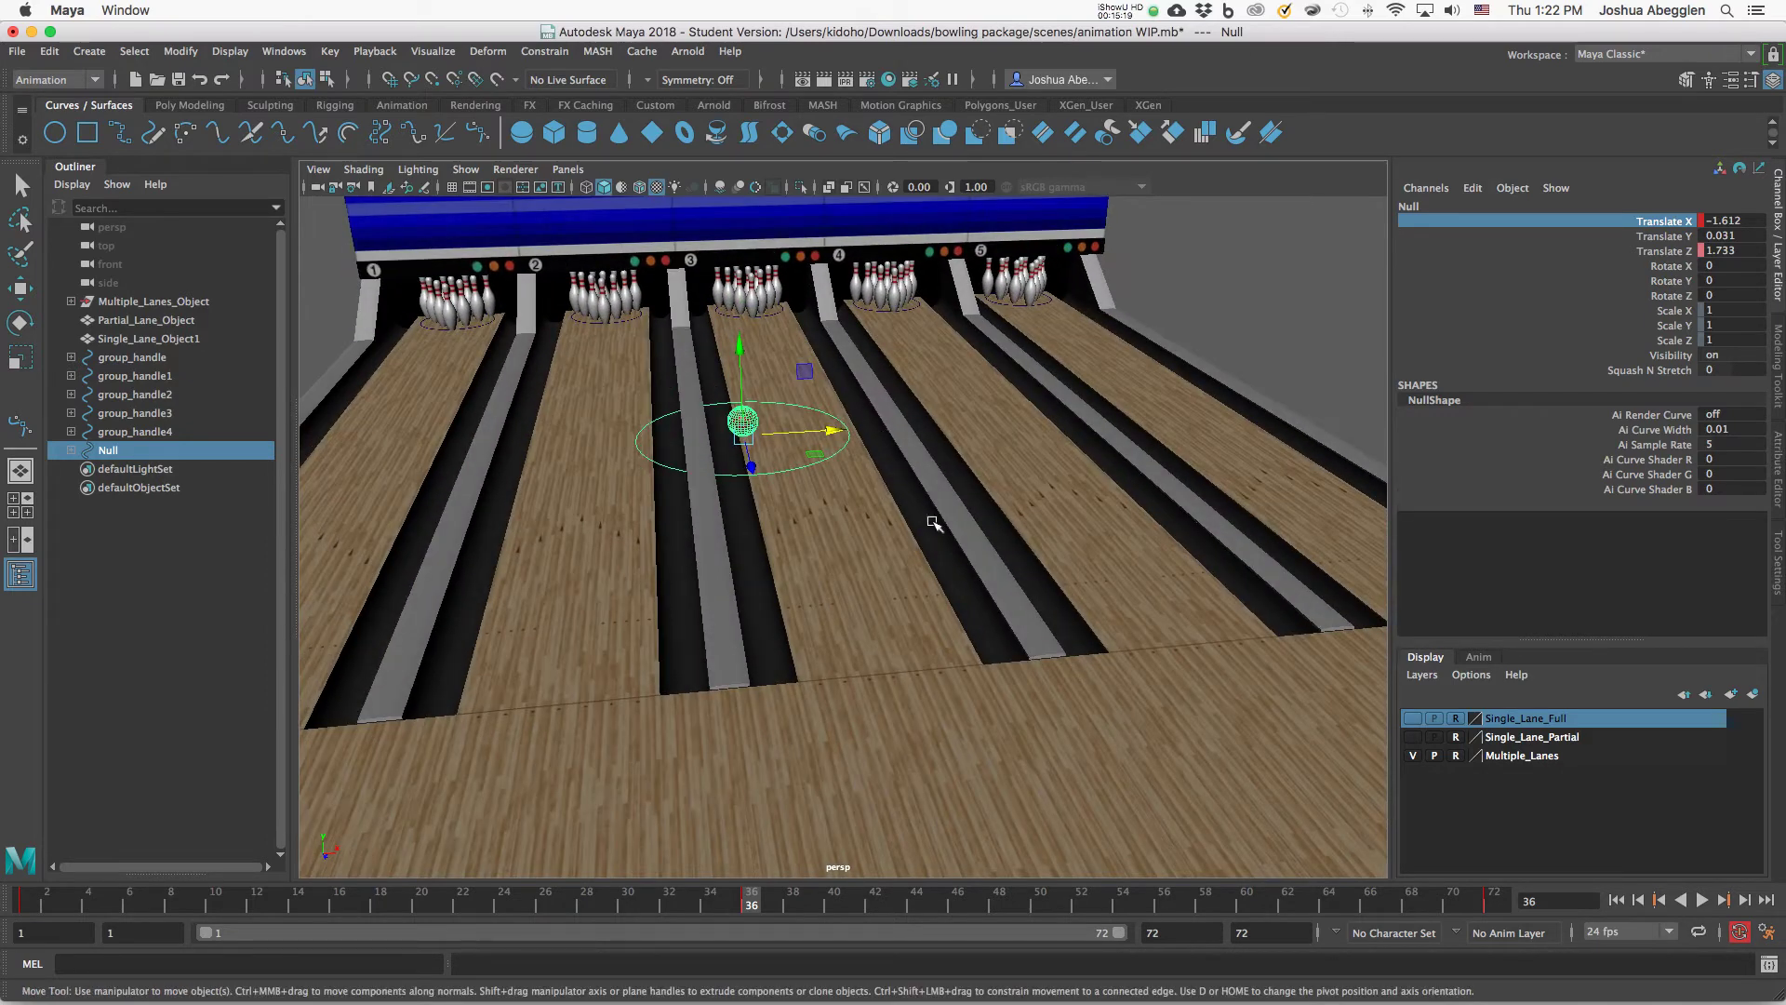
alt+middle_drag(933, 556, 957, 527)
alt+right_drag(957, 527, 925, 554)
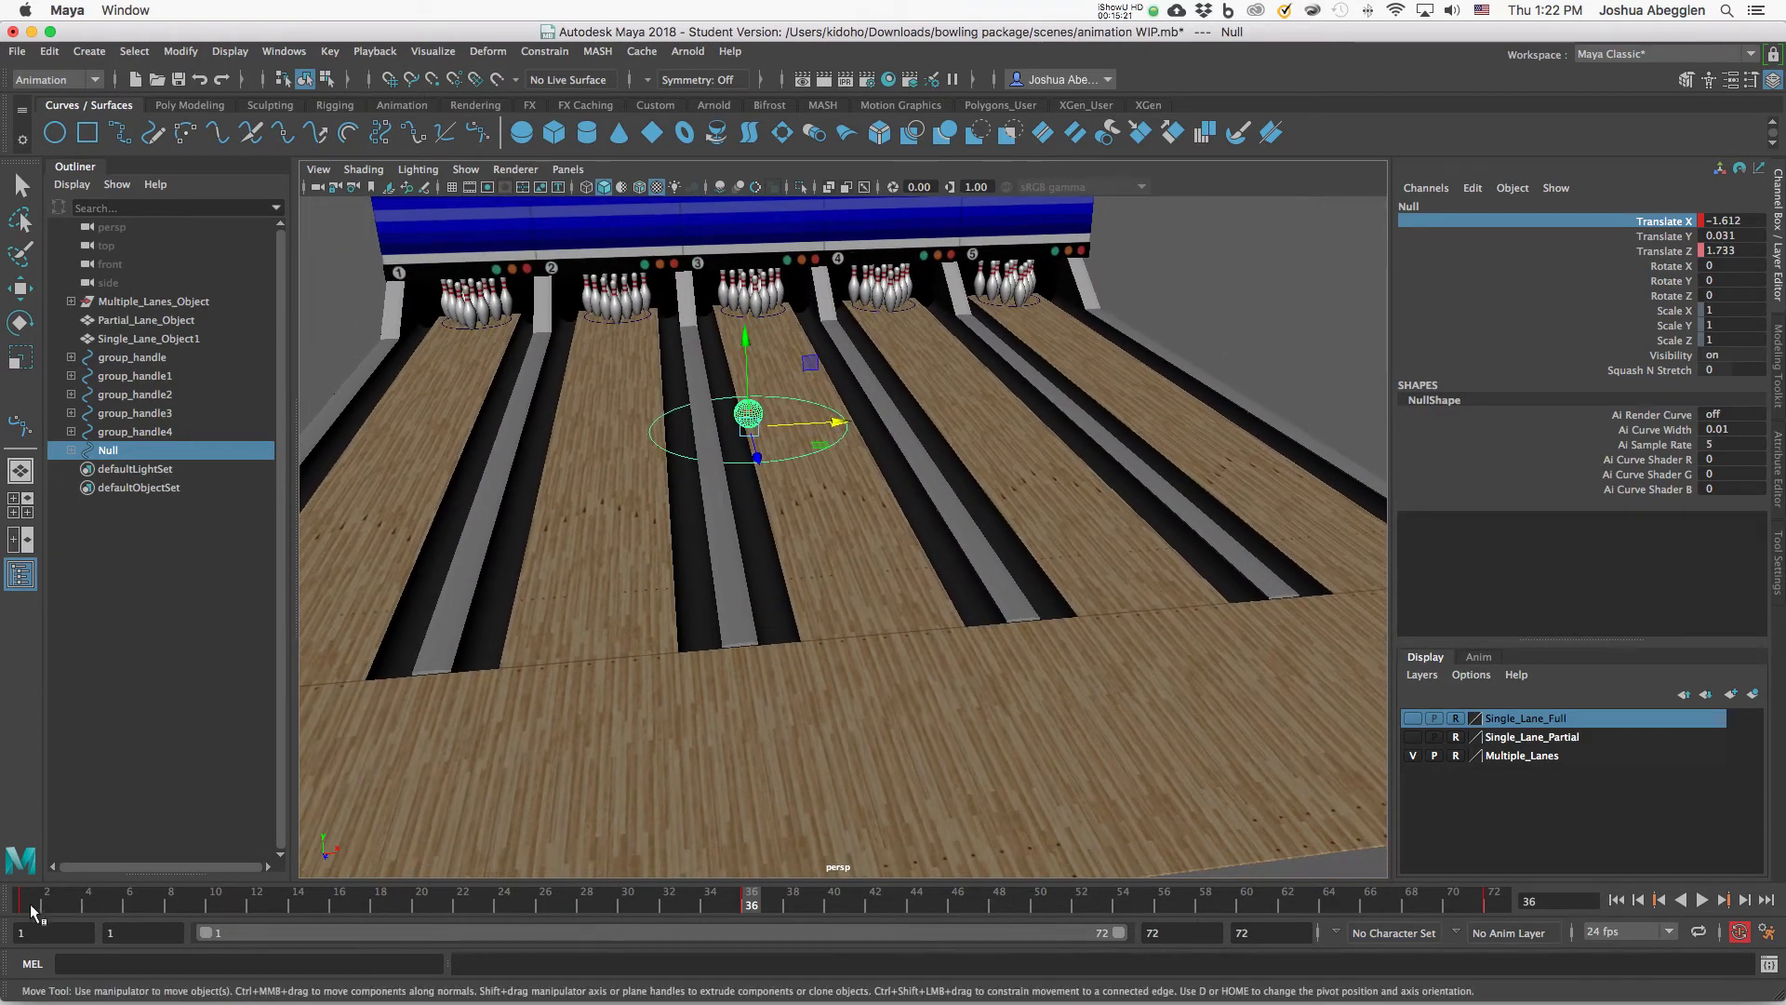
Scrub through the ball's curved roll and back to frame 1, play it, stop playback, and clear the selection.
drag(30, 902, 1206, 900)
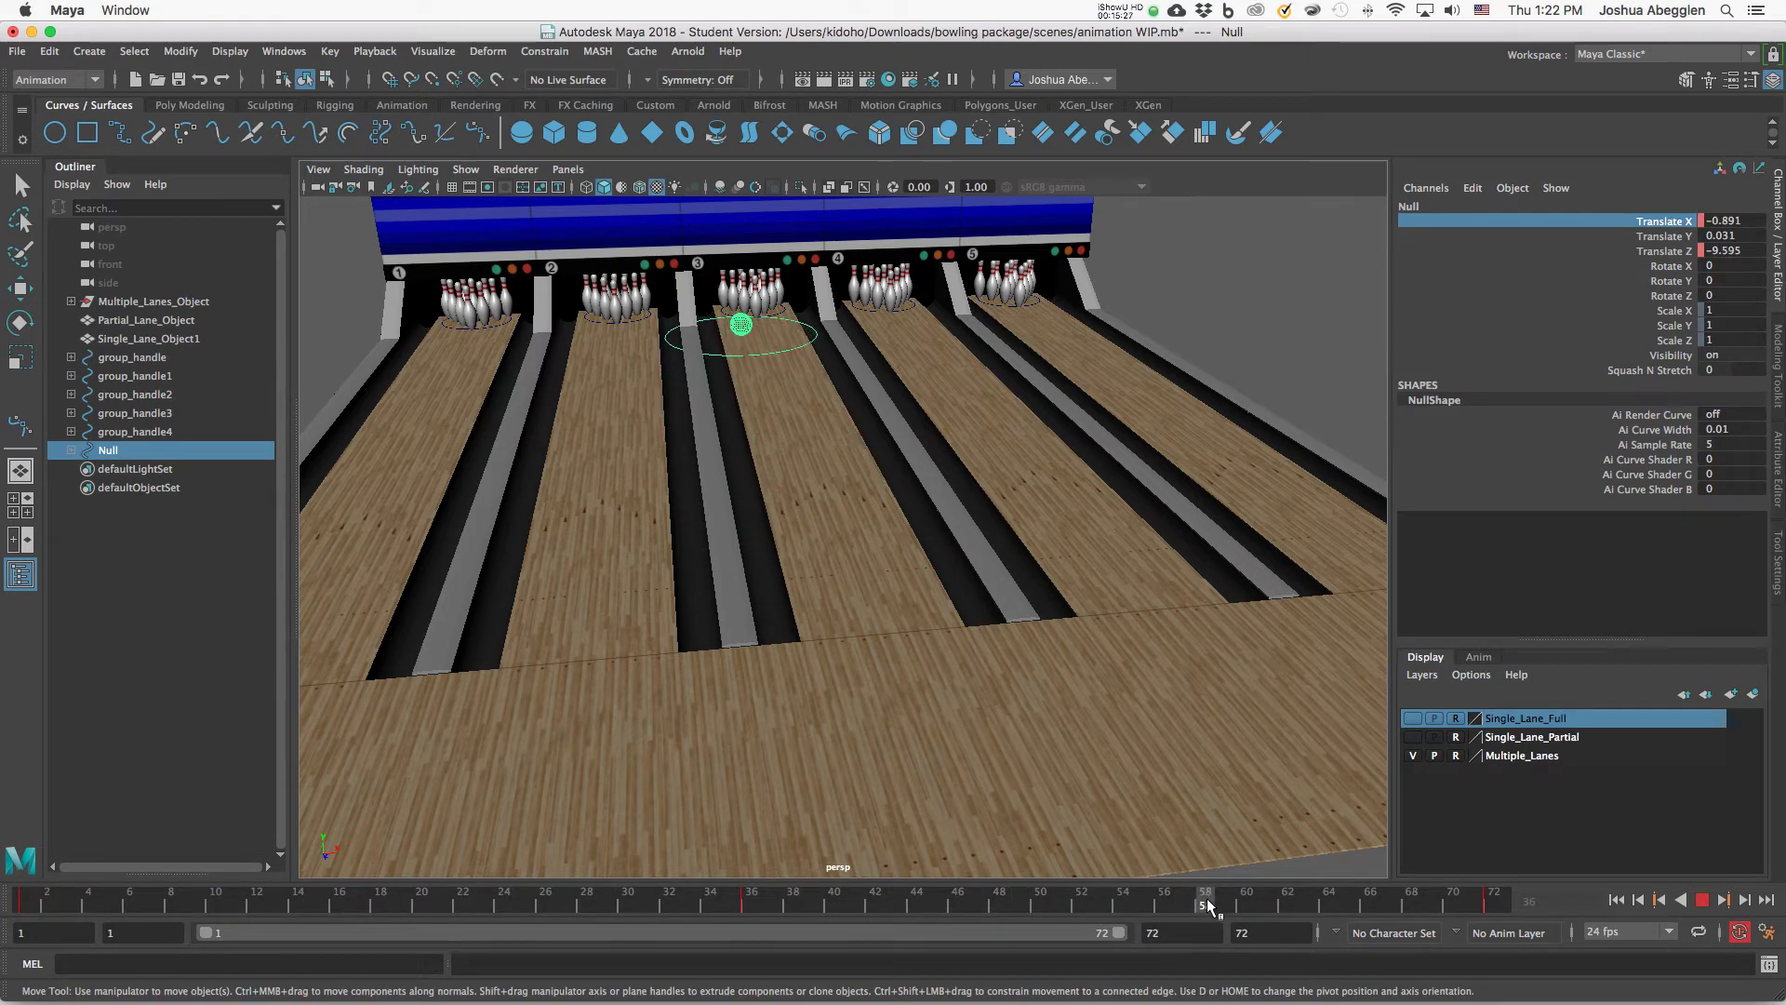
drag(1207, 897, 26, 900)
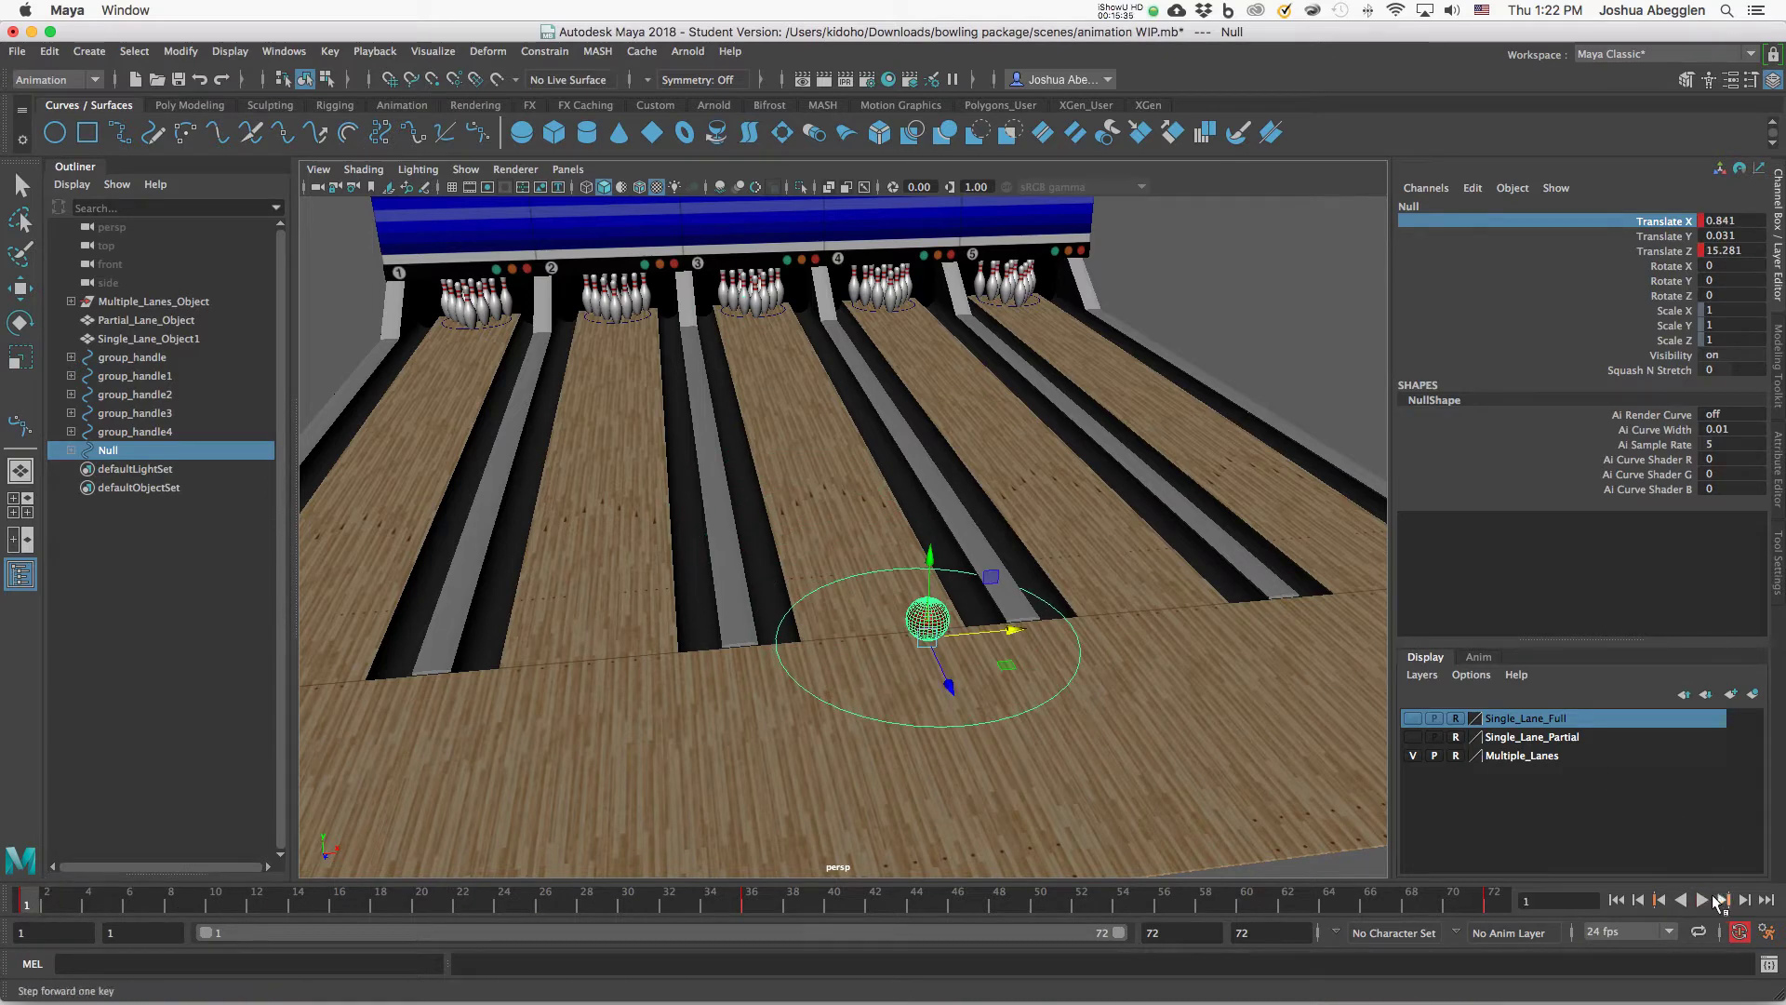
click(1703, 900)
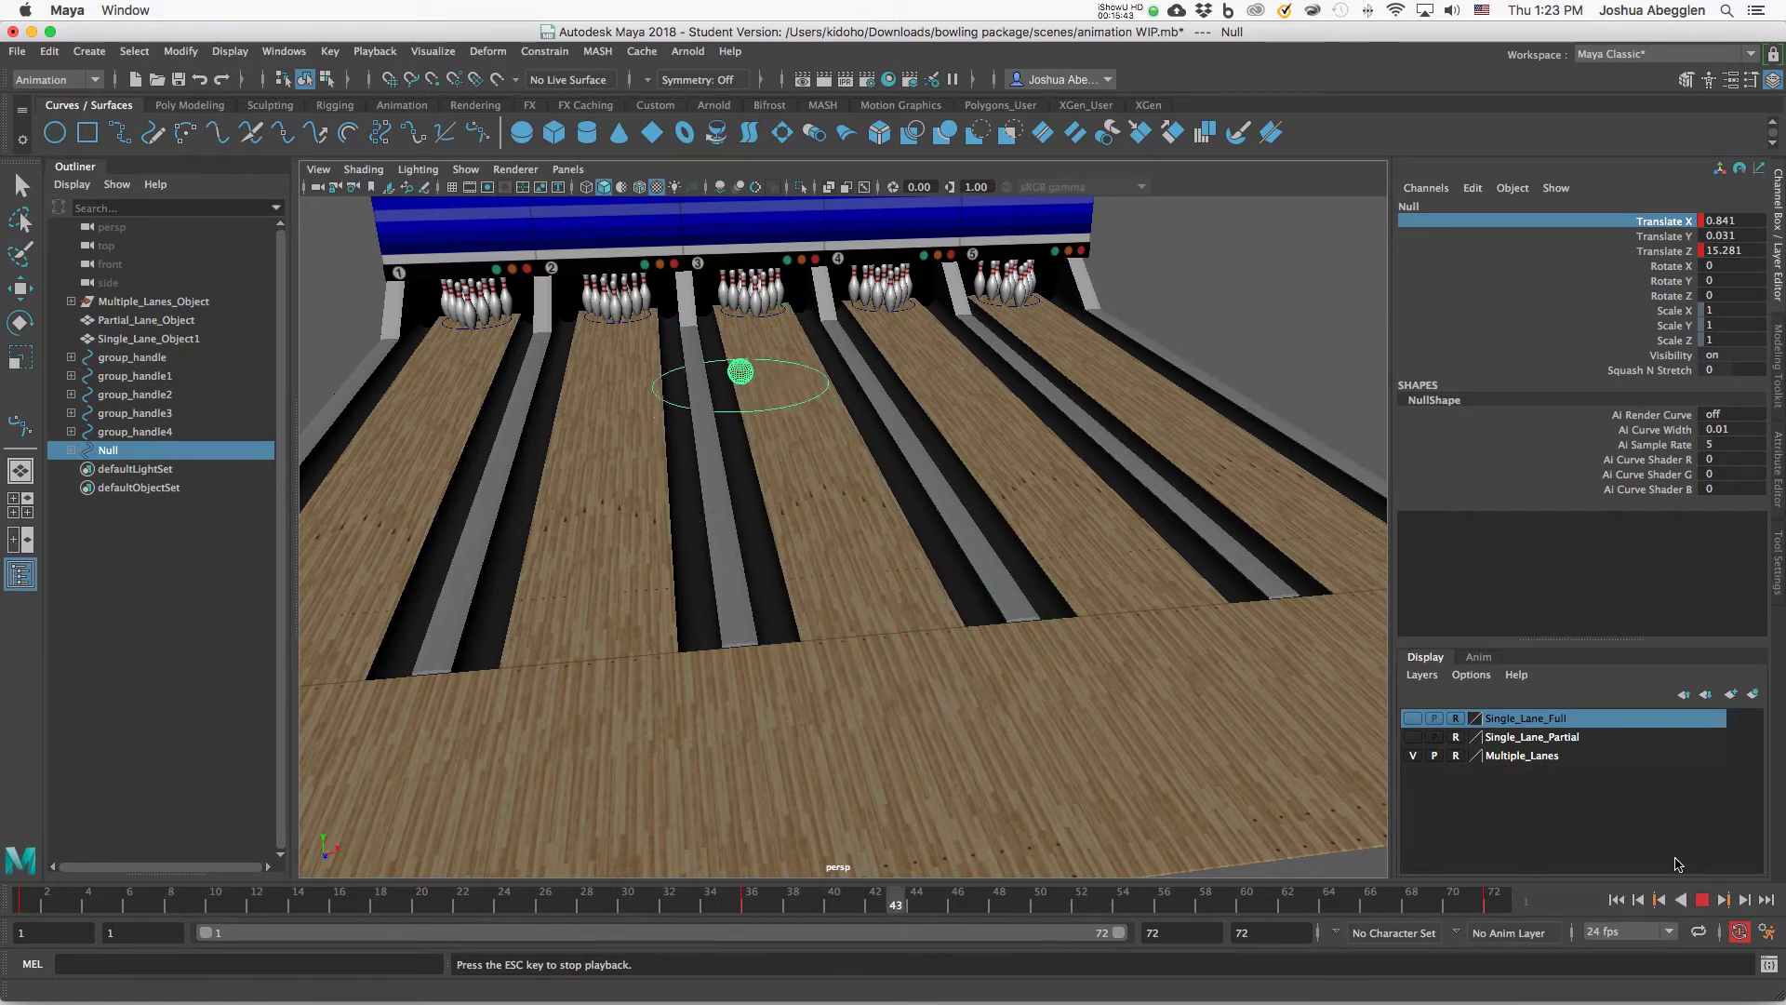
key(Escape)
click(899, 467)
key(w)
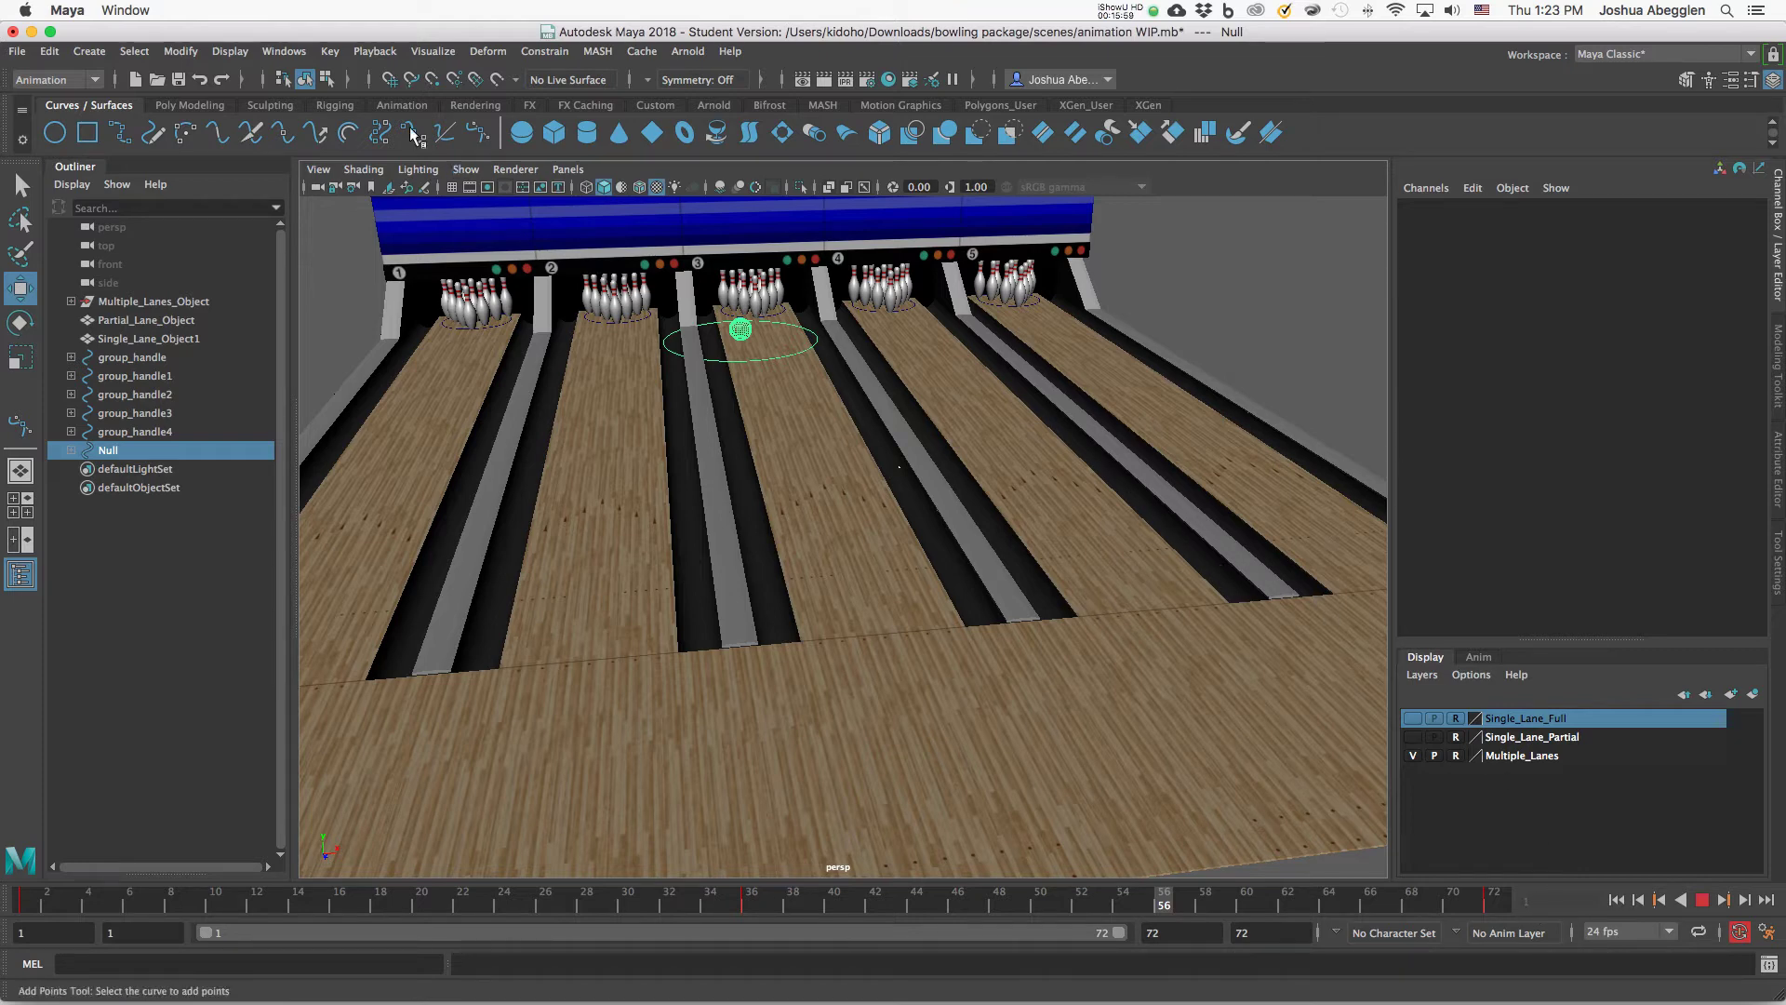
Dock an enlarged Graph Editor beneath the perspective view and load the ball control curve's animation curves in it.
click(293, 54)
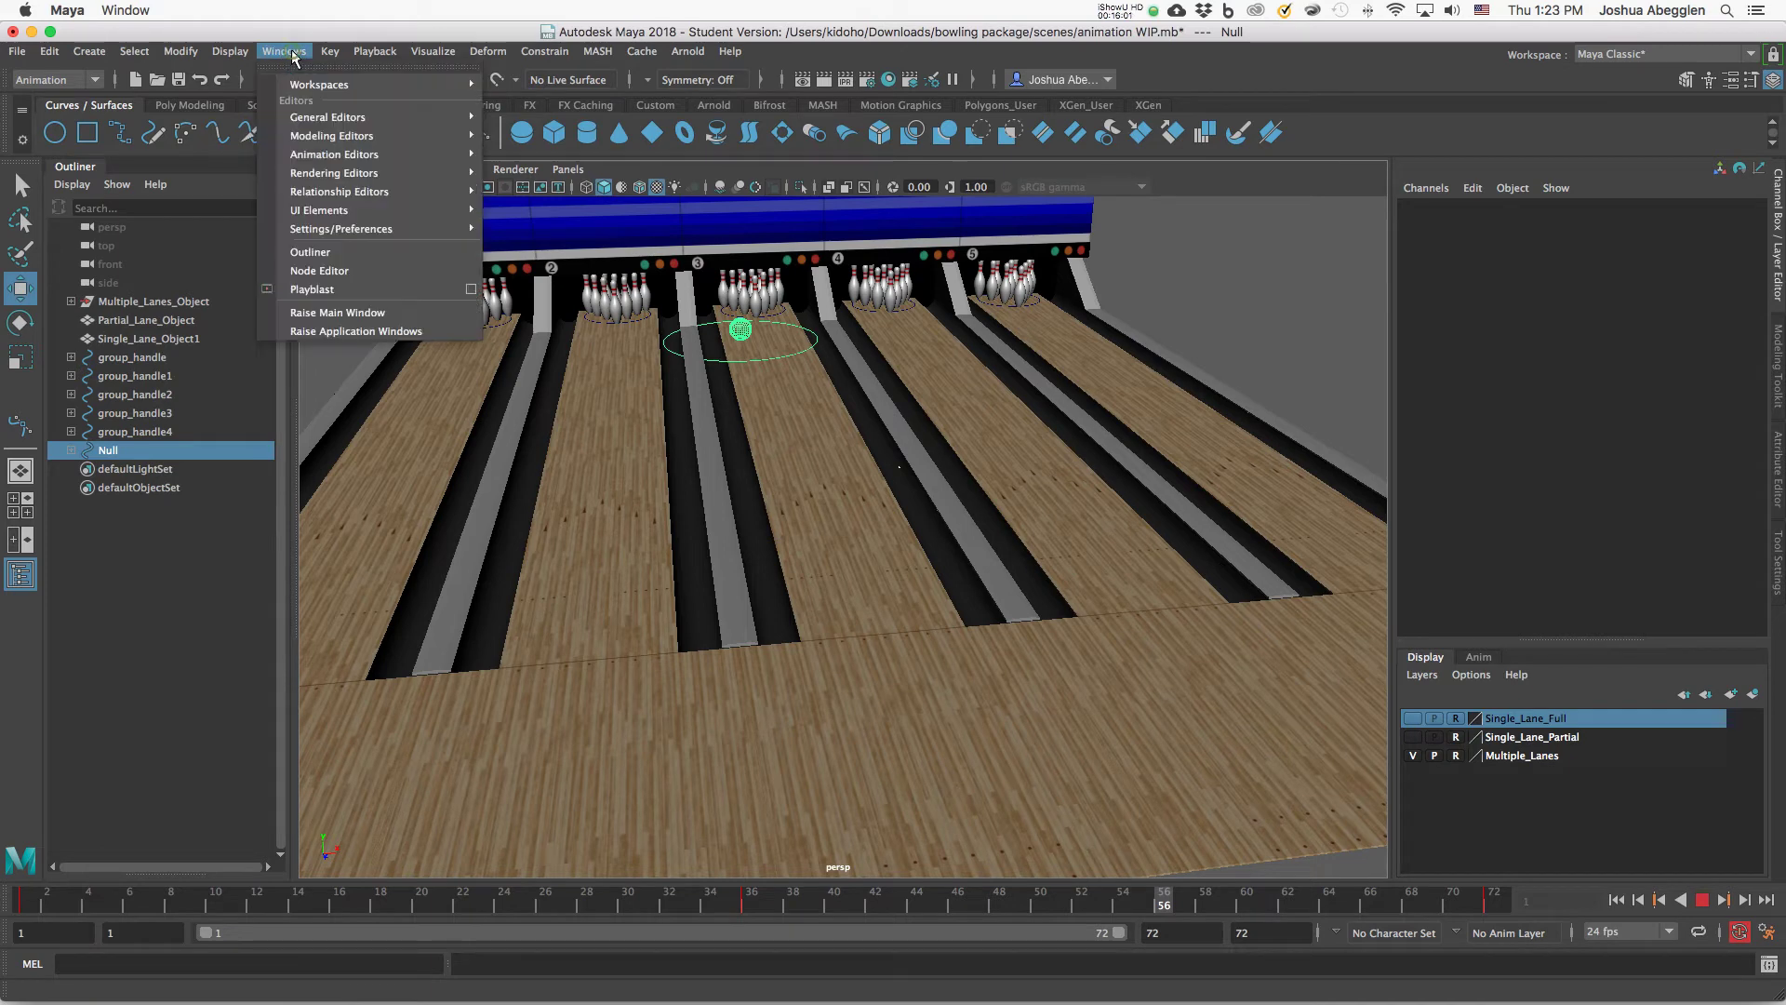
mouse_move(409, 154)
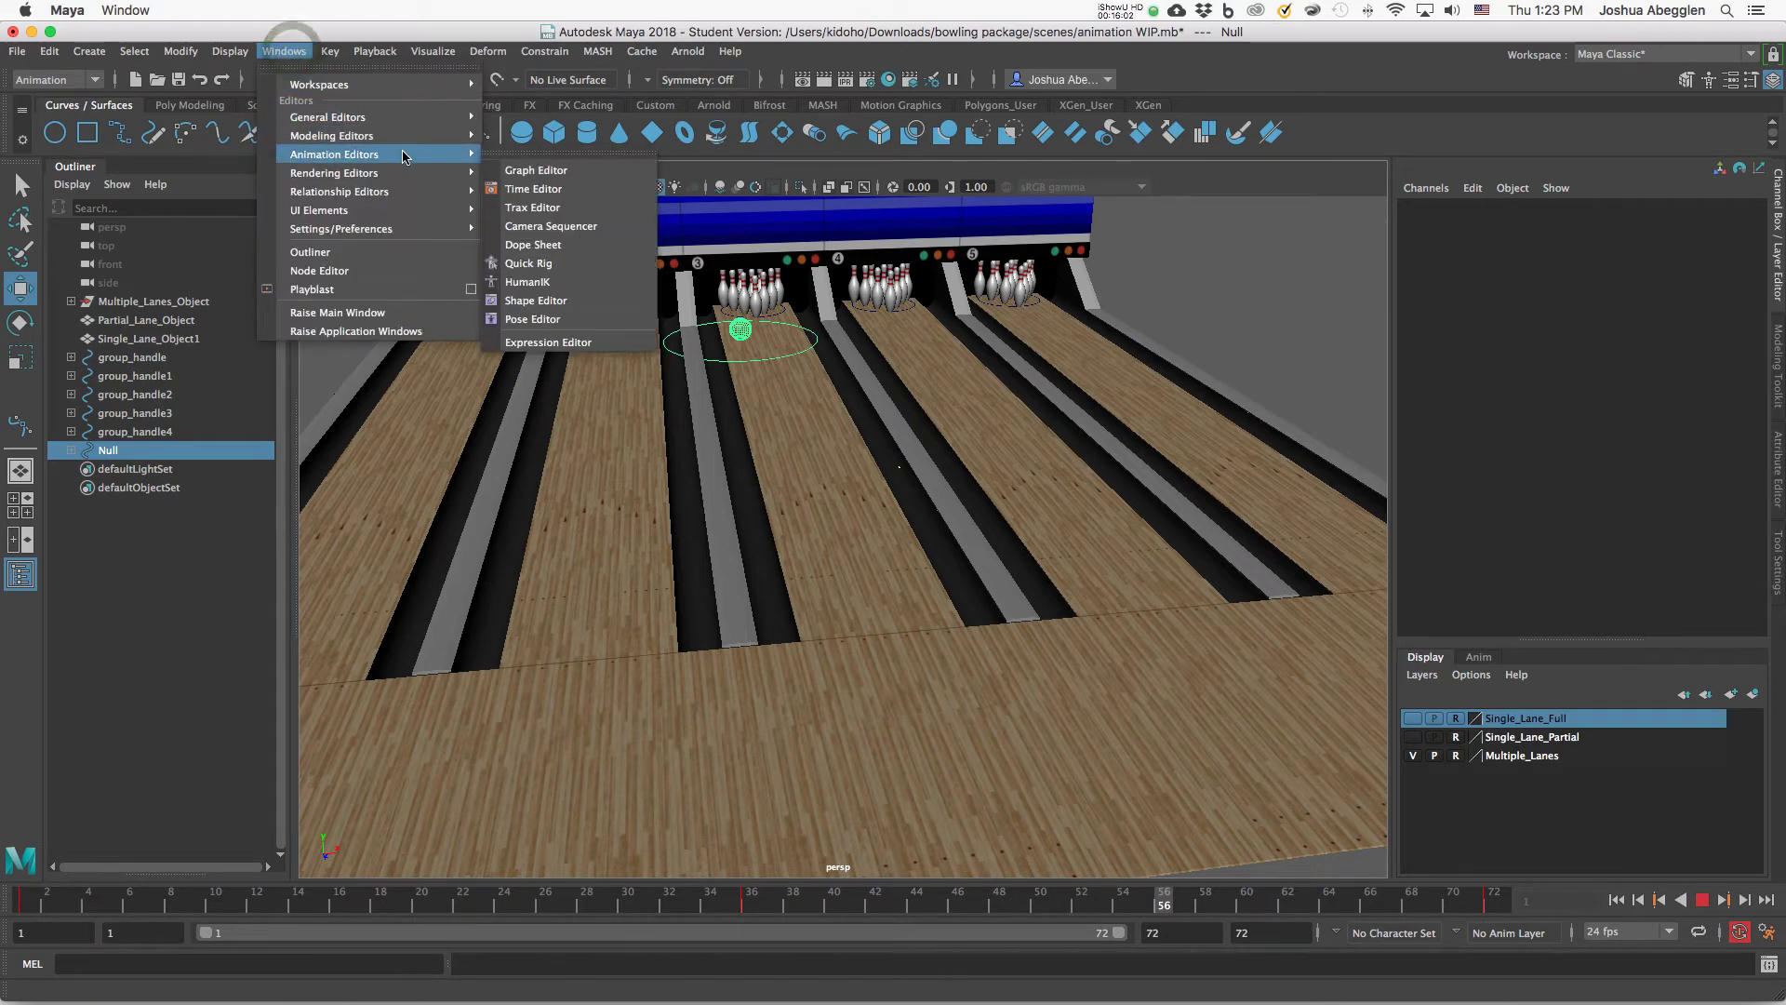
click(549, 173)
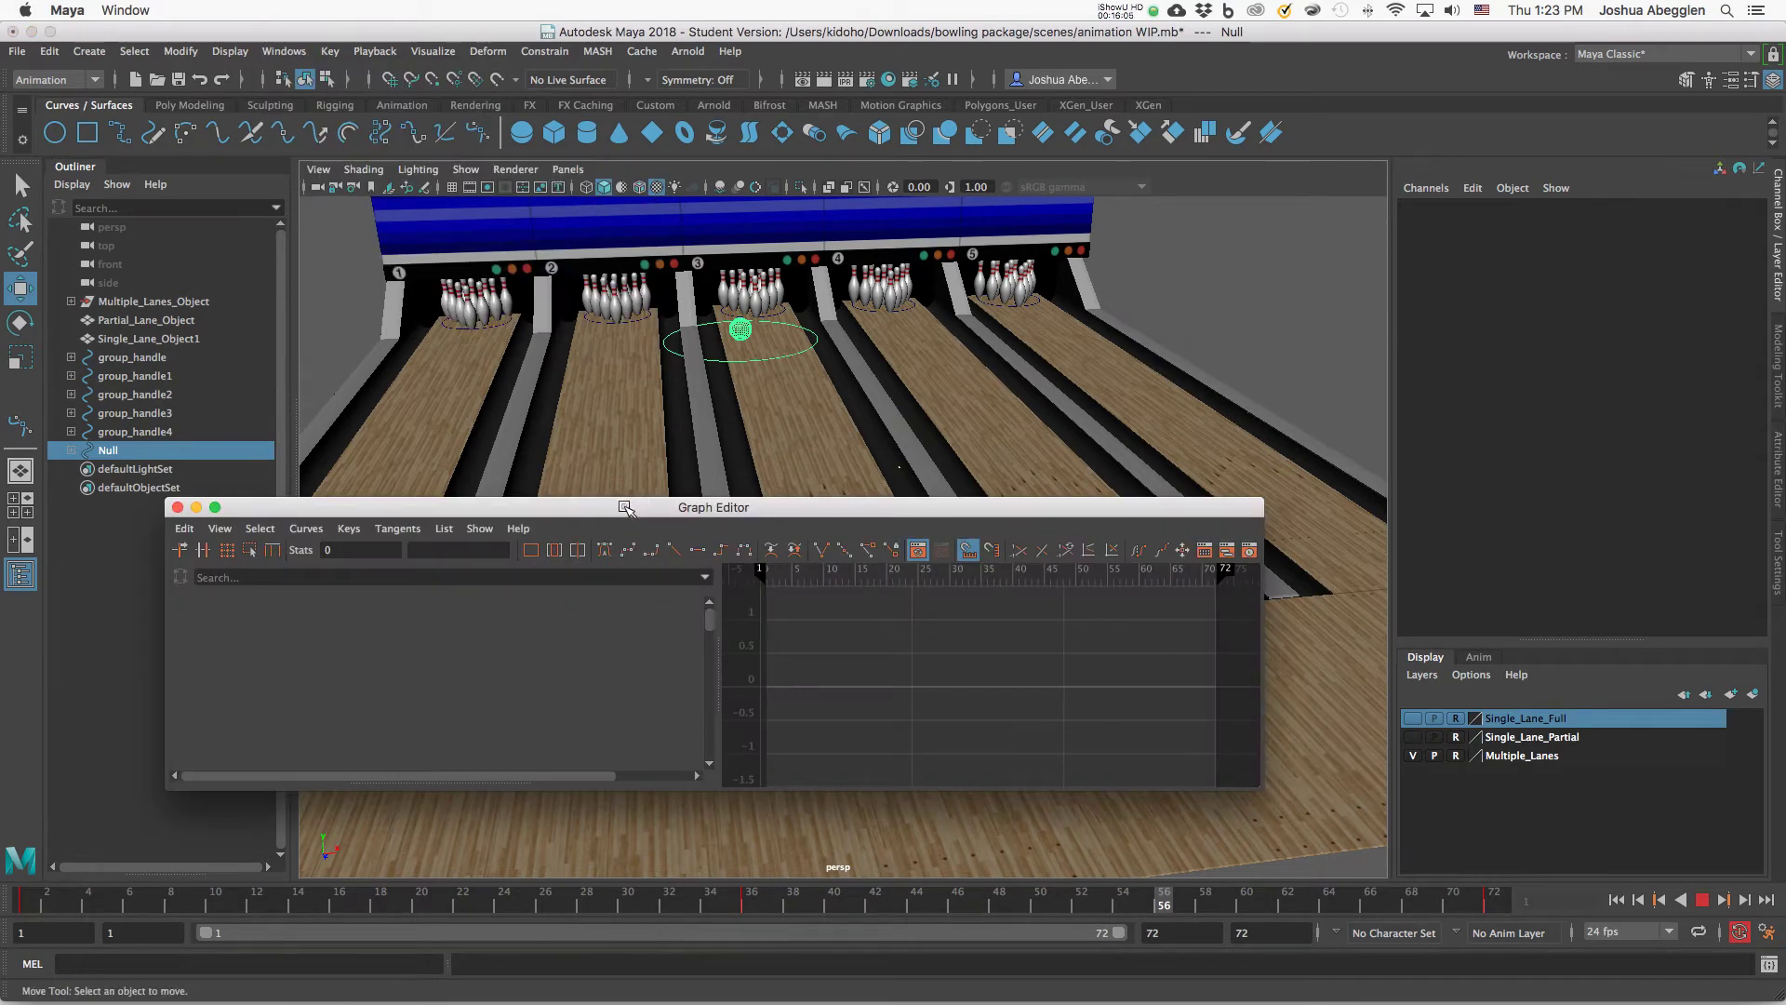
drag(625, 508, 567, 879)
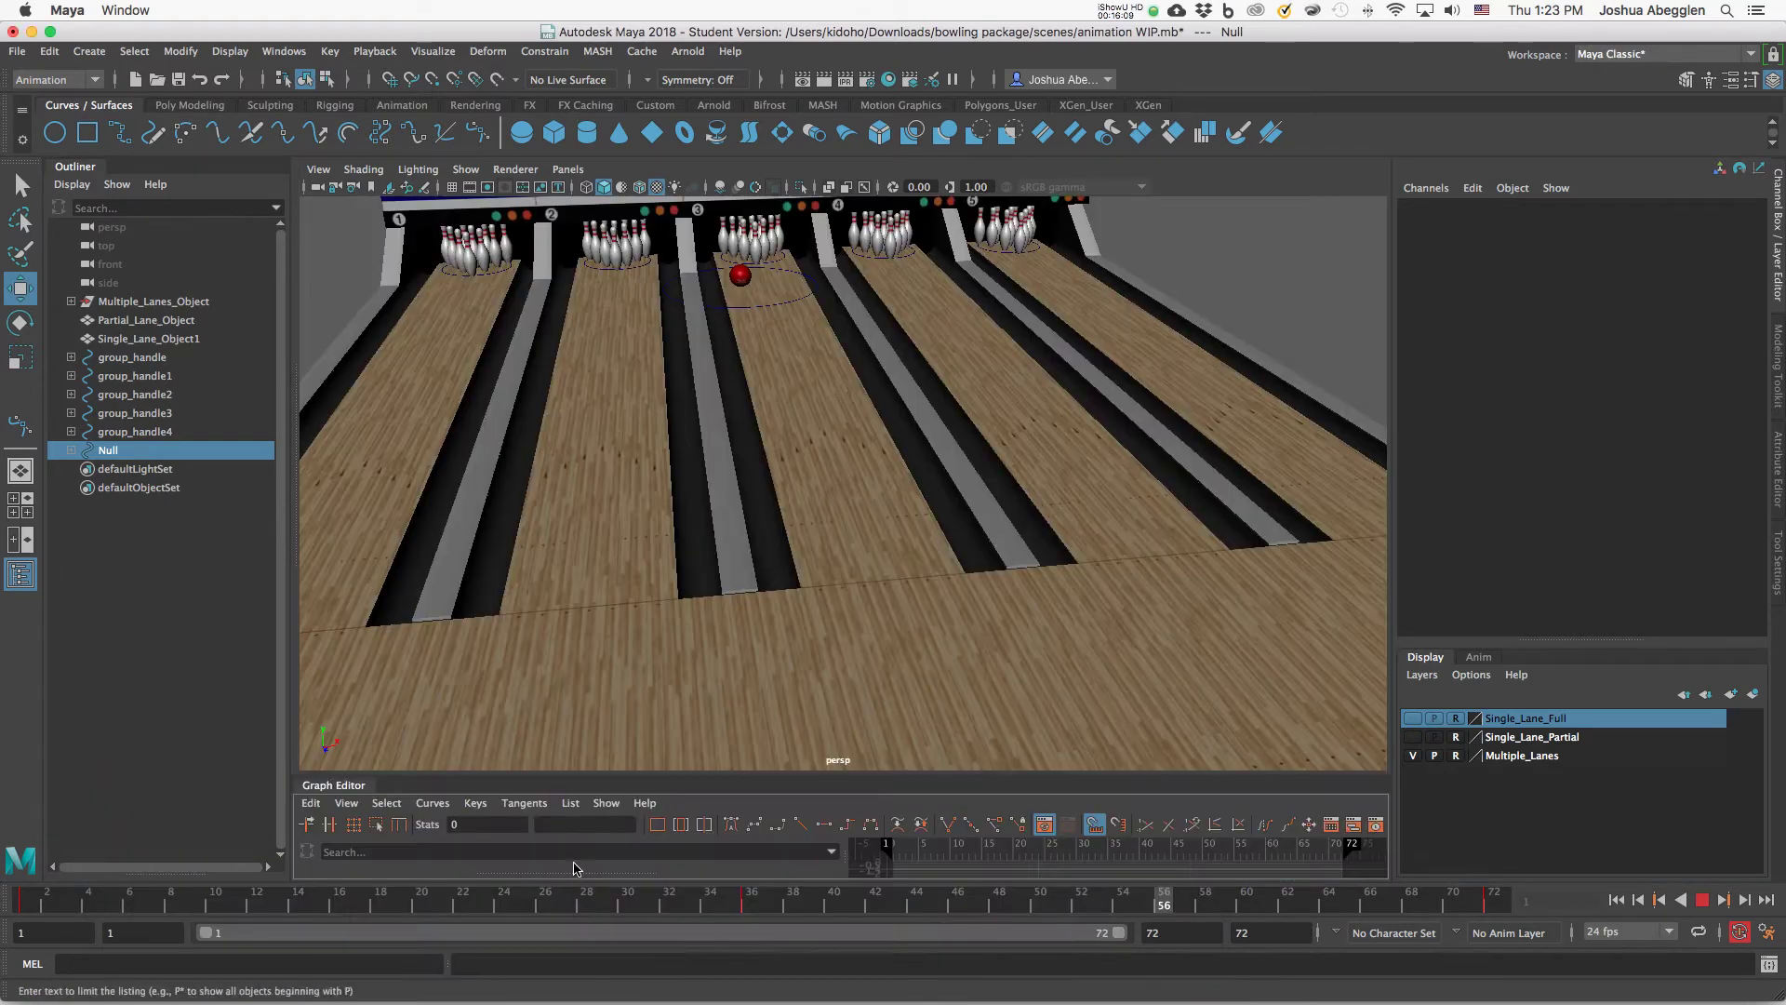
drag(919, 790, 941, 633)
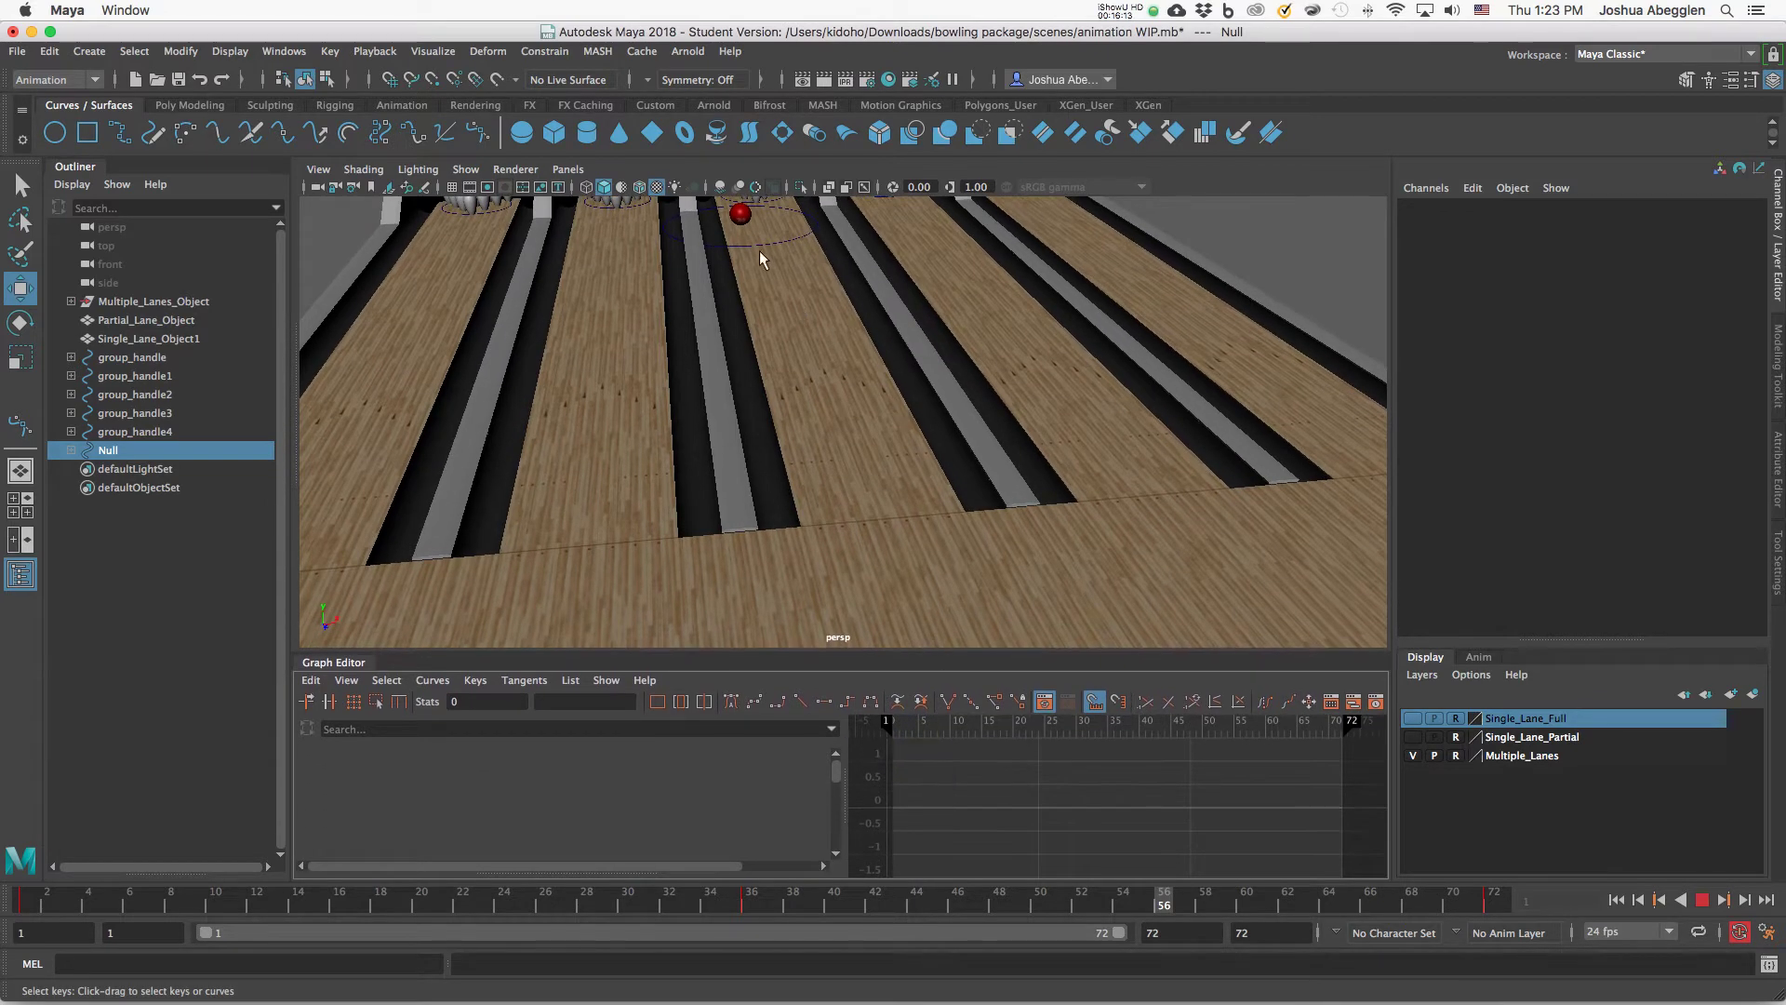
click(757, 247)
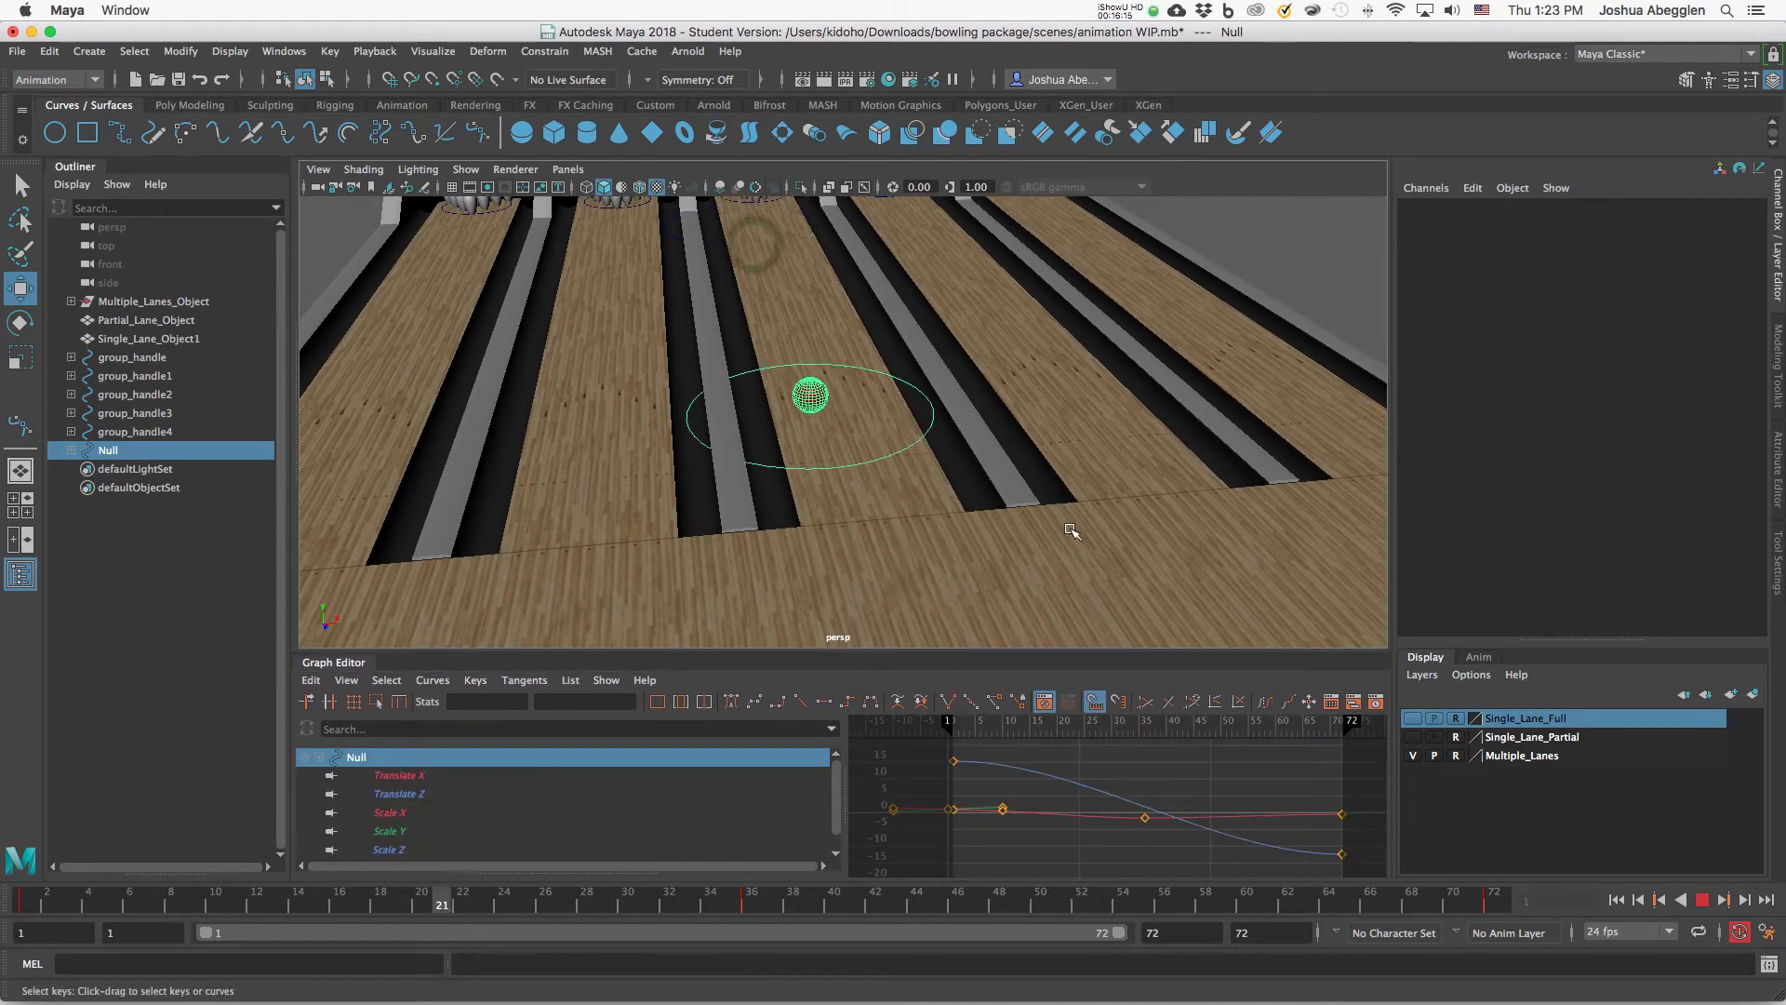
Steepen the incoming tangent of the Null's Translate Z key at frame 72 and play back the animation.
key(Escape)
key(f)
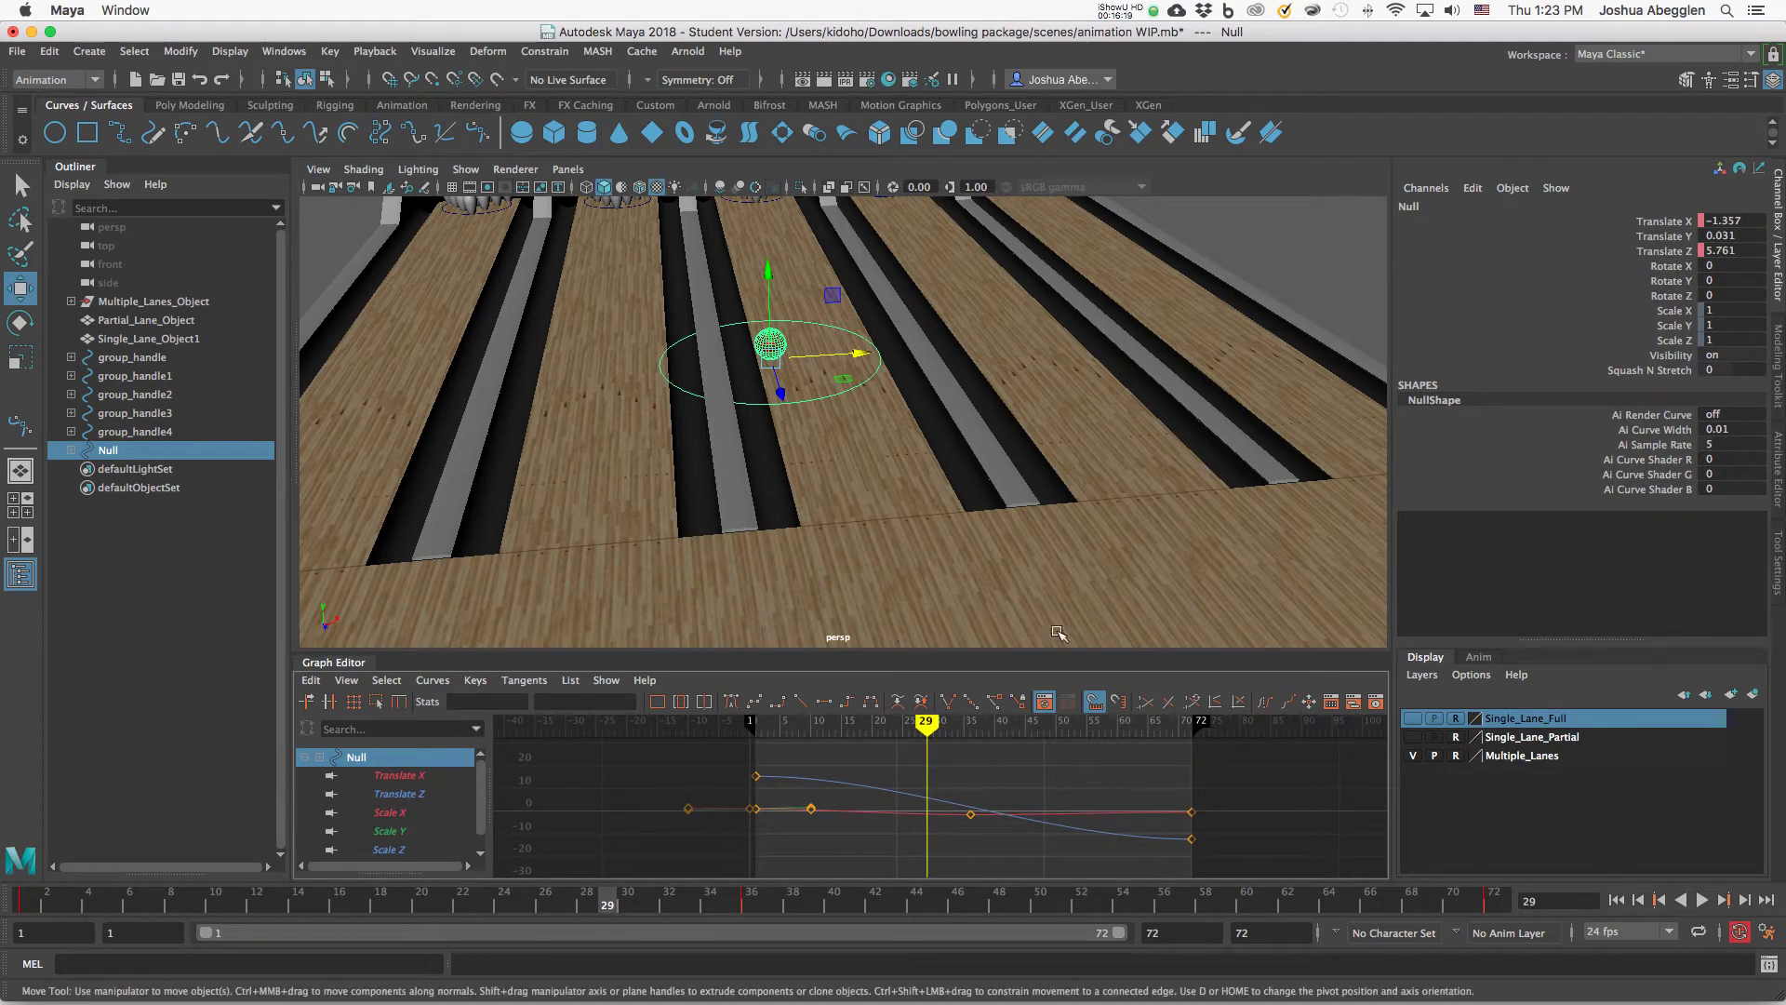
click(417, 776)
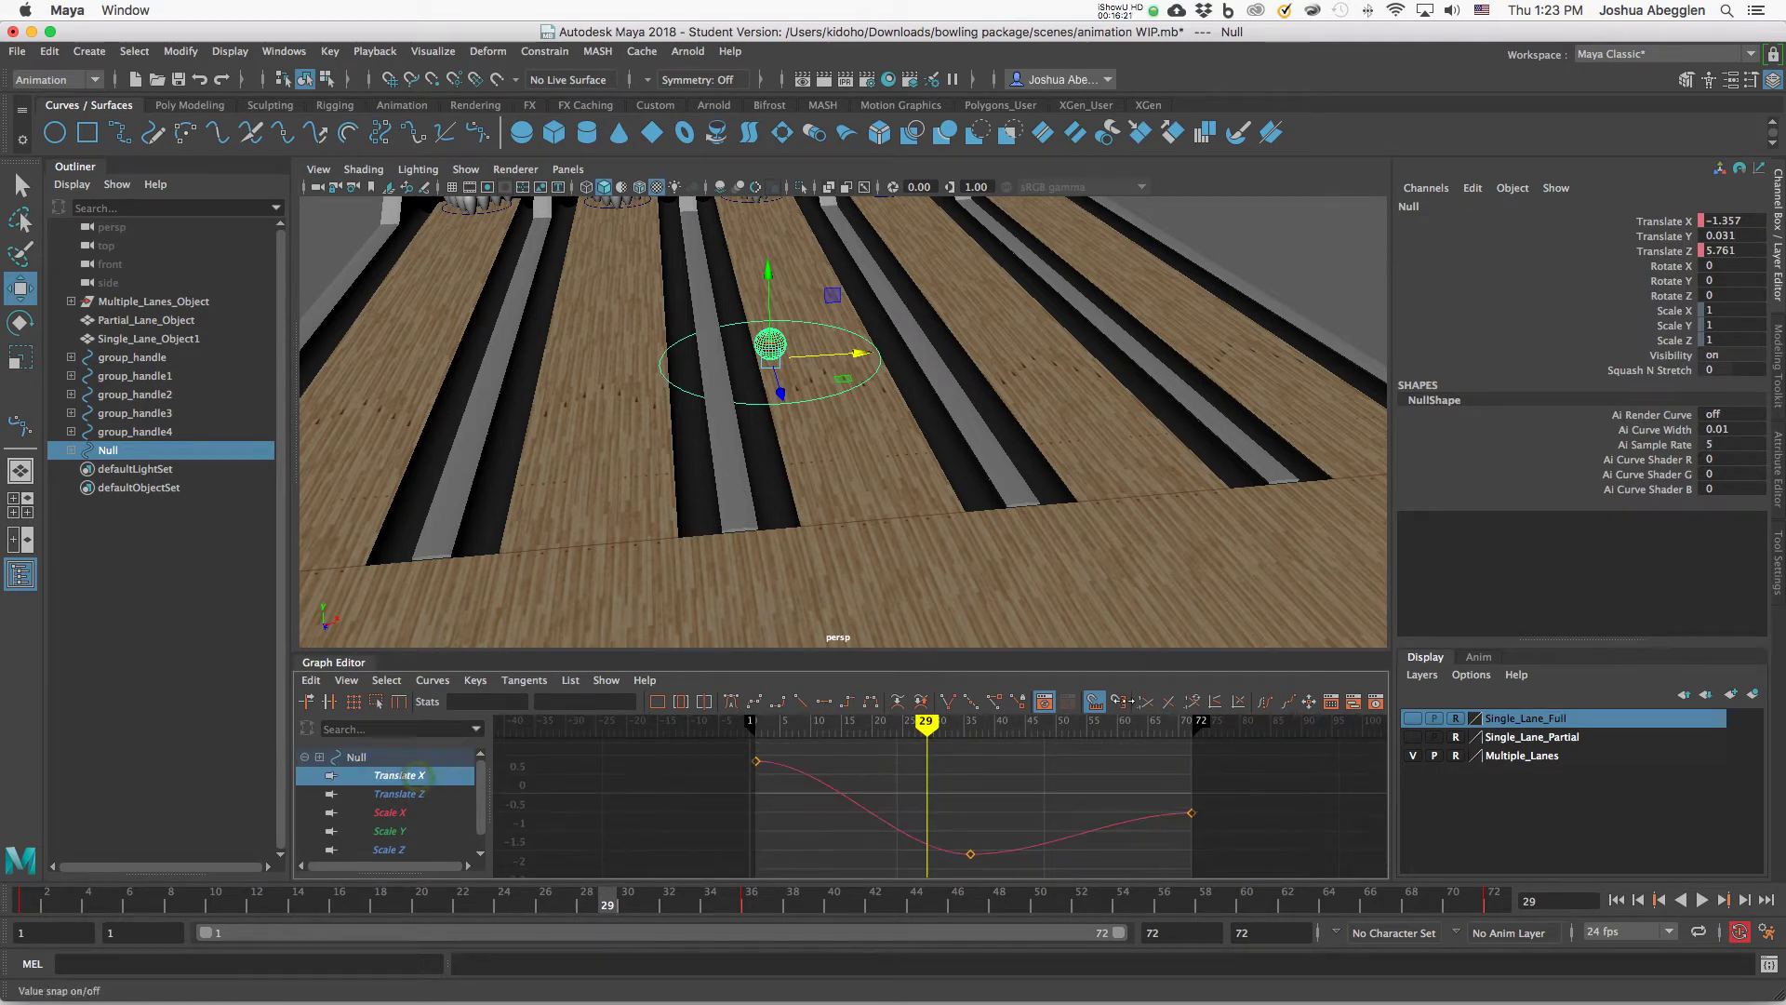
click(425, 795)
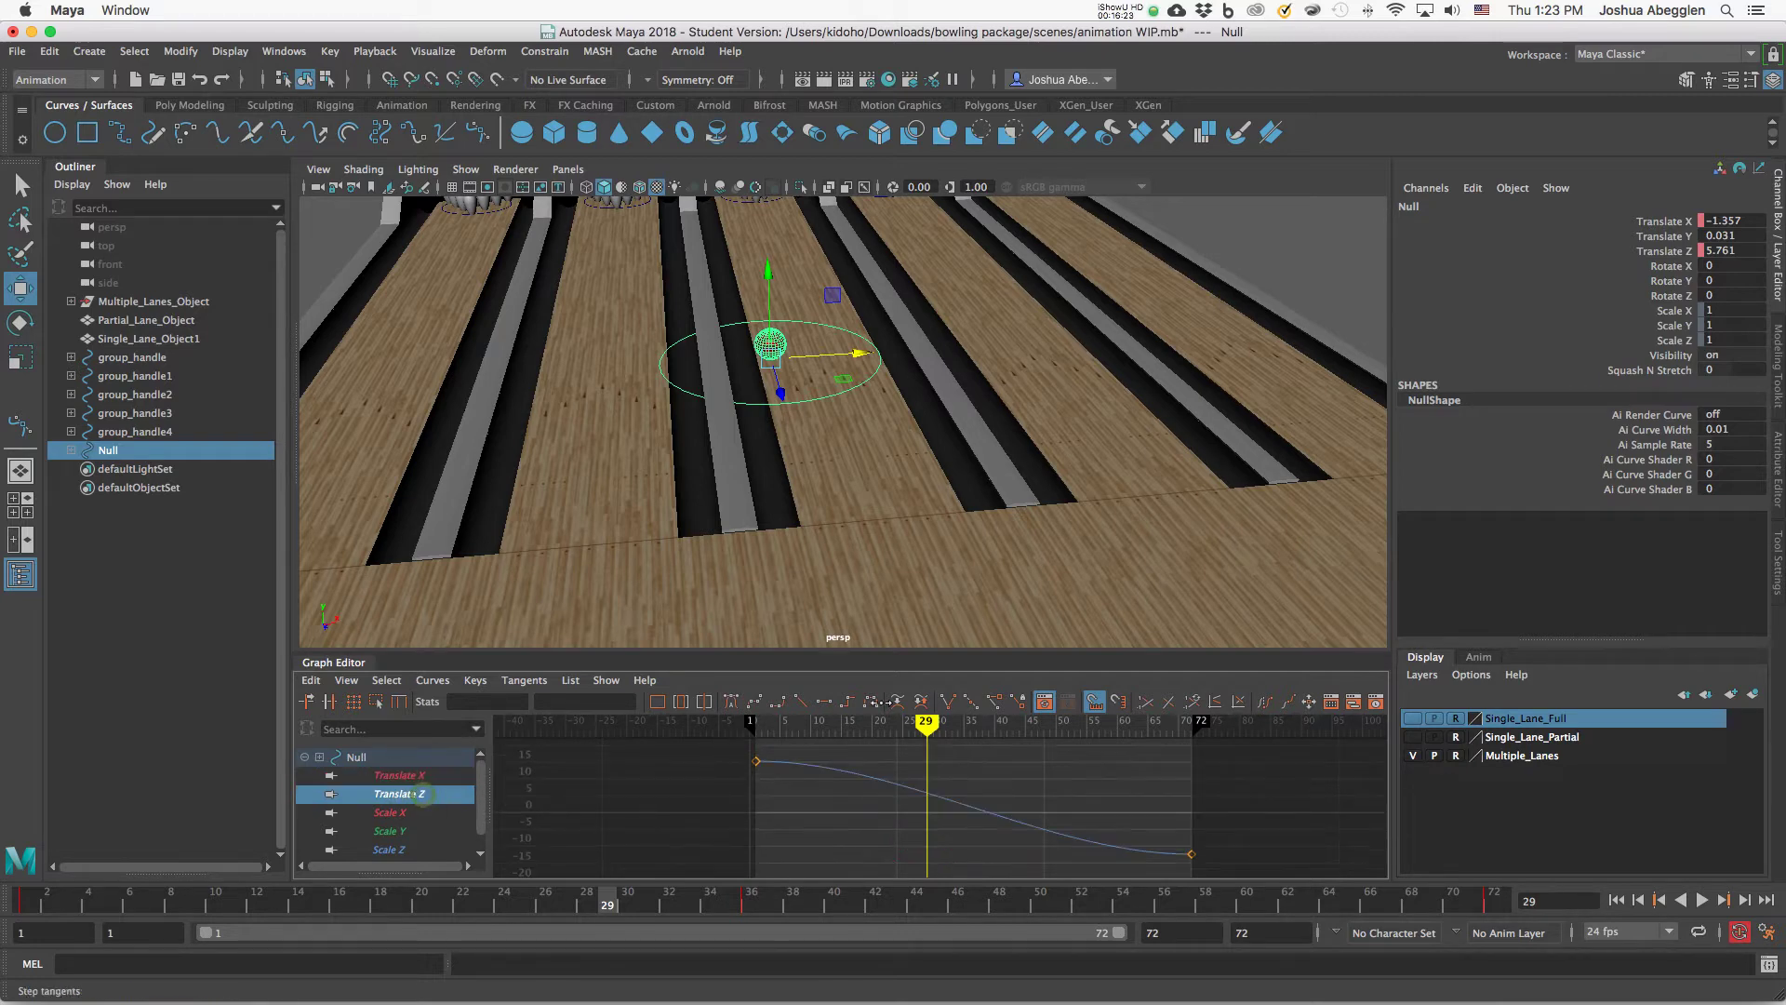
click(1191, 854)
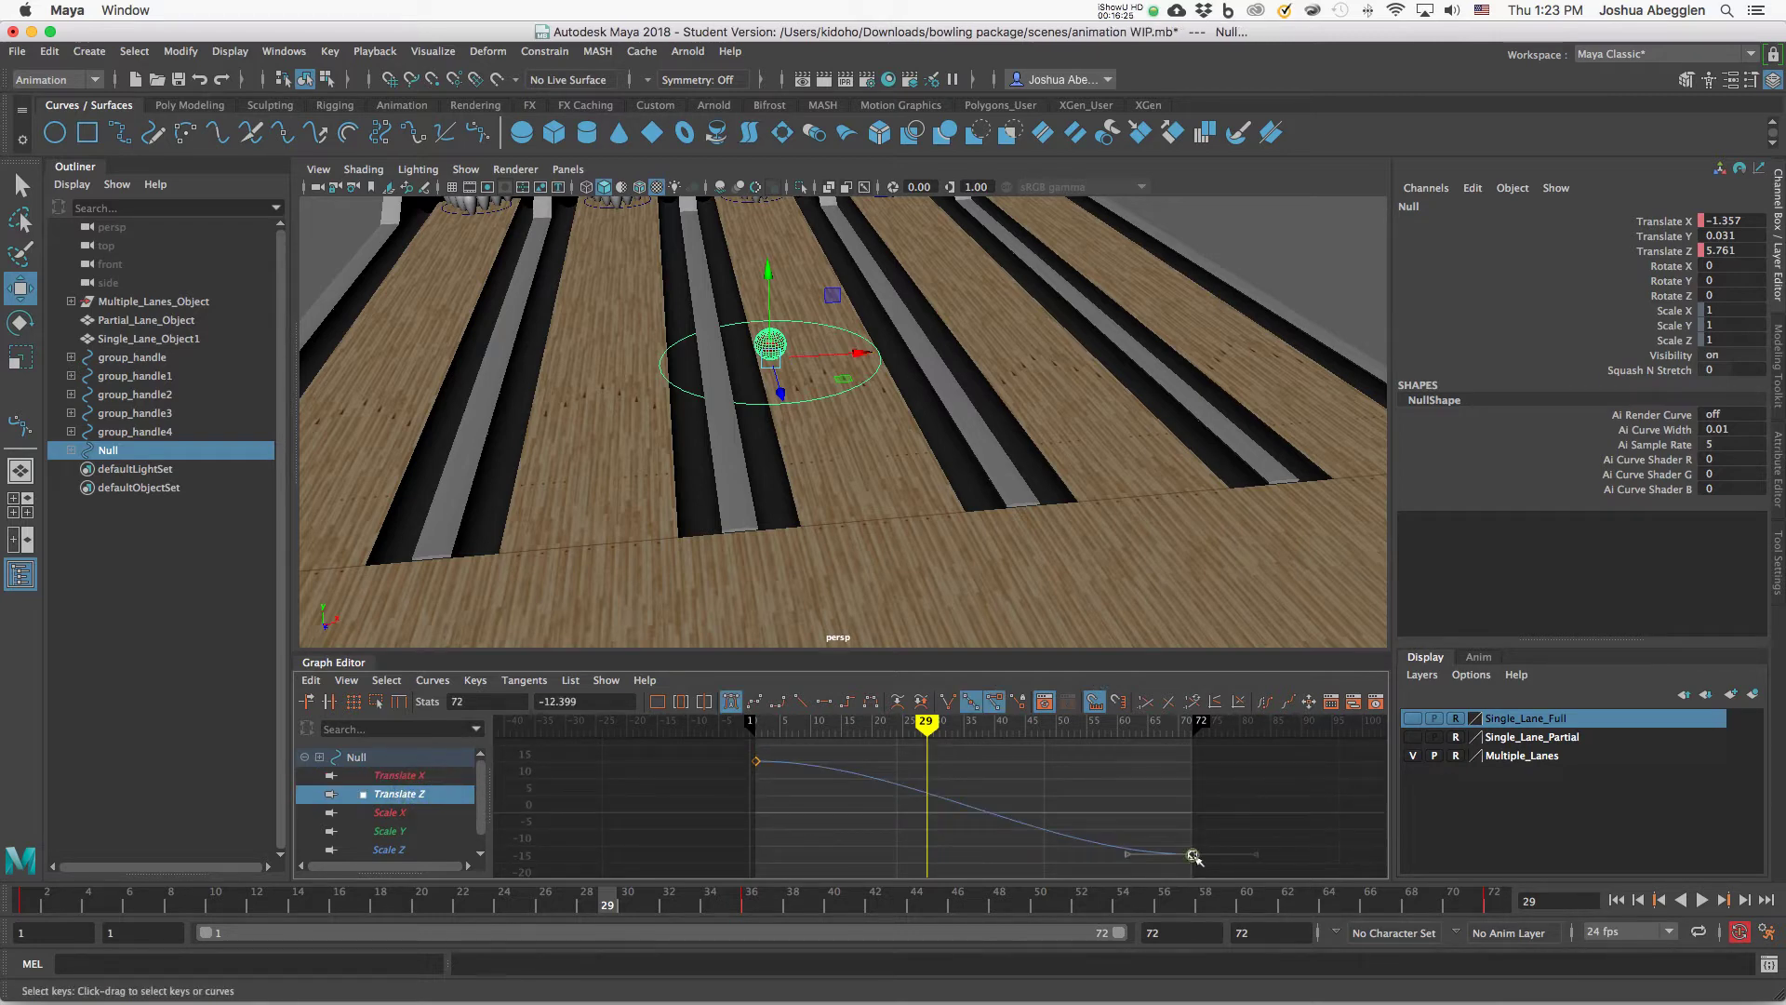
drag(1125, 858, 1137, 829)
key(alt+v)
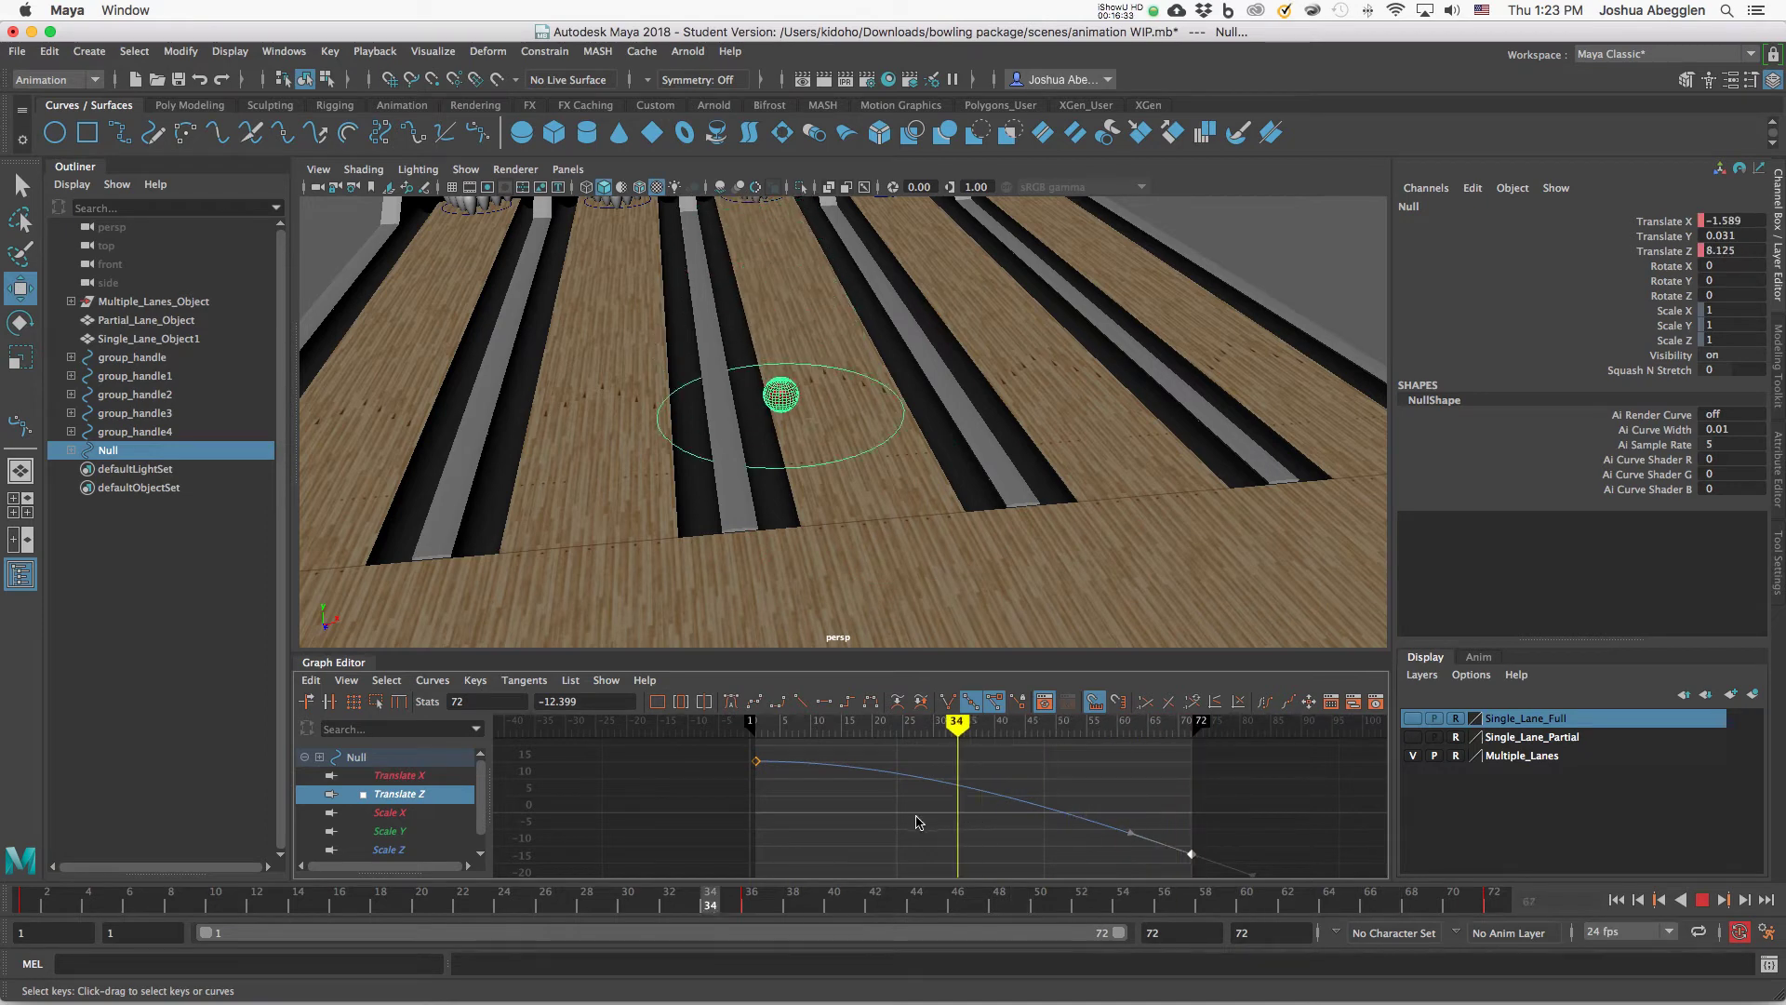
click(837, 787)
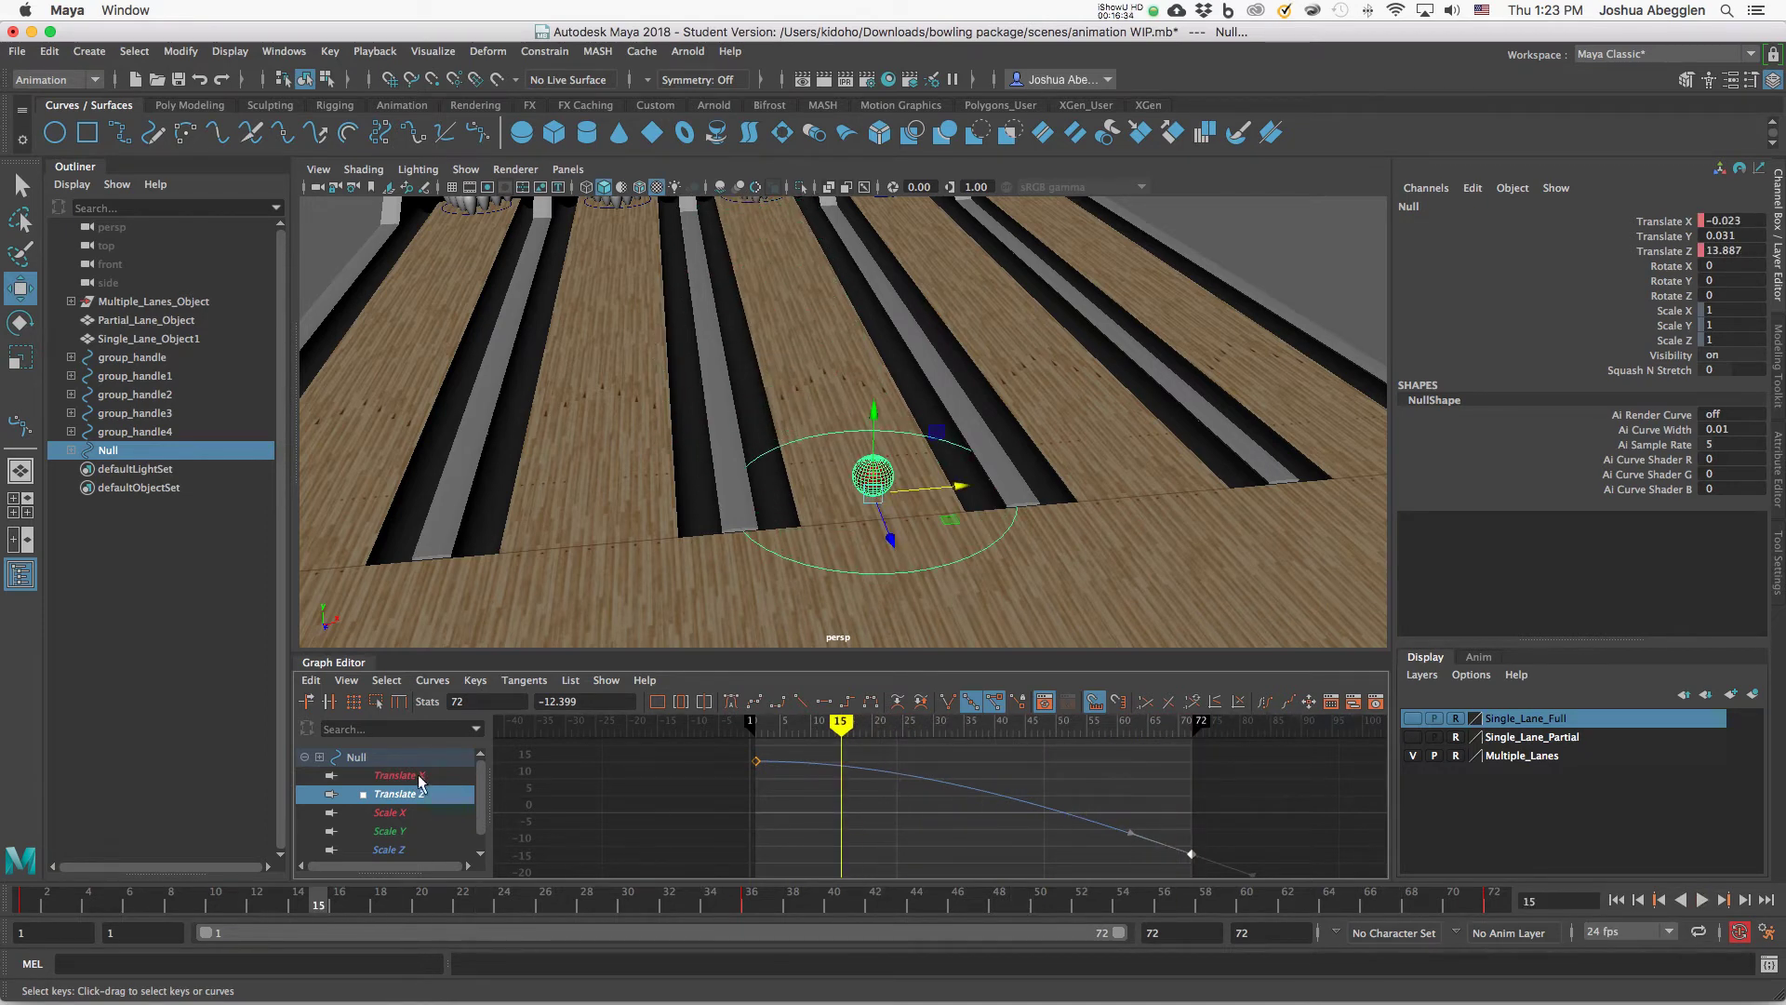
Angle the incoming tangent of the Null's Translate X key at frame 72 downward so the curve no longer eases out.
click(421, 777)
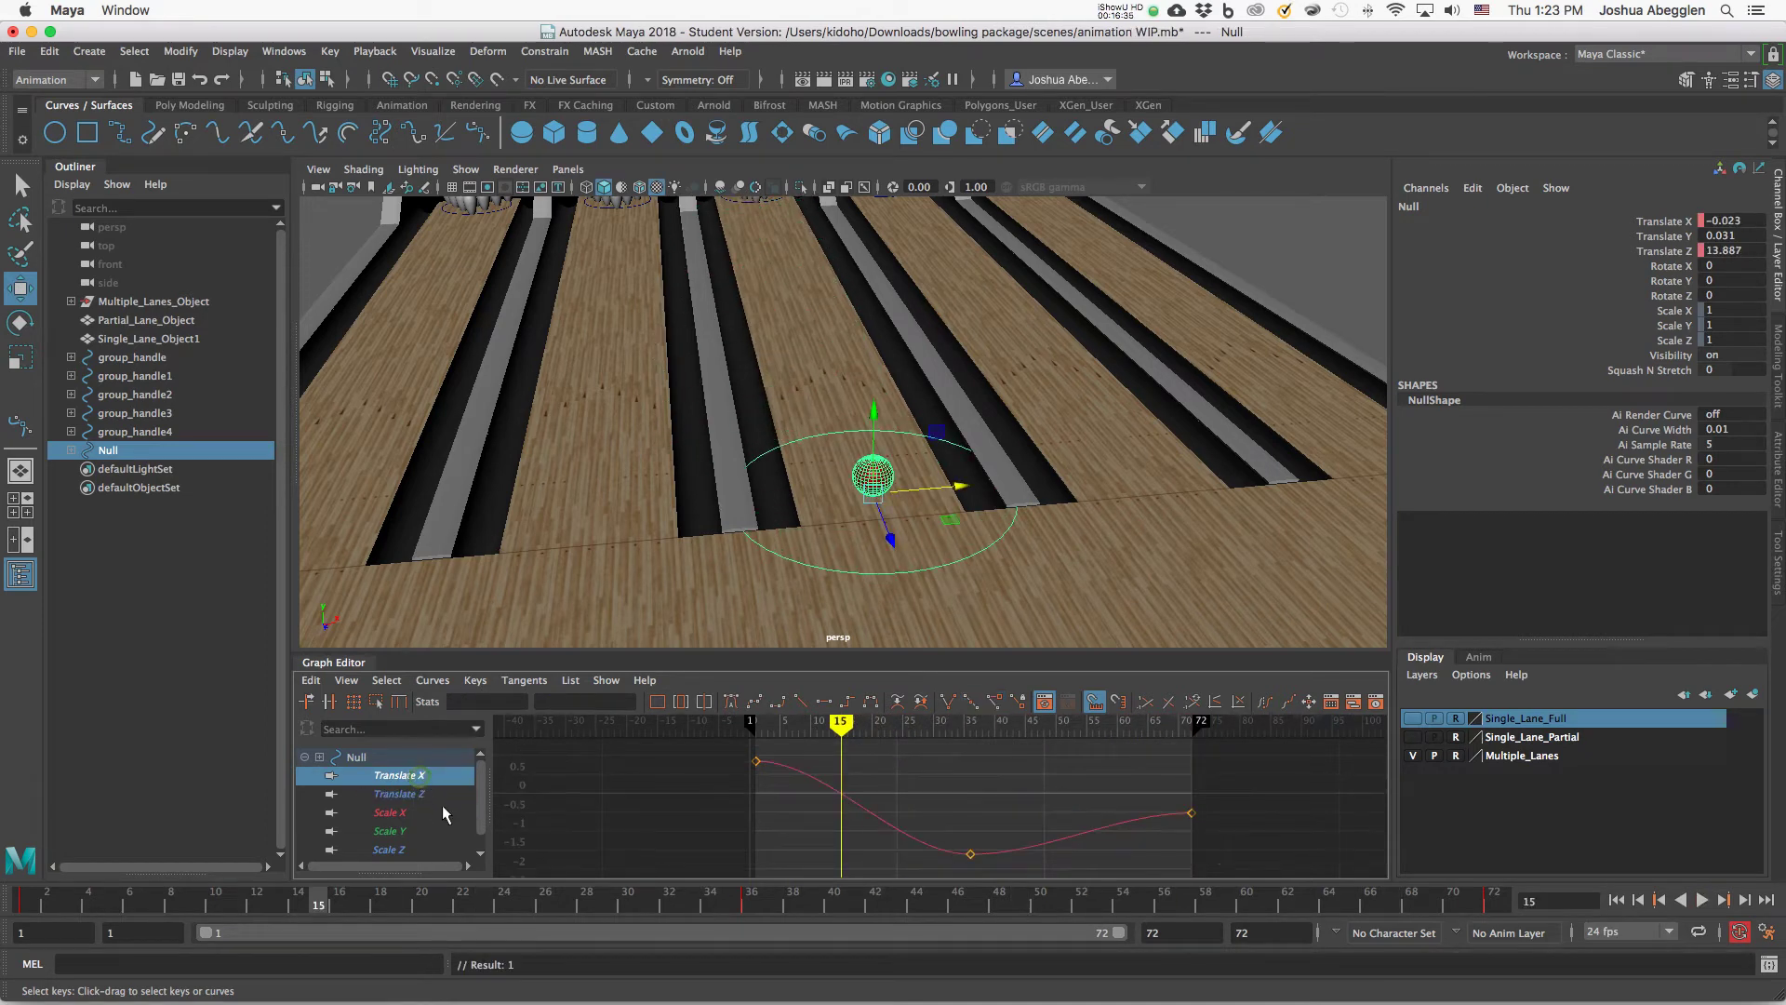
click(1191, 814)
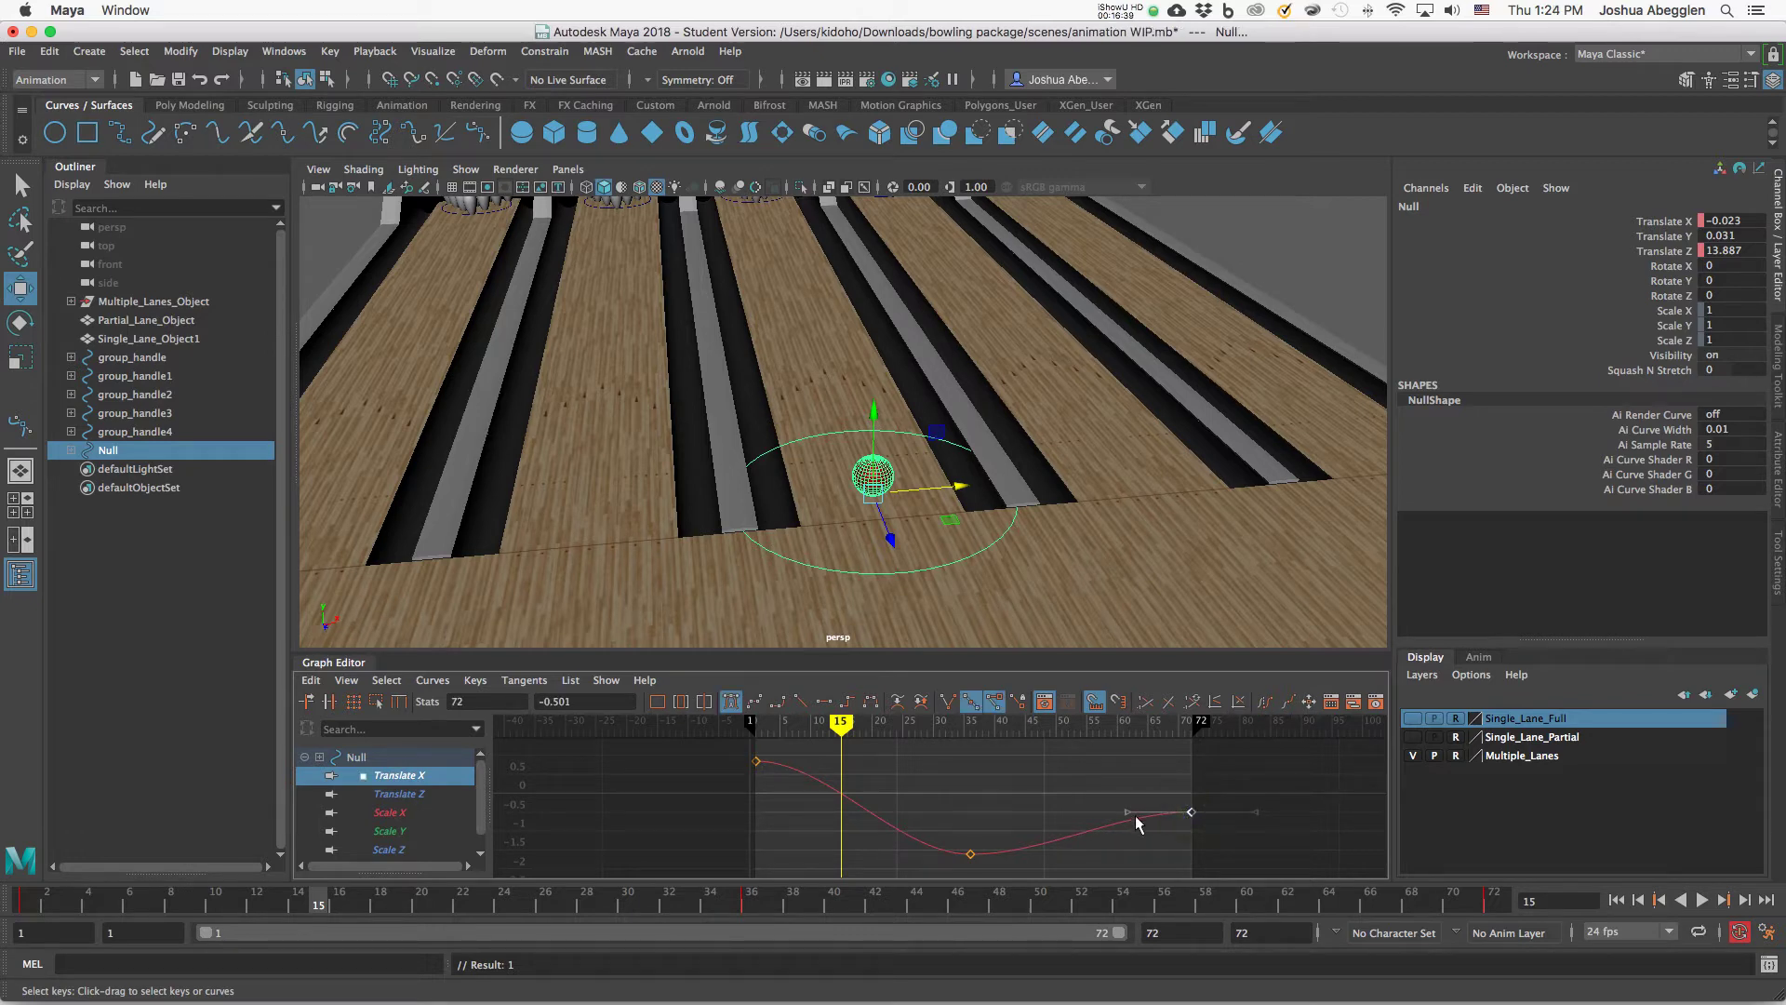
key(super+z)
drag(1125, 812, 1127, 829)
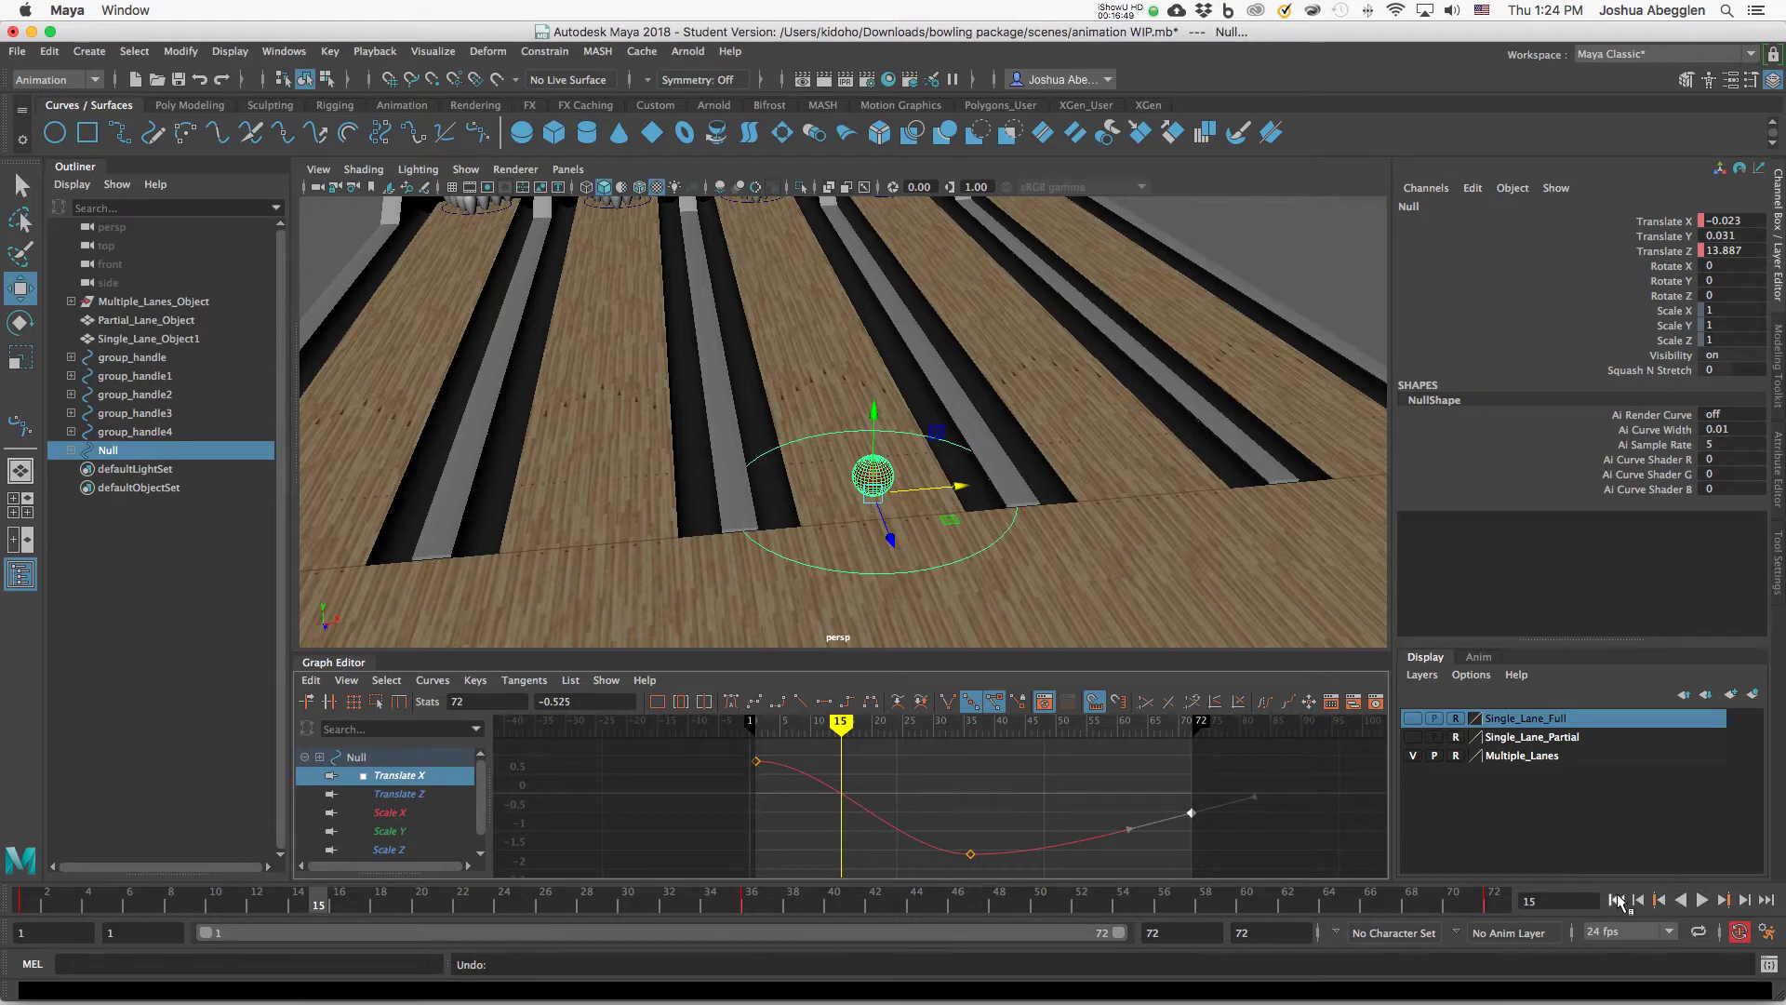
Play the animation from the first frame and review the ball's path down the lane from several angles.
click(1617, 900)
alt+drag(1188, 542, 1338, 506)
key(alt+v)
click(1254, 402)
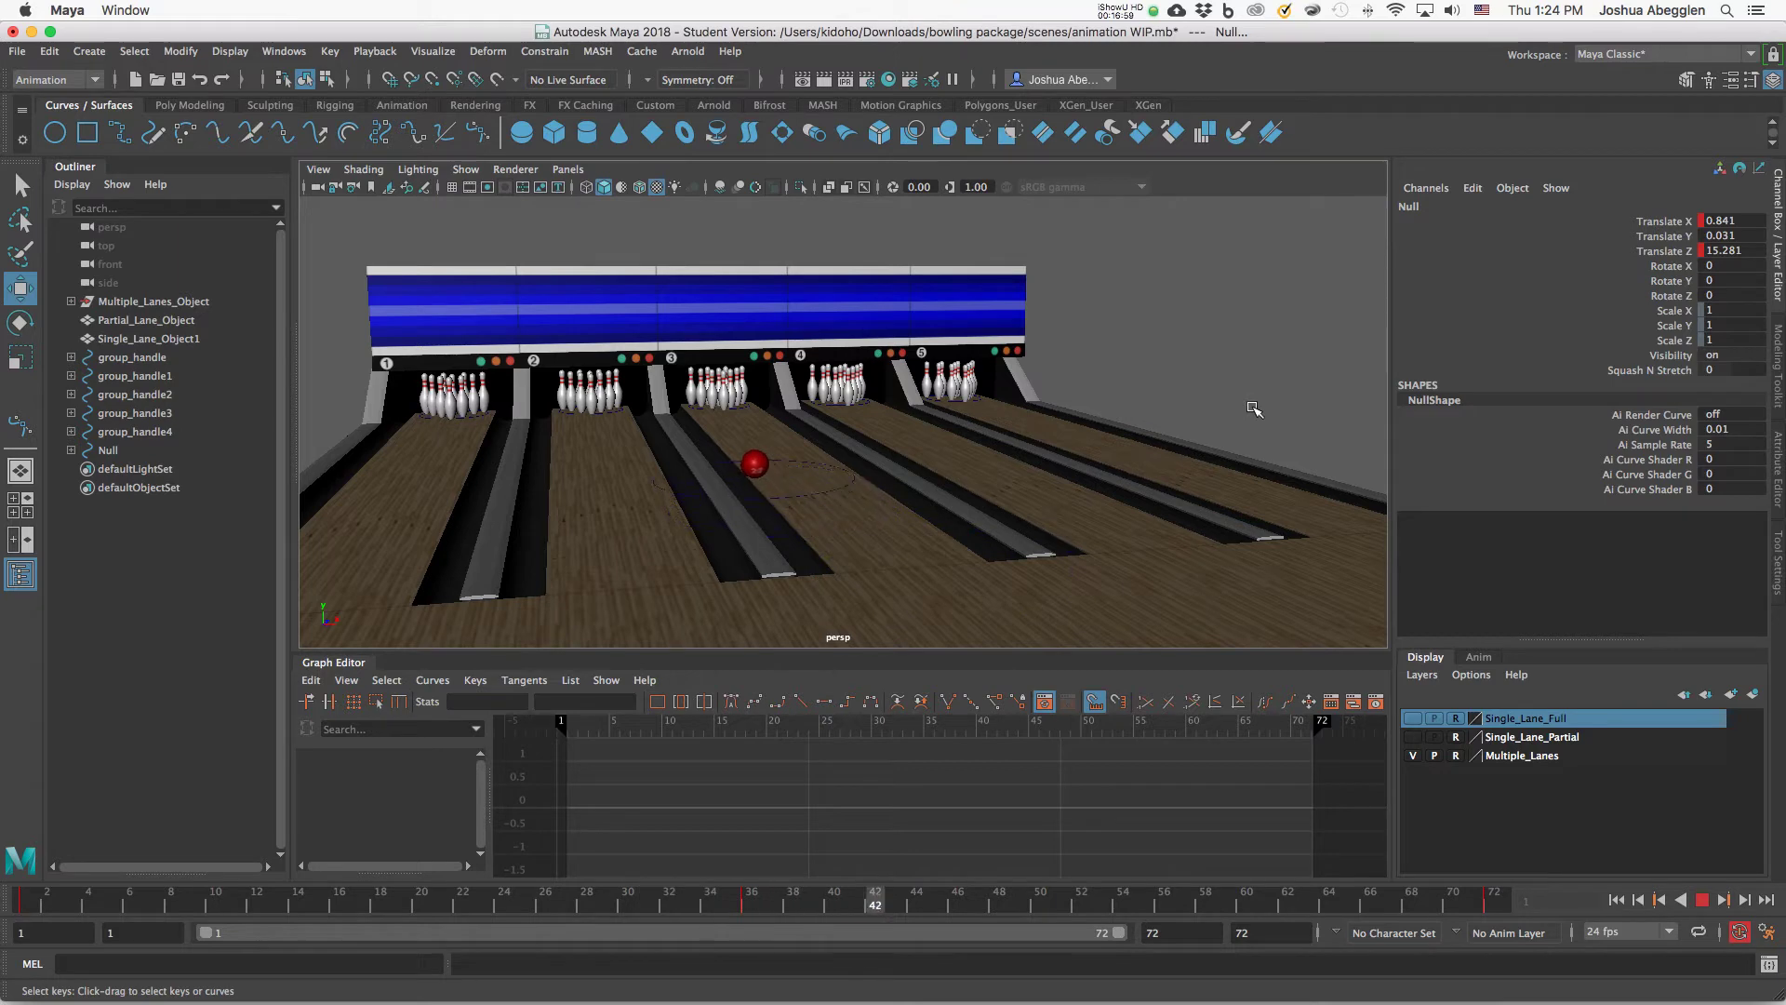
mouse_move(1134, 463)
alt+mouse_down()
mouse_move(1100, 539)
mouse_move(1142, 484)
alt+mouse_up()
alt+right_drag(1194, 369, 1091, 414)
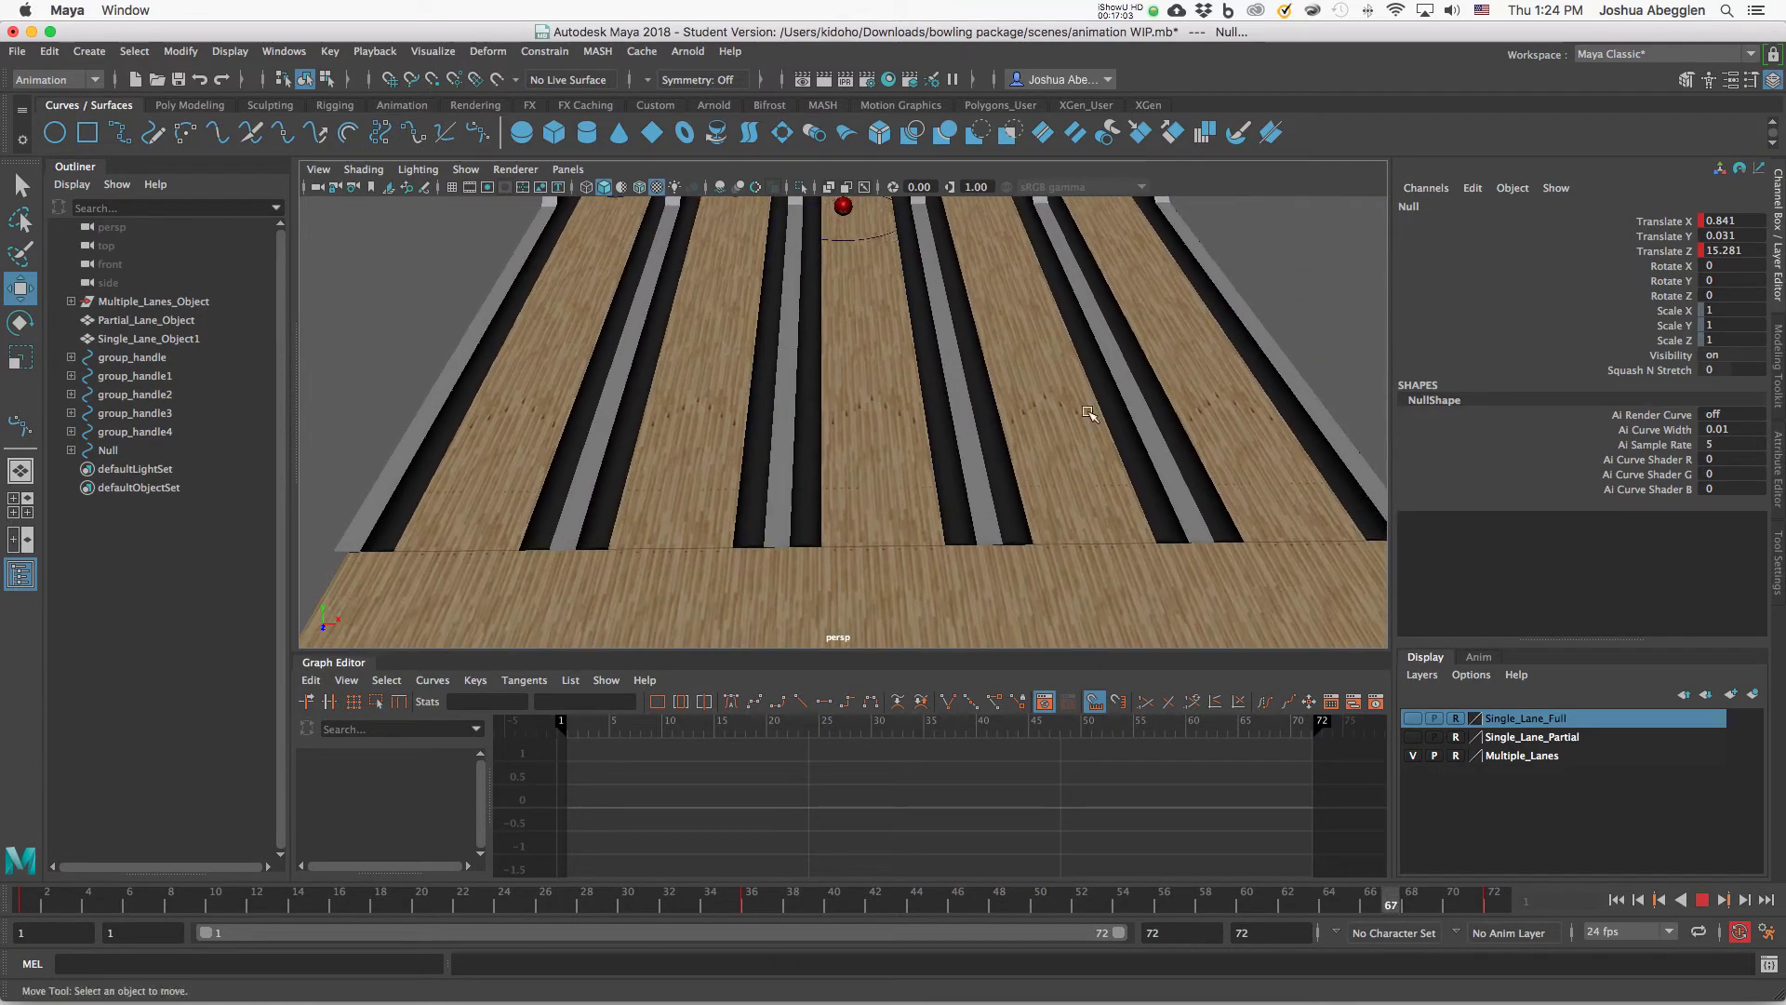
alt+middle_drag(1090, 414, 1101, 532)
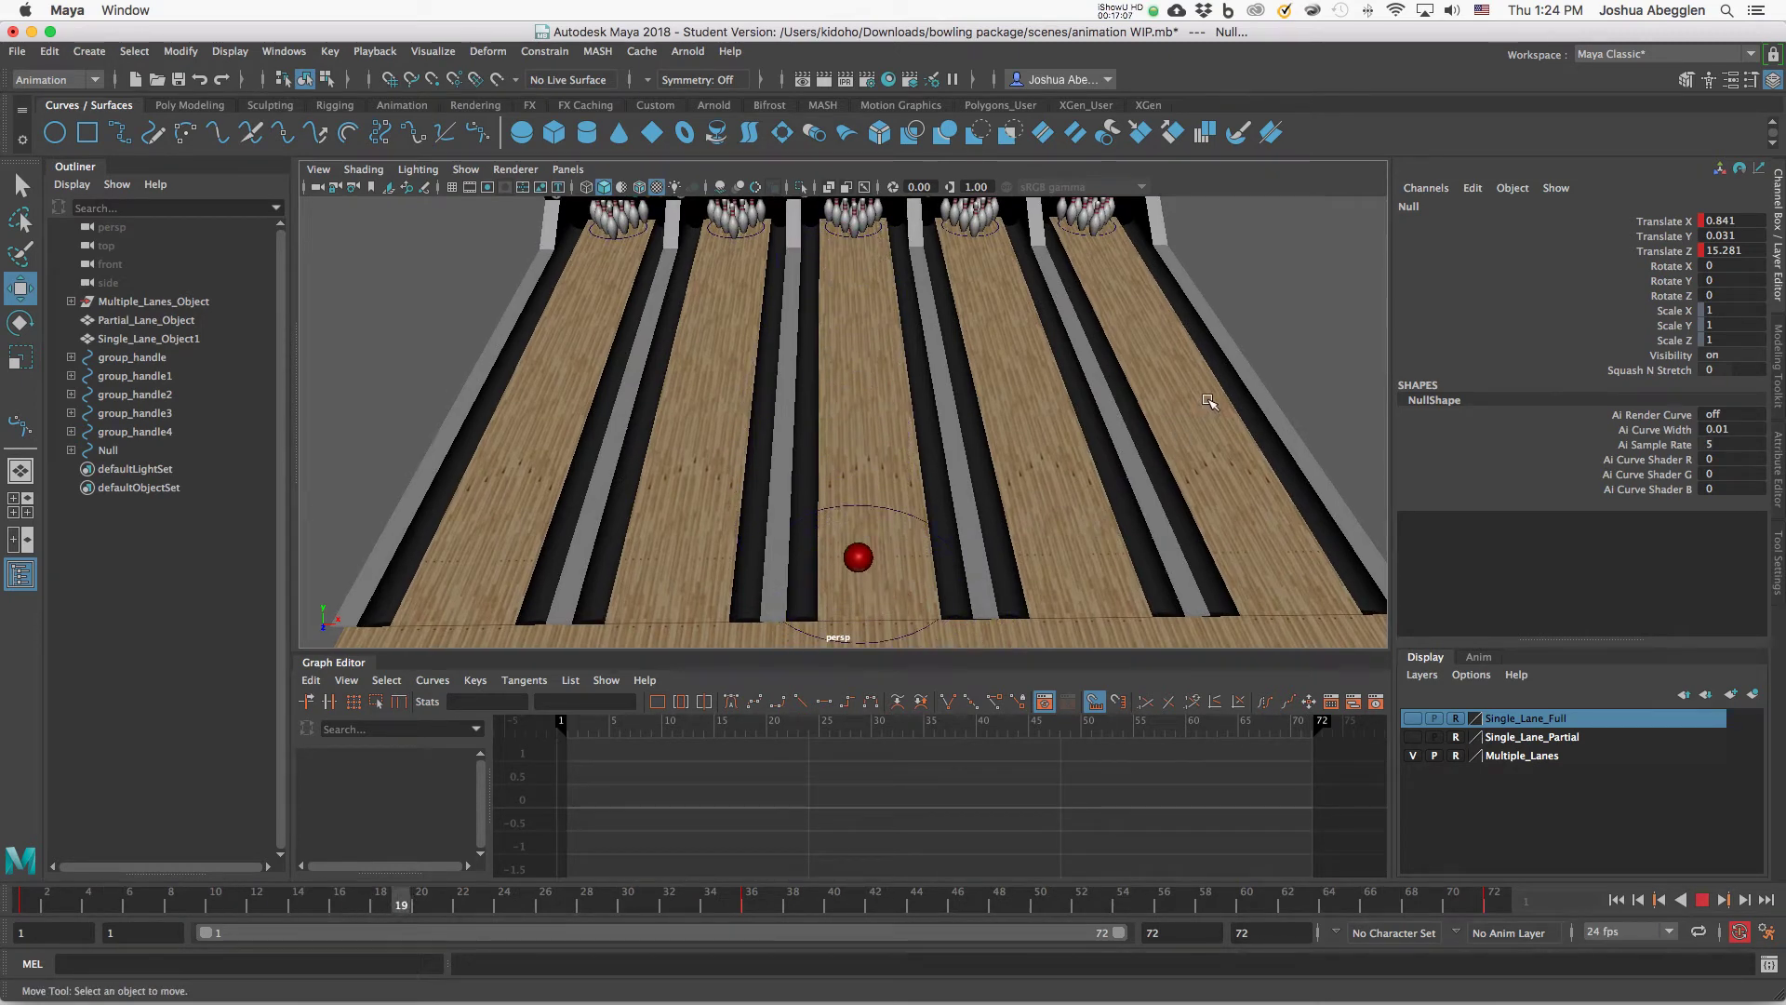
alt+drag(1103, 527, 1156, 458)
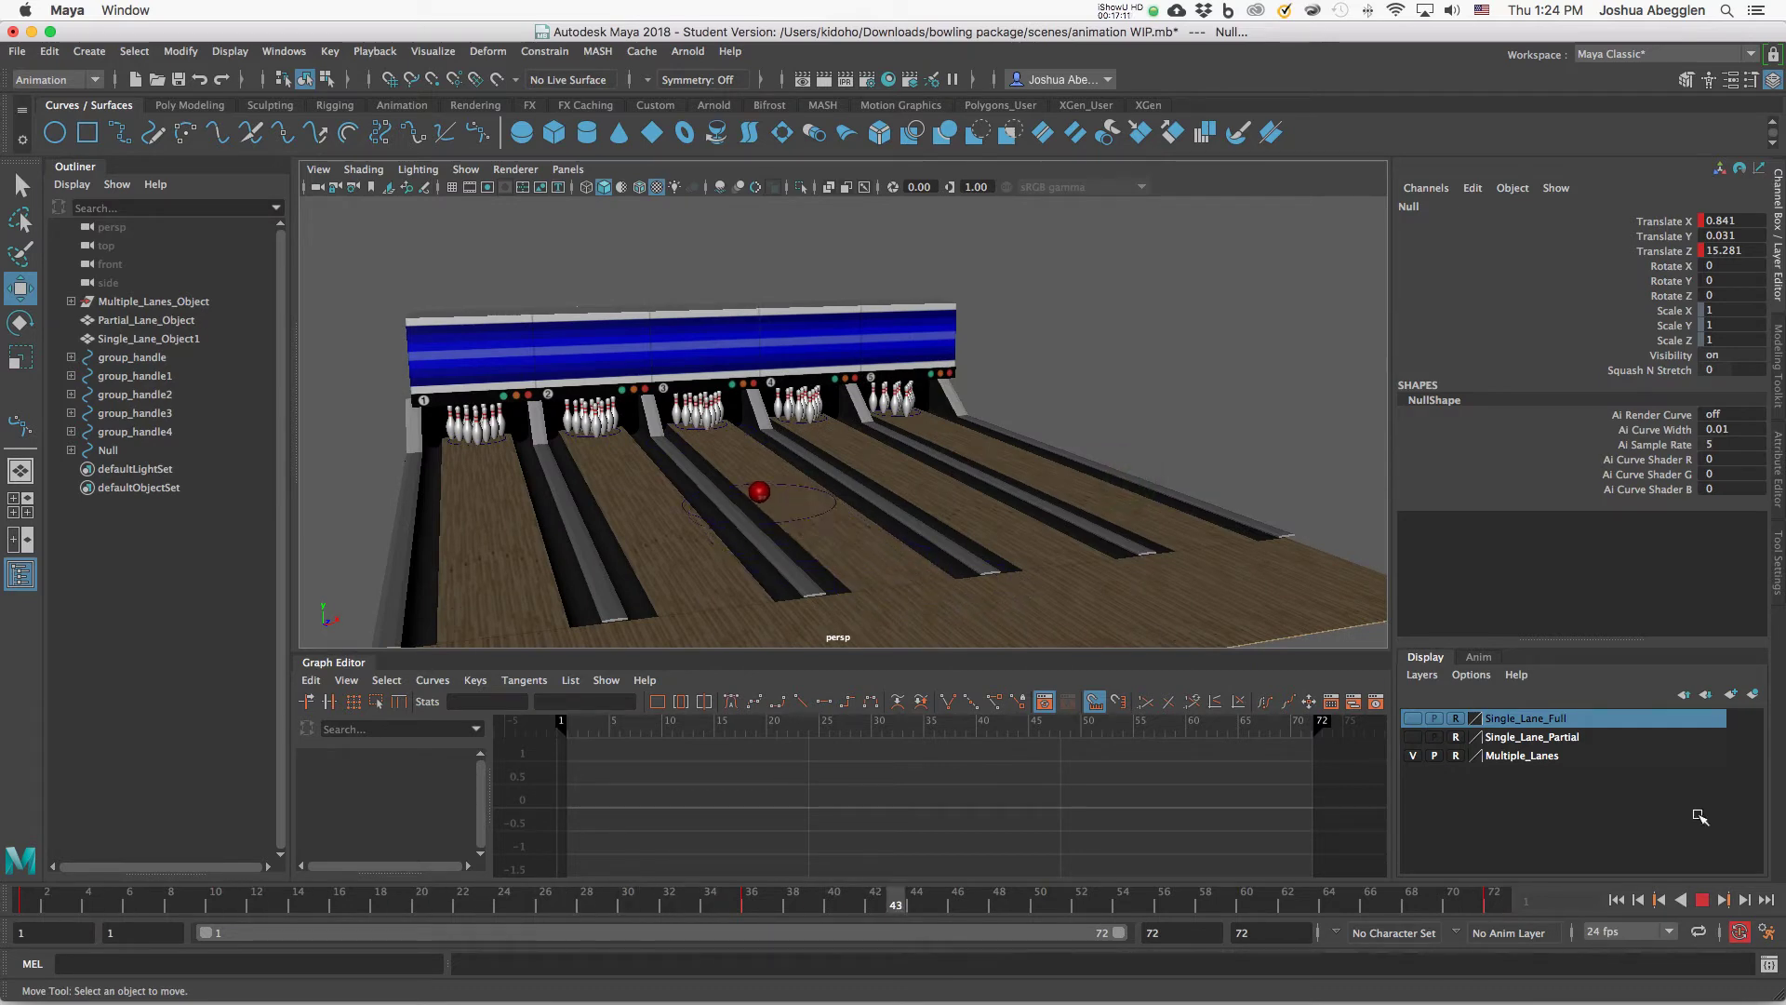
click(1702, 899)
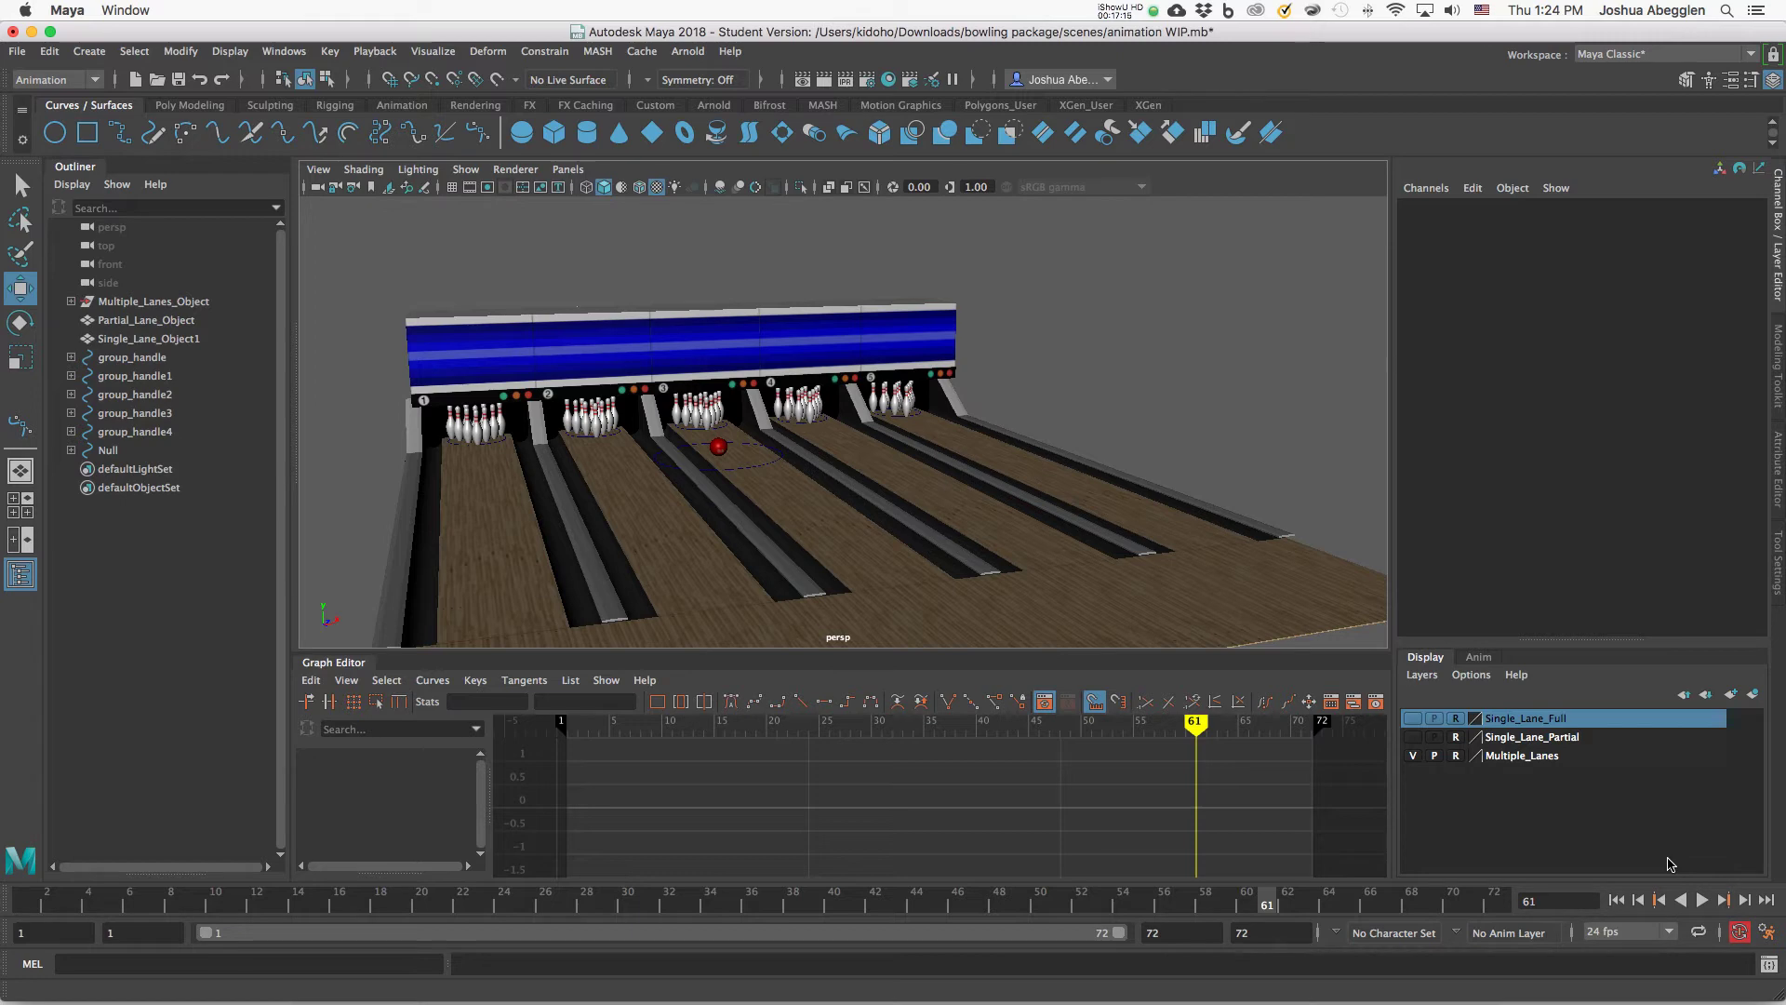
Return to frame 1 and delete all Translate X and Translate Z keys of the ball's Null control.
click(756, 473)
drag(351, 900, 27, 912)
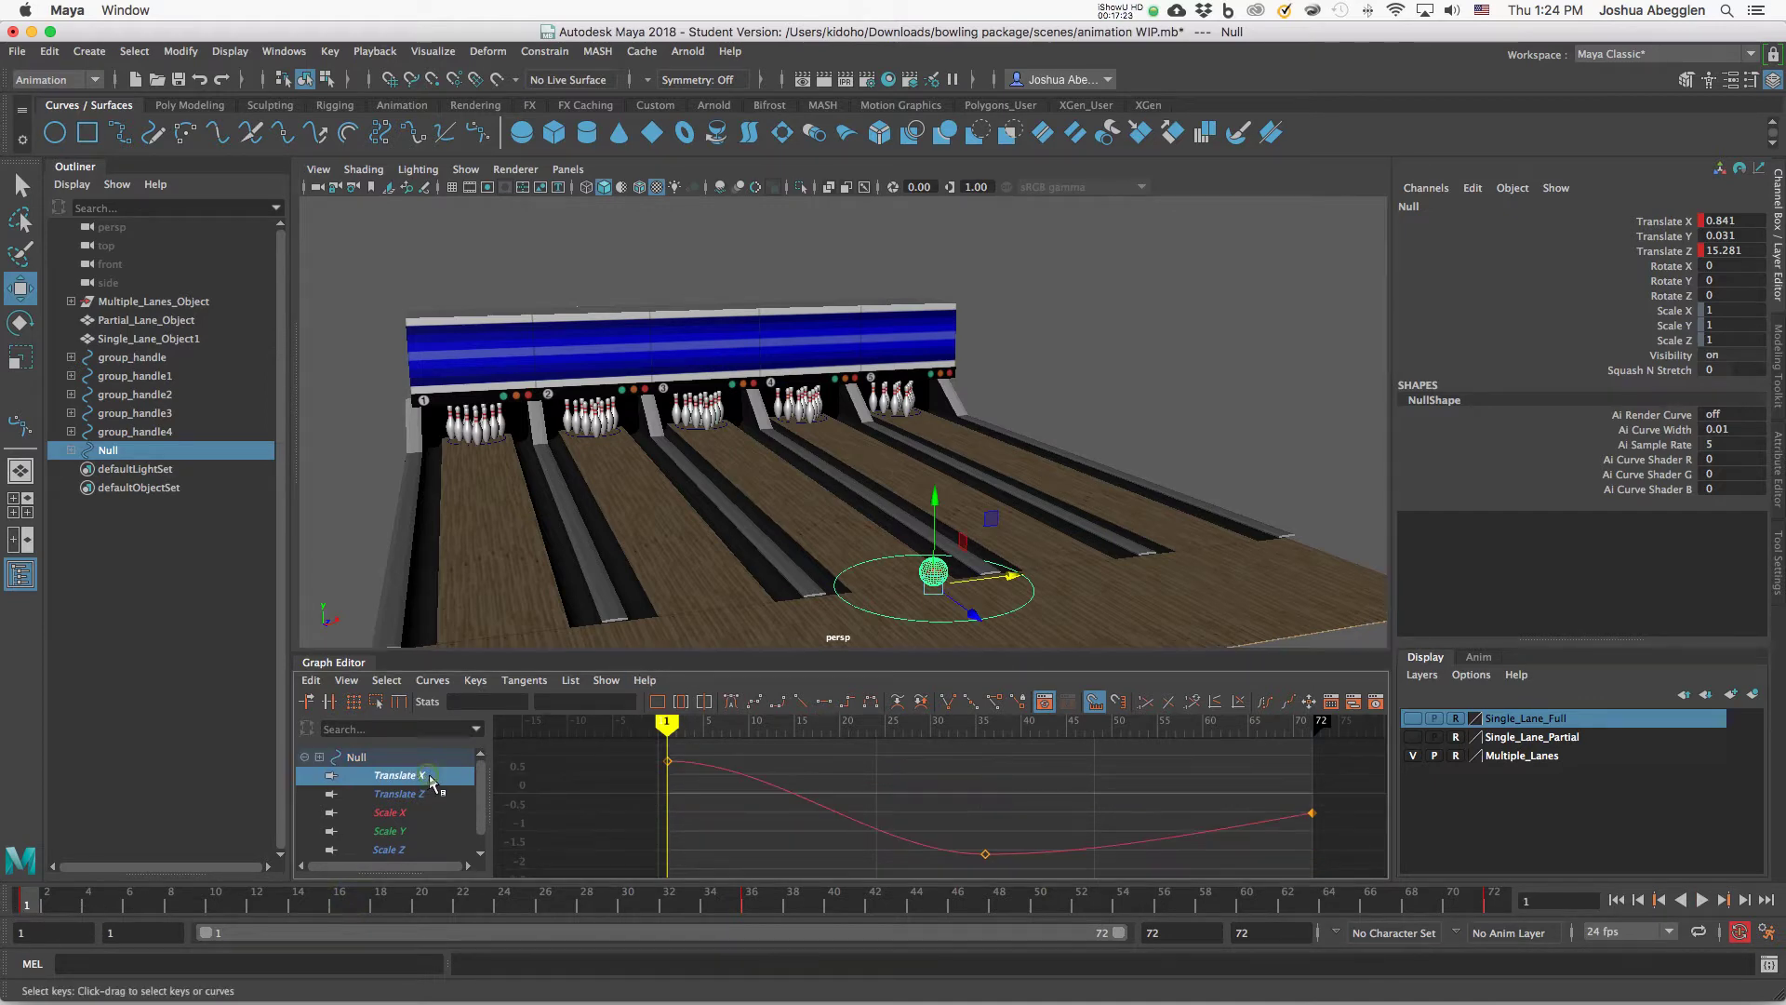
drag(429, 778, 433, 794)
drag(653, 743, 1343, 860)
key(Delete)
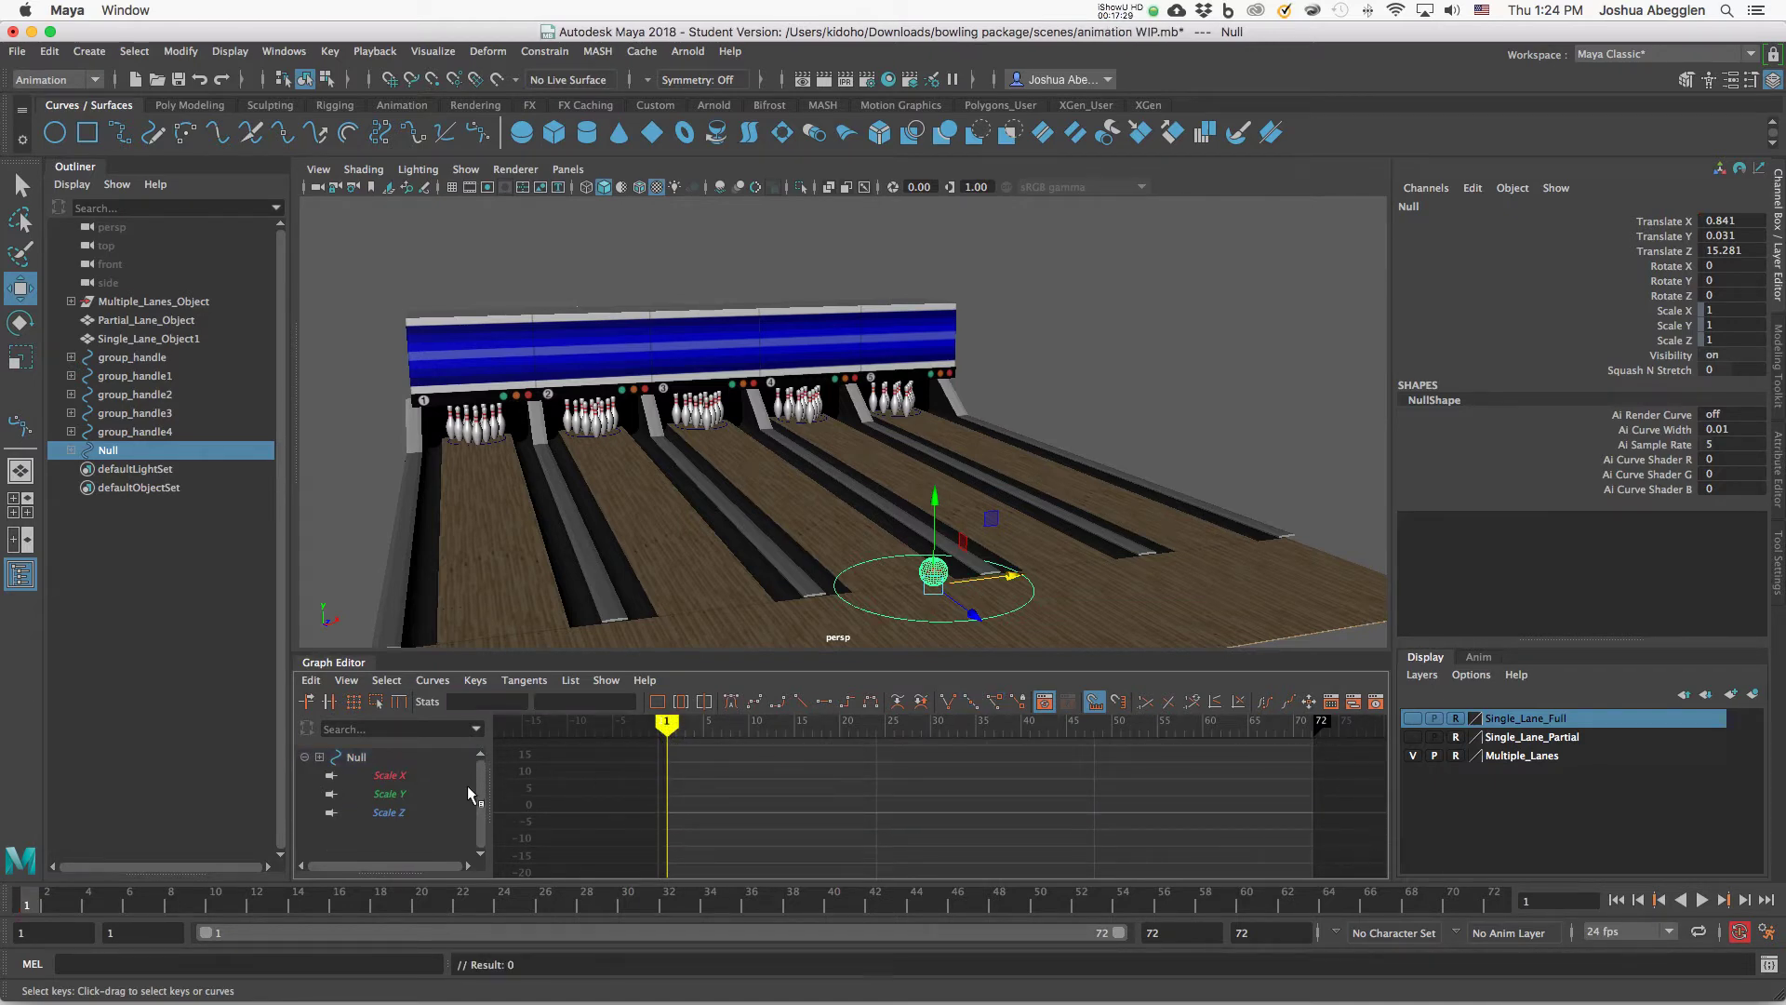
Inspect the Null's remaining scale curves and its Squash N Stretch attribute.
click(409, 783)
click(409, 812)
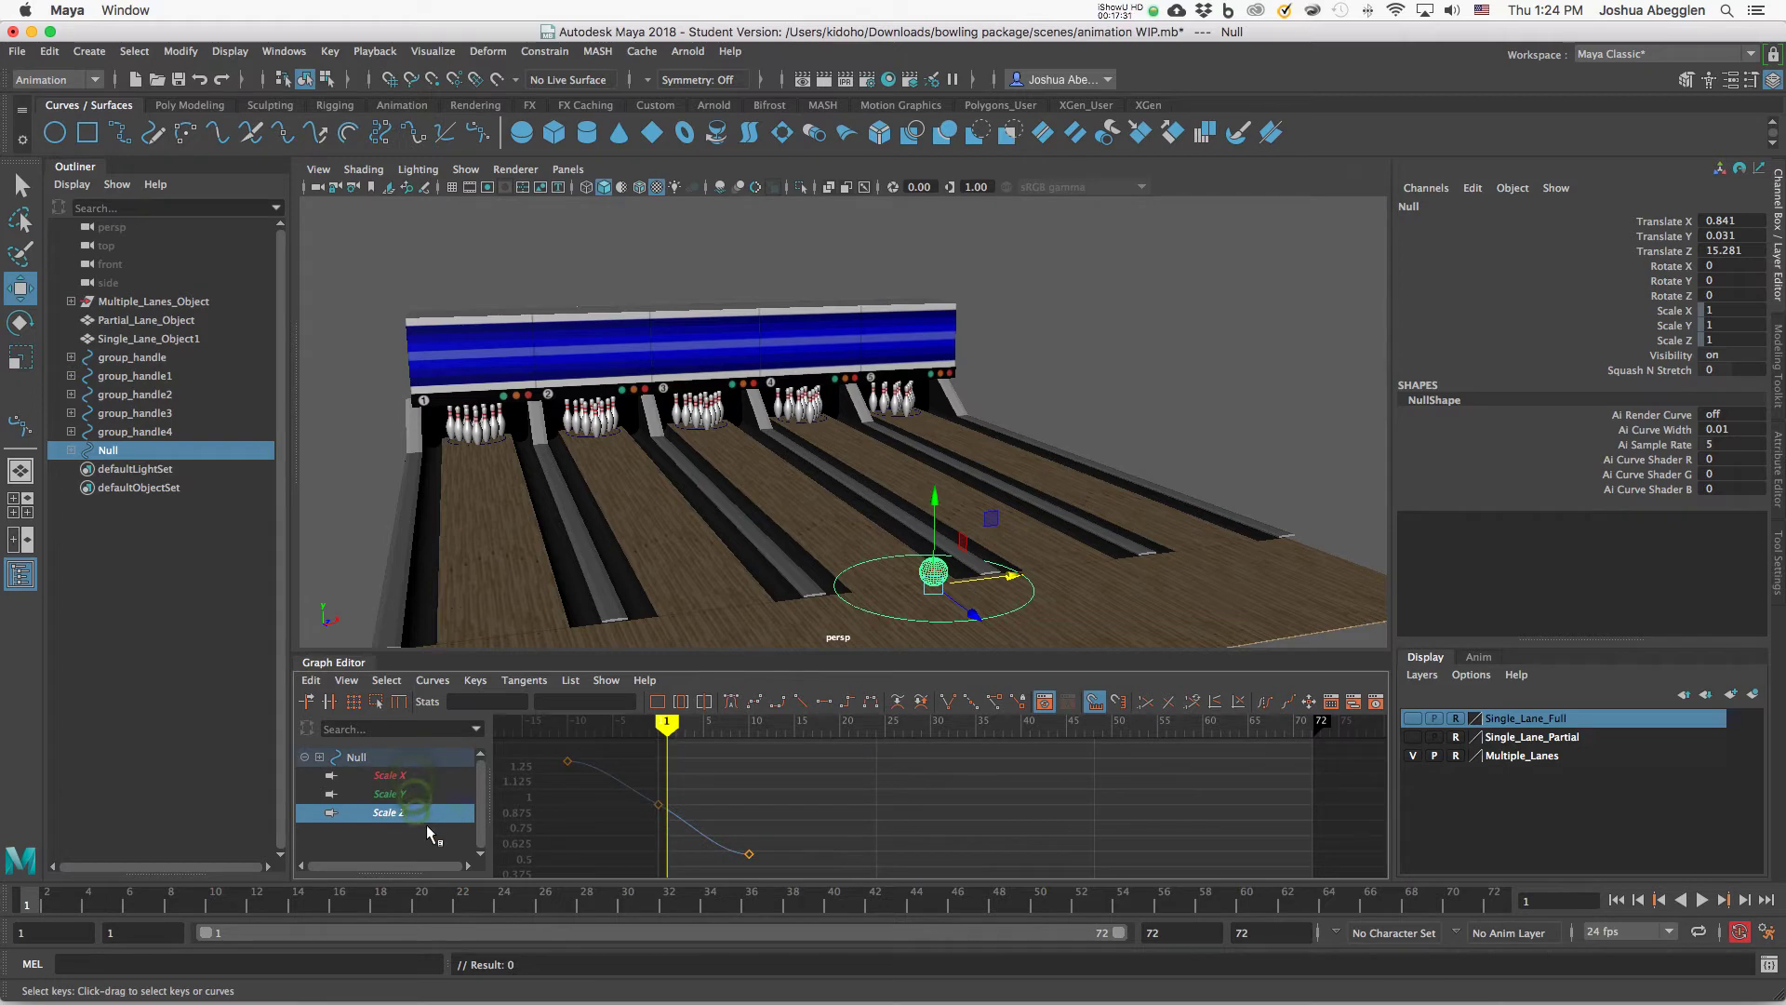
click(1656, 371)
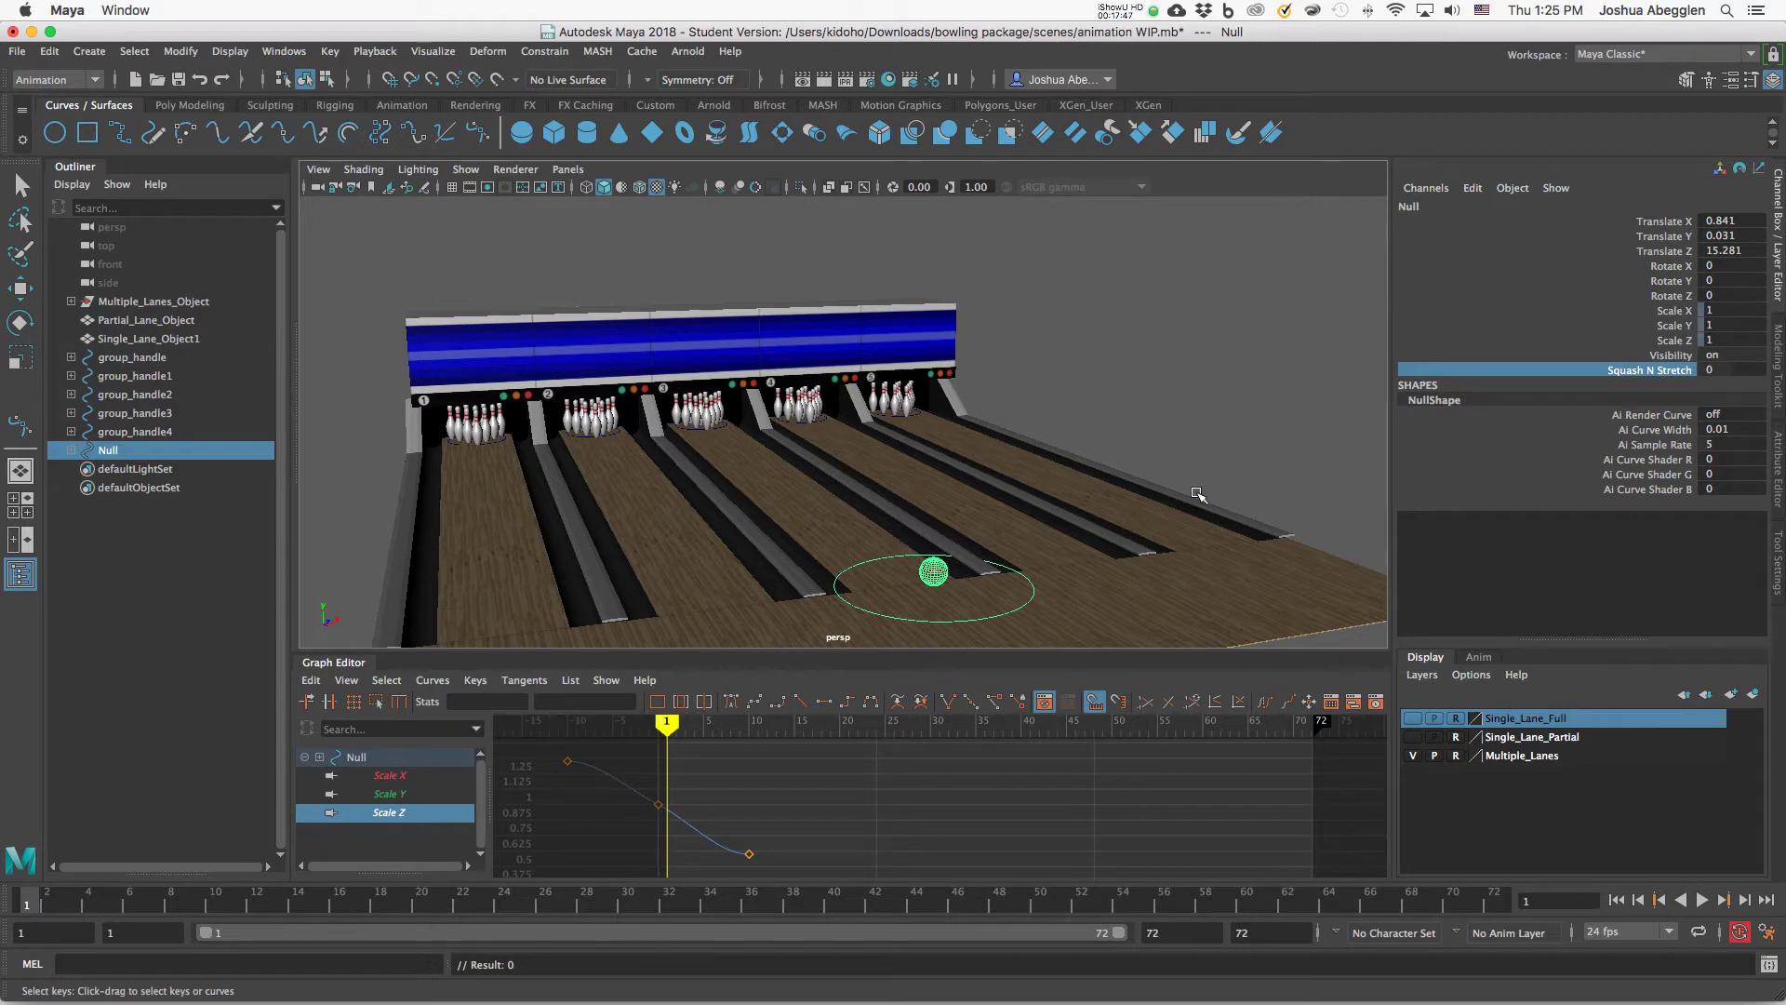
Switch to a maximized top view that shows all five lanes and the ball.
click(25, 510)
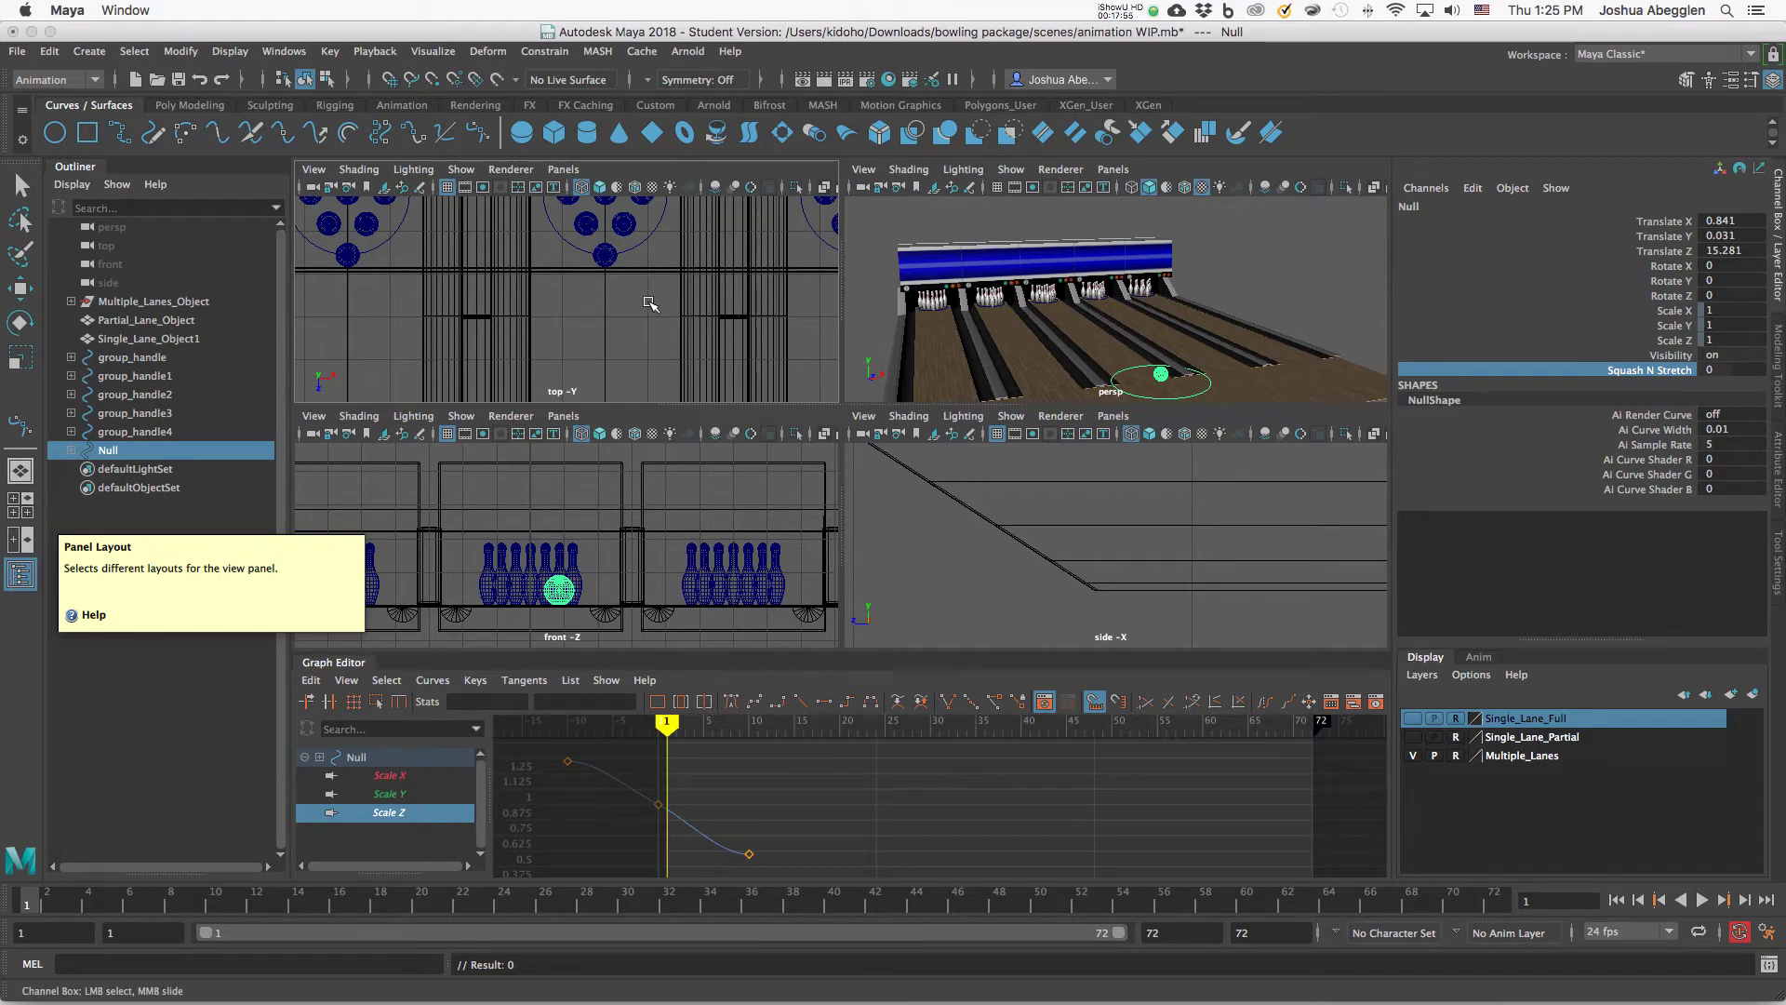
key(space)
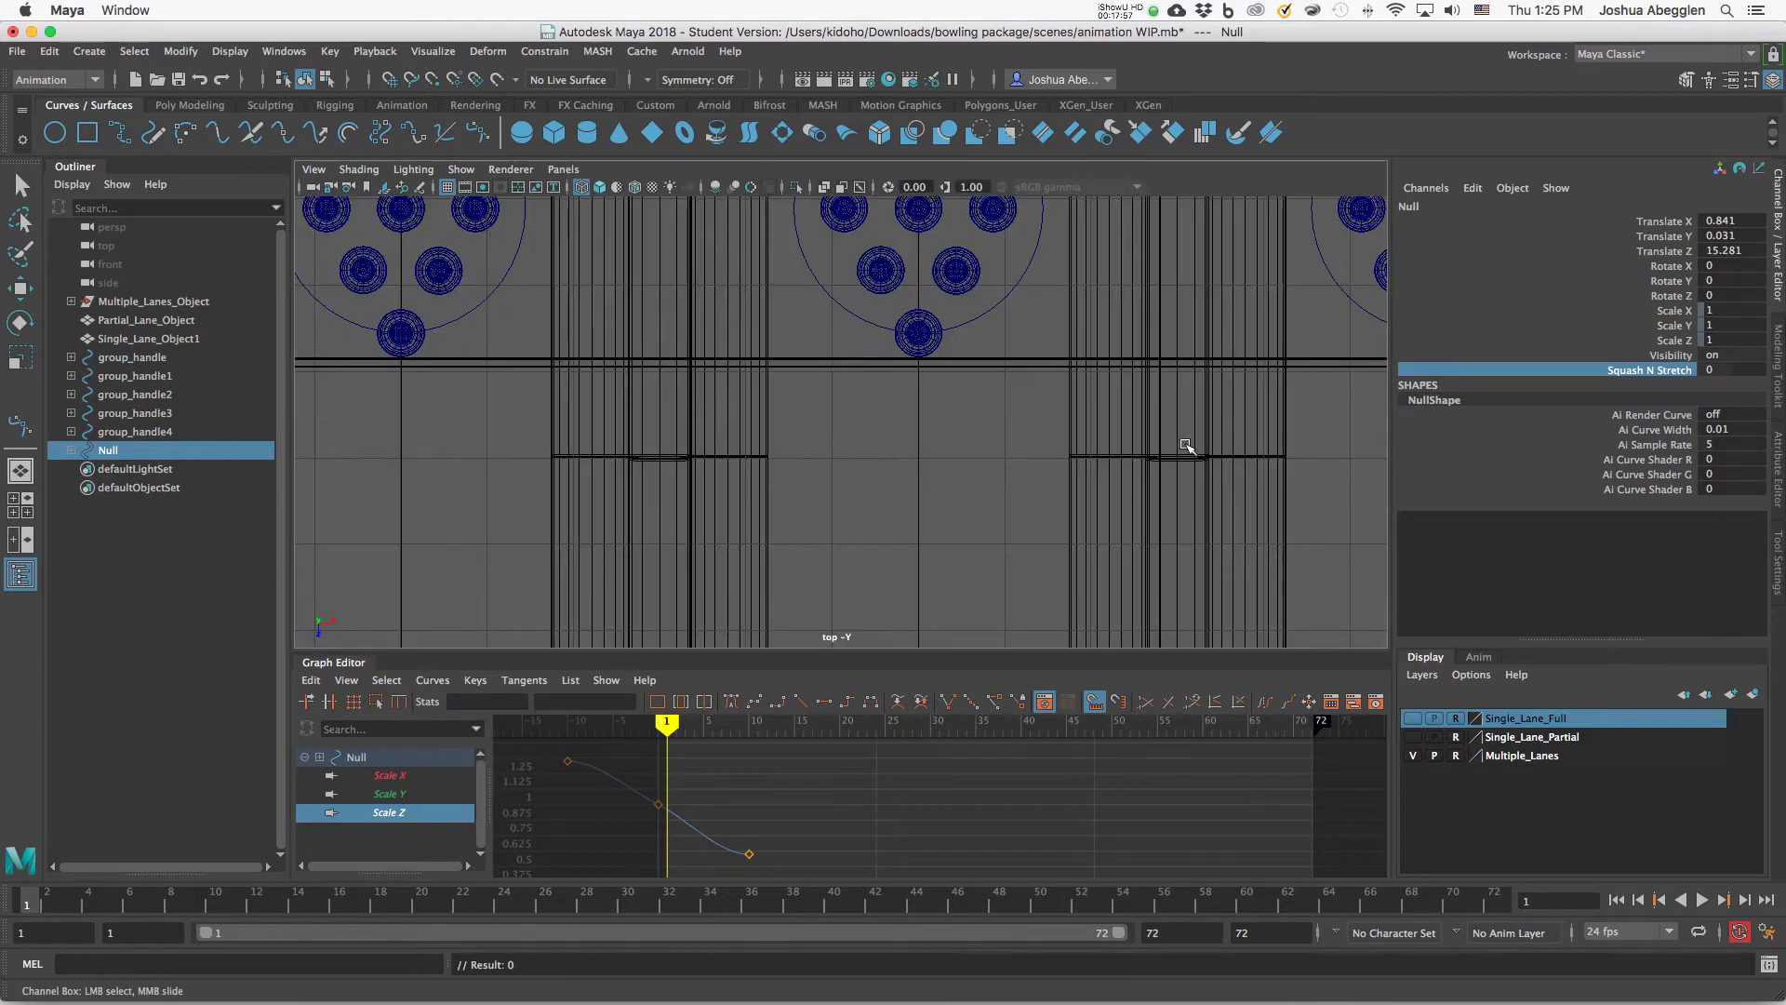
scroll(1186, 447, down, 10)
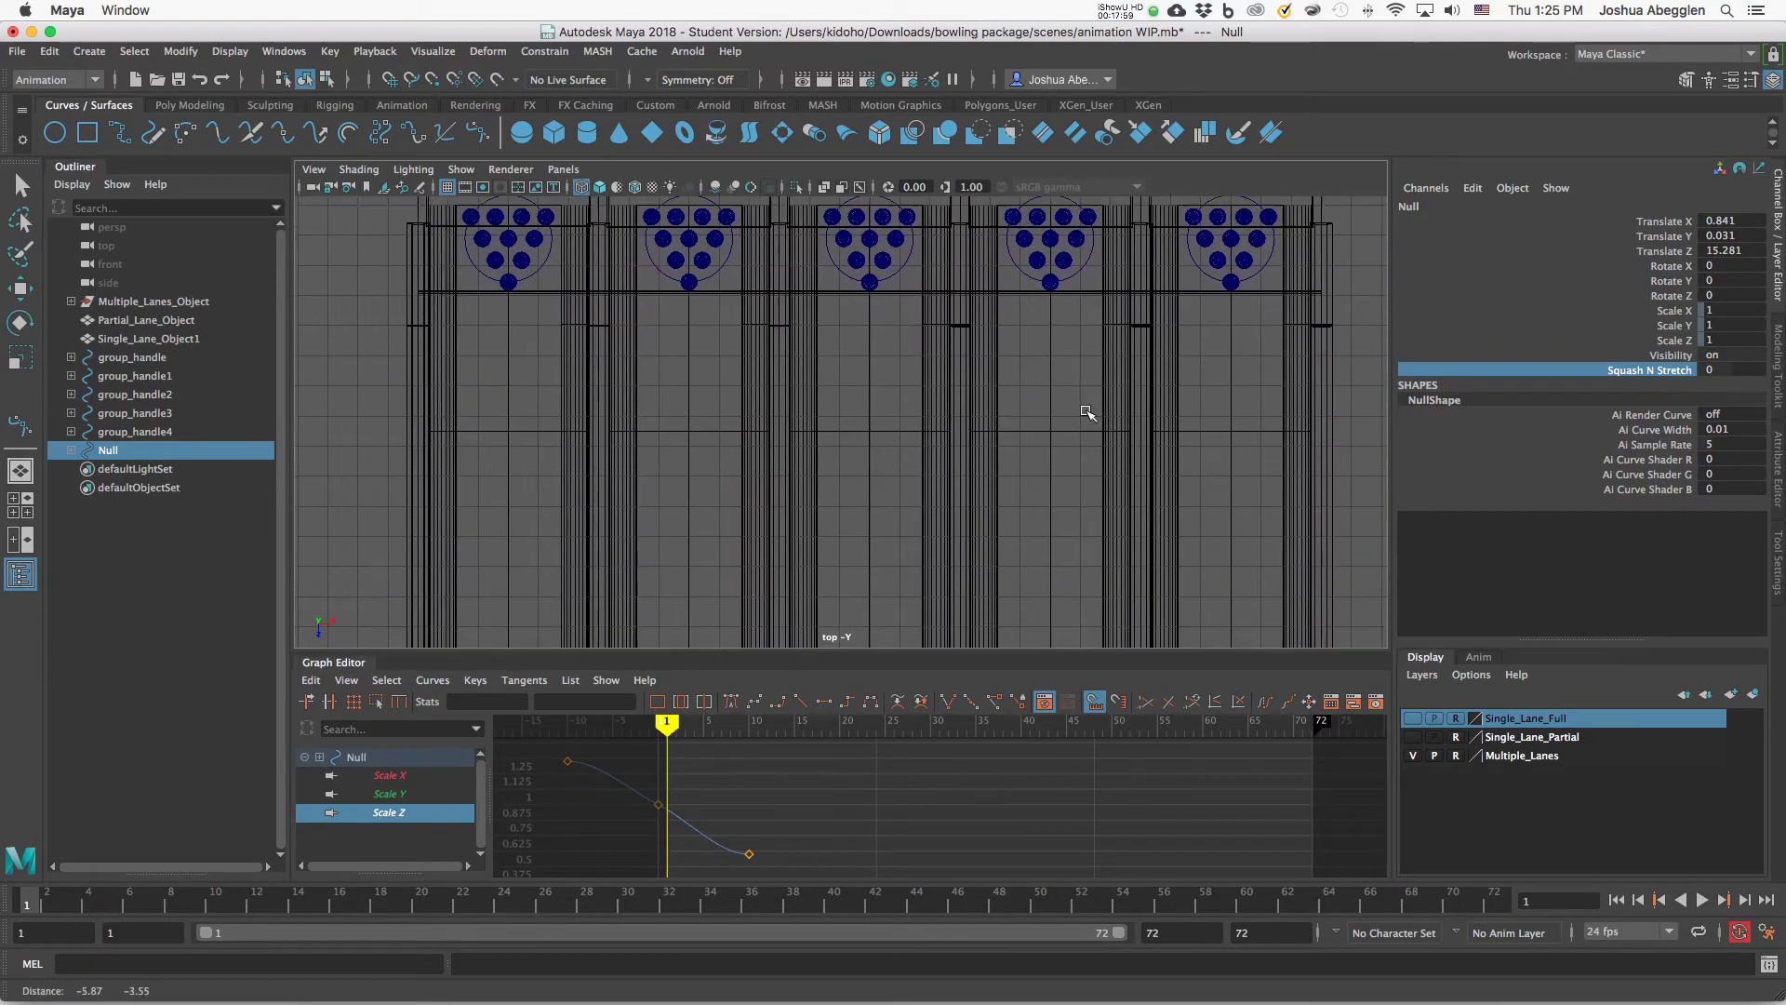
scroll(865, 403, down, 4)
alt+middle_drag(930, 482, 1035, 427)
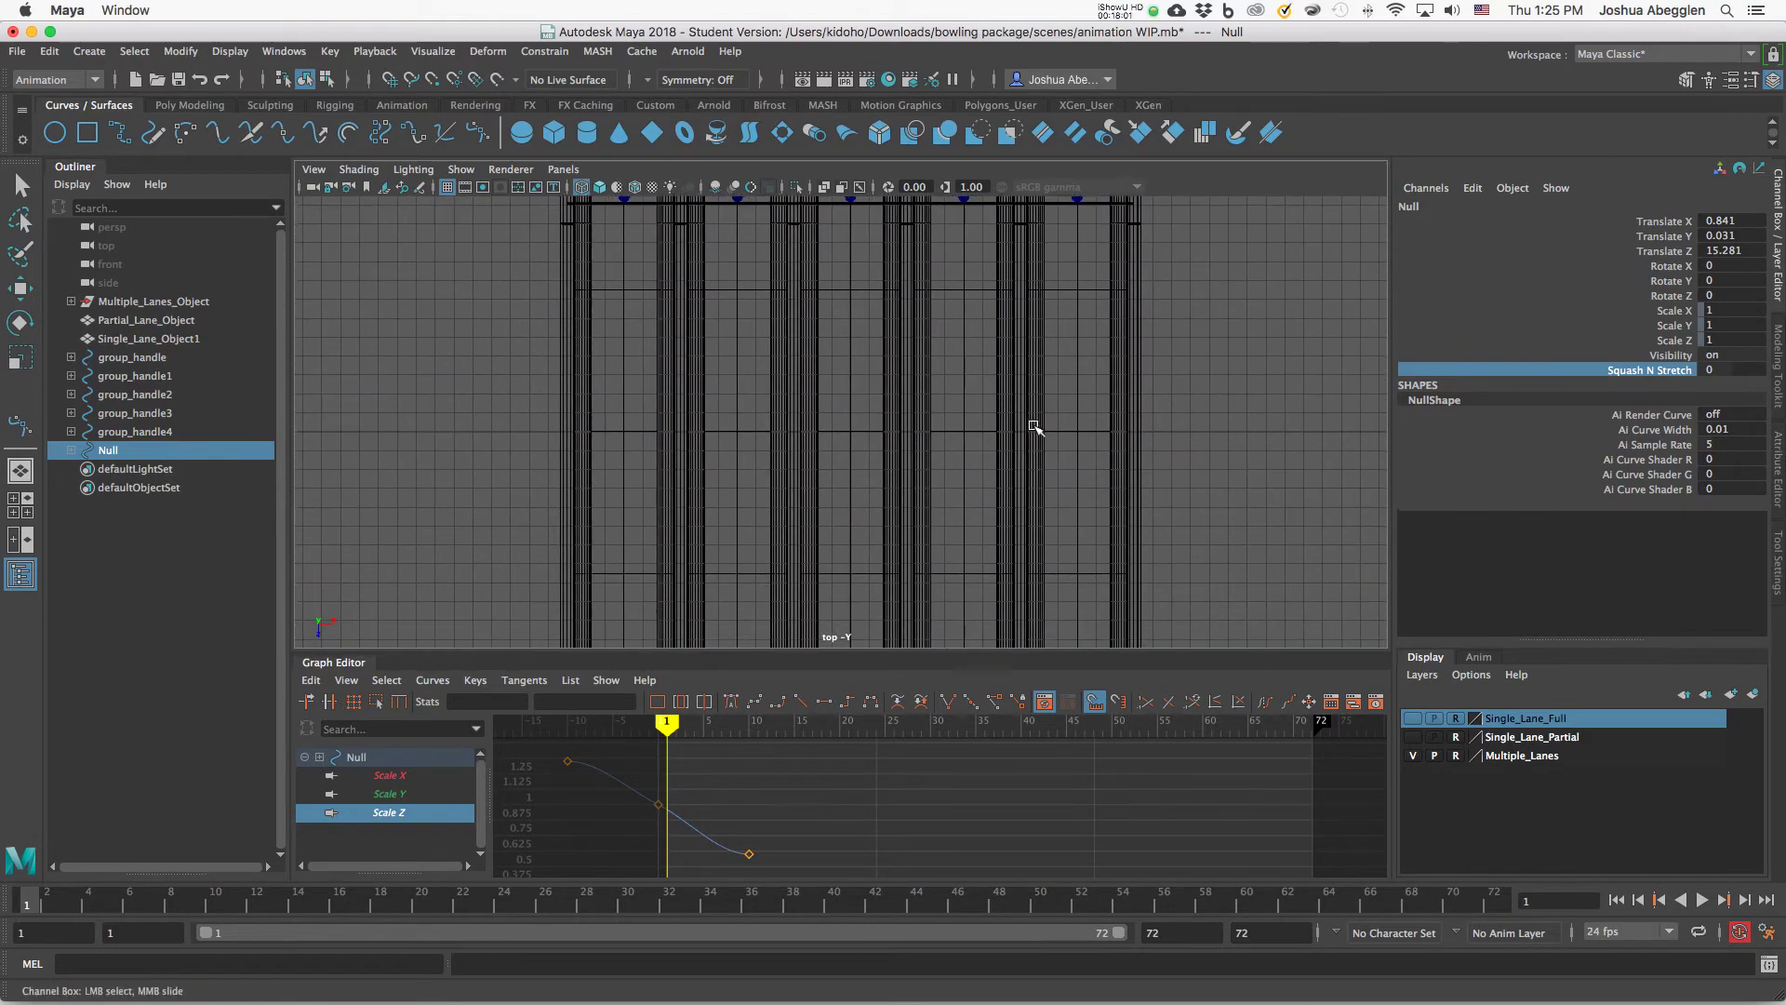
scroll(762, 410, down, 4)
mouse_move(917, 446)
alt+middle_down()
mouse_move(901, 470)
mouse_move(900, 447)
alt+middle_up()
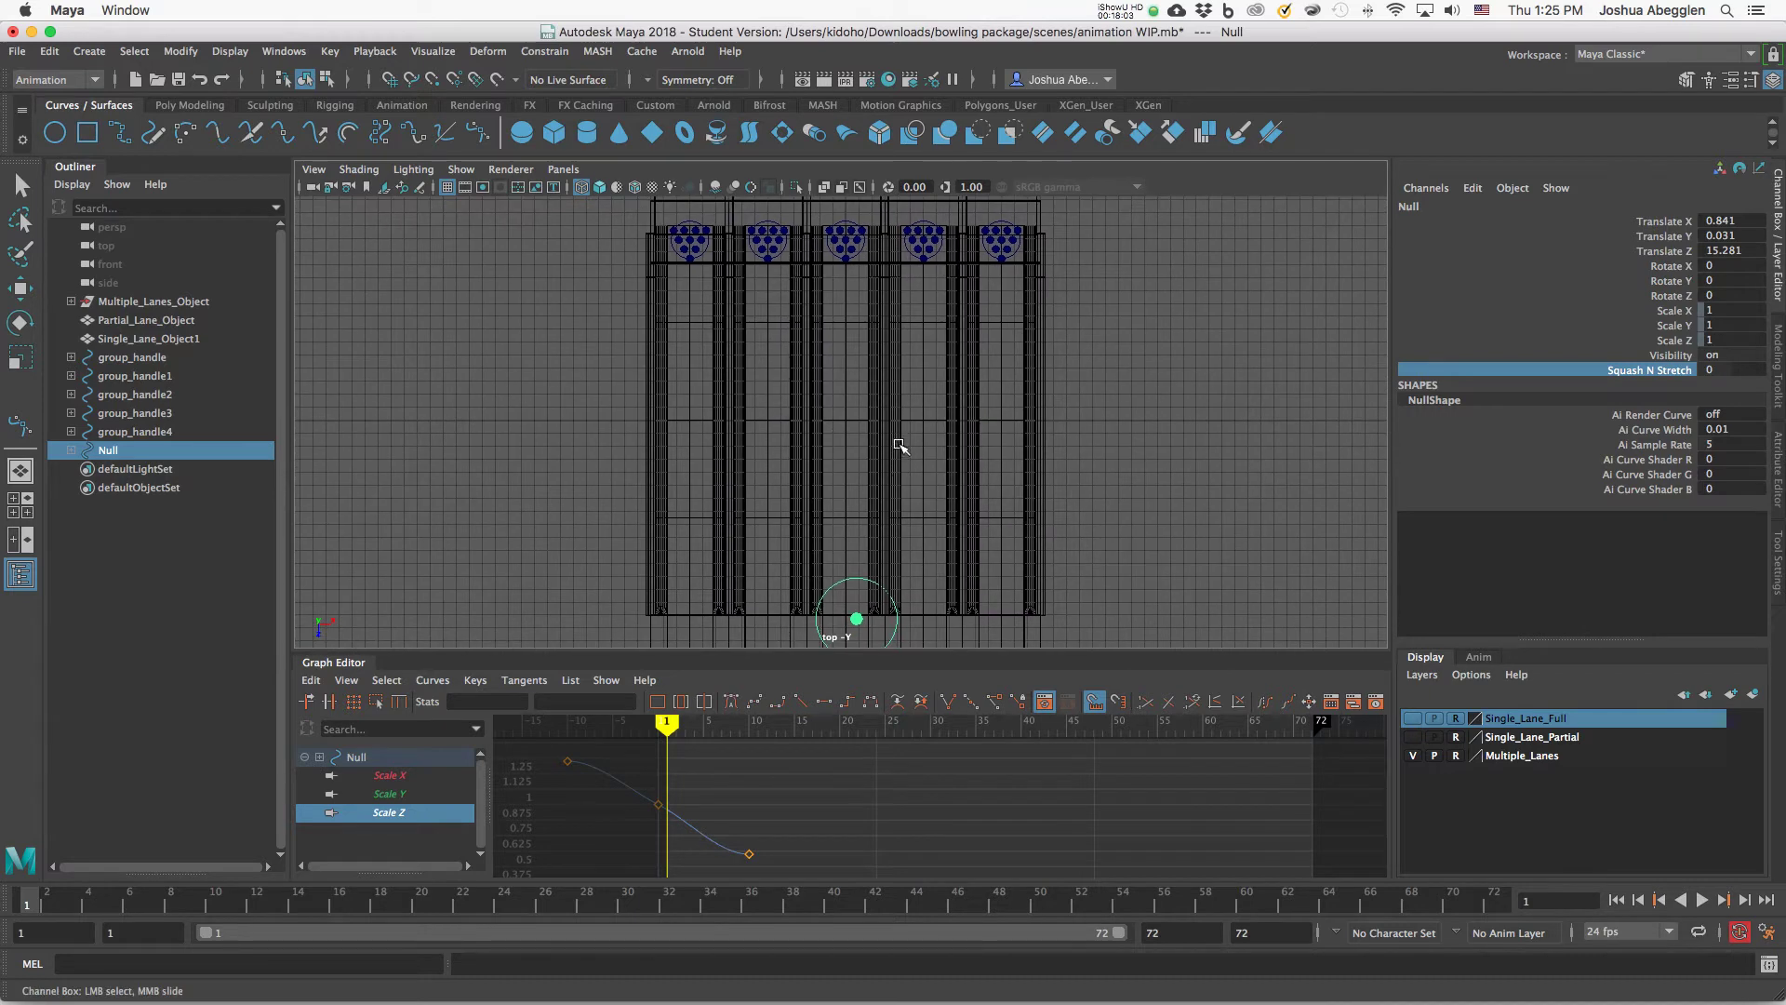
scroll(973, 490, up, 3)
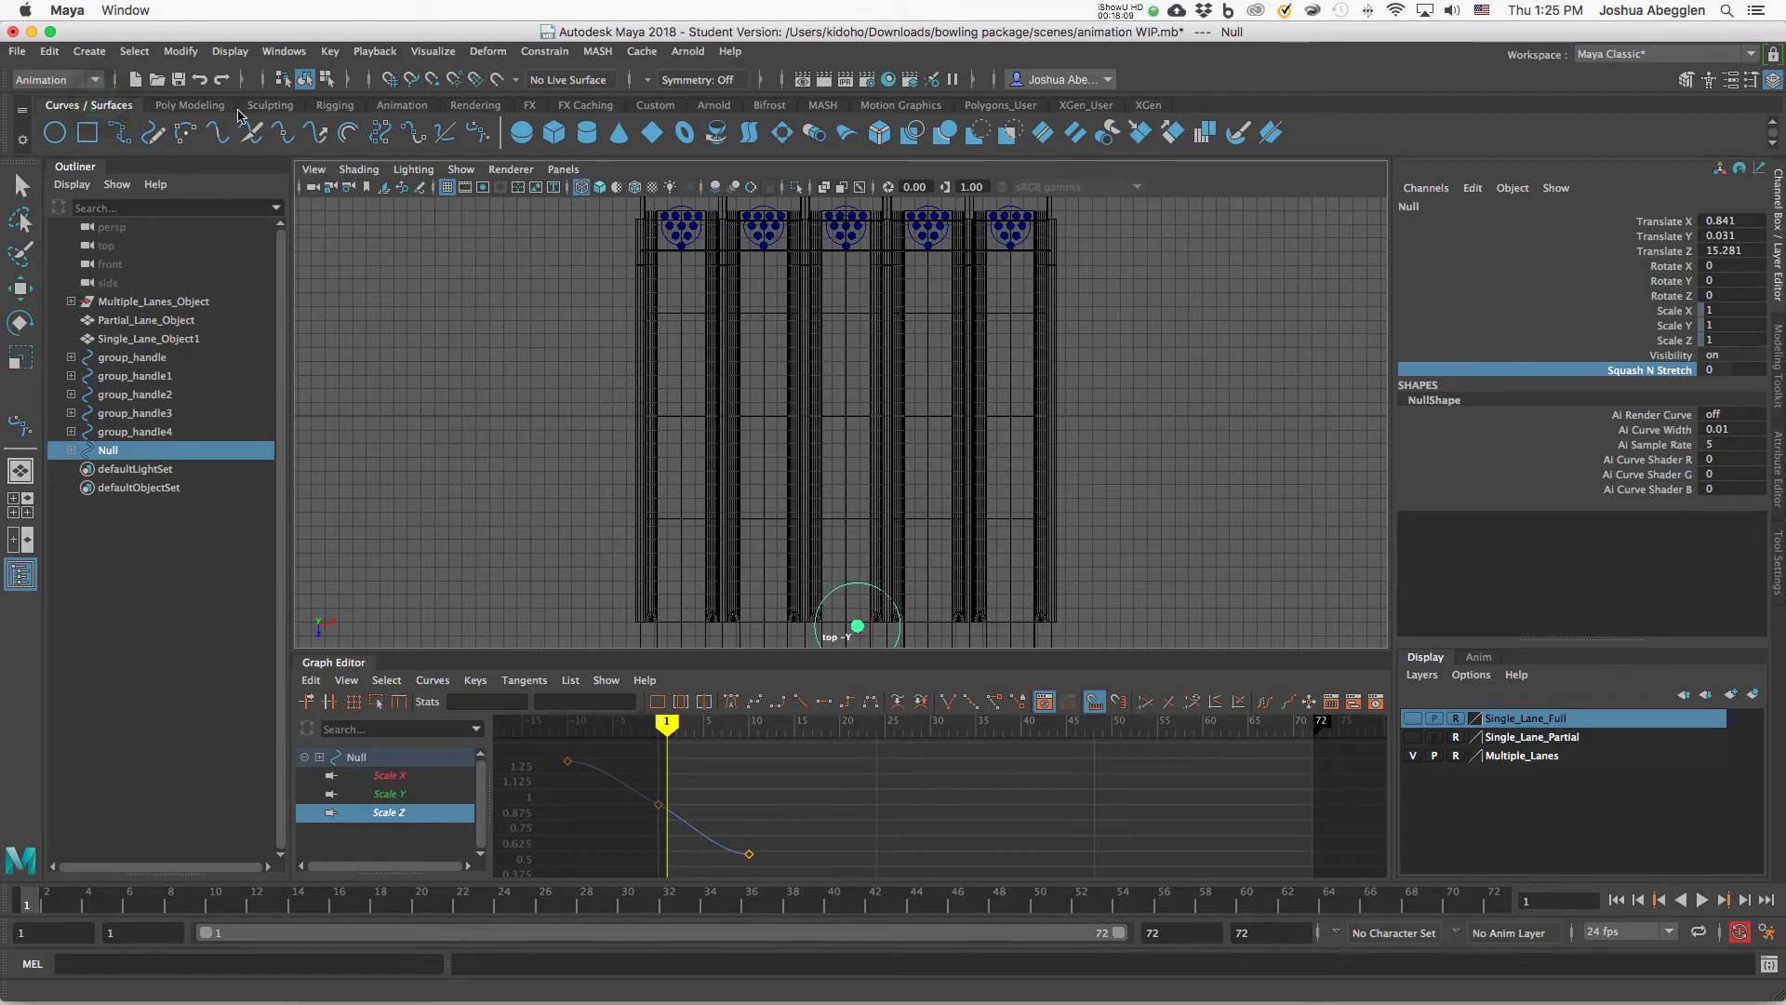
Start a curve with the Bezier Curve Tool, placing its first point at the ball's centre in the middle lane.
click(208, 107)
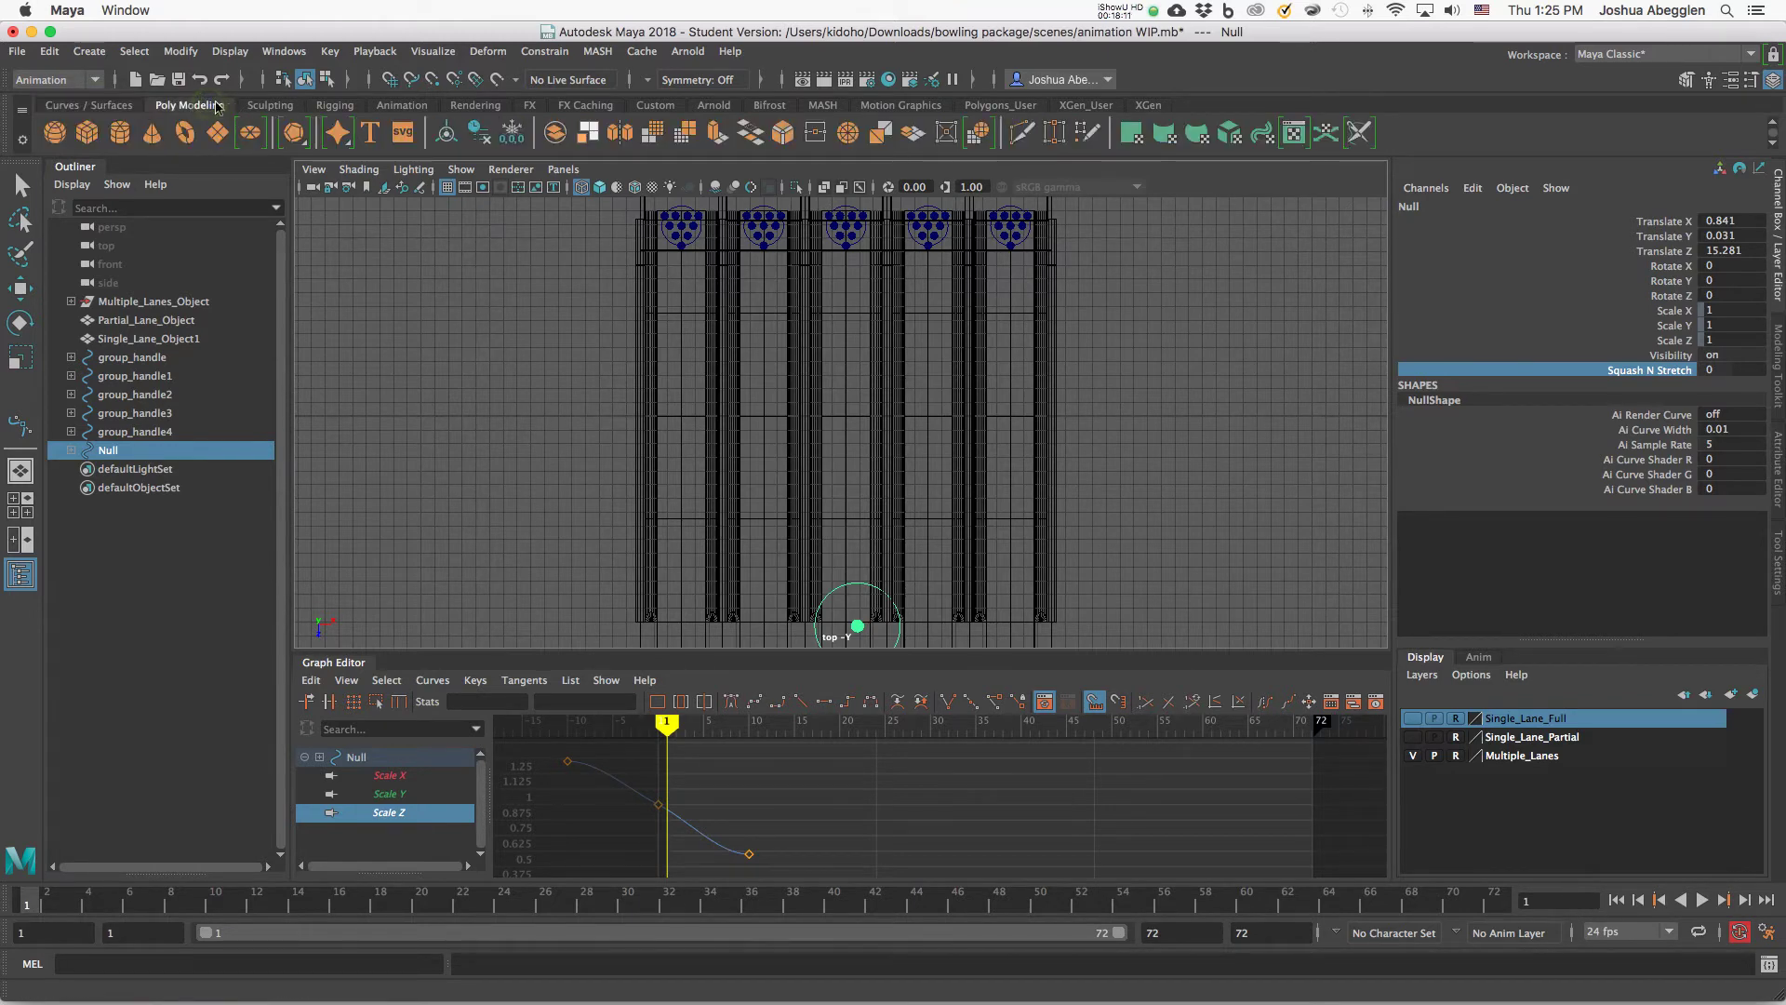
click(405, 107)
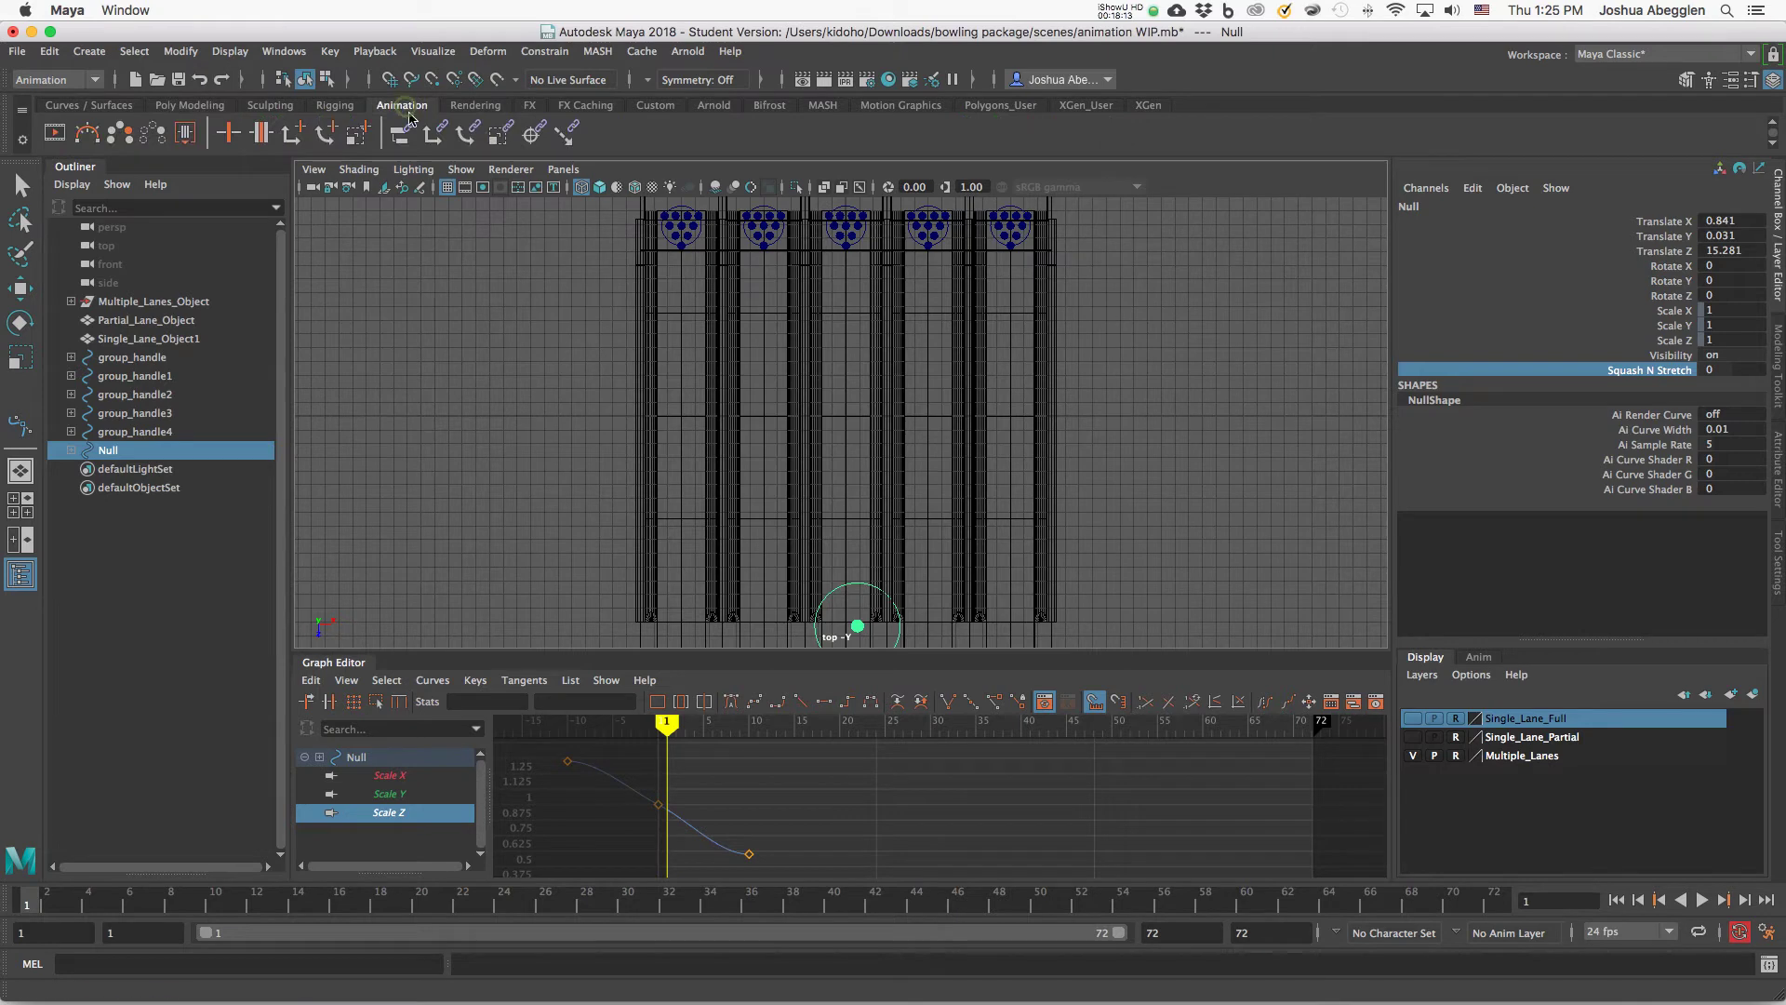
click(109, 110)
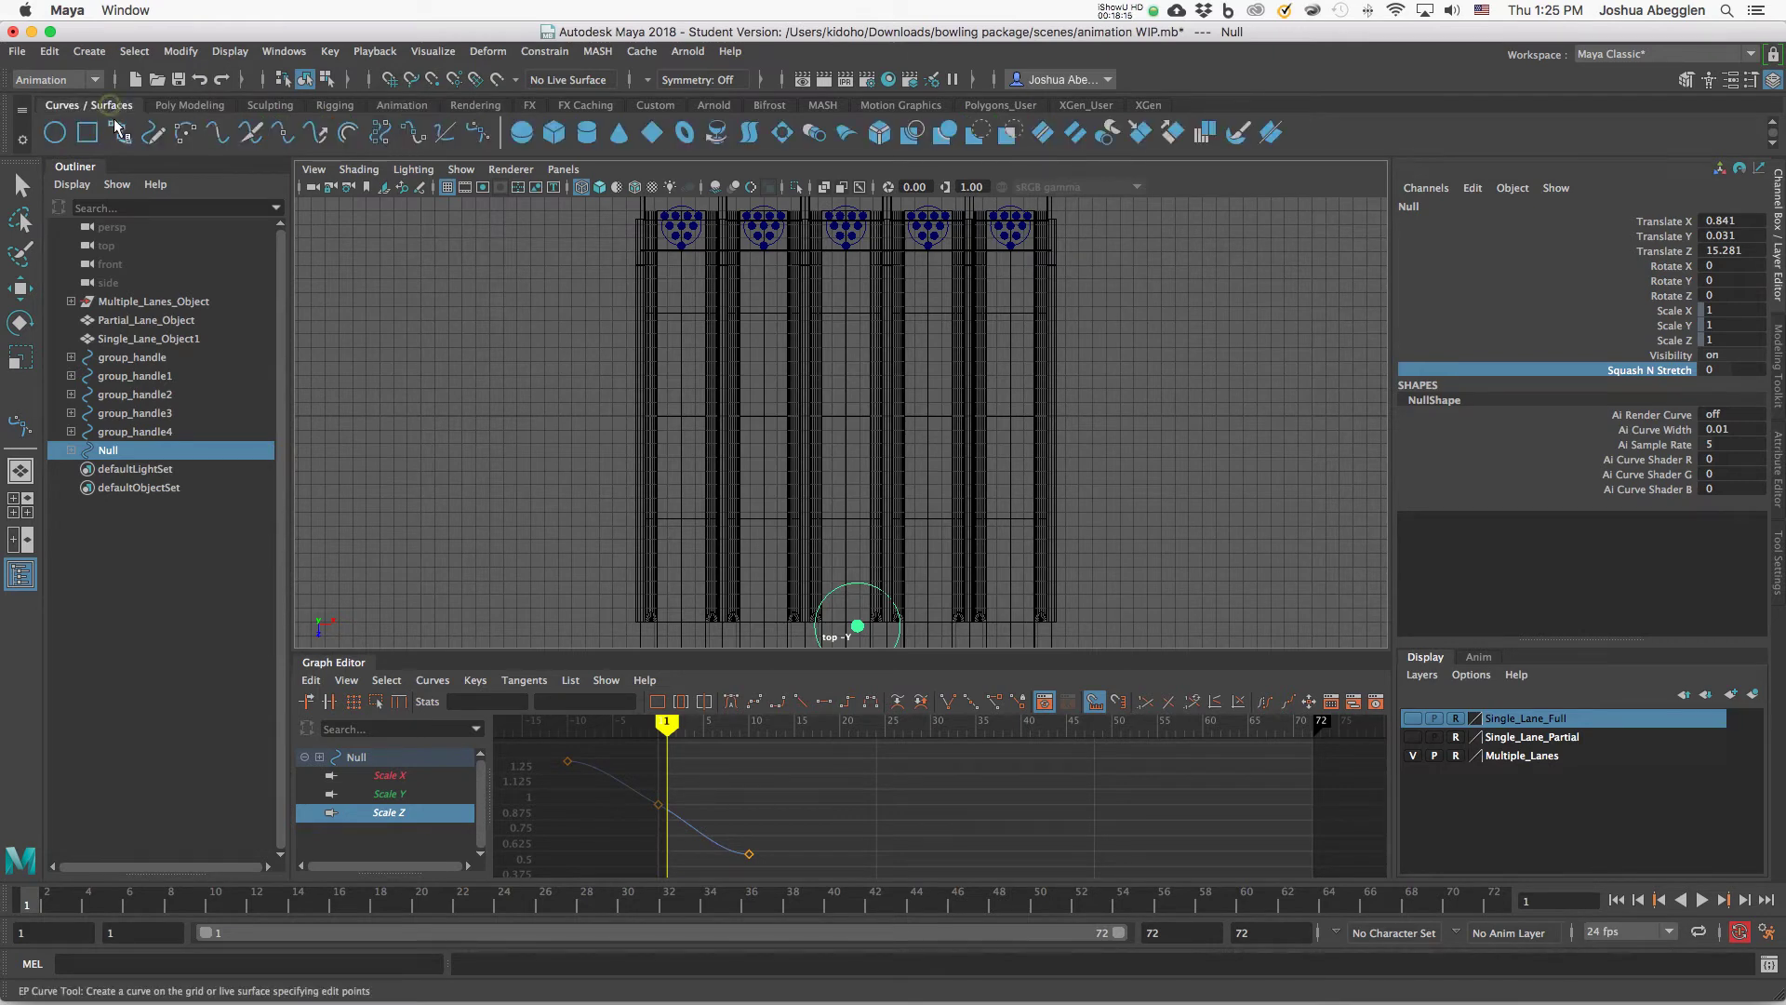
click(476, 133)
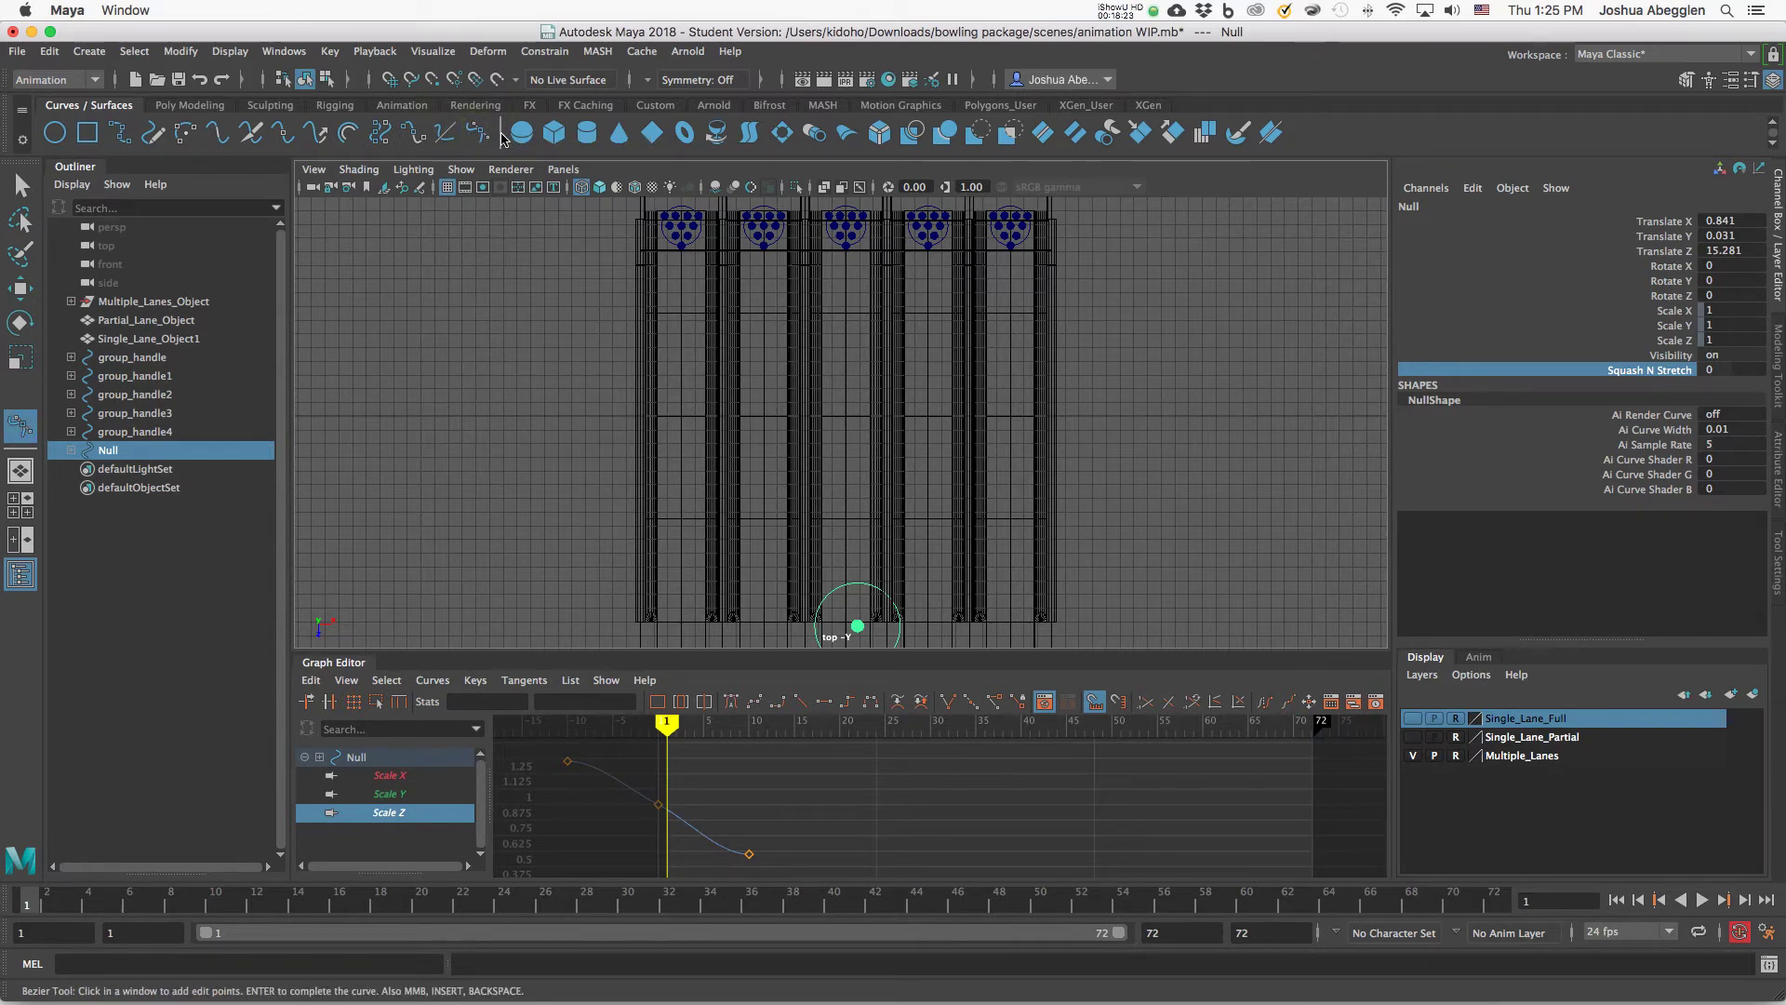
scroll(1035, 570, up, 3)
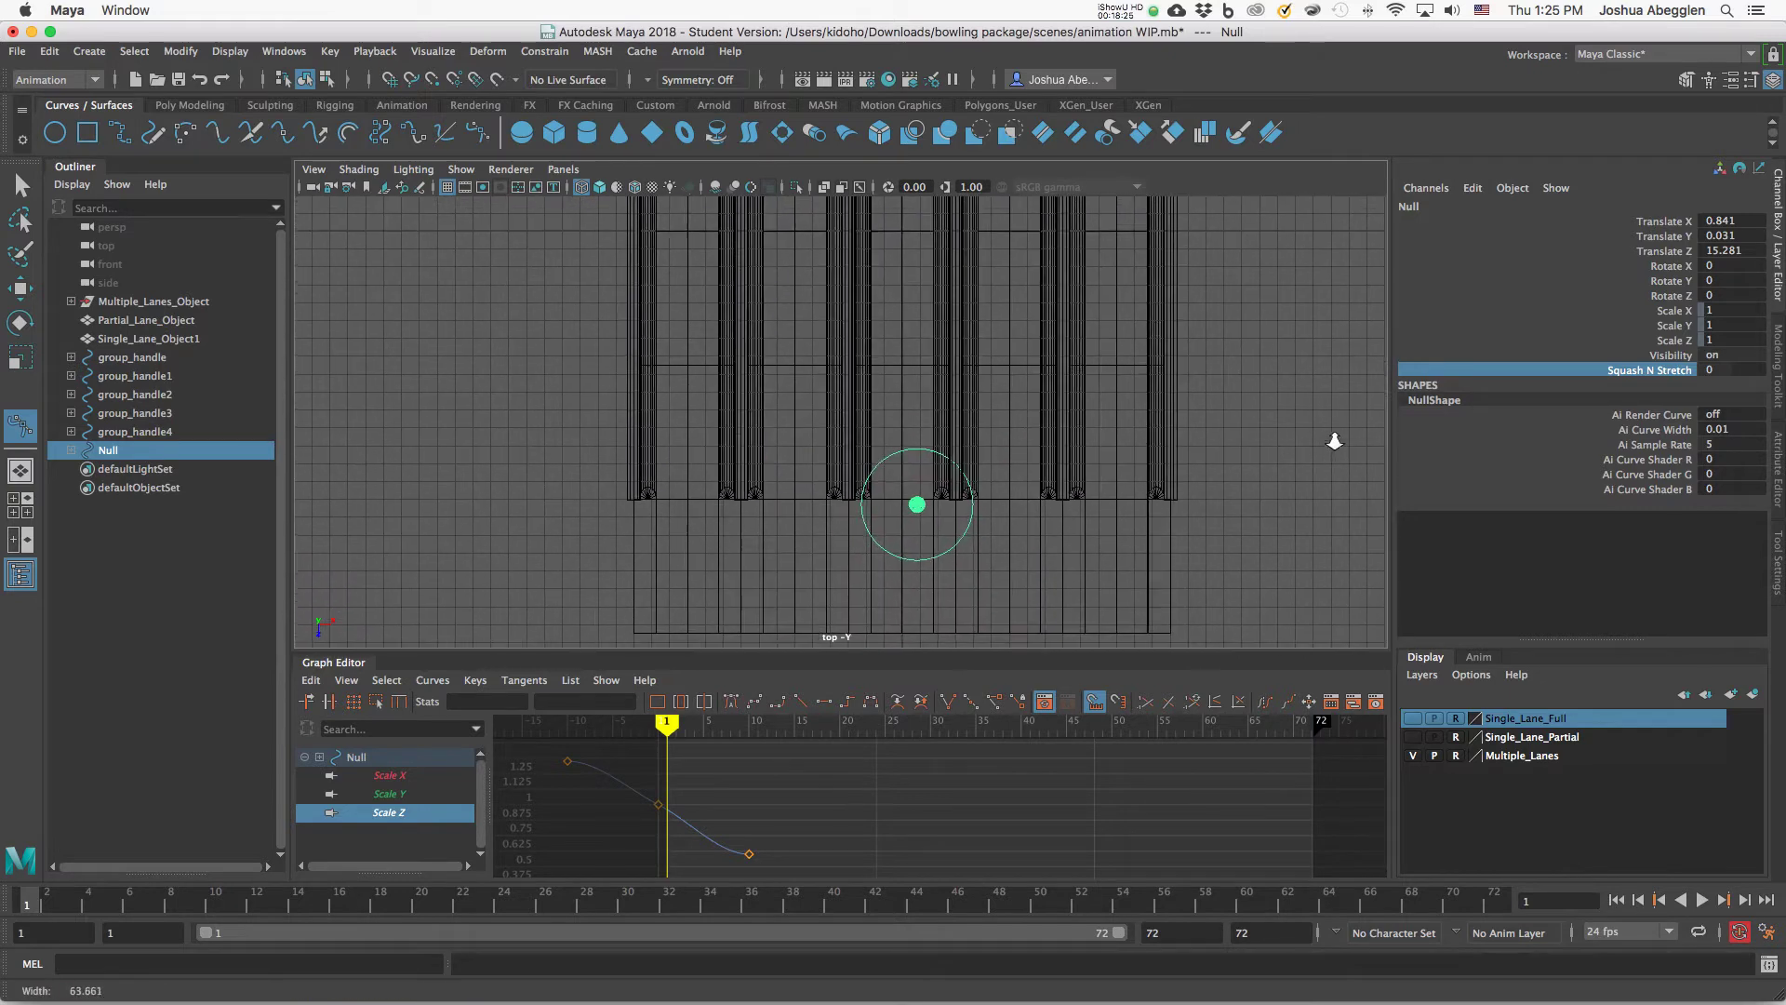
alt+middle_drag(1045, 442, 944, 502)
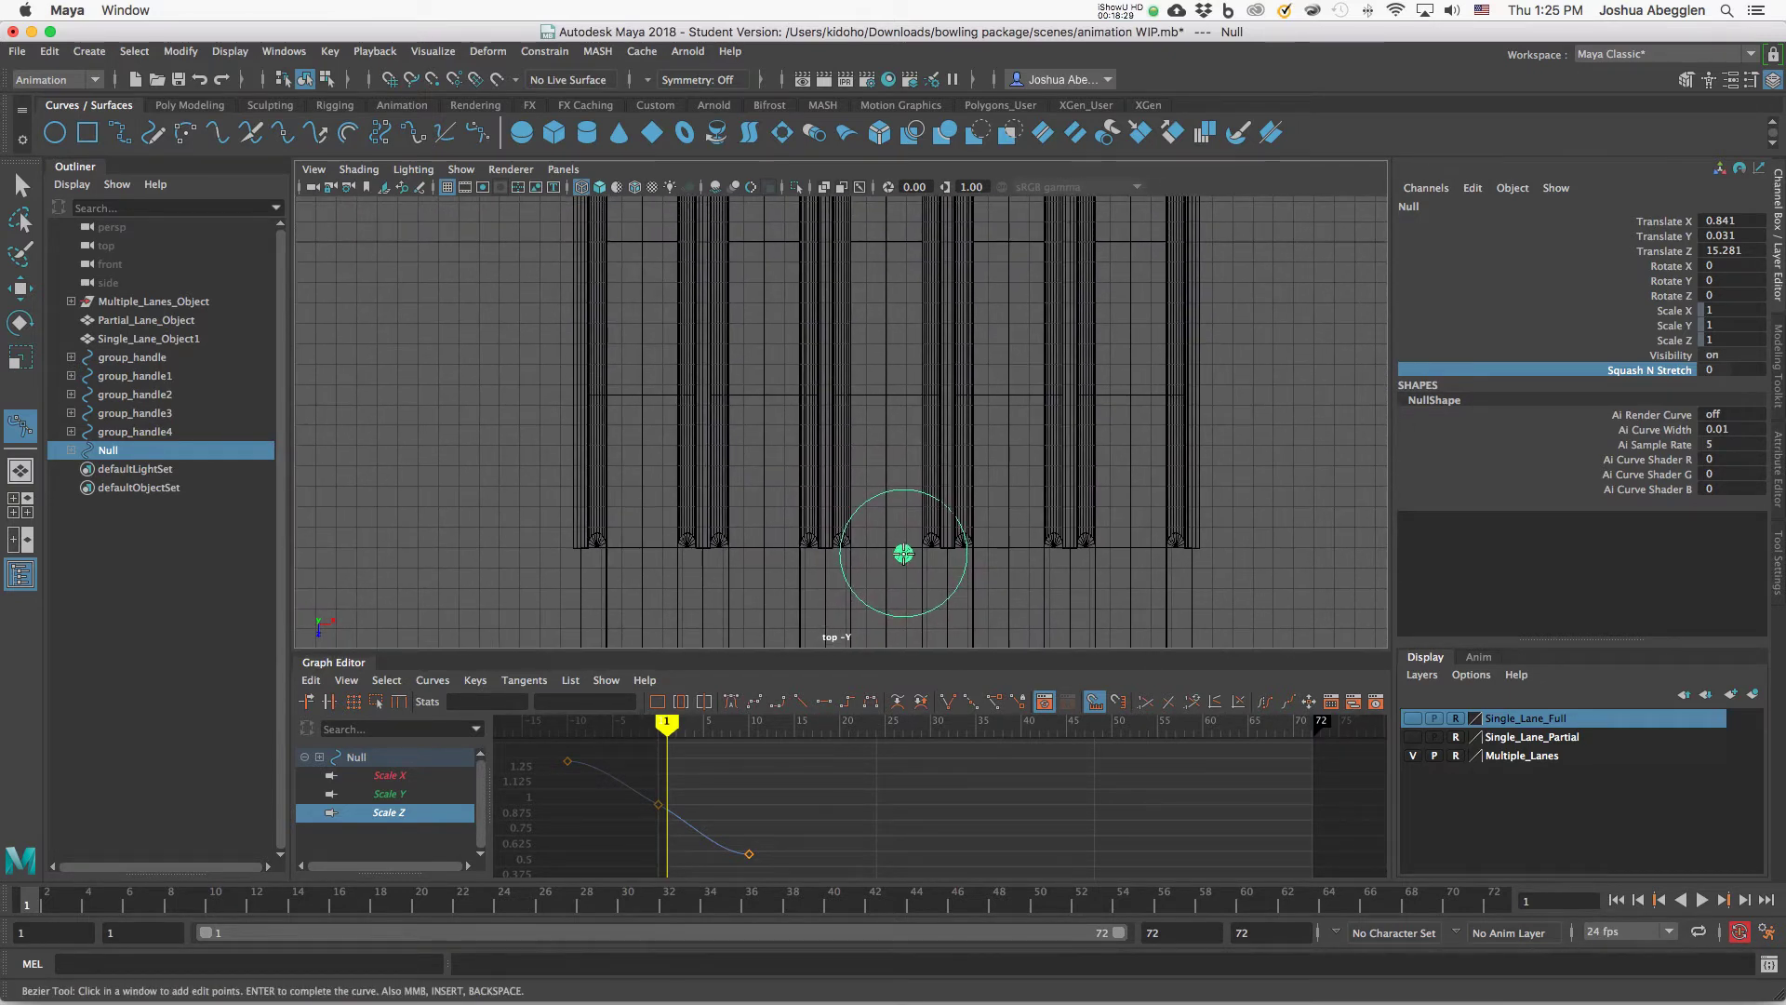
click(904, 553)
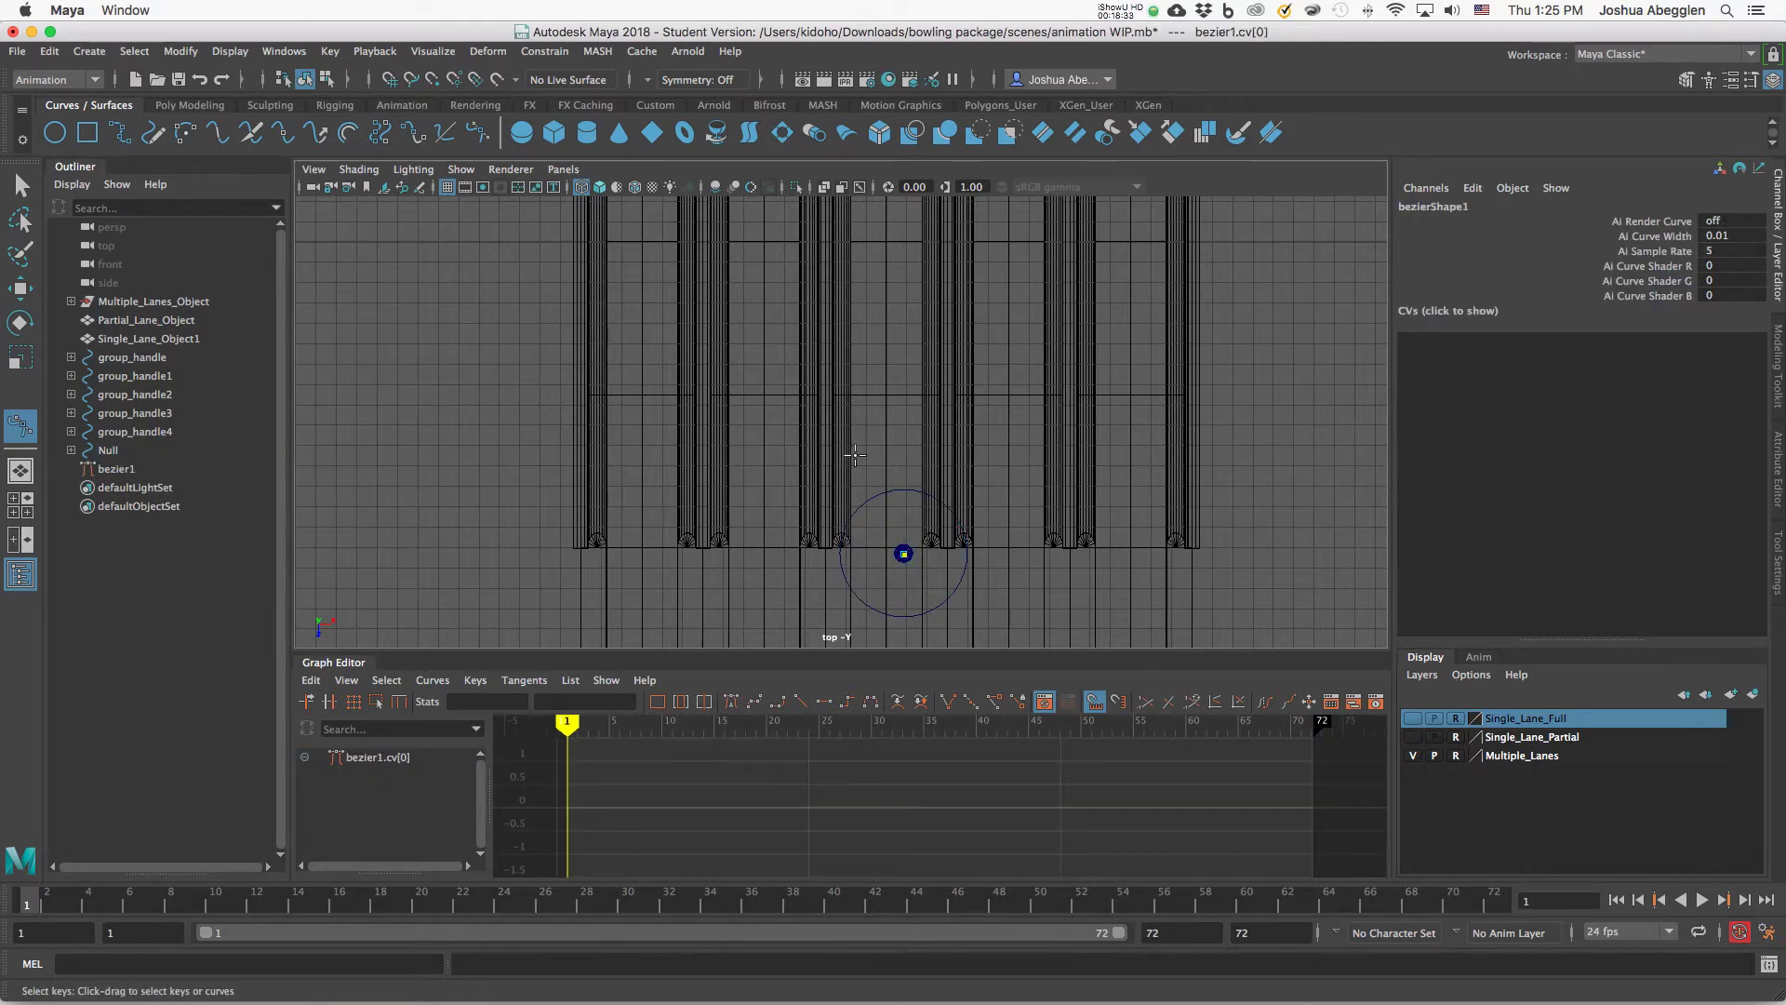
Add curved Bezier points along the near part of the middle lane, bowing the path toward its left gutter.
drag(856, 455, 857, 388)
alt+middle_drag(886, 404, 880, 442)
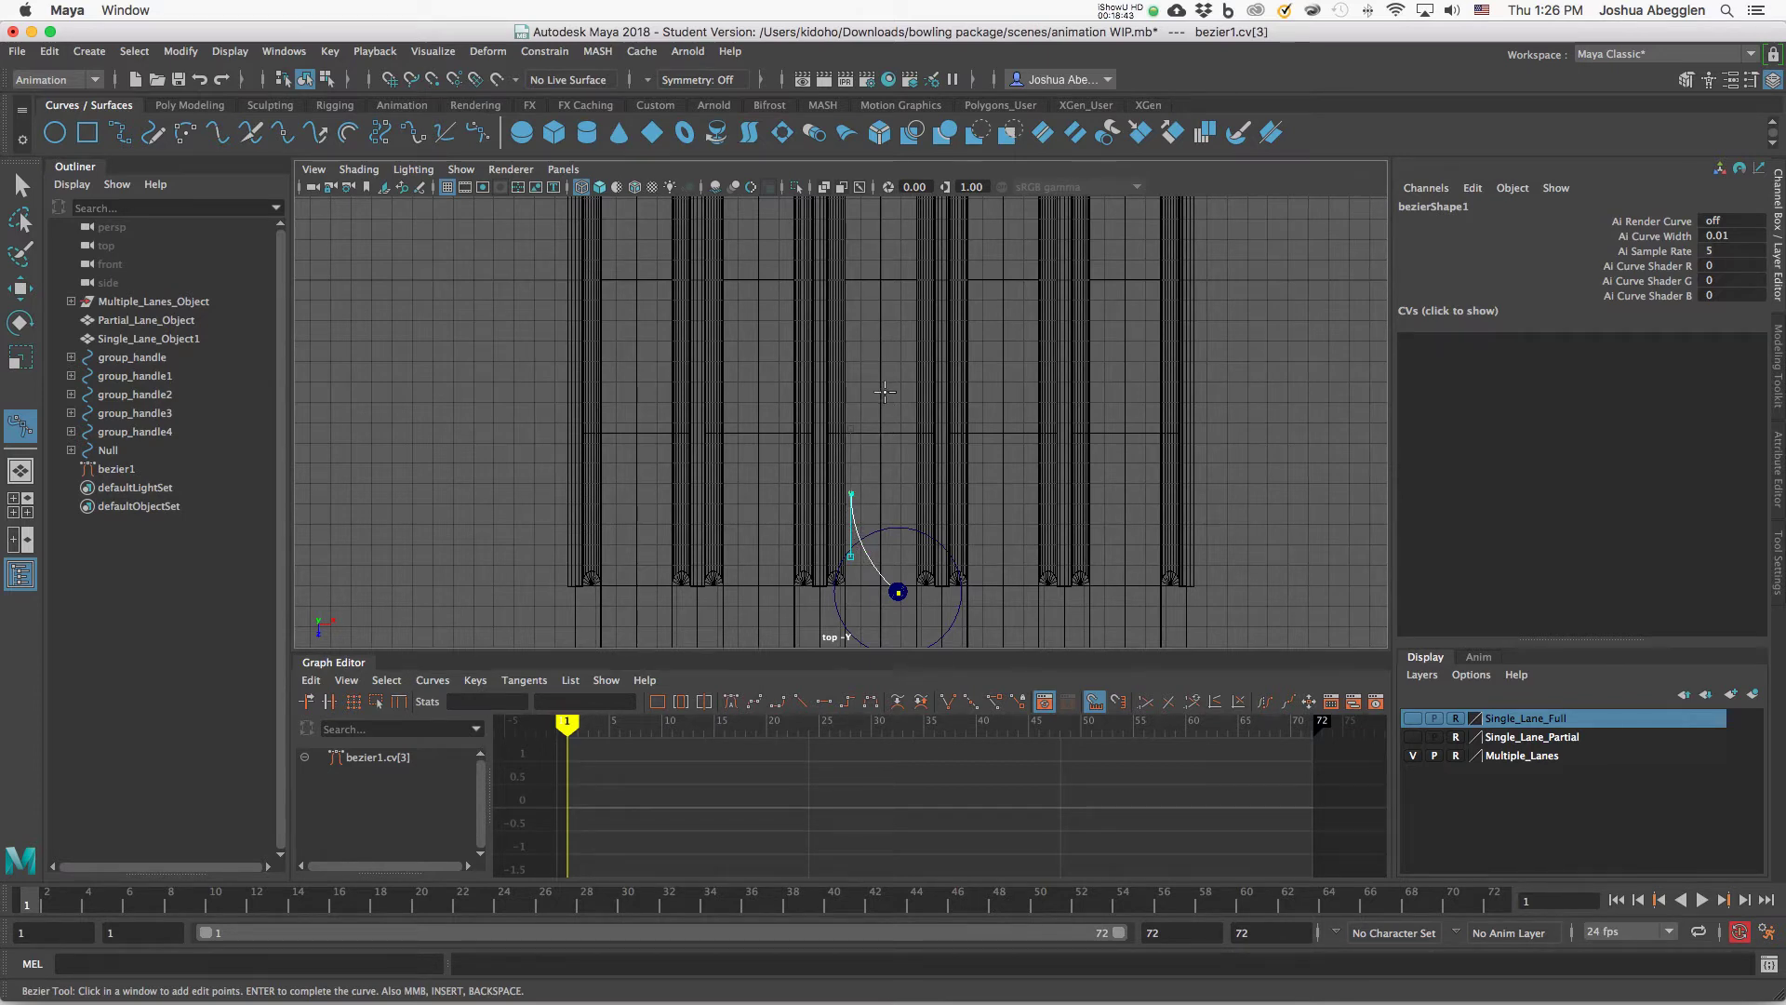
drag(885, 407, 852, 377)
click(878, 444)
alt+middle_drag(907, 363, 884, 423)
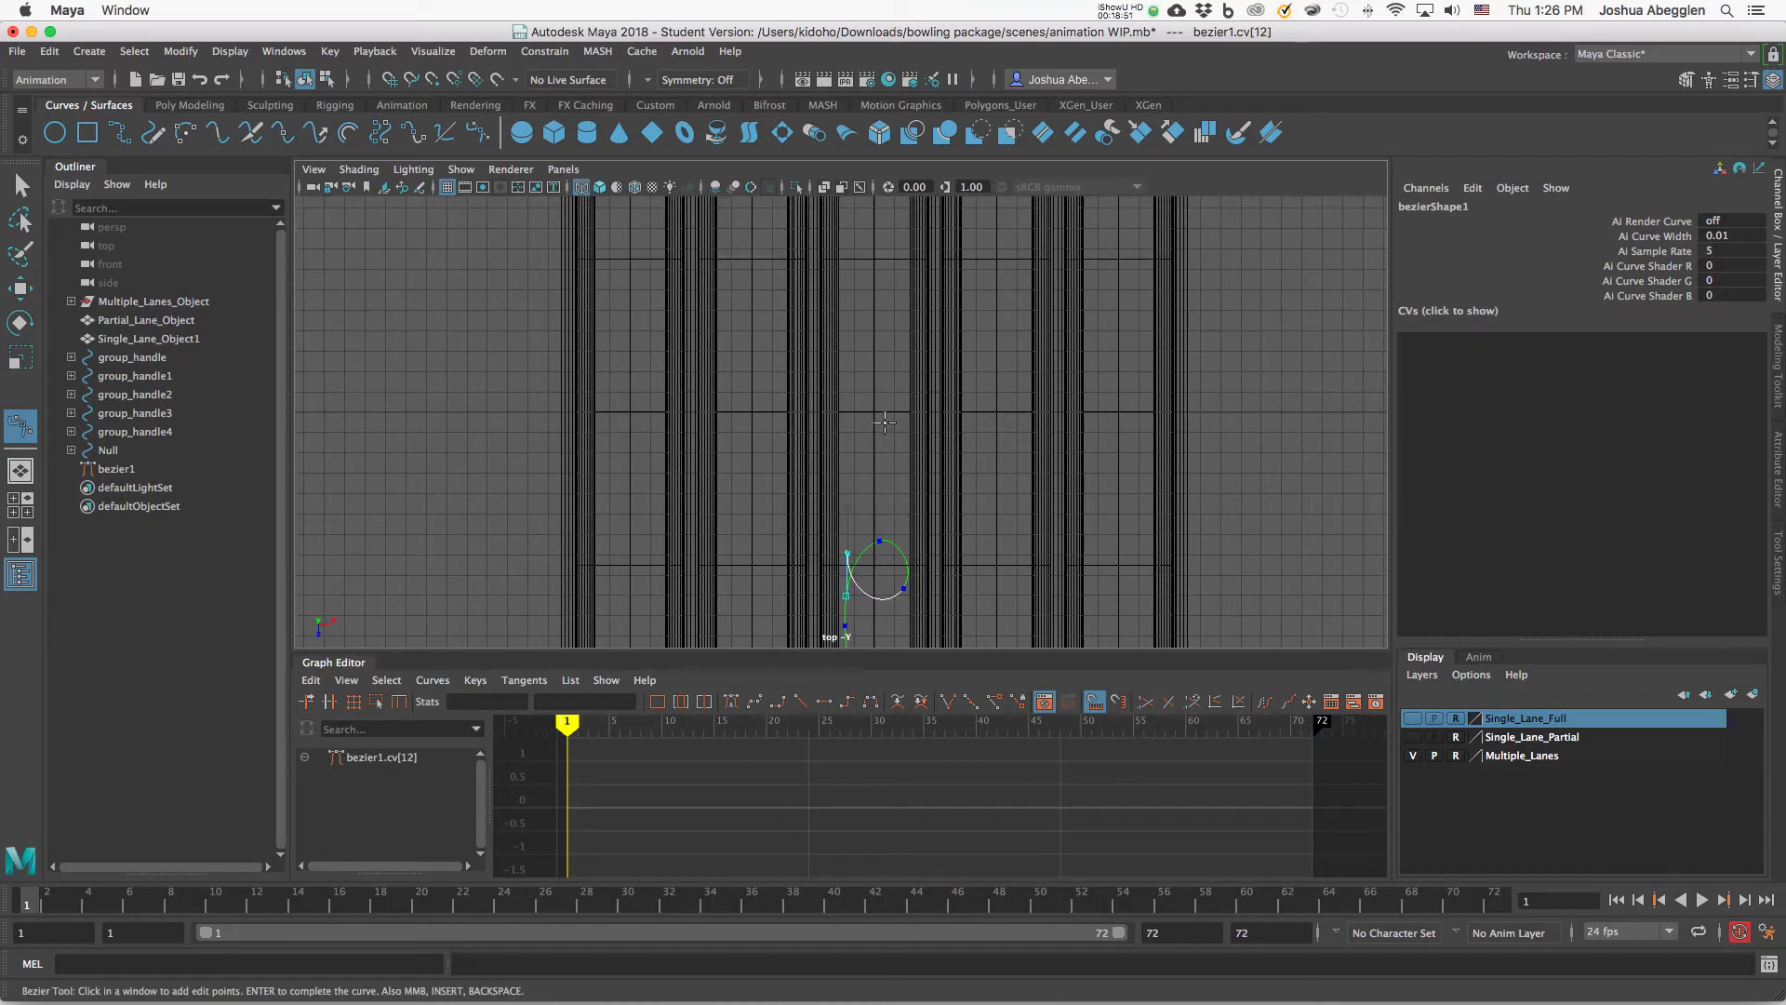
Extend the Bezier path up the middle lane, bending it toward the right gutter and back to end at the pins.
drag(878, 427, 902, 384)
alt+middle_drag(899, 270, 890, 367)
drag(893, 370, 891, 332)
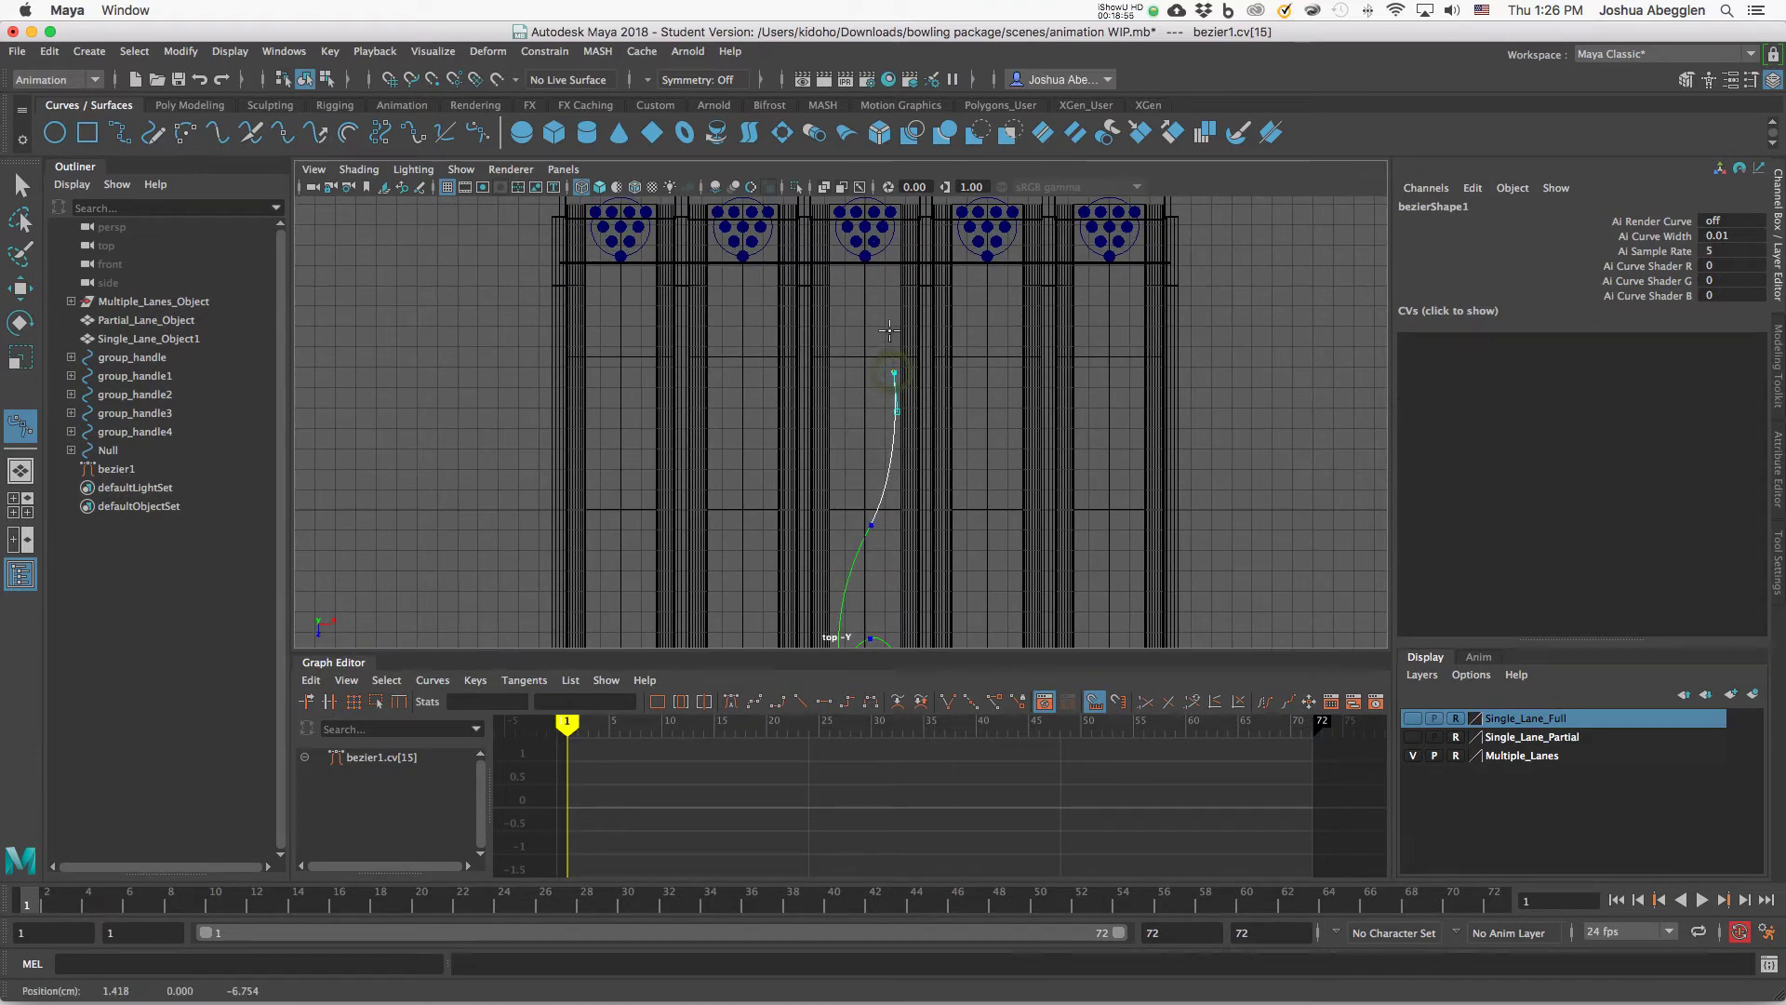
drag(874, 251, 867, 225)
scroll(969, 399, down, 3)
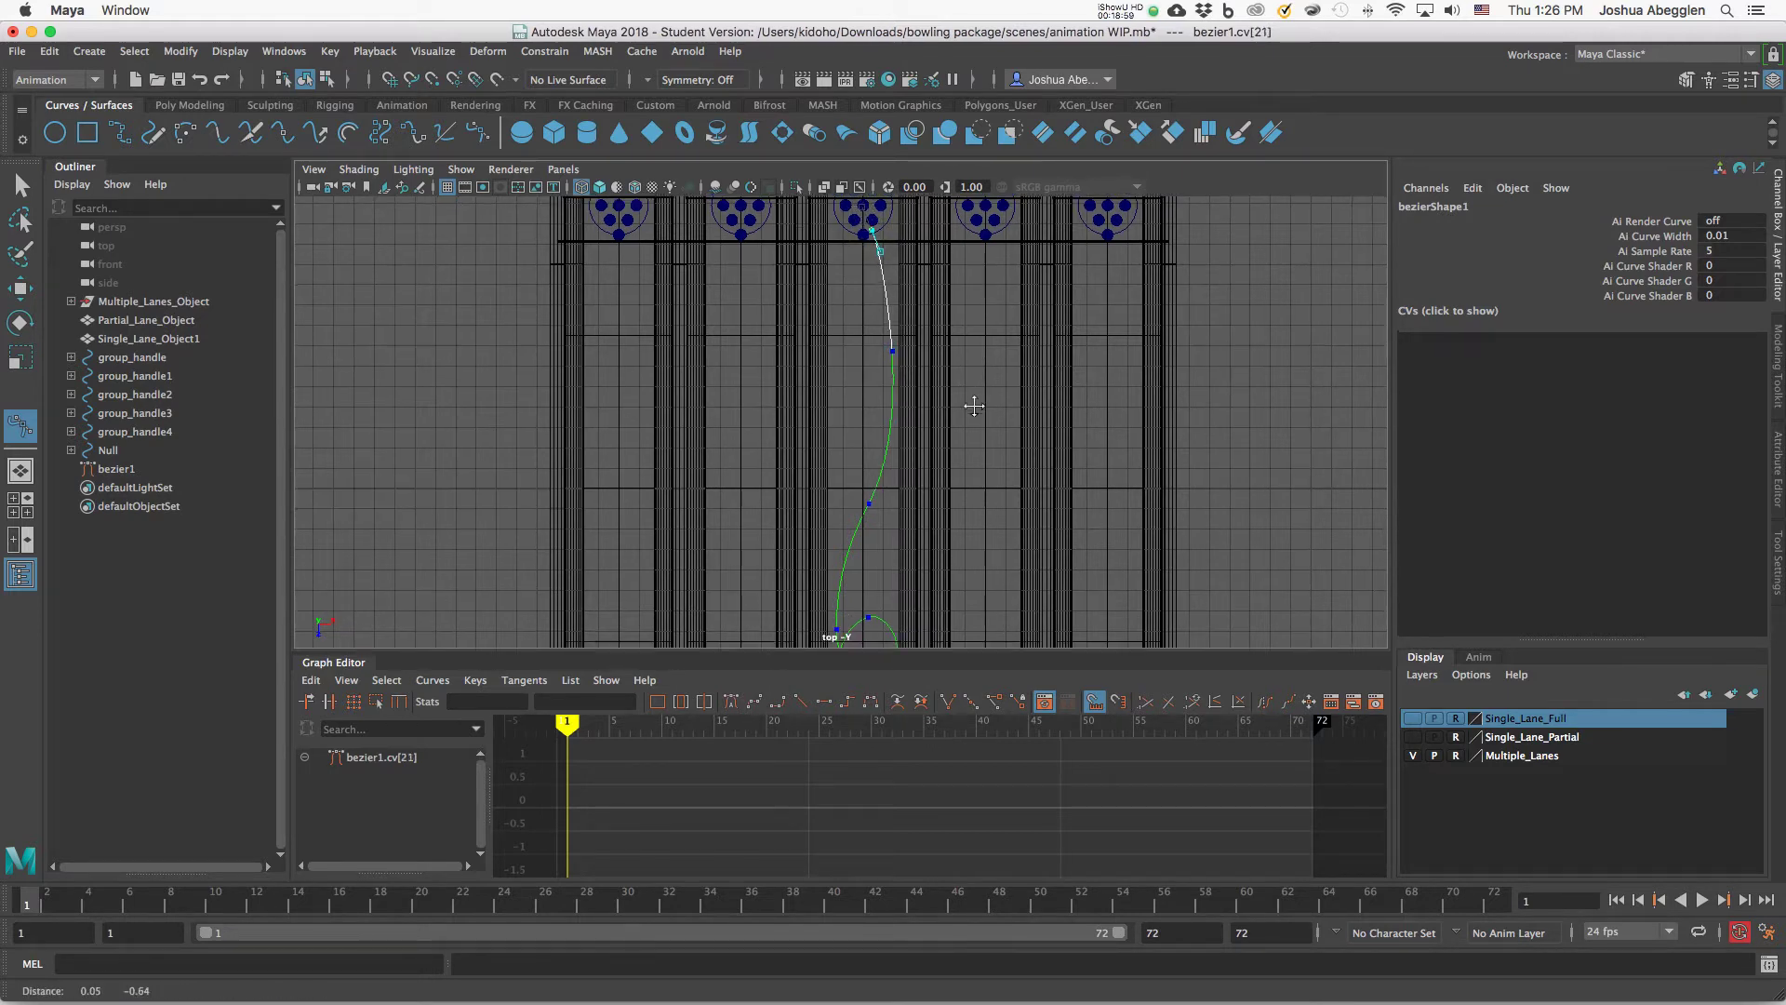
Refine the Bezier path around its loop, nudging the anchor beside the loop slightly toward the middle lane's left gutter.
scroll(968, 398, up, 3)
alt+middle_drag(909, 426, 949, 438)
scroll(963, 398, down, 2)
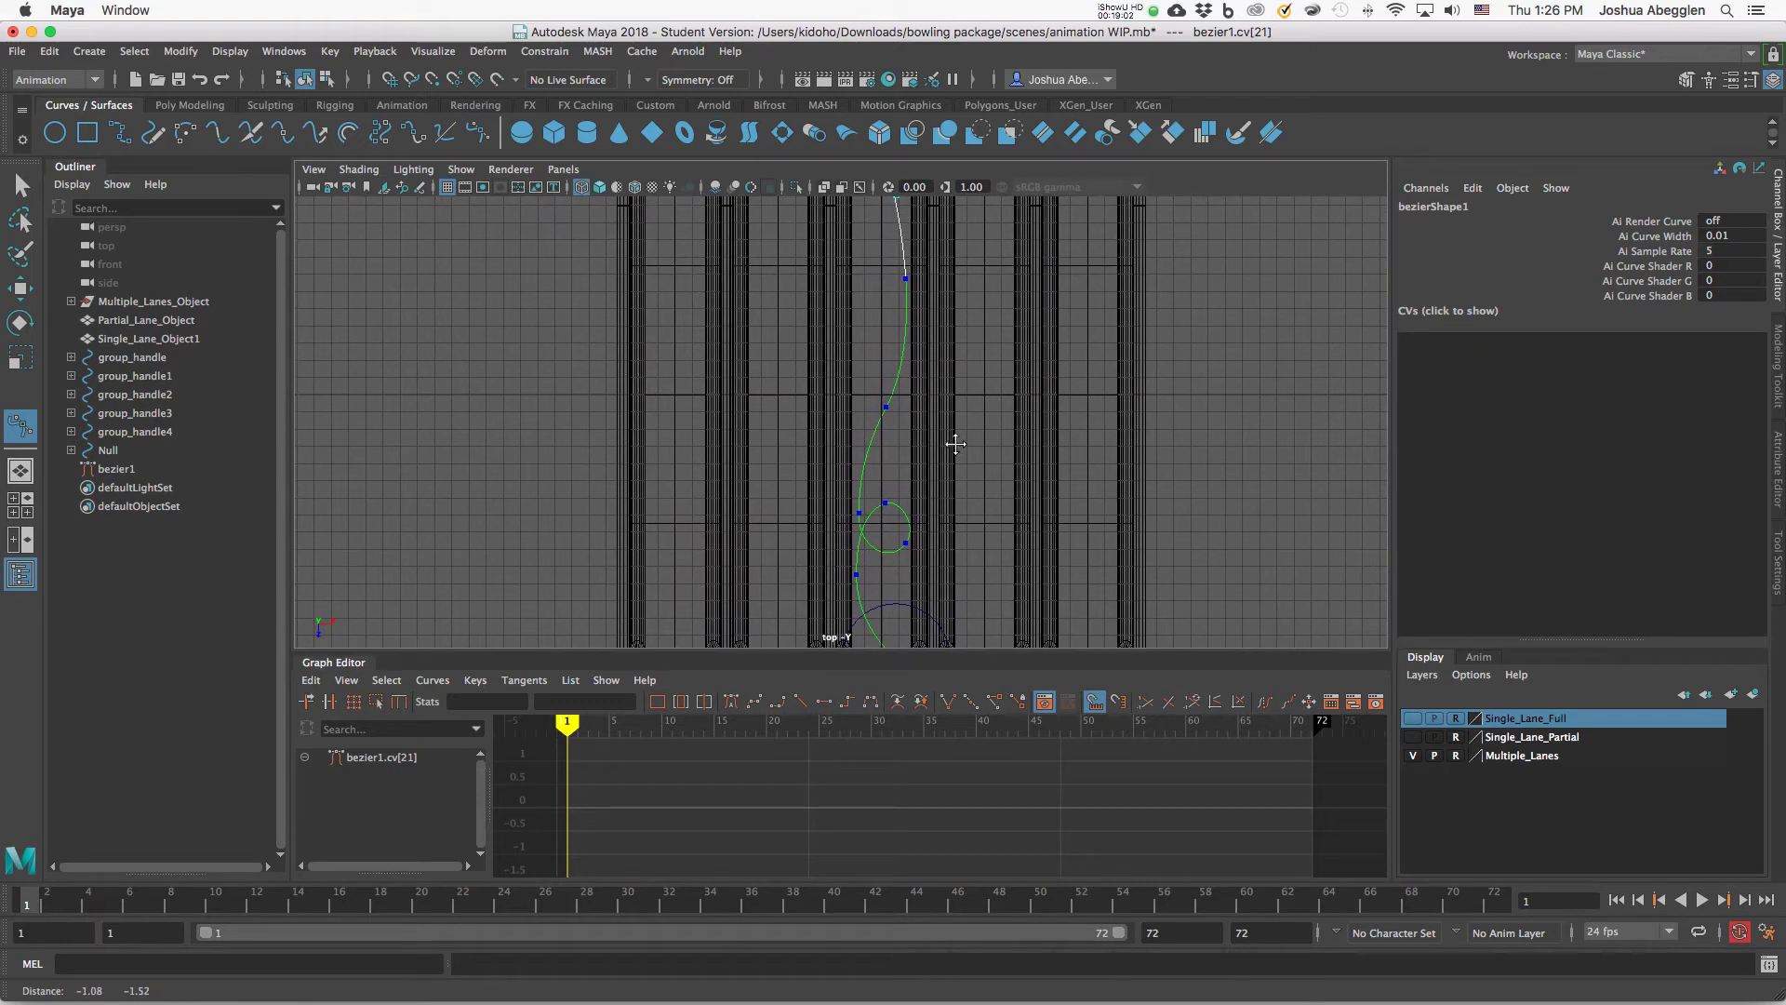
click(884, 502)
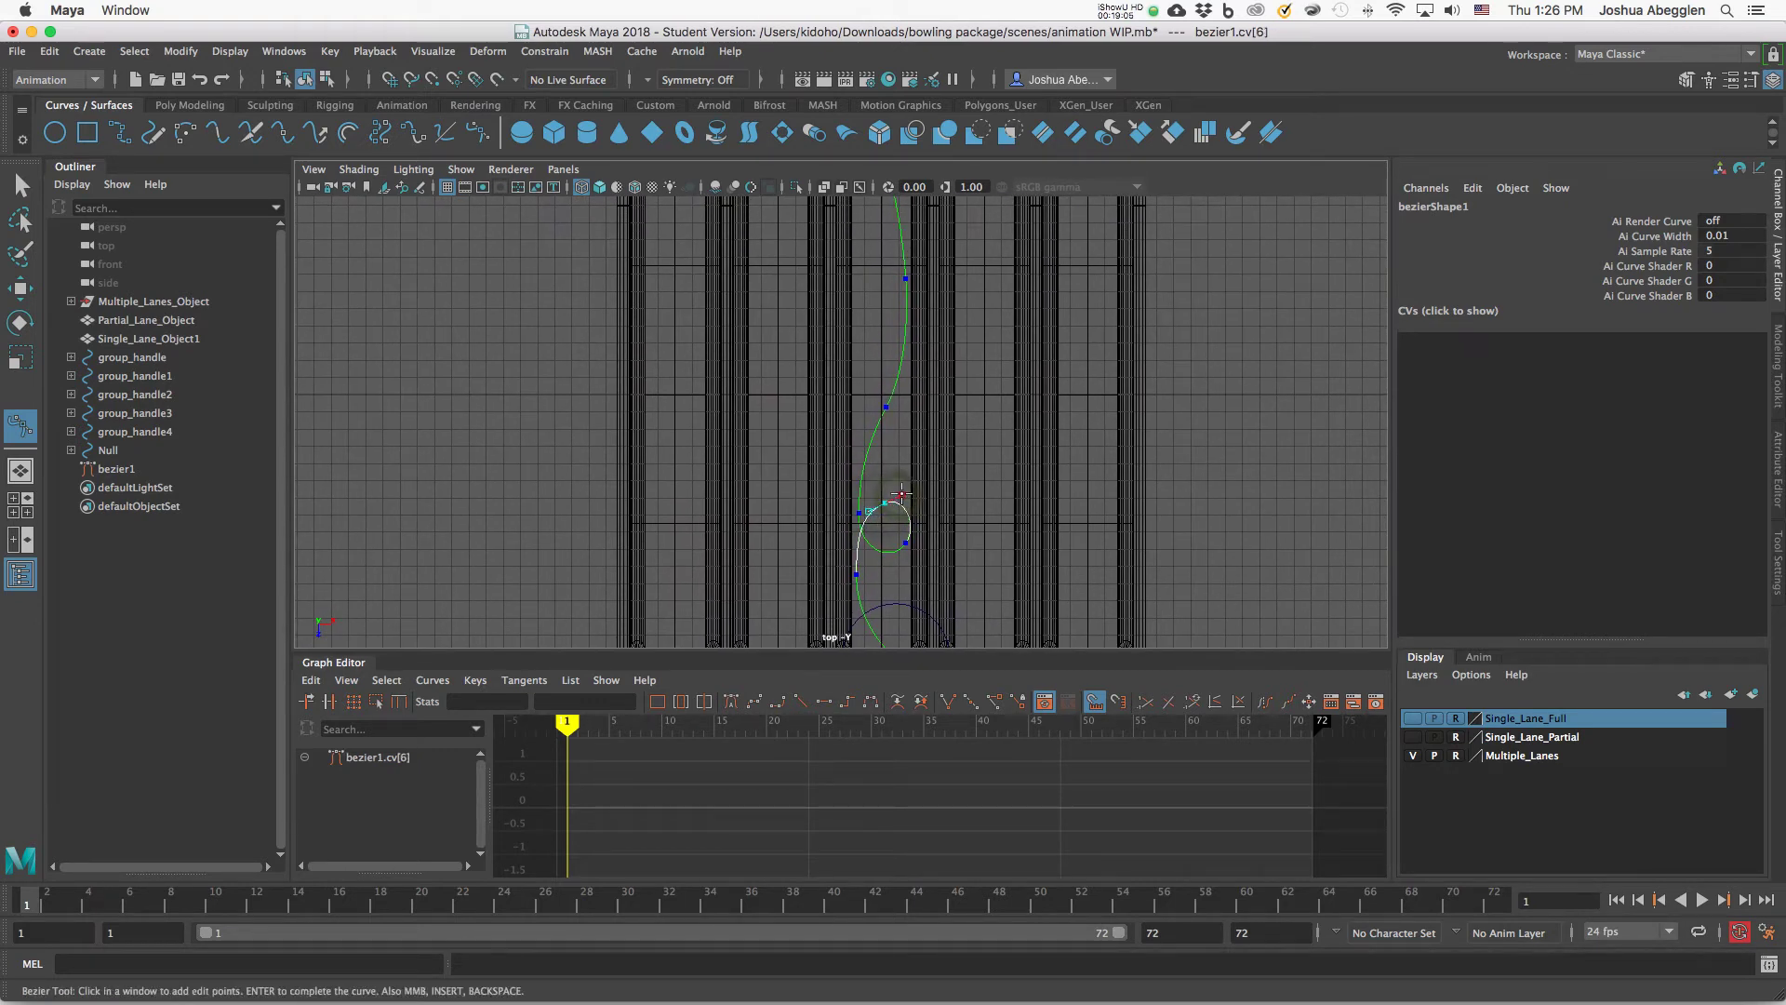
drag(902, 553, 905, 545)
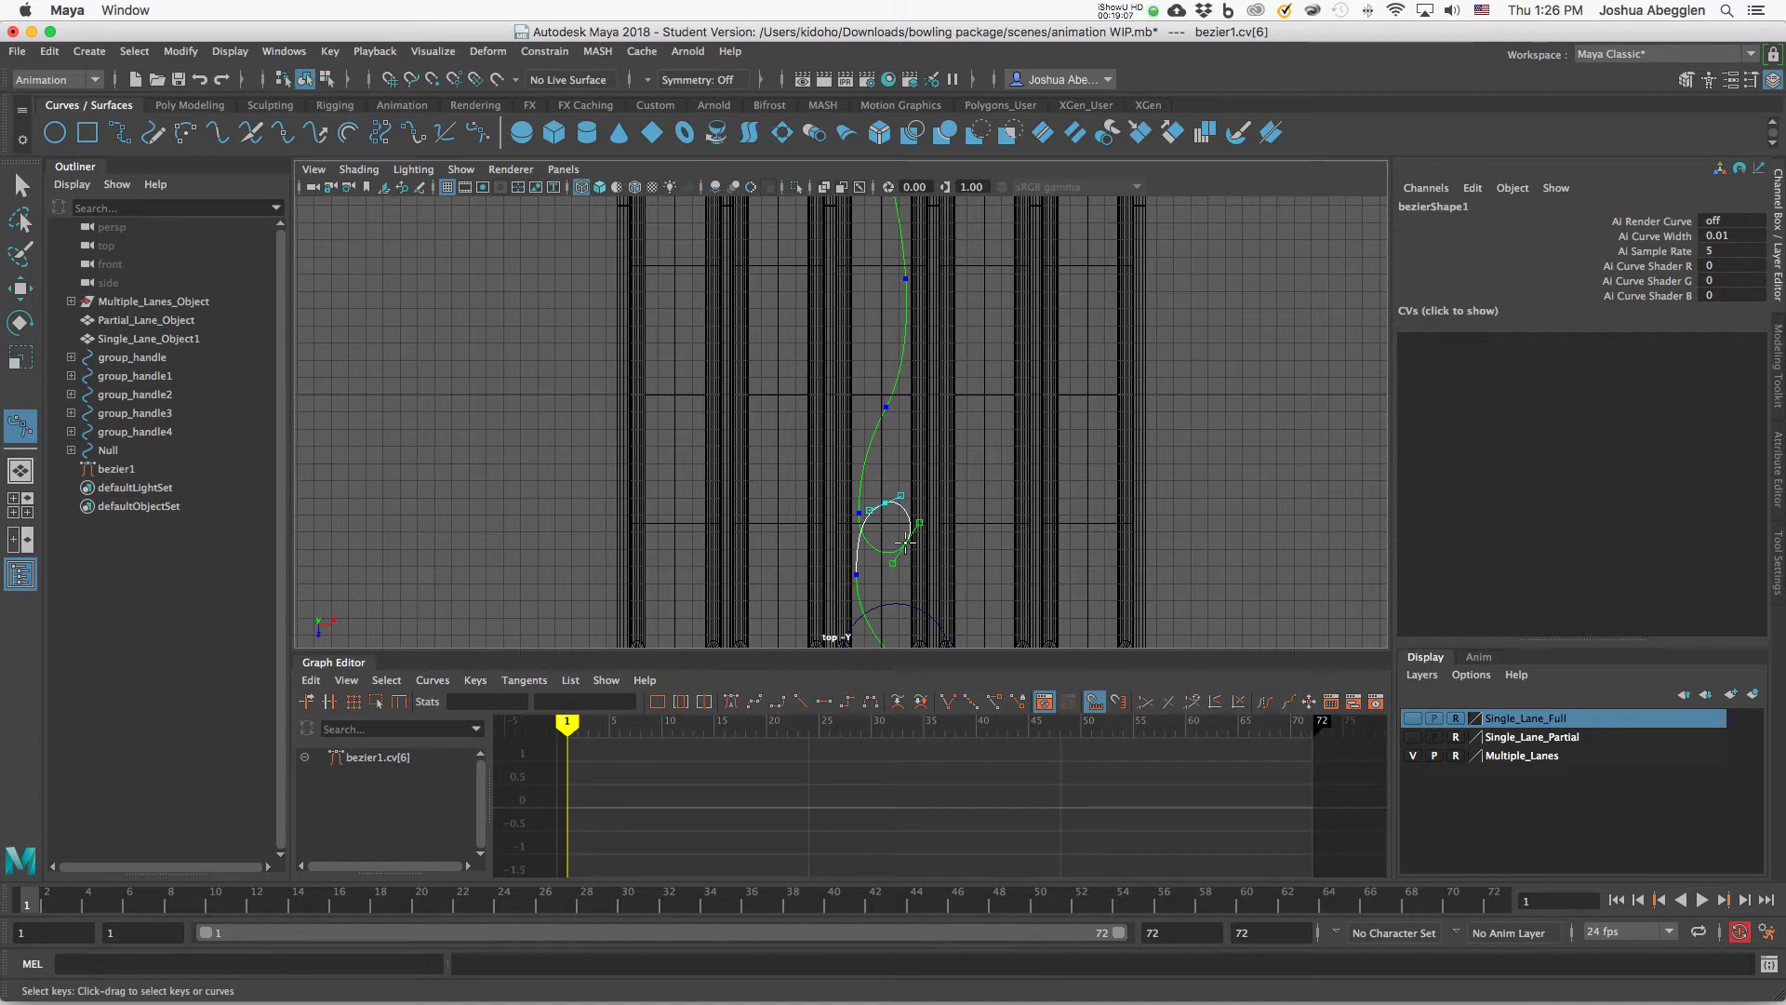
key(ctrl+z)
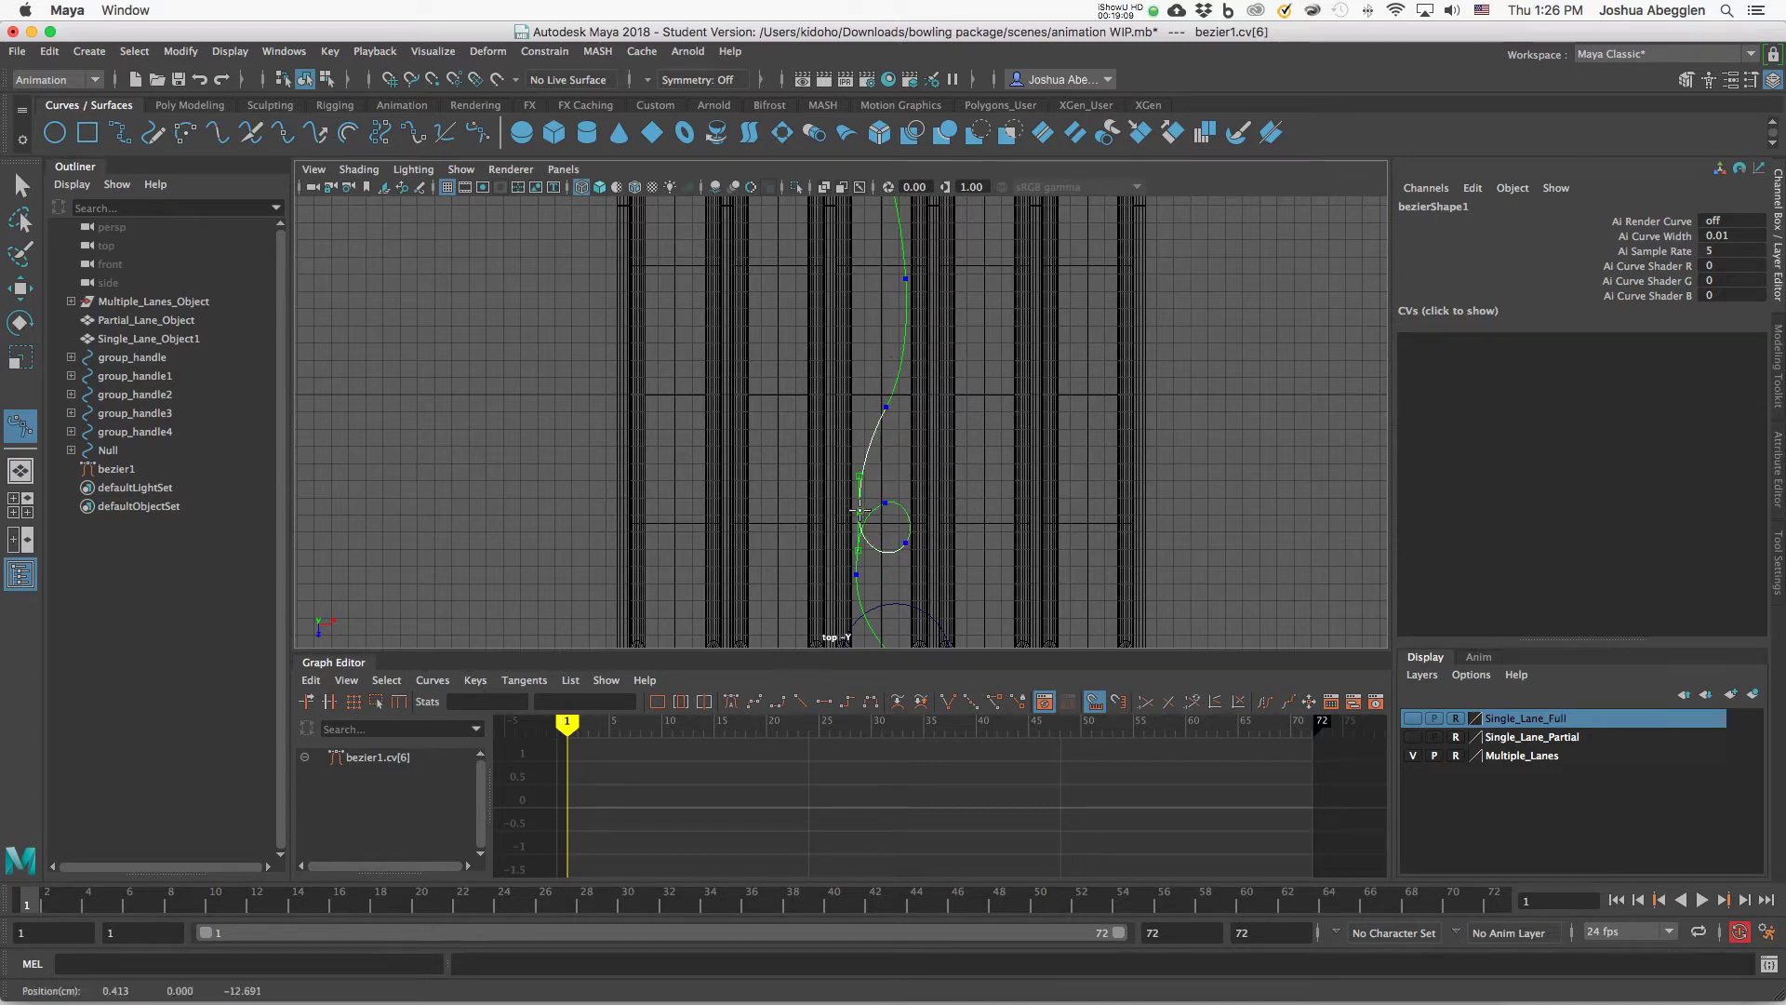
click(856, 511)
drag(857, 510, 853, 476)
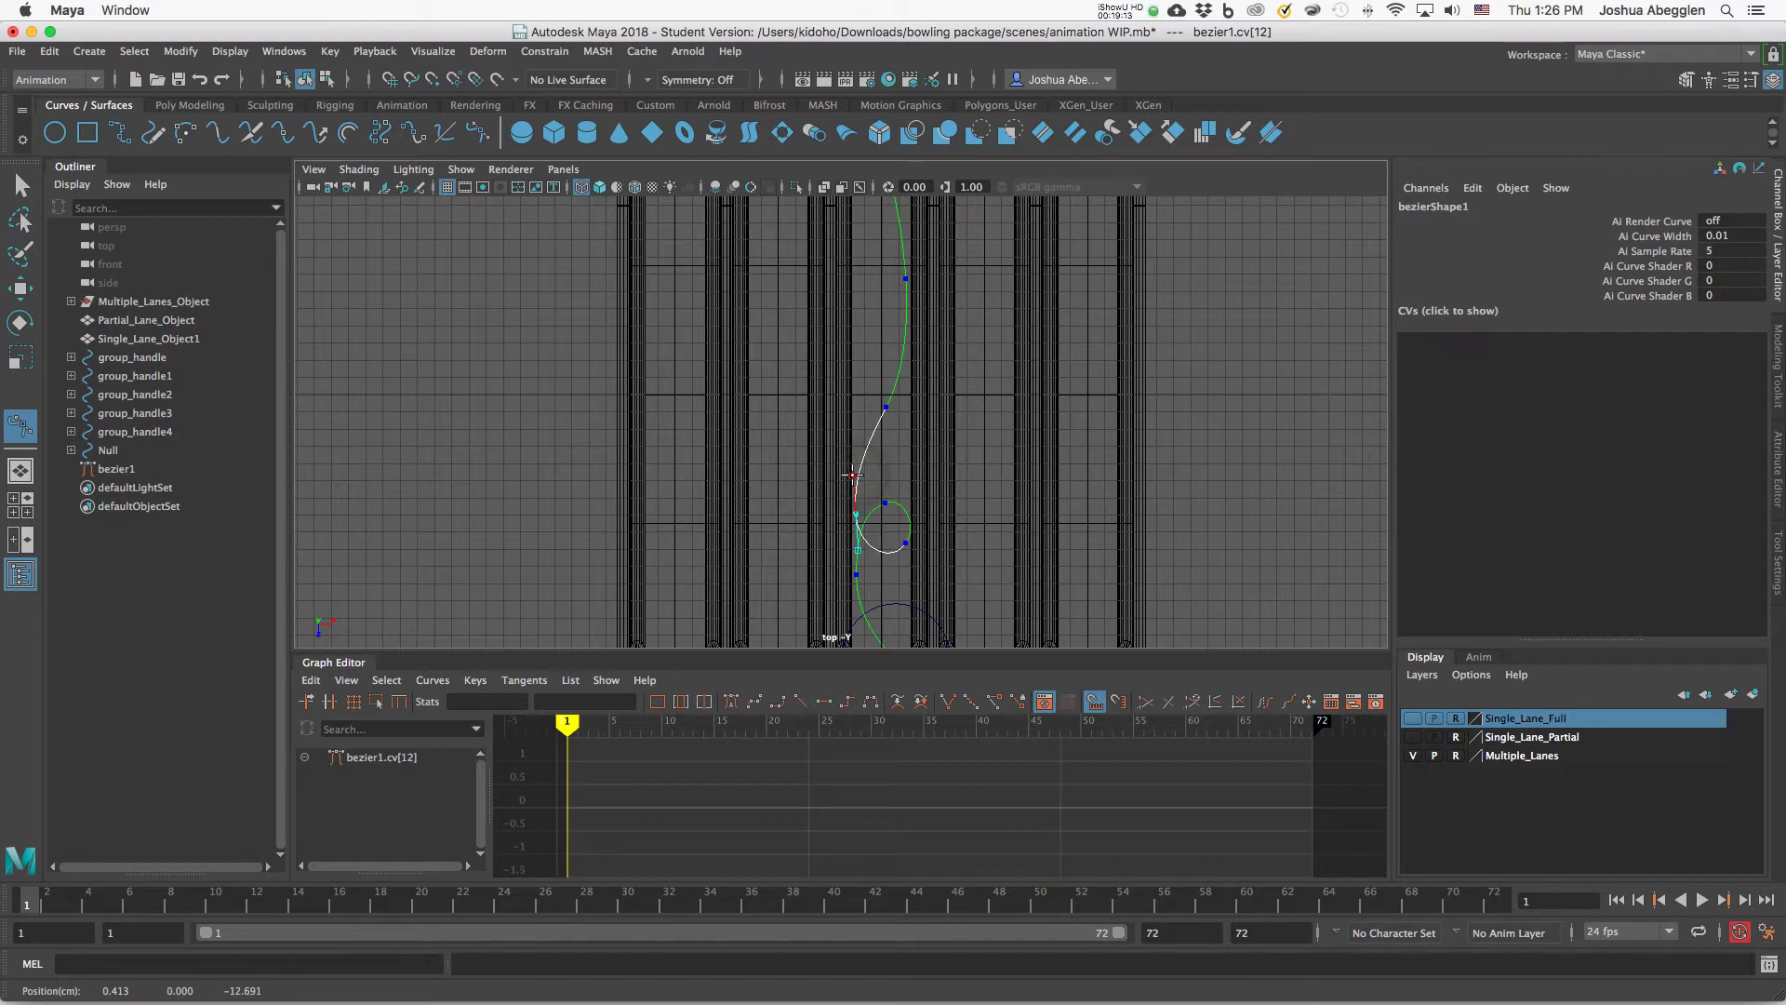
Finish editing the Bezier points and switch to the Move tool with the whole curve selected.
alt+middle_drag(943, 389, 957, 370)
click(900, 487)
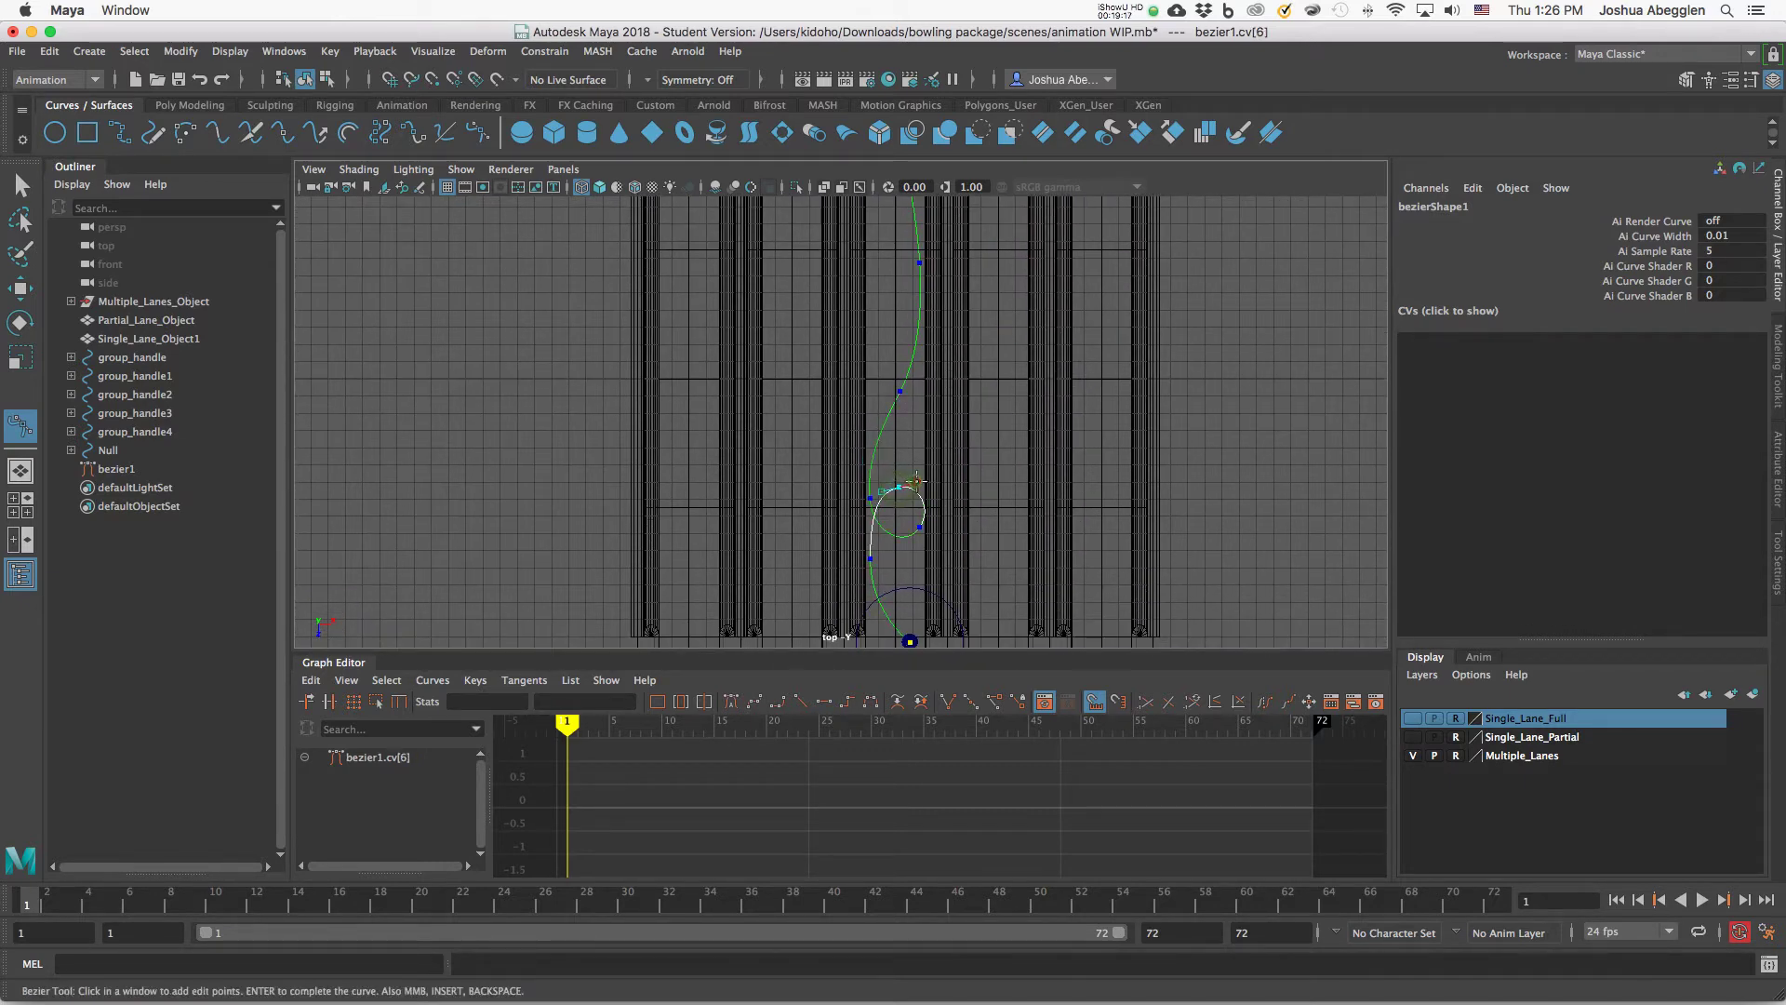
alt+middle_drag(925, 493, 929, 432)
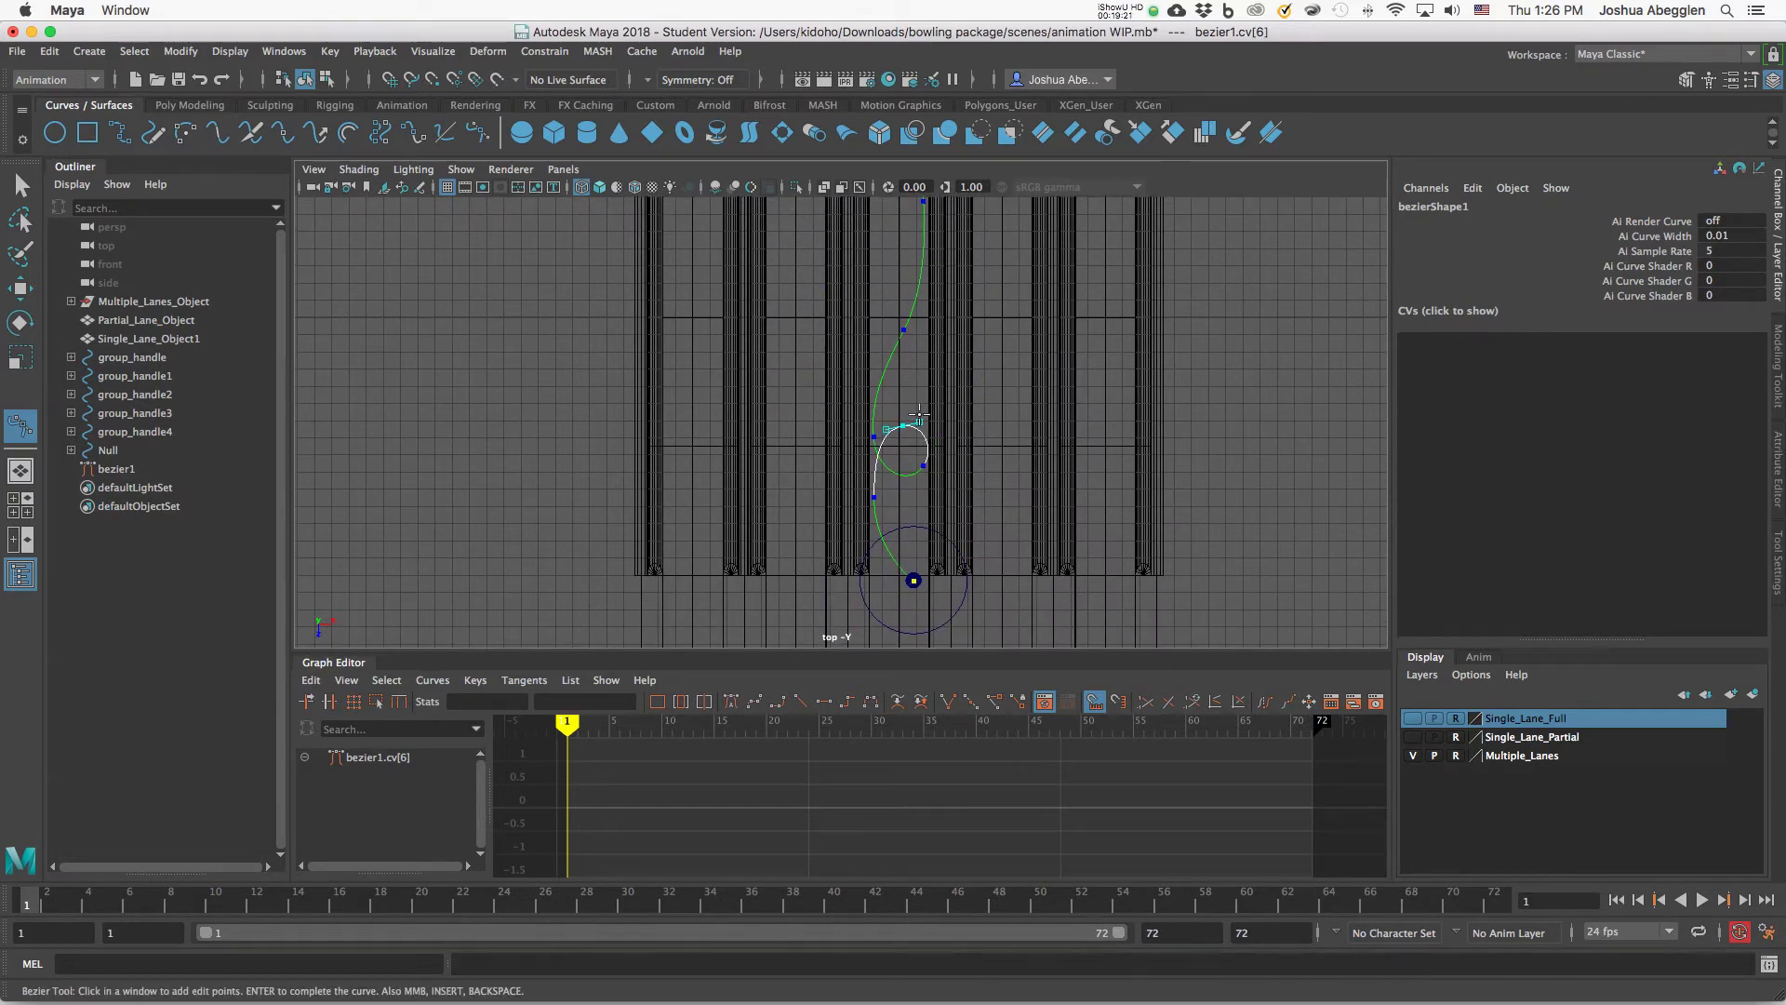
key(w)
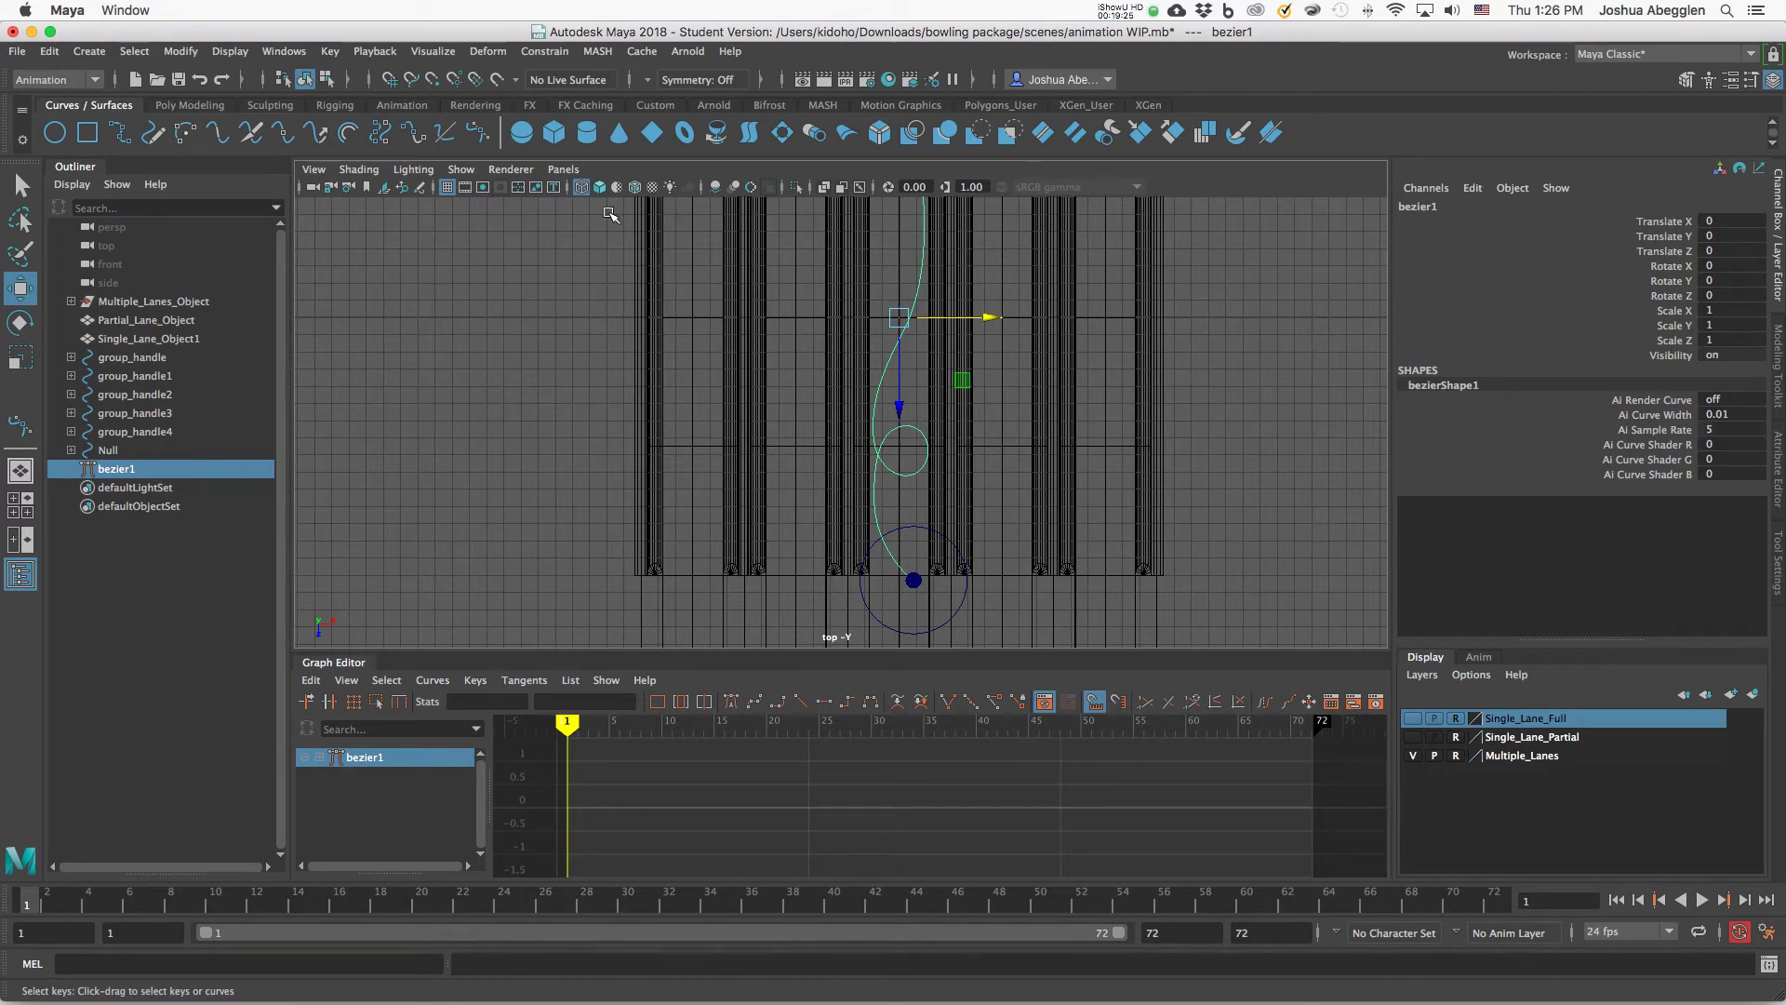
click(479, 137)
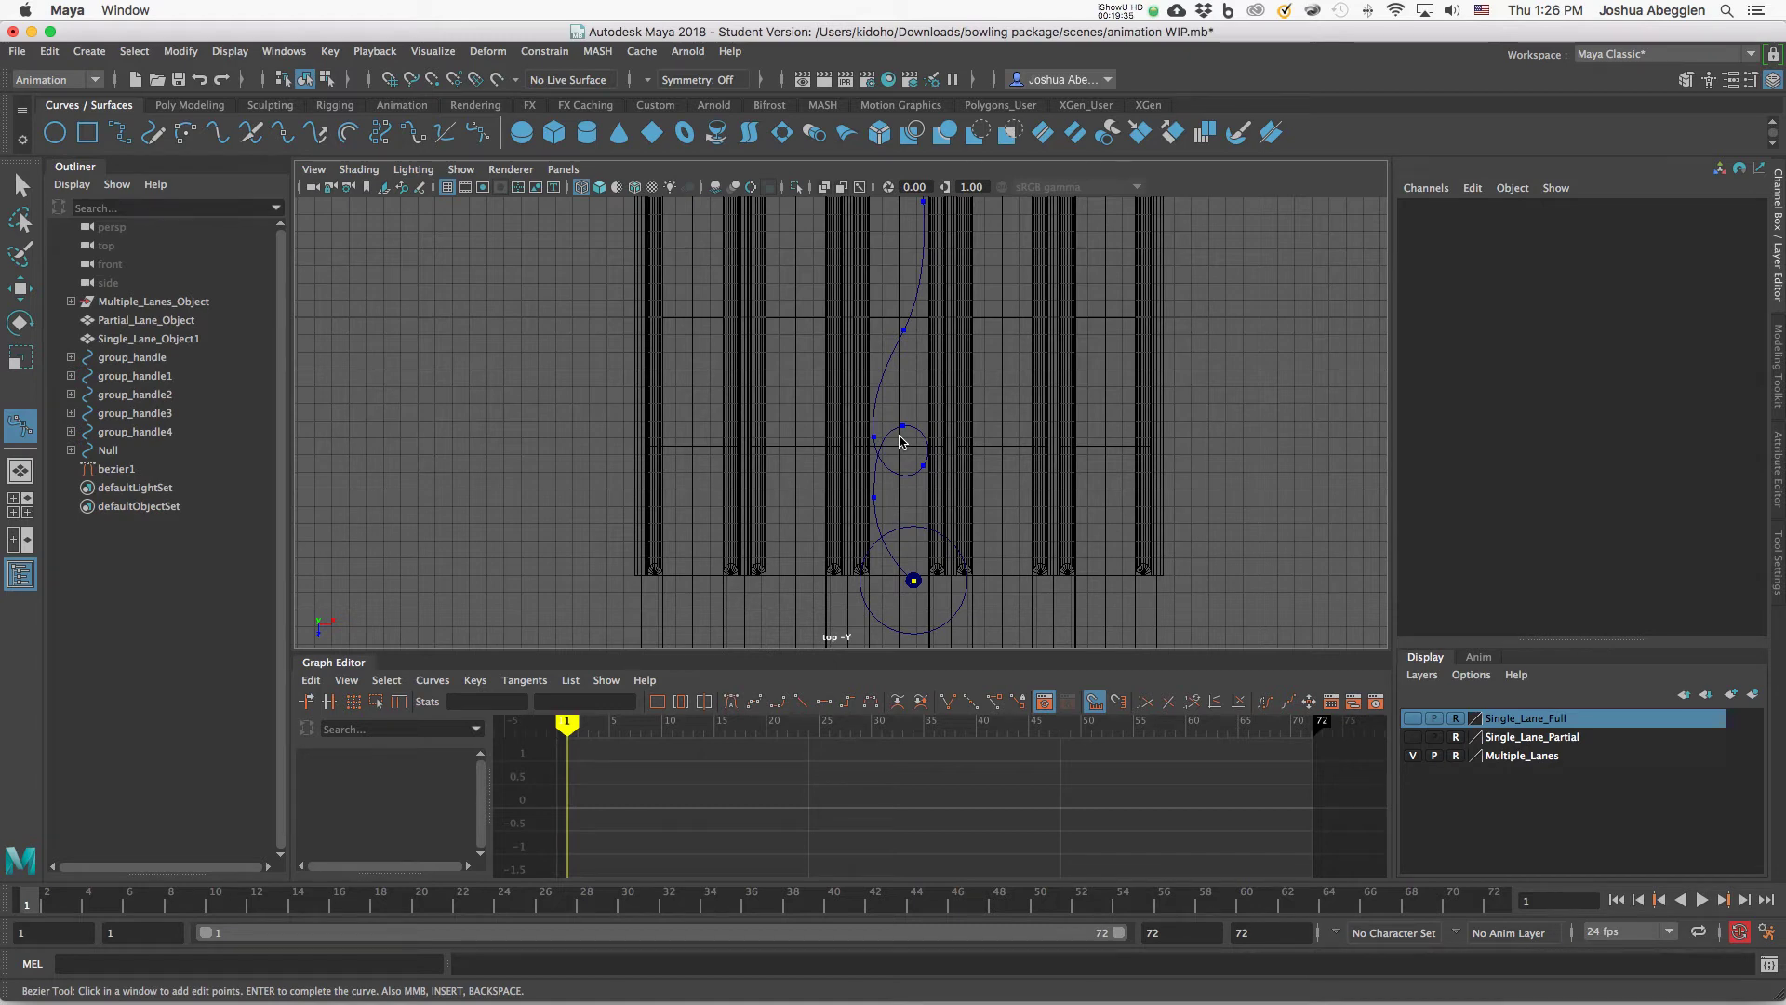
key(w)
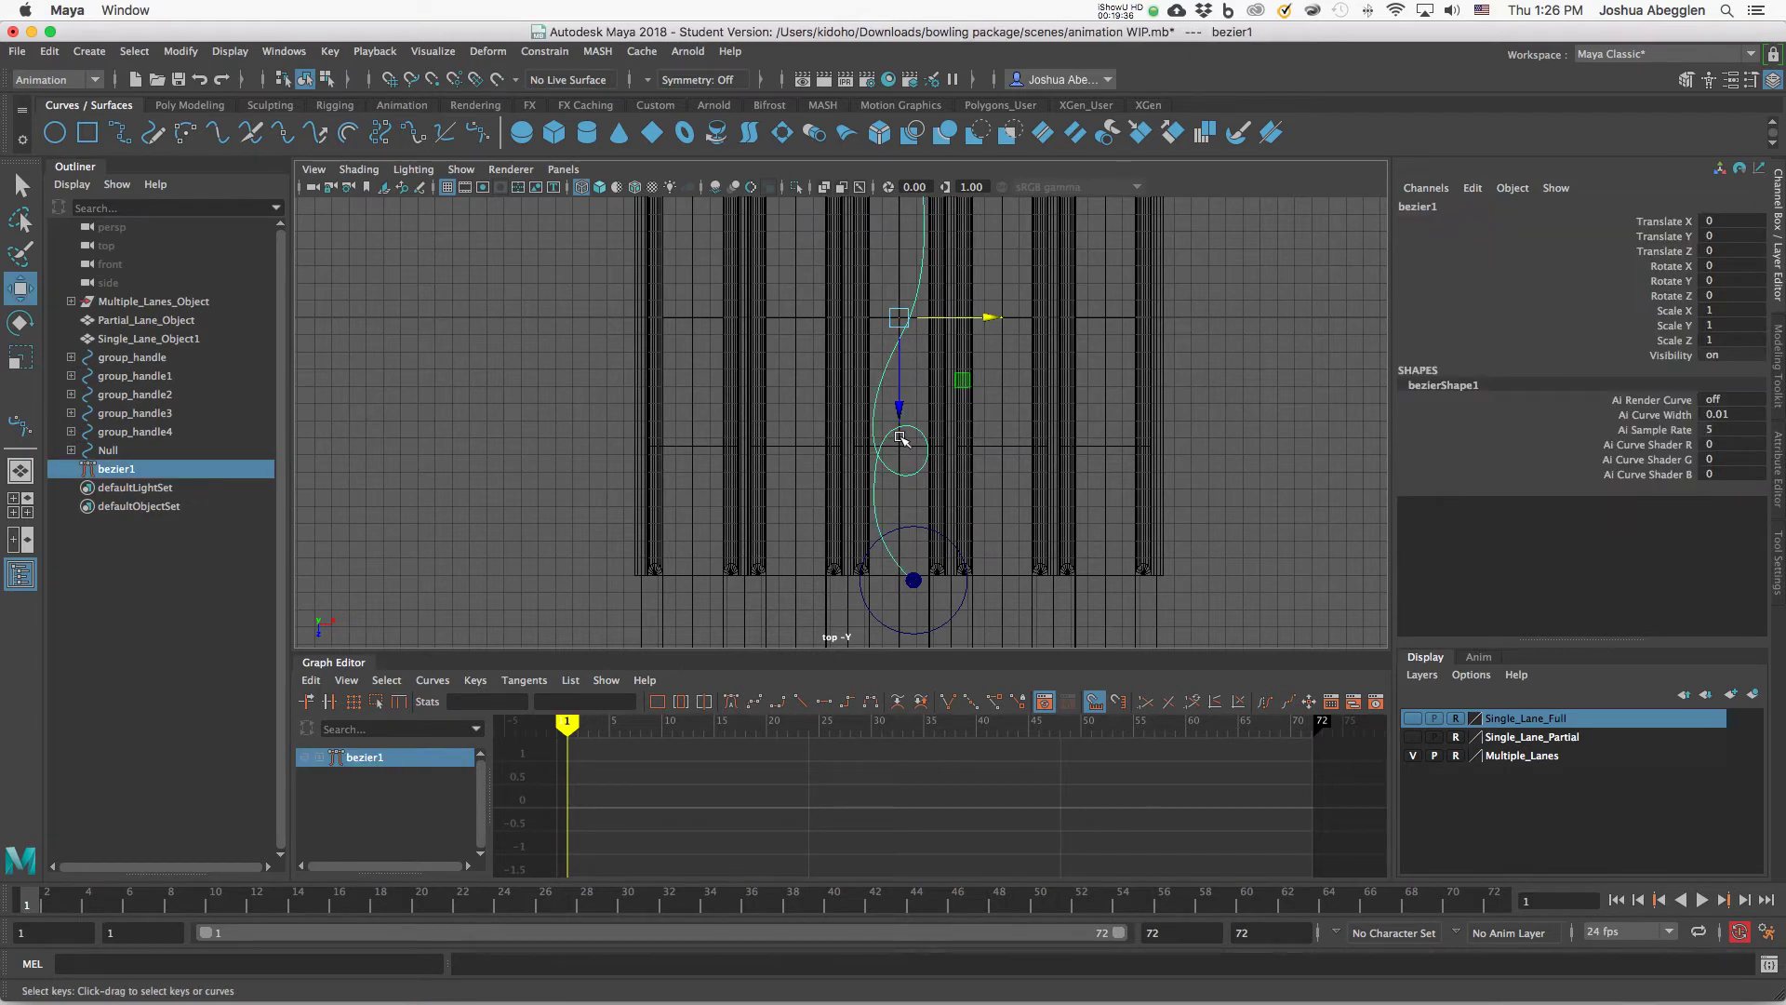
Switch to the perspective view and frame the middle lane where the curve runs toward the pins.
click(21, 470)
alt+right_drag(991, 476, 1343, 514)
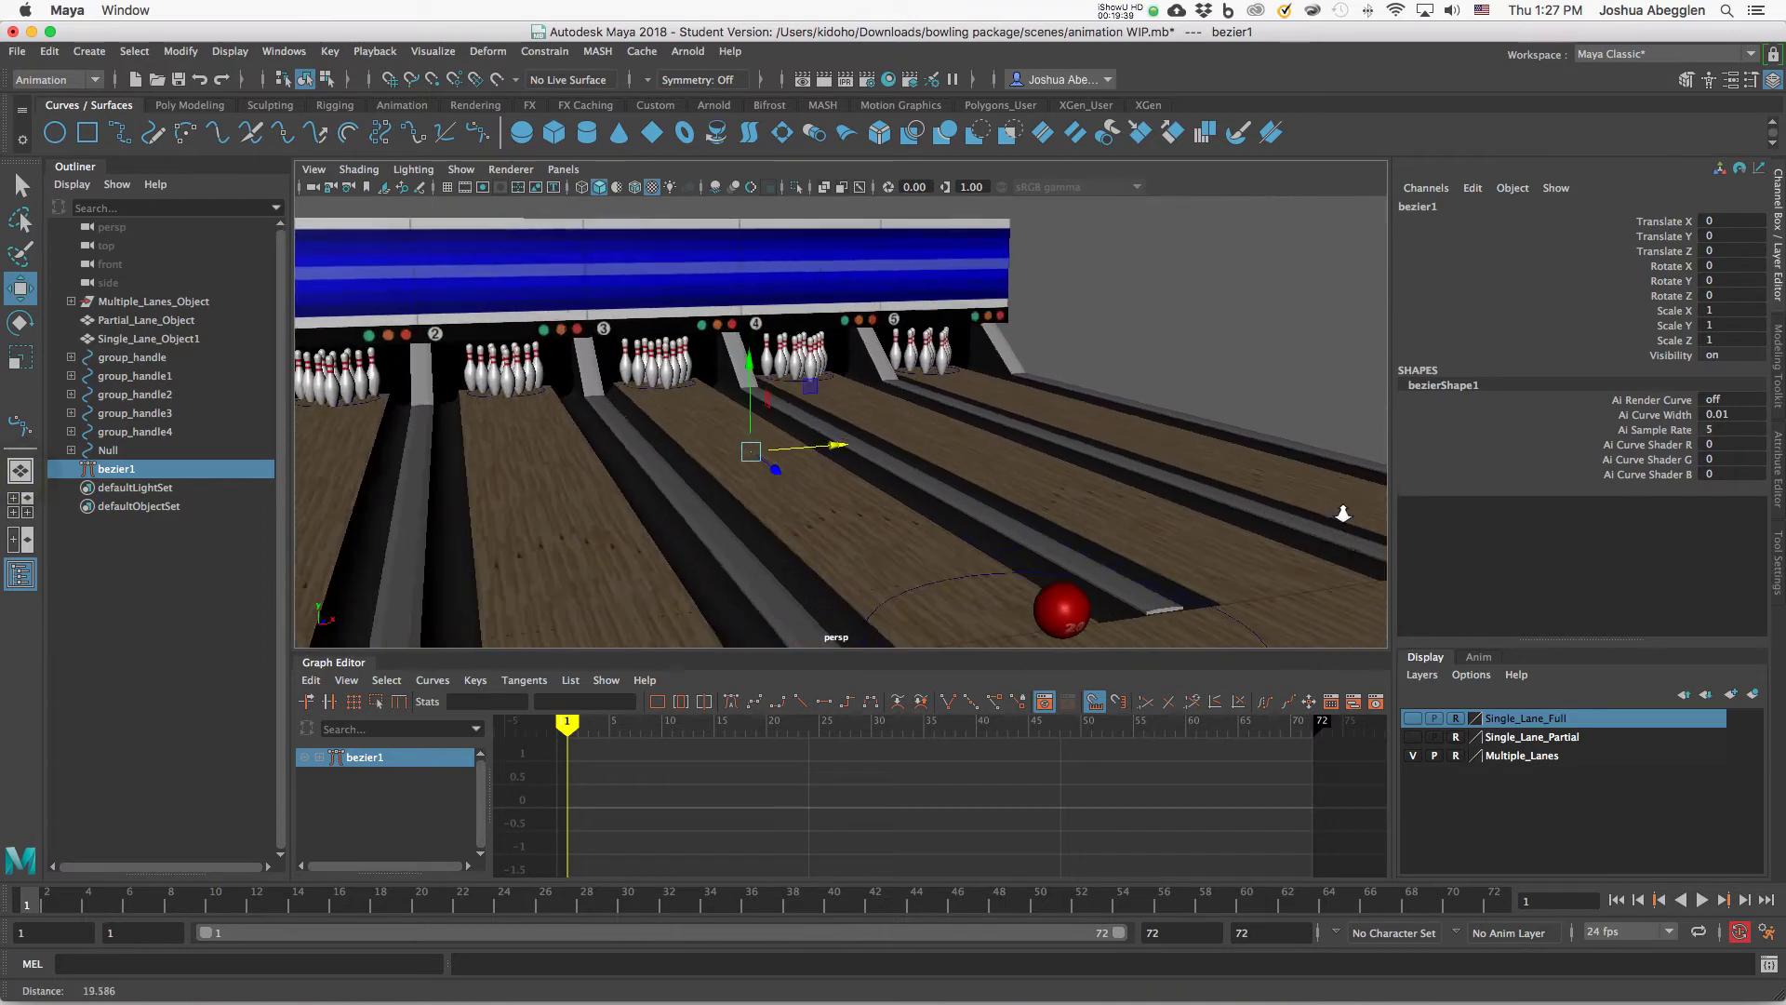
alt+middle_drag(1070, 507, 1148, 574)
alt+right_drag(1148, 574, 1258, 526)
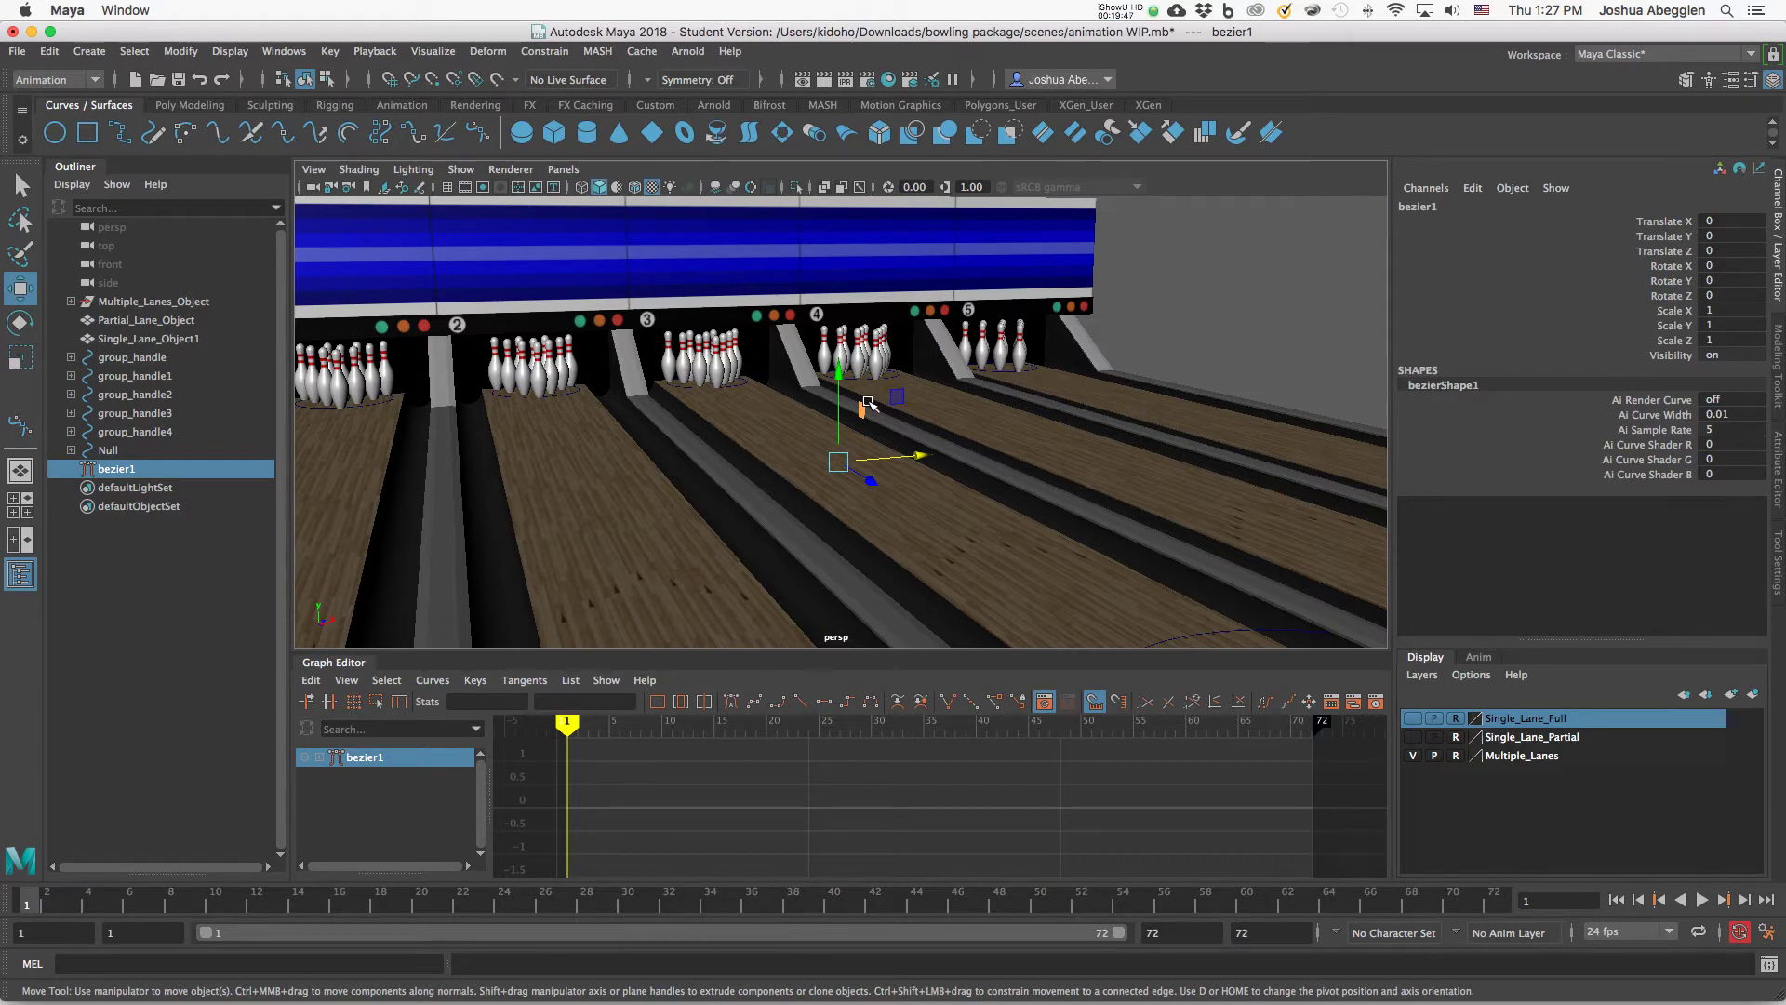
Turn on the grid and temporarily hide the Multiple_Lanes layer to check the curve's height against the ground plane.
click(1414, 755)
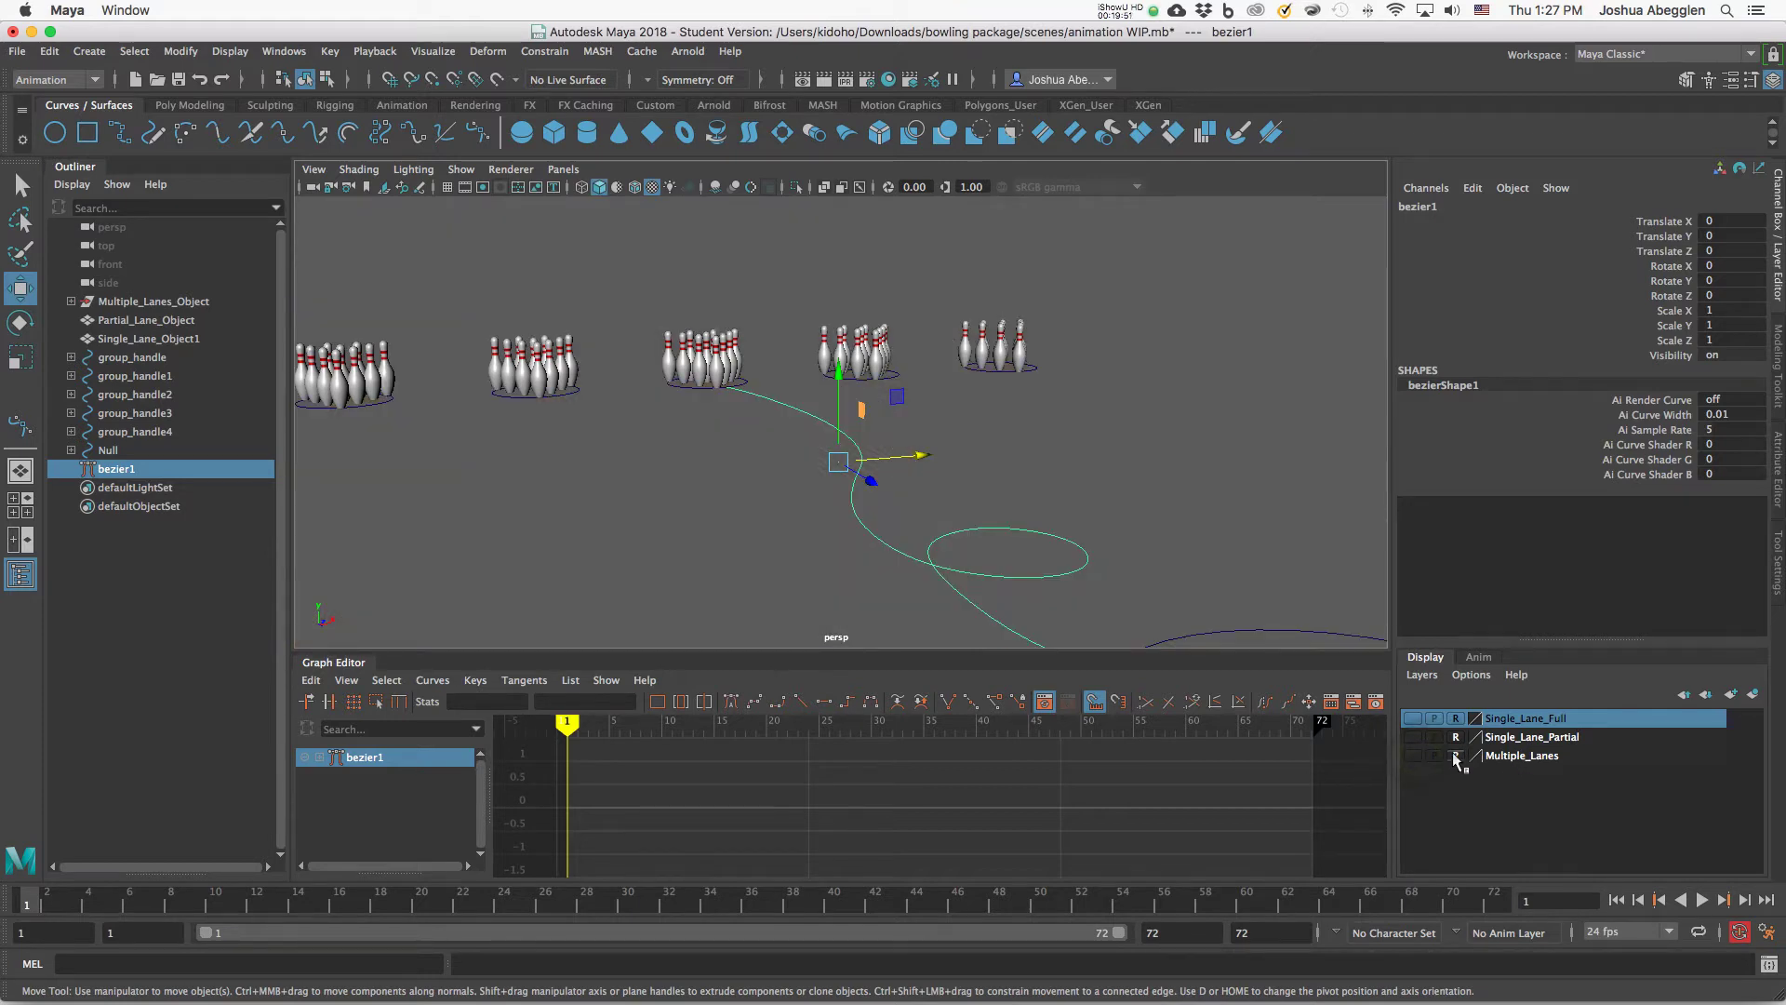
click(448, 188)
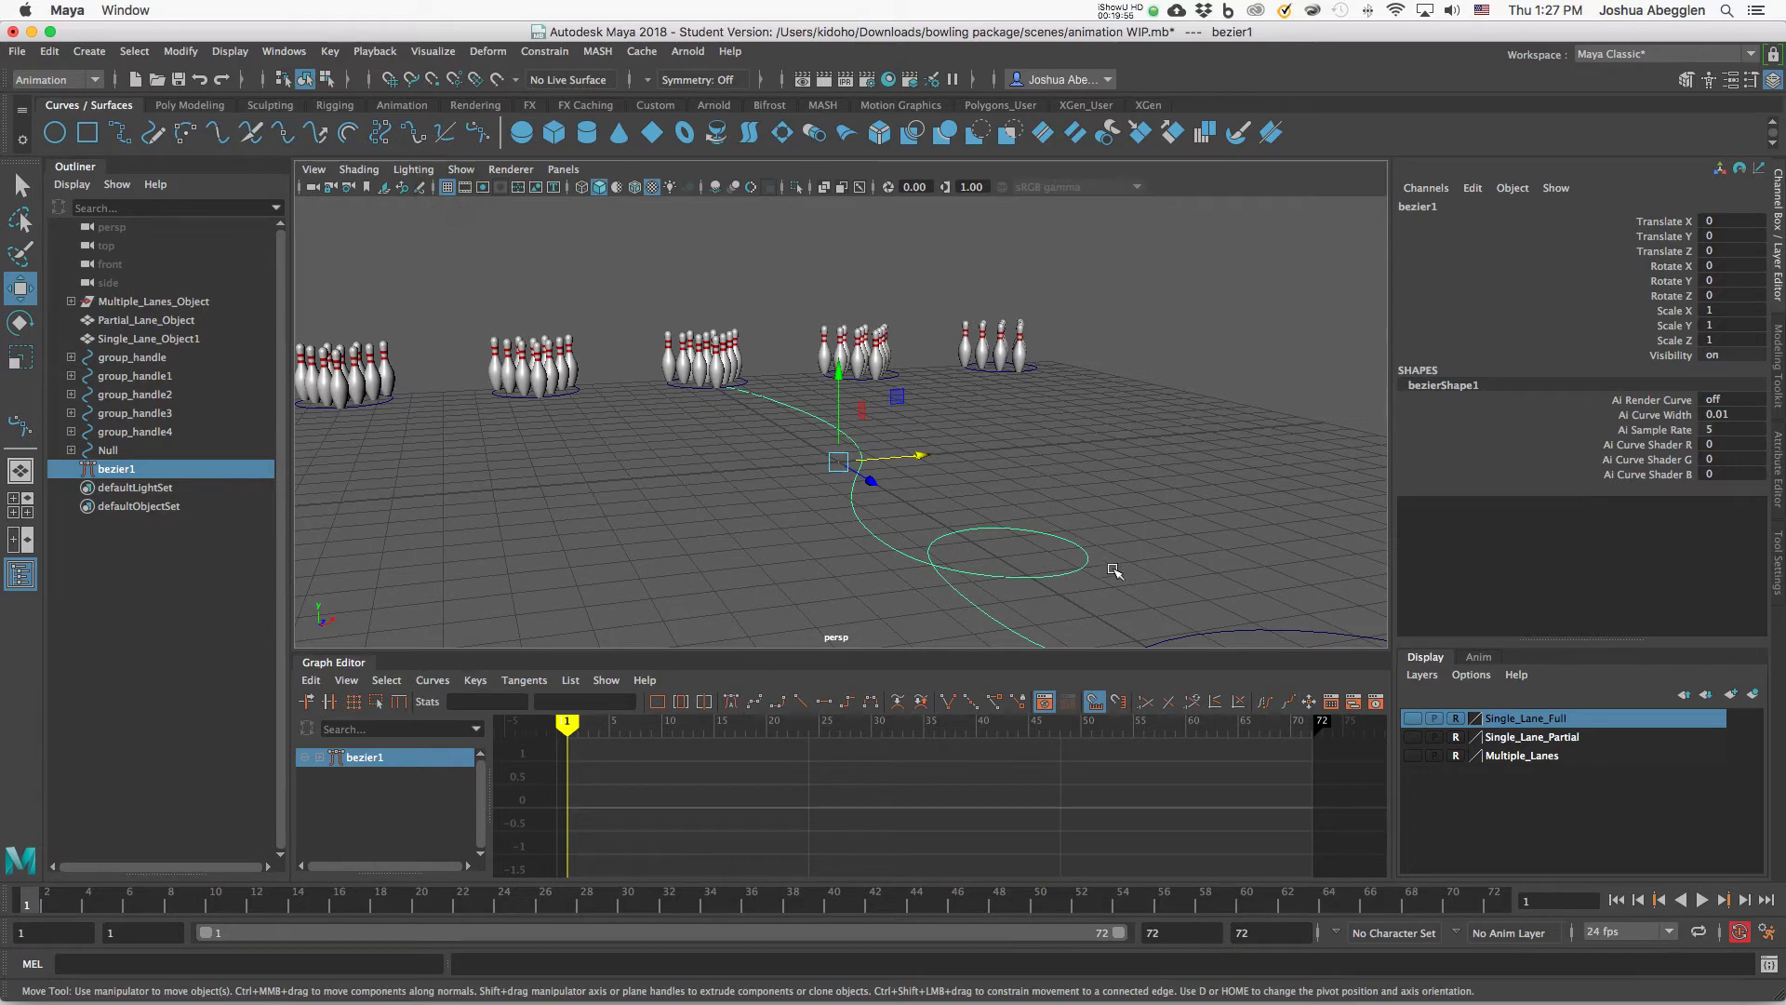
mouse_move(1115, 569)
alt+mouse_down()
mouse_move(1128, 554)
mouse_move(1116, 579)
alt+mouse_up()
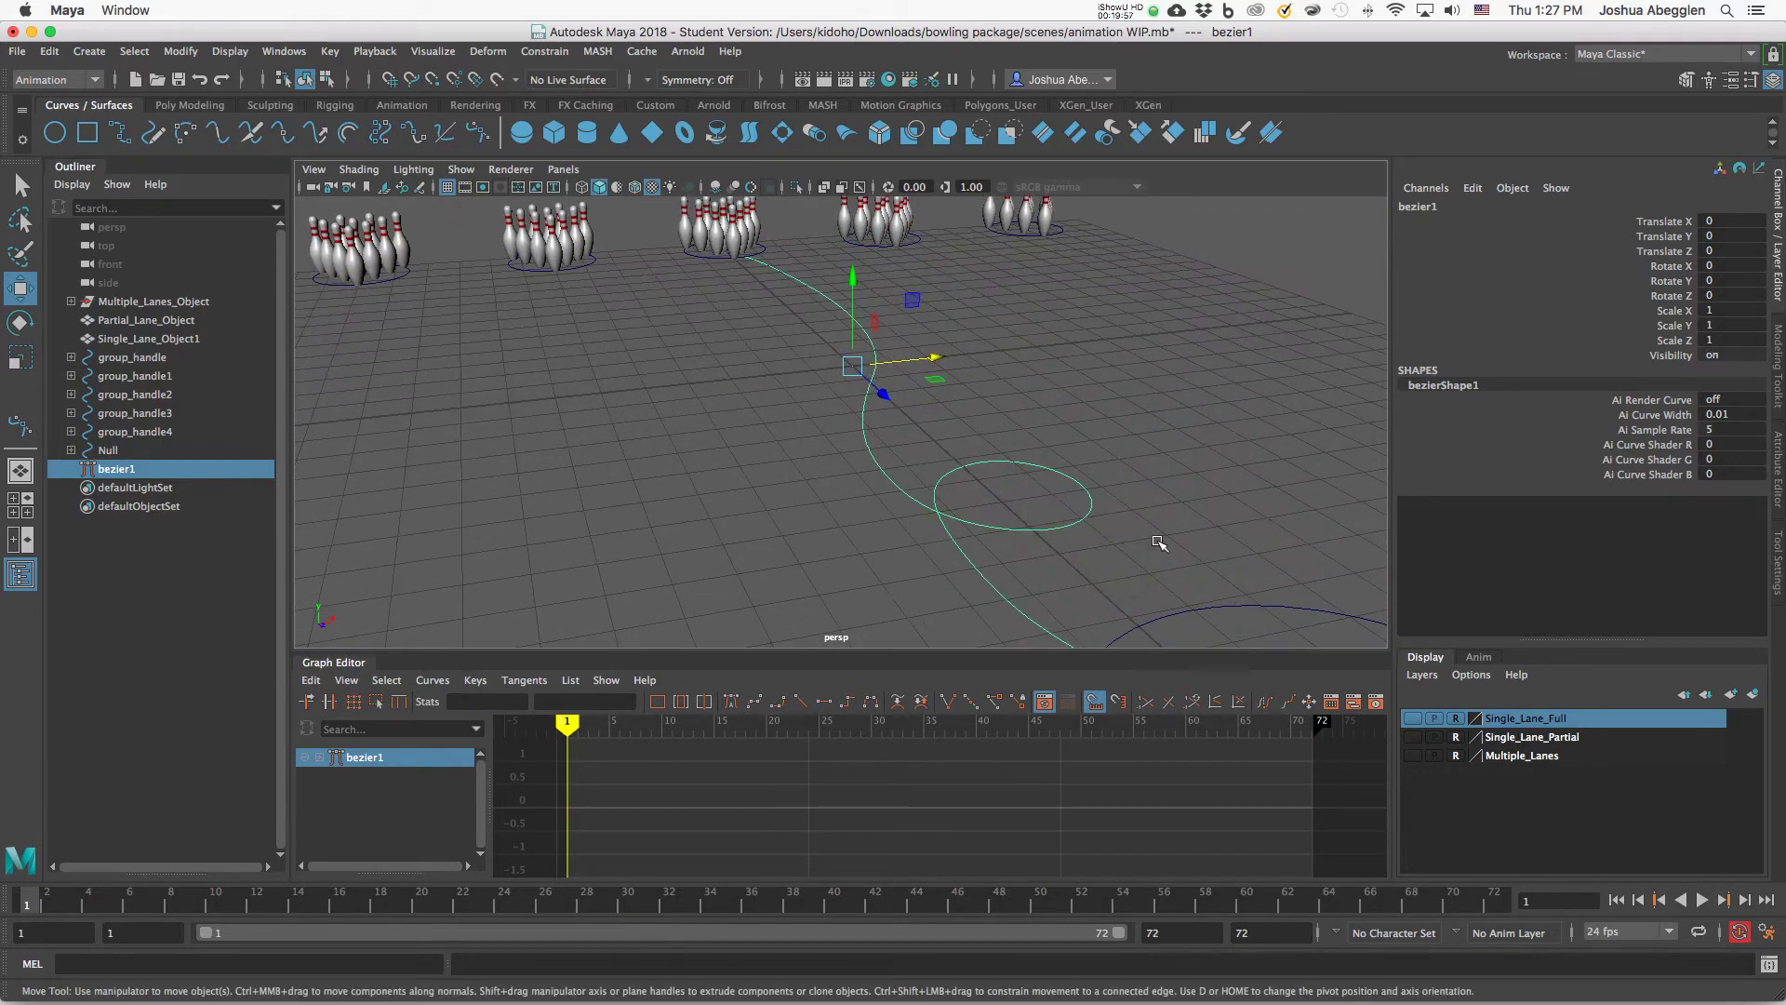
click(1414, 755)
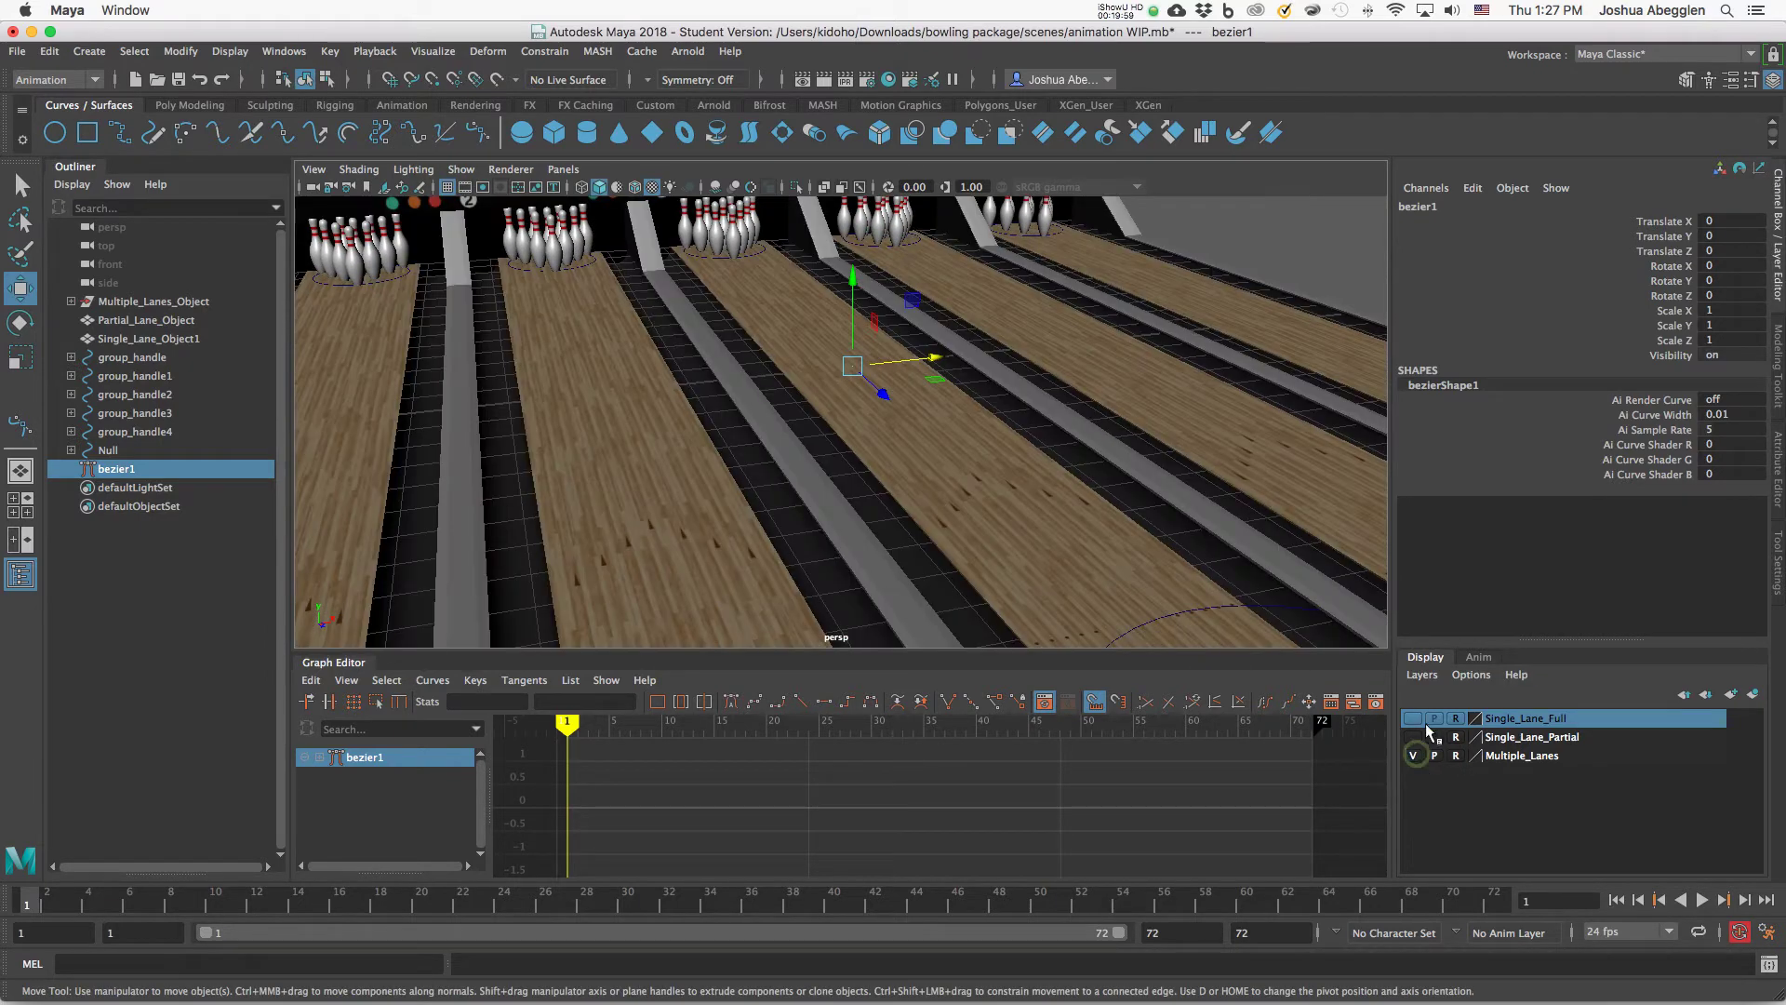
Raise the Bezier curve above the lane surface, setting its Translate Y to 0.031.
drag(853, 332, 853, 327)
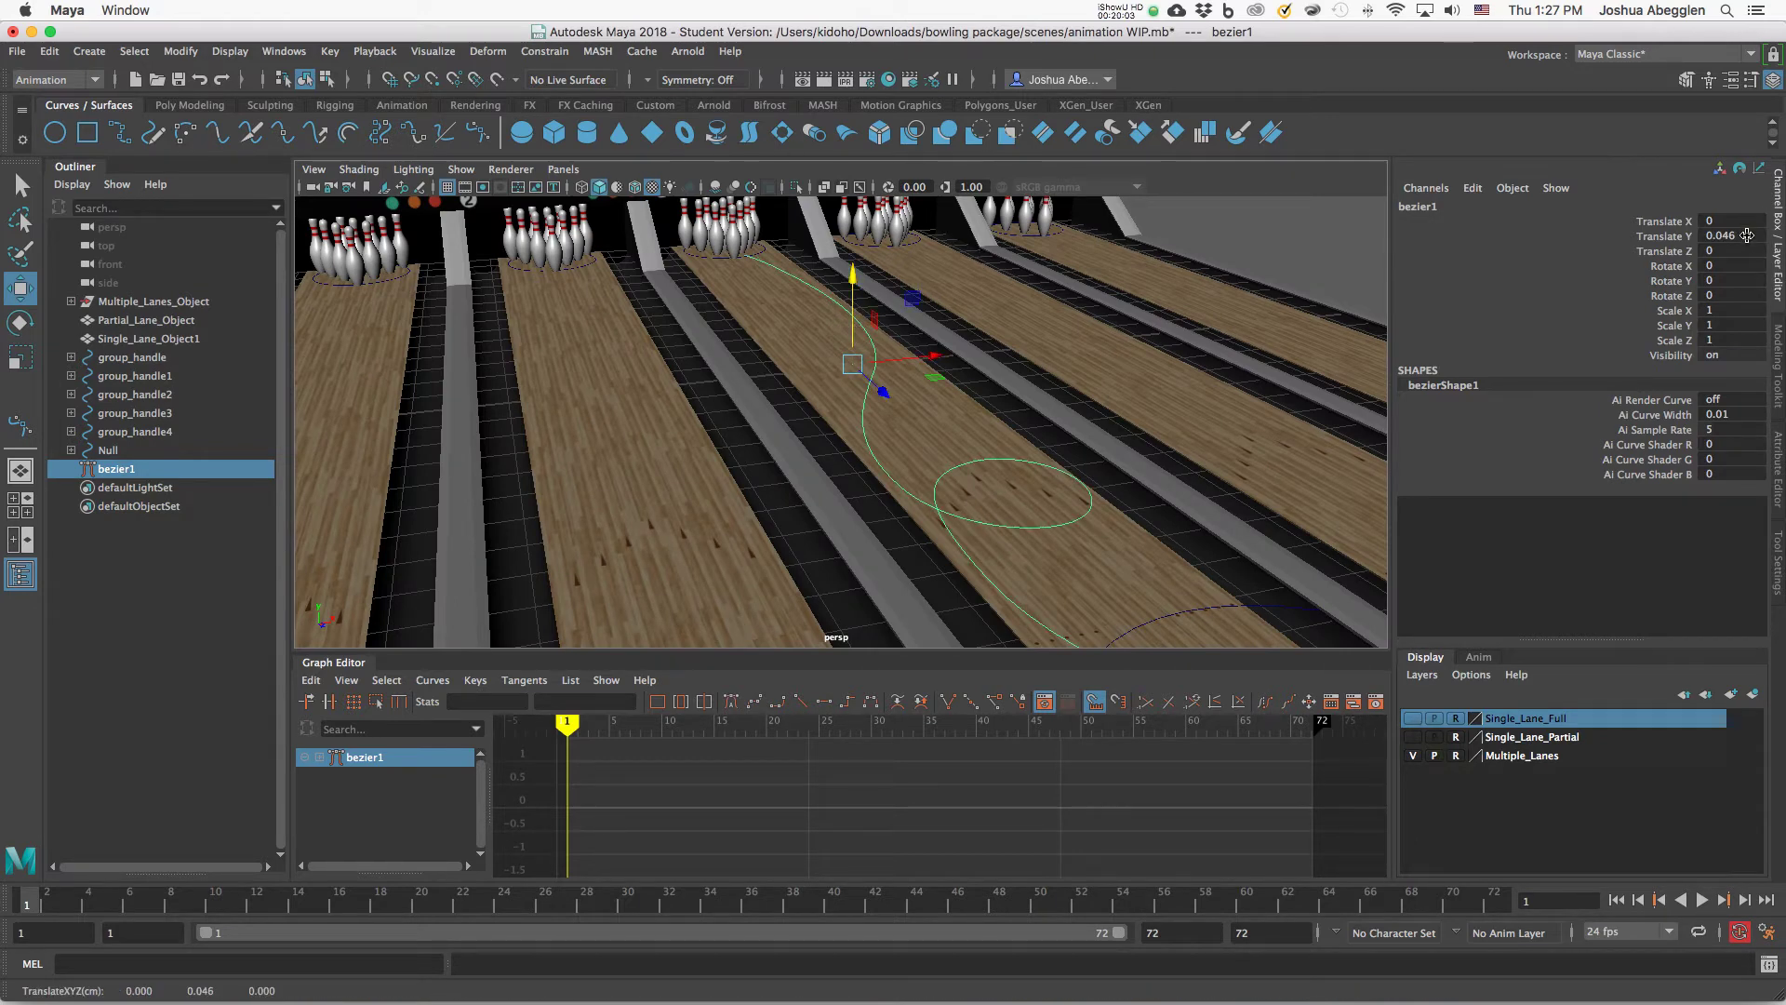
double_click(1714, 236)
text(.031)
key(Return)
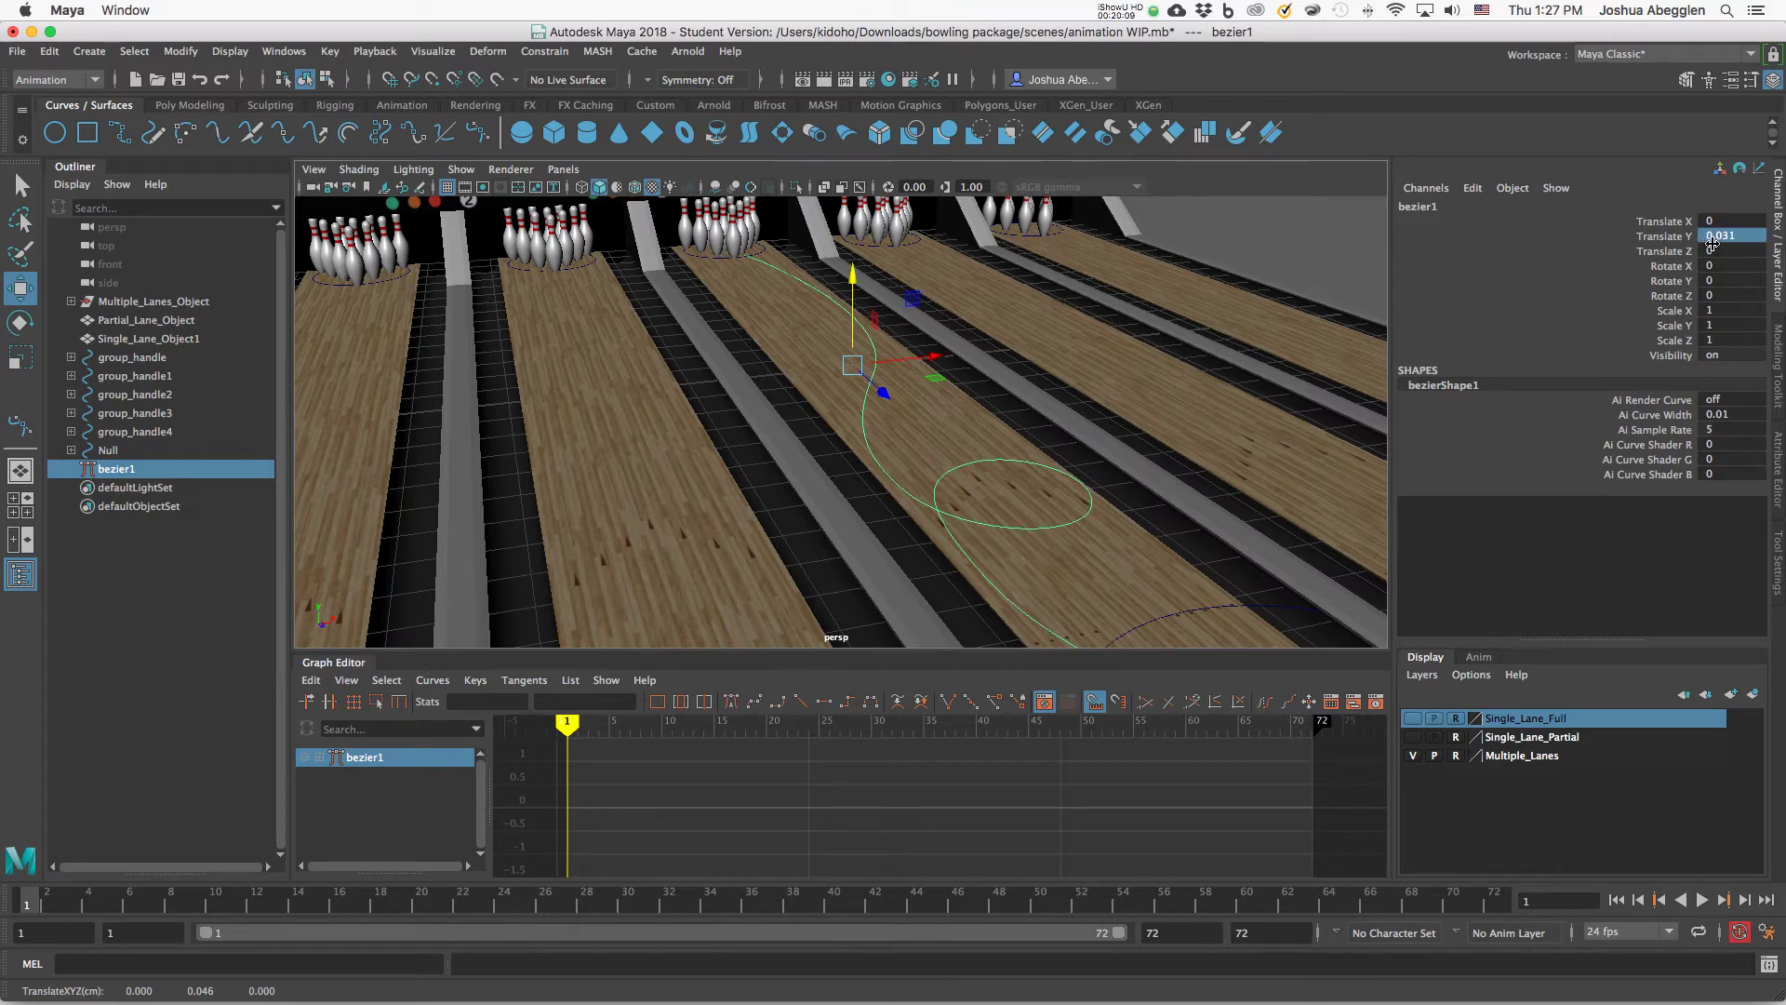
Select the ball's control followed by the Bezier curve, and open the Attach to Motion Path options.
alt+middle_drag(1188, 510, 1172, 405)
scroll(1110, 411, down, 3)
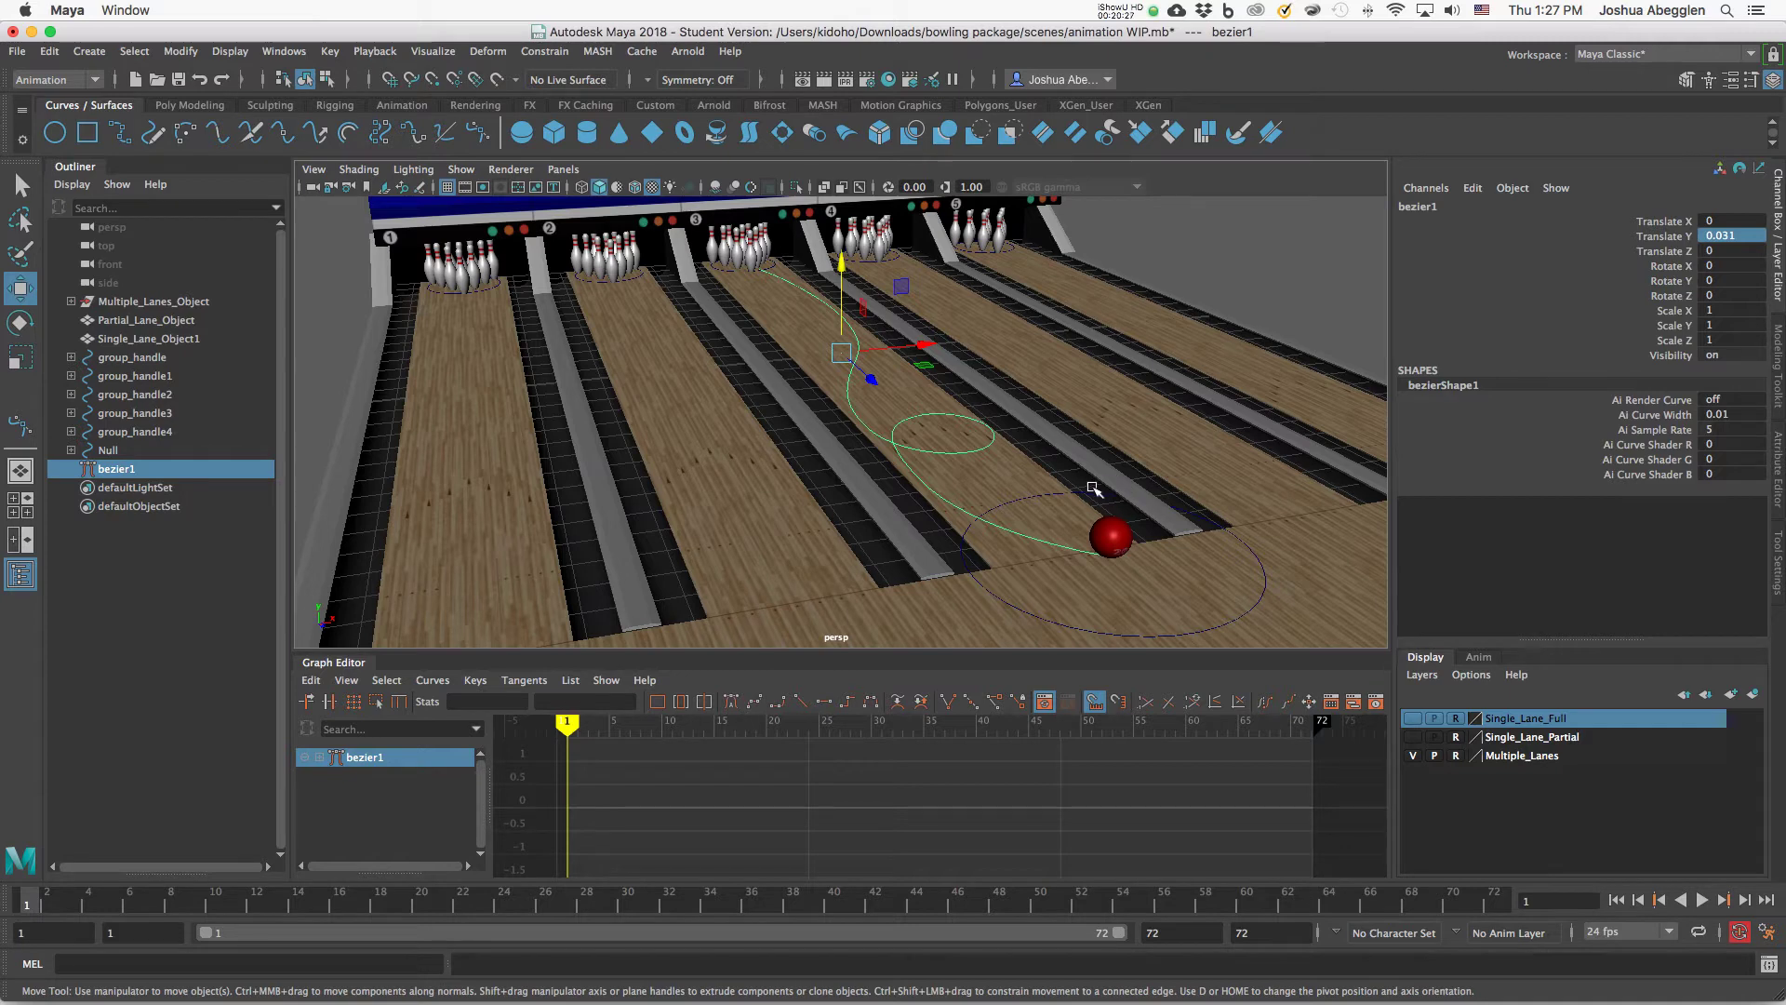
click(1095, 490)
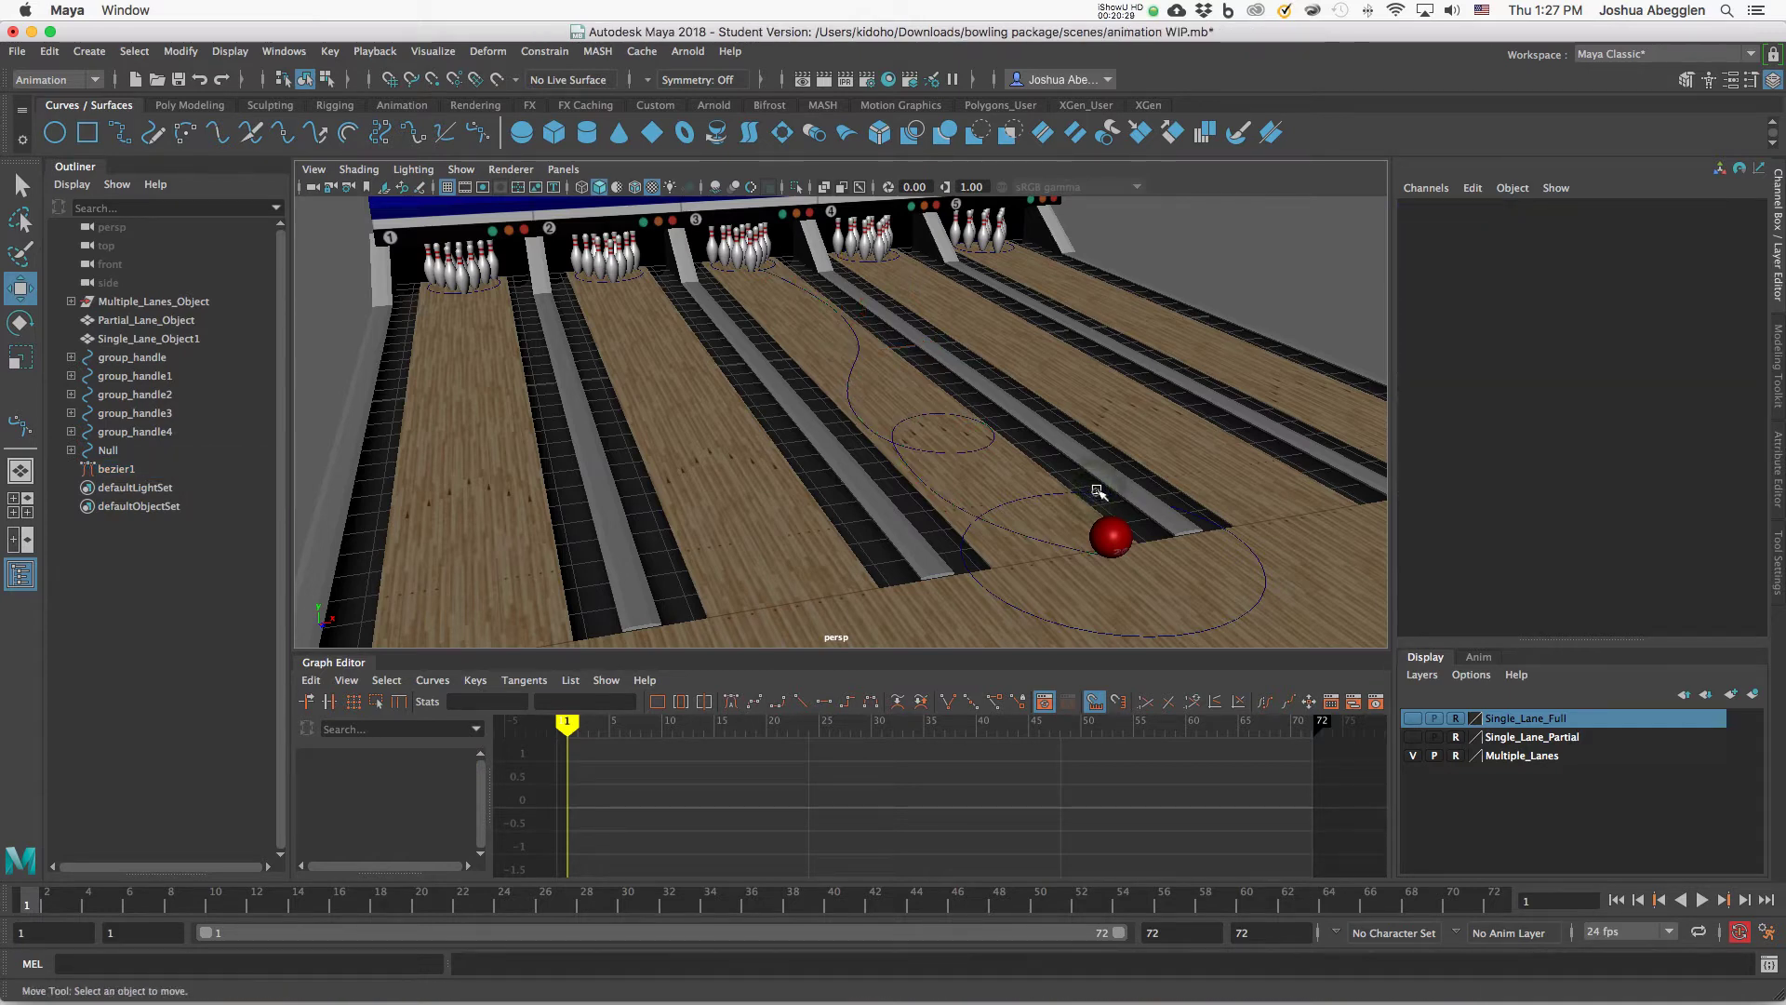
click(1098, 493)
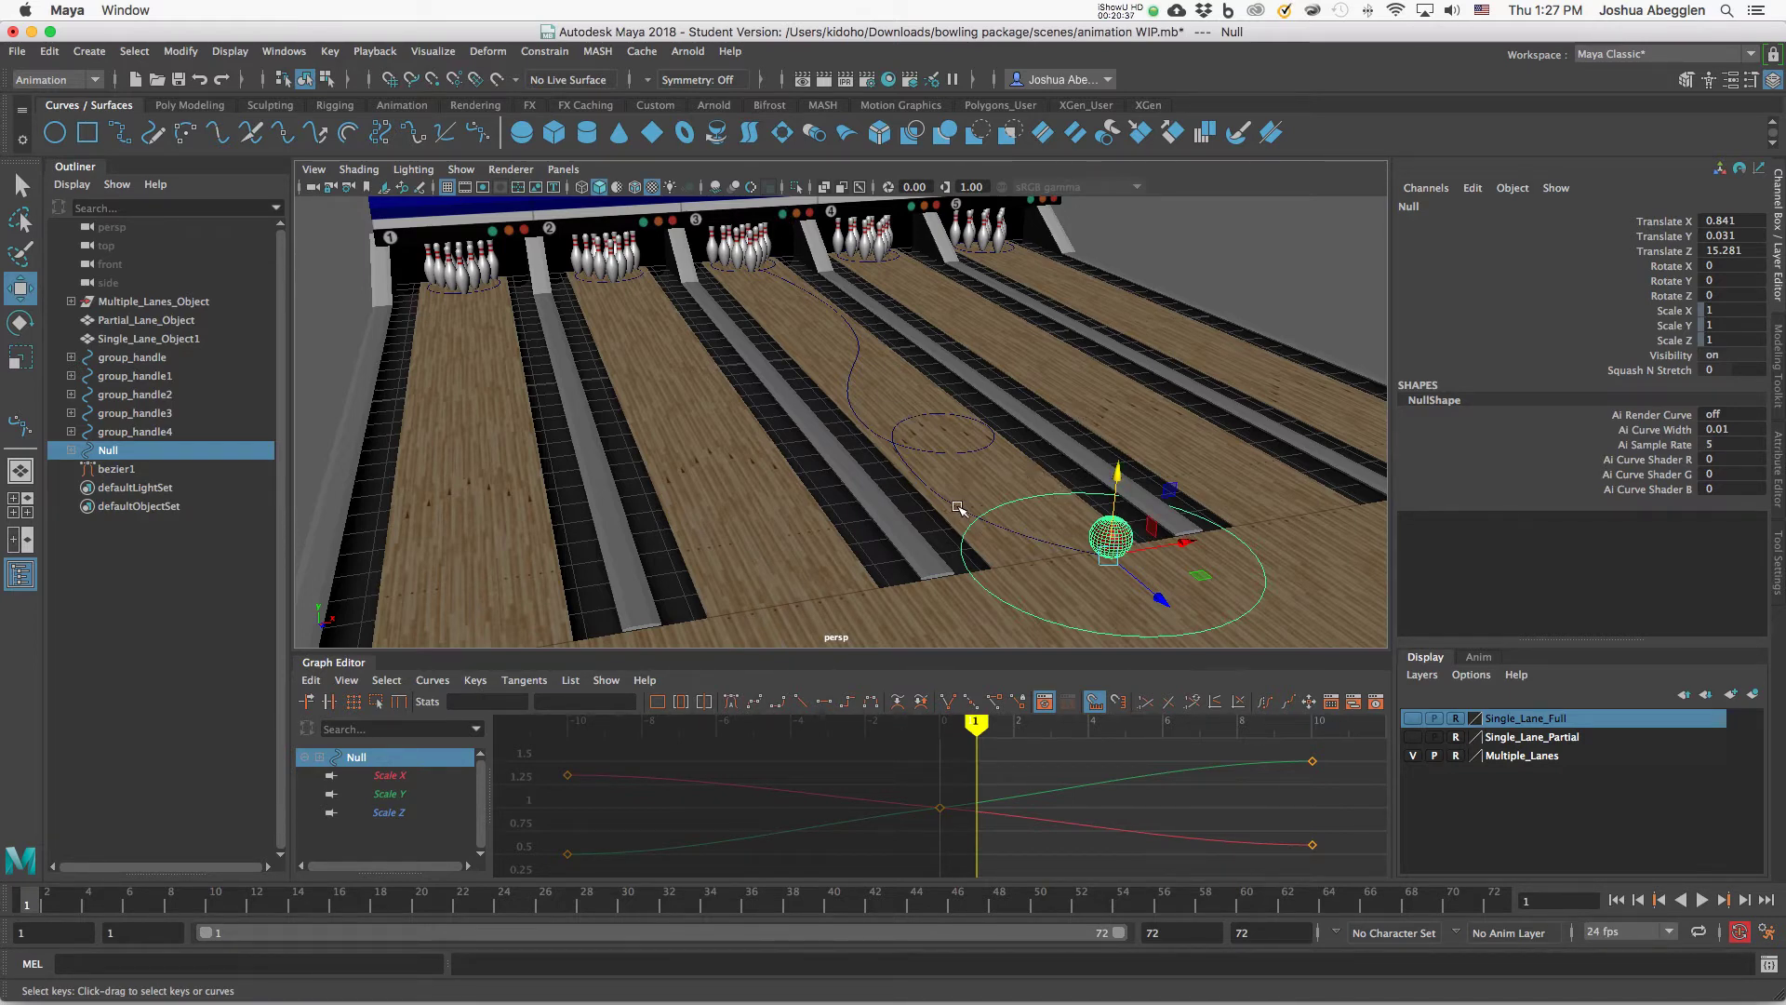
shift+click(956, 507)
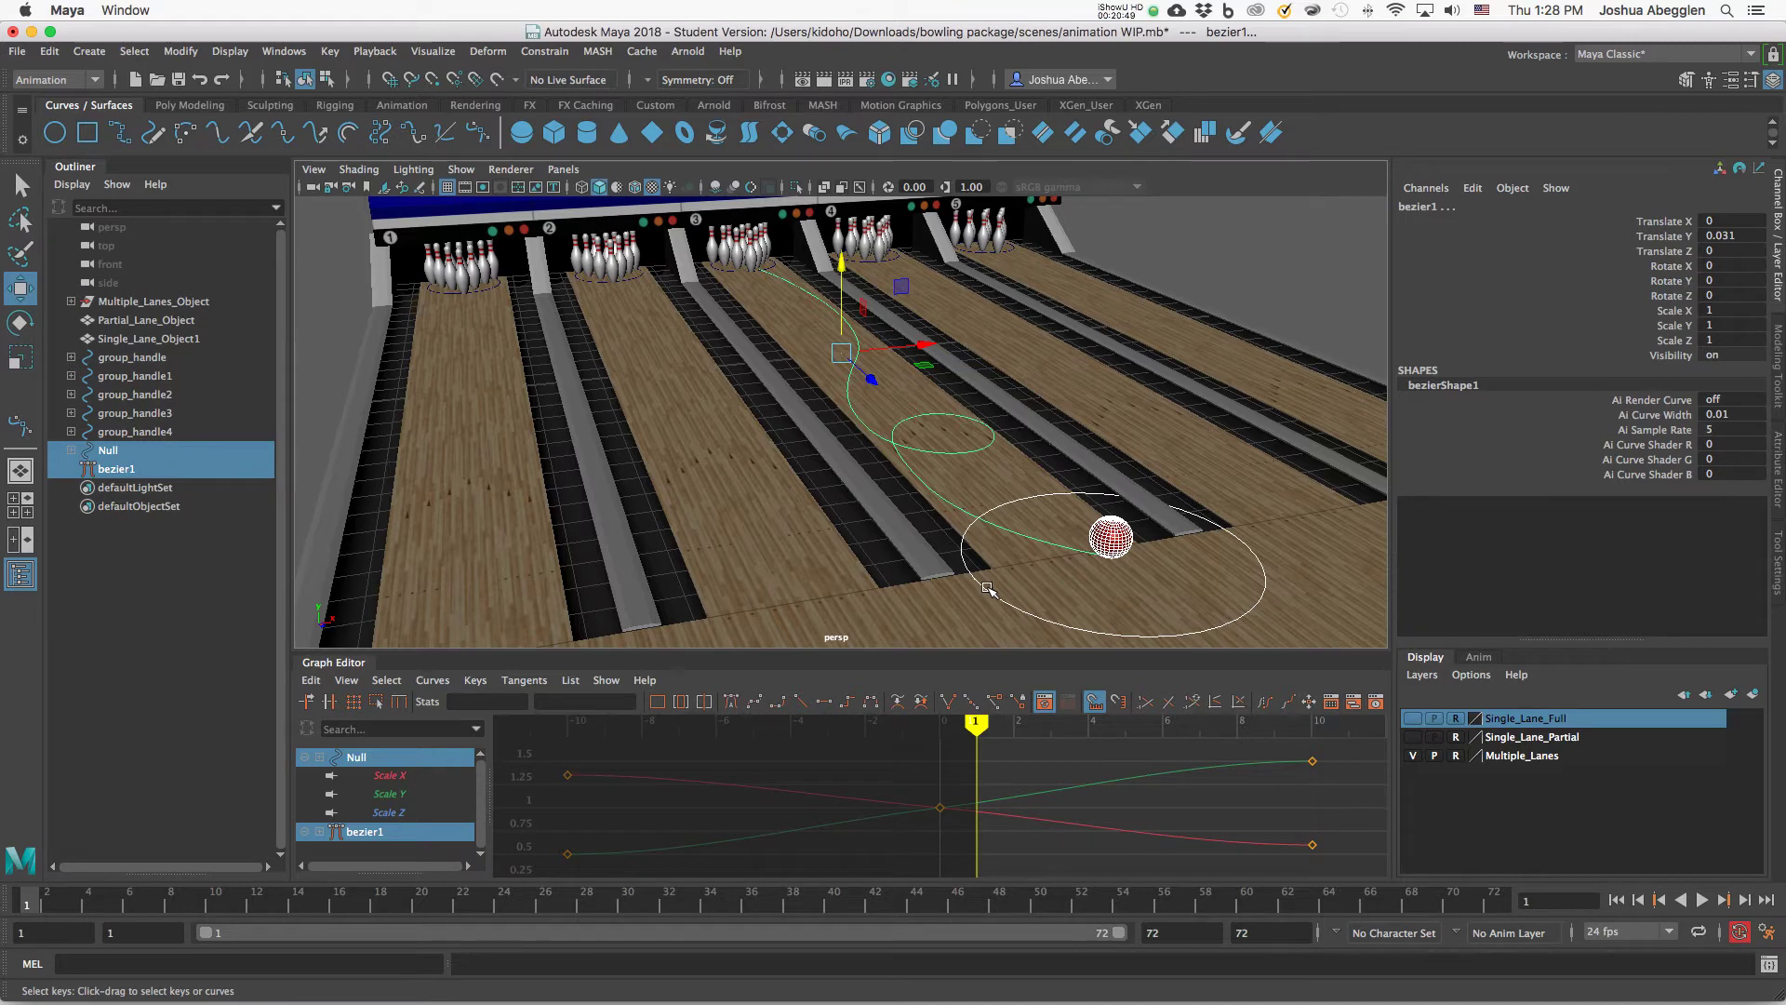
click(94, 80)
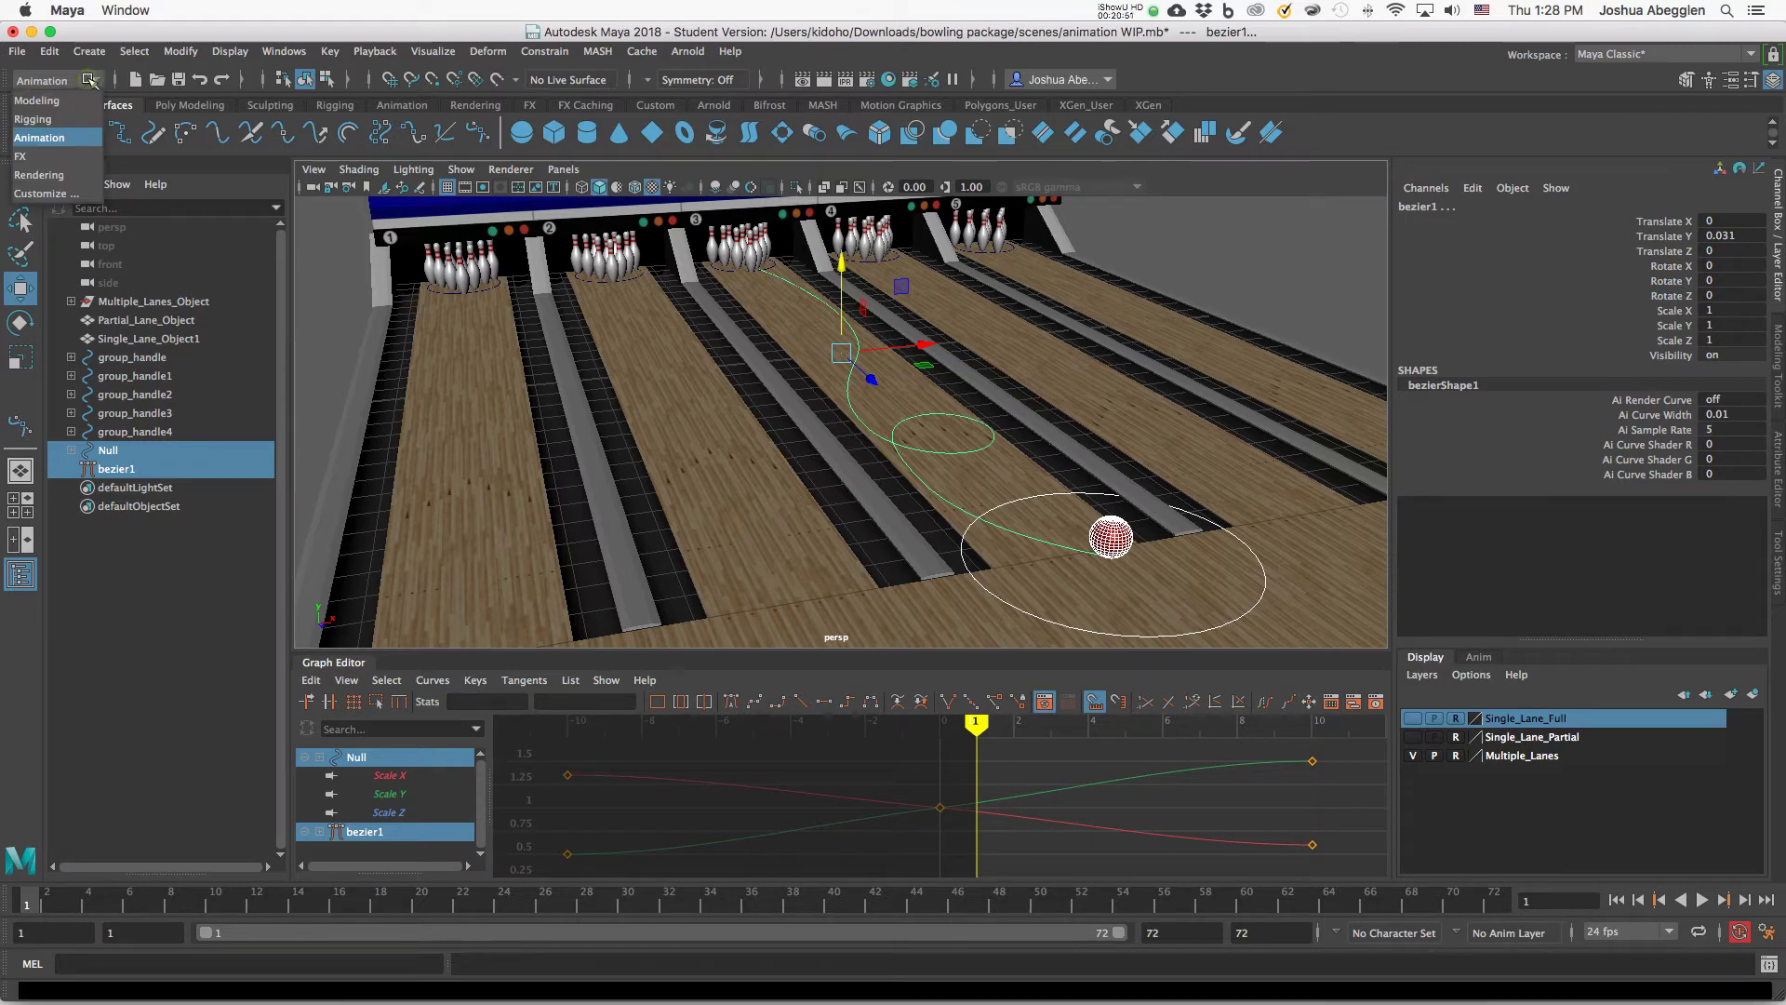
click(93, 139)
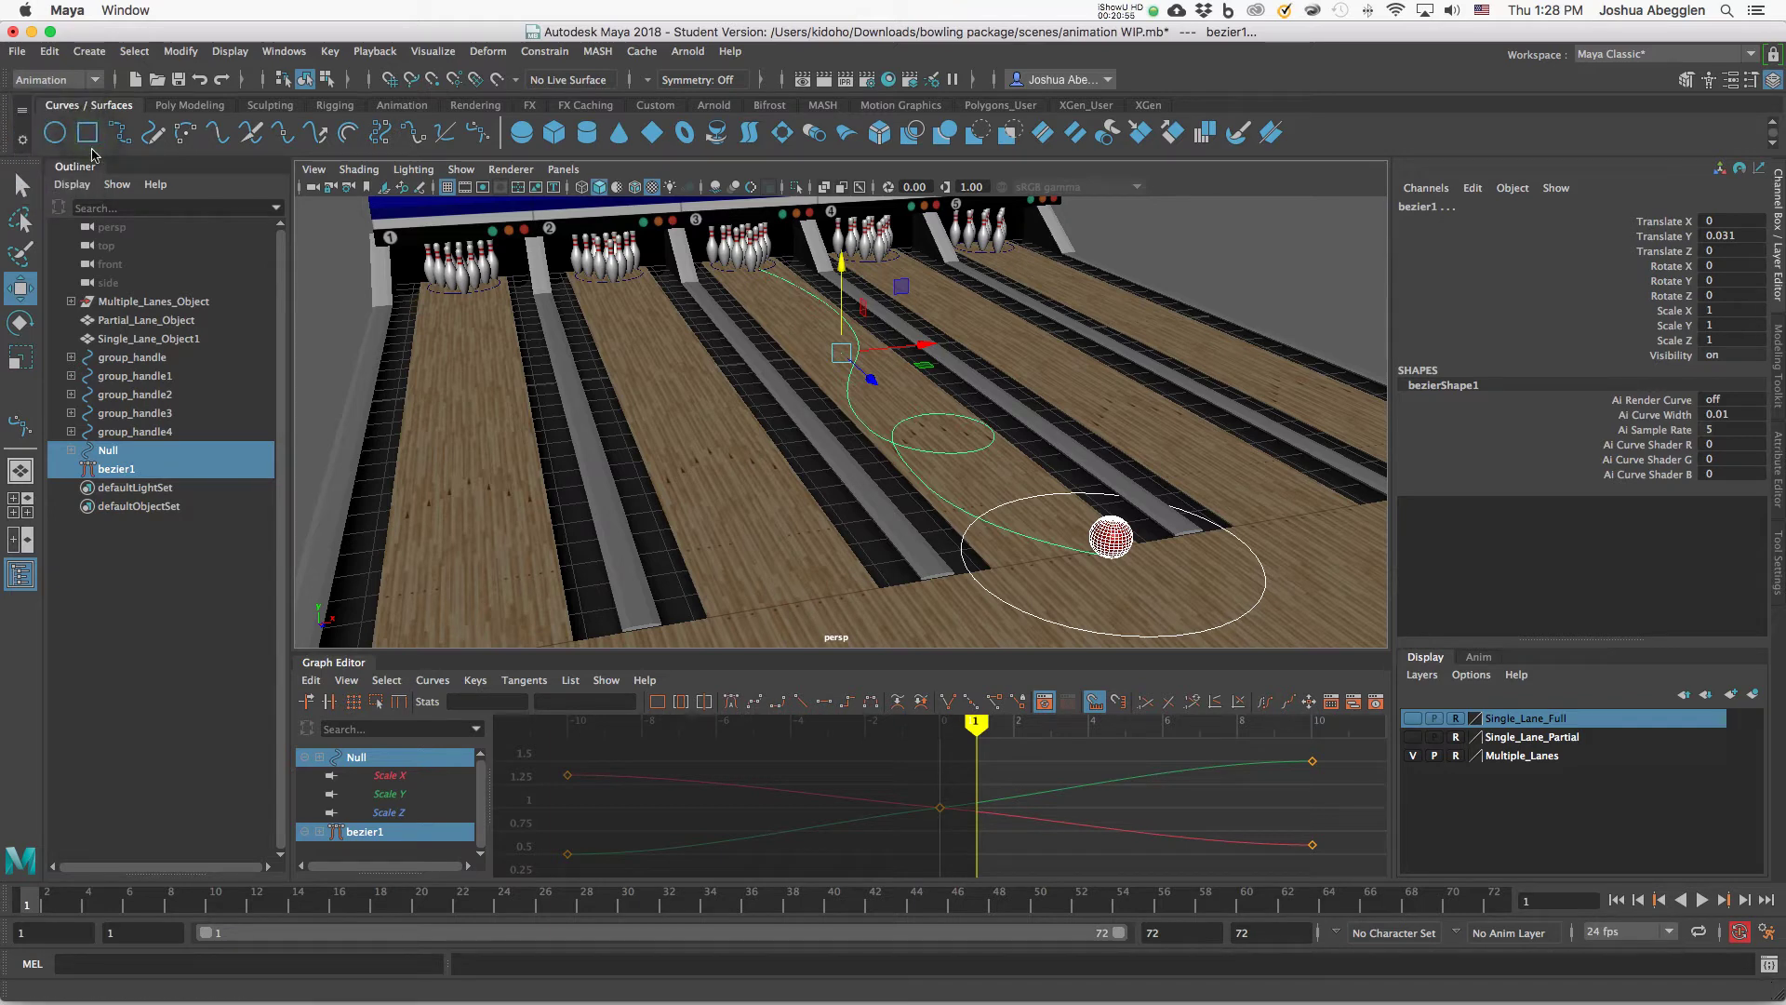
click(554, 54)
mouse_move(614, 215)
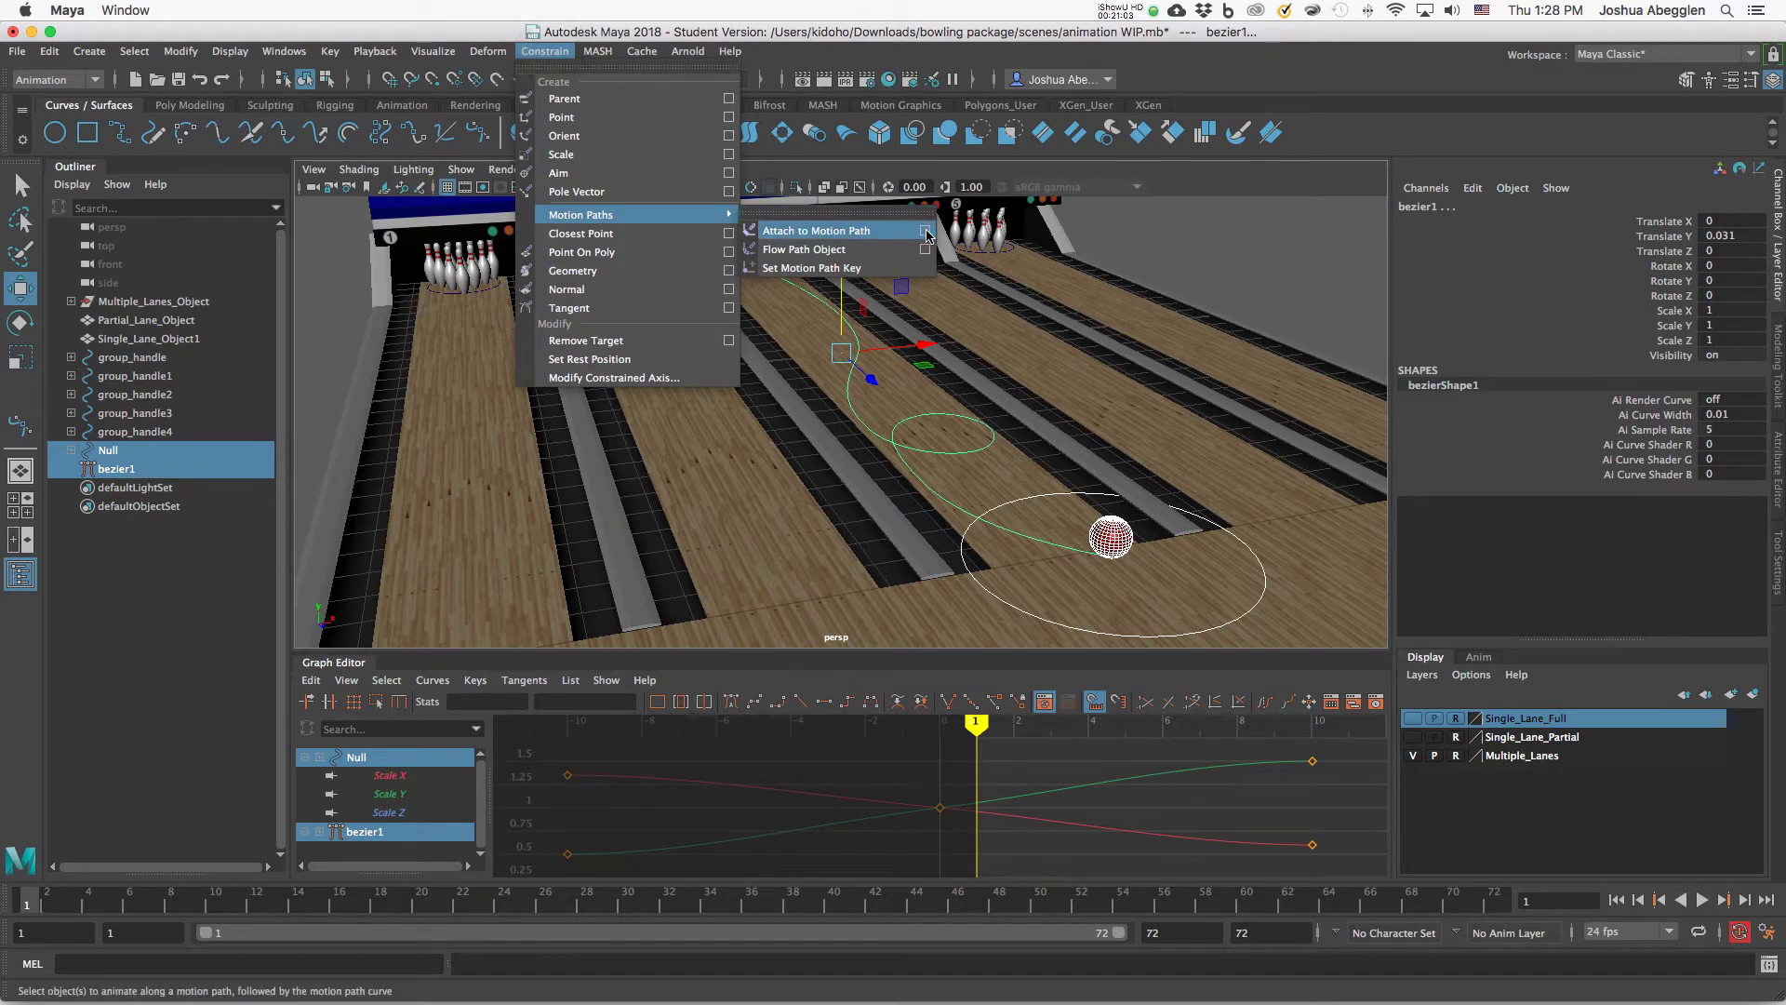
click(926, 231)
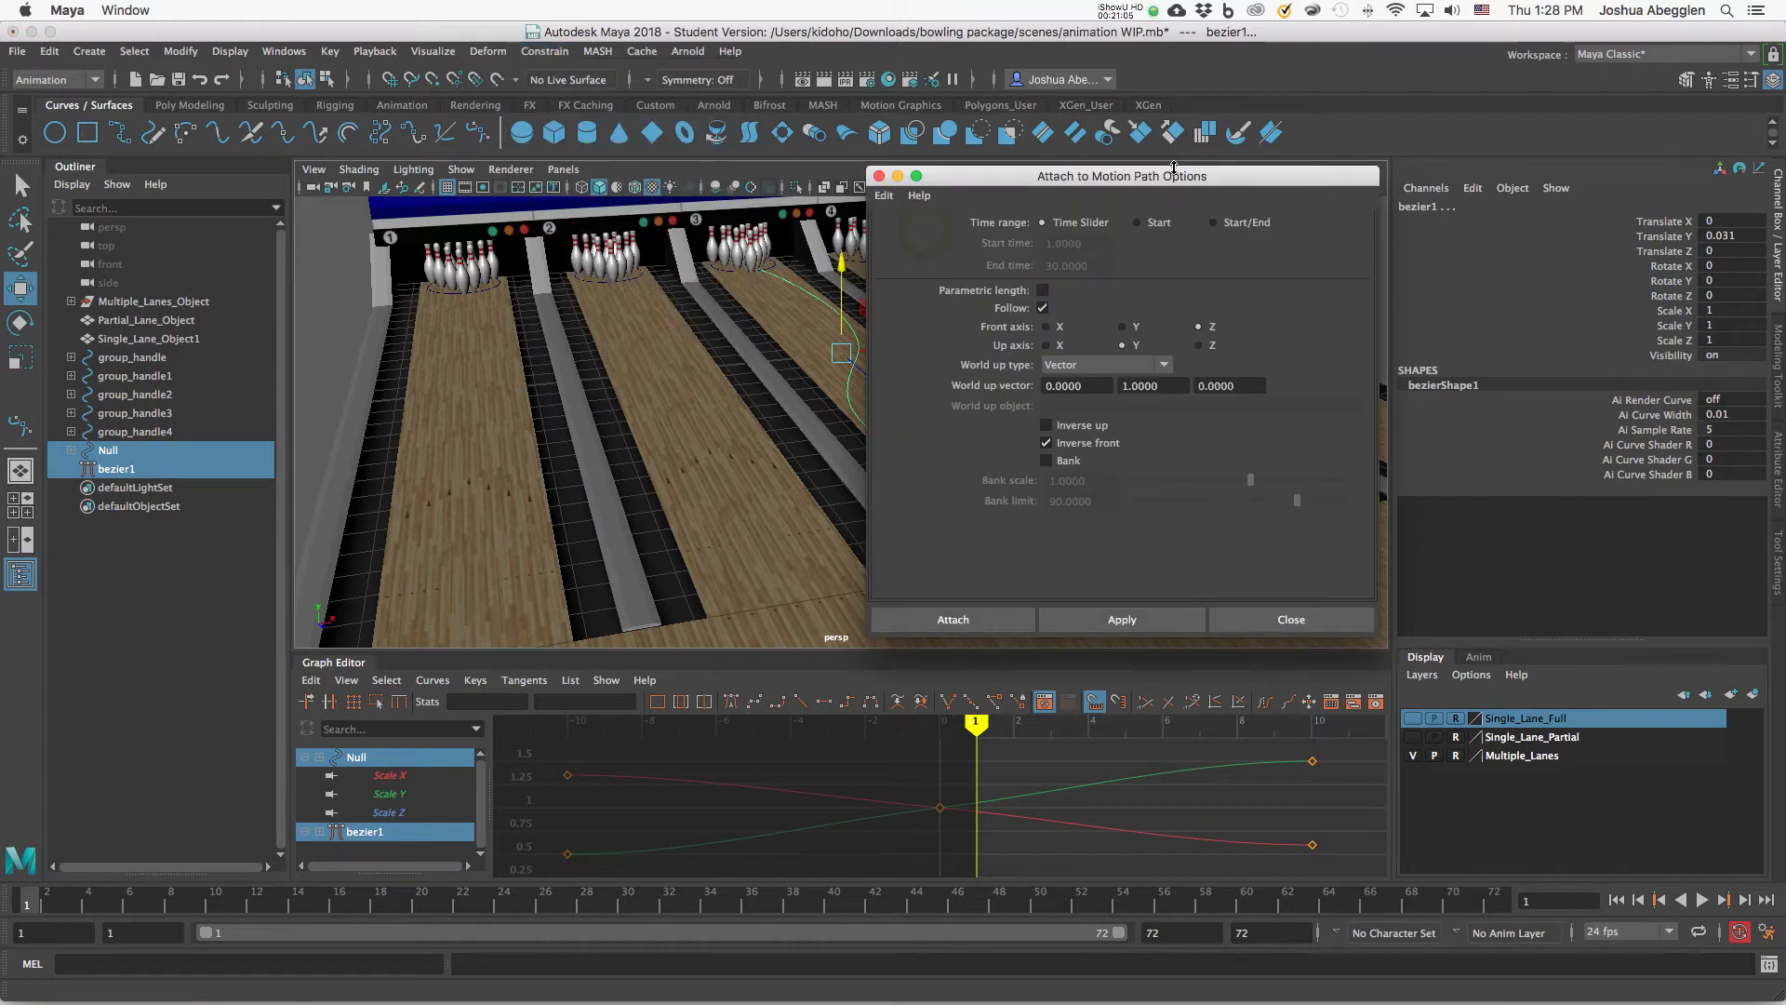
drag(1186, 171, 1447, 33)
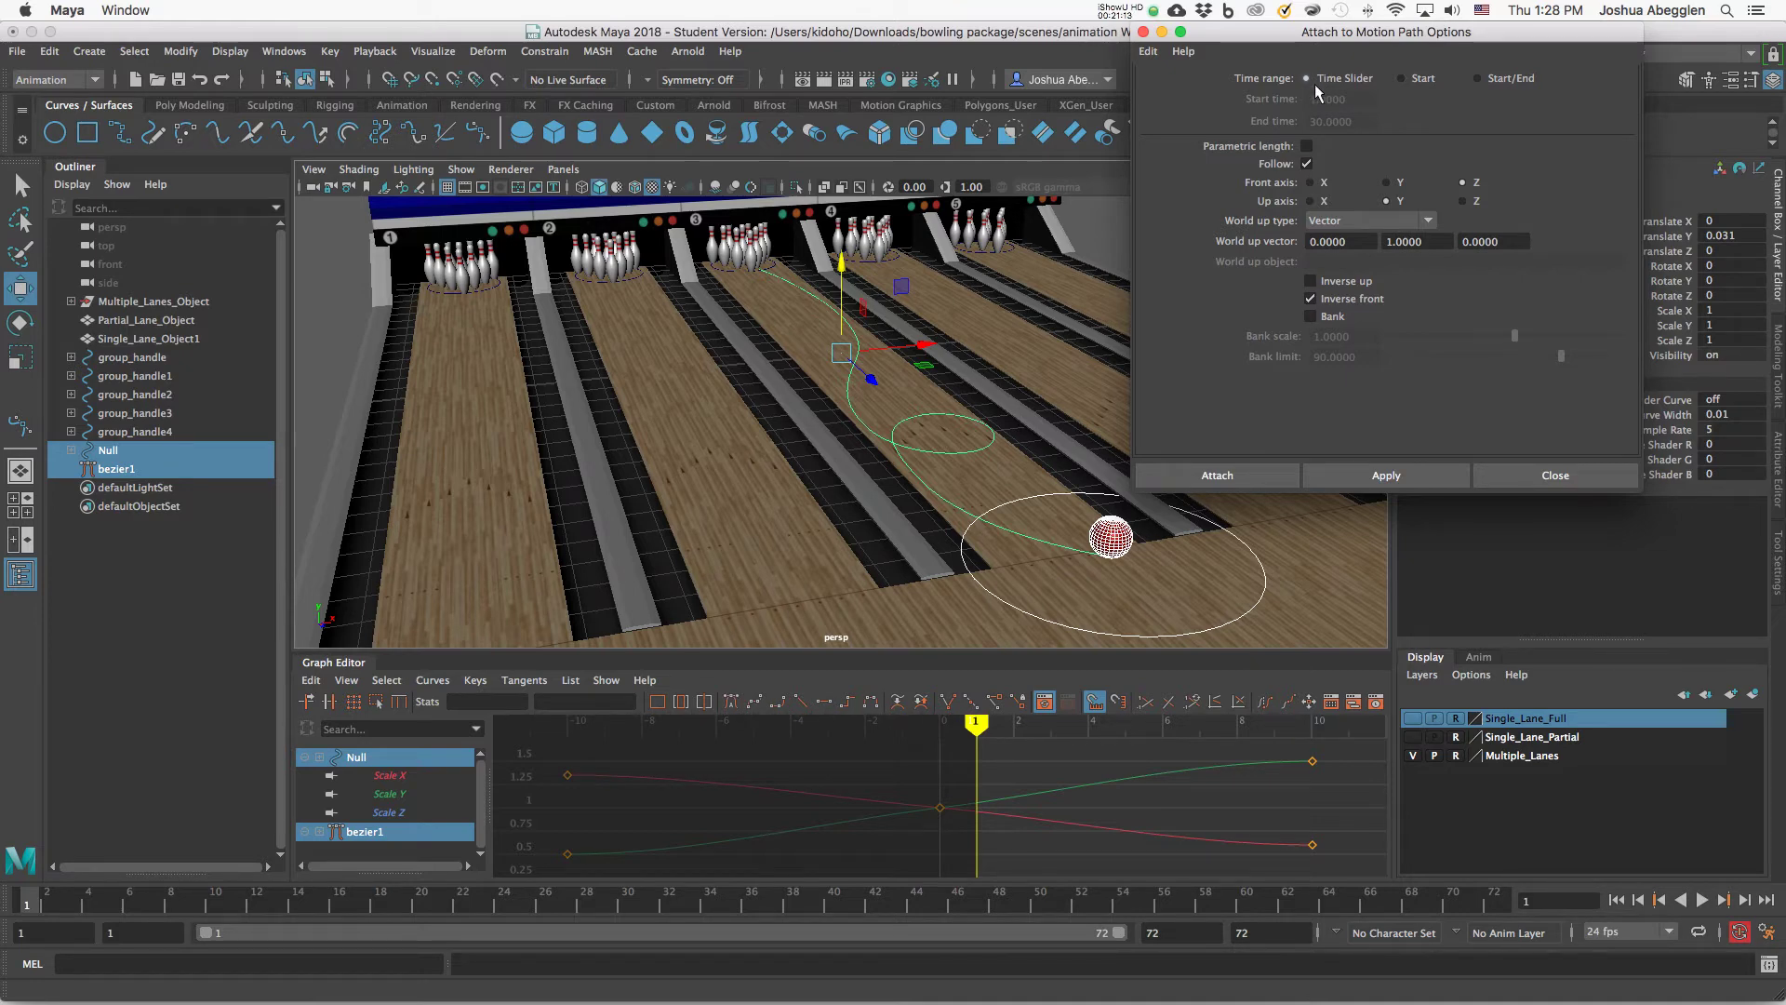
Set the motion path's time range to Start/End, with start time 16 and end time 66.
click(1405, 78)
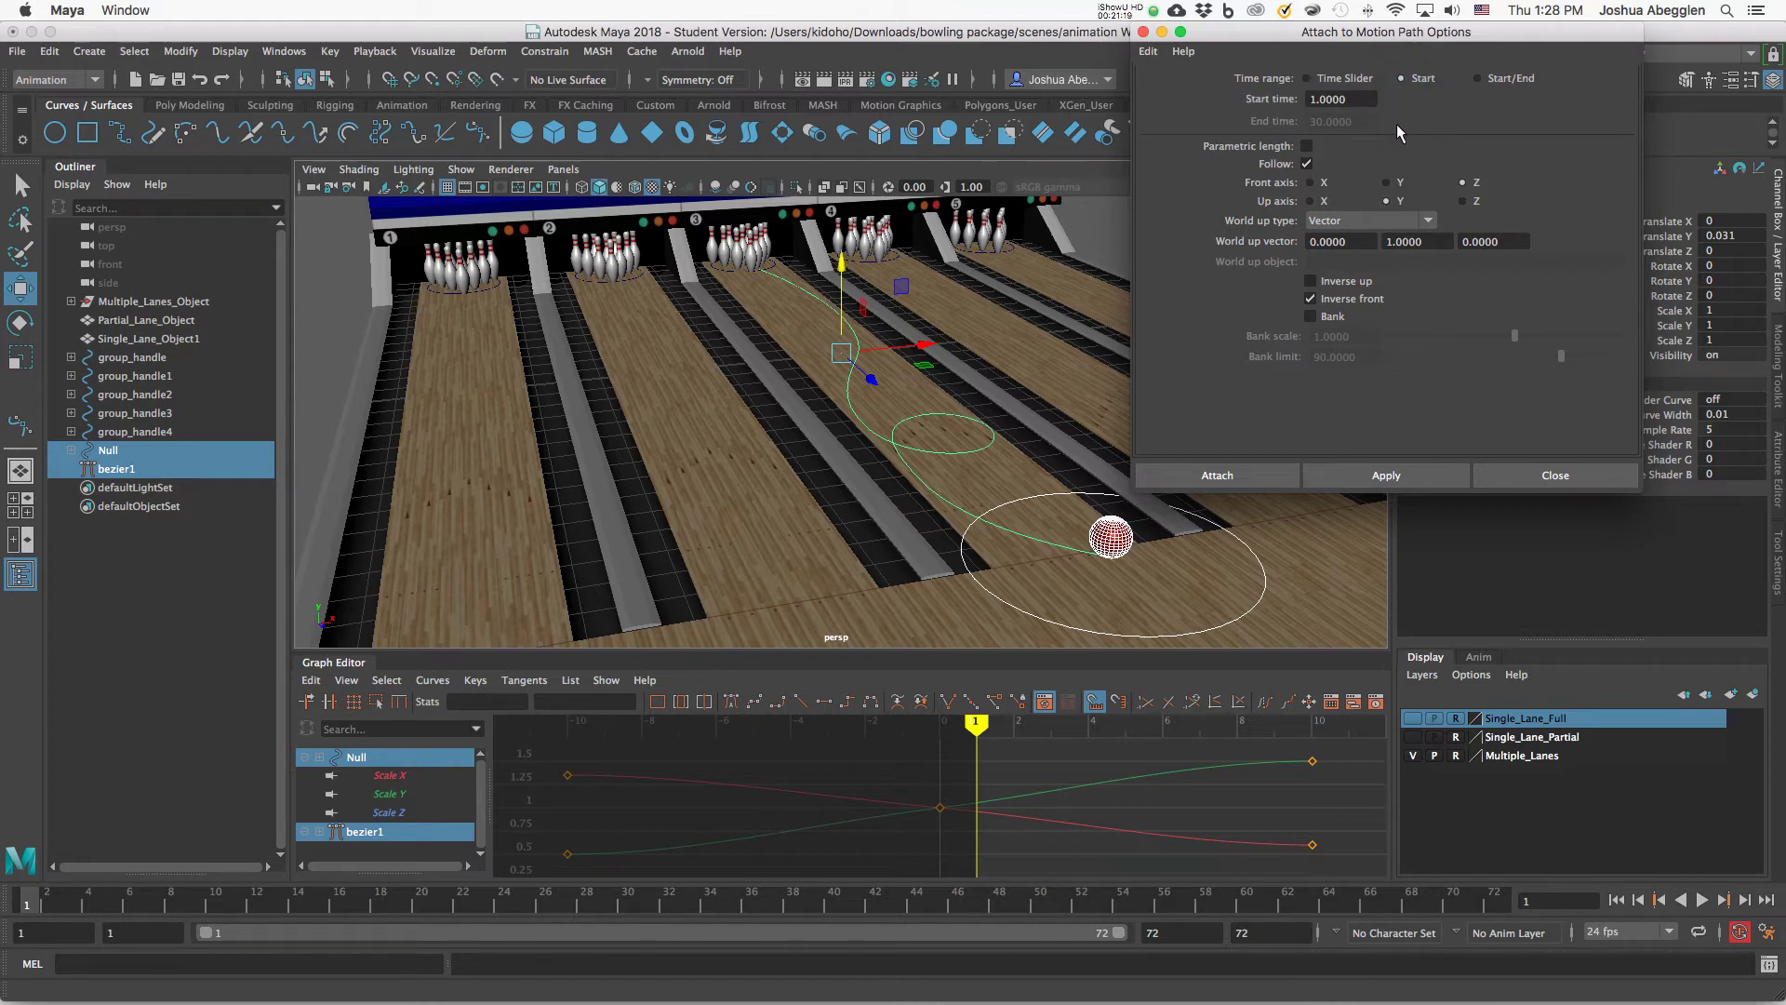
click(1507, 79)
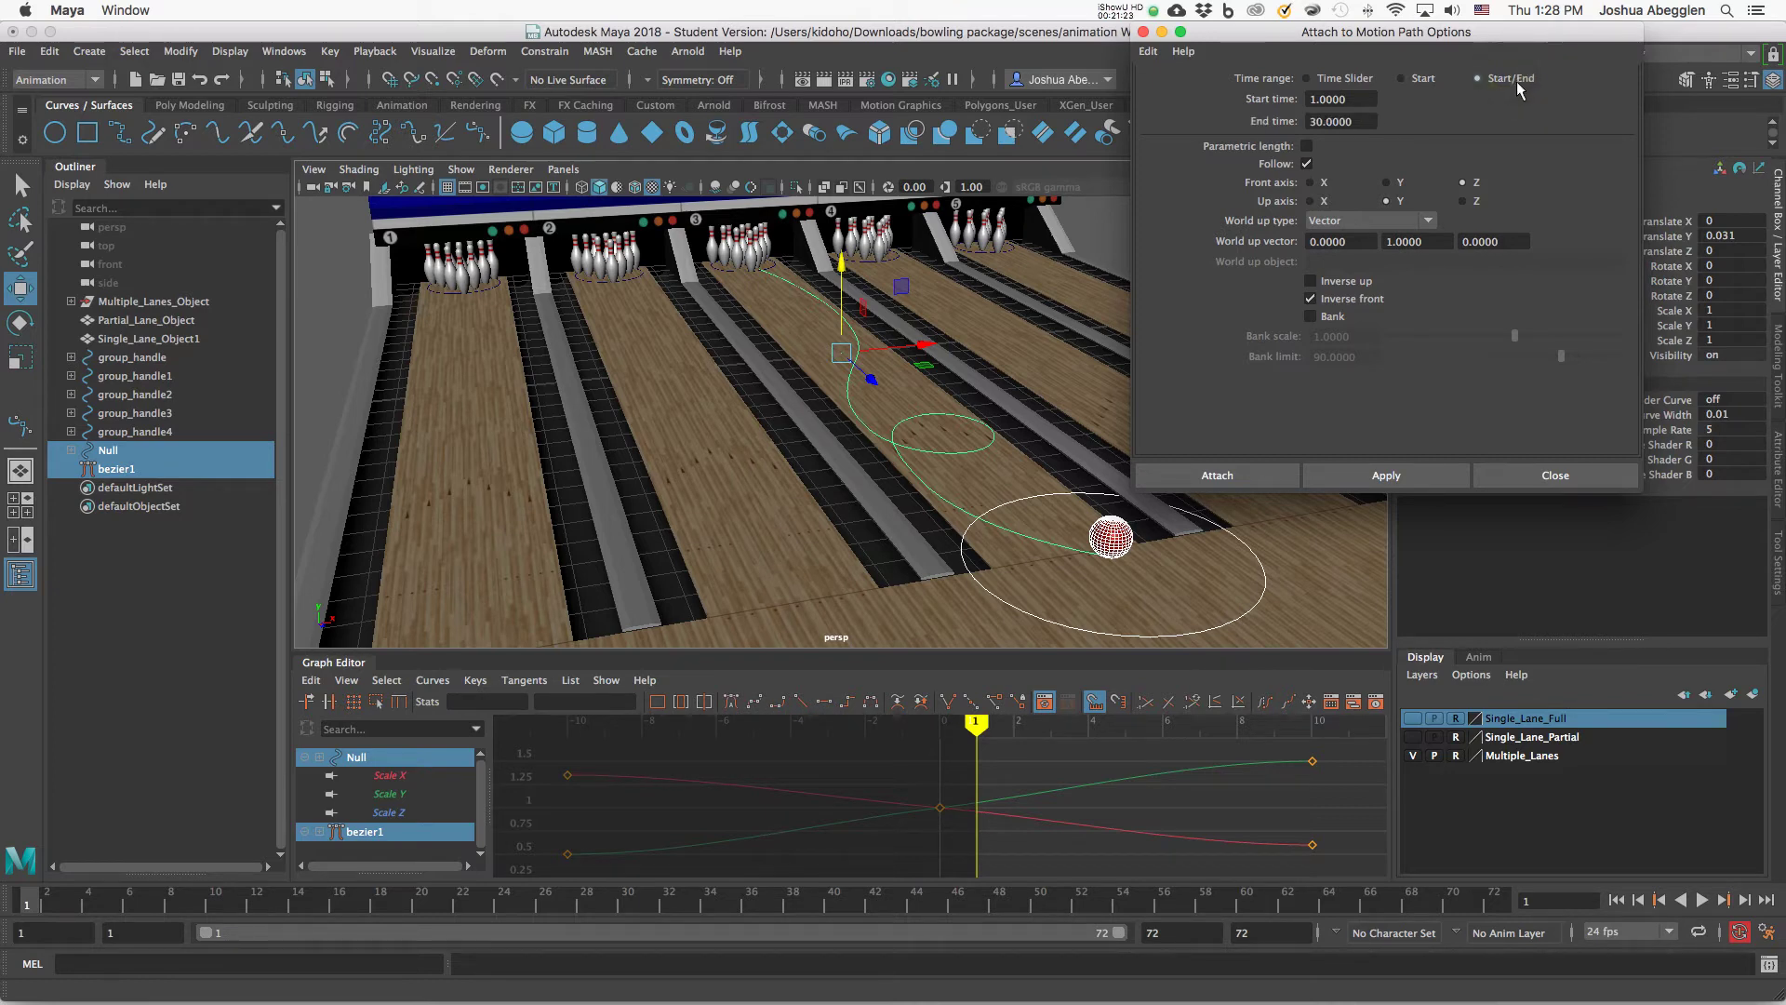
double_click(1340, 99)
text(16)
key(Tab)
text(66)
key(Return)
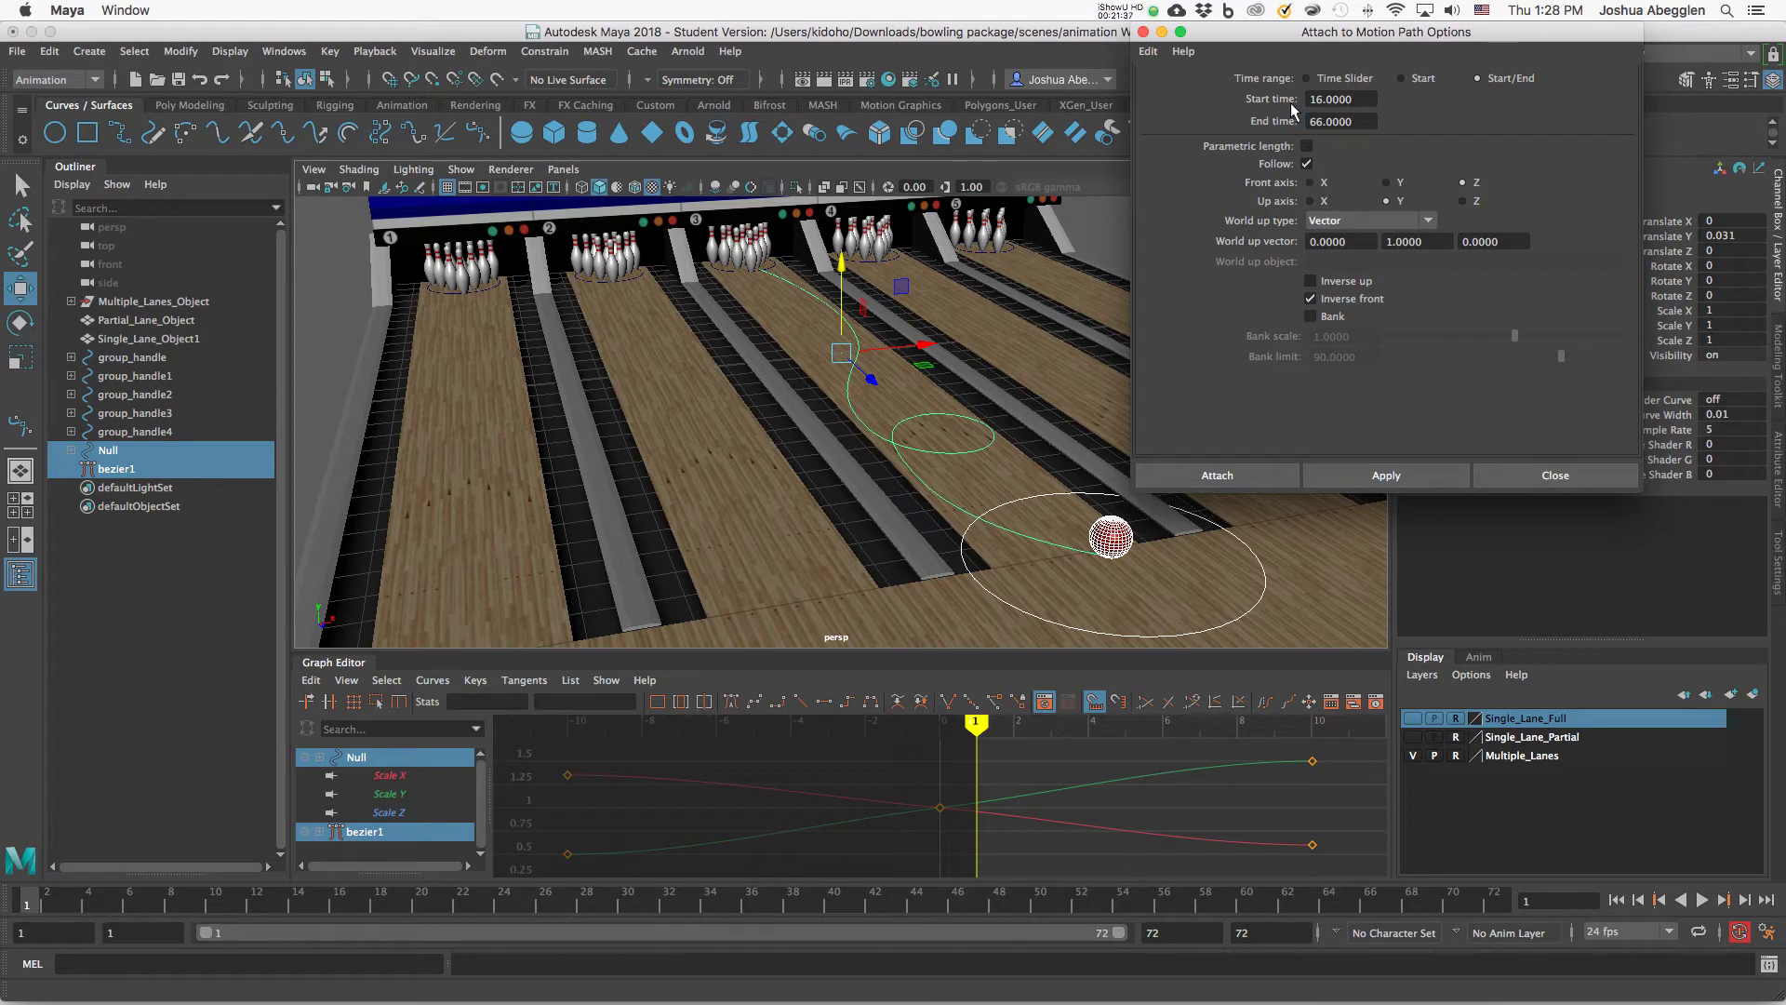
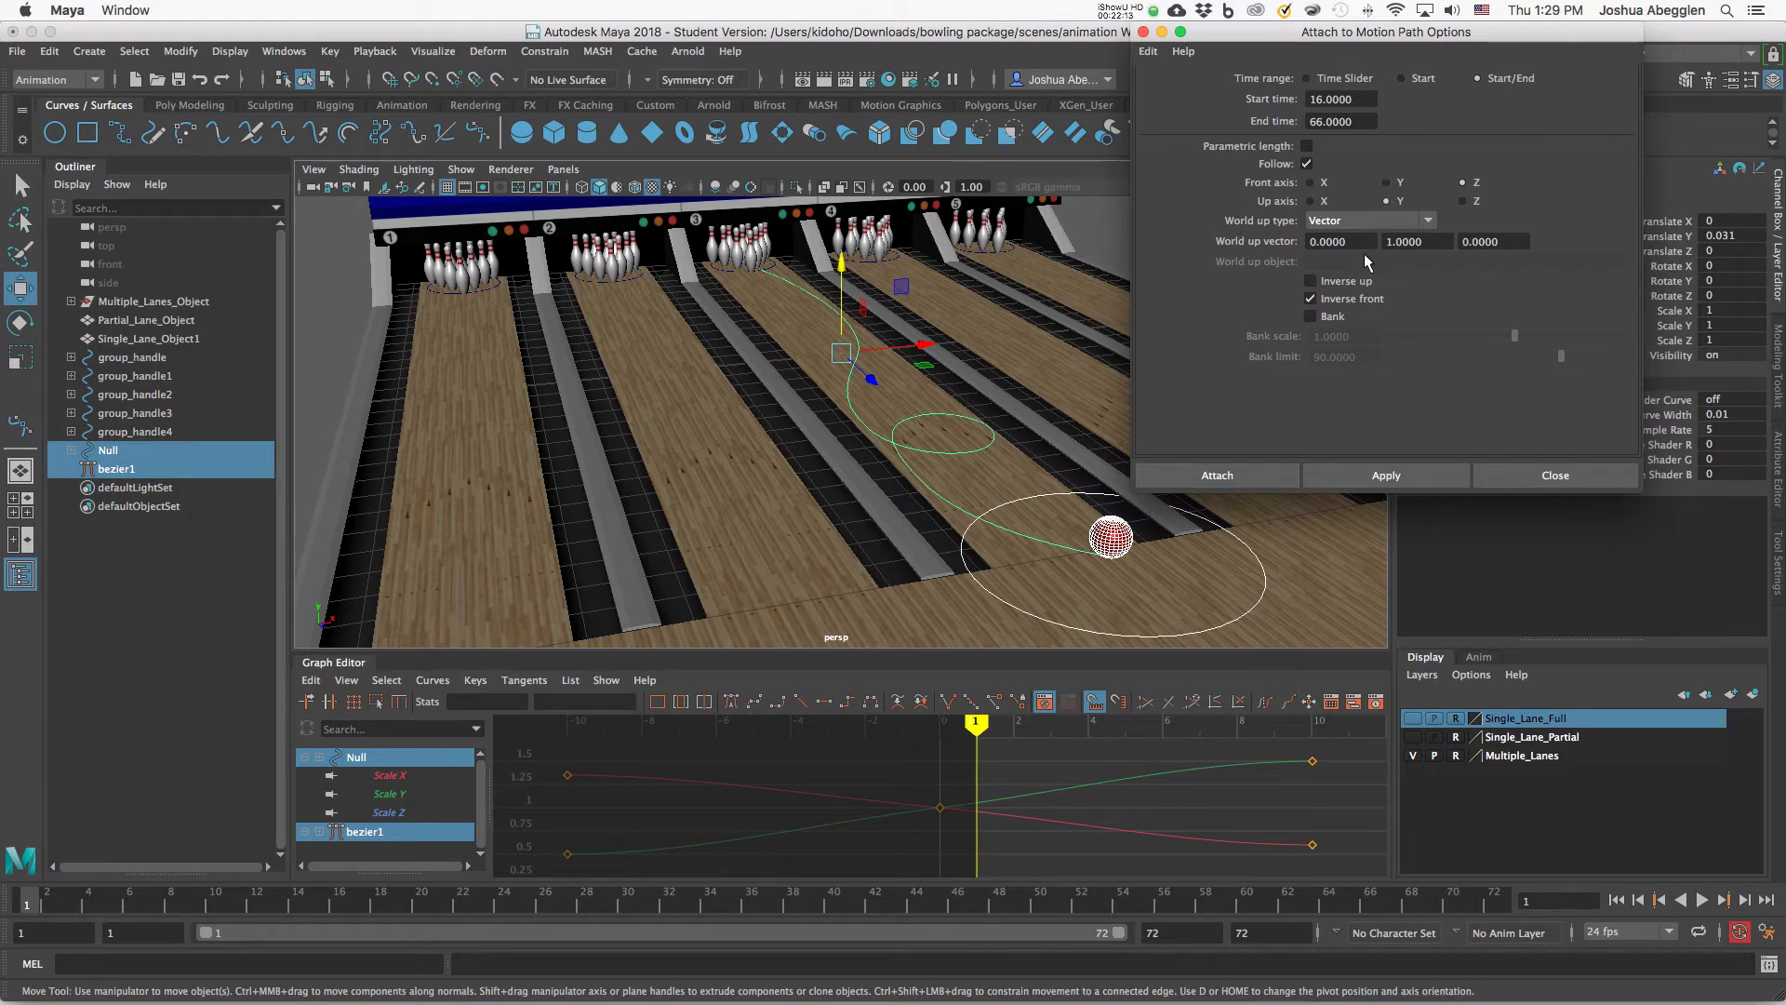
Attach the ball's control to the Bezier curve as its motion path, keeping Follow and Inverse front enabled.
alt+drag(970, 461, 741, 312)
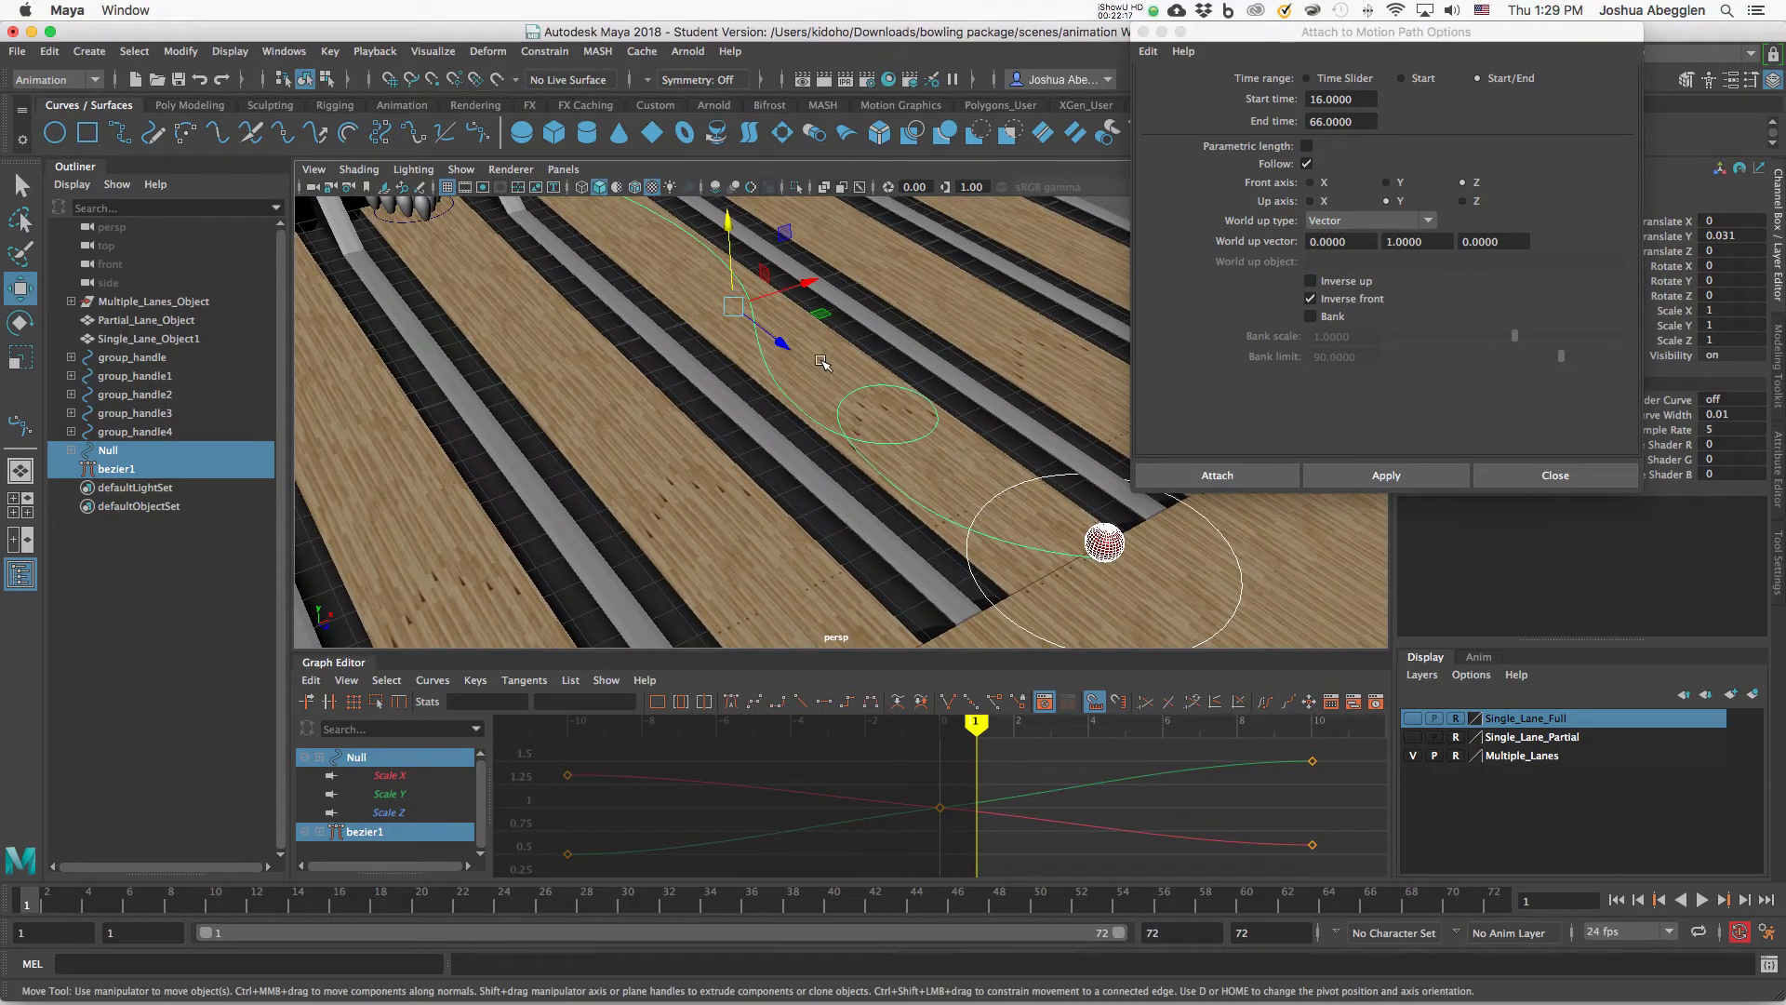
click(1430, 285)
click(1268, 472)
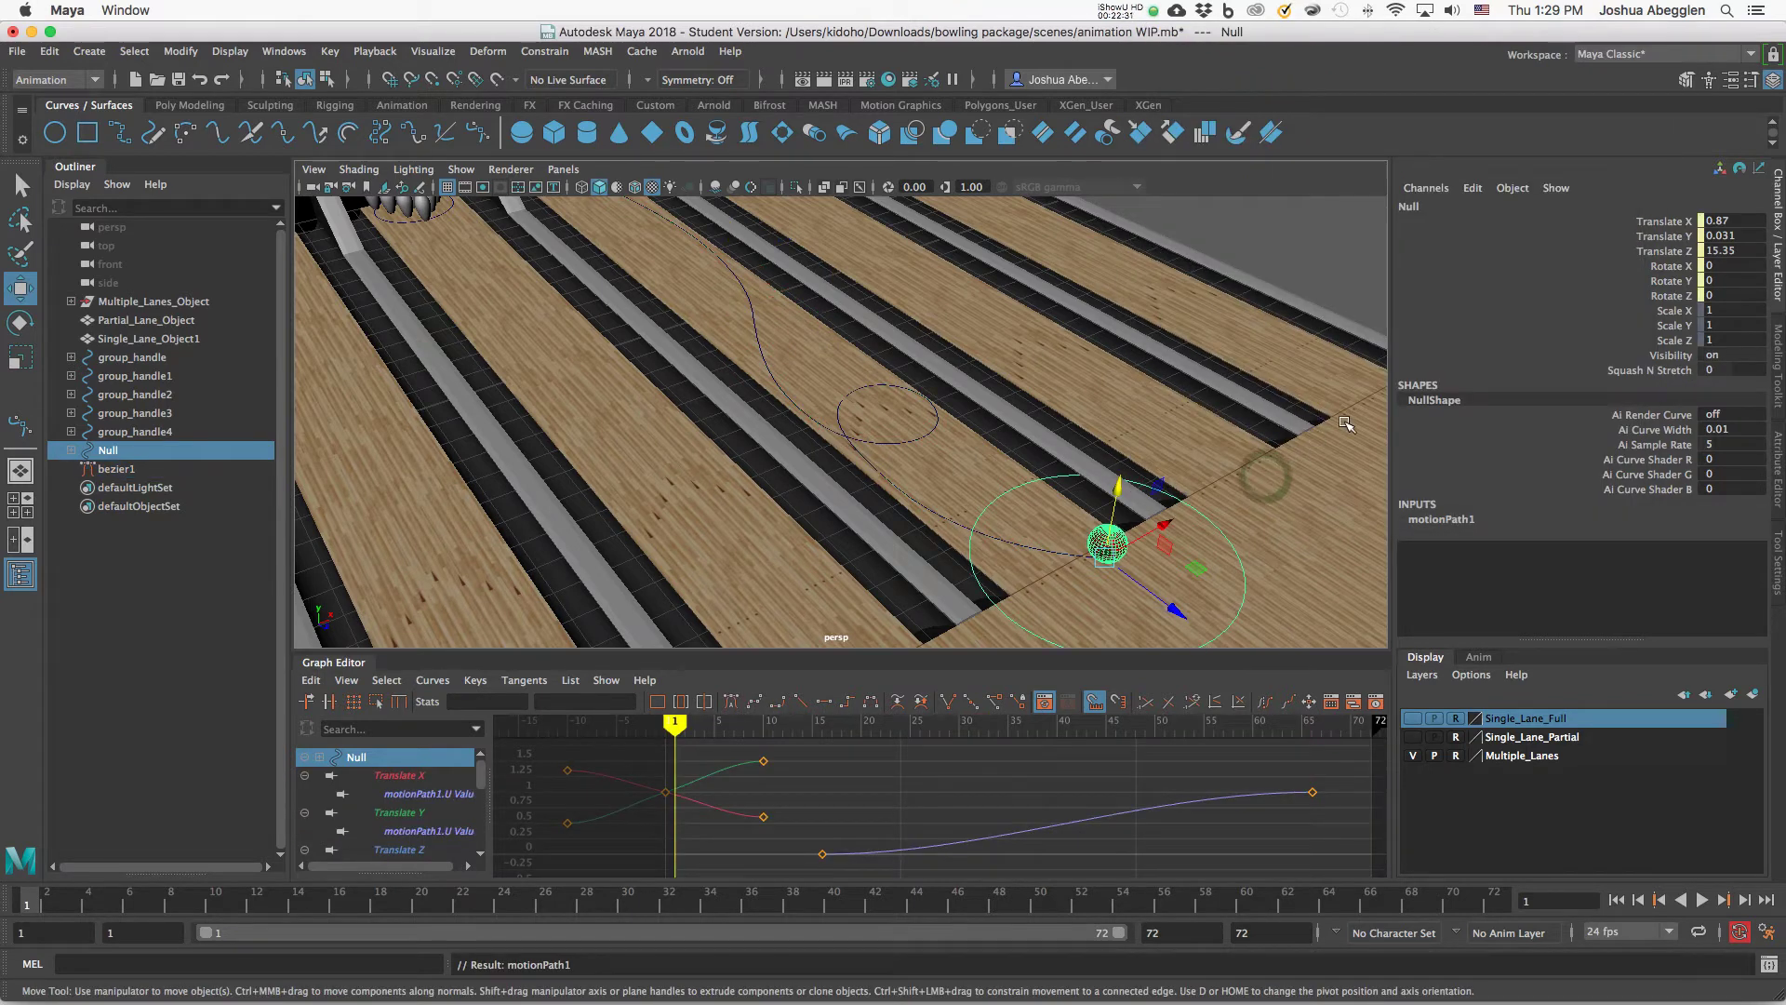
Play back the ball's motion along the path, stop it and scrub the timeline to frame 23.
click(1704, 901)
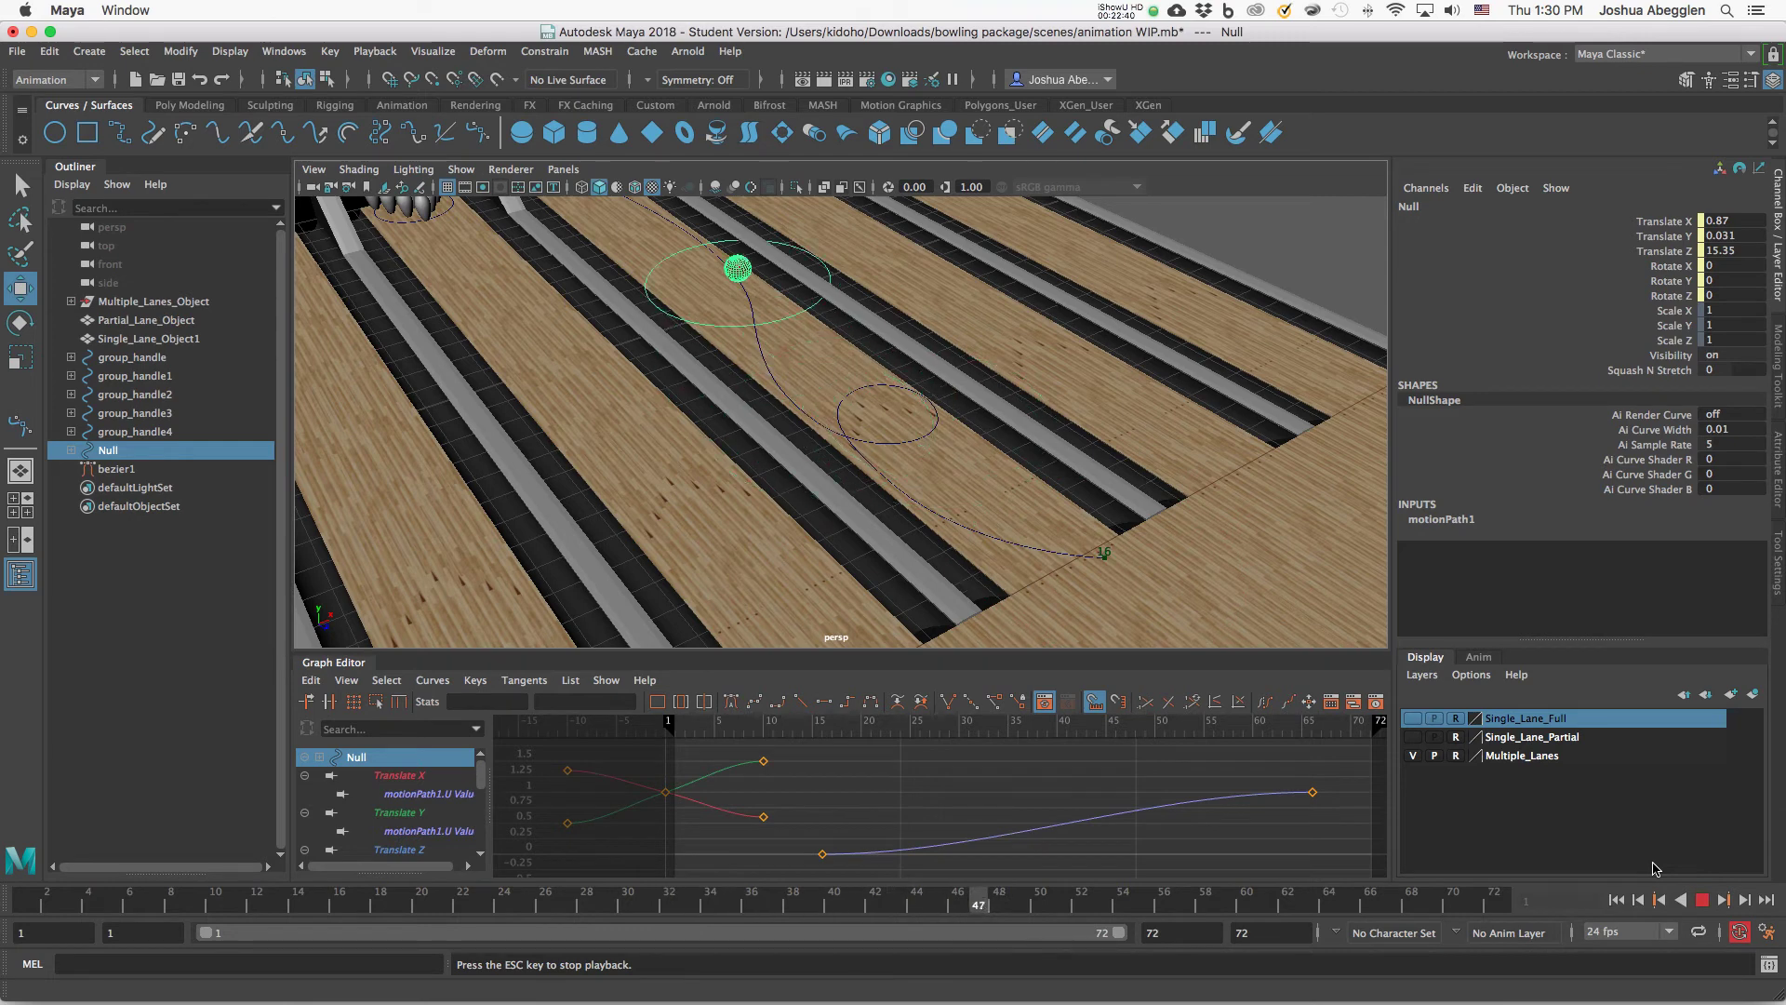
click(1703, 901)
drag(1057, 900, 483, 898)
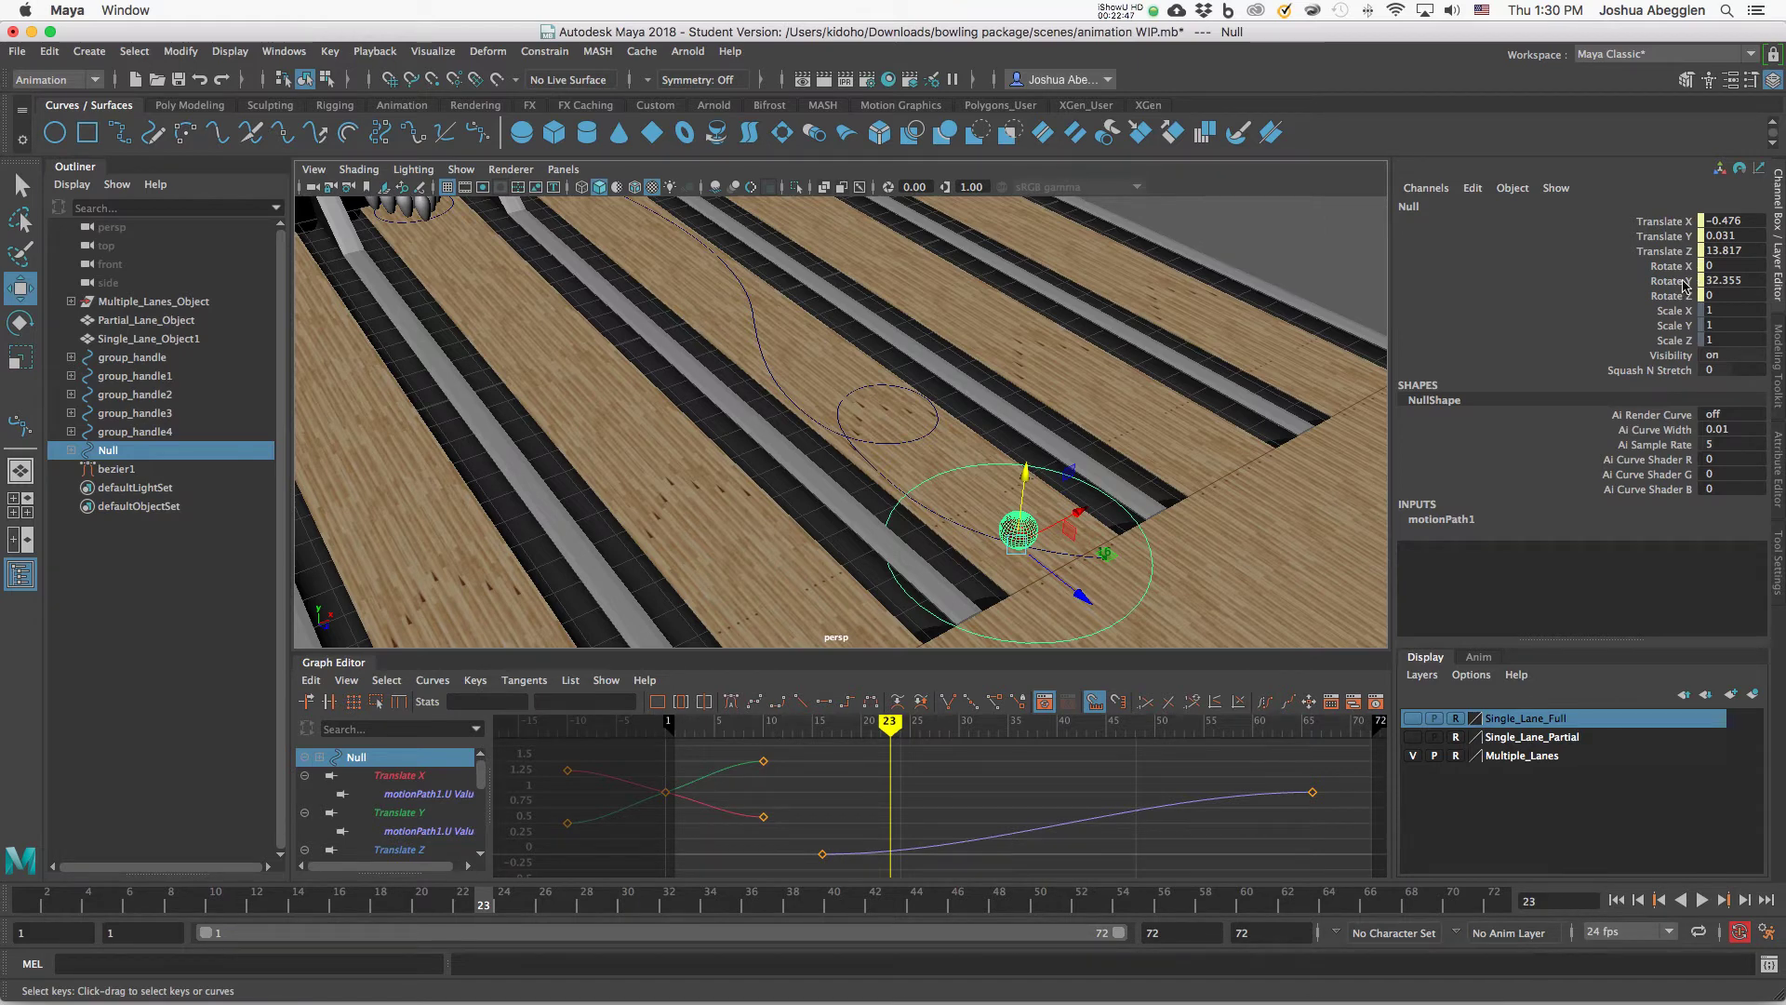
Expand the motionPath1 input, scrub the ball to frame 56 and isolate the U Value curve in the Graph Editor.
drag(482, 910, 709, 946)
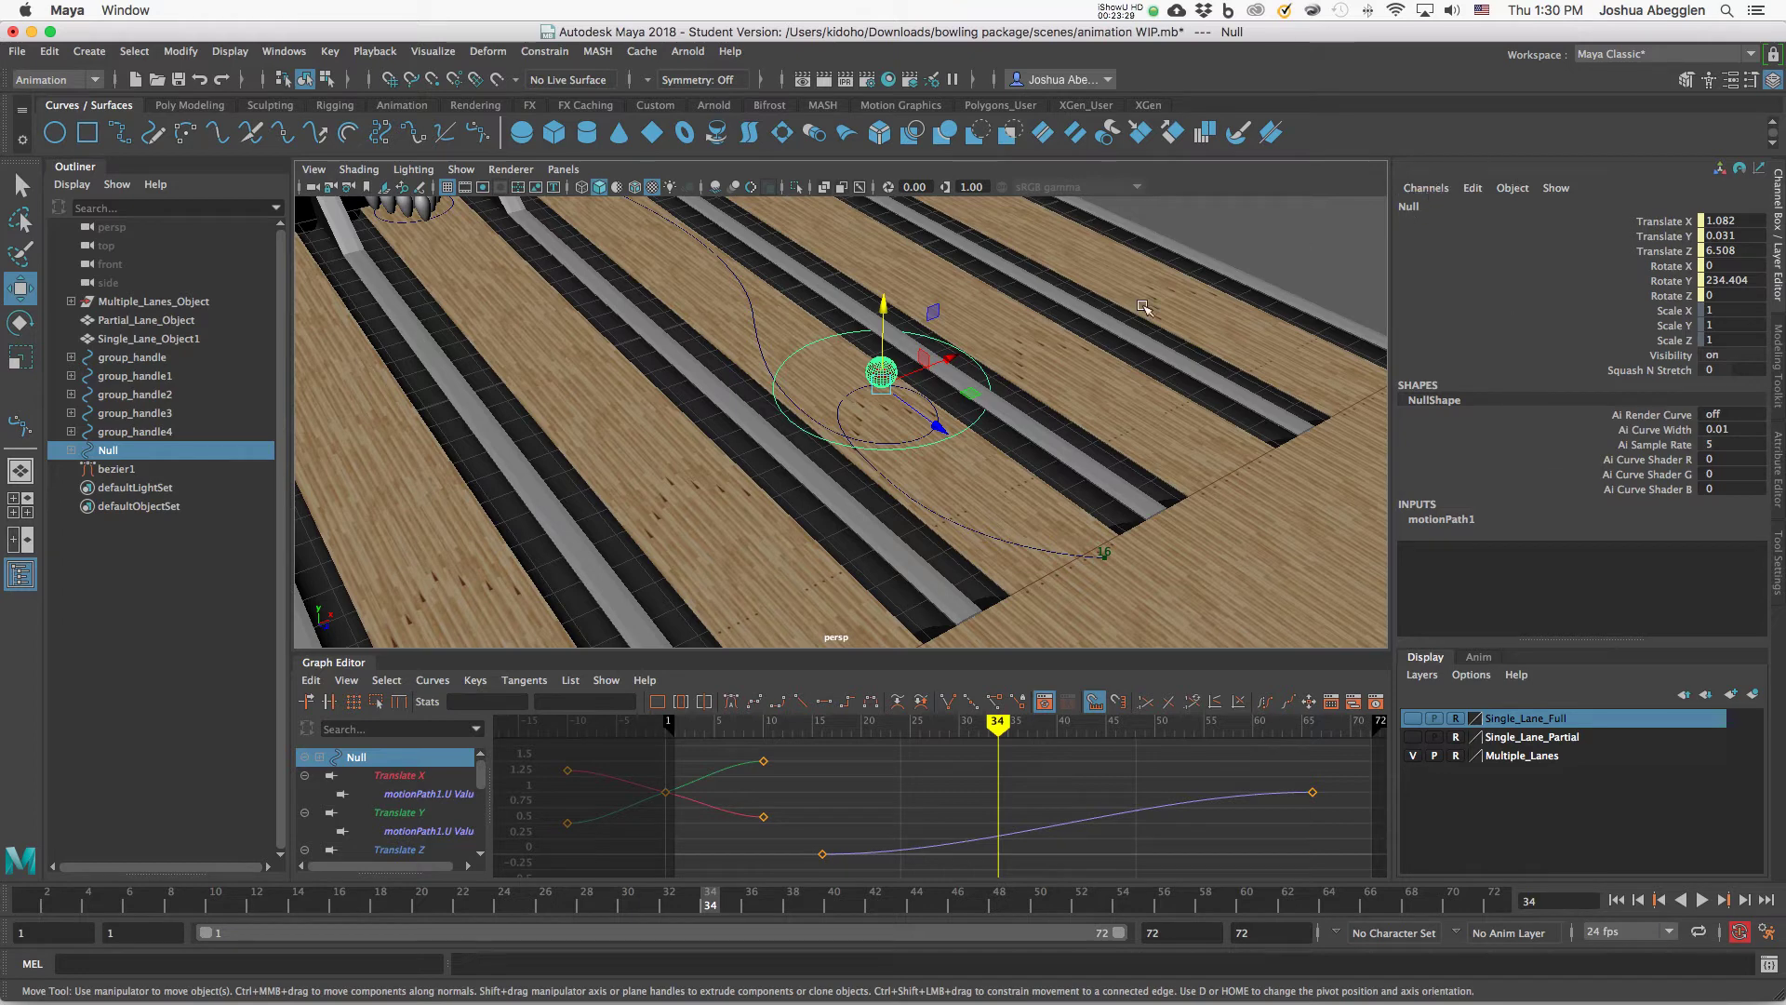
click(1445, 522)
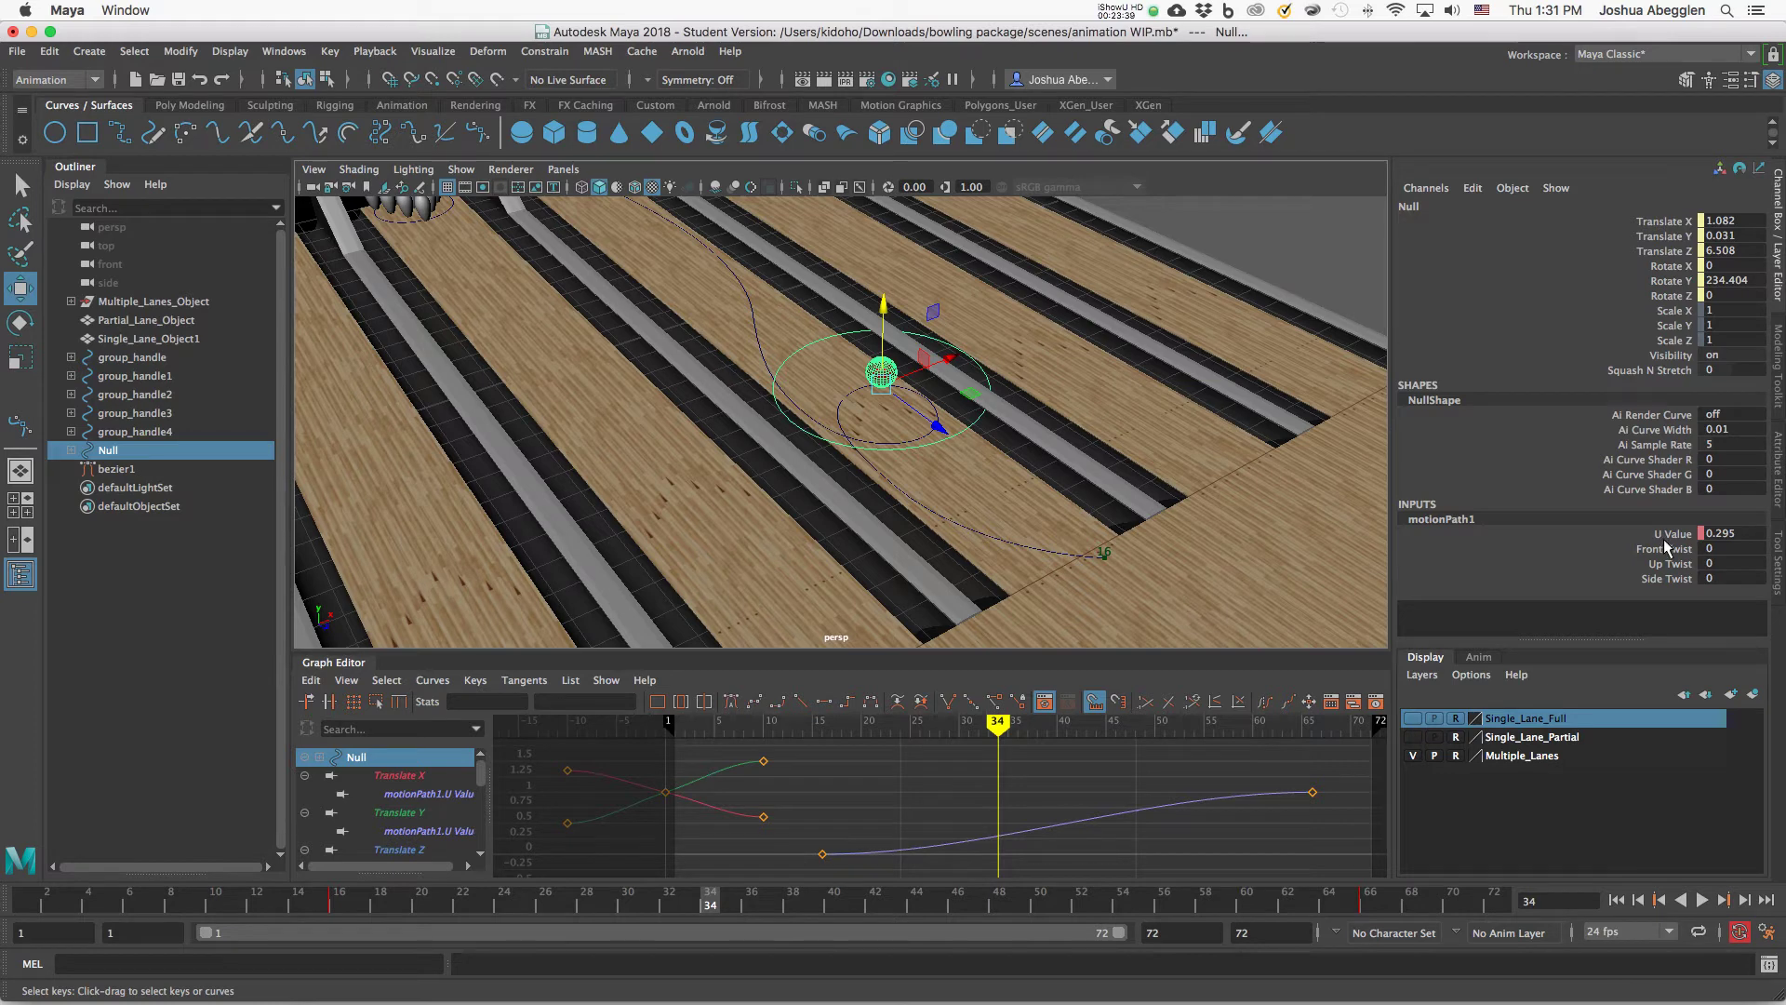
drag(709, 901, 1164, 906)
drag(483, 781, 453, 828)
click(445, 831)
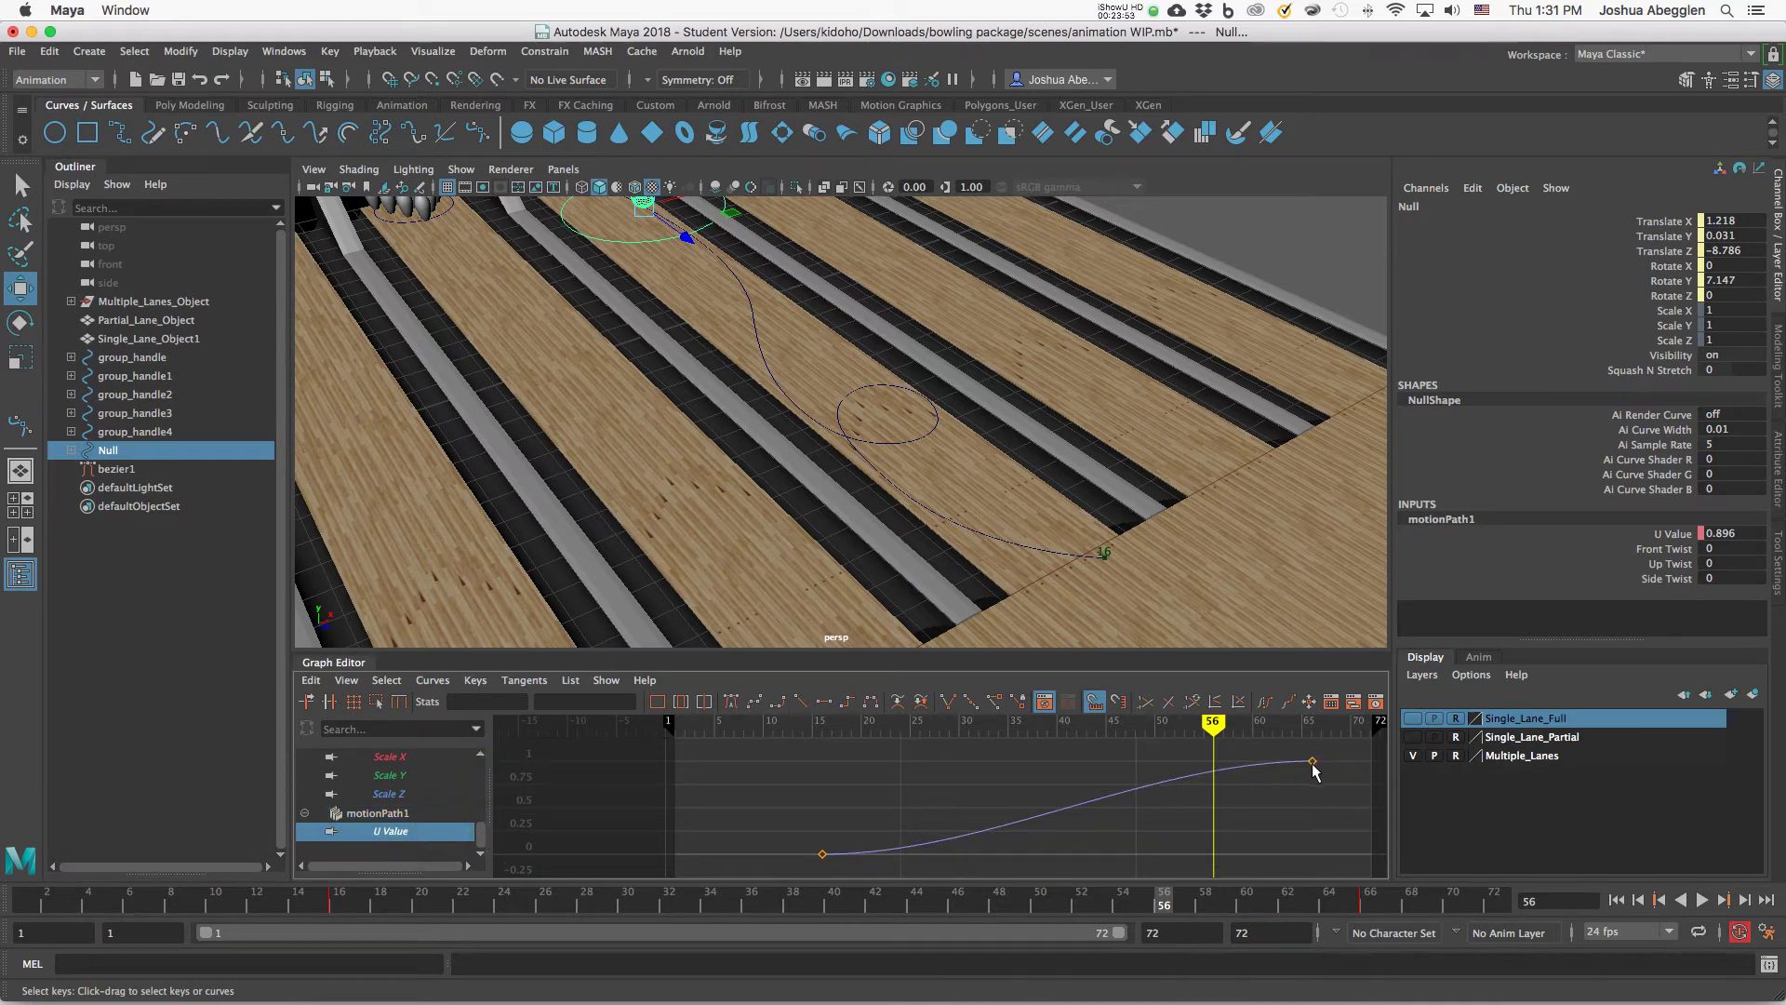
Angle the incoming tangent of the U Value key at frame 66 downward to remove the ball's slow-down at the end.
click(822, 853)
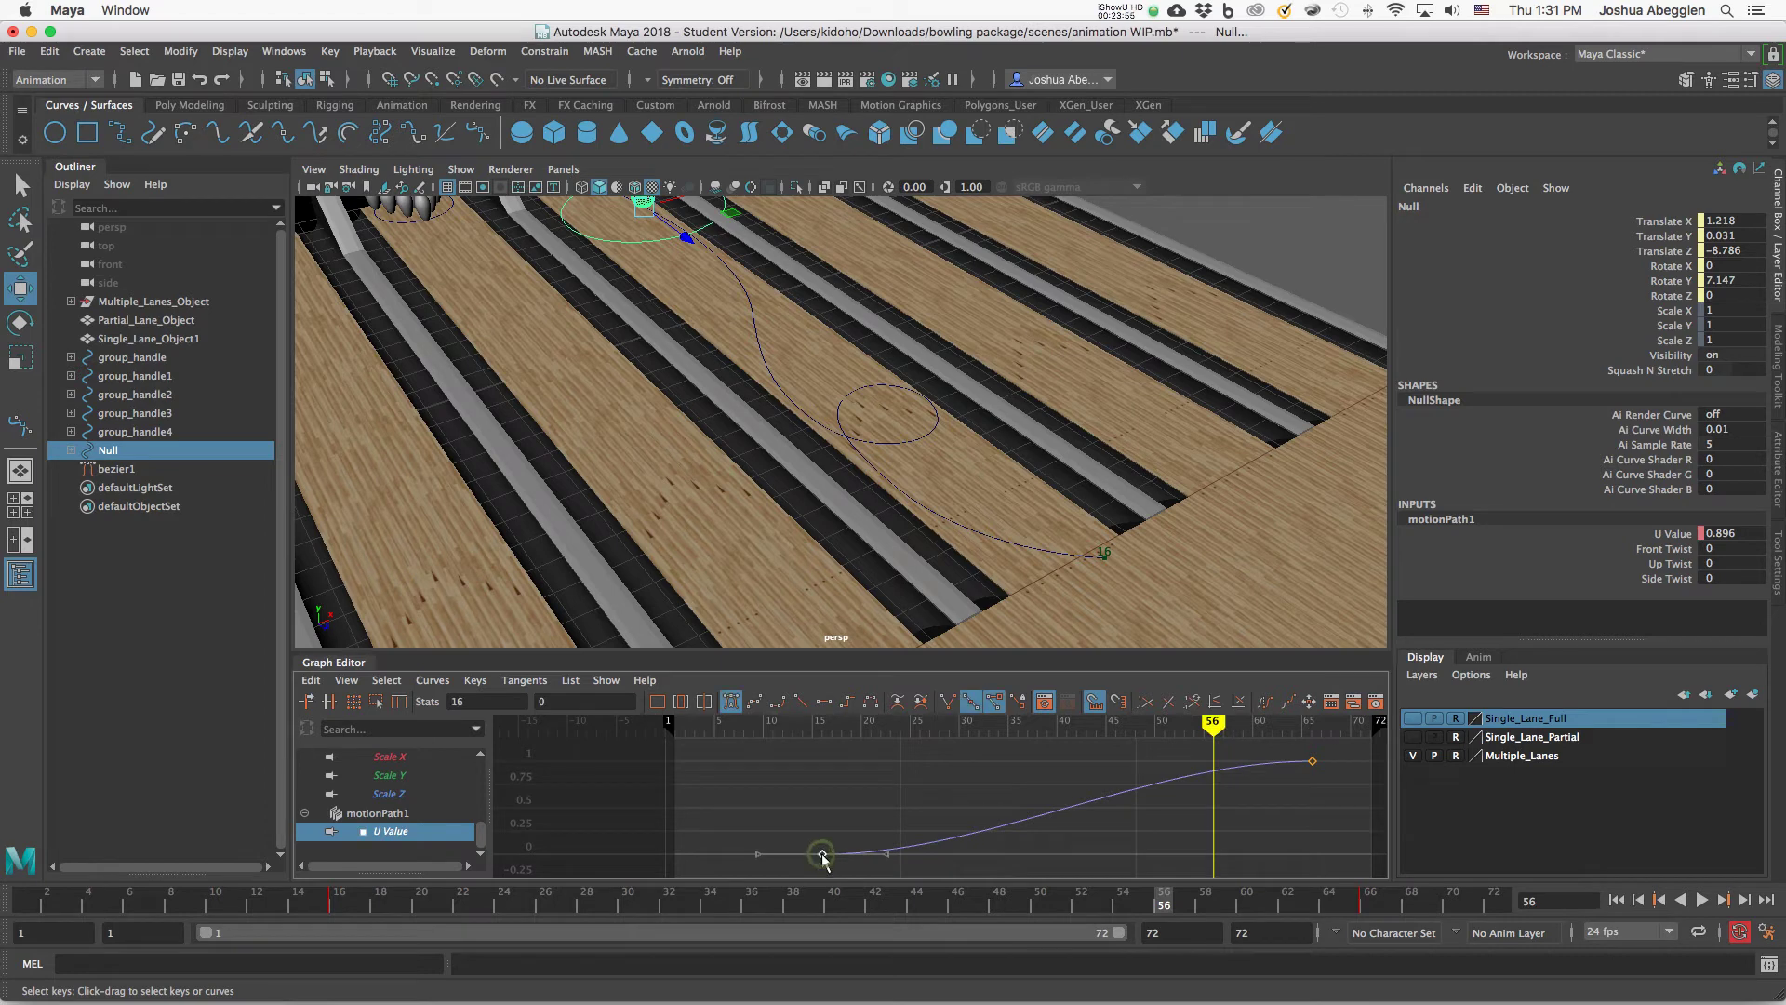
click(1312, 762)
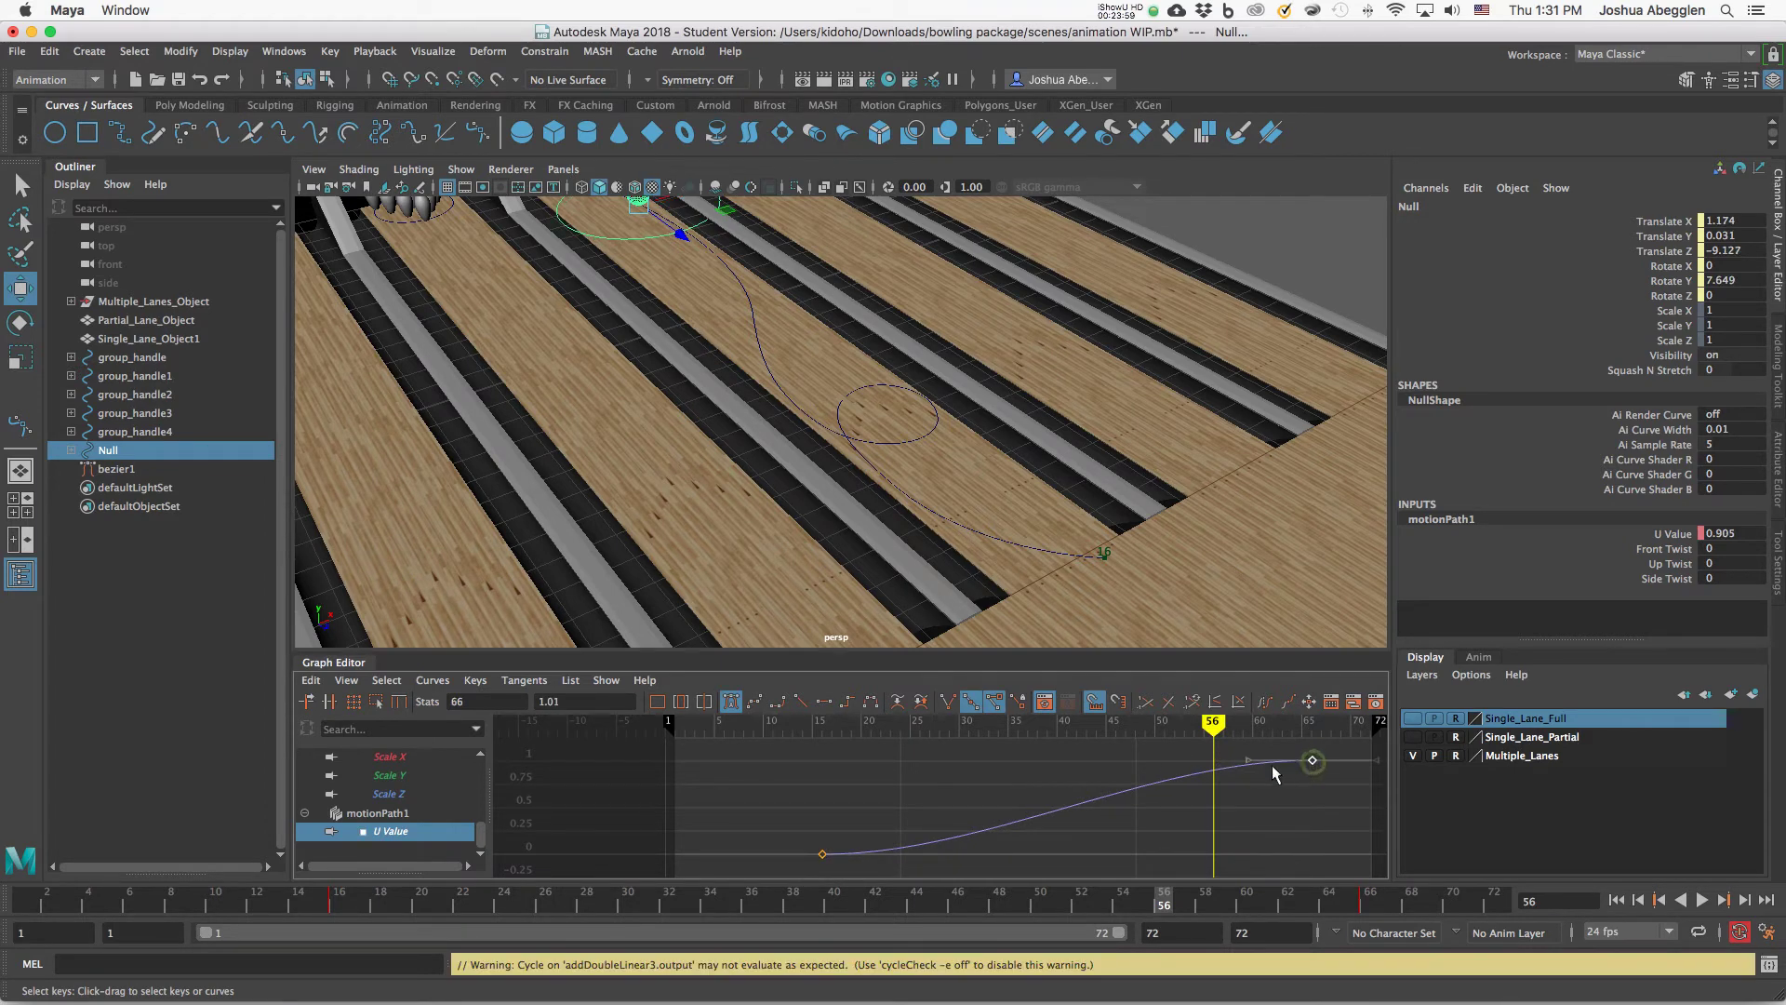
drag(1249, 760, 1248, 779)
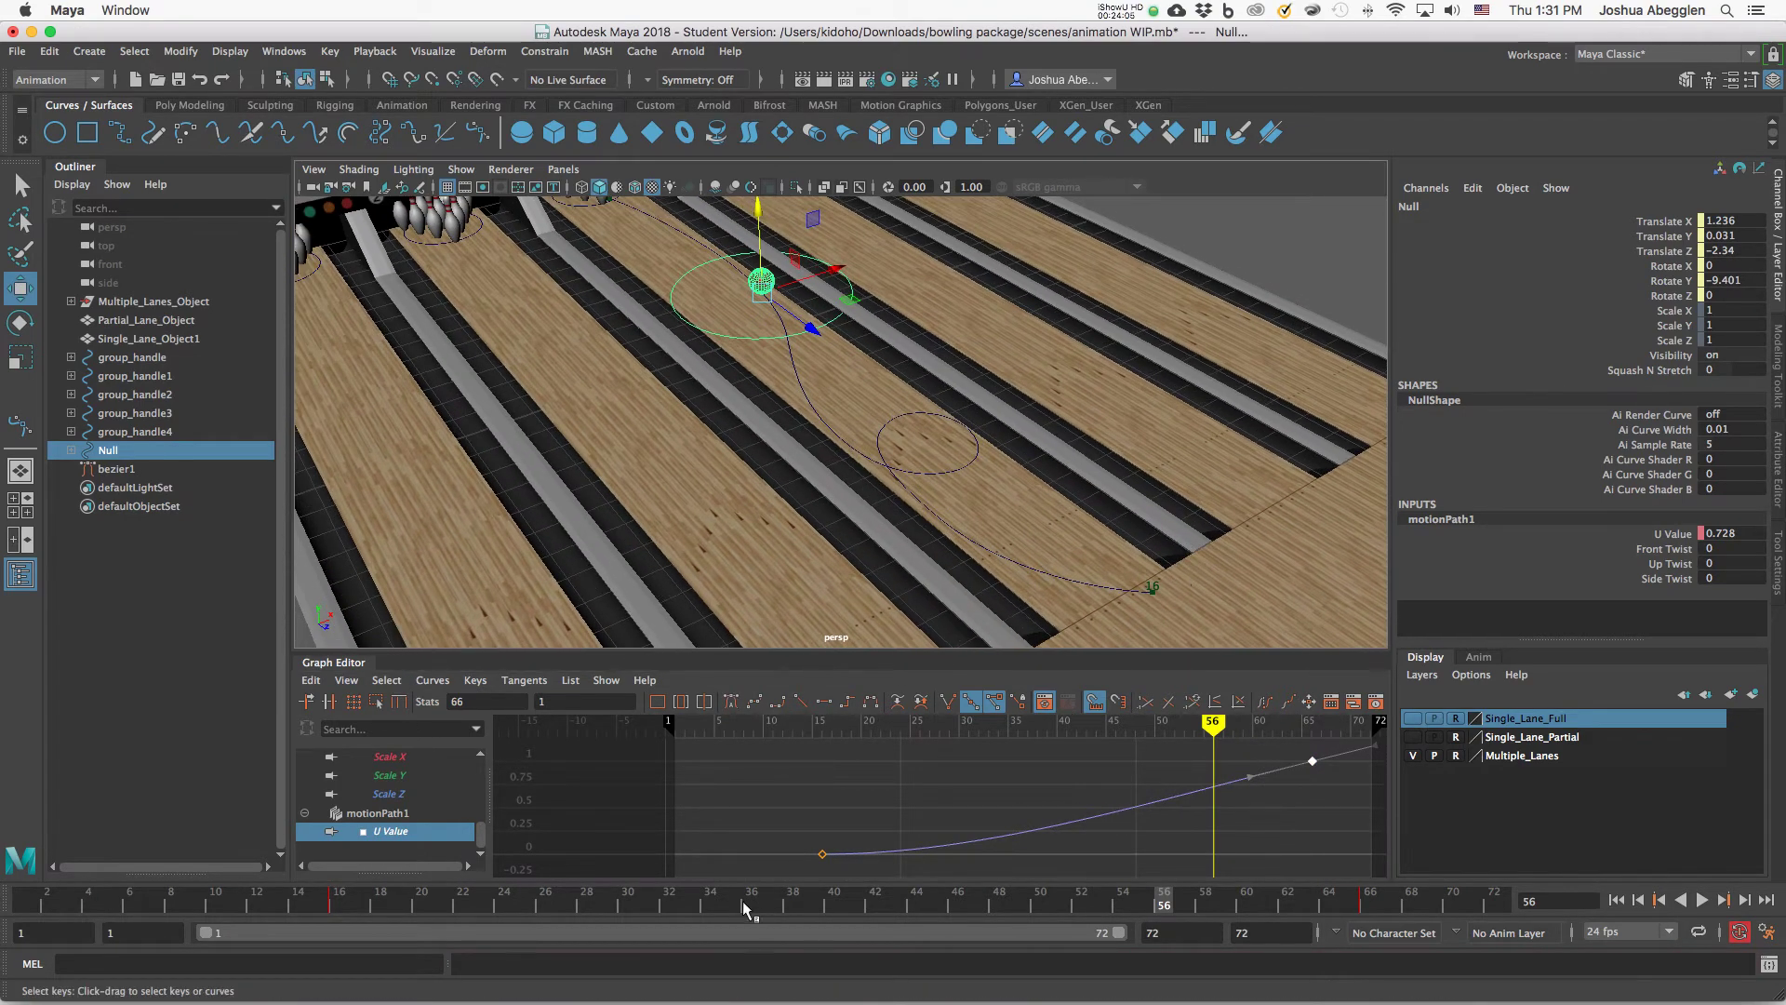
Key all keyable attributes of the motion path at frame 41, adding a middle key to the U Value curve.
drag(758, 903, 846, 878)
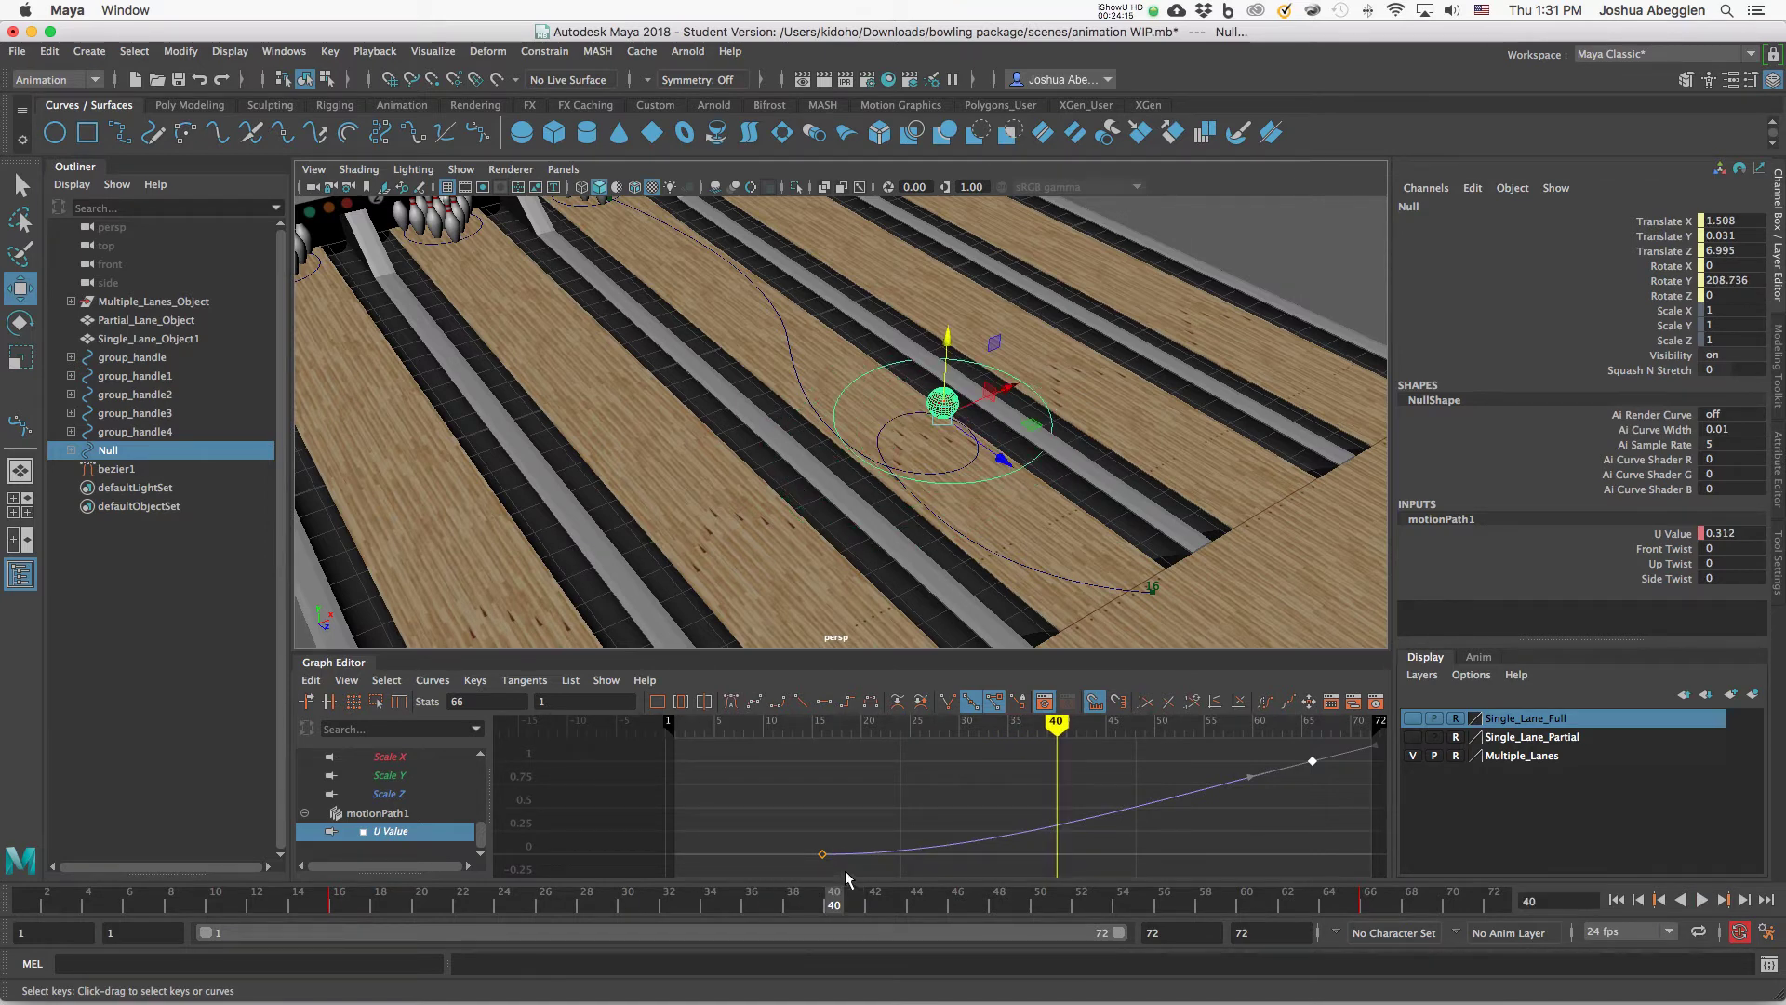
click(854, 908)
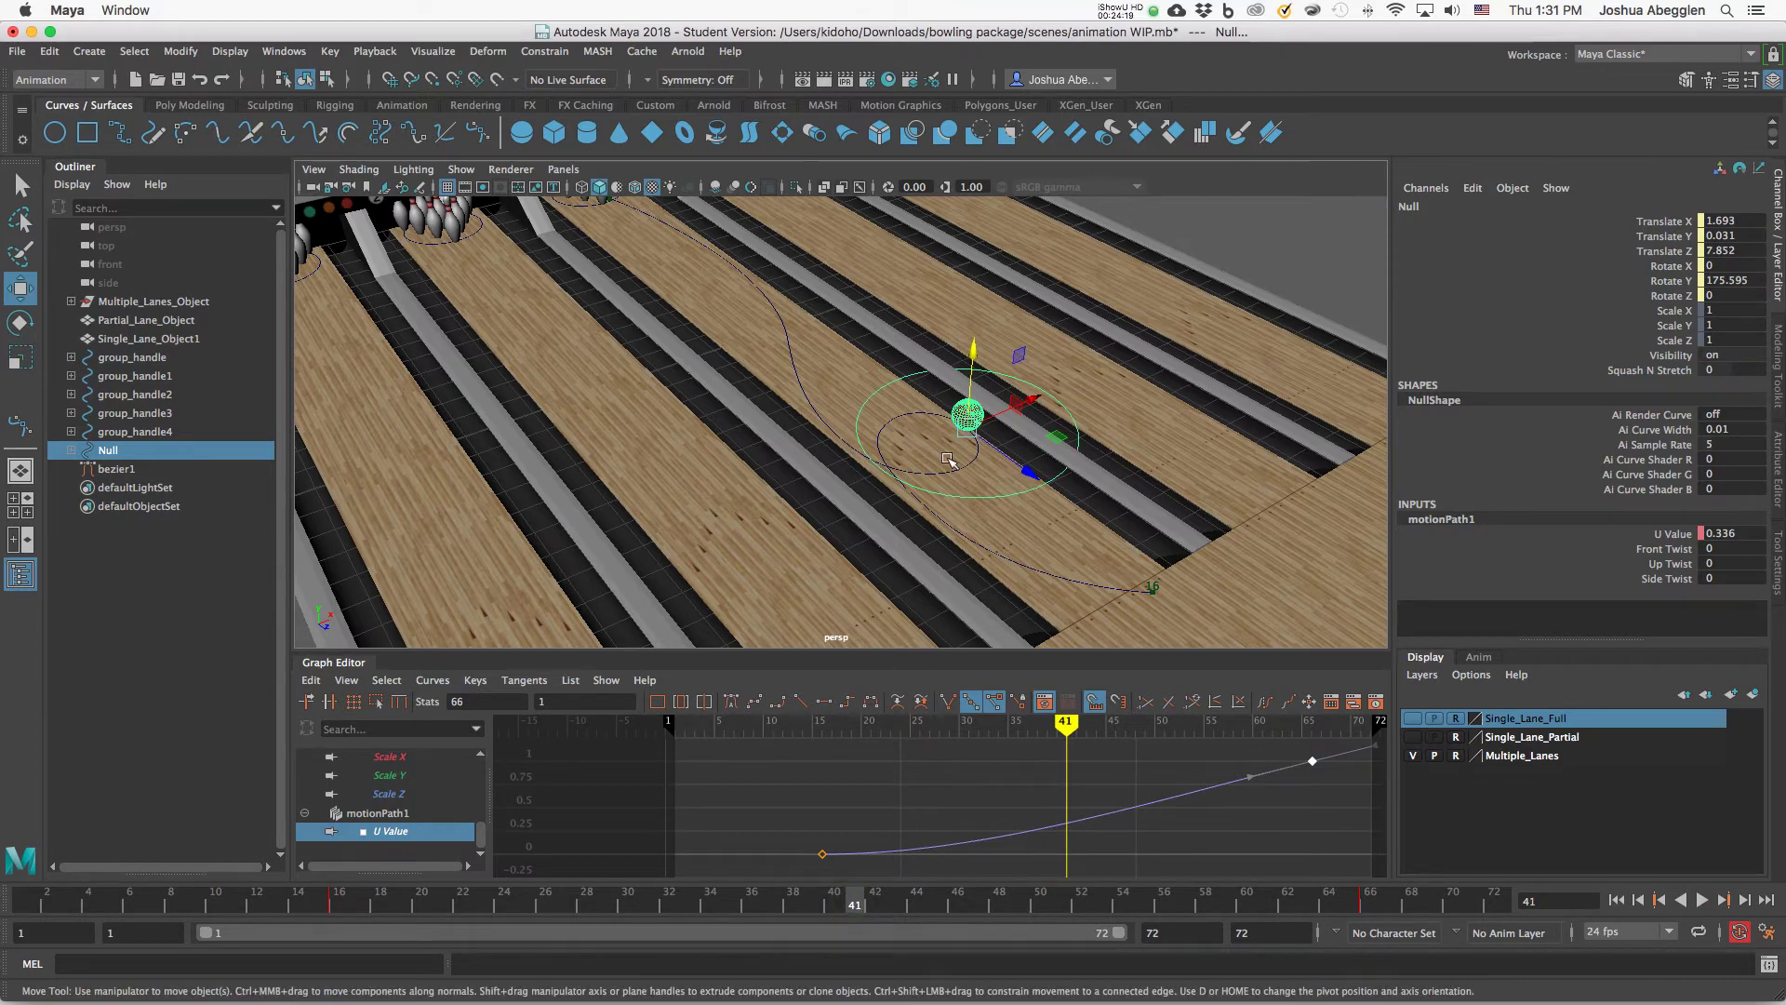
right_click(1672, 539)
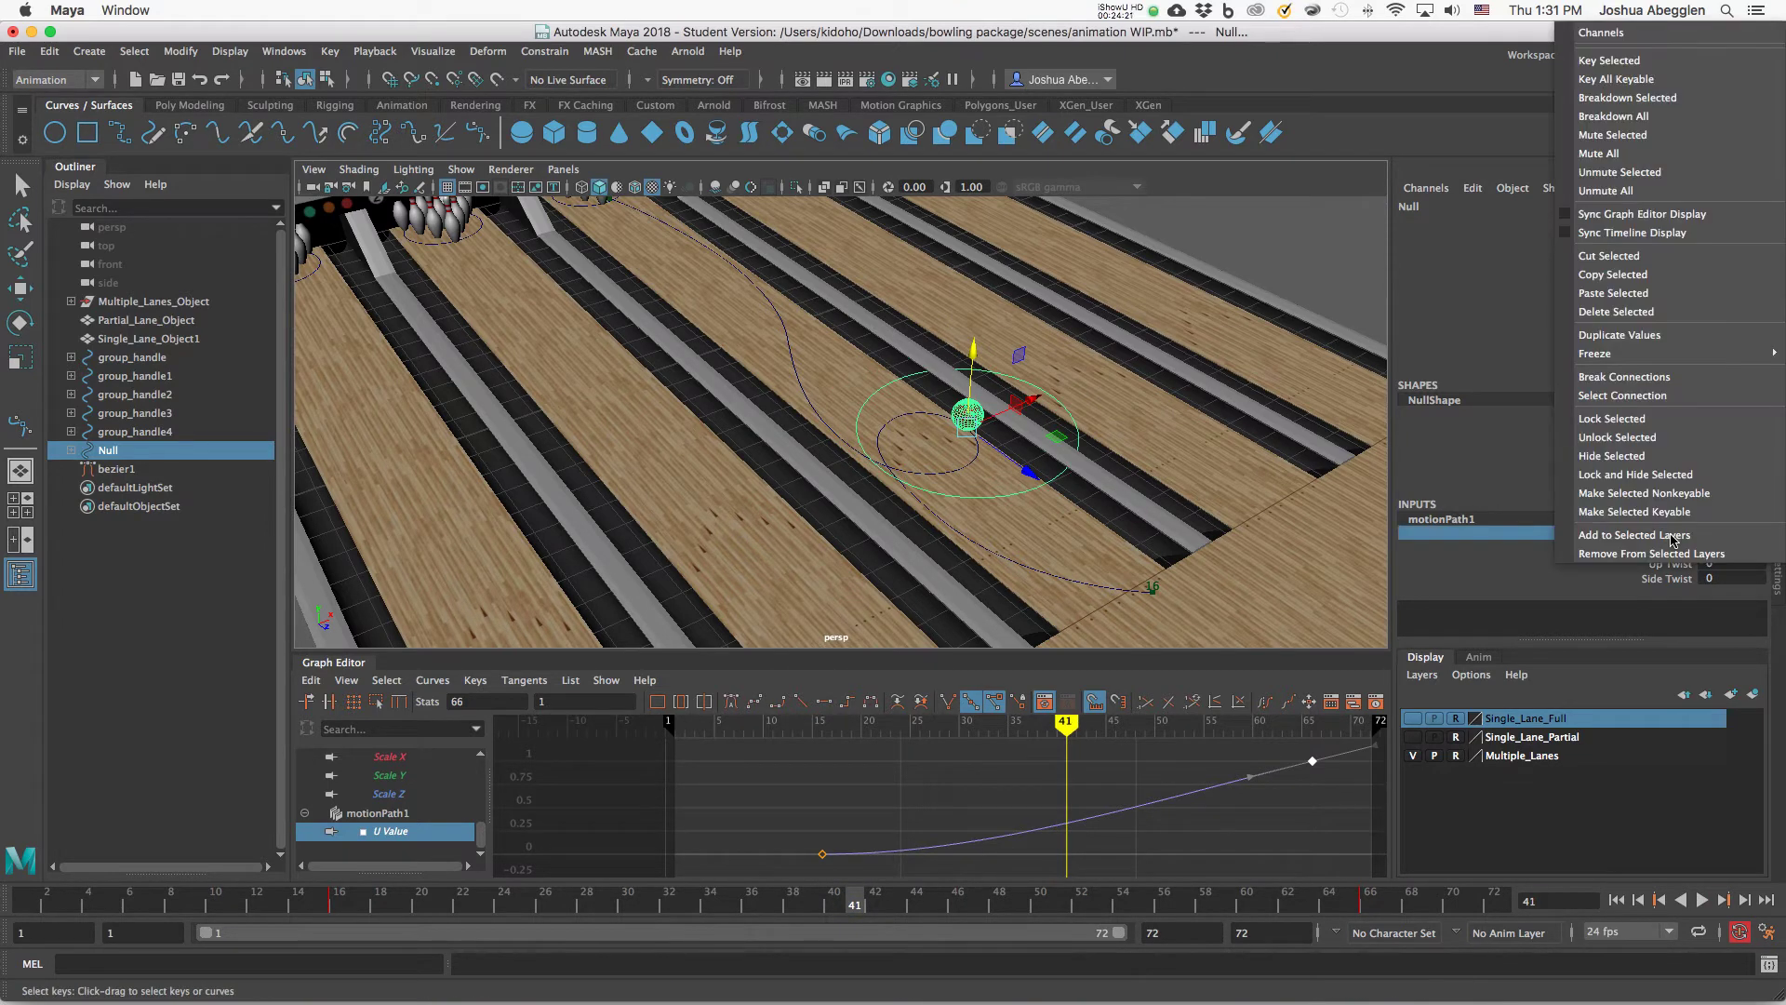
click(1643, 78)
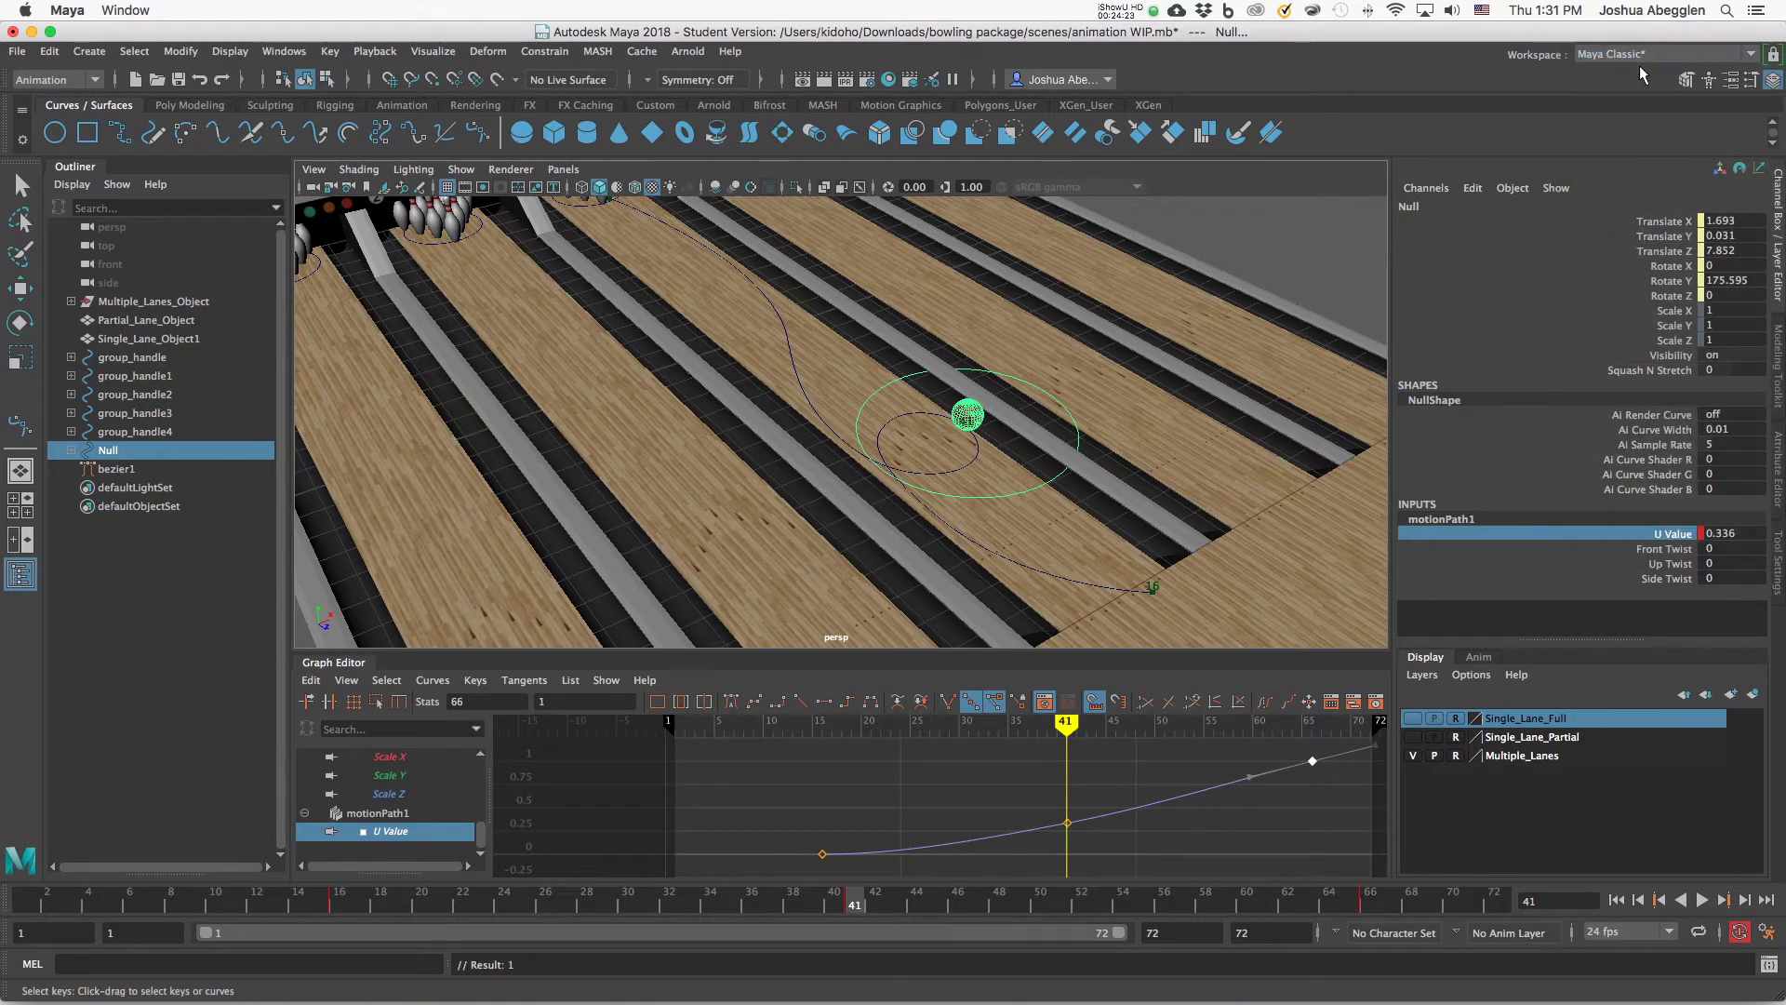
Flatten the tangent of the U Value key at frame 41 and steepen the incoming tangent of the frame 66 key.
click(1067, 824)
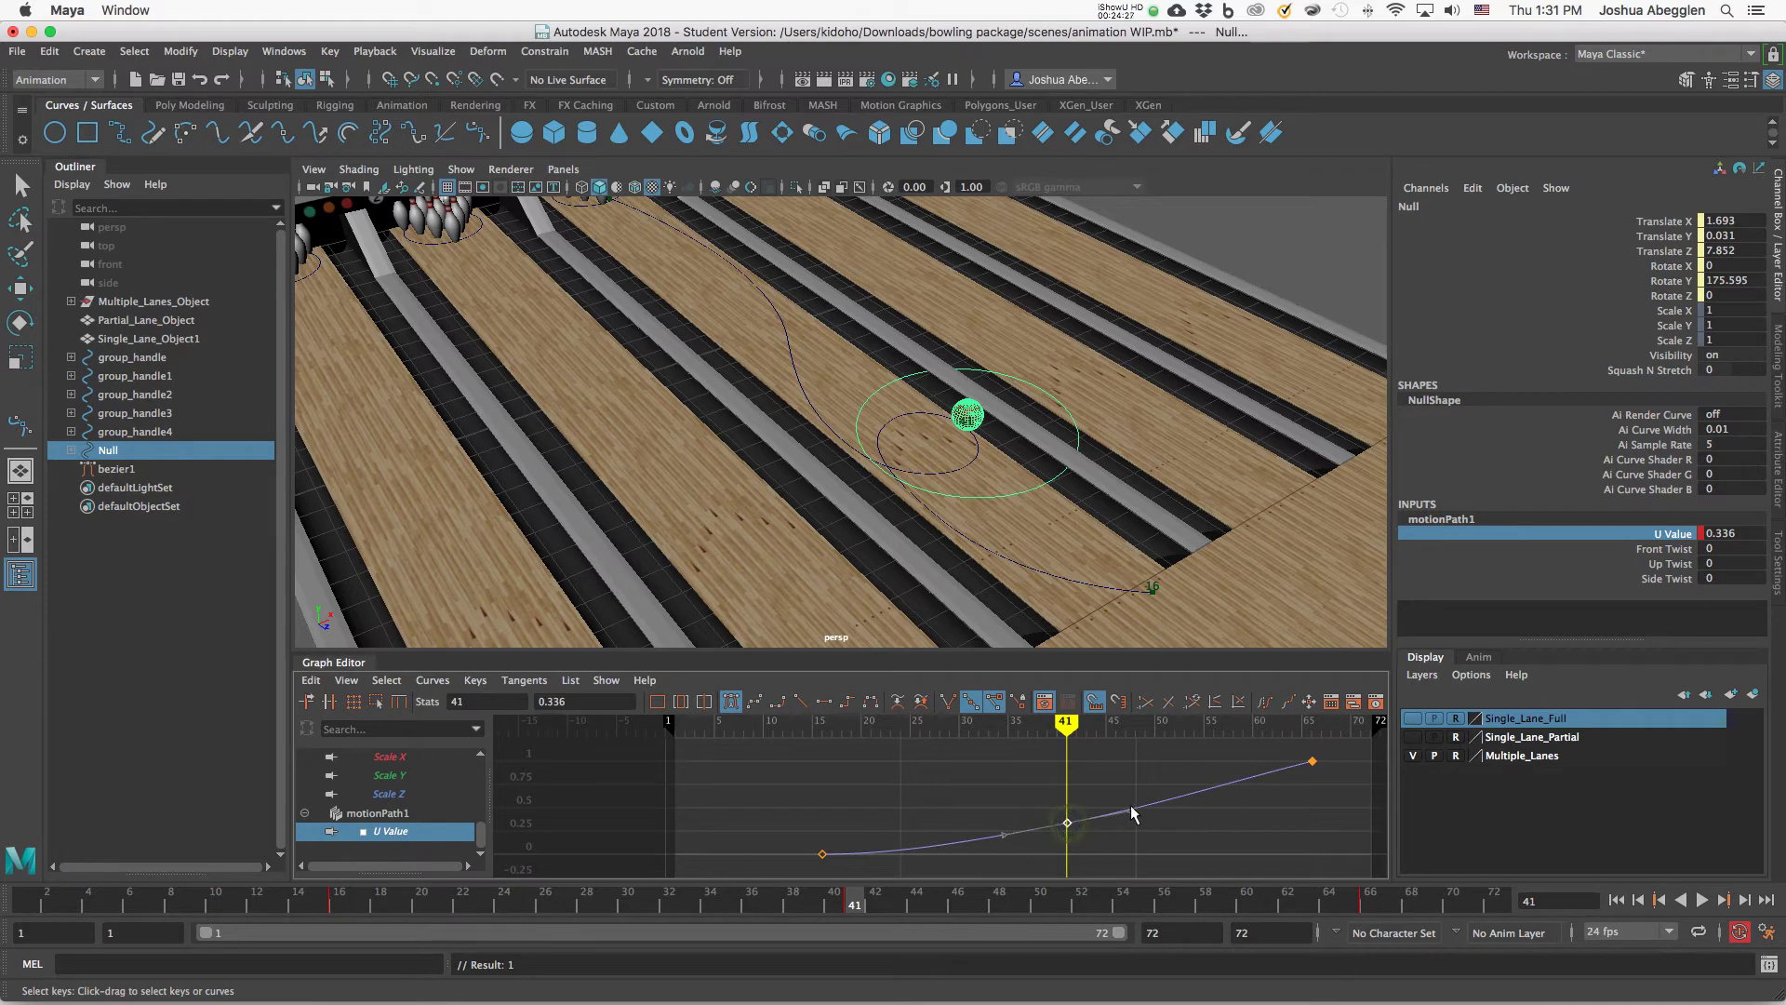
drag(1129, 815, 1133, 824)
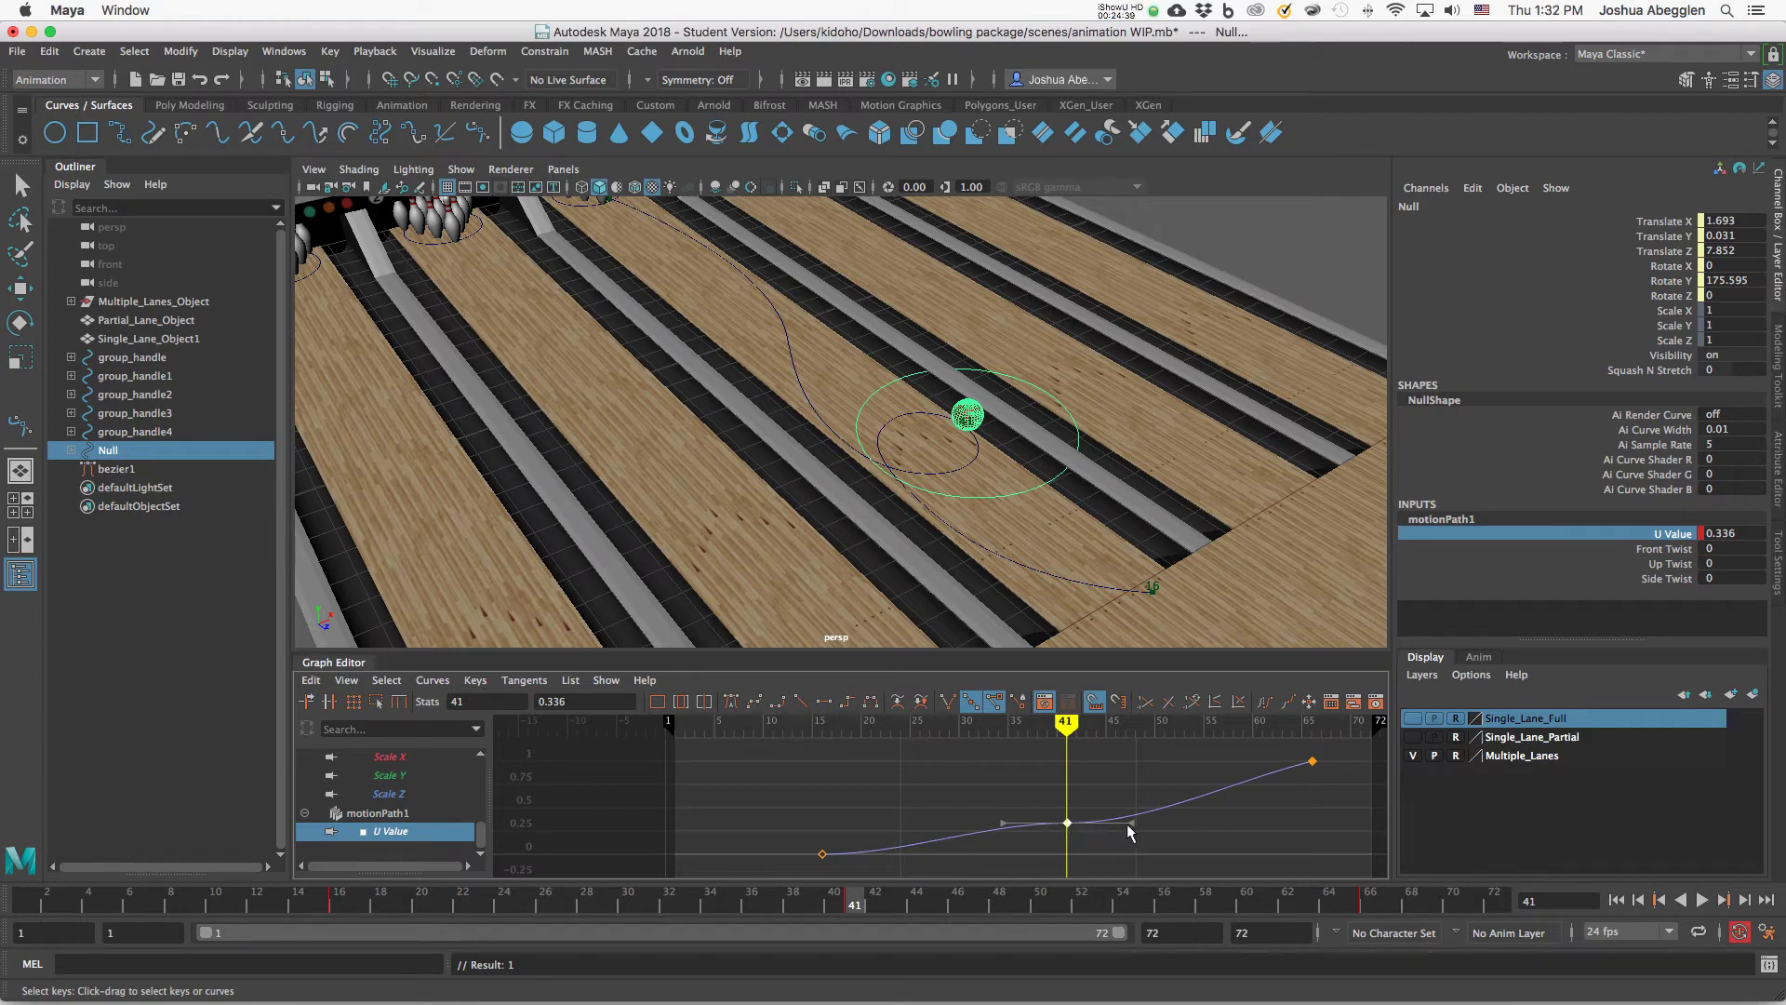
click(1311, 762)
drag(1259, 776, 1252, 783)
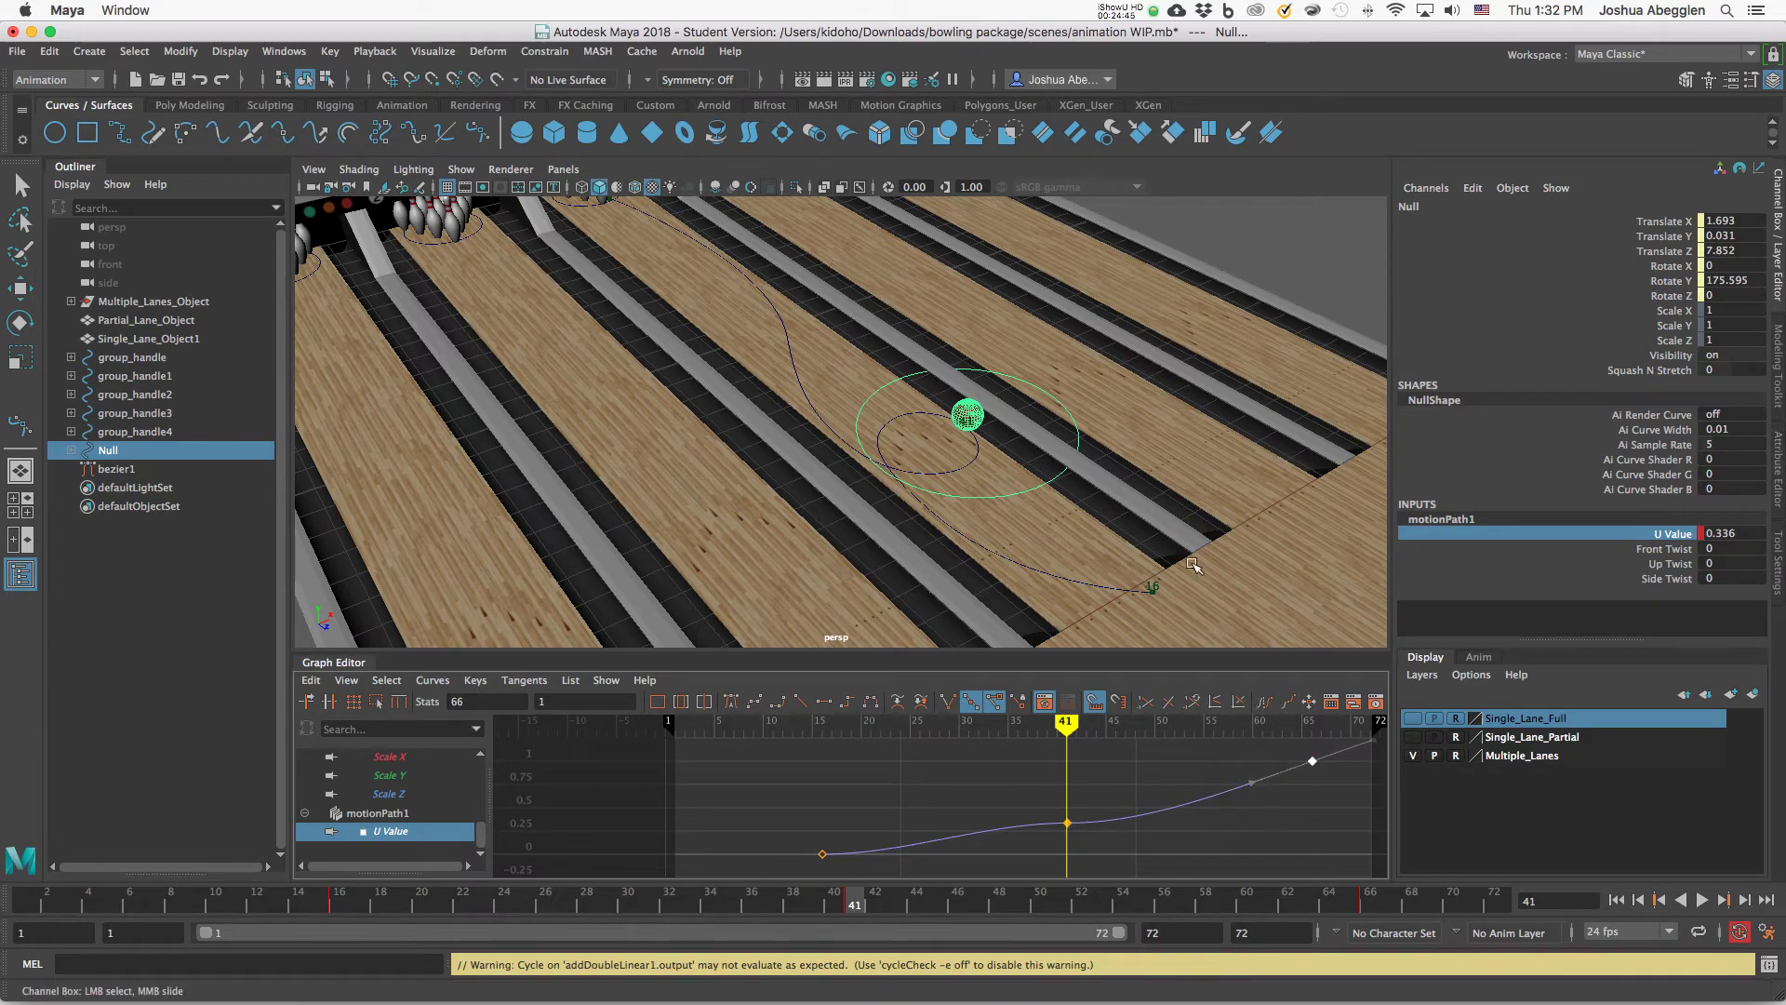
Play the animation from the first frame to review the ball's adjusted speed along the path.
alt+right_drag(1159, 484, 1065, 430)
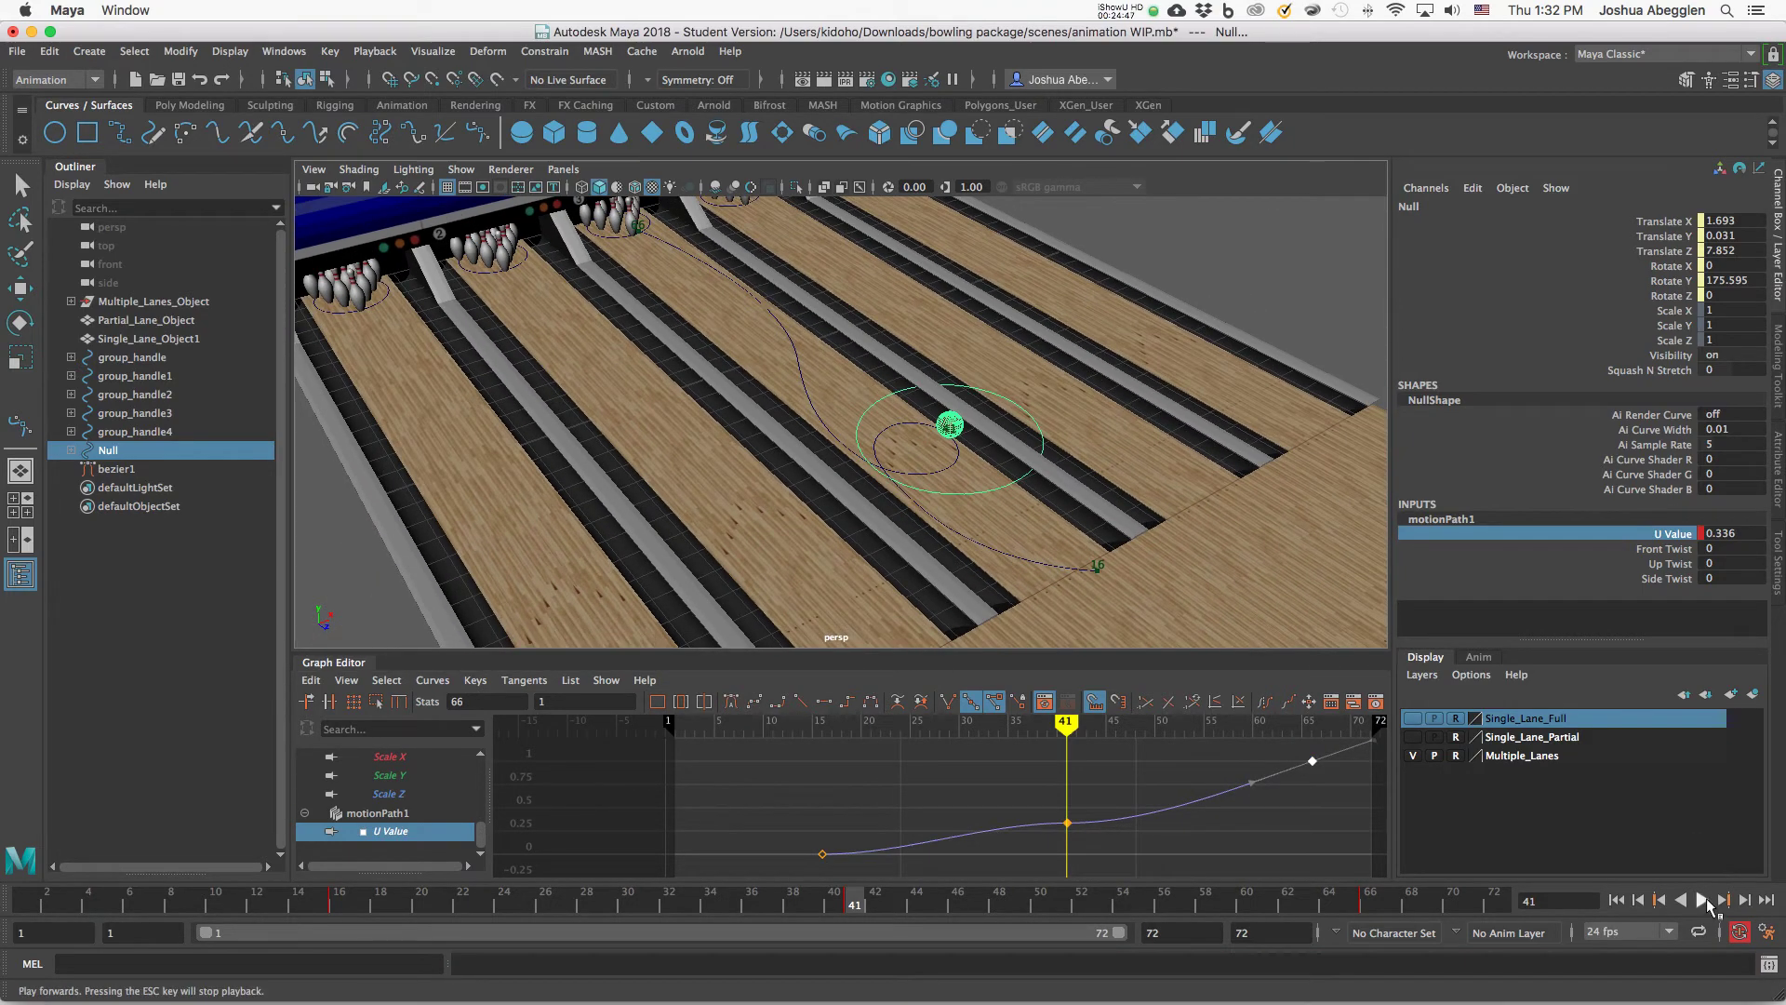
click(1619, 899)
click(1702, 900)
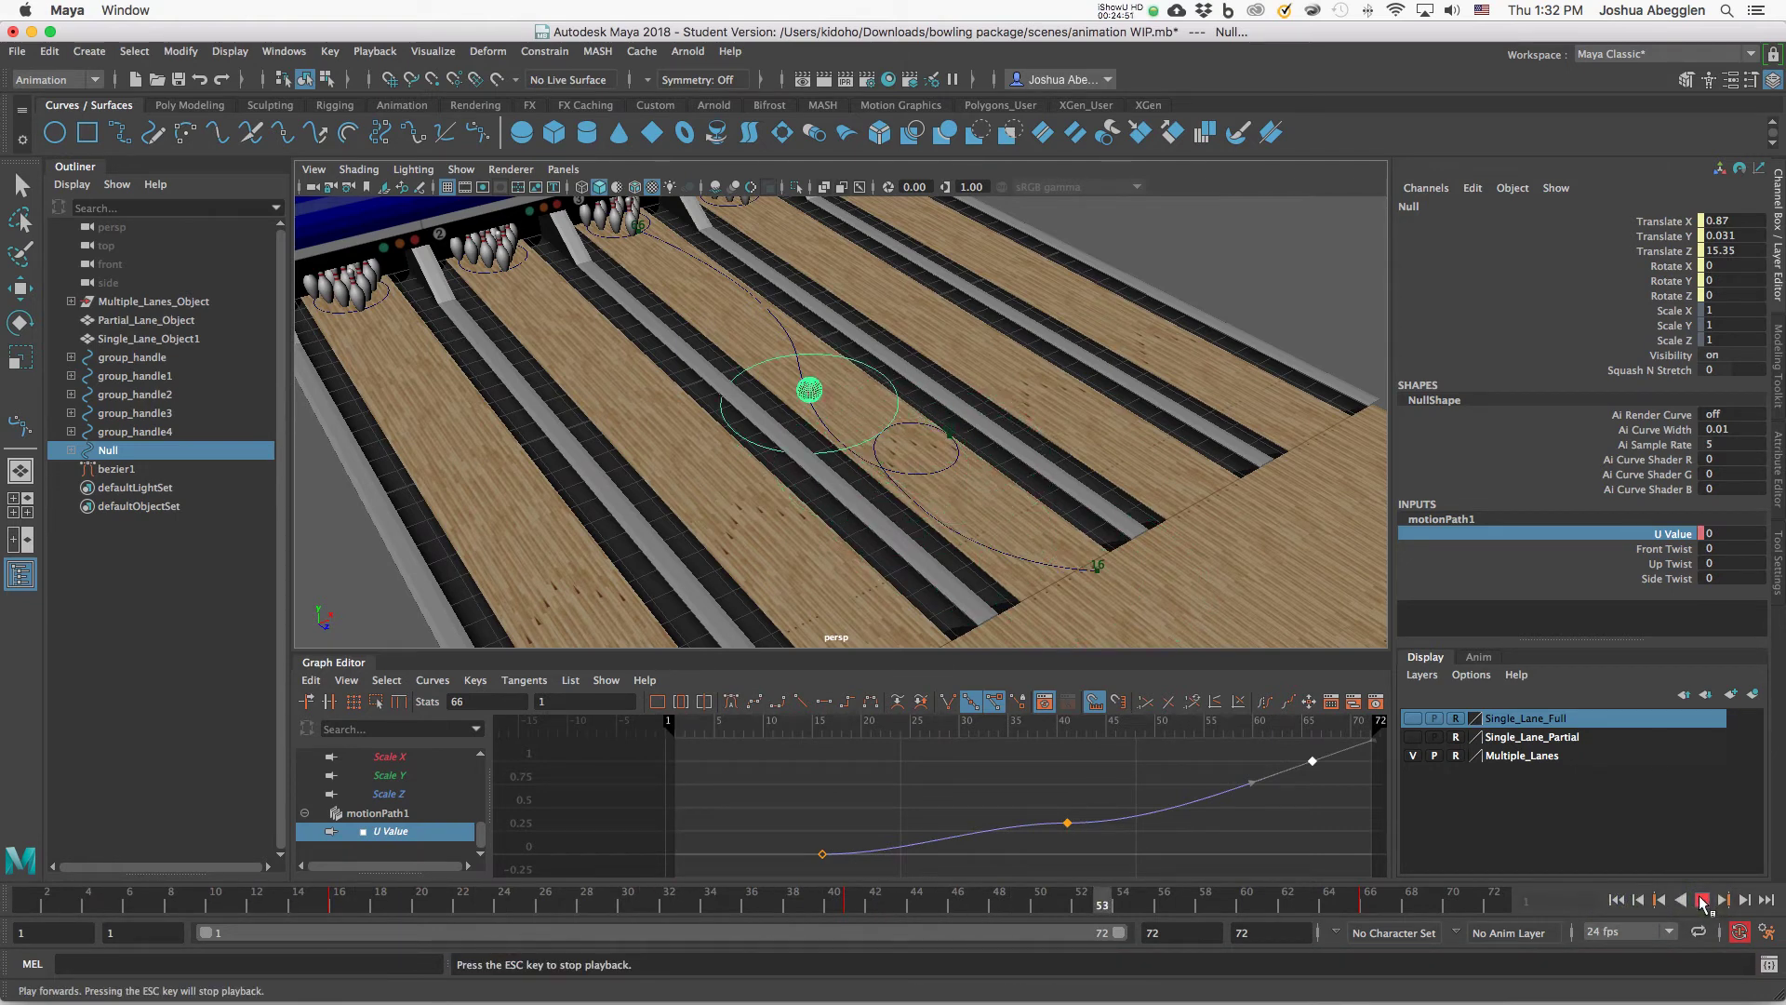
Tilt the tangent of the U Value key at frame 41 slightly upward for a smoother speed change, and deselect the ball's control.
click(1068, 822)
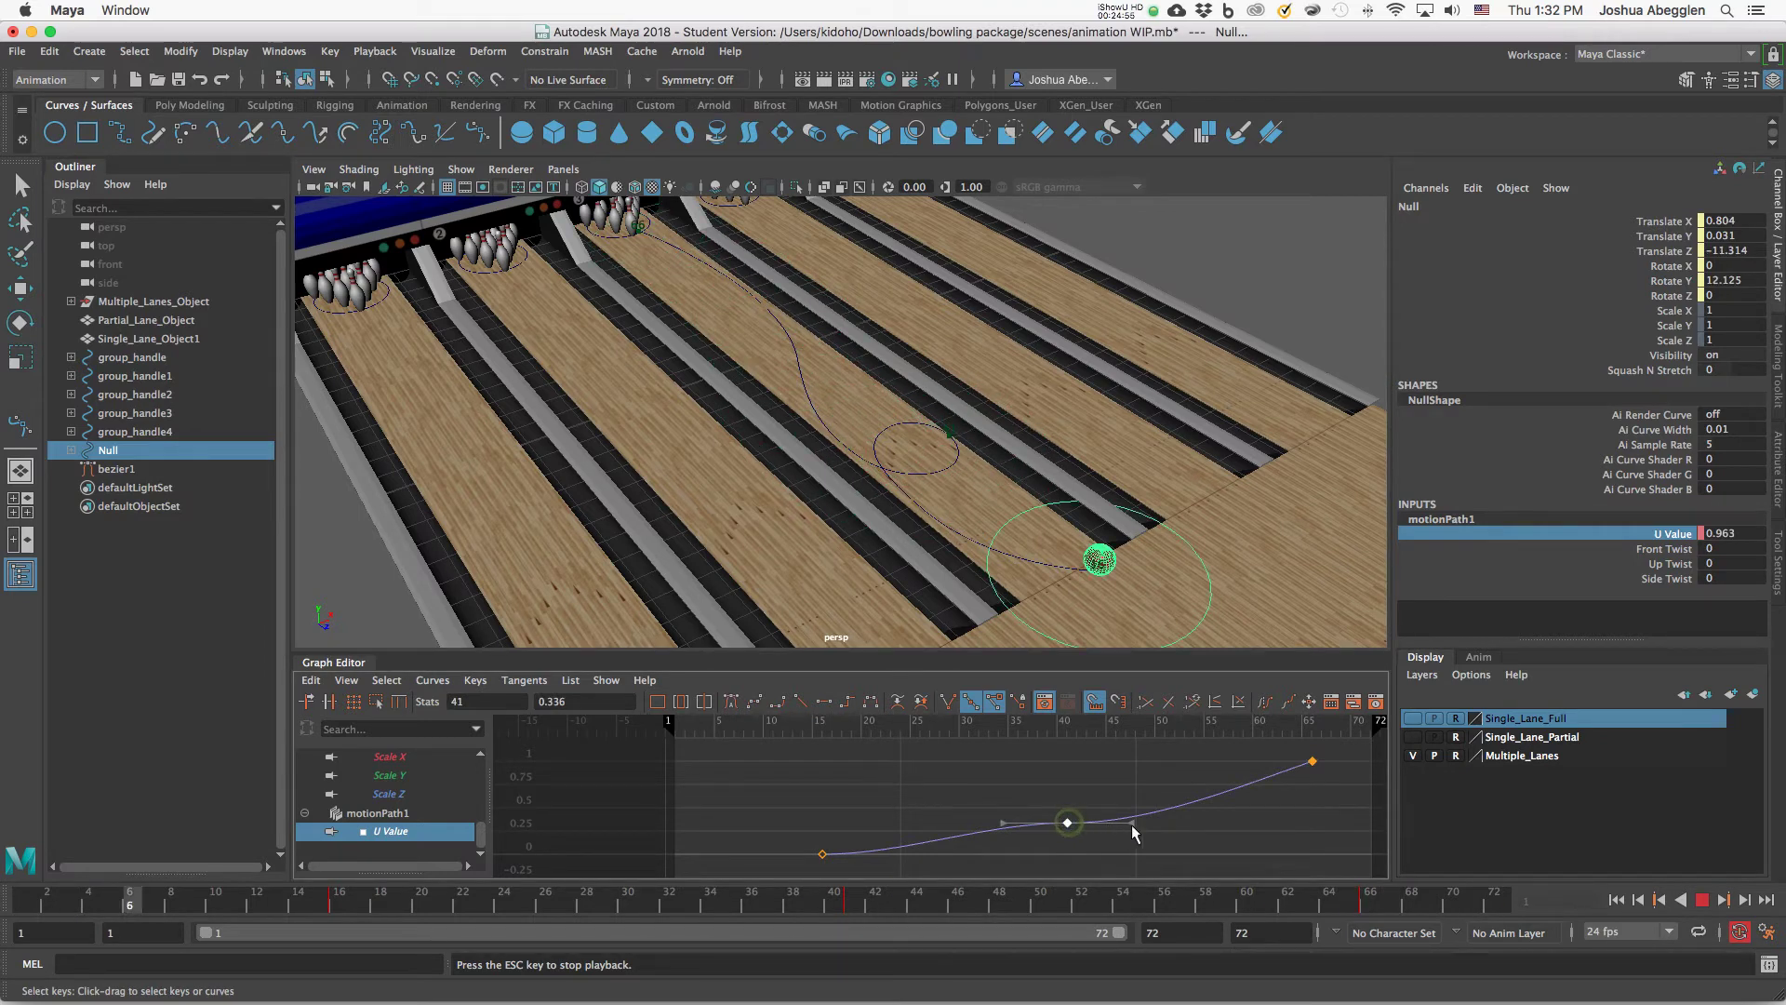
drag(1132, 824, 1131, 817)
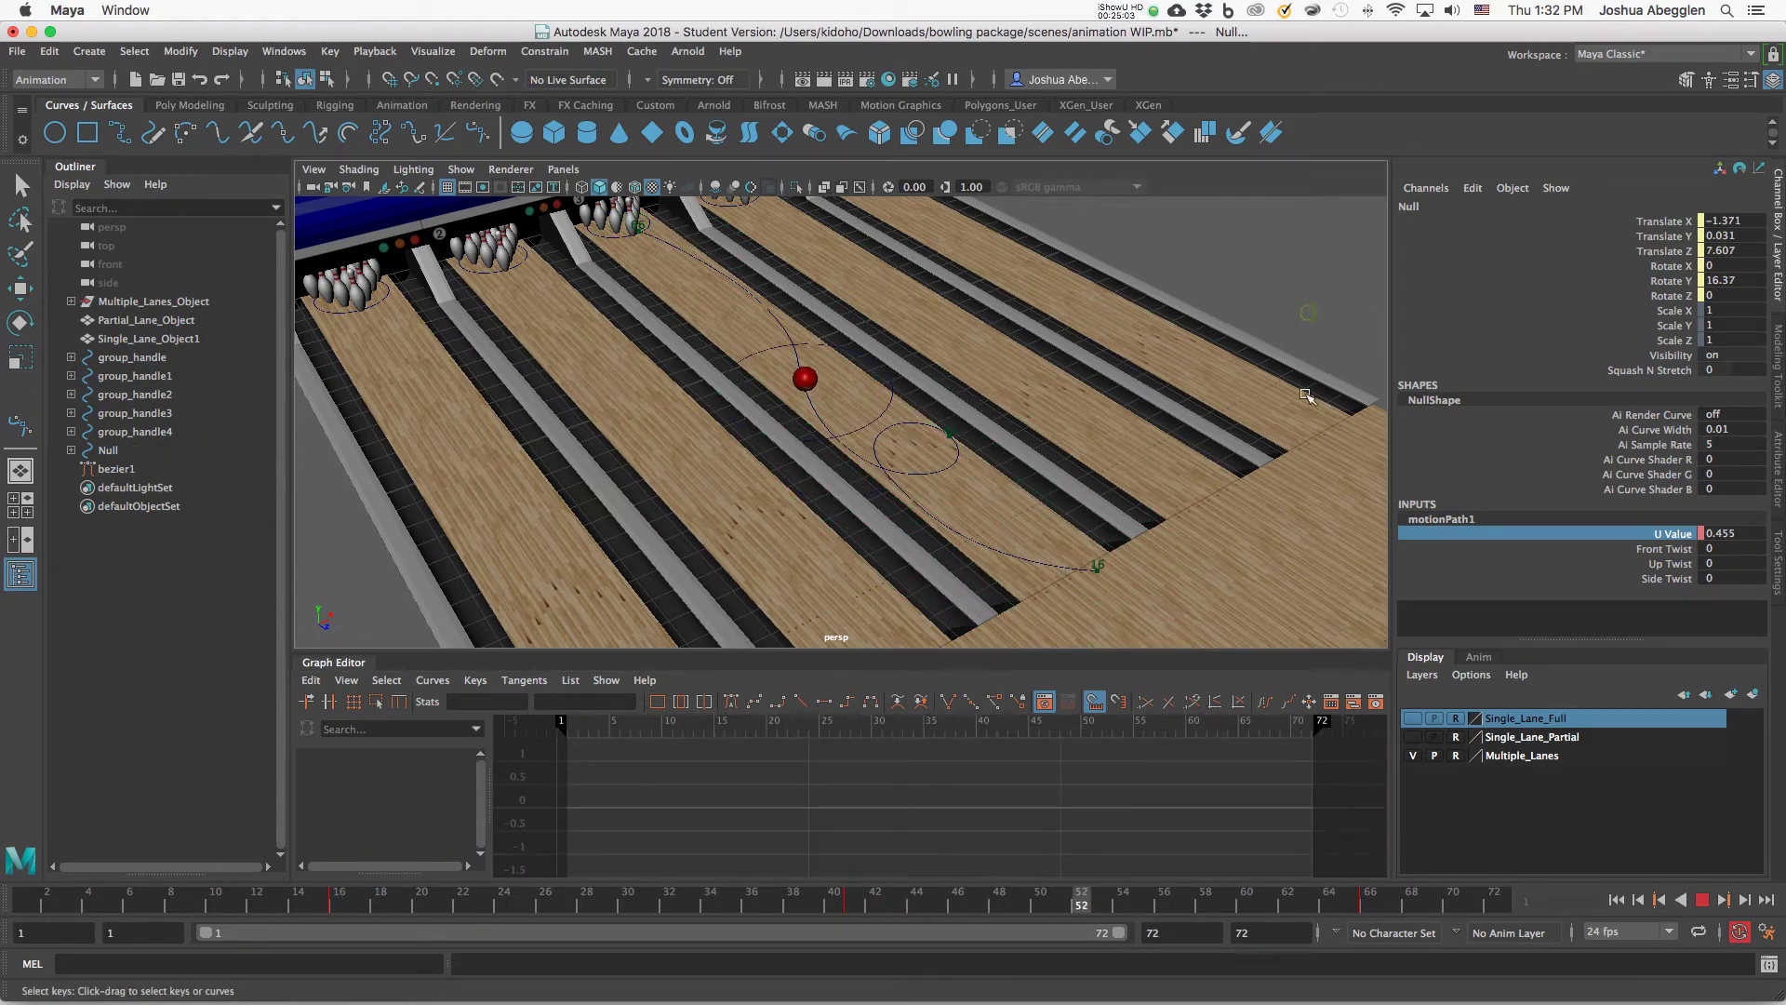
click(1310, 315)
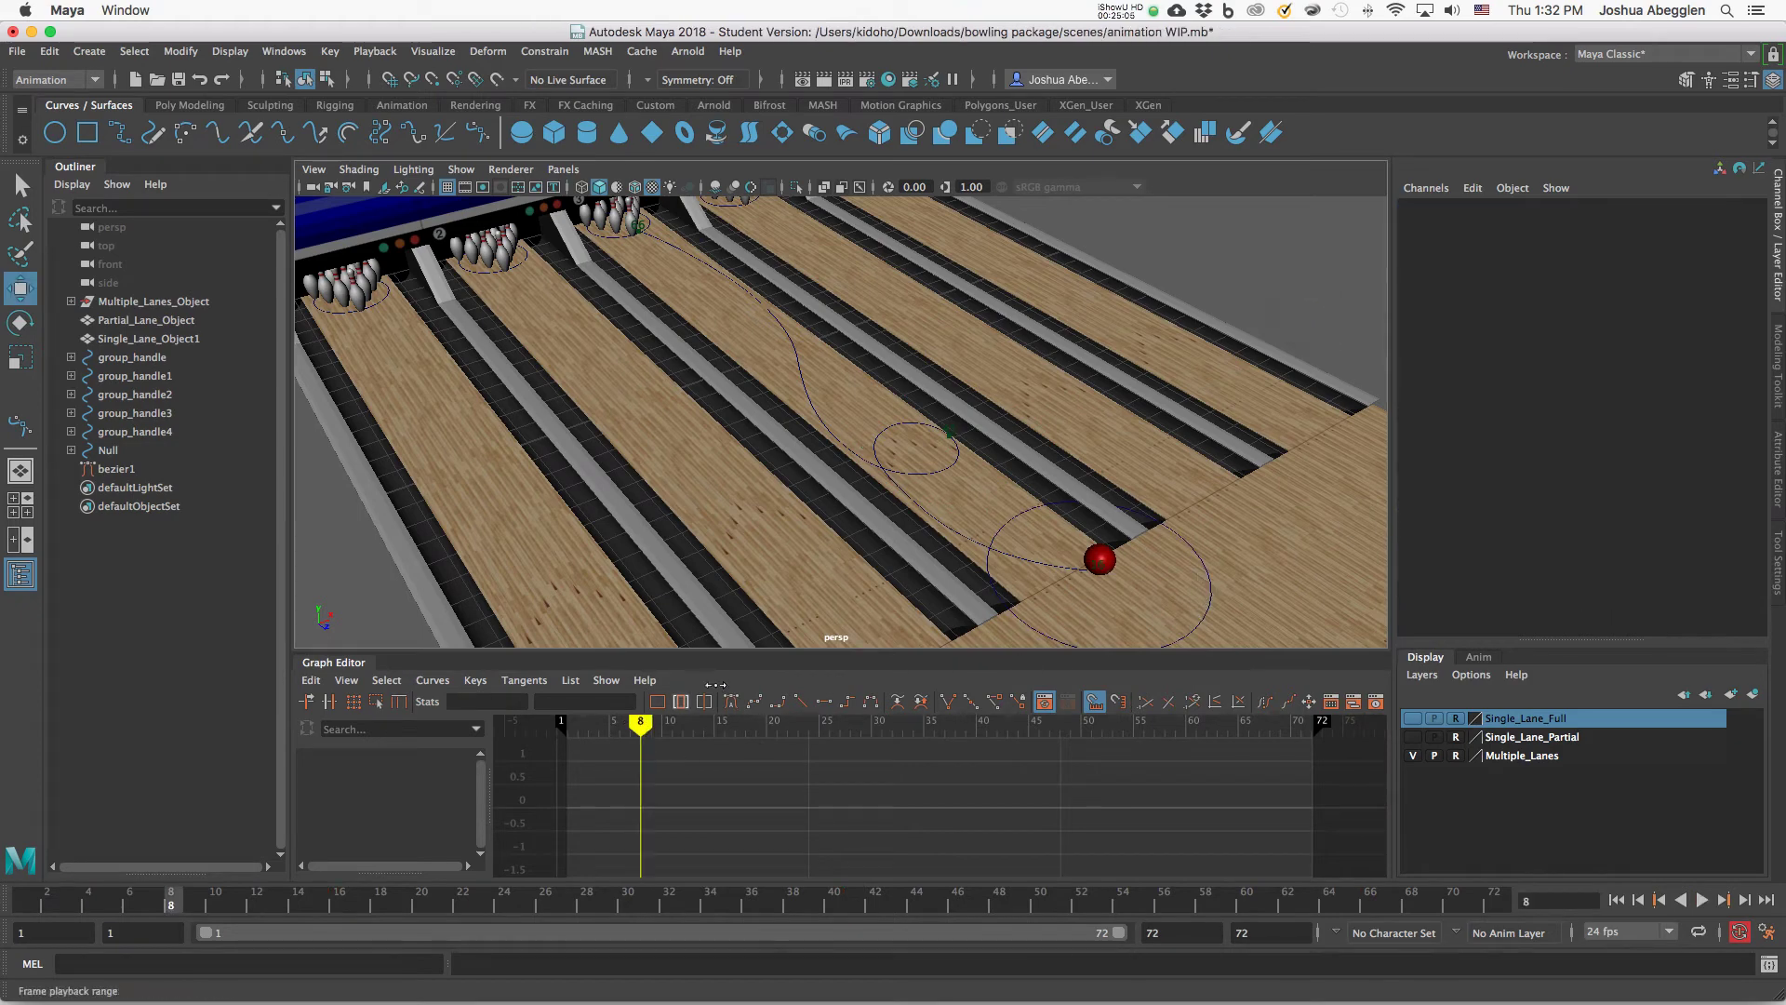
Compare the Bowling_Ball geometry with its Null control, ending with only the Bowling_Ball geometry selected.
alt+right_drag(1154, 517, 1259, 534)
alt+middle_drag(1260, 534, 1102, 369)
alt+right_drag(1102, 369, 1234, 501)
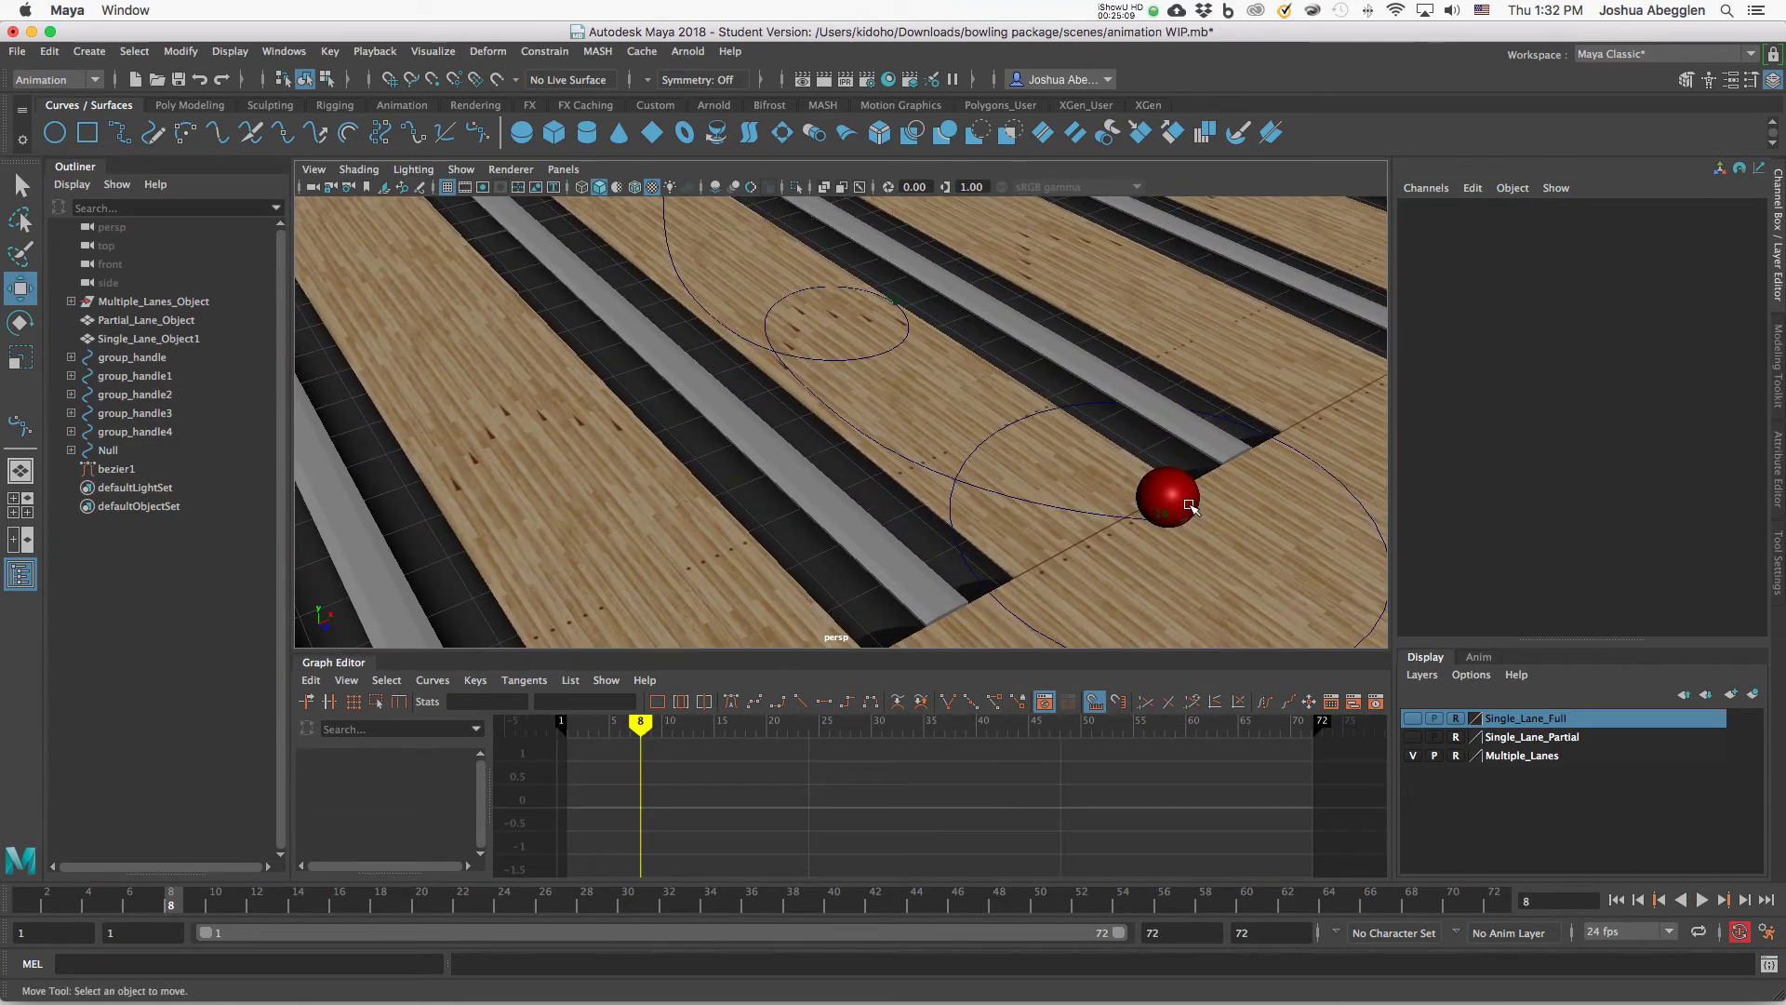
click(1189, 505)
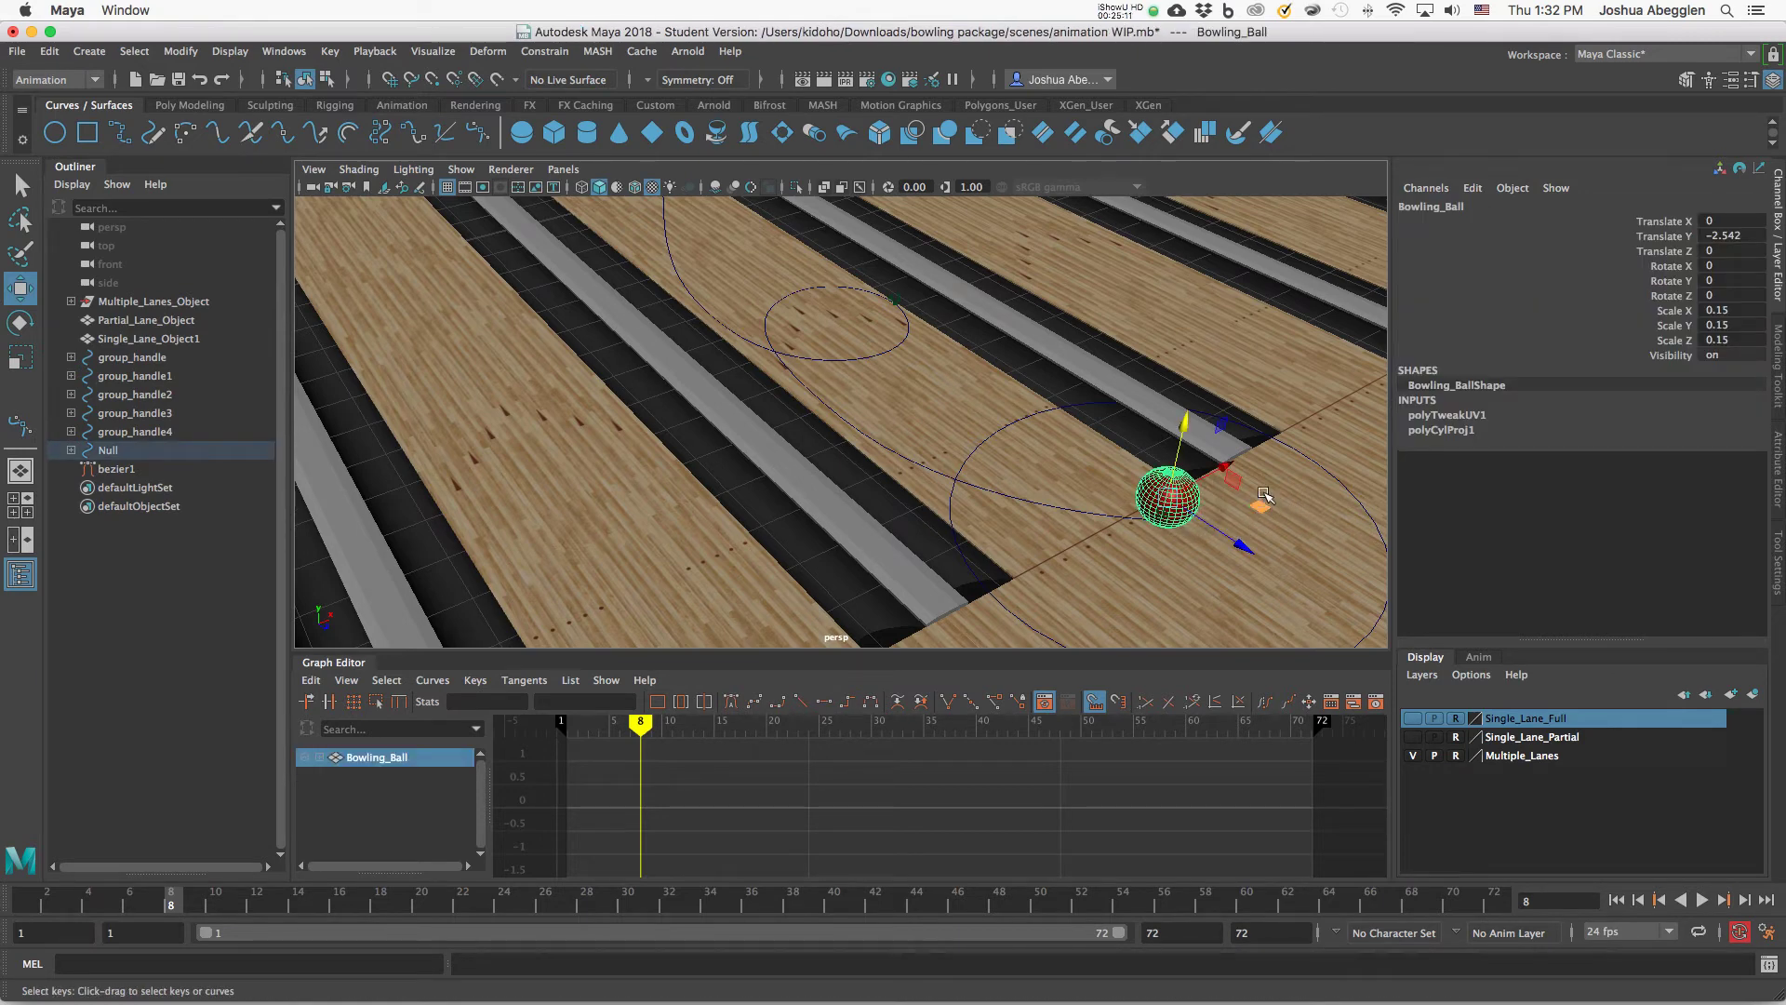
click(1348, 479)
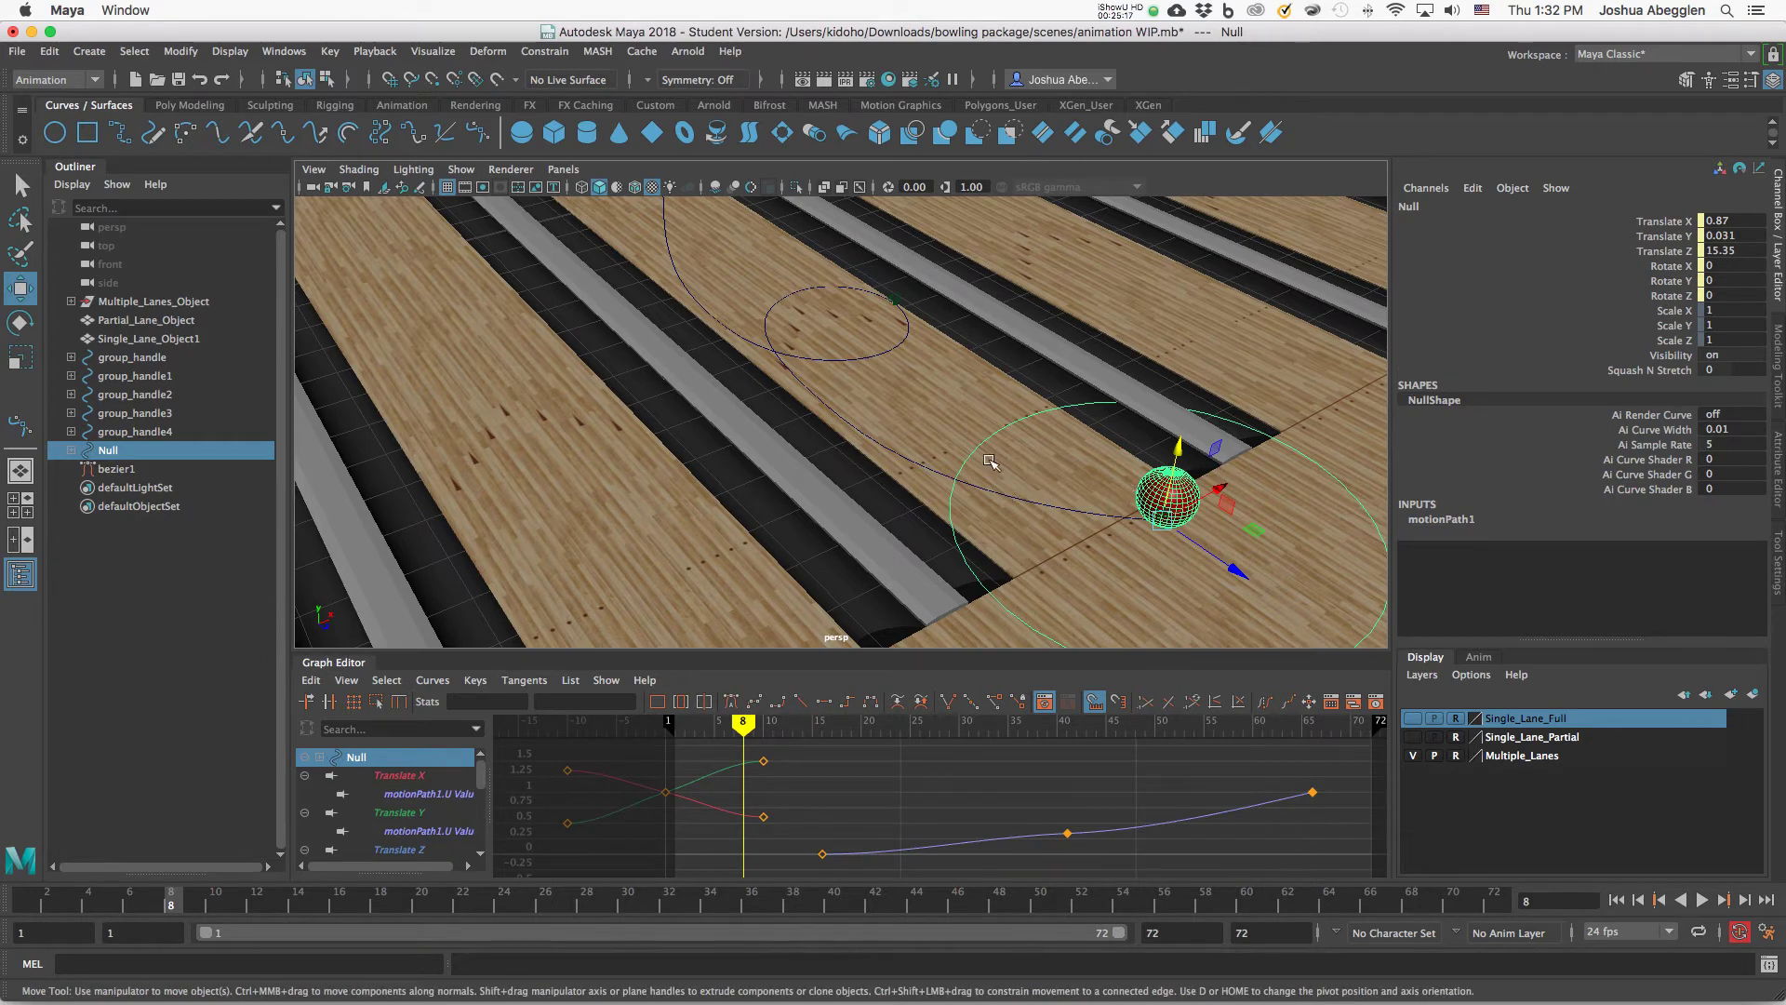
click(1337, 309)
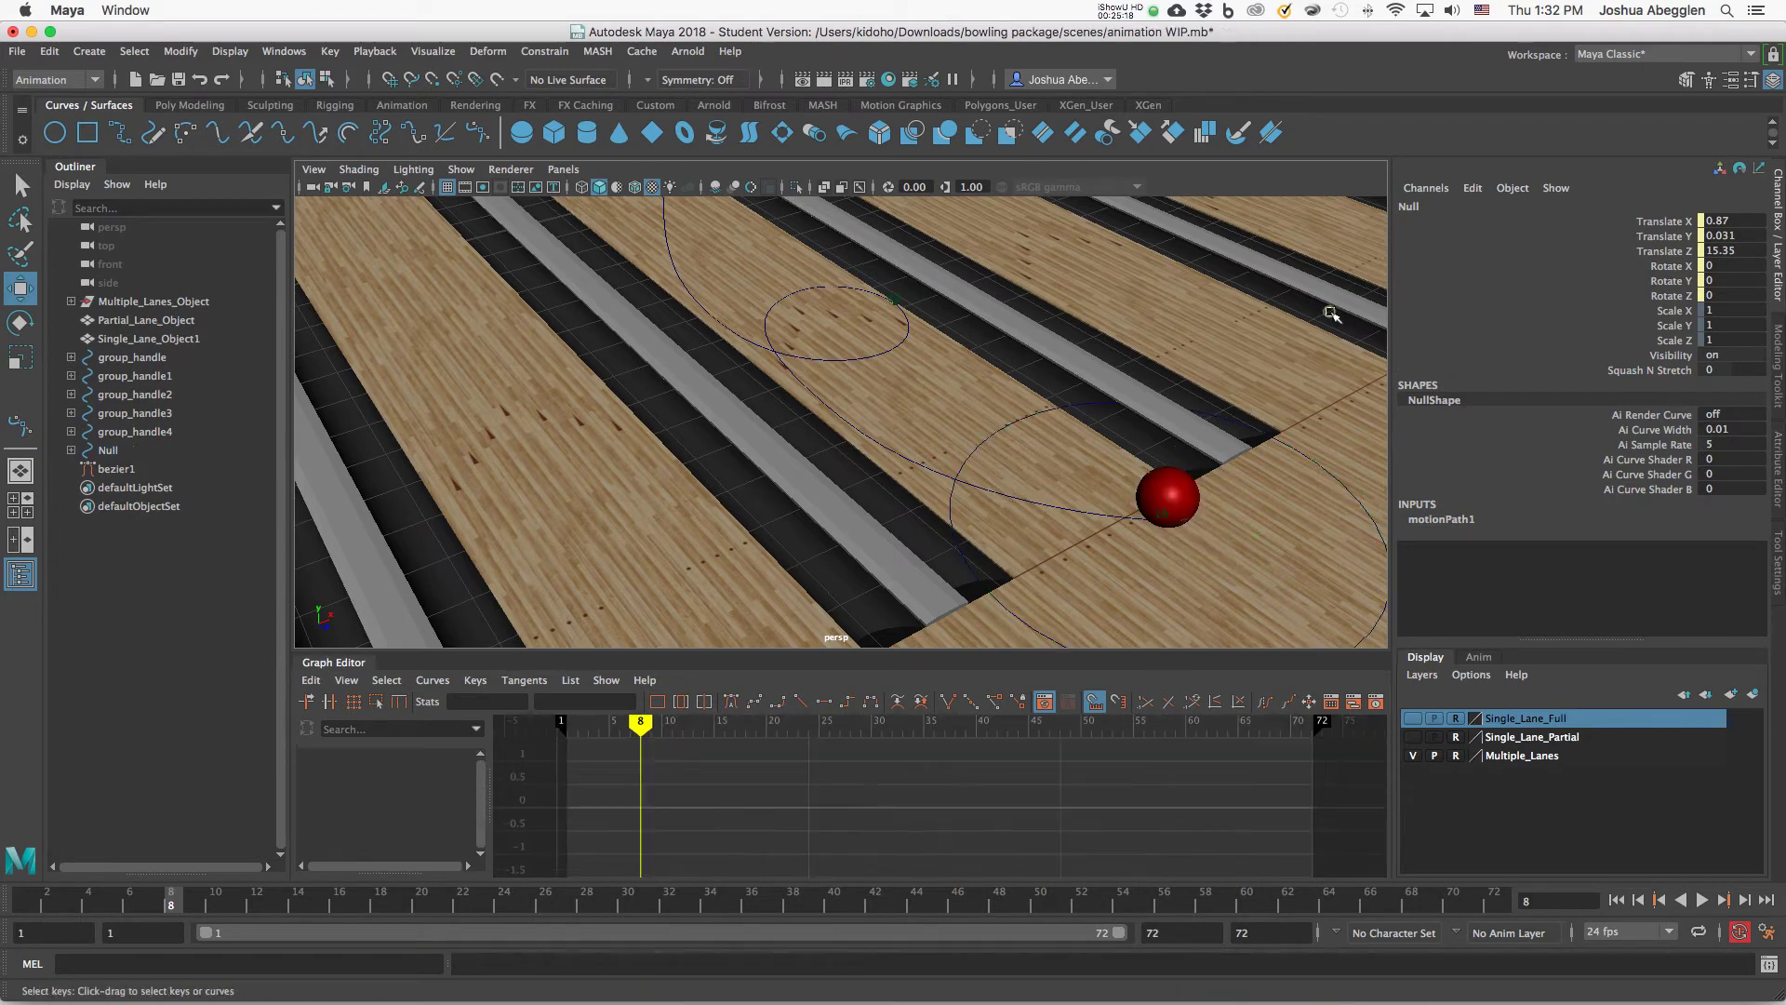
click(1184, 492)
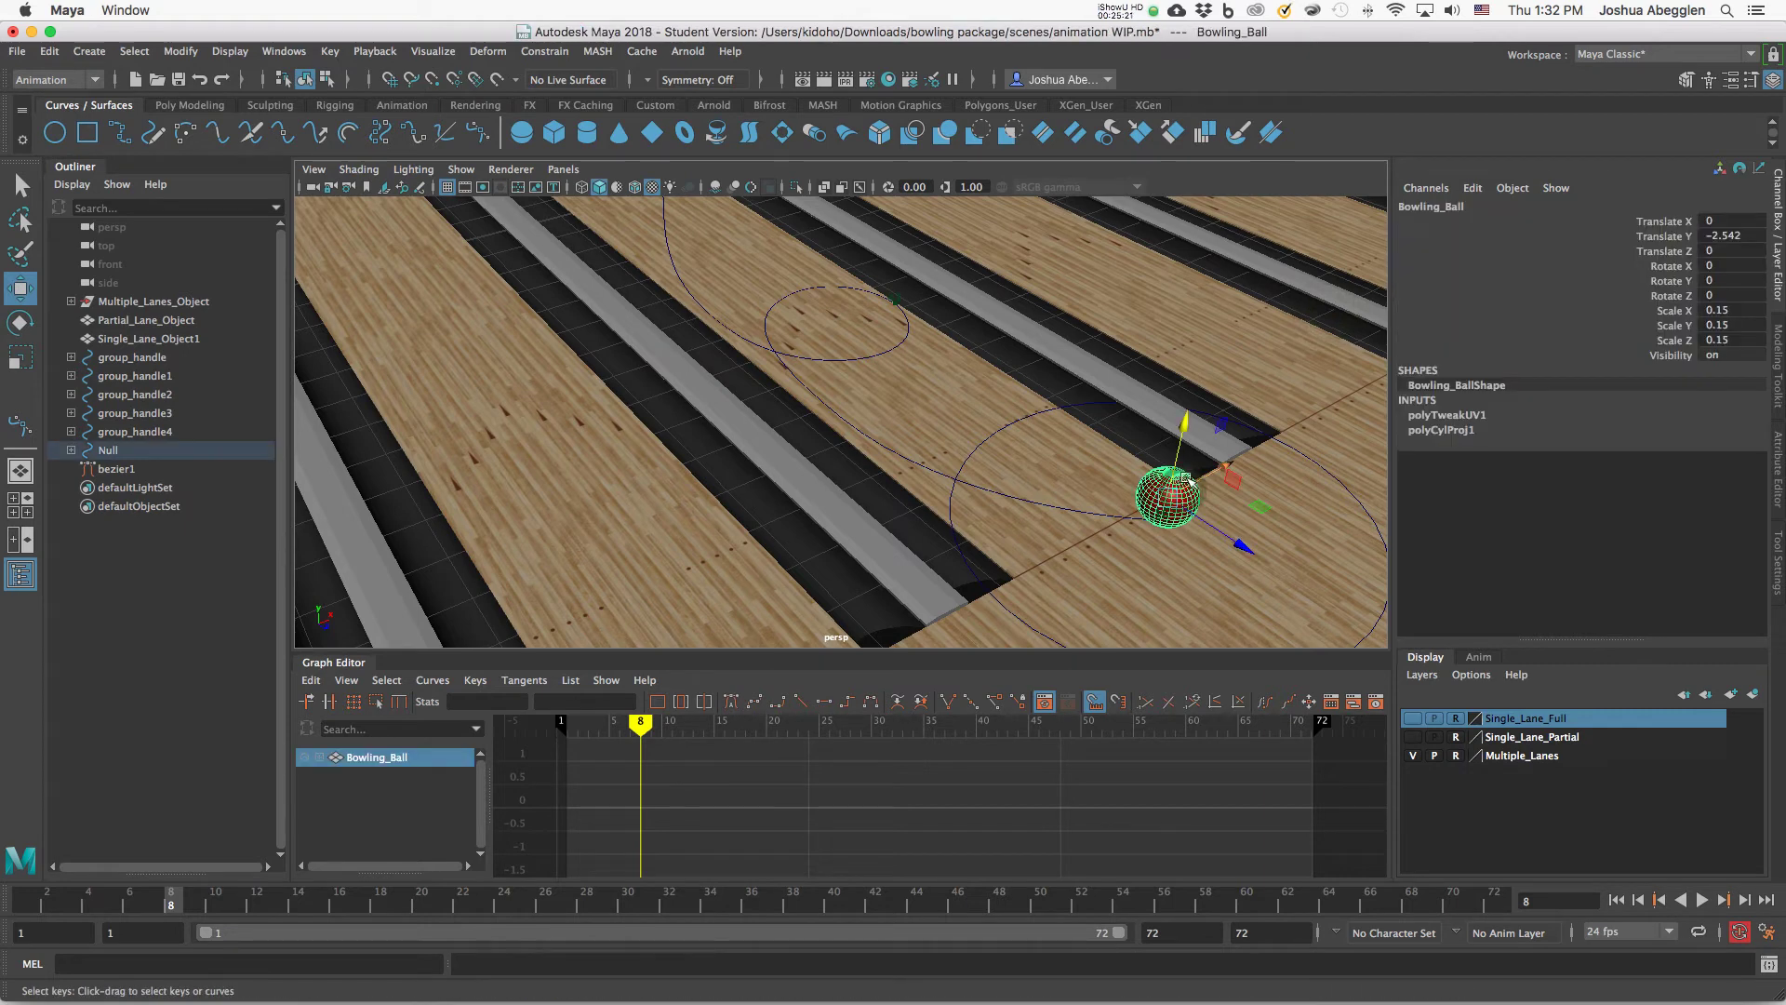
Key the Bowling_Ball's Rotate X channel at frame 16.
click(343, 907)
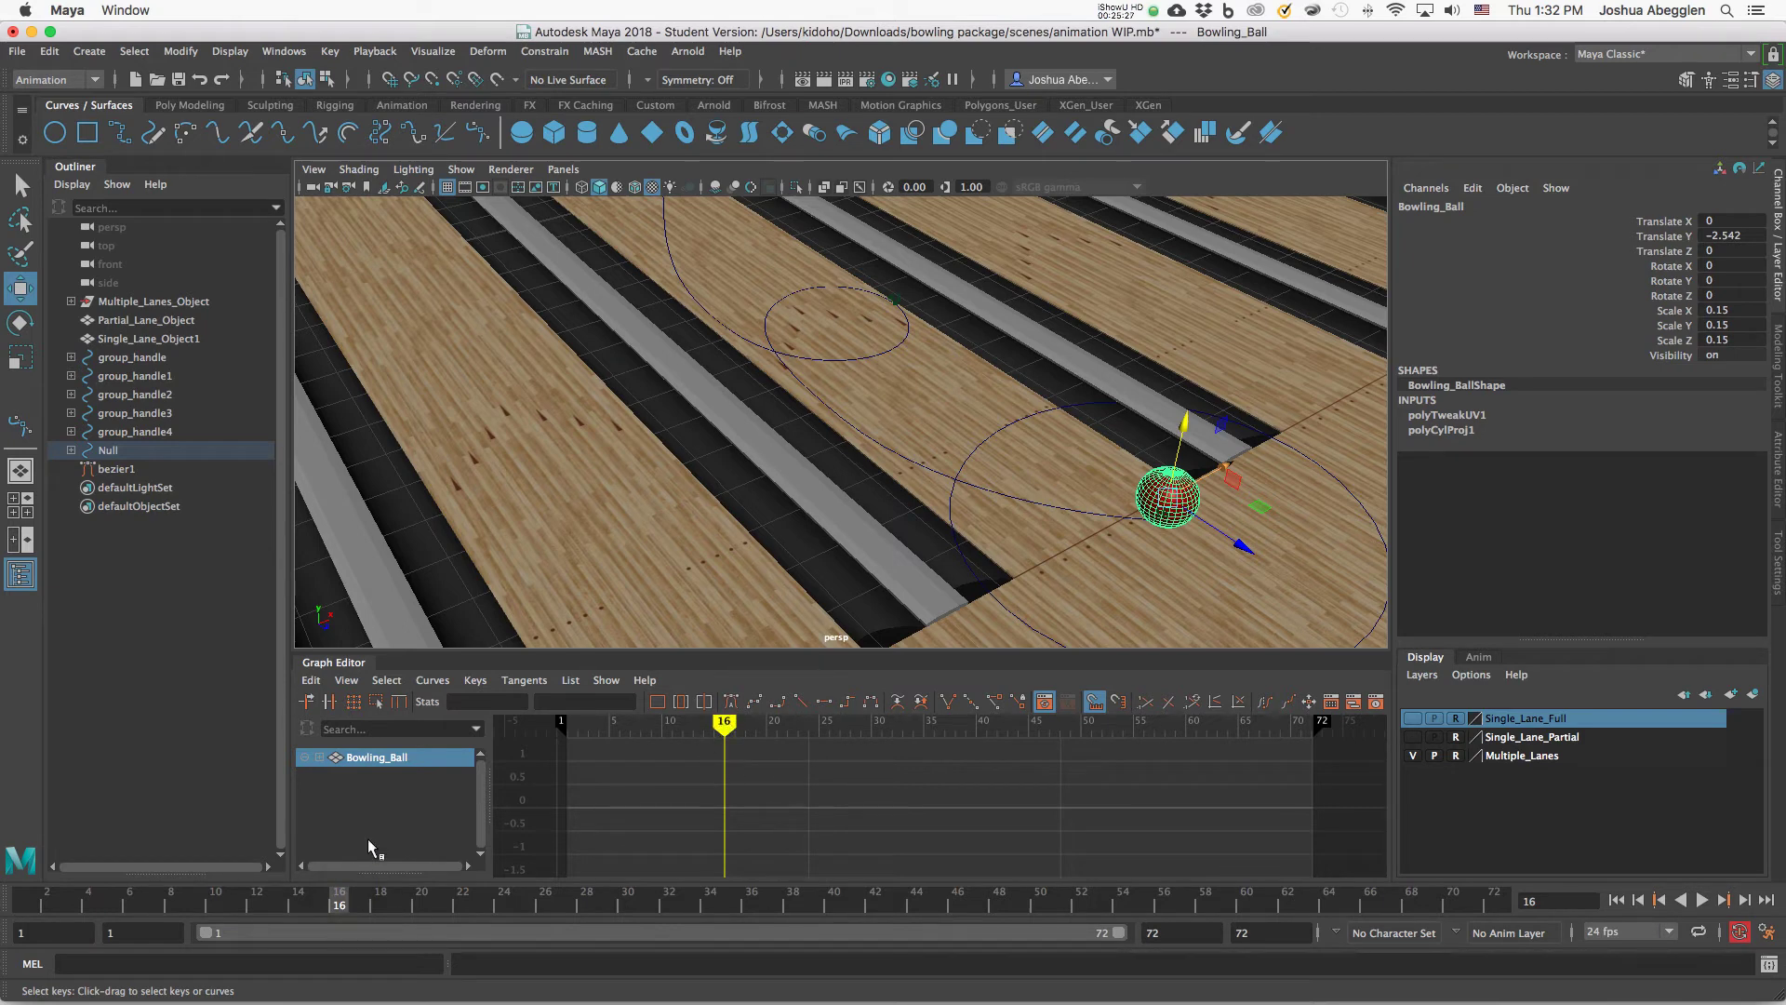
click(1672, 269)
right_click(1672, 268)
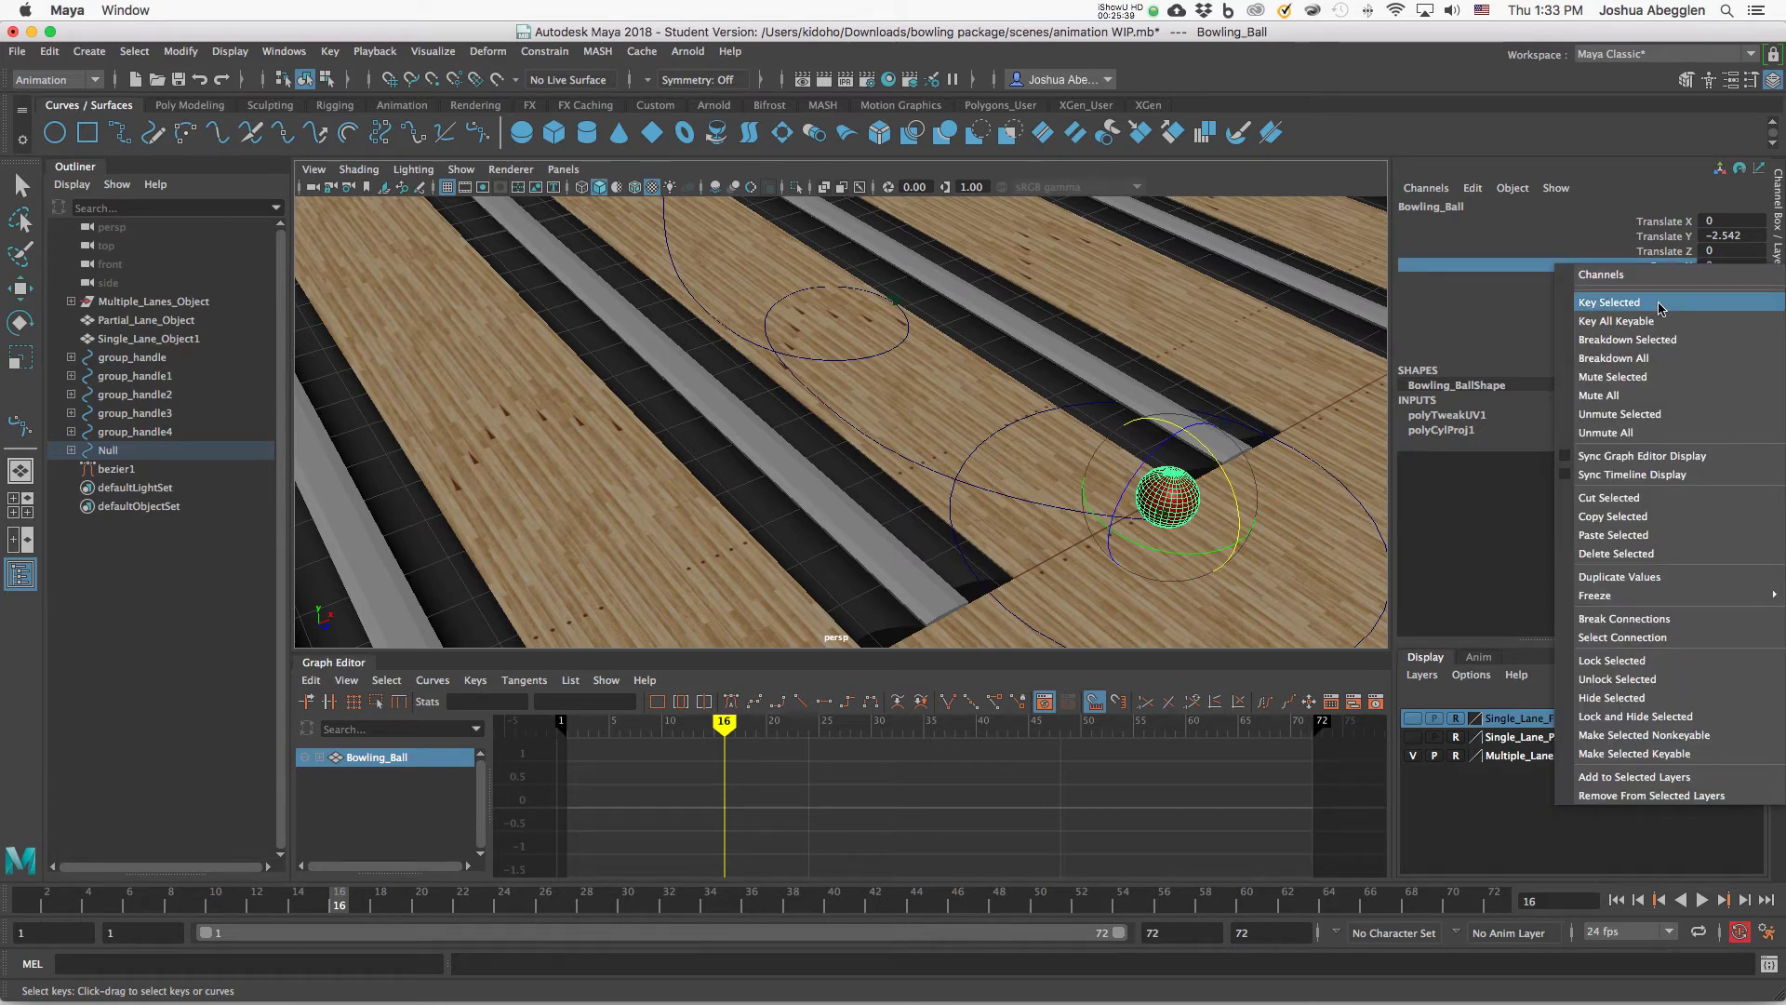
click(1660, 304)
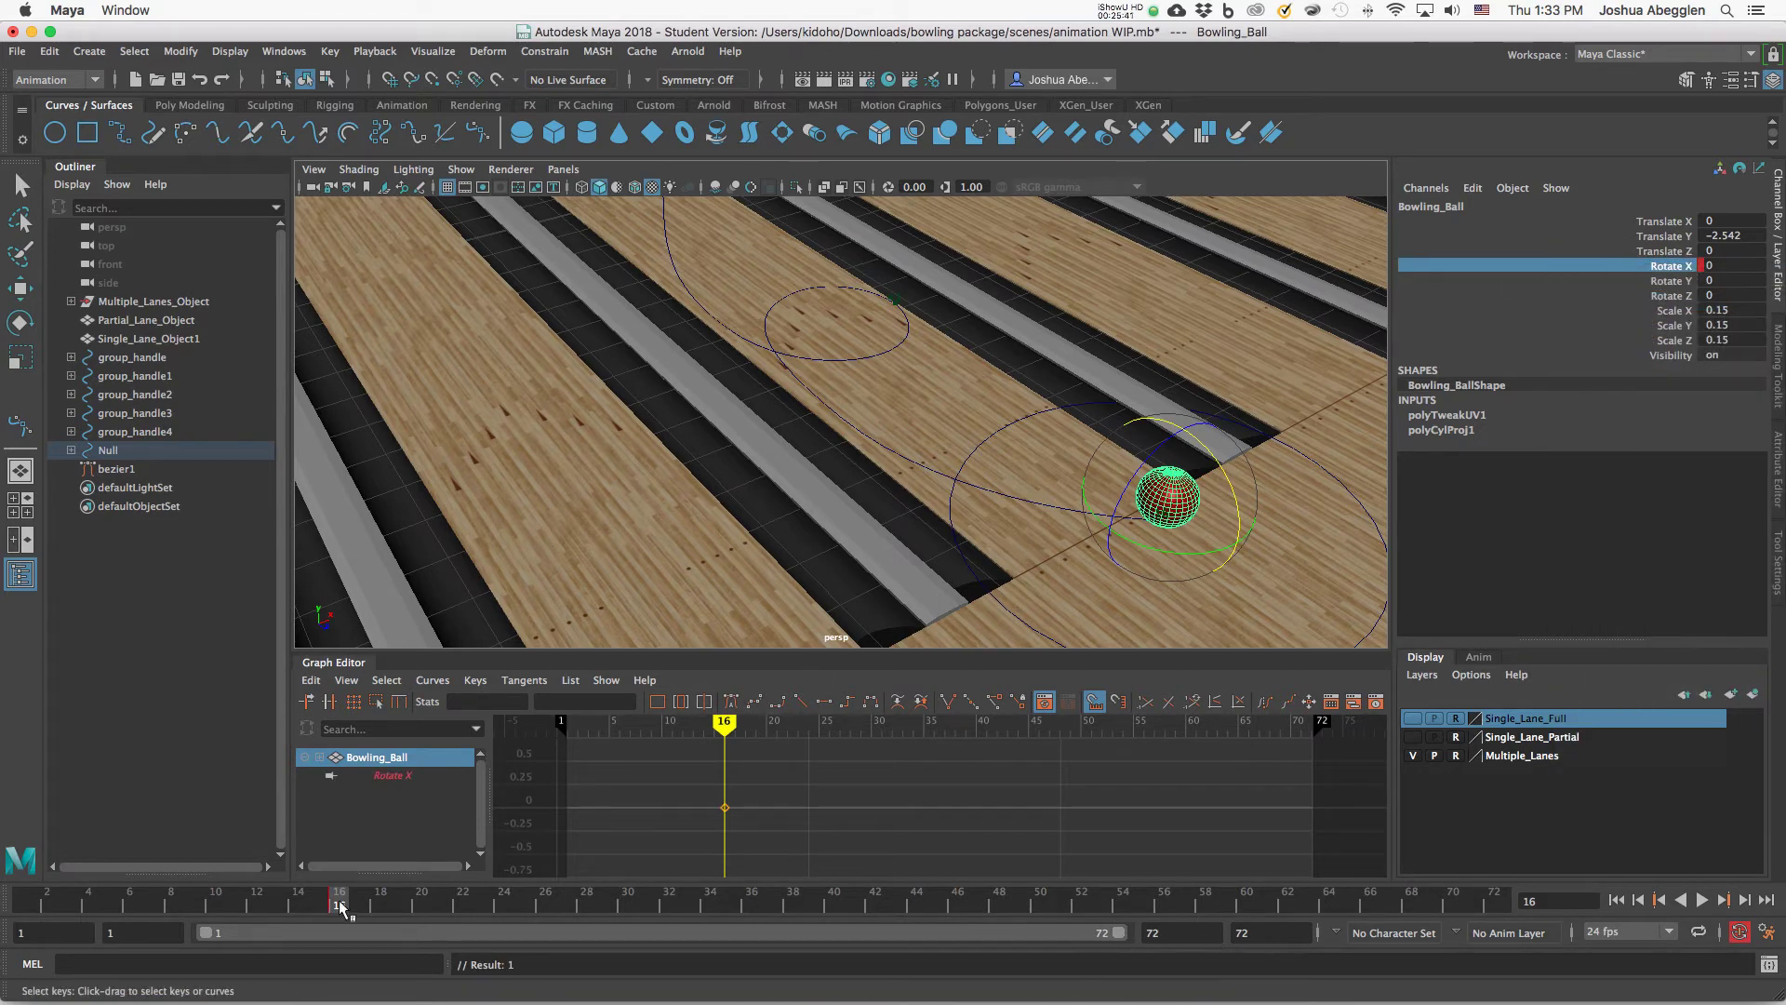
Set the Bowling_Ball's Rotate X to 720 at frame 66 to key its rolling rotation.
drag(339, 900, 1373, 906)
scroll(1032, 406, down, 5)
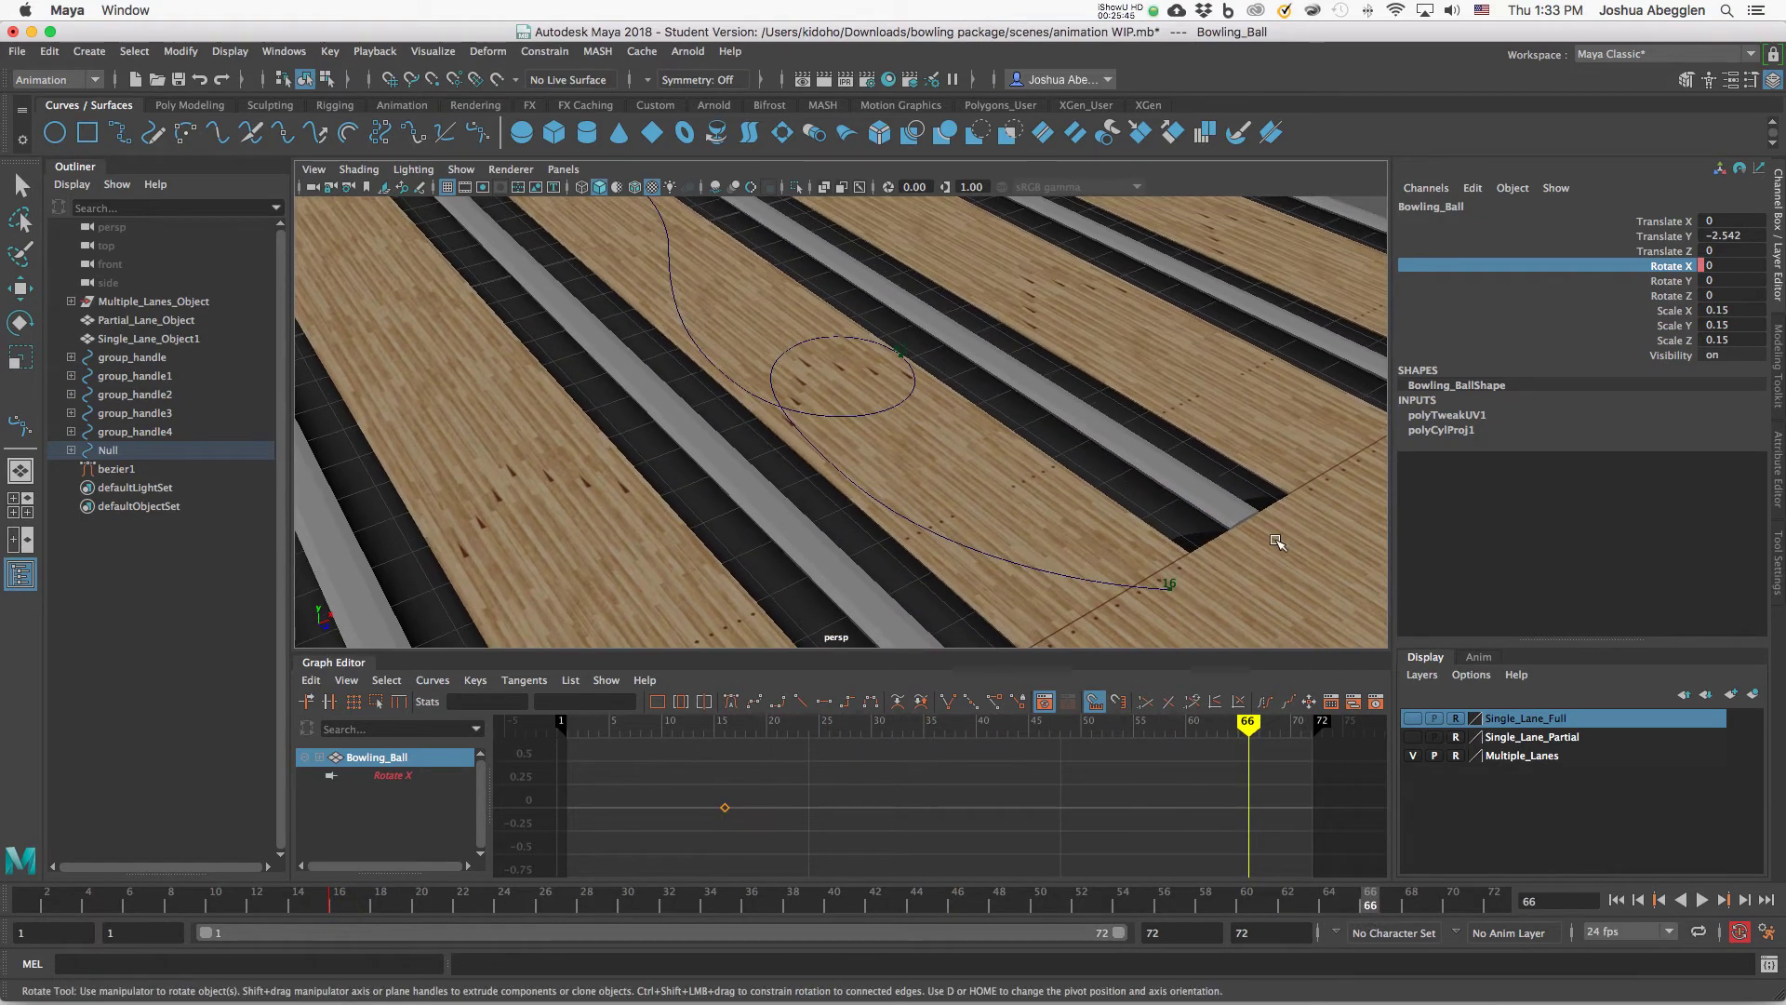
scroll(1086, 532, down, 4)
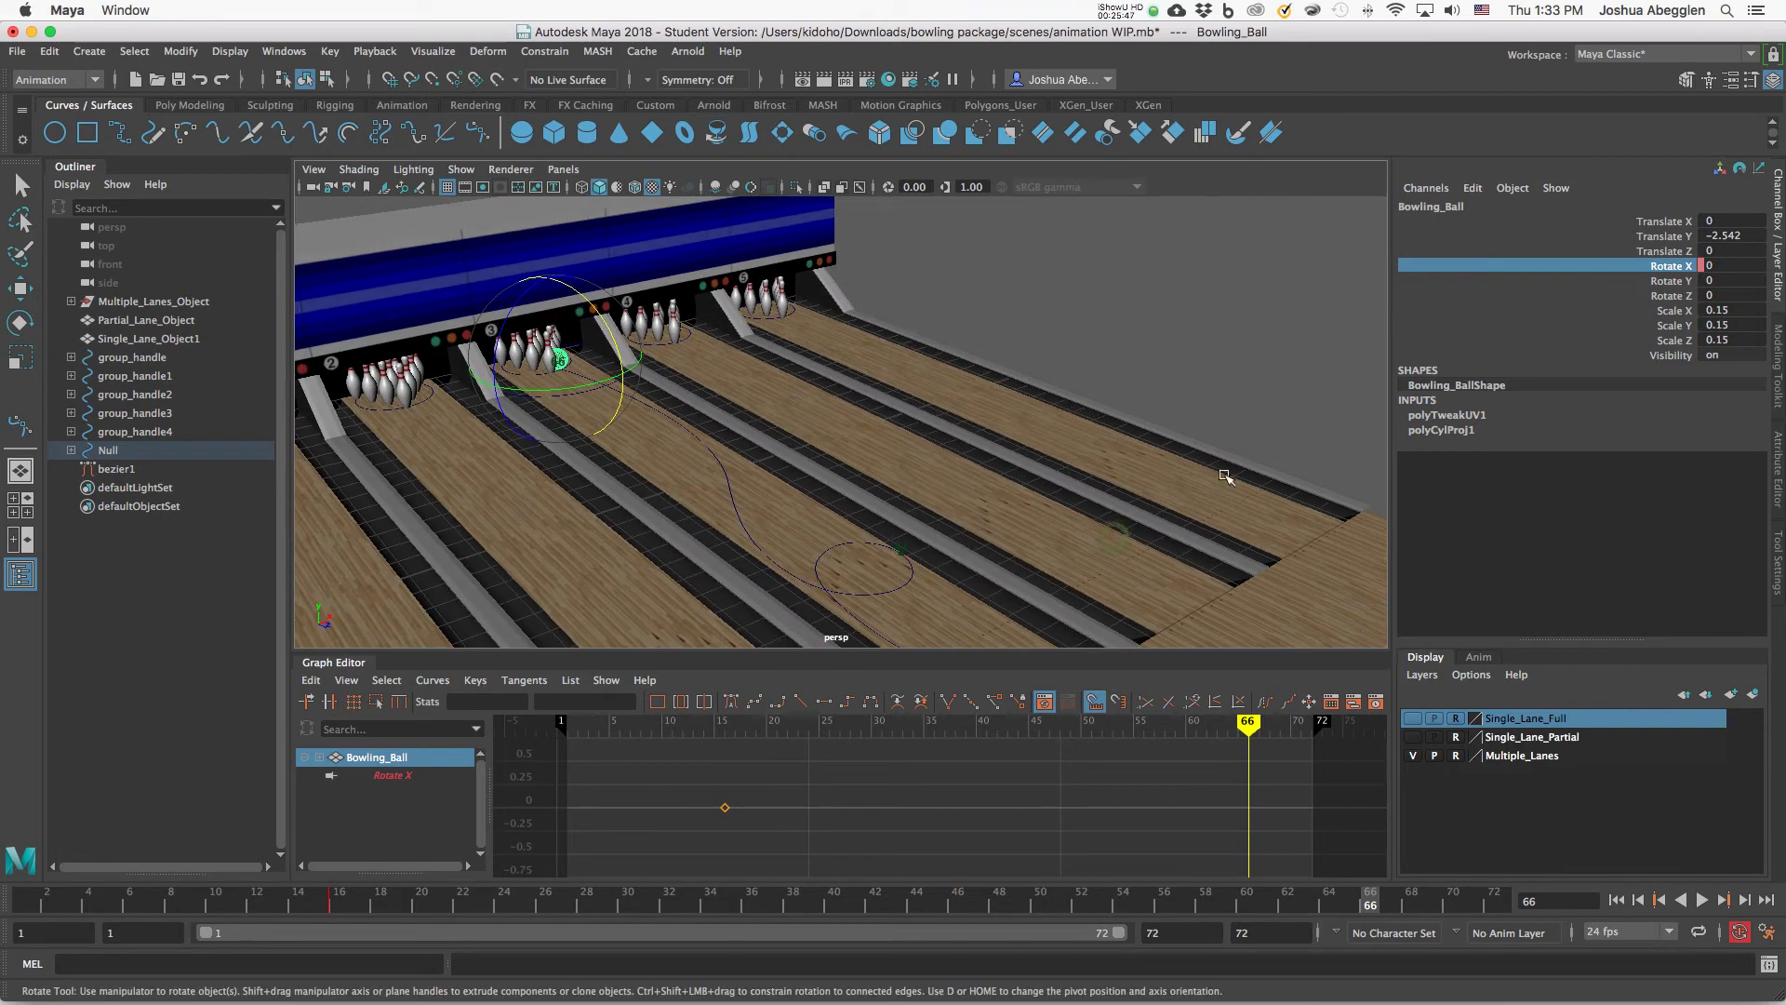
click(1728, 265)
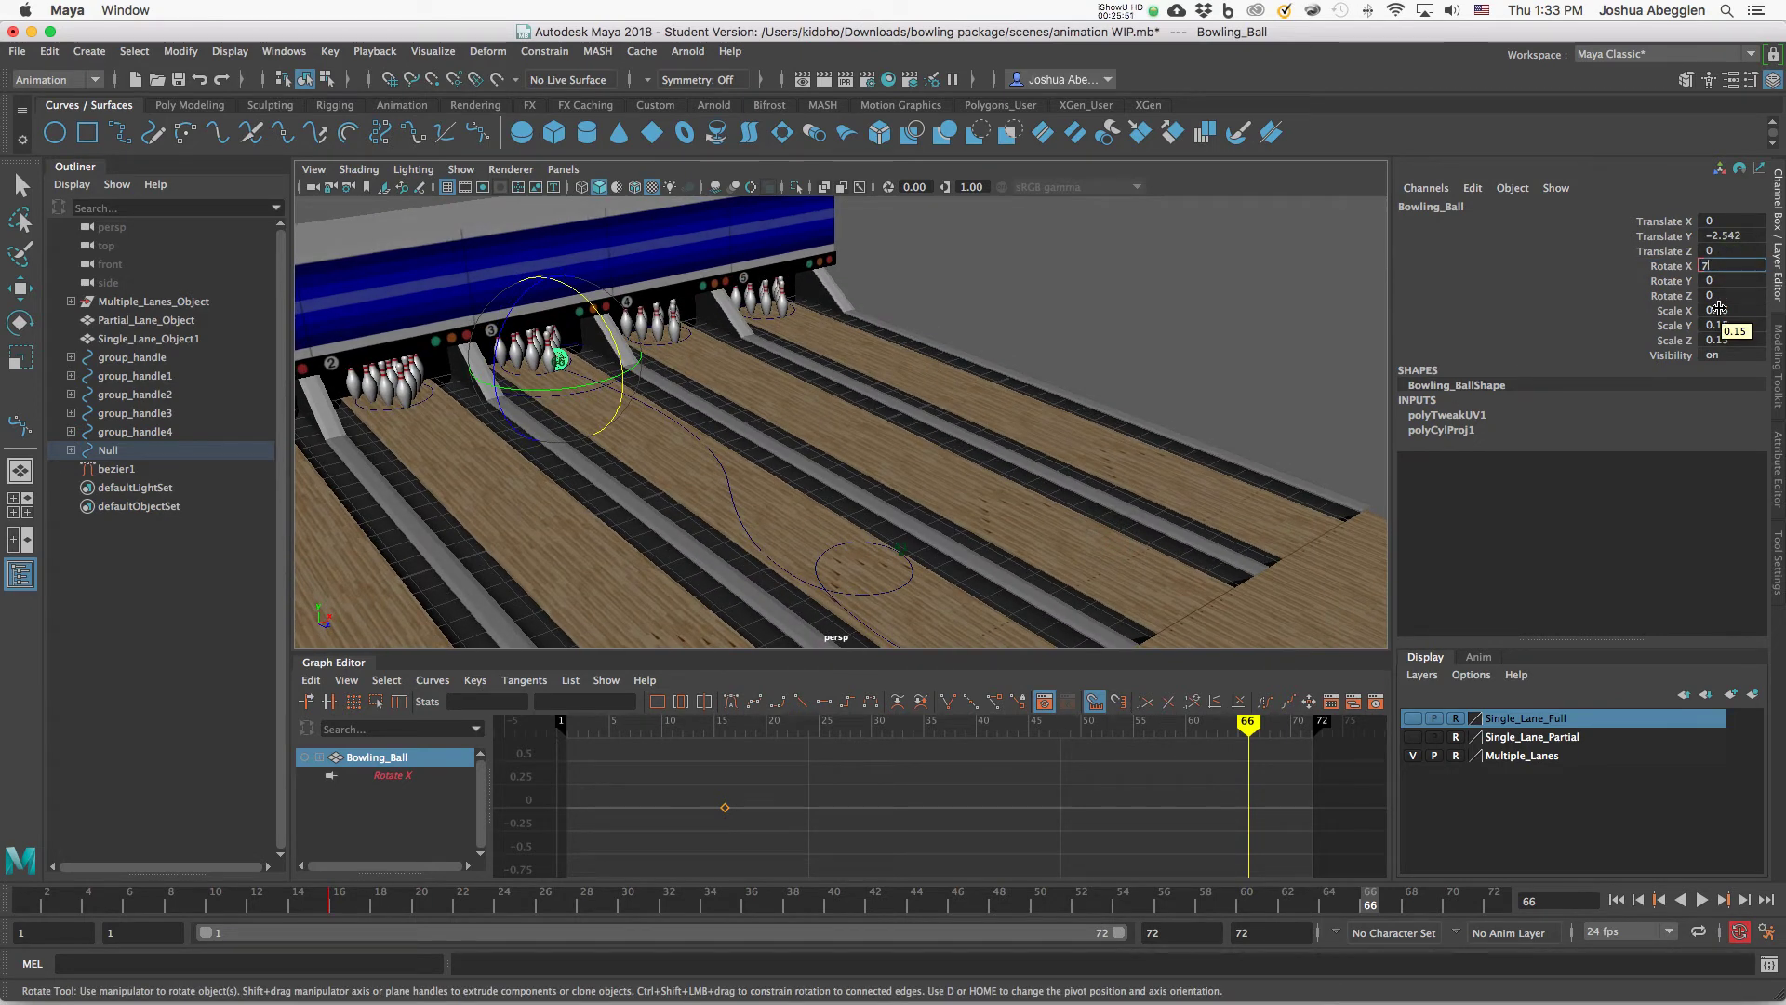
text(720)
key(Return)
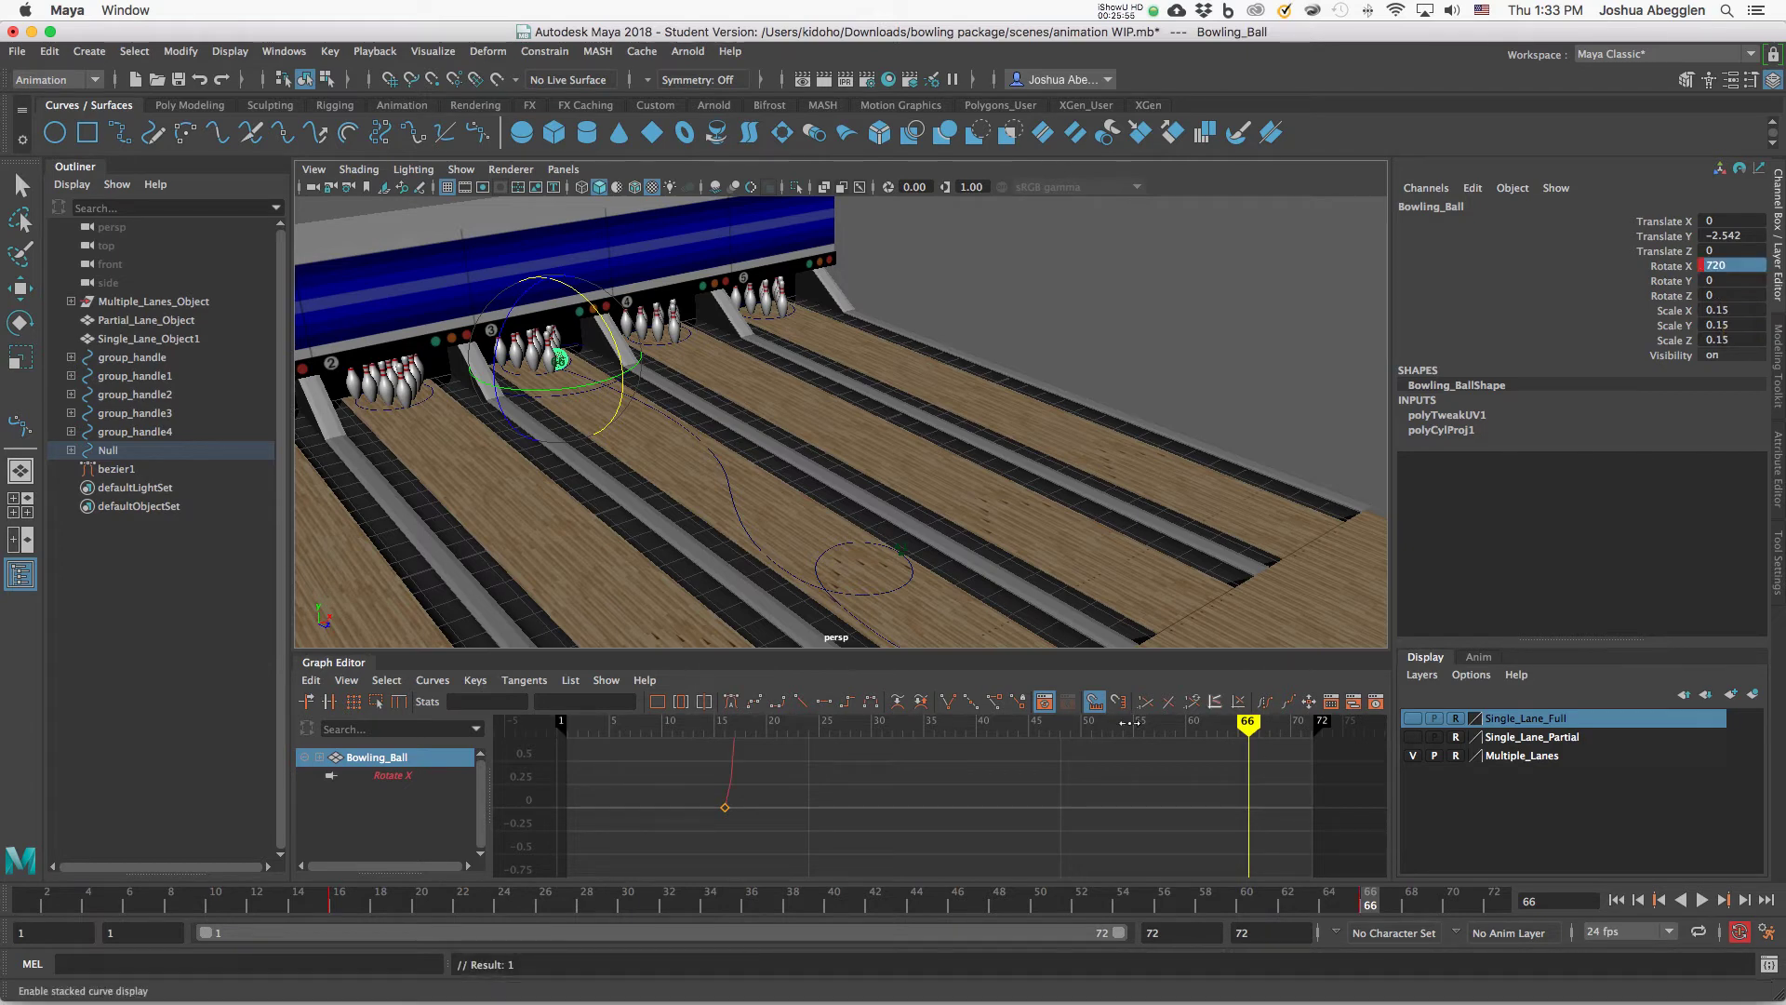
Scrub through the ball's roll, deselect it and play the animation from frame 1 to check the rotation.
drag(327, 900, 668, 913)
key(w)
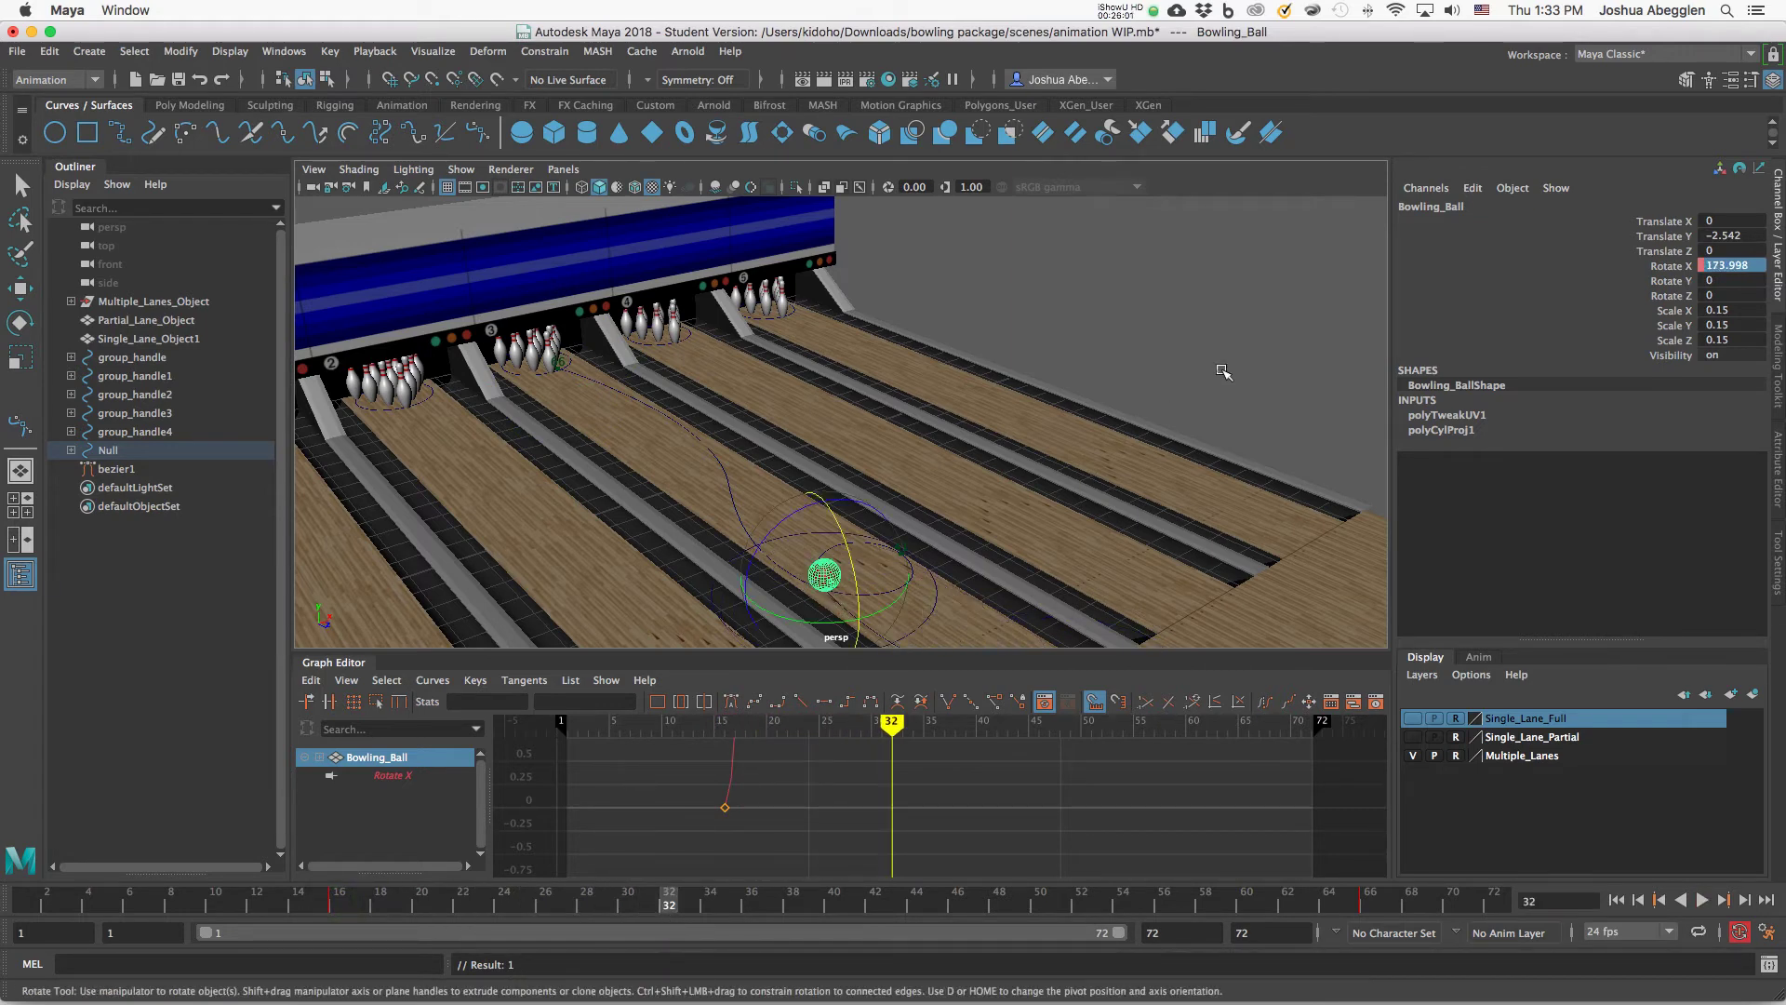
click(1216, 370)
click(1665, 900)
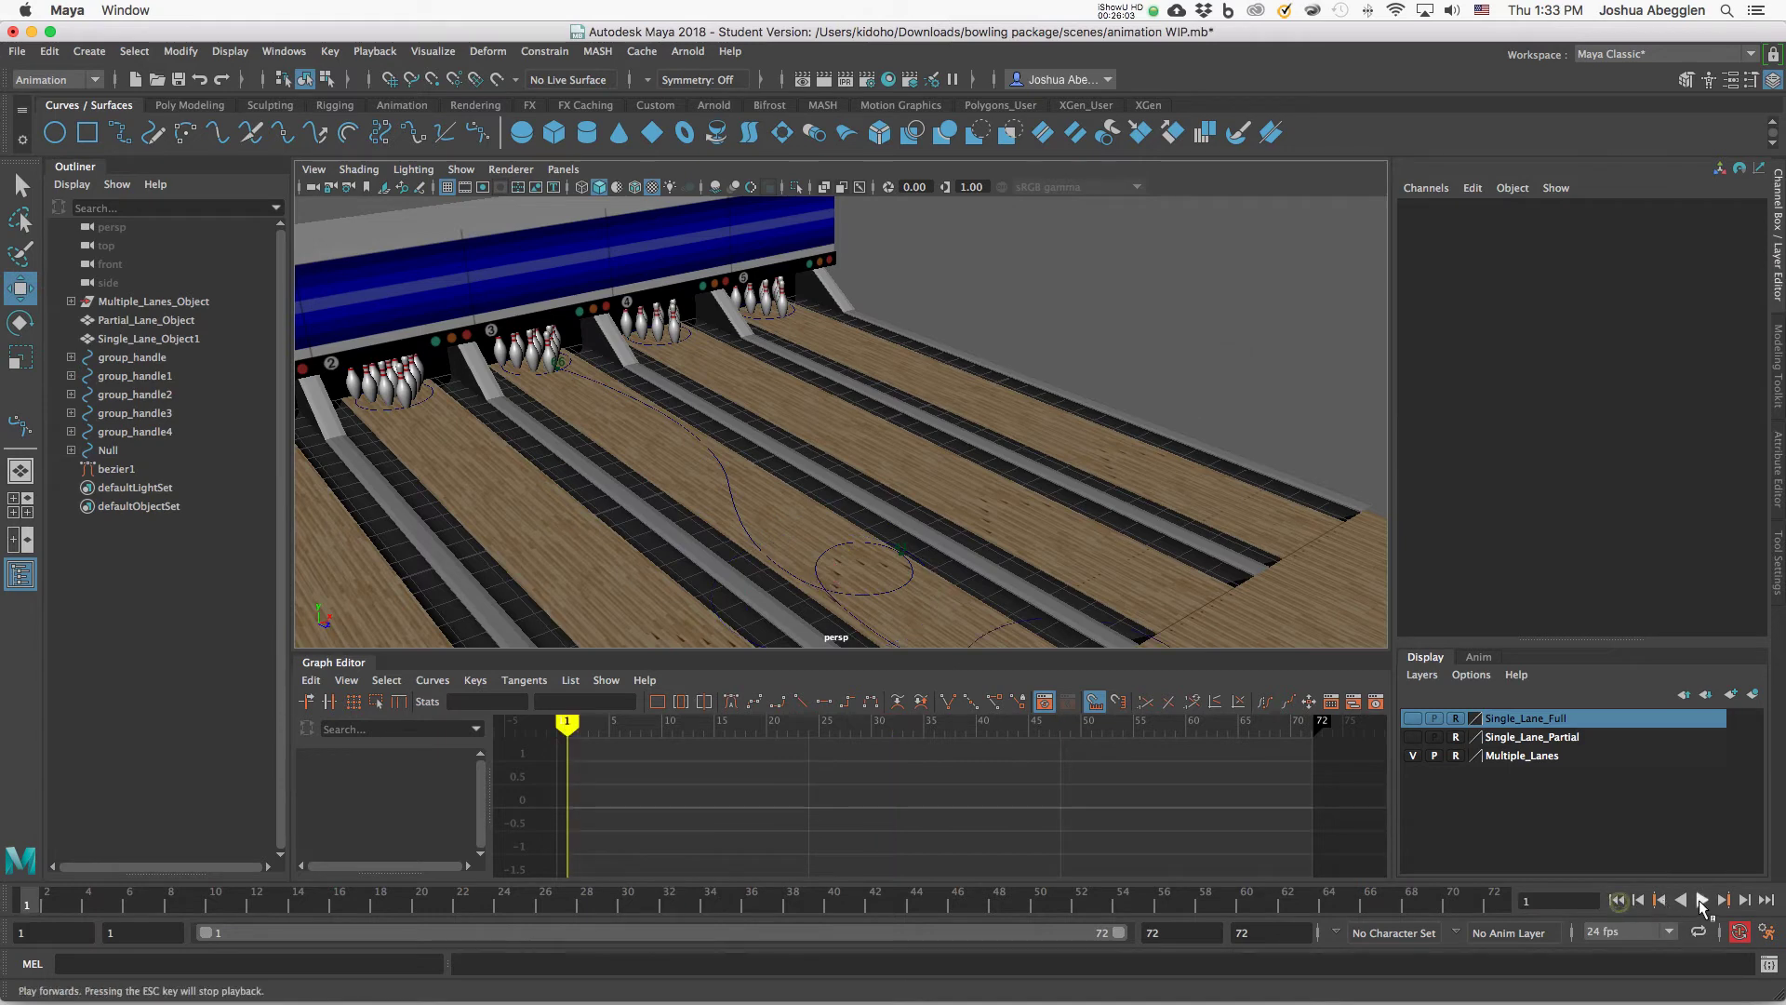
click(1702, 900)
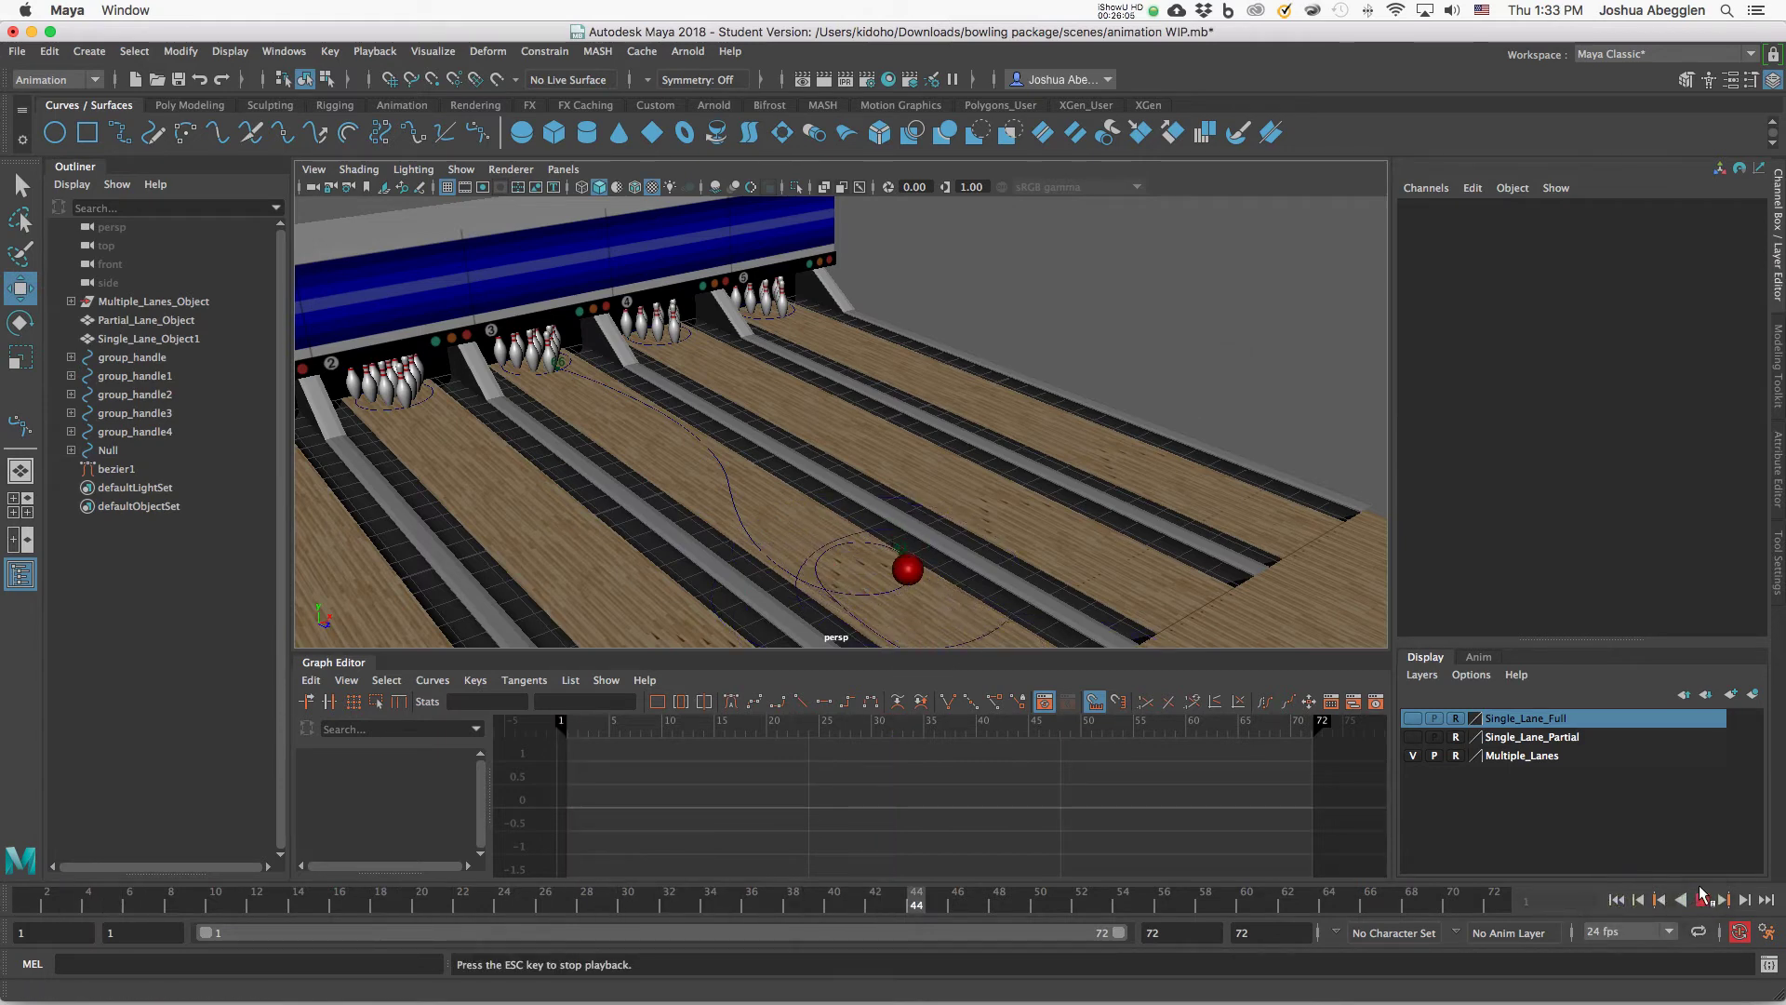
Scrub to frame 39 and select the Bowling_Ball geometry to show its Rotate X curve.
drag(525, 903, 814, 900)
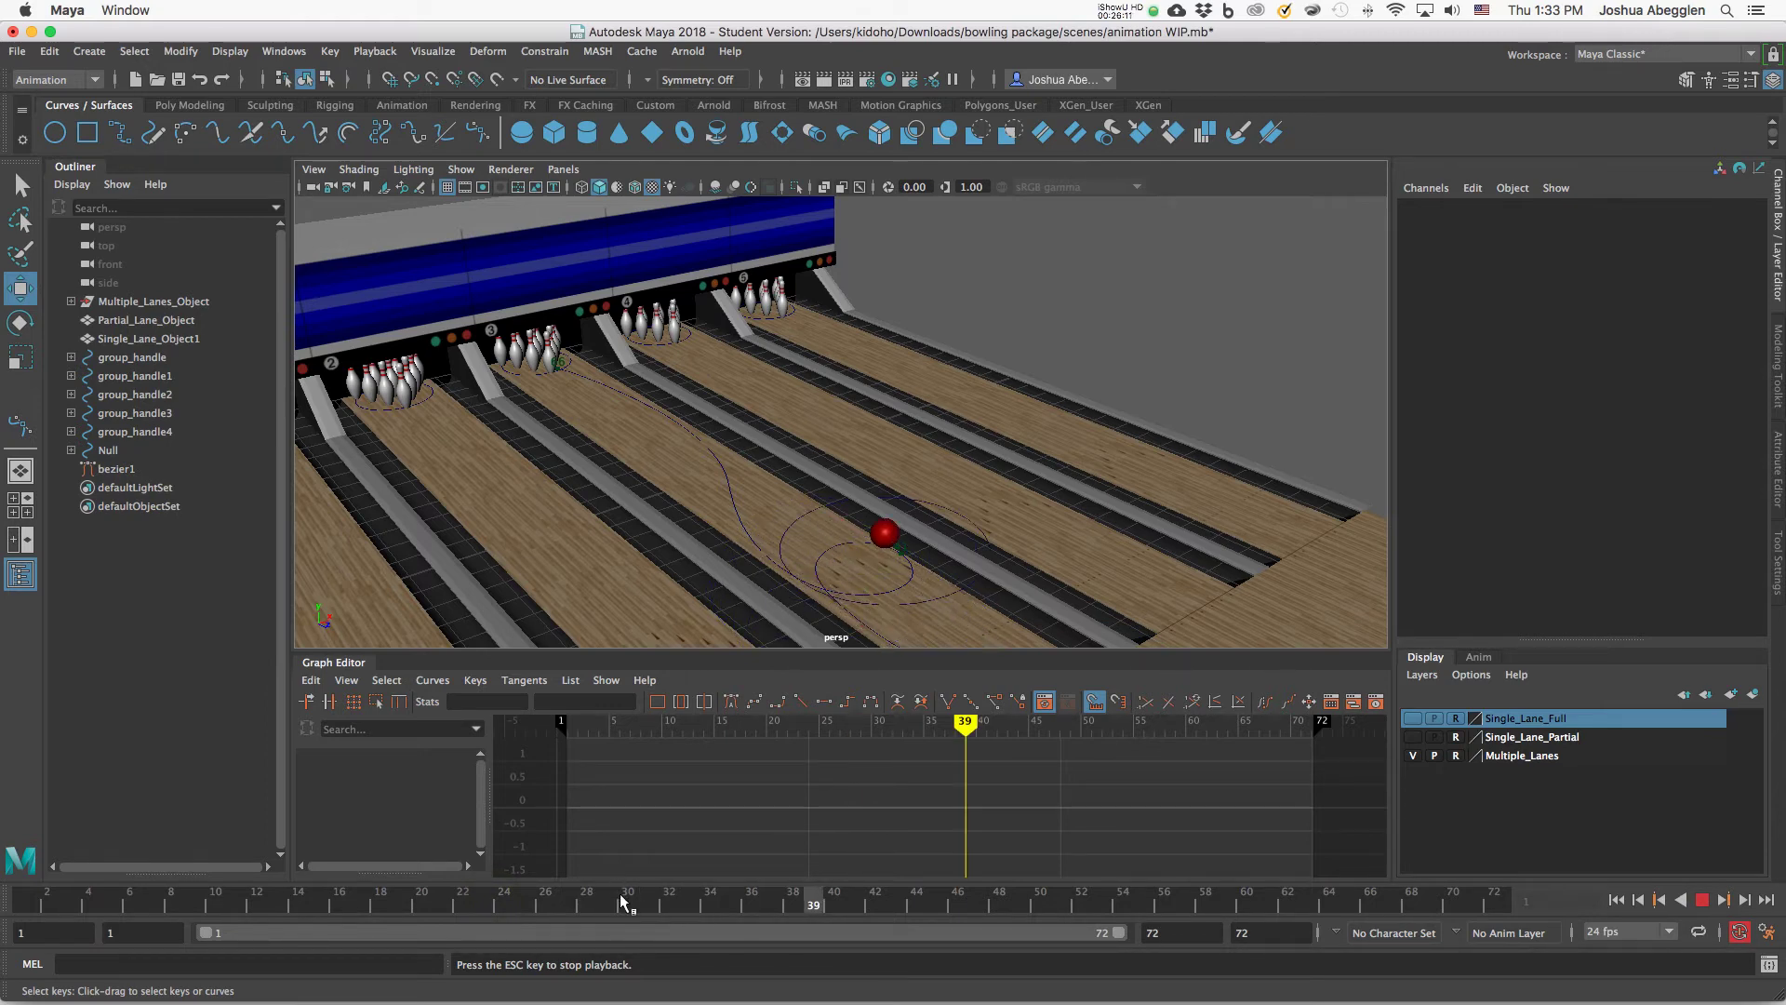
click(916, 565)
click(884, 533)
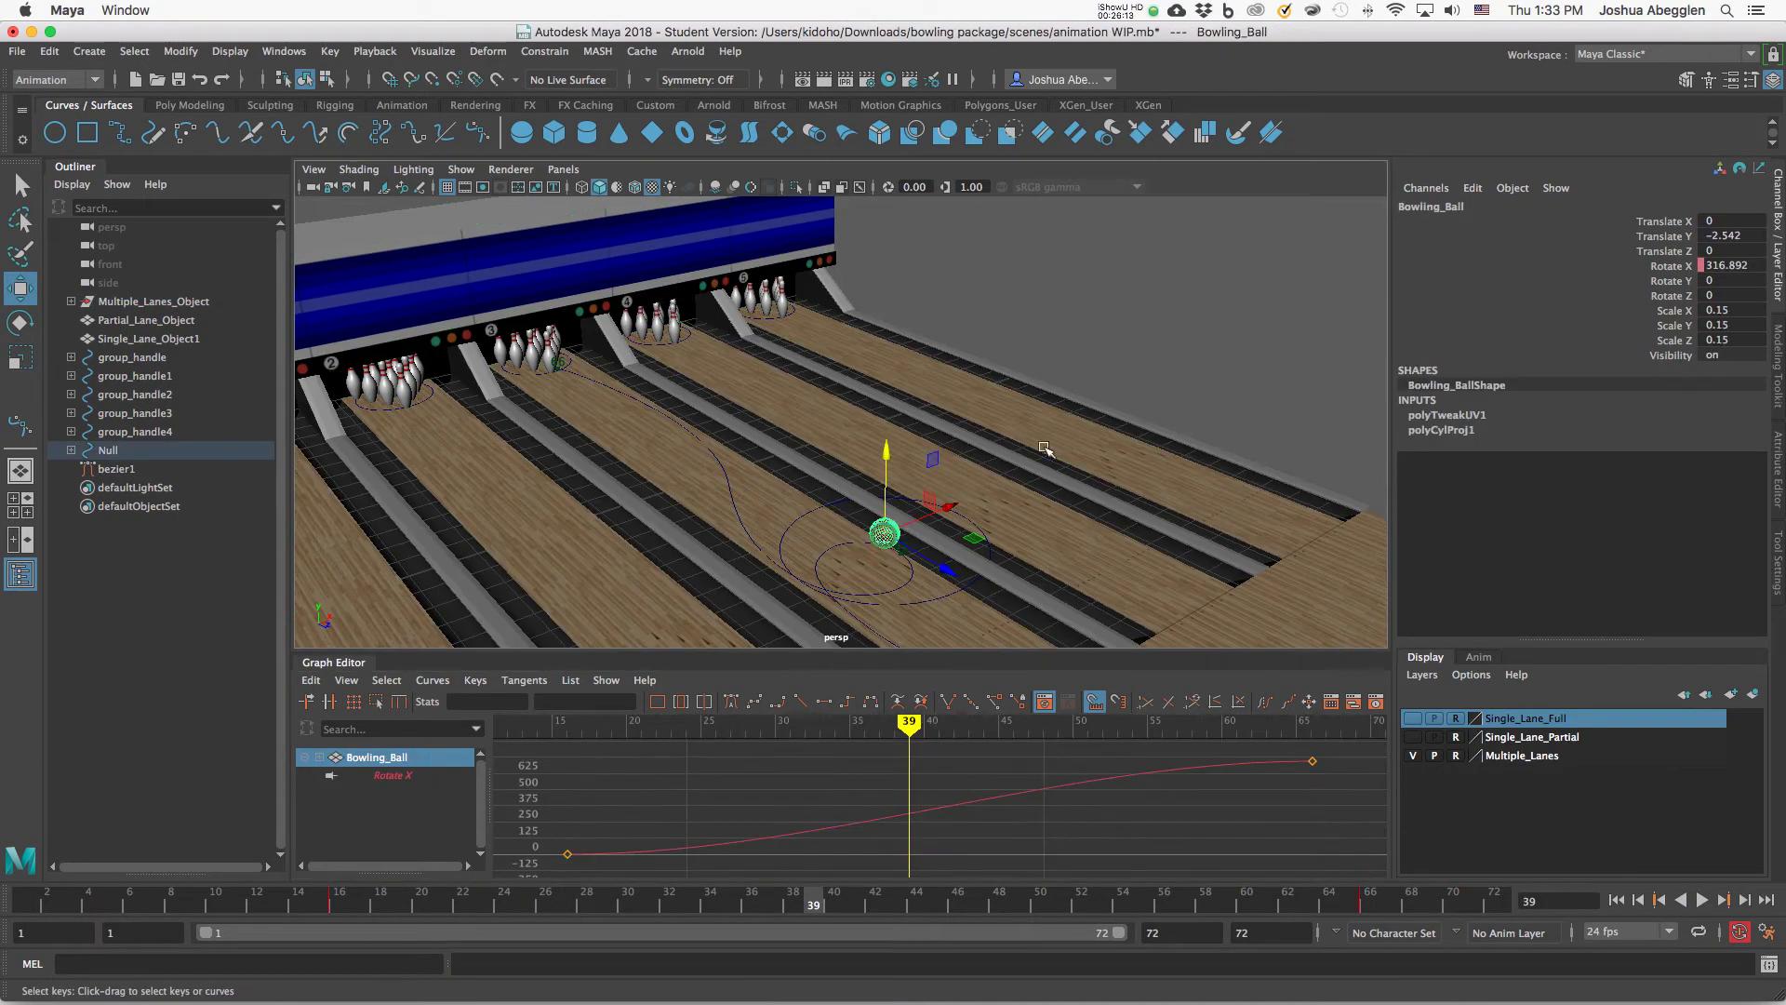
Set the Bowling_Ball's Rotate X to -720 at frame 66.
click(1370, 900)
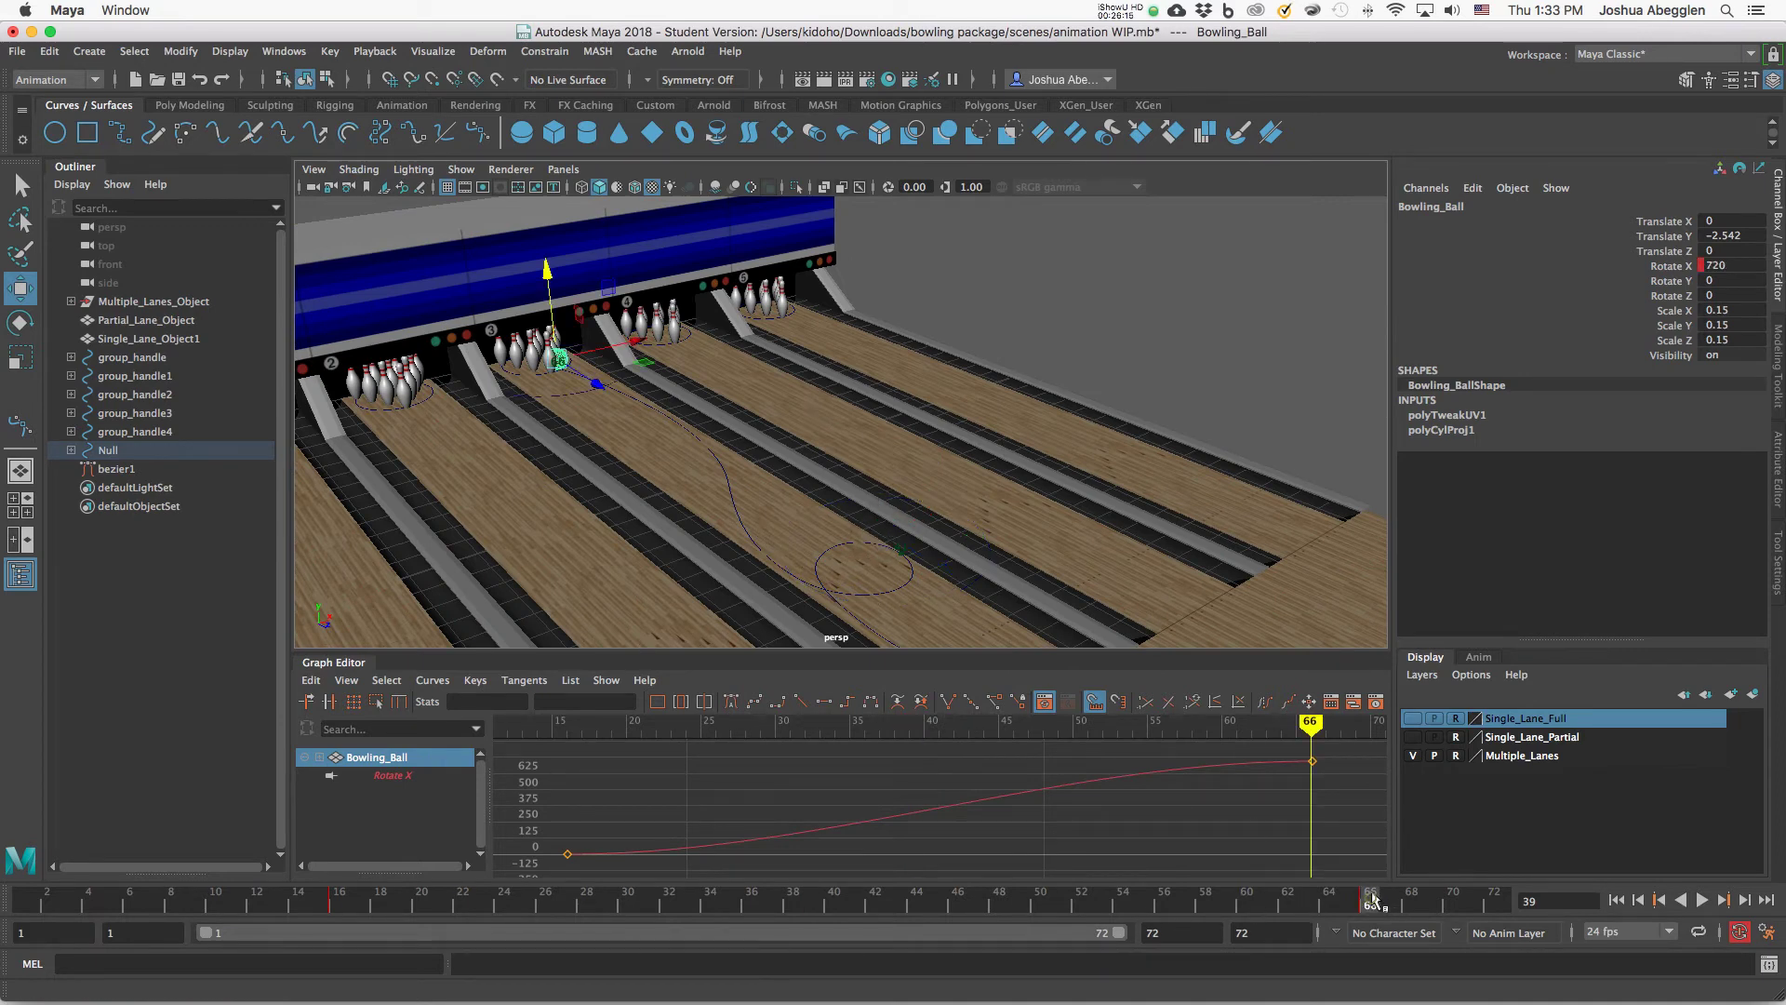
click(1756, 270)
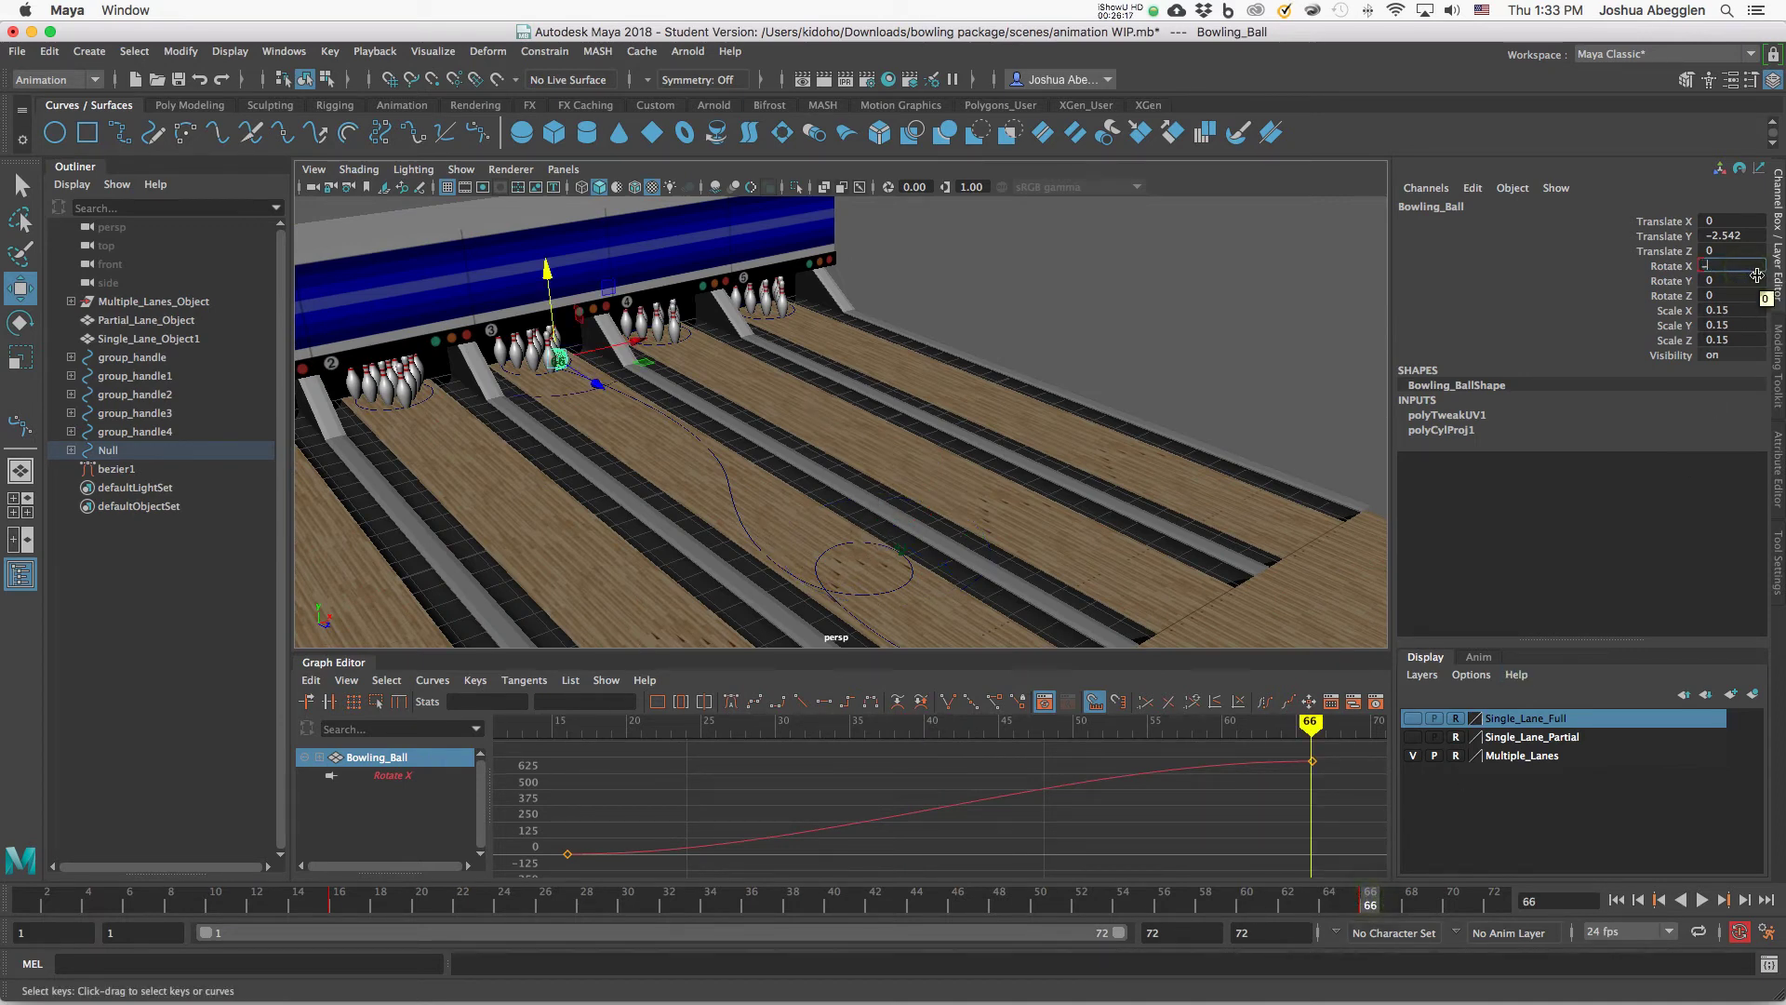
text(-720)
key(Return)
Play the animation from frame 1 with the ball deselected and scrub through its reversed roll to check the rotation direction.
click(1619, 901)
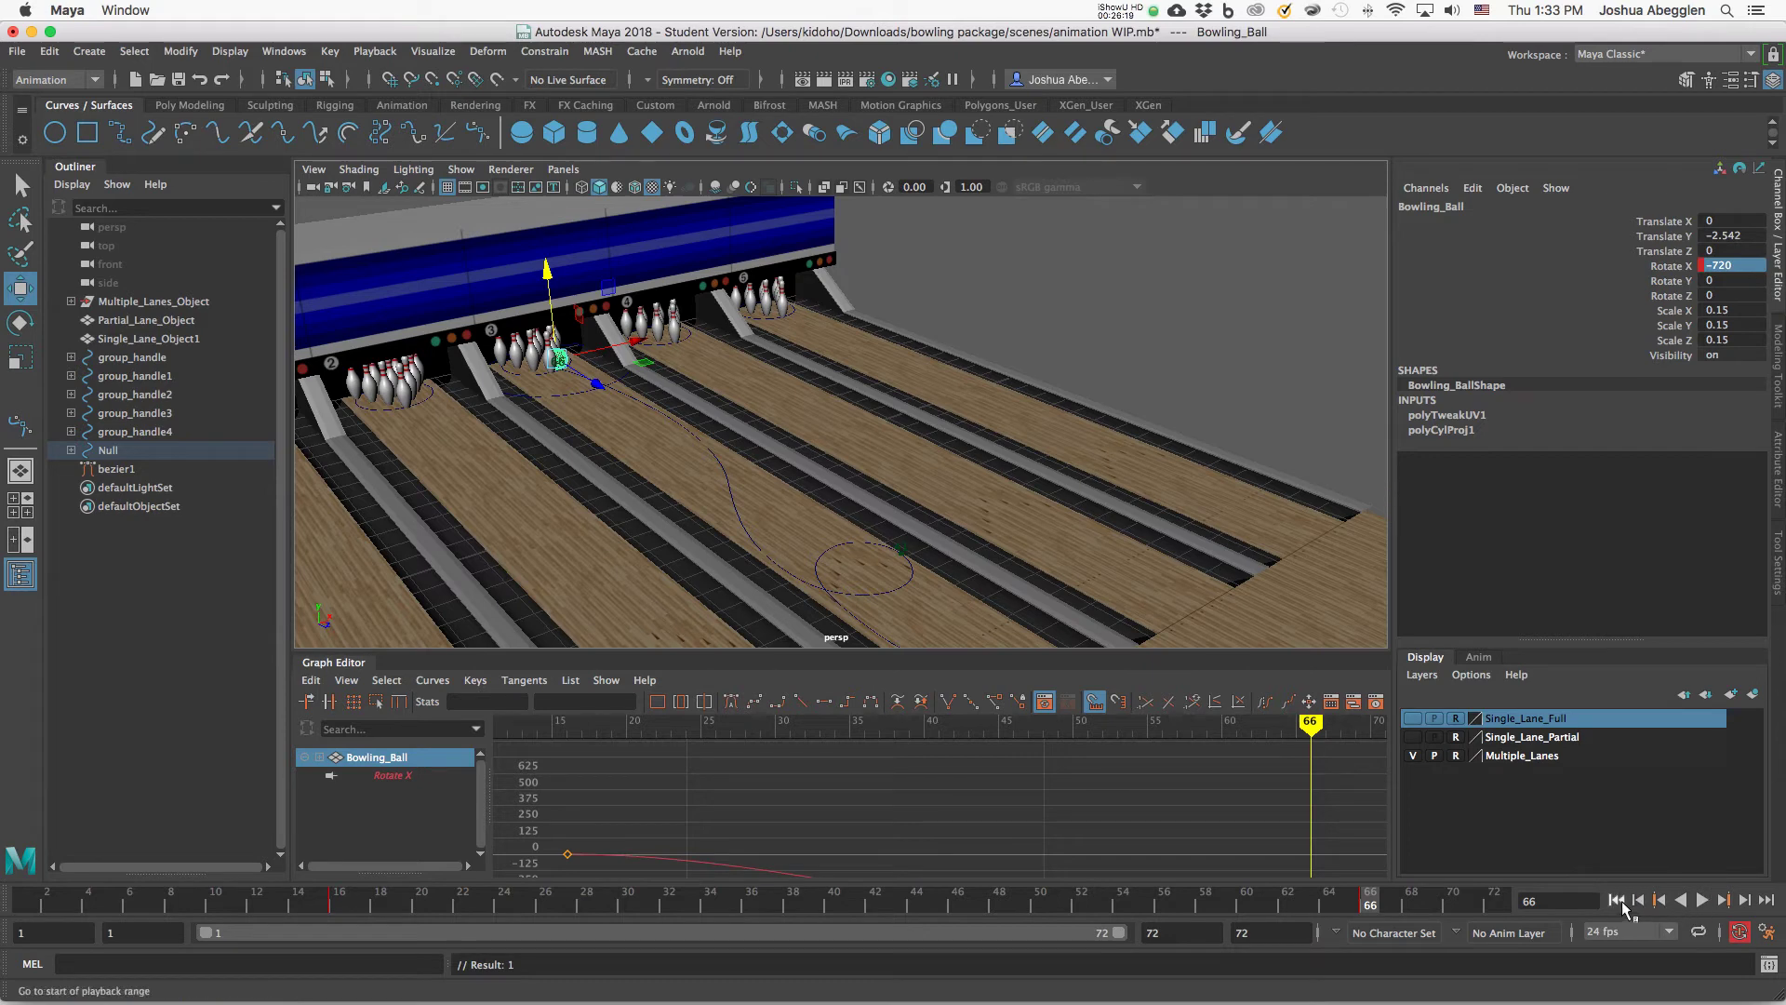
click(1703, 901)
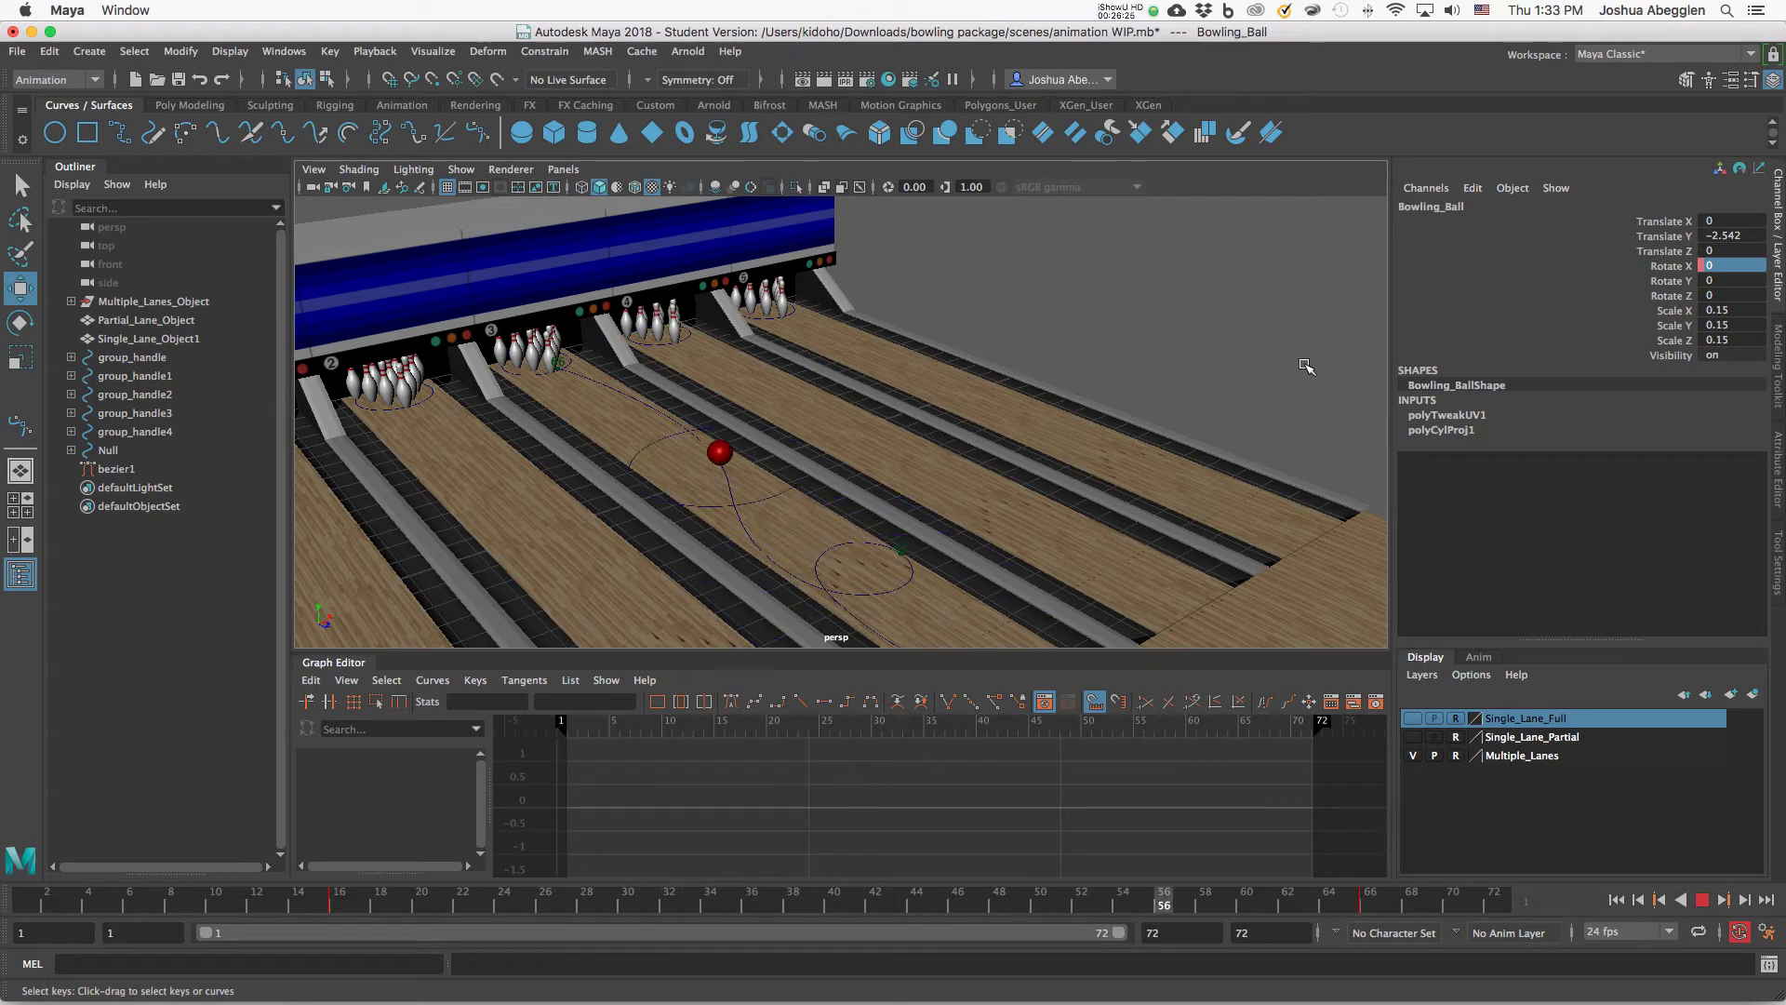
click(1306, 363)
drag(721, 905, 1112, 890)
key(alt+v)
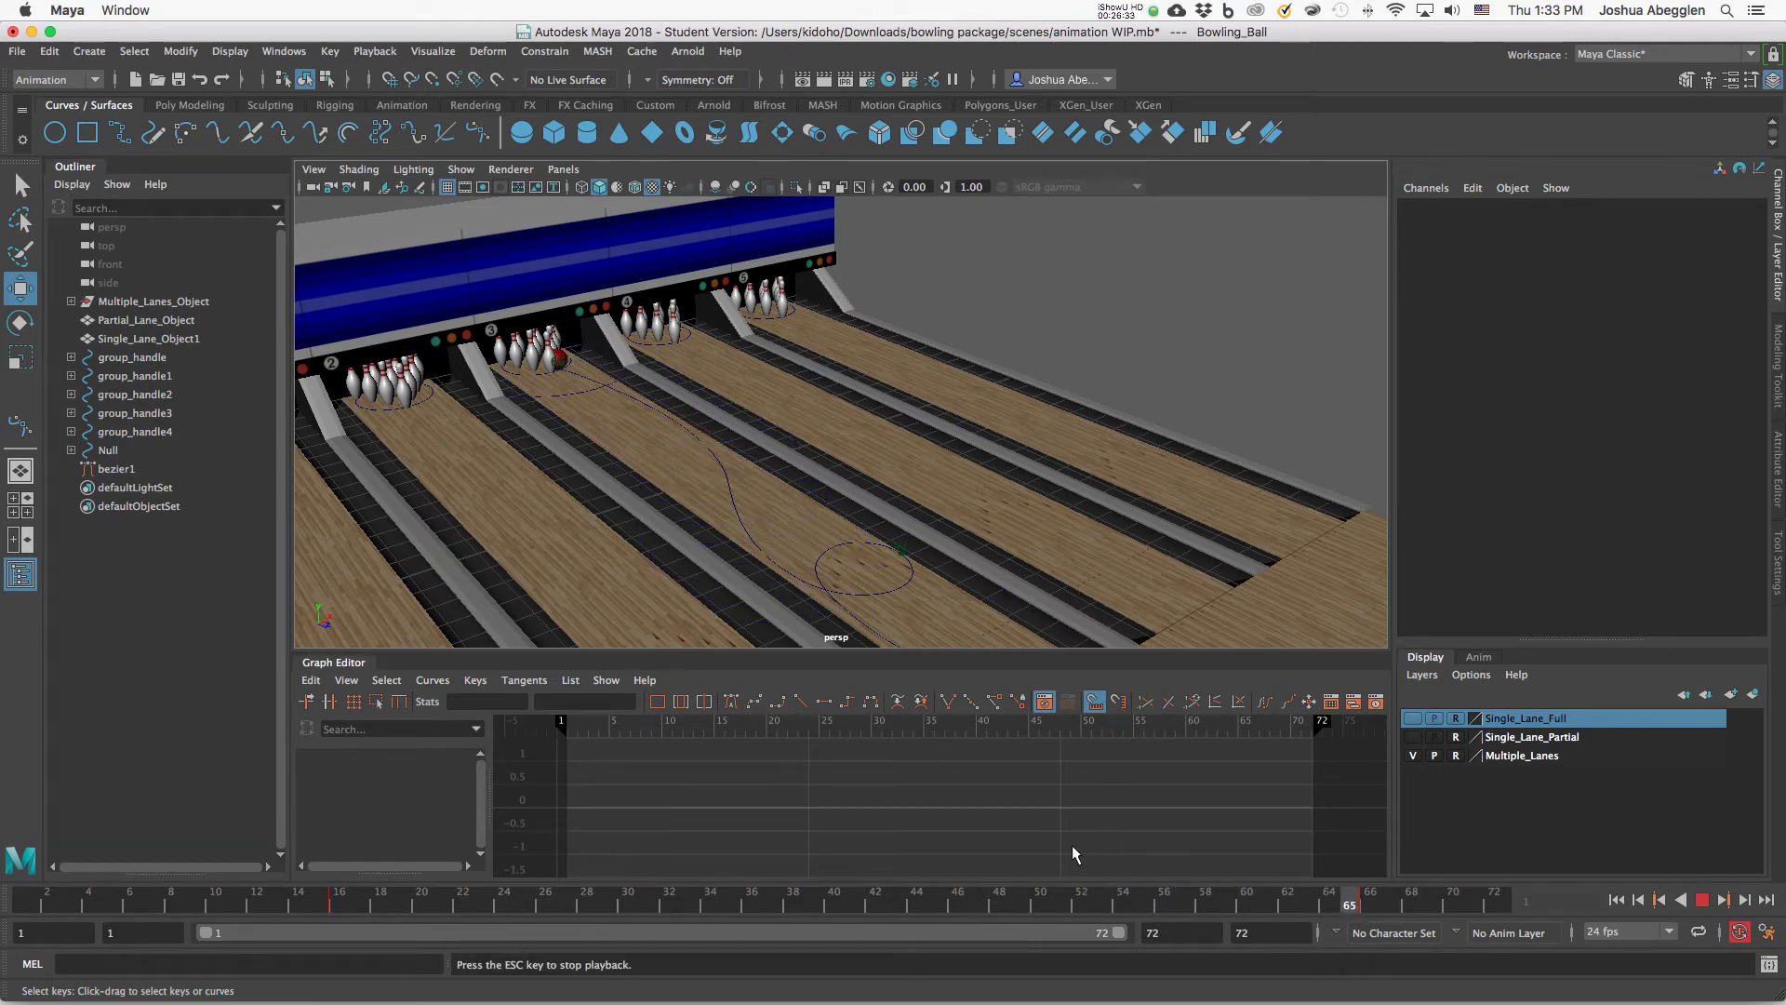
key(Escape)
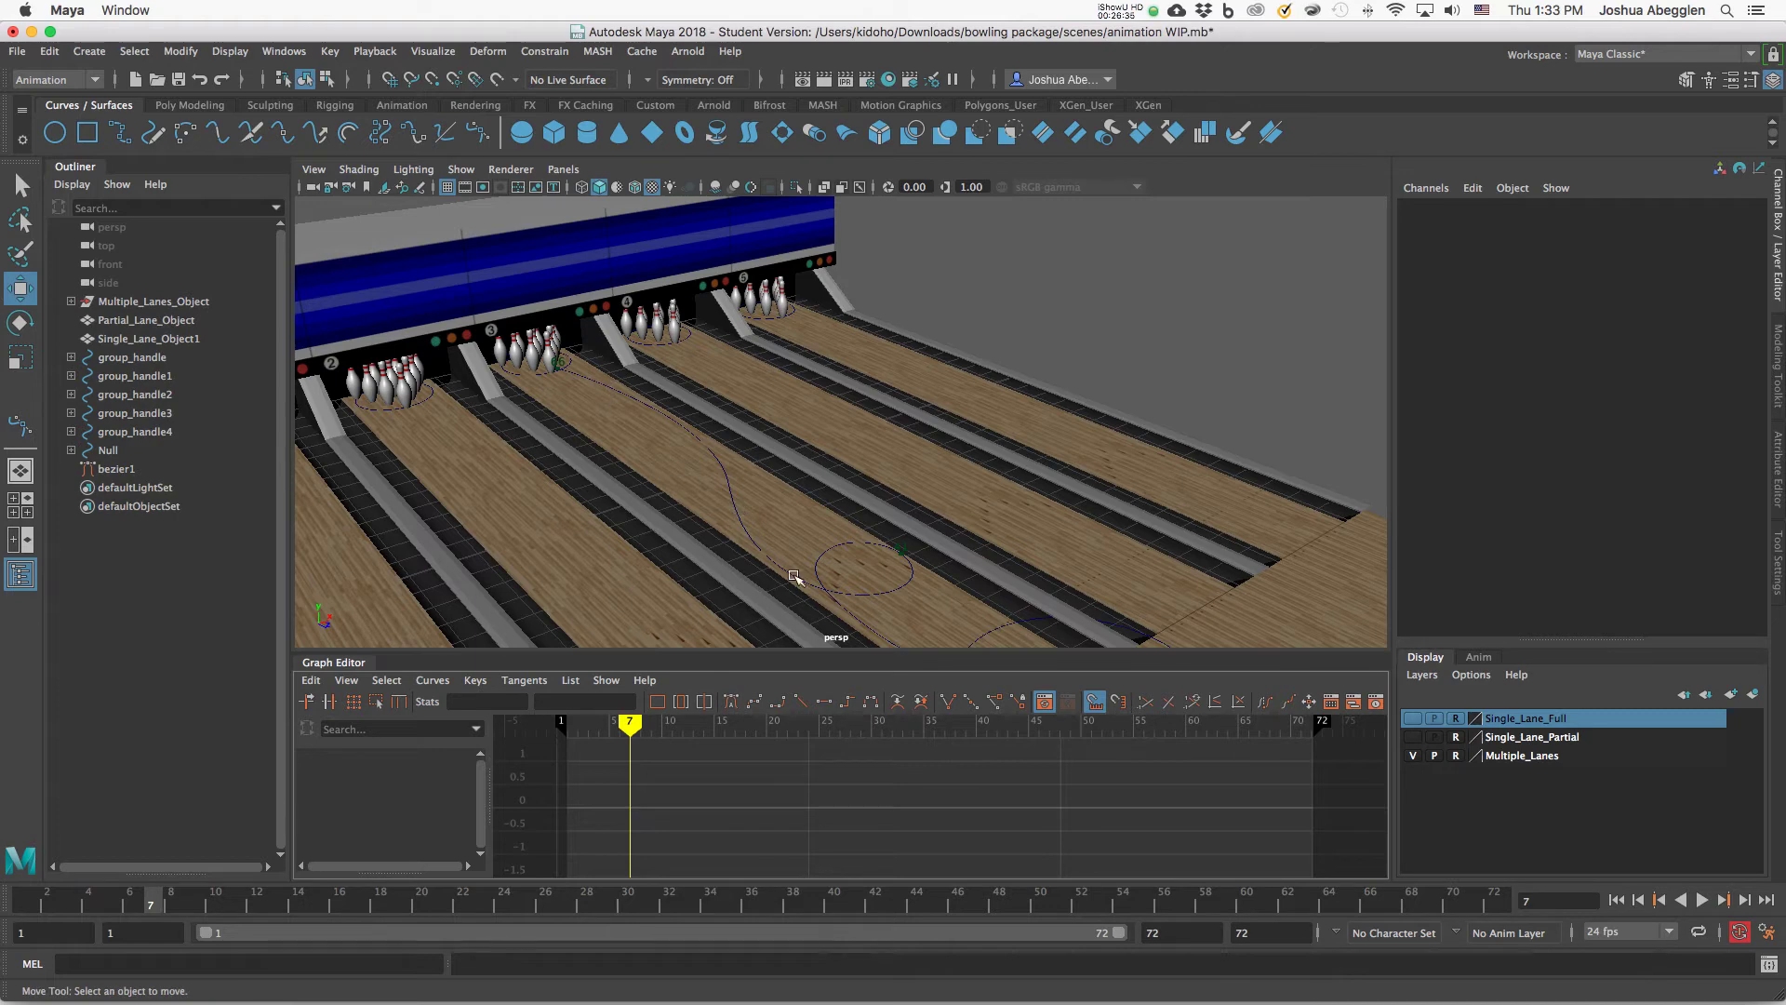
Select the Bowling_Ball and set its Rotate X to -1440 at frame 66.
mouse_move(618, 902)
mouse_down()
mouse_move(558, 904)
mouse_move(608, 904)
mouse_up()
click(867, 616)
click(1369, 900)
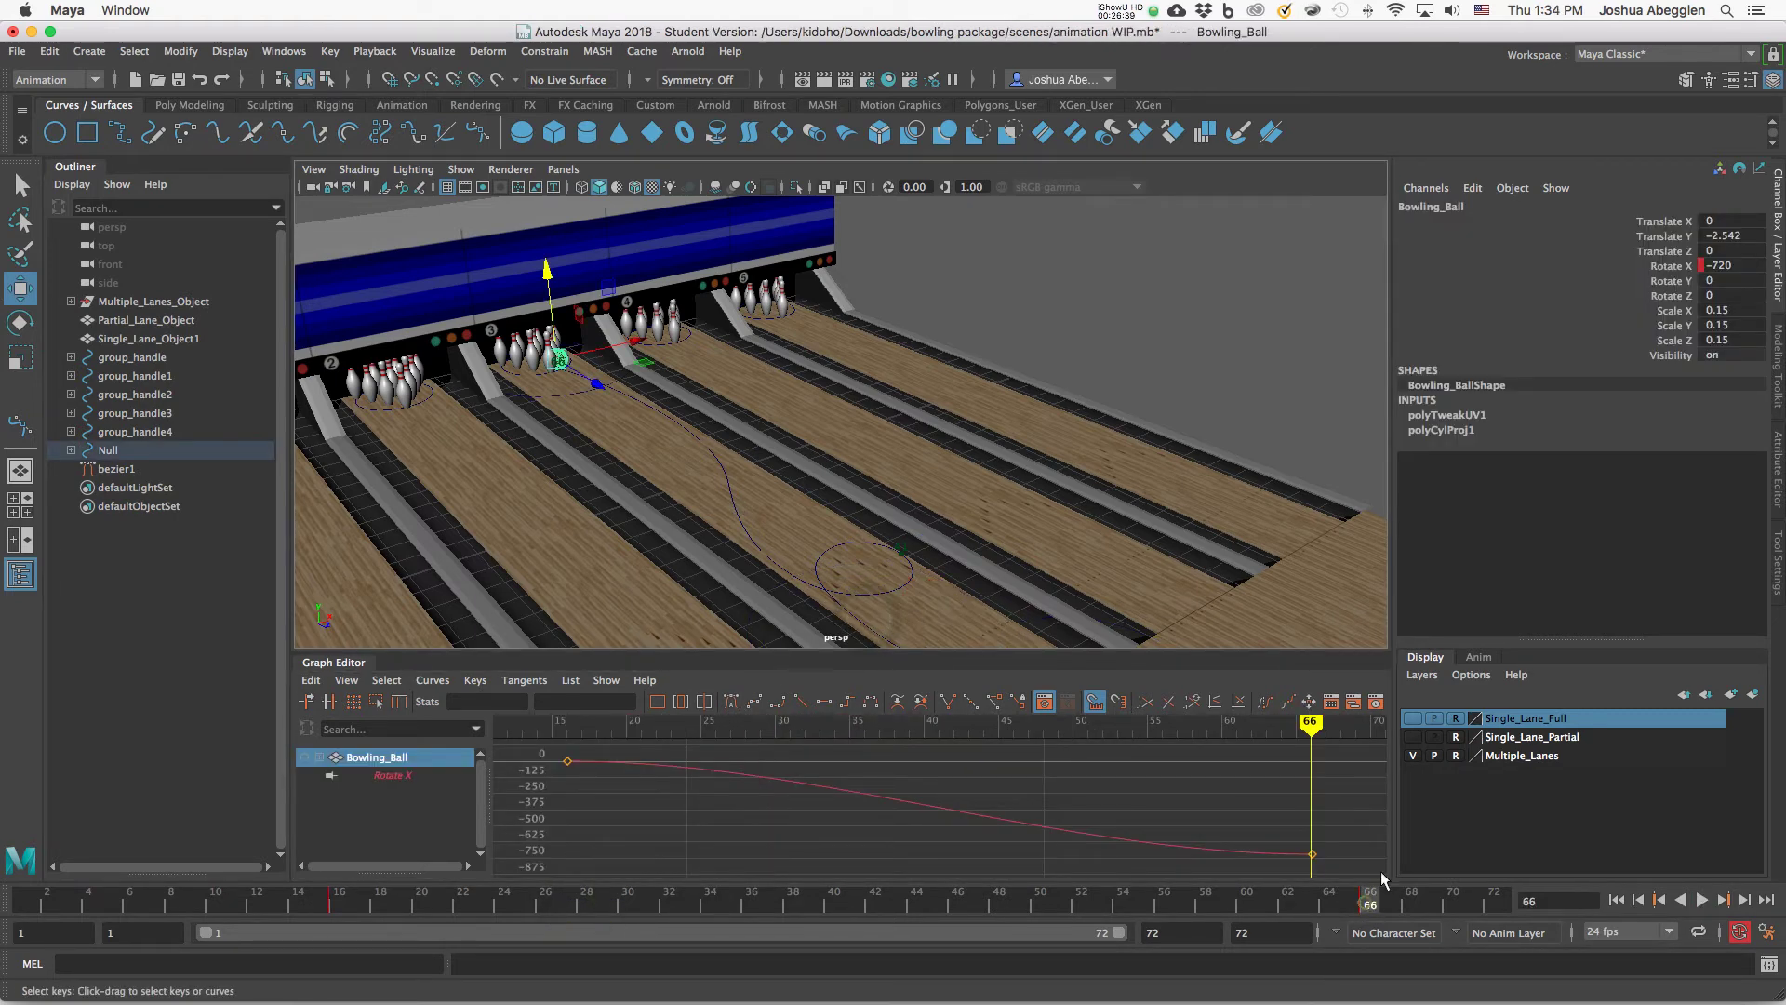
double_click(1729, 263)
text(-)
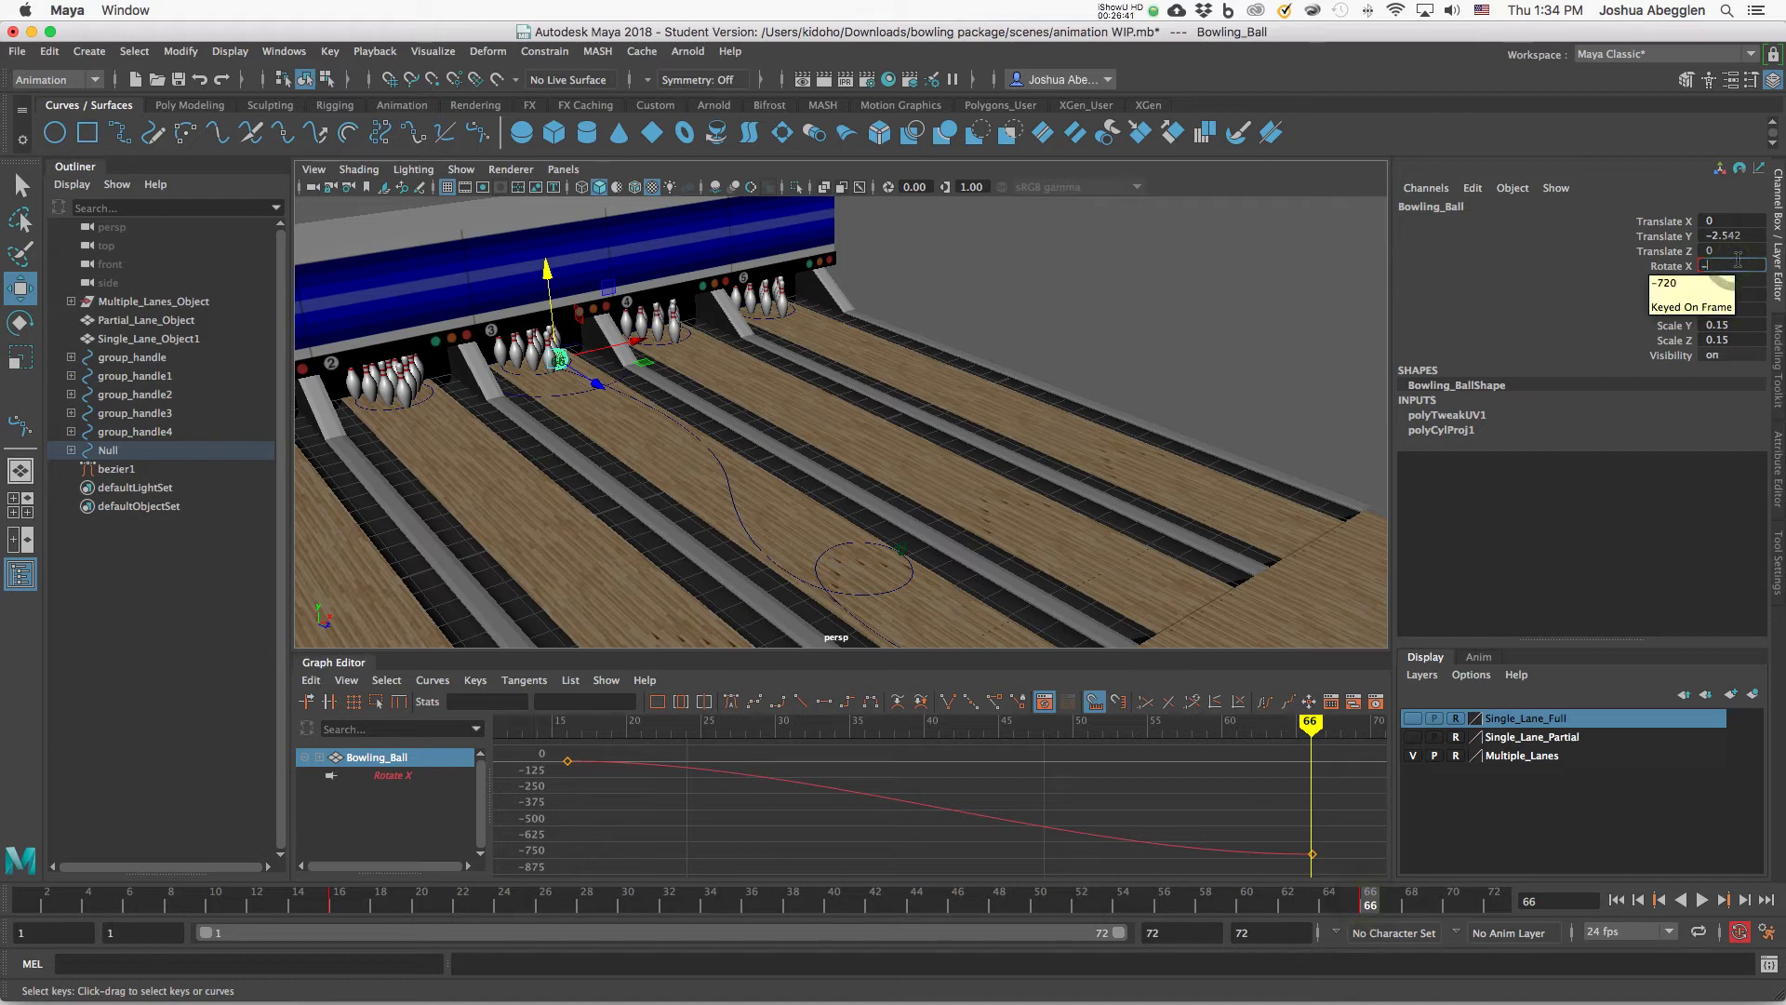
key(Return)
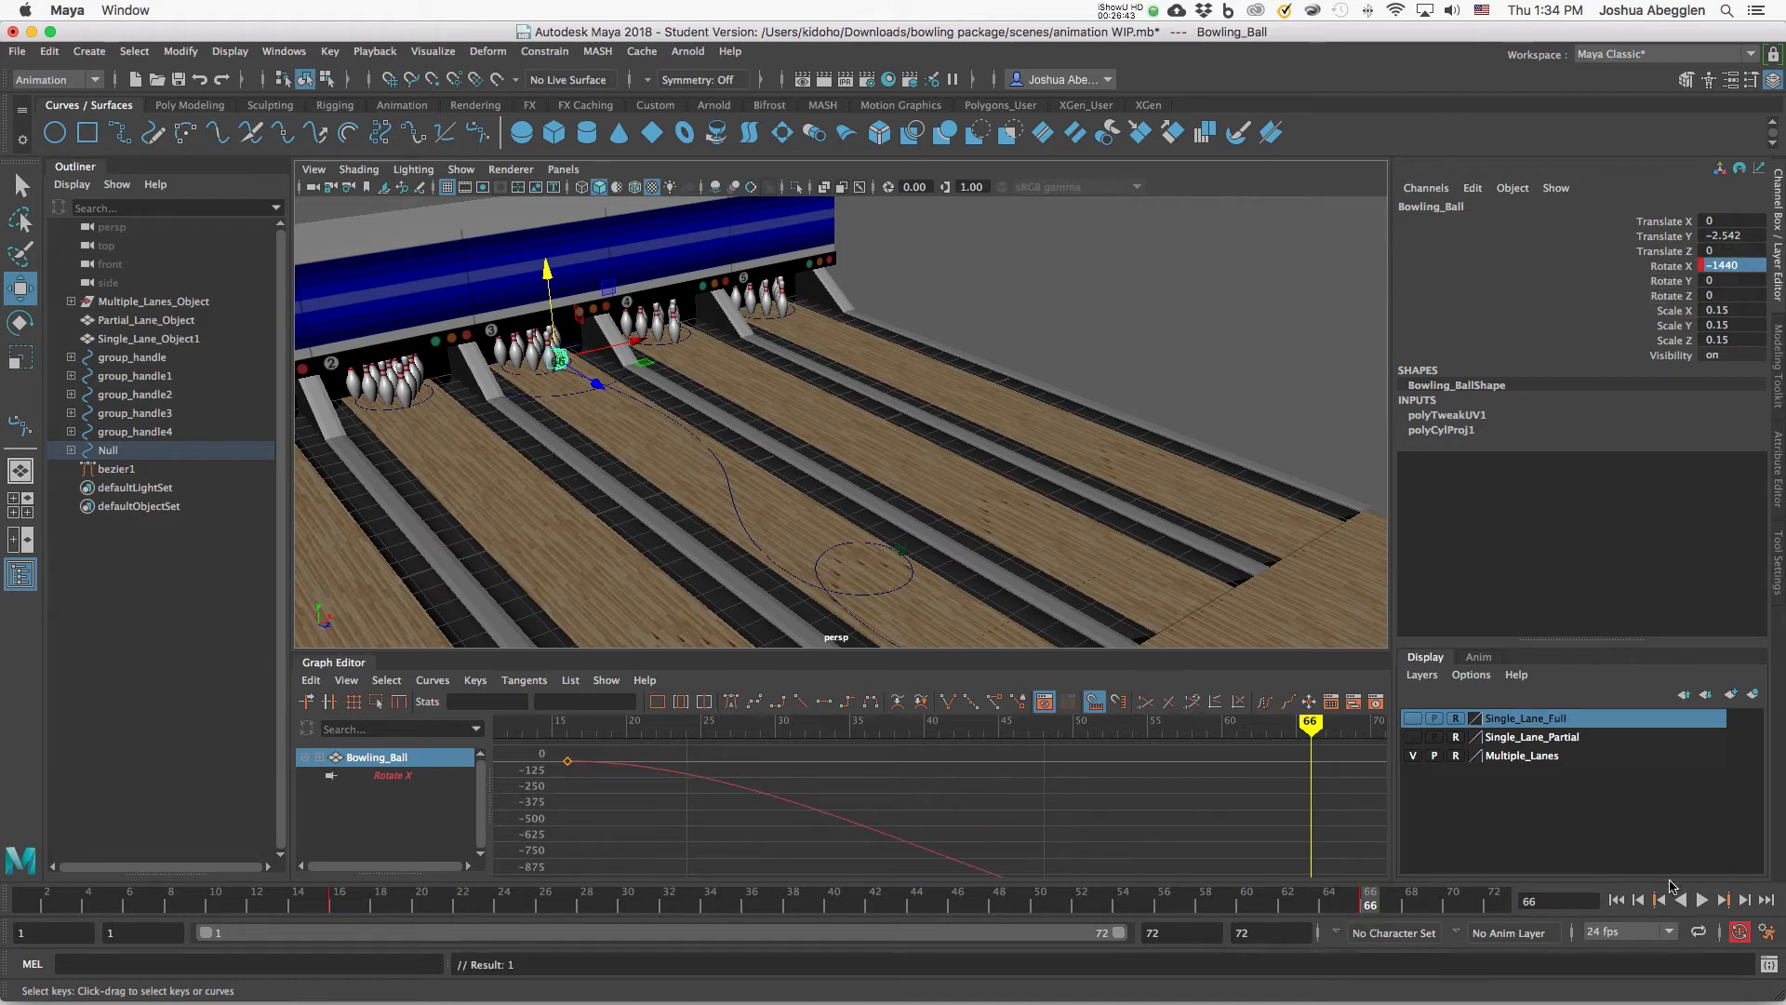
Play the animation from frame 1, view the lane closer, and scrub to frame 42 to check the faster roll.
click(1617, 900)
click(1708, 898)
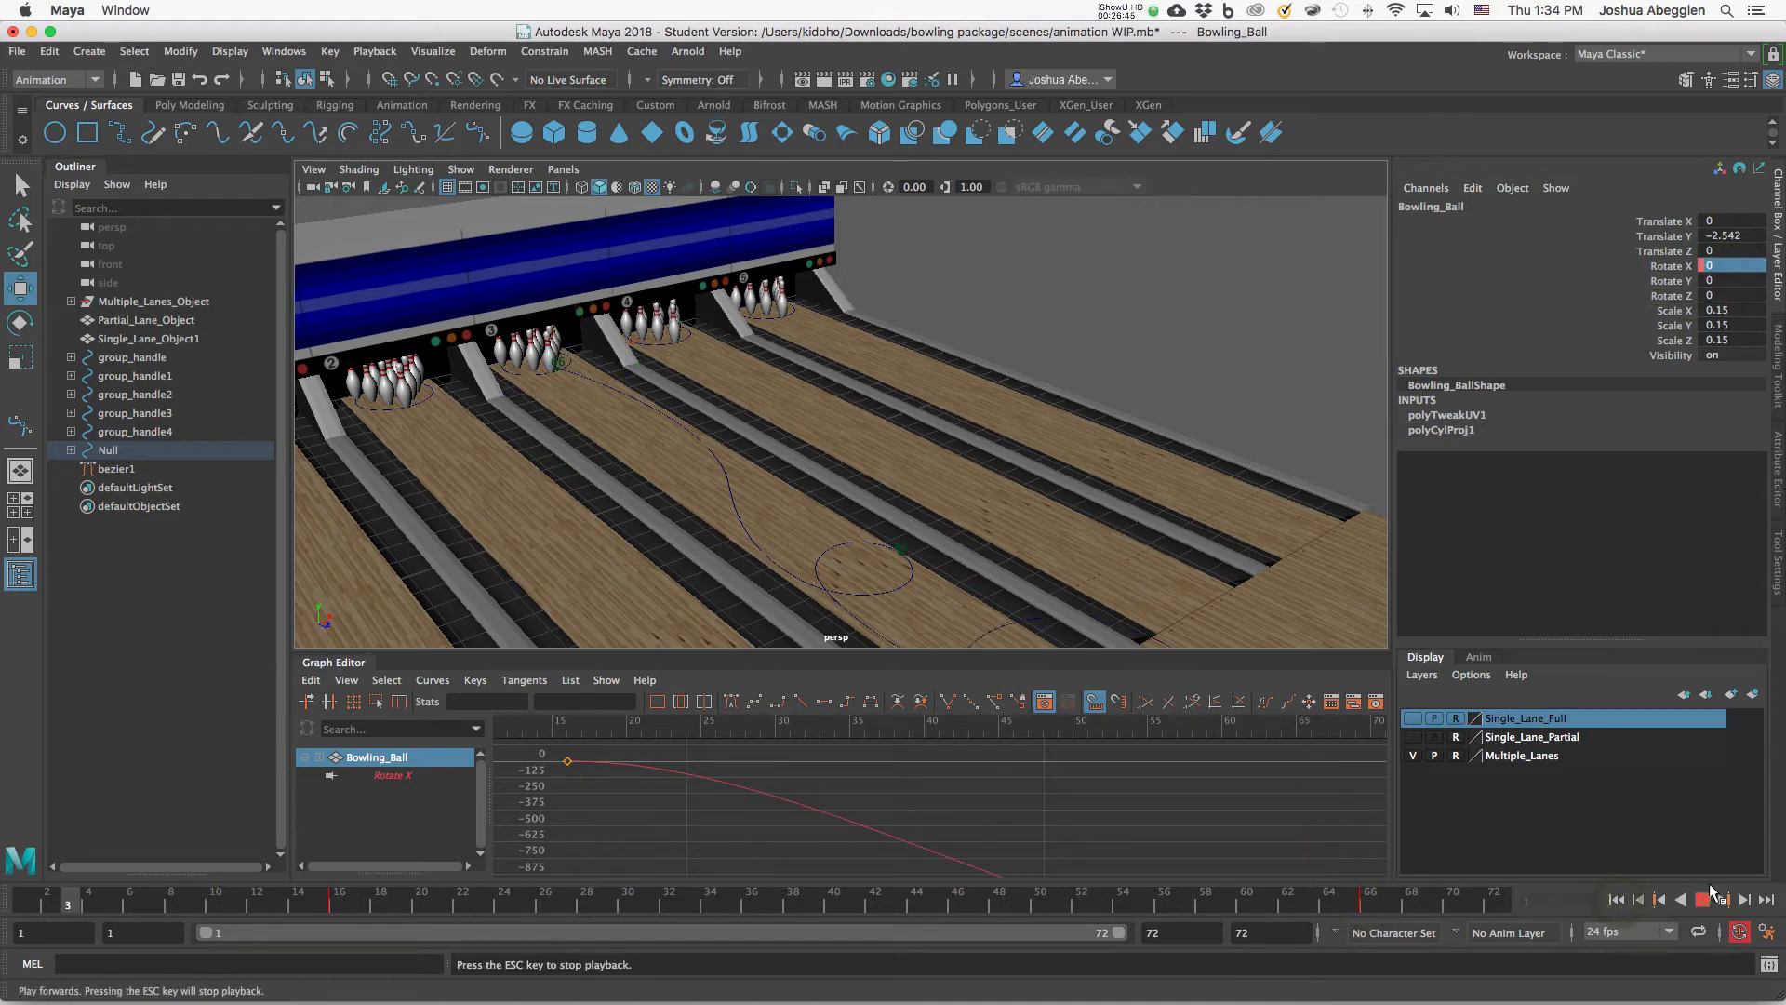
click(1351, 398)
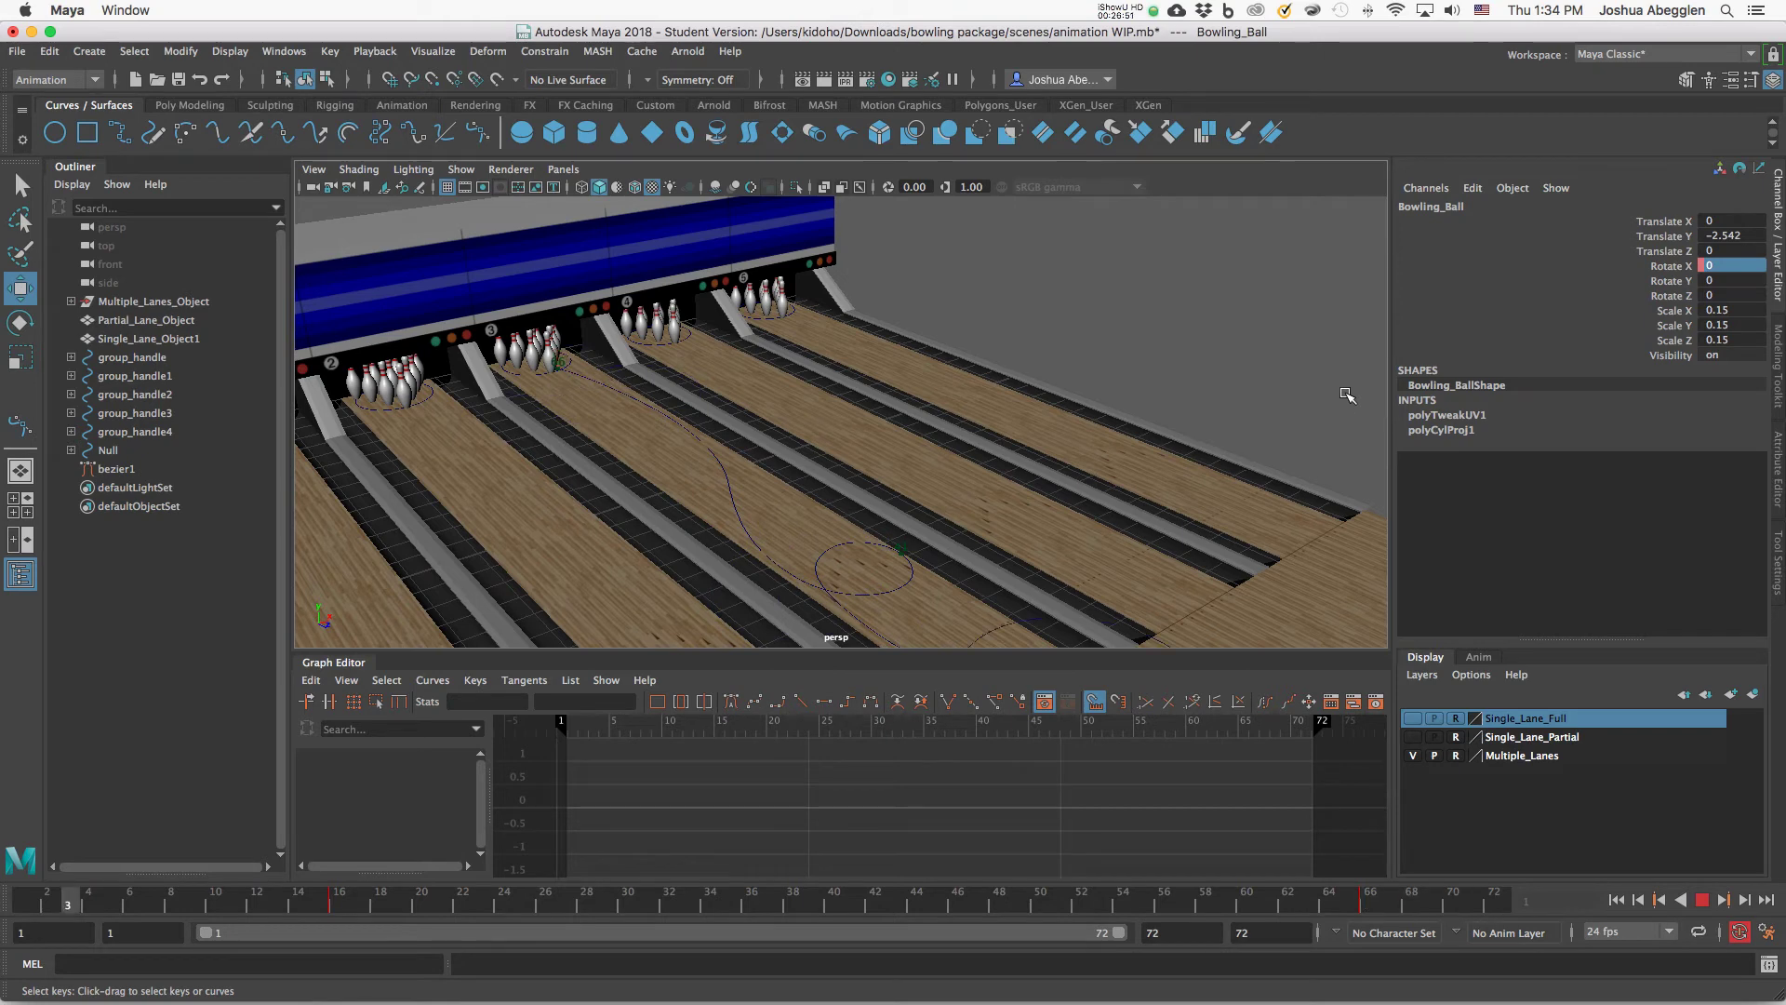
alt+right_drag(881, 431, 1096, 571)
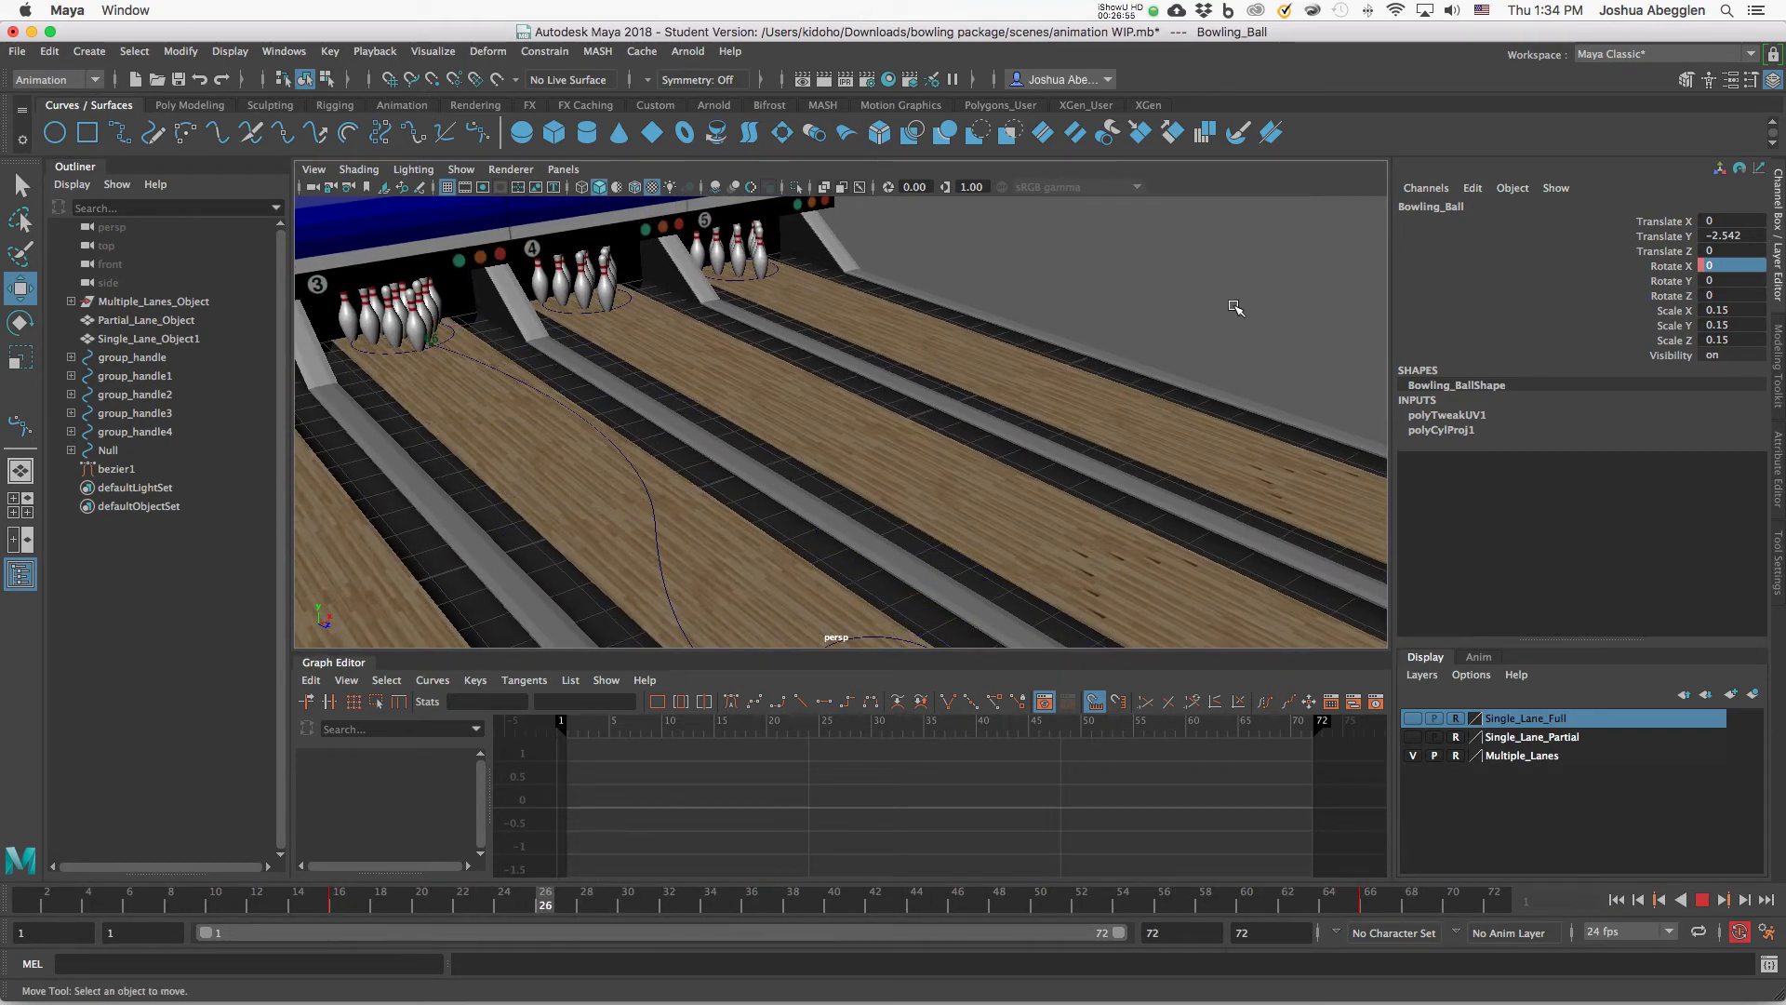
alt+middle_drag(1248, 298, 1166, 303)
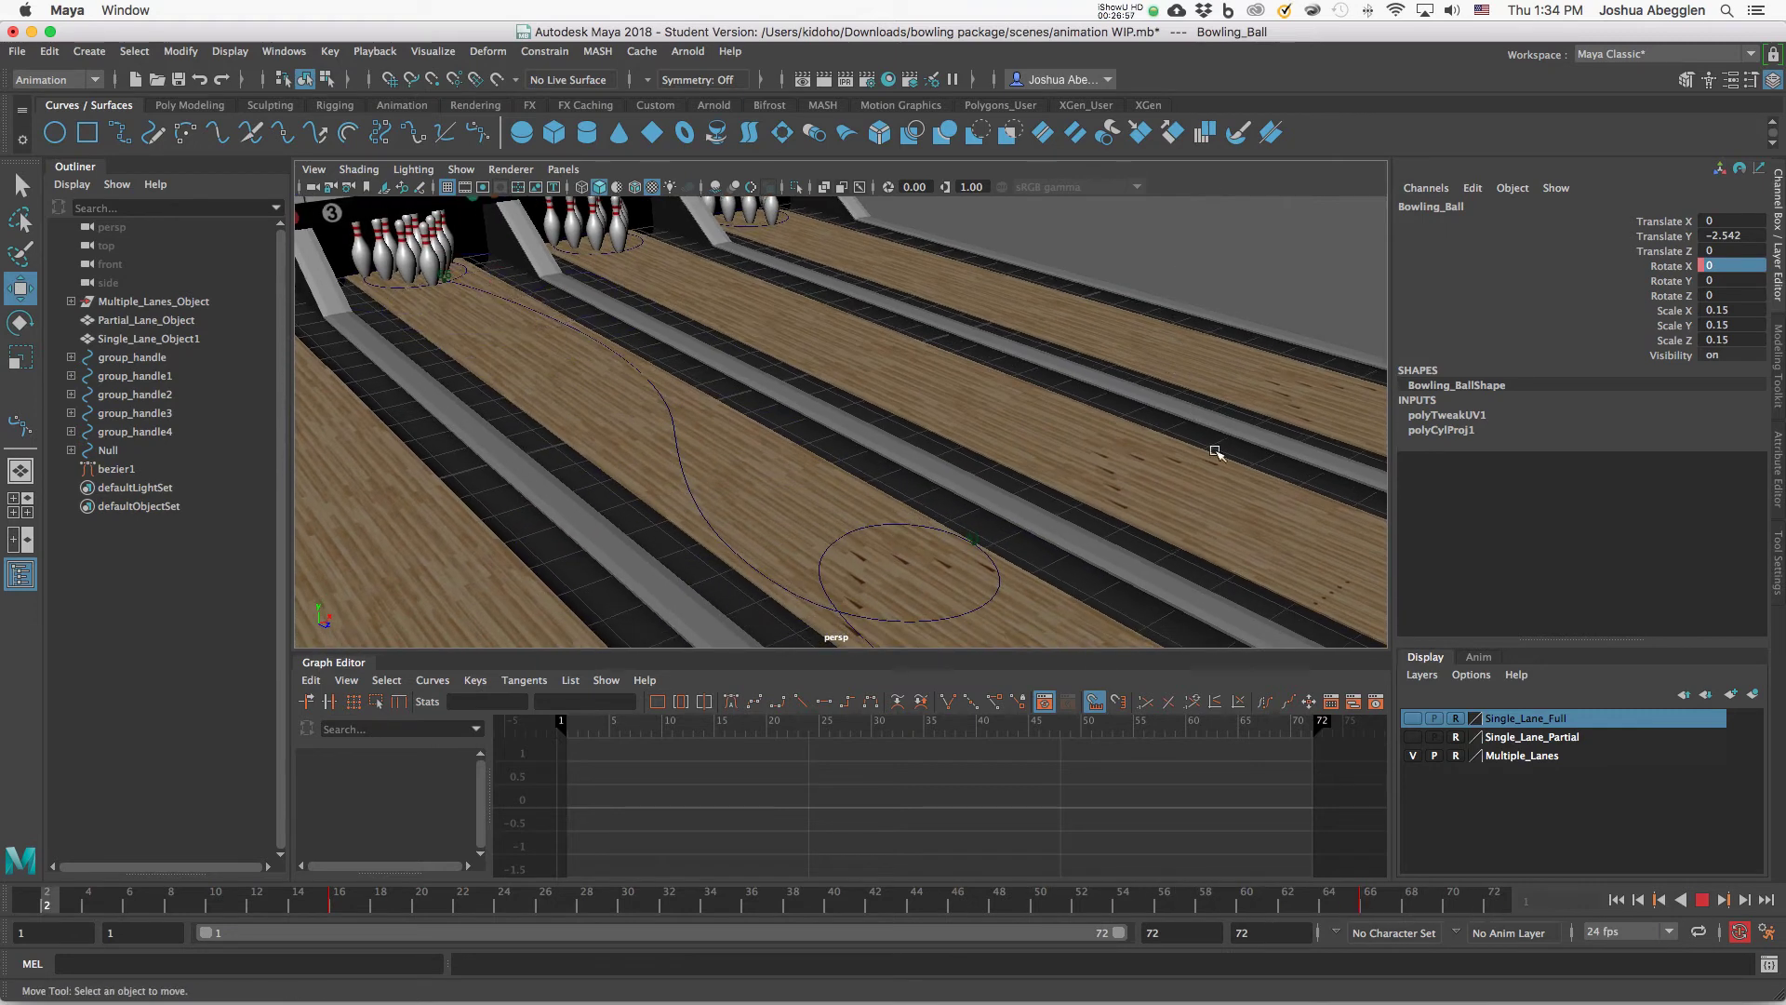
click(1216, 450)
drag(949, 909, 880, 923)
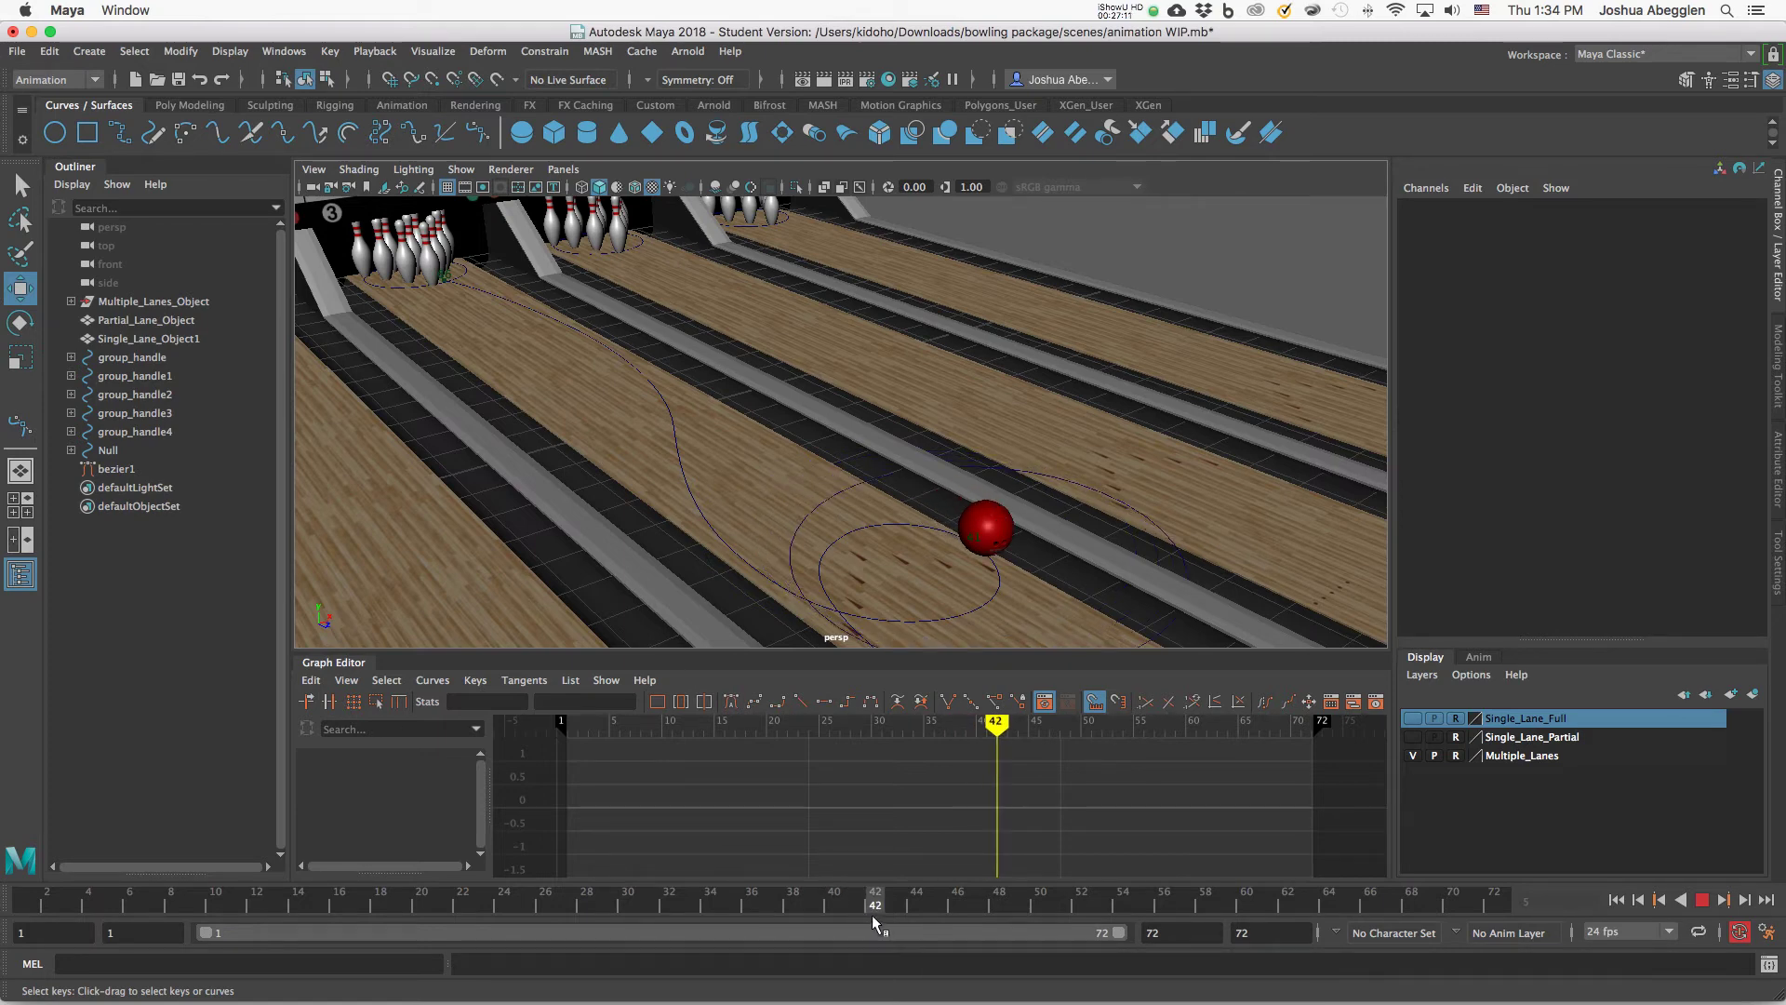
Select the Bowling_Ball and key its Rotate X channel at frame 41.
click(993, 516)
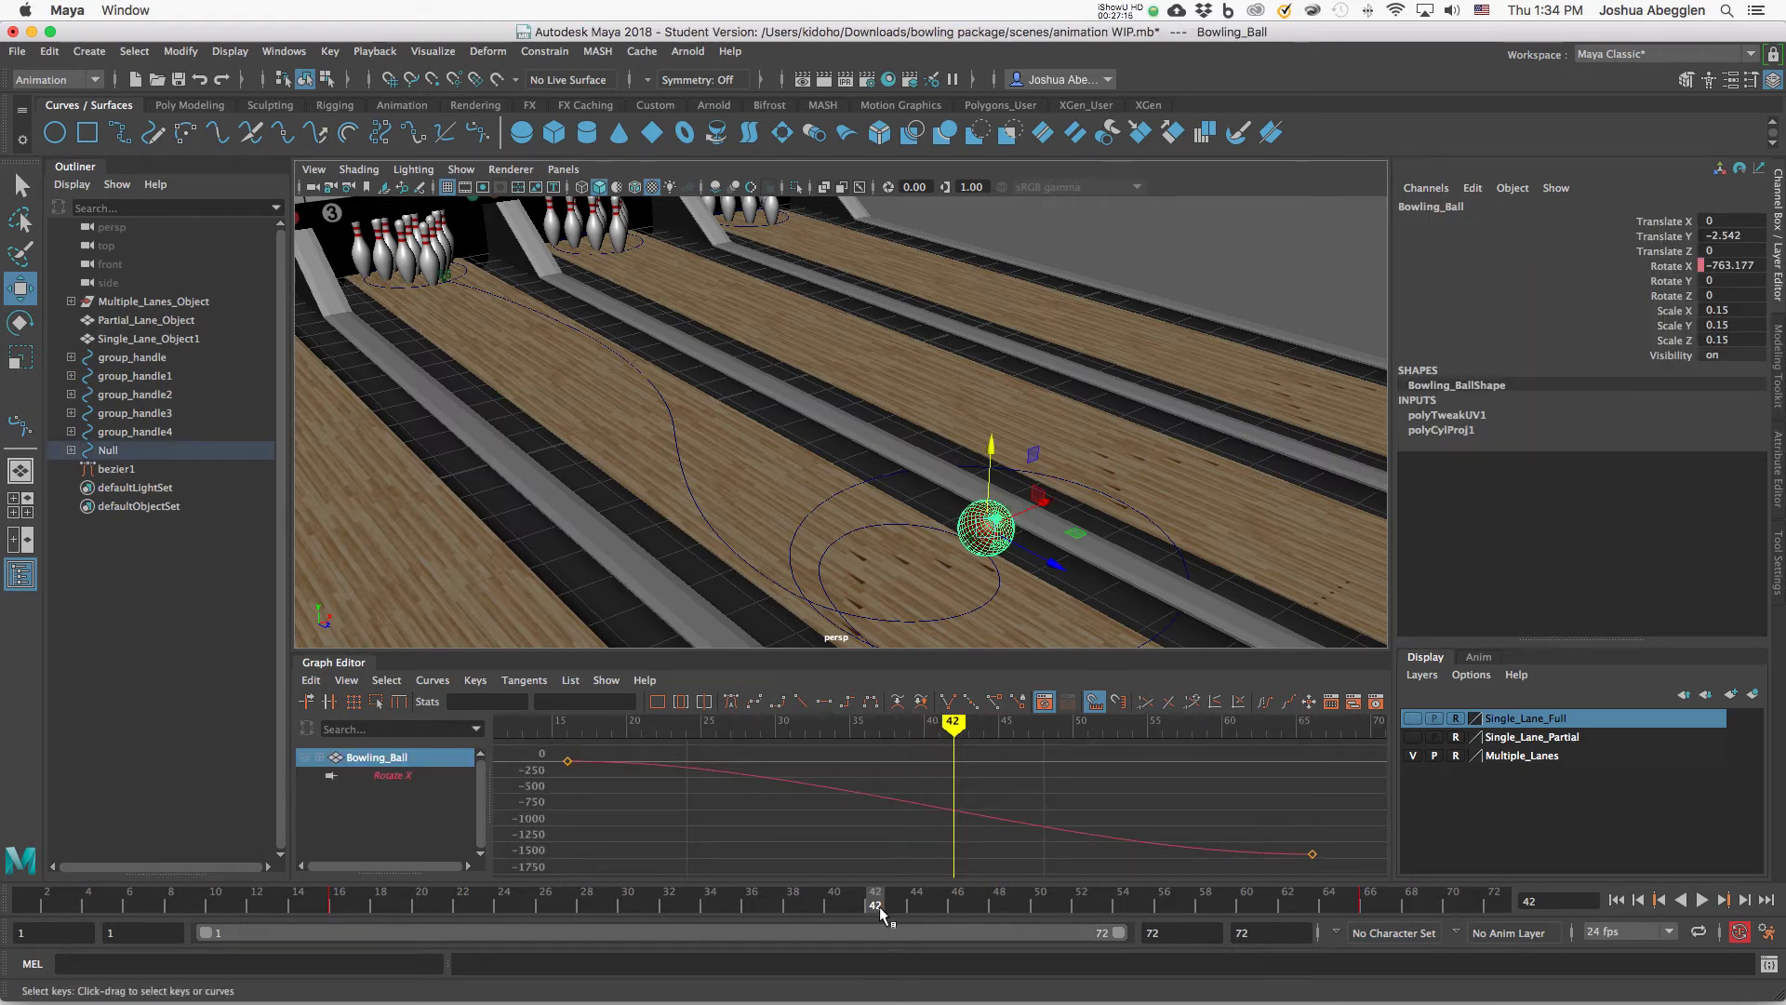
drag(882, 917, 852, 914)
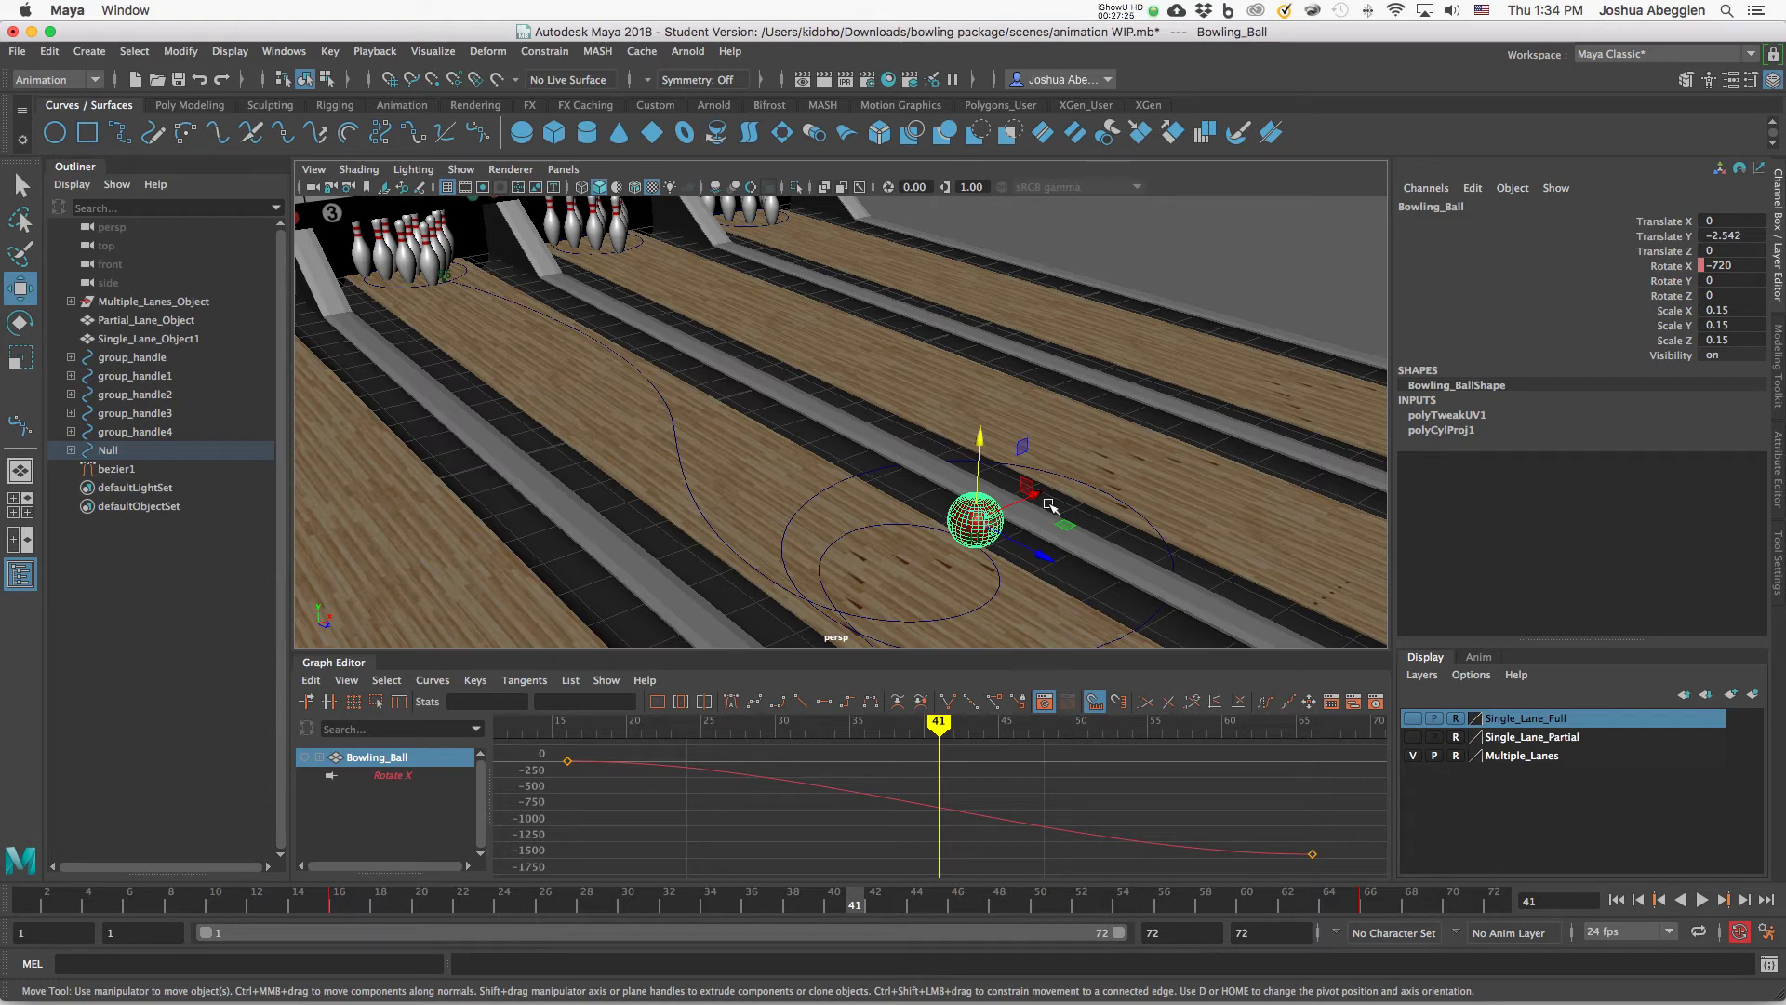
right_click(1674, 266)
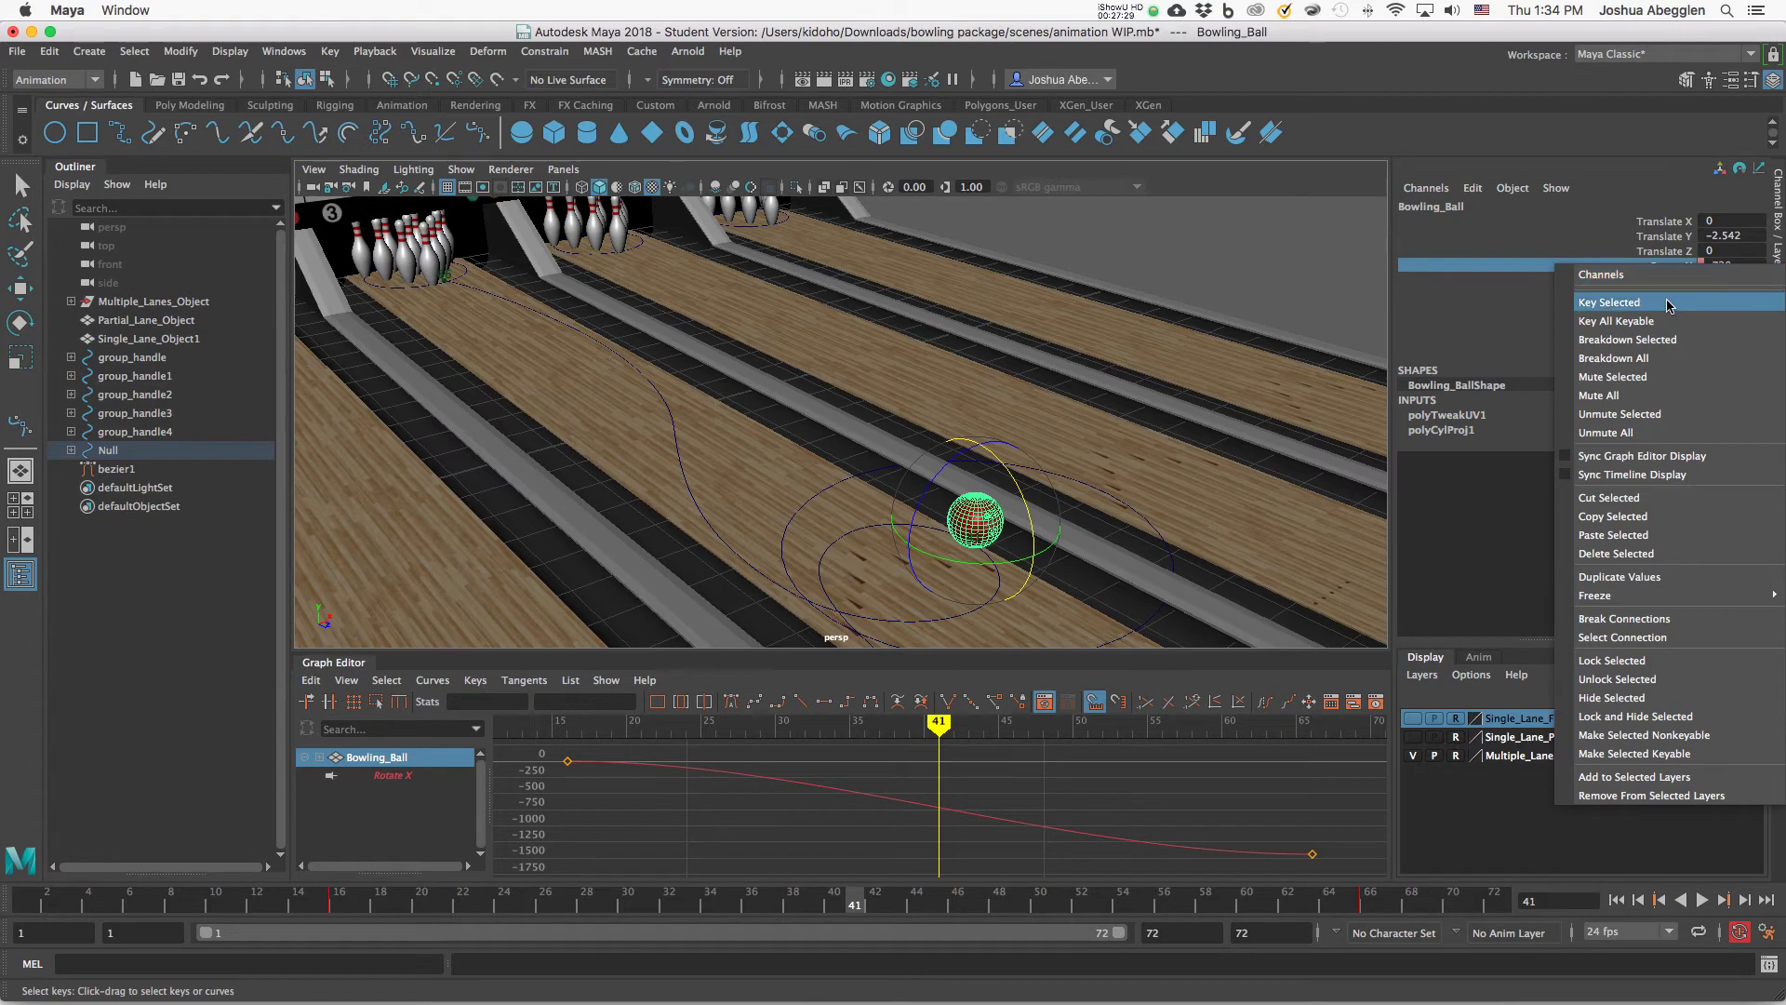
click(1667, 305)
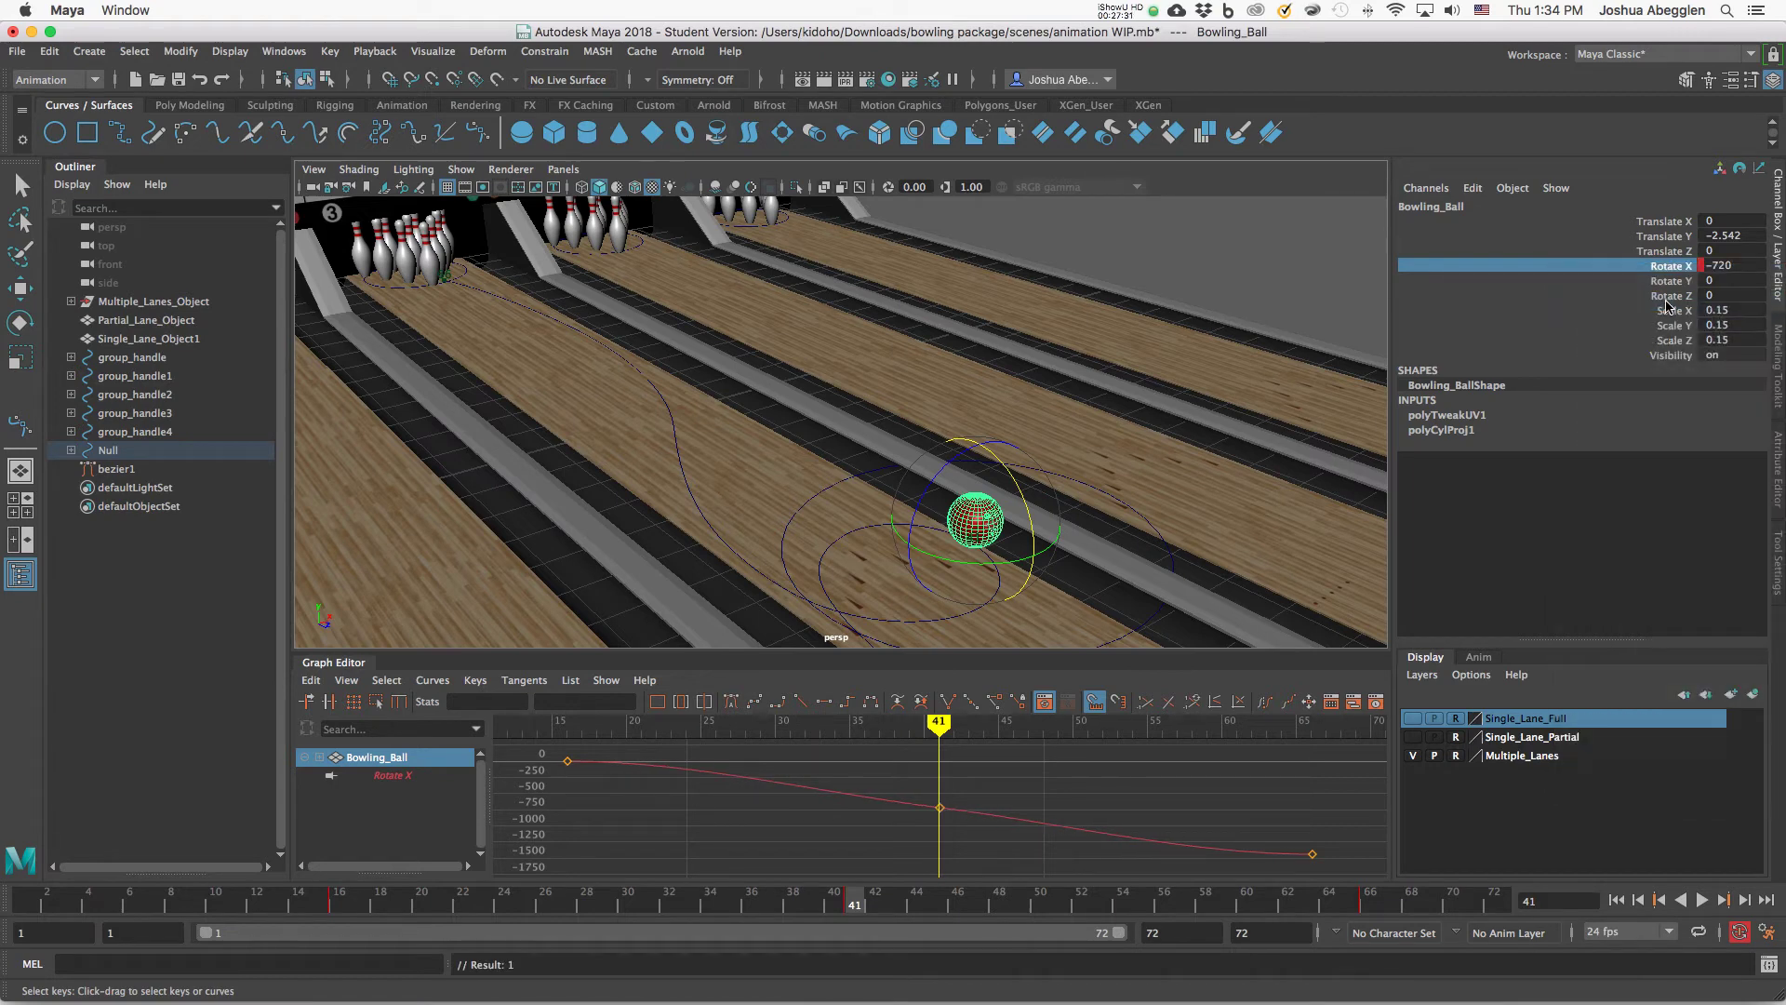
Flatten the Rotate X tangent at the frame 41 key and tilt the frame 66 tangent downward so the spin does not ease out.
click(940, 808)
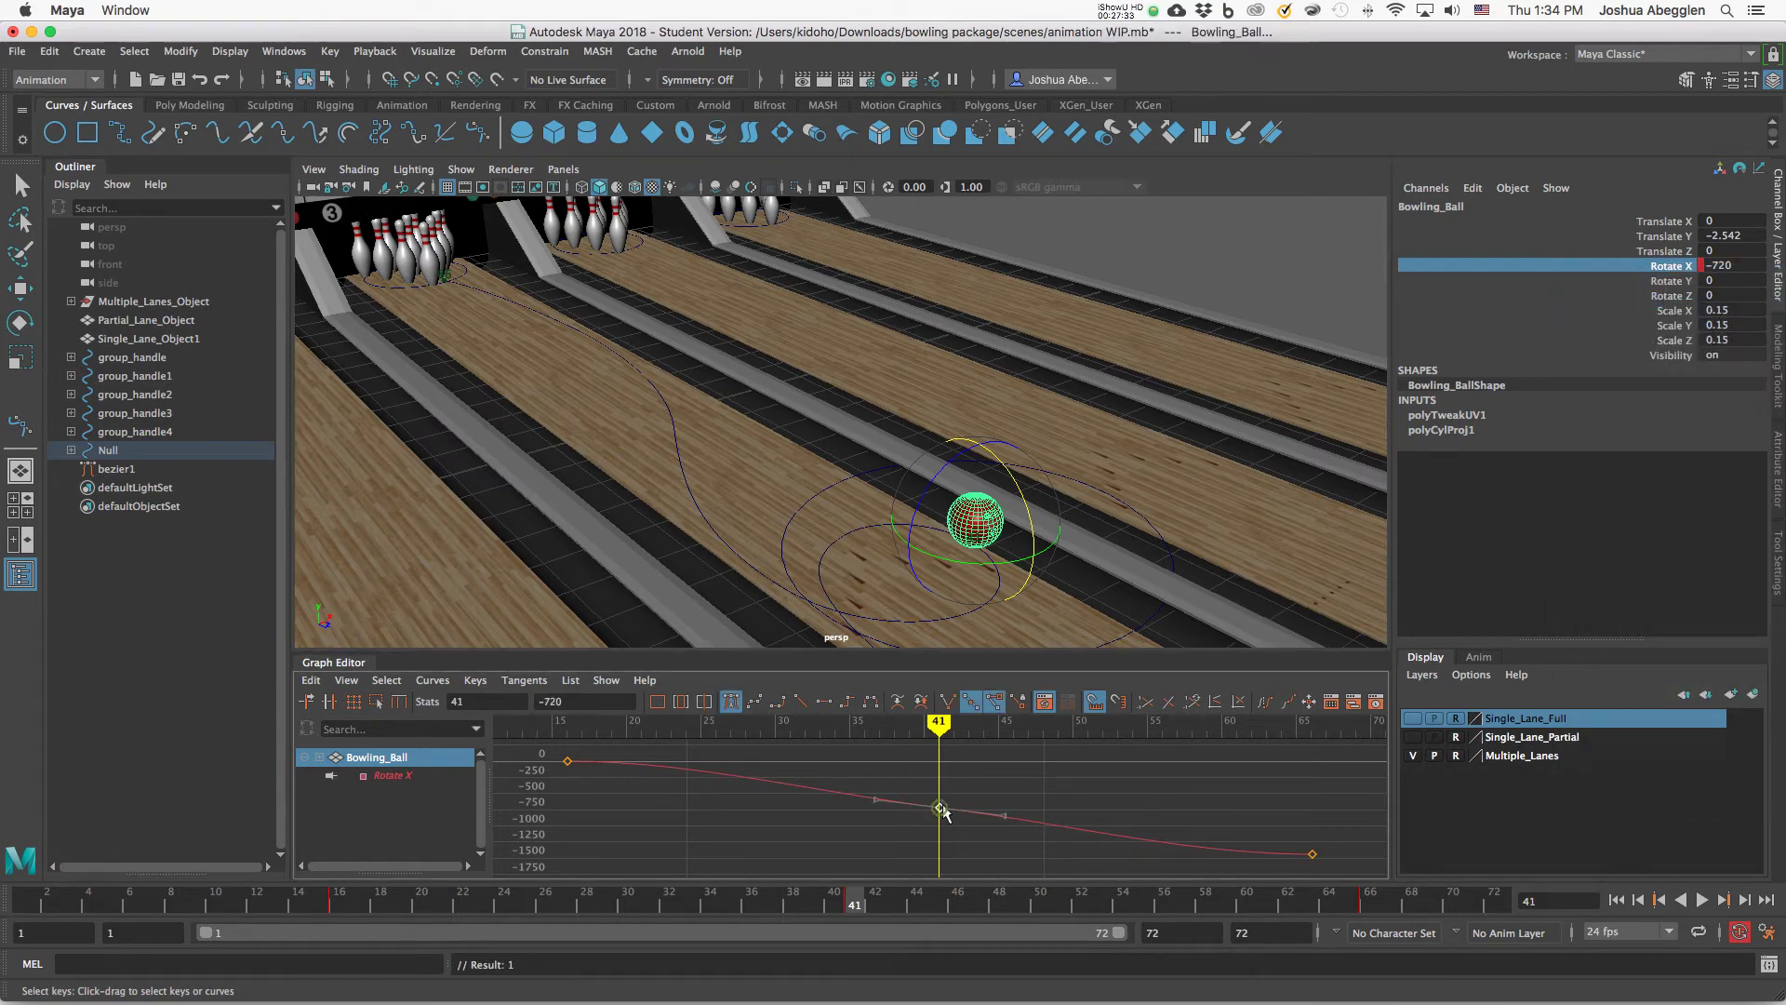
drag(1003, 818, 1004, 808)
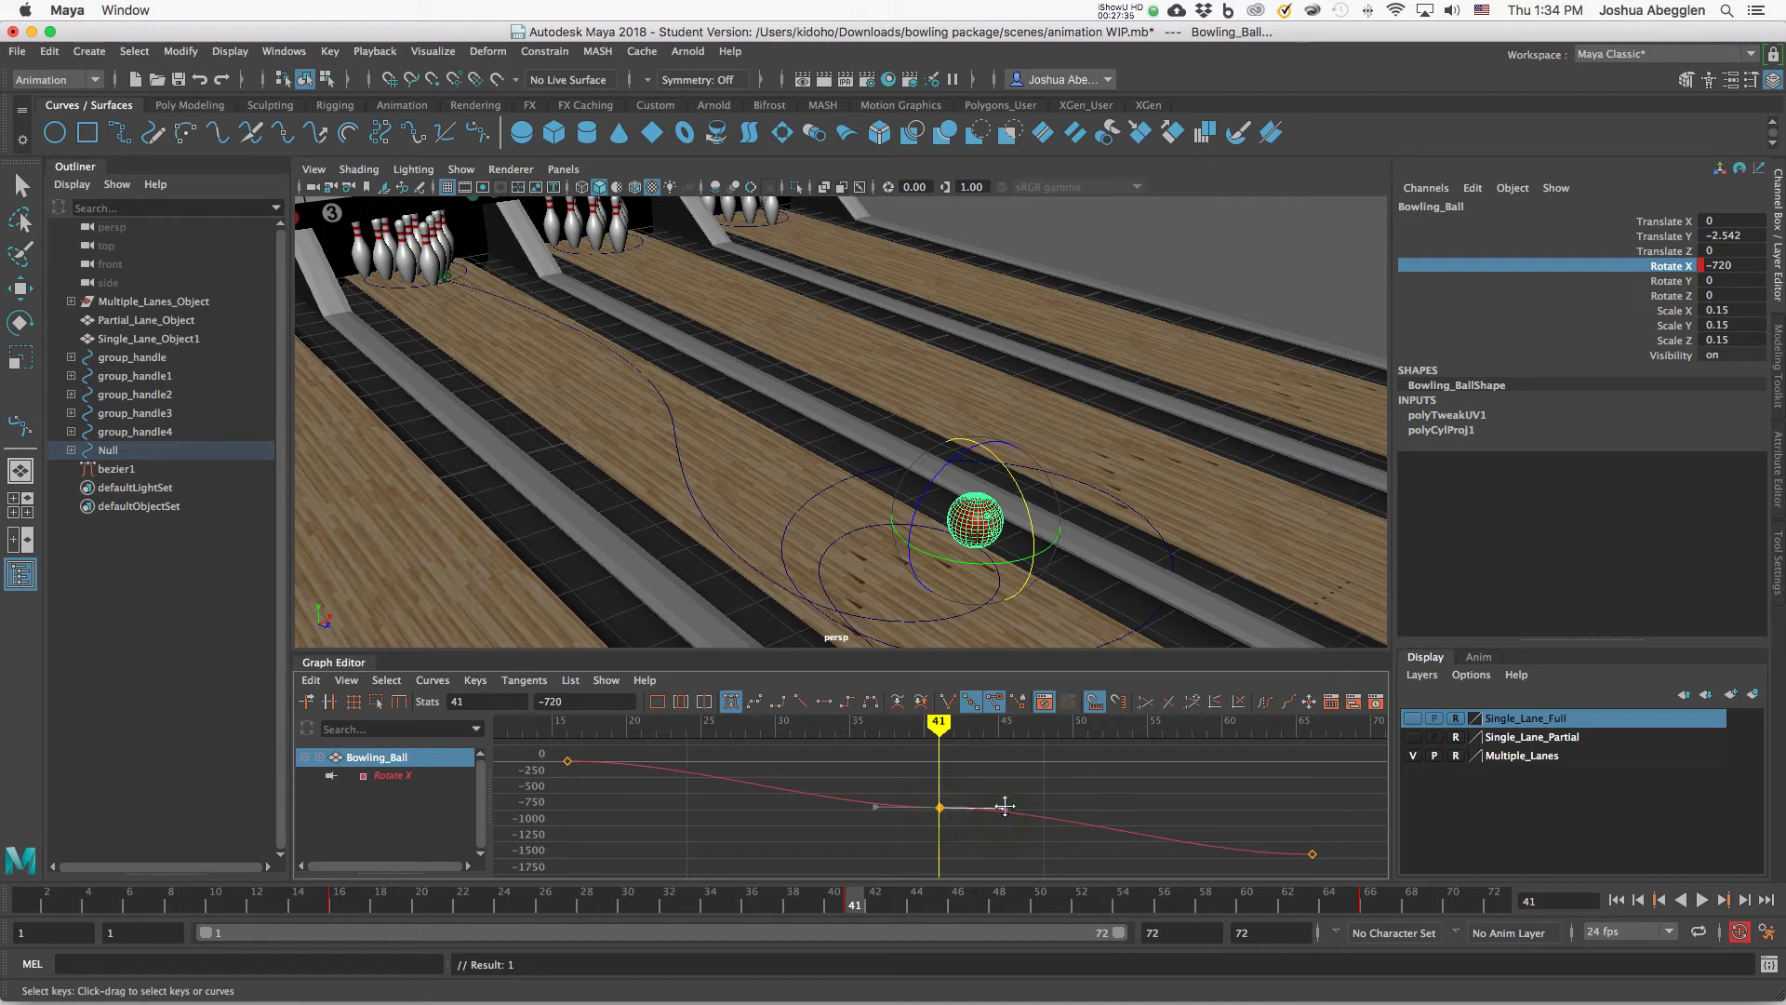
click(1310, 854)
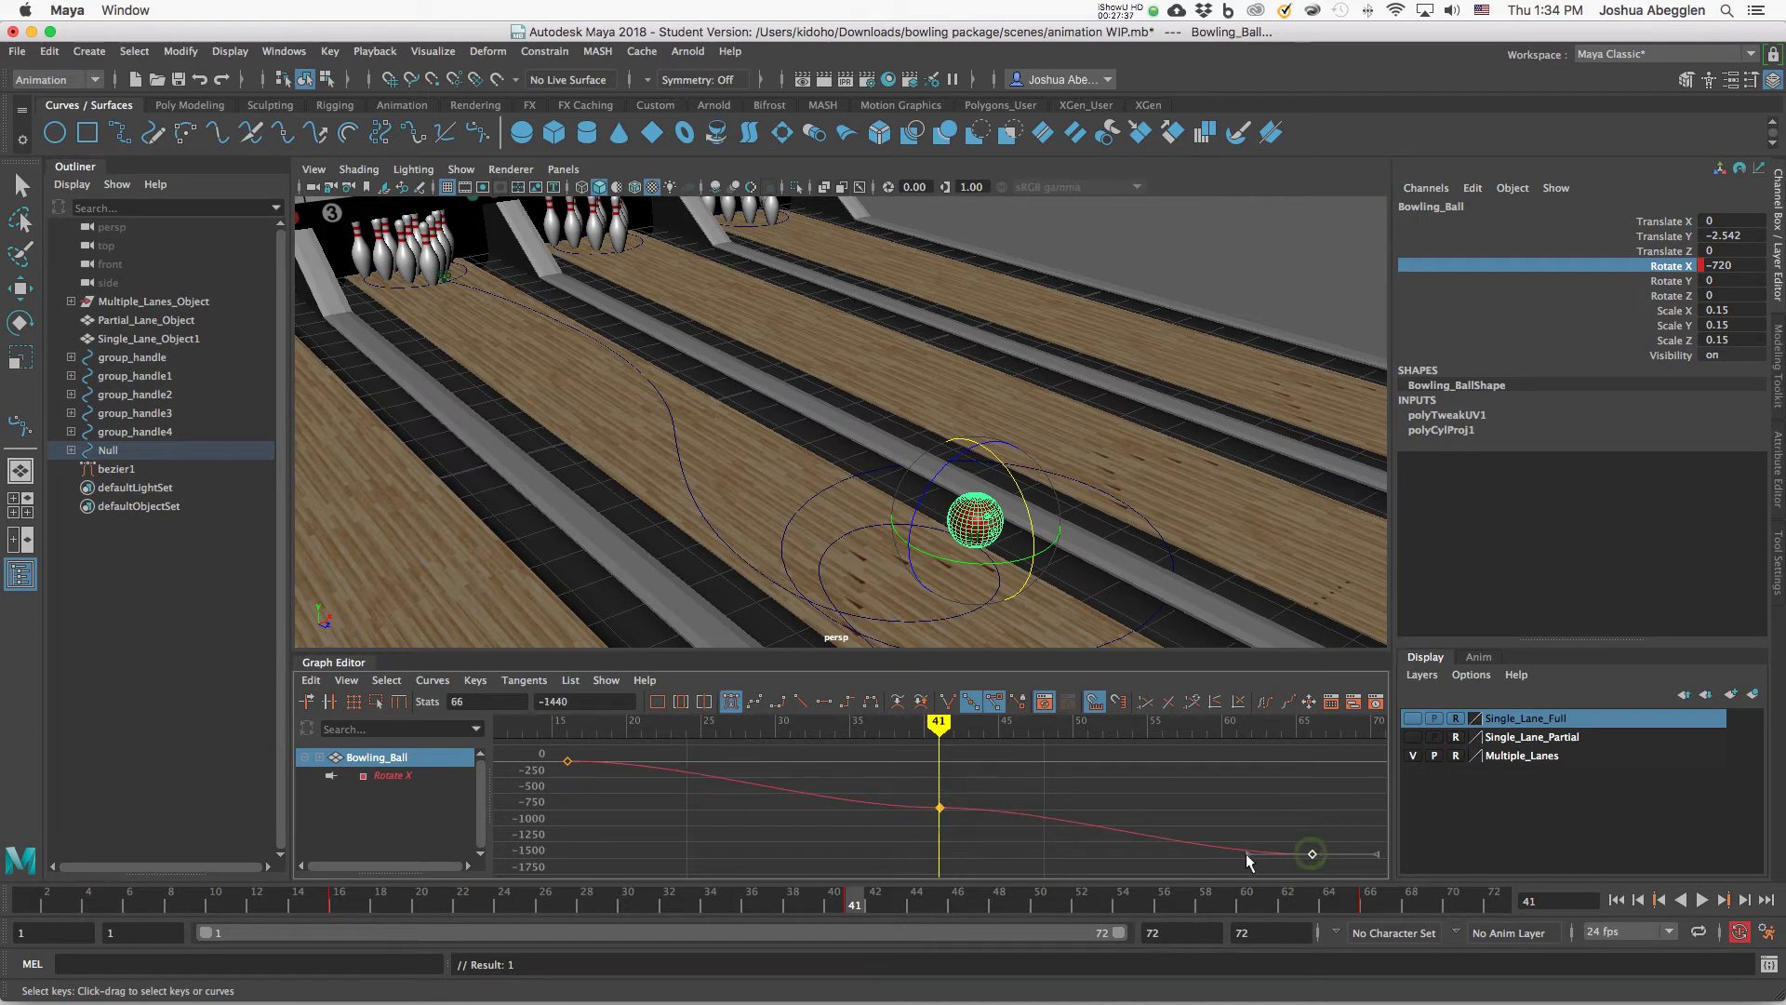
drag(1247, 854, 1248, 848)
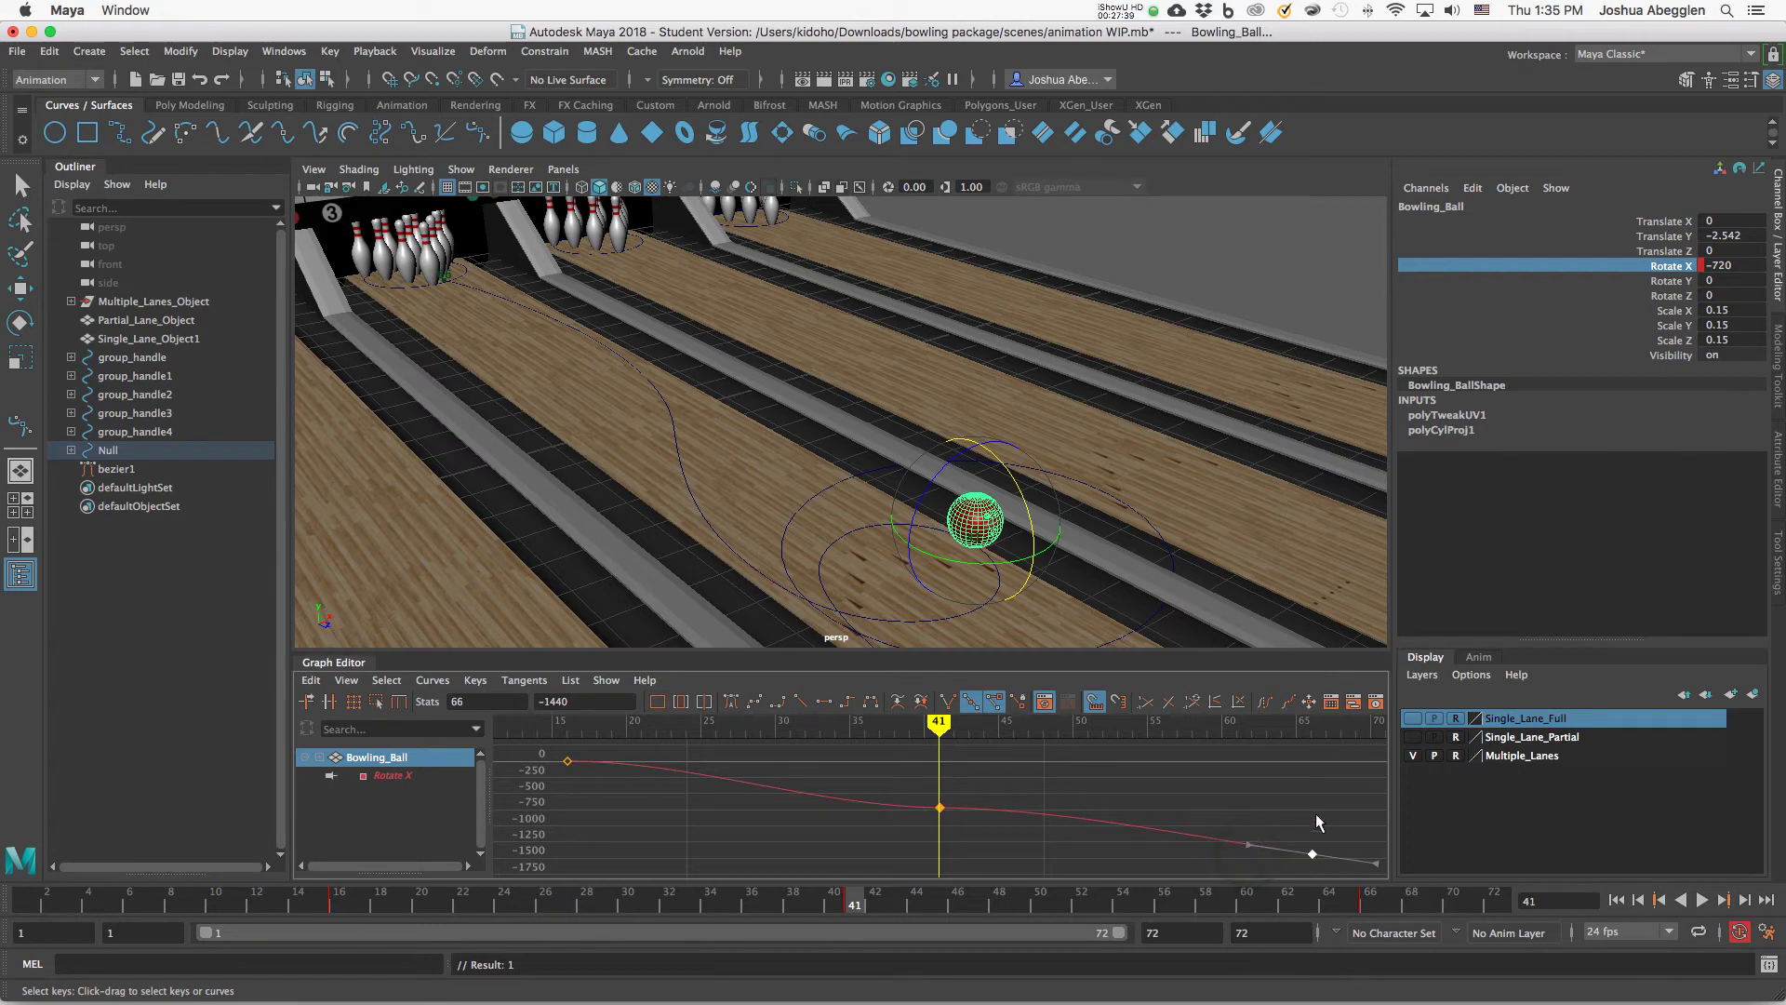
Play the animation with the ball deselected and scrub through its path to check the adjusted rotation curve.
click(1702, 900)
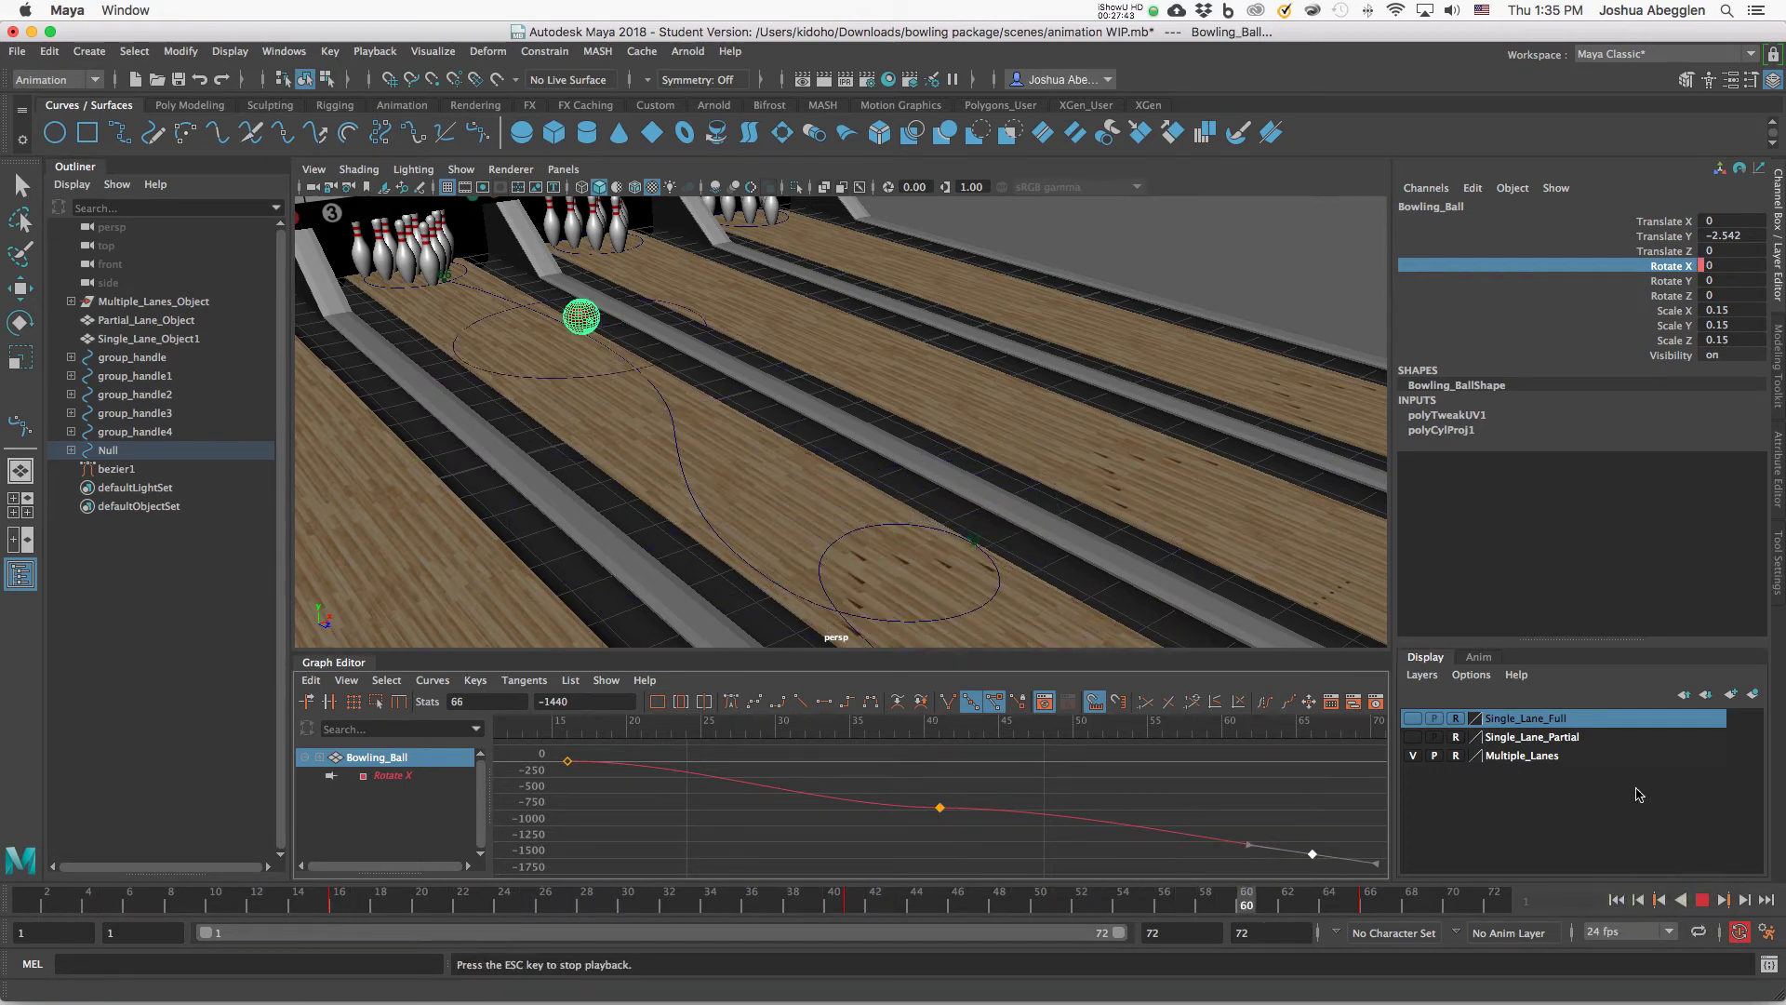
click(1328, 296)
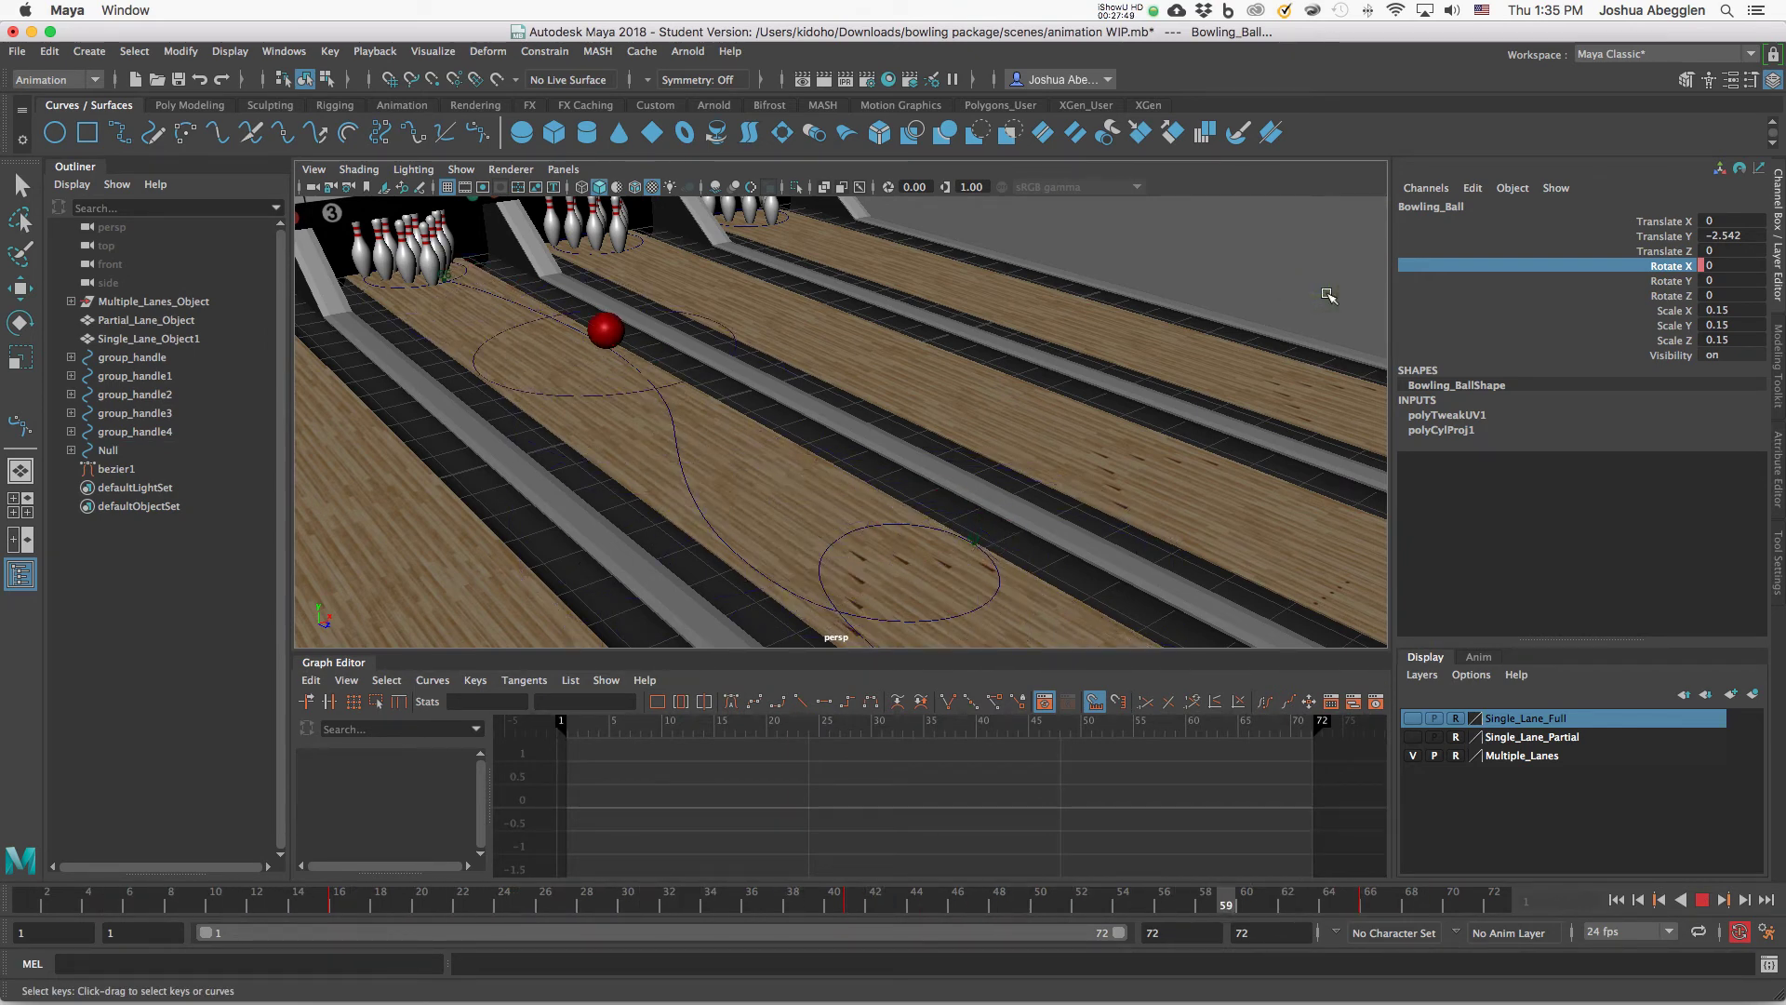
key(w)
click(1274, 269)
drag(626, 900, 1224, 893)
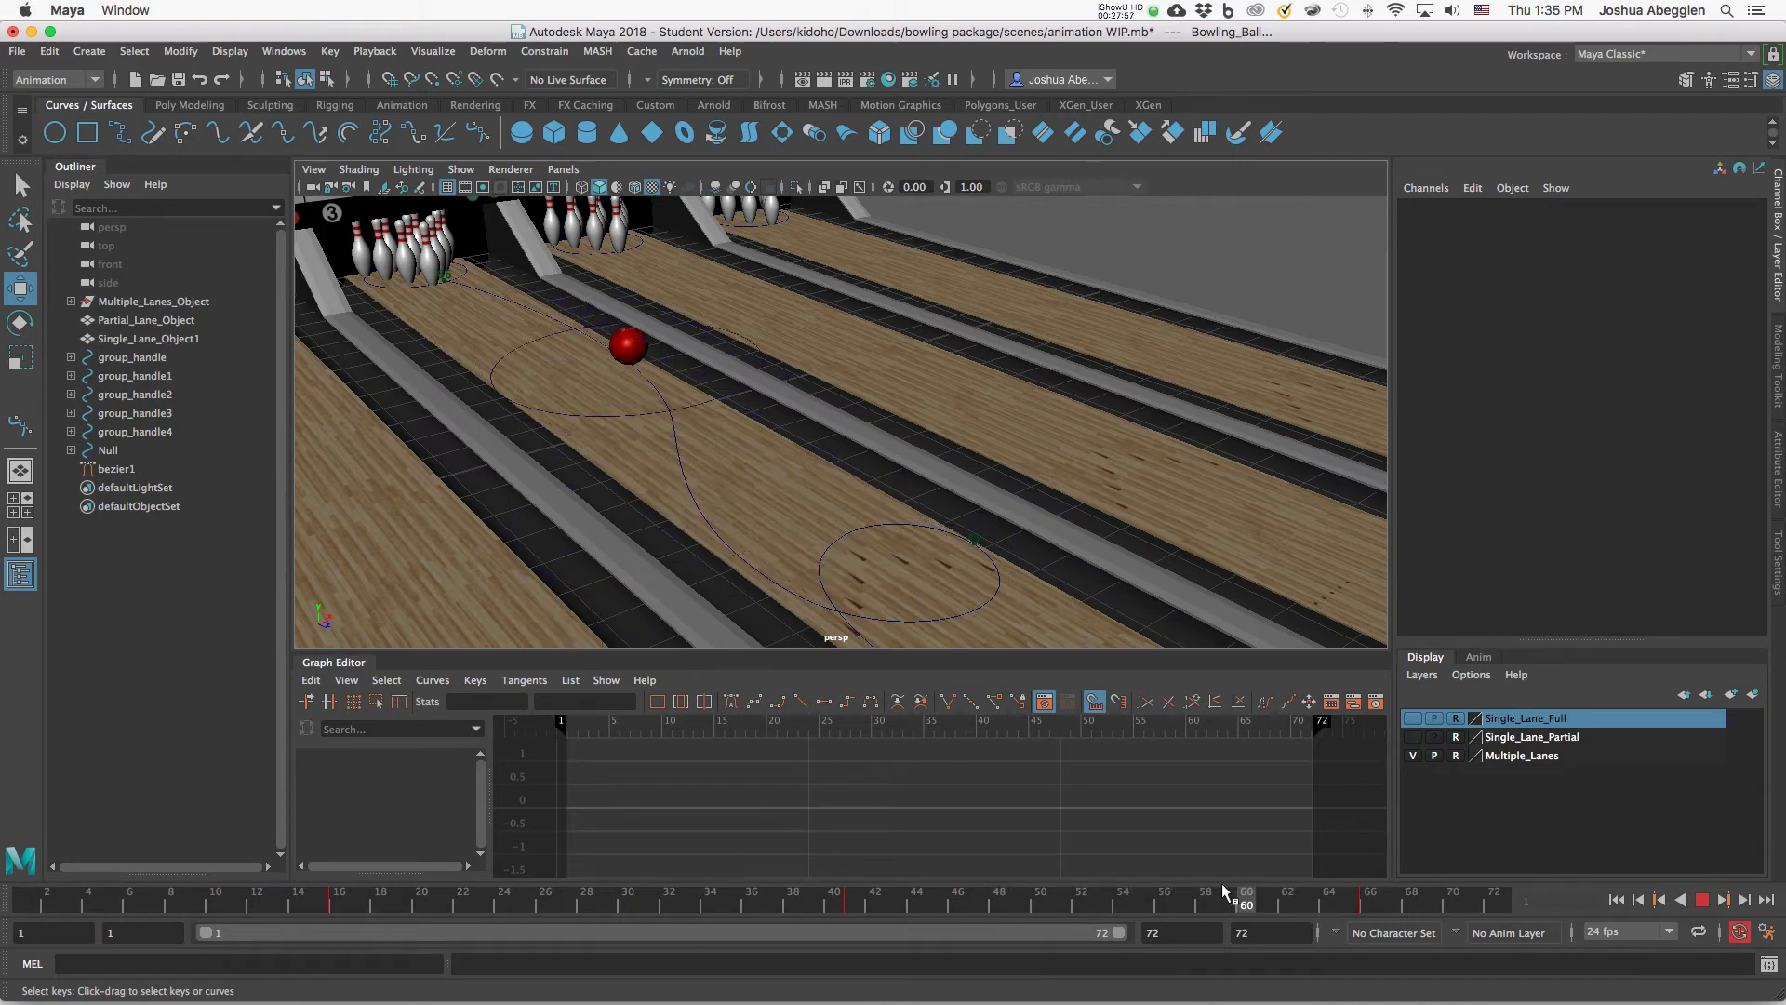
key(alt+v)
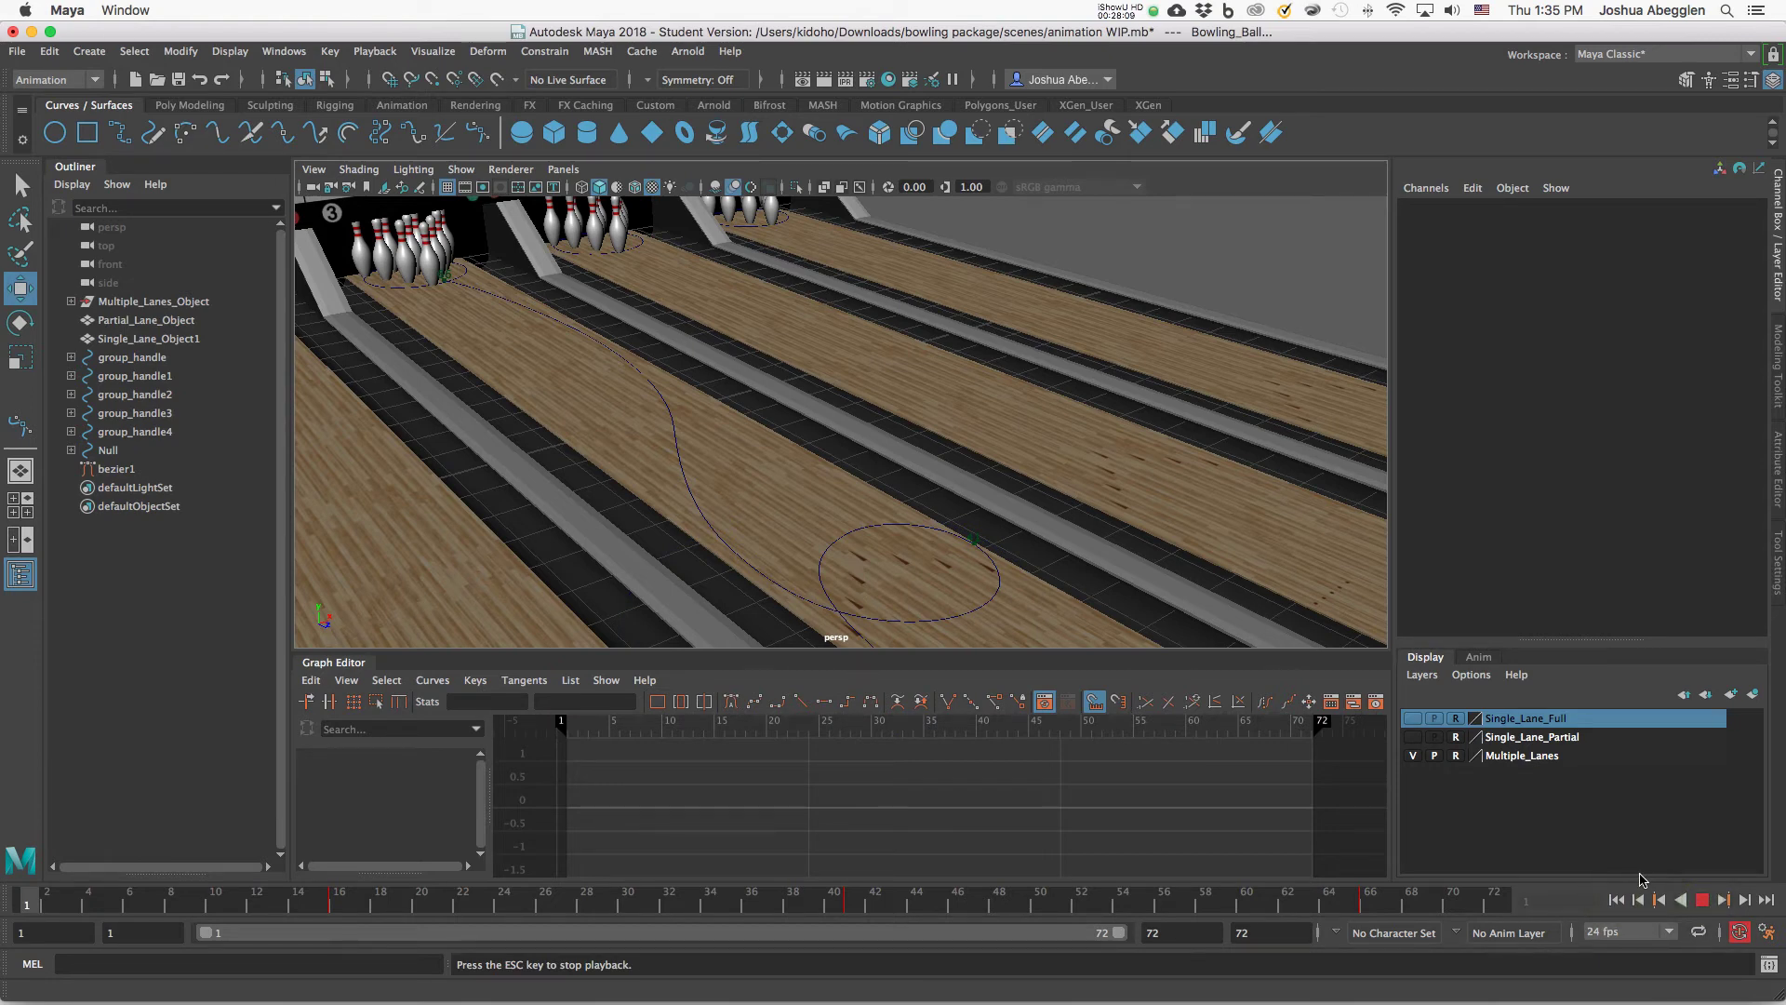
Scrub around frames 34 to 39 and replay from frame 1 to inspect the ball's motion blur.
drag(817, 904, 819, 919)
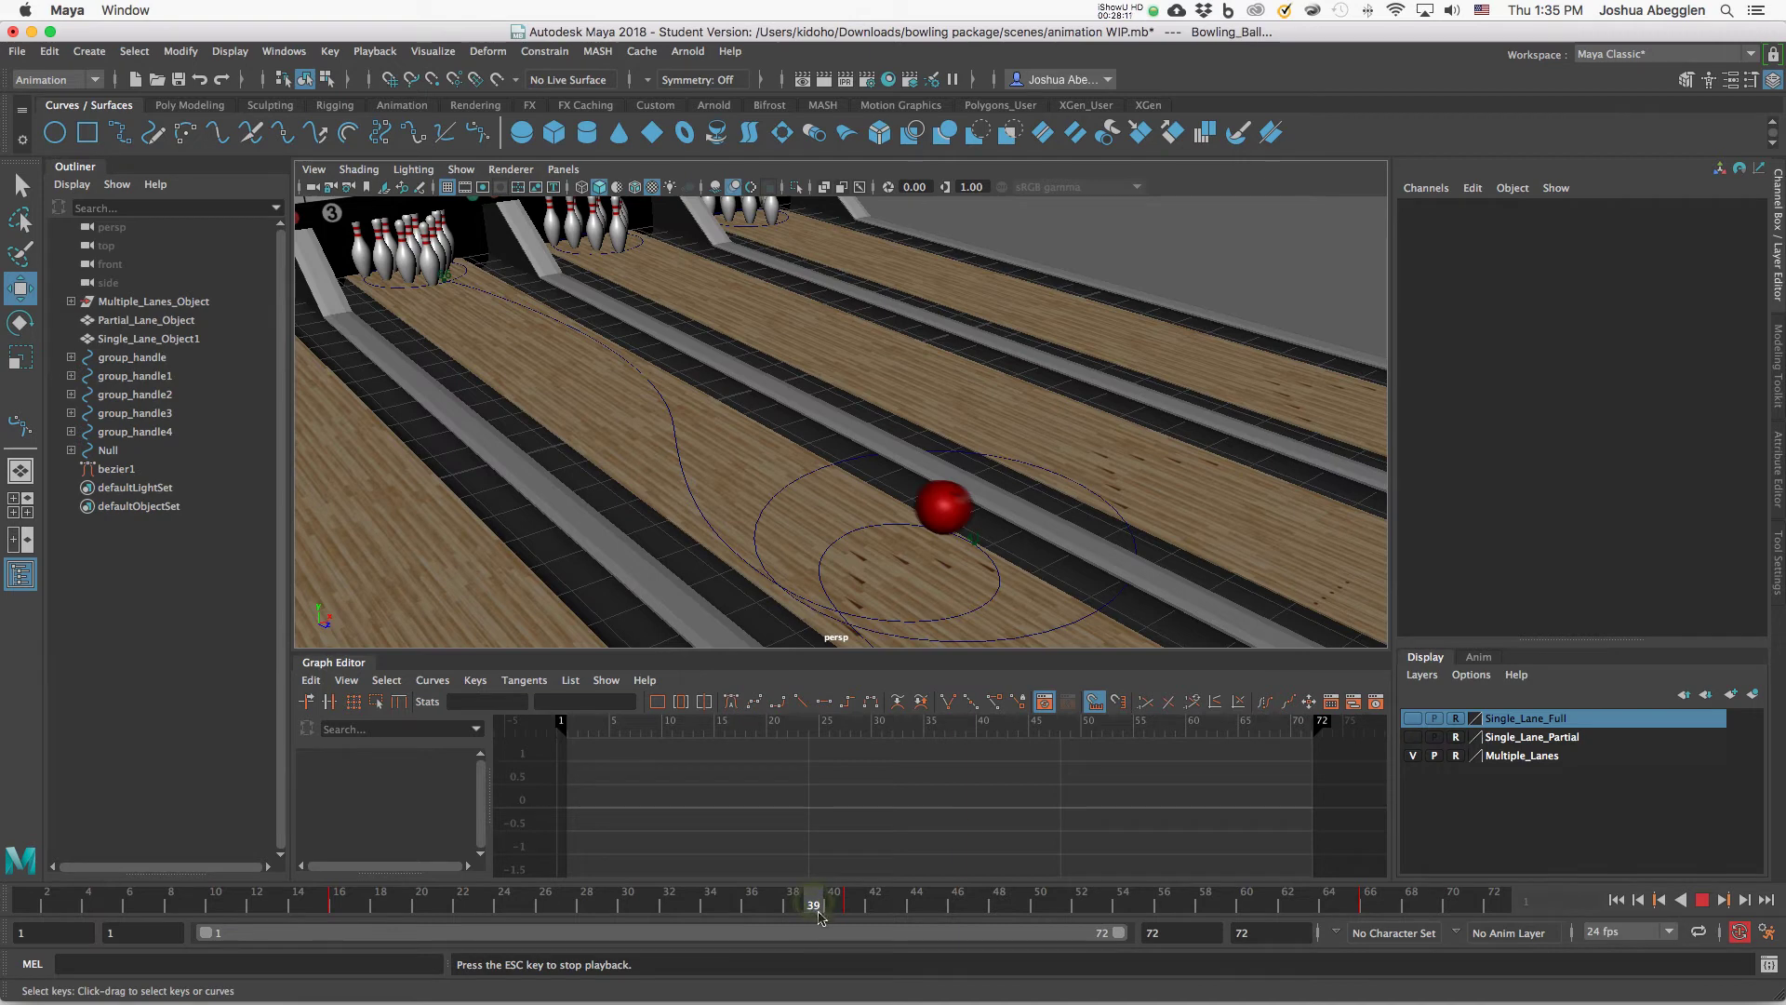
click(849, 550)
click(790, 907)
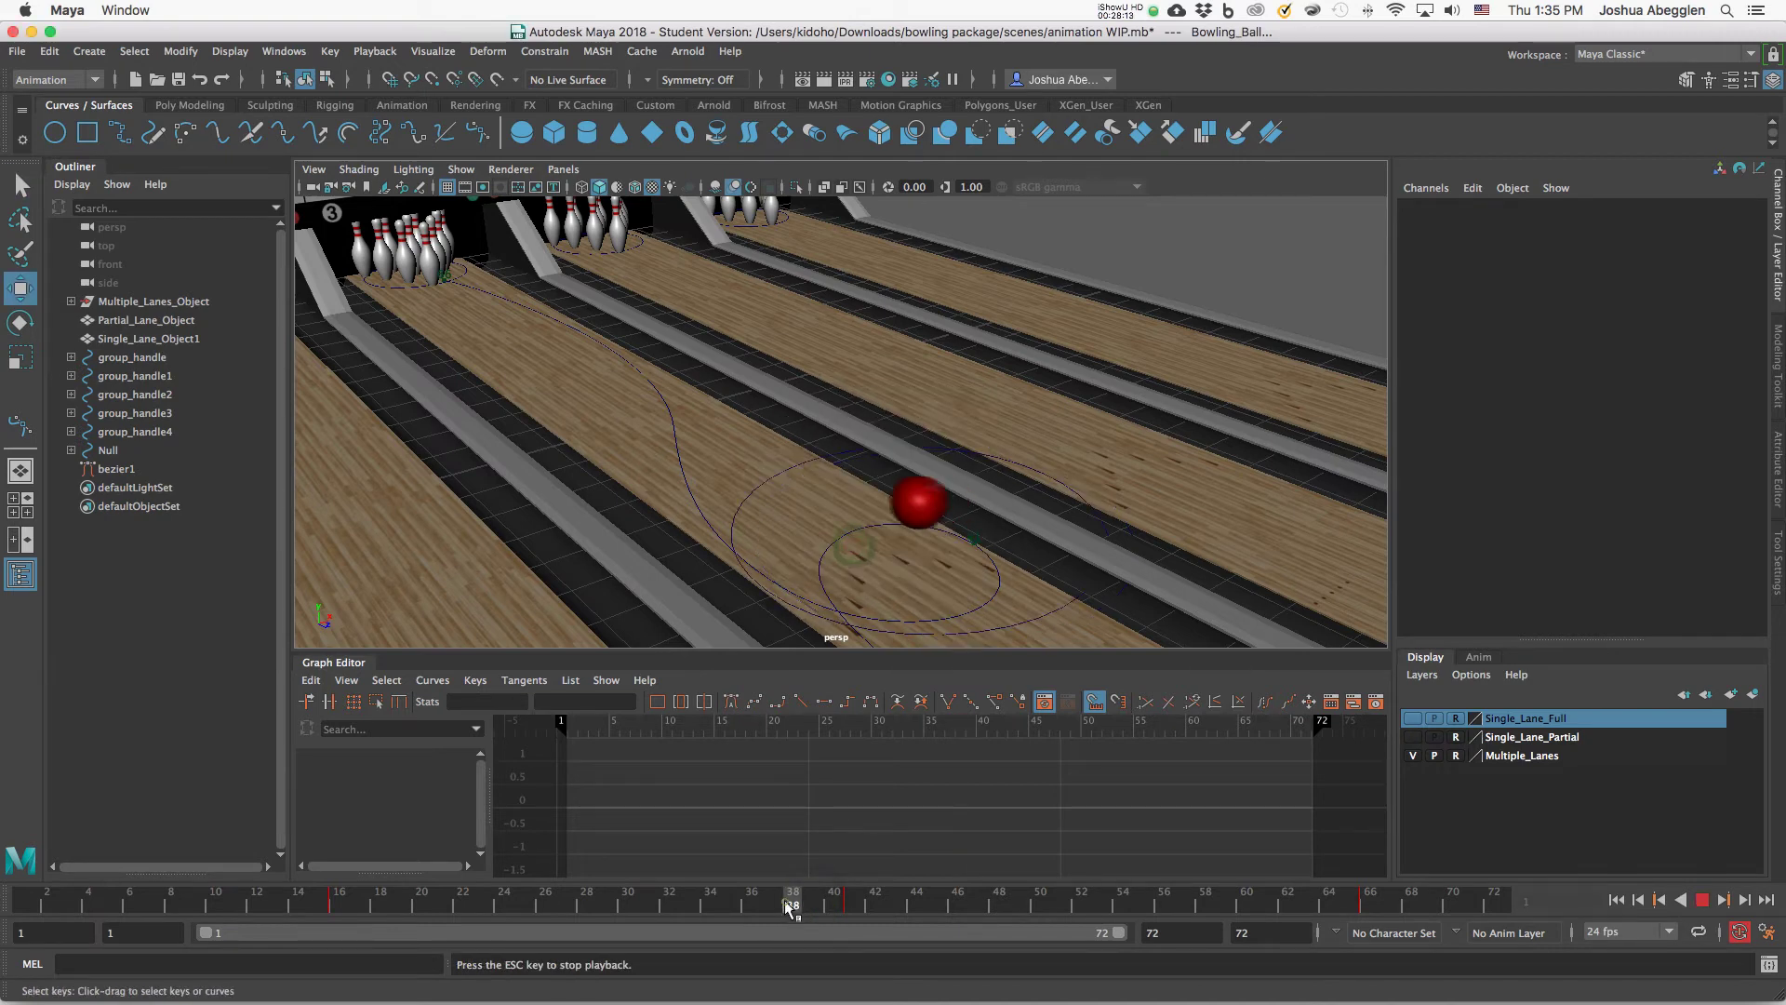
click(1704, 900)
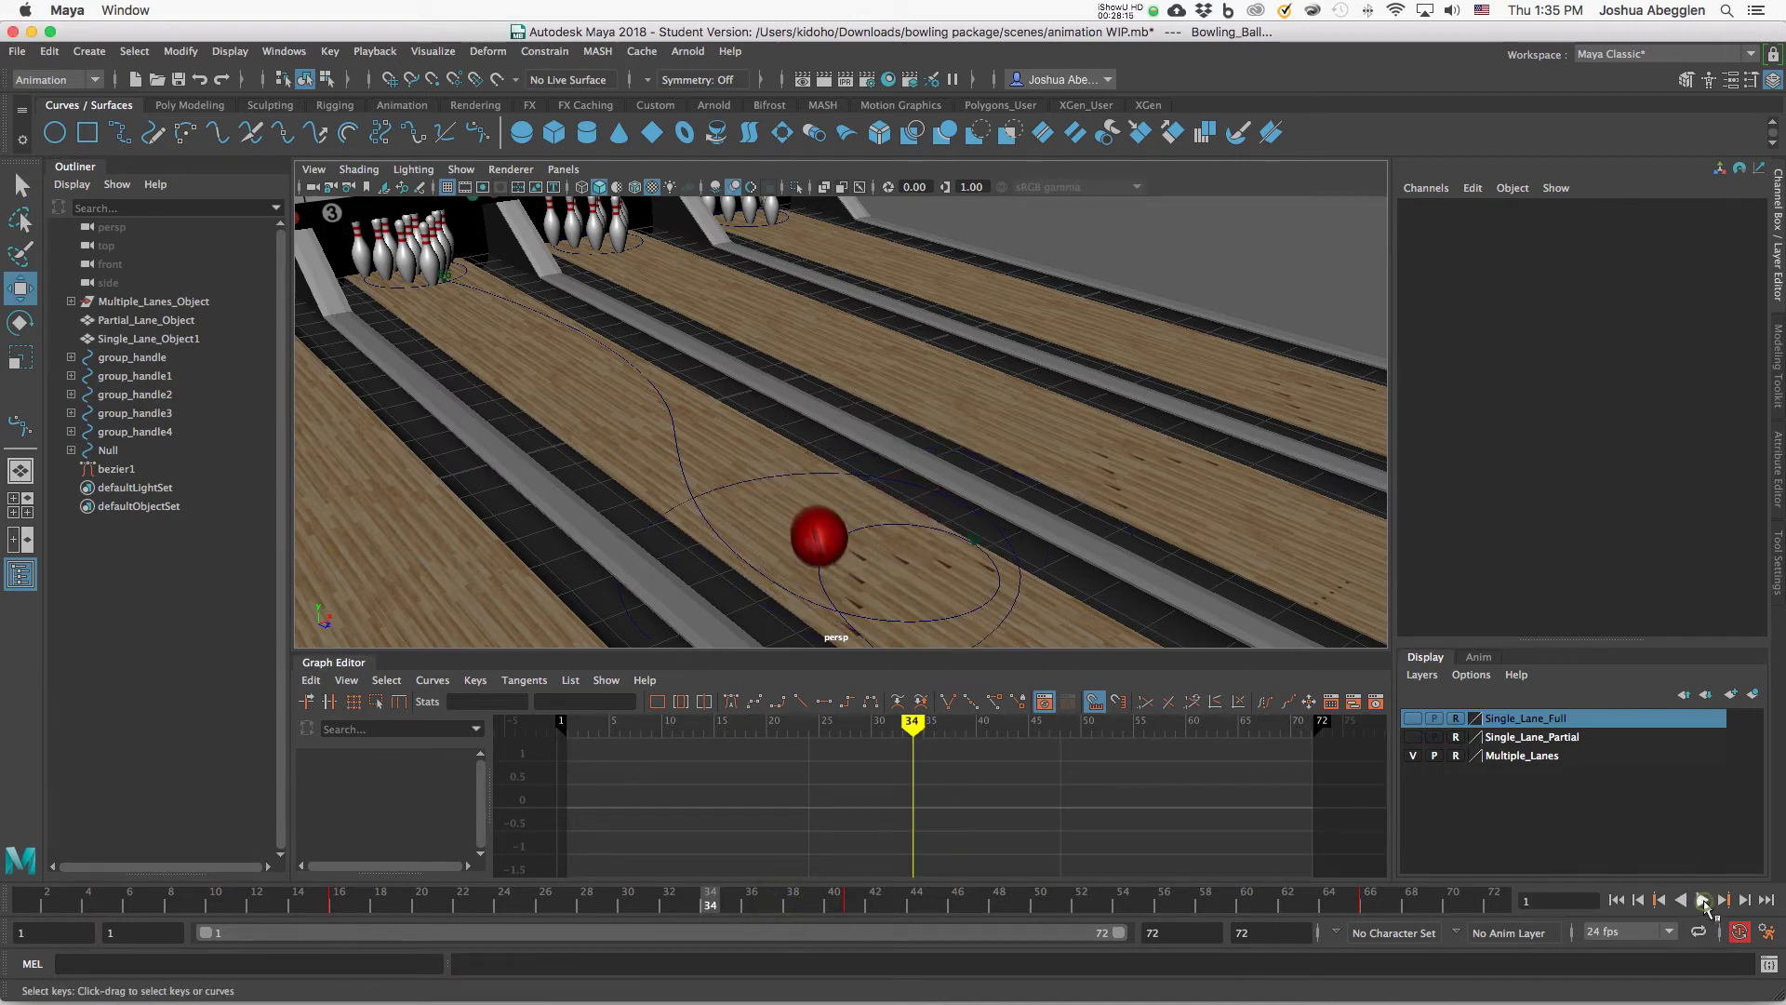
click(1703, 900)
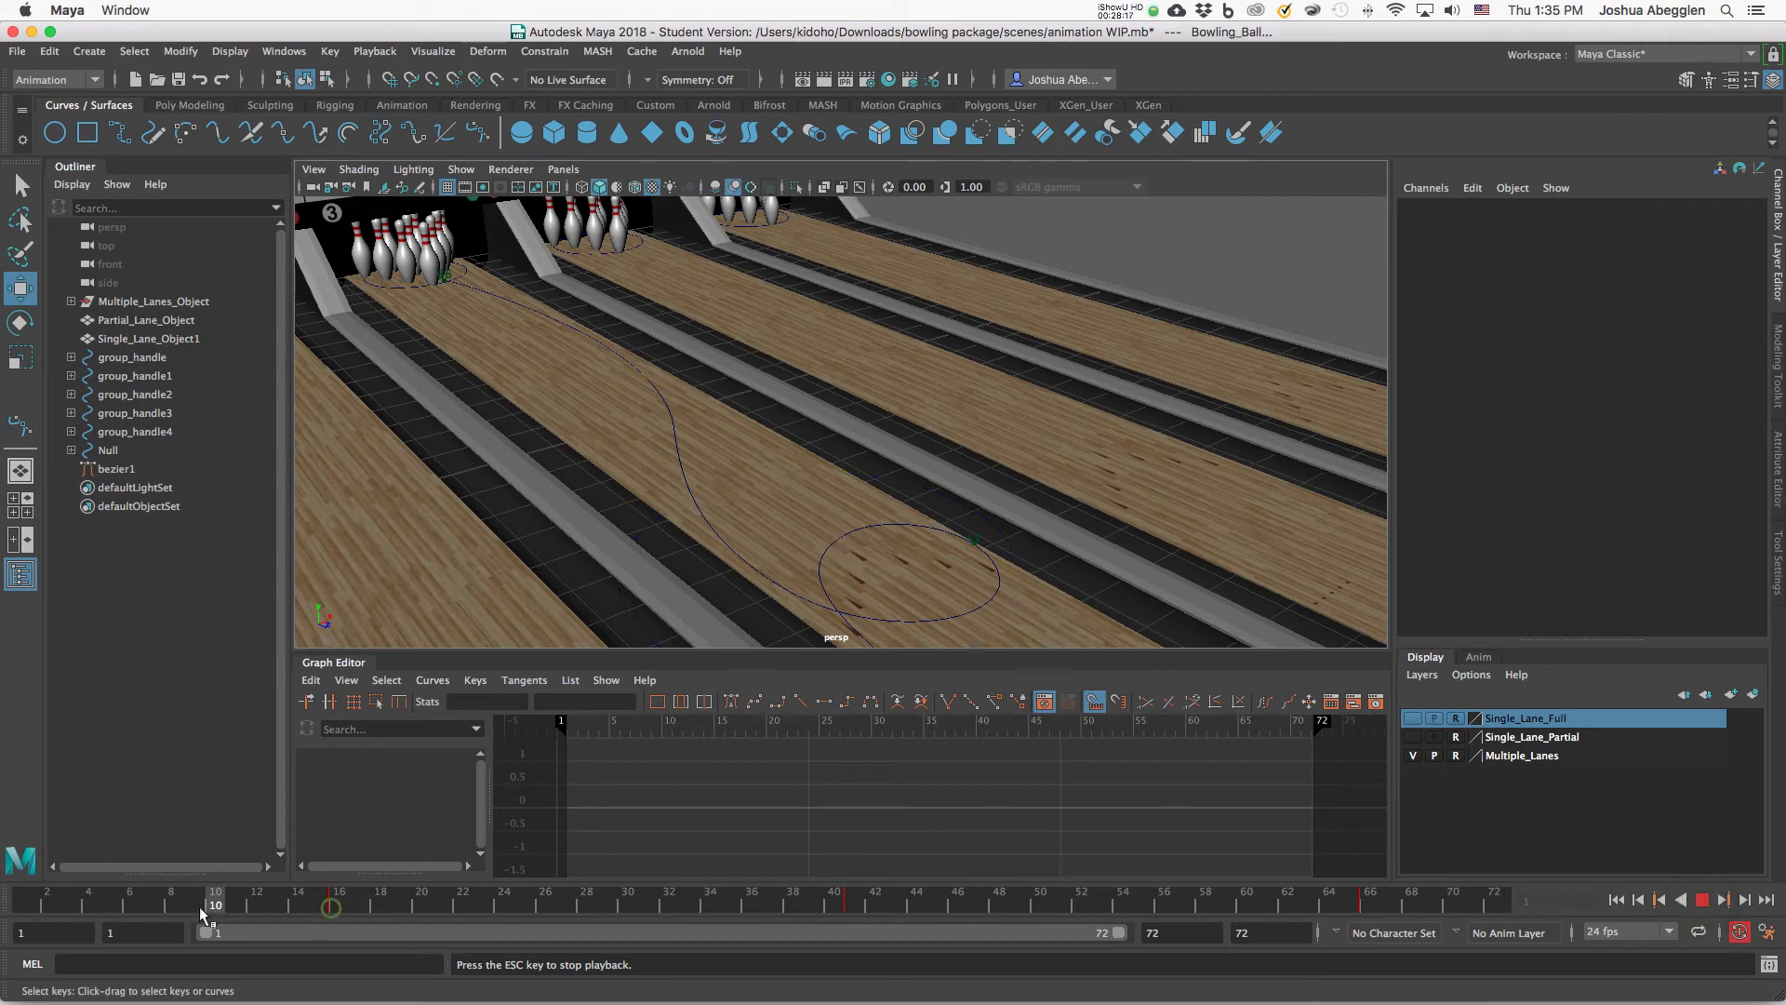
mouse_move(202, 910)
mouse_down()
mouse_move(1244, 907)
mouse_move(26, 907)
mouse_up()
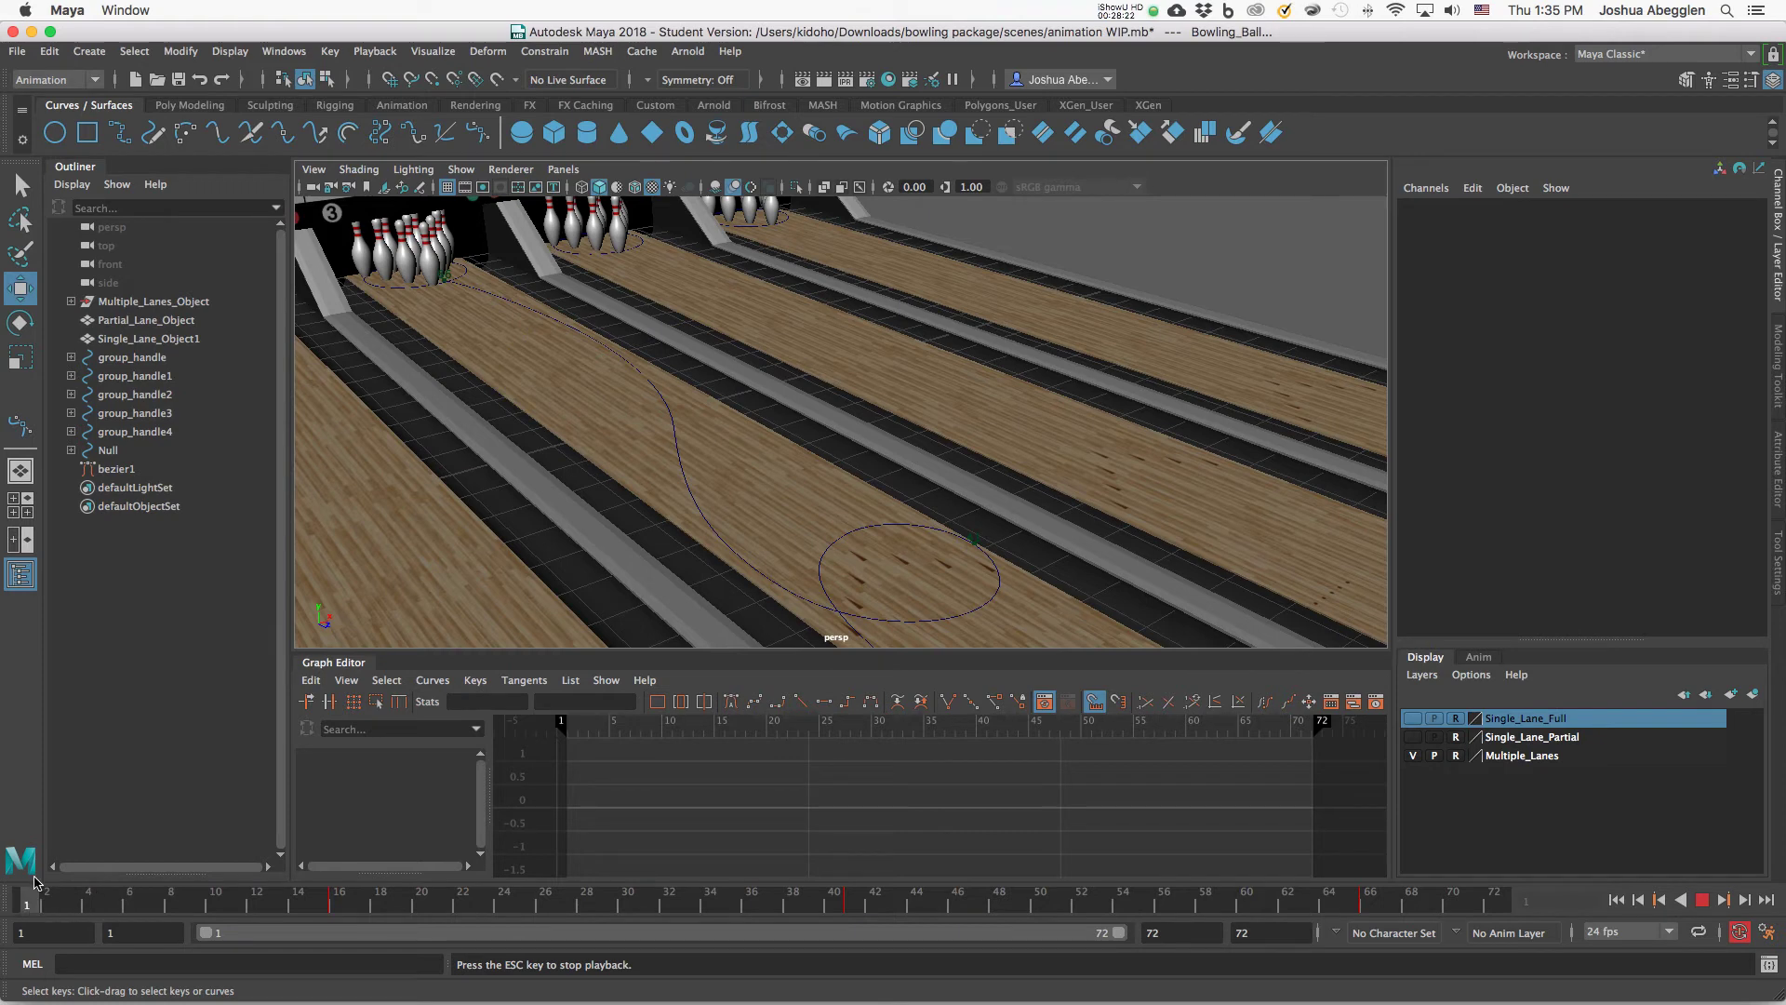
click(1703, 899)
Step through the keyframes to frame 41 and frame by frame to frame 50 to examine the blurred ball.
click(1723, 899)
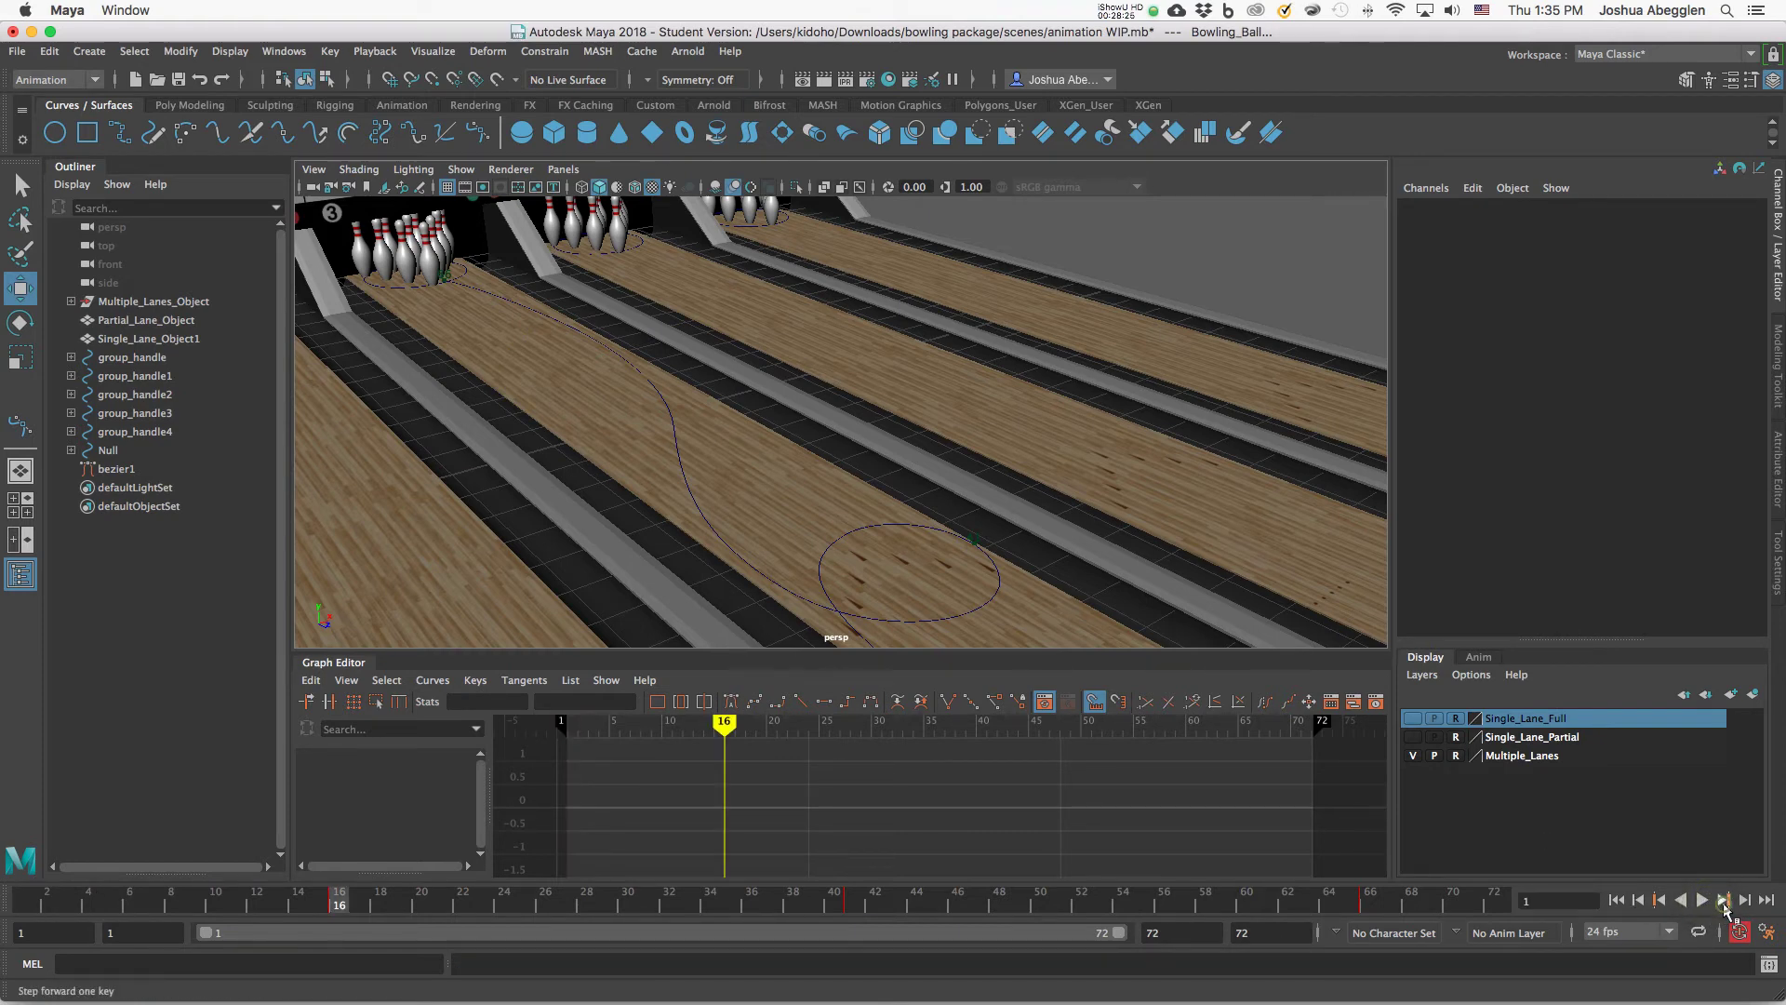
click(1723, 900)
click(1723, 900)
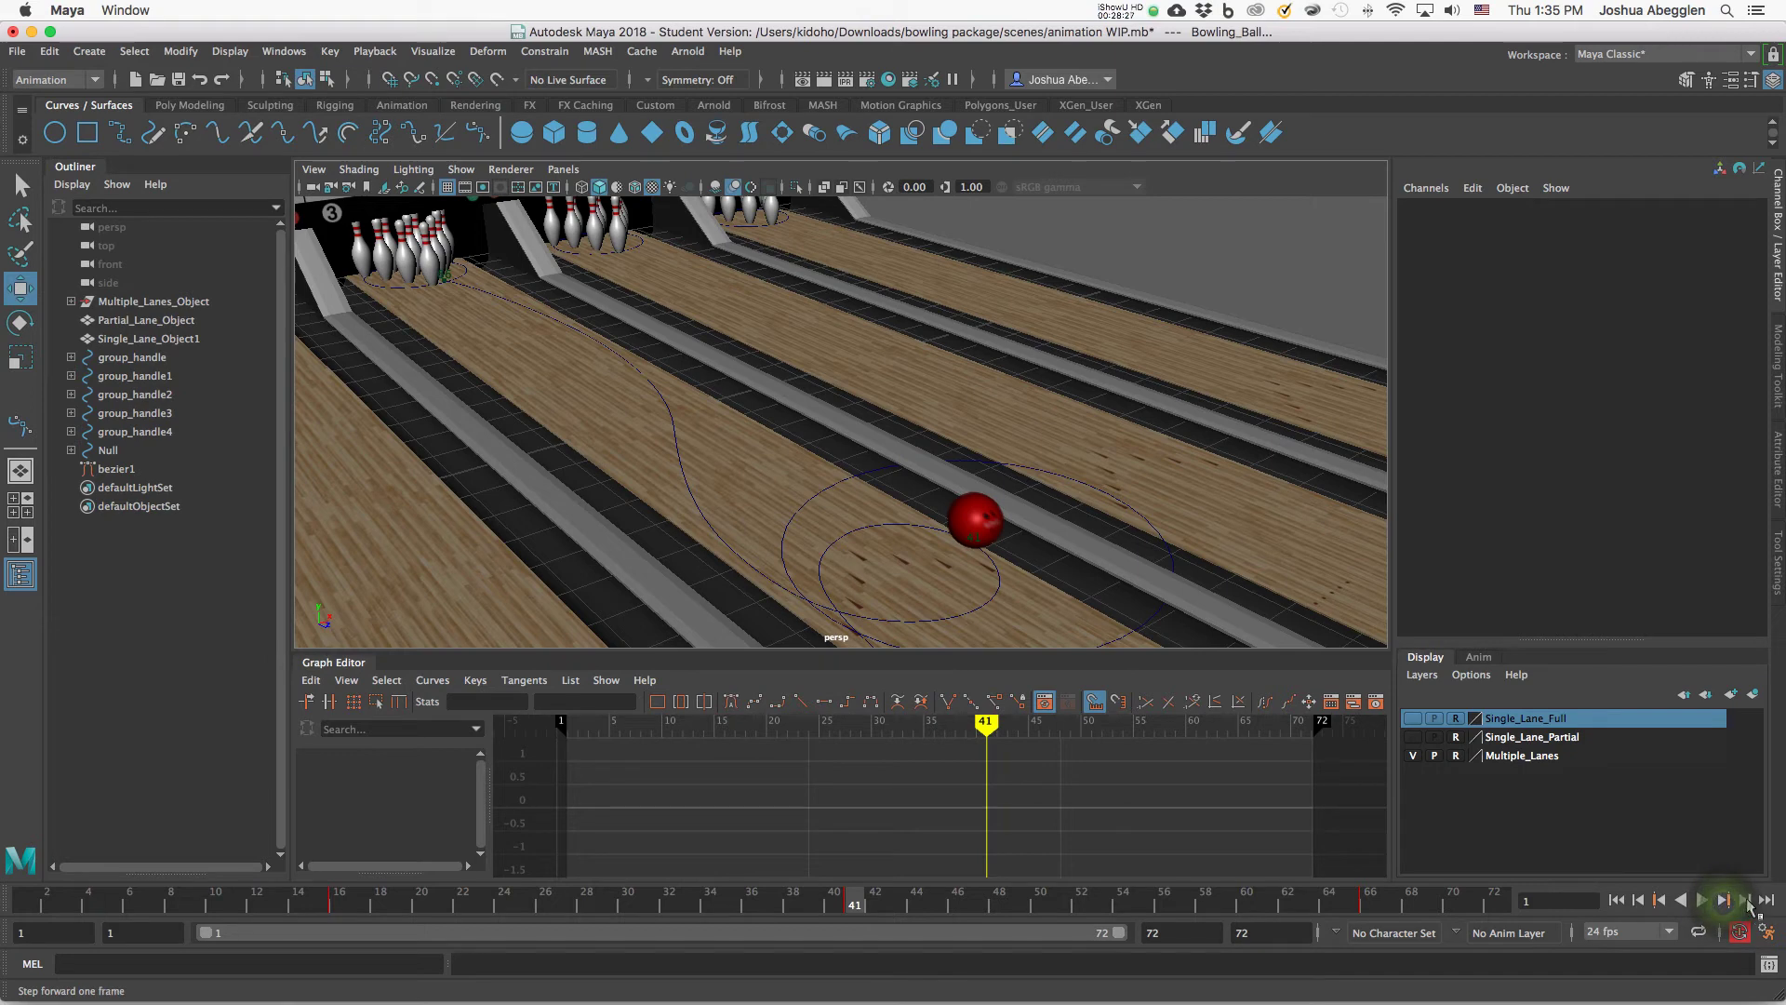
click(1746, 900)
click(1746, 900)
click(1746, 899)
click(1746, 899)
click(1746, 900)
click(1746, 900)
click(1746, 900)
click(1746, 900)
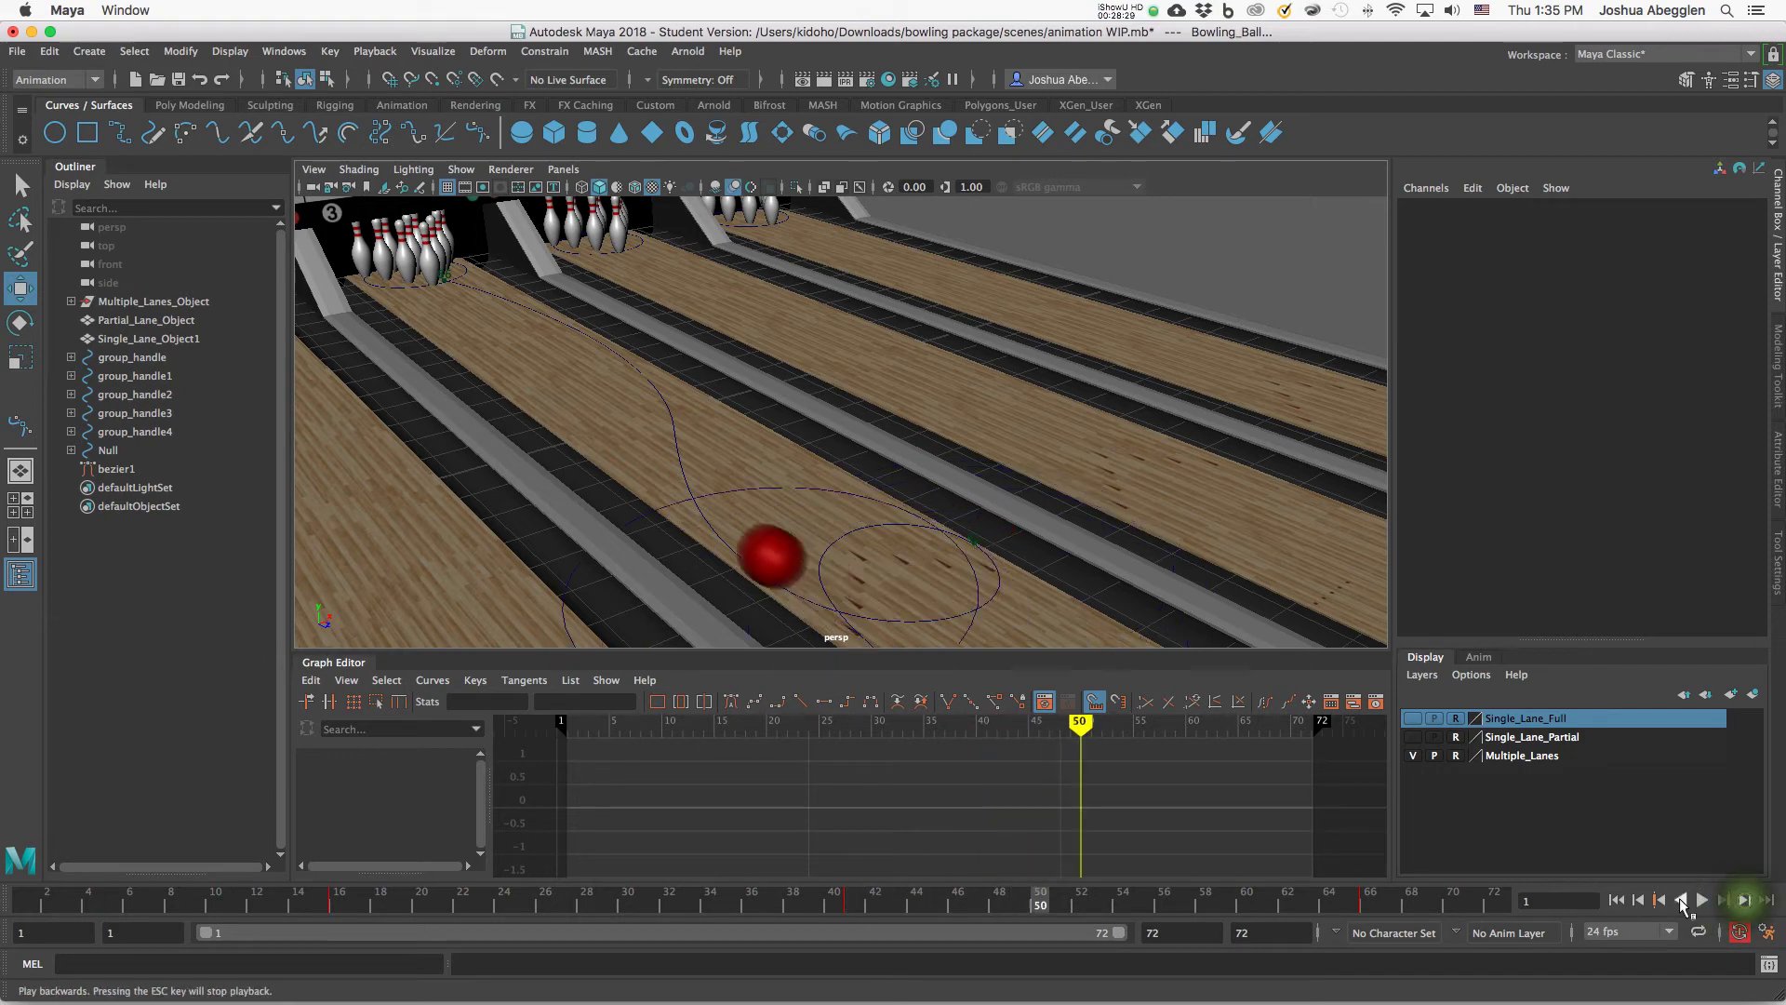
click(1703, 900)
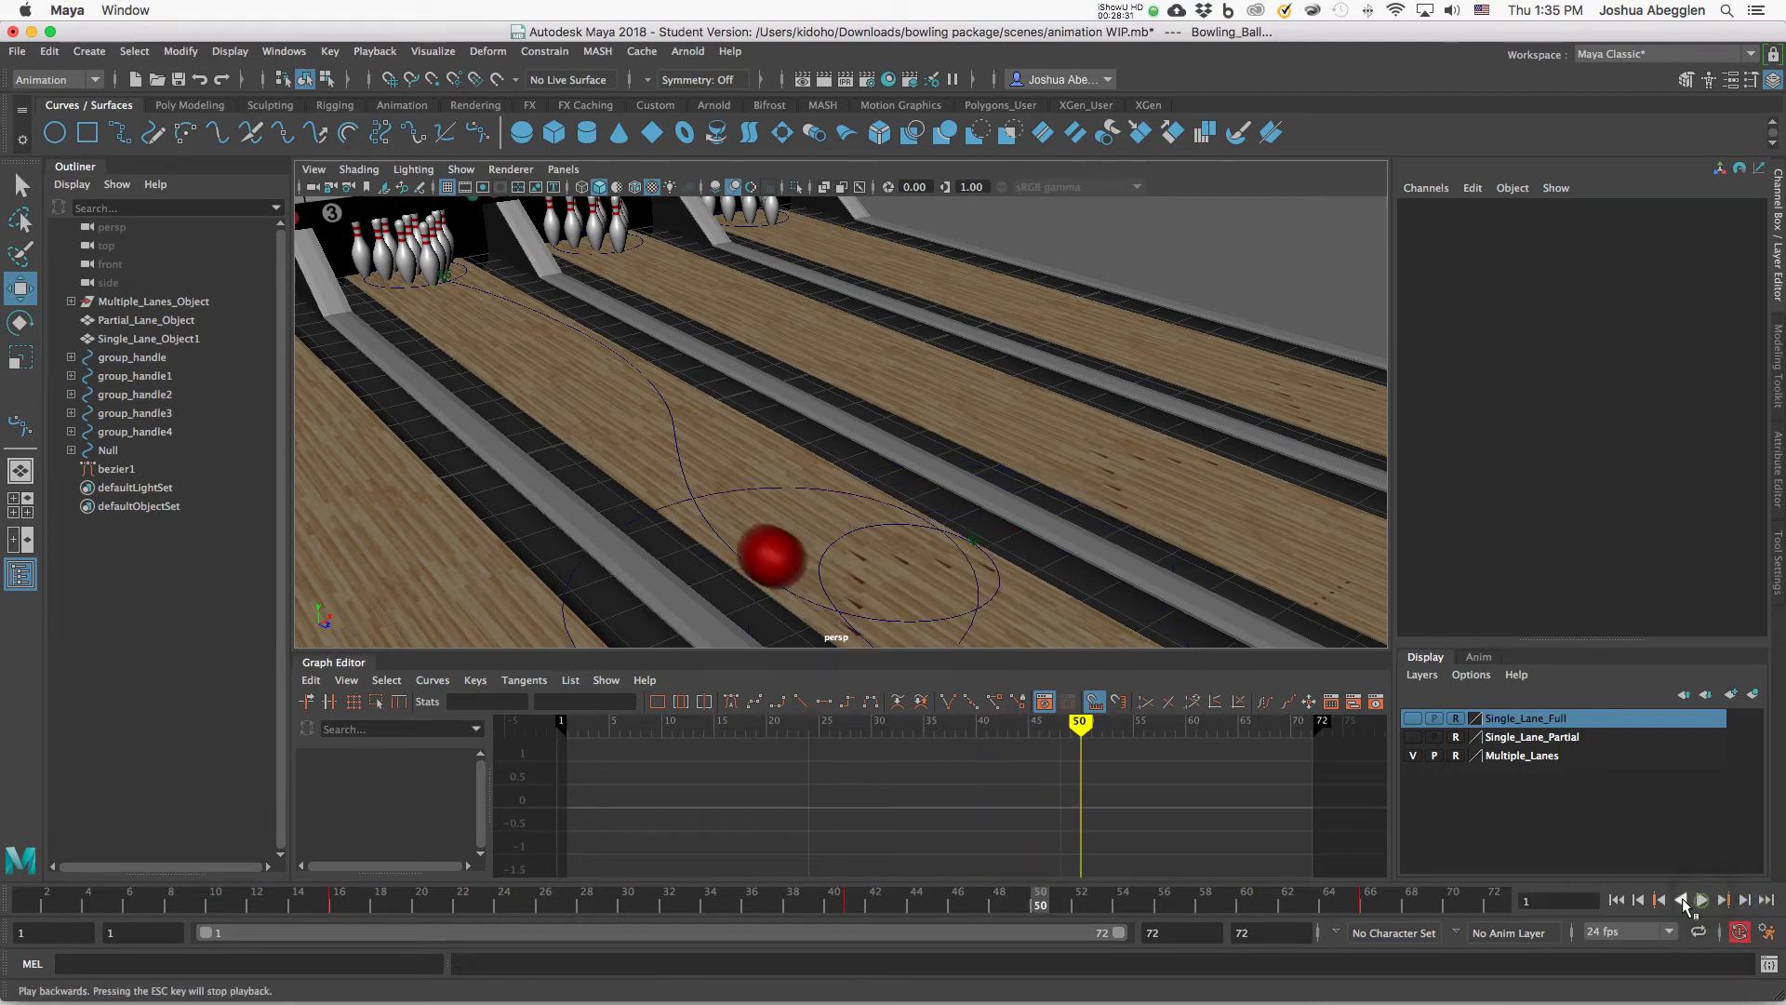
Replay the animation backwards and forwards from a wider view of the lanes to check the ball's motion.
click(1683, 901)
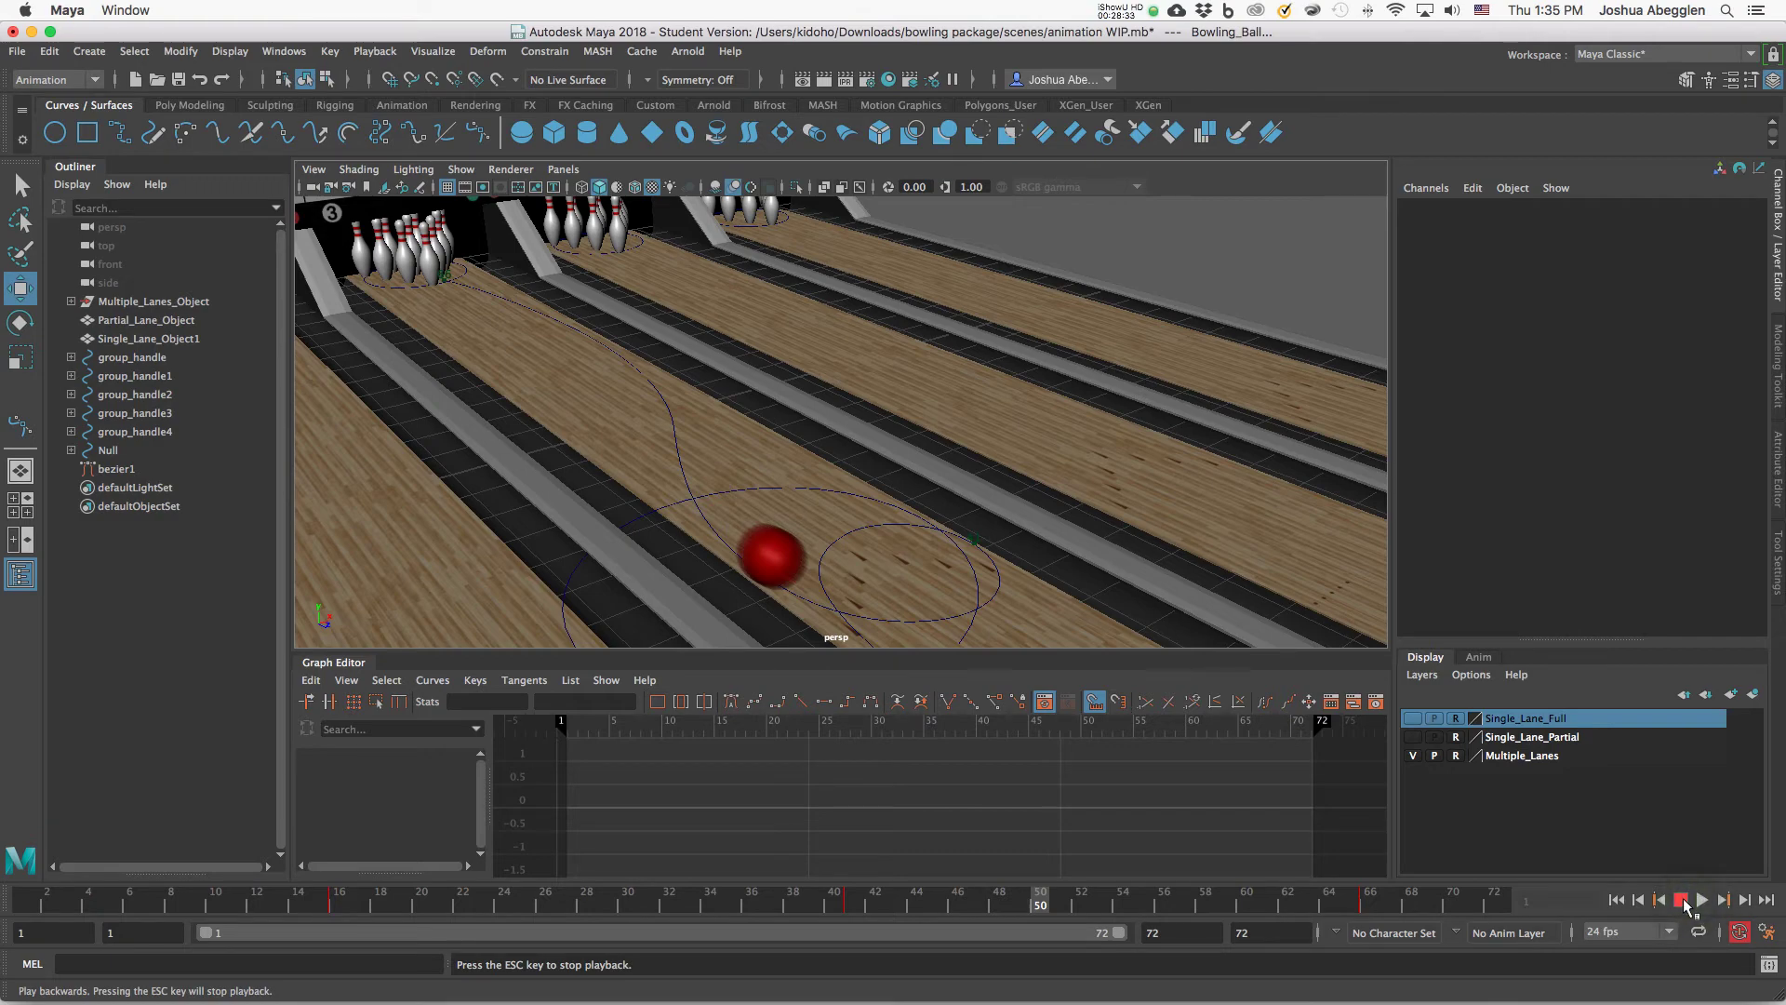
click(1685, 902)
alt+right_drag(1102, 468, 1027, 517)
alt+middle_drag(1027, 517, 1045, 462)
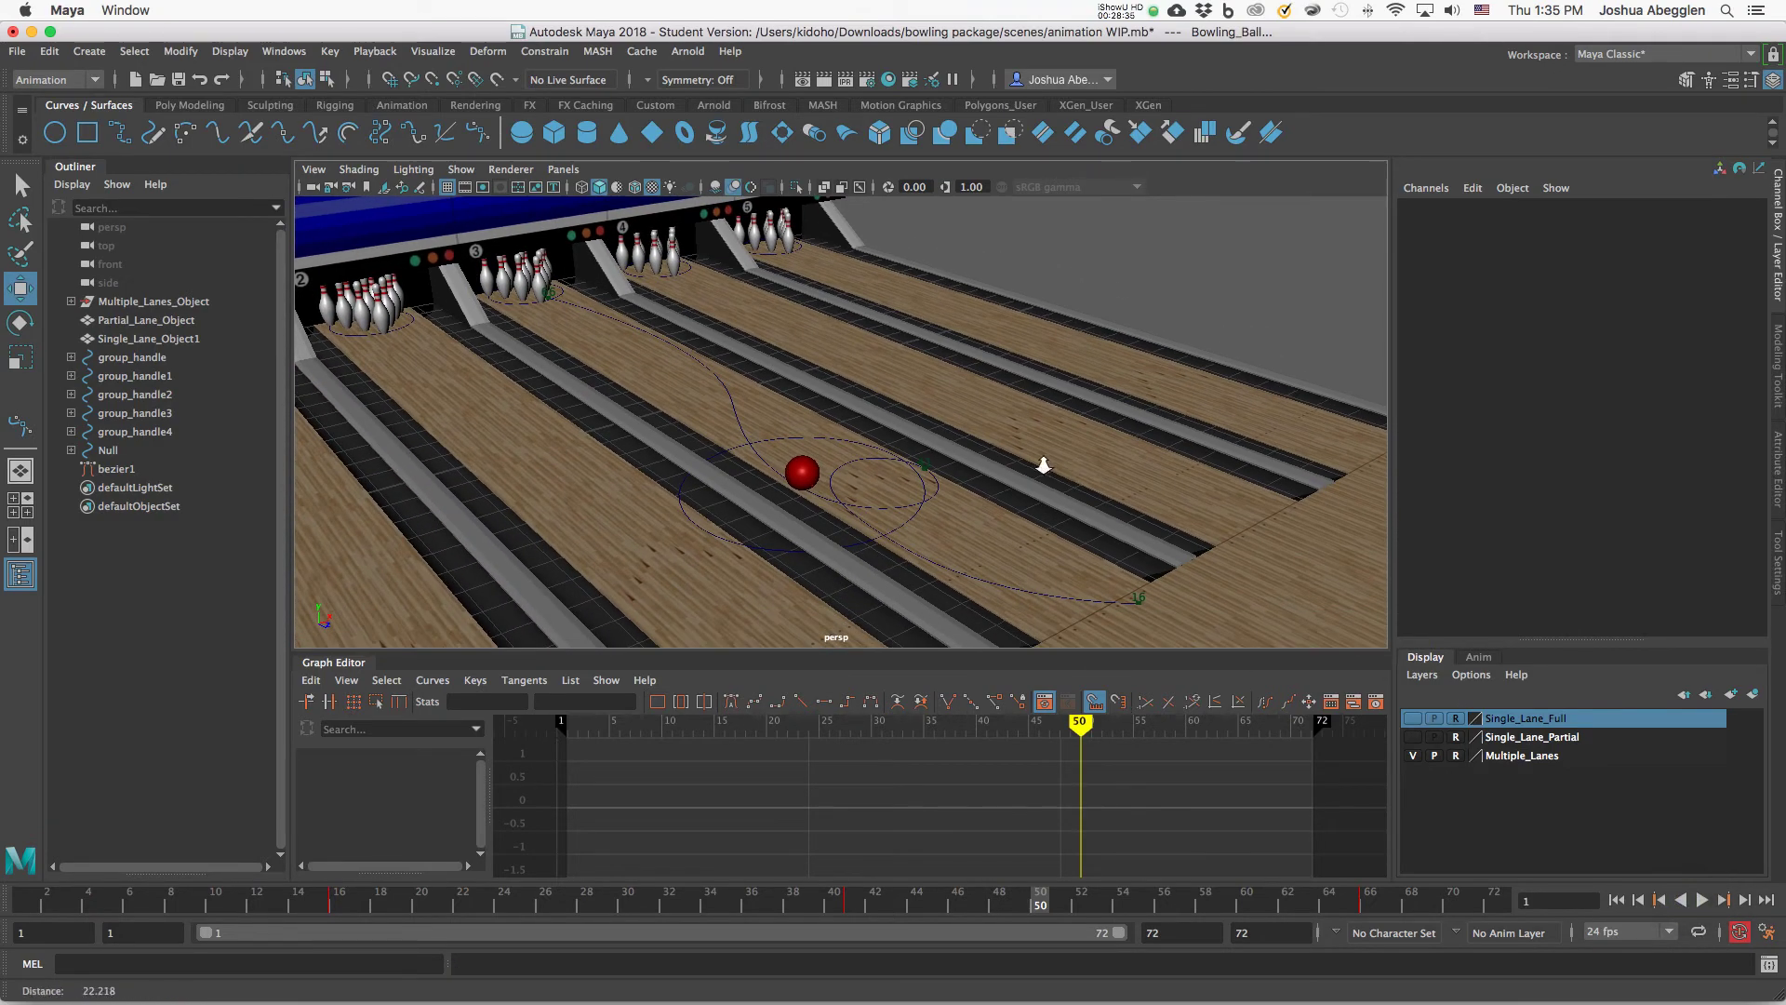
alt+right_drag(1044, 462, 1120, 507)
alt+drag(1120, 506, 1112, 498)
click(1703, 901)
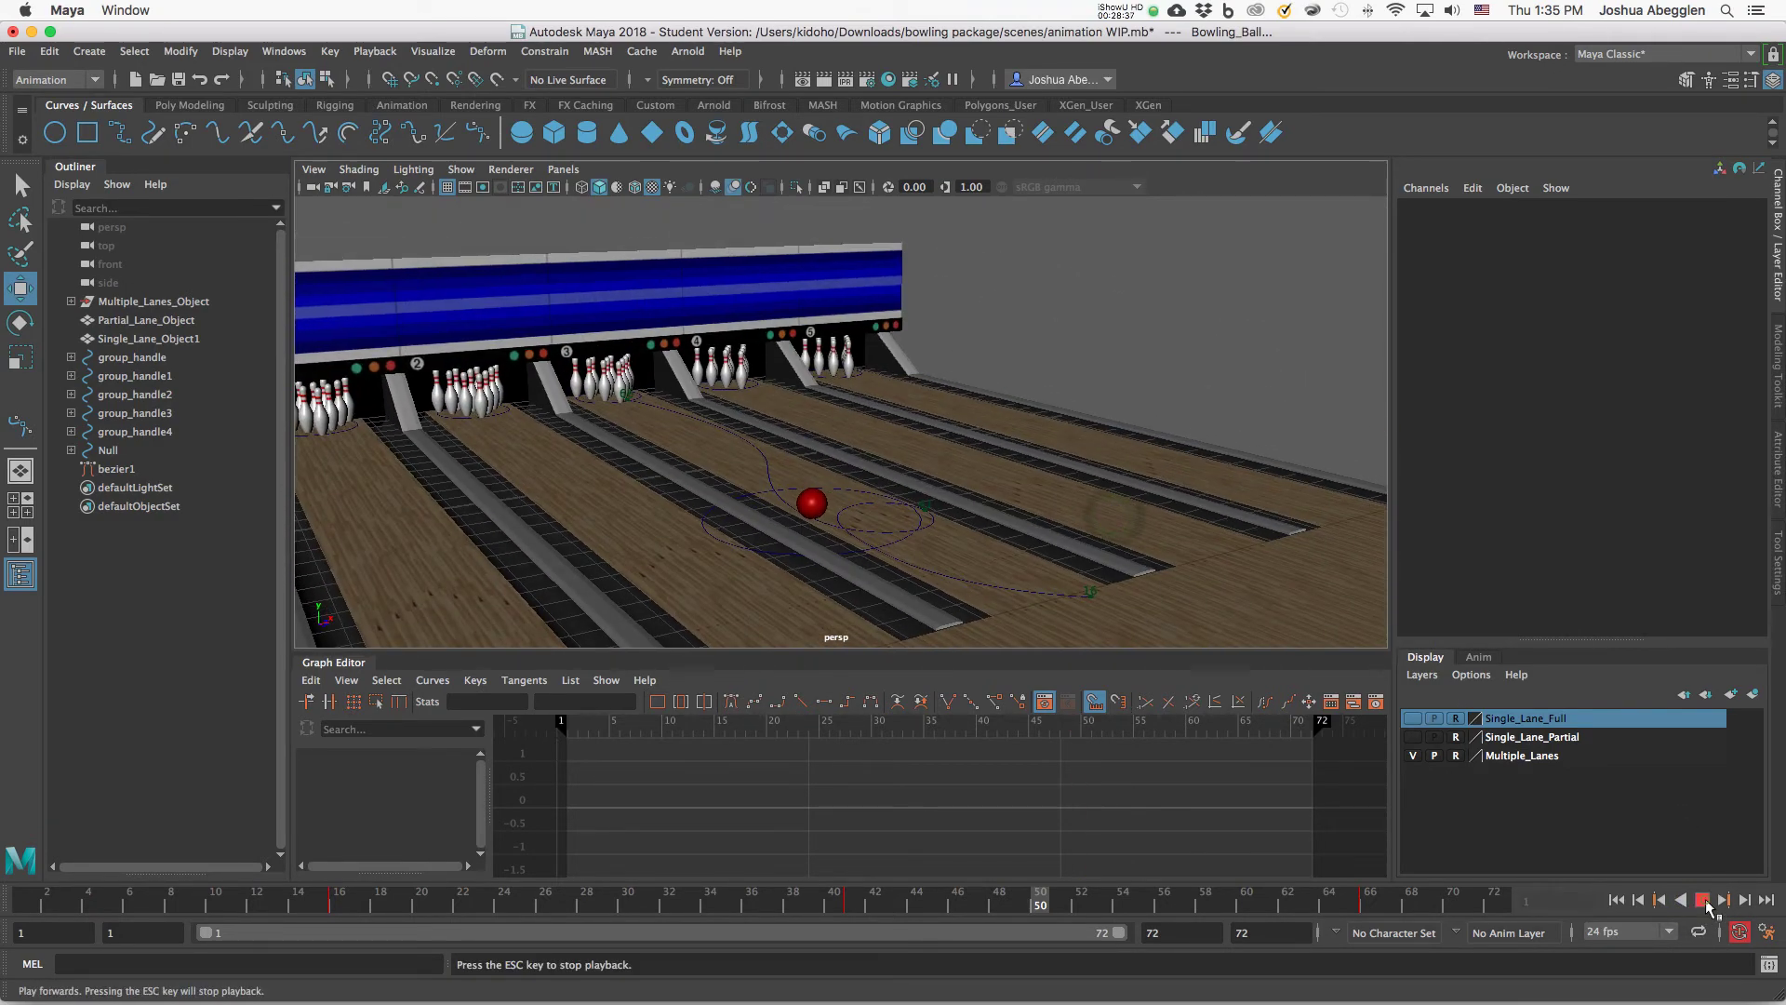
click(1704, 900)
alt+middle_drag(1035, 445, 1026, 414)
mouse_move(1027, 414)
alt+mouse_down()
mouse_move(1018, 435)
mouse_move(1024, 399)
alt+mouse_up()
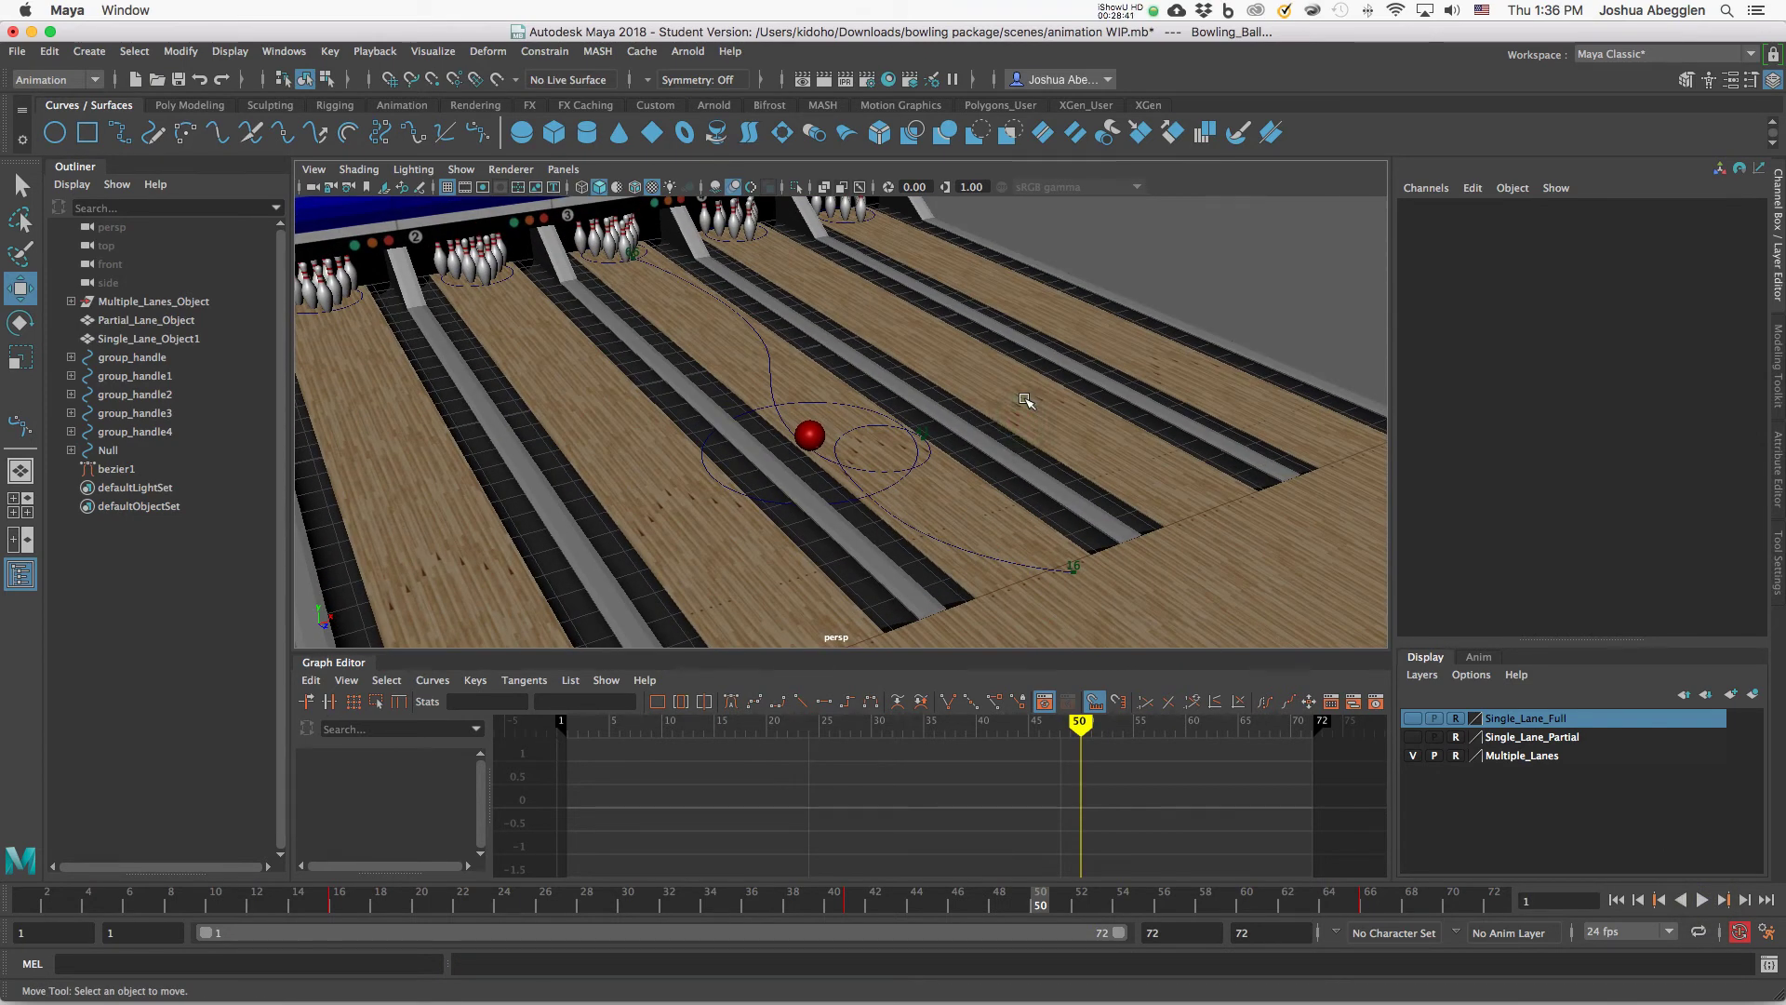
Save the scene and reopen animation WIP.mb, accepting the student version notices.
key(super+s)
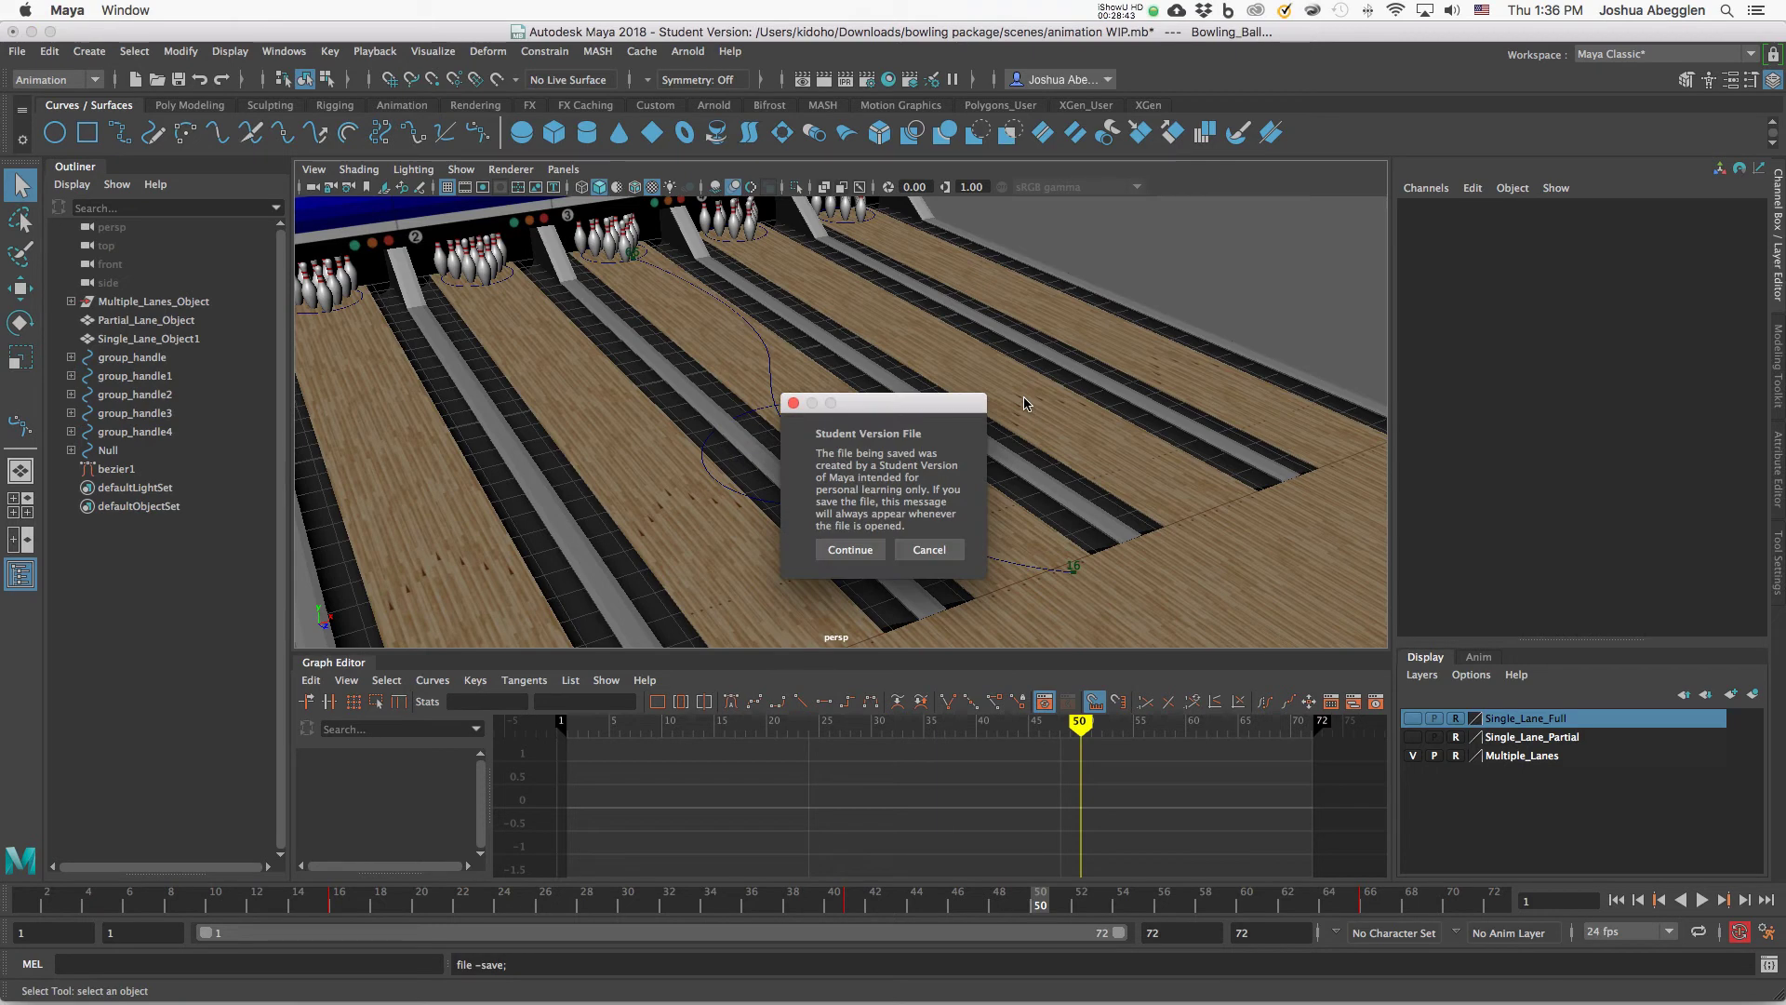
key(super+o)
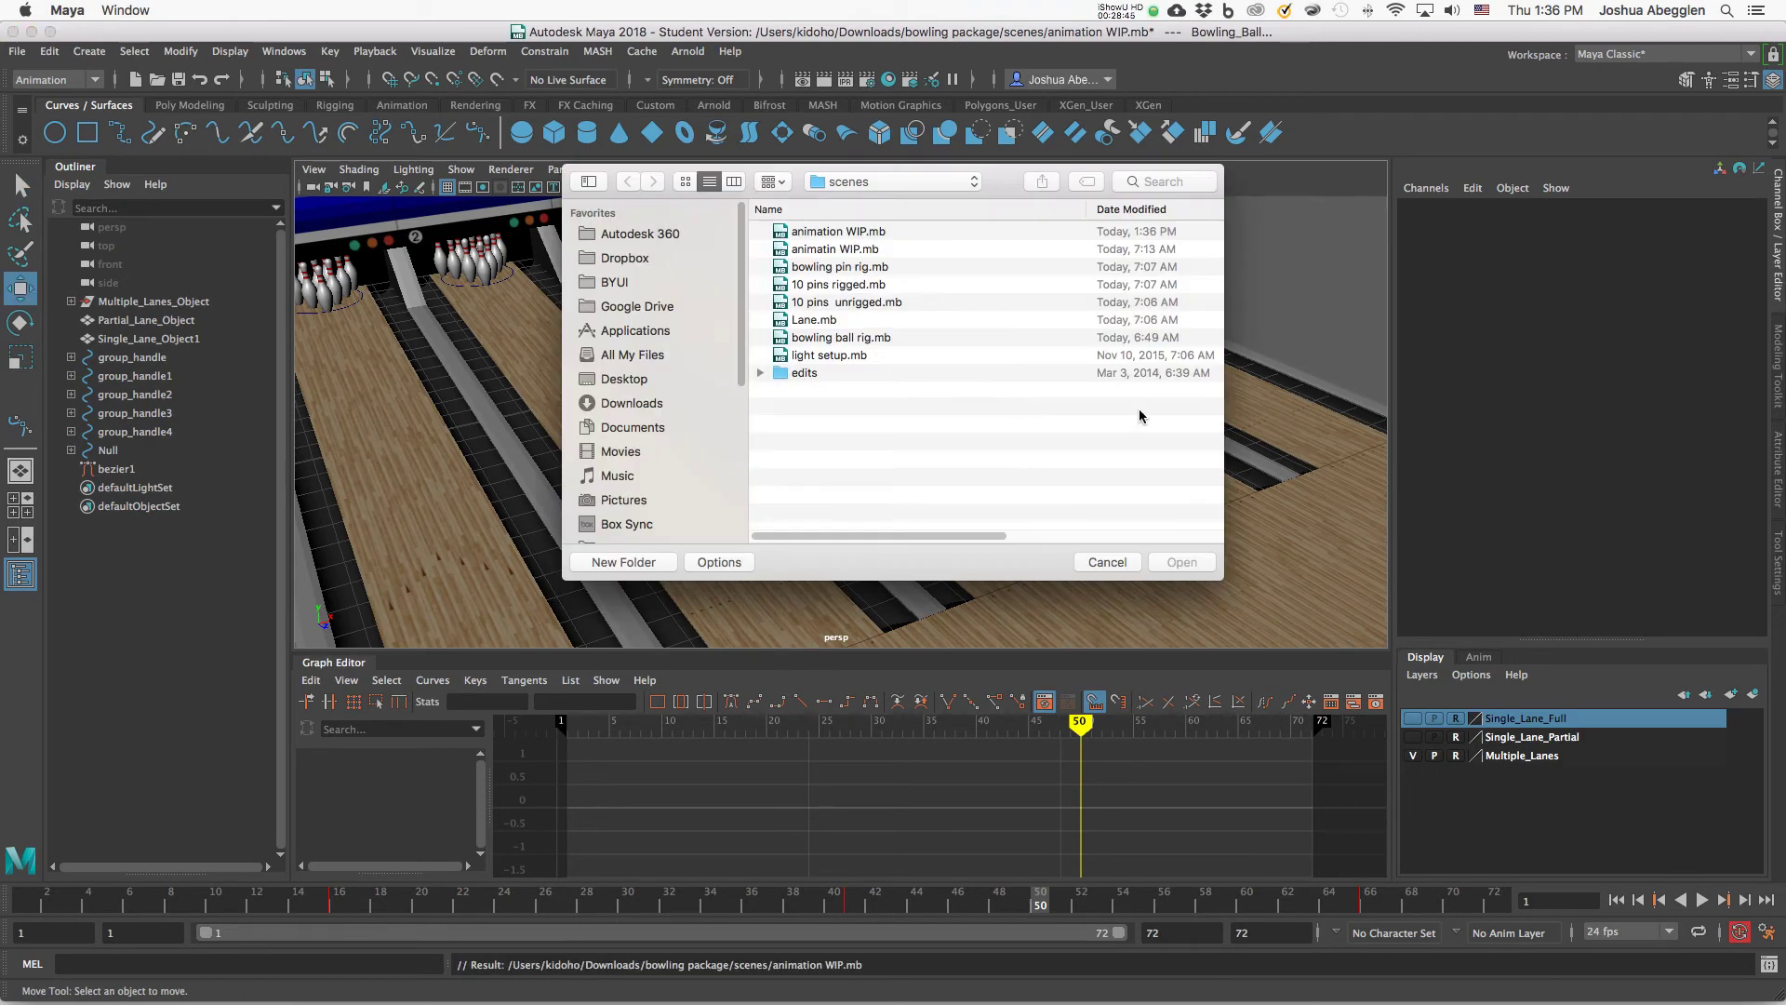
click(901, 232)
double_click(901, 231)
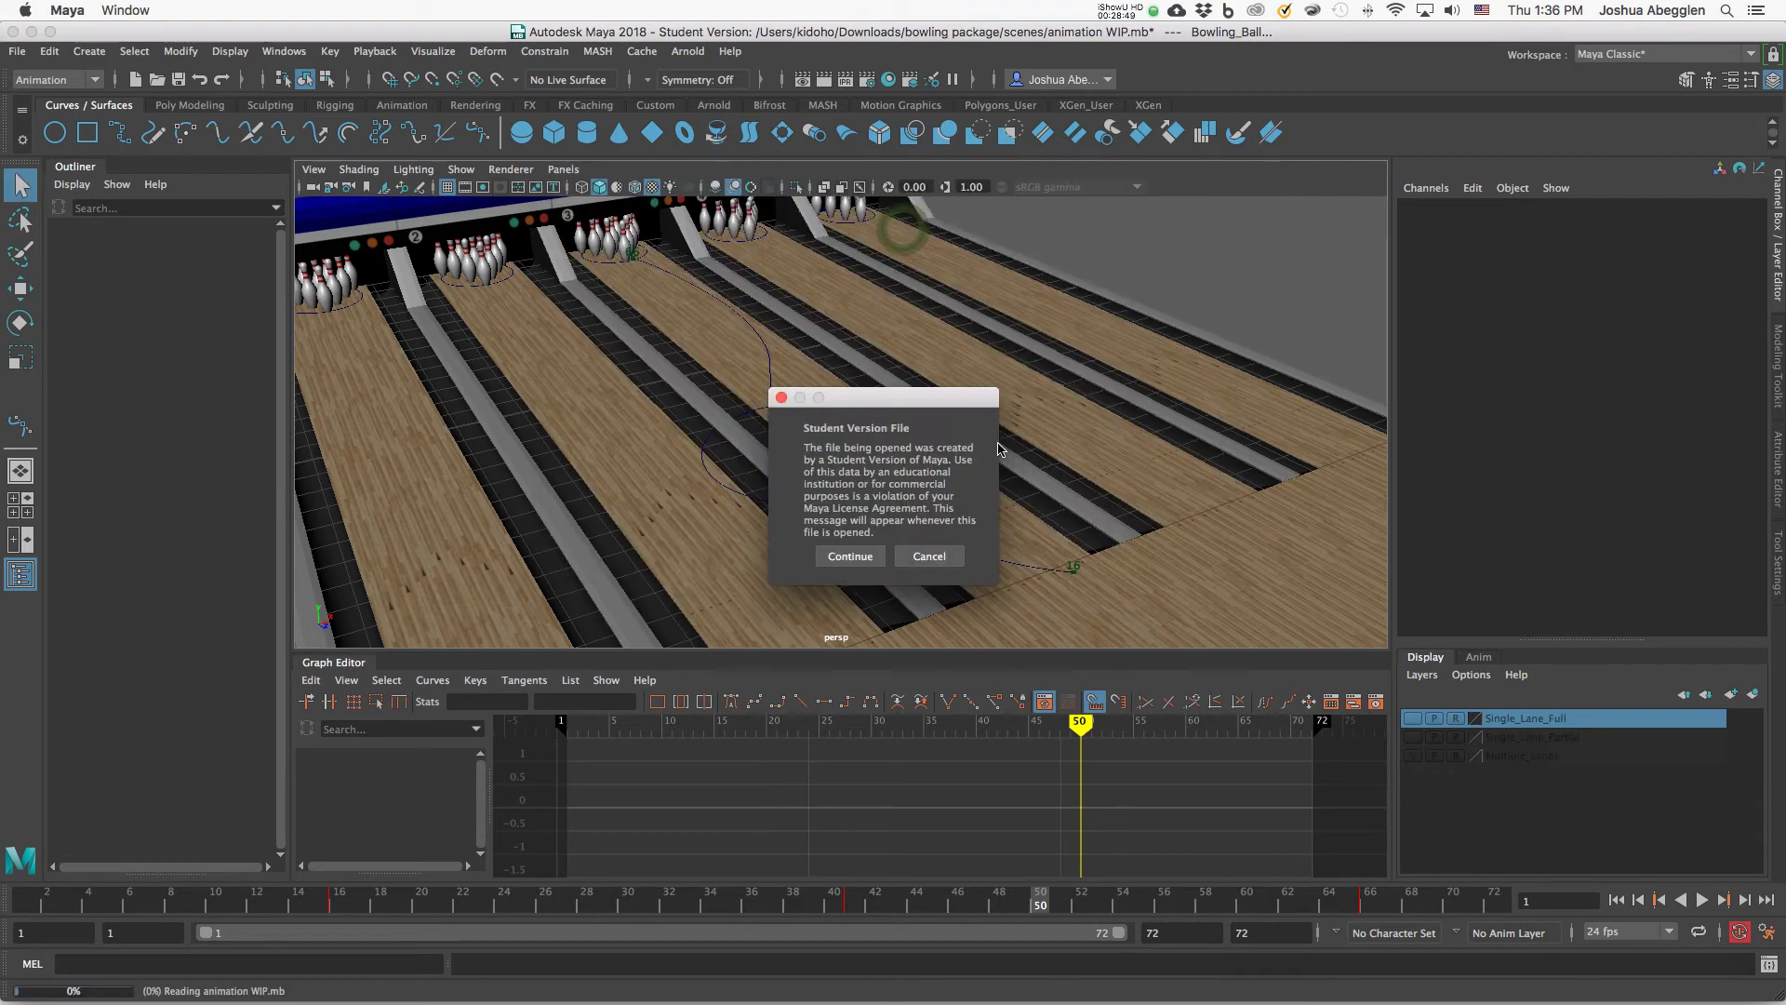
click(866, 564)
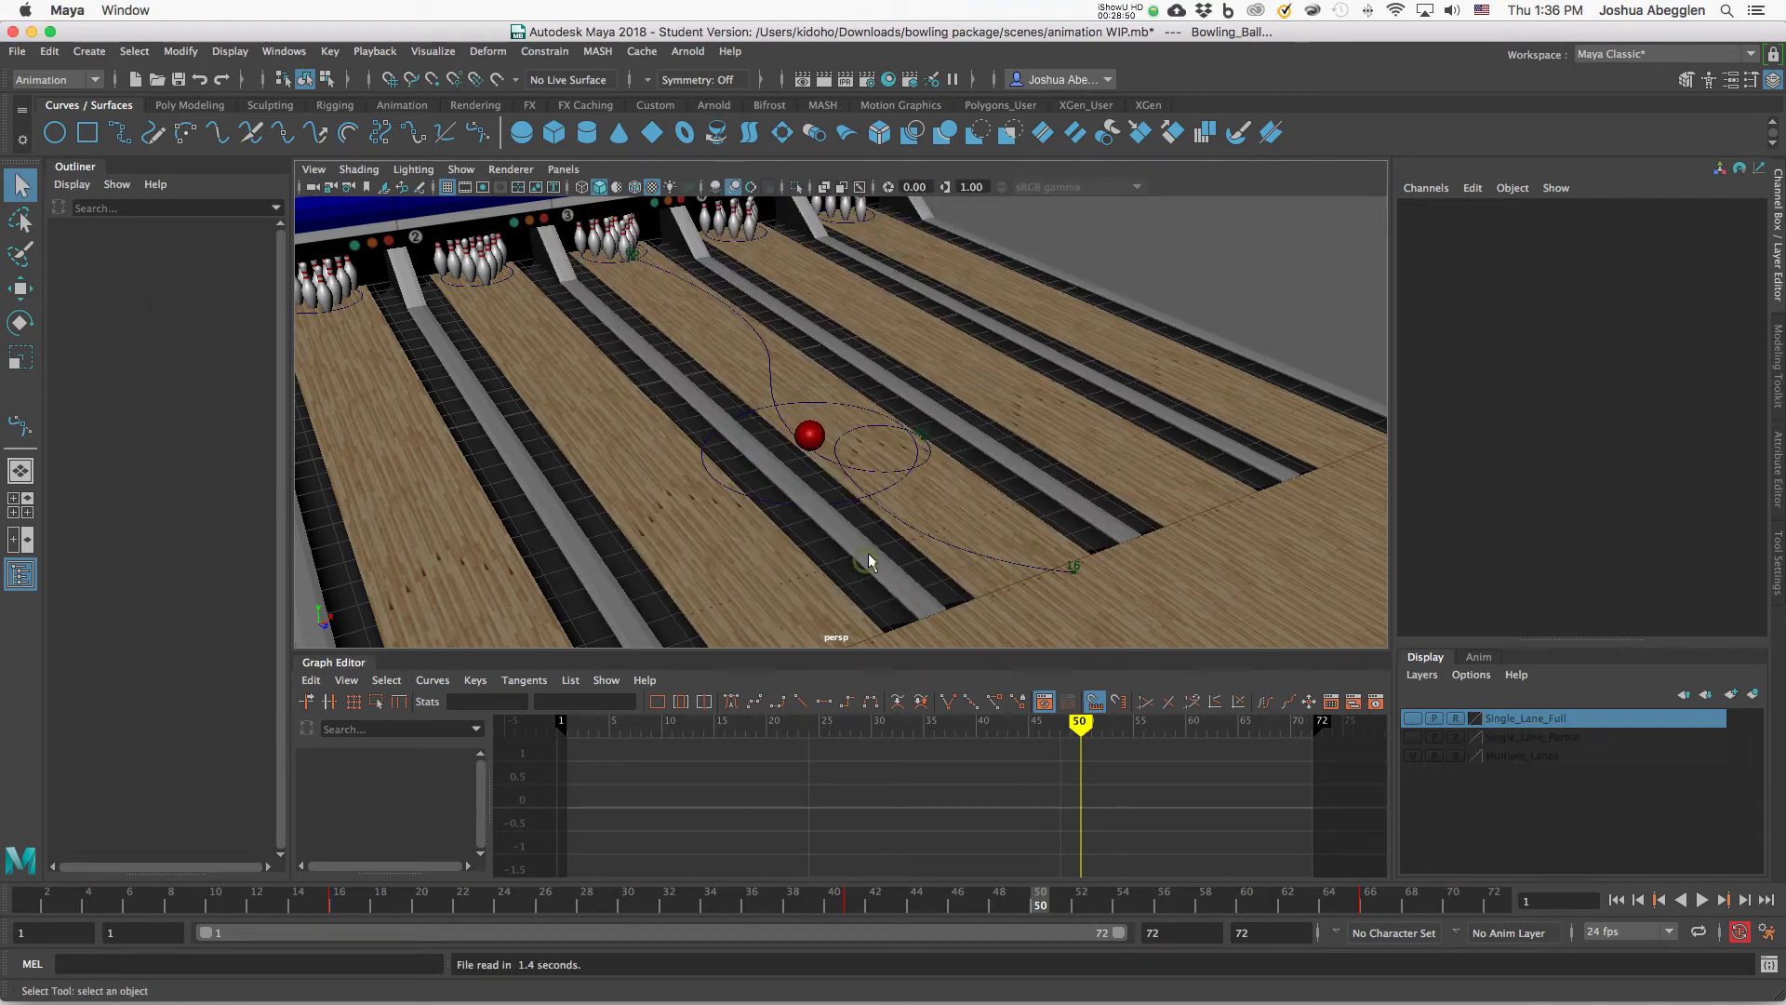
Try playing the reopened scene and scrubbing the timeline back towards frame 1 to check whether playback responds.
click(1703, 900)
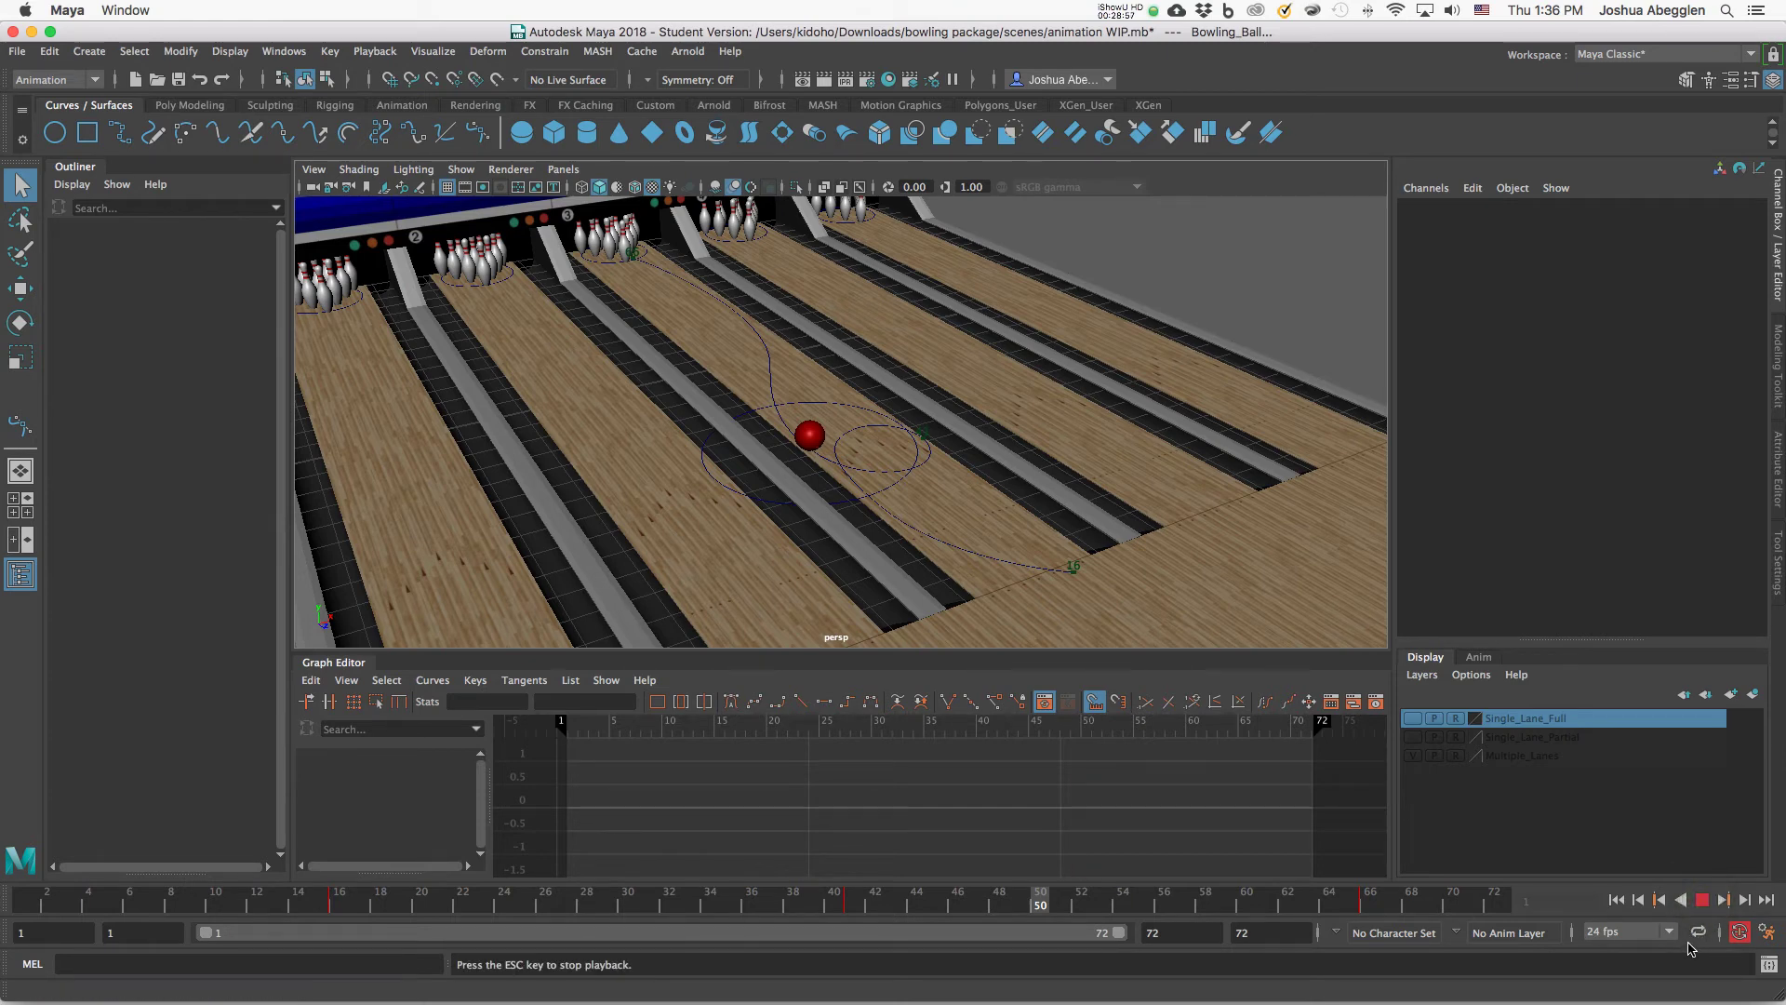
click(1704, 901)
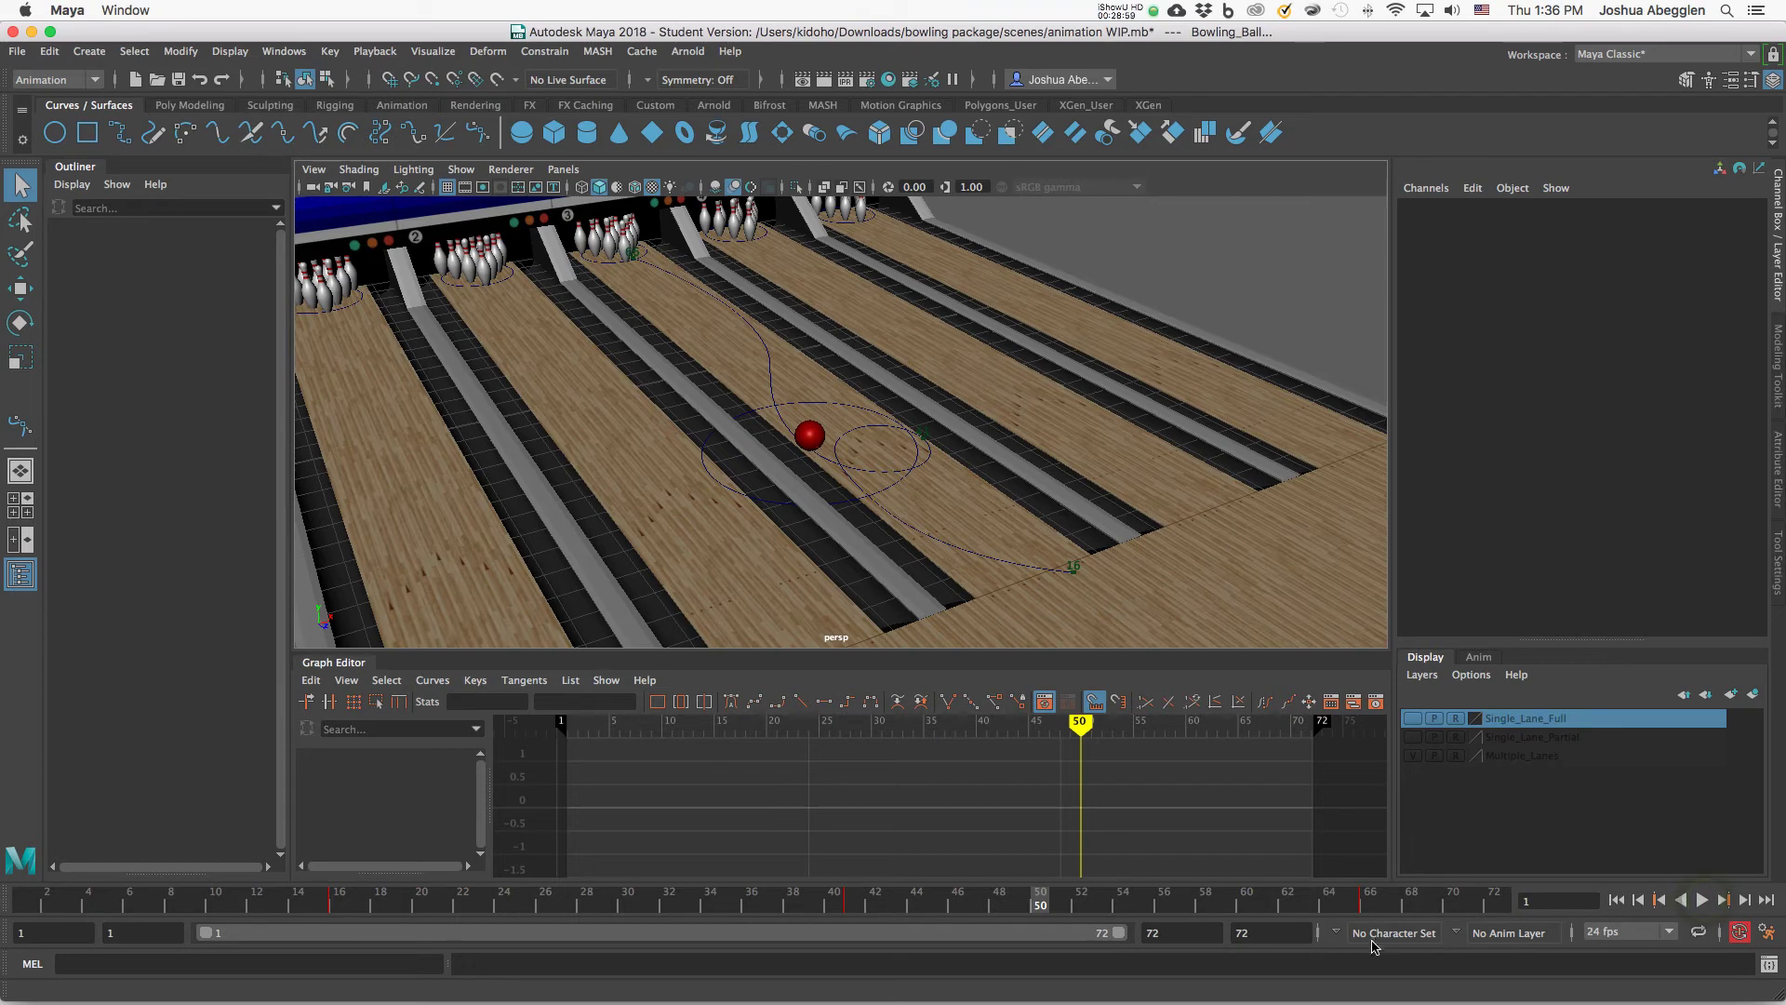
click(1383, 934)
click(1378, 941)
click(1703, 900)
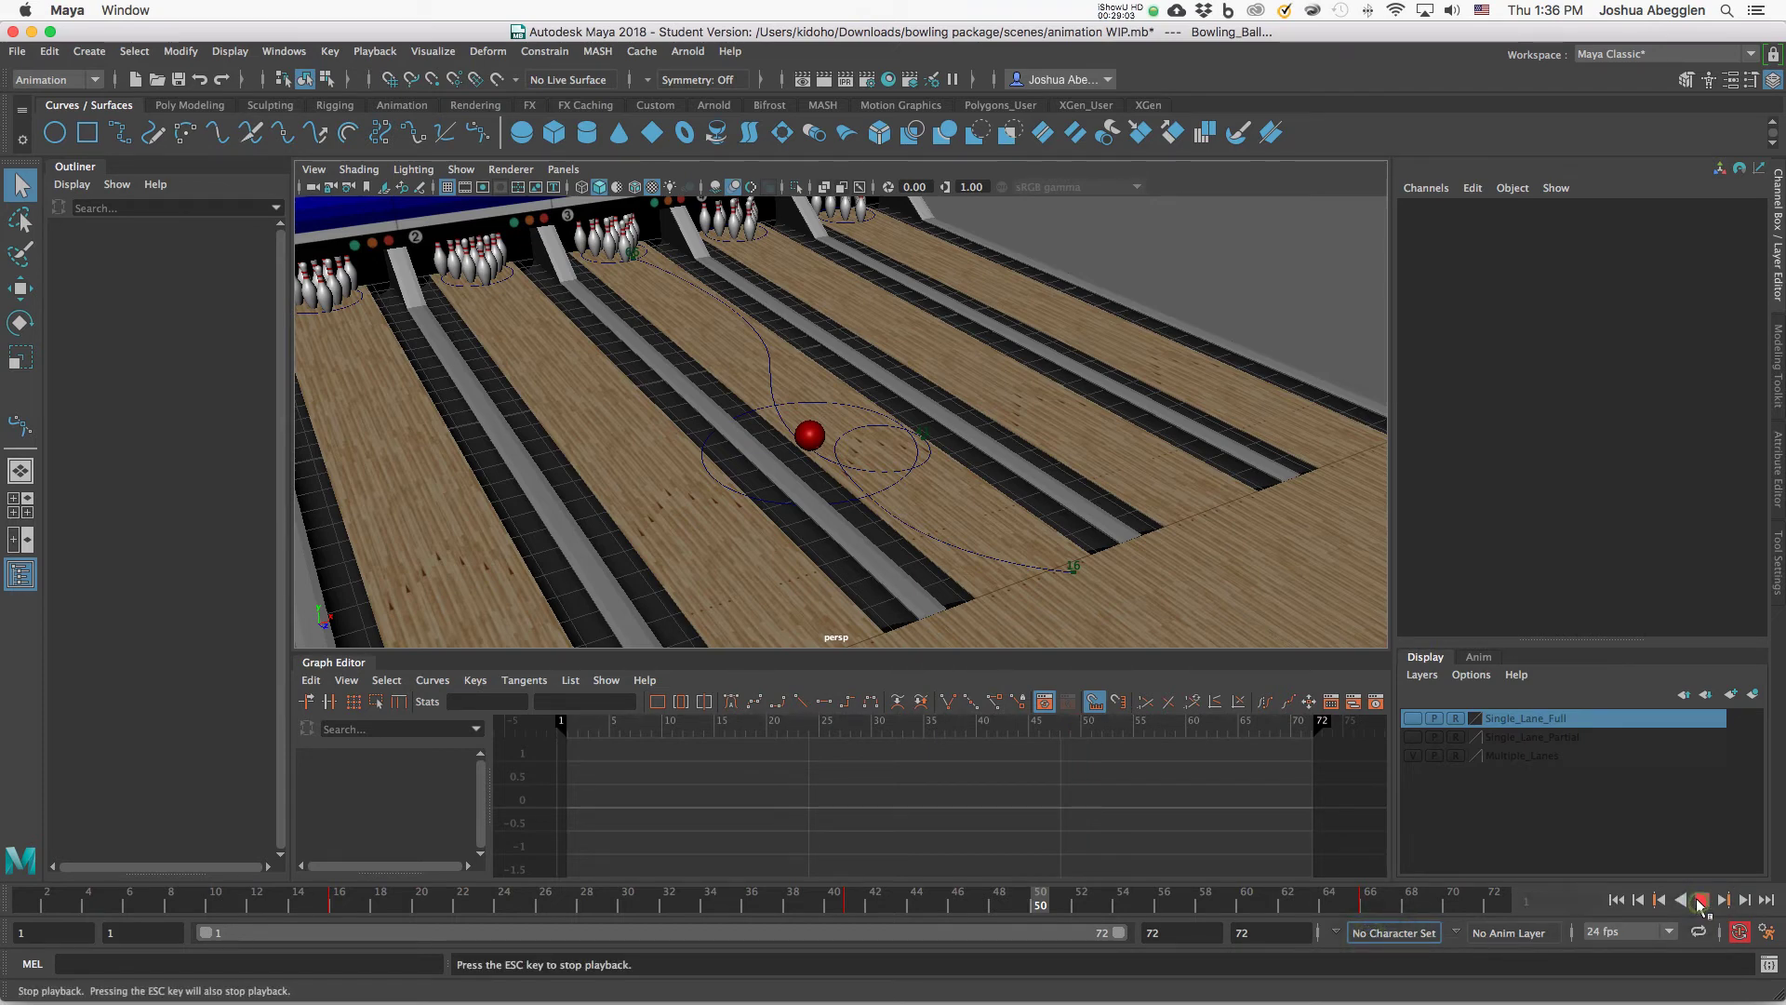
click(1701, 900)
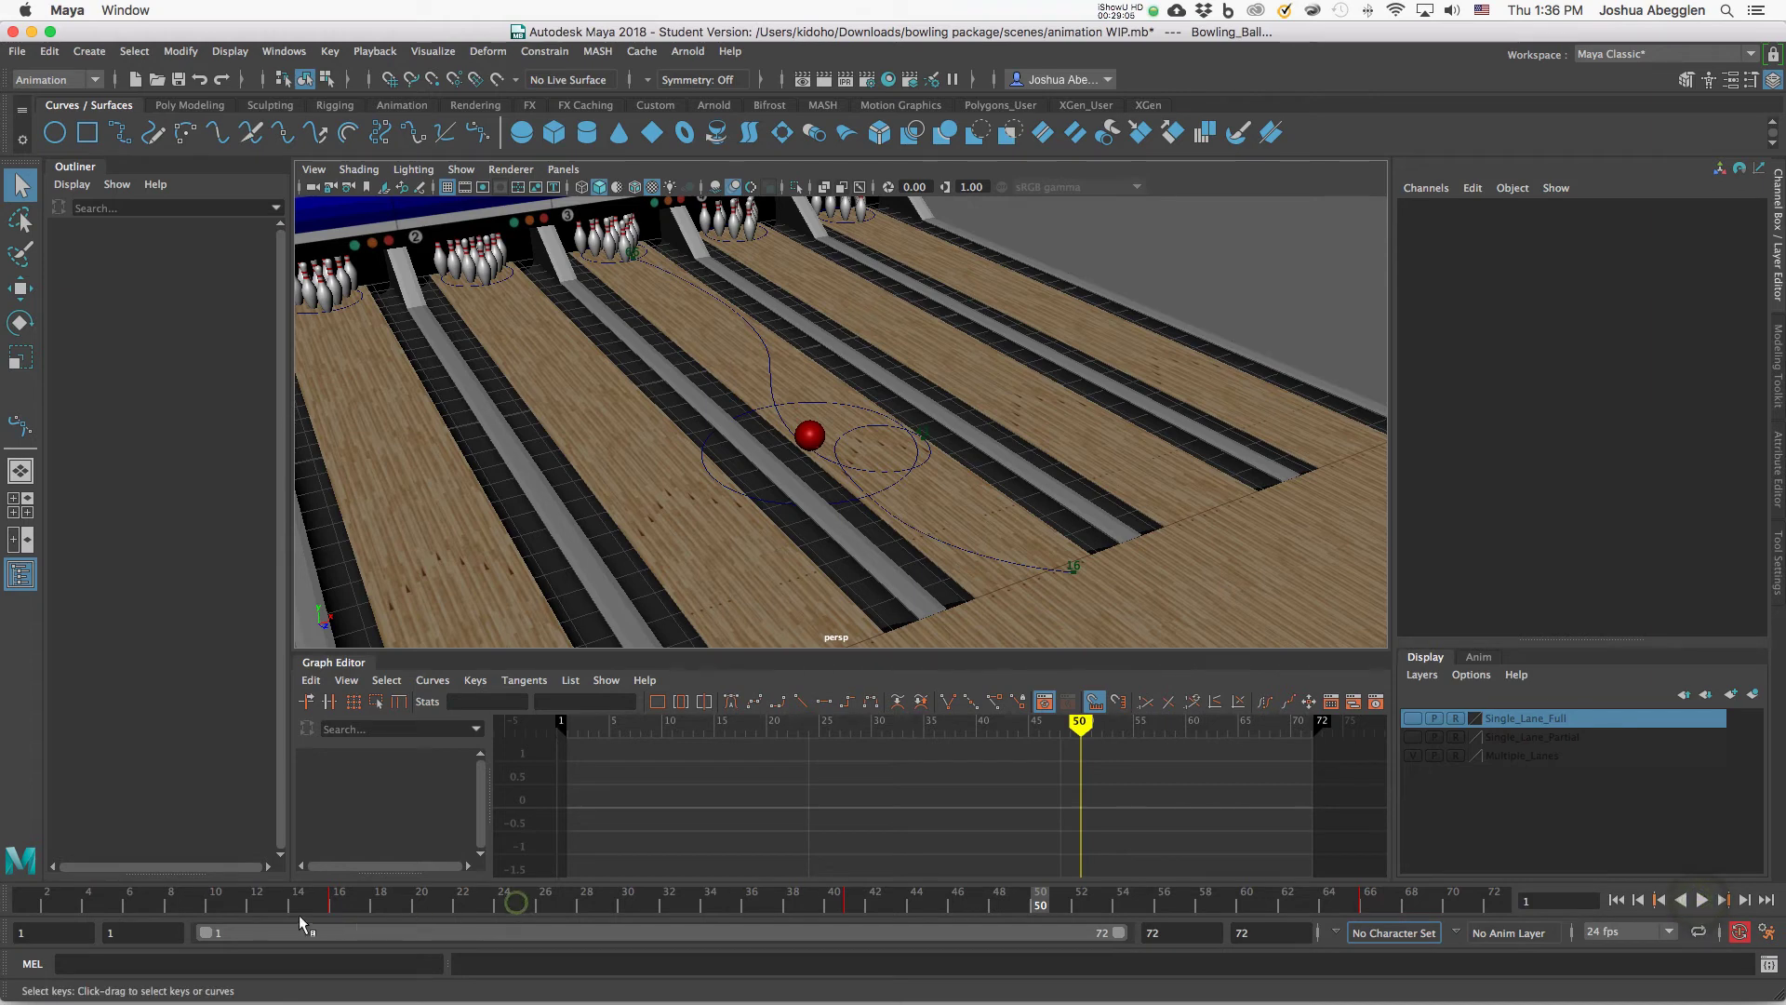
drag(156, 918, 31, 885)
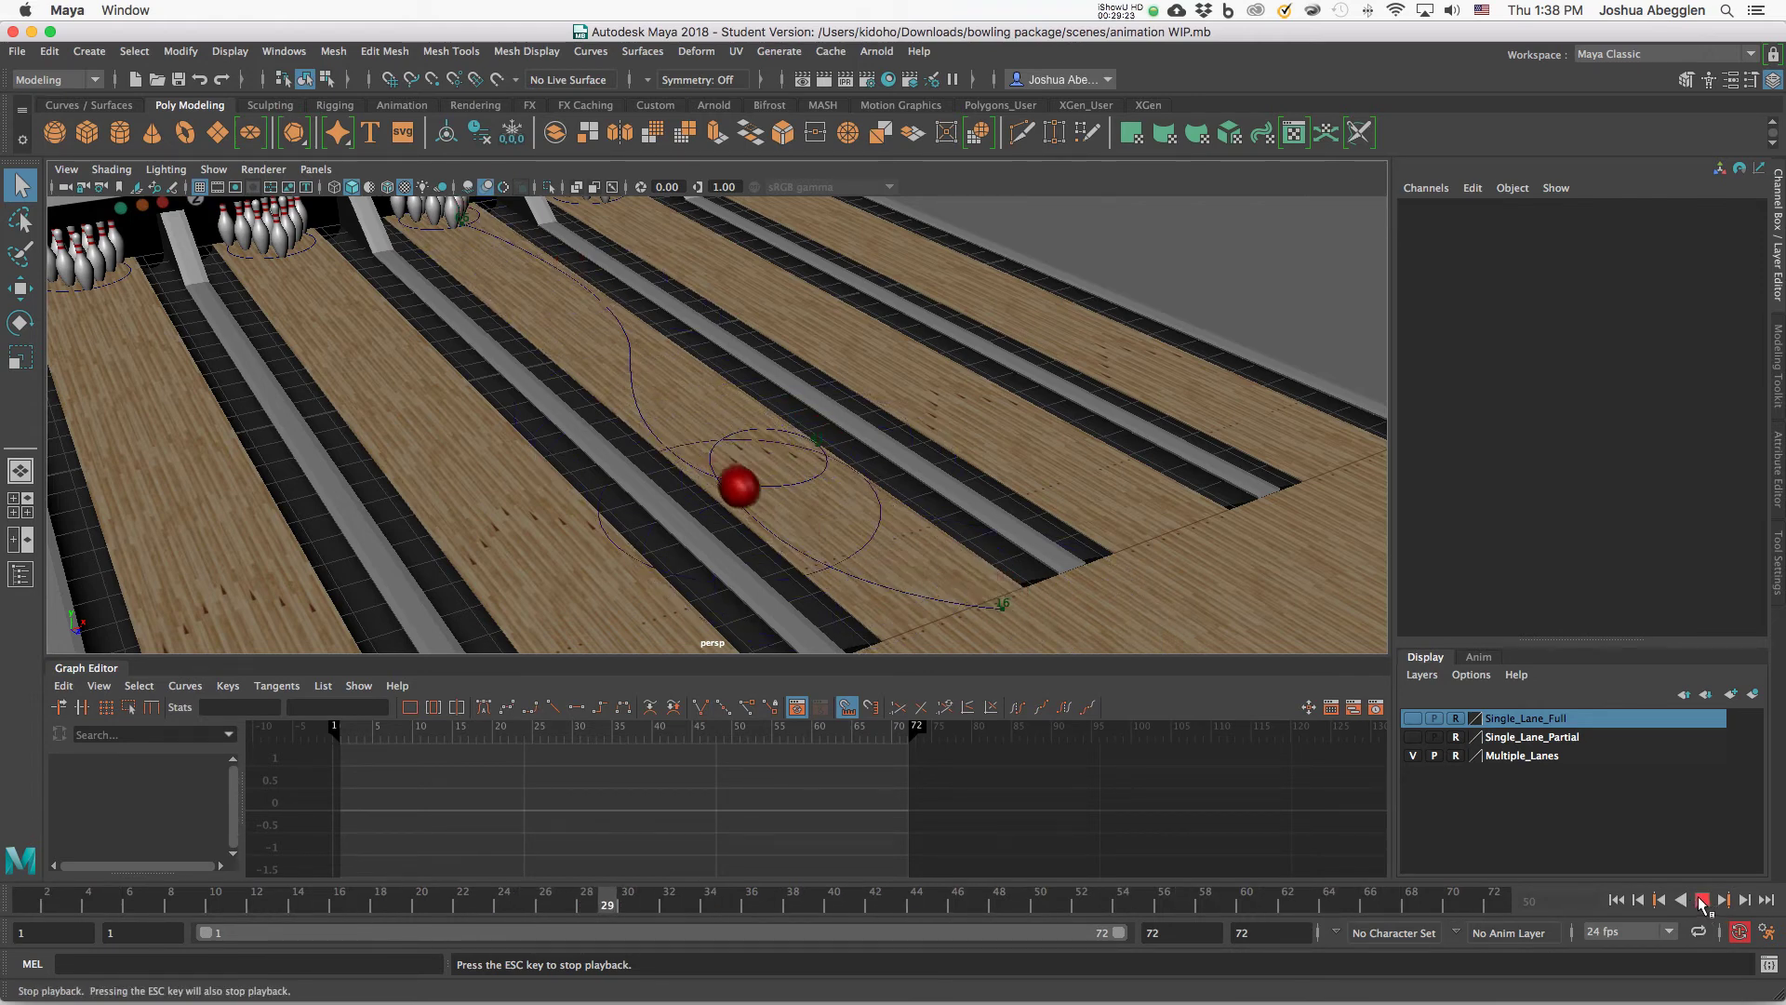
Stop playback and switch the viewport to a new perspective camera.
click(1703, 900)
alt+middle_drag(1109, 511, 1146, 484)
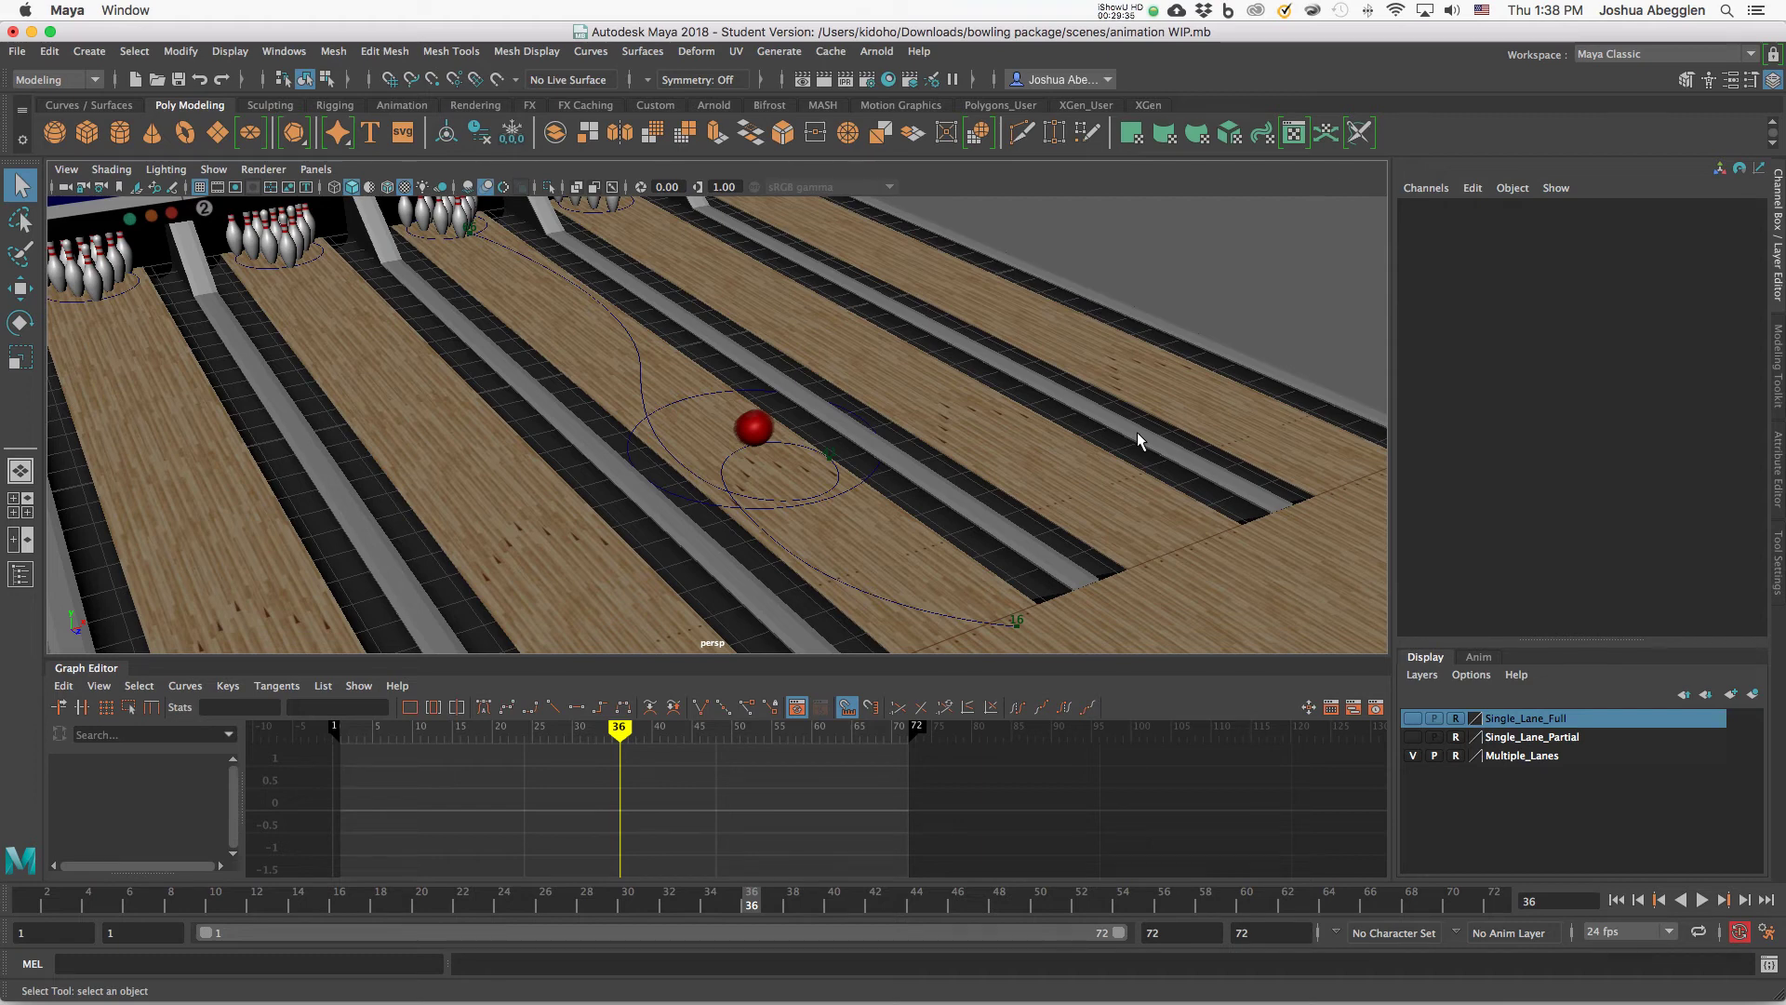
click(318, 170)
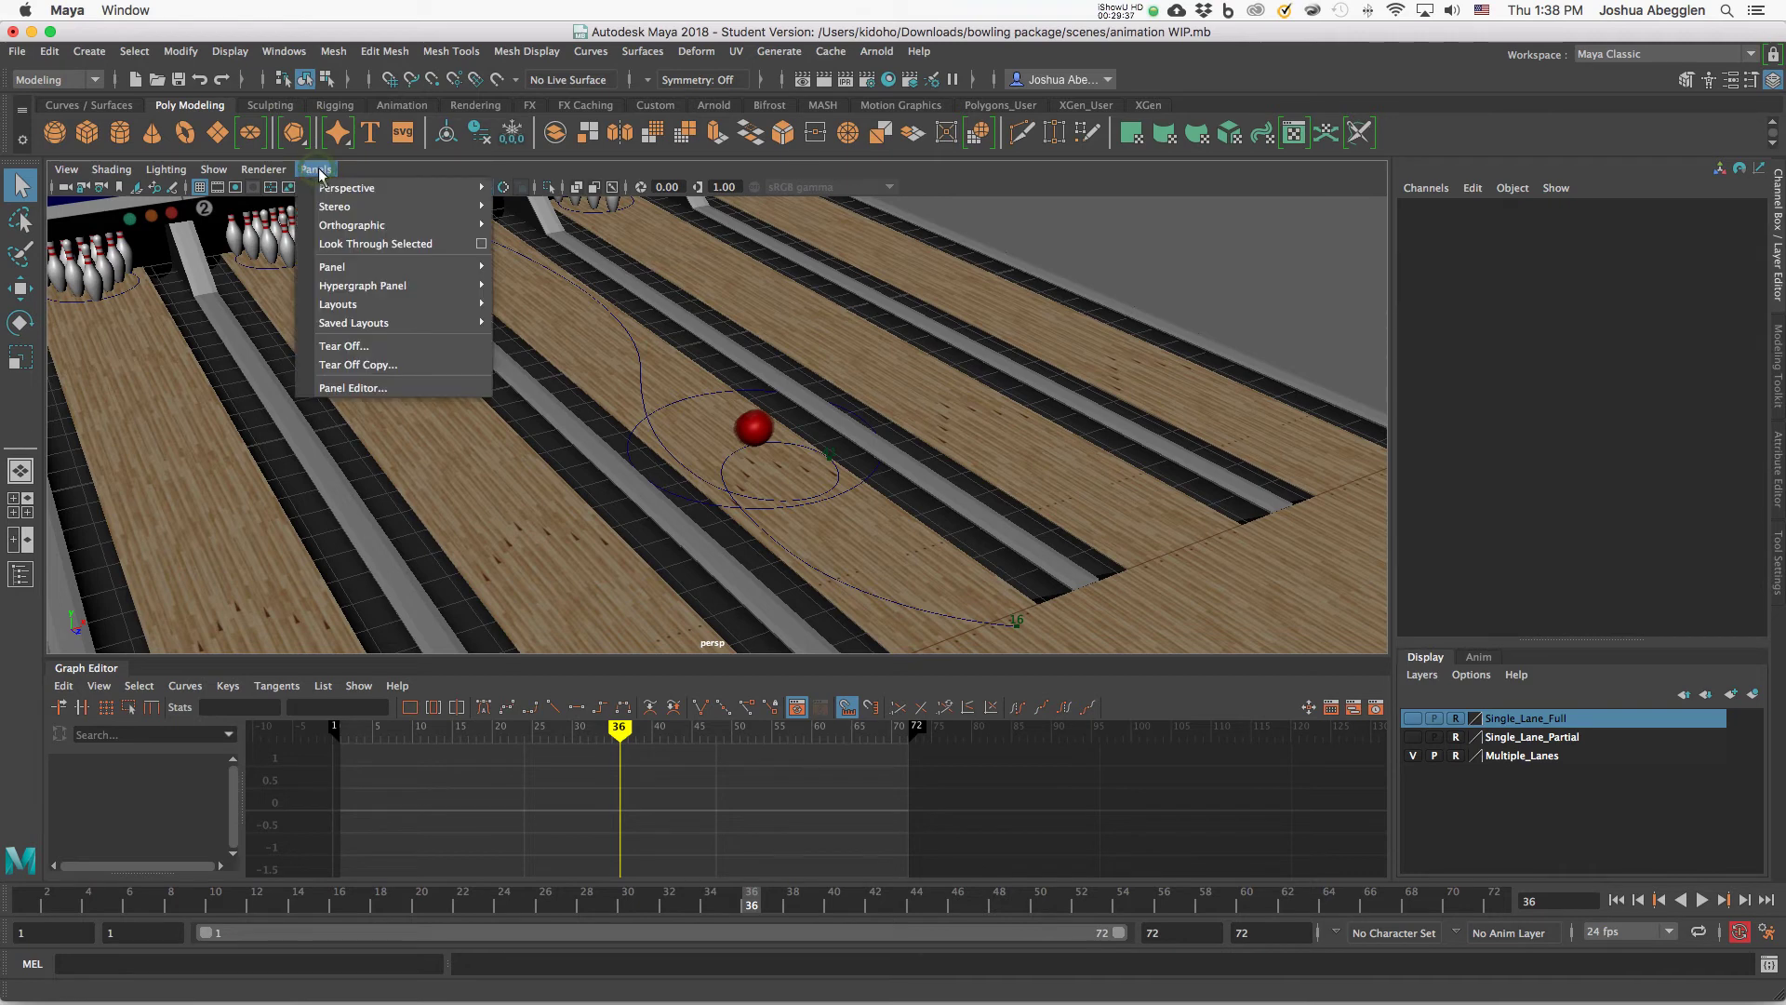
mouse_move(343, 191)
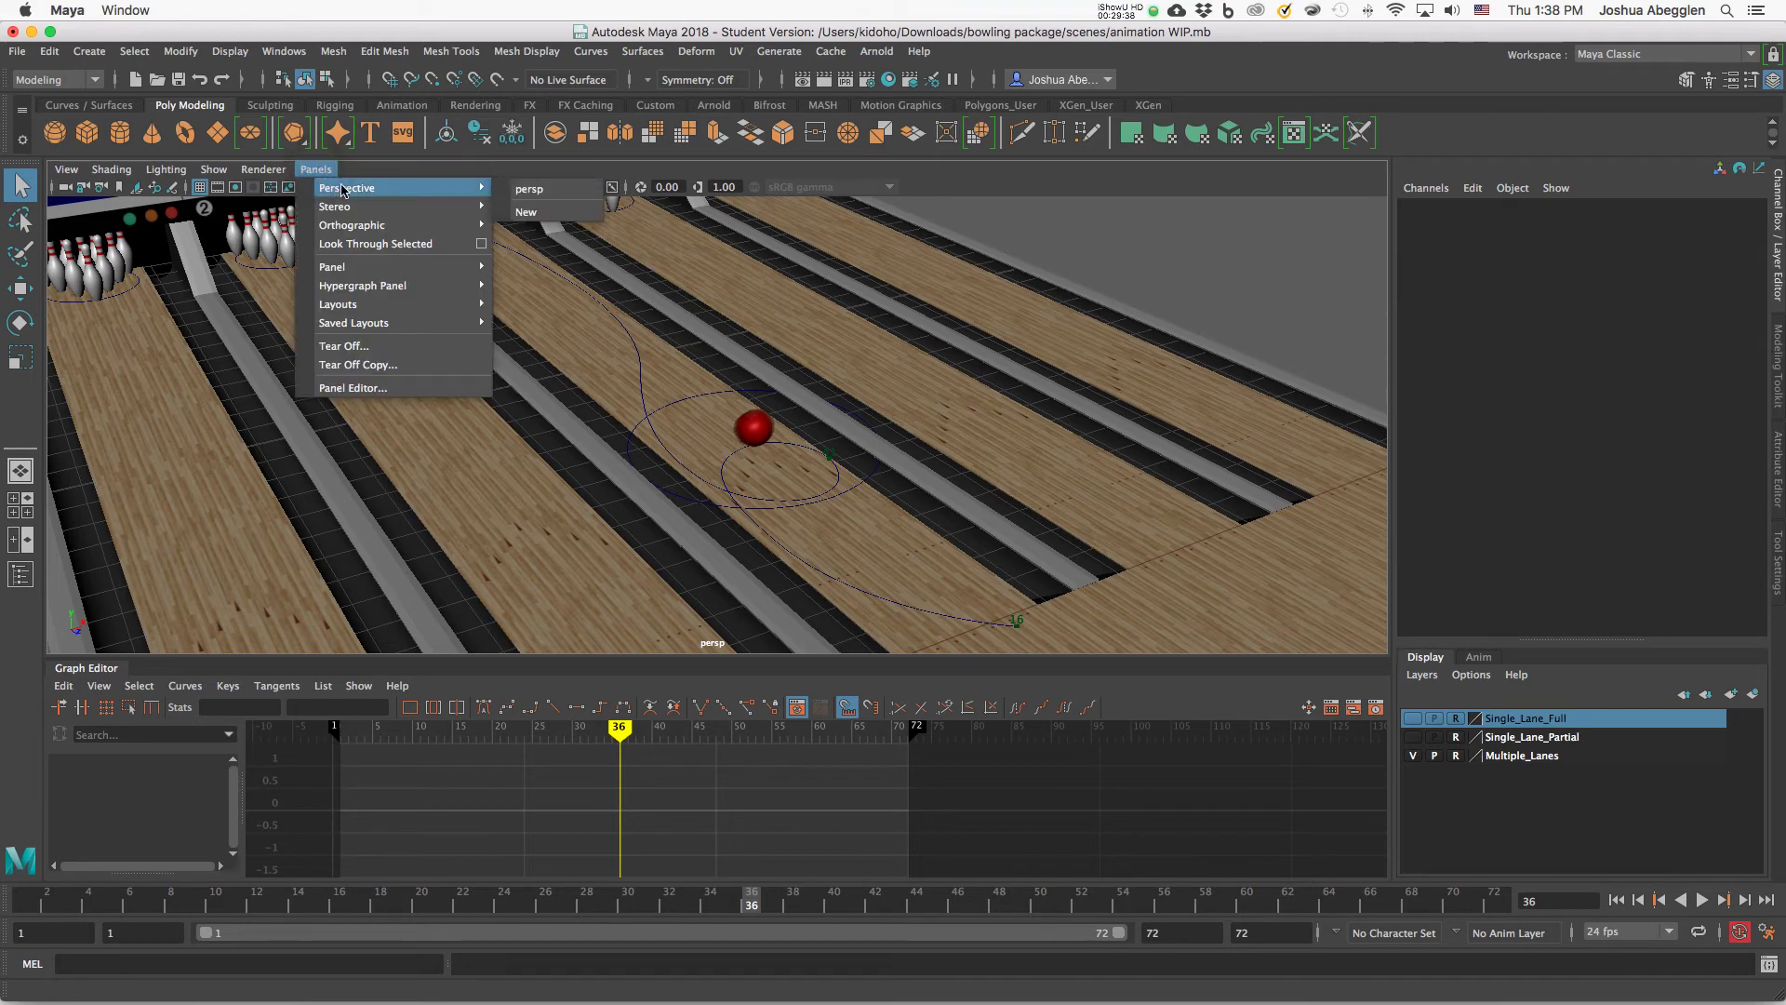
click(554, 213)
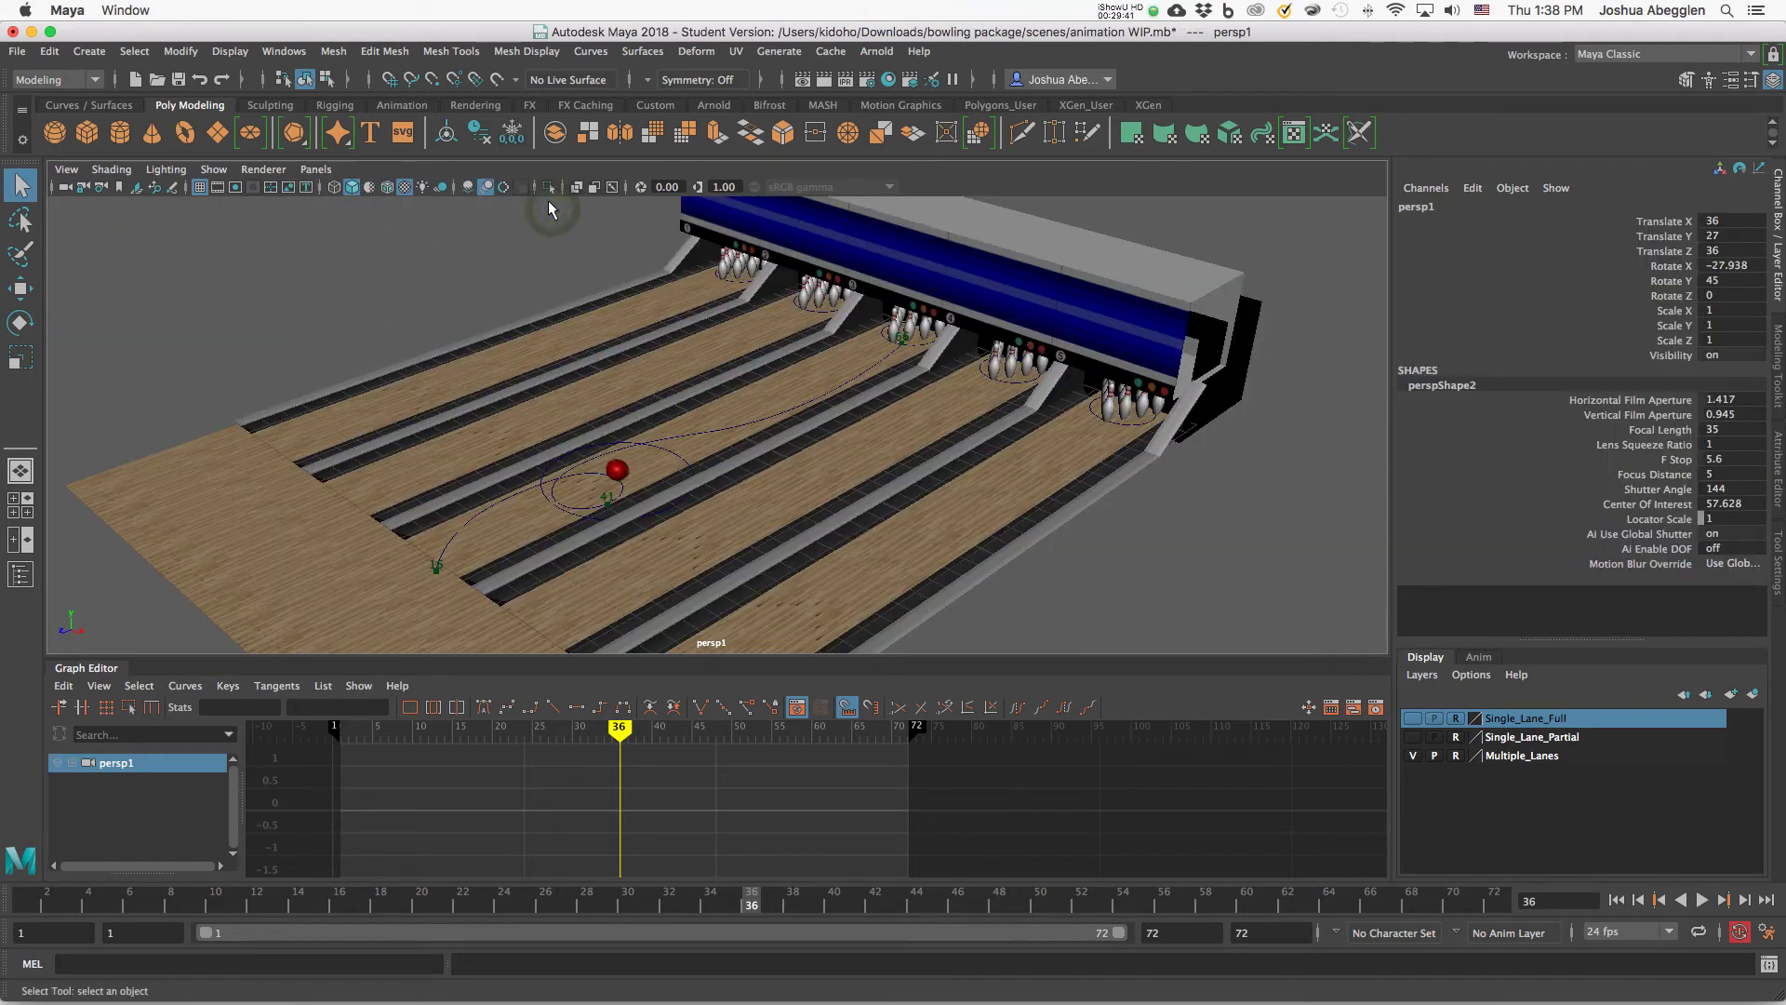
Place the new camera low behind the bowling ball at frame 16, looking down the lane towards the pins.
alt+drag(958, 493, 1060, 463)
scroll(1086, 450, up, 10)
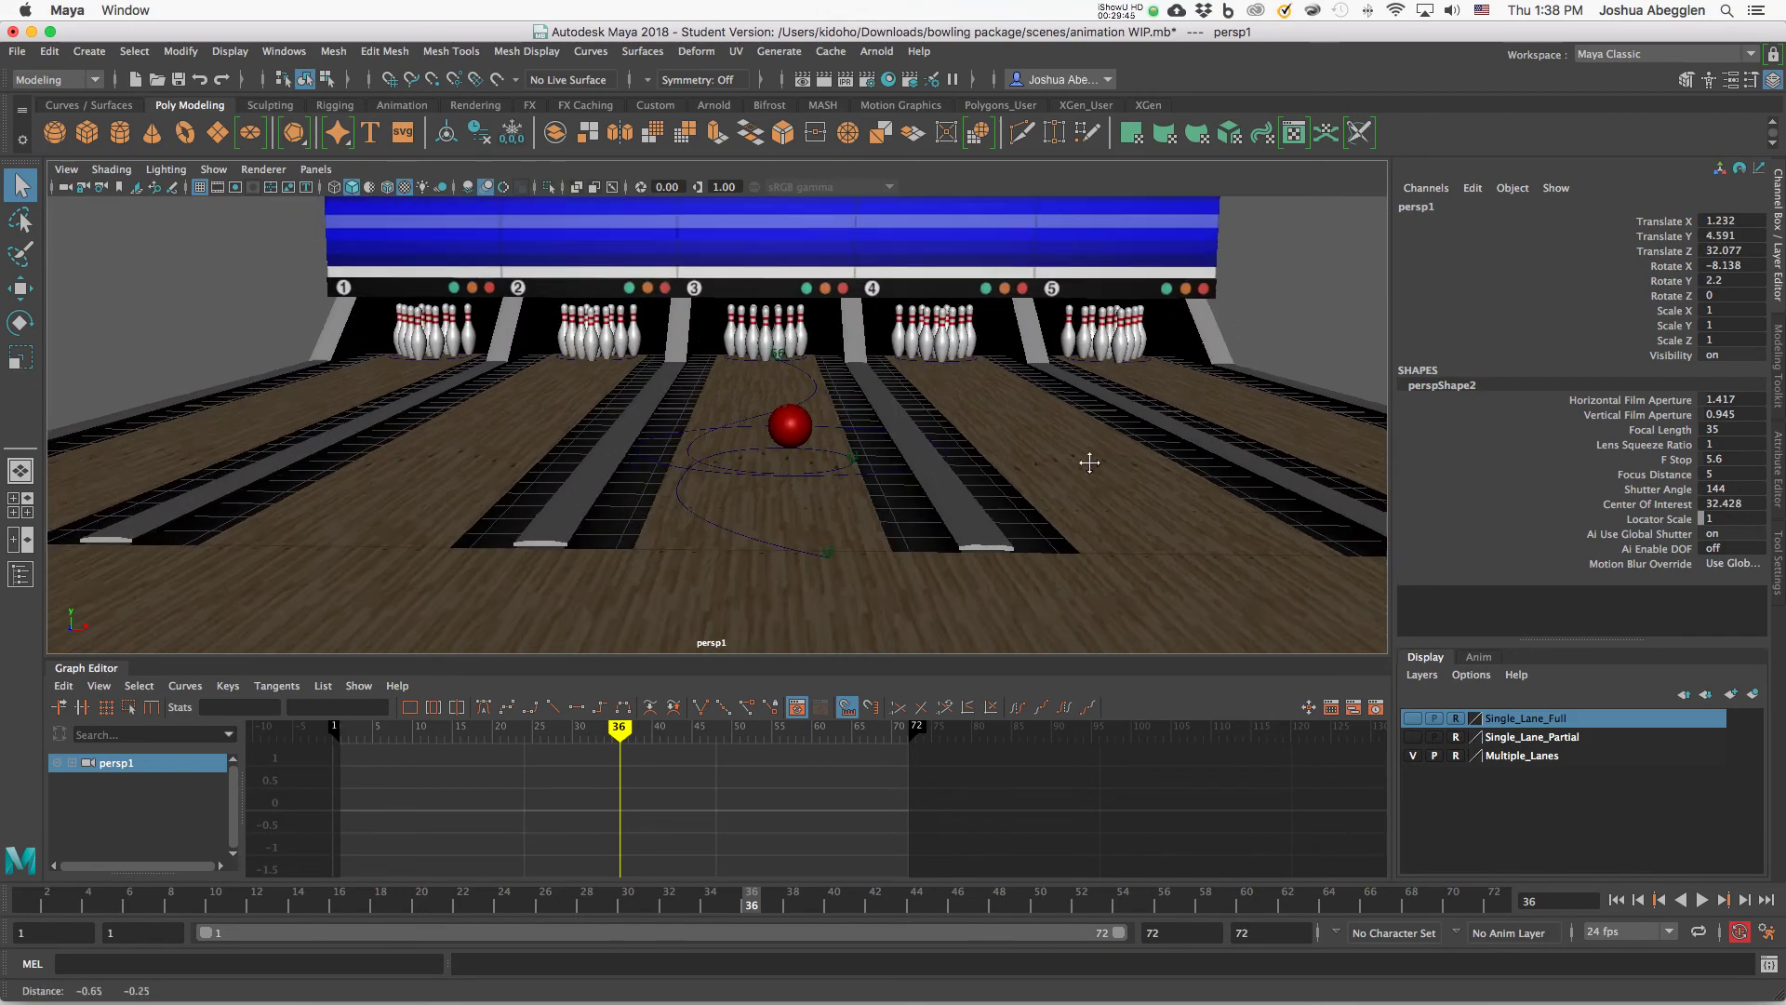
scroll(1086, 450, up, 6)
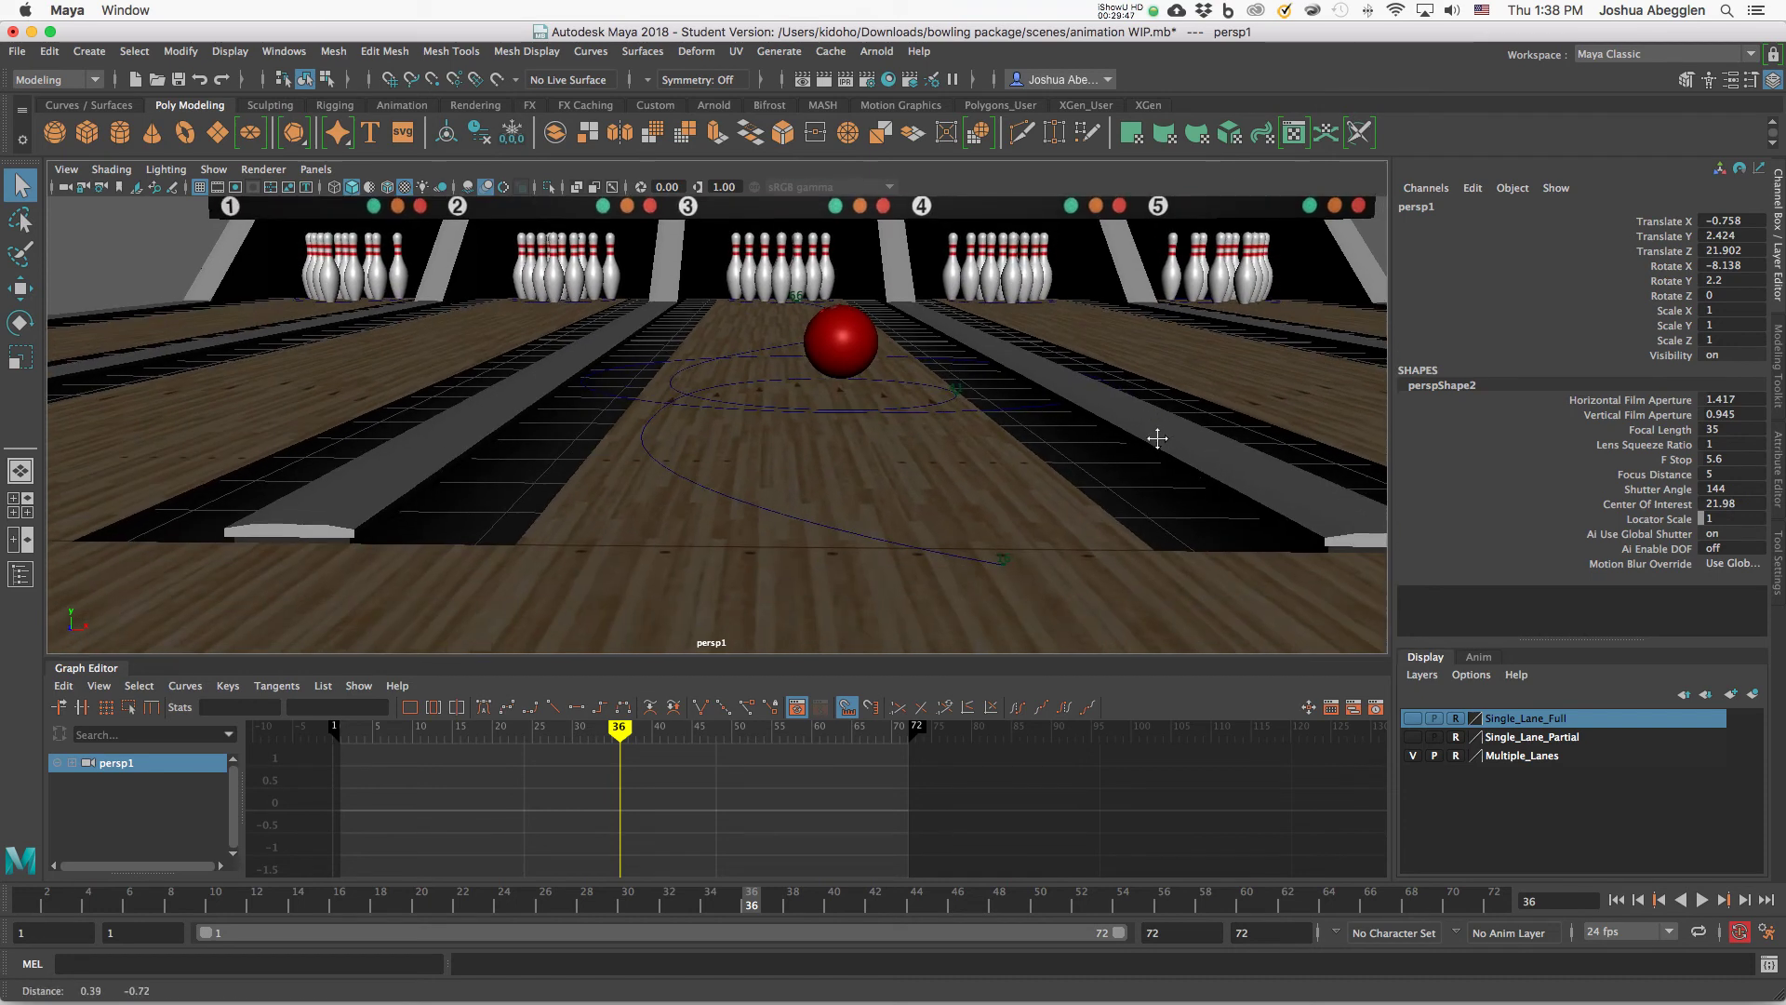
drag(454, 907, 339, 904)
scroll(1037, 561, up, 5)
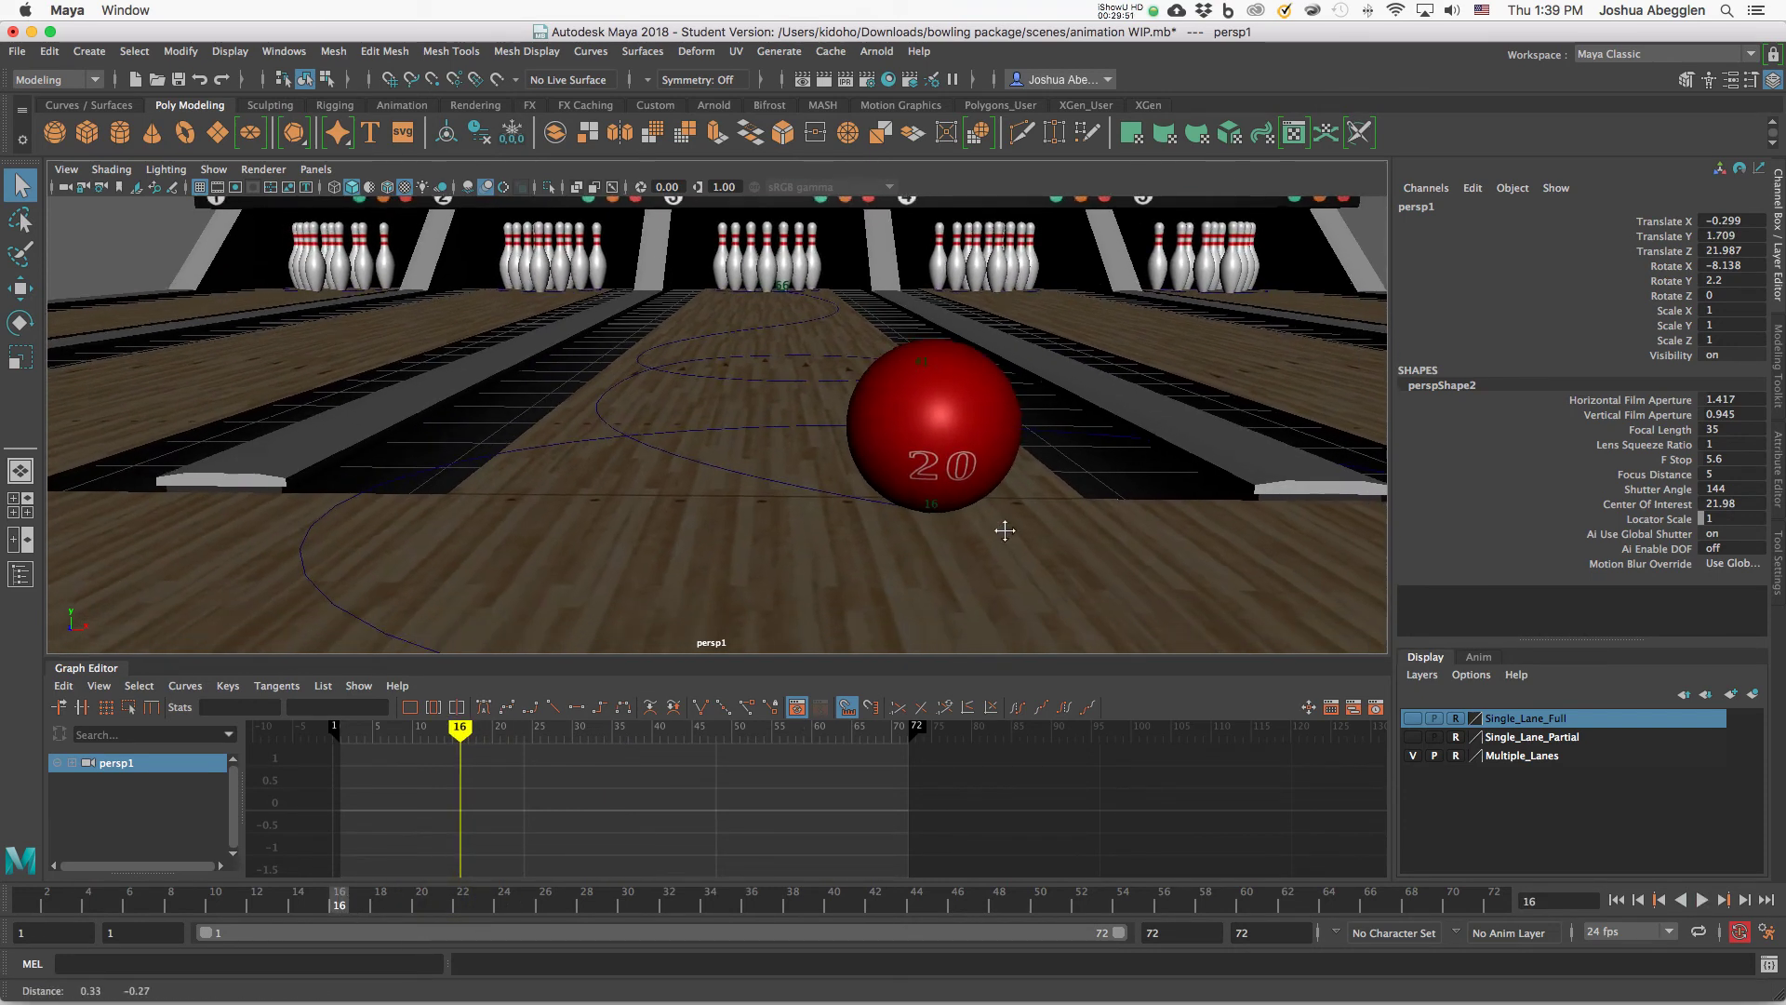
mouse_move(1137, 490)
alt+middle_down()
mouse_move(1113, 511)
mouse_move(1103, 490)
alt+middle_up()
scroll(1106, 467, down, 1)
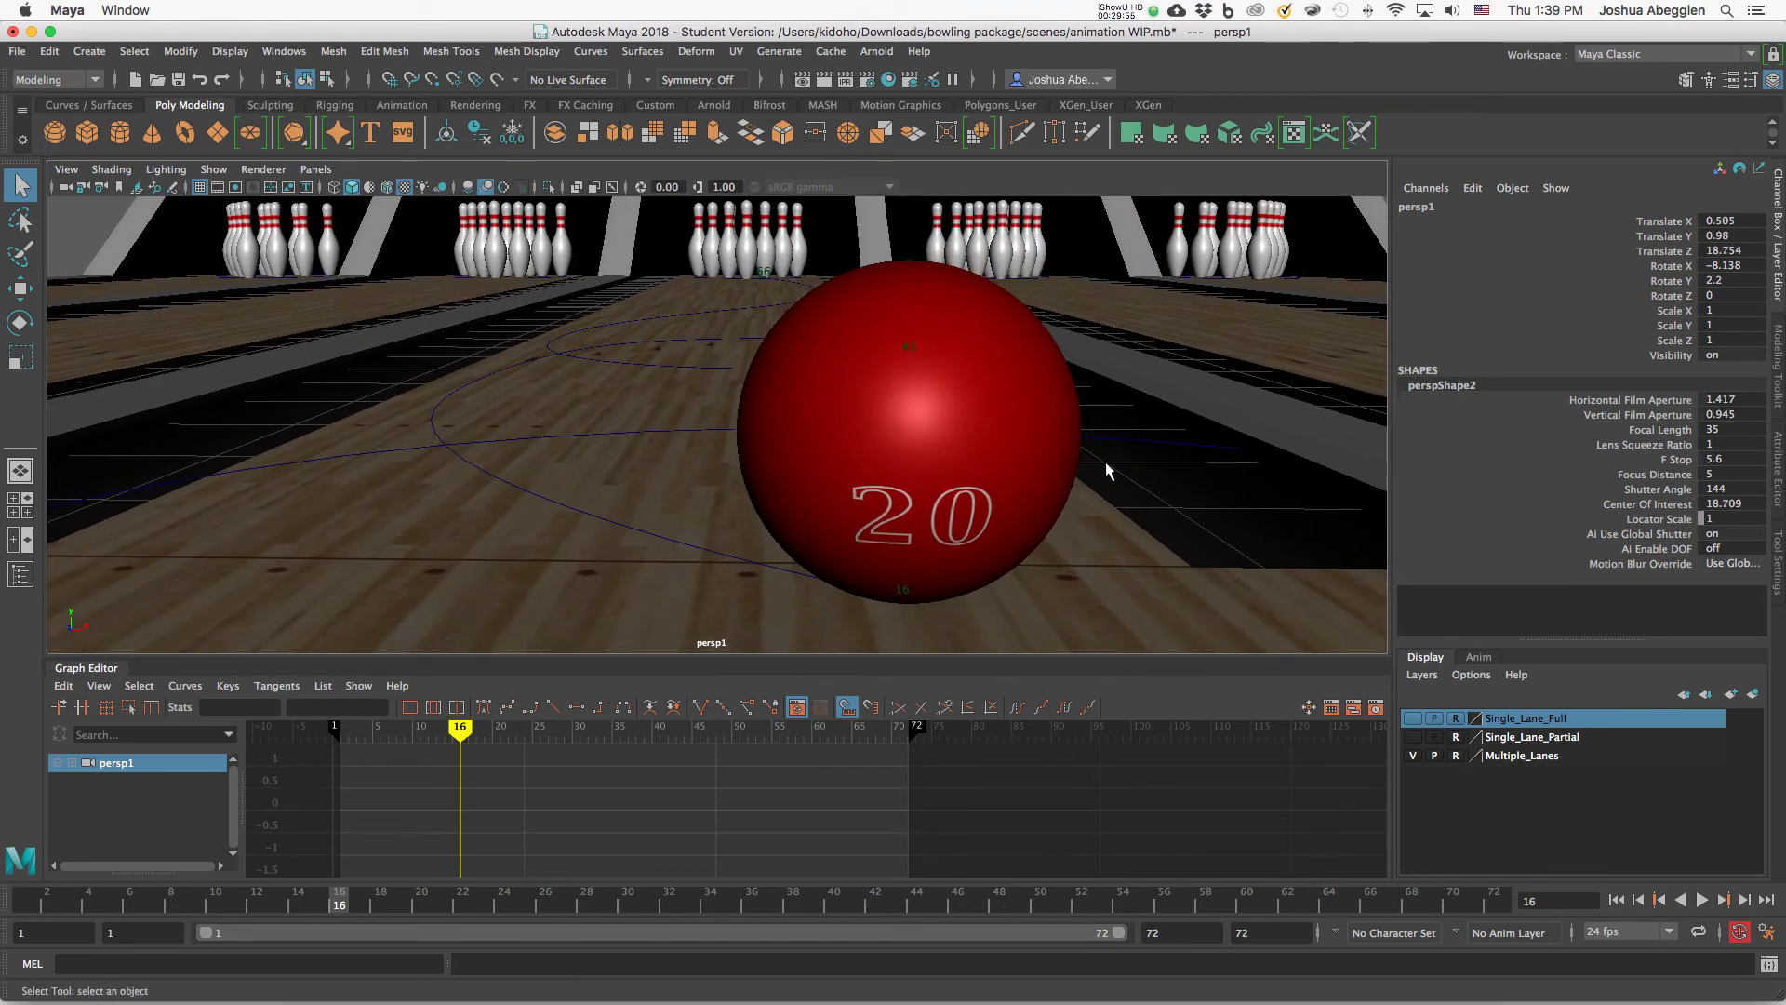
alt+drag(1086, 489, 1085, 476)
alt+middle_drag(1086, 481, 1092, 533)
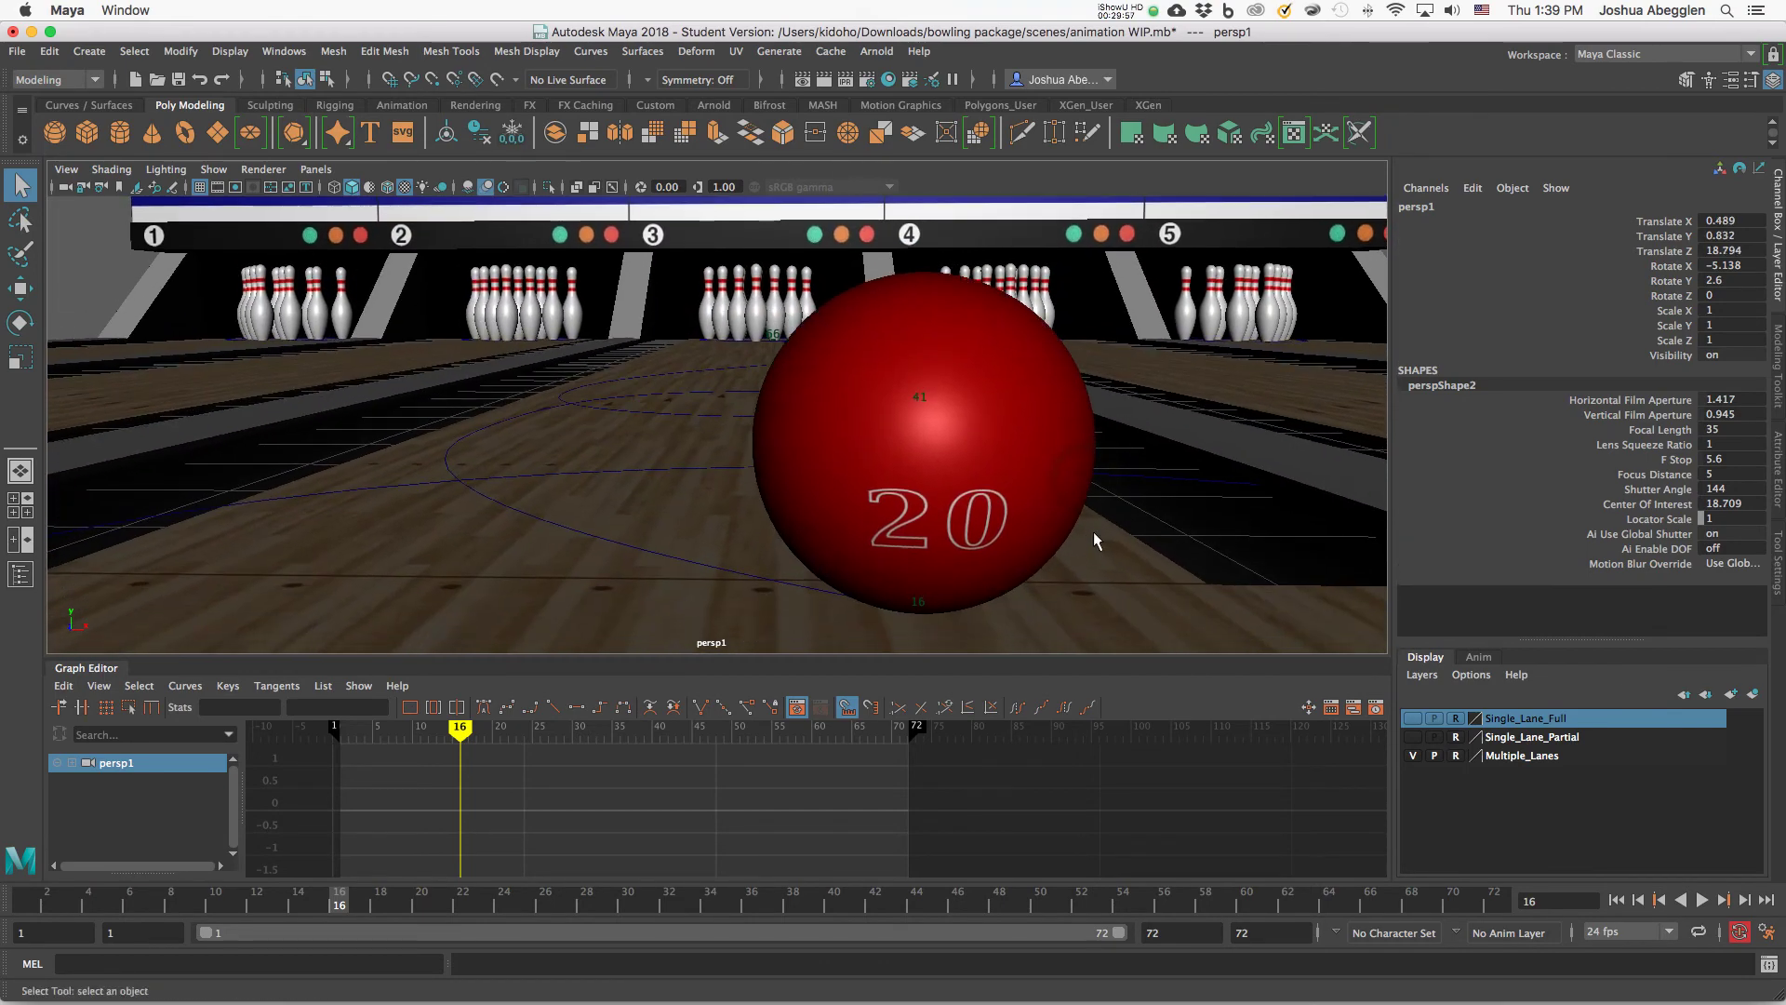
scroll(1081, 511, down, 2)
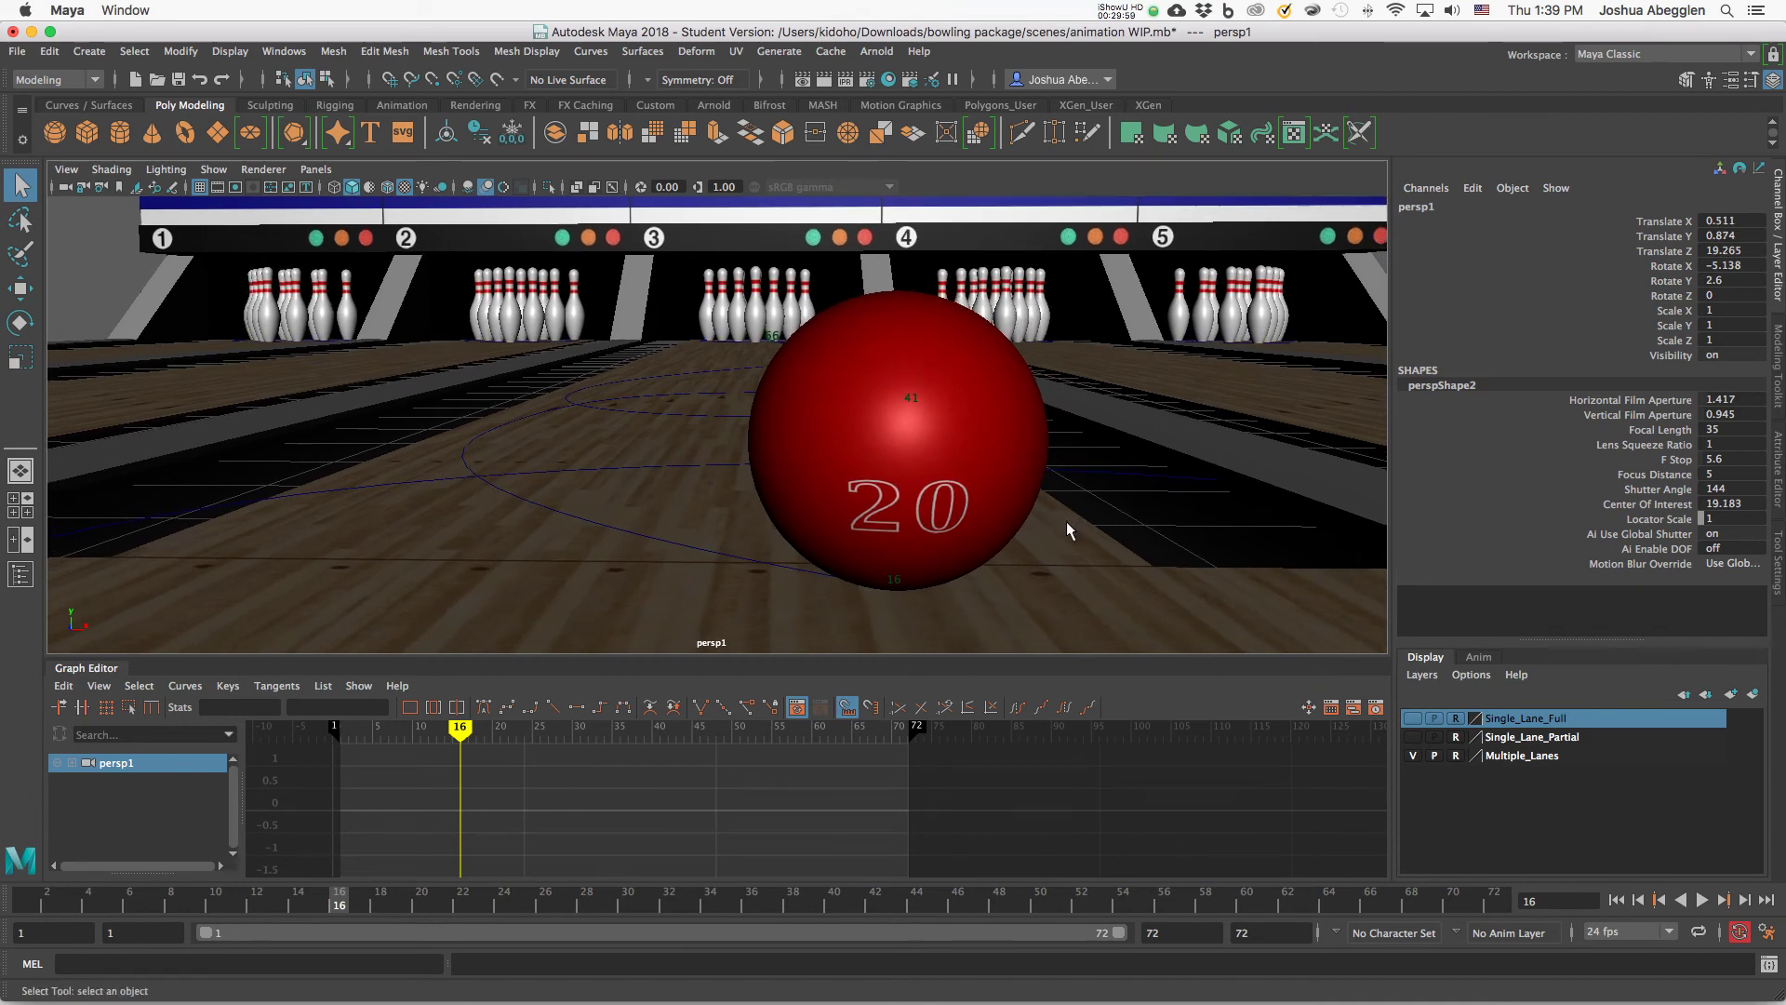
Show the camera gate and the Outliner, and set persp1's film aperture to 1.6 horizontal and 0.9 vertical.
click(217, 188)
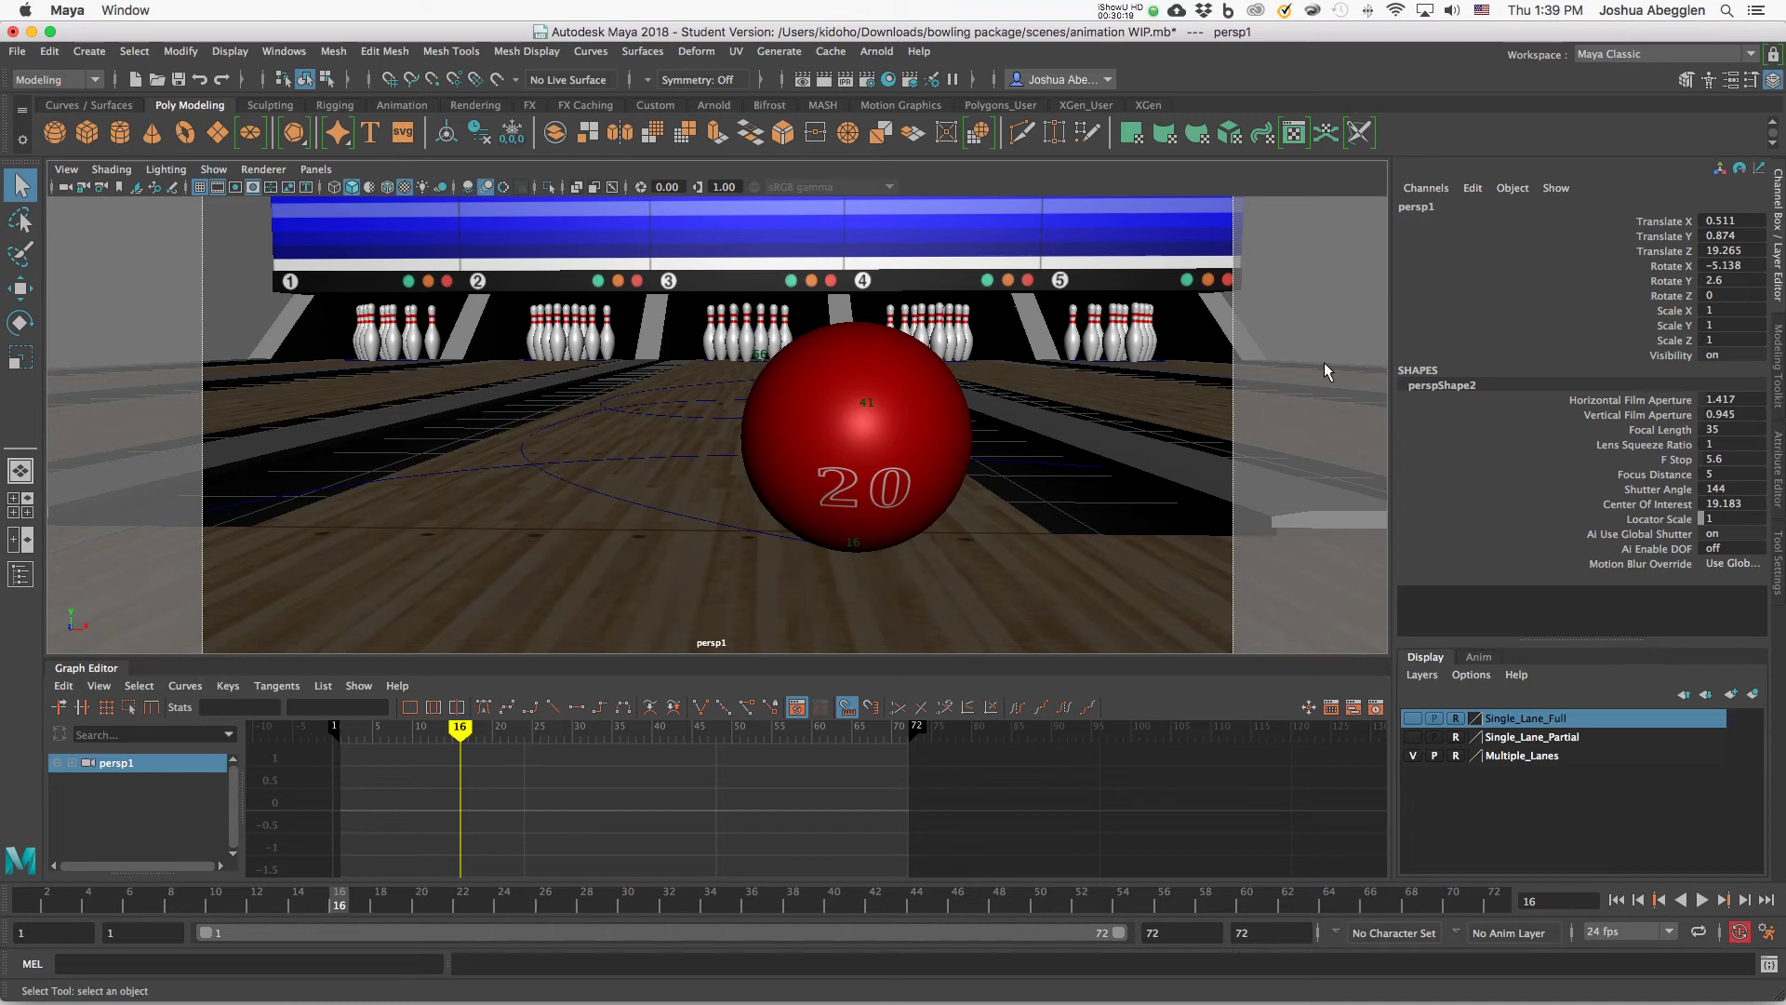
click(20, 575)
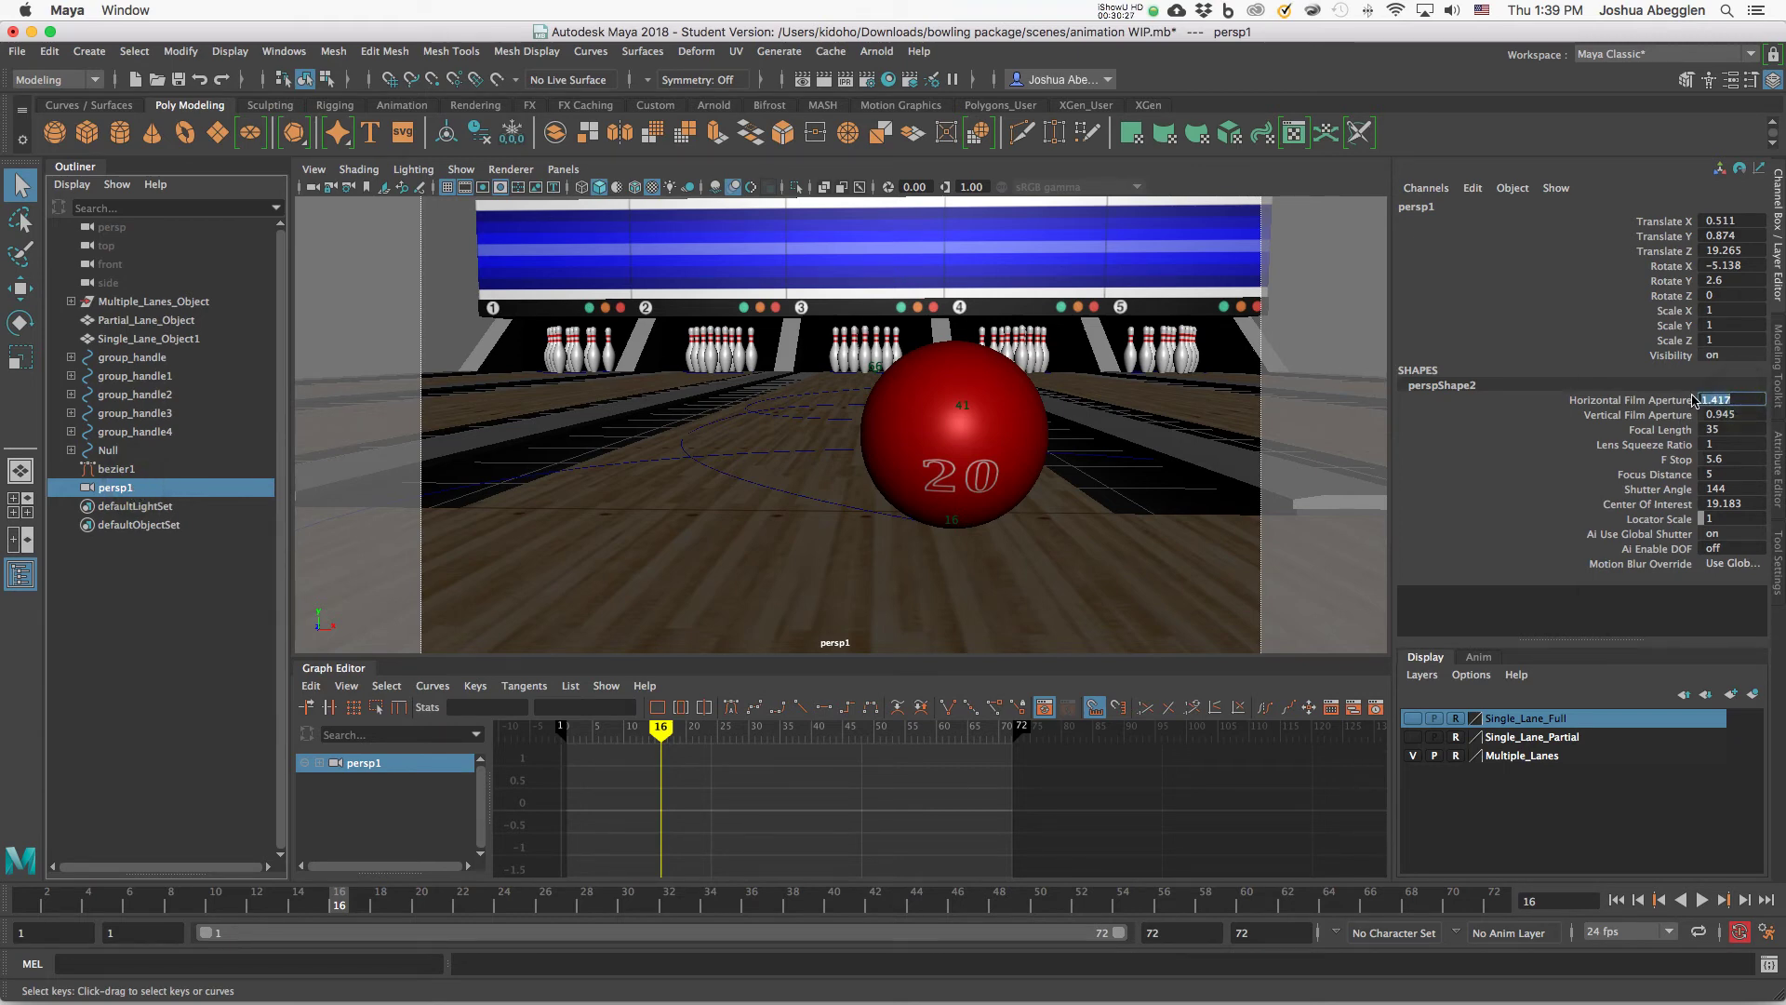
text(1.6)
key(Tab)
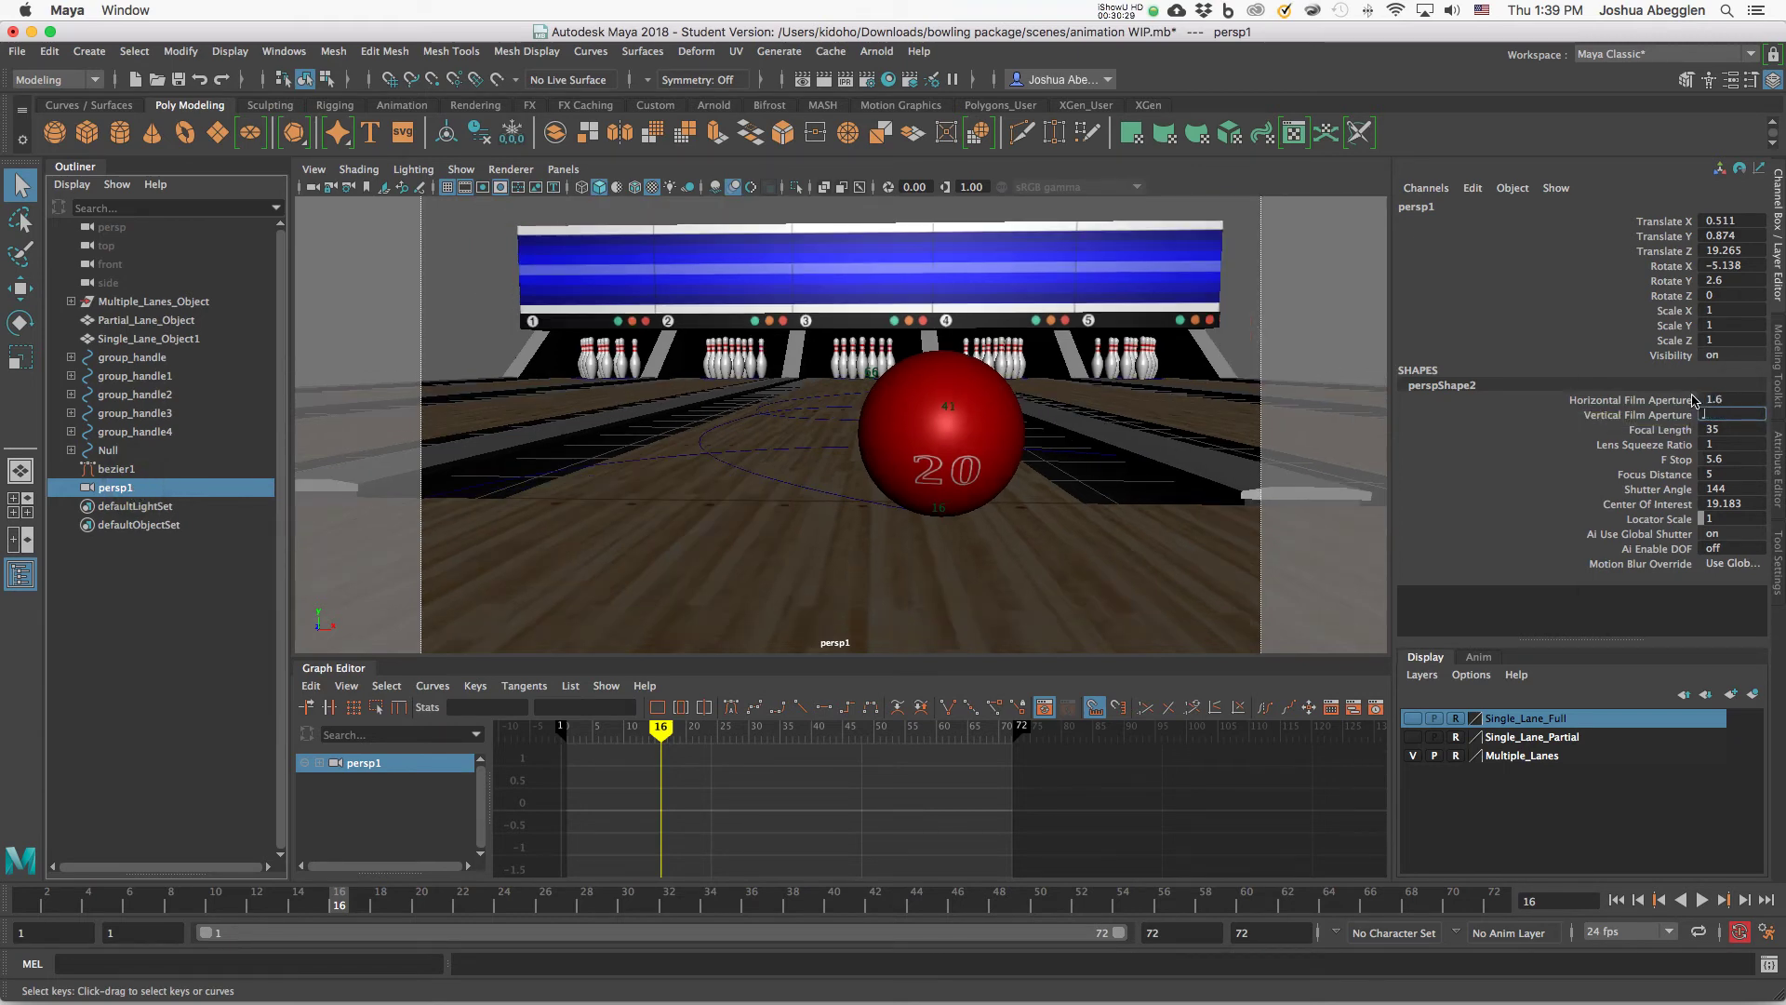
text(0.9)
key(Tab)
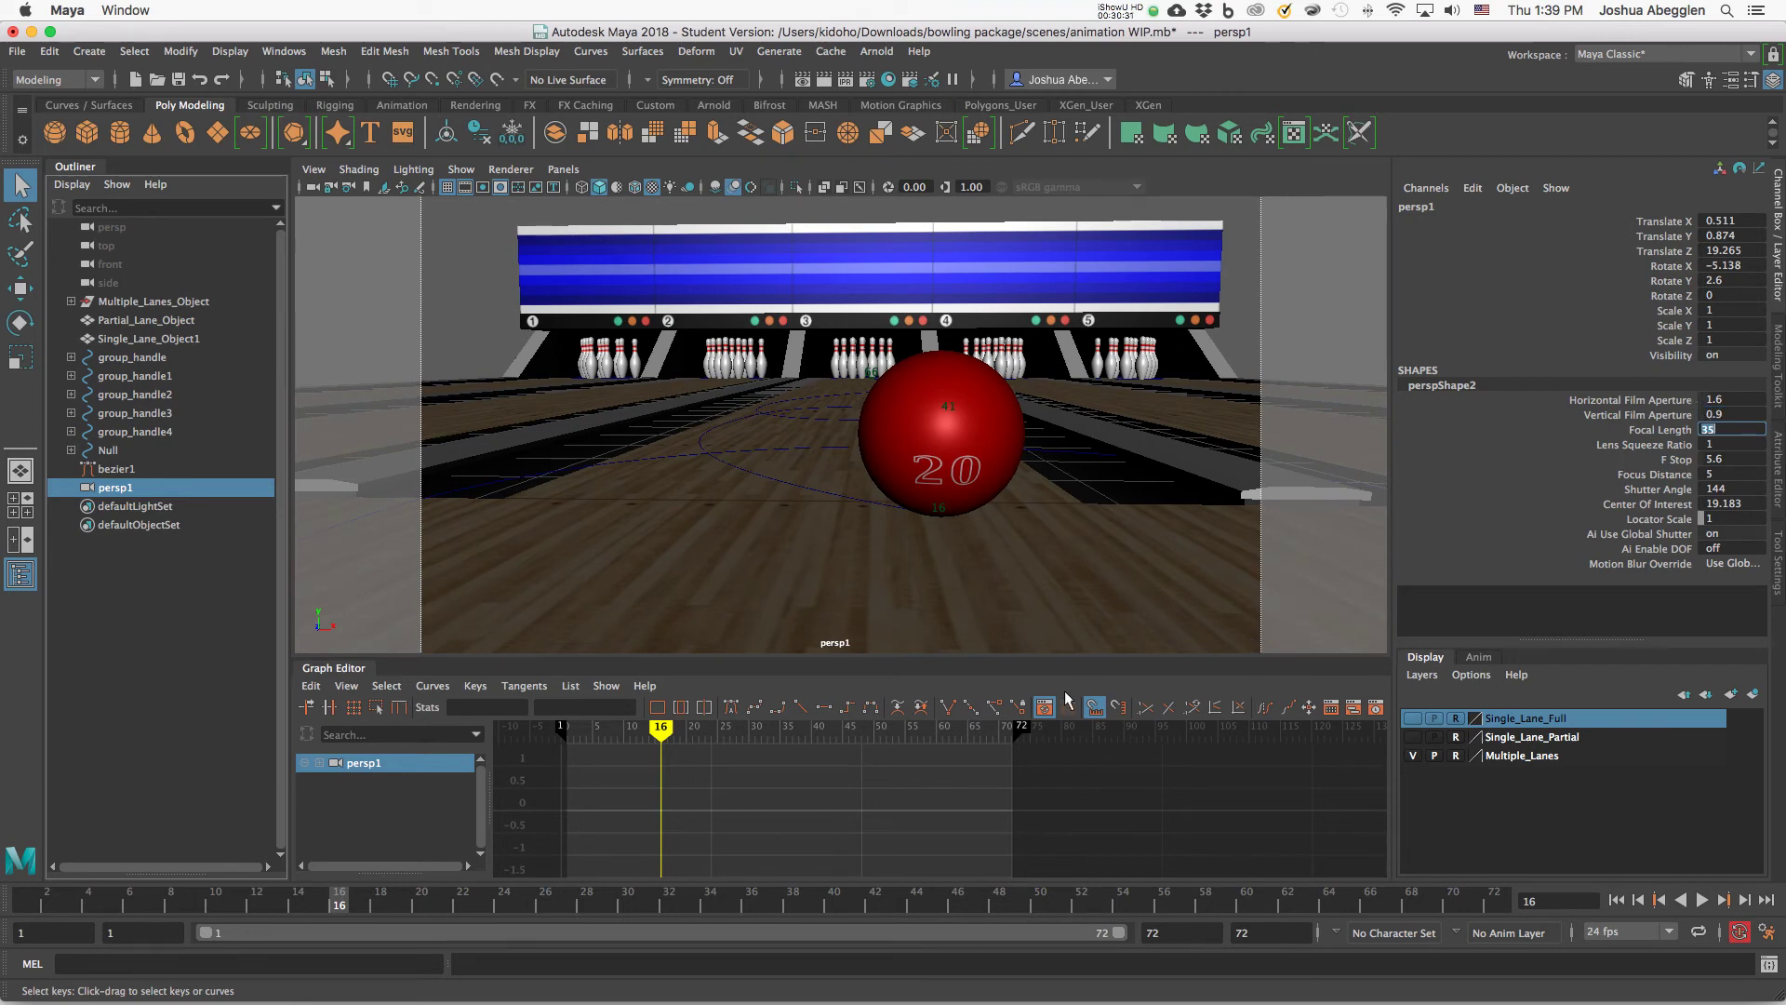
Widen the Outliner and reframe persp1 closer so the ball fills the lower right of the camera gate.
drag(289, 584, 411, 575)
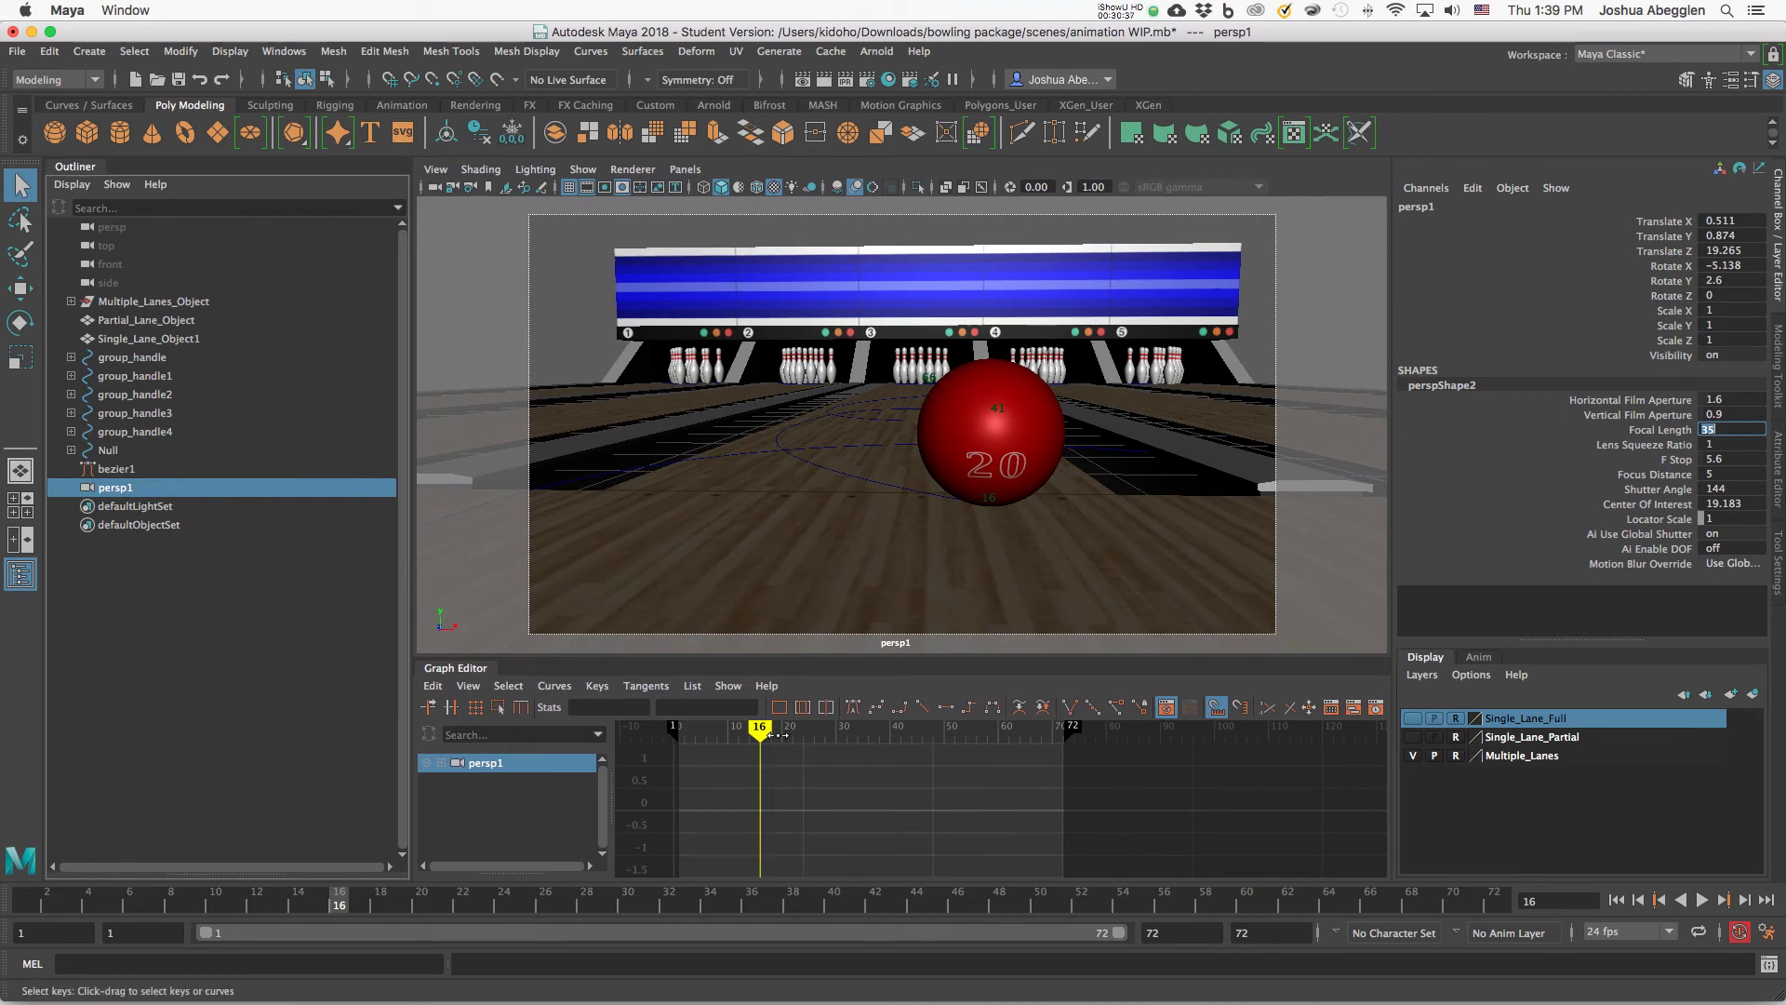
alt+right_drag(1016, 435, 1066, 447)
alt+middle_drag(1064, 466, 1054, 477)
alt+right_drag(1058, 473, 1064, 464)
alt+middle_drag(1064, 466, 1072, 468)
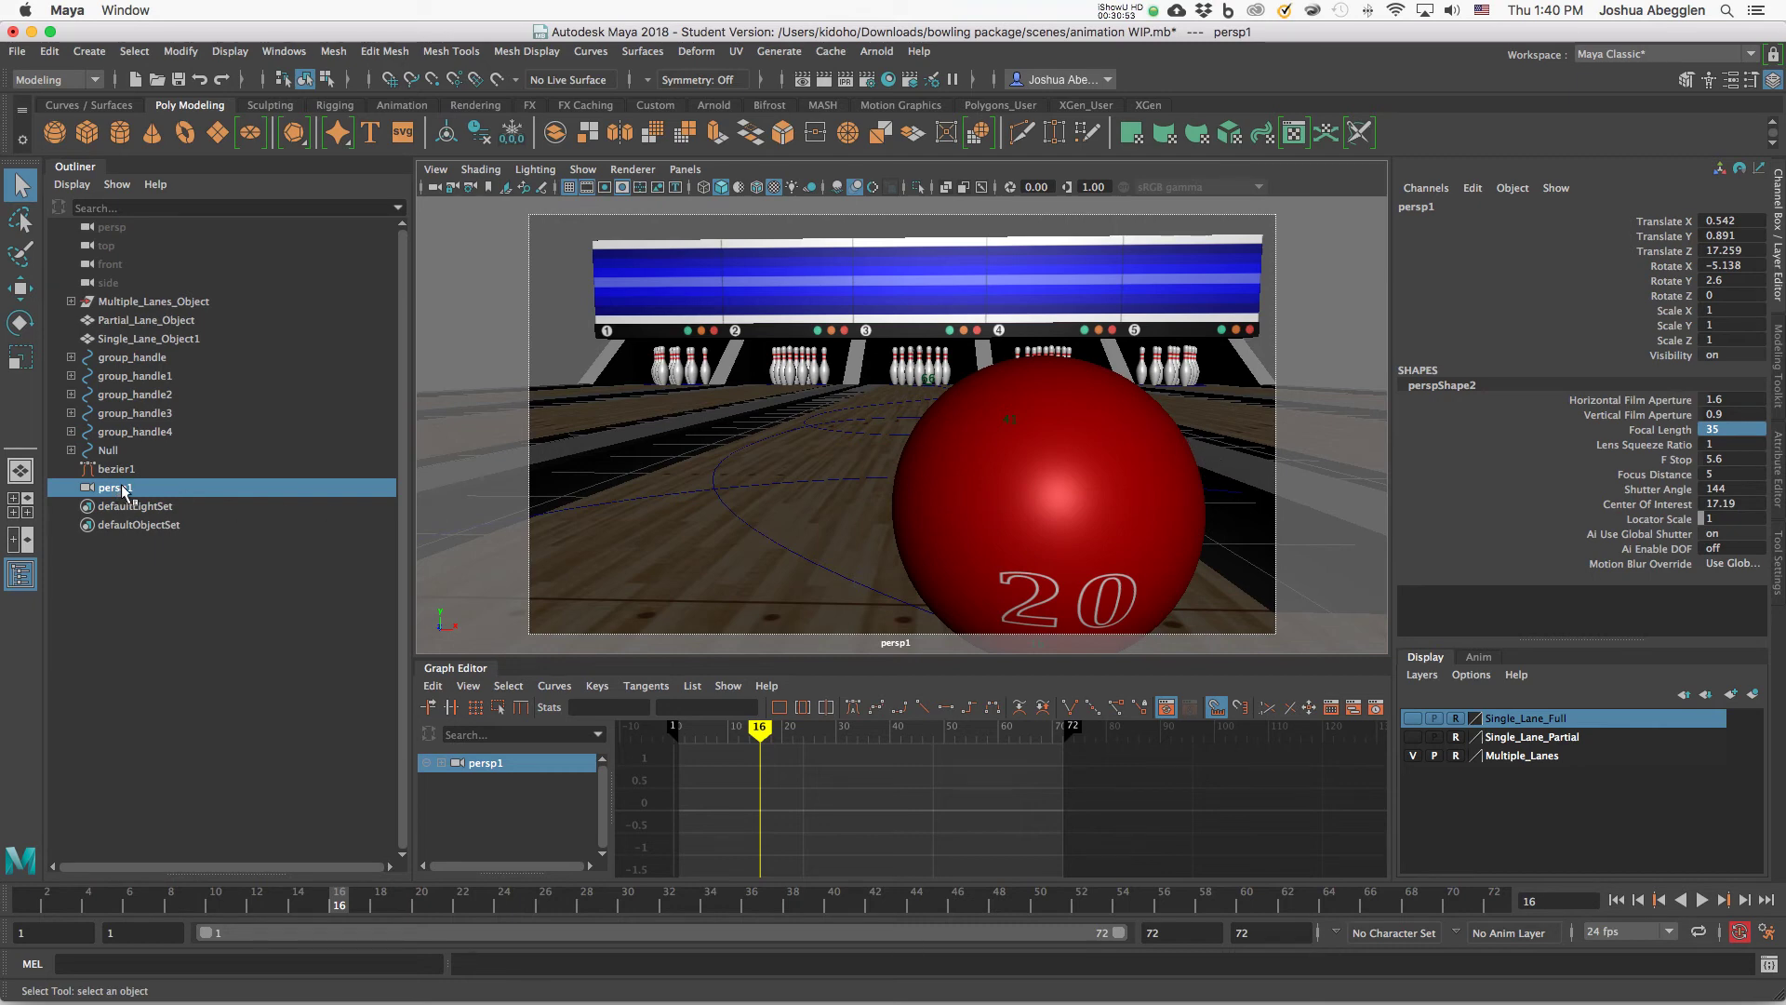
Parent the persp1 camera to the ball's Null control curve.
shift+click(820, 480)
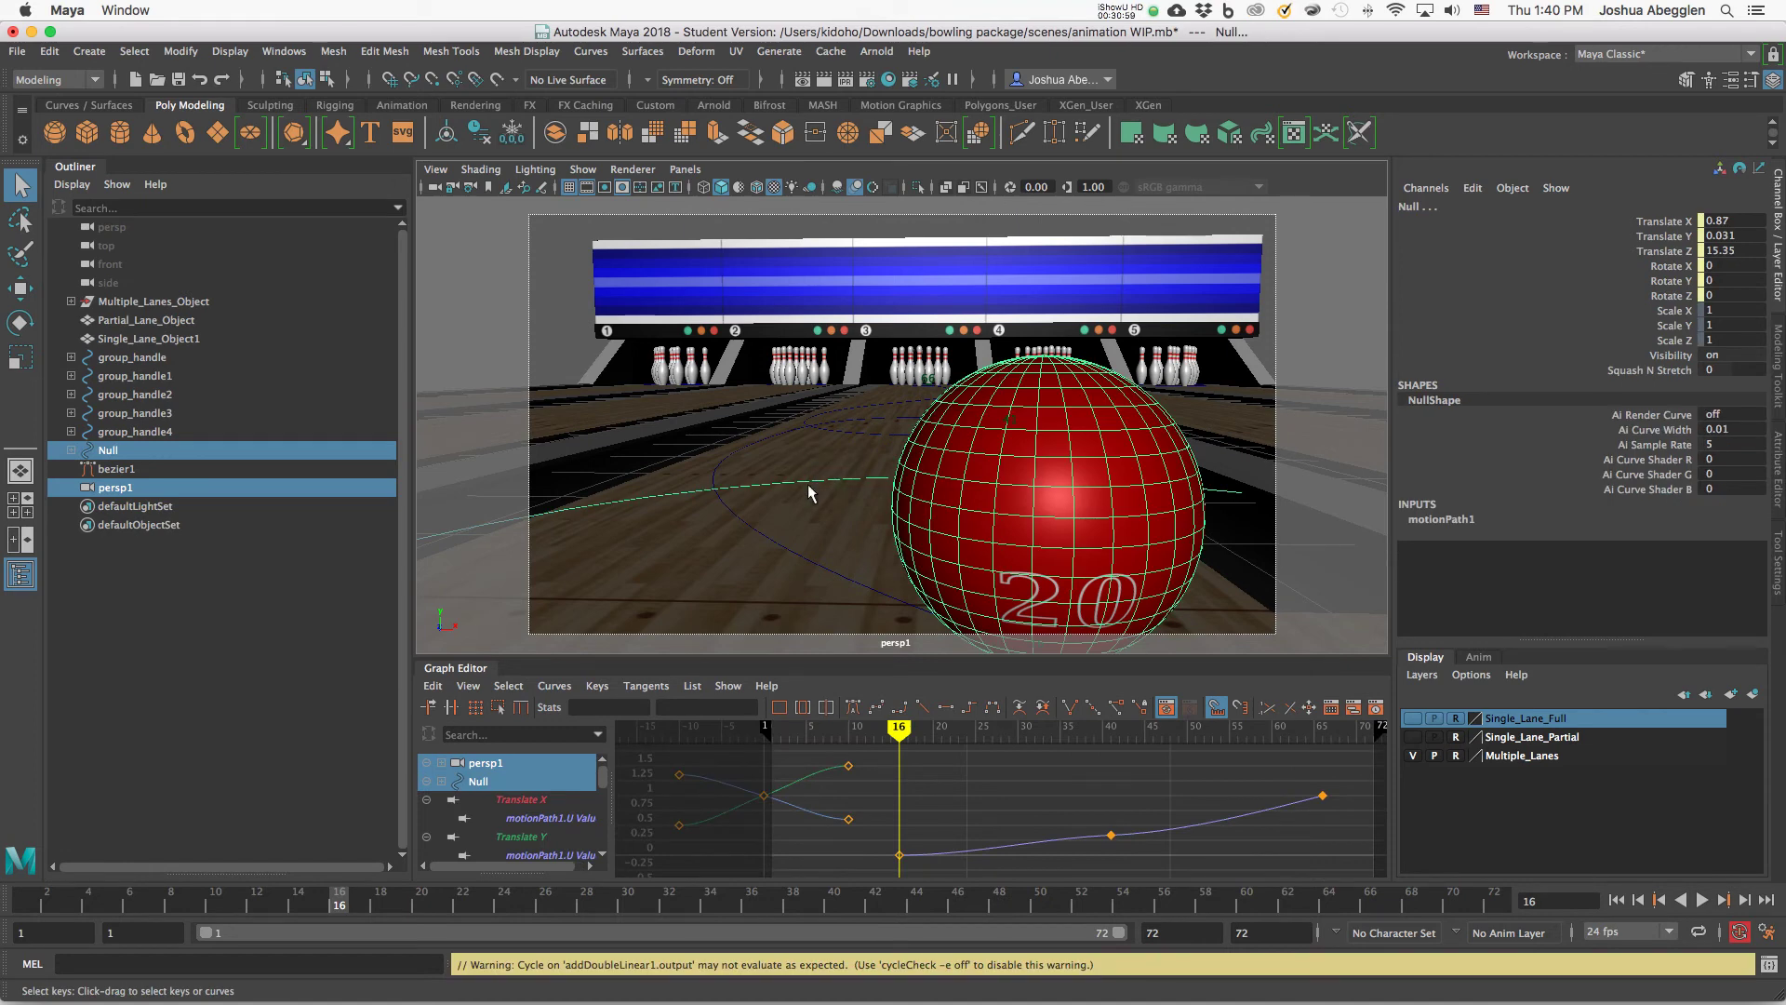
shift+click(809, 486)
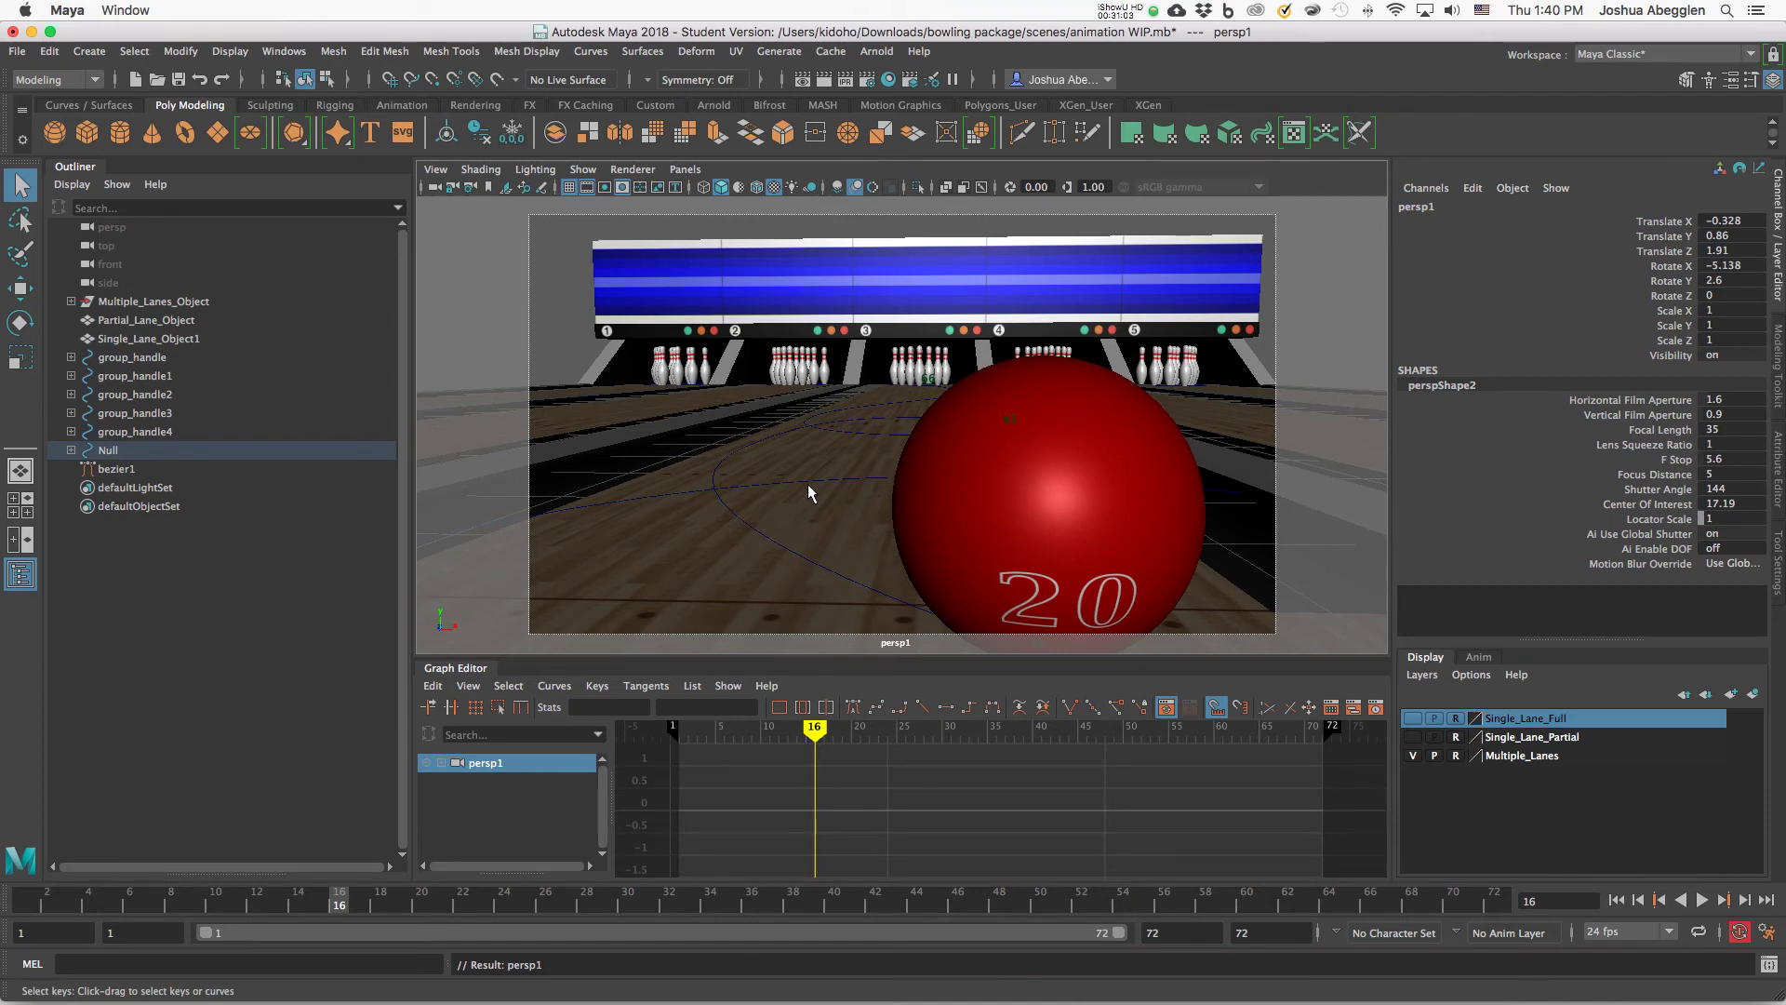
Play from frame 1 and scrub back to frame 16 through the parented camera, checking persp1 inside the Null hierarchy.
click(1616, 900)
click(1703, 899)
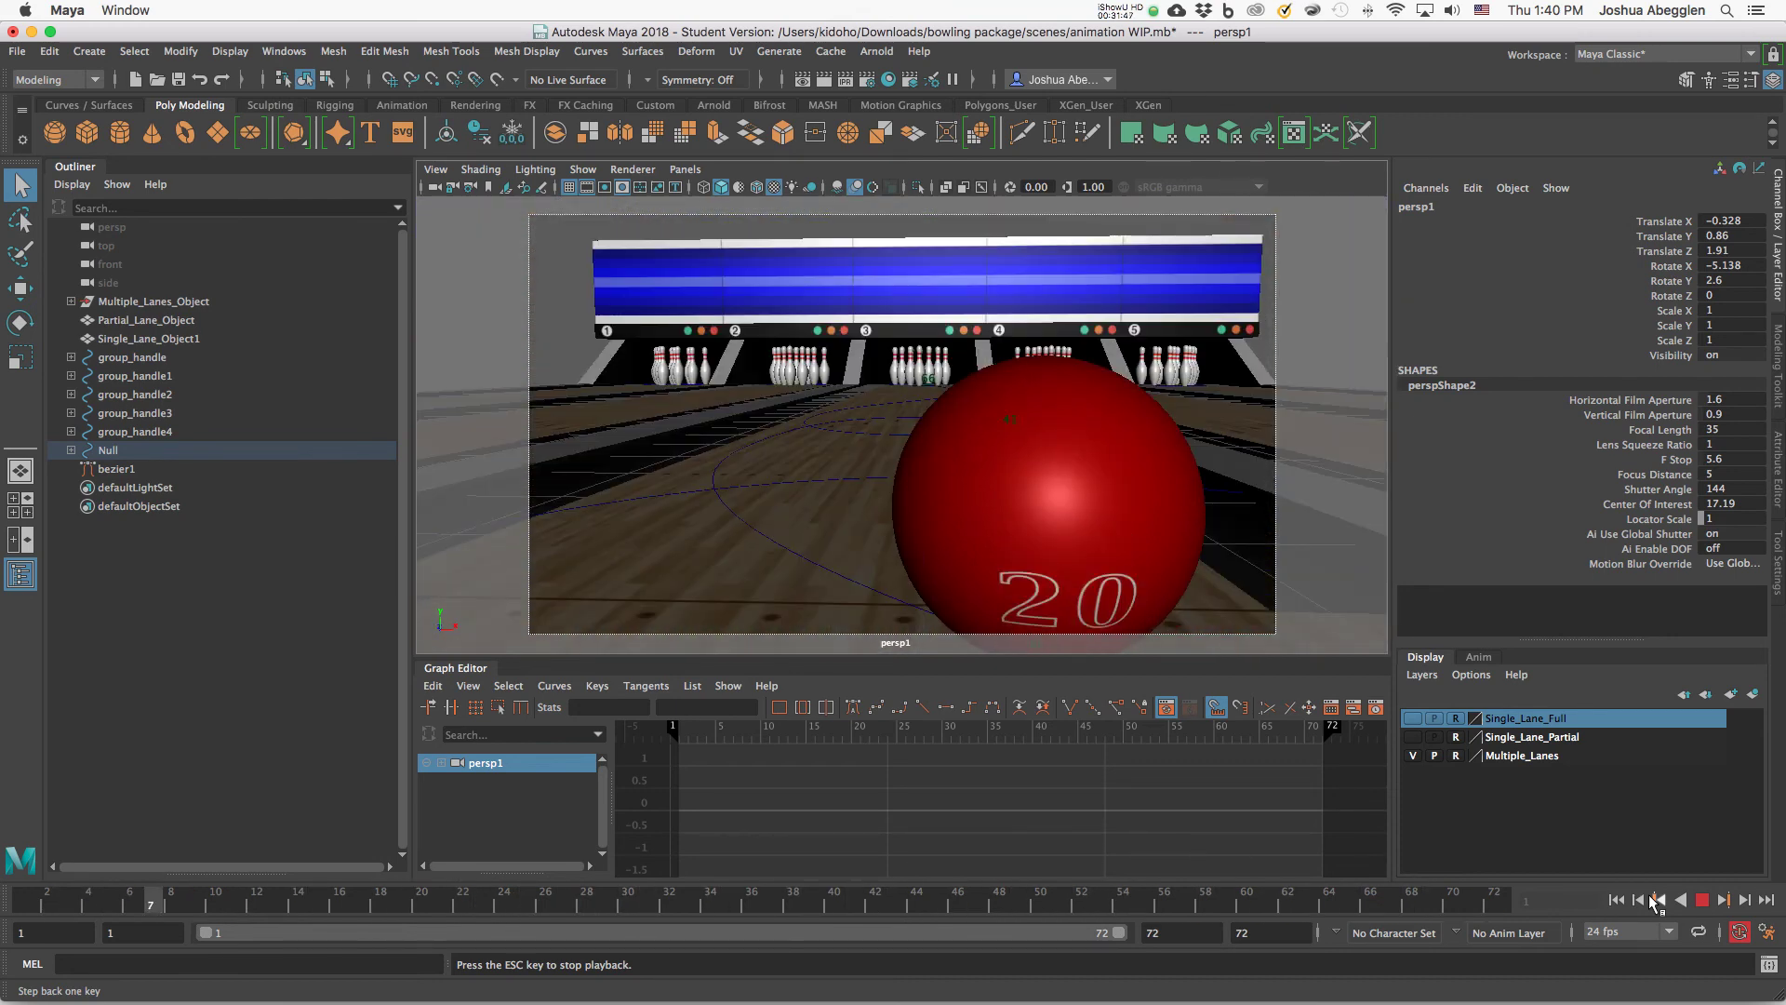
click(725, 902)
drag(724, 895, 331, 904)
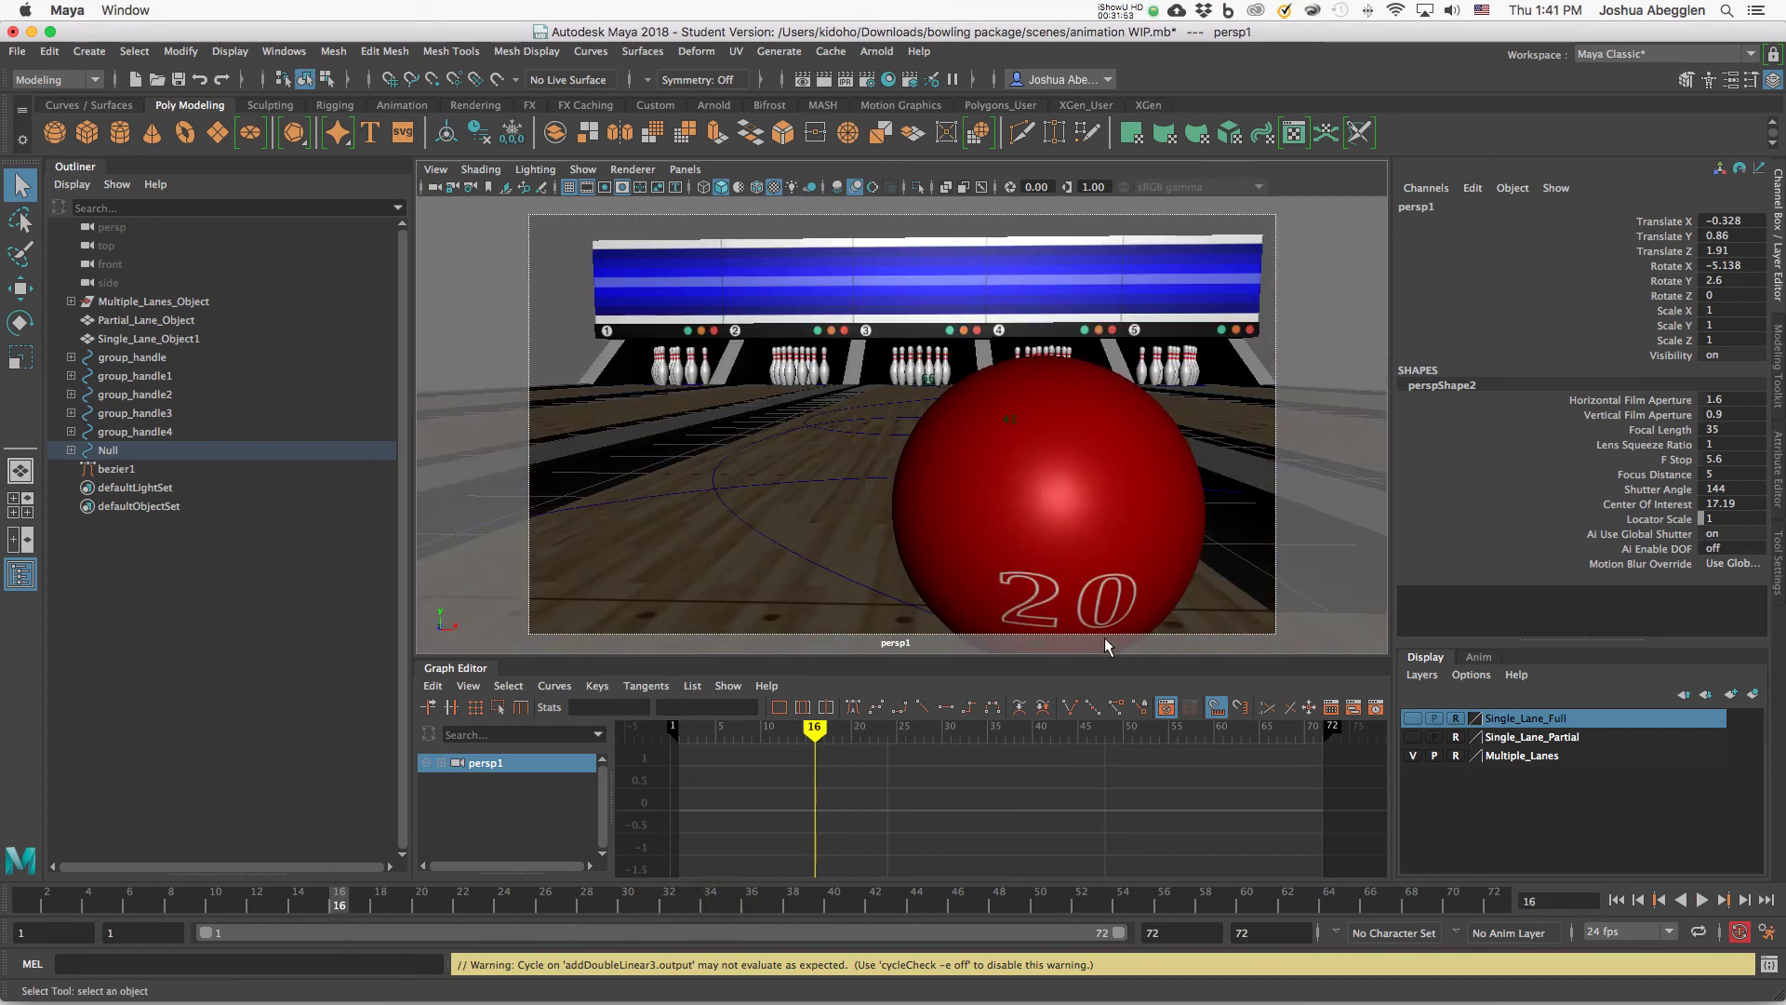
click(71, 450)
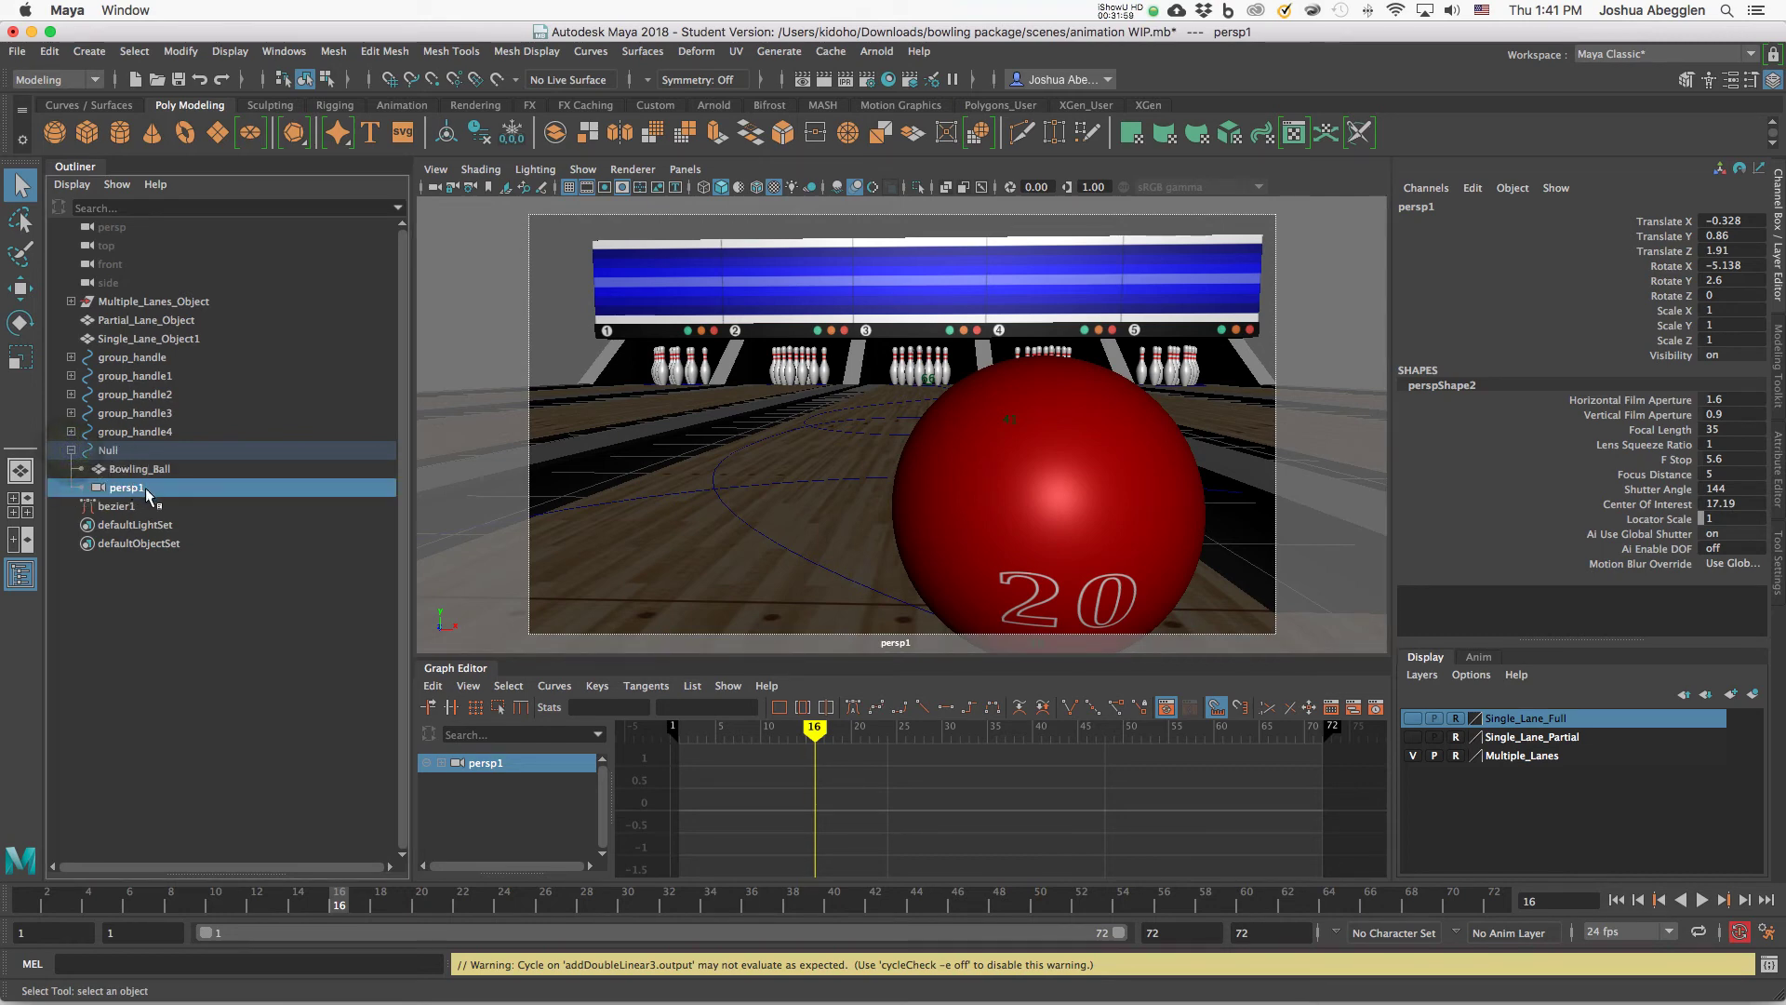
click(145, 491)
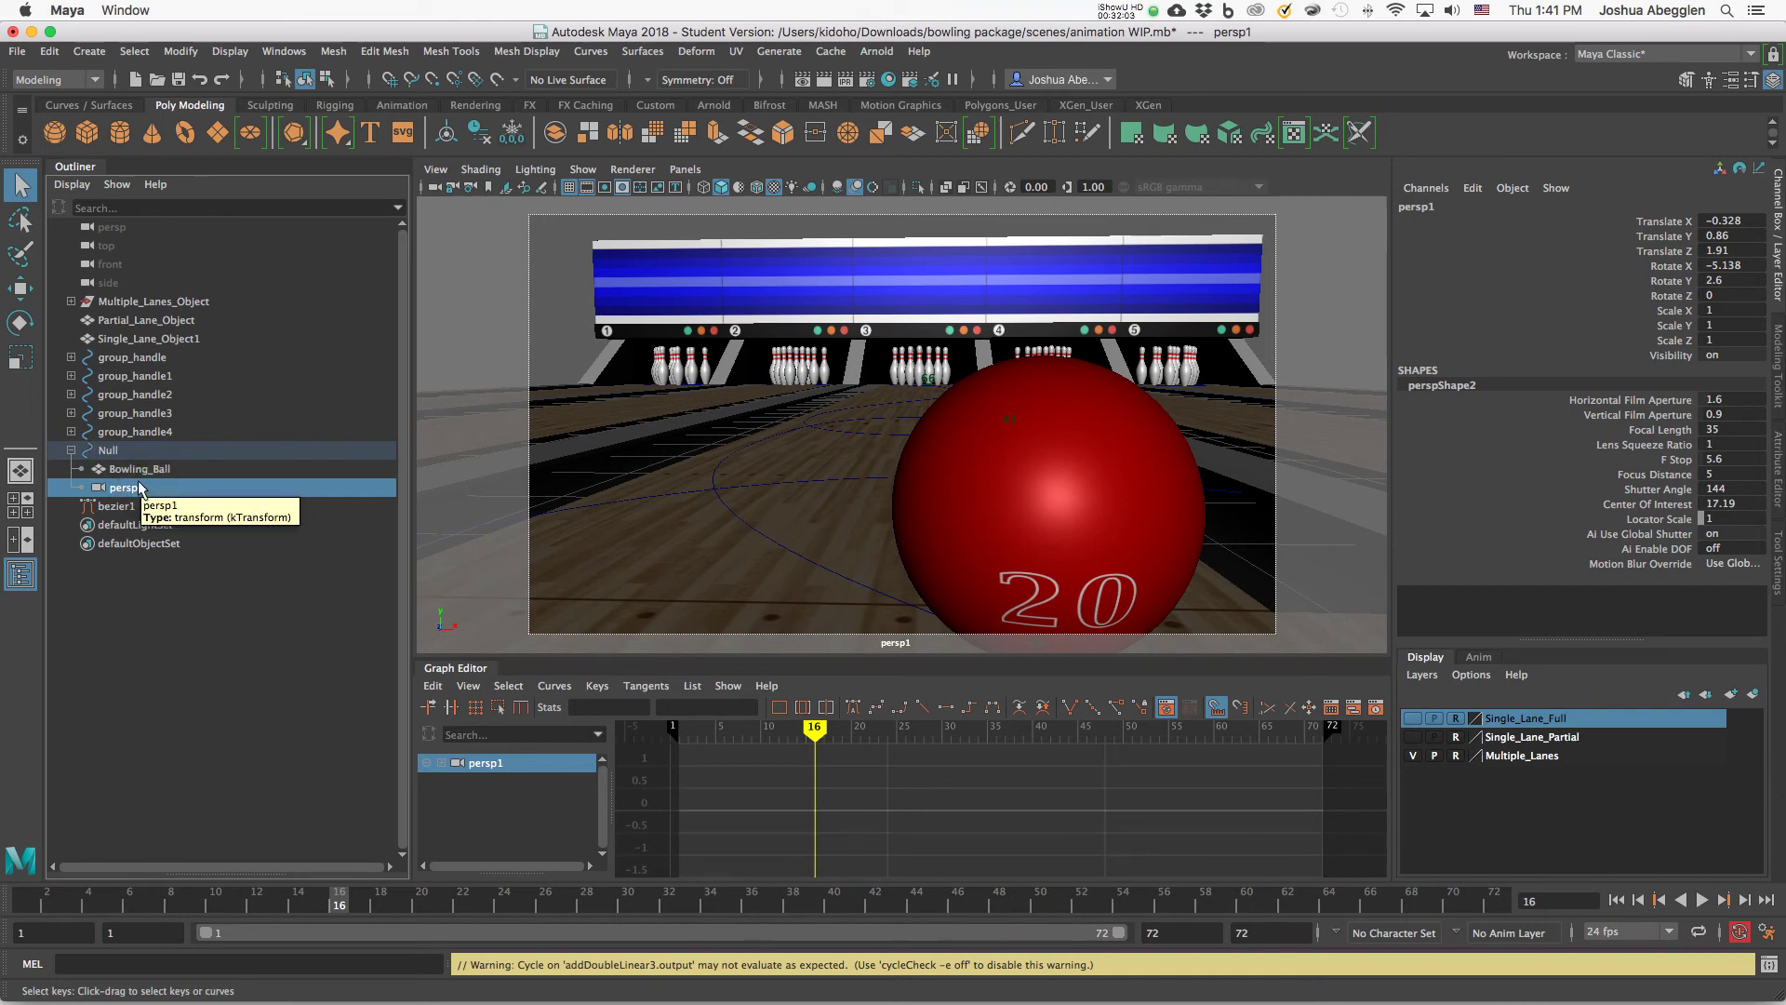
Unparent persp1 from the Null and key its Translate and Rotate channels at frame 20.
key(shift+p)
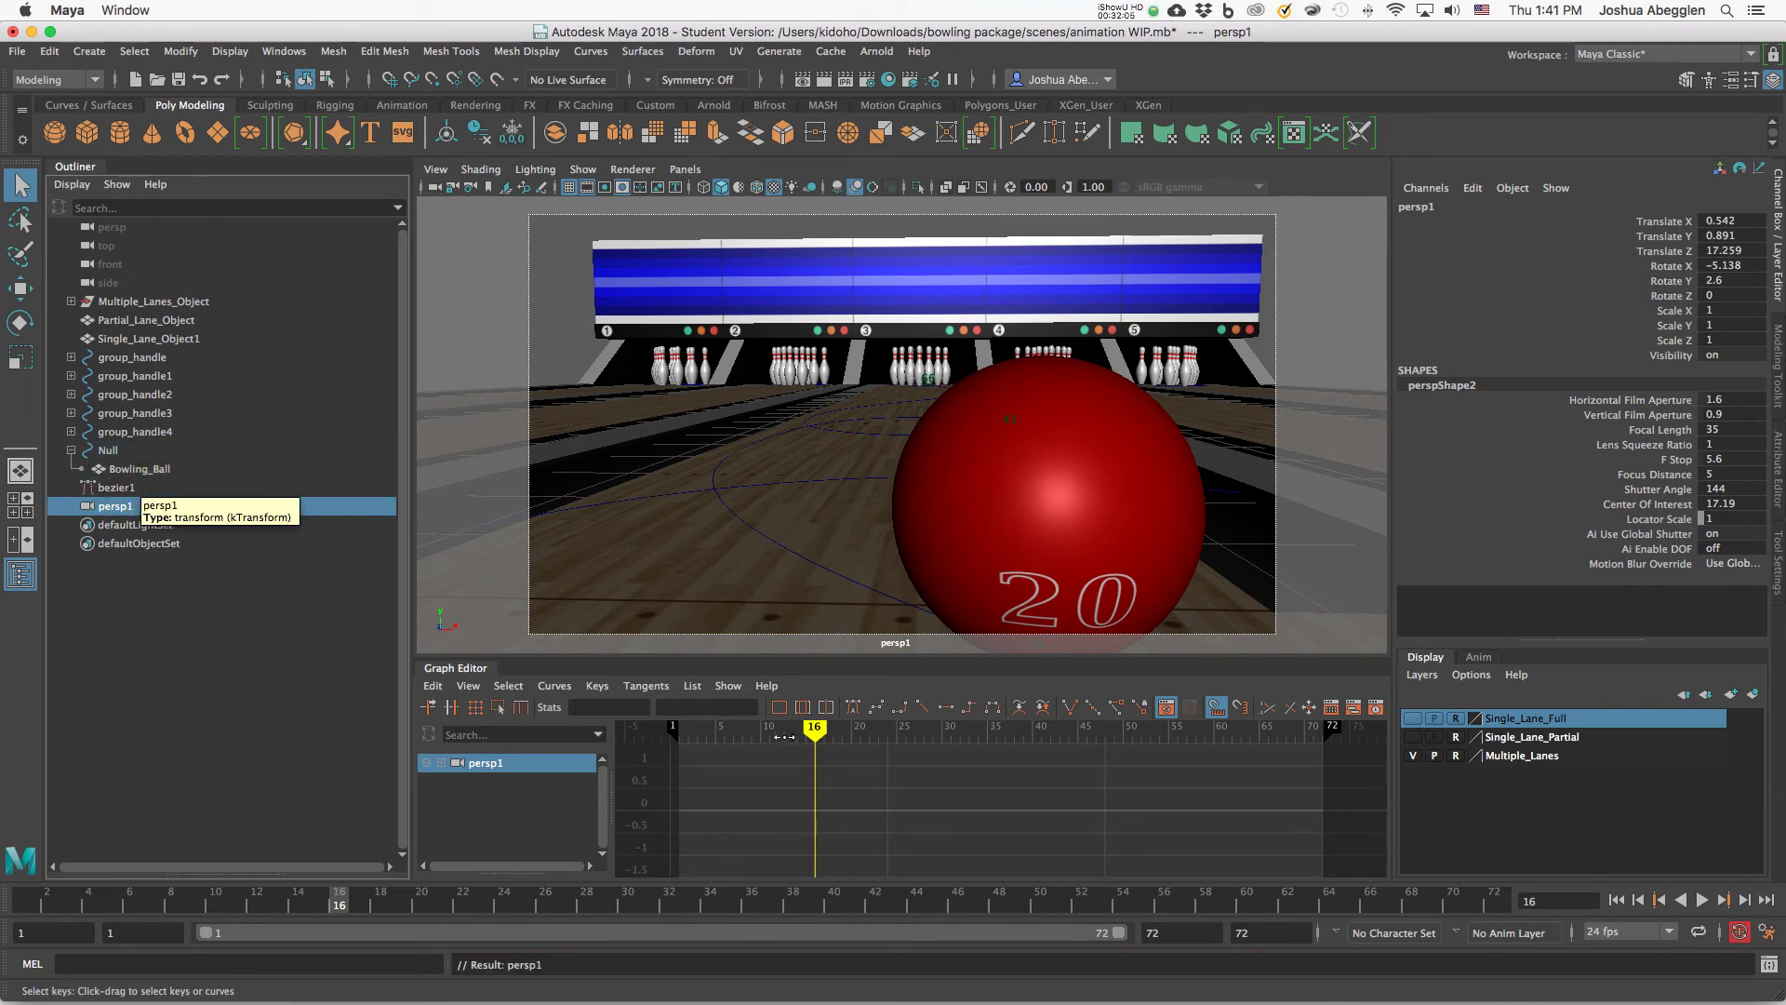
mouse_move(785, 737)
mouse_down()
mouse_move(1281, 753)
mouse_move(693, 742)
mouse_move(815, 747)
mouse_up()
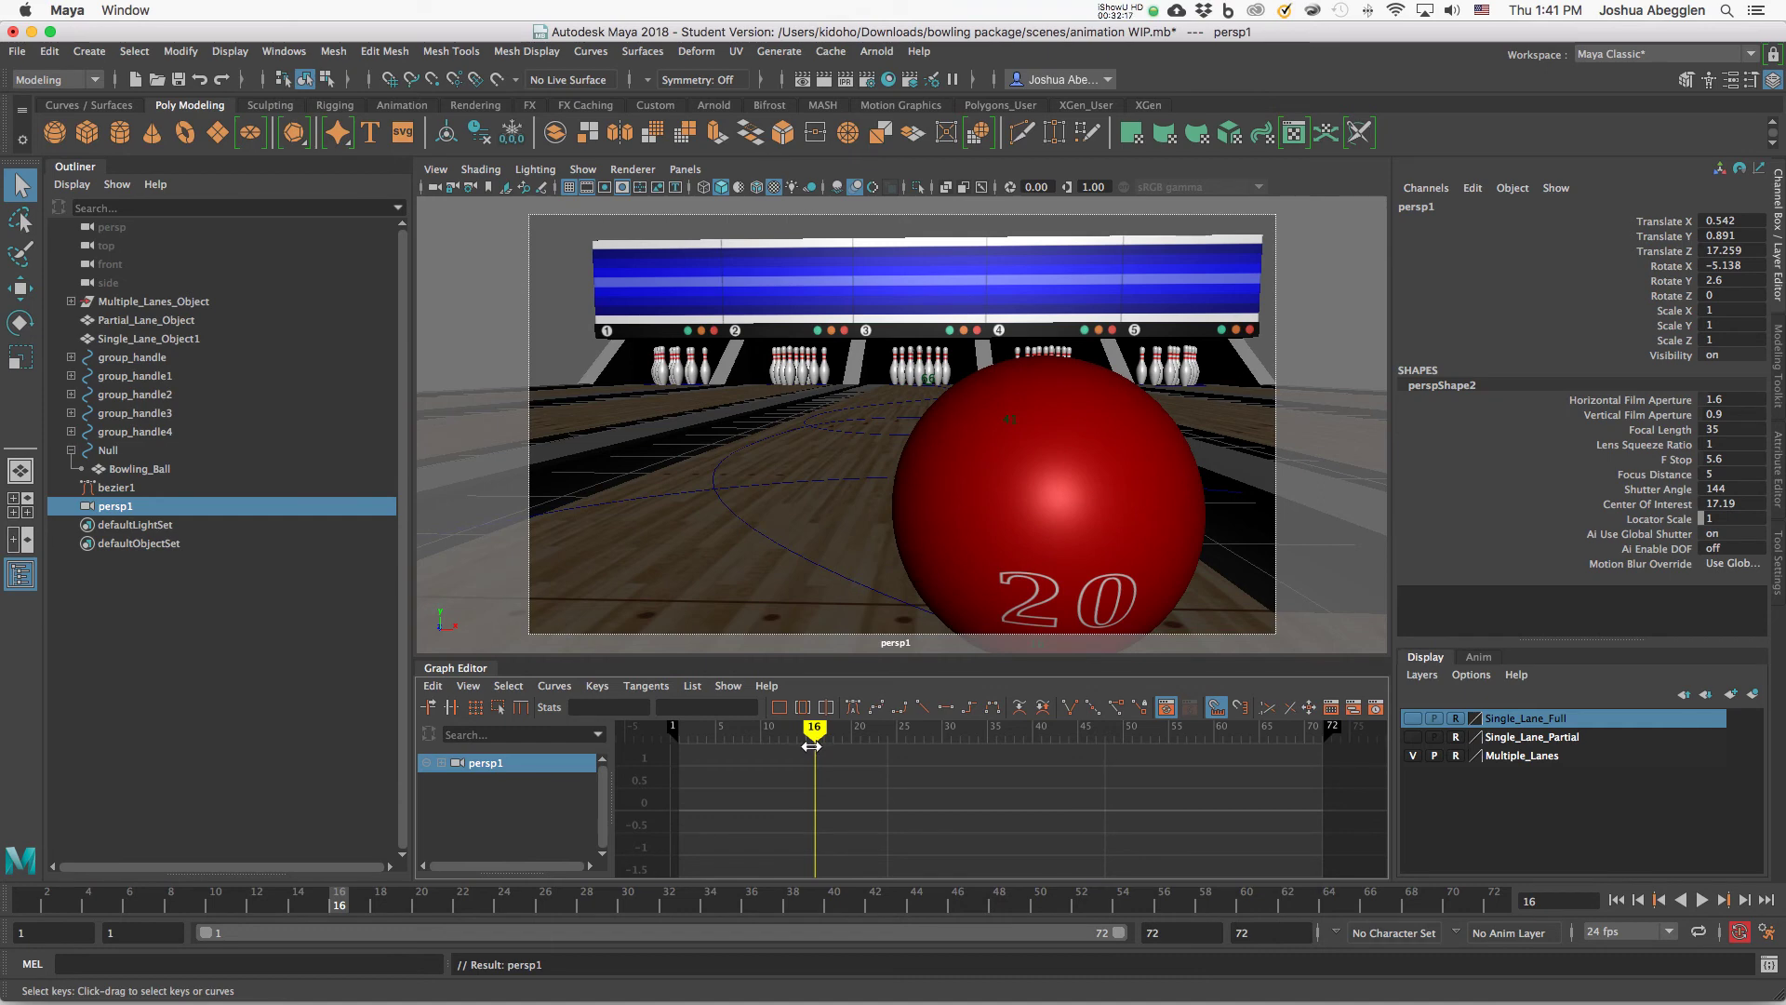
drag(815, 741, 849, 739)
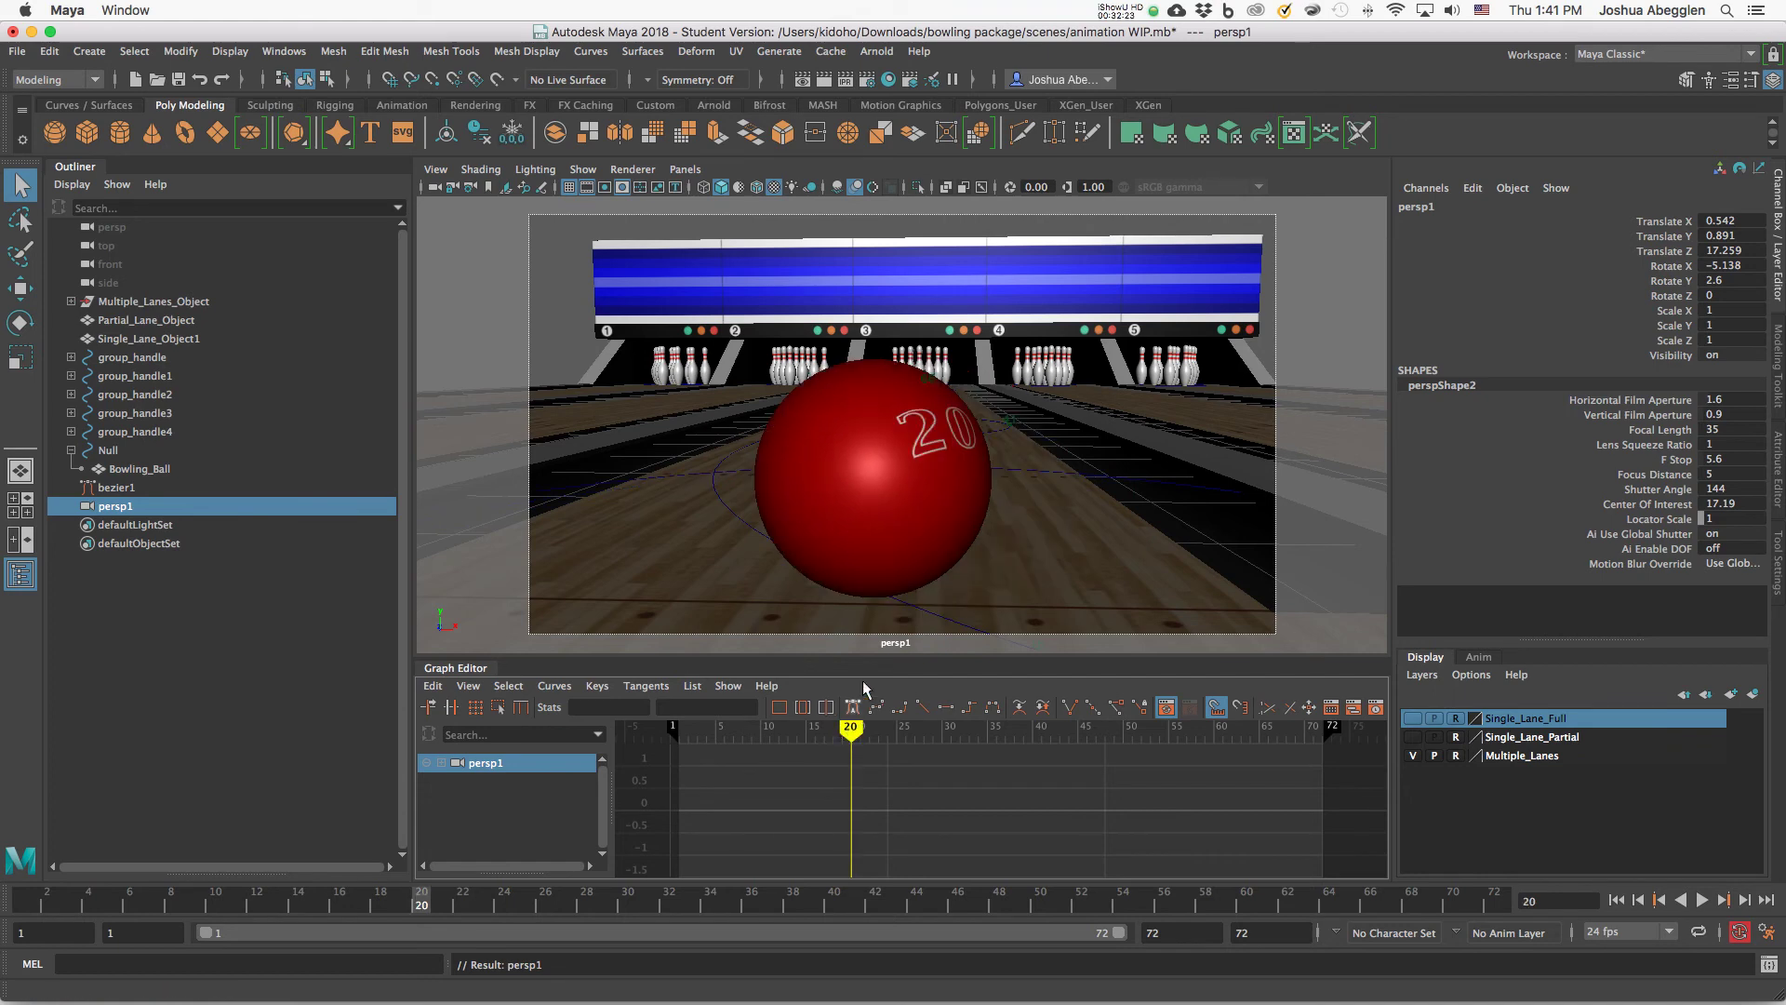
click(1670, 222)
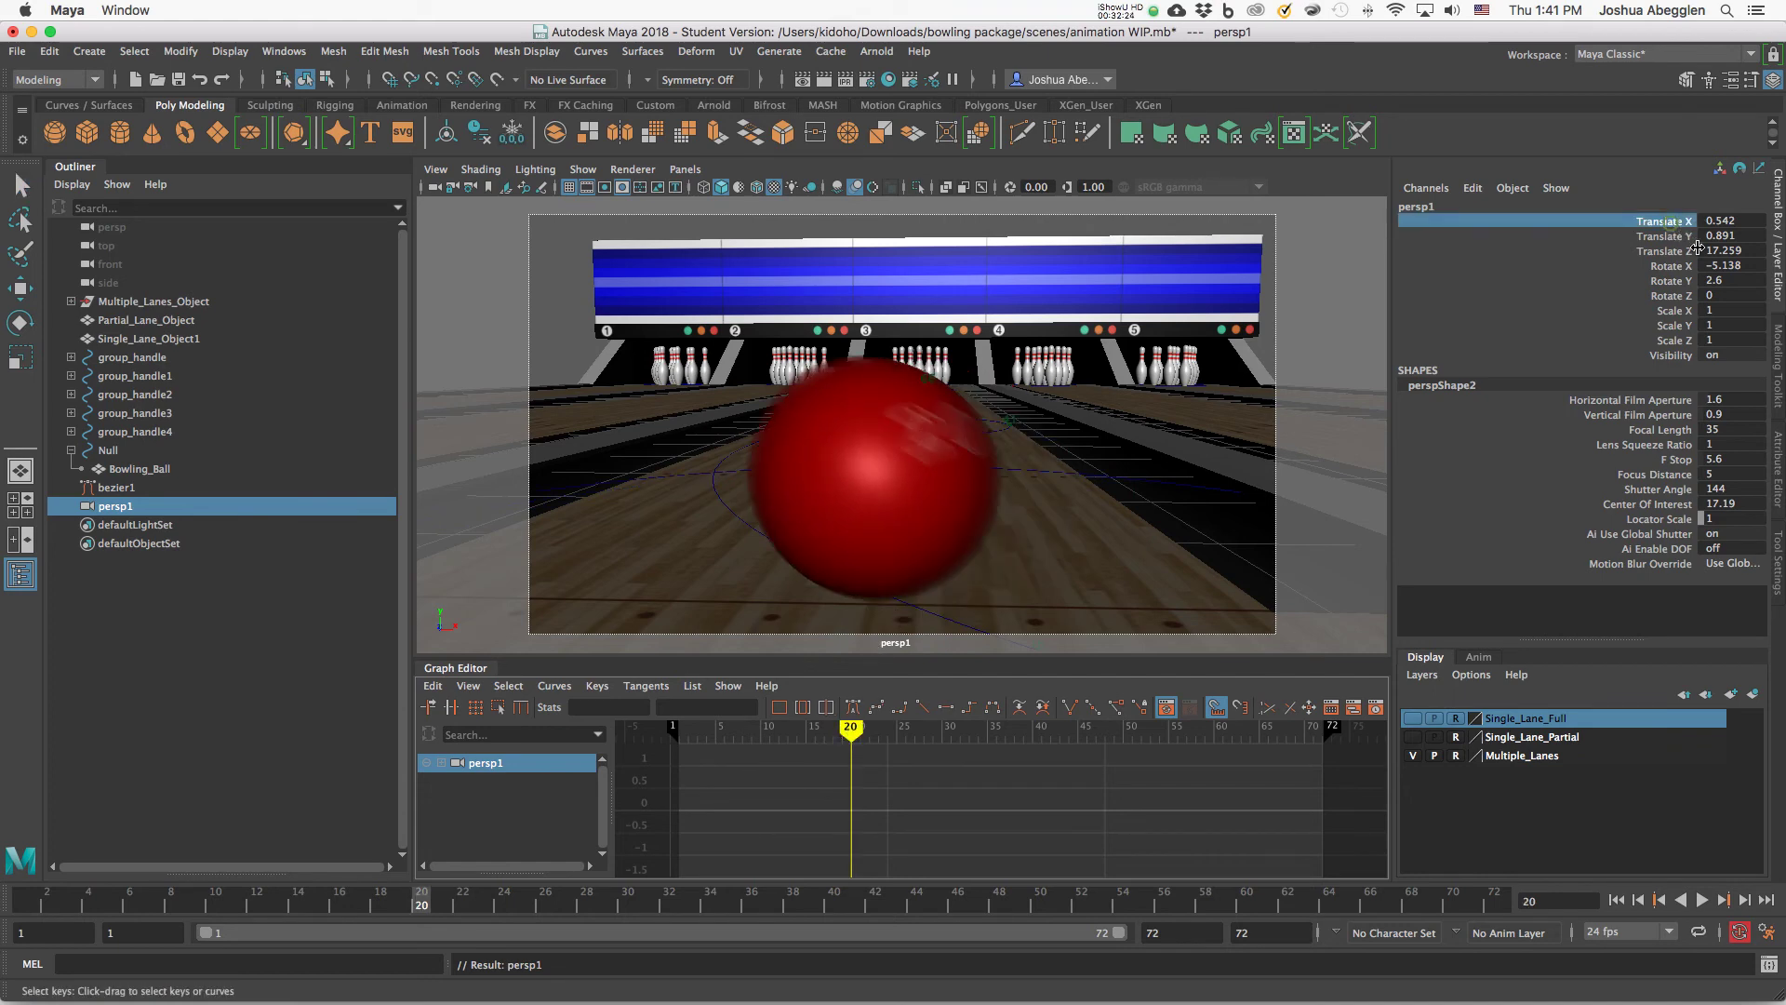
shift+click(1679, 296)
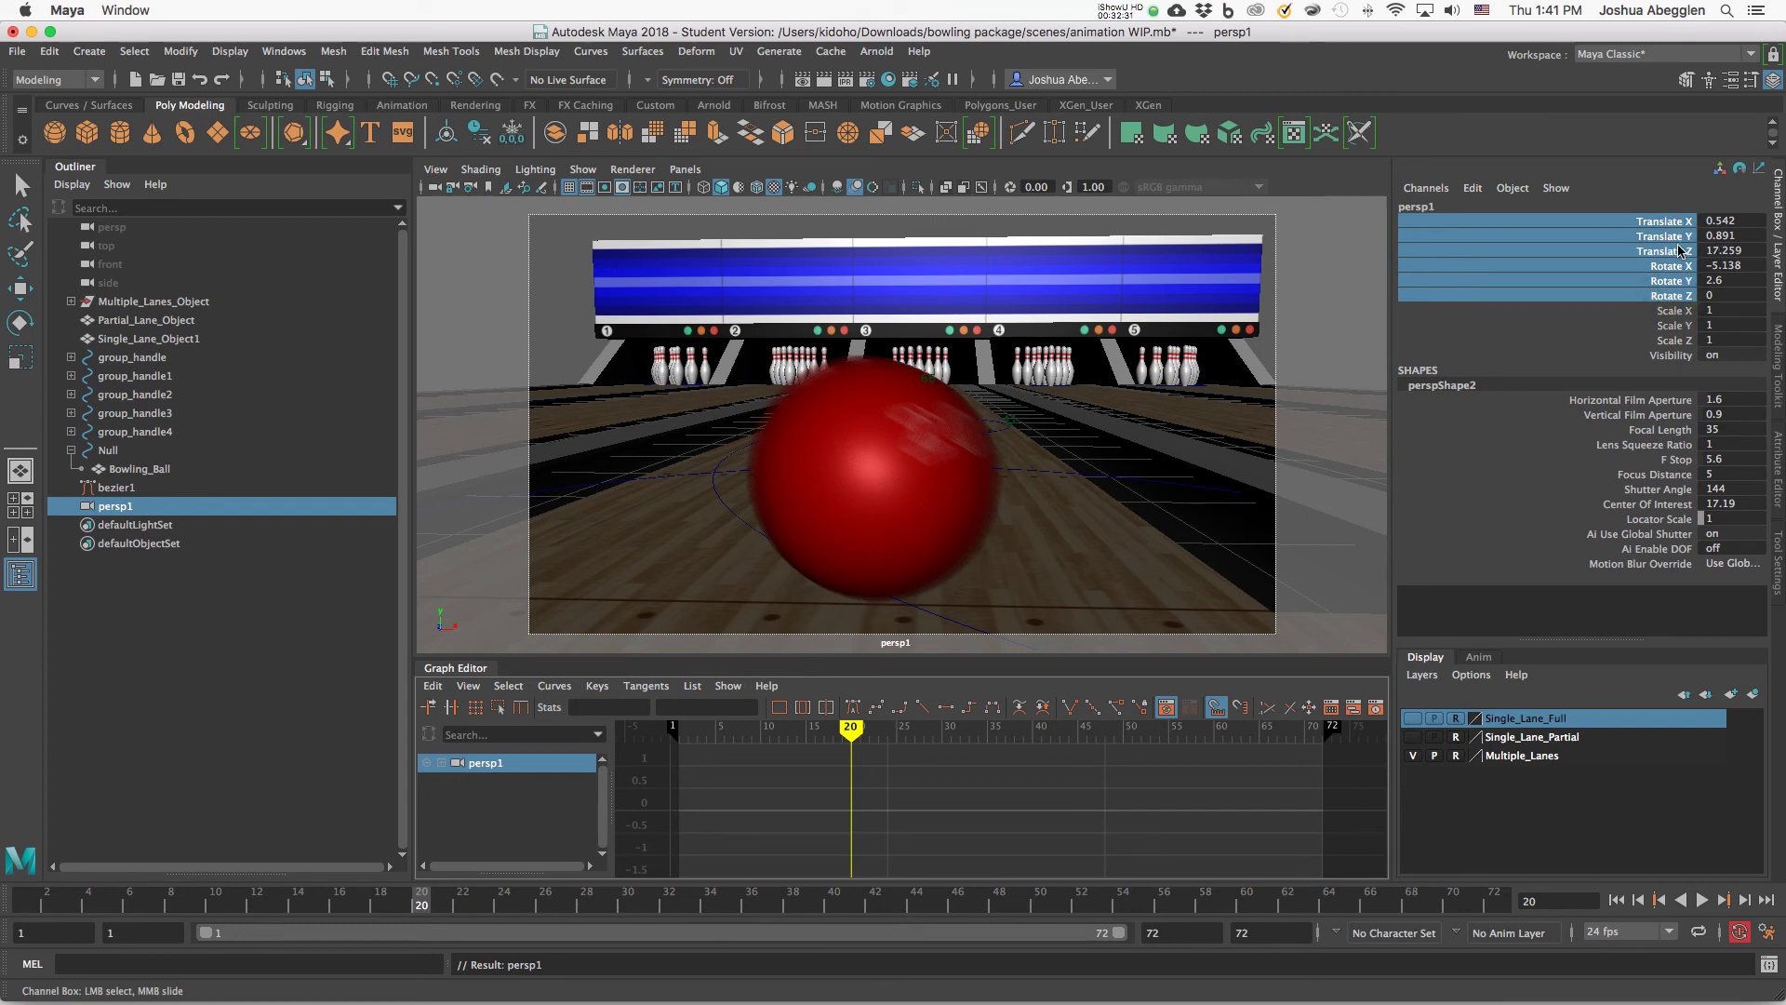
right_click(1679, 251)
click(1659, 282)
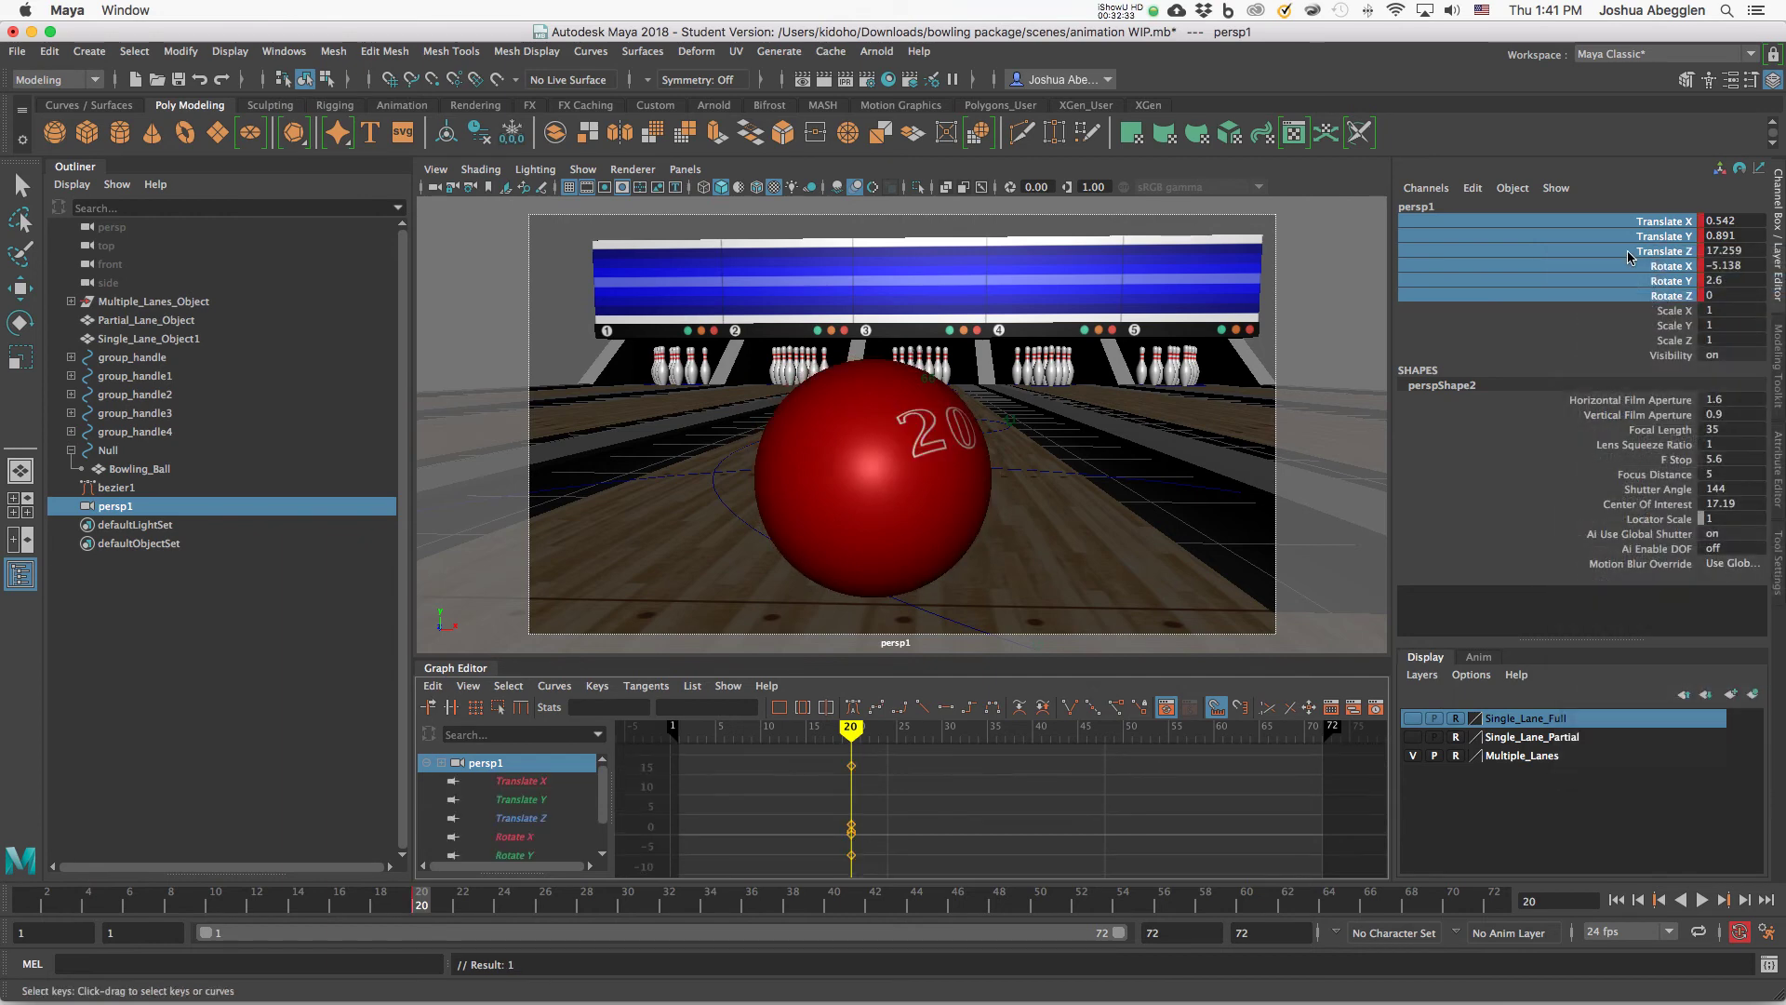
At frame 69, reframe persp1 close to the ball and pins at the lane's end, angled from the side.
drag(541, 902, 1433, 908)
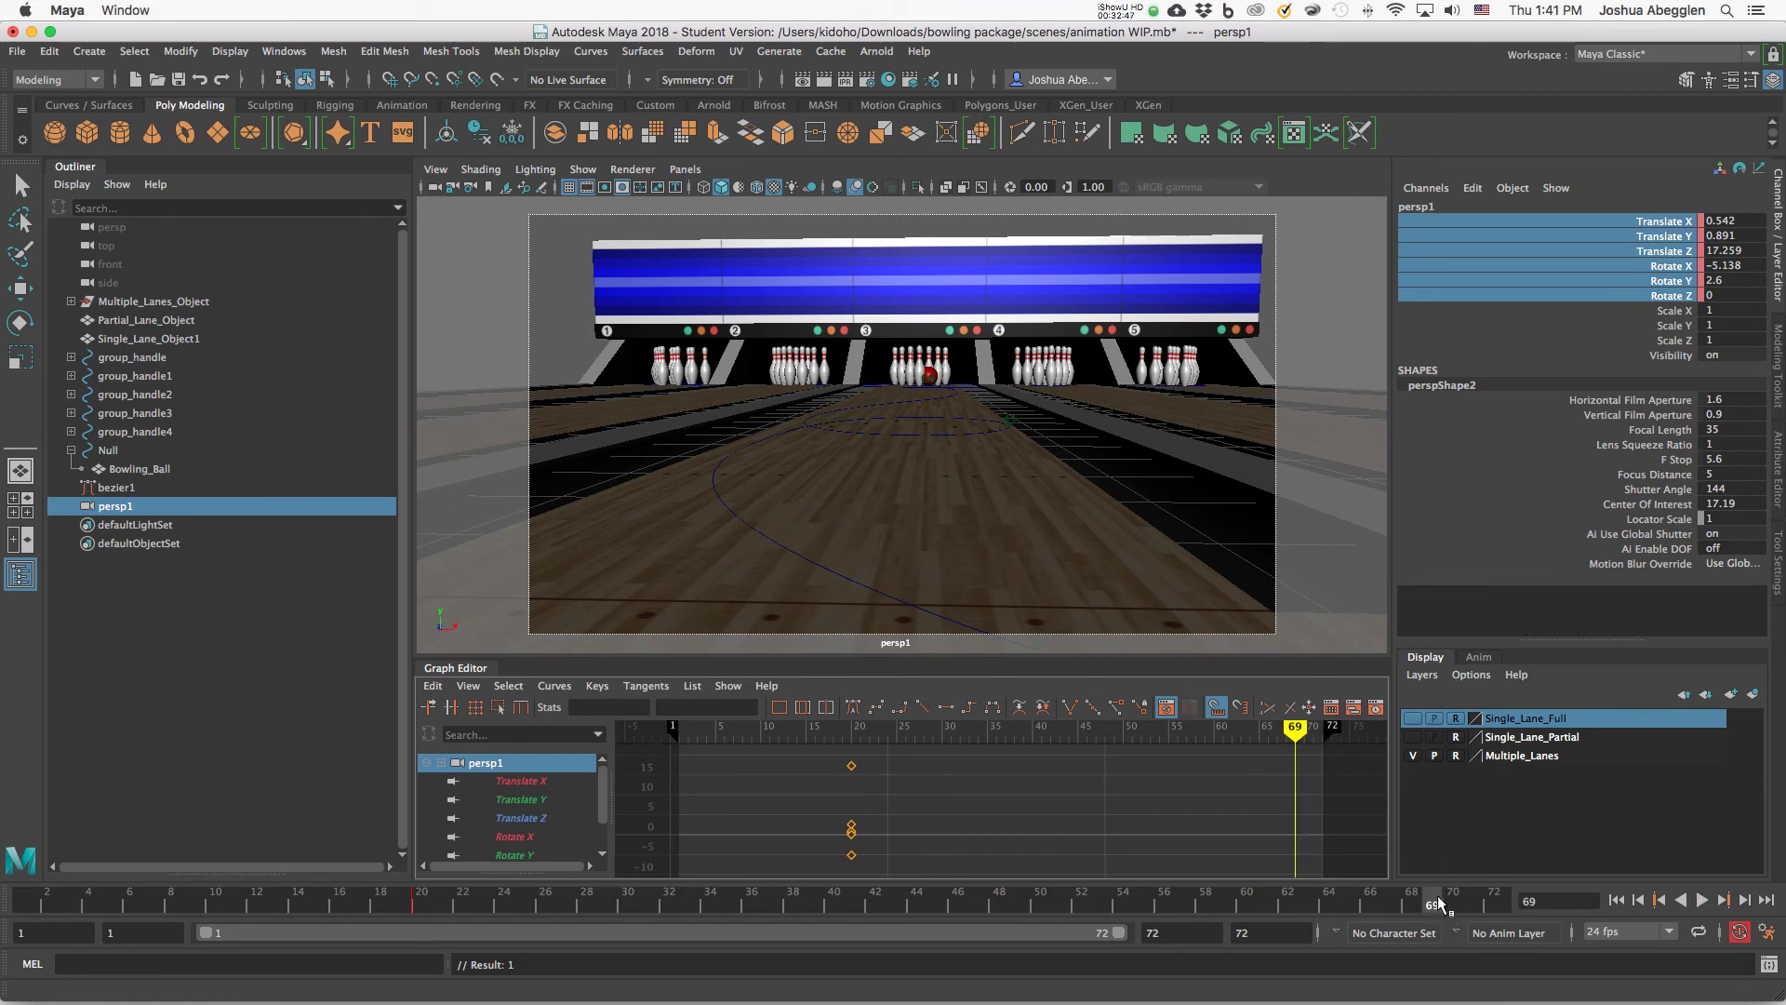
alt+right_drag(994, 415, 1140, 403)
alt+middle_drag(1067, 288, 1034, 564)
alt+right_drag(1003, 454, 1197, 477)
alt+drag(1196, 476, 798, 503)
mouse_move(798, 504)
alt+middle_down()
mouse_move(758, 504)
mouse_move(777, 502)
alt+middle_up()
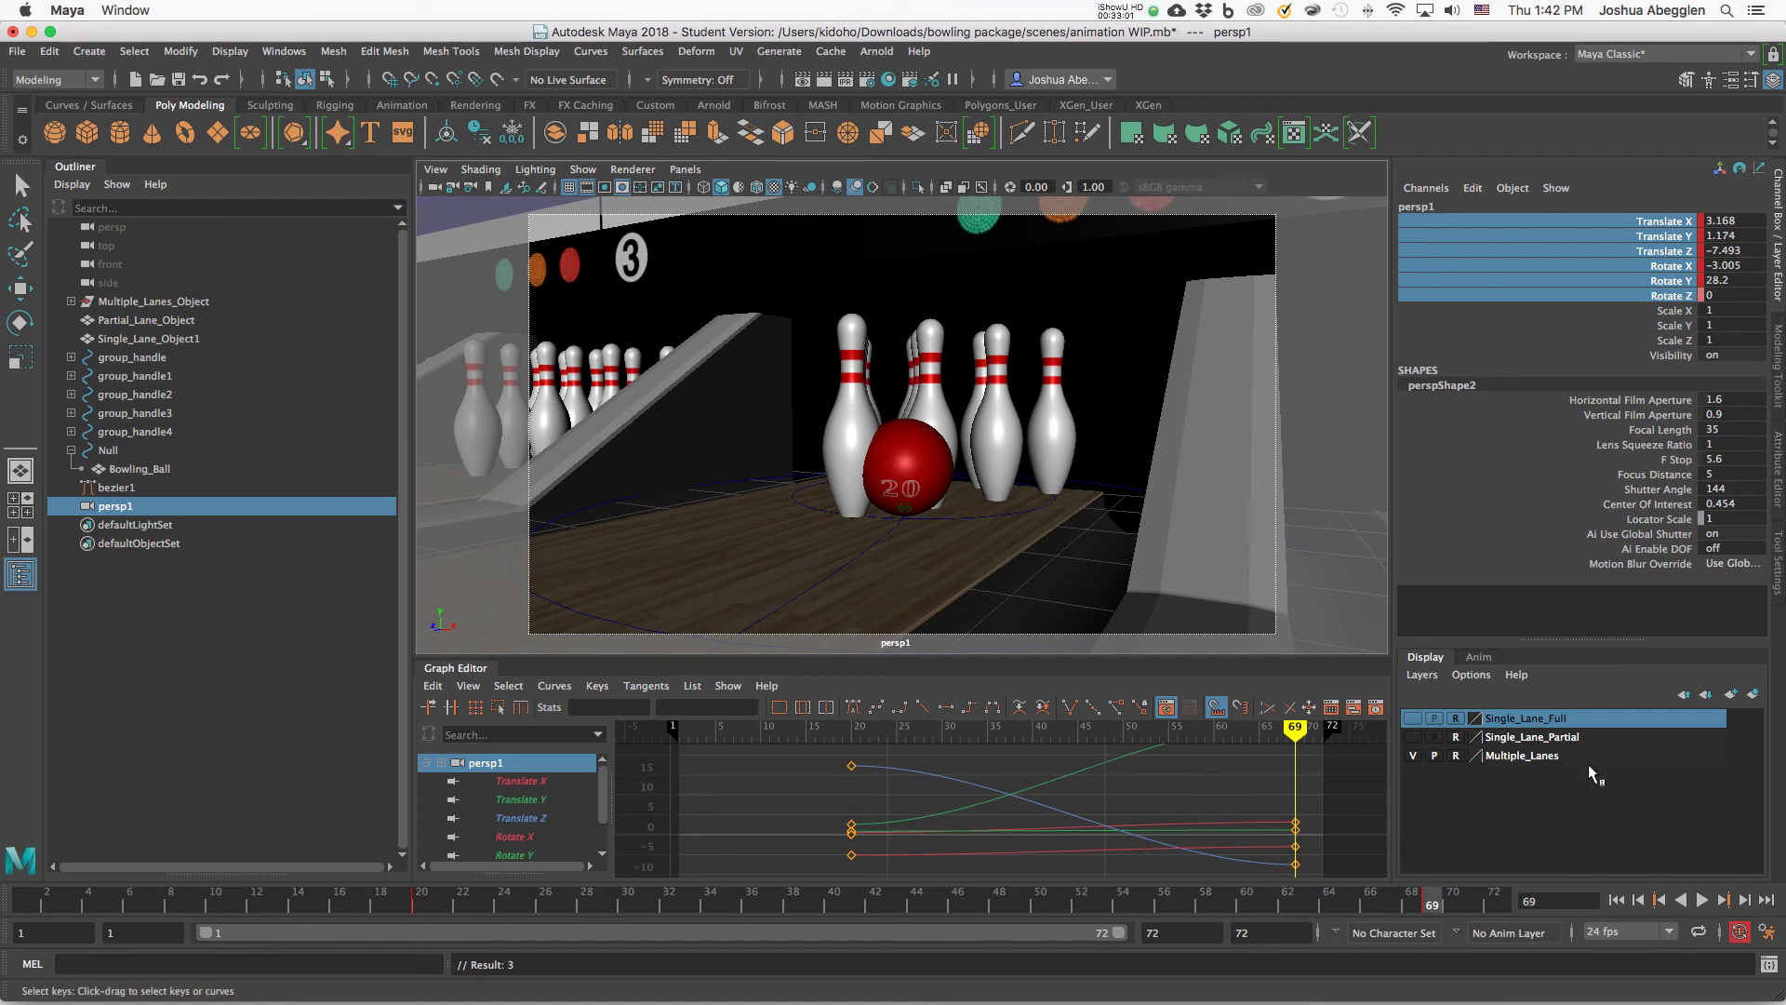
Play the persp1 camera move from frame 1 to review how it follows the ball.
click(1619, 901)
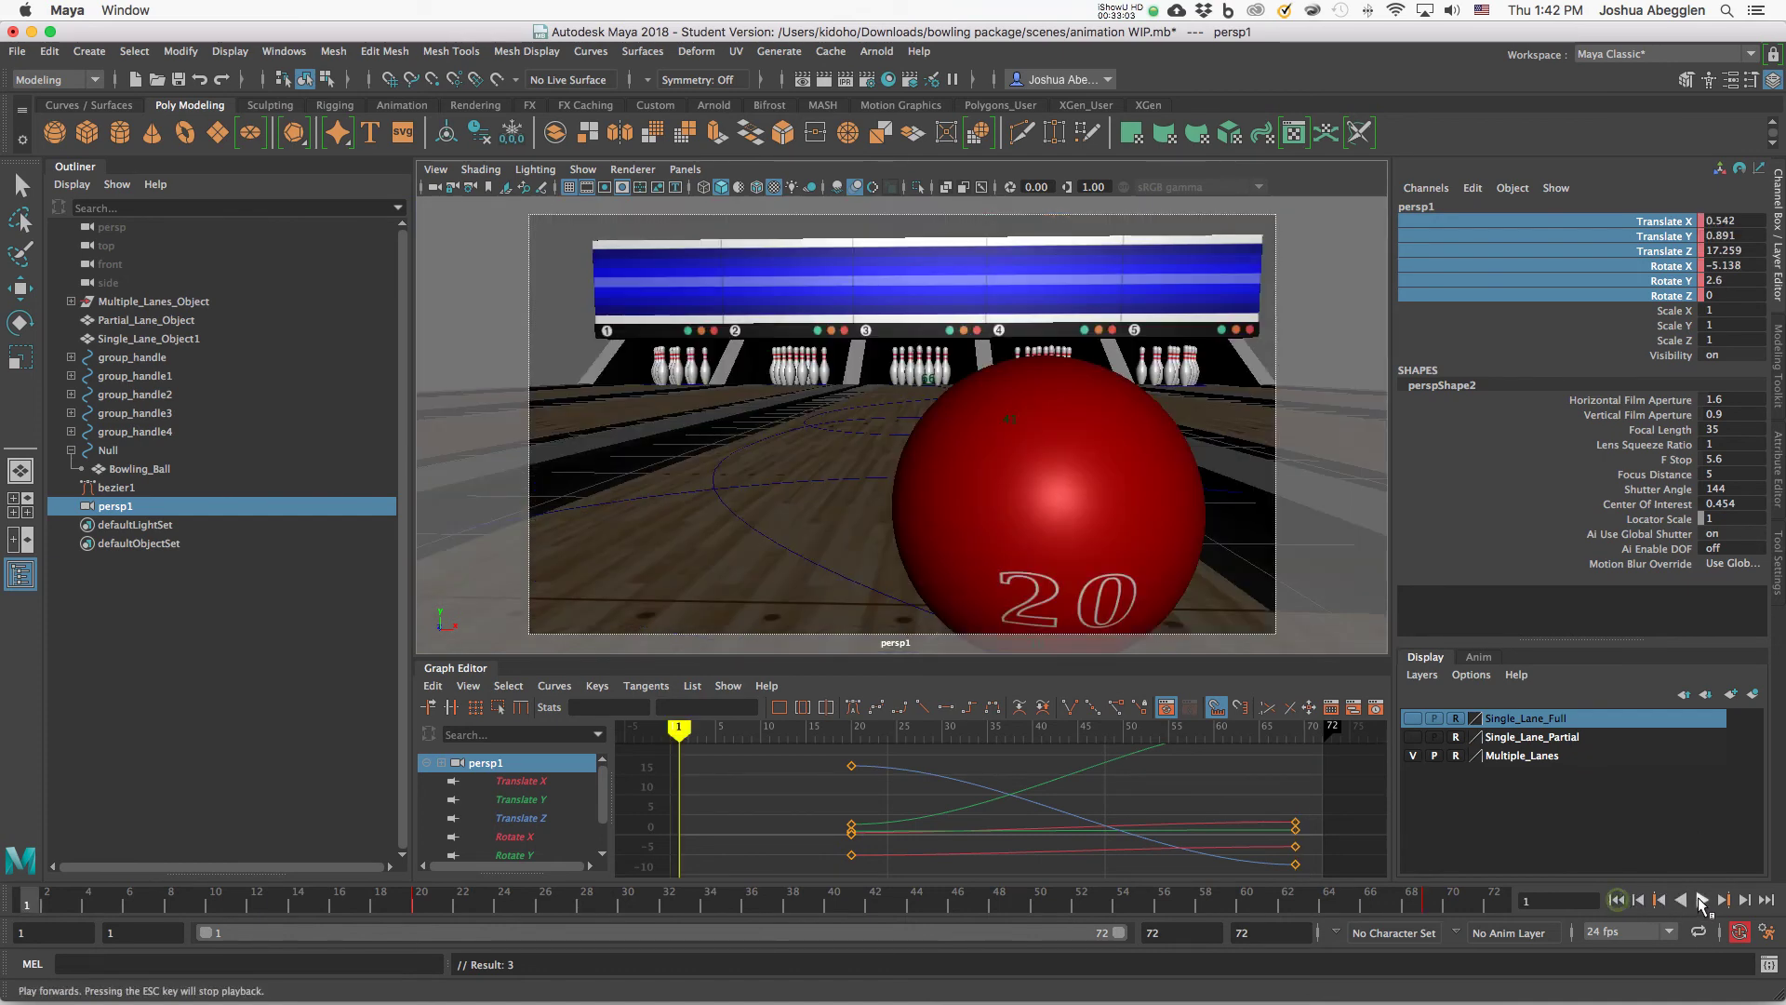
click(1703, 901)
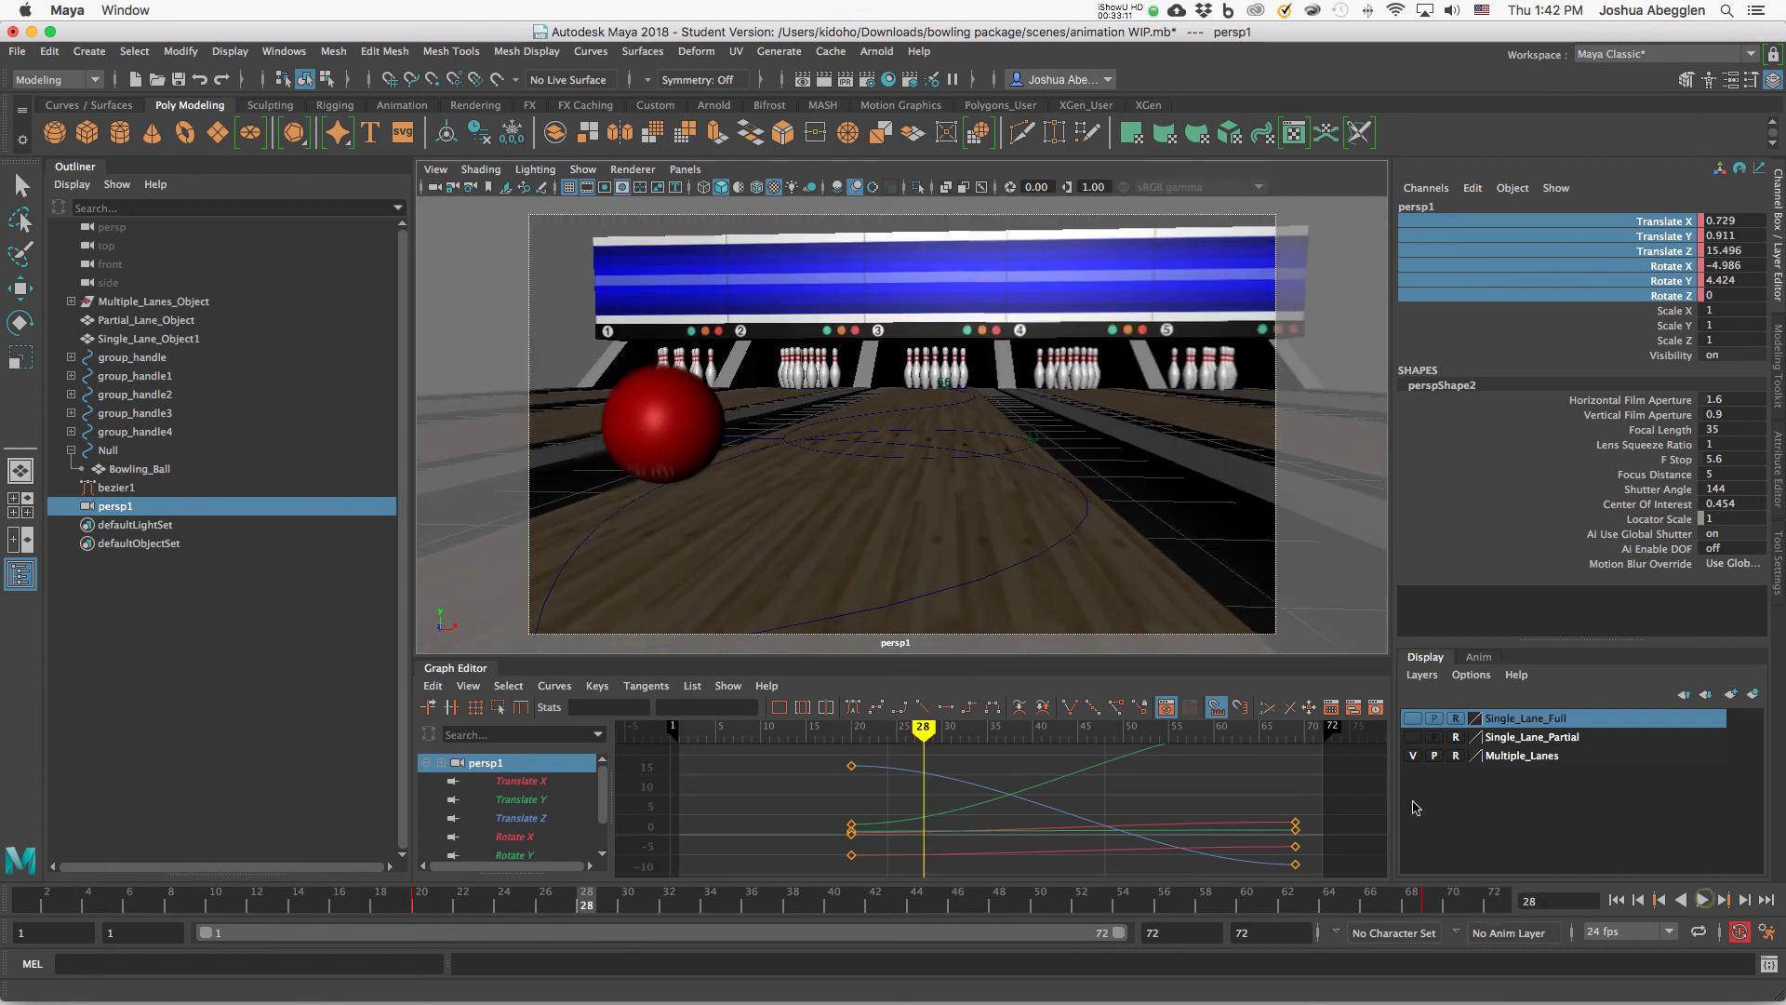
click(1704, 901)
At frame 41, pull persp1 back so the ball sits inside the camera gate, and play the animation.
click(856, 907)
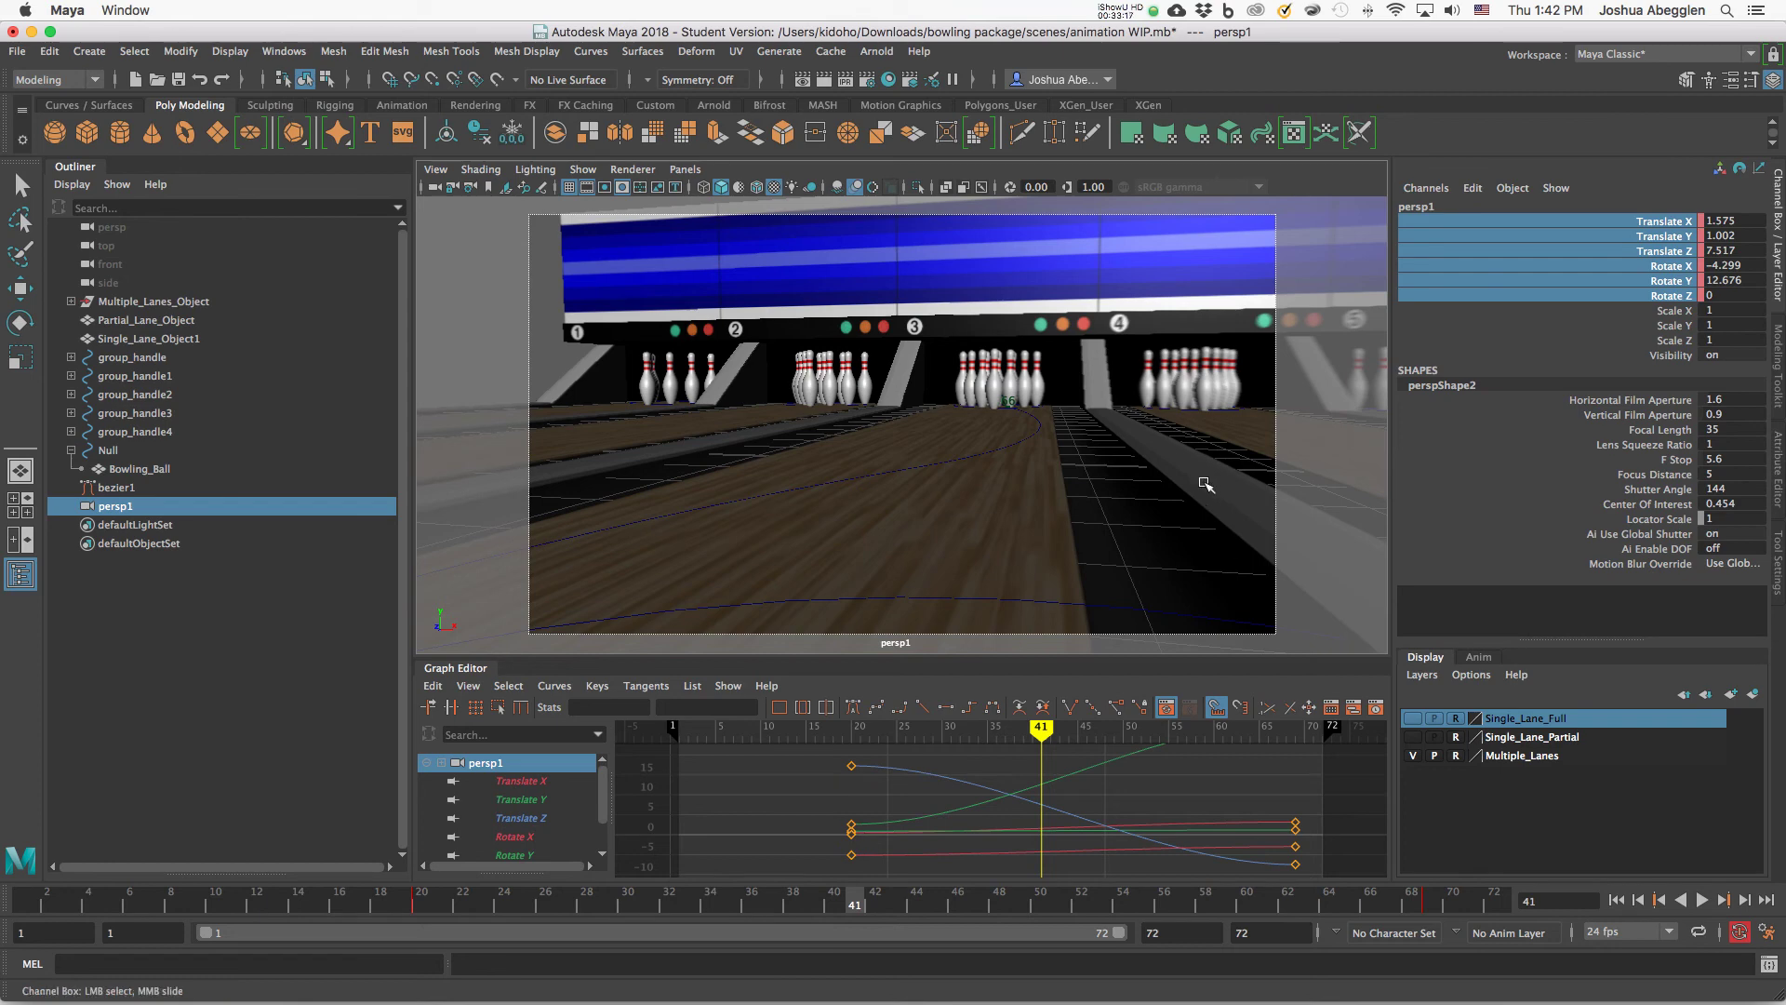
alt+right_drag(1206, 485, 809, 512)
alt+right_drag(1031, 515, 845, 533)
alt+middle_drag(1006, 524, 1052, 466)
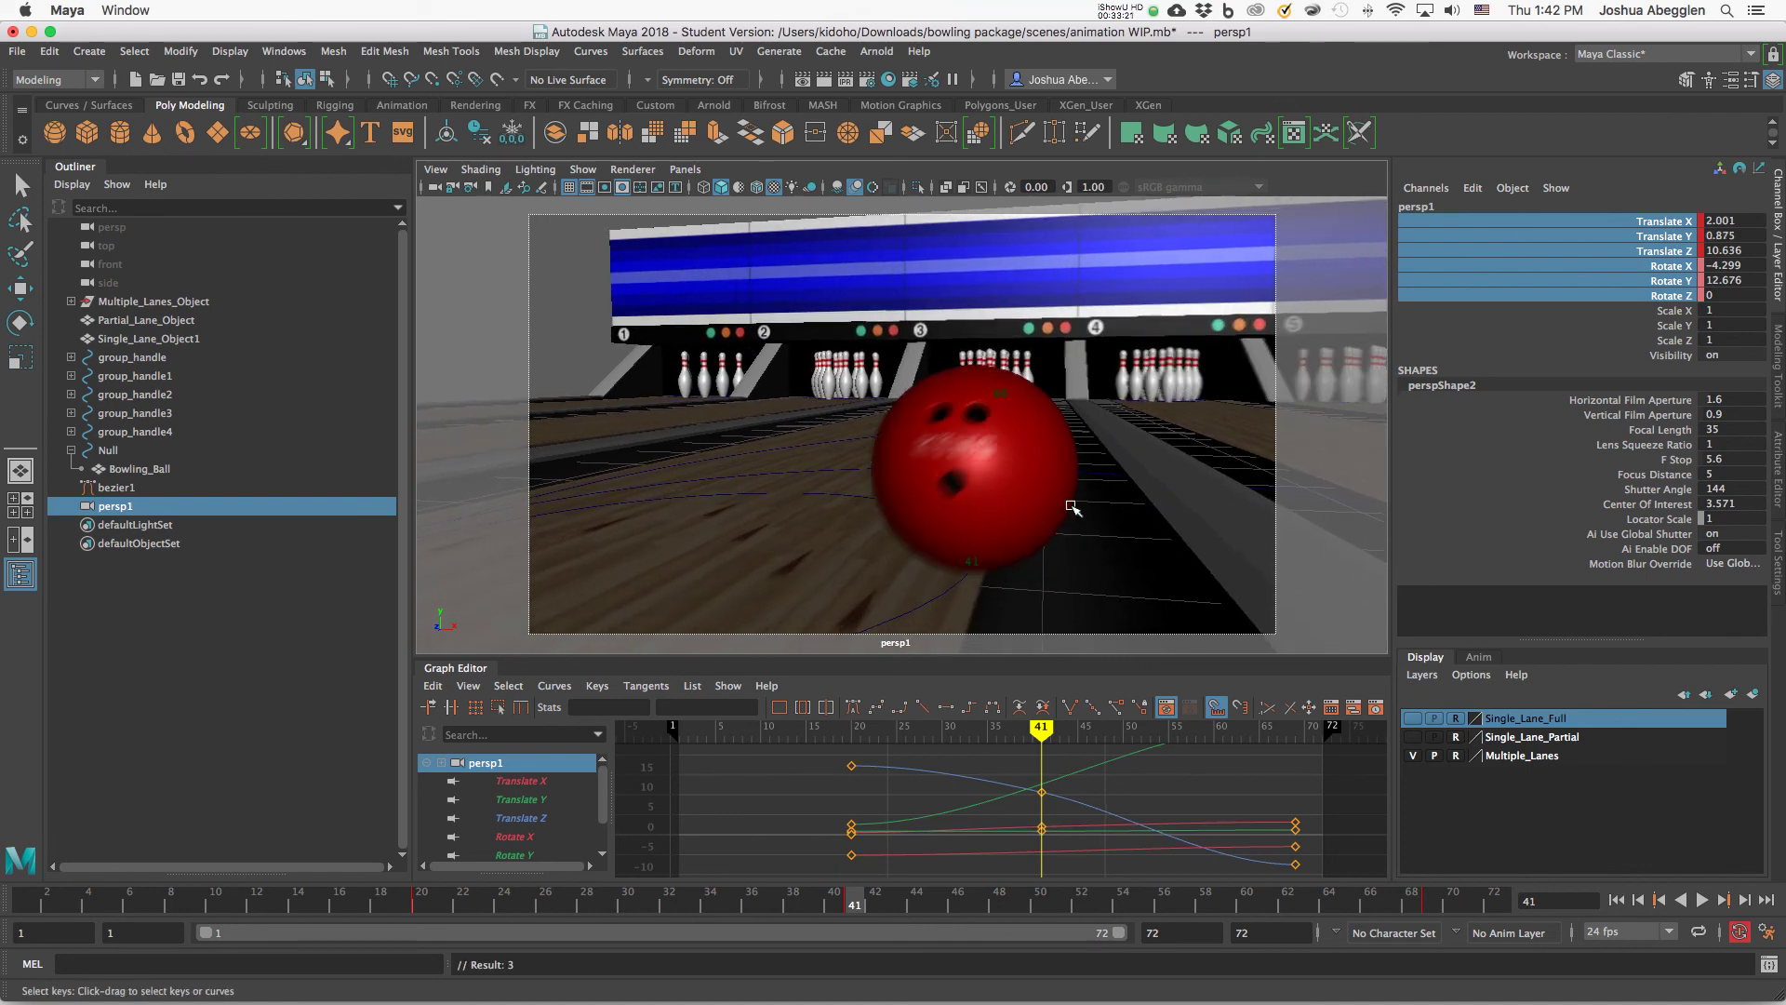
click(1703, 901)
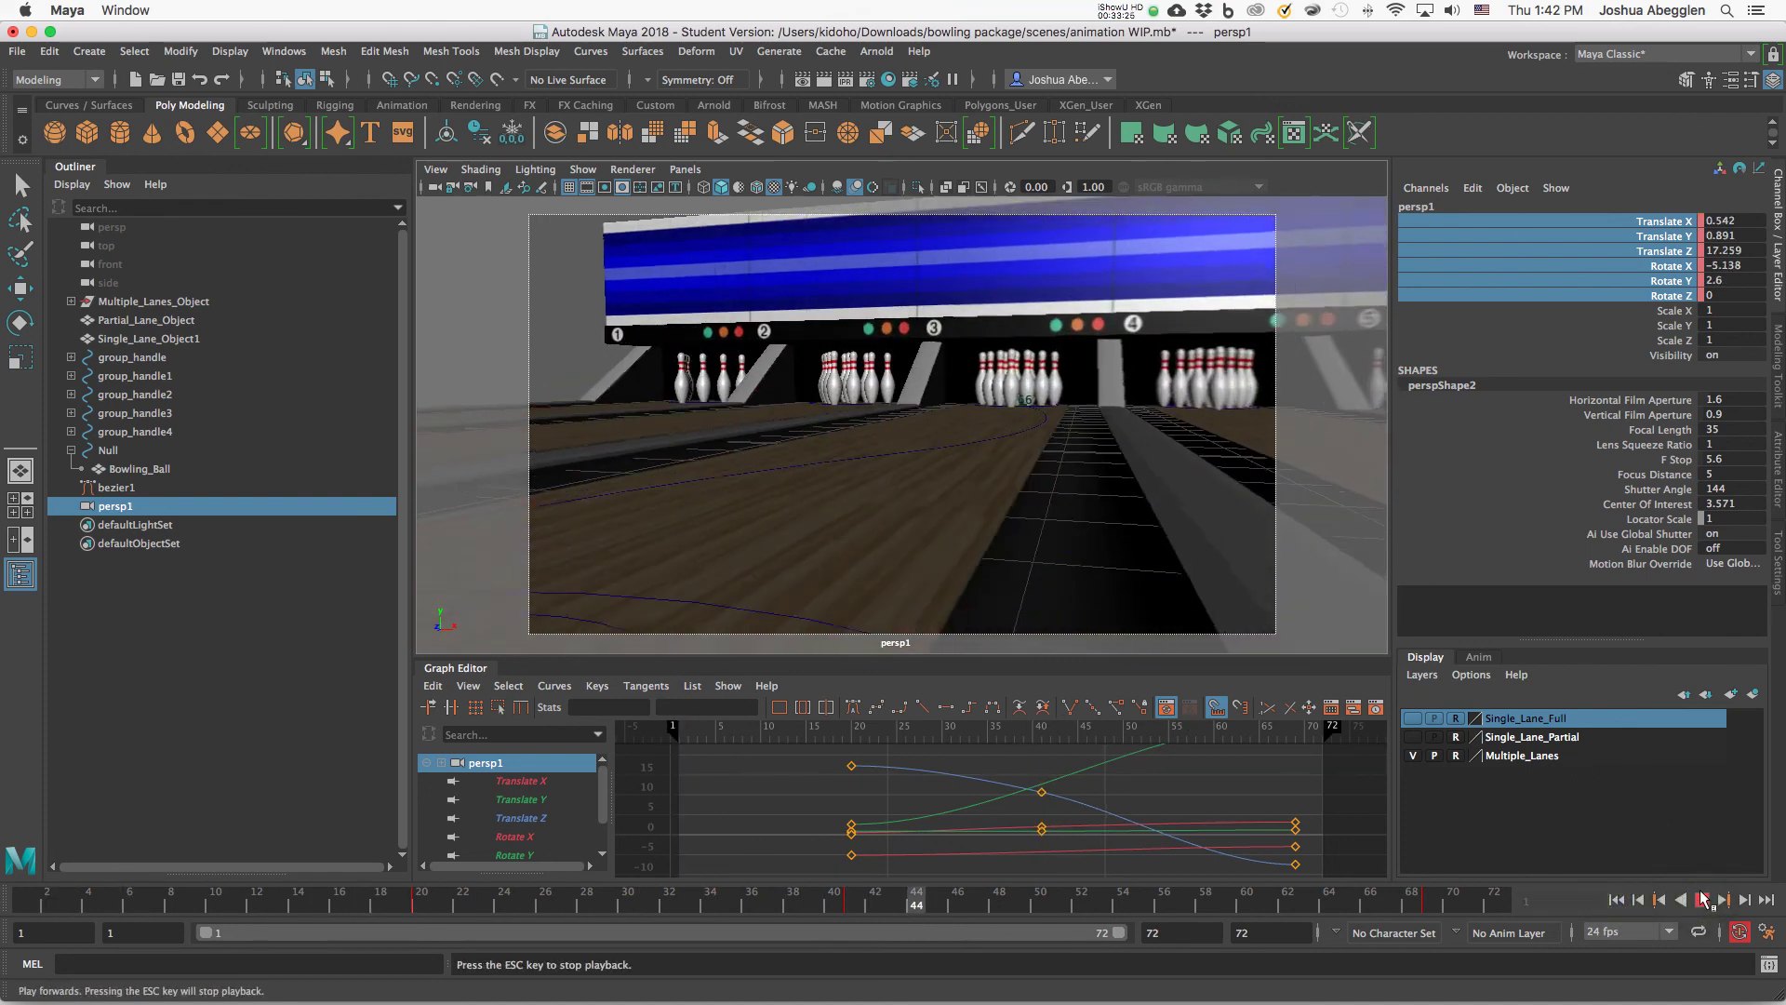
click(1703, 899)
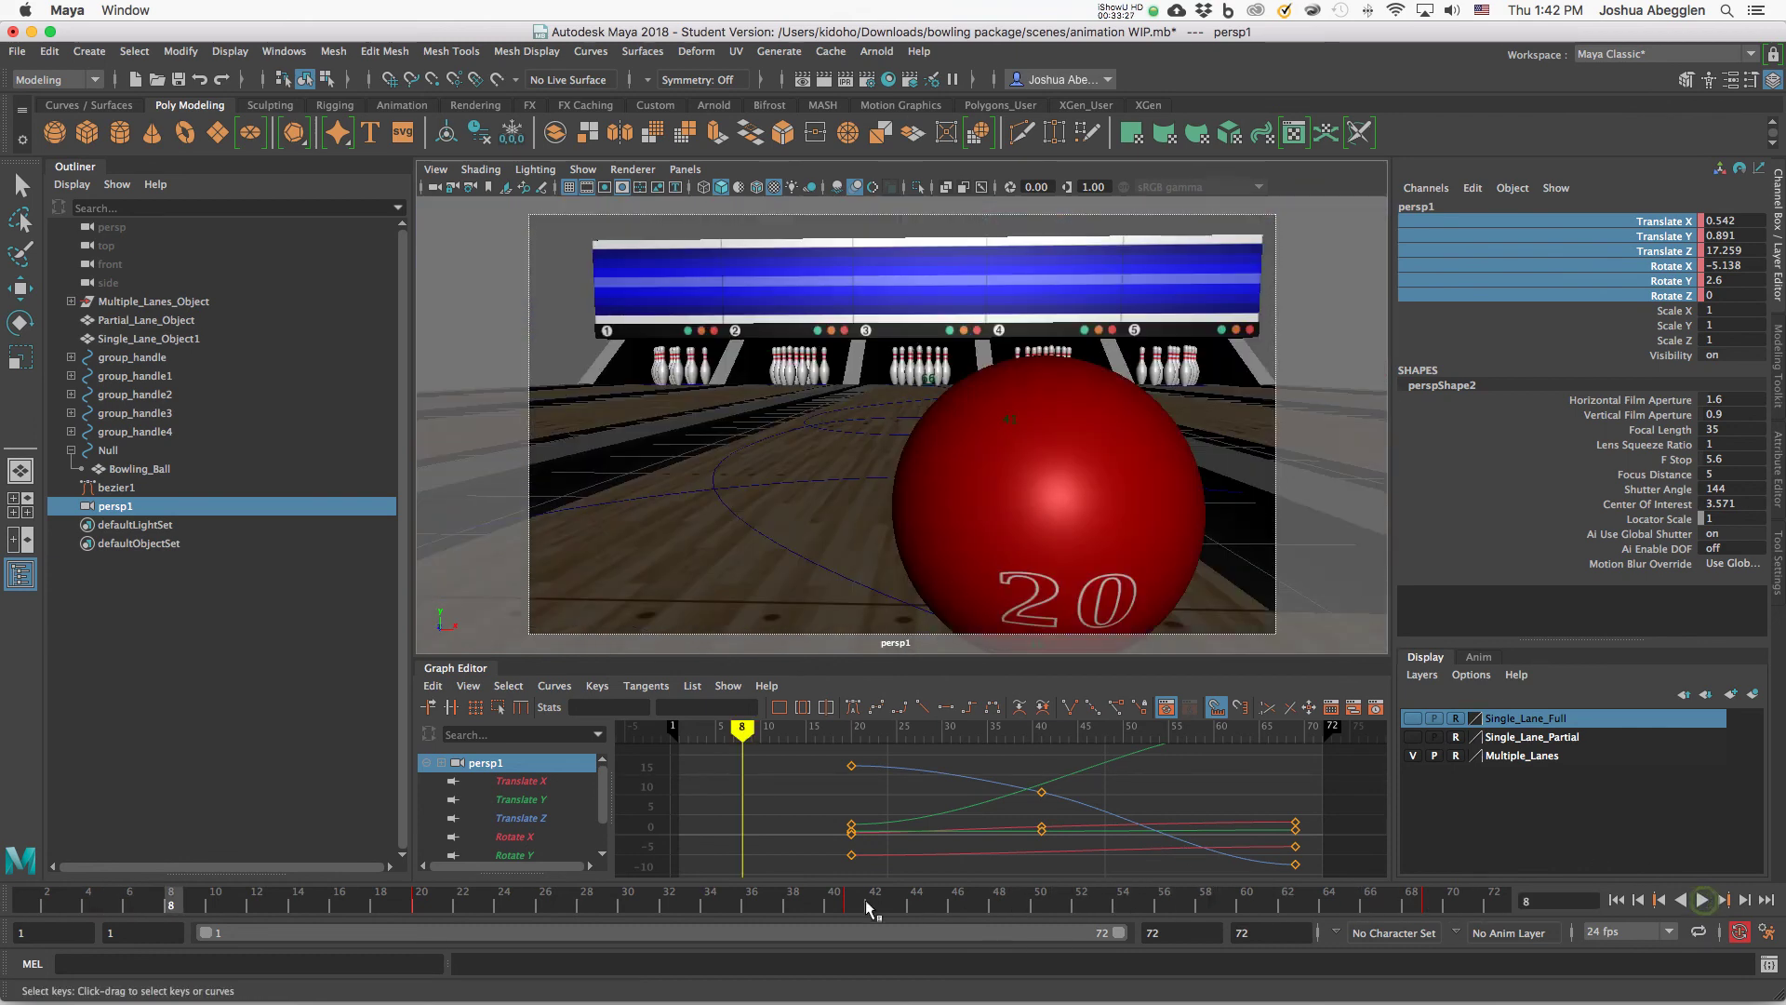
Move persp1's middle set of keys to frame 45 in the Graph Editor and play the result.
click(852, 902)
drag(852, 903, 916, 904)
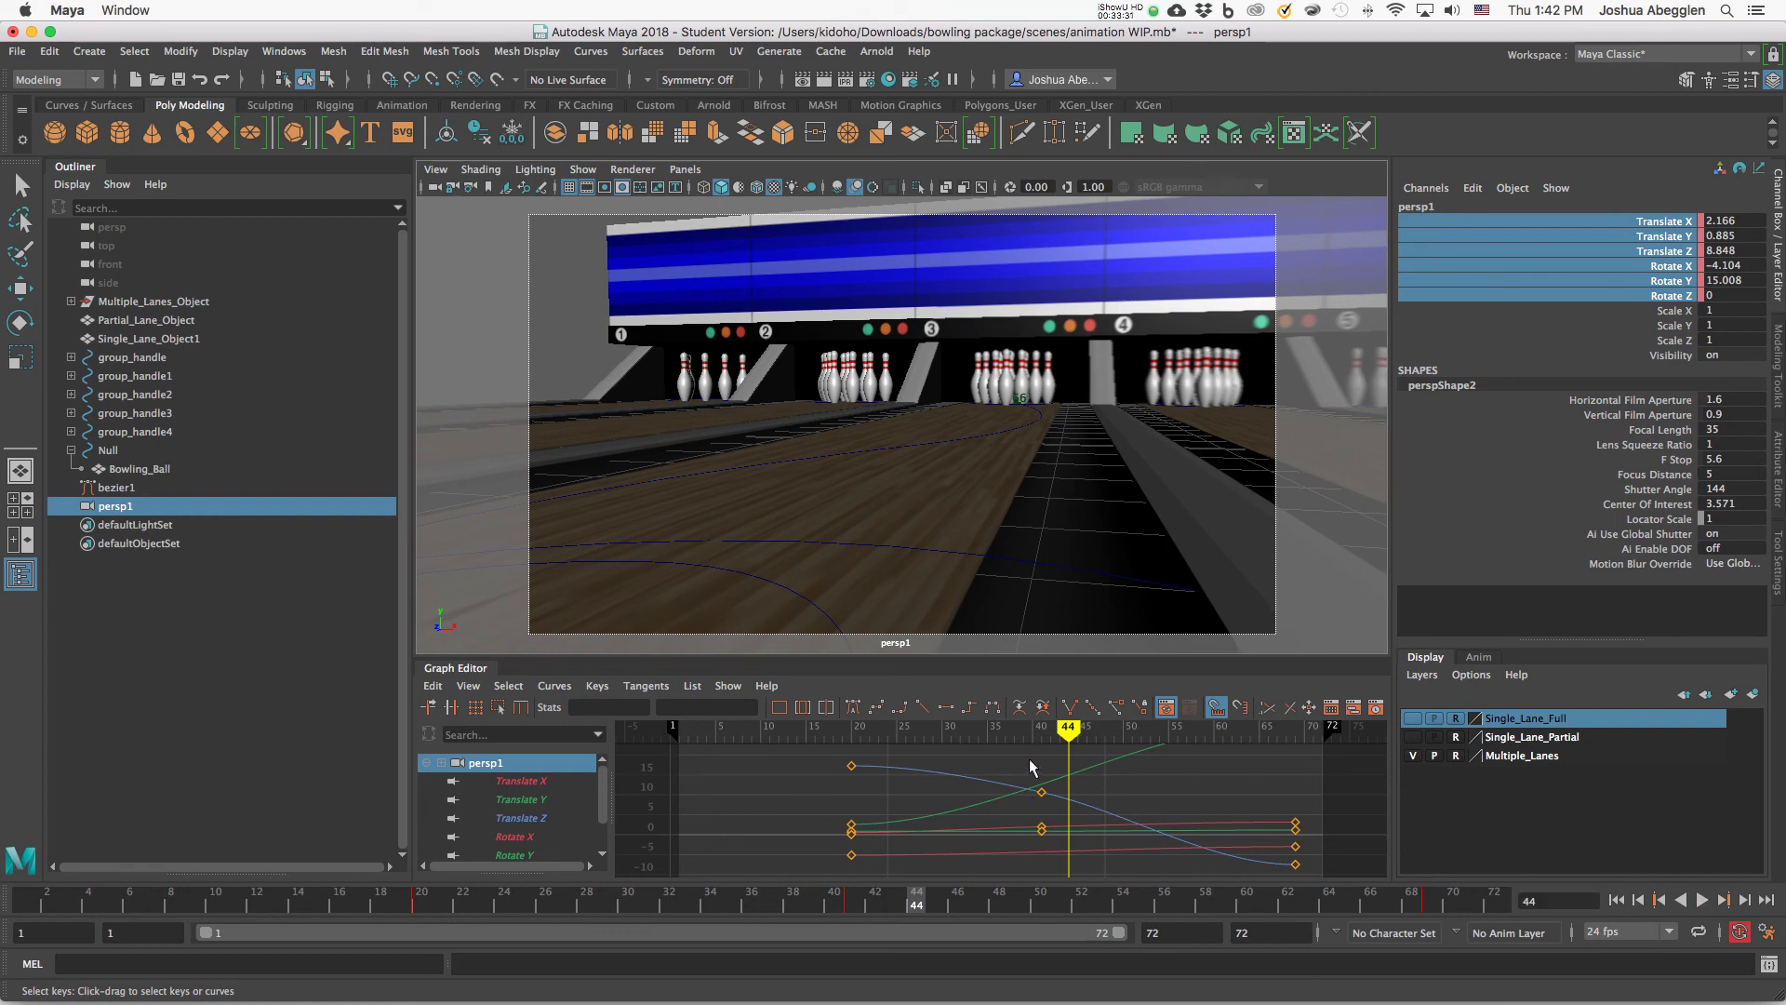
drag(1029, 761, 1057, 845)
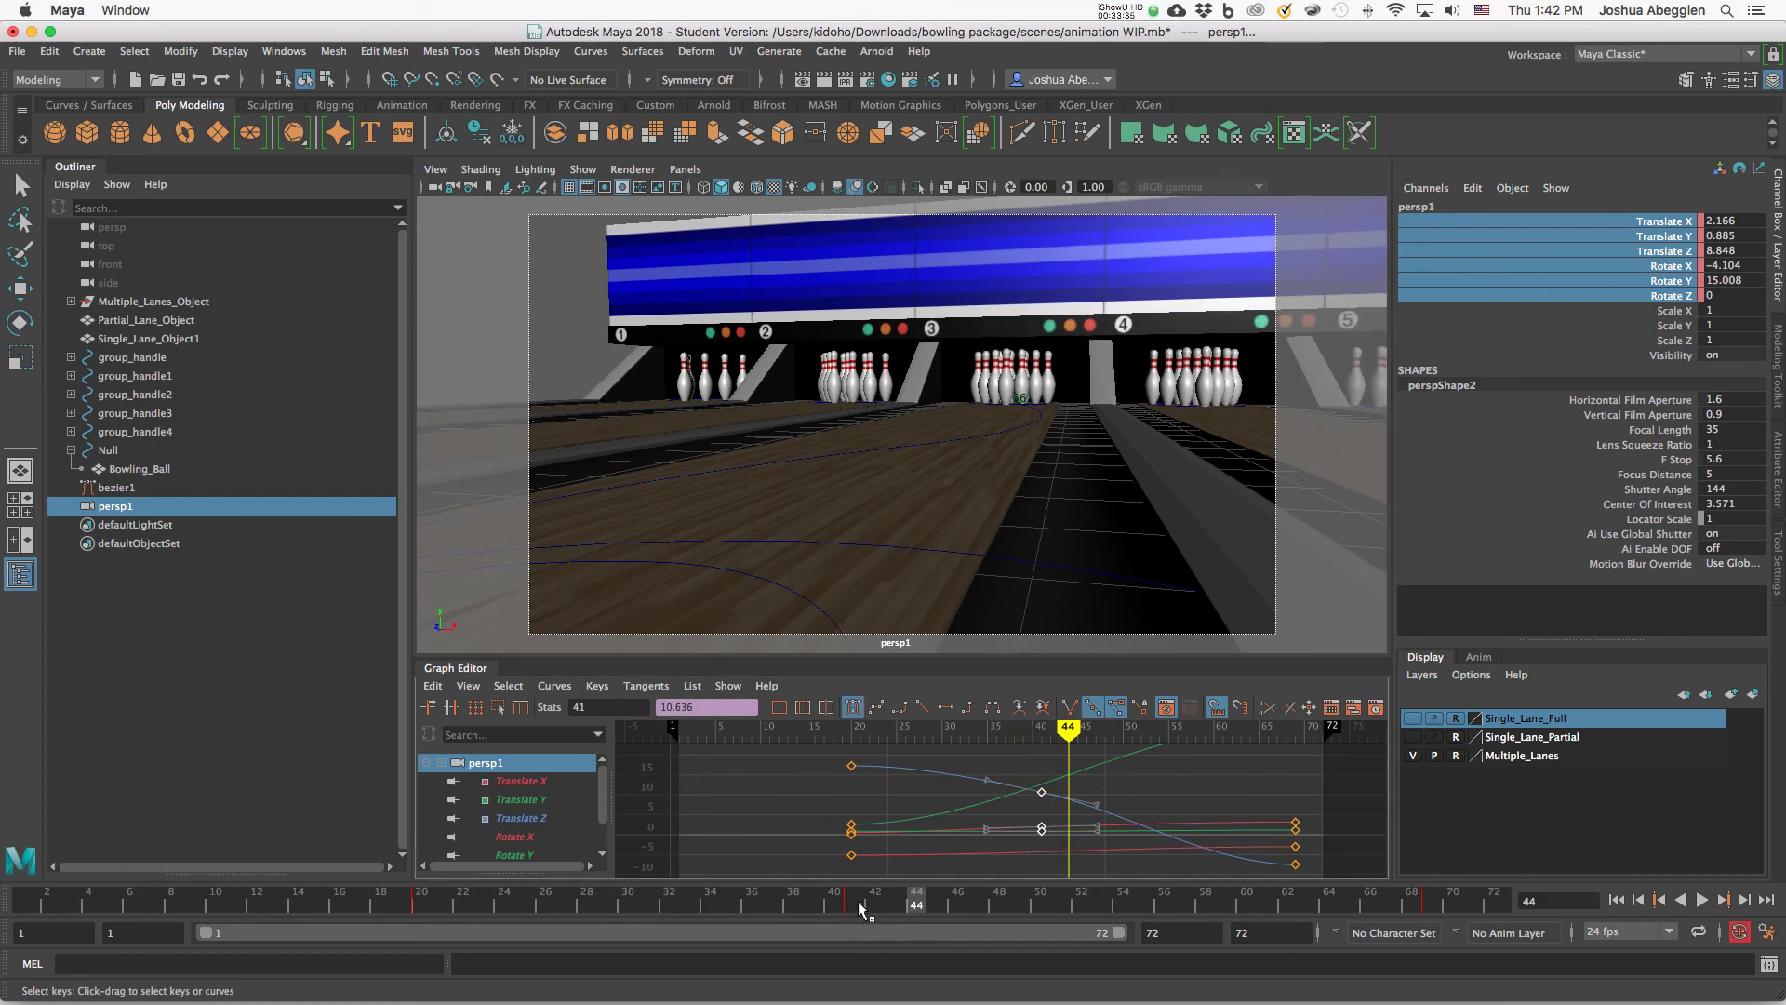
click(937, 901)
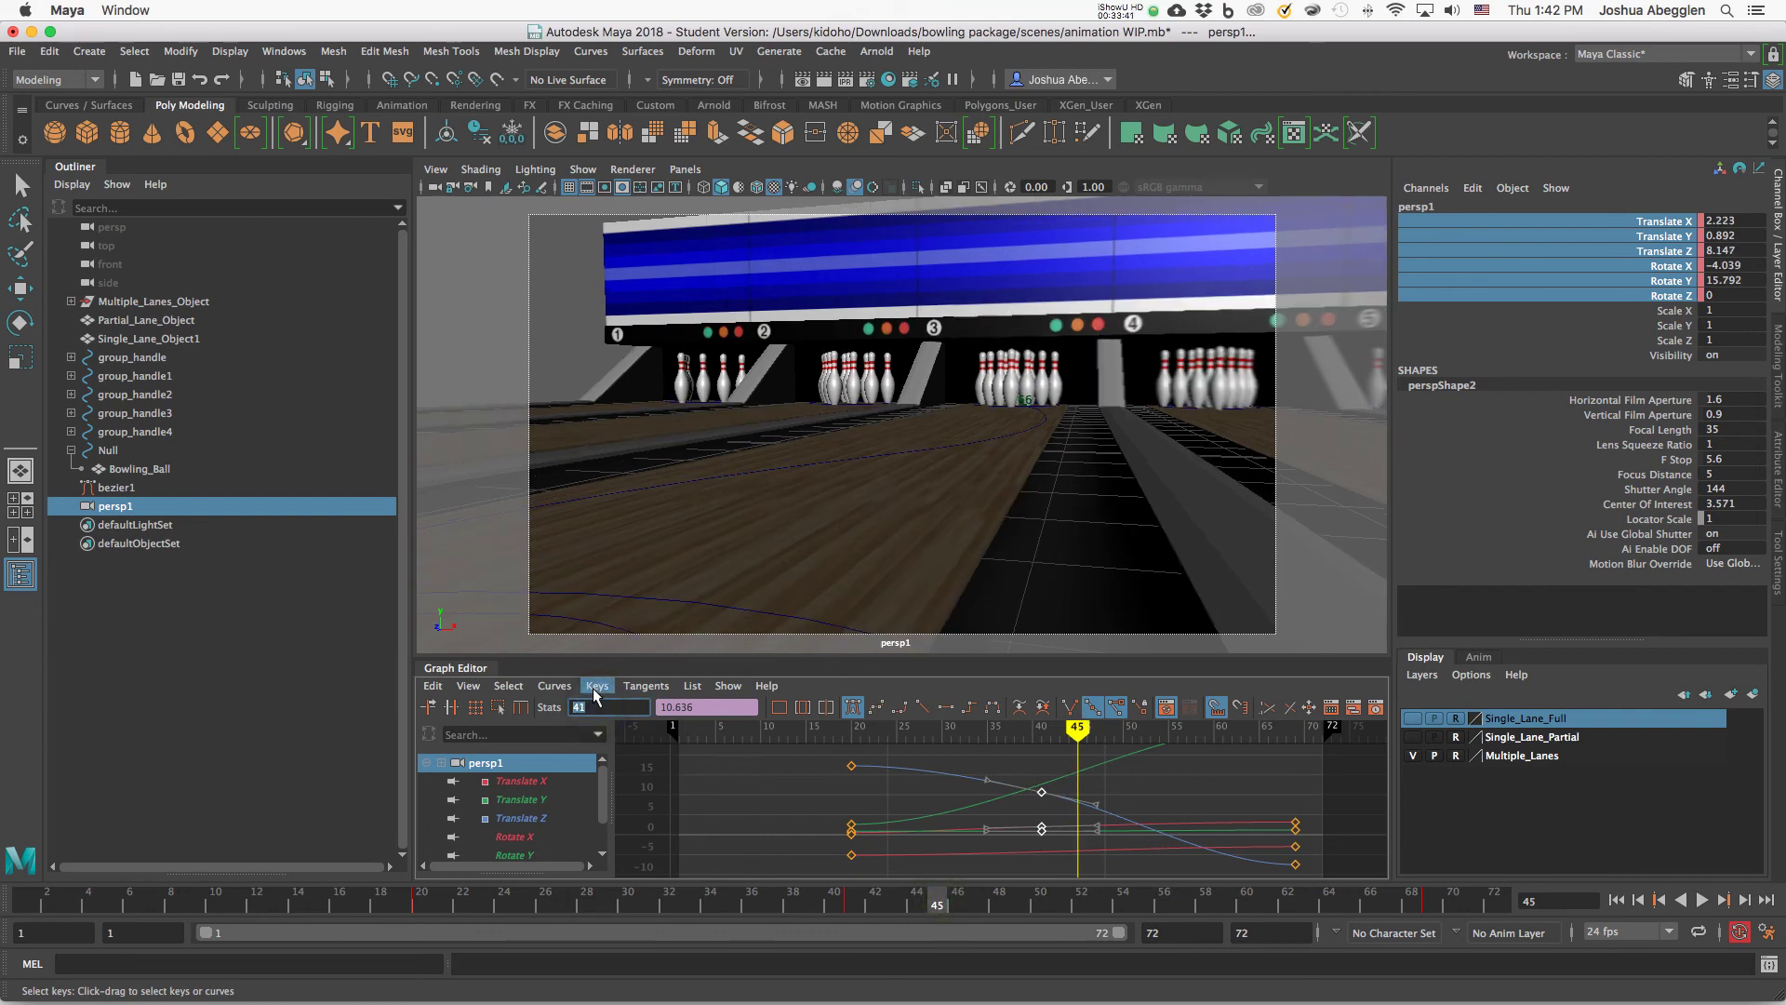
text(45)
key(Return)
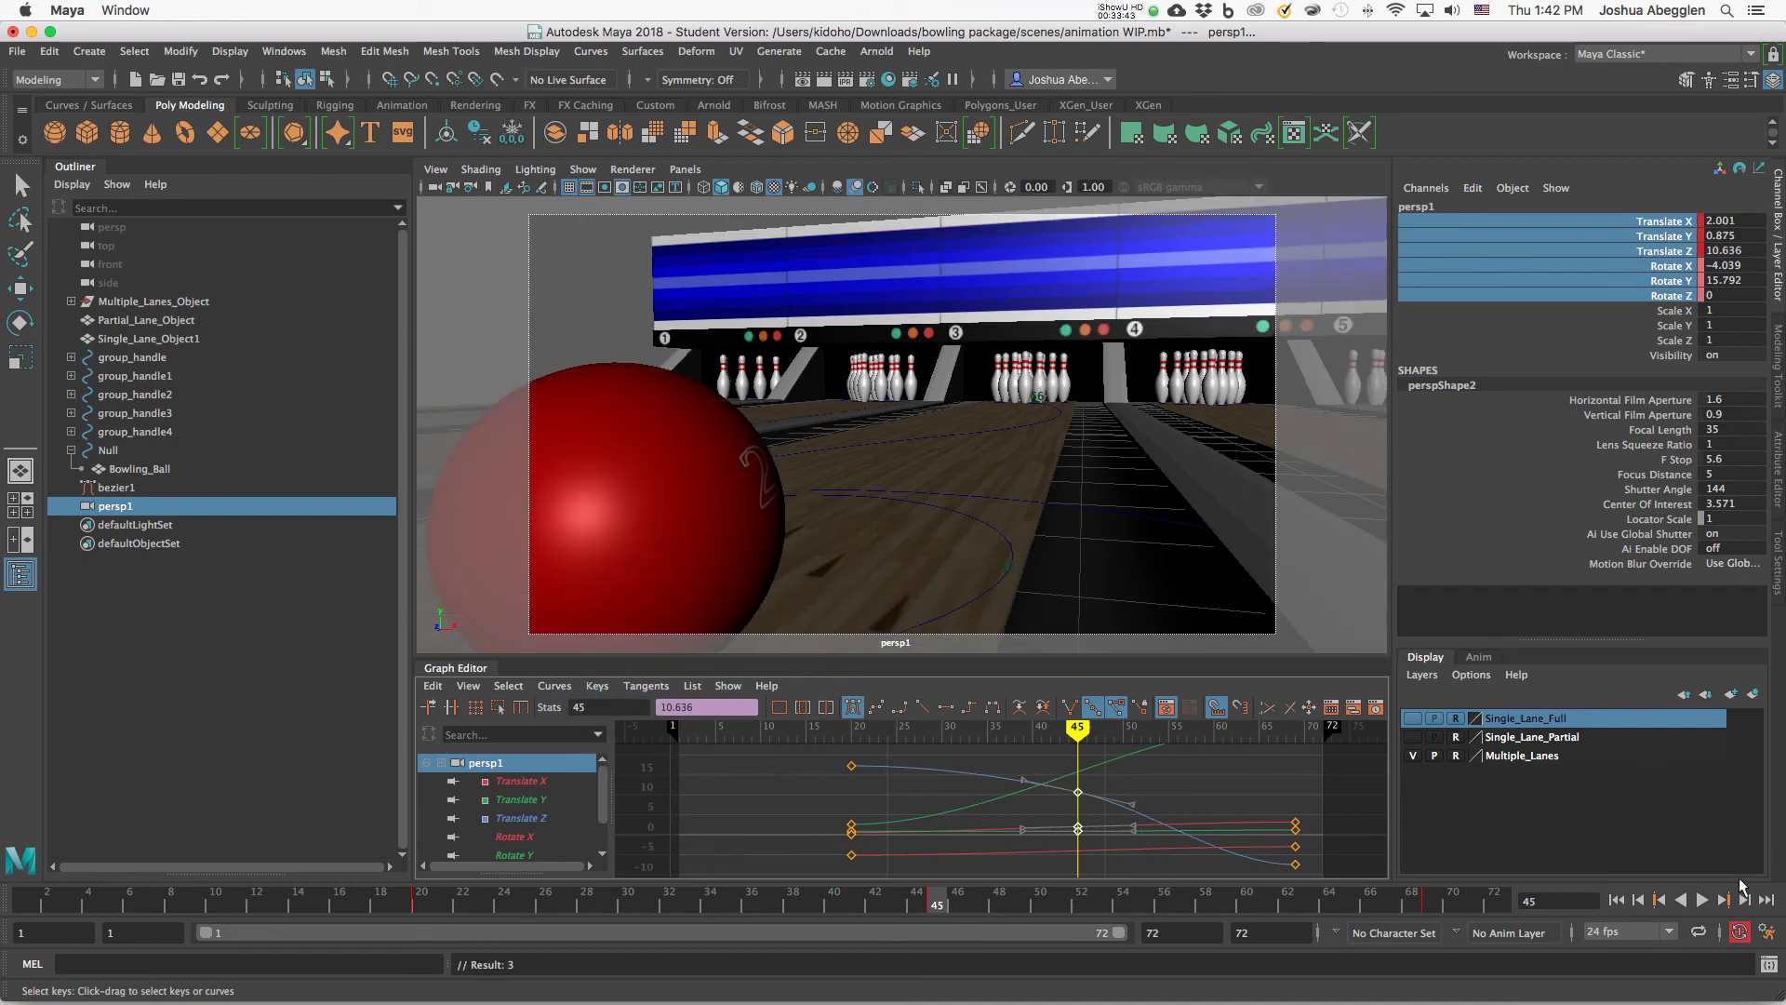
click(1703, 899)
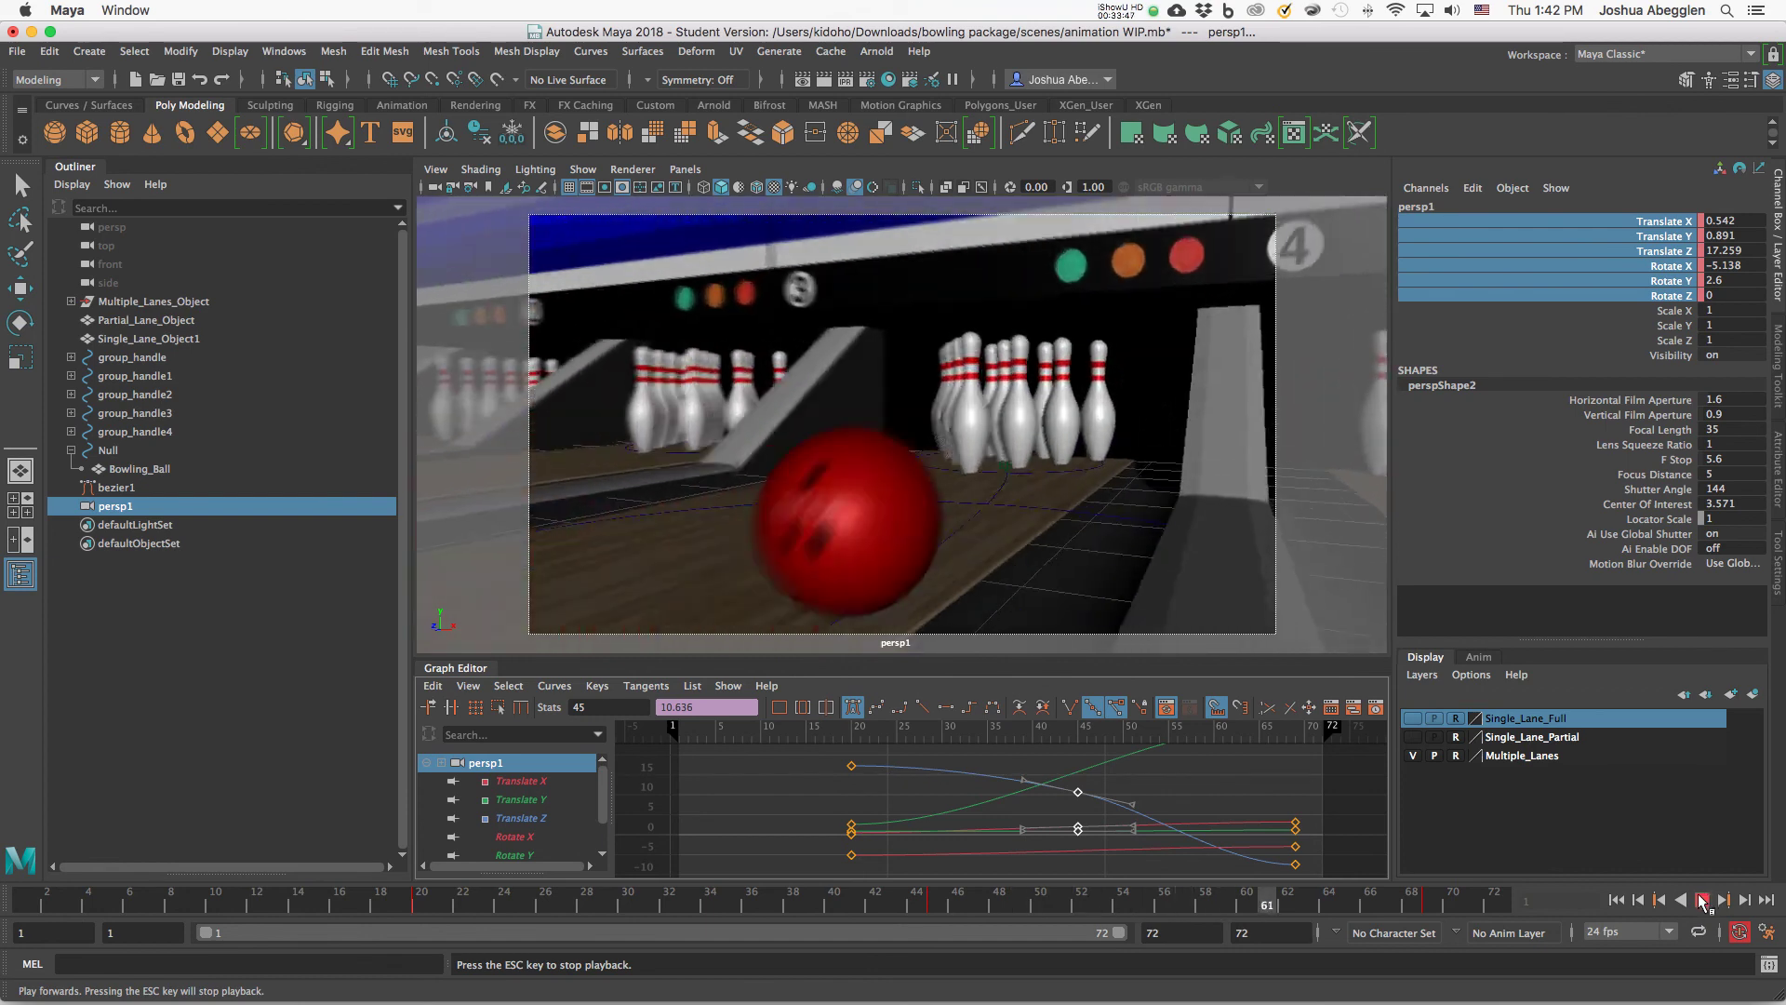
click(1702, 900)
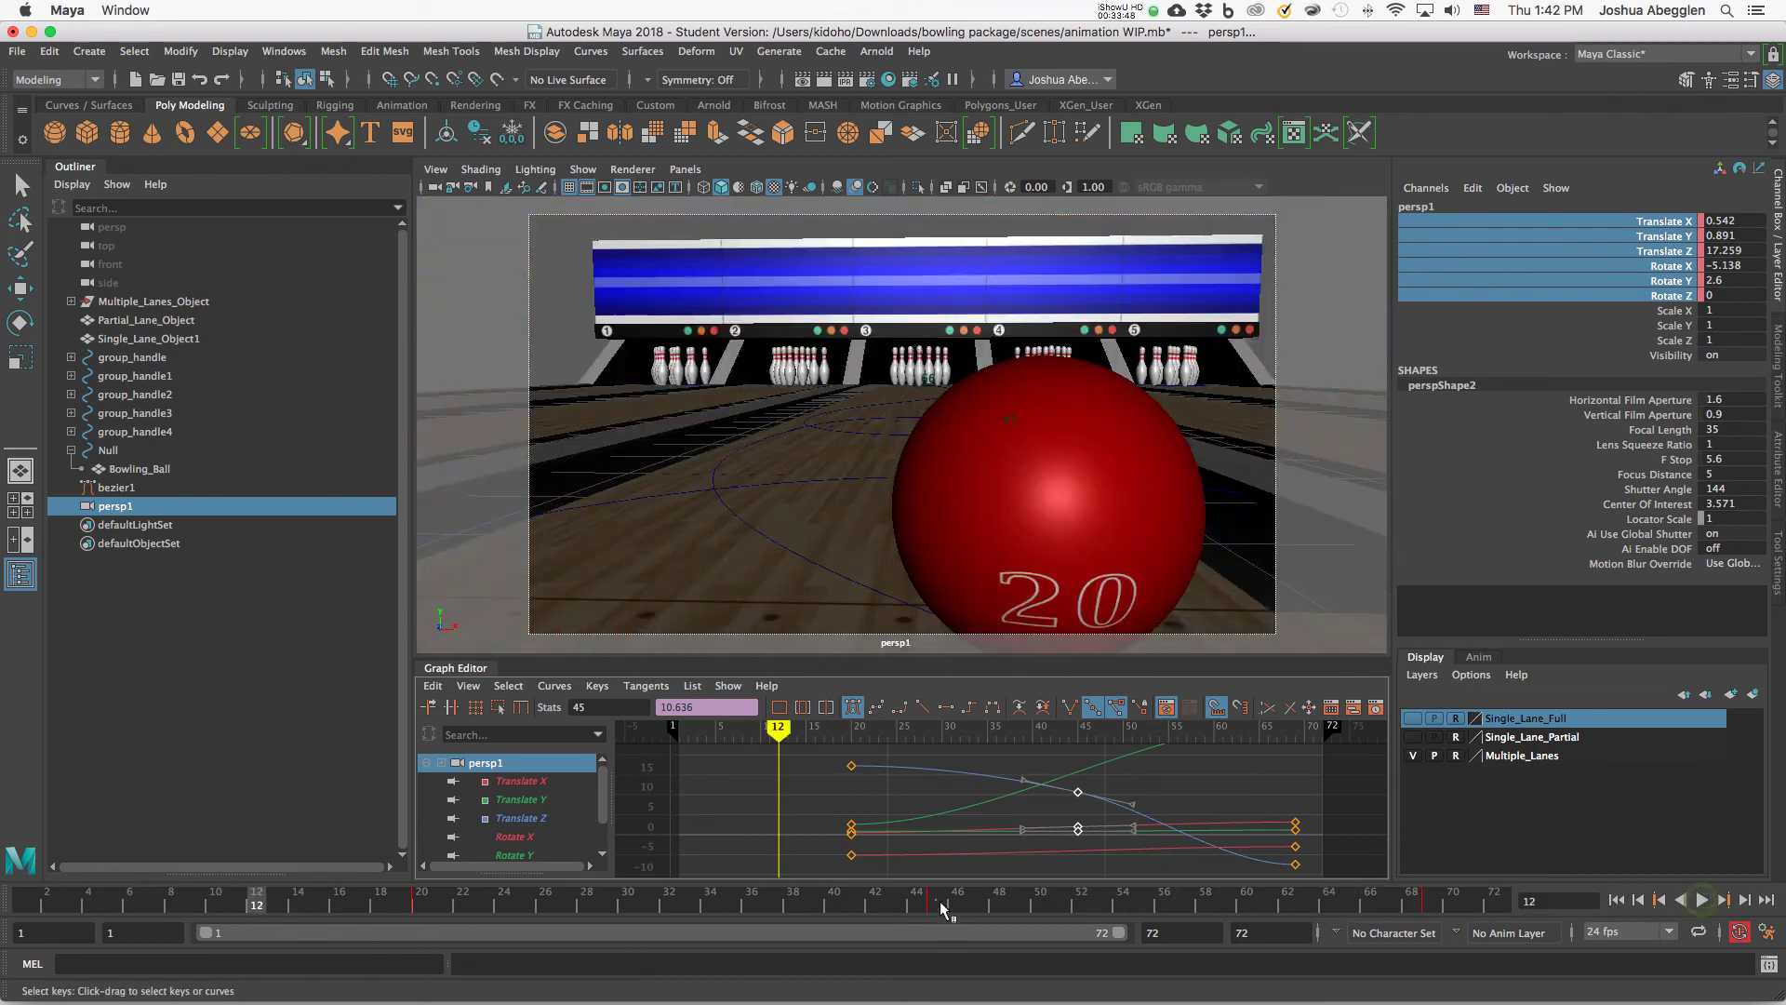
Shift the selected middle camera keys to frame 50 and replay the camera move.
click(936, 903)
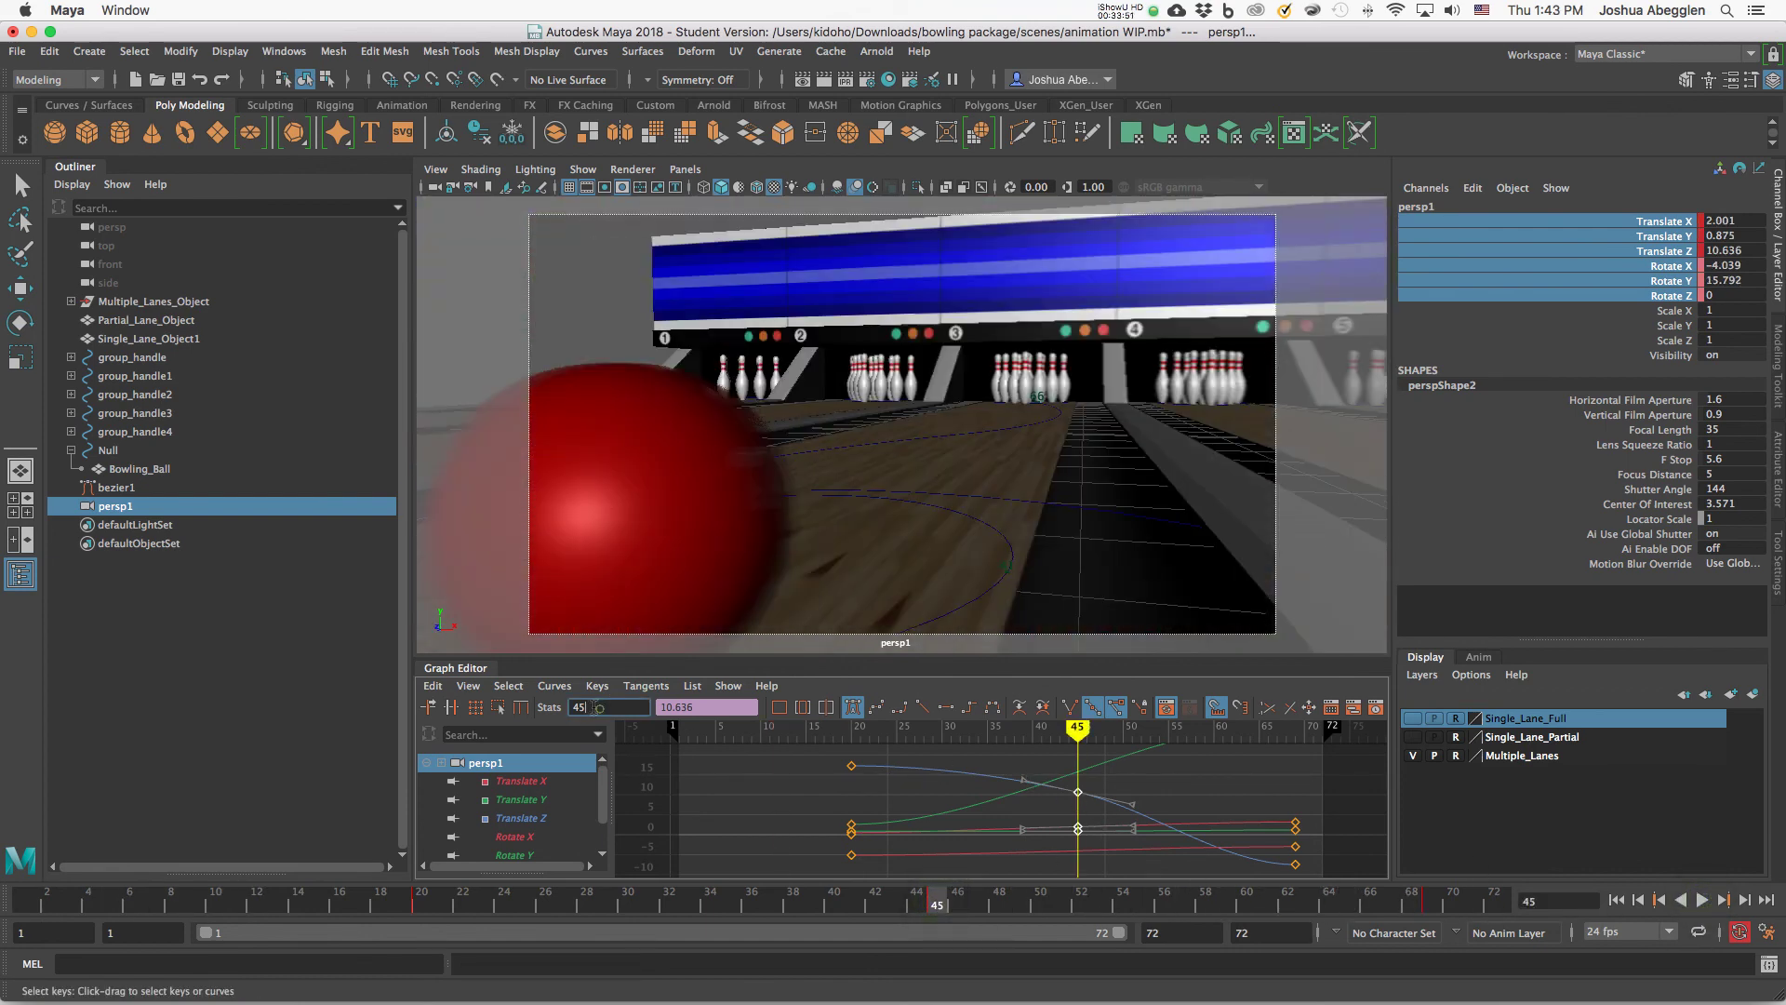
text(50)
key(Return)
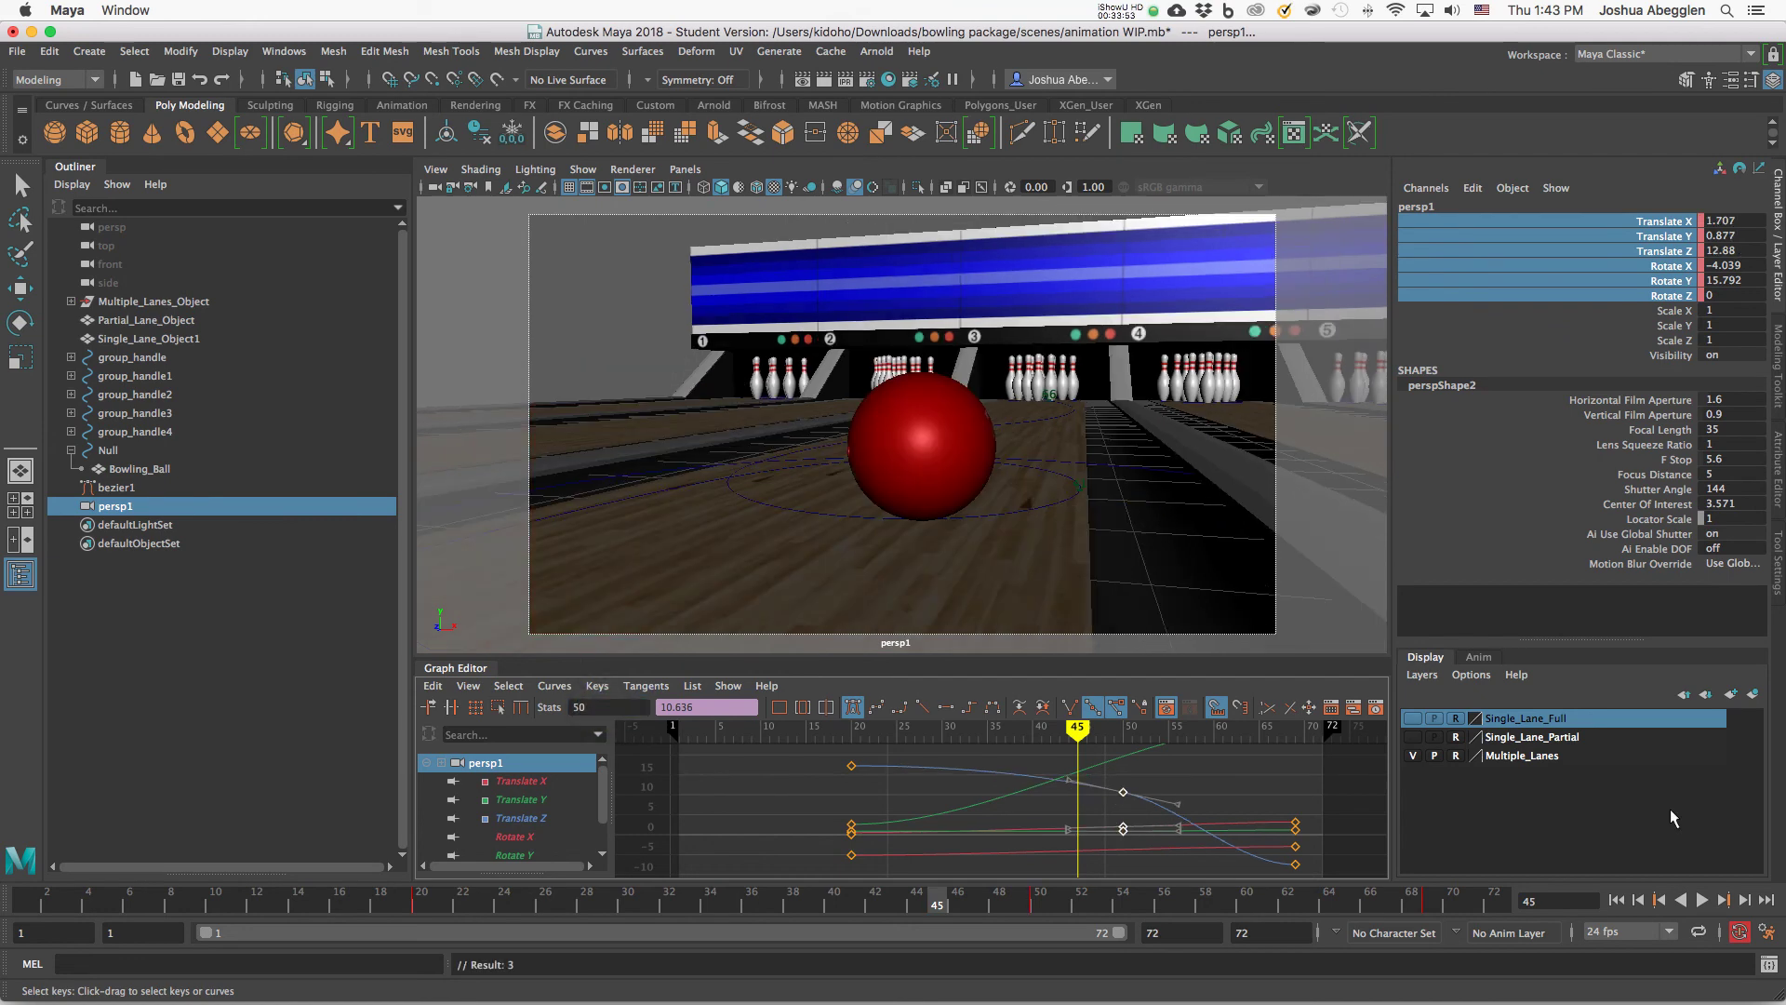
click(1702, 899)
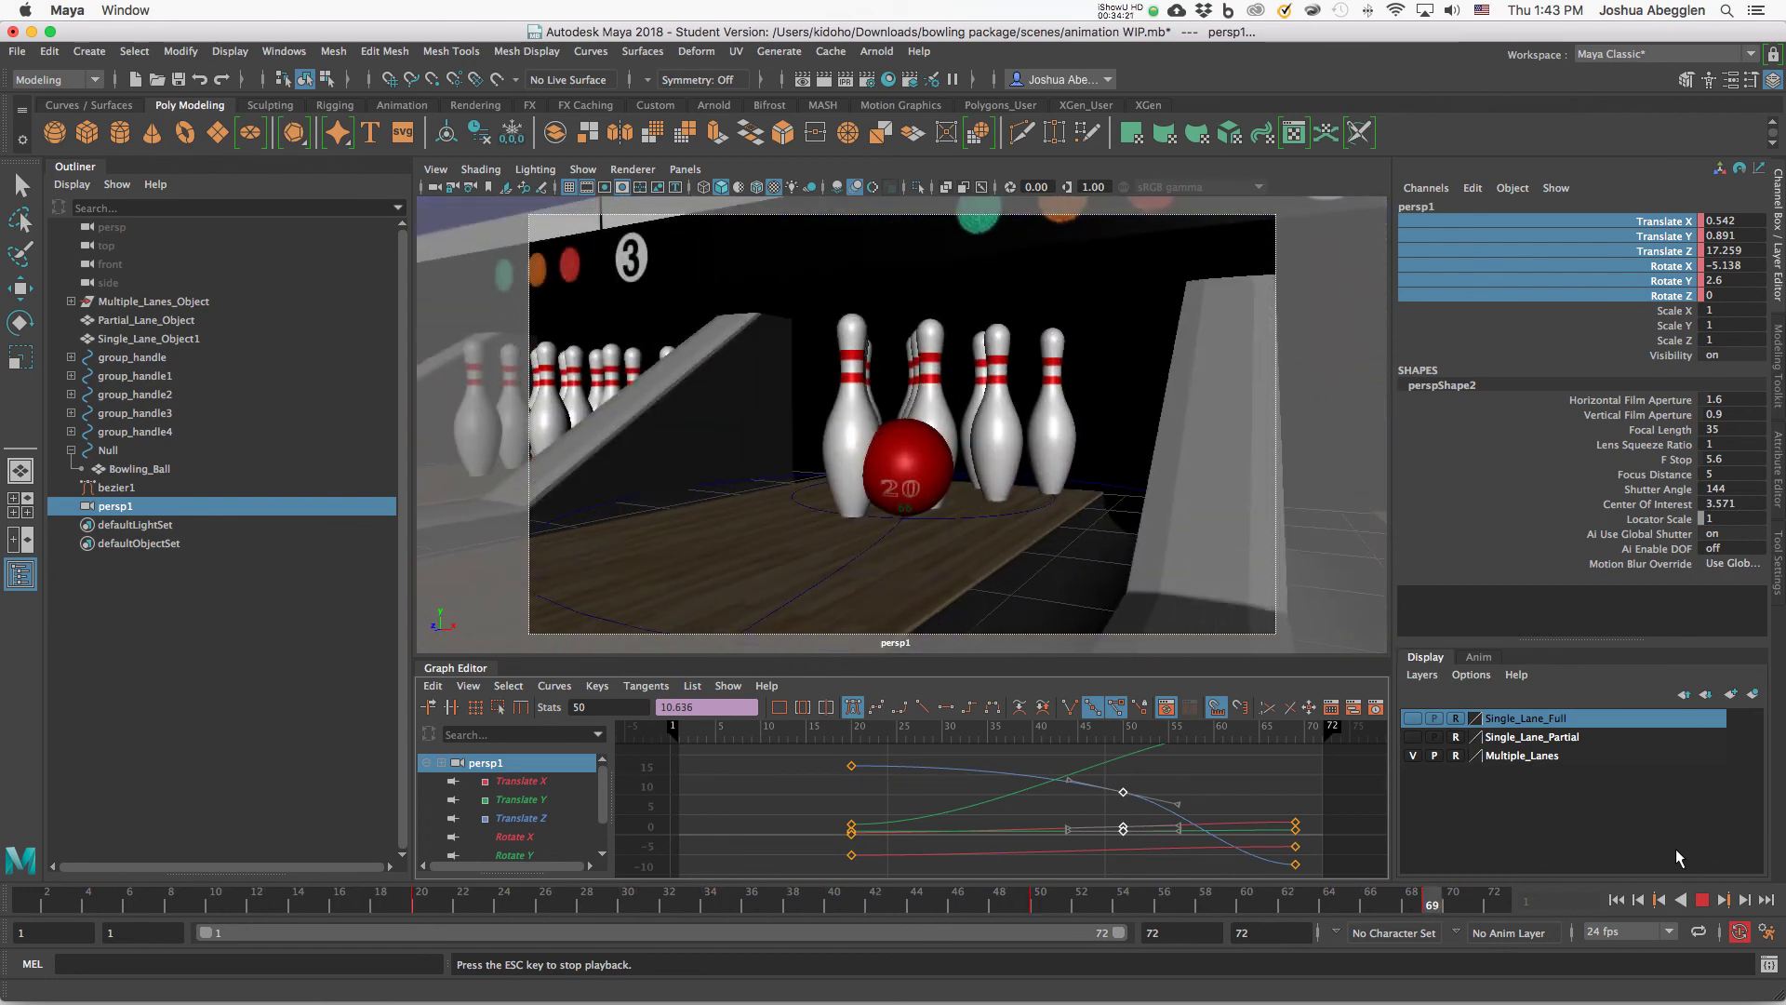
click(1704, 897)
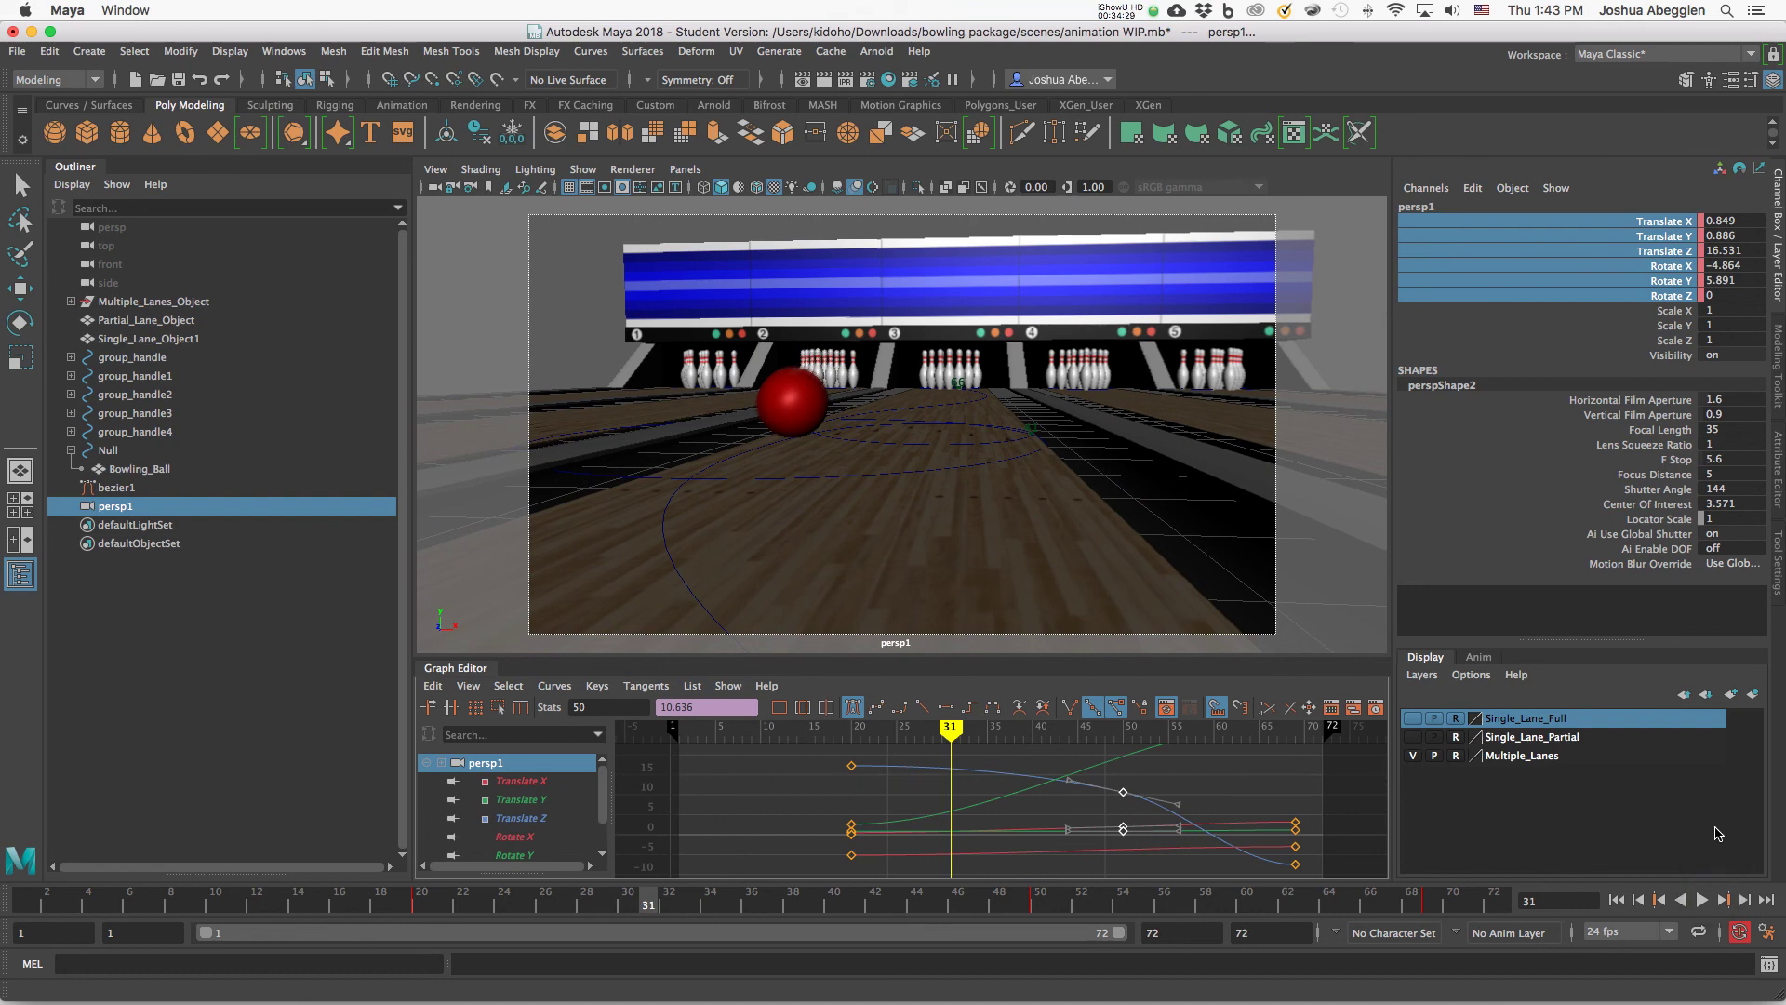
Scrub to frame 42 and key persp1's selected Translate and Rotate channels there.
drag(1042, 907, 884, 910)
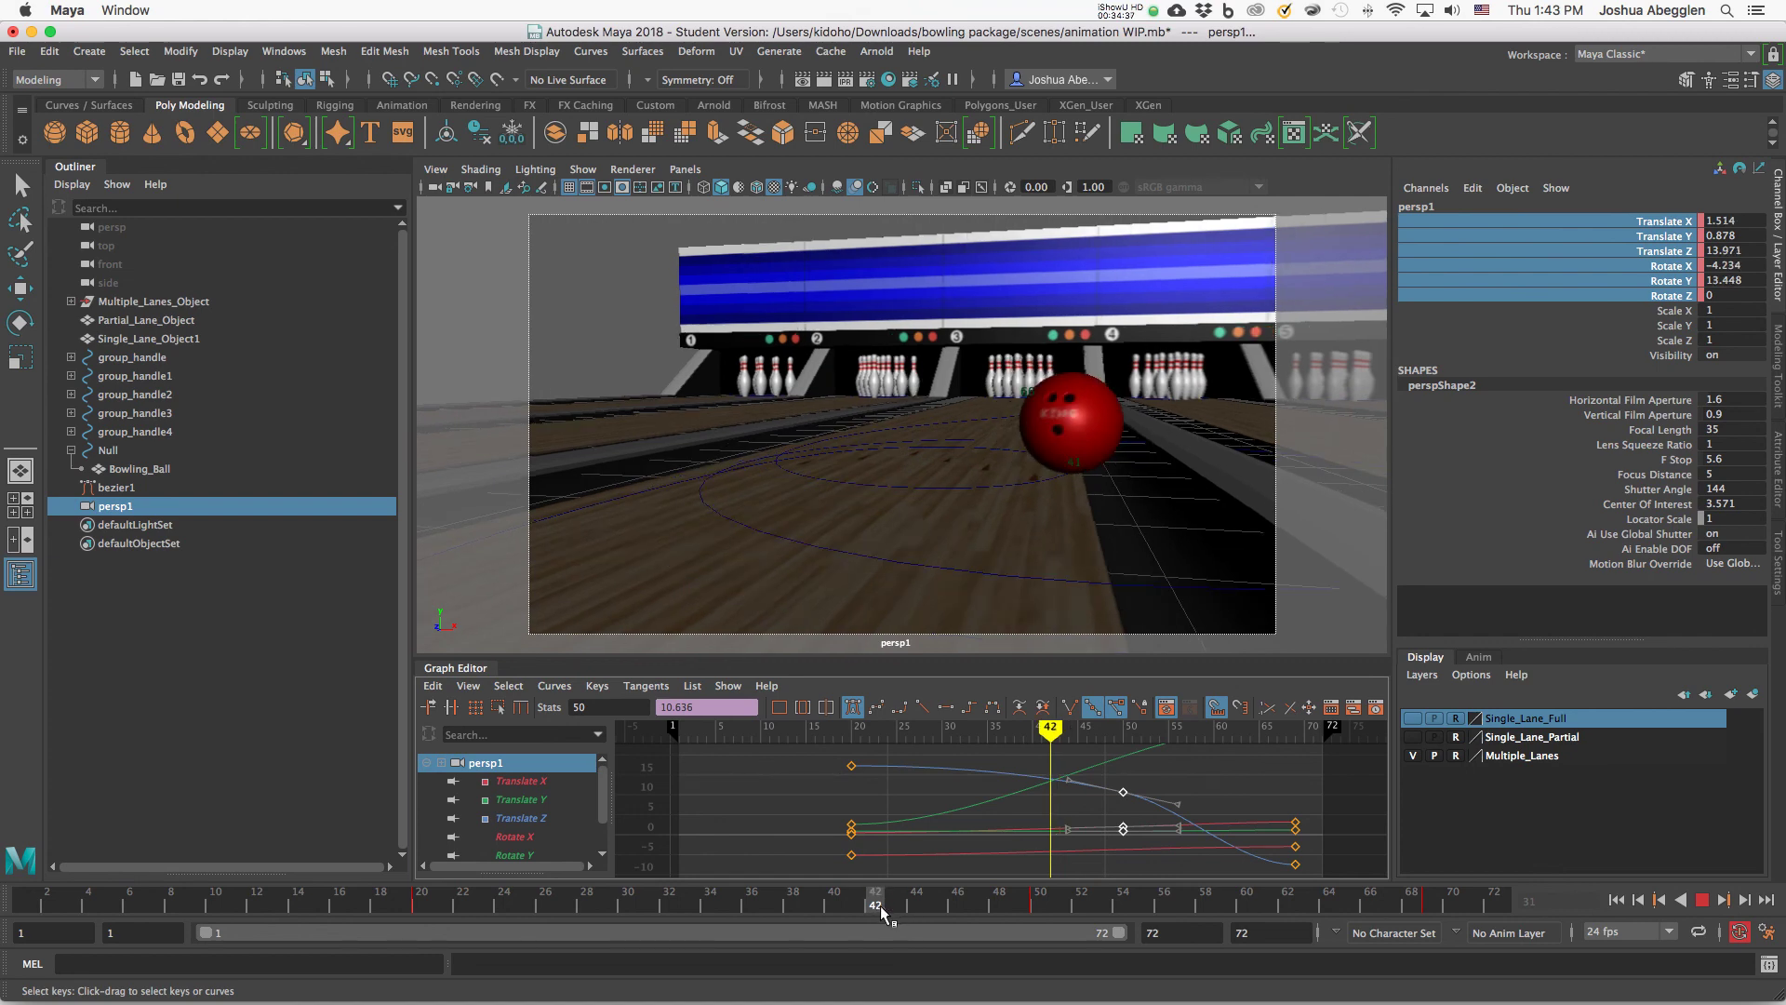
drag(880, 906, 880, 906)
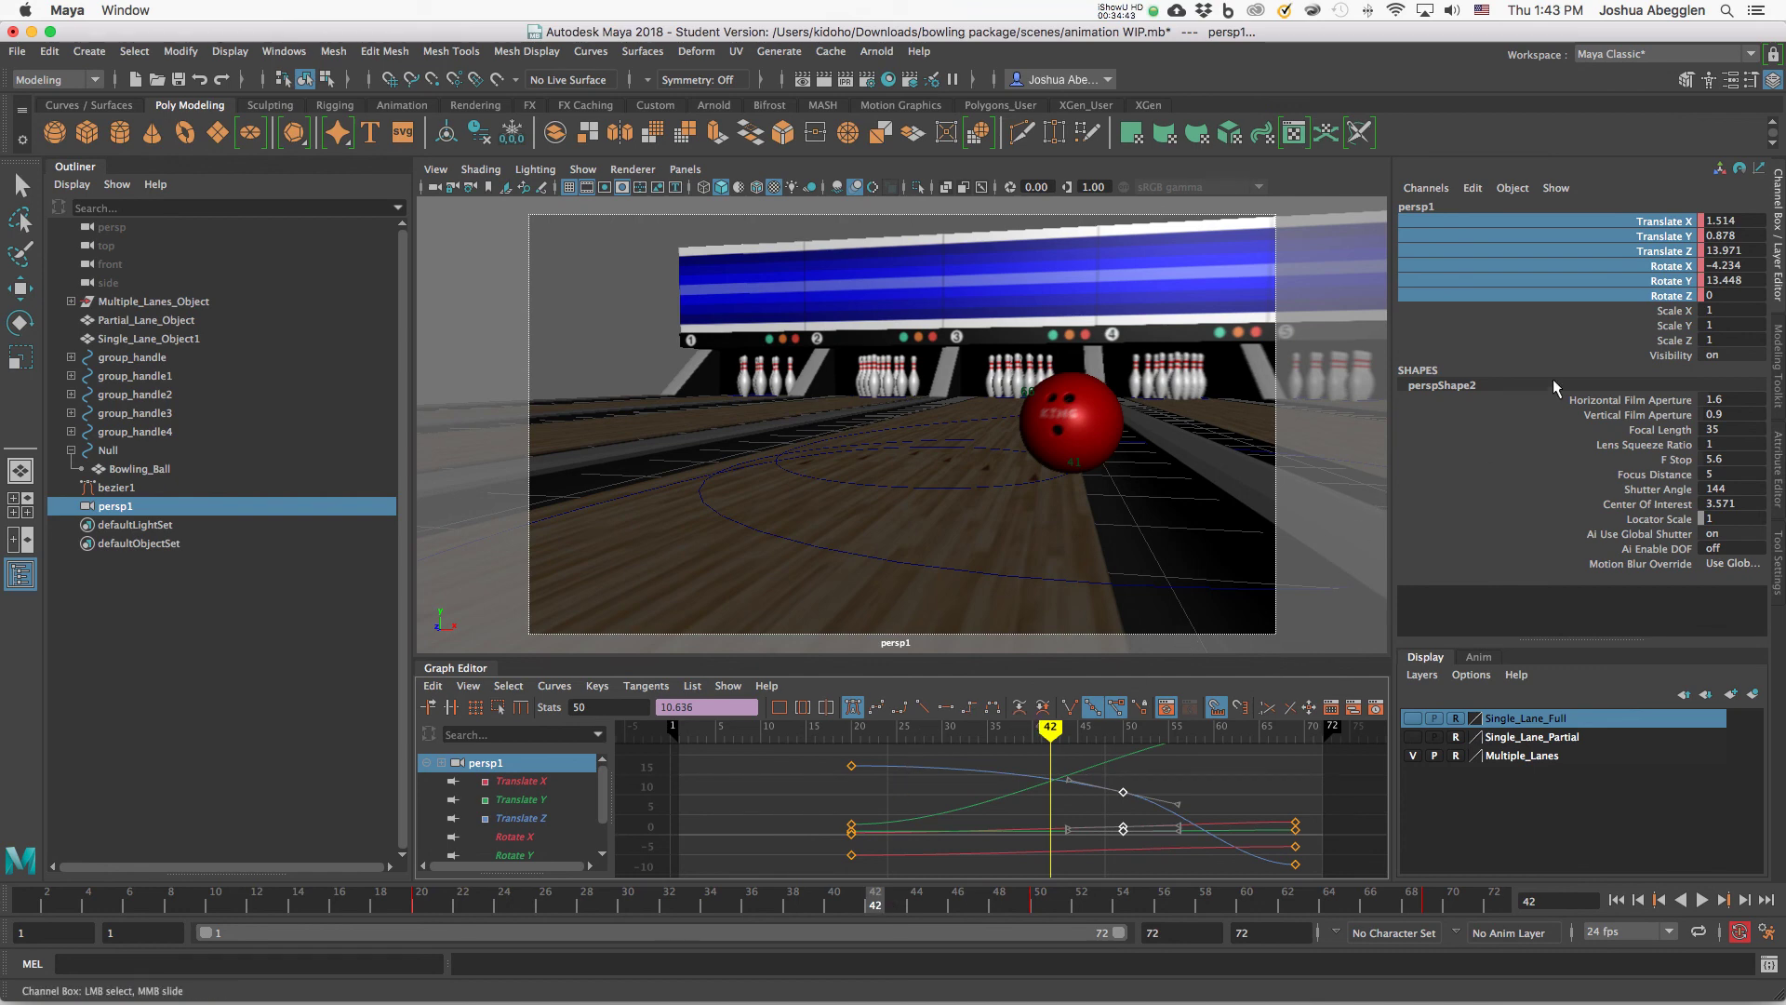
right_click(1672, 263)
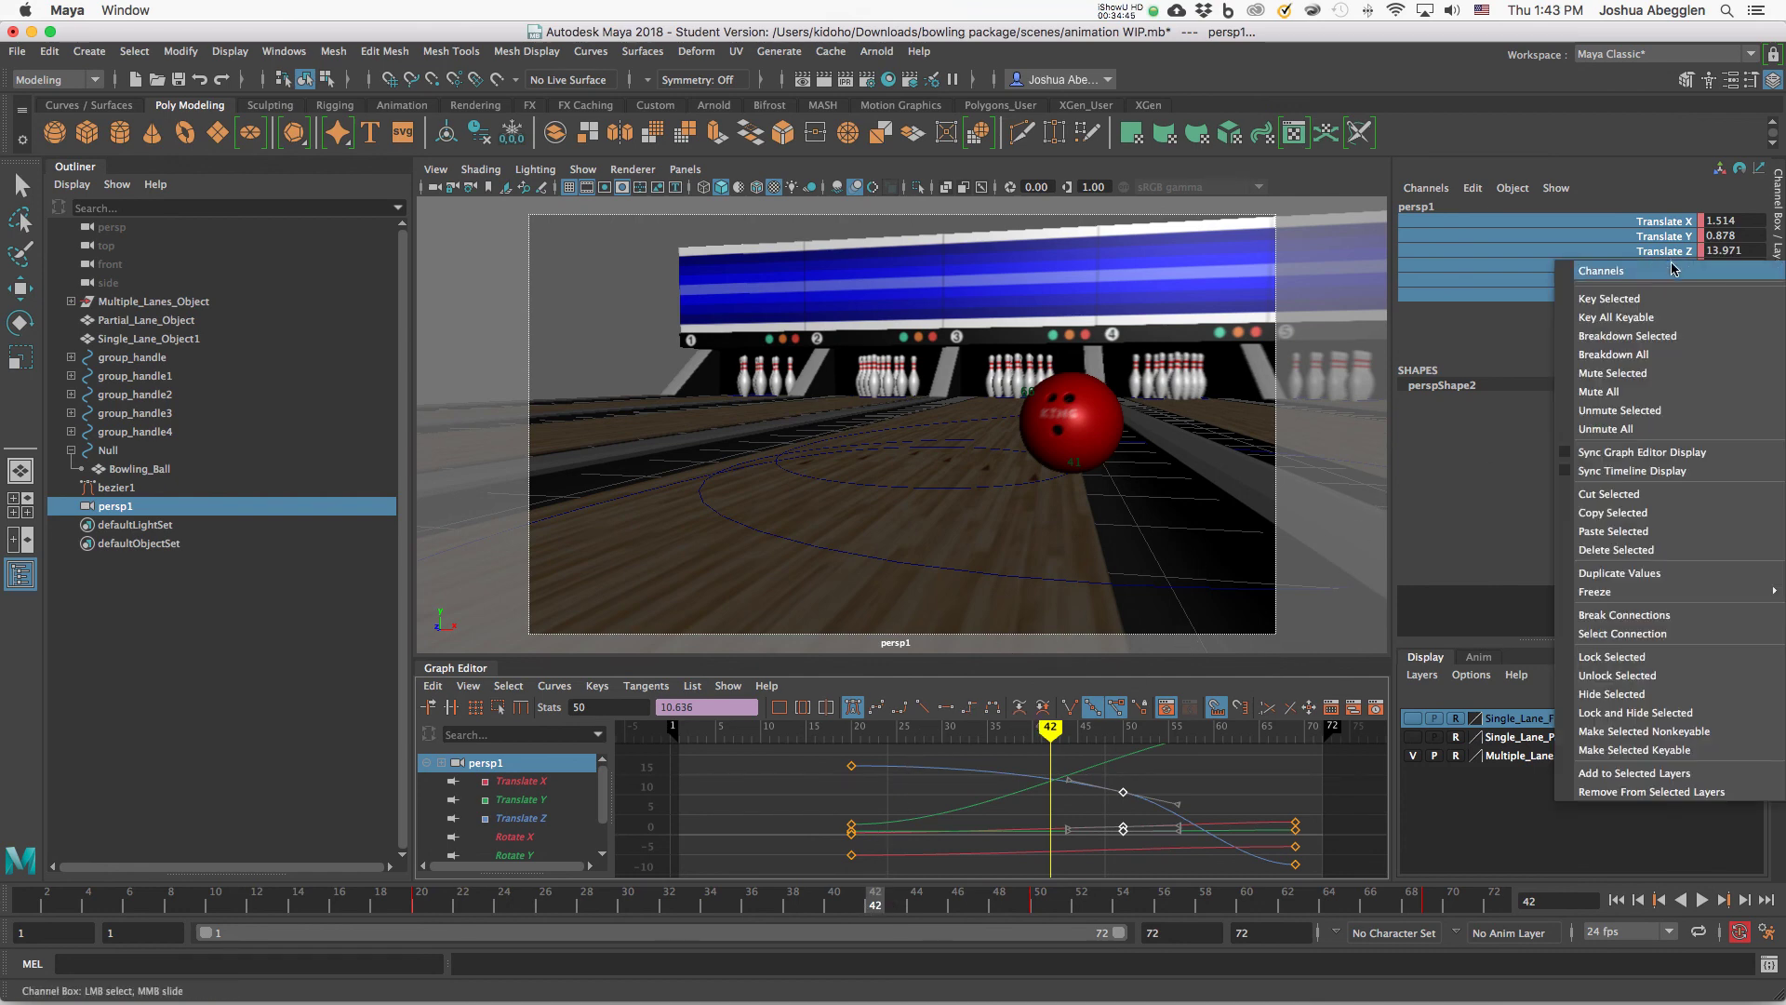
click(1665, 298)
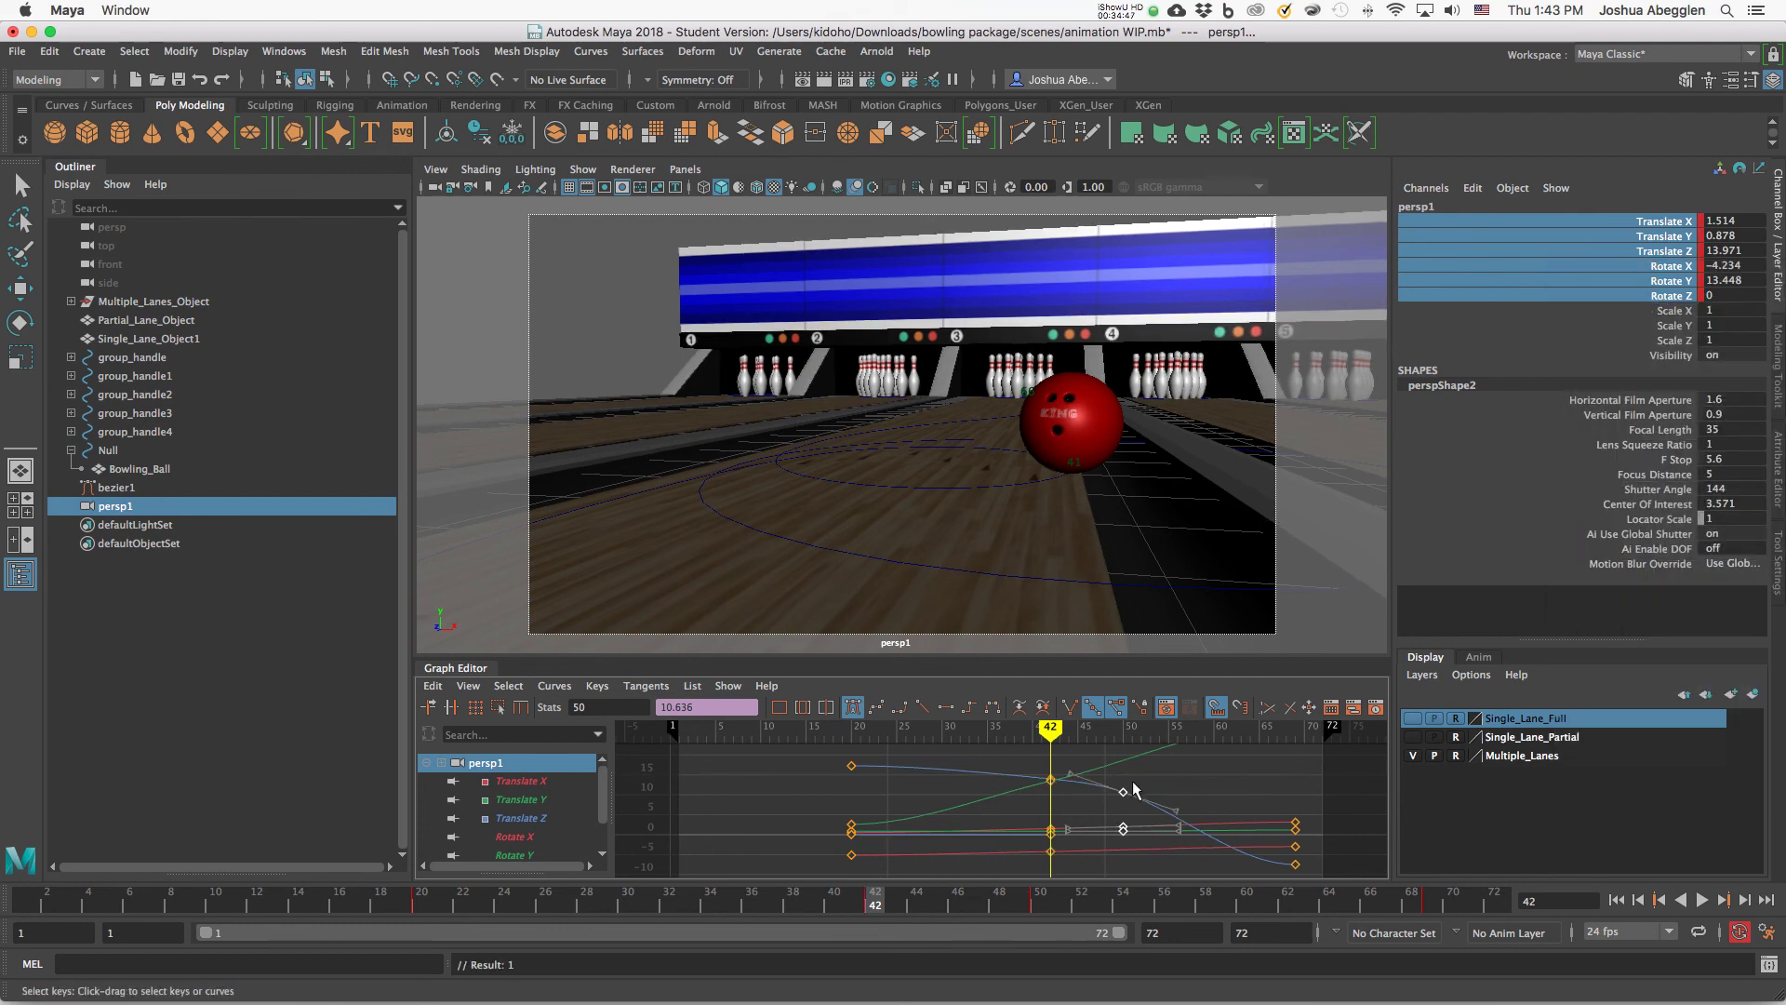
Delete persp1's keys at frames 50 and 69 in the Graph Editor.
key(Delete)
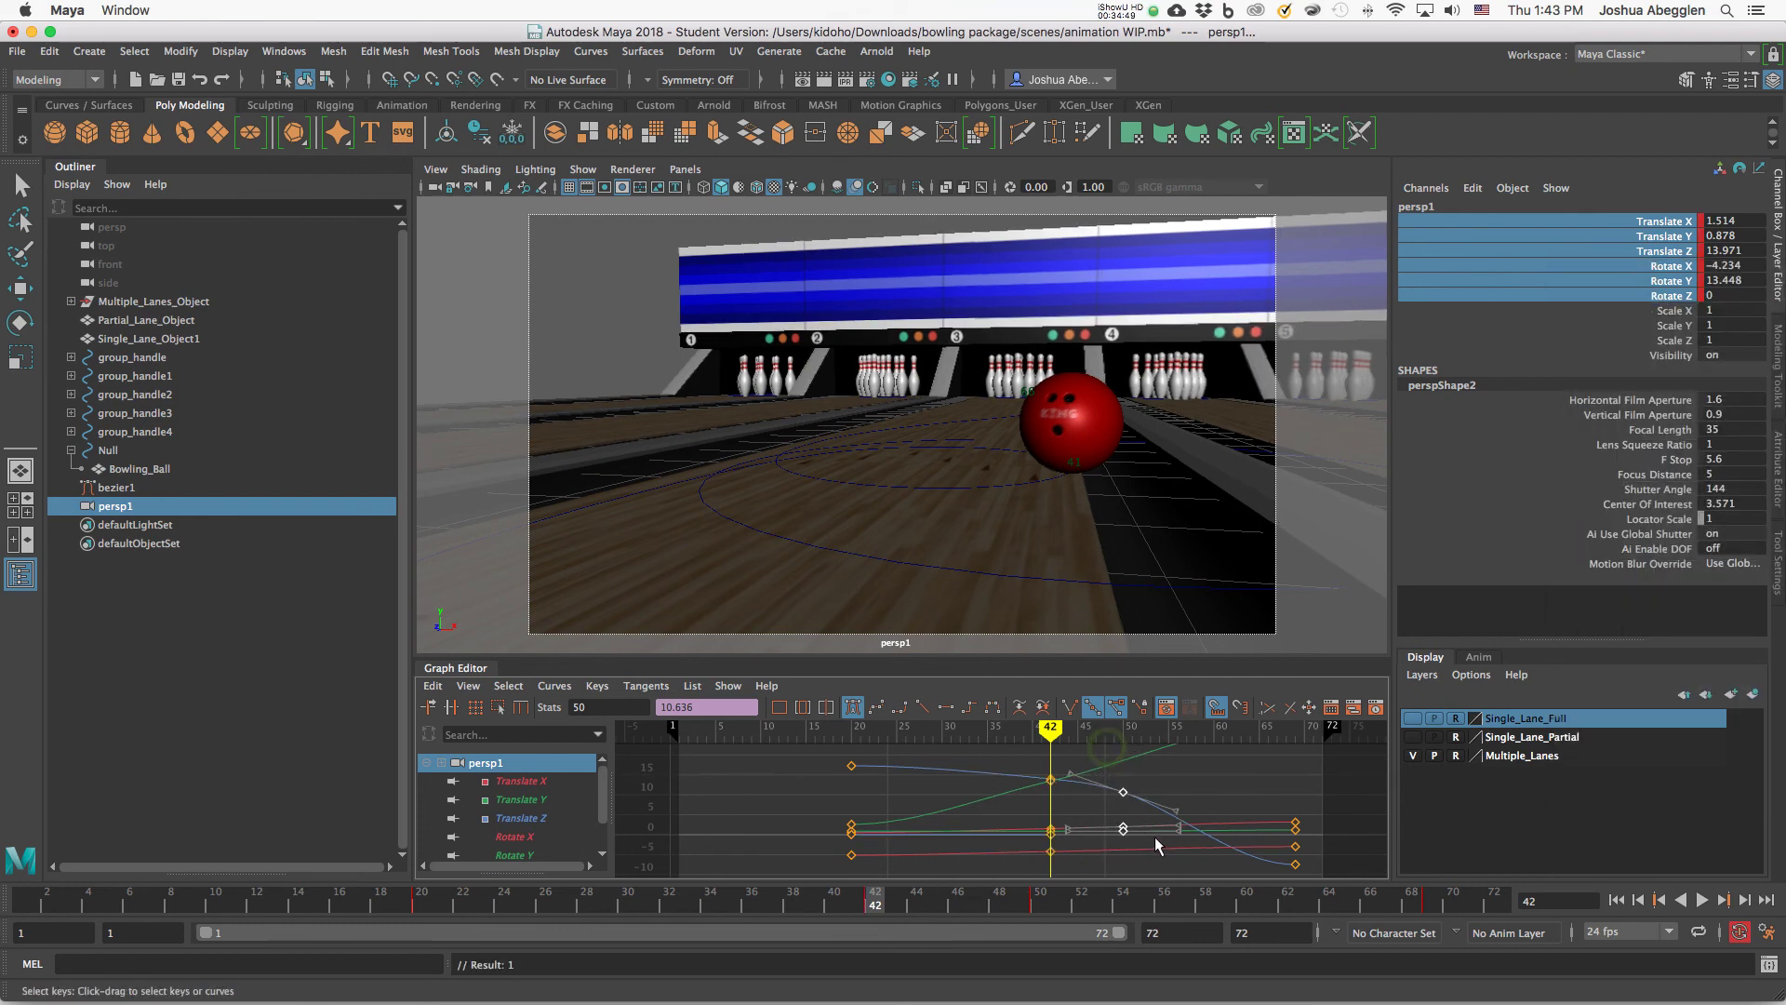
scroll(1246, 809, down, 8)
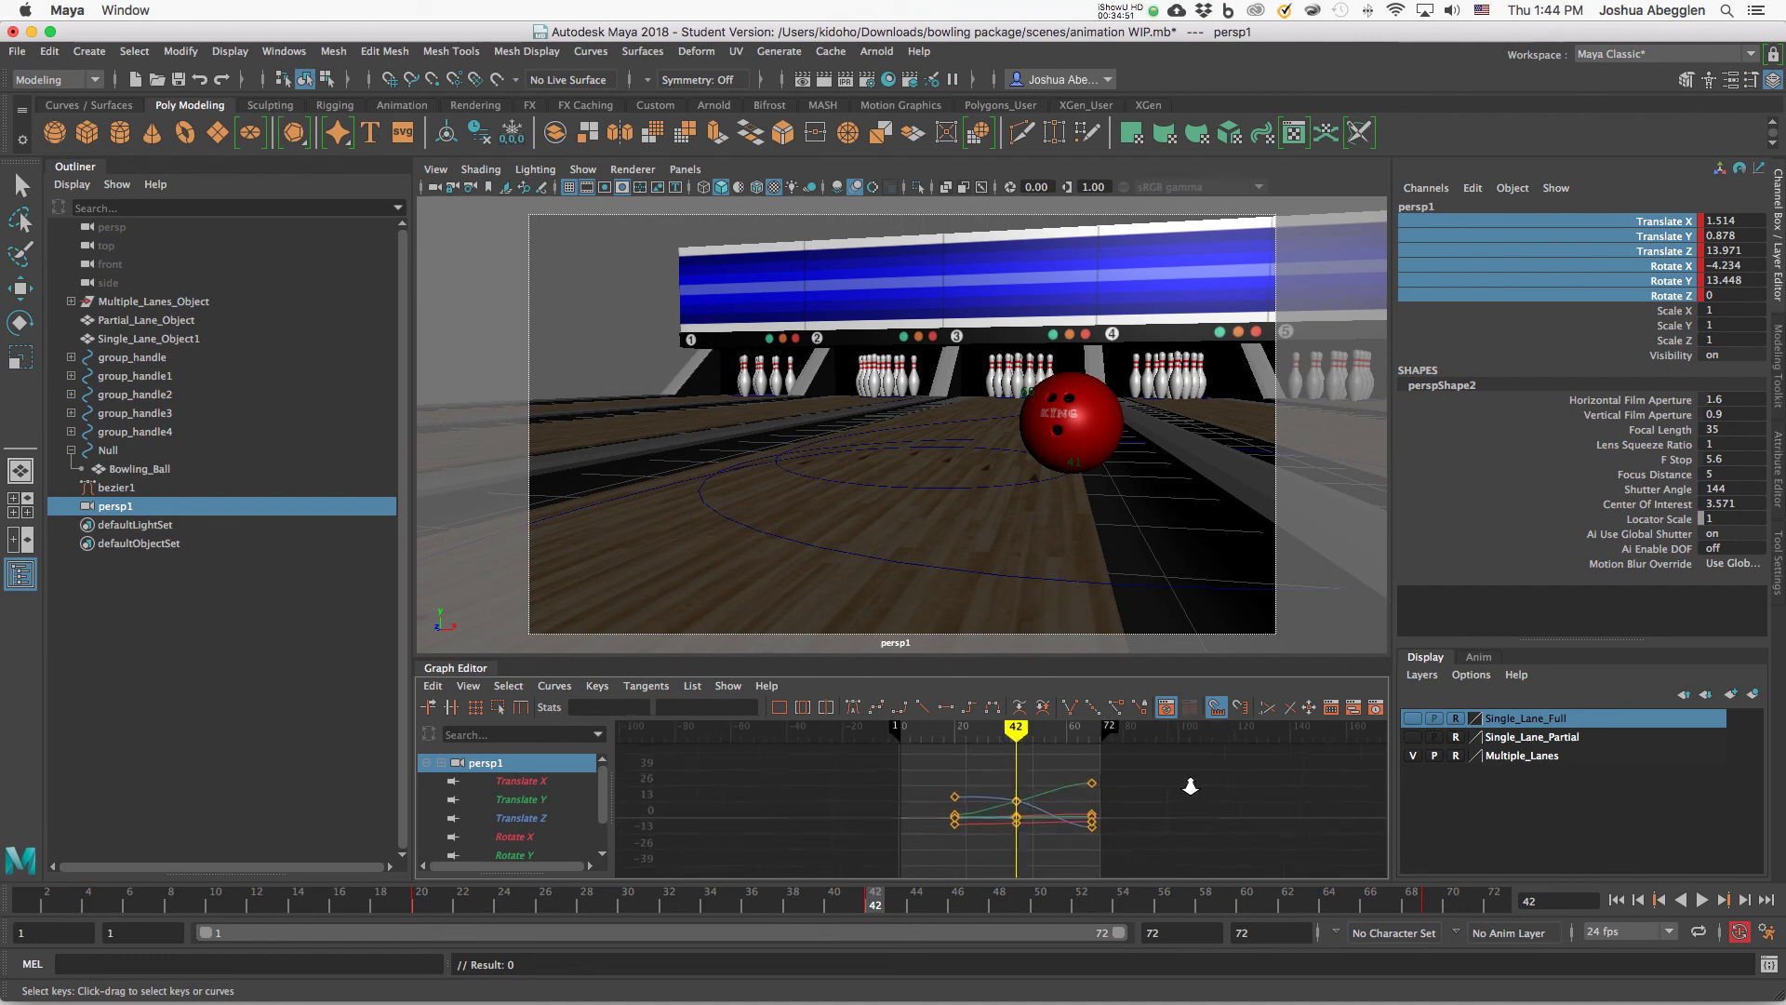
drag(1117, 759, 1116, 818)
key(Delete)
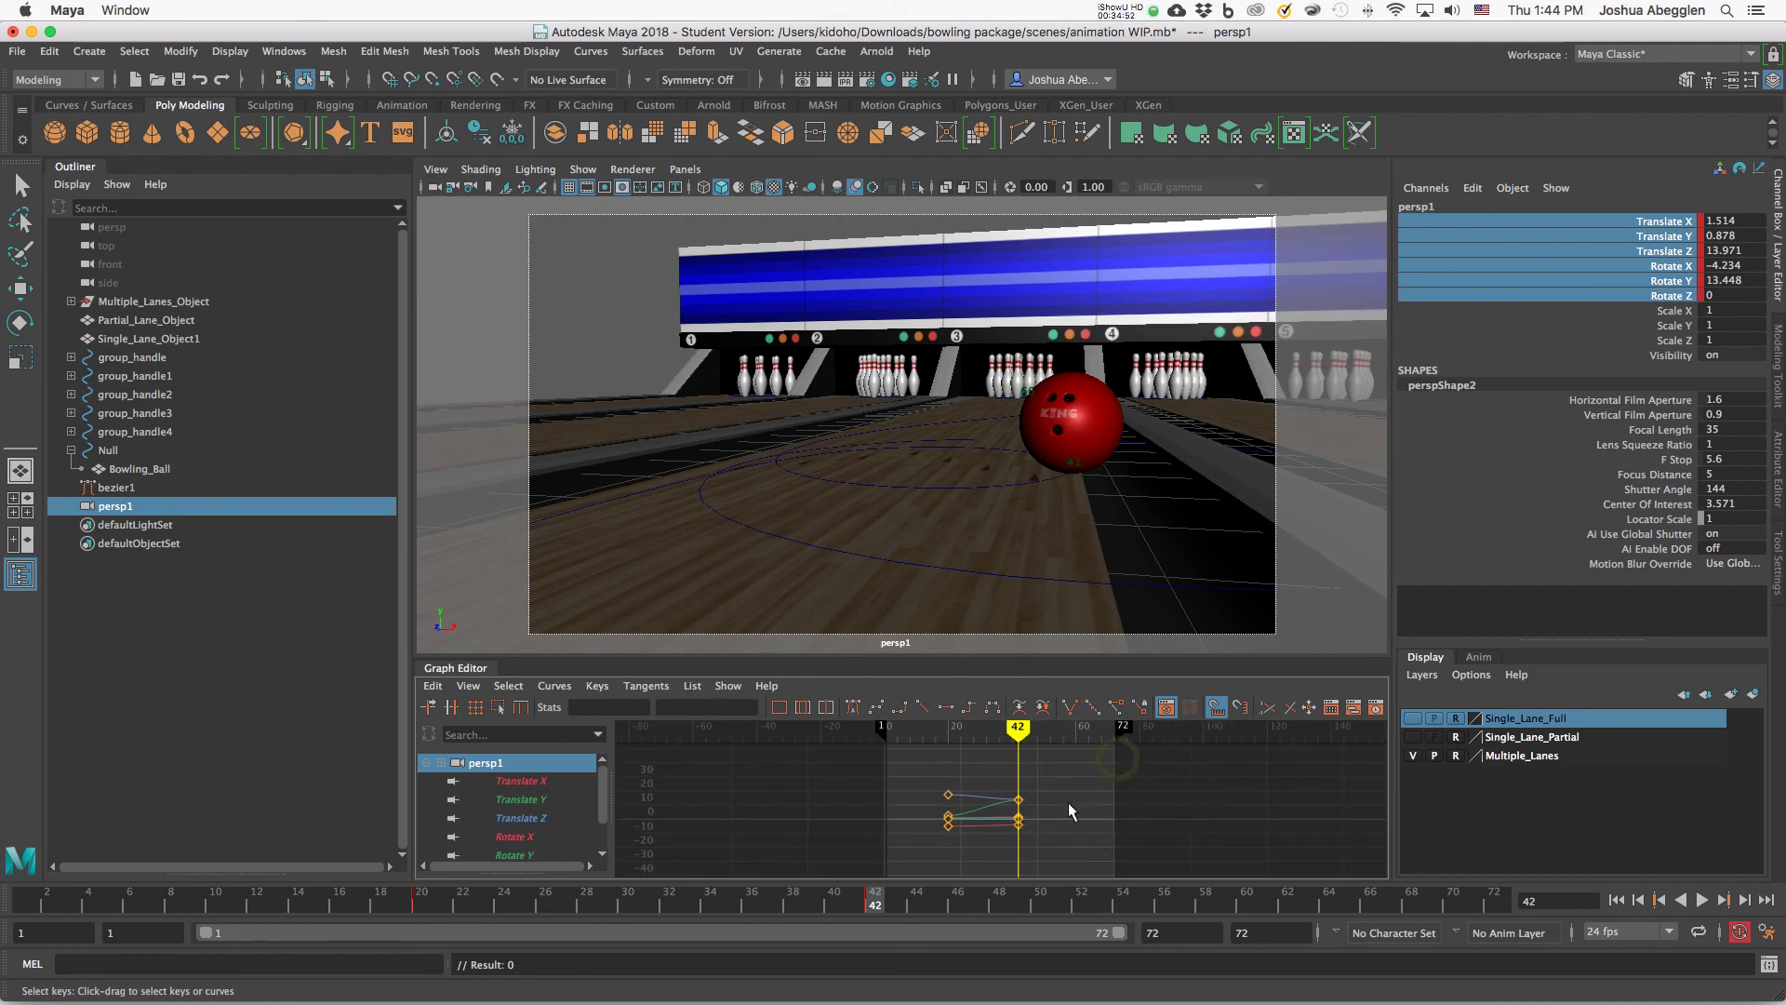
At frame 43, move persp1 down the lane close to the pins, to about Translate Z -9.9.
click(893, 904)
alt+middle_drag(1076, 487, 1420, 592)
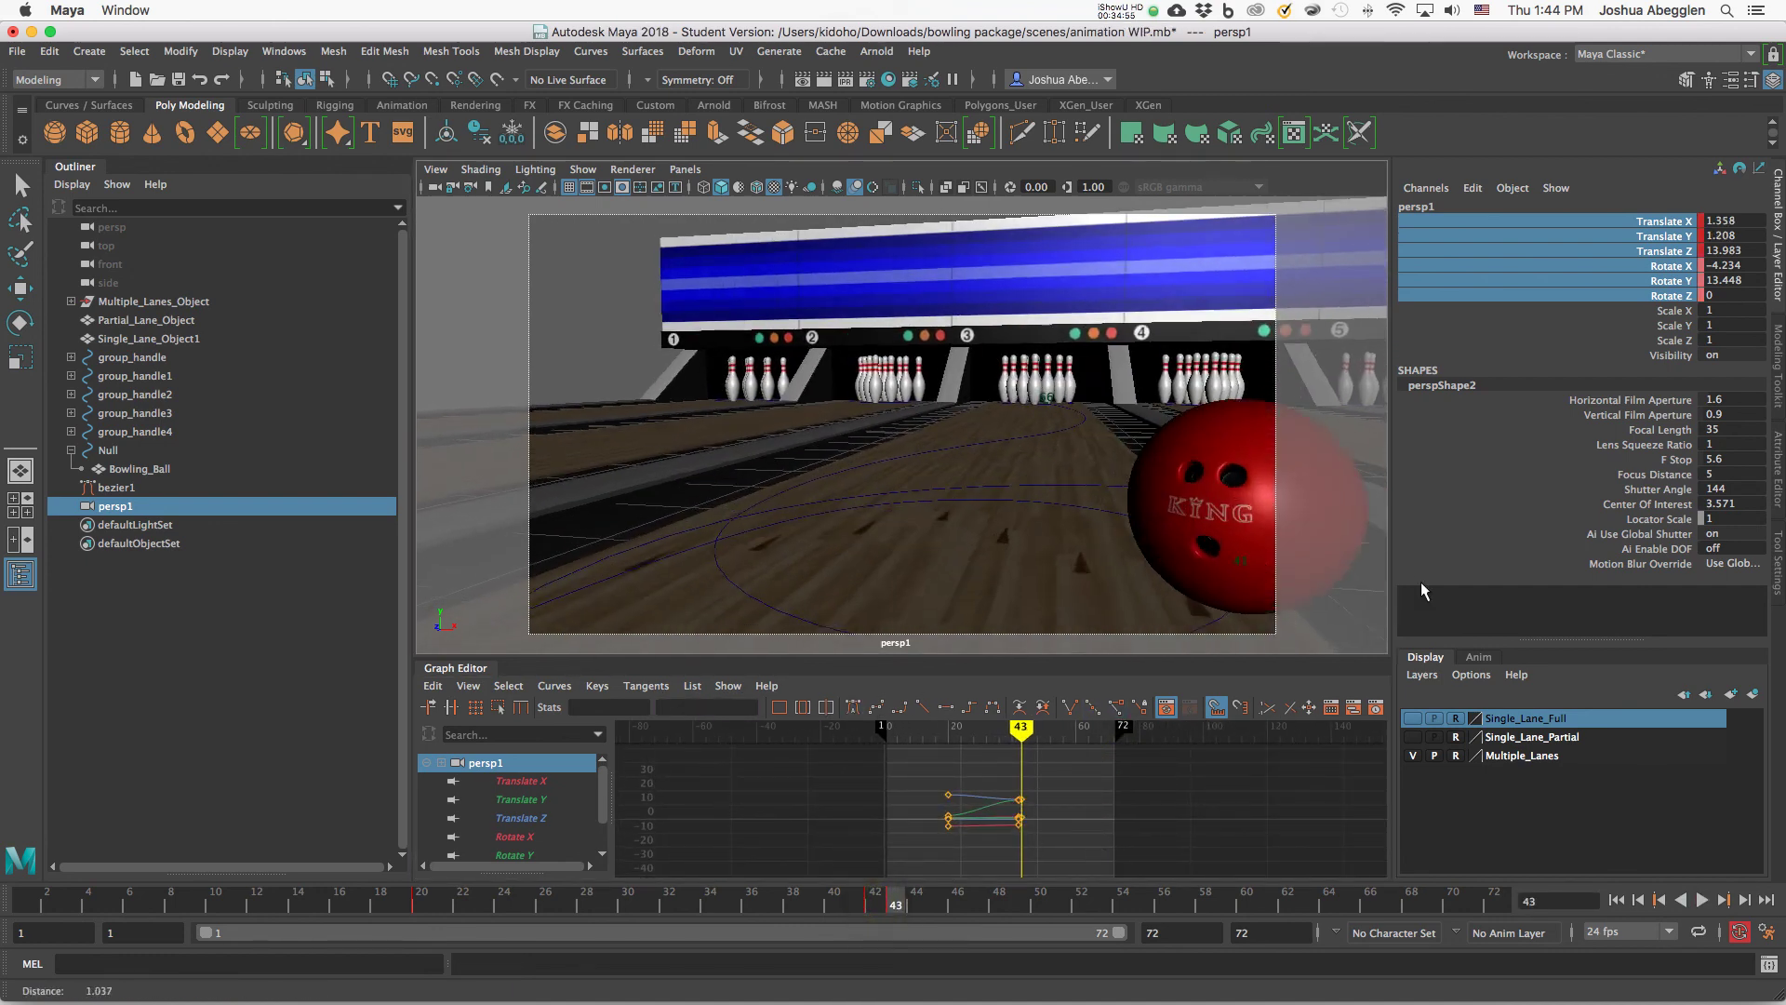
scroll(1065, 371, up, 10)
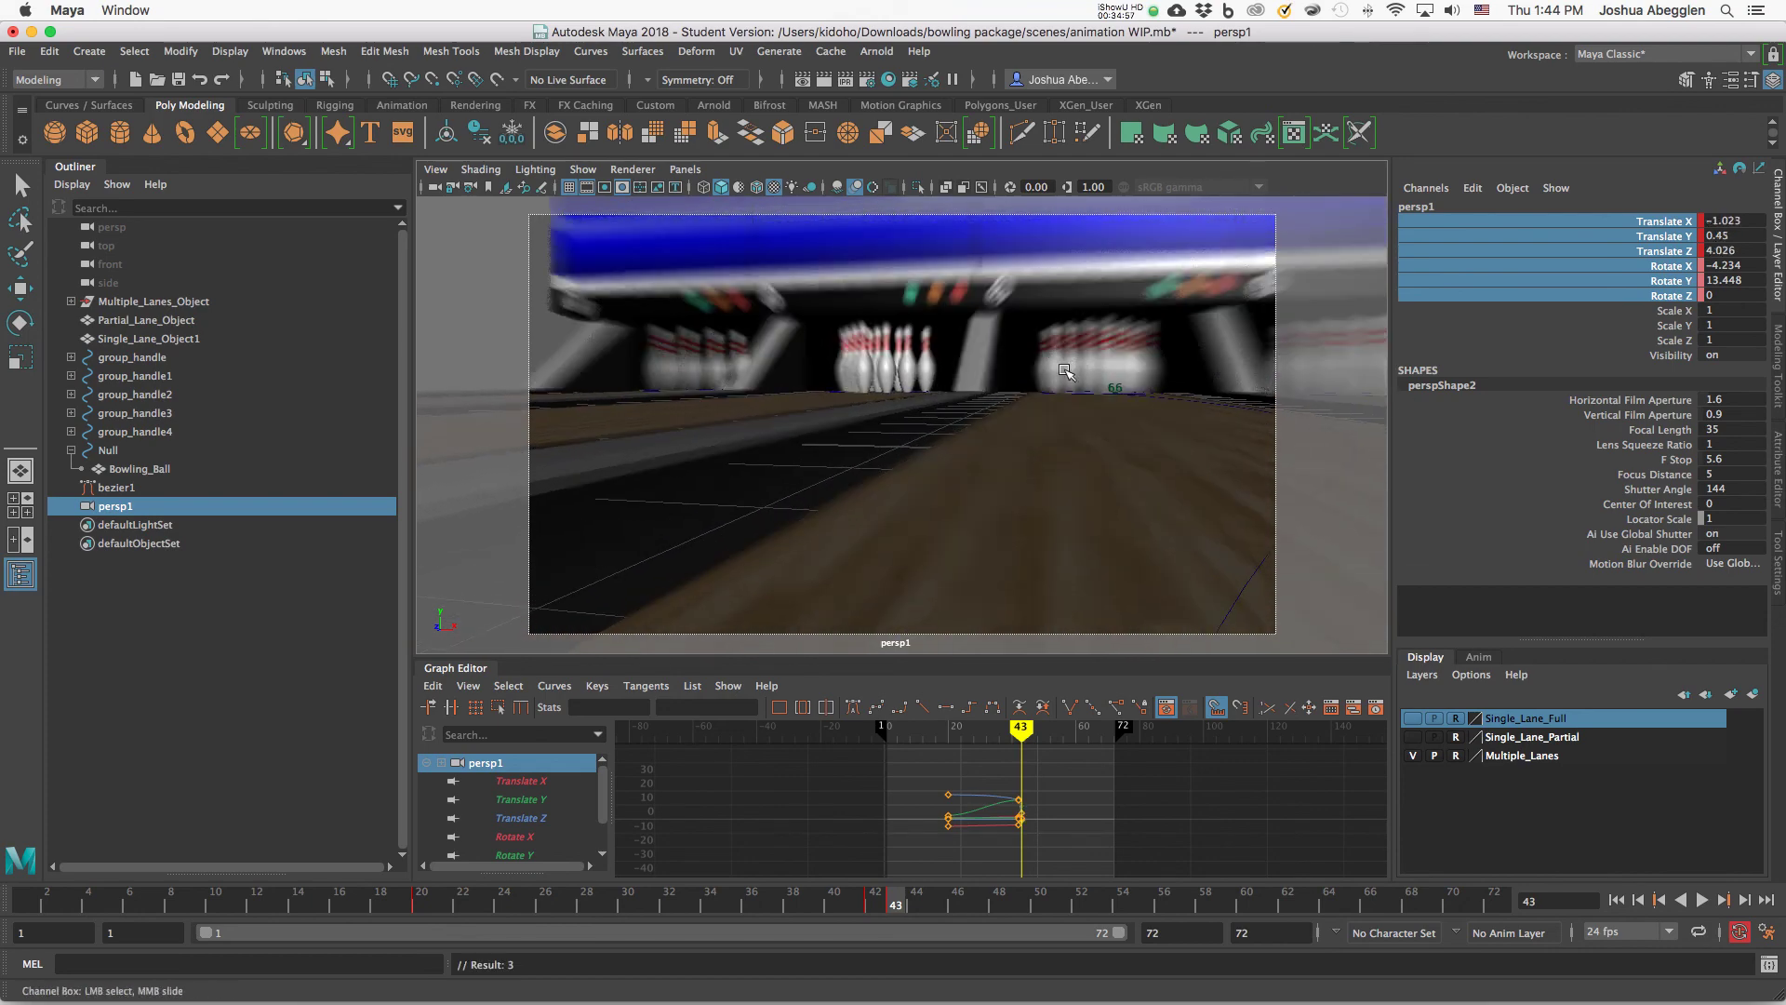
scroll(1065, 370, down, 5)
scroll(1065, 370, up, 5)
alt+middle_drag(1065, 370, 1186, 538)
scroll(1186, 538, up, 5)
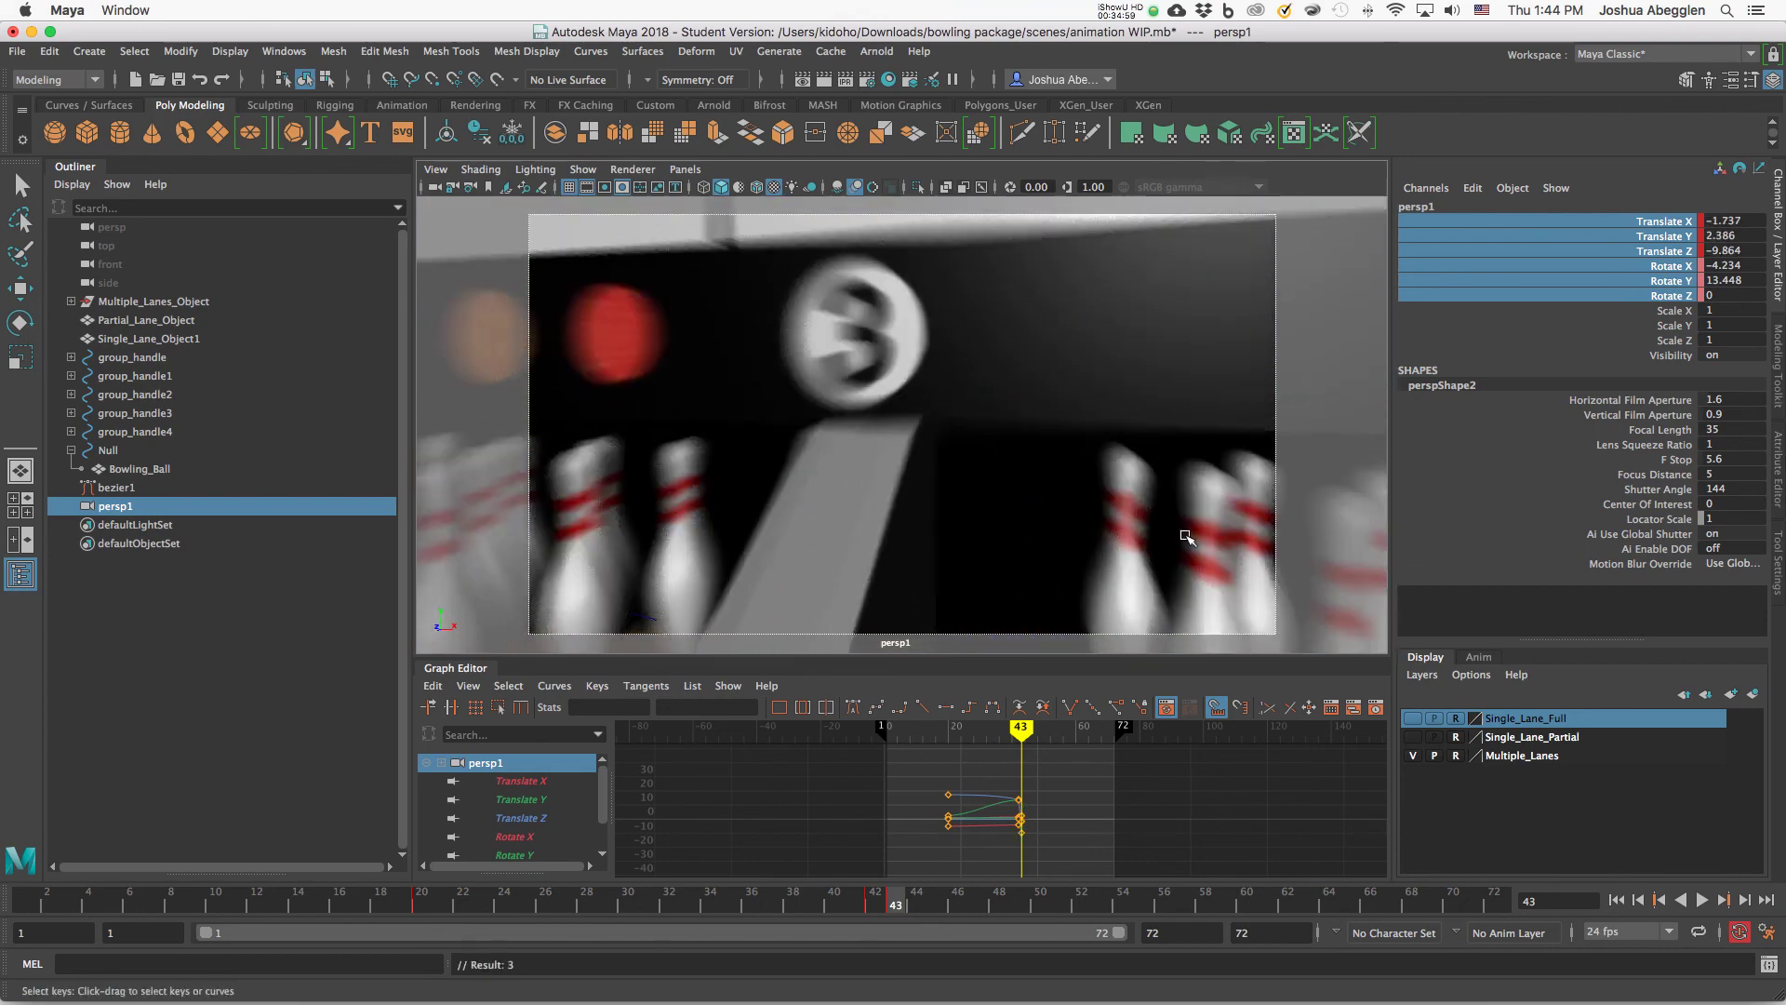
Turn persp1 around to about Rotate Y 179 and place it behind the pins, looking back up the lane at the ball.
alt+right_drag(1186, 538, 885, 487)
alt+drag(885, 486, 846, 493)
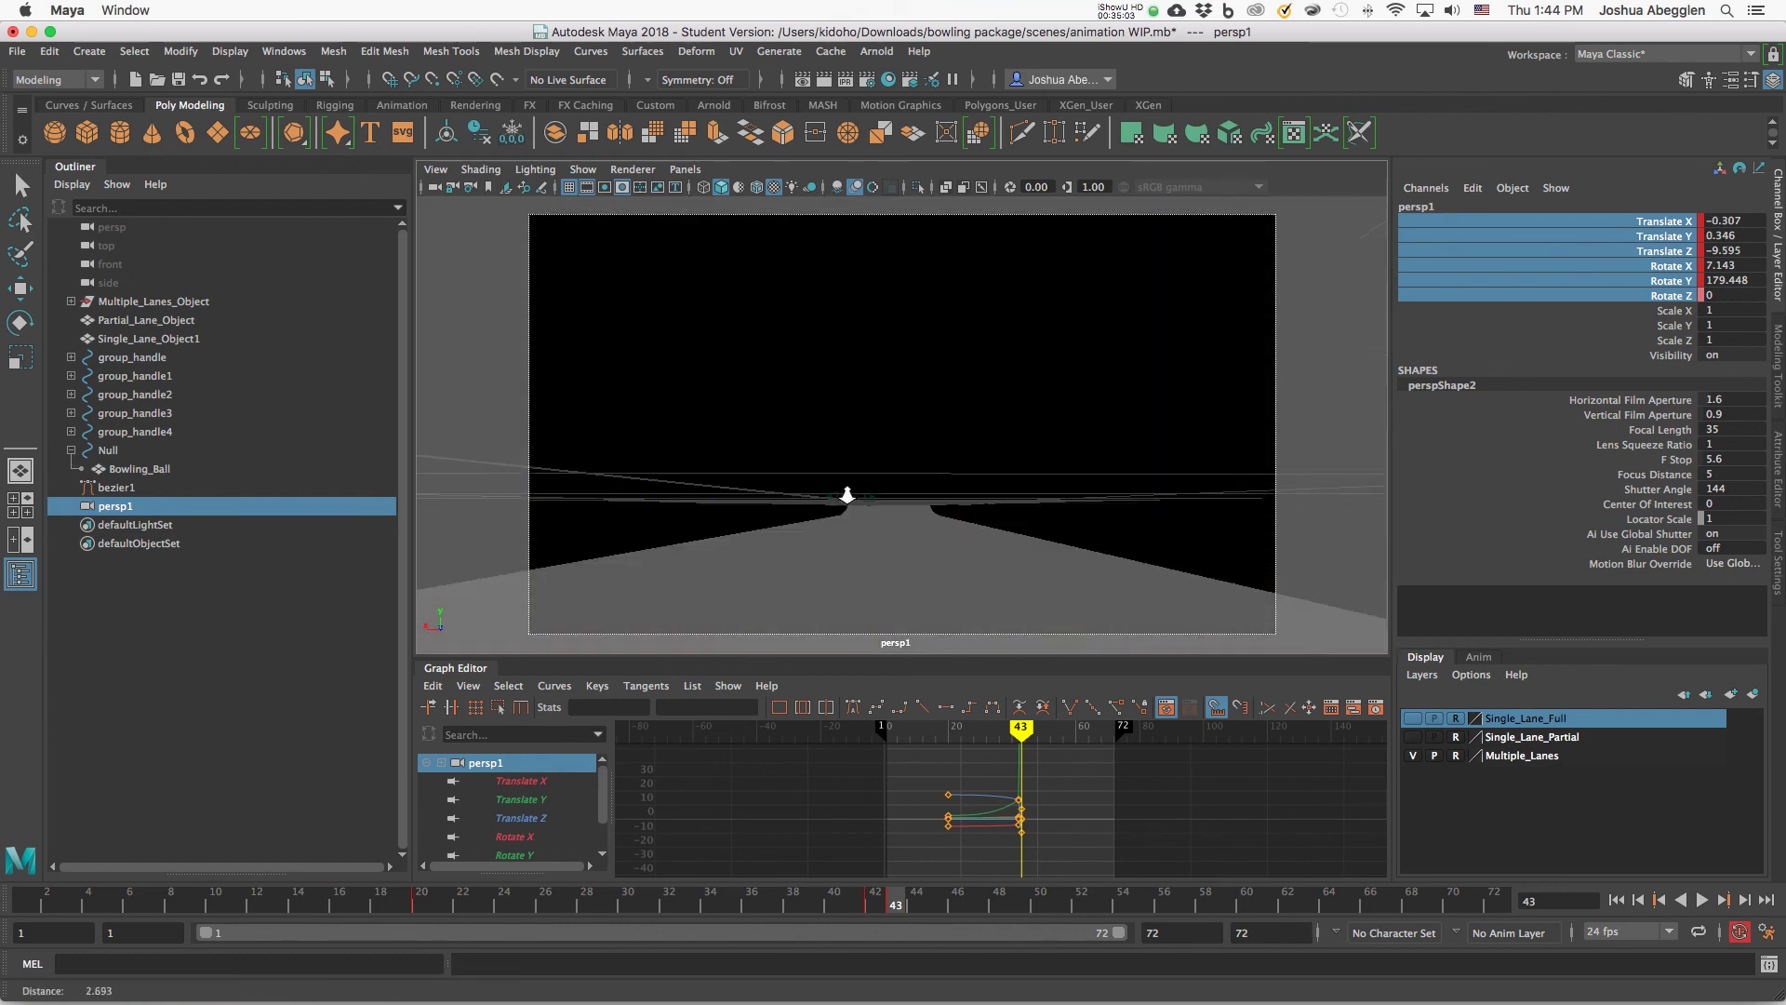
scroll(847, 493, up, 10)
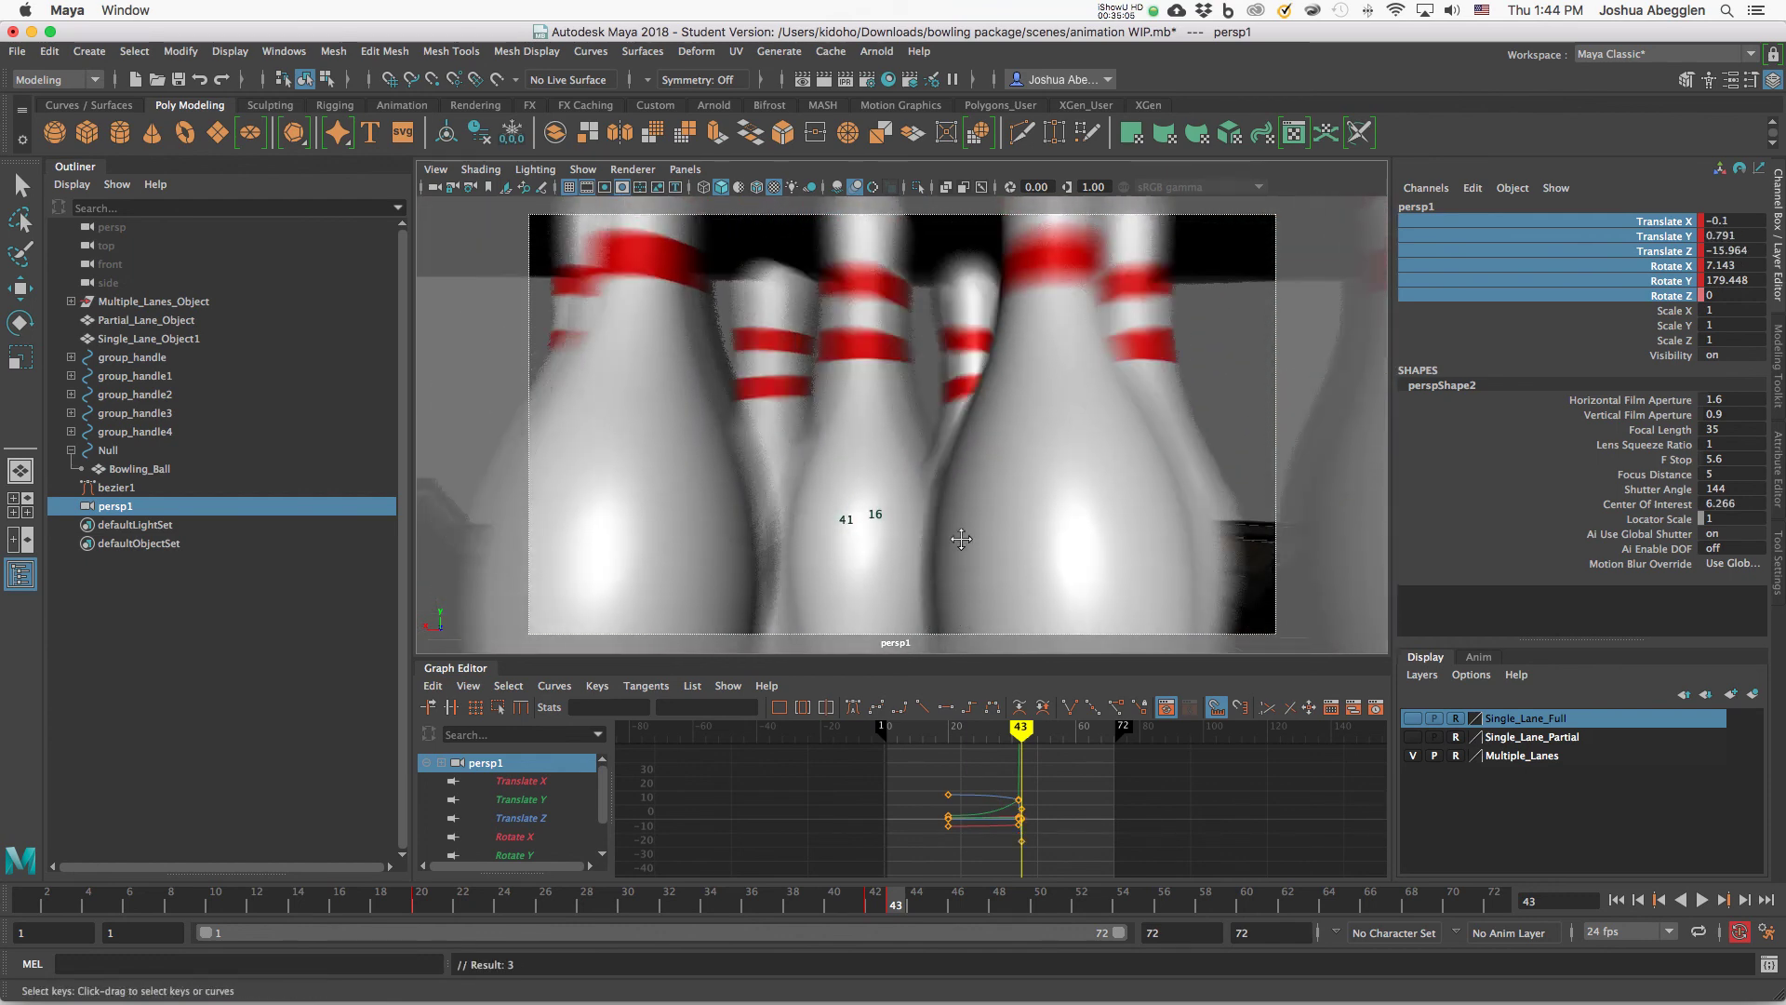
scroll(1042, 555, down, 8)
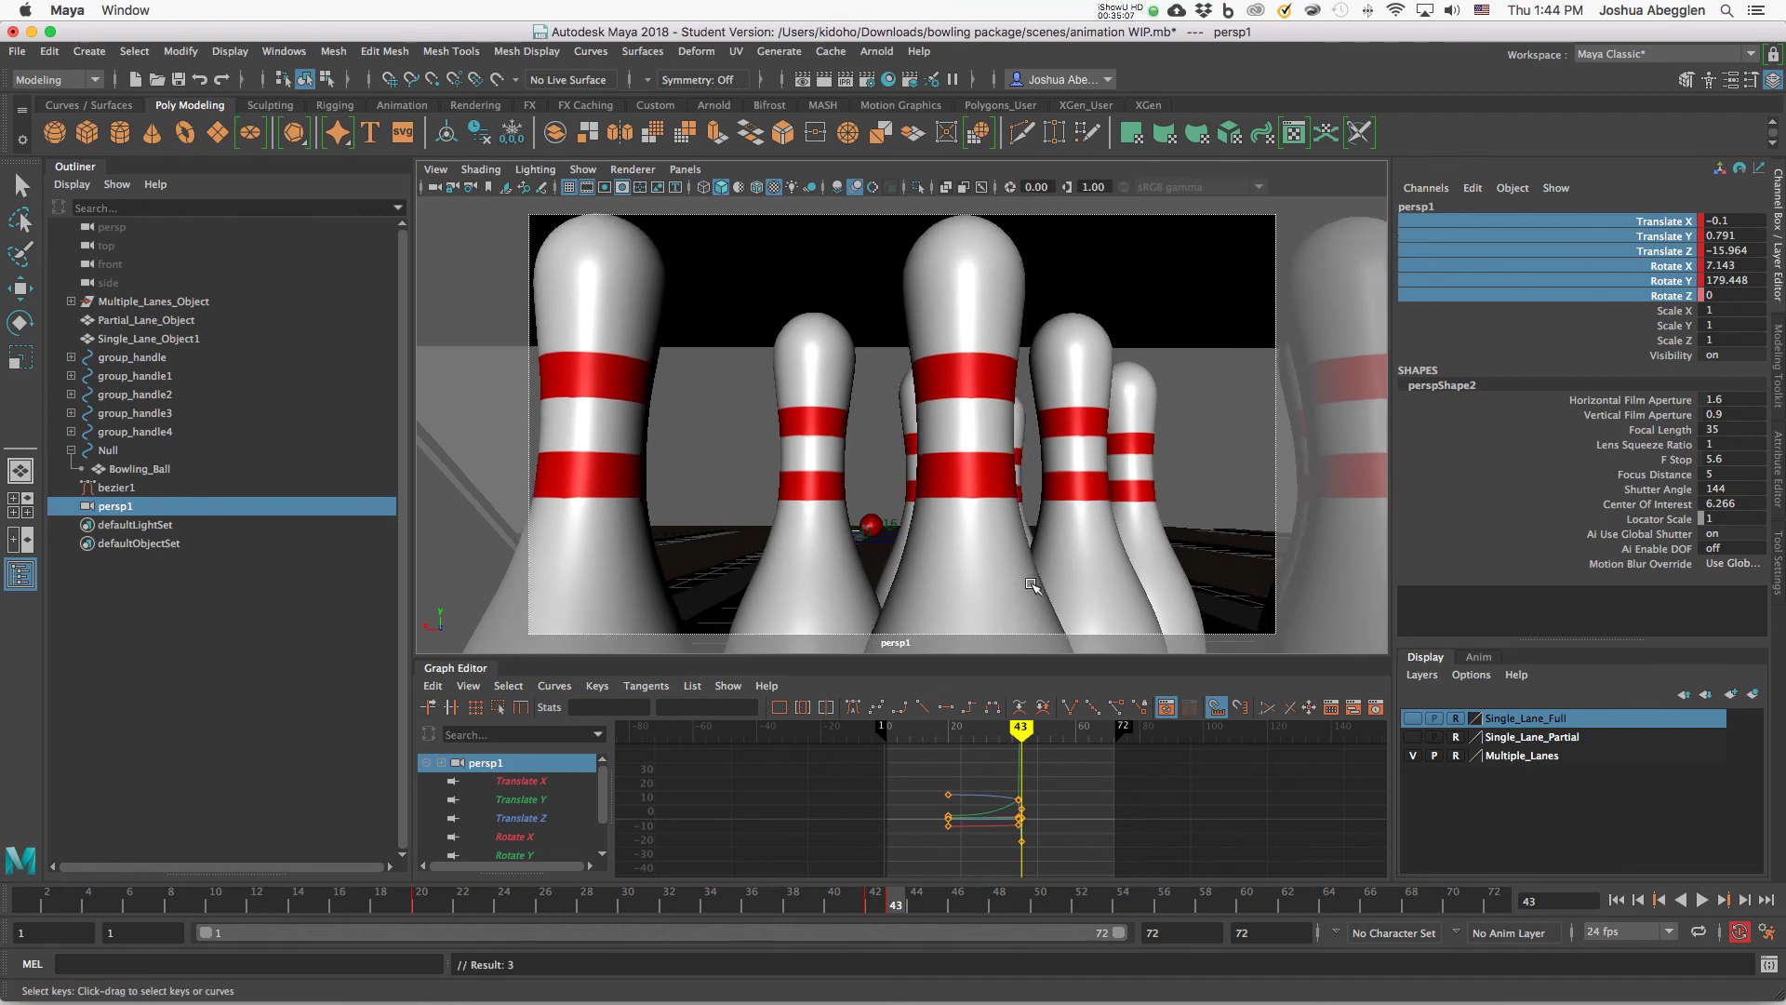
alt+middle_drag(1033, 584, 1035, 576)
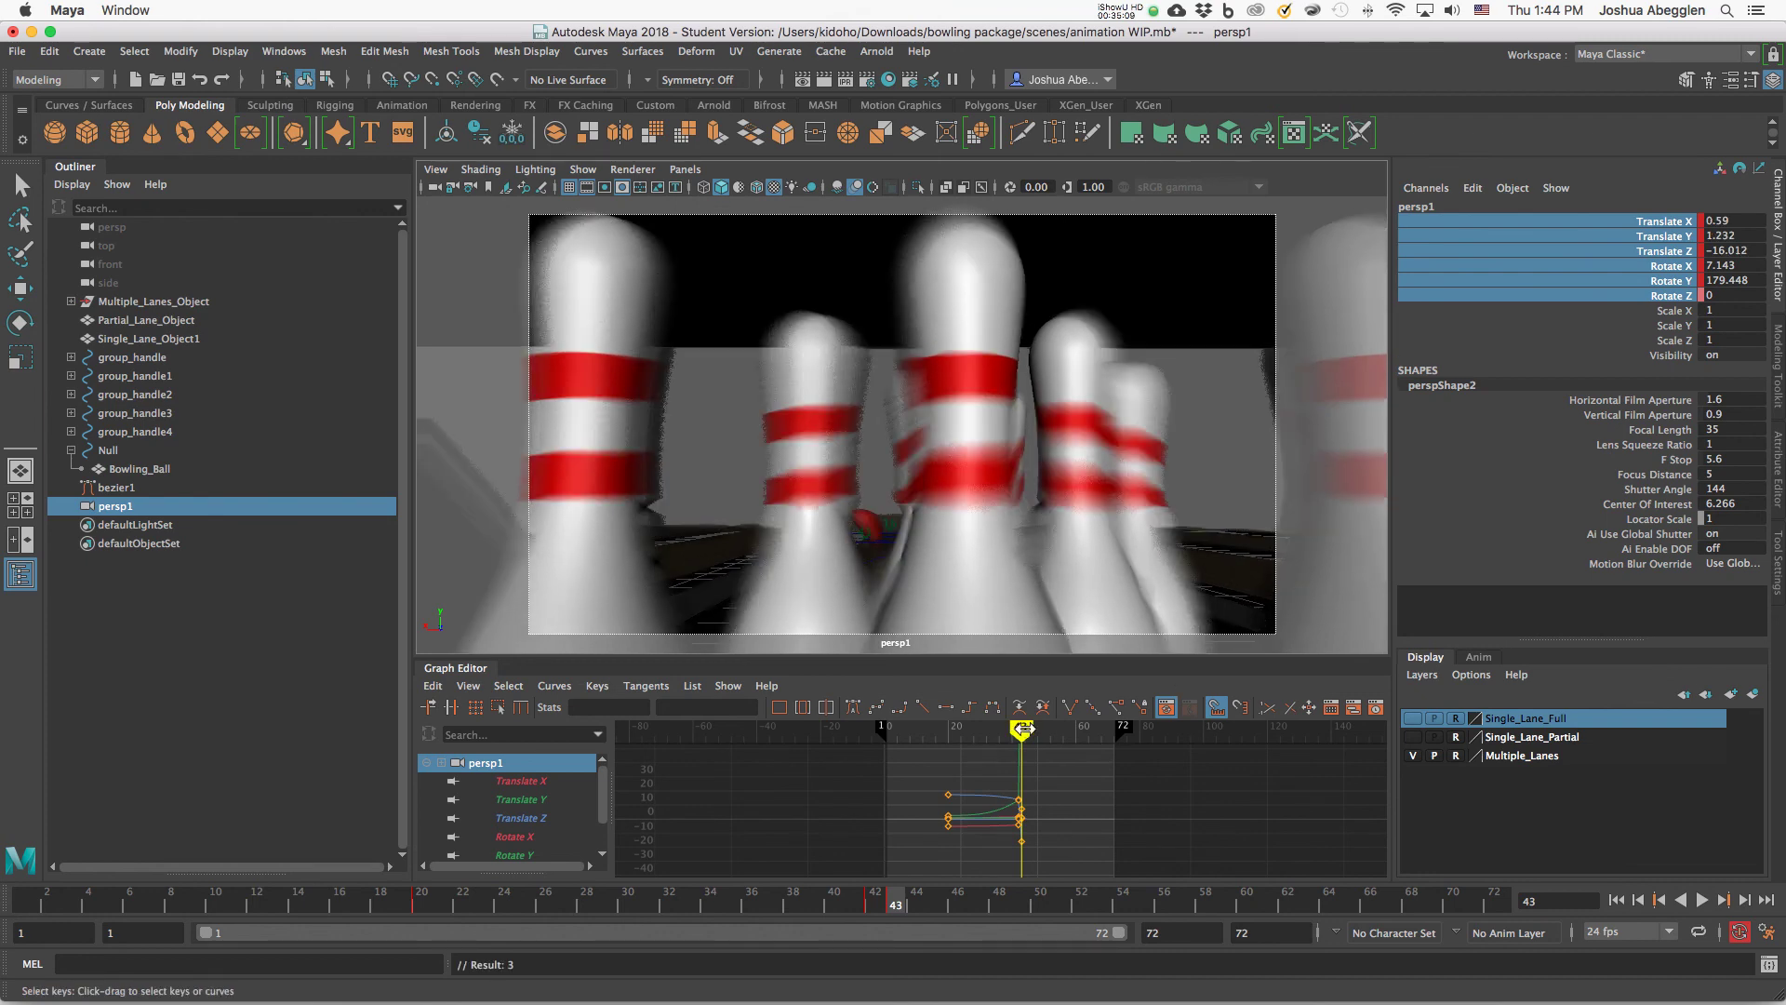
mouse_move(1024, 728)
mouse_down()
mouse_move(1117, 725)
mouse_move(1099, 722)
mouse_up()
alt+drag(1105, 542, 1067, 564)
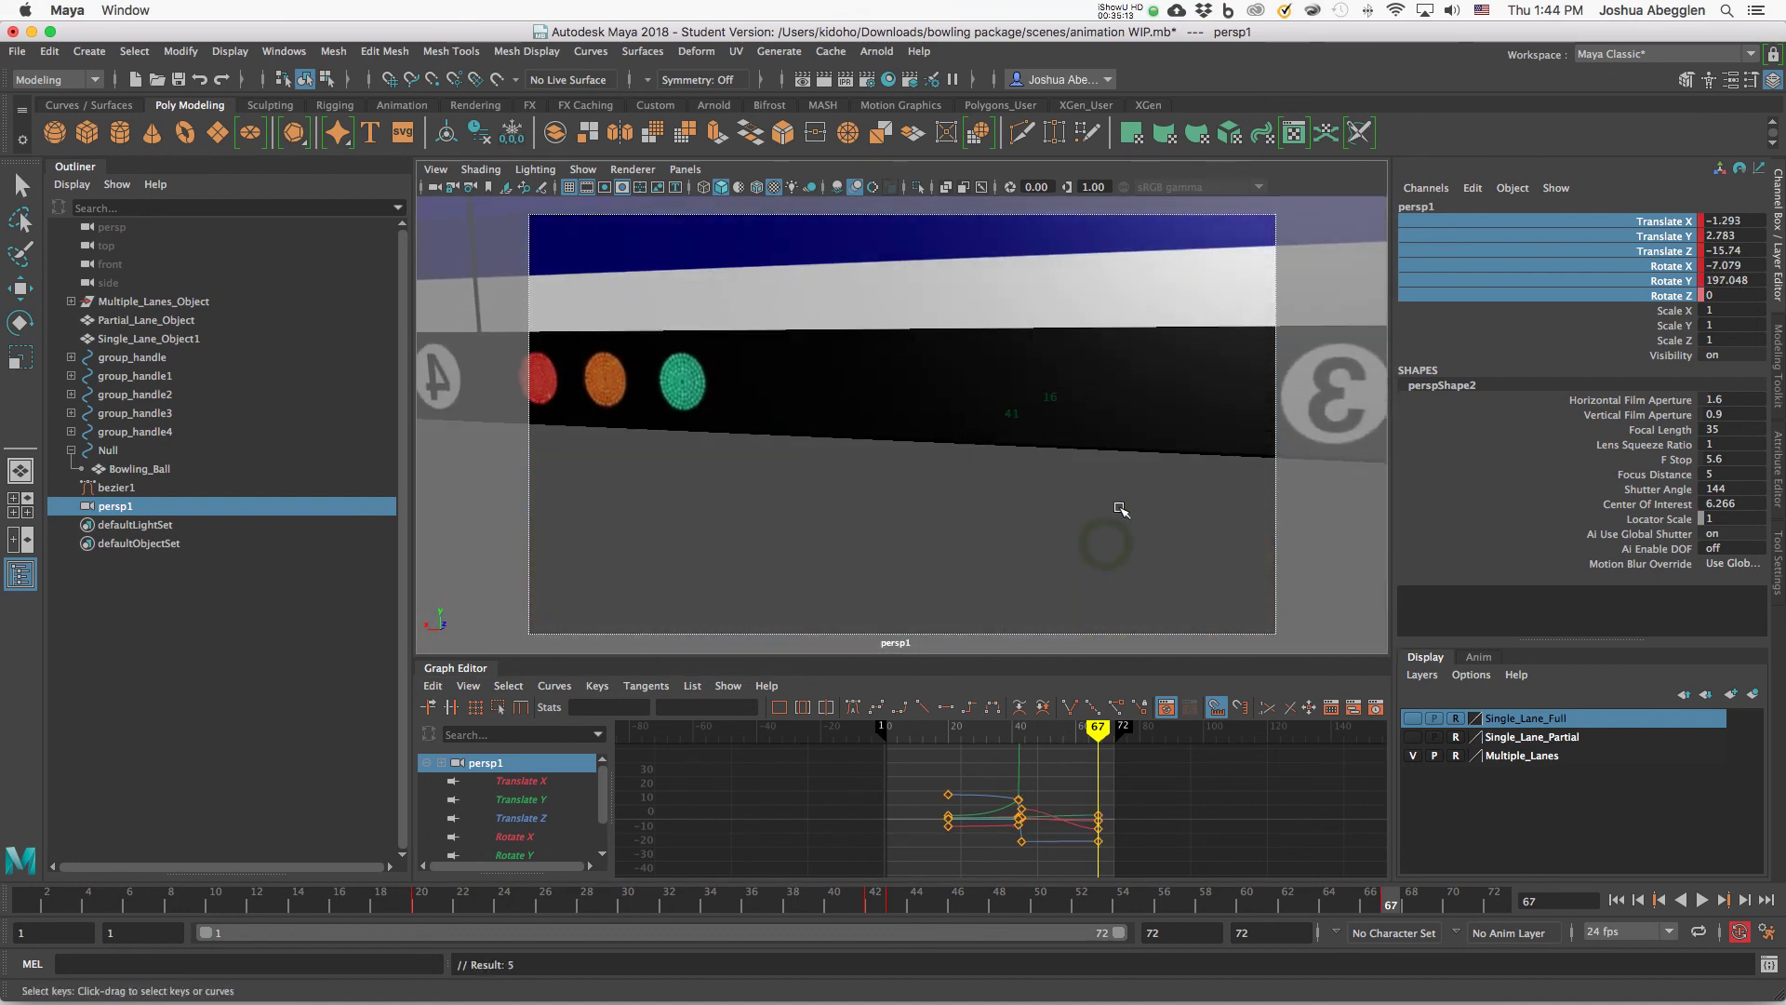
key(ctrl+z)
key(ctrl+z)
key(ctrl+z)
key(ctrl+z)
Angle persp1 at frame 43 to about Rotate Y 157 so it views the ball beside the pins, and replay the animation from the start.
alt+drag(1130, 514, 1179, 574)
alt+right_drag(1179, 574, 1163, 518)
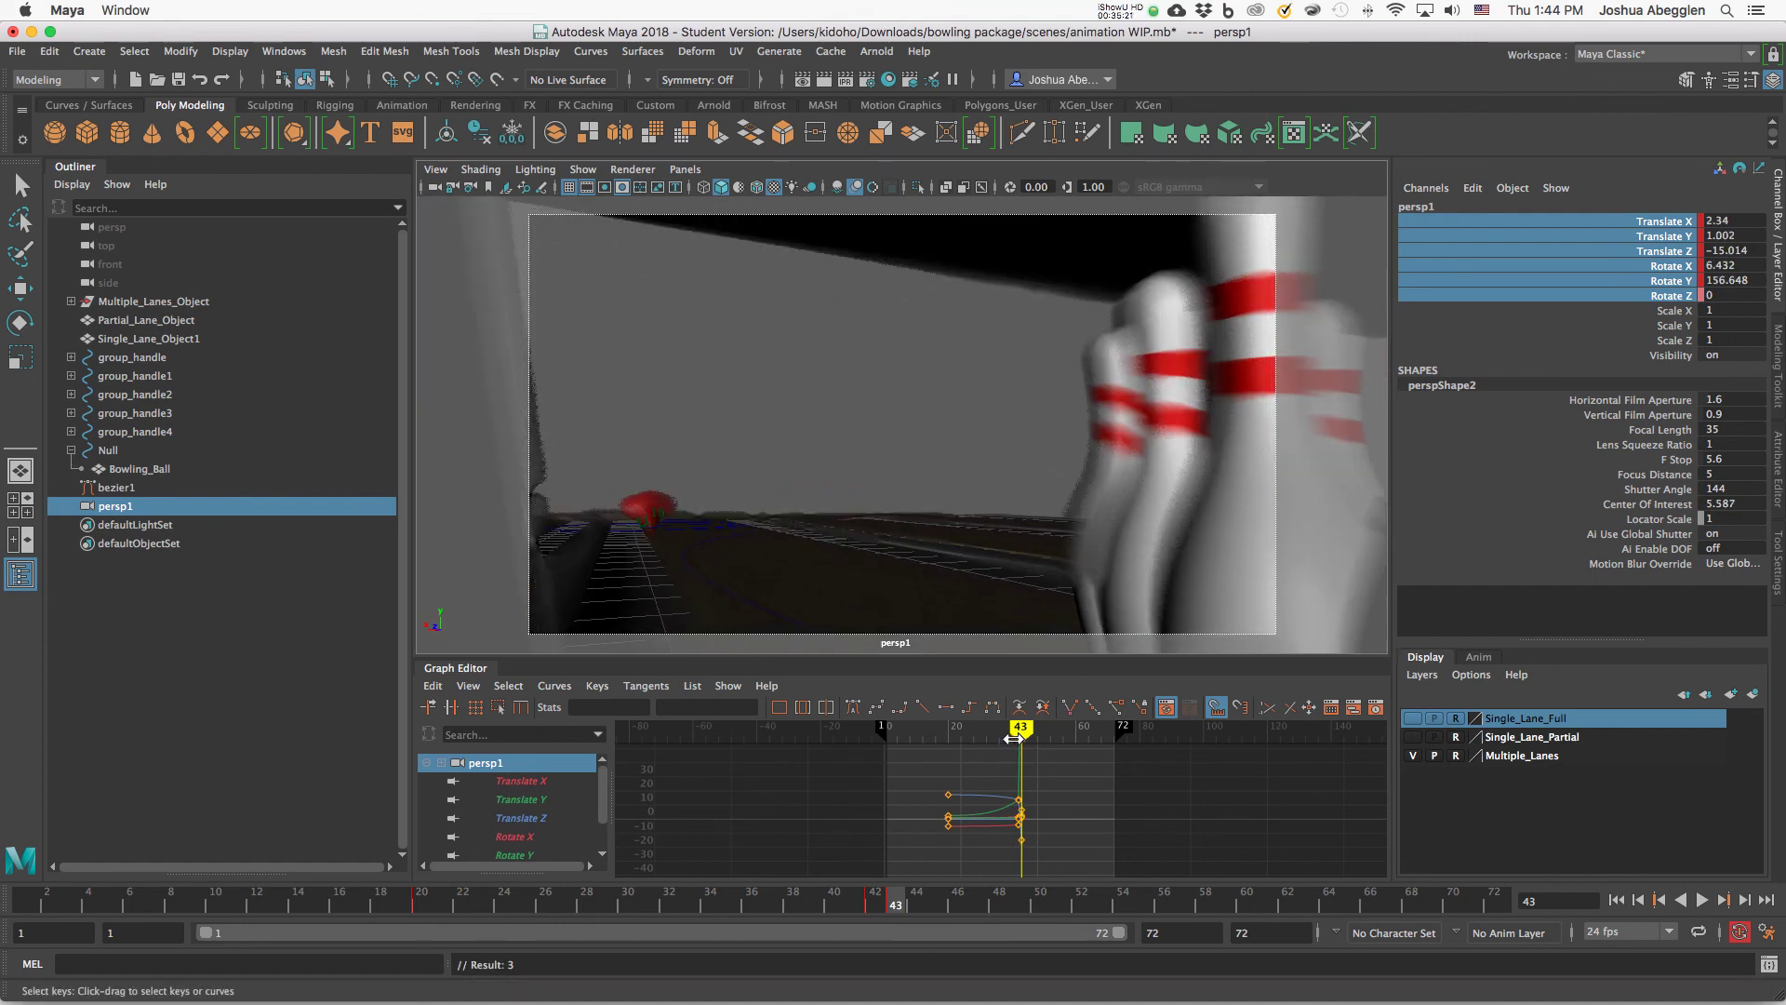
mouse_move(1019, 732)
mouse_down()
mouse_move(1117, 755)
mouse_move(973, 749)
mouse_up()
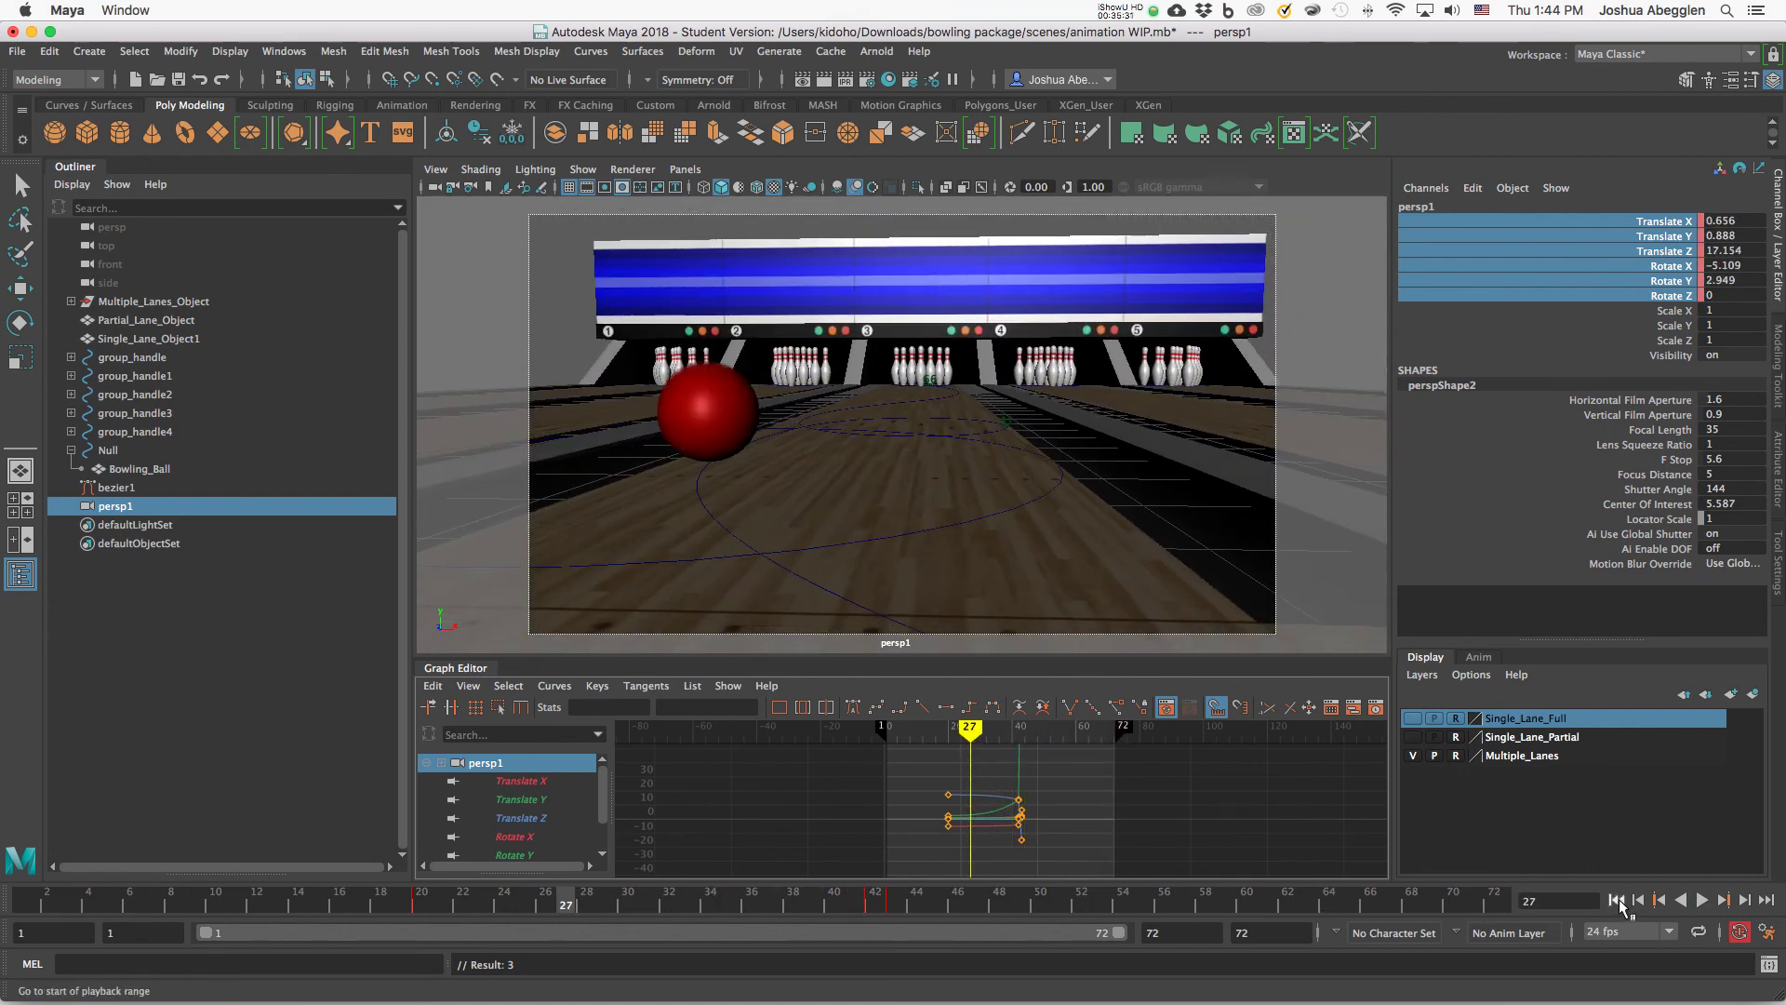
click(1617, 899)
click(1702, 900)
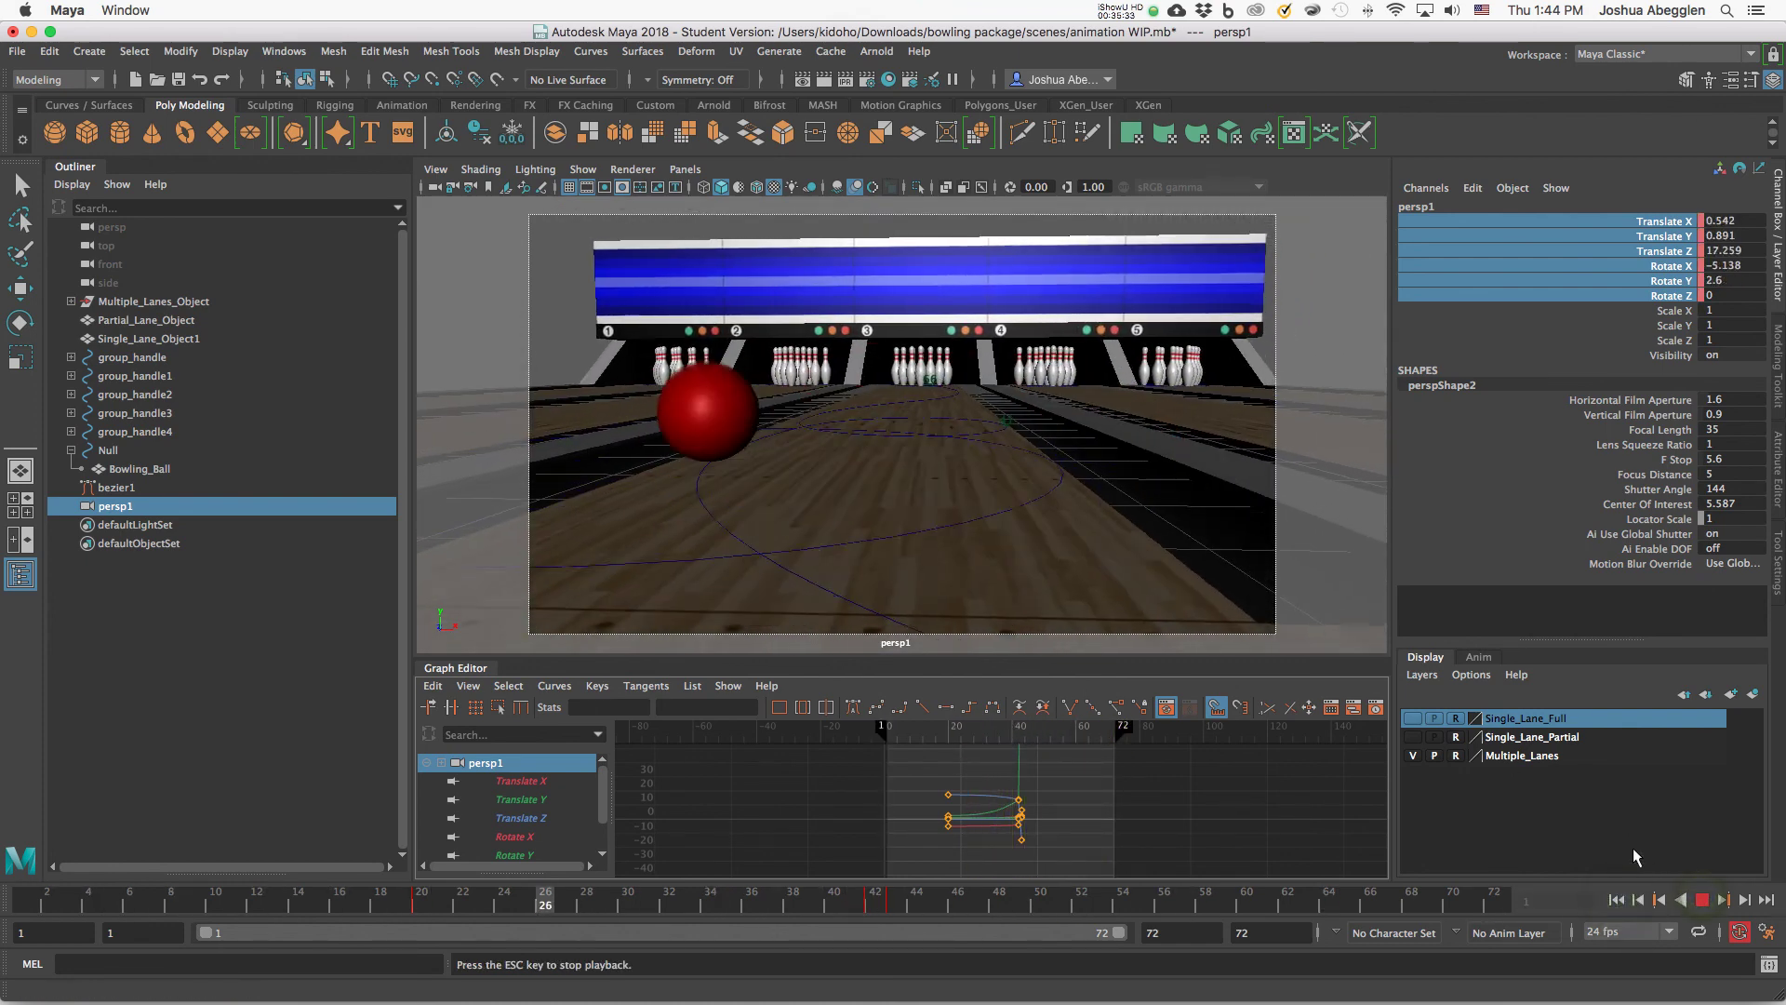